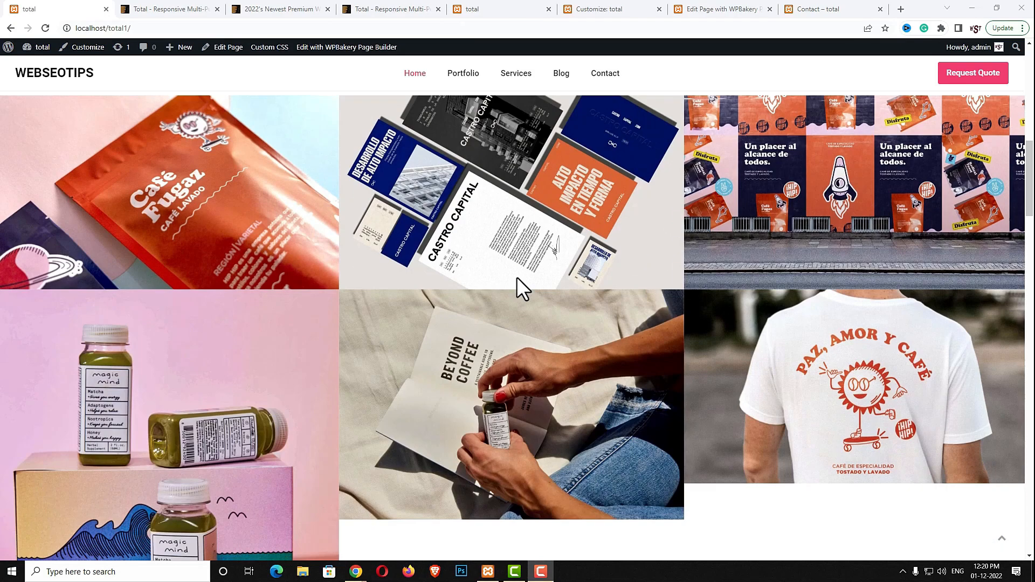
Go to the Total theme's ThemeForest item page
{"action": "scroll", "coordinate": [517, 277], "scroll_direction": "down", "scroll_amount": 10}
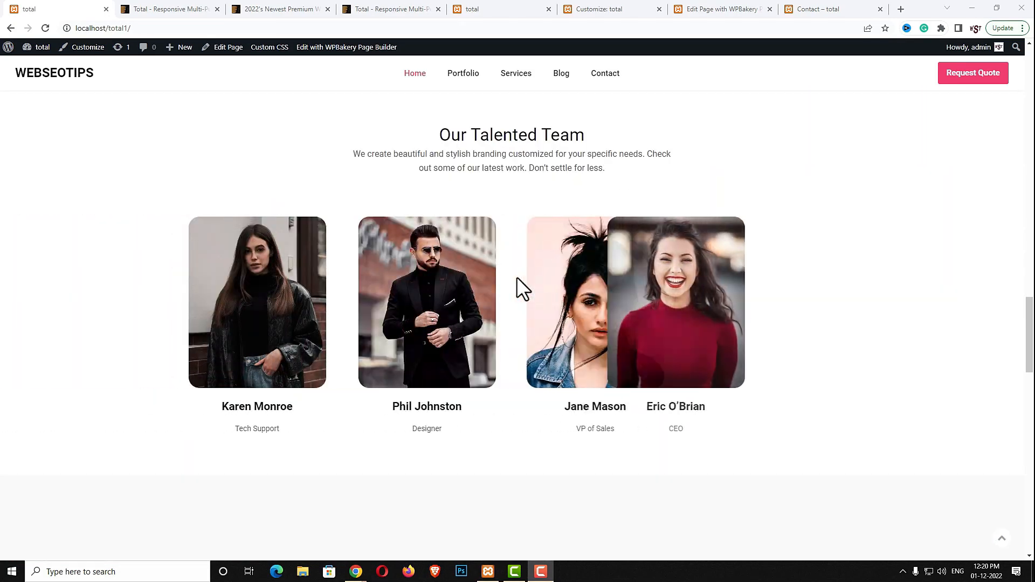
{"action": "scroll", "coordinate": [516, 276], "scroll_direction": "down", "scroll_amount": 4}
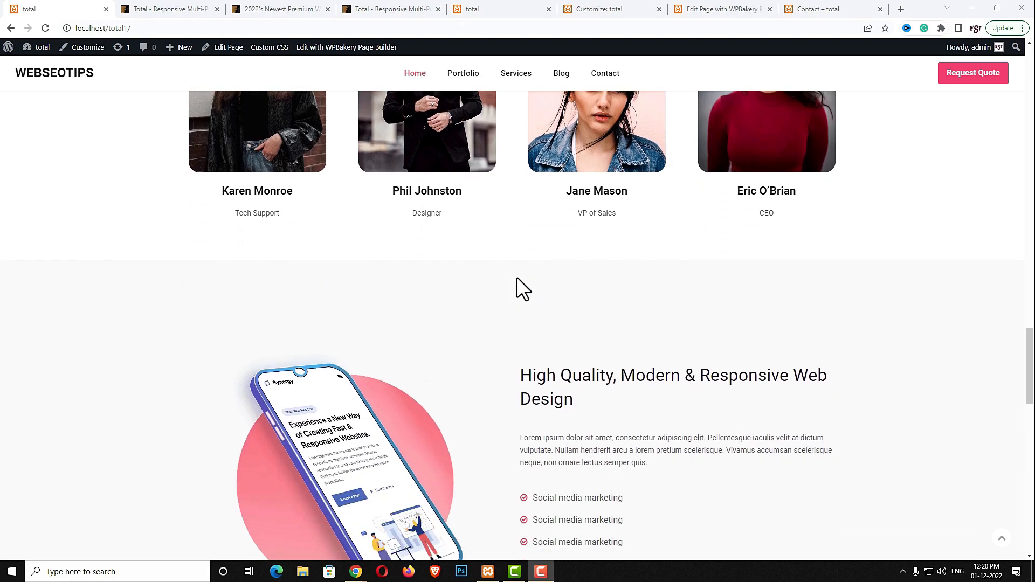
{"action": "left_click", "coordinate": [176, 9]}
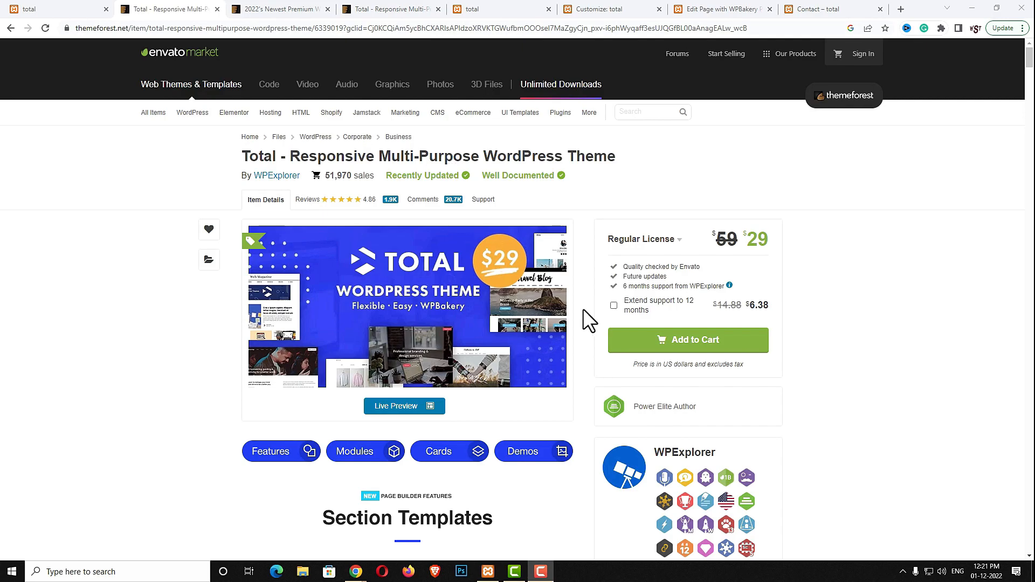
Scroll the on-sale WordPress themes best sellers to Total, then switch to its live preview
{"action": "left_click", "coordinate": [286, 11]}
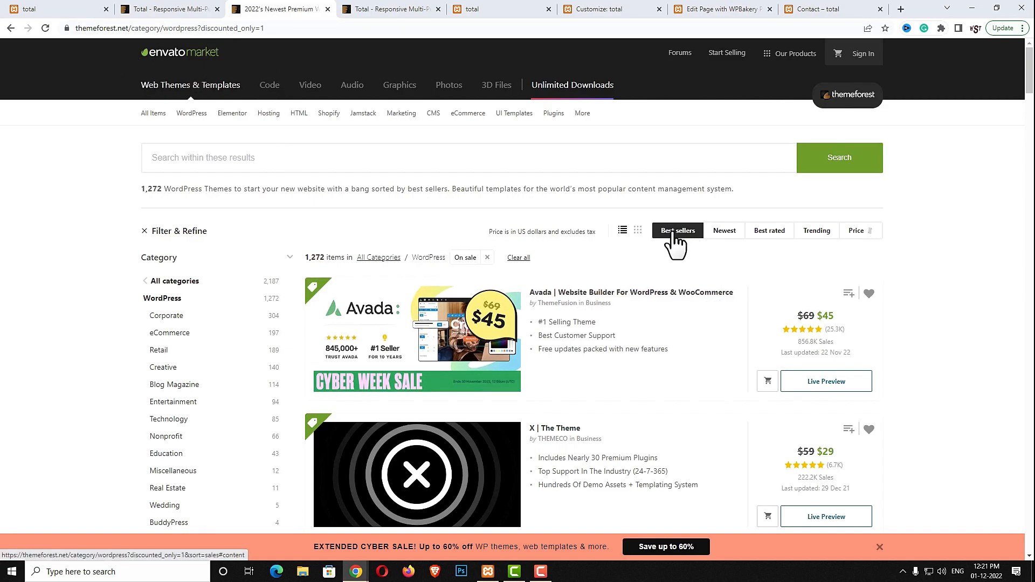
{"action": "scroll", "coordinate": [655, 351], "scroll_direction": "down", "scroll_amount": 20}
{"action": "scroll", "coordinate": [650, 353], "scroll_direction": "down", "scroll_amount": 5}
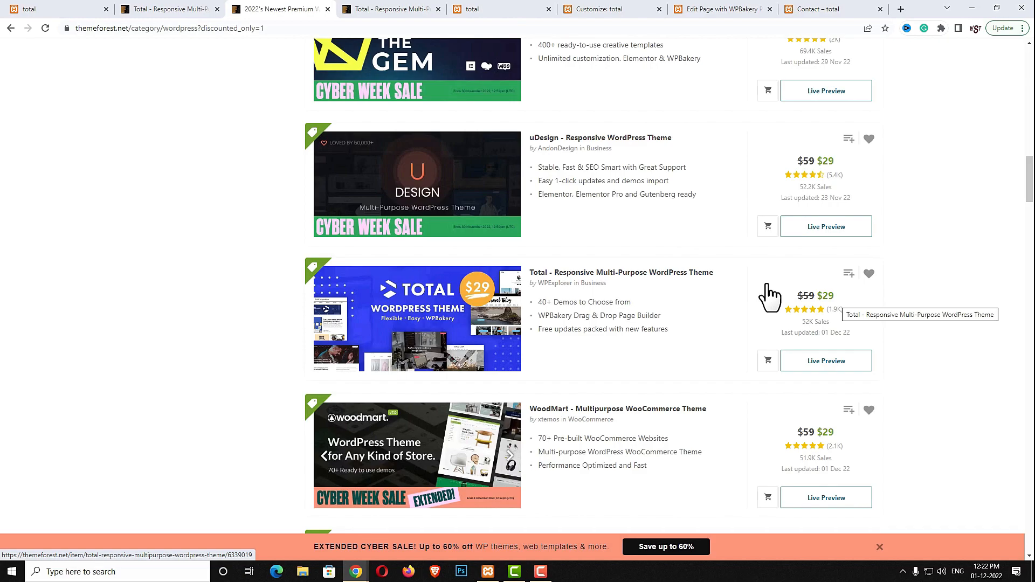
{"action": "key", "text": "ctrl+Tab"}
Scroll the Total live preview past the 100+ elements and 50+ demos to Ready-Made Demos
{"action": "scroll", "coordinate": [769, 339], "scroll_direction": "down", "scroll_amount": 2}
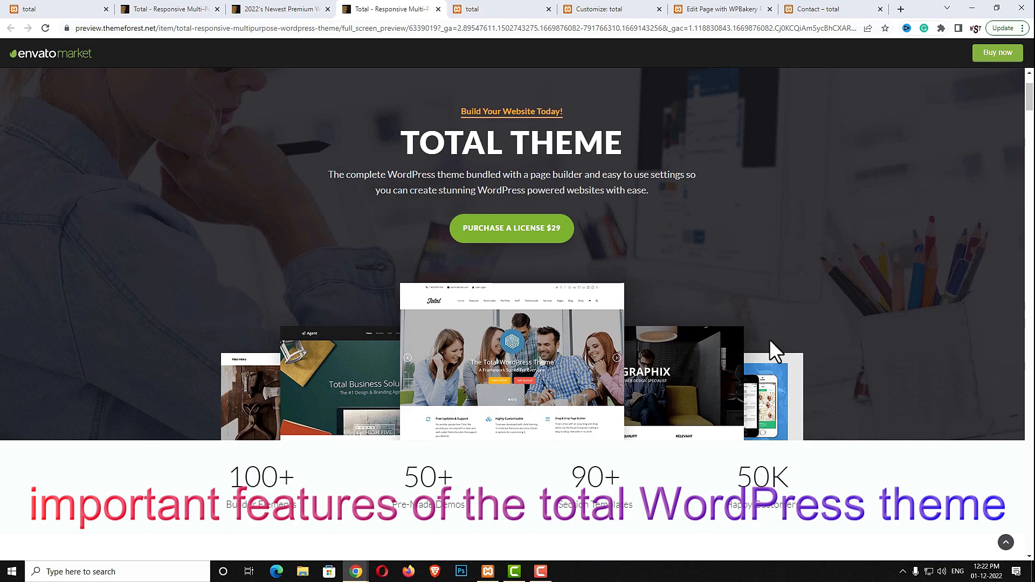
{"action": "scroll", "coordinate": [769, 339], "scroll_direction": "down", "scroll_amount": 4}
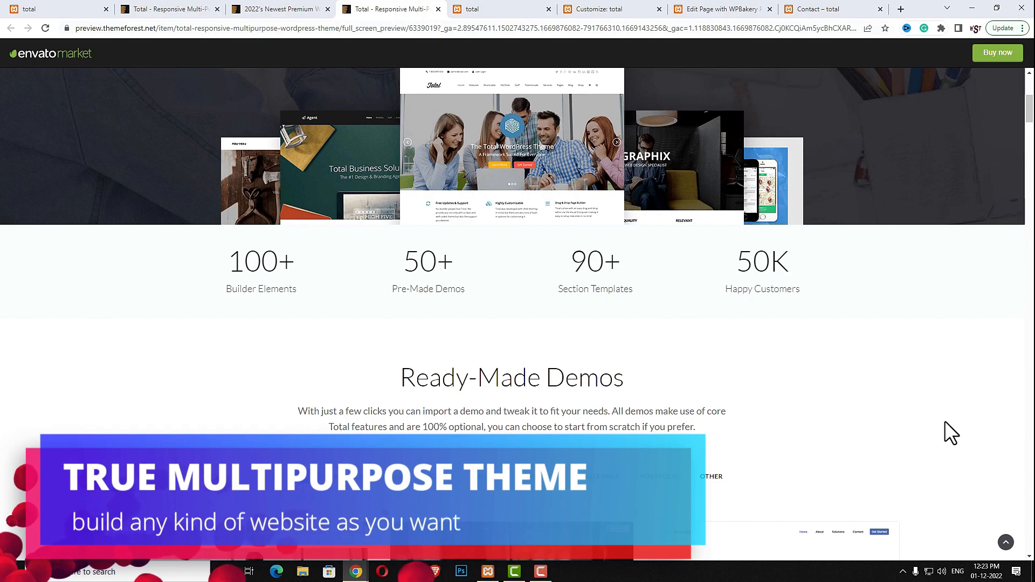
{"action": "scroll", "coordinate": [977, 528], "scroll_direction": "down", "scroll_amount": 2}
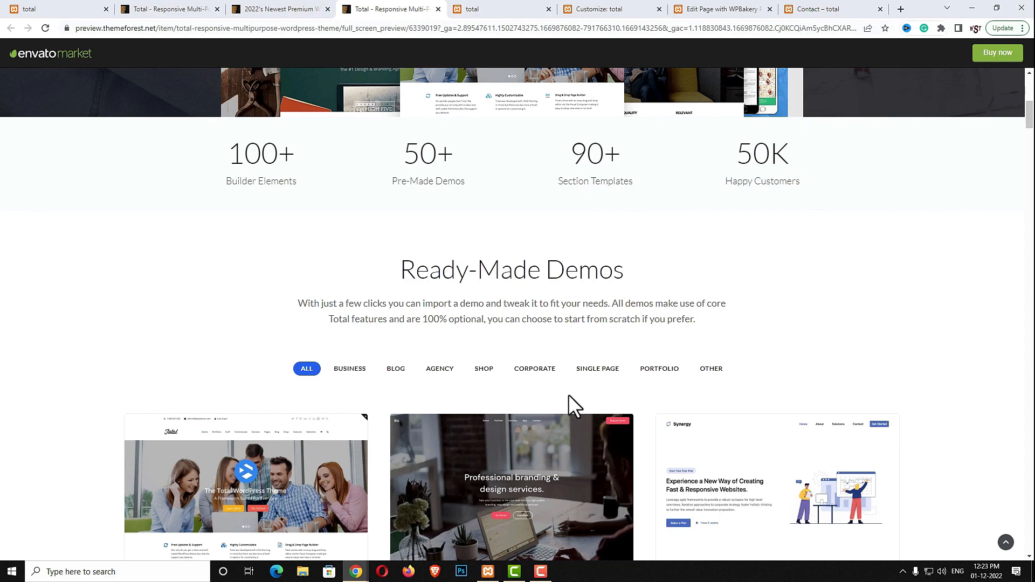
Return to the Total item page and highlight its 51,970 sales count
{"action": "key", "text": "ctrl+2"}
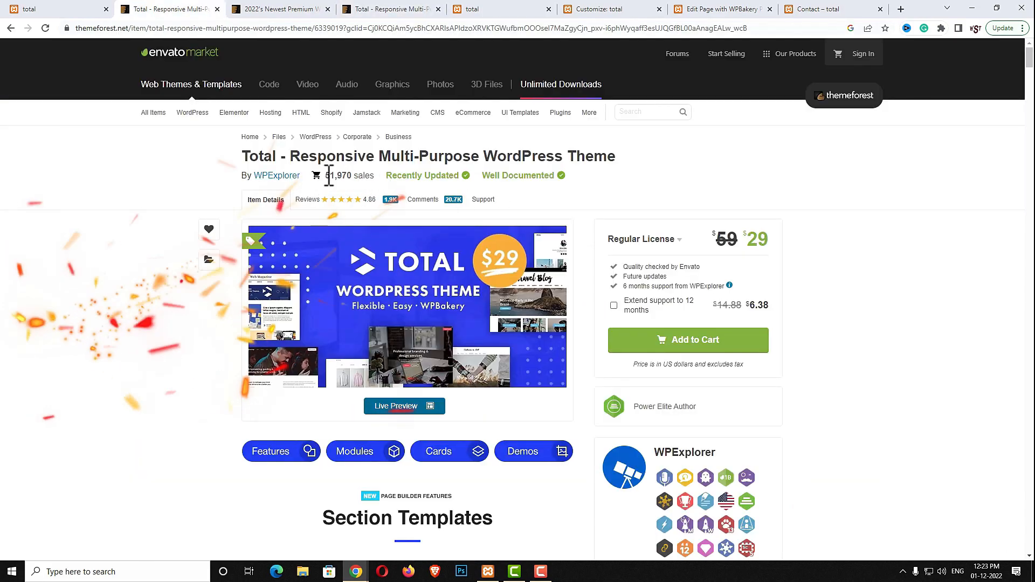
{"action": "left_click_drag", "start_coordinate": [325, 175], "coordinate": [371, 180]}
{"action": "left_click", "coordinate": [370, 178]}
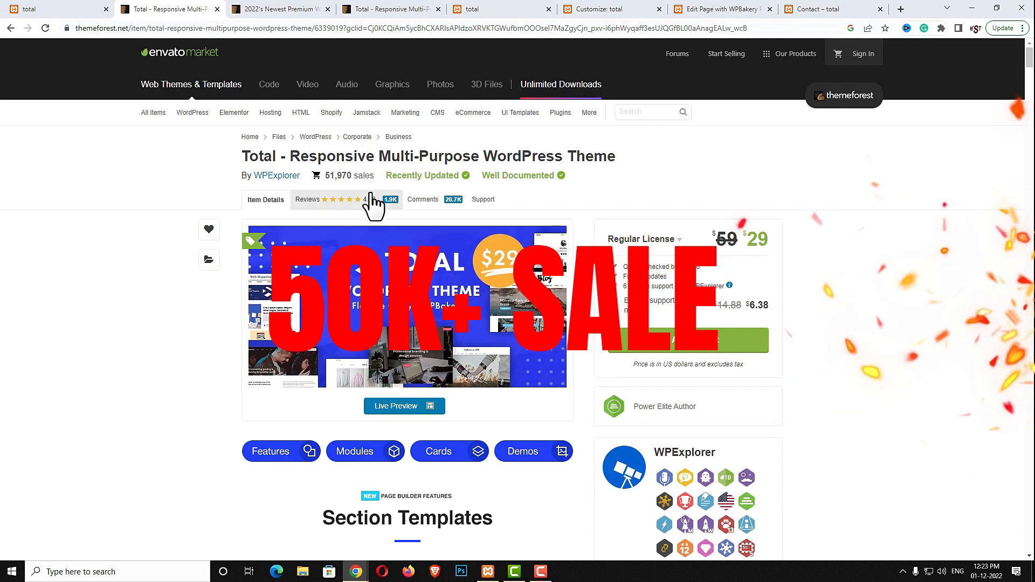
Open the Total reviews, then scroll the WPBakery home page through the Featured Work grid
{"action": "left_click", "coordinate": [345, 208]}
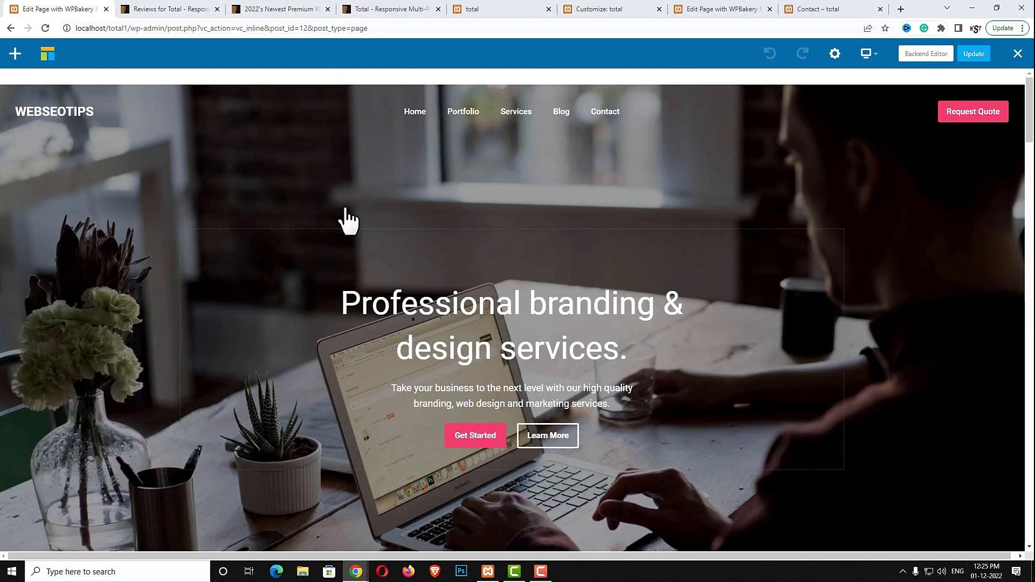
{"action": "scroll", "coordinate": [444, 213], "scroll_direction": "down", "scroll_amount": 5}
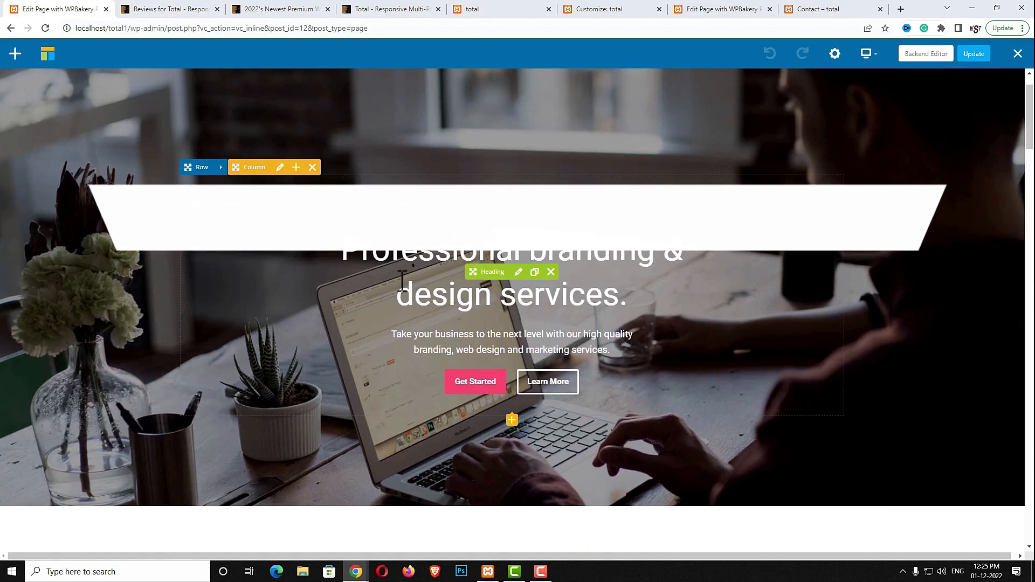
{"action": "scroll", "coordinate": [517, 310], "scroll_direction": "down", "scroll_amount": 2}
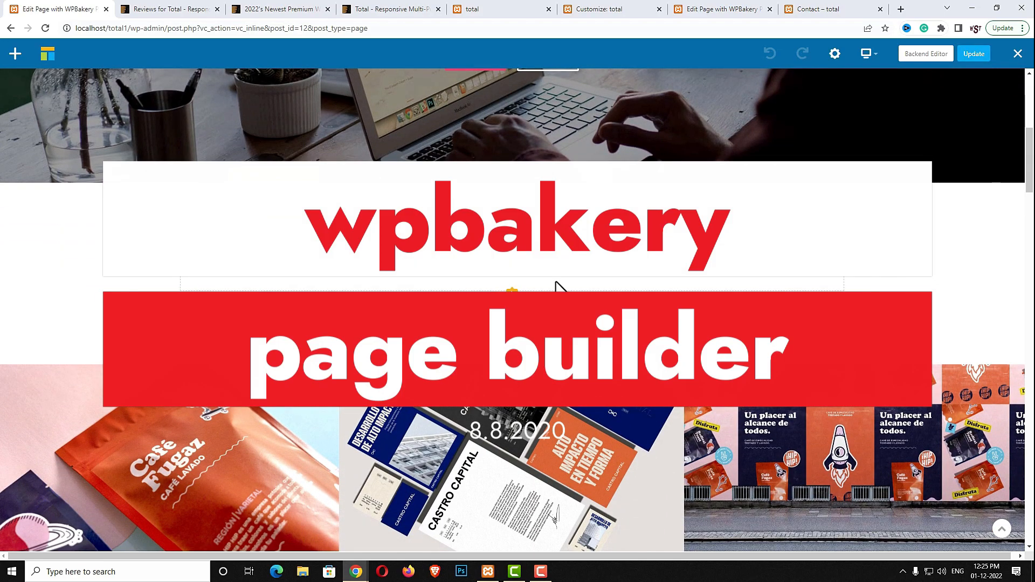
{"action": "scroll", "coordinate": [499, 286], "scroll_direction": "down", "scroll_amount": 4}
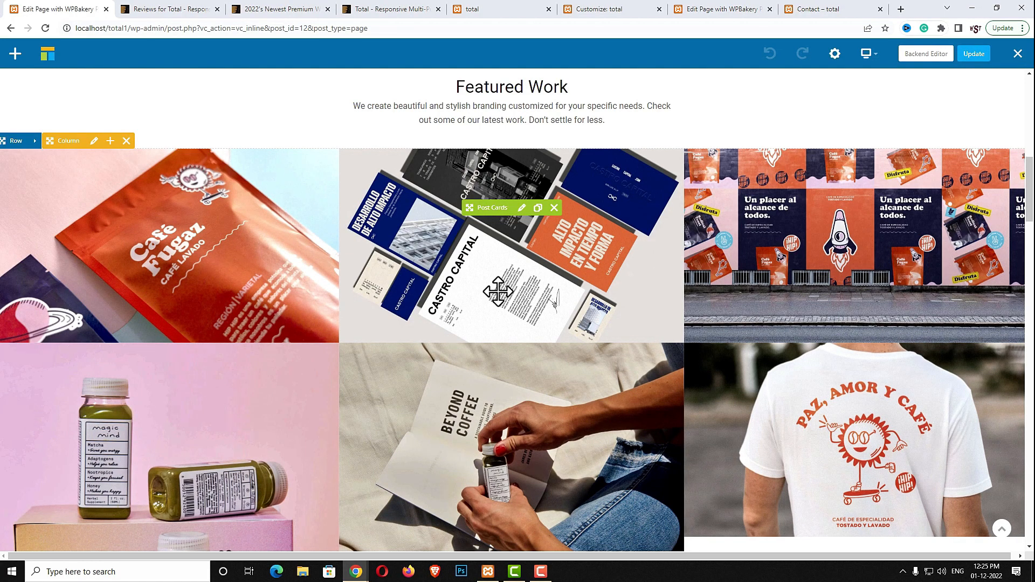
{"action": "scroll", "coordinate": [498, 291], "scroll_direction": "down", "scroll_amount": 7}
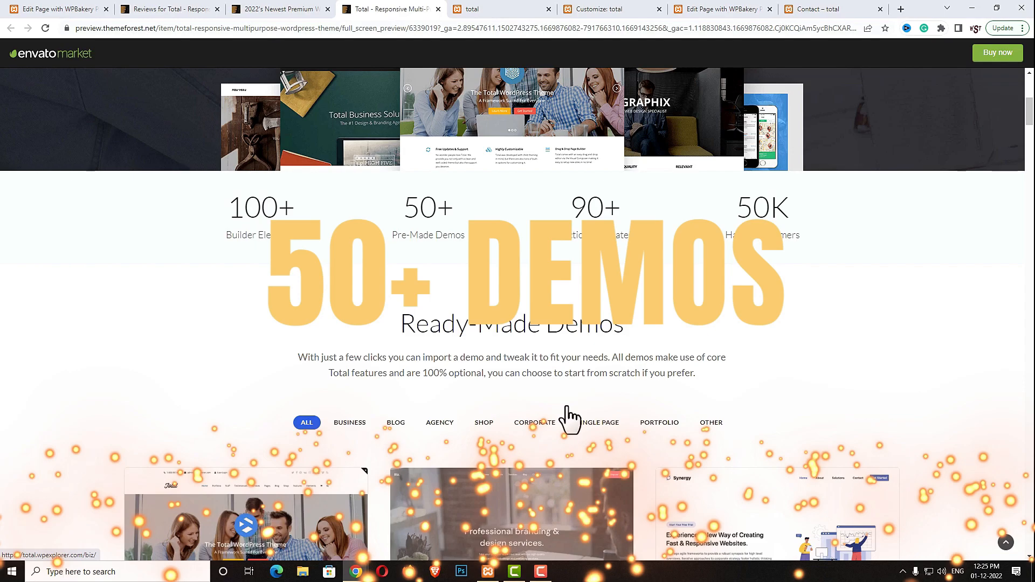
Cycle the demo filters Business, Blog, Agency, Shop, Corporate and Single Page, ending on Portfolio
{"action": "scroll", "coordinate": [567, 410], "scroll_direction": "down", "scroll_amount": 2}
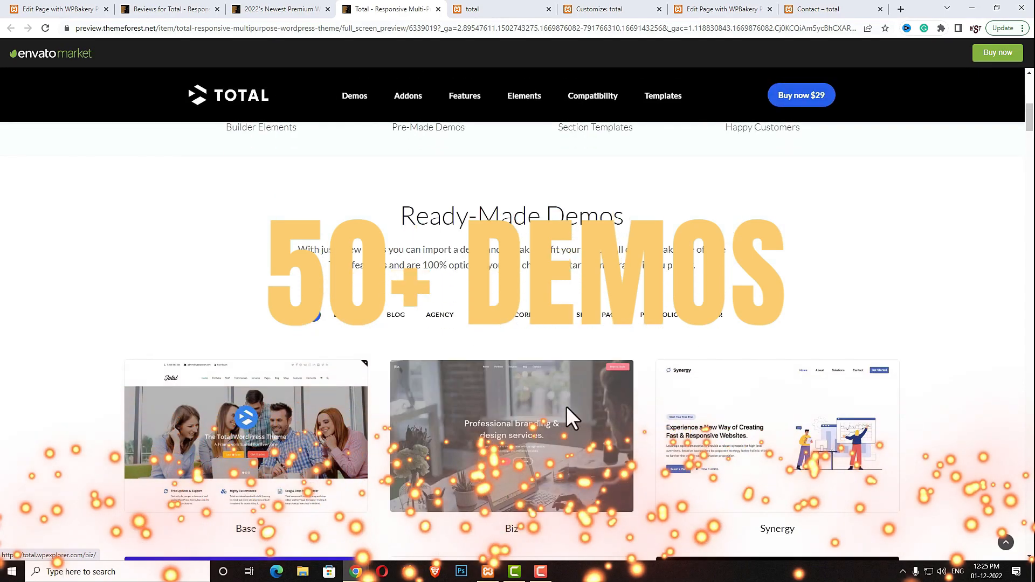
{"action": "scroll", "coordinate": [358, 345], "scroll_direction": "down", "scroll_amount": 2}
{"action": "left_click", "coordinate": [351, 207]}
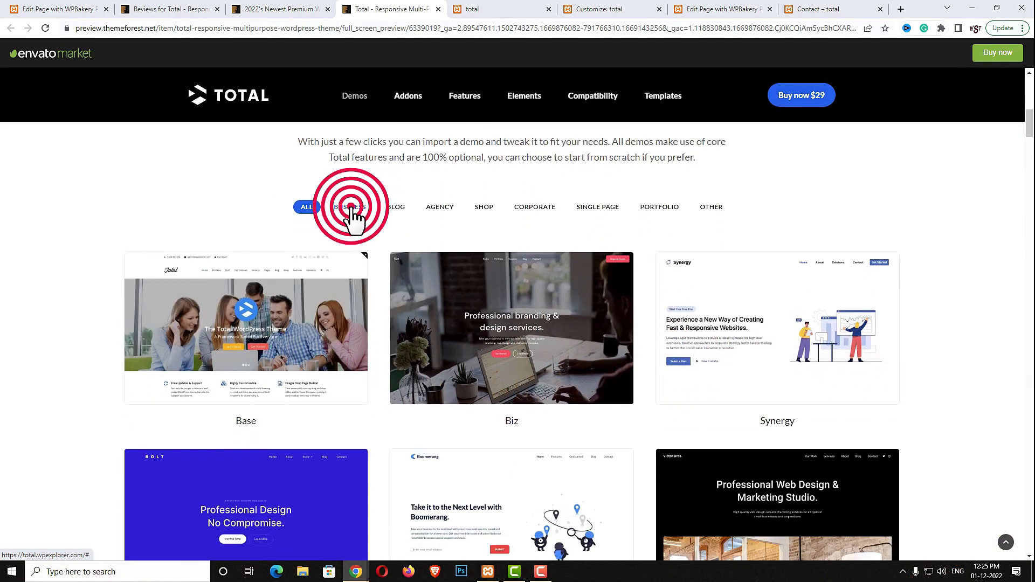
{"action": "left_click", "coordinate": [395, 212]}
{"action": "left_click", "coordinate": [434, 212]}
{"action": "left_click", "coordinate": [478, 211]}
{"action": "left_click", "coordinate": [534, 213]}
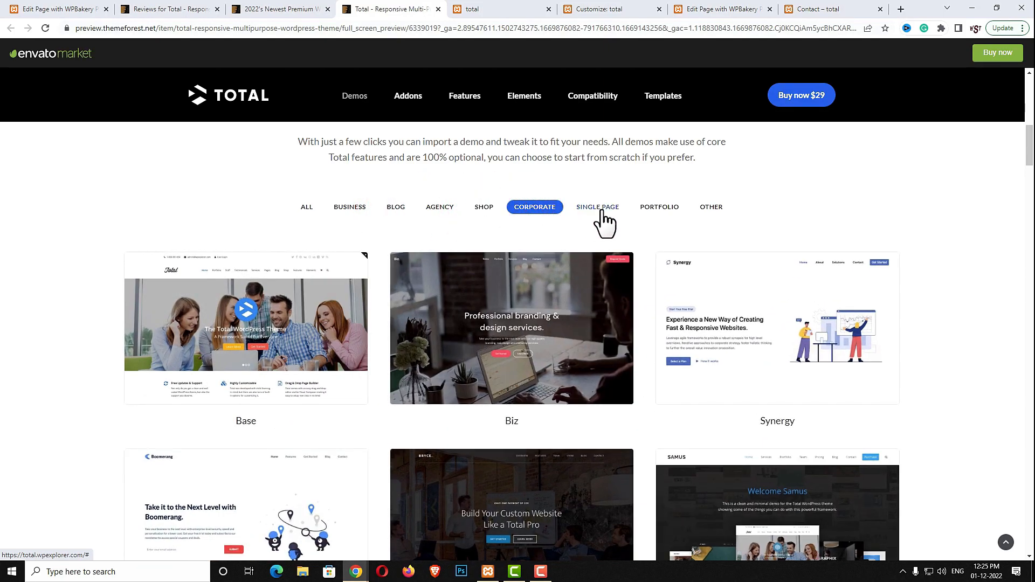
{"action": "left_click", "coordinate": [604, 211]}
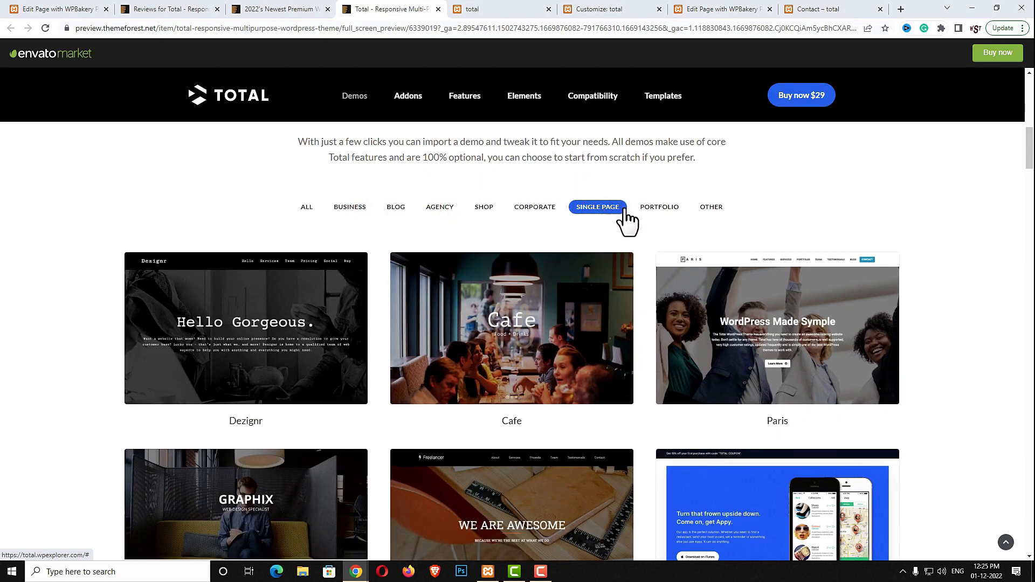
{"action": "left_click", "coordinate": [662, 208]}
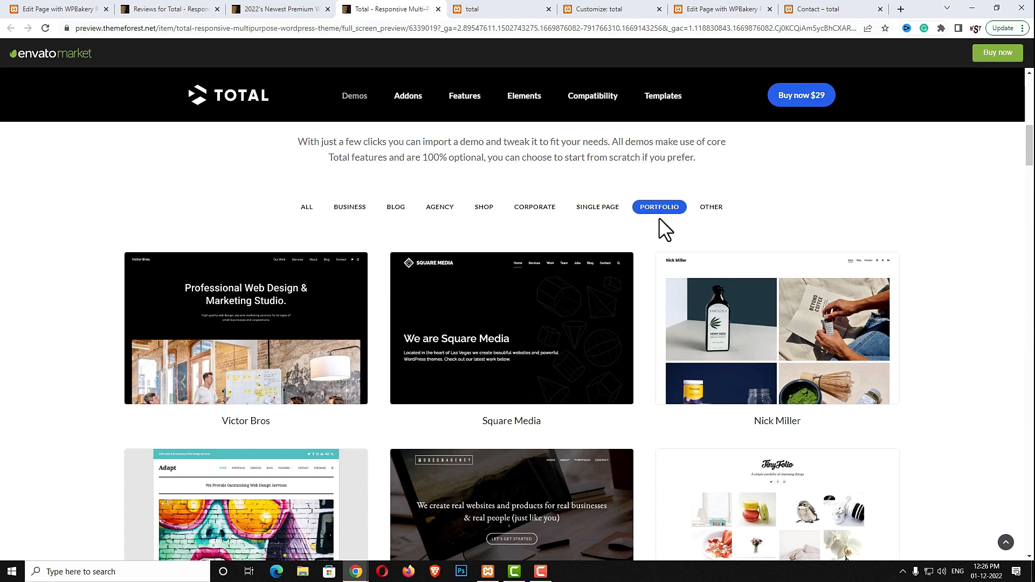
Open WPBakery's Add Element panel and scroll through the available elements
{"action": "left_click", "coordinate": [508, 421]}
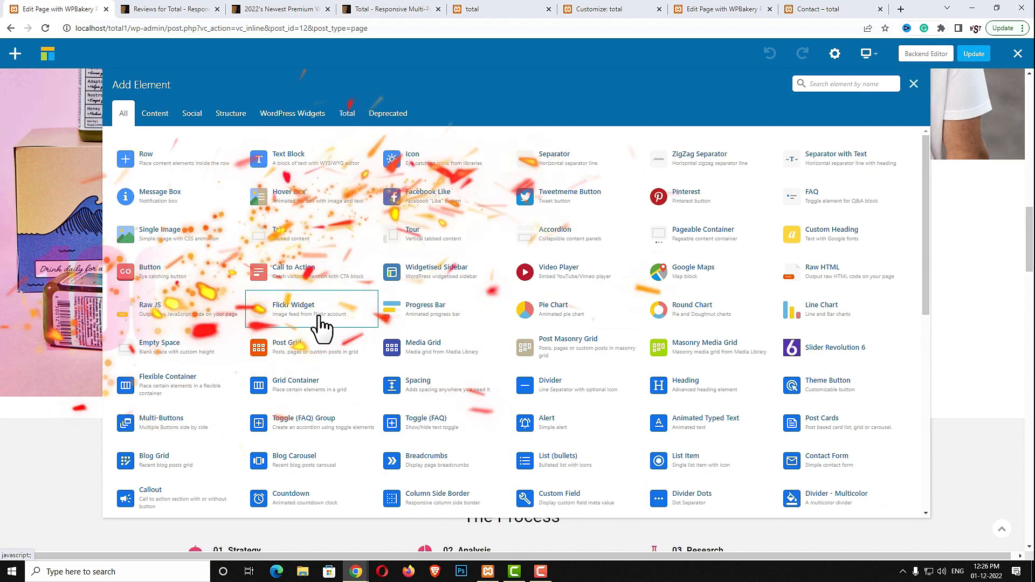
{"action": "scroll", "coordinate": [549, 359], "scroll_direction": "down", "scroll_amount": 6}
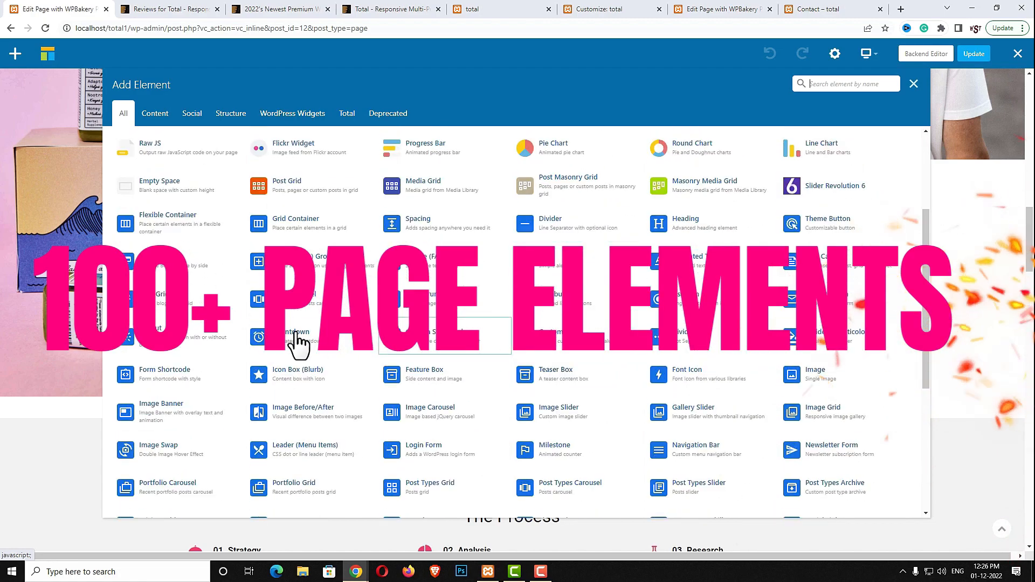
{"action": "scroll", "coordinate": [652, 388], "scroll_direction": "down", "scroll_amount": 2}
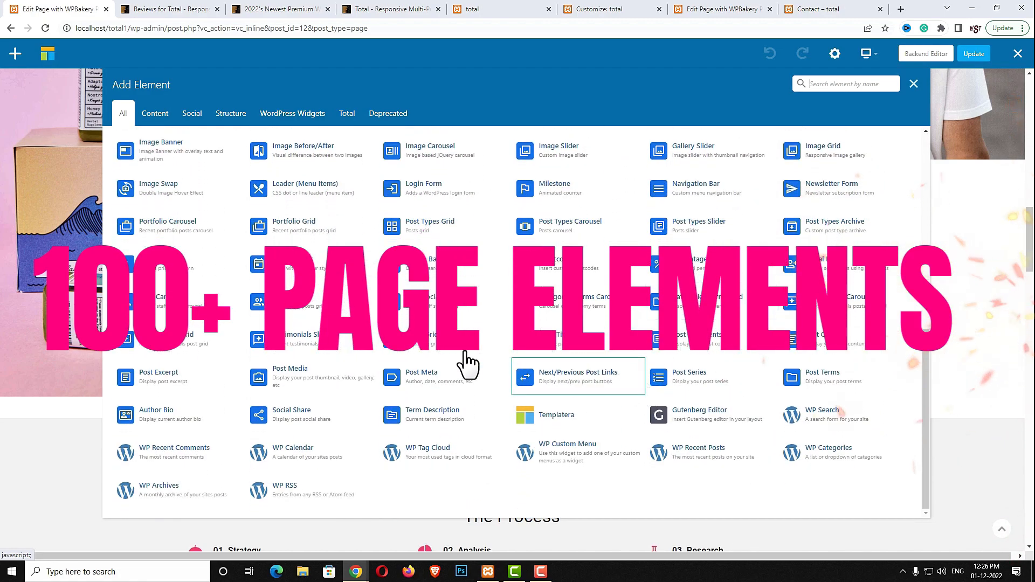
{"action": "scroll", "coordinate": [504, 240], "scroll_direction": "up", "scroll_amount": 8}
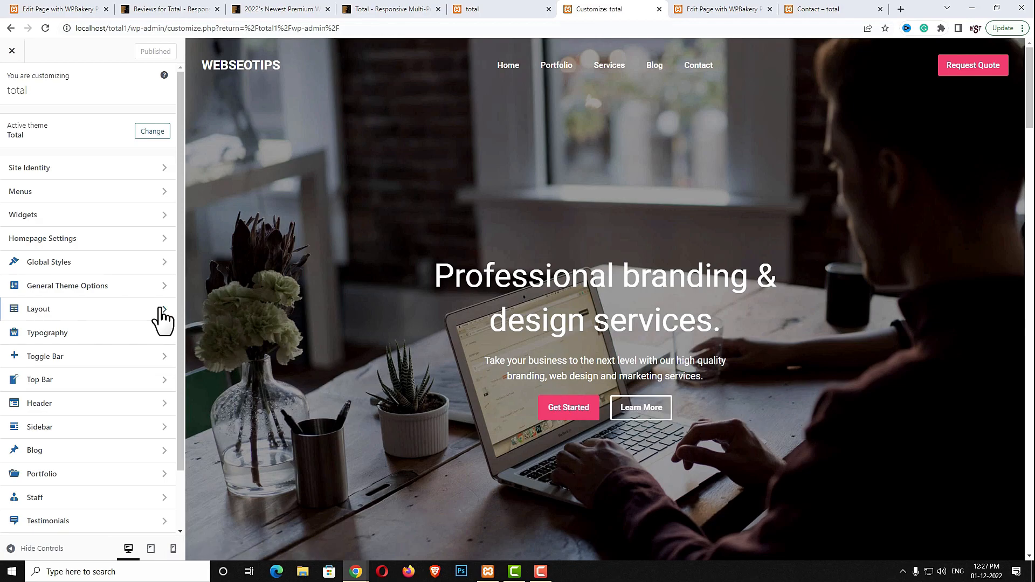
Scroll the Total Customizer sections, open Layout, then return to the main section list
{"action": "scroll", "coordinate": [76, 318], "scroll_direction": "down", "scroll_amount": 2}
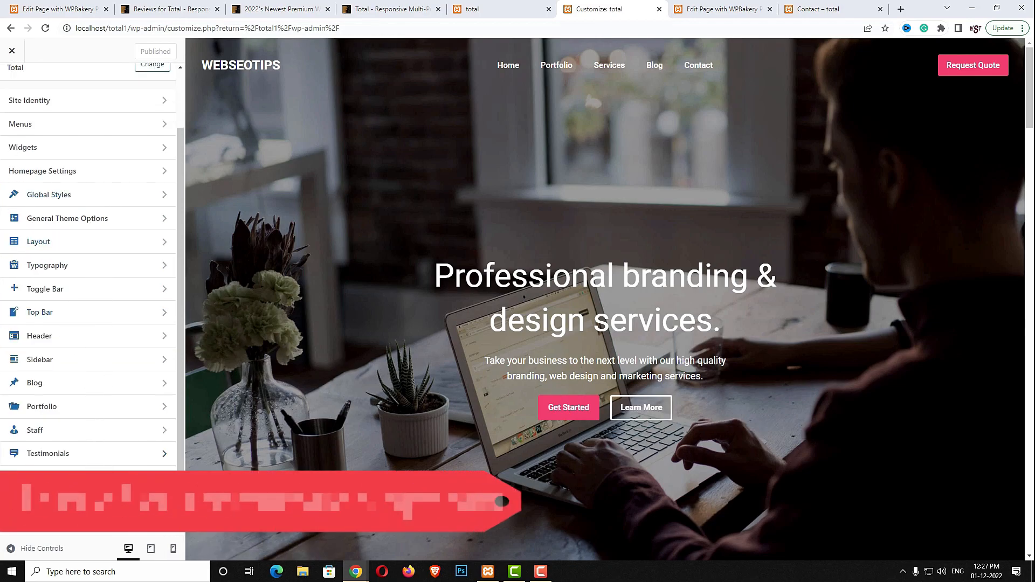
{"action": "scroll", "coordinate": [58, 222], "scroll_direction": "up", "scroll_amount": 2}
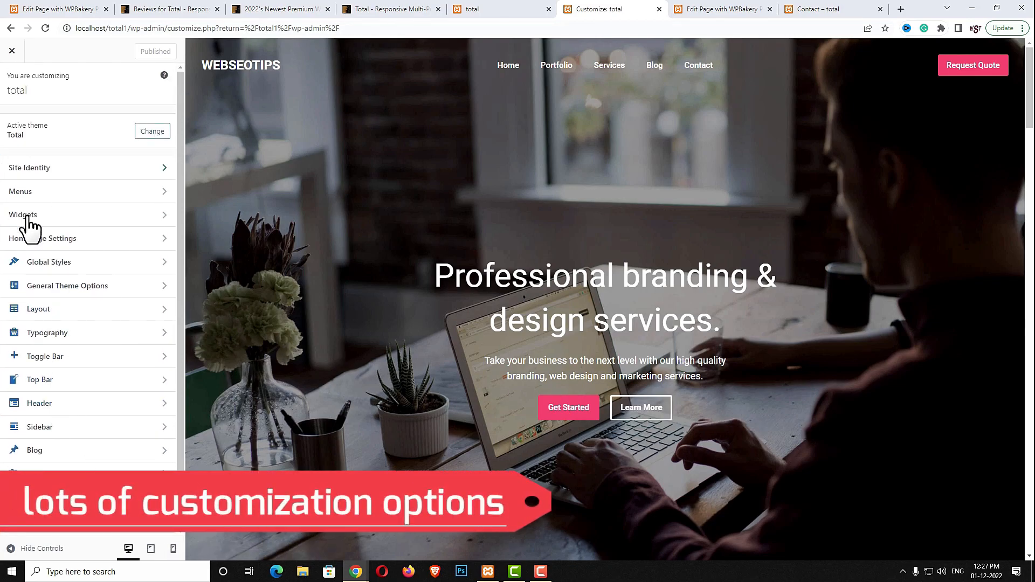
{"action": "scroll", "coordinate": [92, 455], "scroll_direction": "down", "scroll_amount": 2}
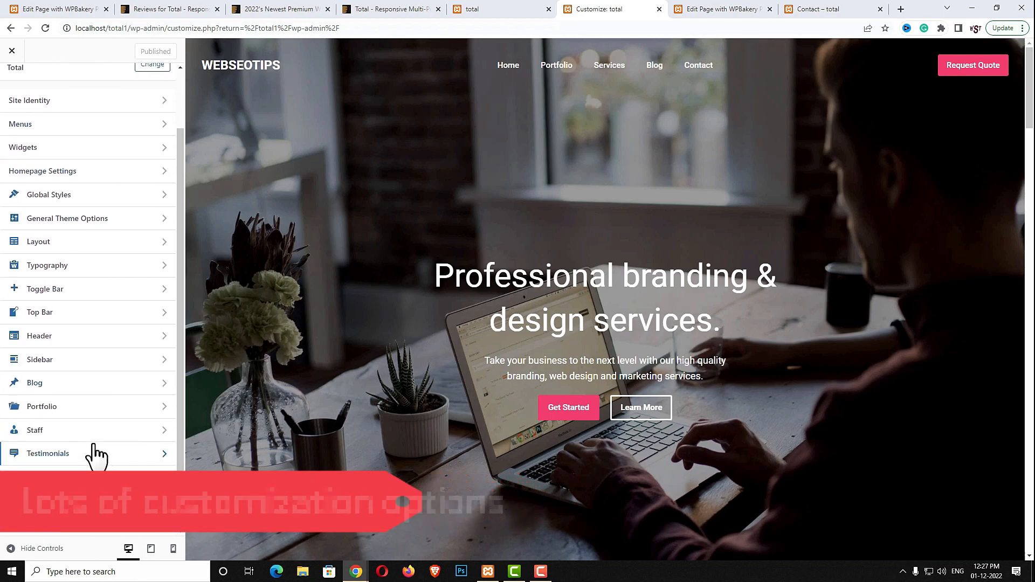
{"action": "left_click", "coordinate": [60, 249]}
{"action": "left_click", "coordinate": [13, 82]}
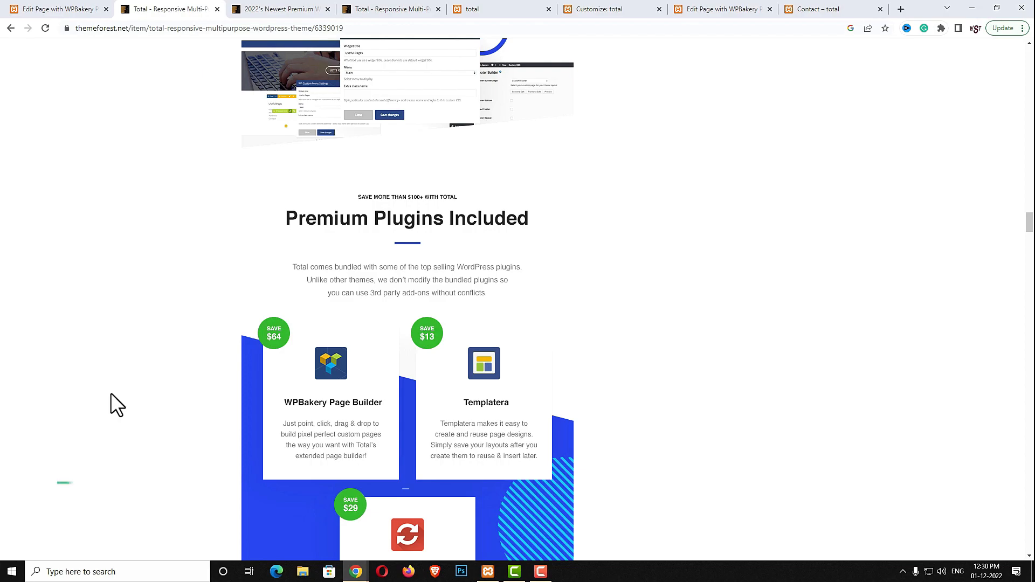
Scroll the Total sales page through RTL Support, WooCommerce Ready and Free Plugins
{"action": "scroll", "coordinate": [112, 392], "scroll_direction": "down", "scroll_amount": 1}
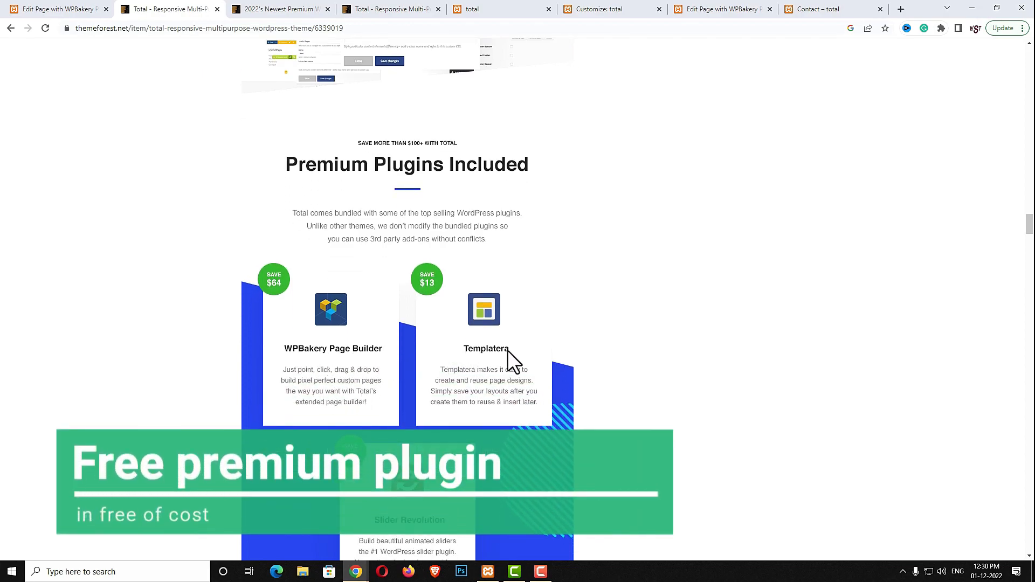
{"action": "scroll", "coordinate": [507, 370], "scroll_direction": "down", "scroll_amount": 2}
{"action": "scroll", "coordinate": [379, 423], "scroll_direction": "down", "scroll_amount": 10}
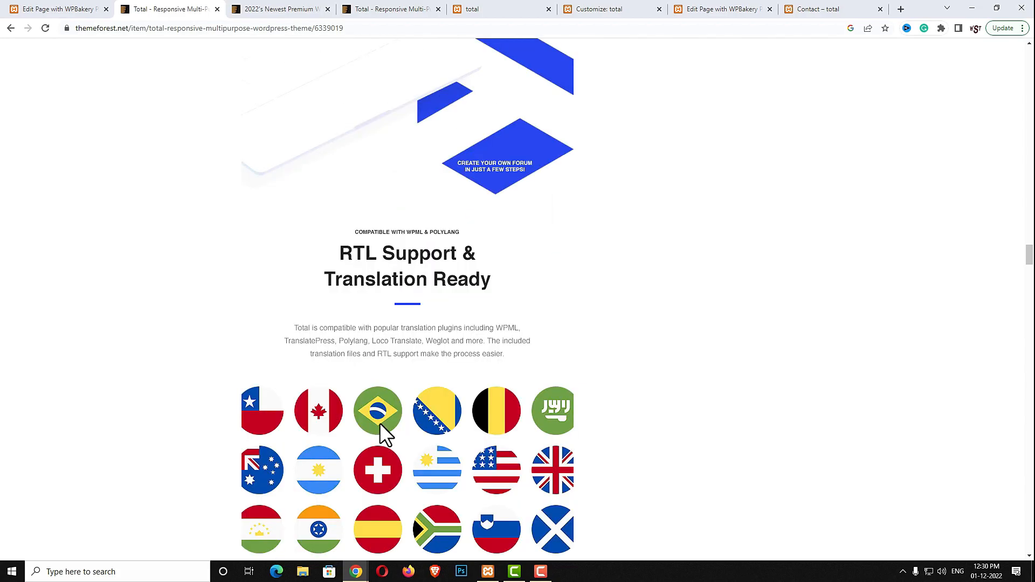
{"action": "scroll", "coordinate": [434, 214], "scroll_direction": "down", "scroll_amount": 1}
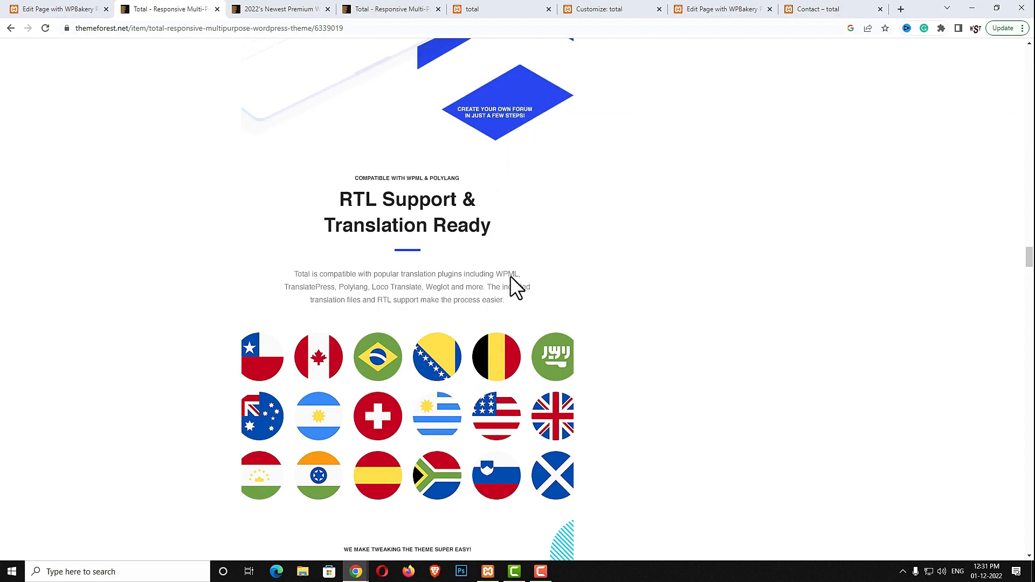
{"action": "scroll", "coordinate": [510, 276], "scroll_direction": "down", "scroll_amount": 13}
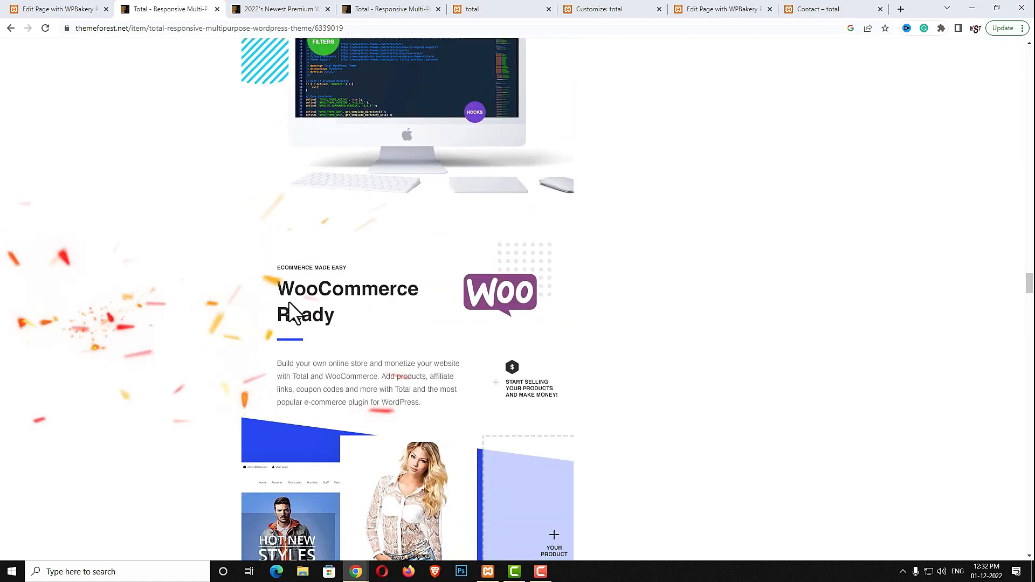
{"action": "scroll", "coordinate": [718, 369], "scroll_direction": "down", "scroll_amount": 1}
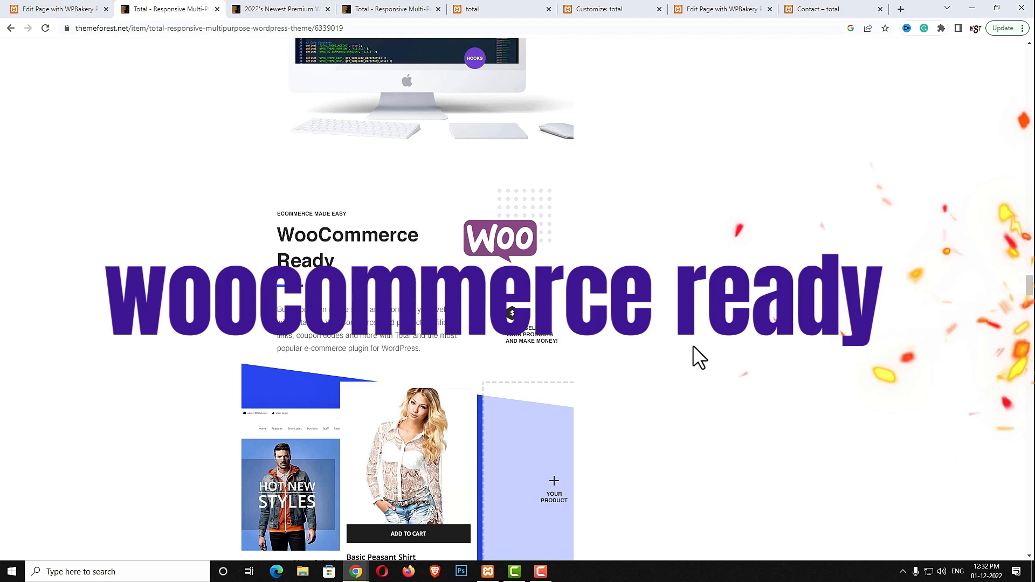
{"action": "scroll", "coordinate": [694, 347], "scroll_direction": "down", "scroll_amount": 3}
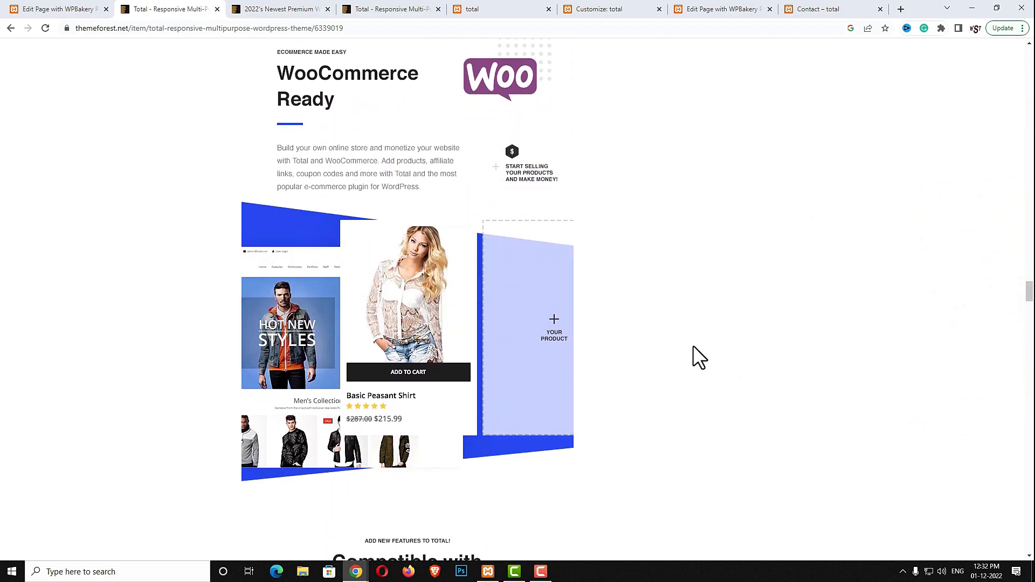
{"action": "scroll", "coordinate": [693, 346], "scroll_direction": "down", "scroll_amount": 6}
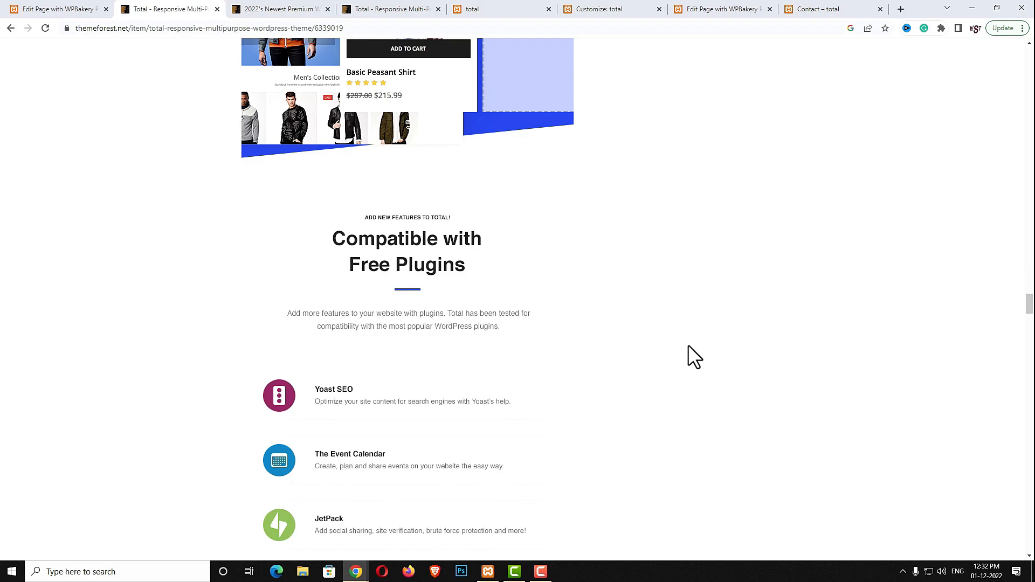
{"action": "scroll", "coordinate": [688, 345], "scroll_direction": "down", "scroll_amount": 2}
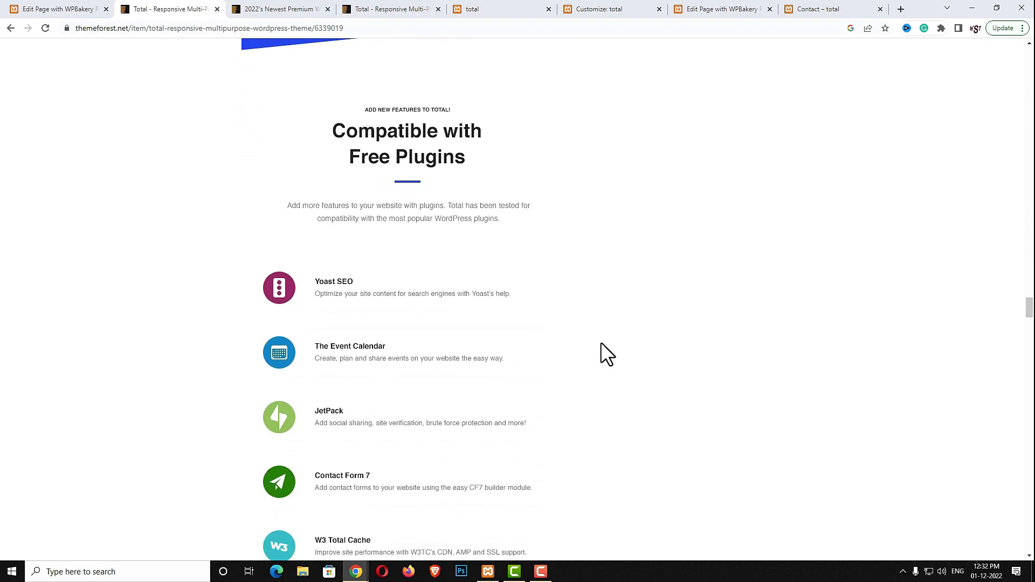
{"action": "scroll", "coordinate": [733, 387], "scroll_direction": "down", "scroll_amount": 2}
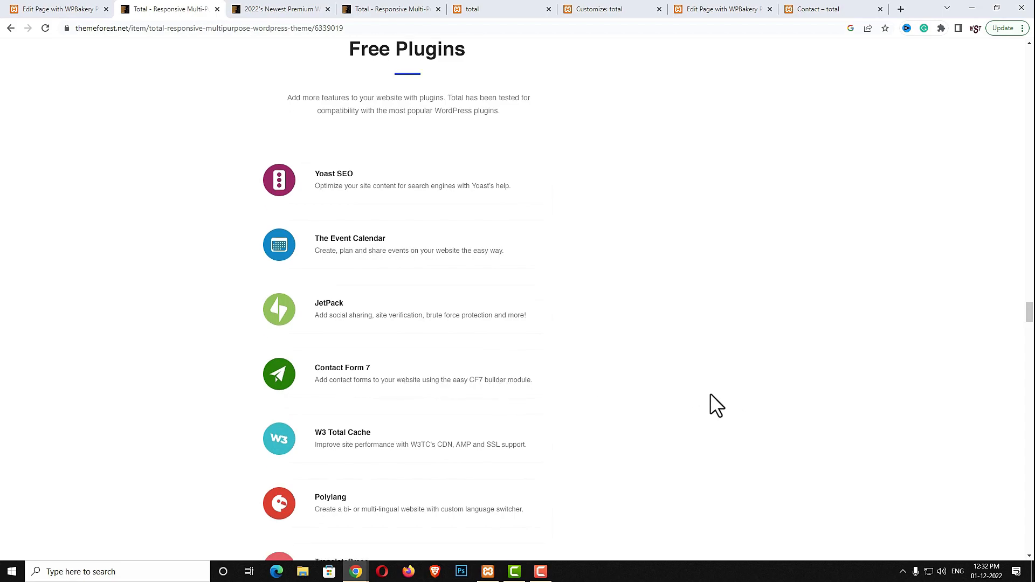
{"action": "scroll", "coordinate": [710, 393], "scroll_direction": "down", "scroll_amount": 2}
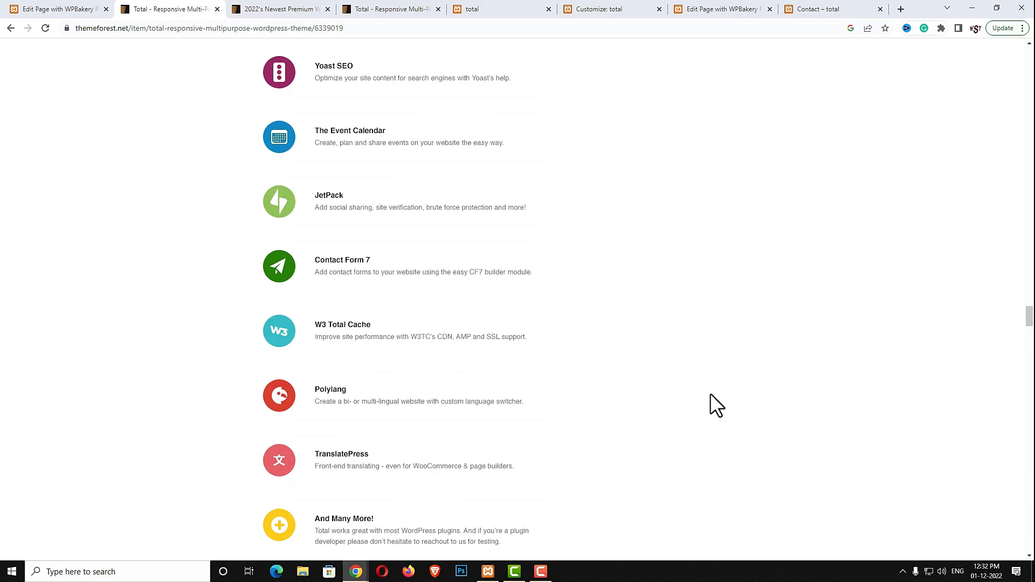
{"action": "scroll", "coordinate": [710, 394], "scroll_direction": "down", "scroll_amount": 10}
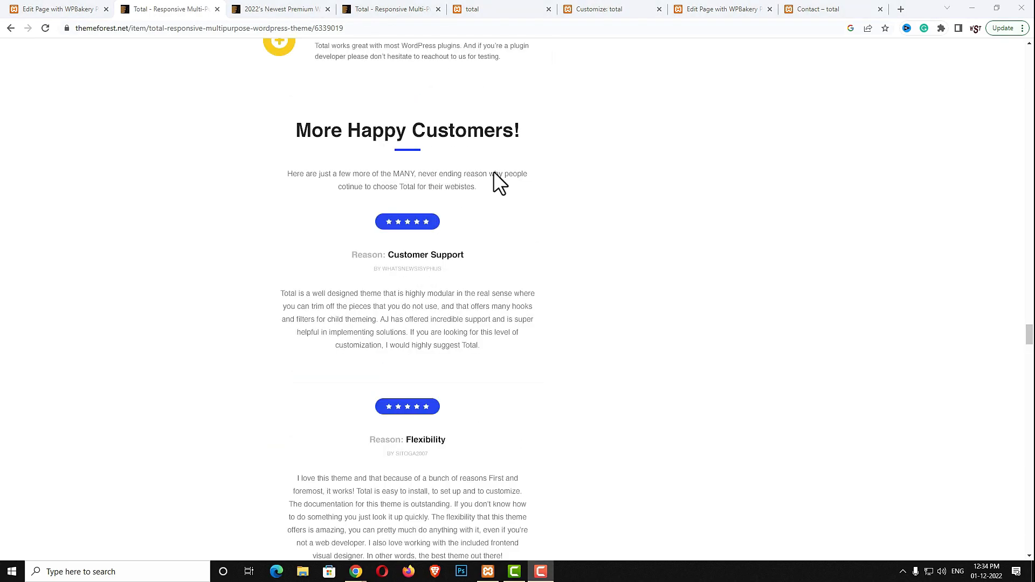
Go back to the 'Customize: total' tab and scroll its homepage preview
{"action": "left_click", "coordinate": [595, 11]}
{"action": "scroll", "coordinate": [571, 346], "scroll_direction": "down", "scroll_amount": 5}
{"action": "scroll", "coordinate": [570, 345], "scroll_direction": "up", "scroll_amount": 5}
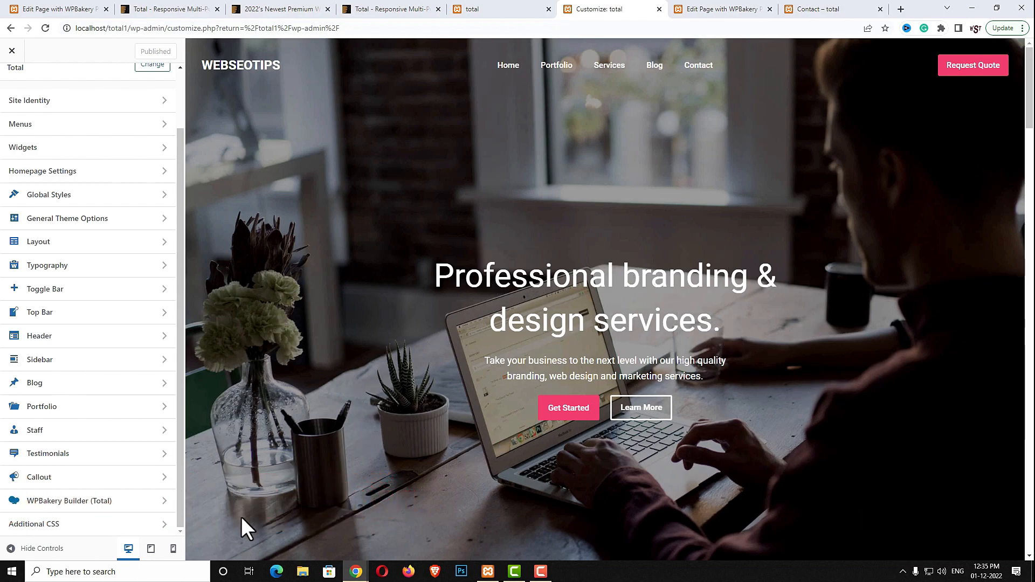
Preview the site at tablet and phone widths and open the mobile hamburger menu
{"action": "left_click", "coordinate": [151, 549]}
{"action": "scroll", "coordinate": [619, 414], "scroll_direction": "down", "scroll_amount": 20}
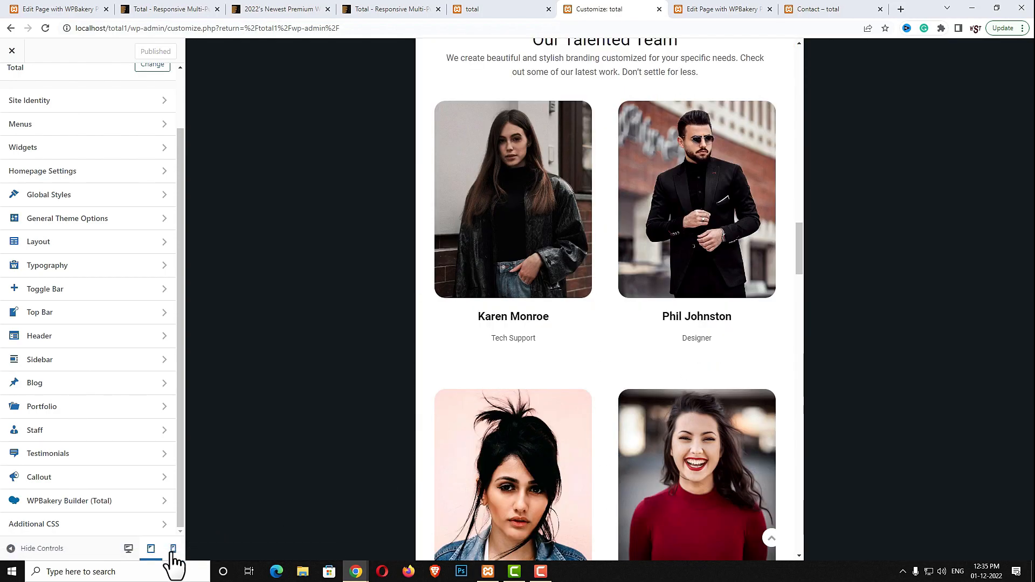
{"action": "left_click", "coordinate": [173, 551]}
{"action": "scroll", "coordinate": [631, 372], "scroll_direction": "up", "scroll_amount": 10}
{"action": "scroll", "coordinate": [630, 364], "scroll_direction": "up", "scroll_amount": 8}
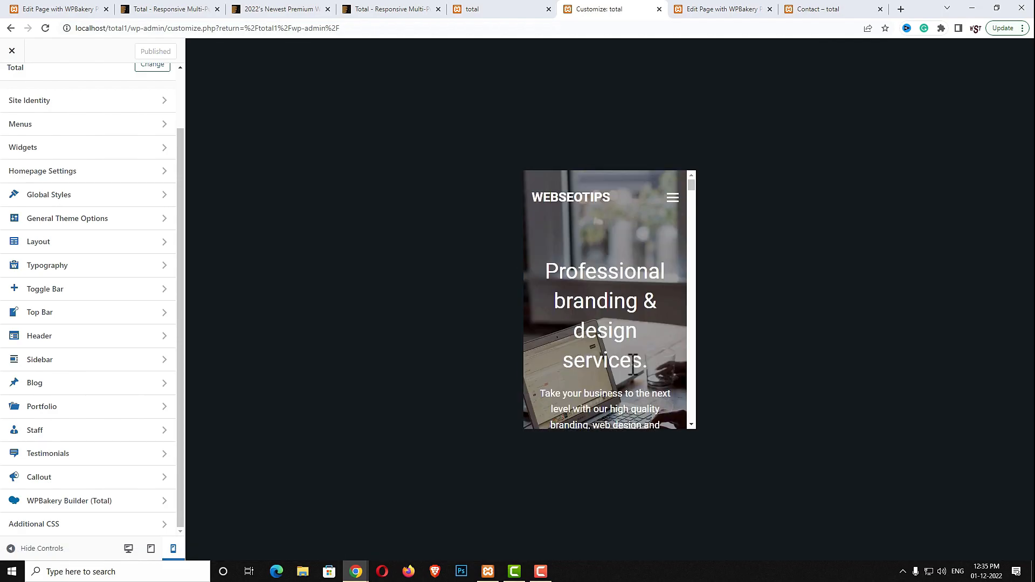
{"action": "left_click", "coordinate": [673, 198]}
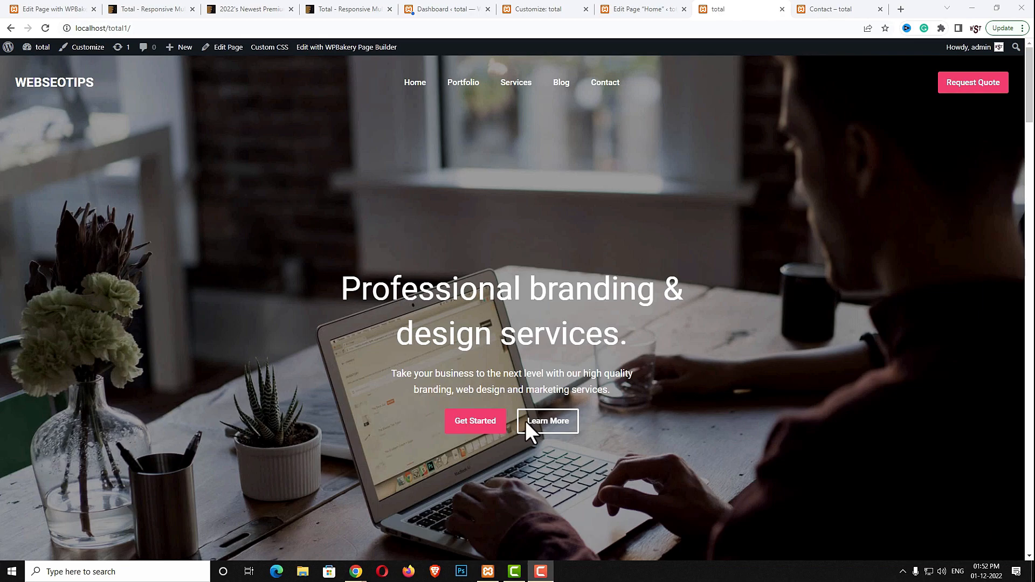
Open the Cafe Fugaz item from Featured Work, then return Home via the header menu
{"action": "scroll", "coordinate": [614, 447], "scroll_direction": "down", "scroll_amount": 9}
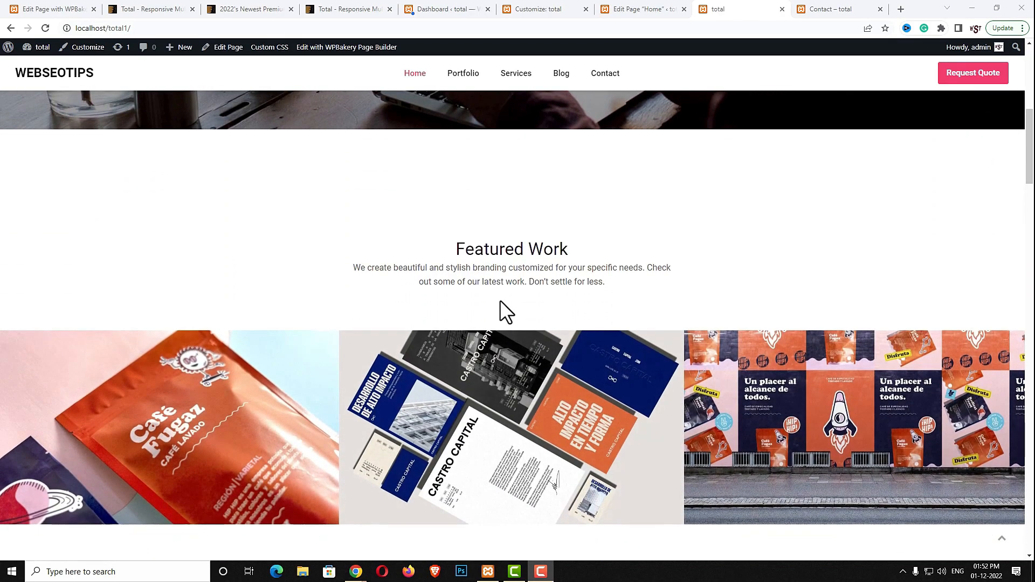
{"action": "scroll", "coordinate": [496, 426], "scroll_direction": "down", "scroll_amount": 2}
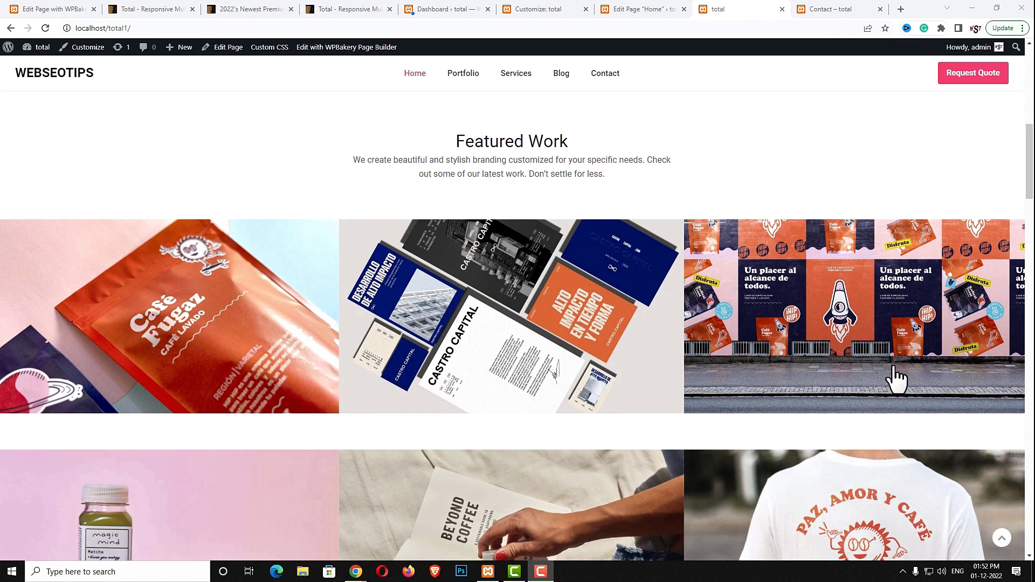
{"action": "left_click", "coordinate": [243, 324]}
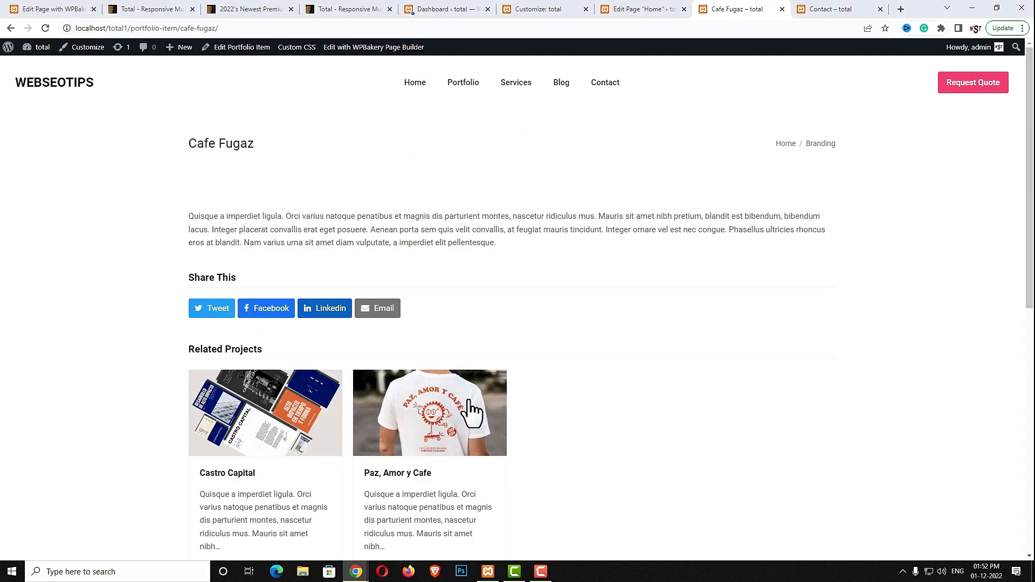
{"action": "scroll", "coordinate": [469, 412], "scroll_direction": "down", "scroll_amount": 3}
{"action": "scroll", "coordinate": [469, 415], "scroll_direction": "up", "scroll_amount": 3}
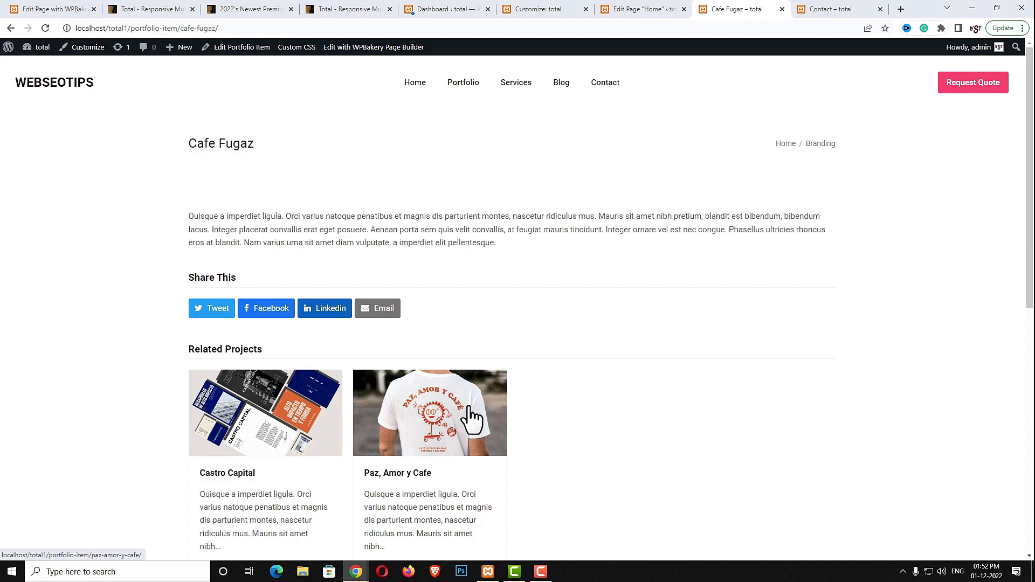
{"action": "left_click", "coordinate": [417, 85]}
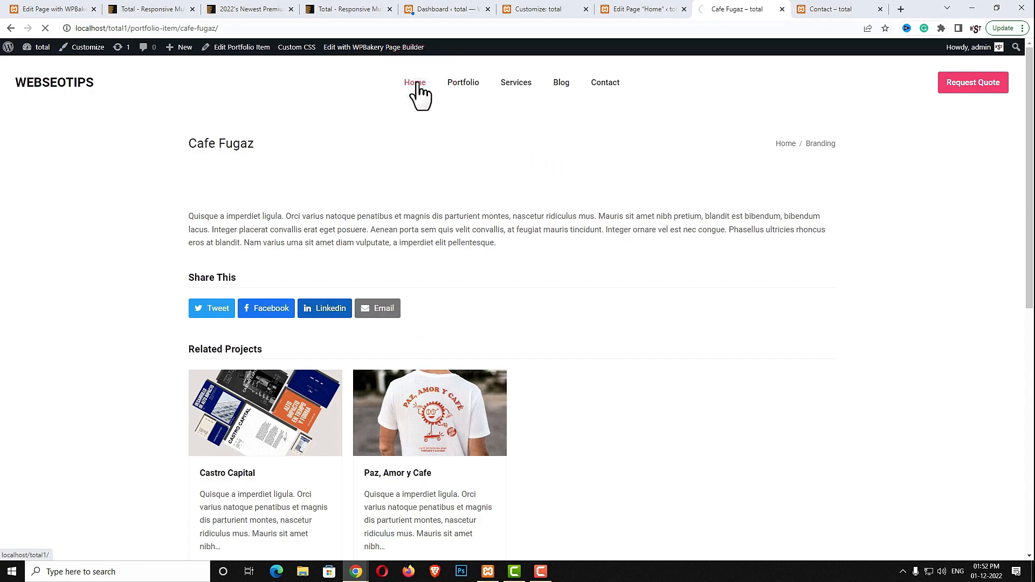
{"action": "scroll", "coordinate": [463, 157], "scroll_direction": "down", "scroll_amount": 10}
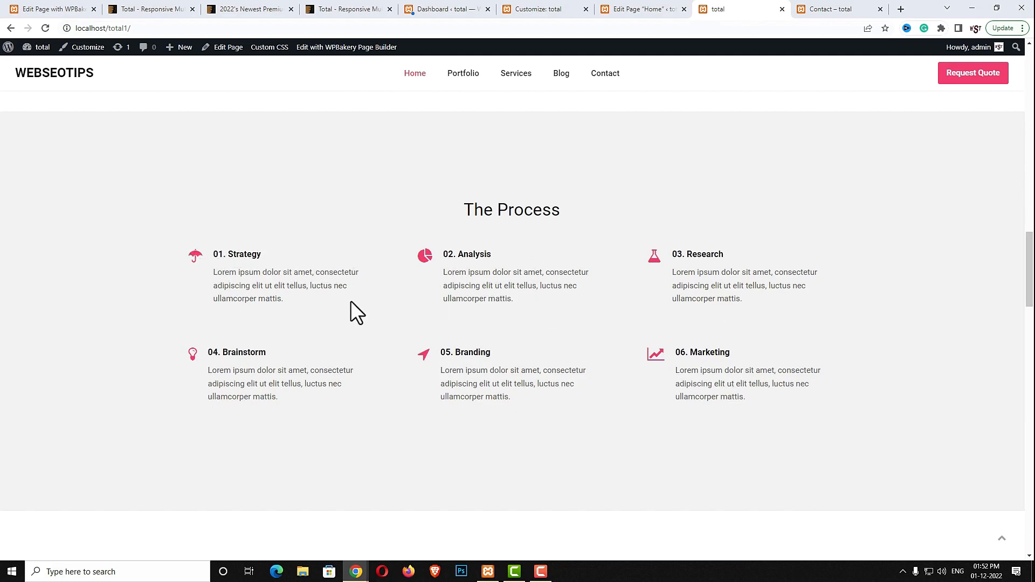
{"action": "scroll", "coordinate": [539, 324], "scroll_direction": "down", "scroll_amount": 7}
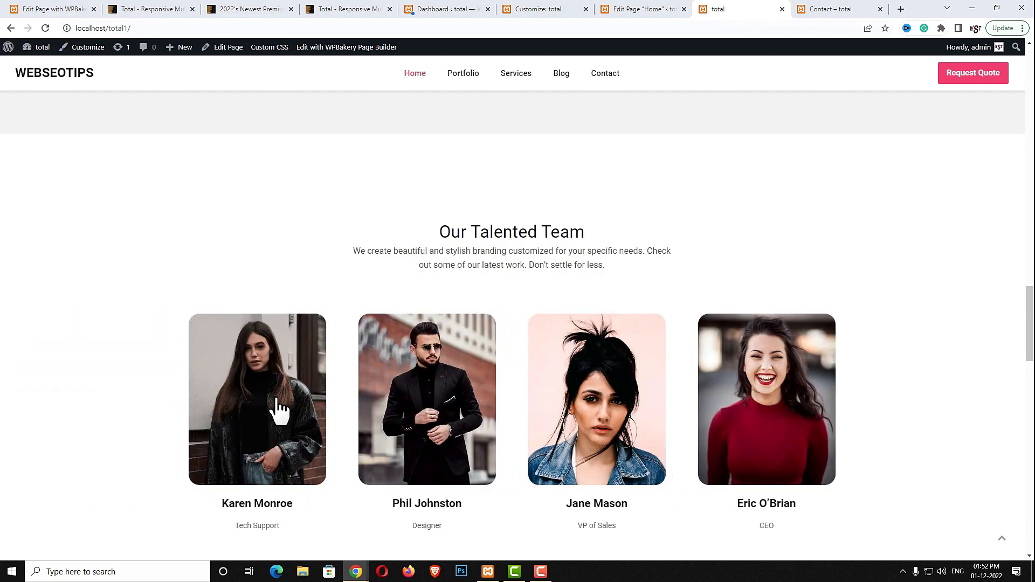
{"action": "left_click", "coordinate": [261, 419]}
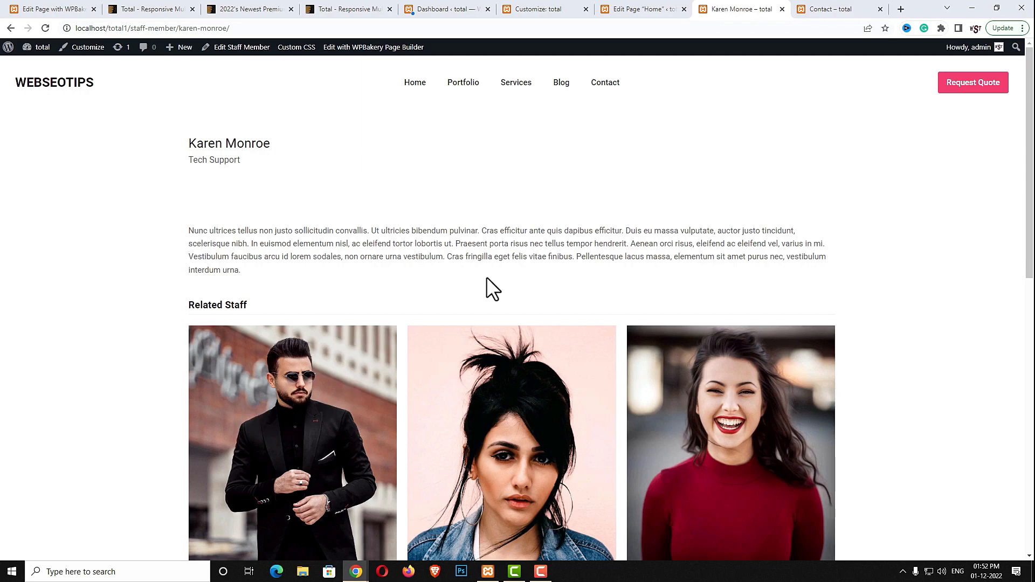
{"action": "scroll", "coordinate": [708, 256], "scroll_direction": "down", "scroll_amount": 7}
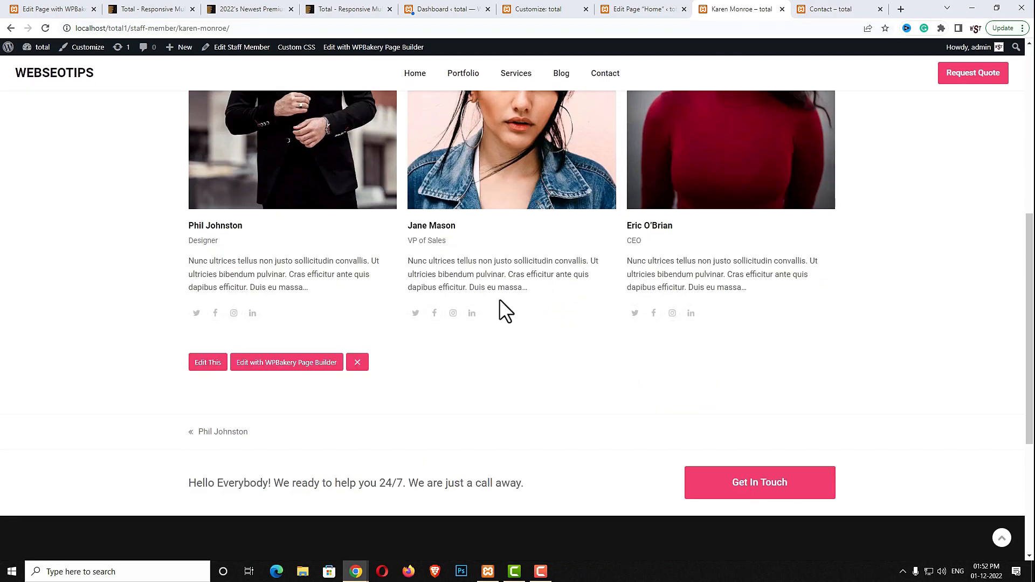
{"action": "scroll", "coordinate": [619, 426], "scroll_direction": "up", "scroll_amount": 6}
{"action": "left_click", "coordinate": [11, 28]}
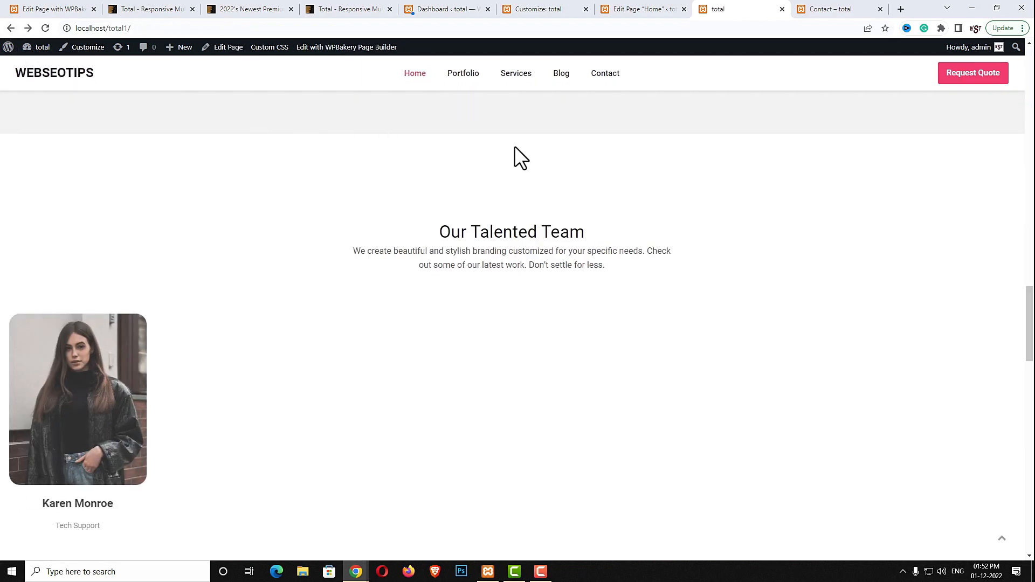
{"action": "scroll", "coordinate": [511, 291], "scroll_direction": "up", "scroll_amount": 5}
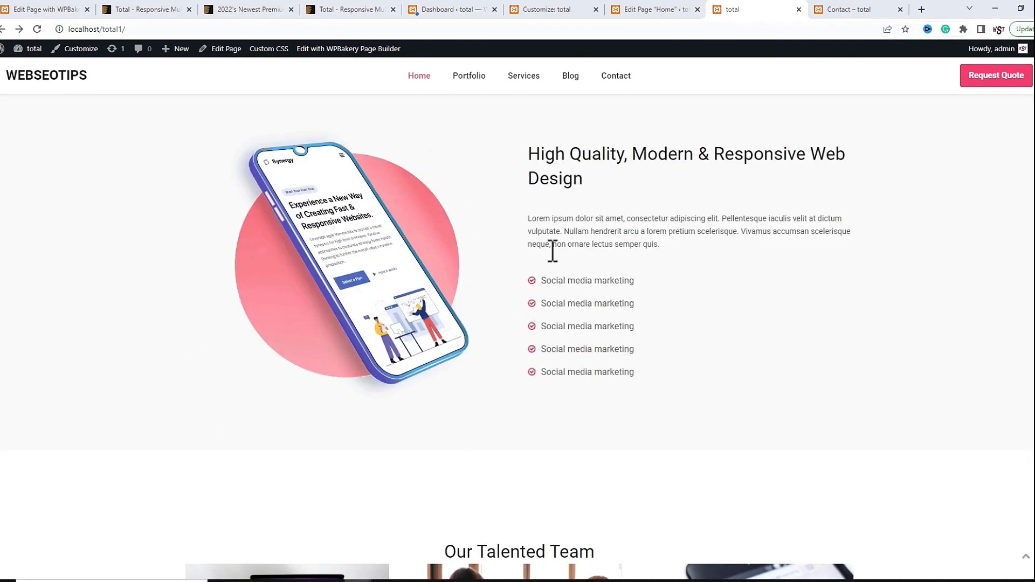
{"action": "left_click_drag", "start_coordinate": [541, 156], "coordinate": [617, 156]}
{"action": "left_click_drag", "start_coordinate": [525, 218], "coordinate": [646, 248]}
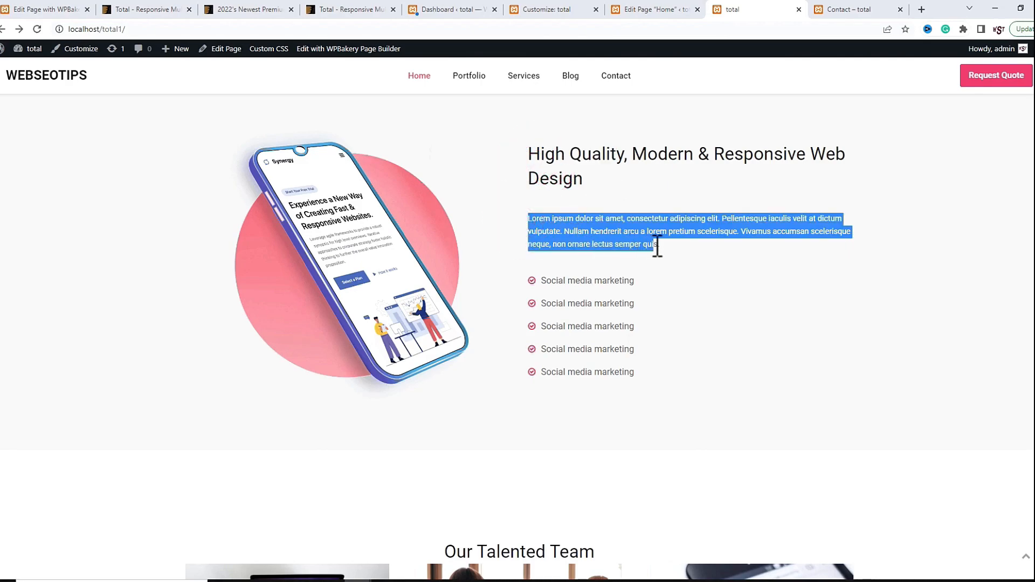
{"action": "left_click_drag", "start_coordinate": [545, 282], "coordinate": [650, 416]}
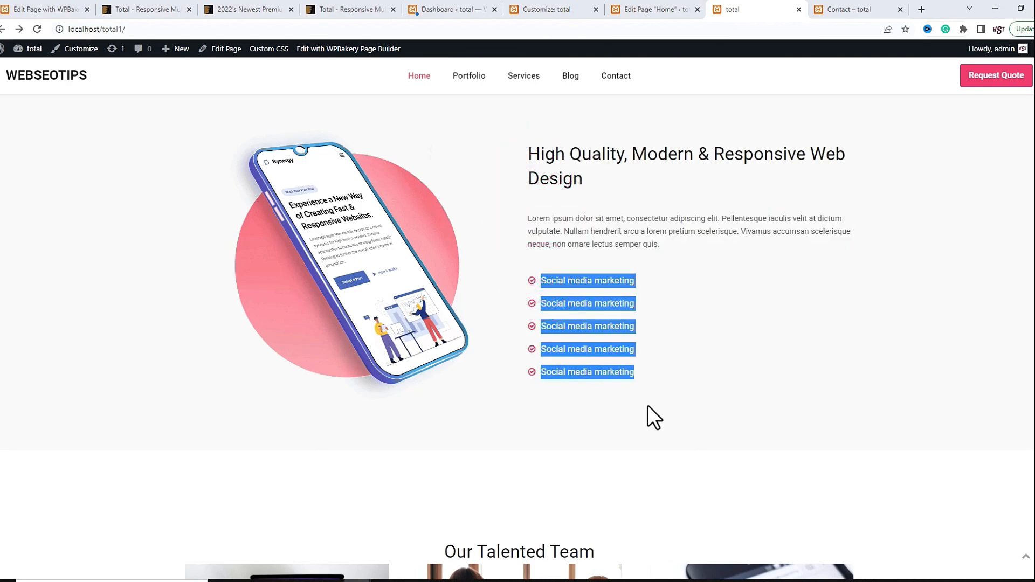
{"action": "scroll", "coordinate": [648, 406], "scroll_direction": "down", "scroll_amount": 4}
{"action": "scroll", "coordinate": [649, 408], "scroll_direction": "down", "scroll_amount": 2}
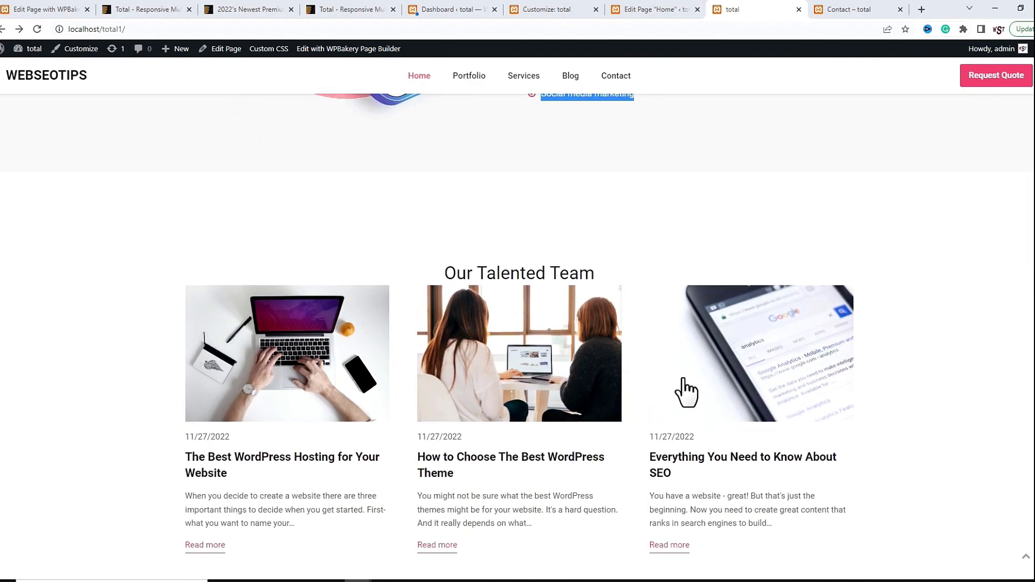
{"action": "scroll", "coordinate": [318, 380], "scroll_direction": "down", "scroll_amount": 1}
{"action": "scroll", "coordinate": [710, 376], "scroll_direction": "down", "scroll_amount": 4}
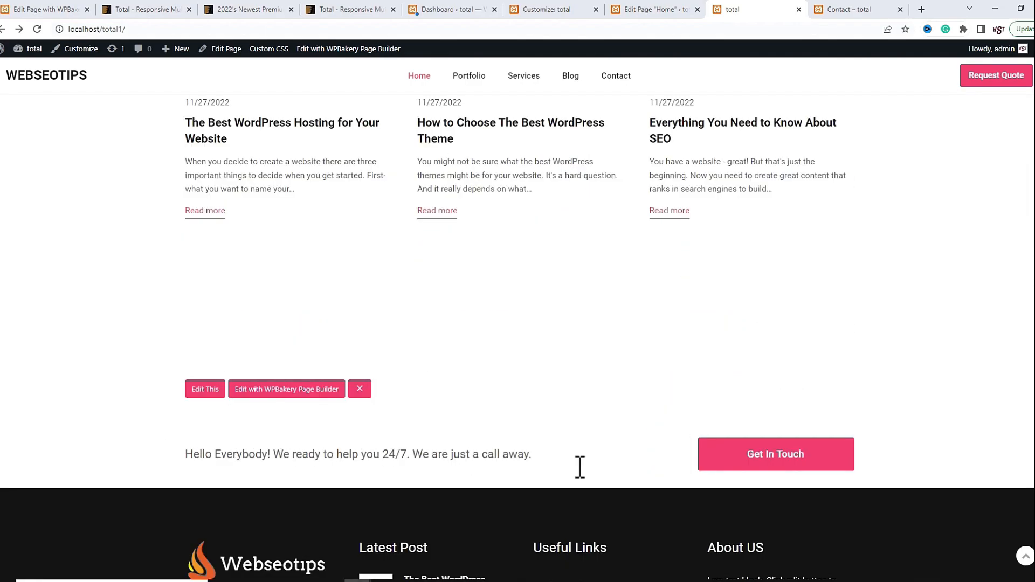
{"action": "scroll", "coordinate": [253, 415], "scroll_direction": "down", "scroll_amount": 2}
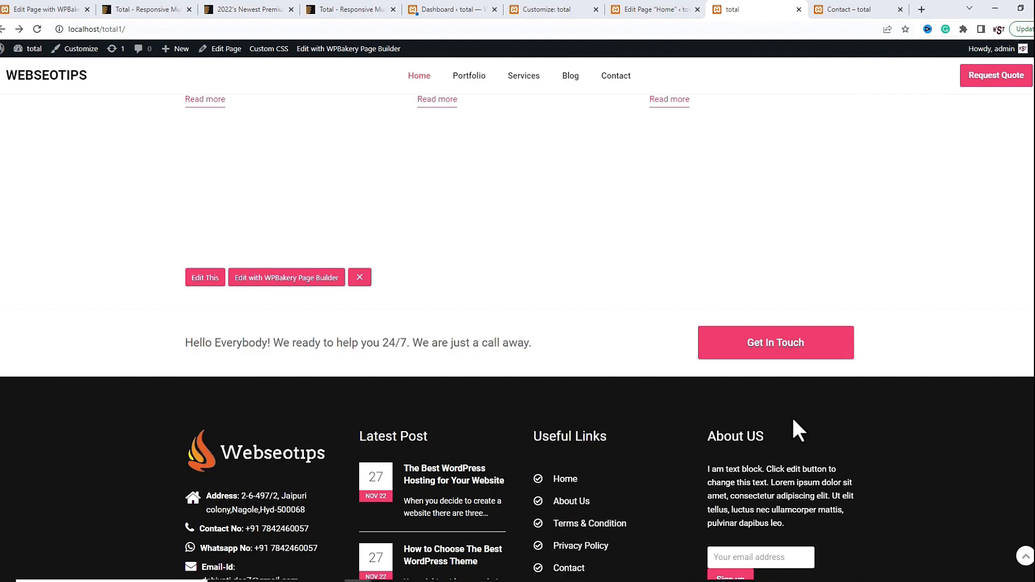
{"action": "scroll", "coordinate": [526, 435], "scroll_direction": "down", "scroll_amount": 2}
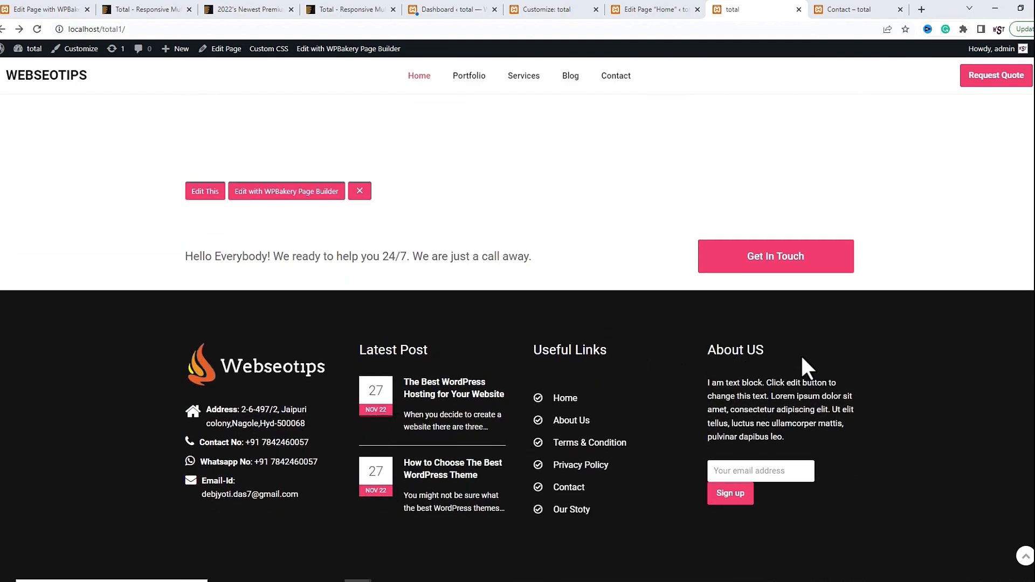
{"action": "scroll", "coordinate": [801, 356], "scroll_direction": "up", "scroll_amount": 10}
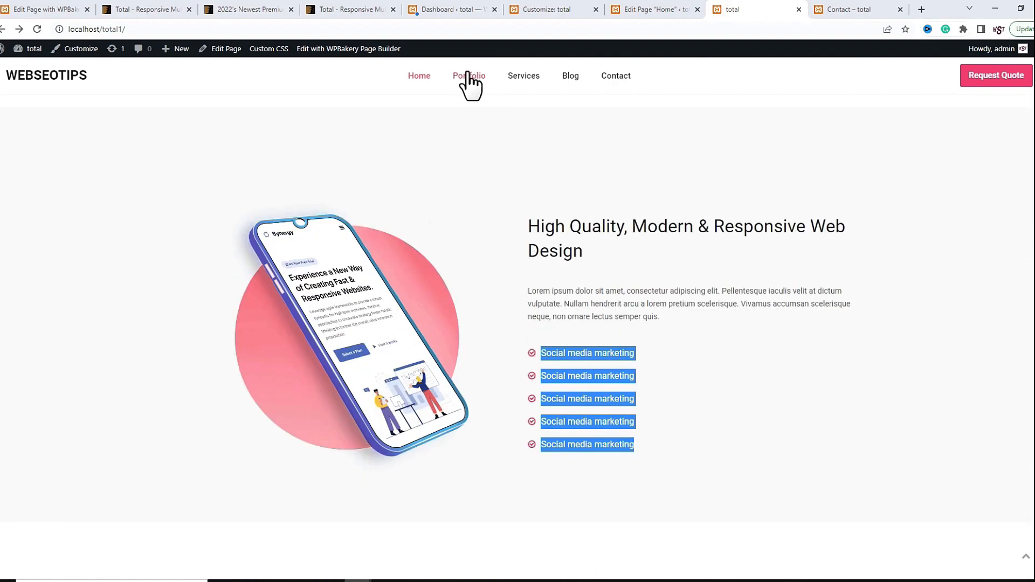
Browse the site's Portfolio page grid of items
{"action": "left_click", "coordinate": [468, 76]}
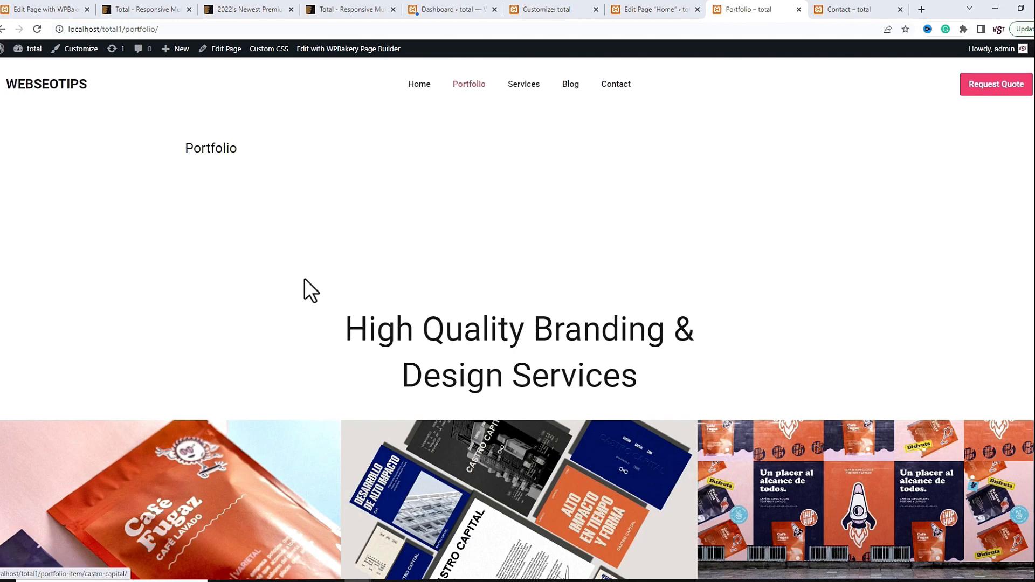
{"action": "scroll", "coordinate": [513, 358], "scroll_direction": "down", "scroll_amount": 2}
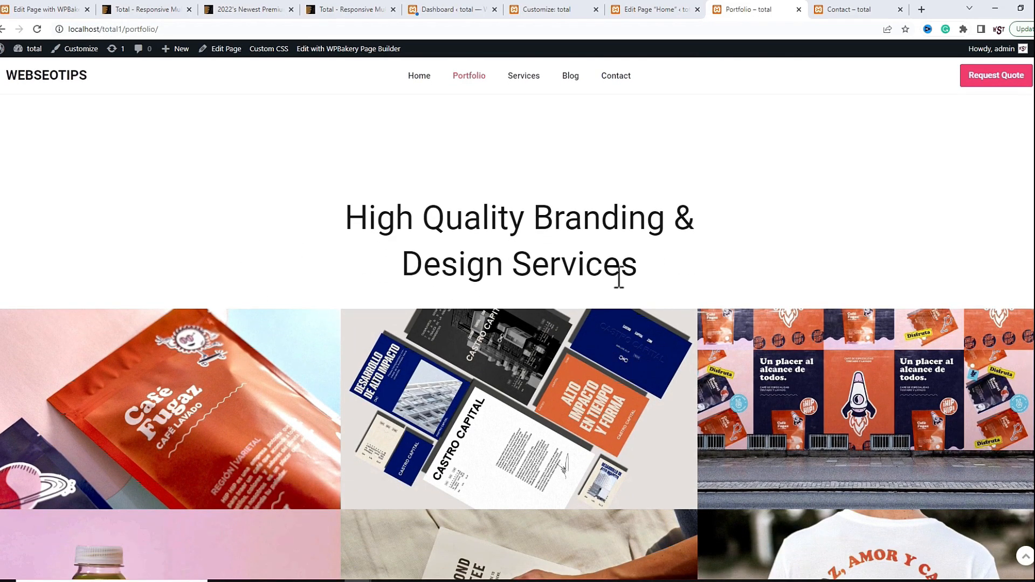
{"action": "scroll", "coordinate": [665, 308], "scroll_direction": "down", "scroll_amount": 4}
{"action": "scroll", "coordinate": [744, 335], "scroll_direction": "down", "scroll_amount": 8}
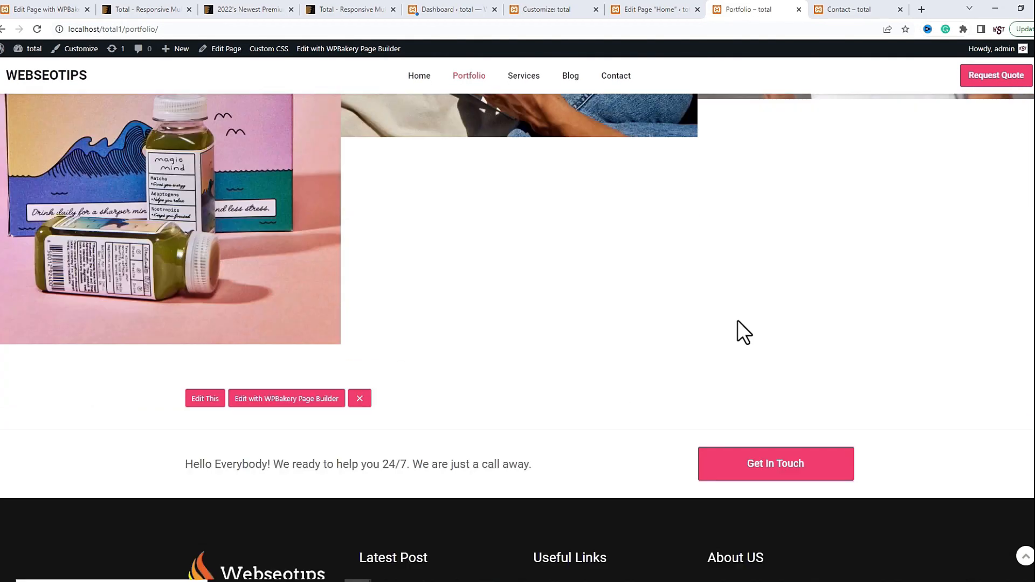
{"action": "scroll", "coordinate": [738, 330], "scroll_direction": "up", "scroll_amount": 9}
Review the six Services cards, from Web Design at $1,500 to SEO Analysis at $450, then go to Blog
{"action": "left_click", "coordinate": [519, 73]}
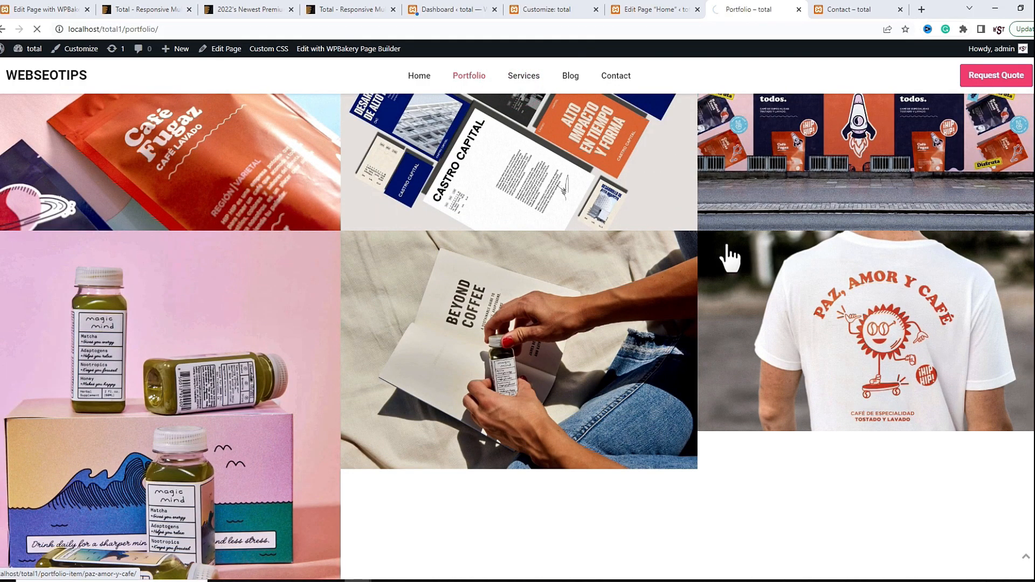
{"action": "scroll", "coordinate": [557, 288], "scroll_direction": "down", "scroll_amount": 1}
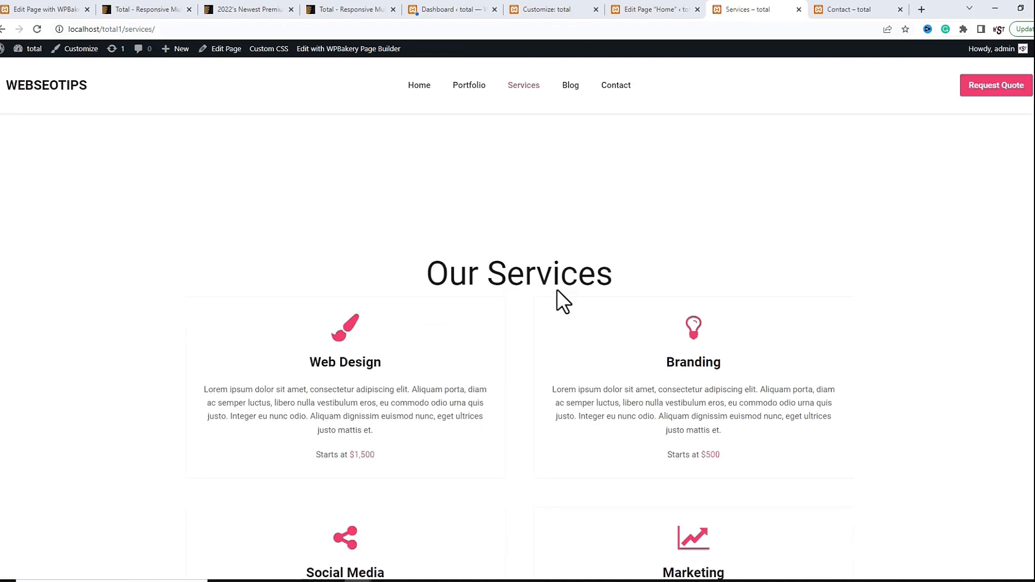
{"action": "scroll", "coordinate": [571, 310], "scroll_direction": "down", "scroll_amount": 4}
{"action": "scroll", "coordinate": [559, 312], "scroll_direction": "down", "scroll_amount": 5}
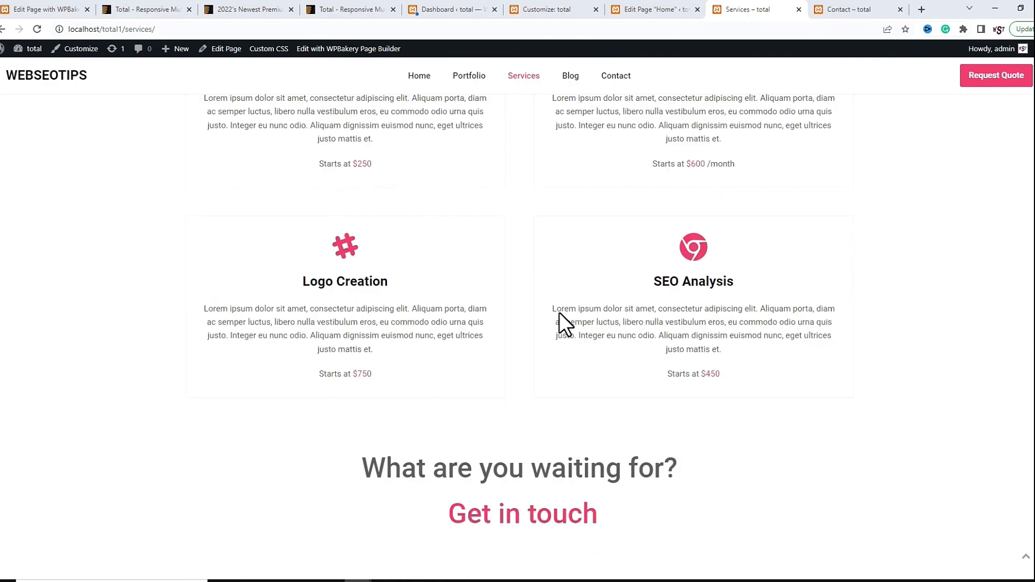
{"action": "scroll", "coordinate": [777, 458], "scroll_direction": "down", "scroll_amount": 3}
{"action": "scroll", "coordinate": [778, 458], "scroll_direction": "up", "scroll_amount": 8}
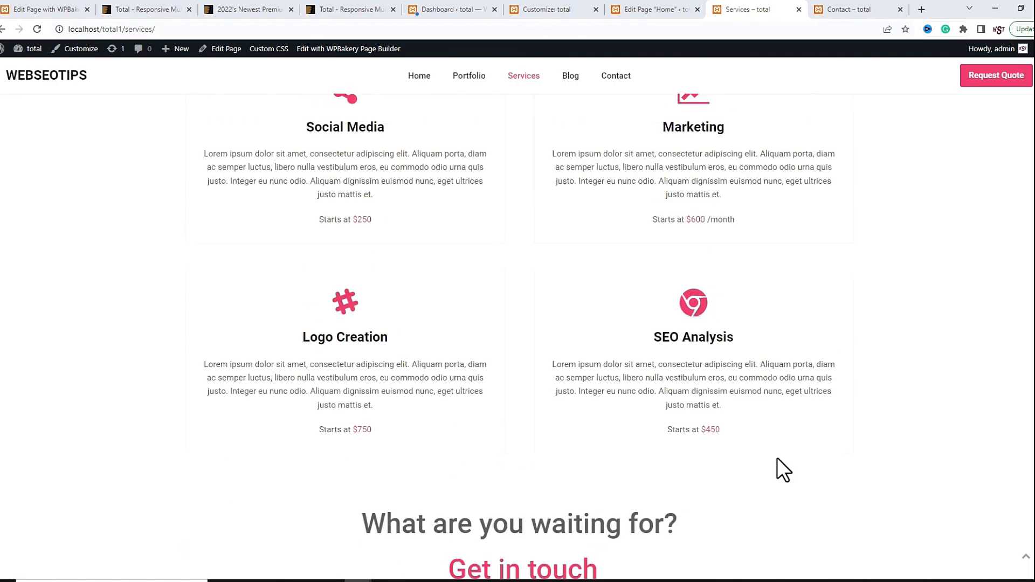
{"action": "left_click", "coordinate": [579, 78]}
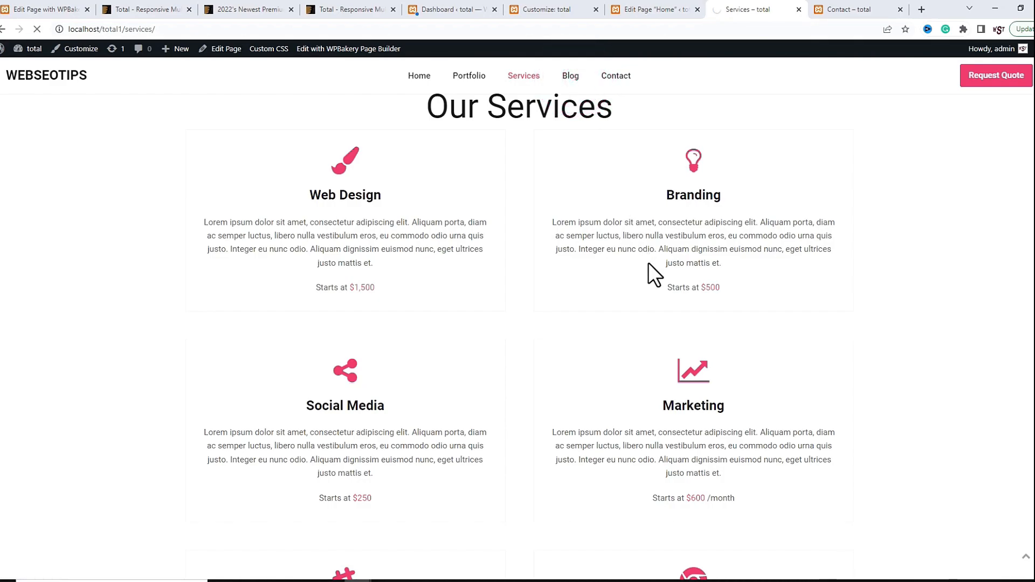
Read the 'What is WordPress' blog post, then view the Contact page's Send a Message form
{"action": "scroll", "coordinate": [553, 346], "scroll_direction": "down", "scroll_amount": 15}
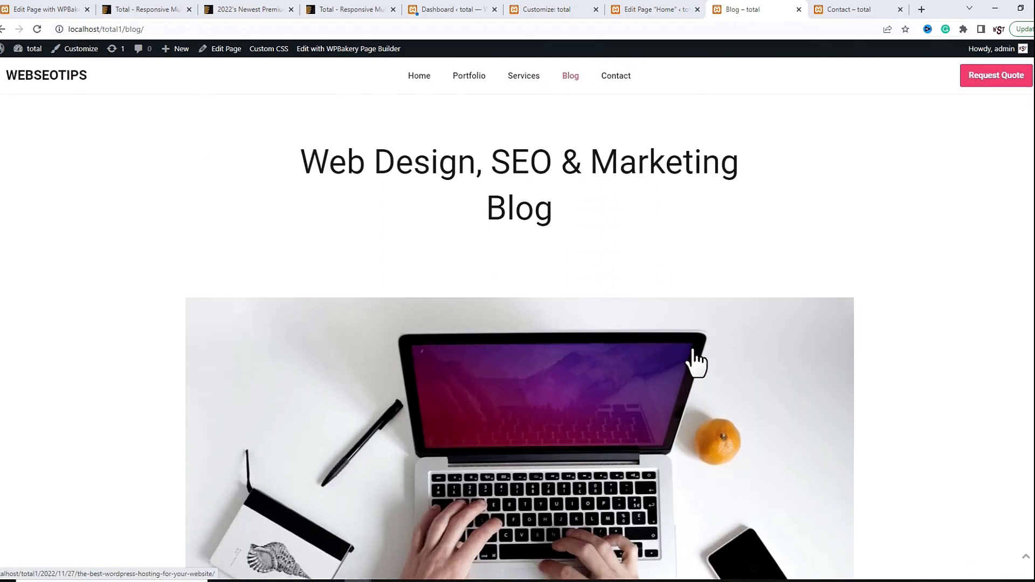
{"action": "scroll", "coordinate": [678, 379], "scroll_direction": "down", "scroll_amount": 10}
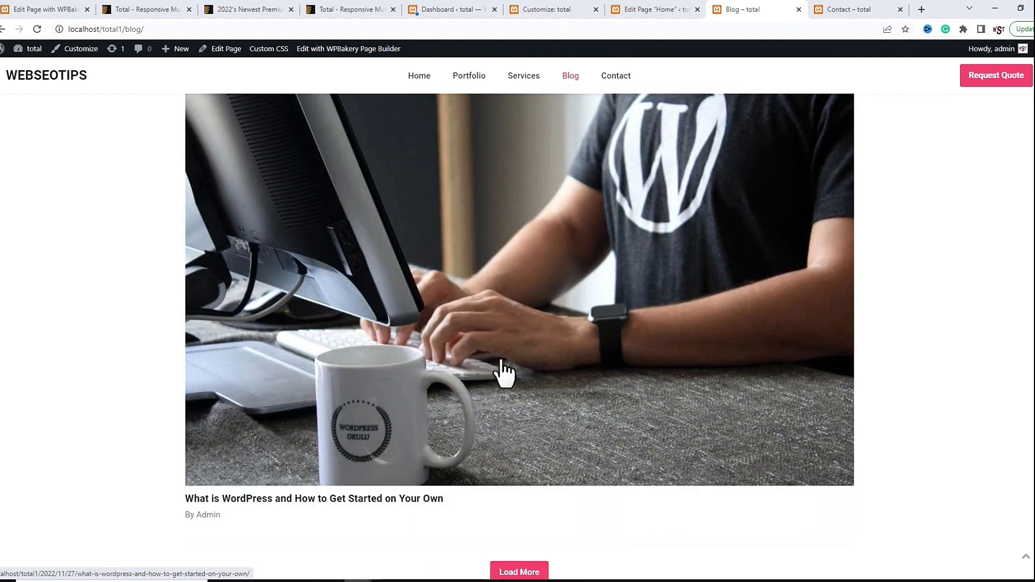
{"action": "left_click", "coordinate": [498, 363]}
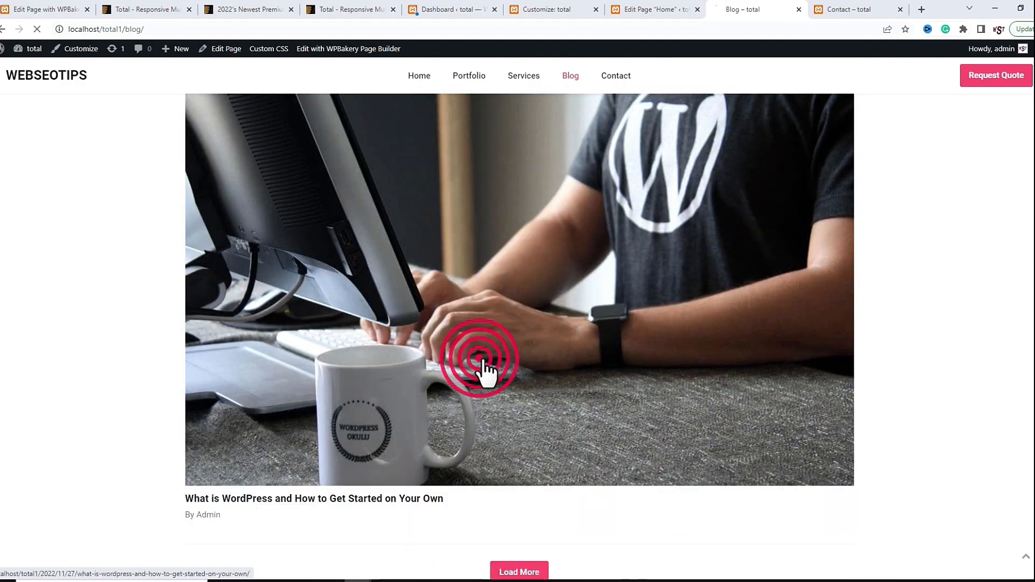
{"action": "scroll", "coordinate": [547, 374], "scroll_direction": "down", "scroll_amount": 3}
{"action": "scroll", "coordinate": [547, 374], "scroll_direction": "down", "scroll_amount": 20}
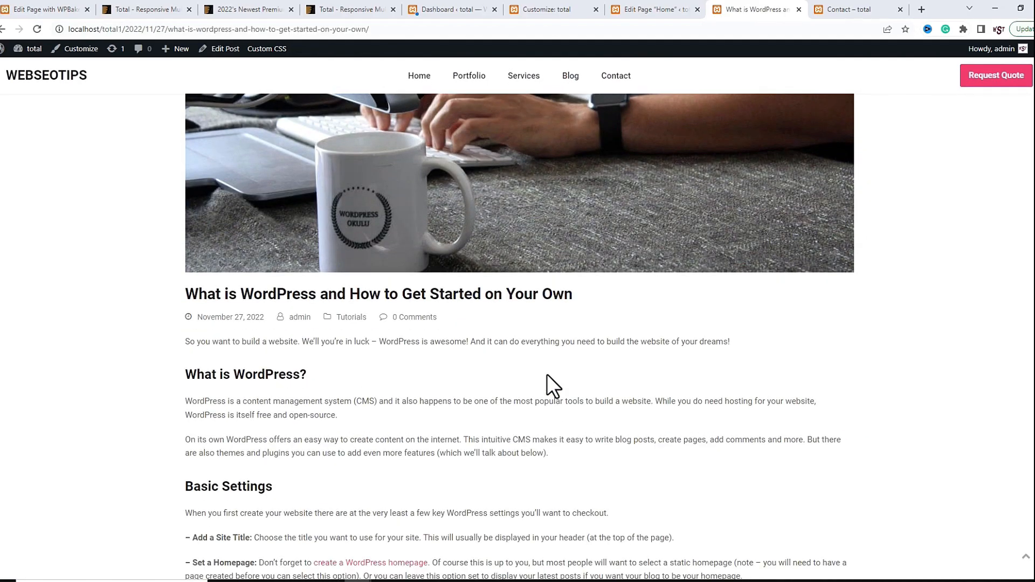
{"action": "scroll", "coordinate": [549, 385], "scroll_direction": "down", "scroll_amount": 3}
{"action": "scroll", "coordinate": [688, 375], "scroll_direction": "down", "scroll_amount": 3}
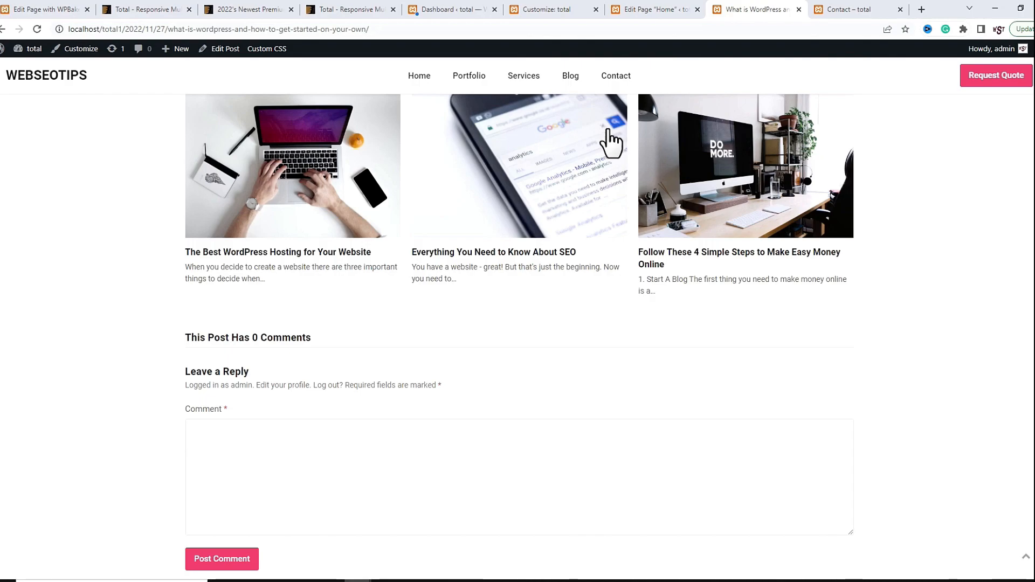
{"action": "left_click", "coordinate": [621, 82]}
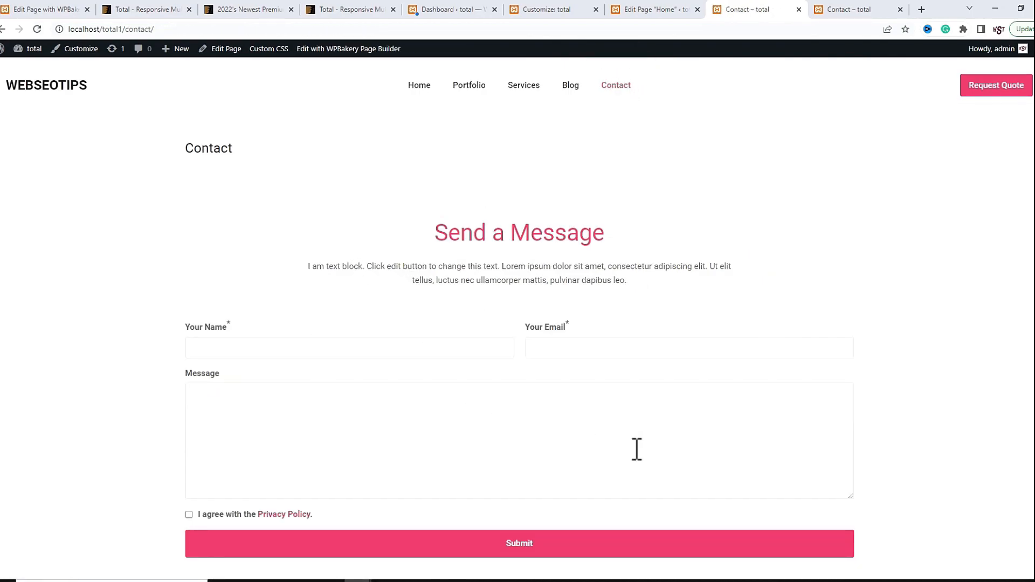
{"action": "scroll", "coordinate": [246, 371], "scroll_direction": "down", "scroll_amount": 2}
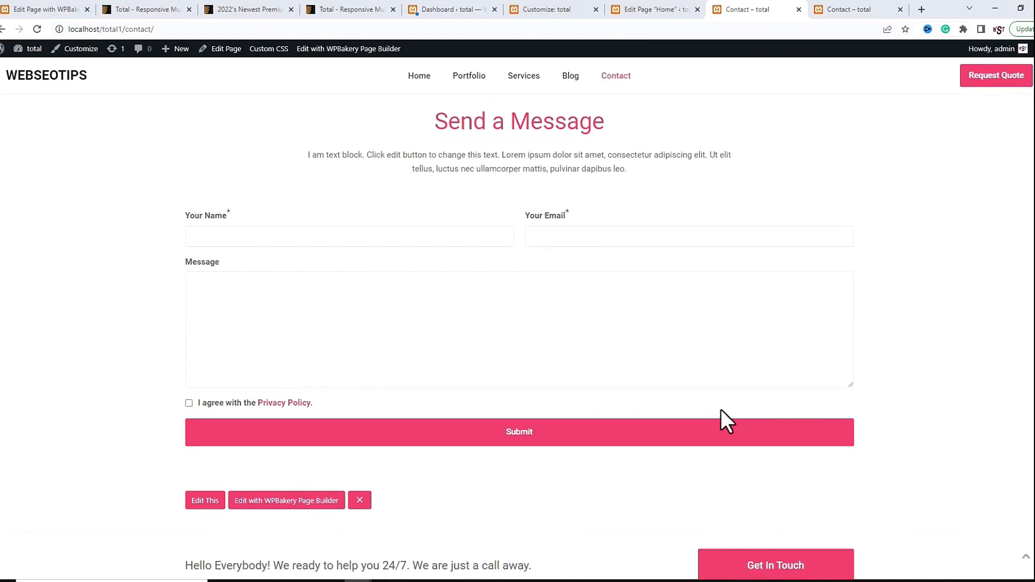
Search the web for 'xampp' in a new tab and open the Apache Friends site
{"action": "left_click", "coordinate": [921, 10]}
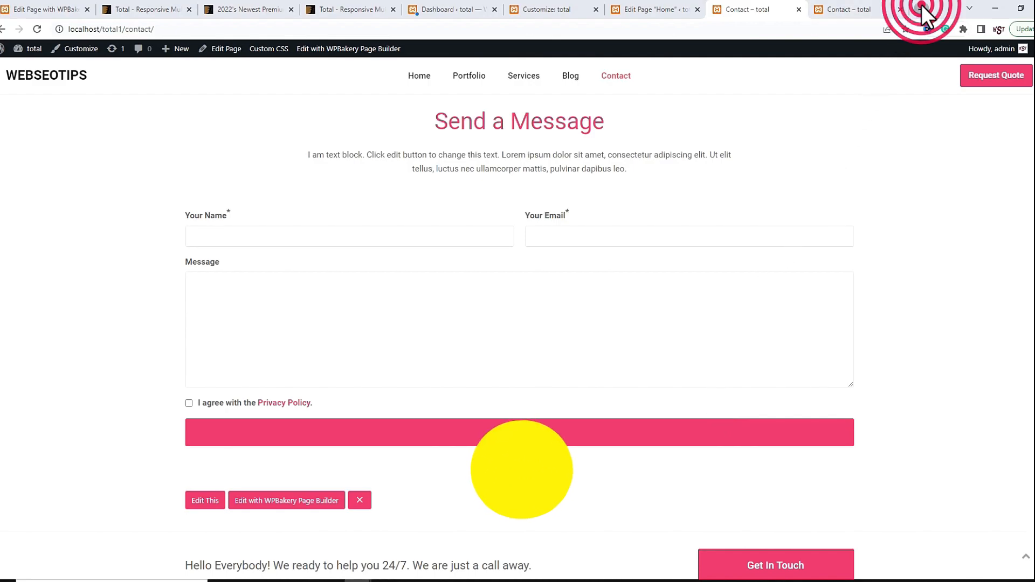
{"action": "left_click", "coordinate": [764, 28]}
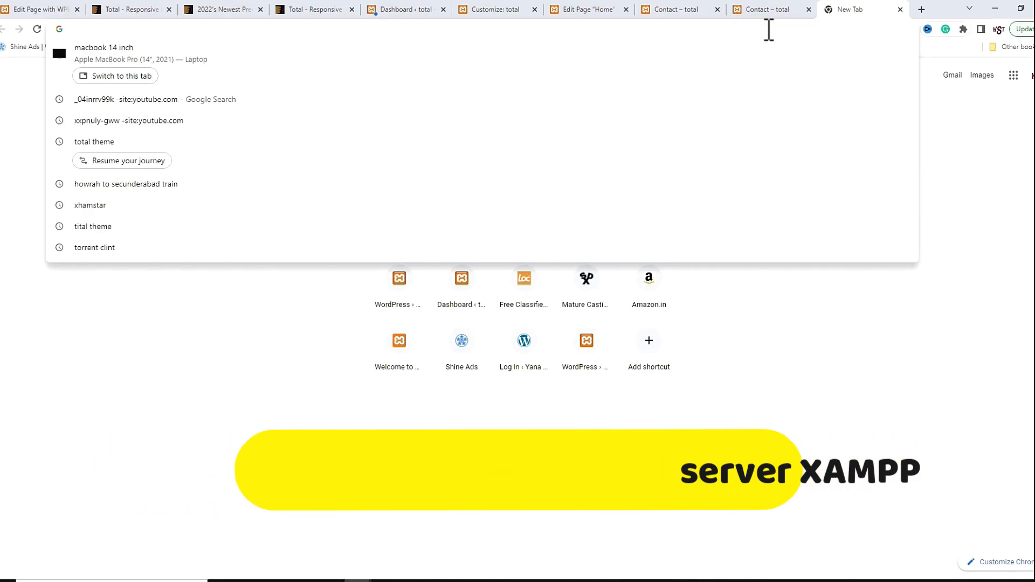
{"action": "type", "text": "xampp"}
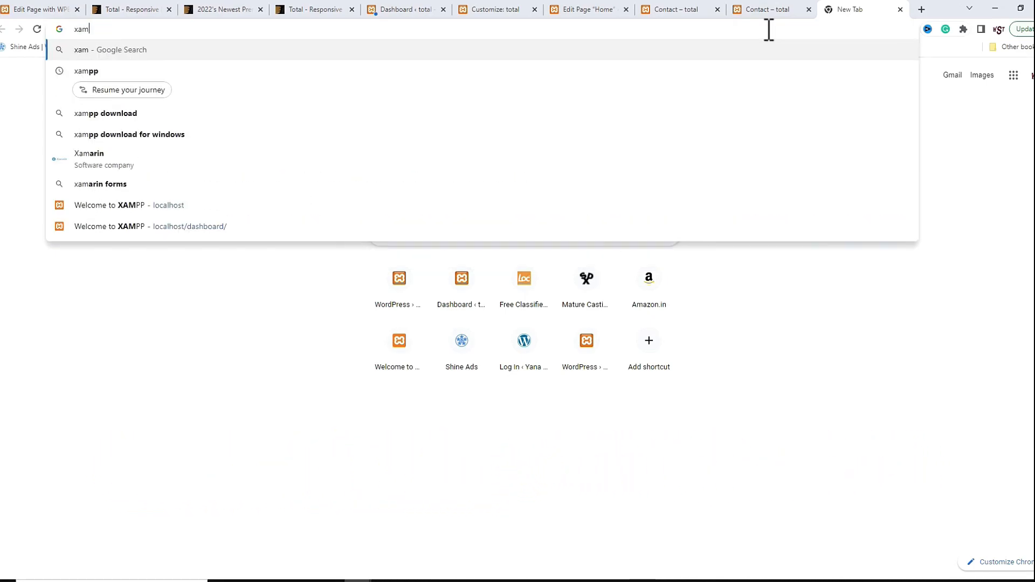
{"action": "key", "text": "Return"}
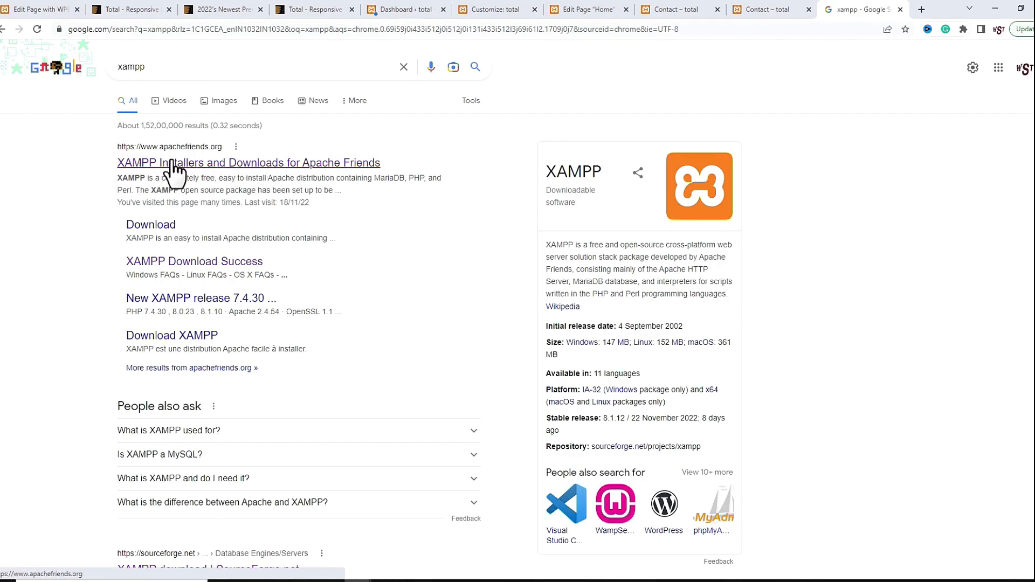
{"action": "left_click", "coordinate": [238, 162]}
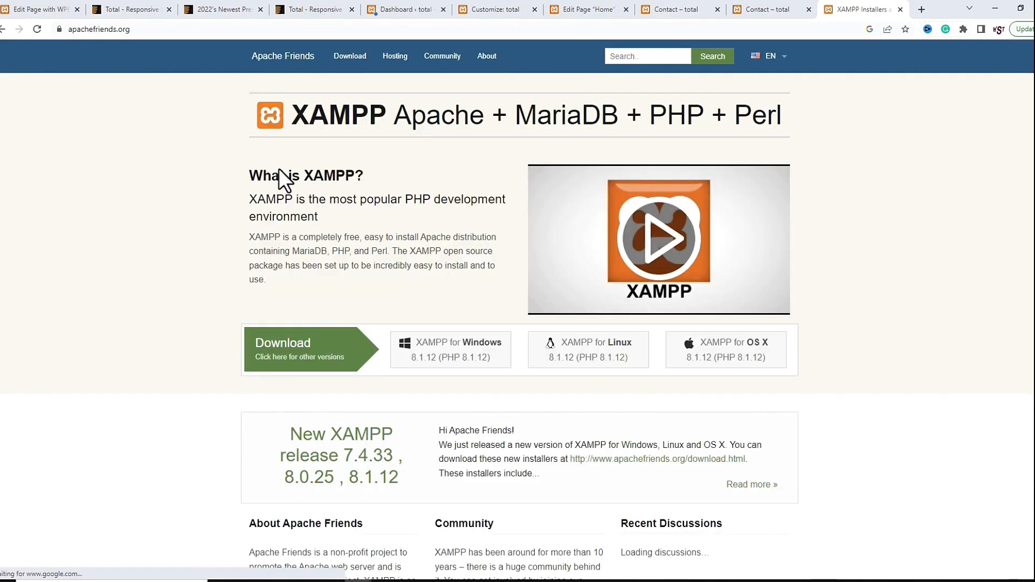
Go to the XAMPP download page and look over the 8.1.12 versions
{"action": "left_click", "coordinate": [348, 58]}
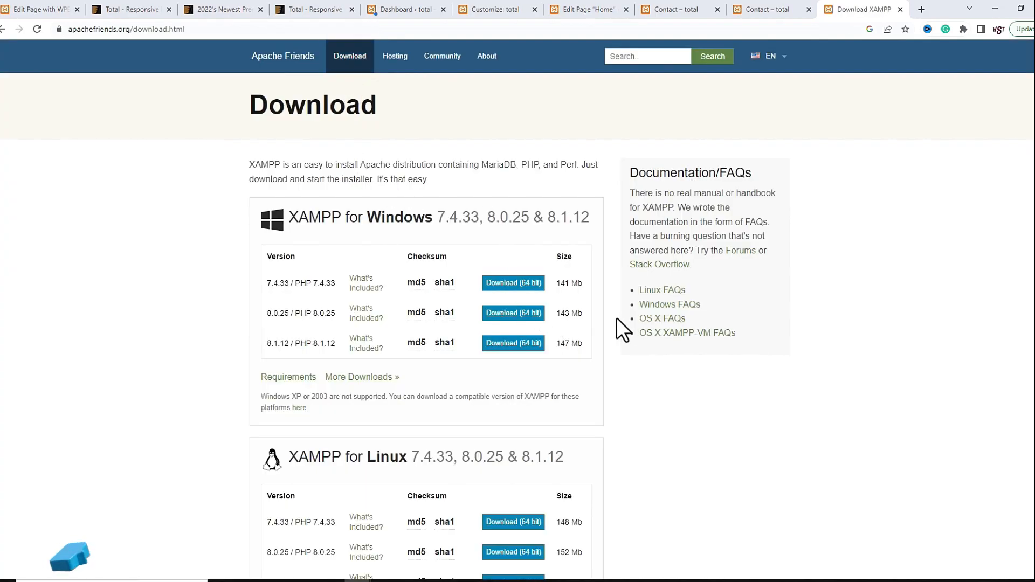
{"action": "left_click_drag", "start_coordinate": [267, 344], "coordinate": [296, 349]}
{"action": "scroll", "coordinate": [280, 344], "scroll_direction": "down", "scroll_amount": 4}
{"action": "scroll", "coordinate": [319, 377], "scroll_direction": "down", "scroll_amount": 4}
{"action": "left_click", "coordinate": [268, 349]}
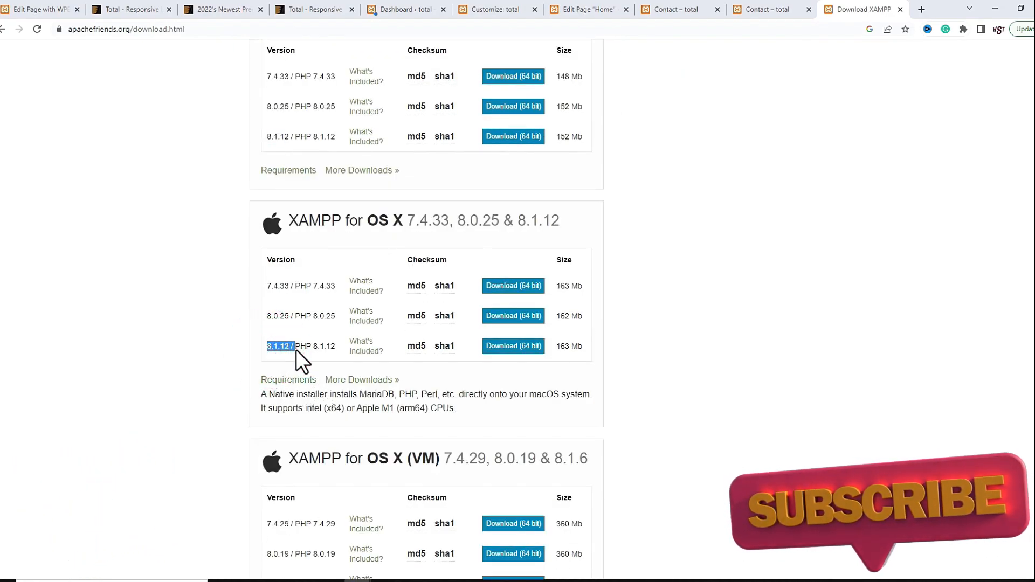
{"action": "scroll", "coordinate": [503, 384], "scroll_direction": "down", "scroll_amount": 4}
{"action": "scroll", "coordinate": [499, 369], "scroll_direction": "up", "scroll_amount": 13}
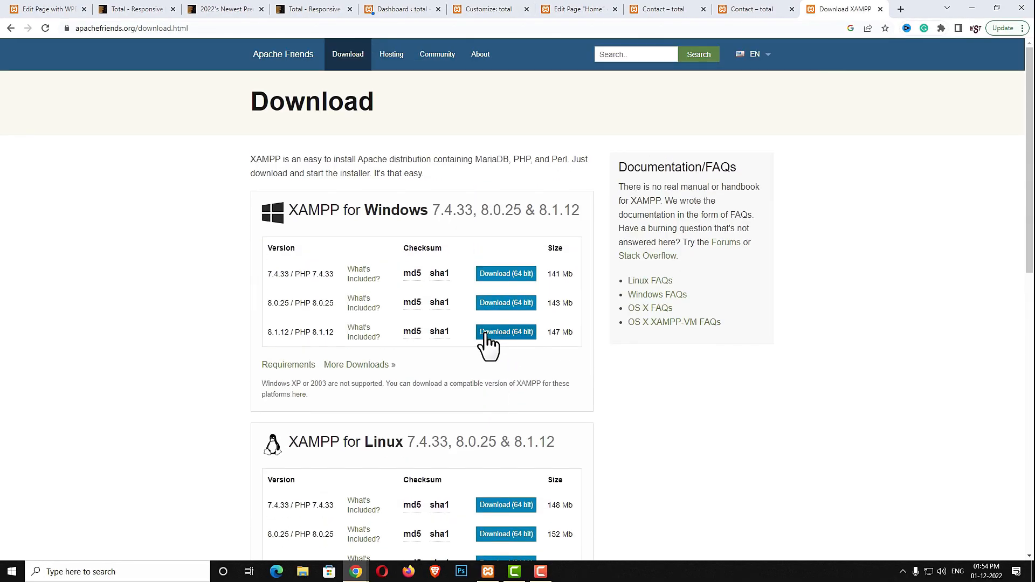
Download the Windows XAMPP 8.1.12 (64 bit) installer and search Windows for 'xa' to find XAMPP Control Panel
{"action": "left_click", "coordinate": [485, 334]}
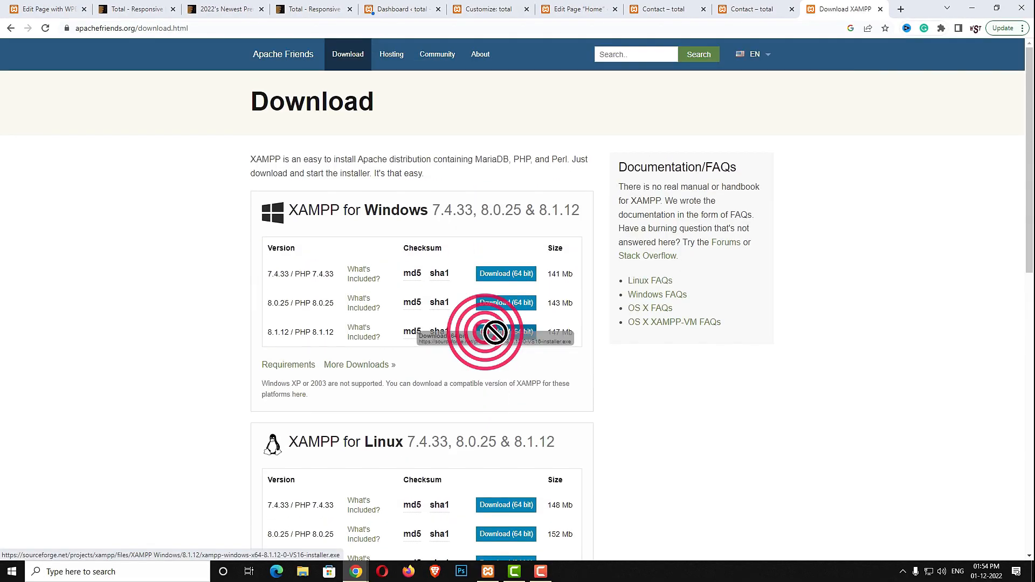
{"action": "left_click_drag", "start_coordinate": [484, 332], "coordinate": [496, 332]}
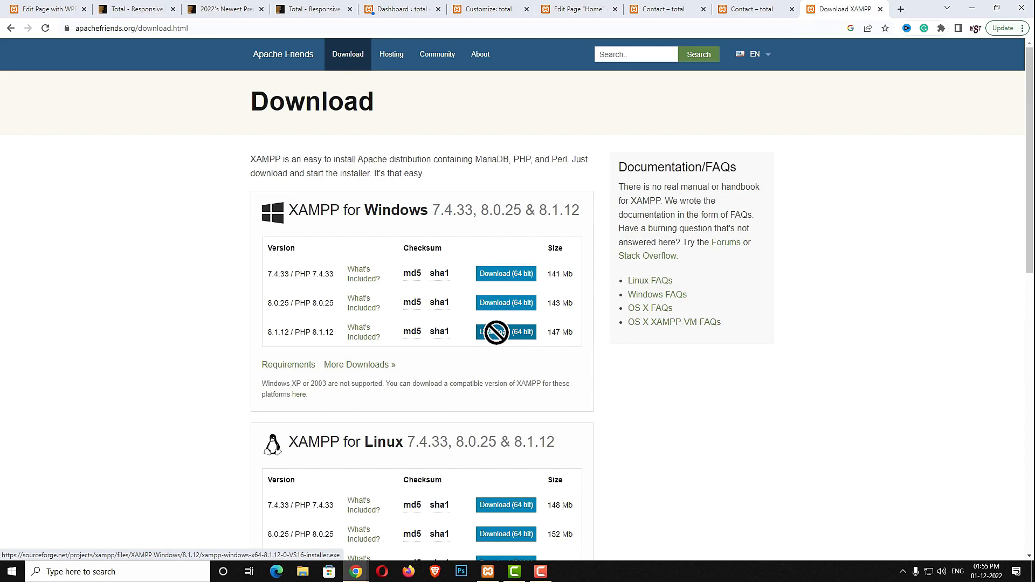
{"action": "left_click", "coordinate": [170, 571]}
{"action": "type", "text": "xa"}
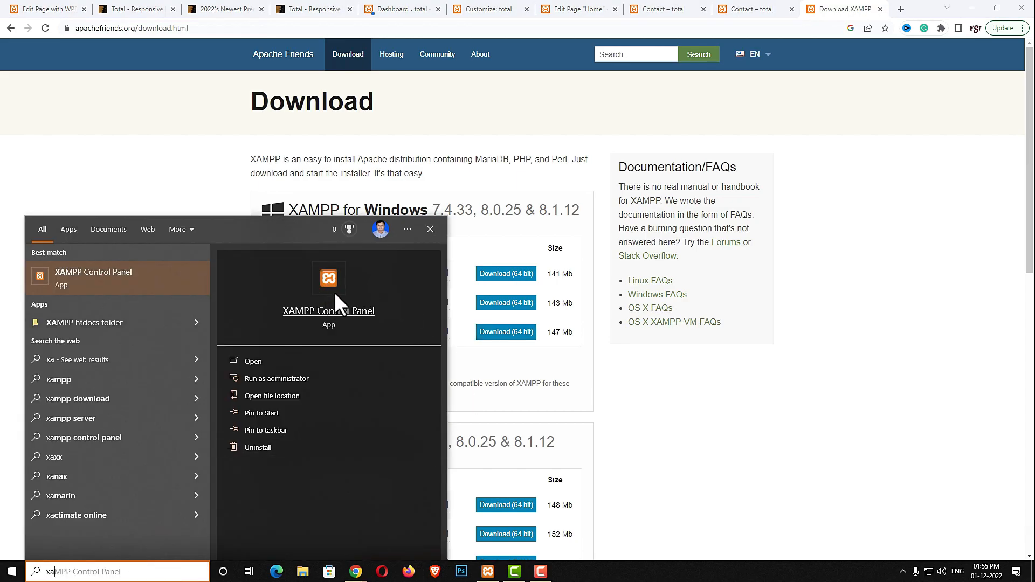
Start Apache (ports 80/443) and MySQL (3306) in XAMPP, minimize it, and open a new browser tab
{"action": "left_click", "coordinate": [335, 293]}
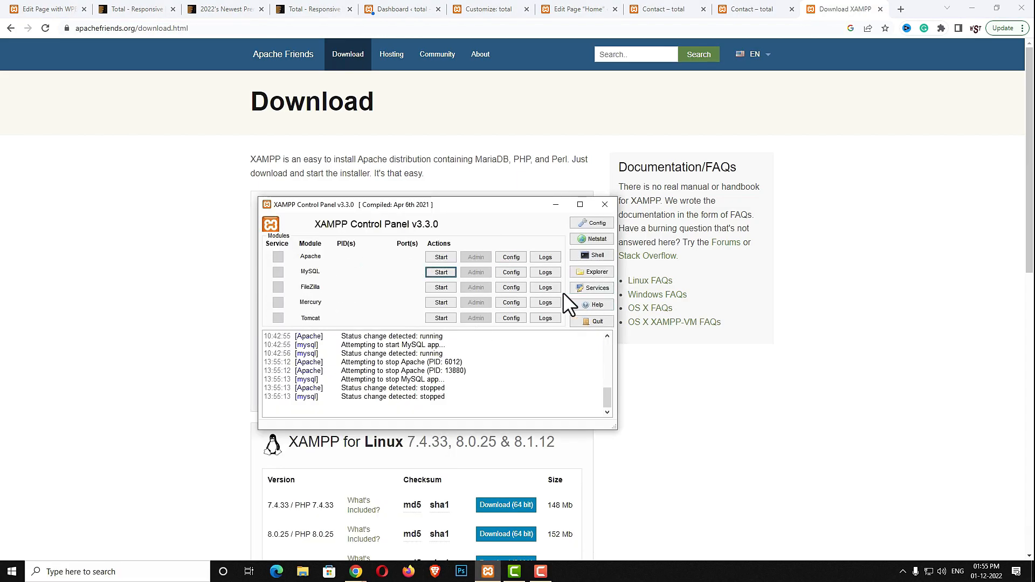
{"action": "left_click", "coordinate": [435, 260]}
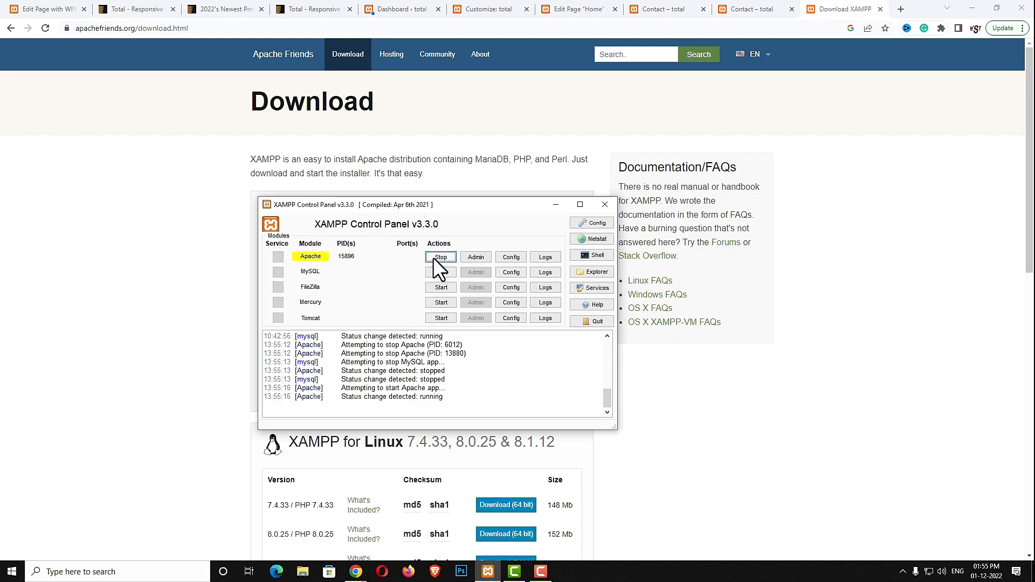
{"action": "left_click", "coordinate": [437, 273]}
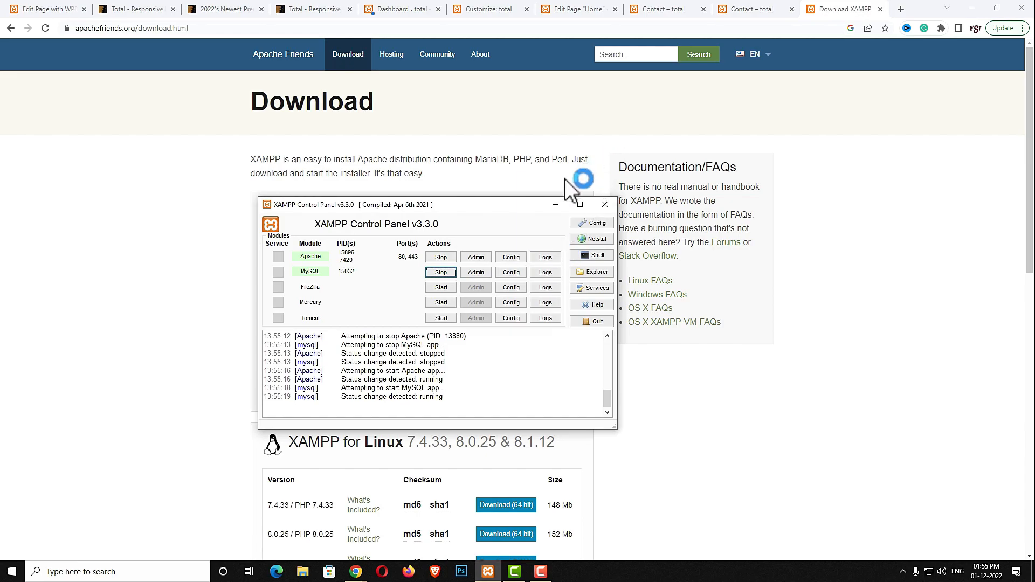
{"action": "left_click", "coordinate": [556, 204]}
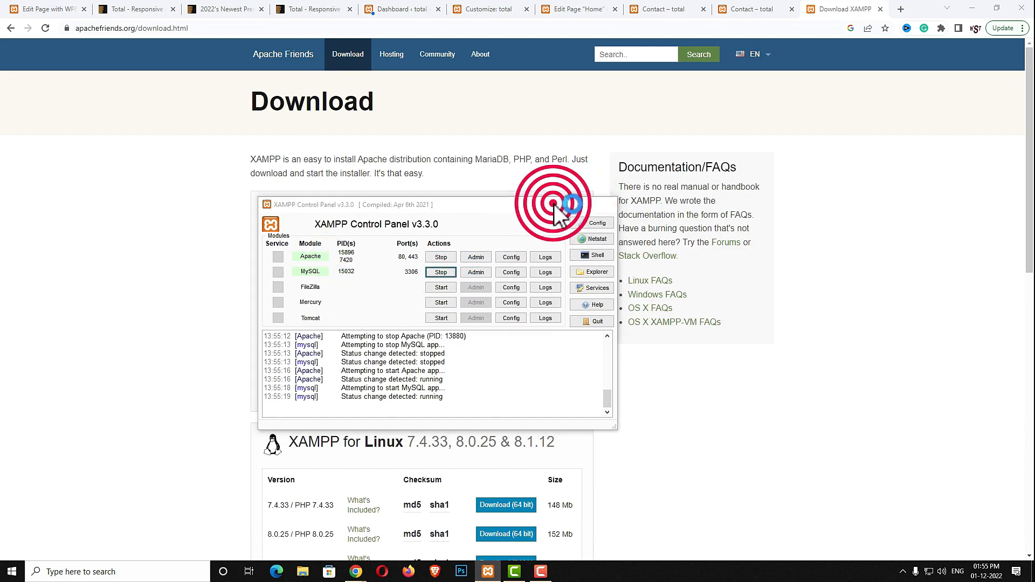
{"action": "left_click", "coordinate": [901, 8]}
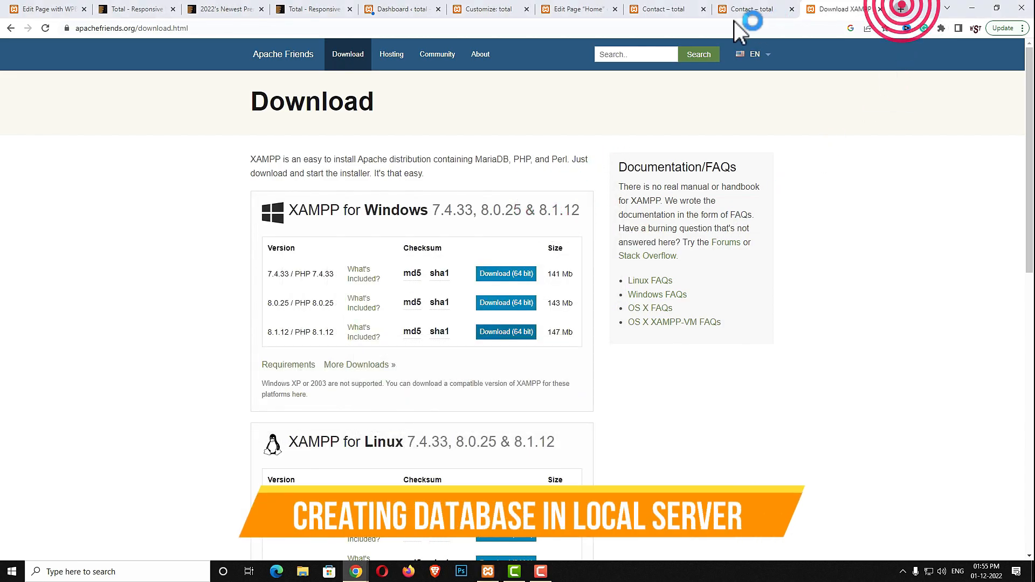
{"action": "left_click", "coordinate": [622, 30]}
Load localhost phpMyAdmin and create an empty database named total2
{"action": "type", "text": "localhost"}
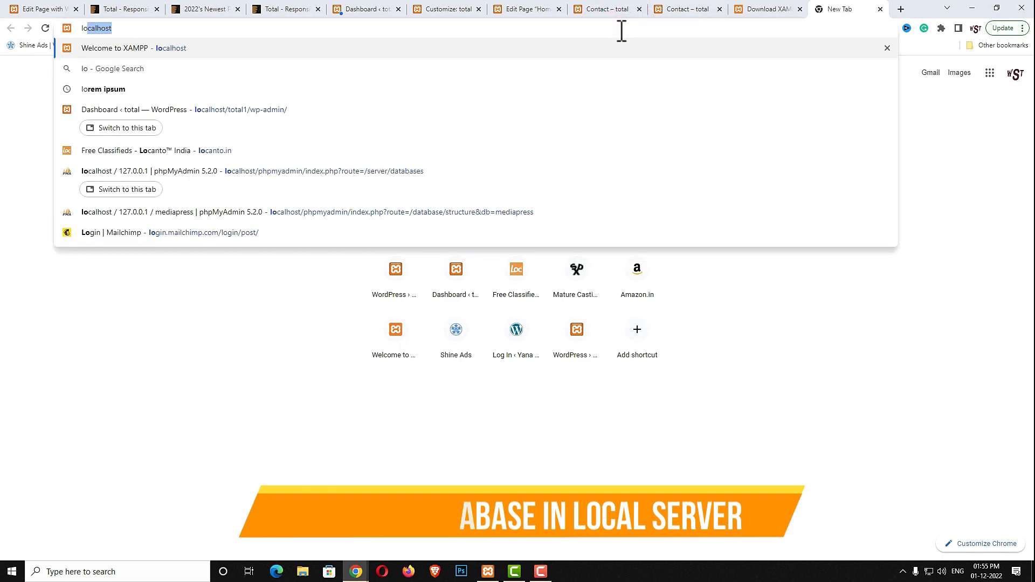
{"action": "key", "text": "Return"}
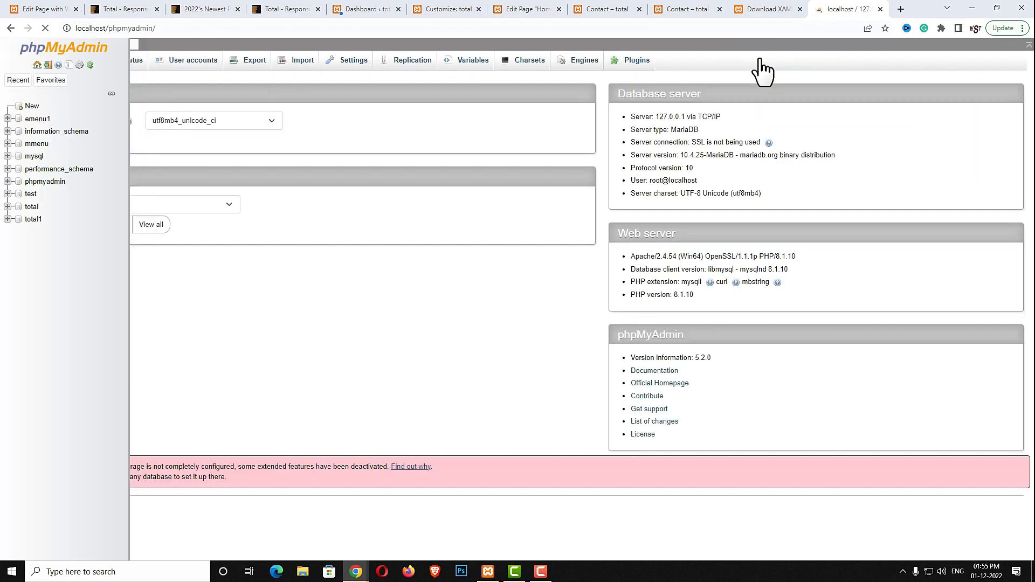
{"action": "left_click", "coordinate": [33, 107]}
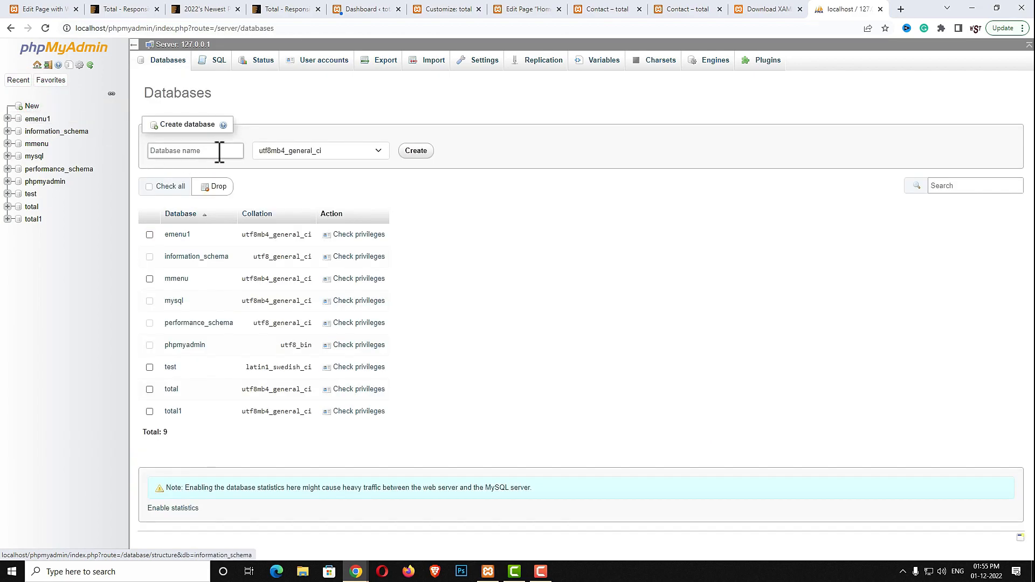
{"action": "left_click", "coordinate": [207, 151]}
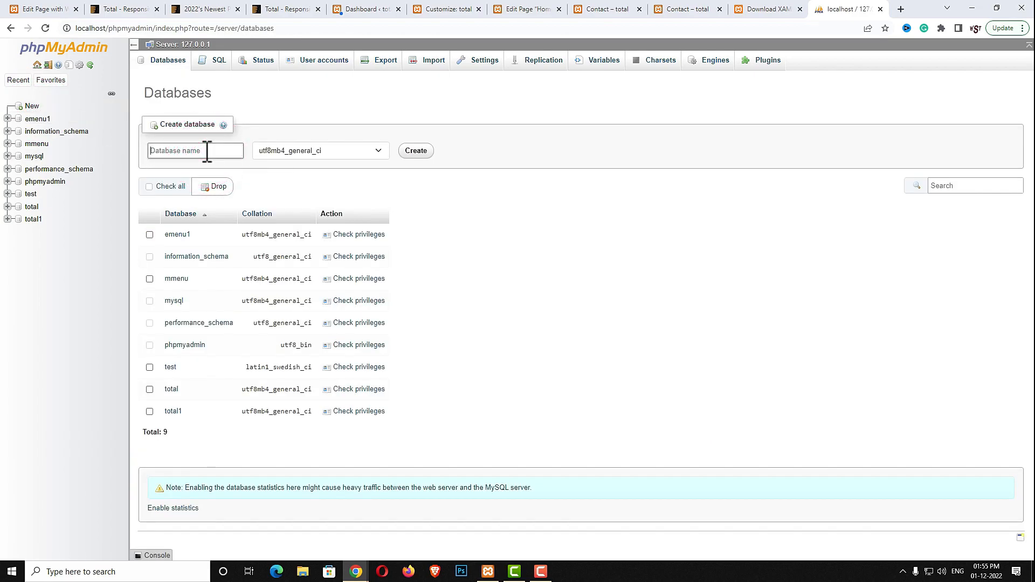
{"action": "type", "text": "total2"}
{"action": "left_click", "coordinate": [415, 151]}
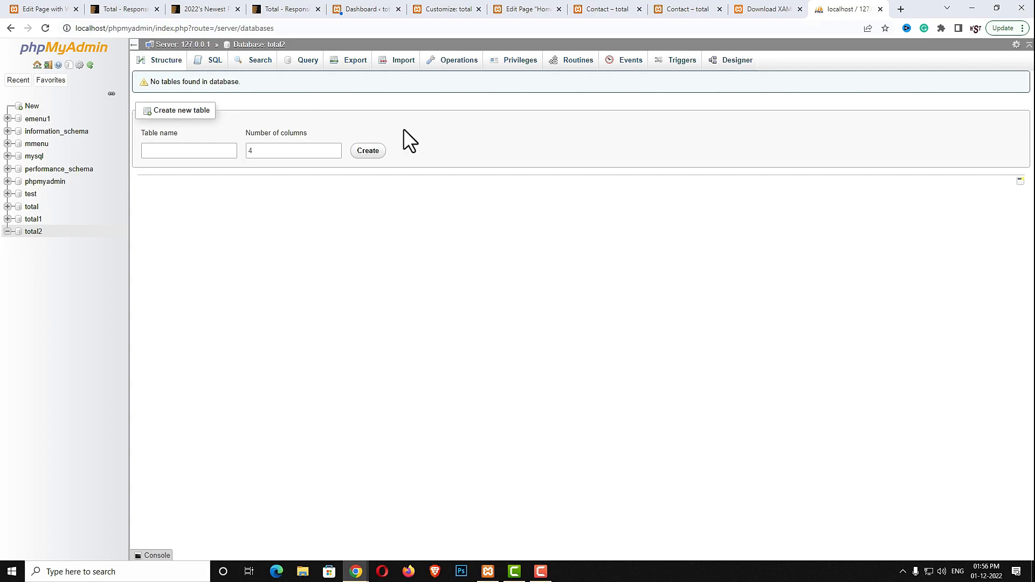
Go to wordpress.org in a new tab and reach the Get WordPress page
{"action": "left_click", "coordinate": [900, 9]}
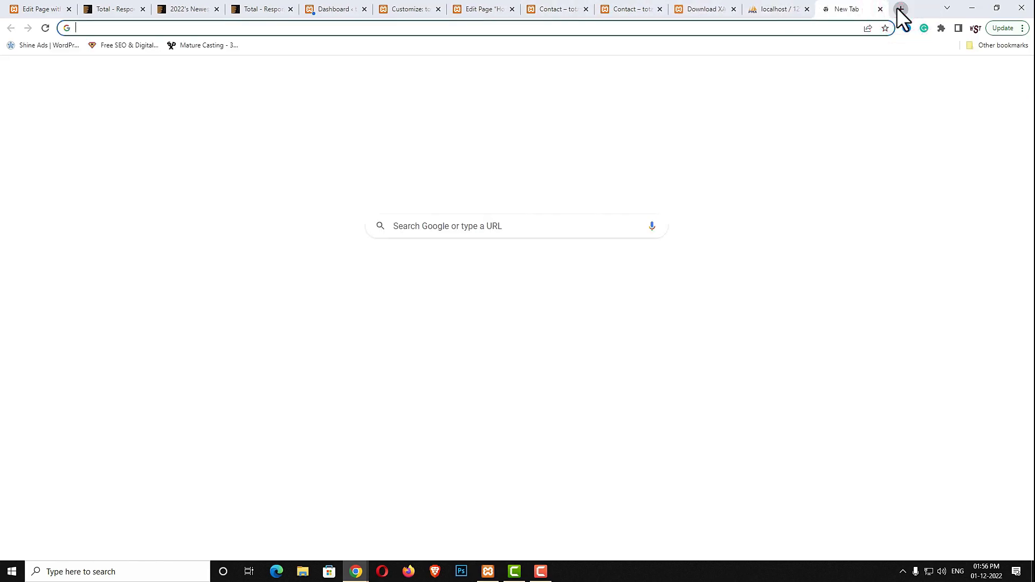
{"action": "left_click", "coordinate": [796, 27]}
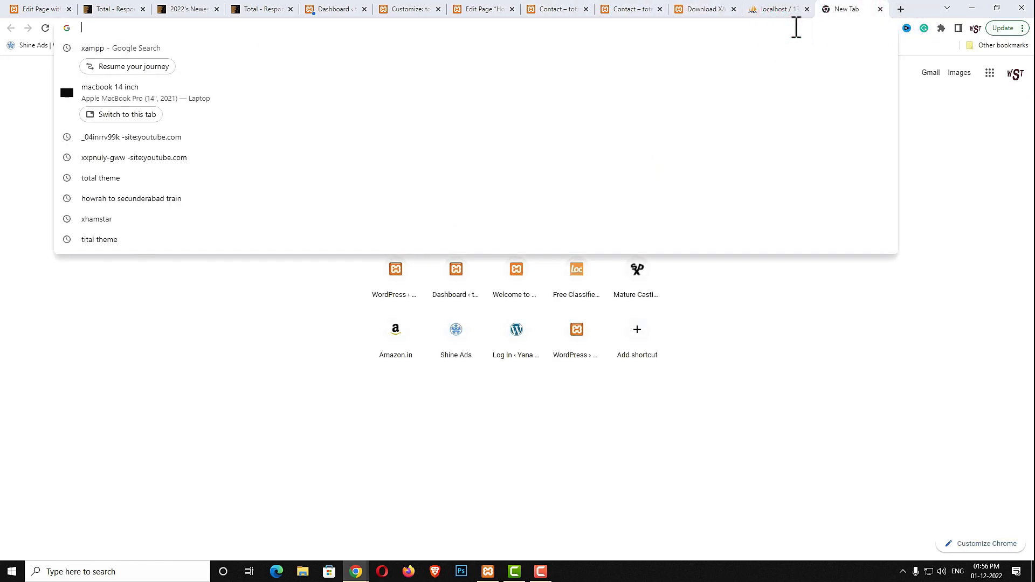
{"action": "type", "text": "wo"}
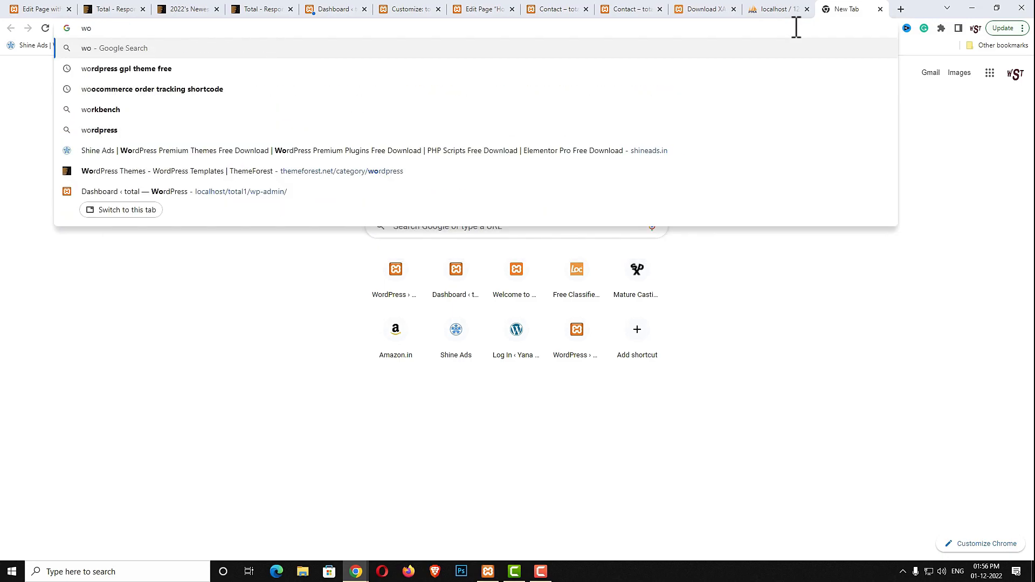
{"action": "key", "text": "BackSpace"}
{"action": "left_click", "coordinate": [760, 88]}
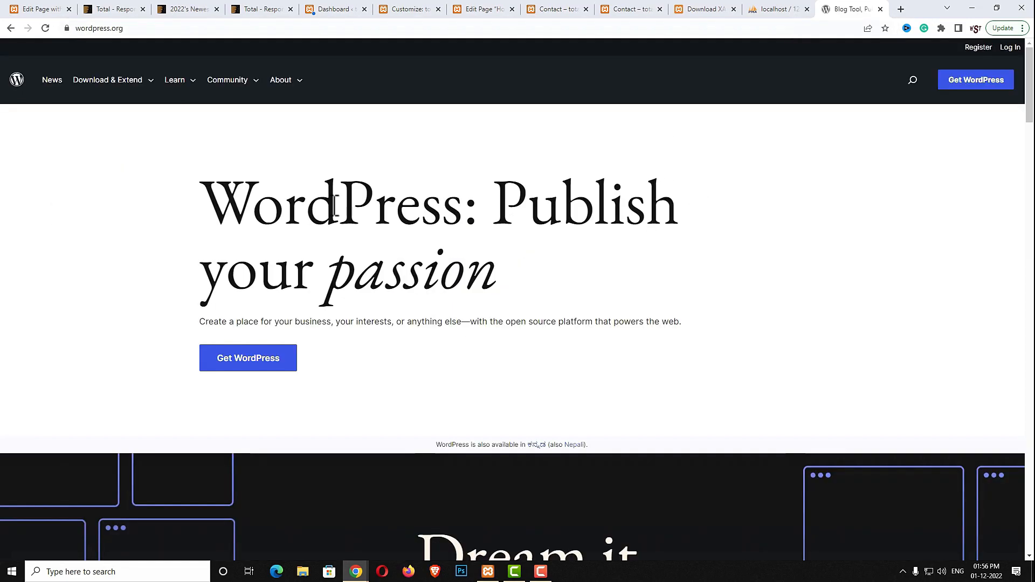
{"action": "left_click", "coordinate": [956, 84]}
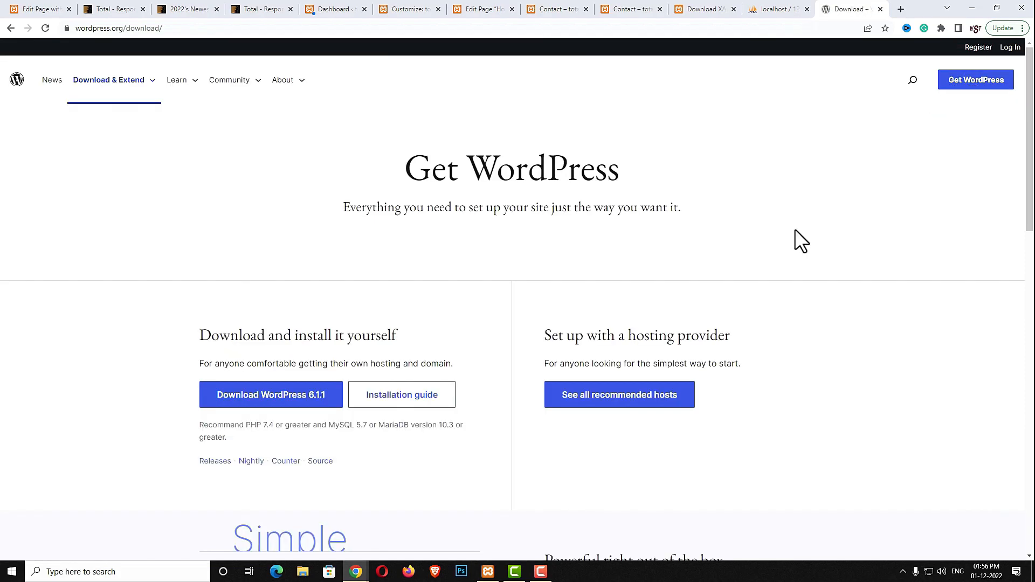
Download wordpress-6.1.1.zip (23.24 MB) to Downloads and open it
{"action": "scroll", "coordinate": [794, 229], "scroll_direction": "down", "scroll_amount": 2}
{"action": "left_click", "coordinate": [278, 293]}
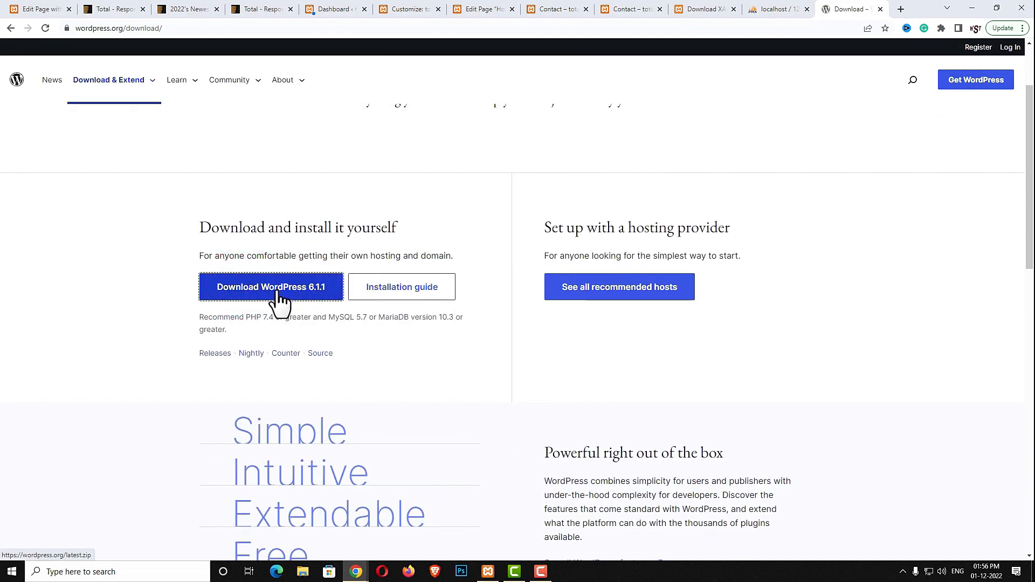
{"action": "left_click", "coordinate": [275, 294]}
{"action": "left_click", "coordinate": [424, 427]}
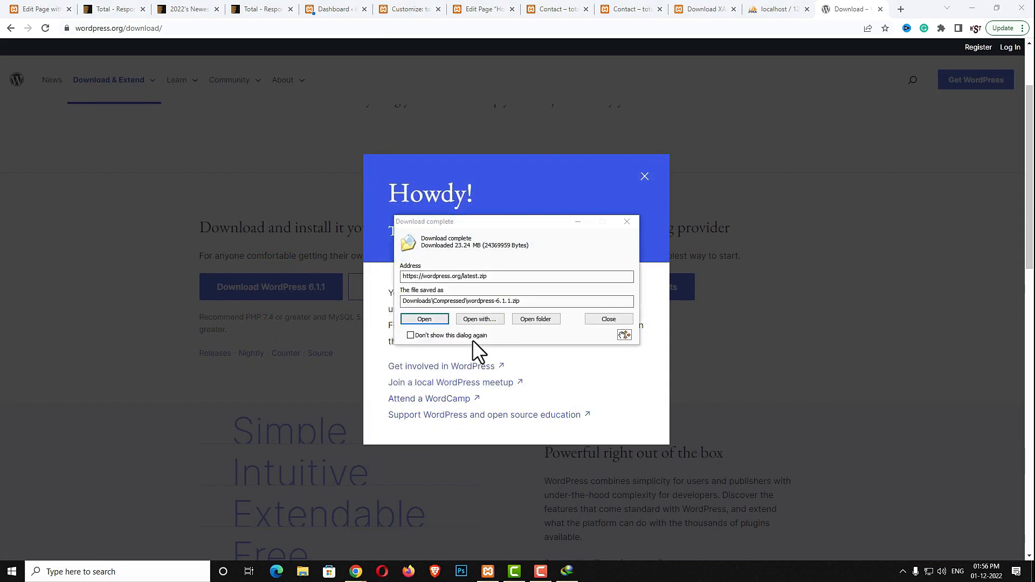
{"action": "left_click", "coordinate": [426, 317]}
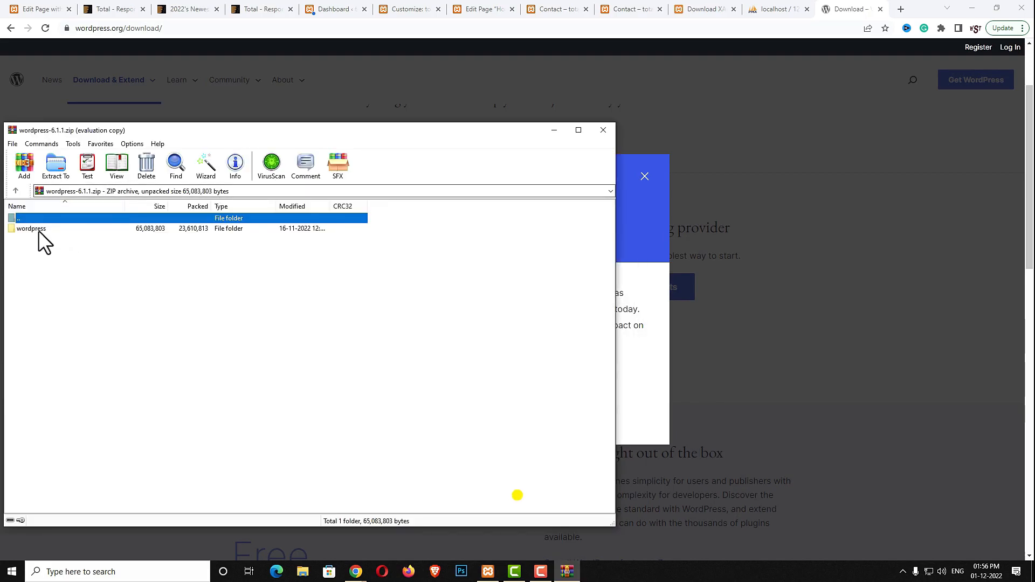
Copy the wordpress folder from the 6.1.1 zip into E:\xampp\htdocs
{"action": "left_click", "coordinate": [39, 230]}
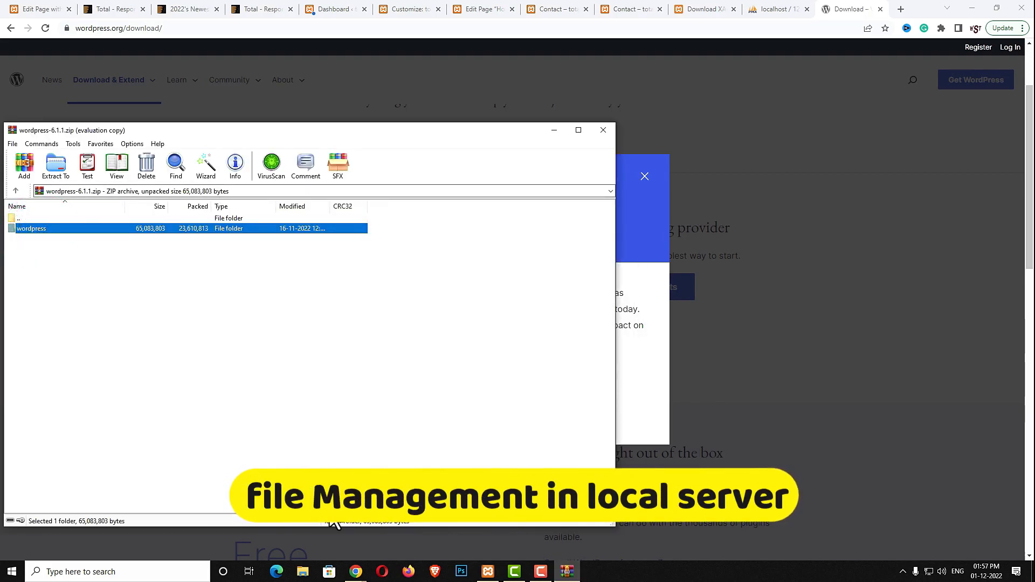
{"action": "left_click", "coordinate": [303, 573]}
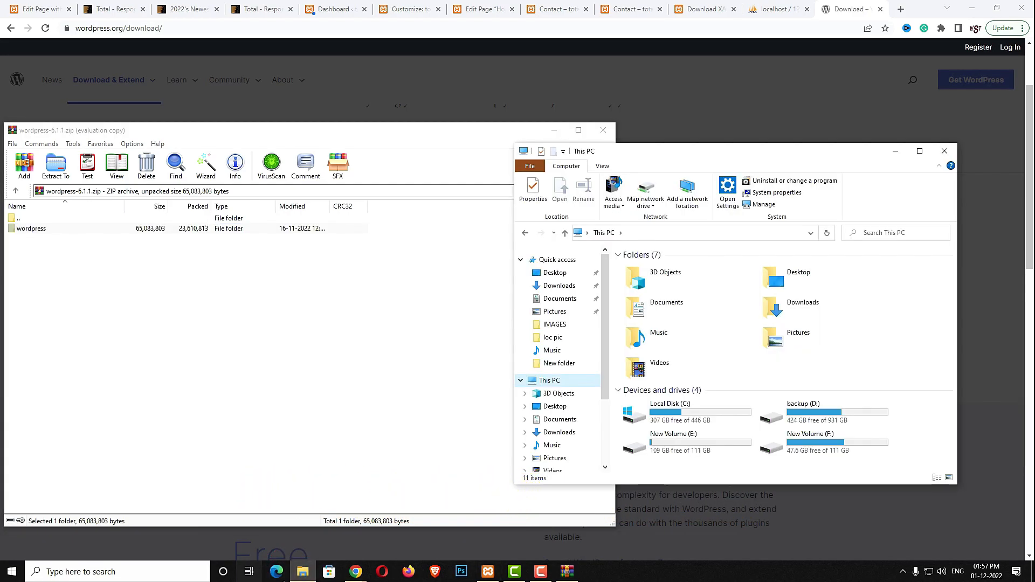
{"action": "double_click", "coordinate": [716, 441]}
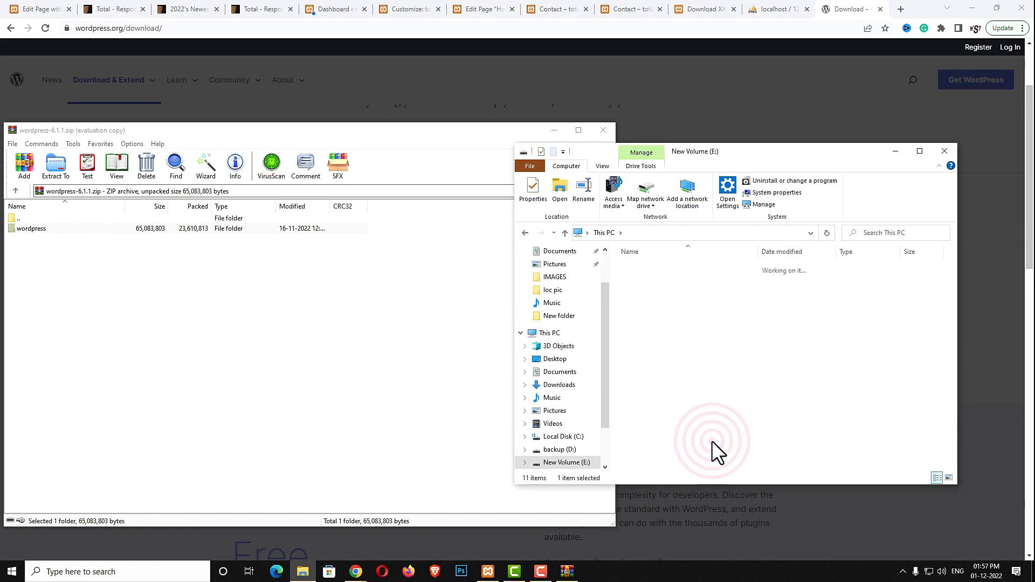
{"action": "double_click", "coordinate": [714, 268]}
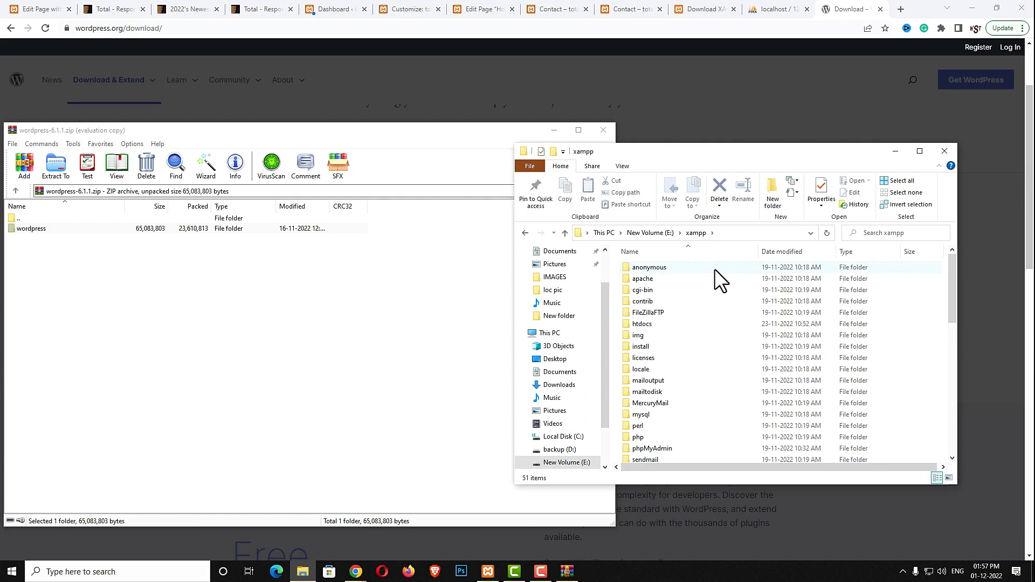
{"action": "double_click", "coordinate": [659, 324]}
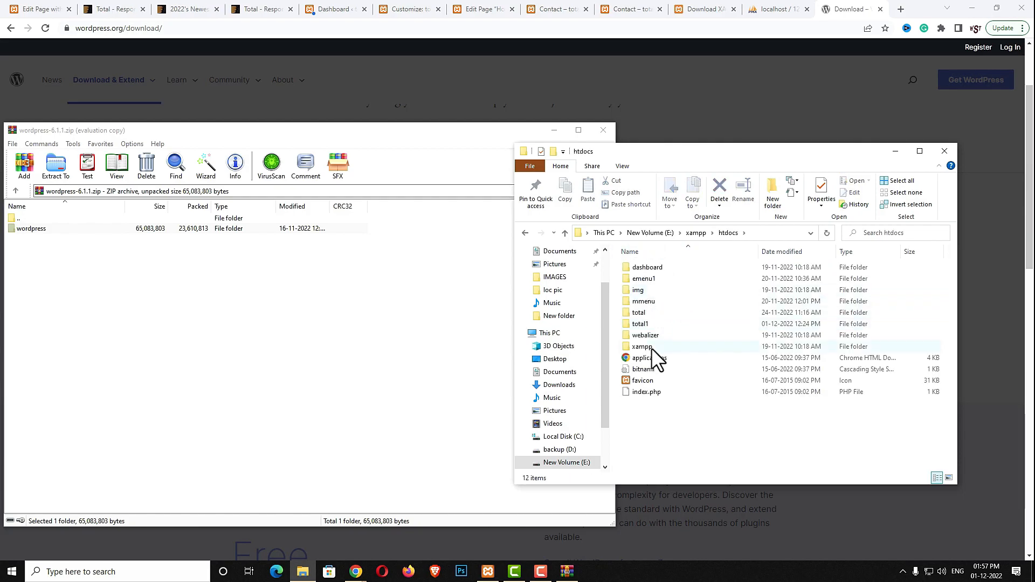
{"action": "left_click_drag", "start_coordinate": [27, 228], "coordinate": [678, 458]}
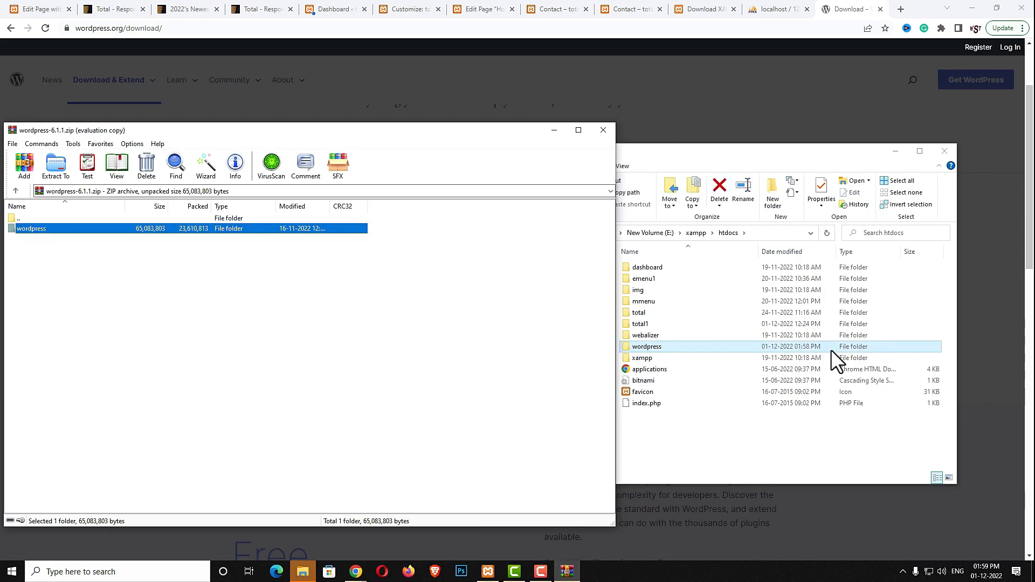
Close WinRAR, search ThemeForest WordPress themes for 'total', and open the $29 Total theme page
{"action": "left_click", "coordinate": [604, 130]}
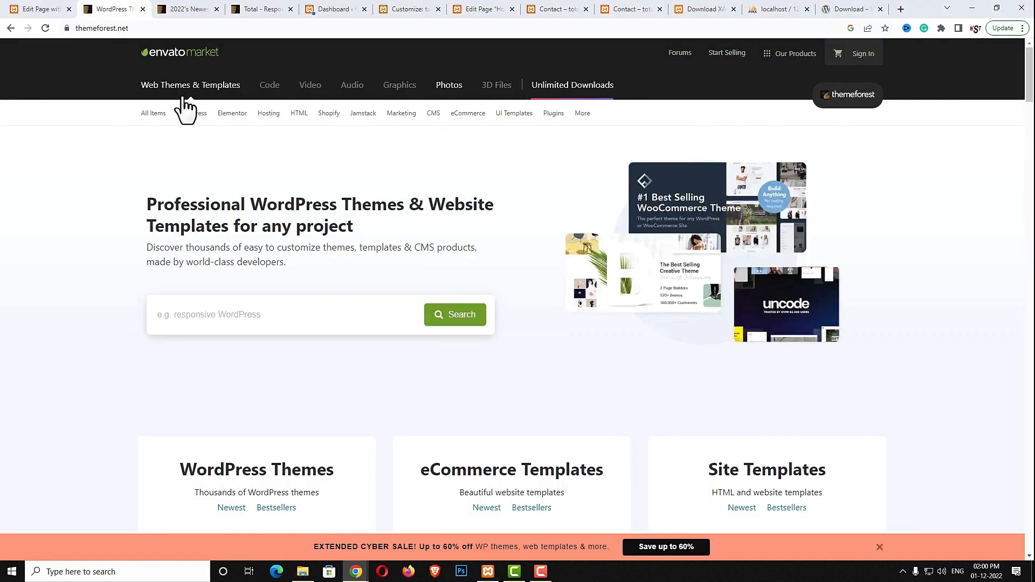
{"action": "left_click", "coordinate": [297, 322]}
{"action": "type", "text": "total"}
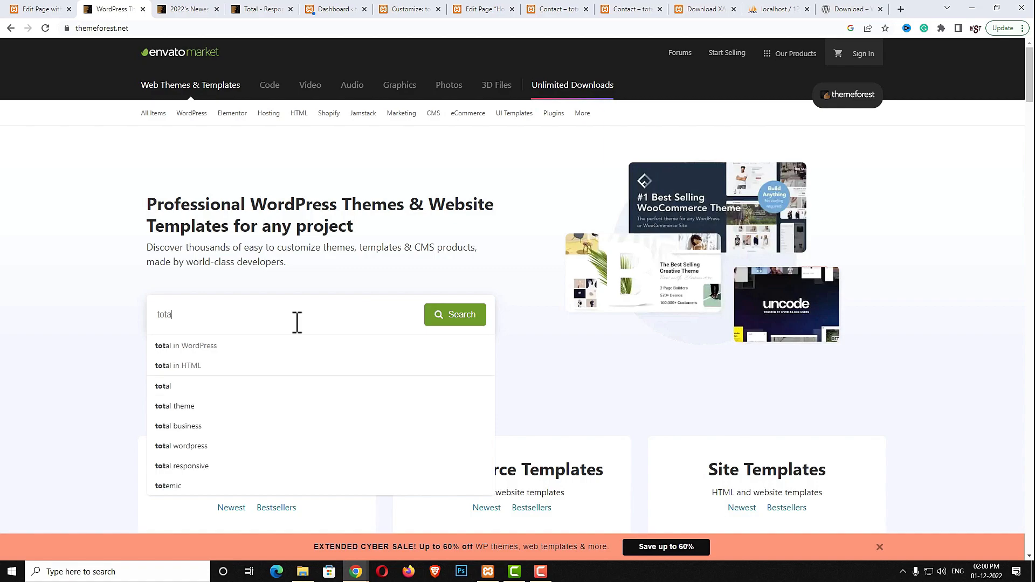
{"action": "left_click", "coordinate": [270, 345]}
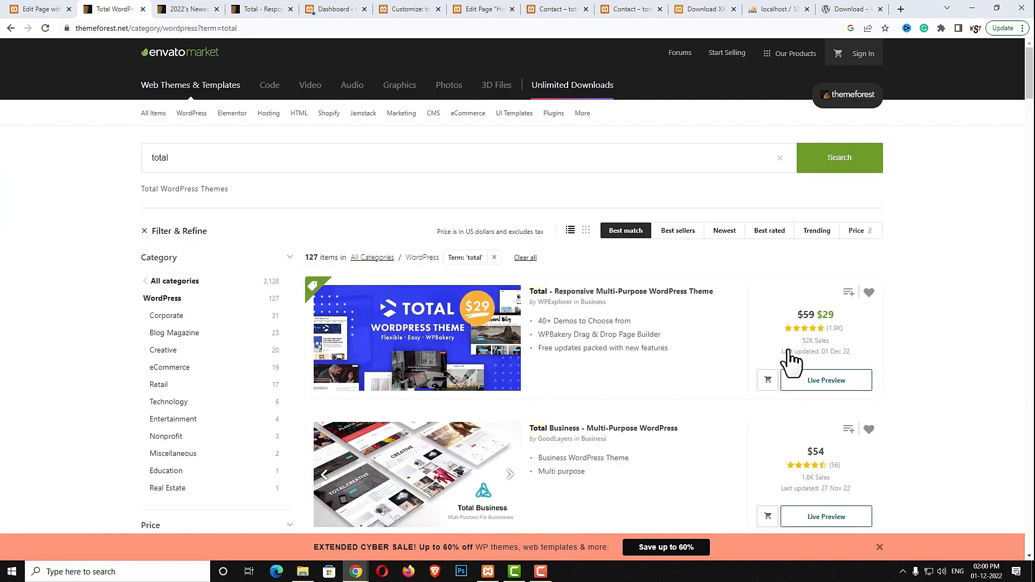
{"action": "left_click", "coordinate": [371, 365]}
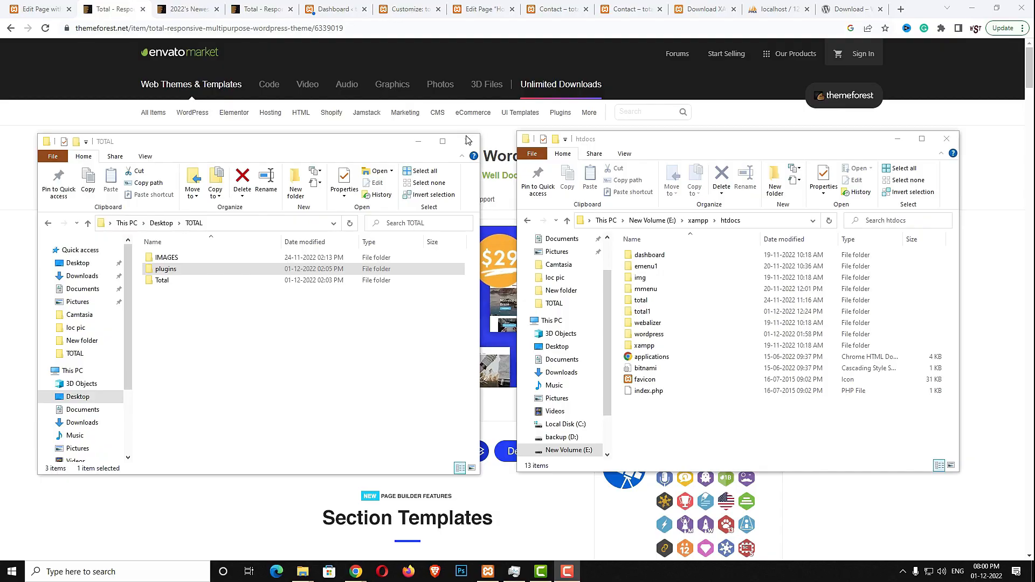
Switch the TOTAL folder view to large icons and browse the IMAGES folder
{"action": "left_click", "coordinate": [253, 363]}
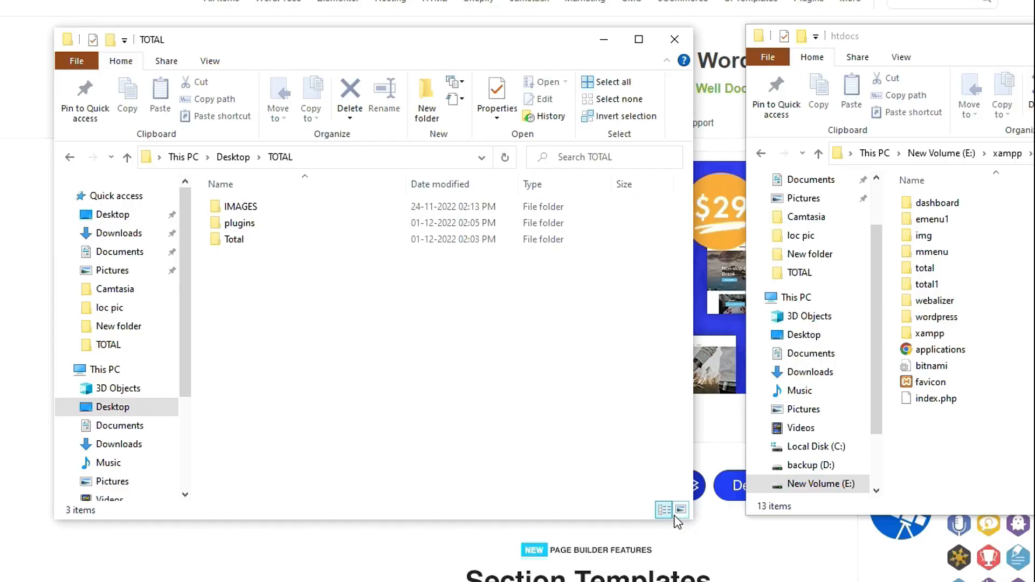
{"action": "left_click", "coordinate": [471, 468]}
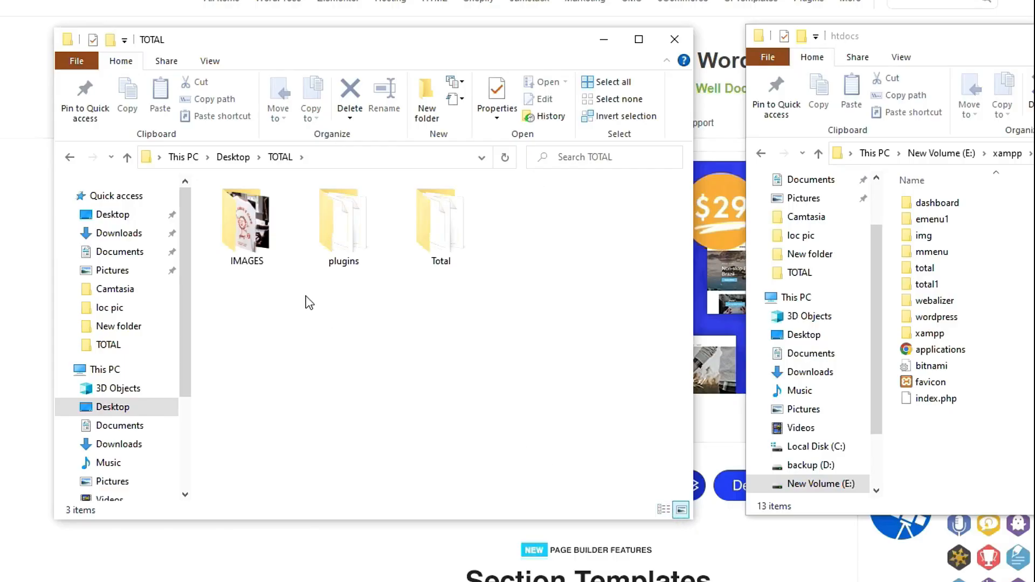
{"action": "double_click", "coordinate": [265, 254]}
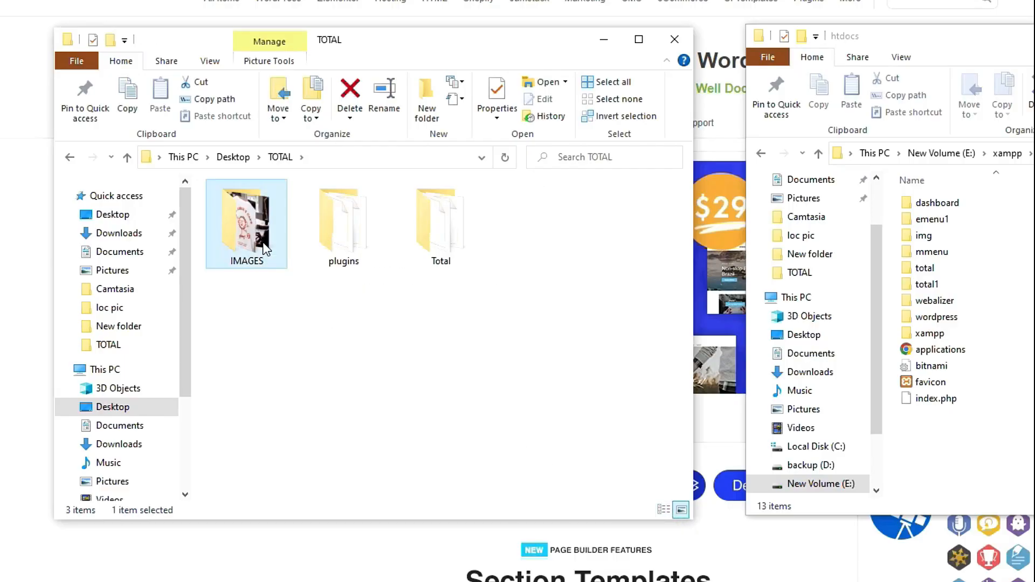
{"action": "scroll", "coordinate": [410, 377], "scroll_direction": "down", "scroll_amount": 5}
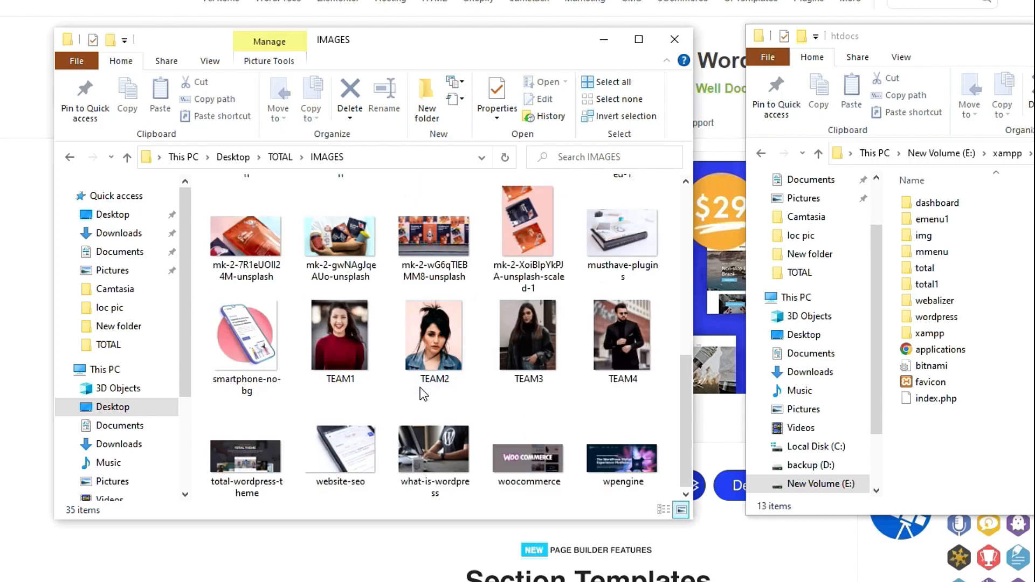
{"action": "scroll", "coordinate": [398, 372], "scroll_direction": "up", "scroll_amount": 4}
Return to TOTAL, inspect the bundled plugins folder, and select the Total theme folder
{"action": "left_click", "coordinate": [70, 156]}
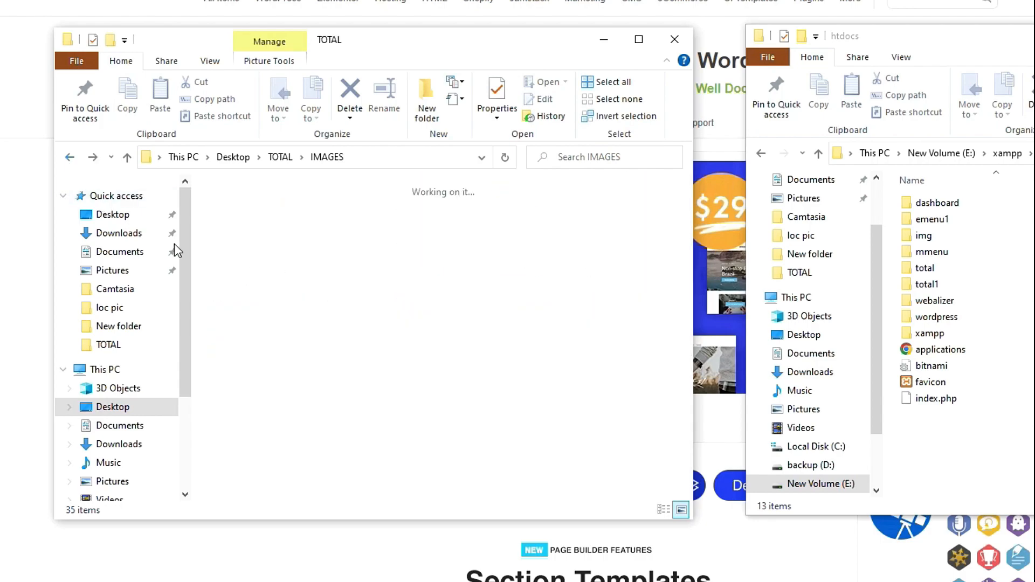
{"action": "double_click", "coordinate": [335, 237]}
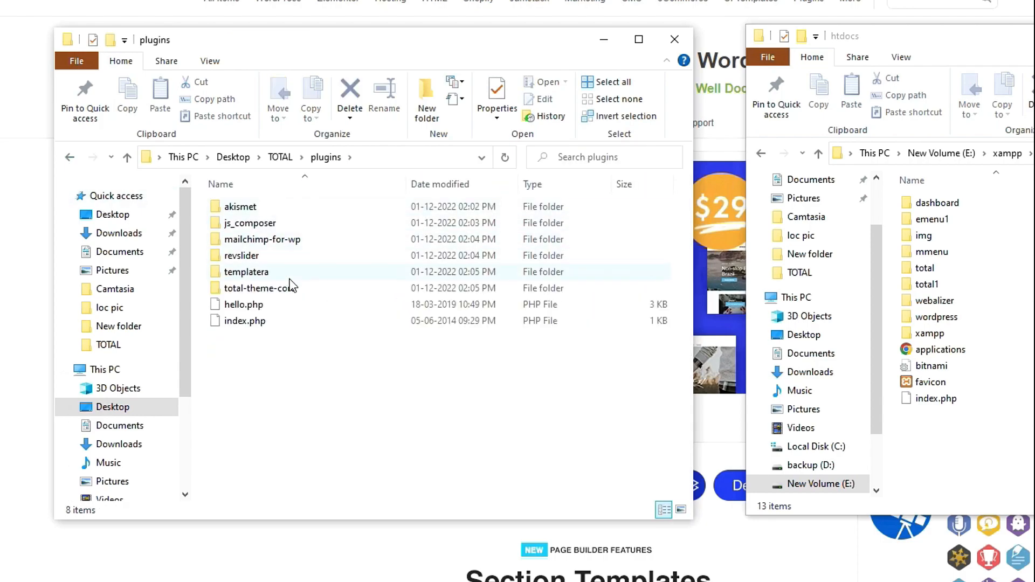
{"action": "key", "text": "alt+Left"}
{"action": "left_click", "coordinate": [457, 264]}
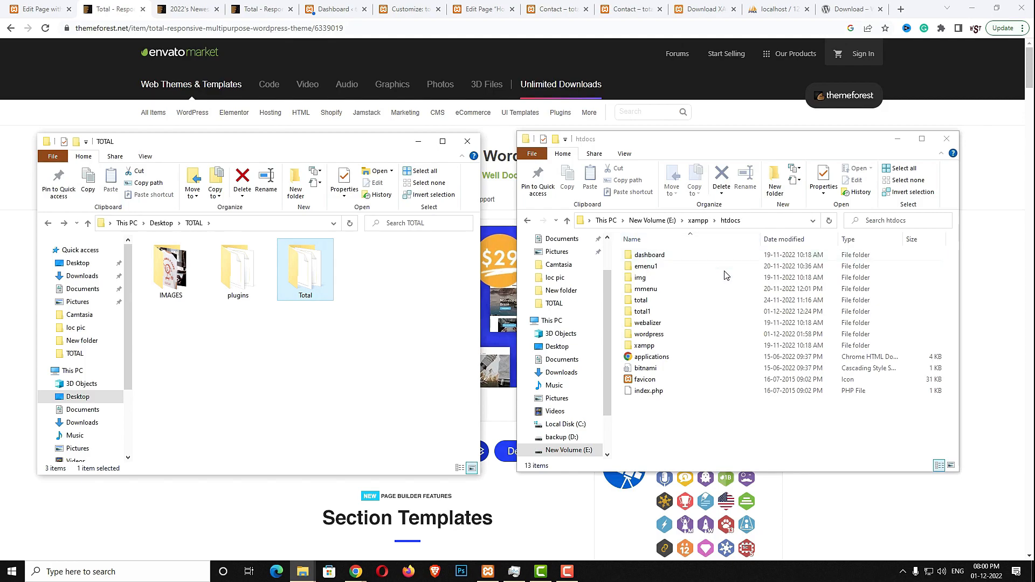
Rename the wordpress folder in htdocs to total2
{"action": "left_click", "coordinate": [674, 337]}
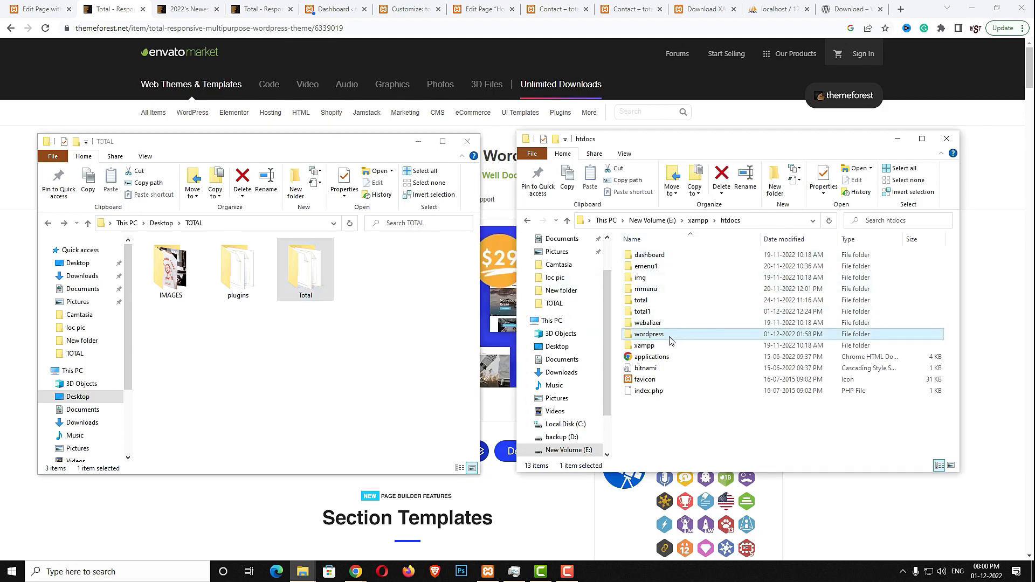
{"action": "left_click", "coordinate": [745, 185]}
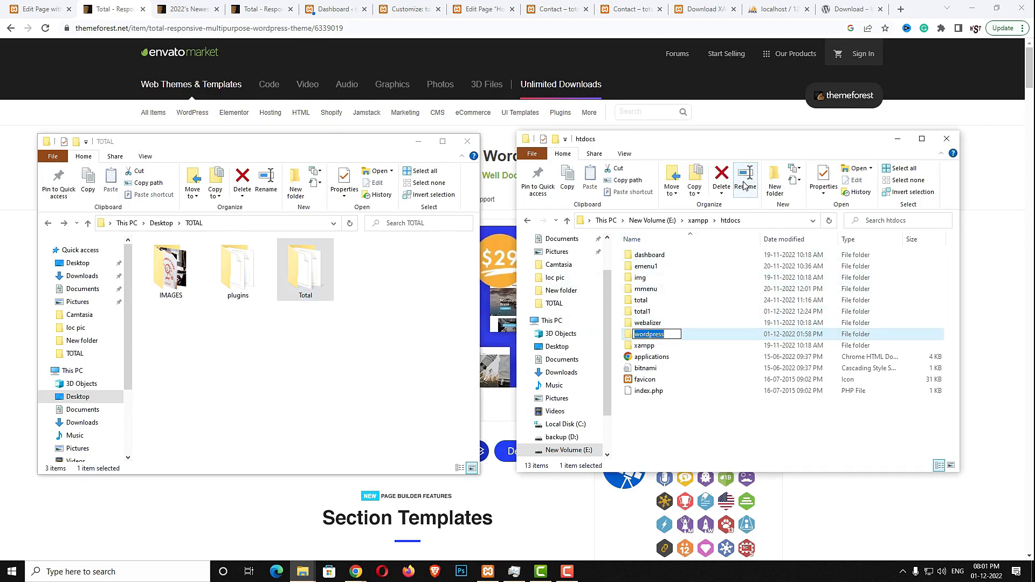
{"action": "type", "text": "total2"}
{"action": "key", "text": "Return"}
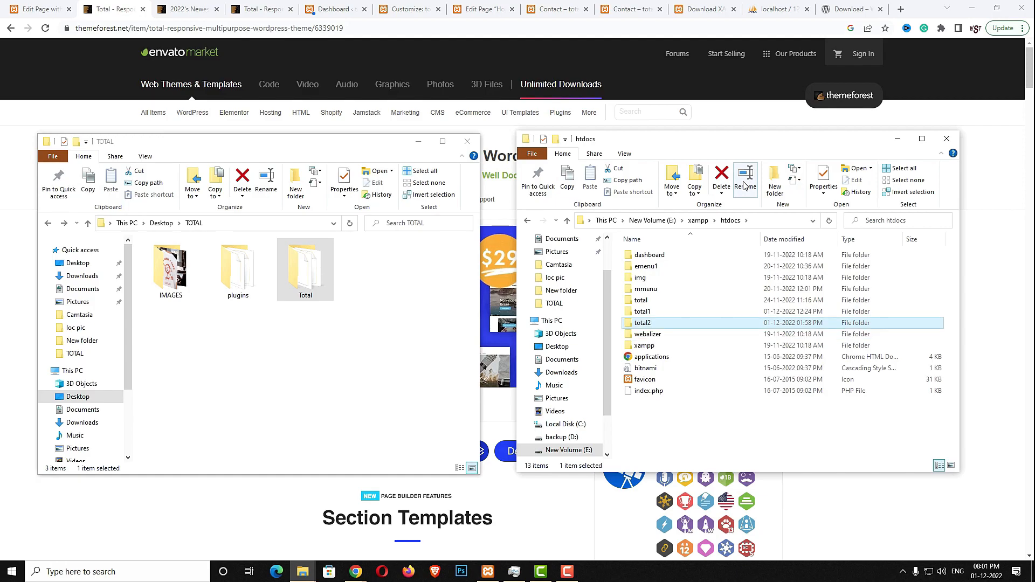
Delete the three default Twenty Twenty themes from total2's wp-content themes folder
{"action": "key", "text": "Return"}
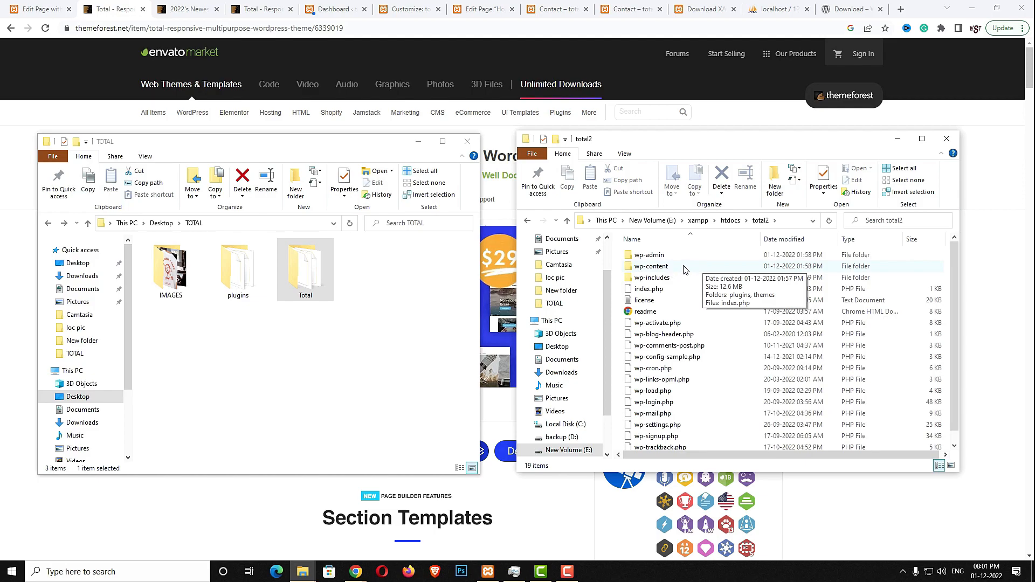
{"action": "double_click", "coordinate": [651, 267]}
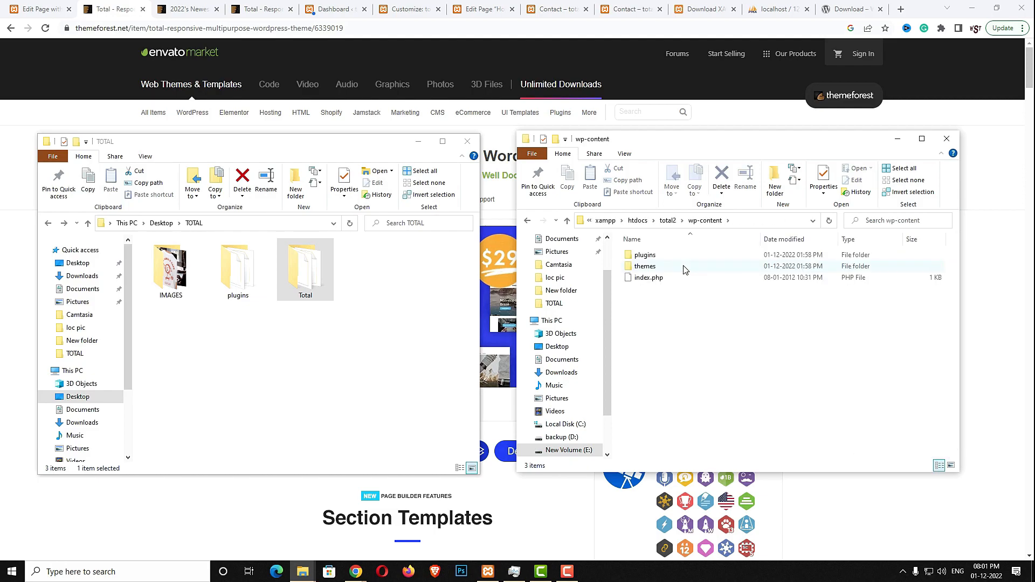
{"action": "double_click", "coordinate": [651, 267]}
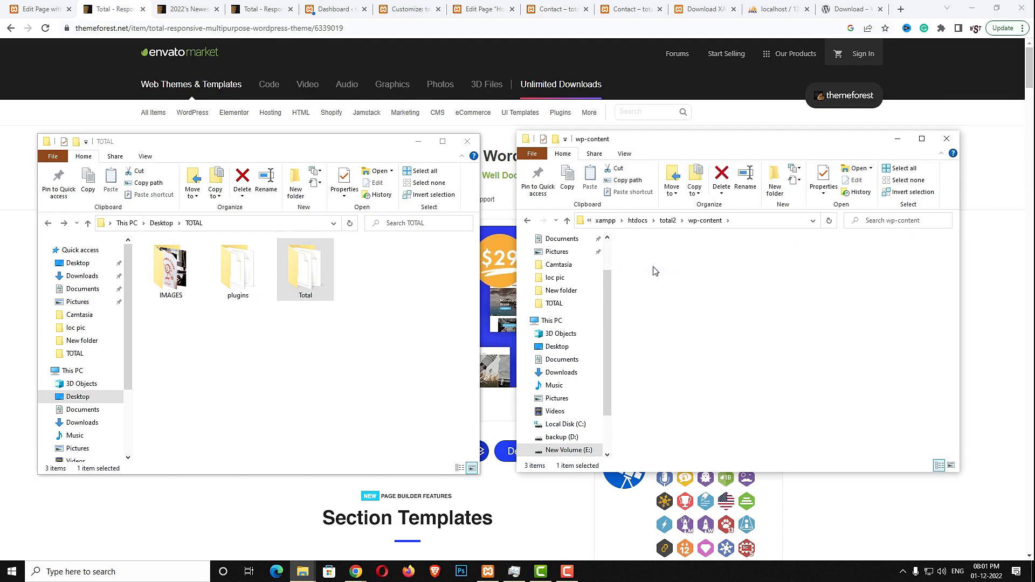
{"action": "left_click", "coordinate": [650, 255]}
{"action": "left_click", "coordinate": [640, 278], "text": "shift"}
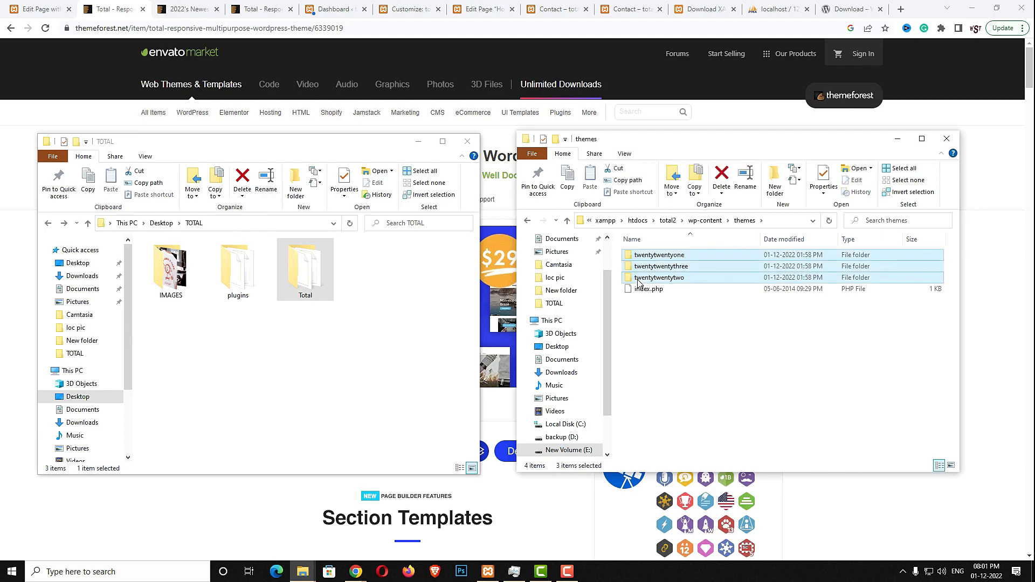
{"action": "key", "text": "Delete"}
Copy the Total theme folder from the TOTAL package into total2's themes folder
{"action": "left_click", "coordinate": [376, 302]}
{"action": "left_click", "coordinate": [318, 278]}
{"action": "right_click", "coordinate": [318, 278]}
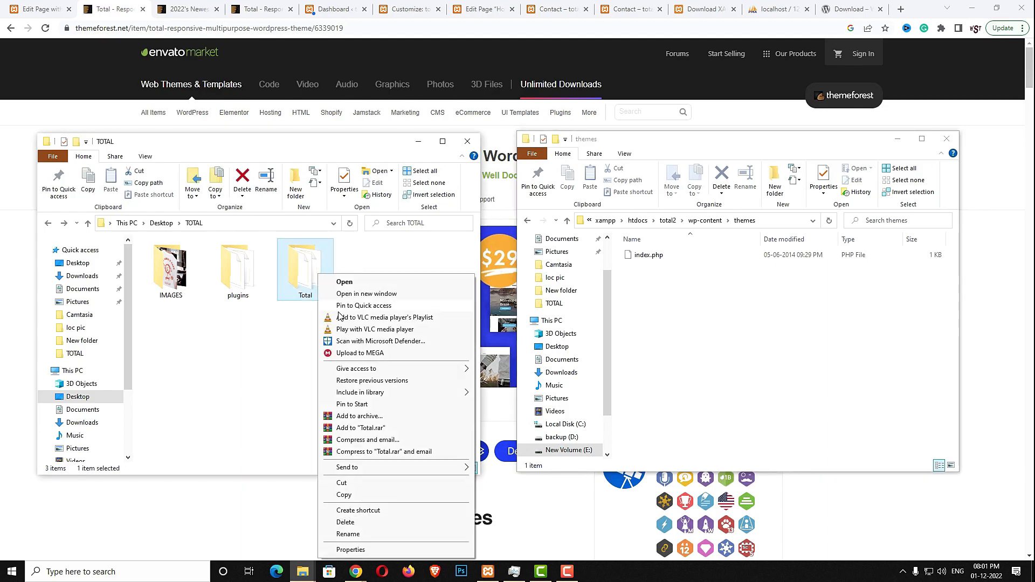
{"action": "left_click", "coordinate": [344, 495]}
{"action": "left_click", "coordinate": [749, 393]}
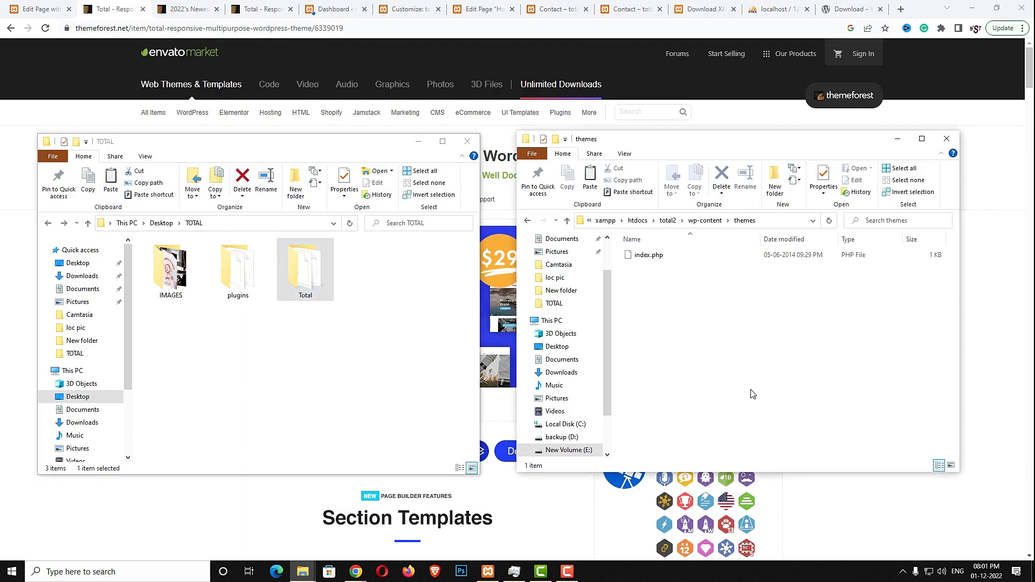
{"action": "right_click", "coordinate": [751, 392]}
{"action": "left_click", "coordinate": [777, 464]}
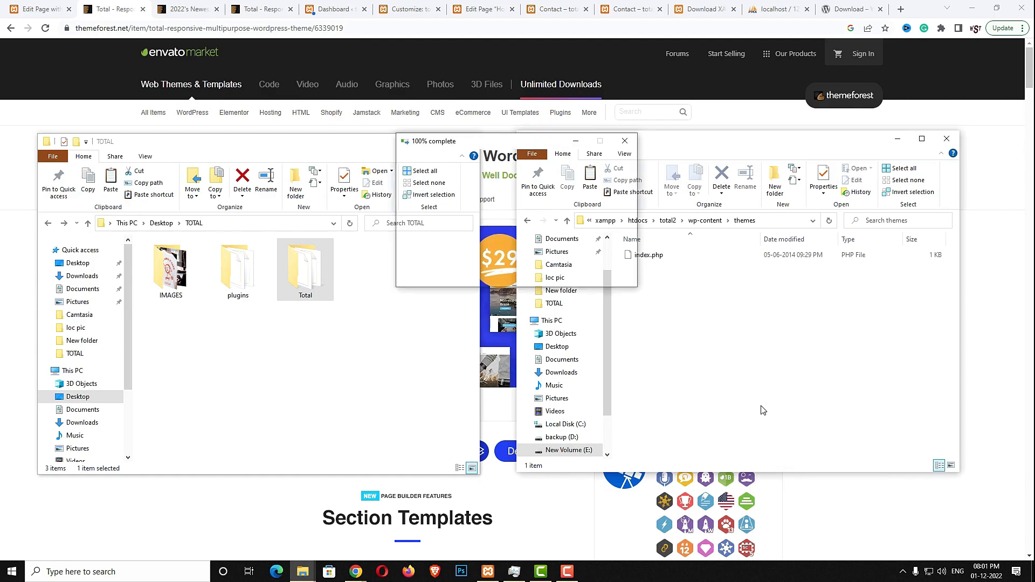
Copy the six bundled plugin folders, akismet through total-theme-core, into total2's plugins folder
{"action": "left_click", "coordinate": [705, 221]}
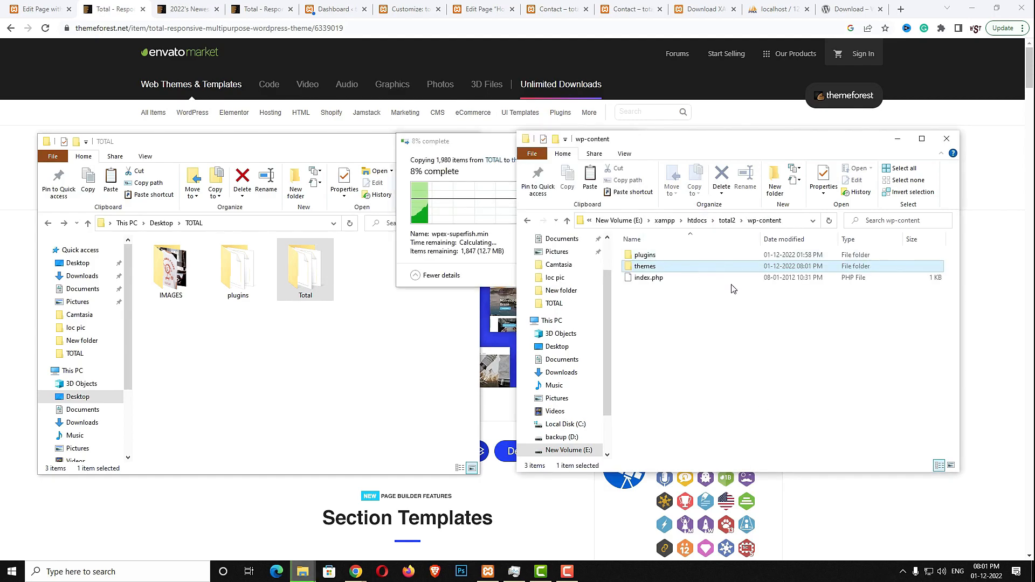
{"action": "double_click", "coordinate": [646, 255]}
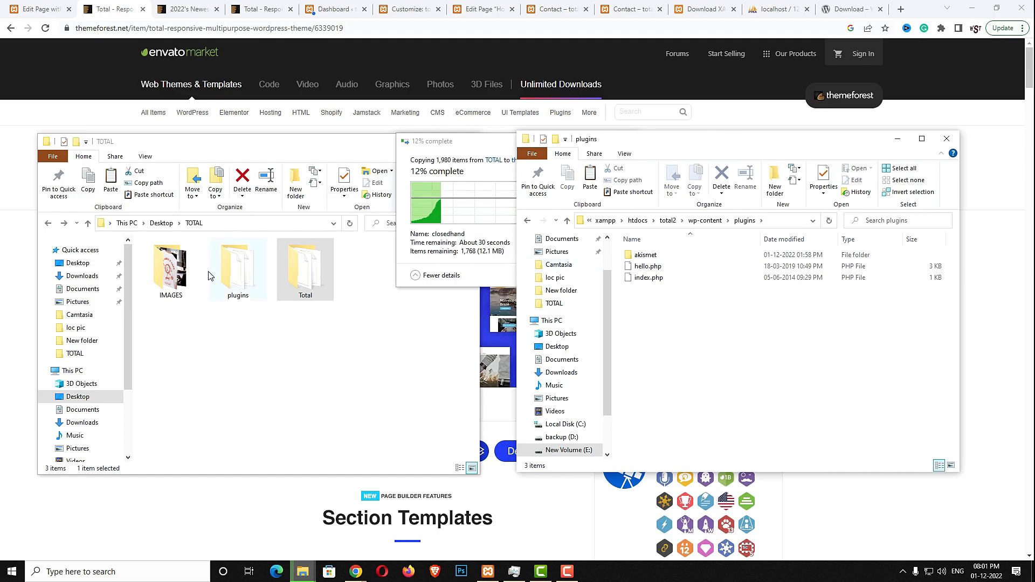
{"action": "double_click", "coordinate": [227, 277]}
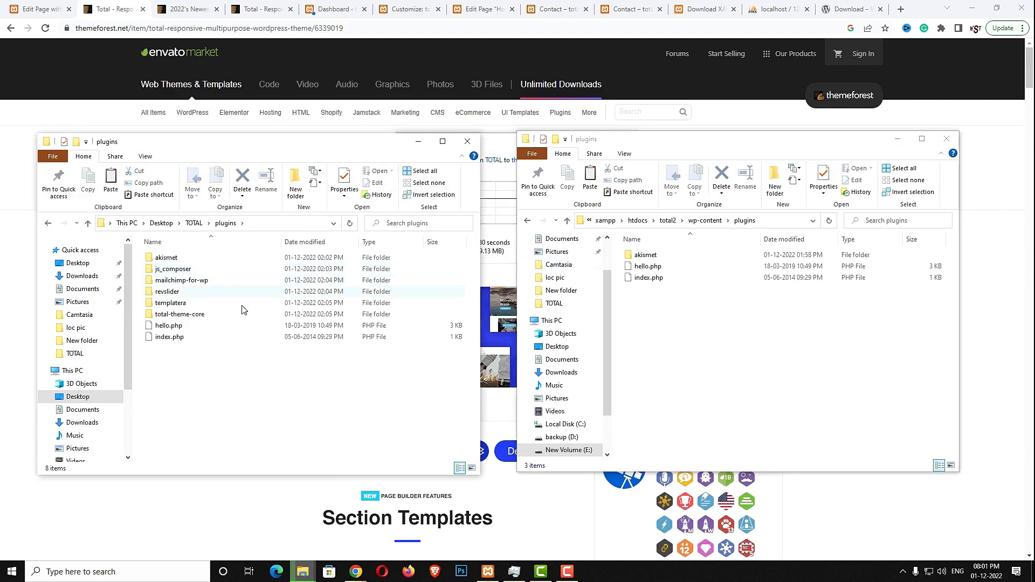
{"action": "left_click_drag", "start_coordinate": [143, 256], "coordinate": [182, 319]}
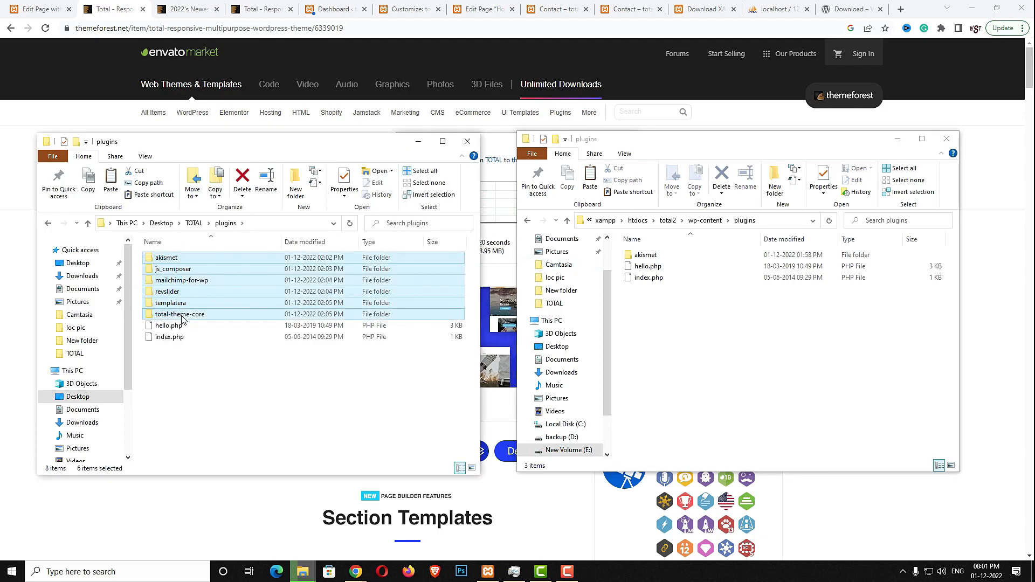
{"action": "left_click", "coordinate": [749, 352]}
{"action": "key", "text": "ctrl+v"}
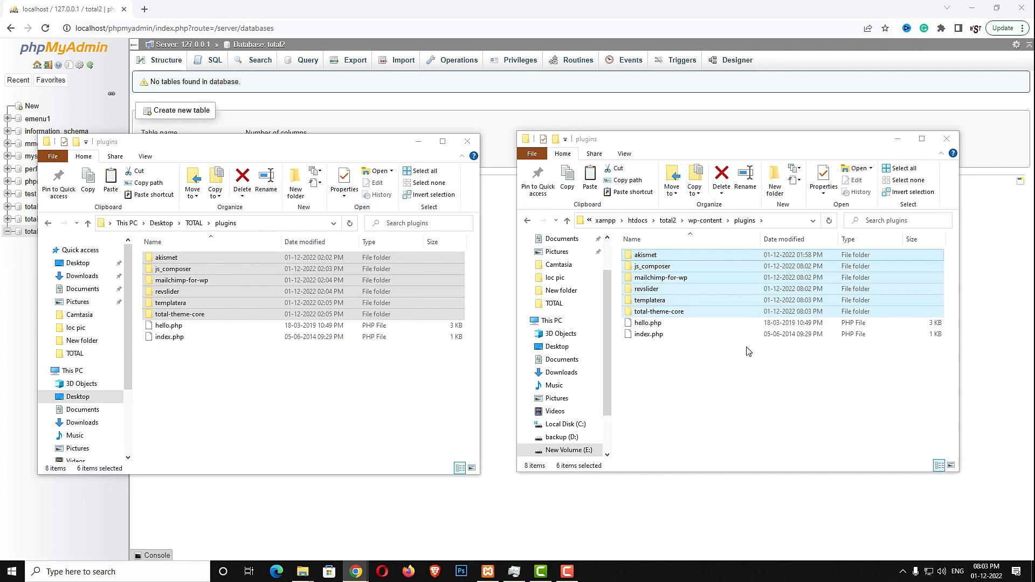
Load localhost/total2 in a new tab and keep English as the setup language
{"action": "left_click", "coordinate": [144, 9]}
{"action": "left_click", "coordinate": [157, 30]}
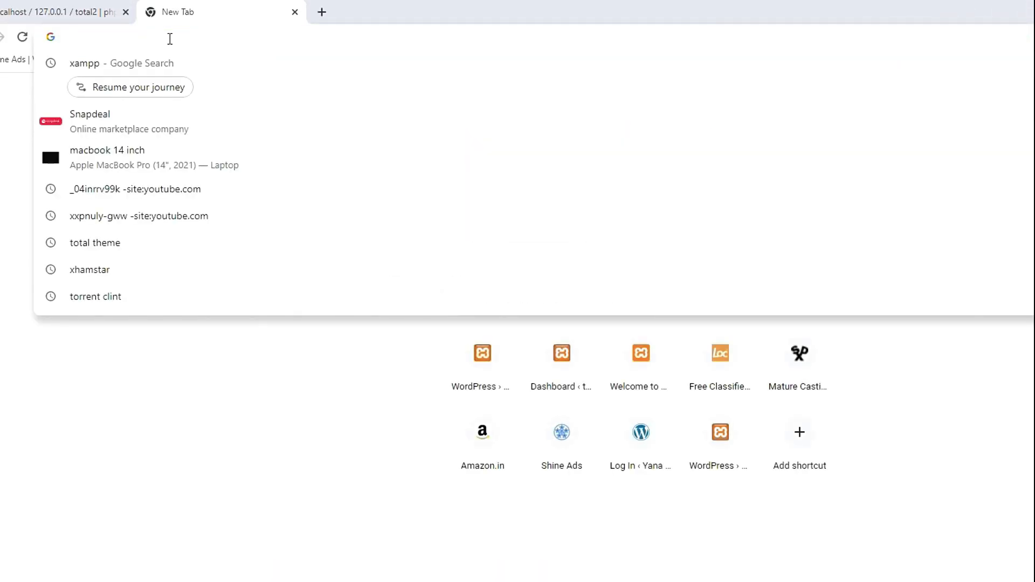
{"action": "type", "text": "localhost/"}
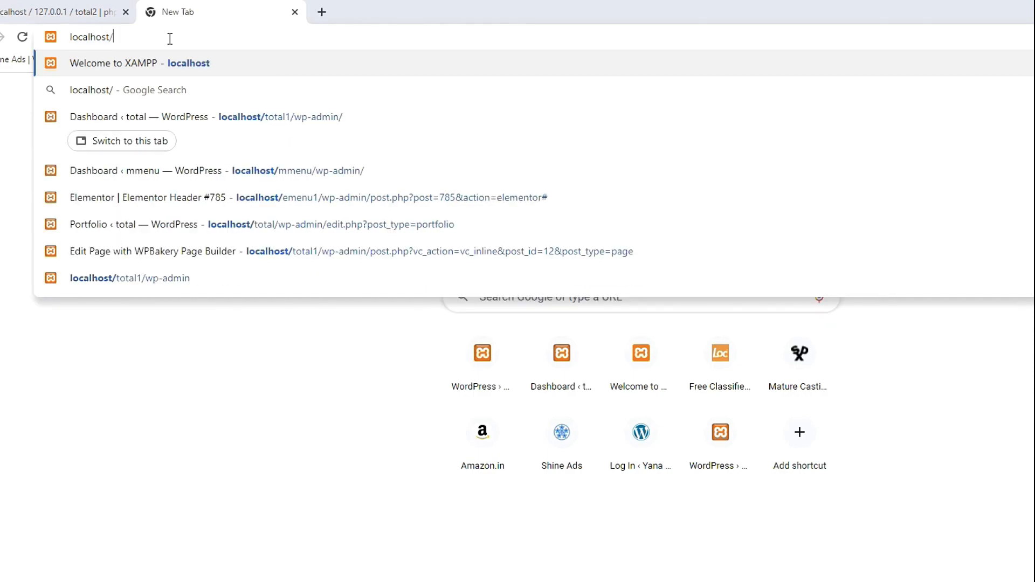
{"action": "type", "text": "total2"}
{"action": "key", "text": "Return"}
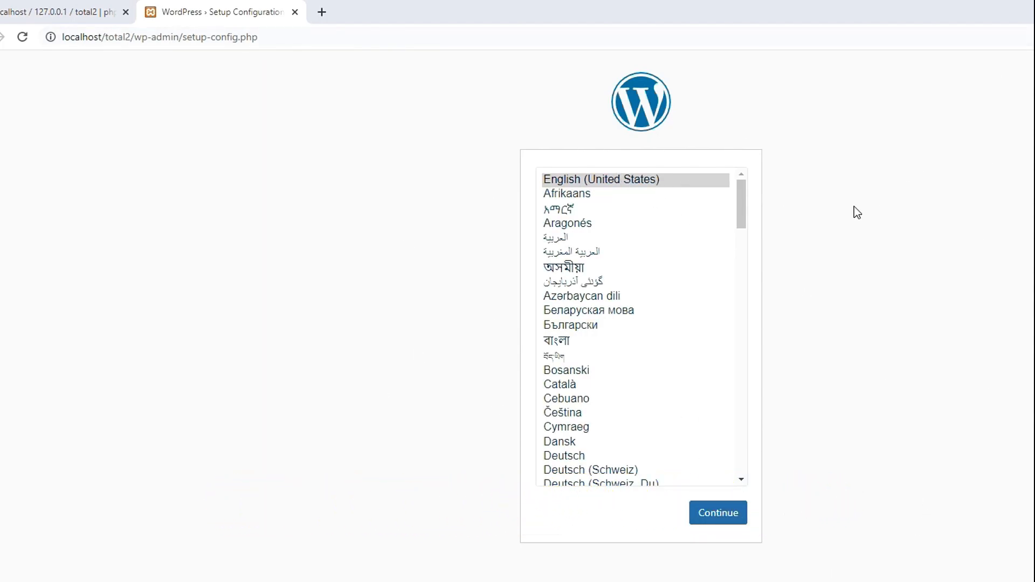
{"action": "left_click", "coordinate": [726, 519]}
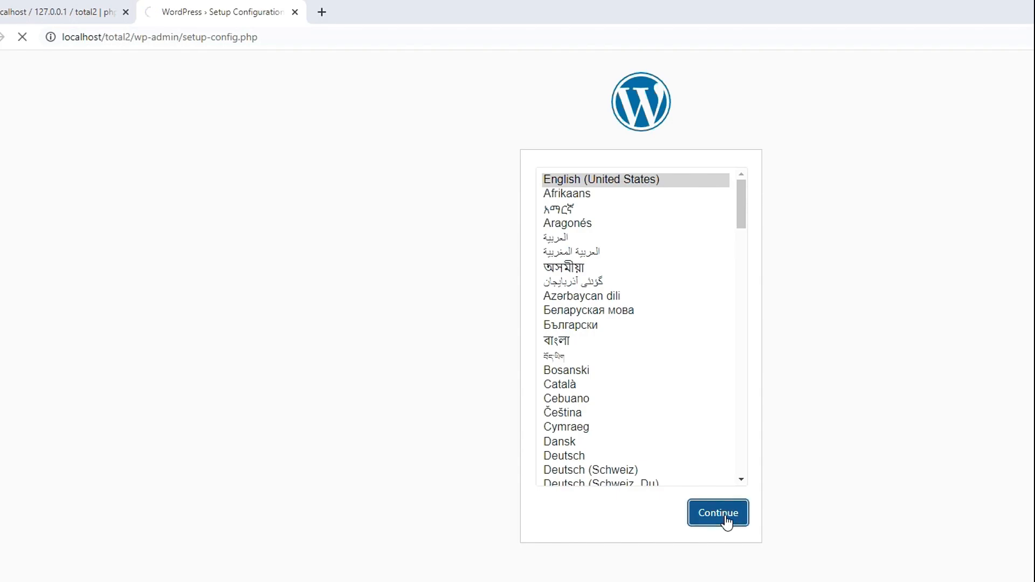
Enter database total2 with username root, submit, and run the installation
{"action": "left_click", "coordinate": [430, 426]}
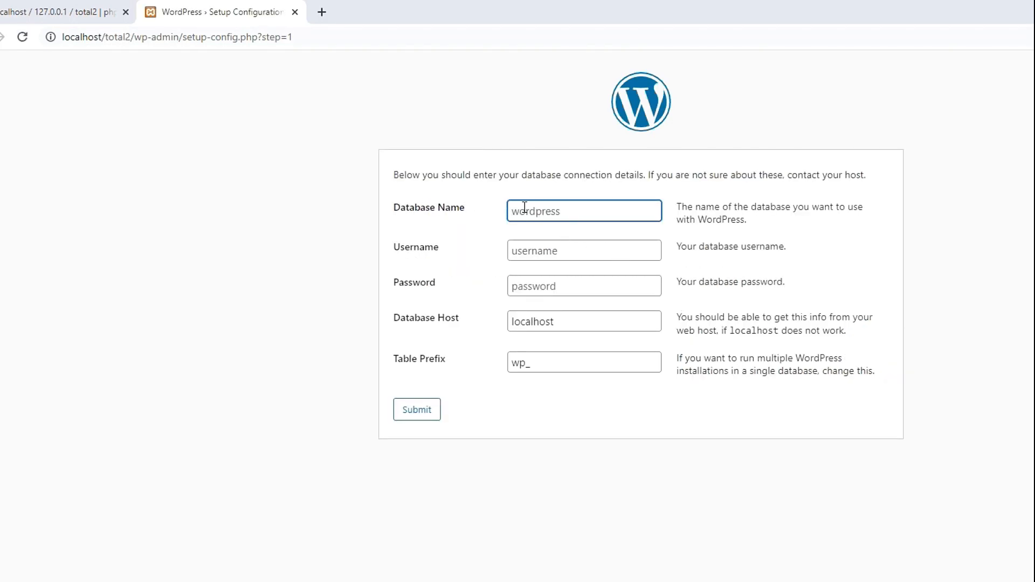
{"action": "type", "text": "total2"}
{"action": "left_click", "coordinate": [574, 252]}
{"action": "type", "text": "root"}
{"action": "left_click", "coordinate": [423, 412]}
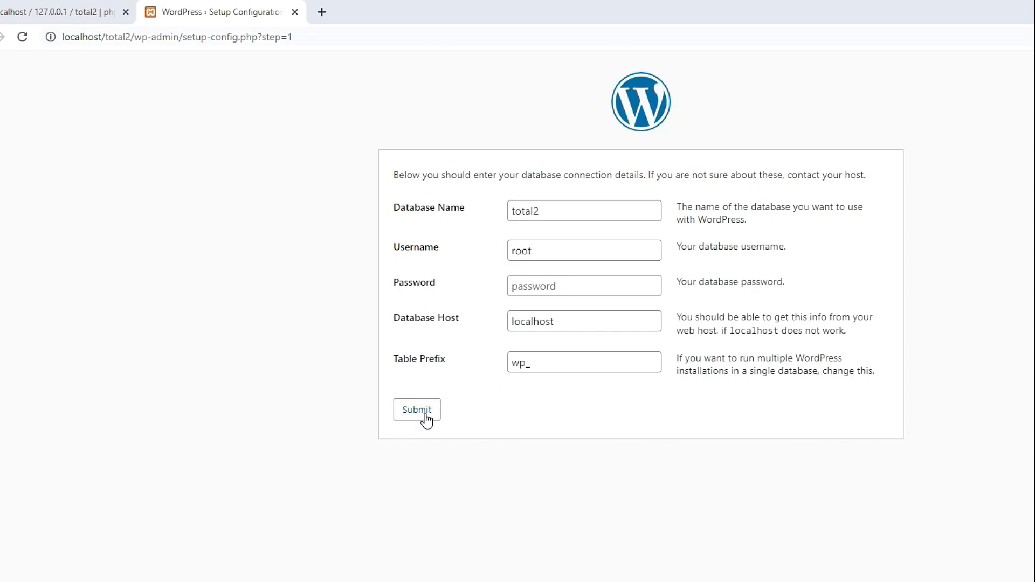
{"action": "left_click", "coordinate": [470, 236]}
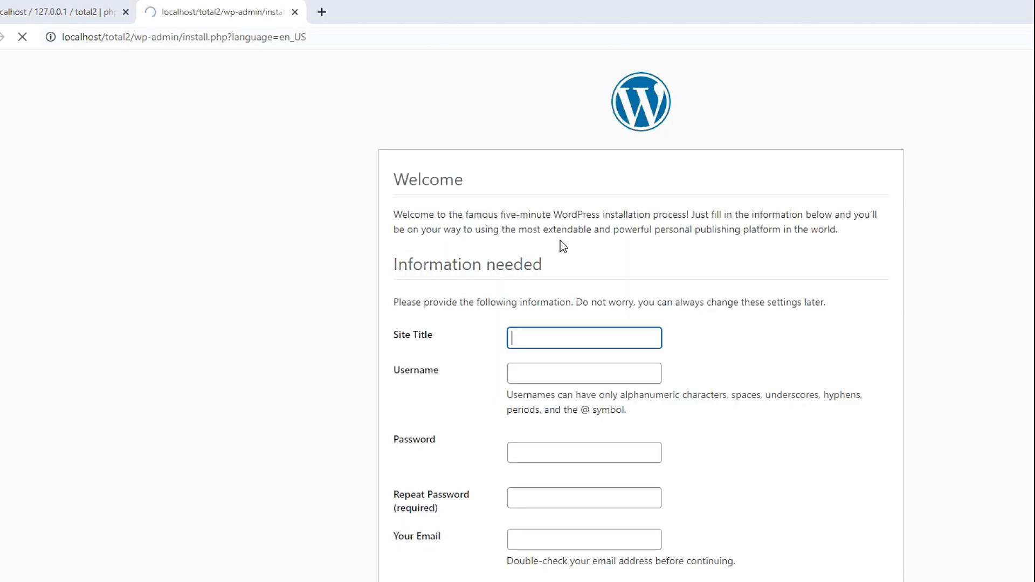
Enter site title 'total tutorial', admin username 'admin' and the admin password
{"action": "left_click", "coordinate": [559, 334]}
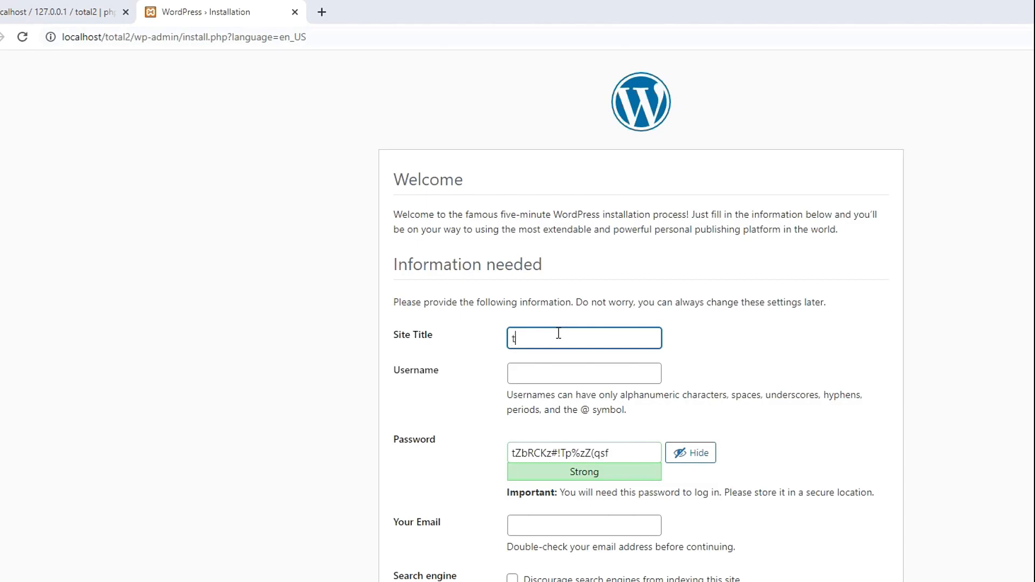
{"action": "type", "text": "utorial"}
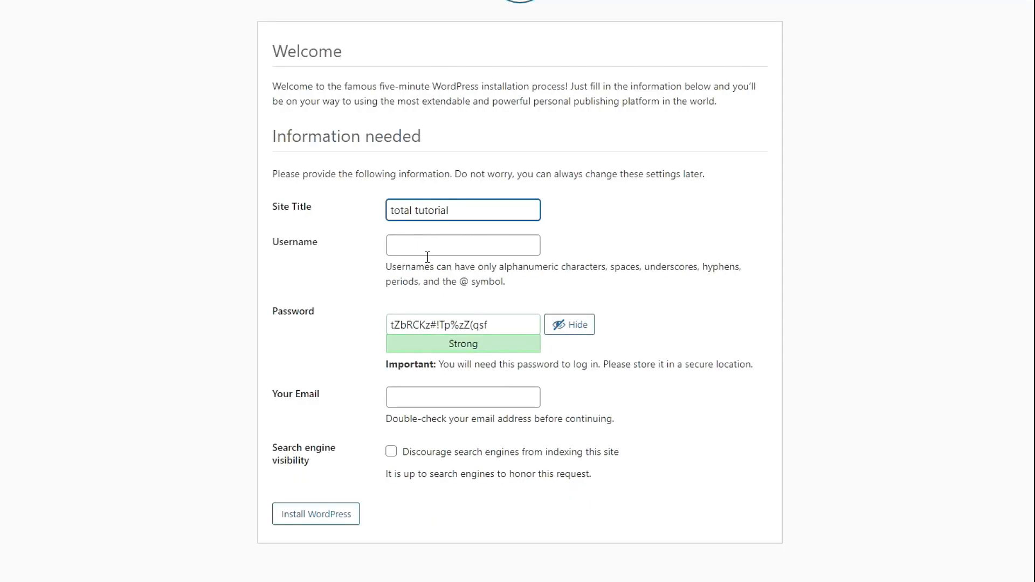
{"action": "left_click", "coordinate": [426, 248]}
{"action": "type", "text": "admin"}
{"action": "key", "text": "Tab"}
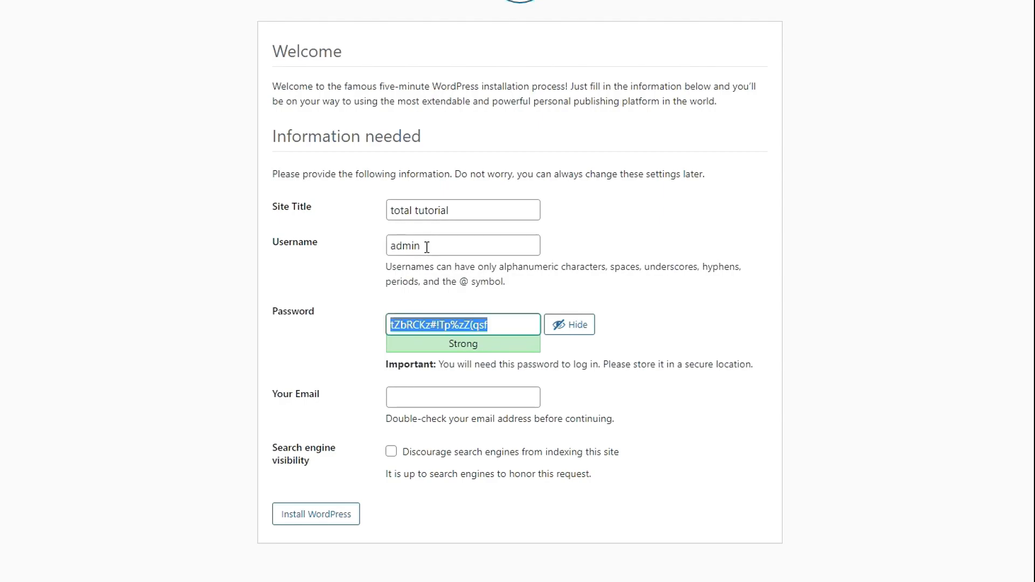
{"action": "type", "text": "admin"}
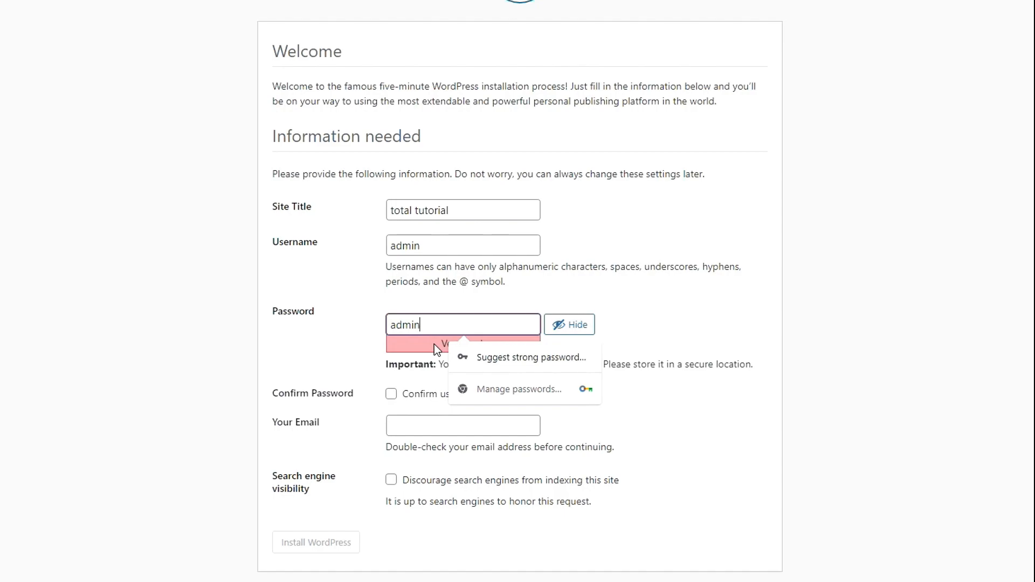
Confirm the weak password, enter the admin email, install WordPress, and log in
{"action": "left_click", "coordinate": [391, 394]}
{"action": "left_click", "coordinate": [424, 432]}
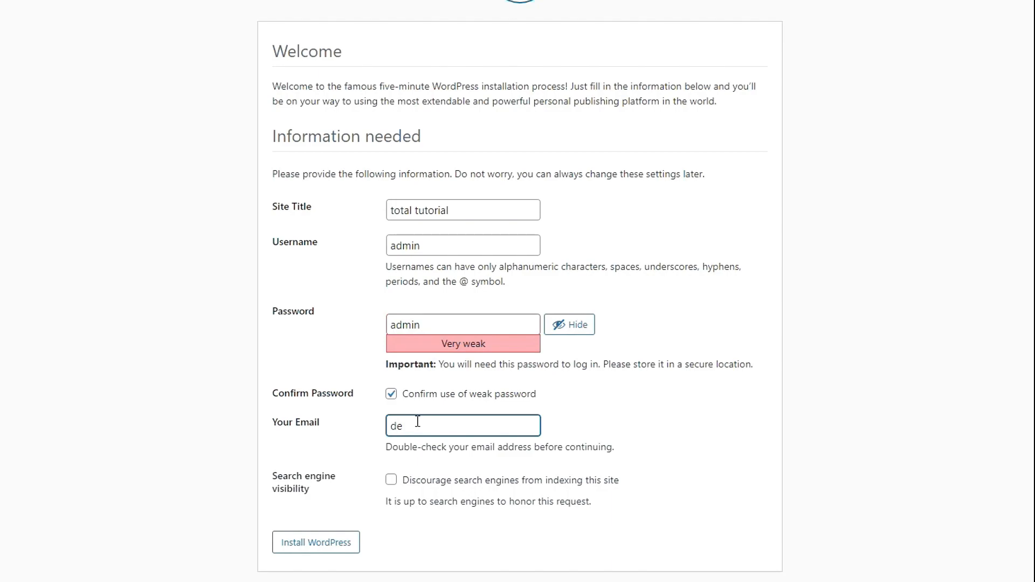
{"action": "left_click", "coordinate": [317, 543]}
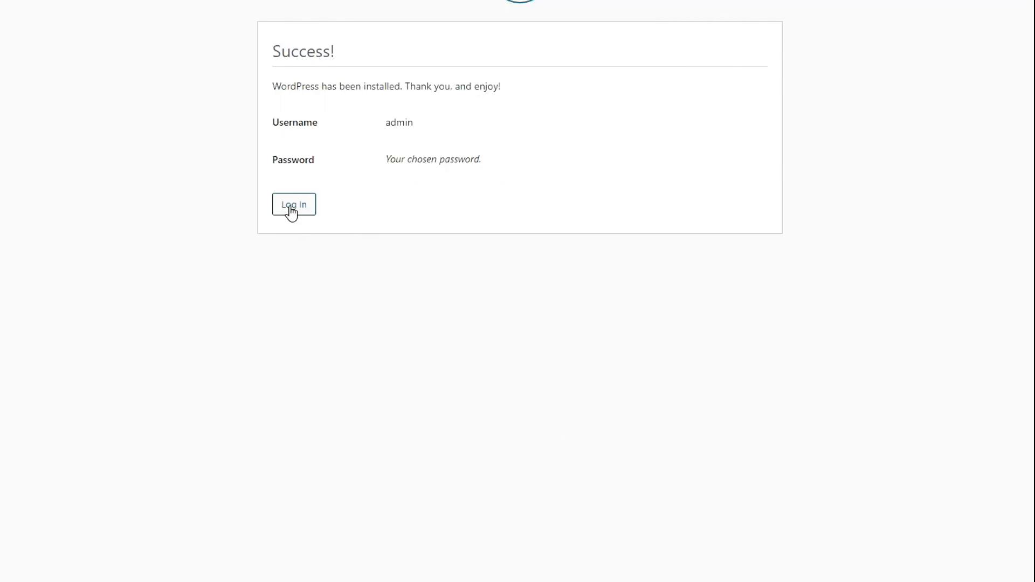
{"action": "left_click", "coordinate": [300, 211]}
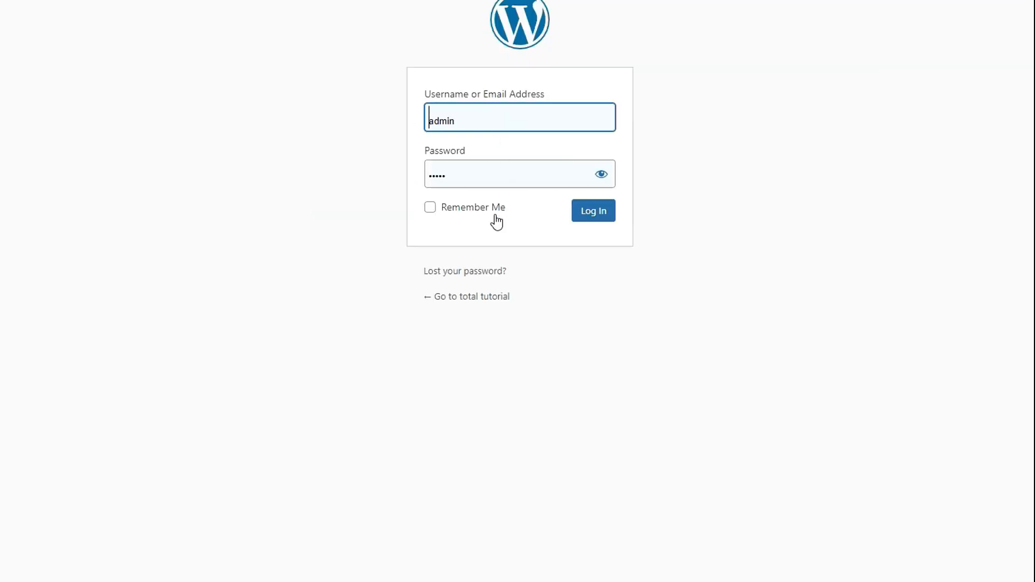
{"action": "left_click", "coordinate": [596, 215]}
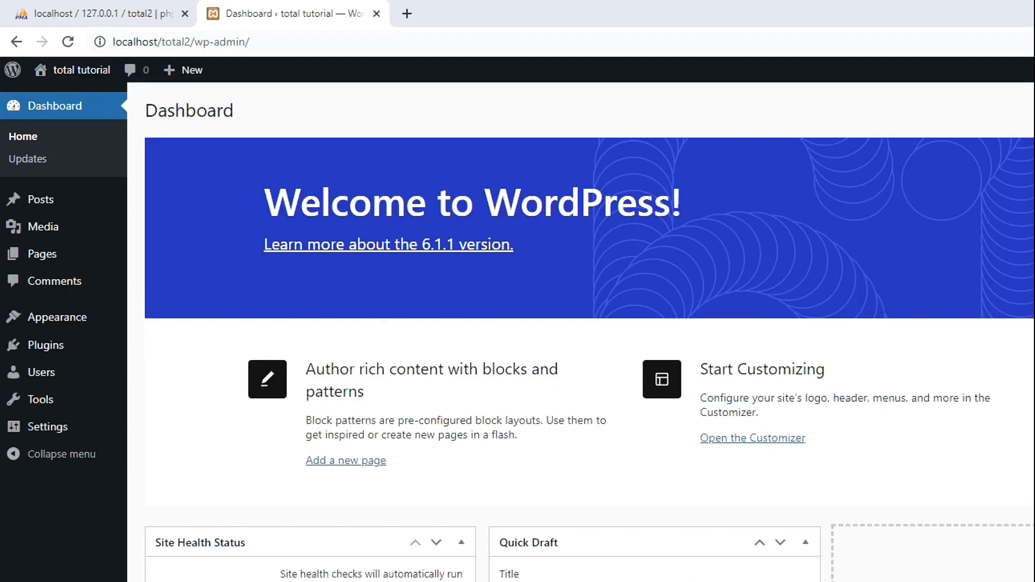
Activate the Total theme from Appearance > Themes
{"action": "left_click", "coordinate": [65, 323]}
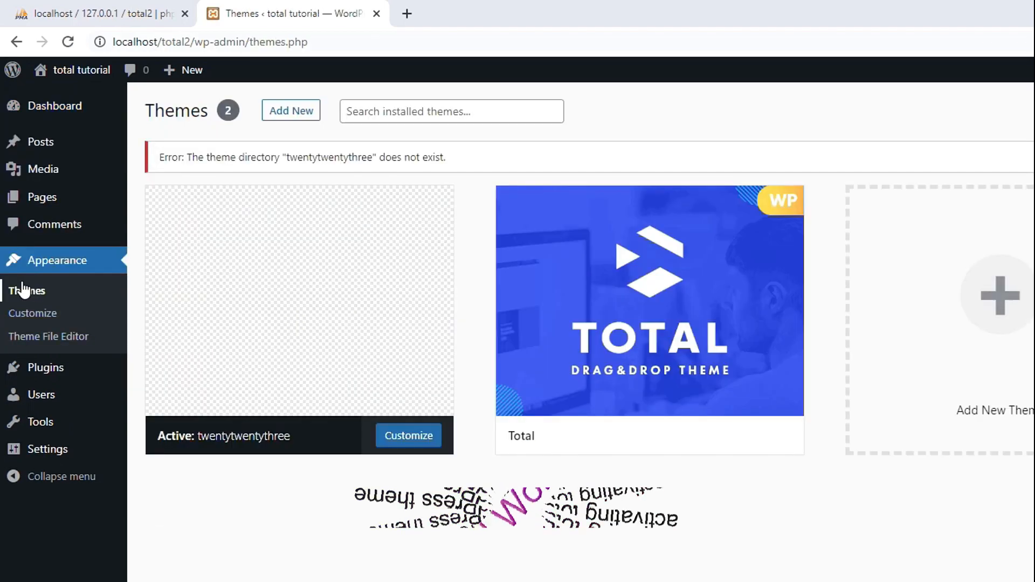
{"action": "mouse_move", "coordinate": [523, 287]}
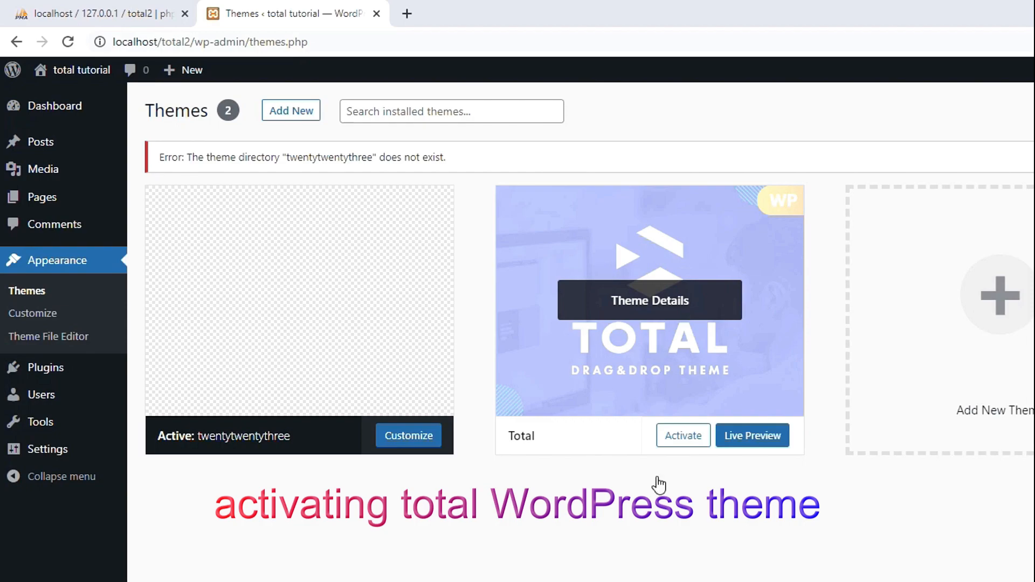
{"action": "left_click", "coordinate": [685, 440]}
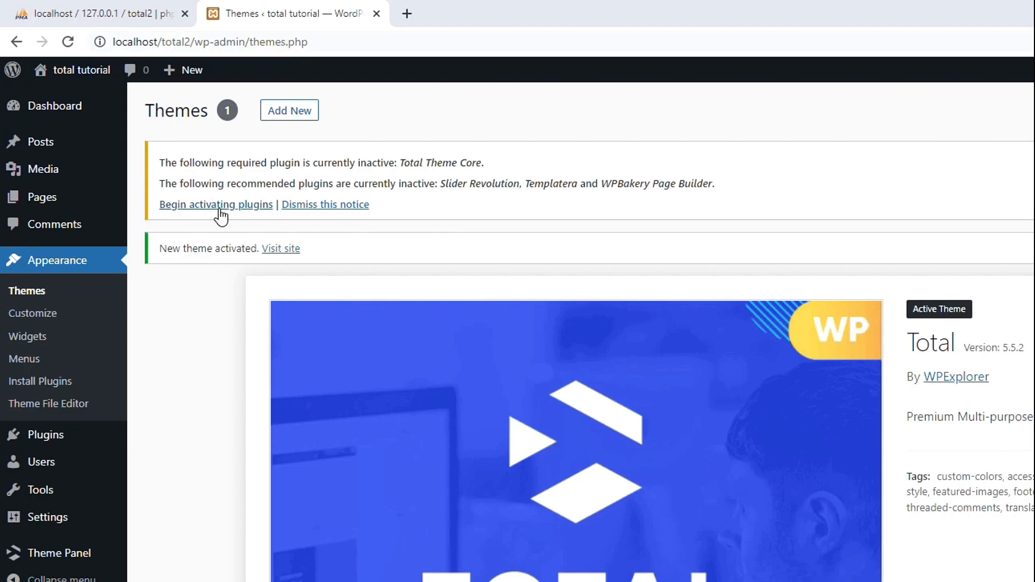
Bulk-activate the four required plugins: Total Theme Core, Slider Revolution, Templatera, and WPBakery
{"action": "left_click", "coordinate": [253, 208]}
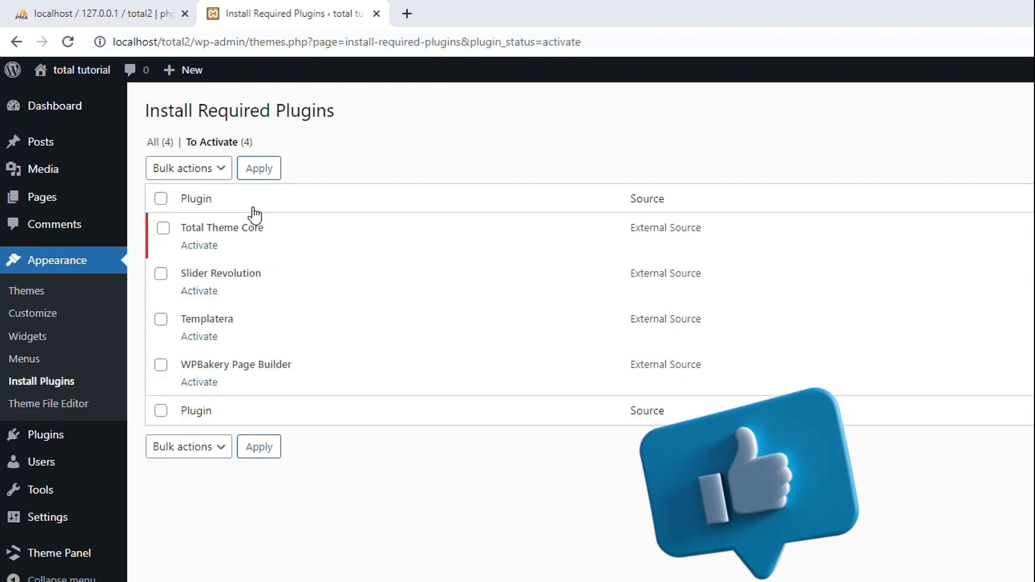
{"action": "left_click", "coordinate": [161, 198]}
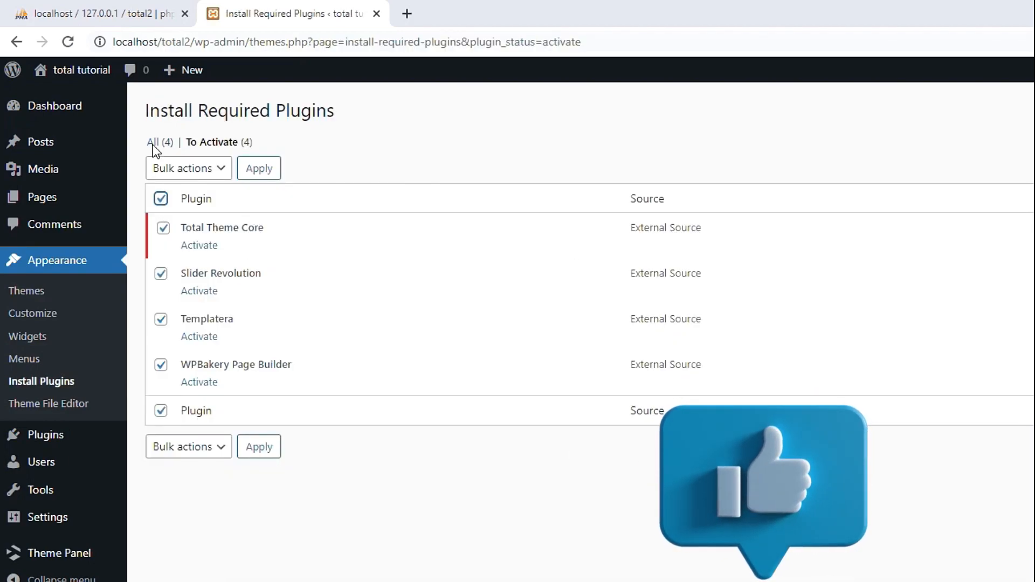
{"action": "left_click", "coordinate": [188, 170]}
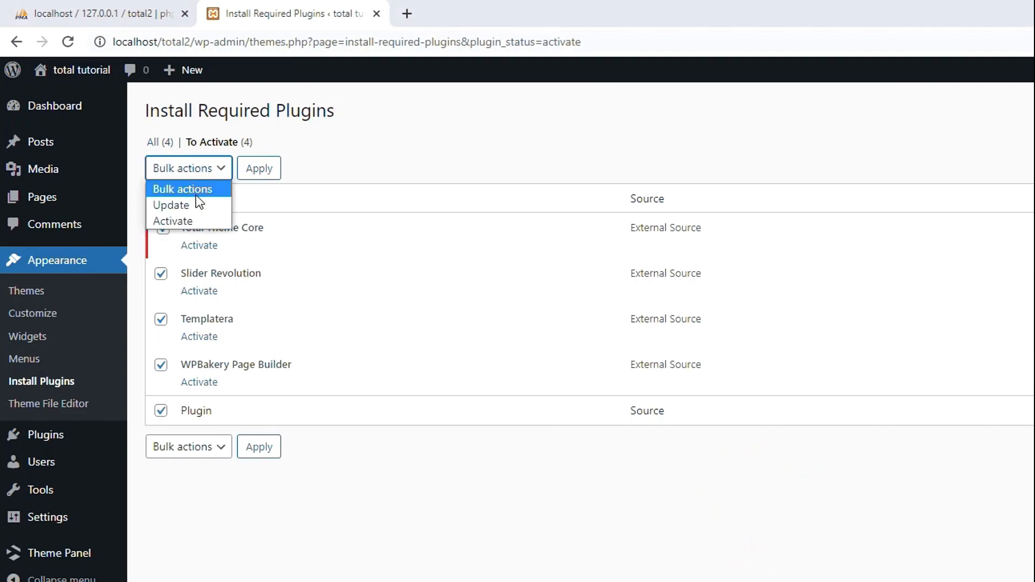
{"action": "left_click", "coordinate": [201, 220]}
{"action": "left_click", "coordinate": [259, 169]}
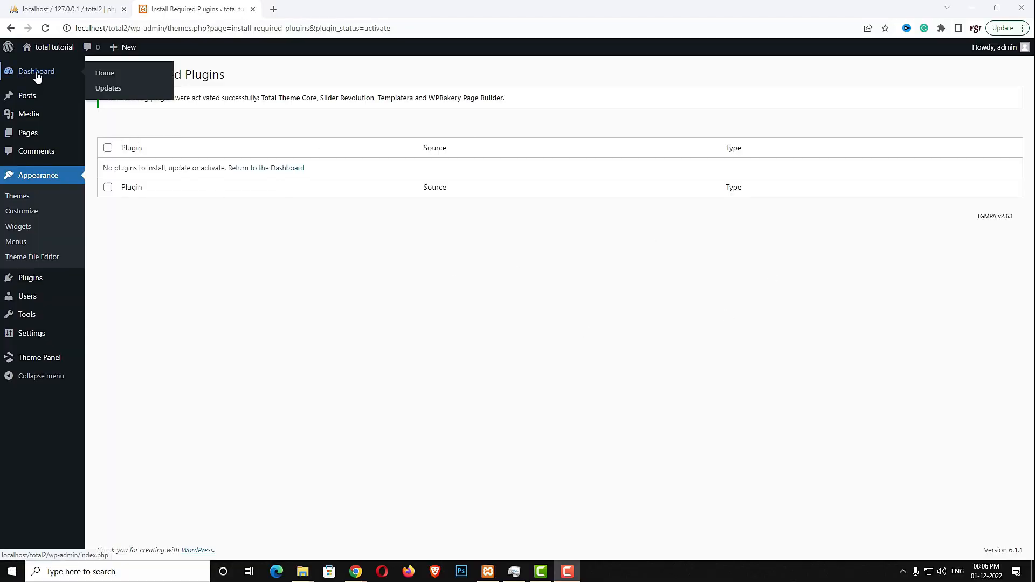
Dismiss the Slider Revolution welcome message and open Theme Panel's Demo Import section
{"action": "left_click", "coordinate": [37, 75]}
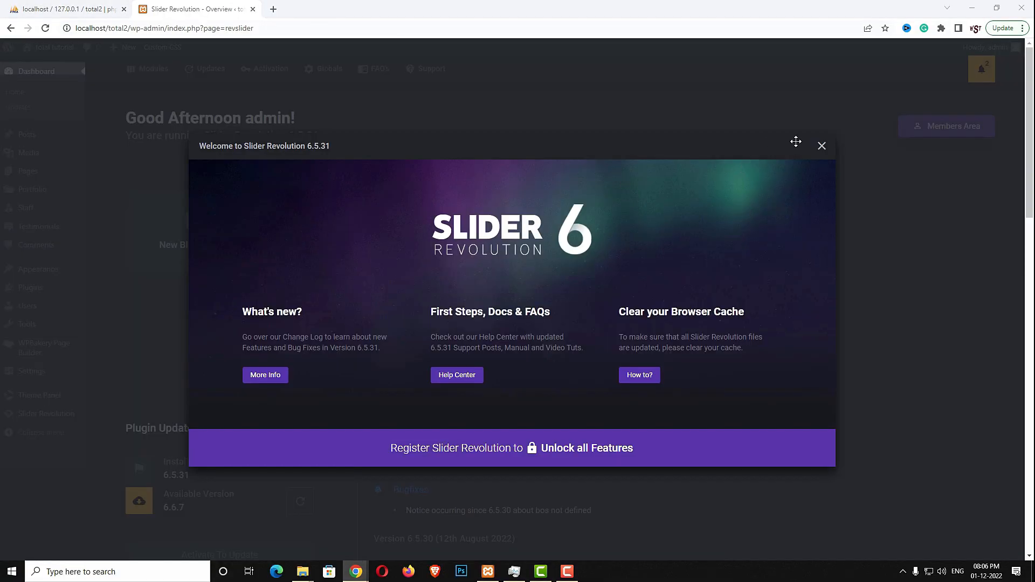
{"action": "left_click", "coordinate": [821, 145]}
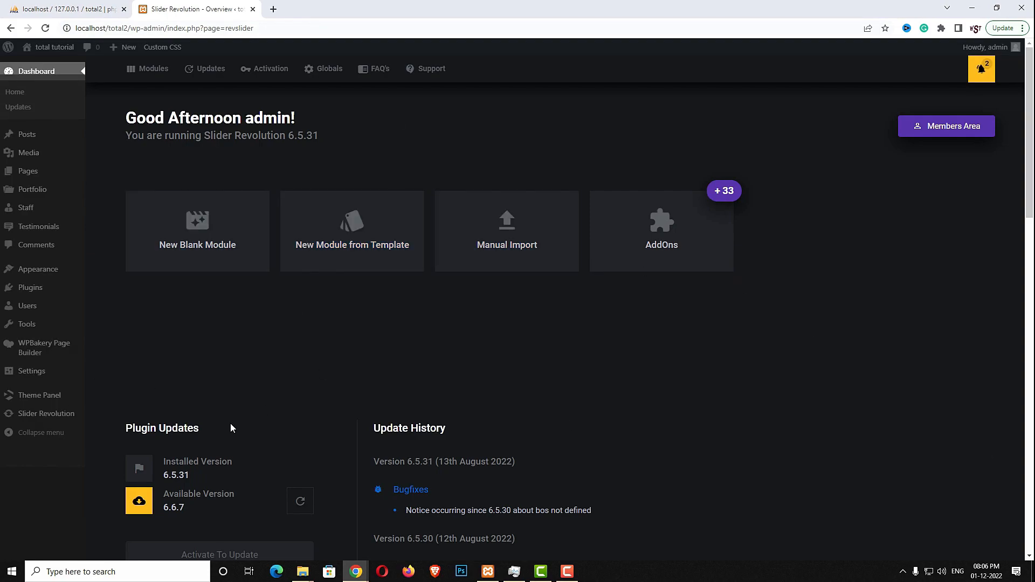
{"action": "left_click", "coordinate": [42, 74]}
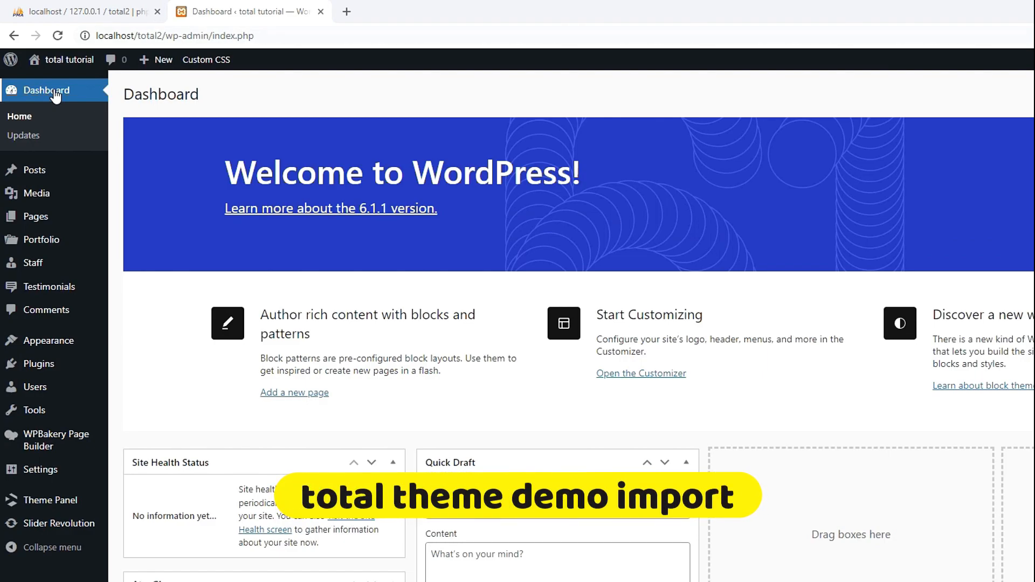
{"action": "mouse_move", "coordinate": [67, 507]}
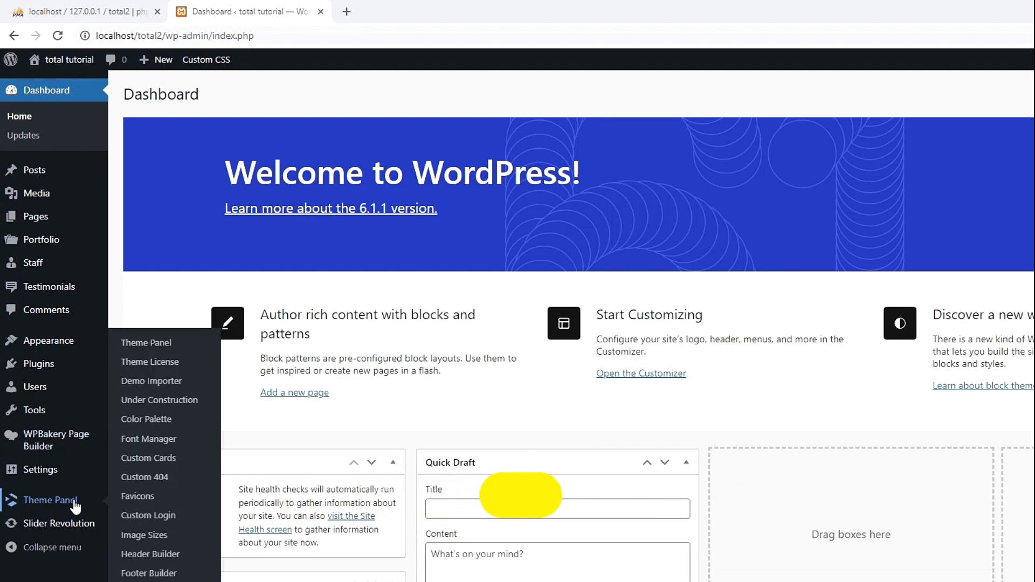
{"action": "left_click", "coordinate": [156, 345]}
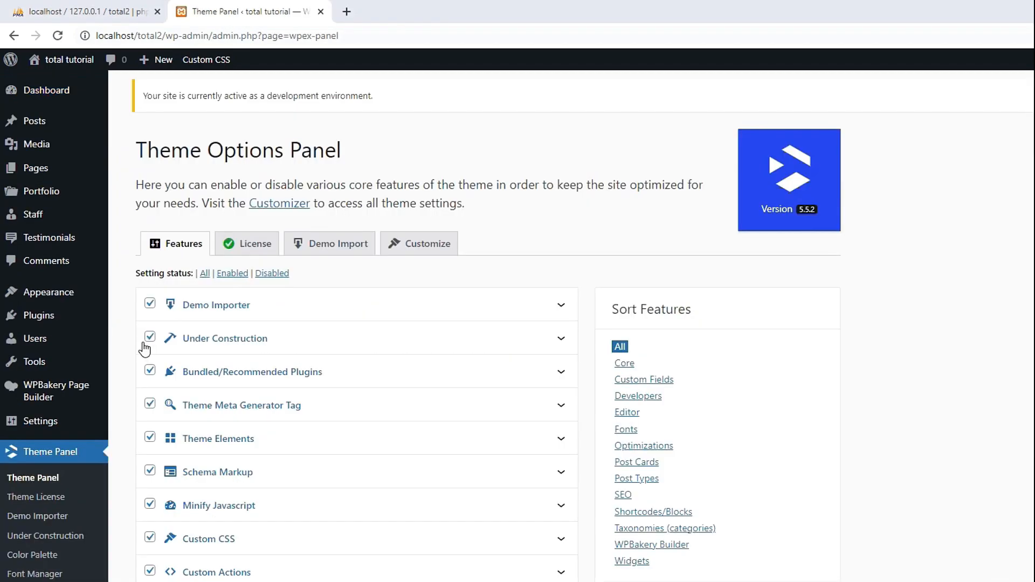
{"action": "left_click", "coordinate": [329, 248]}
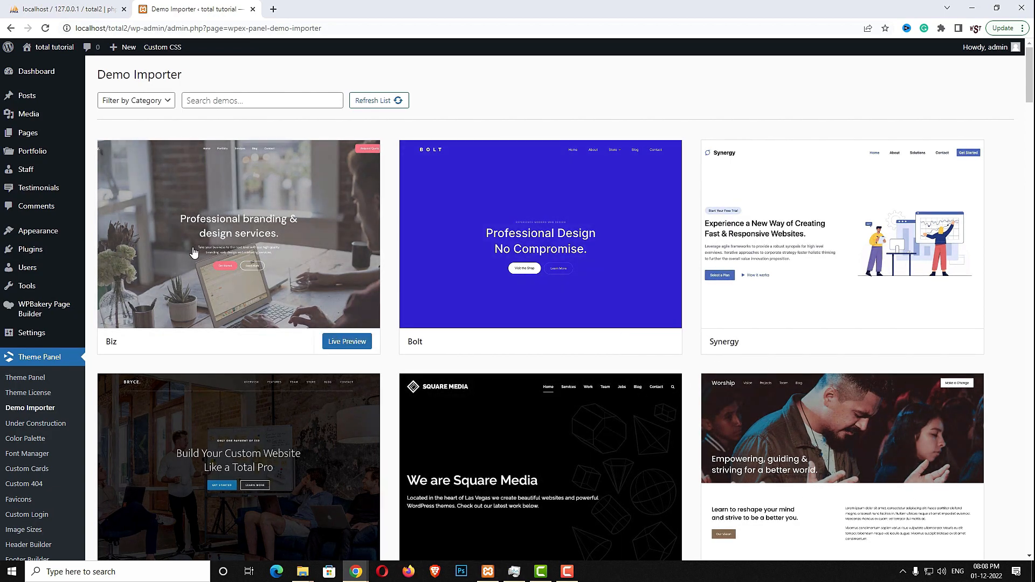
Preview the Biz demo without importing, then scroll through the finished WEBSEOTIPS sample site
{"action": "left_click", "coordinate": [295, 286]}
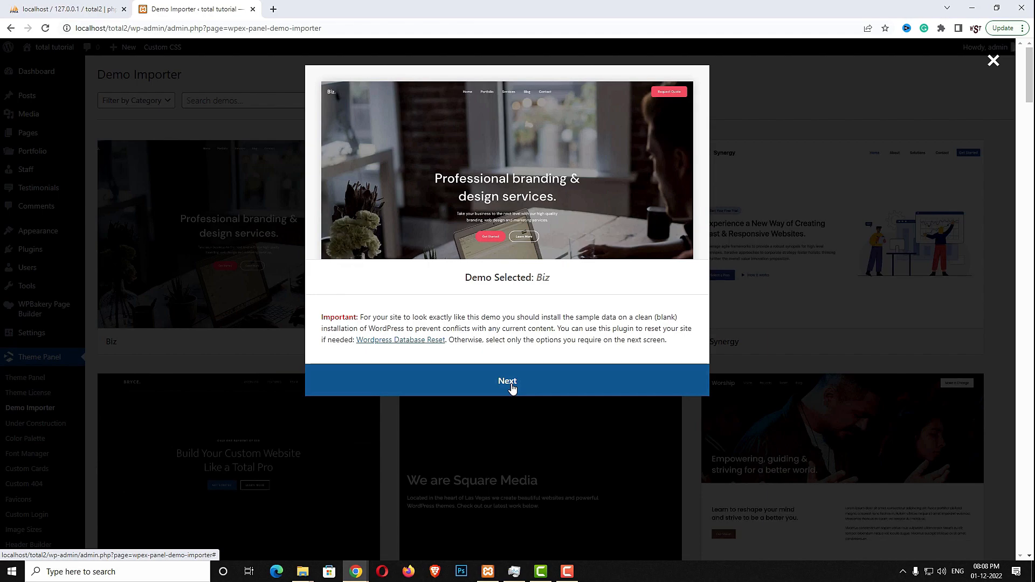
{"action": "left_click", "coordinate": [994, 61]}
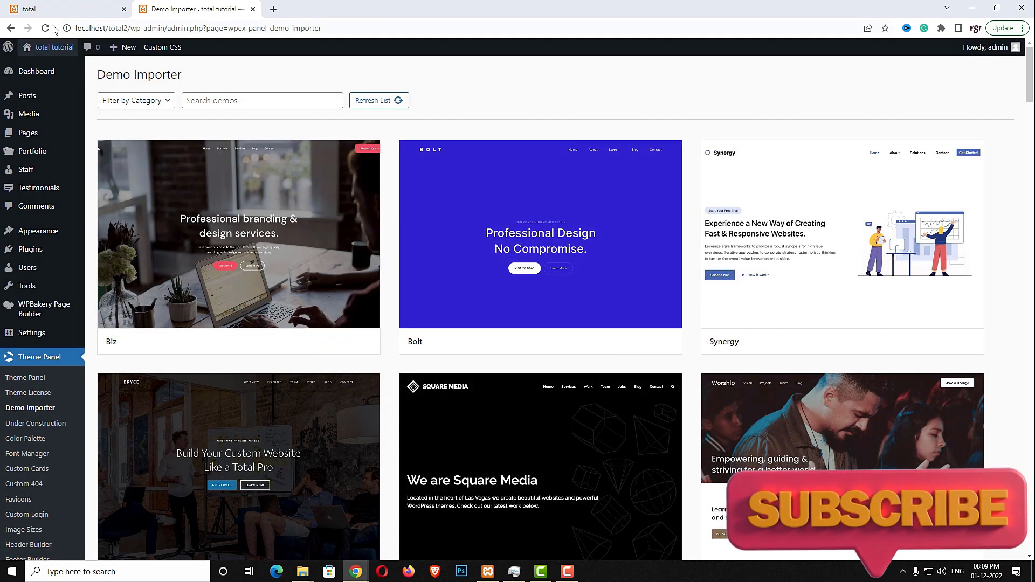
{"action": "left_click", "coordinate": [54, 6]}
{"action": "scroll", "coordinate": [340, 400], "scroll_direction": "down", "scroll_amount": 9}
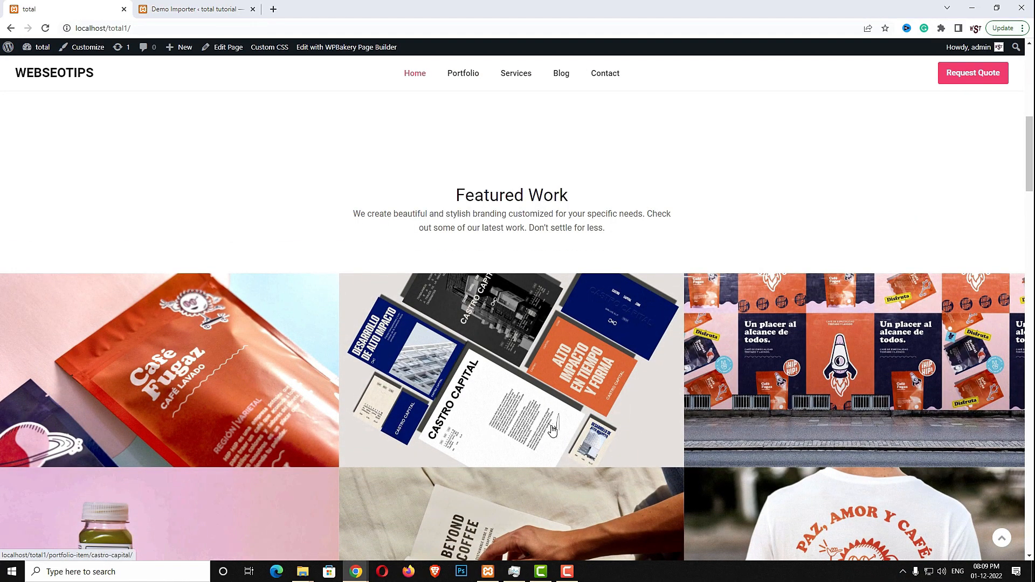
{"action": "scroll", "coordinate": [271, 417], "scroll_direction": "down", "scroll_amount": 3}
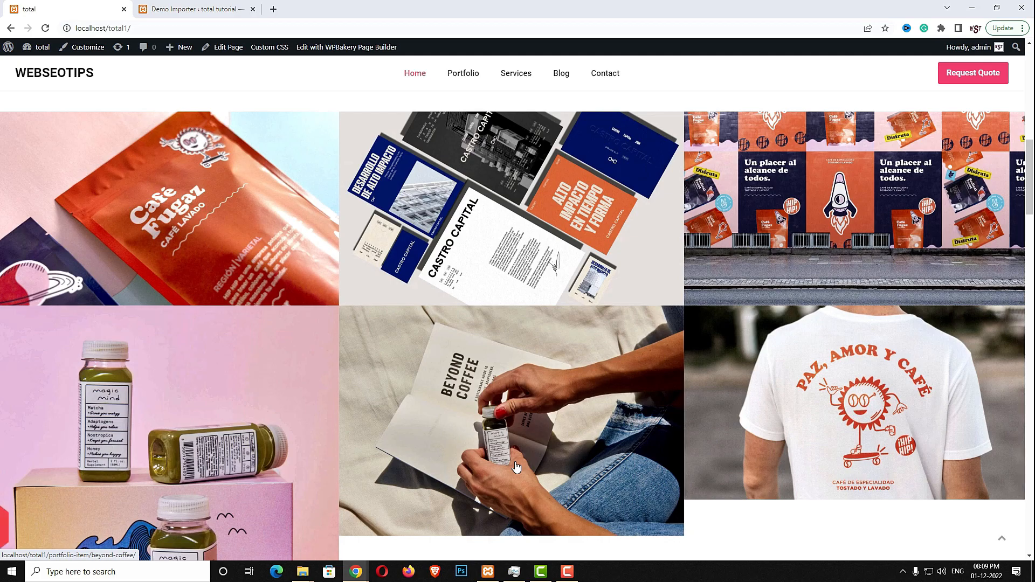
Return to the admin tab and go to the Media Library
{"action": "left_click", "coordinate": [194, 9]}
{"action": "mouse_move", "coordinate": [27, 139]}
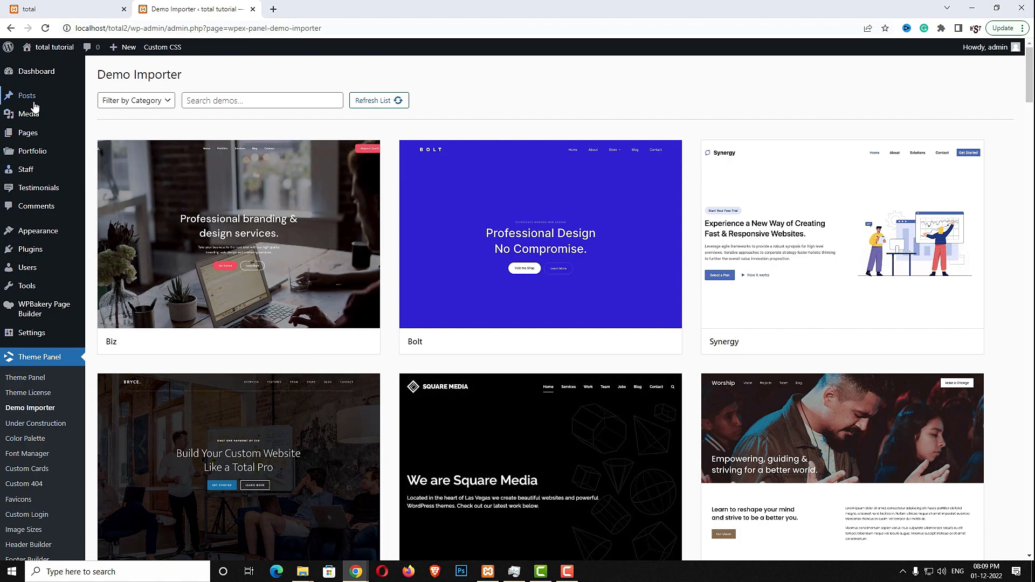
{"action": "left_click", "coordinate": [29, 120]}
Select all 35 images in TOTAL\IMAGES and drag them onto the Media Library page
{"action": "mouse_move", "coordinate": [302, 572]}
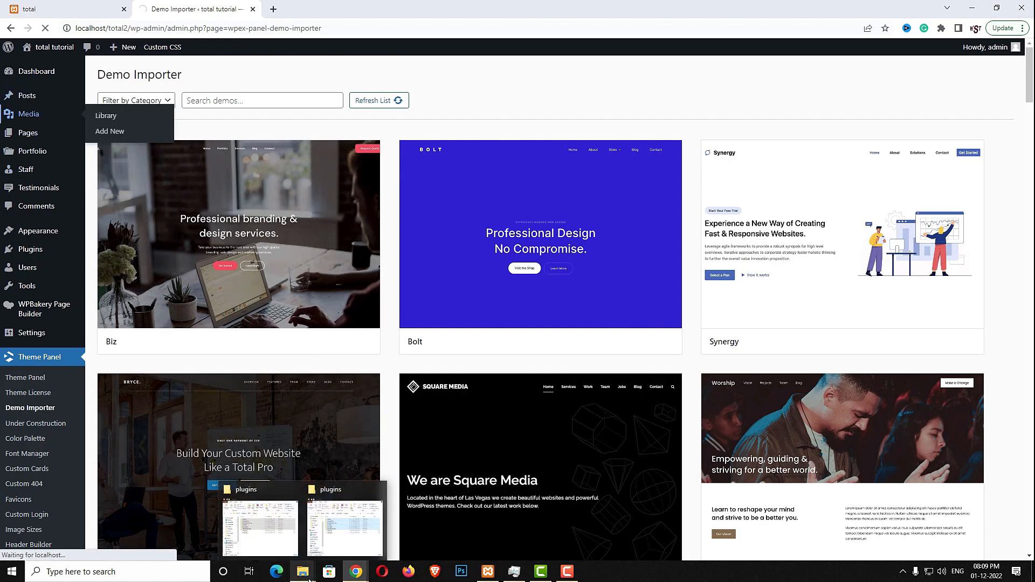
{"action": "left_click", "coordinate": [279, 551]}
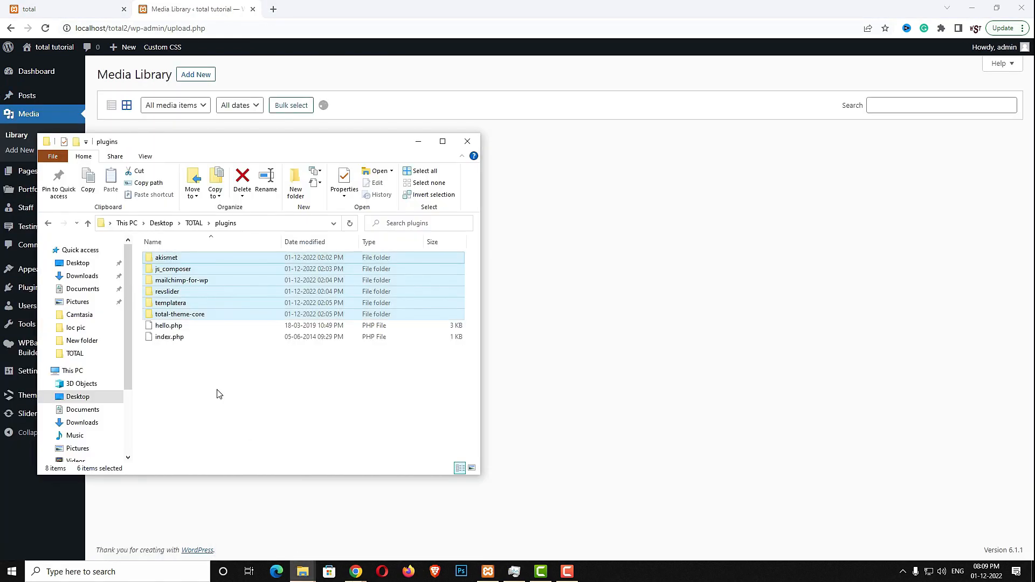
{"action": "key", "text": "BackSpace"}
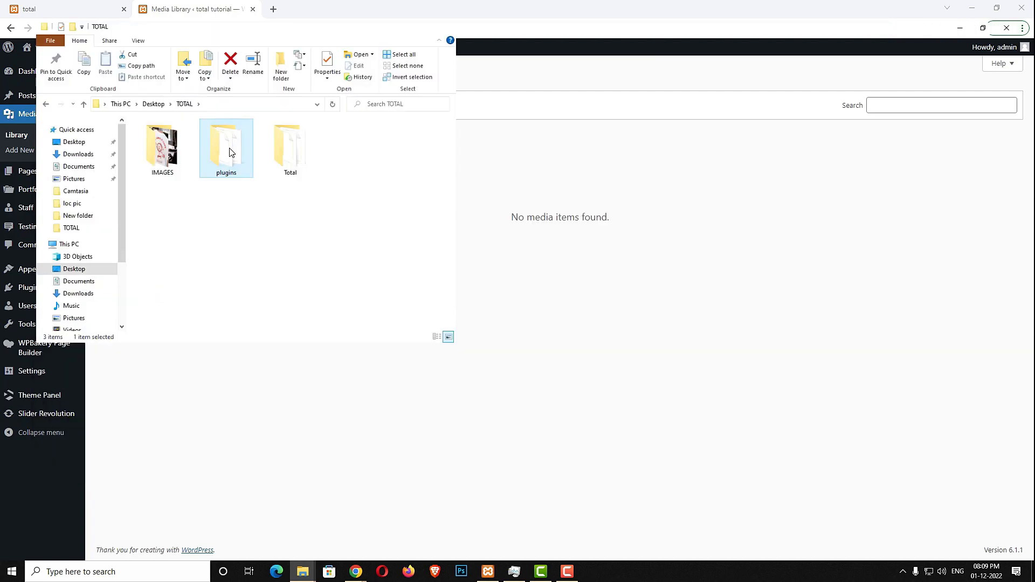
{"action": "left_click_drag", "start_coordinate": [206, 143], "coordinate": [759, 184]}
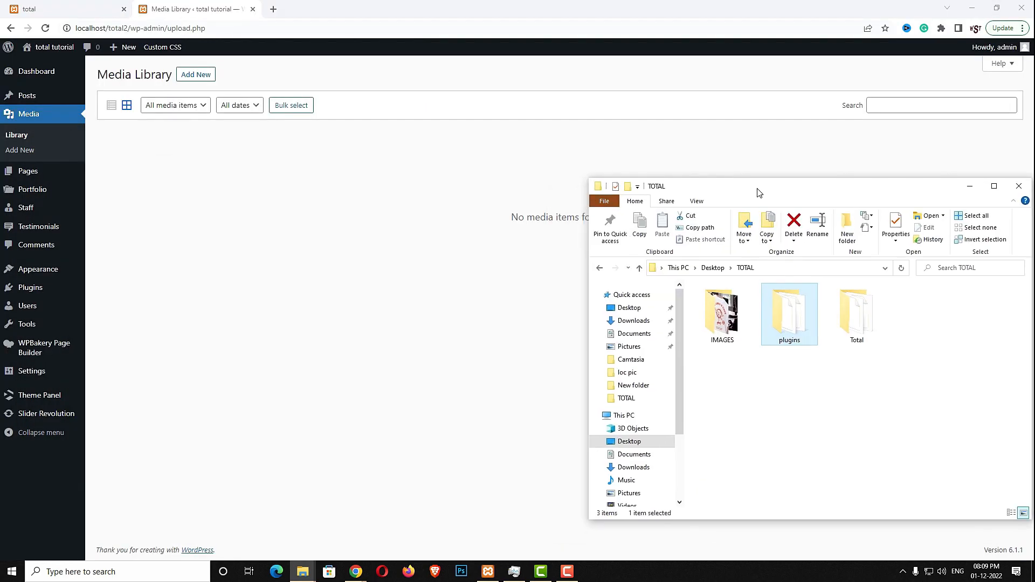
{"action": "double_click", "coordinate": [719, 324]}
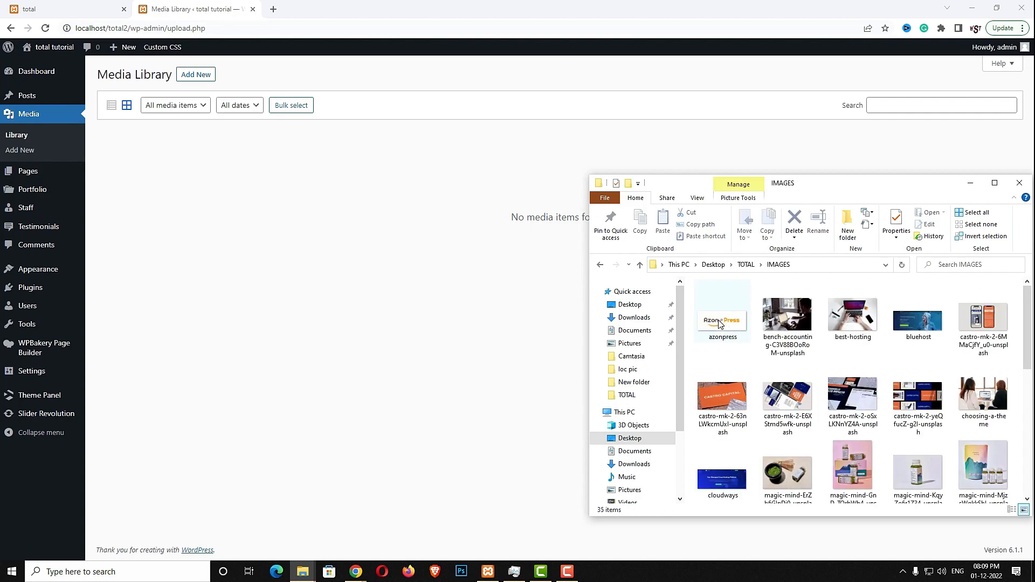
{"action": "key", "text": "ctrl+a"}
{"action": "left_click_drag", "start_coordinate": [719, 324], "coordinate": [488, 335]}
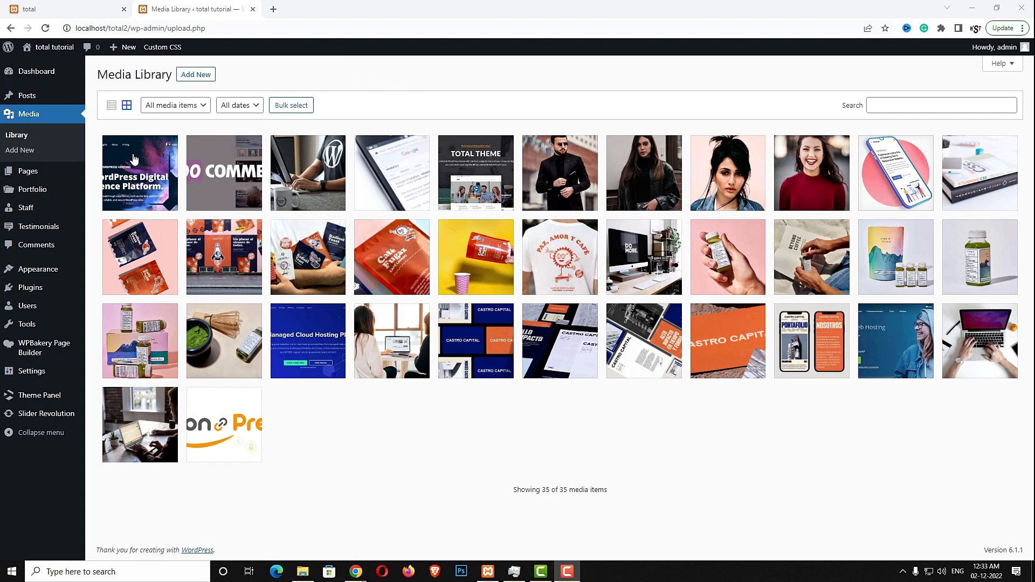
Create the Branding, Marketing and SEO portfolio categories, then start a new portfolio item
{"action": "mouse_move", "coordinate": [41, 198]}
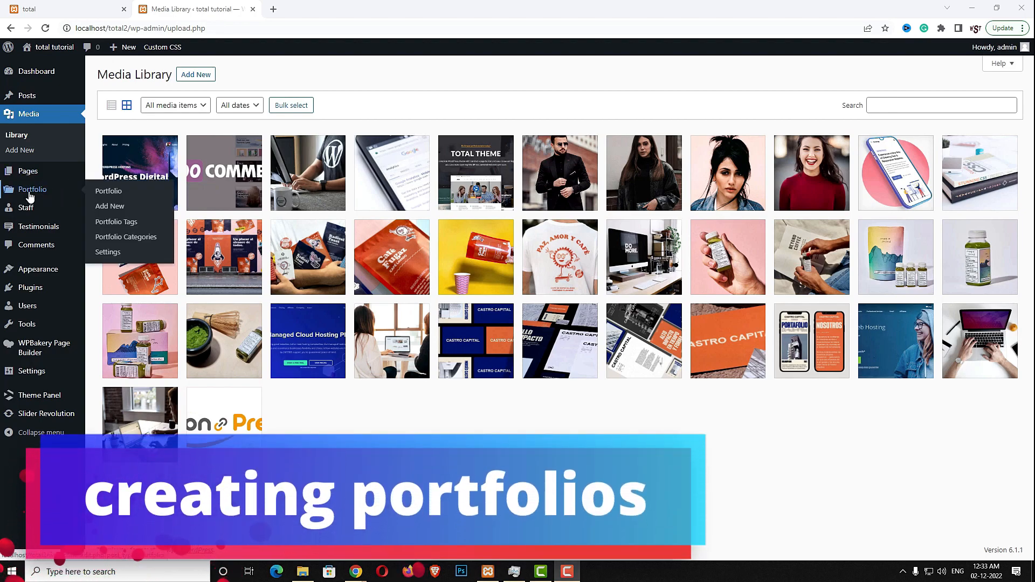
{"action": "left_click", "coordinate": [139, 245]}
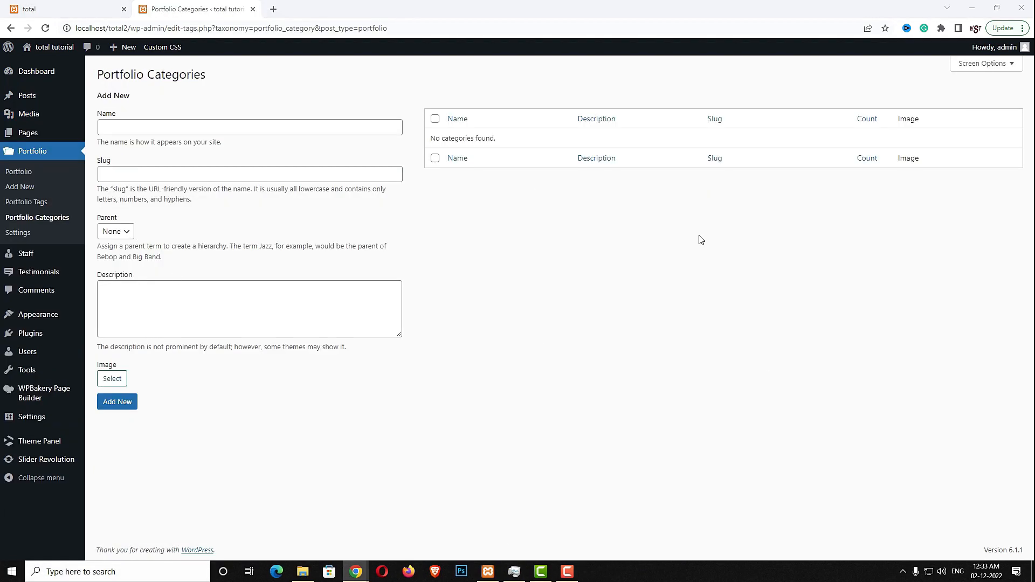
{"action": "left_click", "coordinate": [148, 129]}
{"action": "type", "text": "Branding"}
{"action": "left_click", "coordinate": [116, 403]}
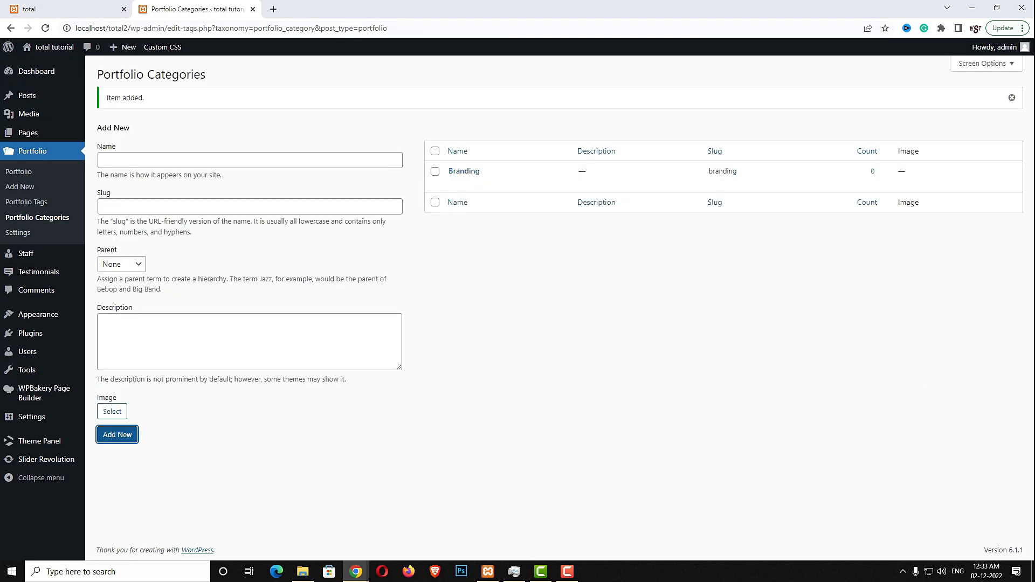
{"action": "left_click", "coordinate": [242, 158]}
{"action": "type", "text": "Marketing"}
{"action": "left_click", "coordinate": [126, 435]}
{"action": "type", "text": "SEO"}
{"action": "left_click", "coordinate": [129, 434]}
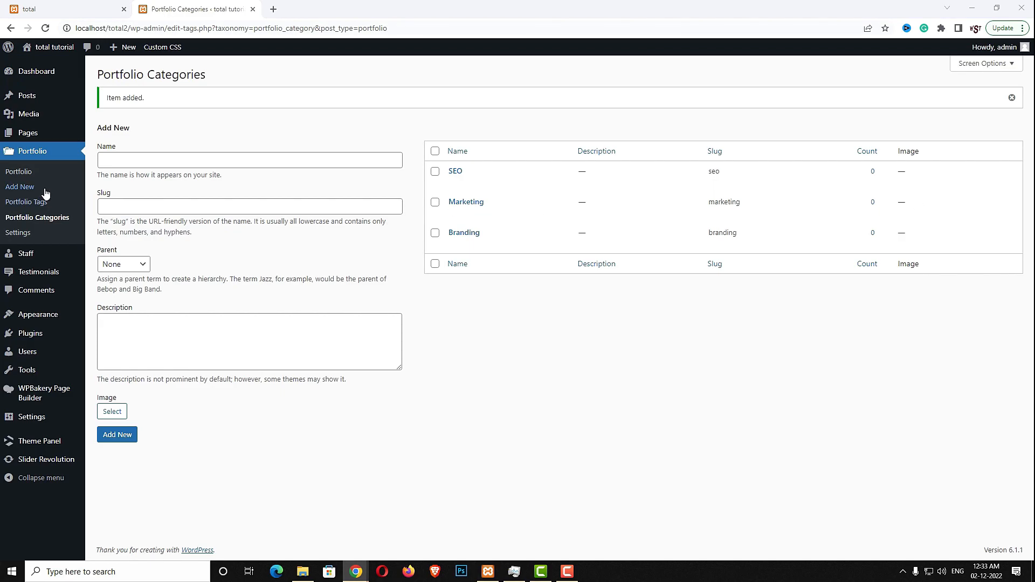
{"action": "left_click", "coordinate": [19, 175]}
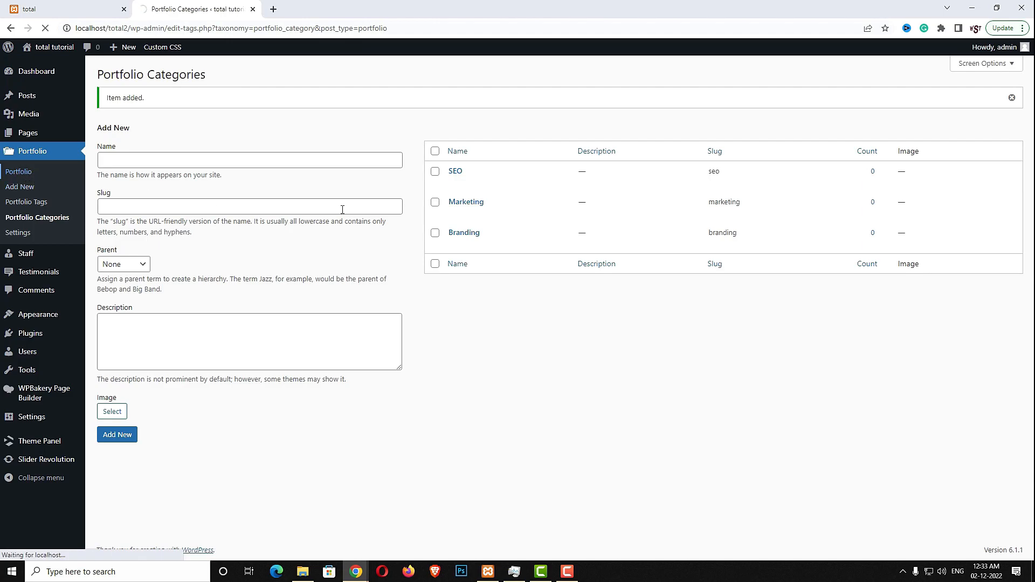
{"action": "left_click", "coordinate": [166, 76]}
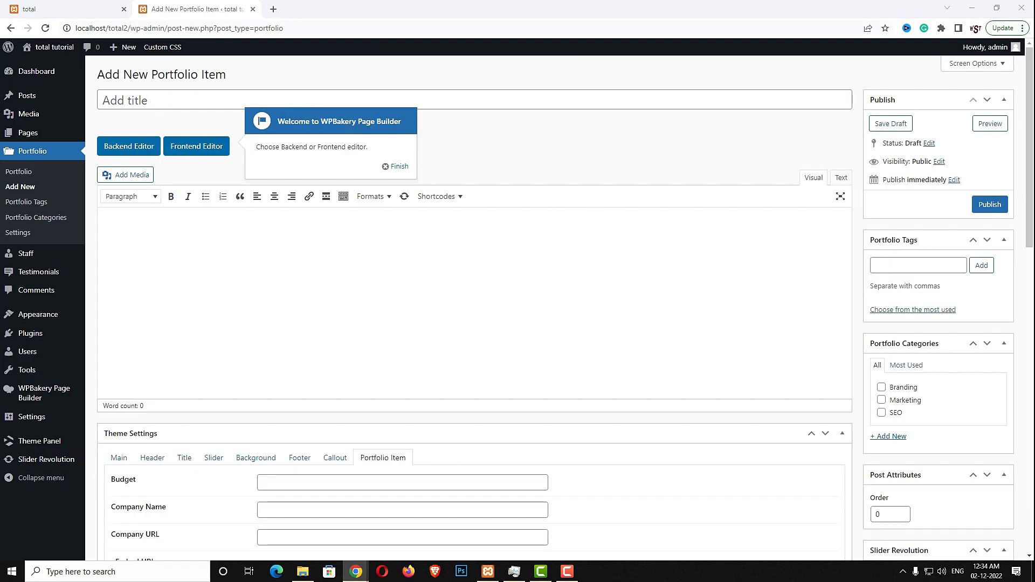
Title the item 'Cafe Fugaz', paste its description, budget $1500, company FACEBOOK, and company URL
{"action": "left_click", "coordinate": [210, 101]}
{"action": "type", "text": "Cafe Fugaz"}
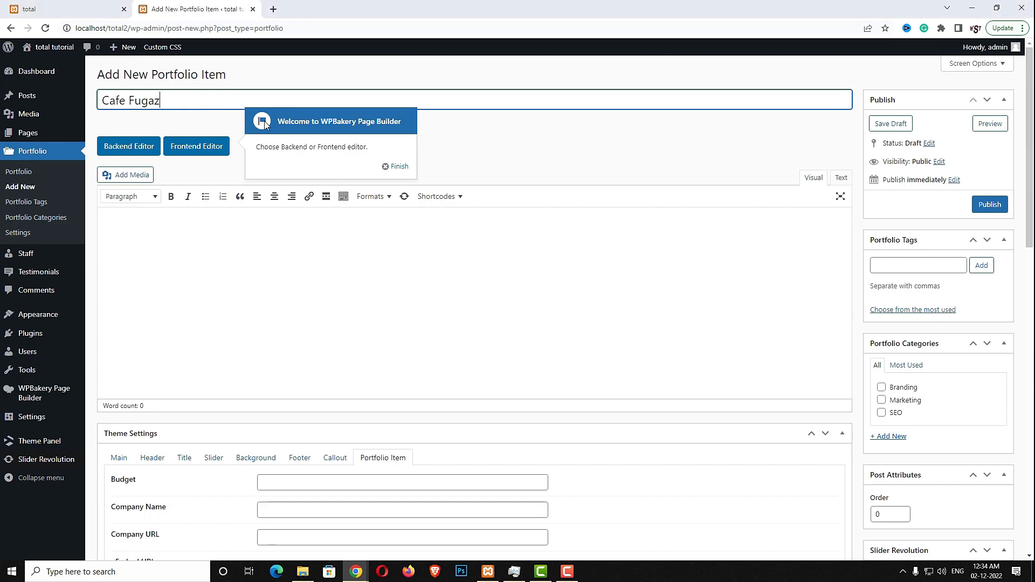
{"action": "left_click", "coordinate": [464, 328]}
{"action": "type", "text": "Quisque a imperdiet ligula. Orci varius natoque penatibus et magnis dis parturient montes, nascetur ridiculus mus. Mauris sit amet nibh pretium, blandit est bibendum, bibendum lacus. Integer placerat convallis erat eget posuere. Aenean porta sem quis velit convallis, at feugiat mauris tincidunt. Integer ornare vel est nec congue. Phasellus ultricies rhoncus eros at blandit. Nam varius urna sit amet diam vulputate, a imperdiet elit pellentesque."}
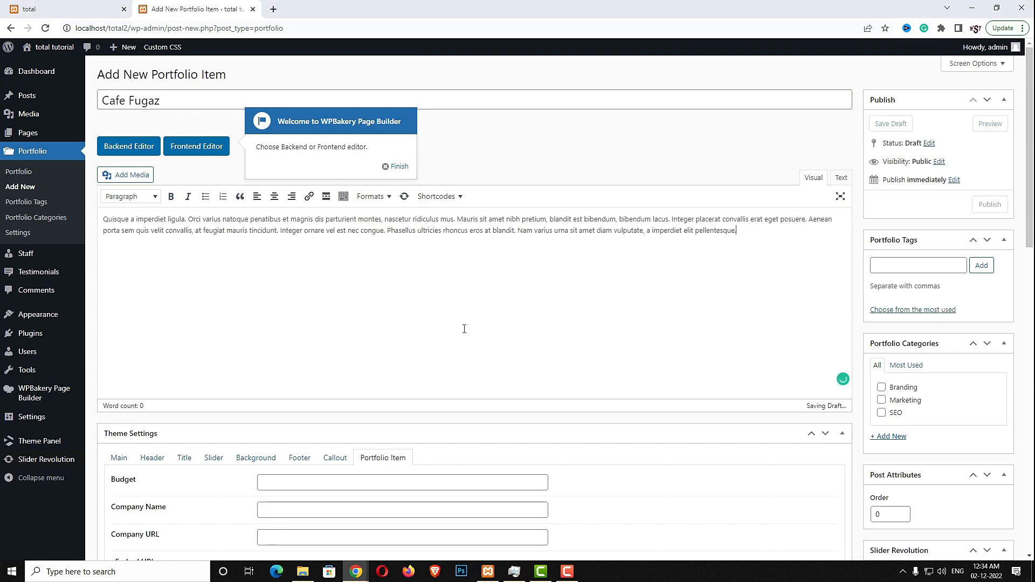
{"action": "scroll", "coordinate": [405, 380], "scroll_direction": "down", "scroll_amount": 2}
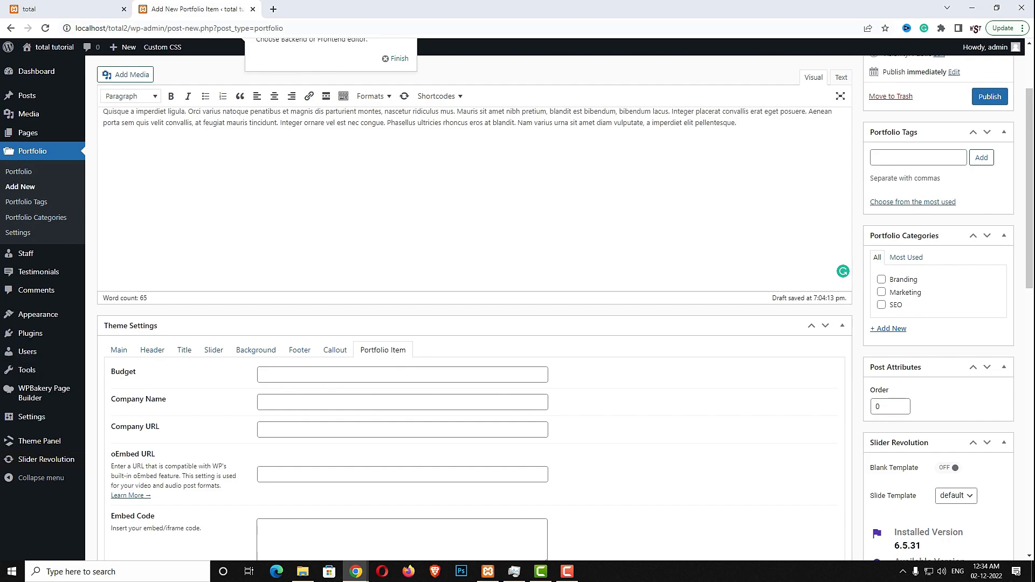
{"action": "left_click", "coordinate": [502, 375]}
{"action": "type", "text": "$1500"}
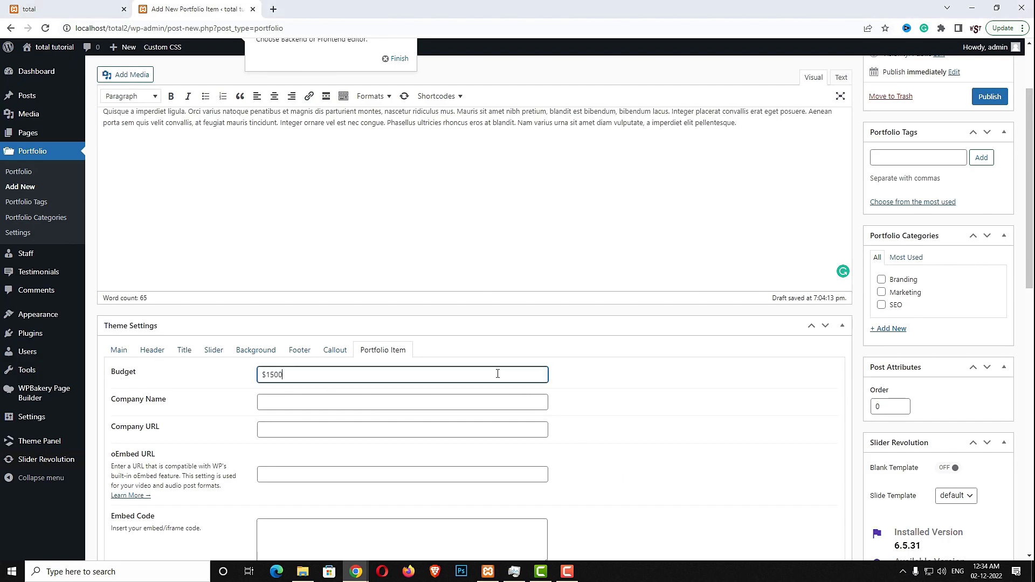
{"action": "left_click", "coordinate": [292, 399]}
{"action": "type", "text": "FACEBOOK"}
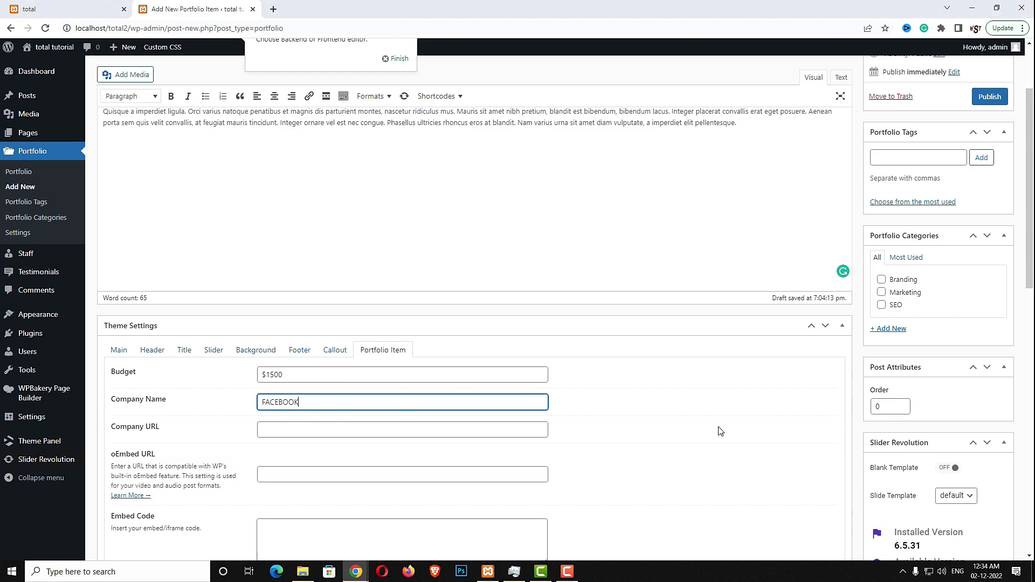
{"action": "left_click", "coordinate": [400, 431]}
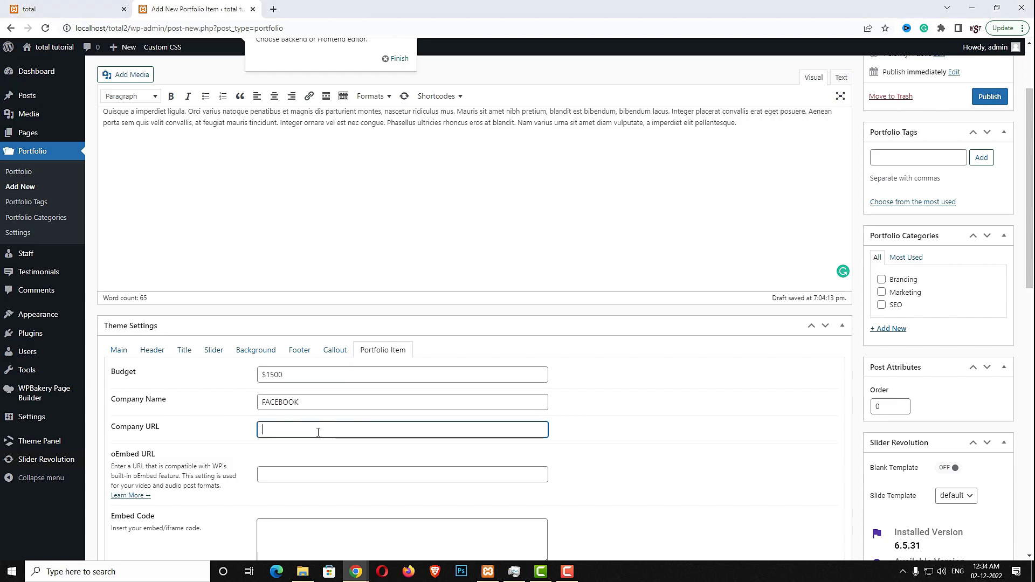
{"action": "type", "text": "https://total.wpexplorer.com/"}
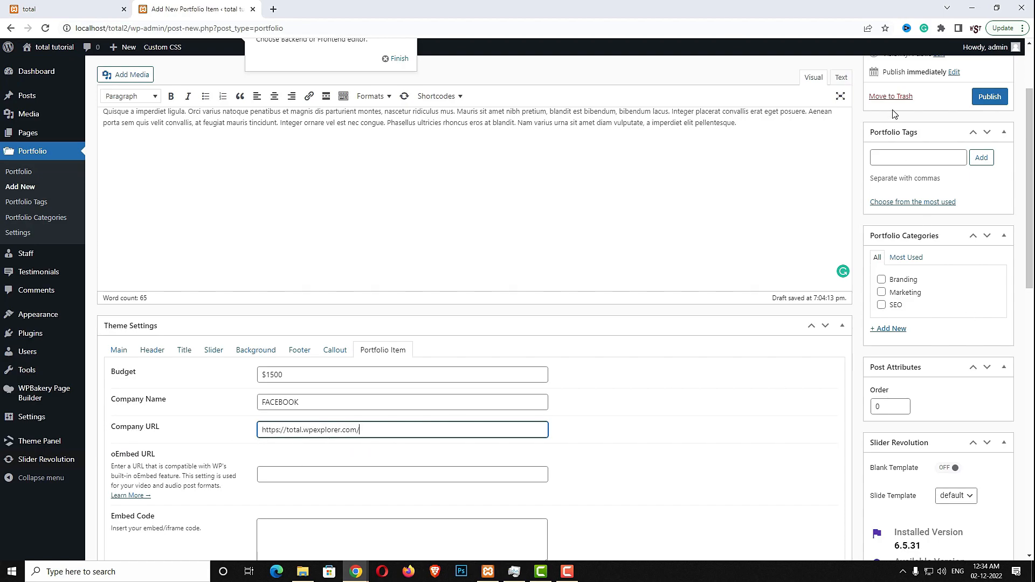
Assign the Branding and SEO portfolio categories to the item
{"action": "left_click", "coordinate": [881, 279]}
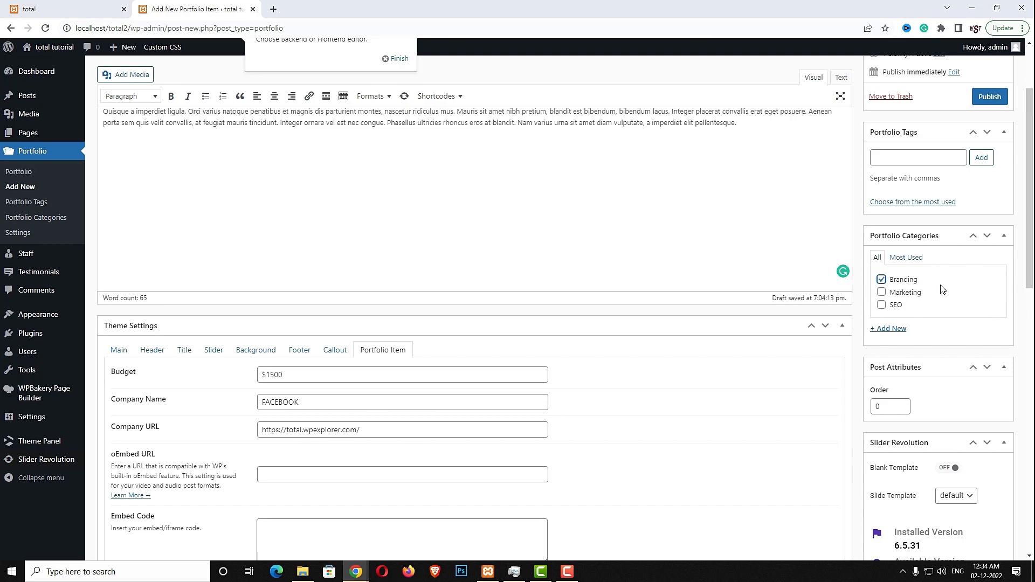
{"action": "left_click", "coordinate": [882, 306]}
{"action": "scroll", "coordinate": [896, 356], "scroll_direction": "down", "scroll_amount": 5}
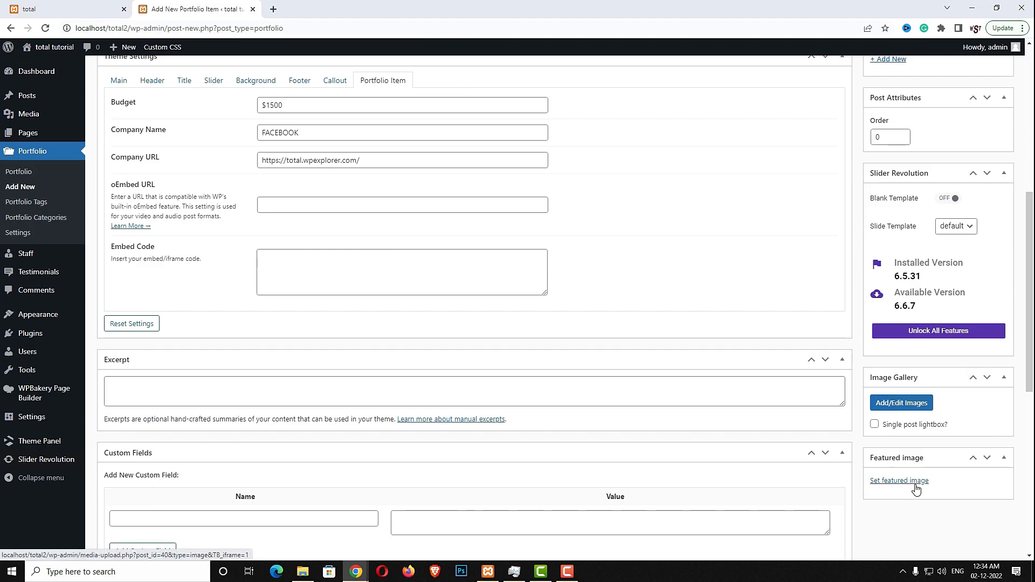
{"action": "left_click", "coordinate": [899, 481]}
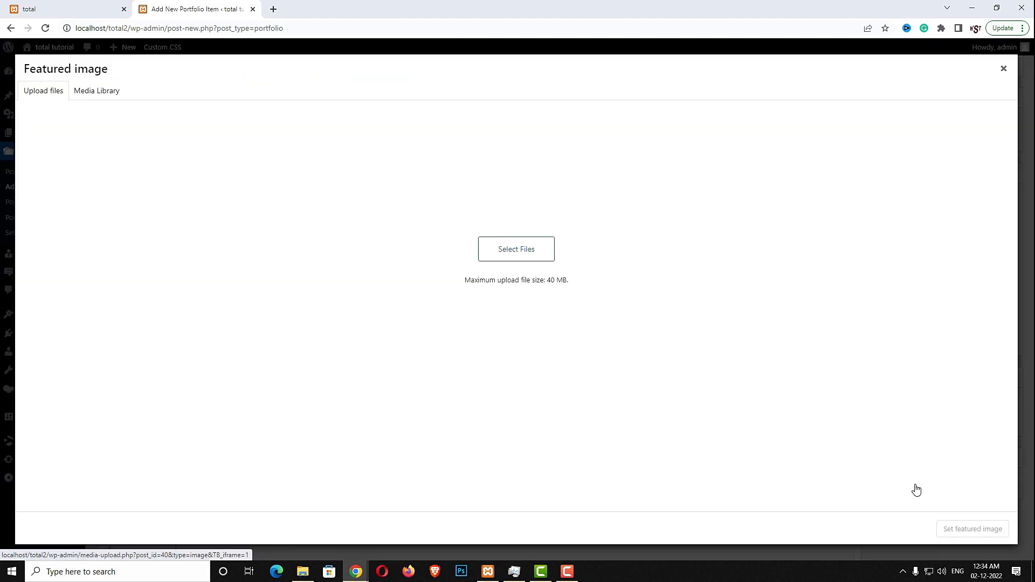
Set the orange Cafe Fugaz coffee-bag image as the featured image
{"action": "left_click", "coordinate": [97, 93]}
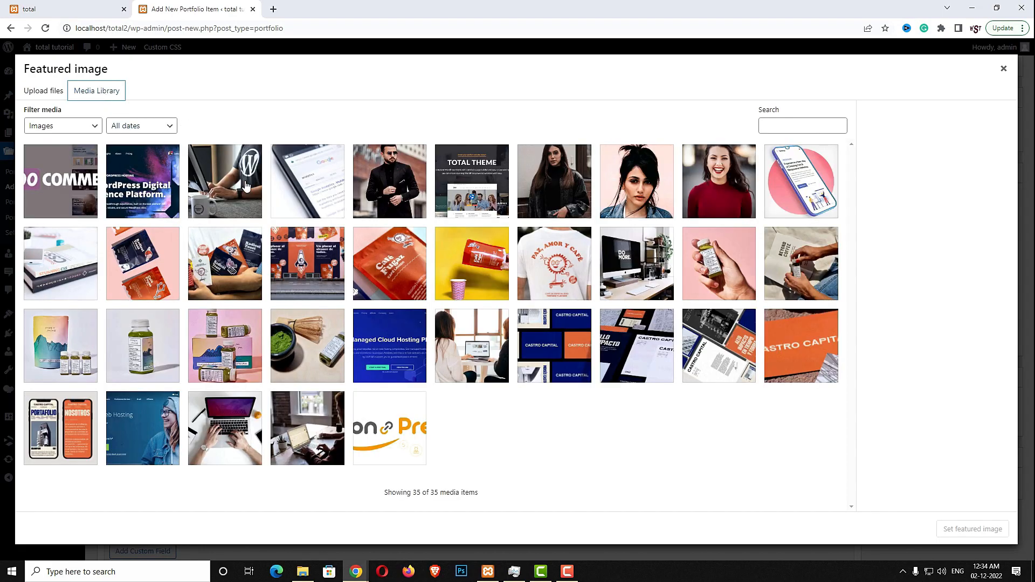
{"action": "left_click", "coordinate": [385, 262]}
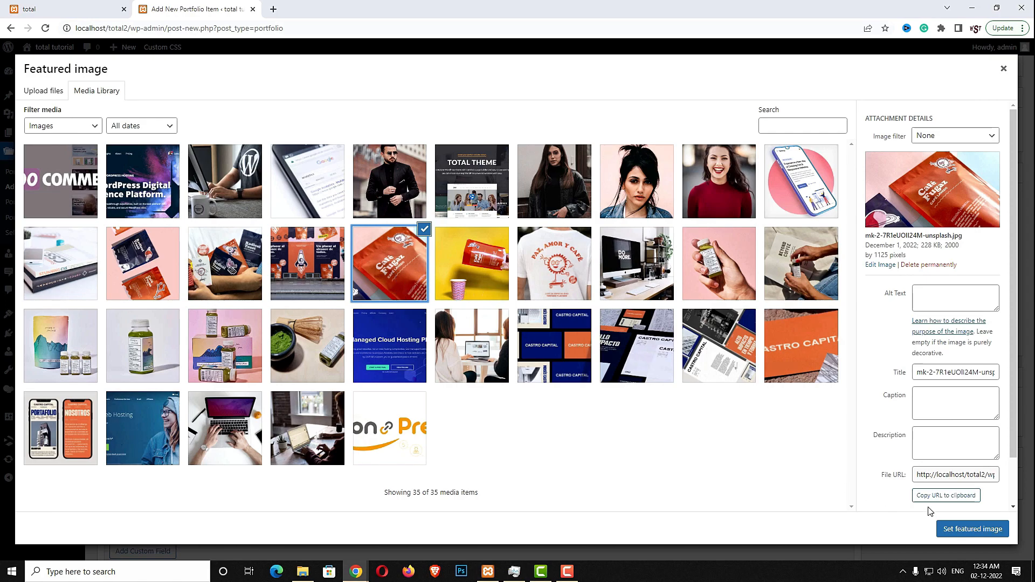
{"action": "left_click", "coordinate": [966, 534]}
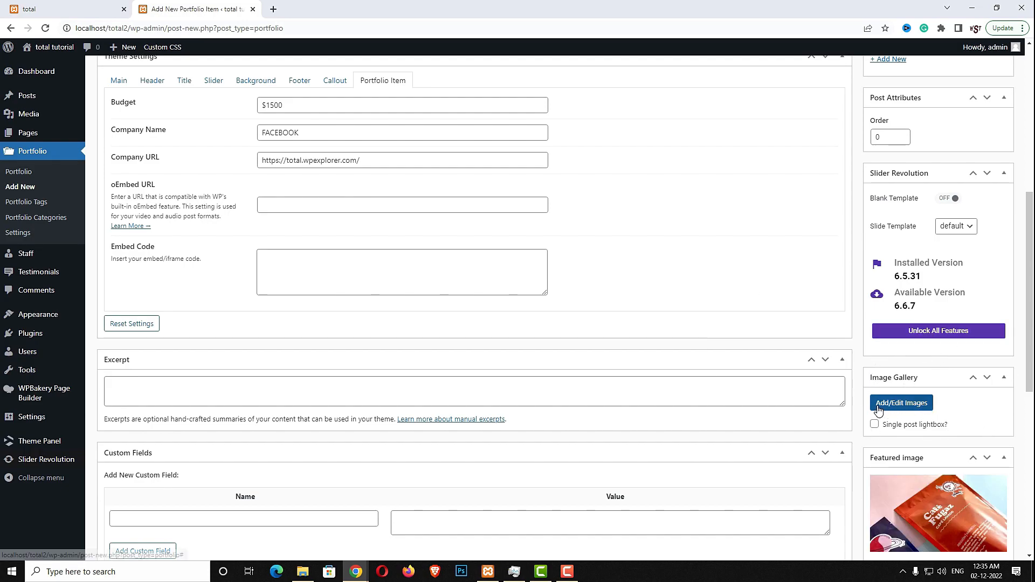
Insert a five-image gallery, from storefront to smartphone, and publish the portfolio item
{"action": "left_click", "coordinate": [917, 410]}
{"action": "left_click", "coordinate": [495, 274]}
{"action": "left_click", "coordinate": [421, 273]}
{"action": "left_click", "coordinate": [329, 272]}
{"action": "left_click", "coordinate": [251, 275]}
{"action": "left_click", "coordinate": [199, 273]}
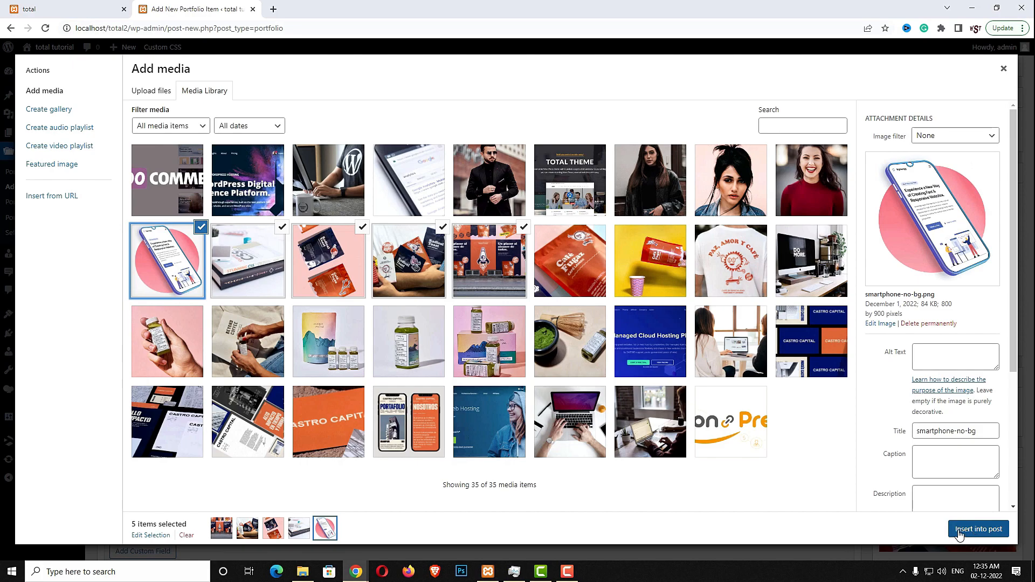
{"action": "left_click", "coordinate": [986, 534]}
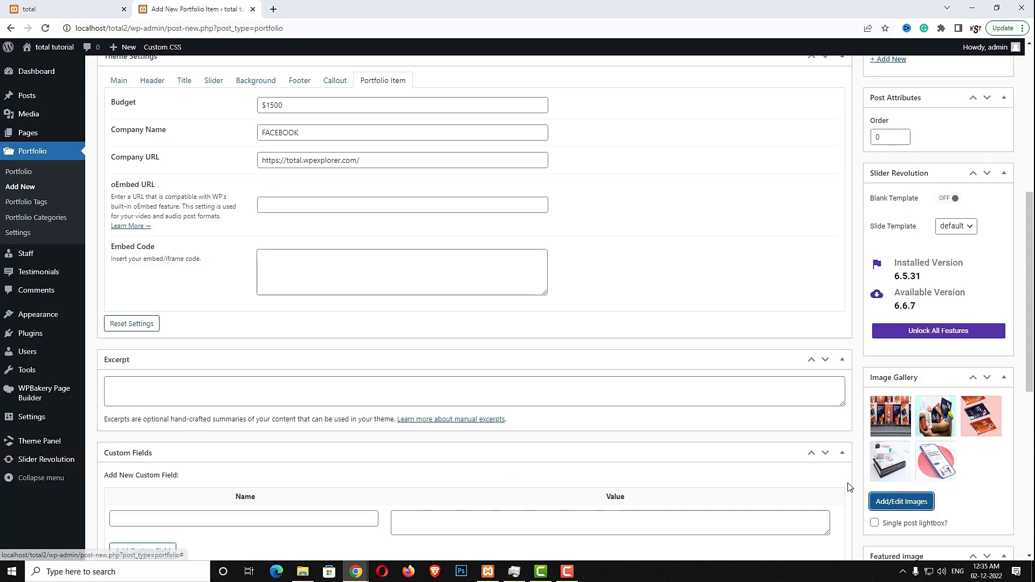
{"action": "scroll", "coordinate": [928, 385], "scroll_direction": "up", "scroll_amount": 7}
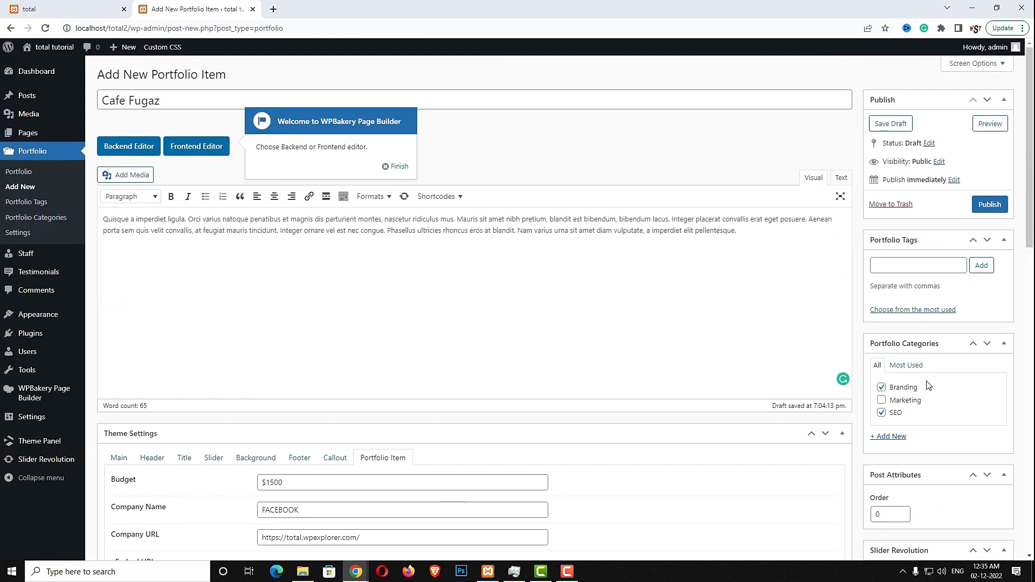
{"action": "left_click", "coordinate": [987, 209]}
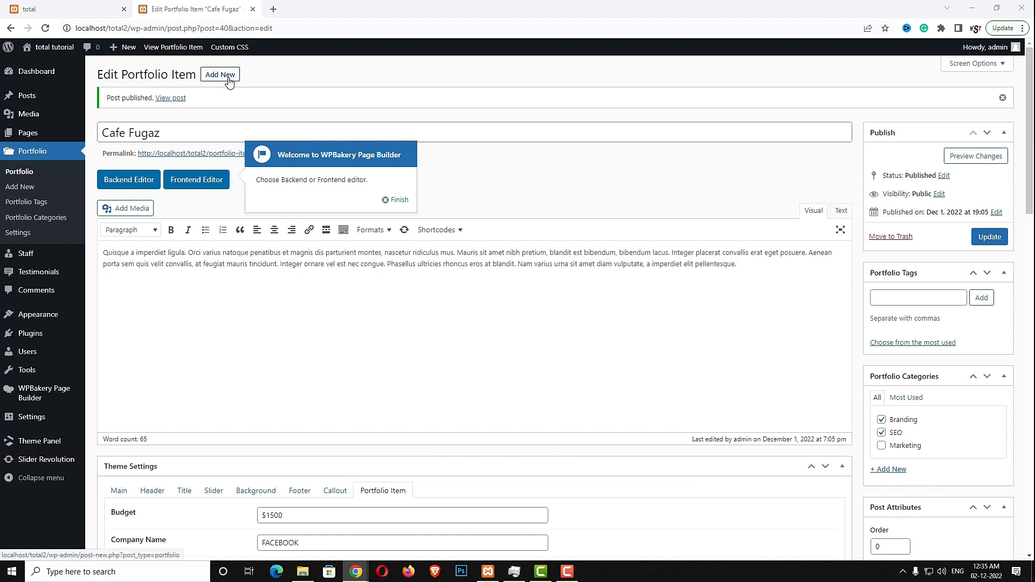
Start a new portfolio item titled 'Castro Capital' with a placeholder description paragraph
{"action": "left_click", "coordinate": [24, 193]}
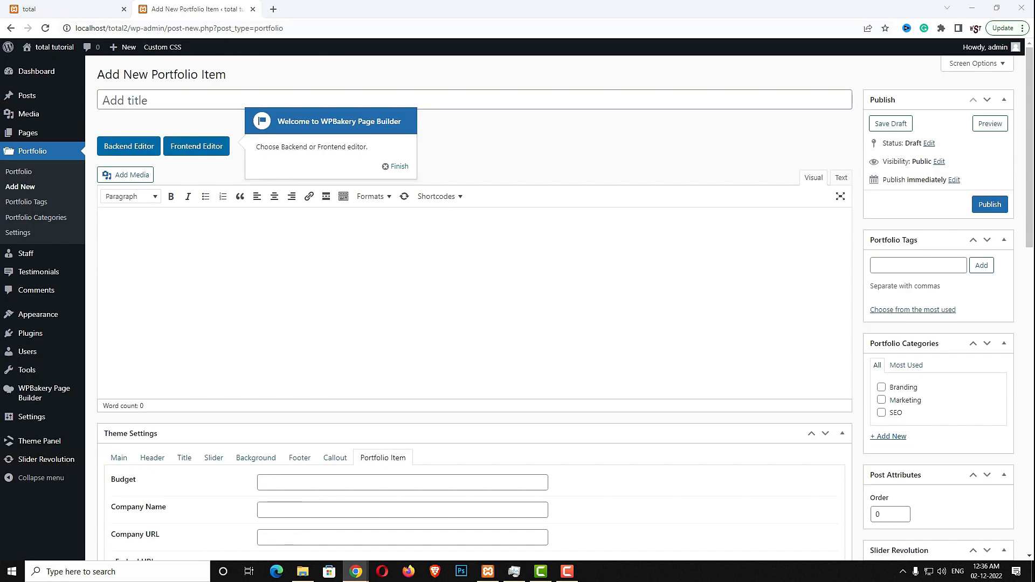
{"action": "left_click", "coordinate": [190, 105]}
{"action": "type", "text": "Castro Capital"}
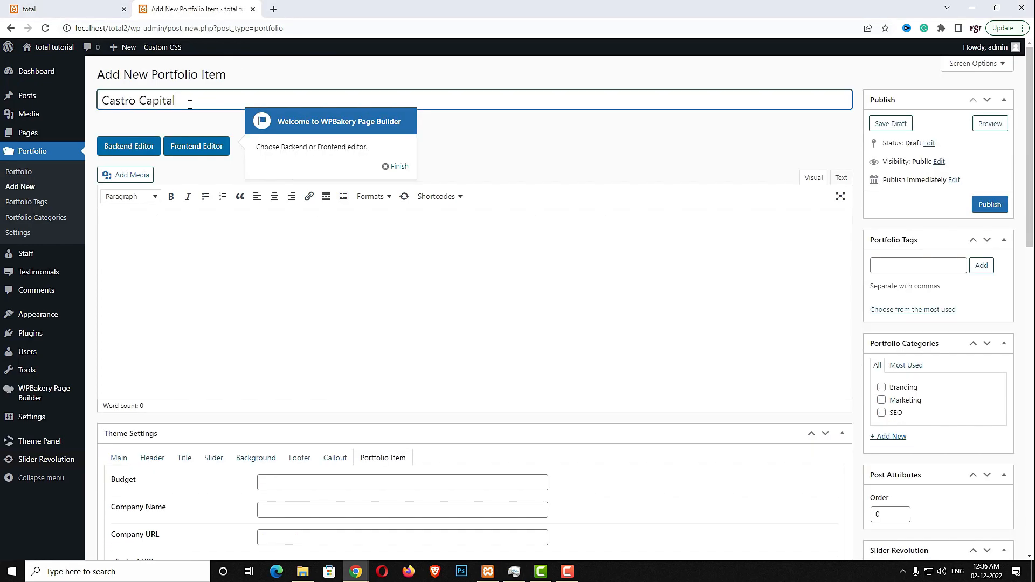
{"action": "left_click", "coordinate": [436, 334]}
{"action": "type", "text": "Quisque a imperdiet ligula. Orci varius natoque penatibus et magnis dis parturient montes, nascetur ridiculus mus. Mauris sit amet nibh pretium, blandit est bibendum, bibendum lacus. Integer placerat convallis erat eget posuere. Aenean porta sem quis velit convallis, at feugiat mauris tincidunt. Integer ornare vel est nec congue. Phasellus ultricies rhoncus eros at blandit. Nam varius urna sit amet diam vulputate, a imperdiet elit pellentesque."}
{"action": "scroll", "coordinate": [455, 333], "scroll_direction": "down", "scroll_amount": 1}
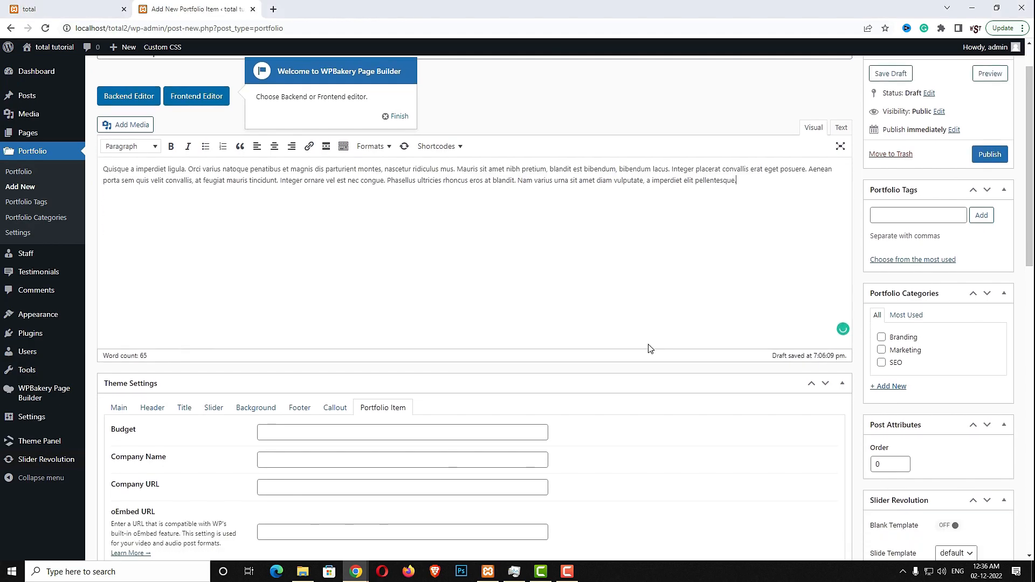
Give the item a $500 budget and company URL, and assign the Marketing category
{"action": "left_click", "coordinate": [271, 427]}
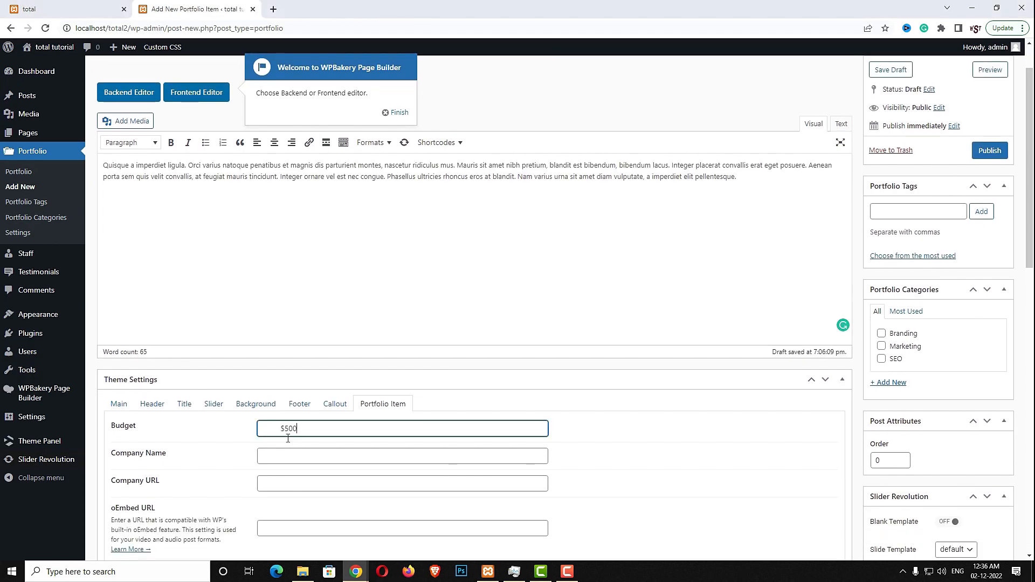
{"action": "key", "text": "alt+Tab"}
{"action": "left_click", "coordinate": [266, 483]}
{"action": "type", "text": "https://total.wpexplorer.com/"}
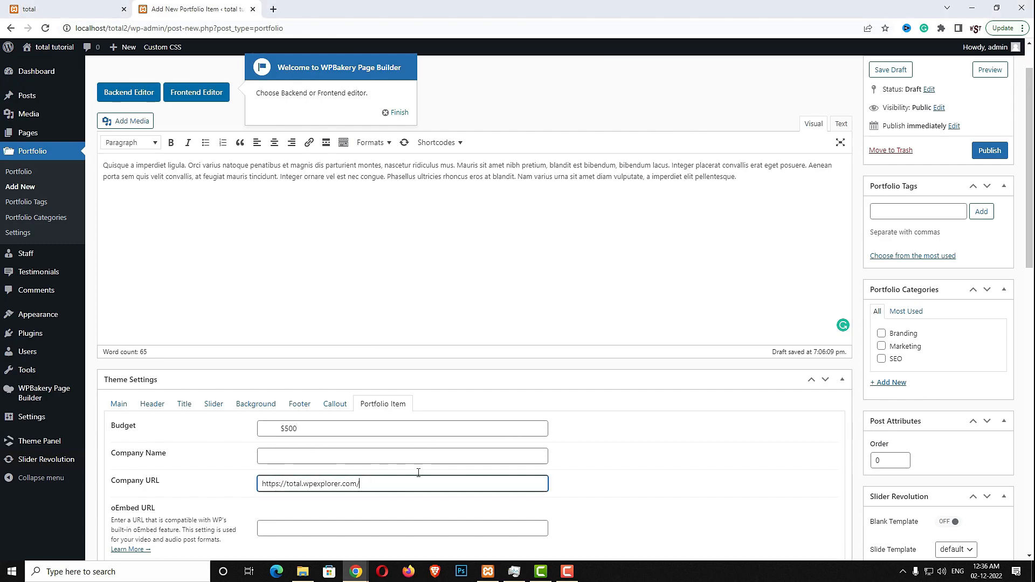
{"action": "left_click", "coordinate": [882, 346]}
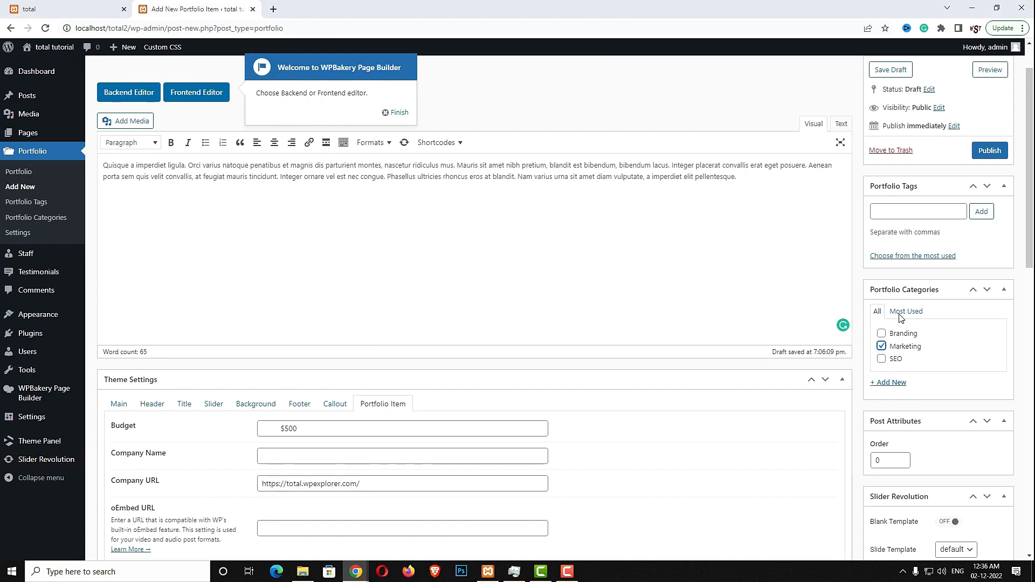
{"action": "scroll", "coordinate": [915, 383], "scroll_direction": "down", "scroll_amount": 5}
Add four product images, including the matcha whisk, to the item's gallery
{"action": "left_click", "coordinate": [906, 402]}
{"action": "key", "text": "Escape"}
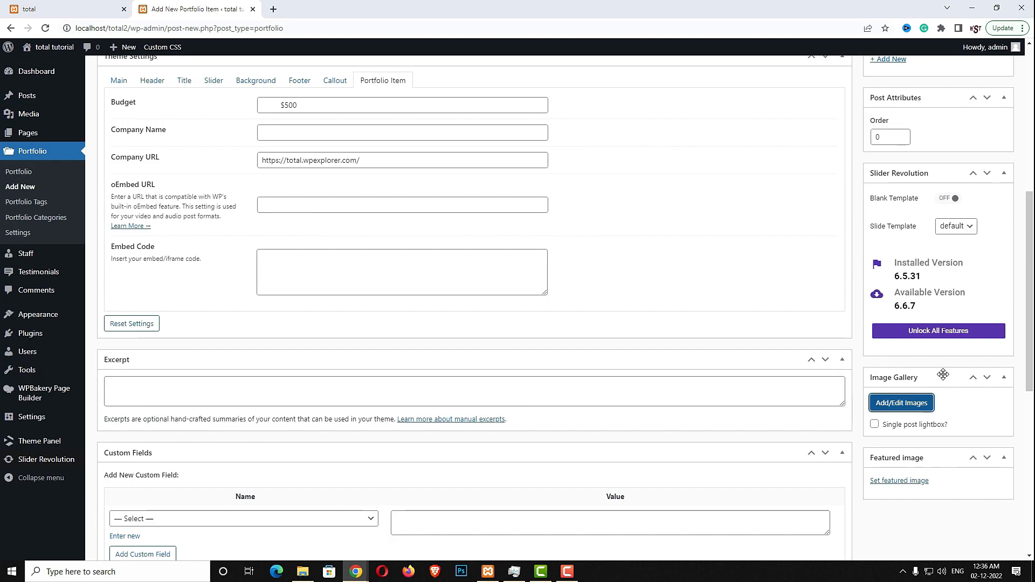
{"action": "left_click", "coordinate": [906, 403]}
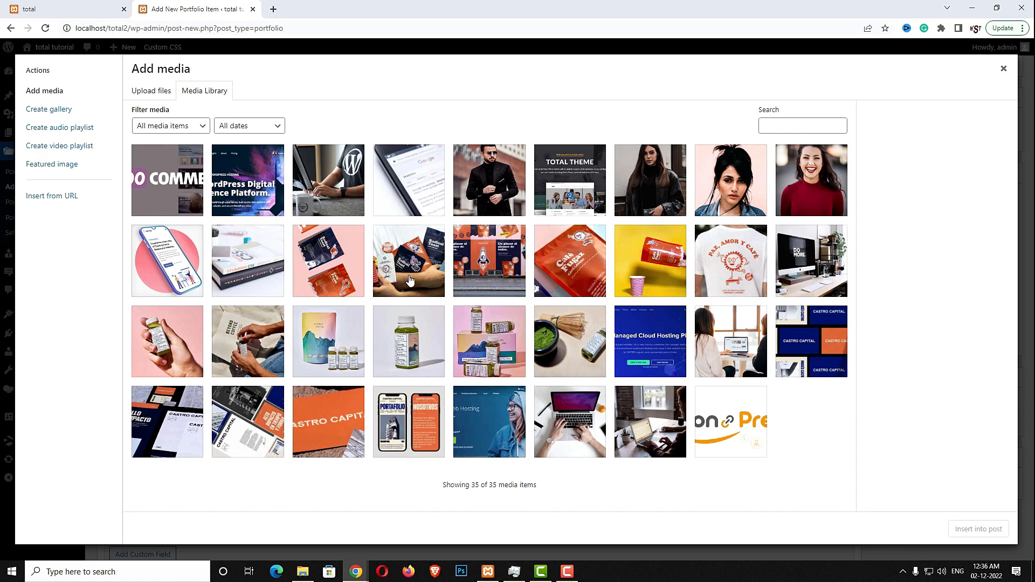
{"action": "left_click", "coordinate": [341, 348]}
{"action": "left_click", "coordinate": [402, 348]}
{"action": "left_click", "coordinate": [483, 348]}
{"action": "left_click", "coordinate": [562, 355]}
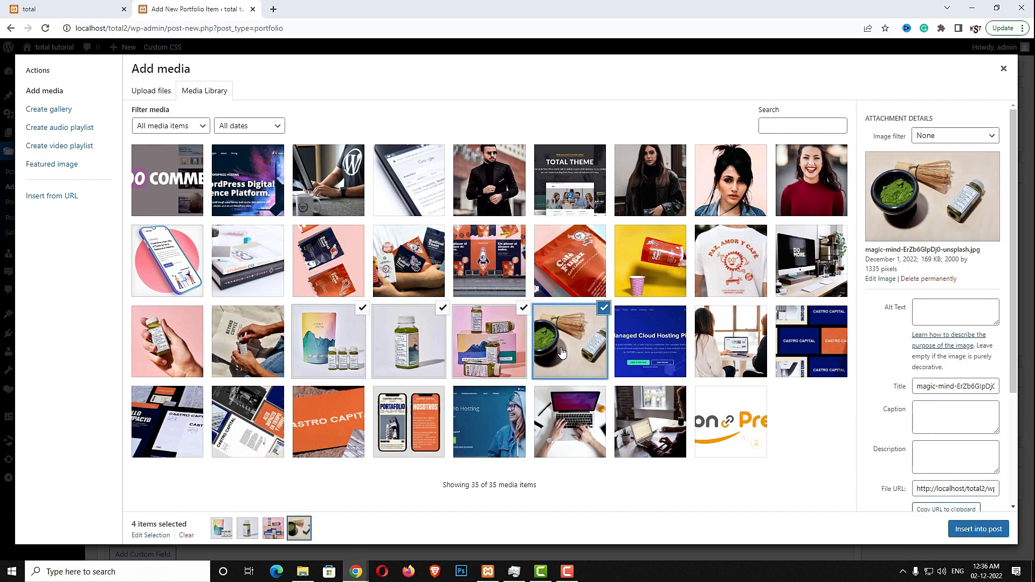
{"action": "left_click", "coordinate": [963, 529]}
{"action": "scroll", "coordinate": [966, 470], "scroll_direction": "down", "scroll_amount": 3}
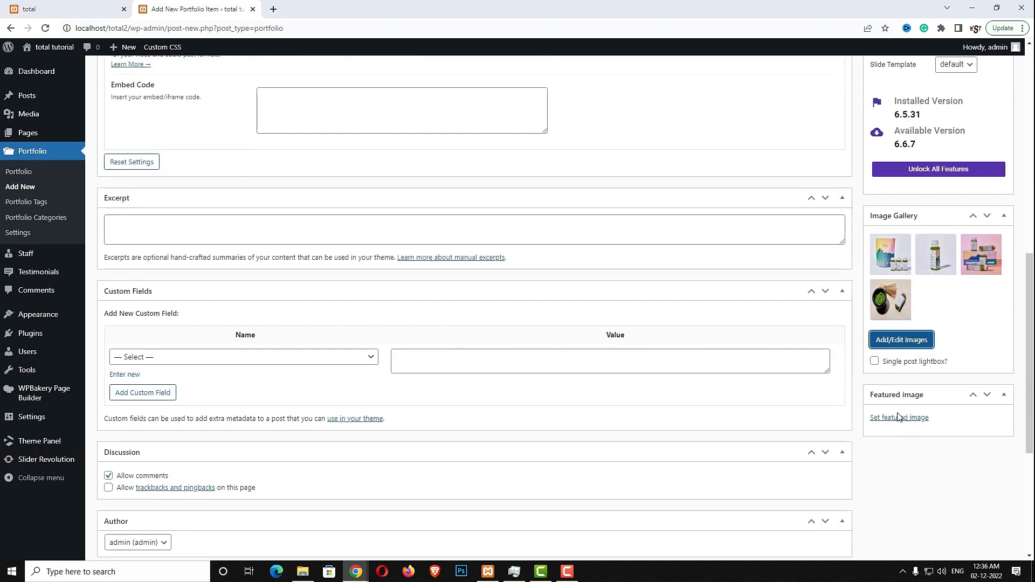
Set the juice-bottles photo as the portfolio item's featured image
{"action": "left_click", "coordinate": [899, 418]}
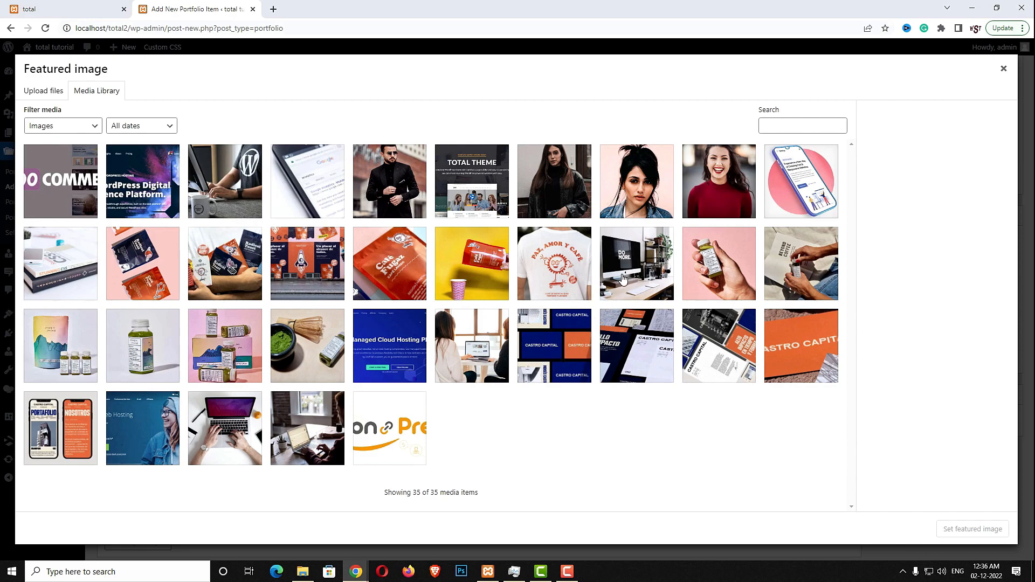
{"action": "left_click", "coordinate": [234, 338]}
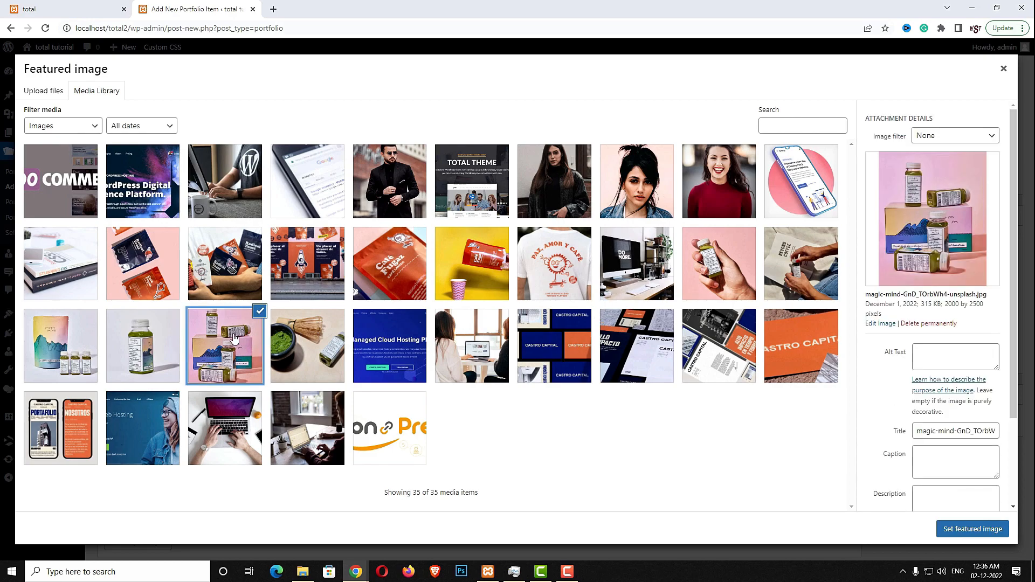
{"action": "left_click", "coordinate": [960, 530]}
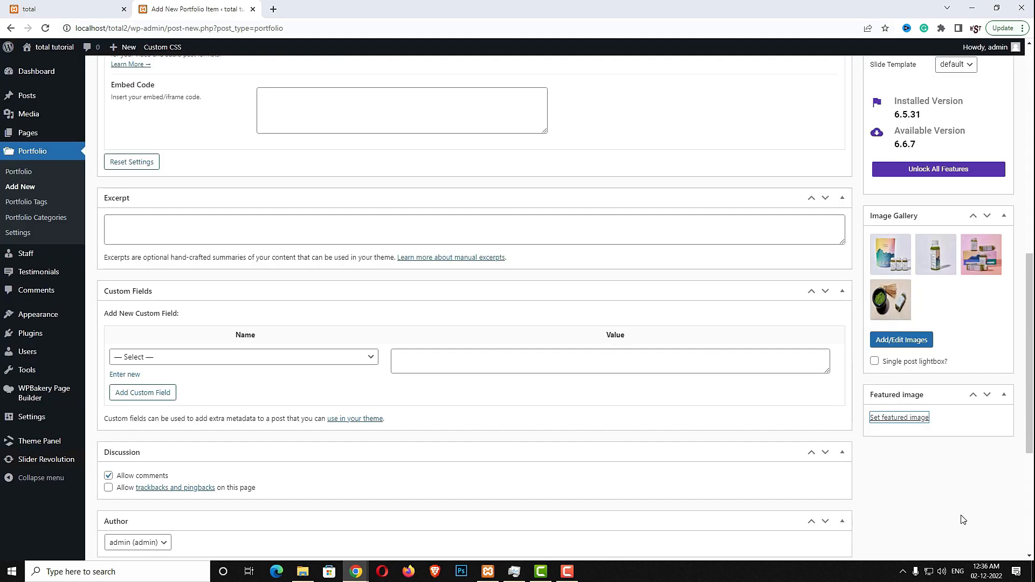
{"action": "scroll", "coordinate": [962, 527], "scroll_direction": "up", "scroll_amount": 7}
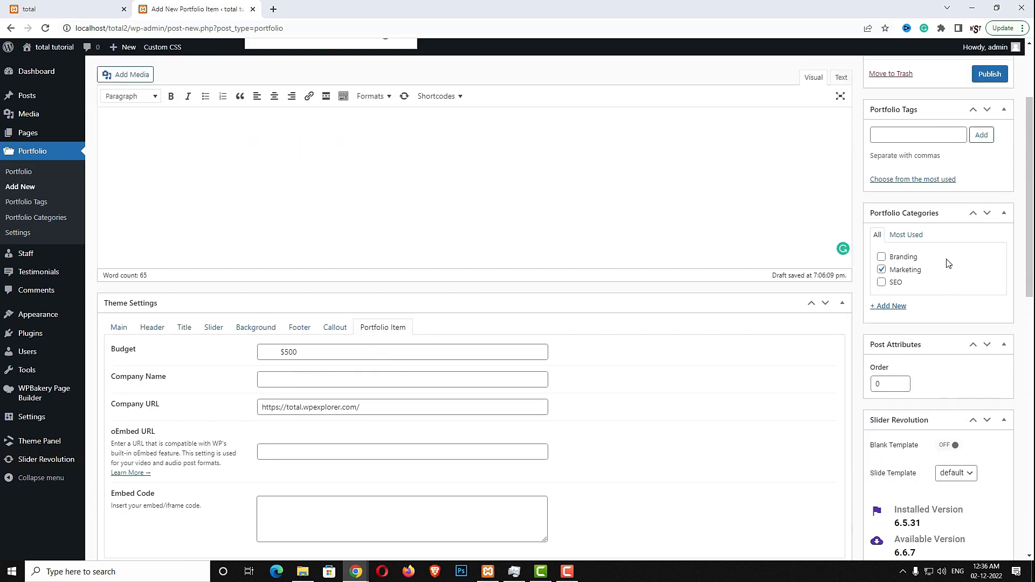
{"action": "scroll", "coordinate": [949, 263], "scroll_direction": "up", "scroll_amount": 3}
Publish Castro Capital, then start a blank new staff member entry
{"action": "left_click", "coordinate": [979, 208]}
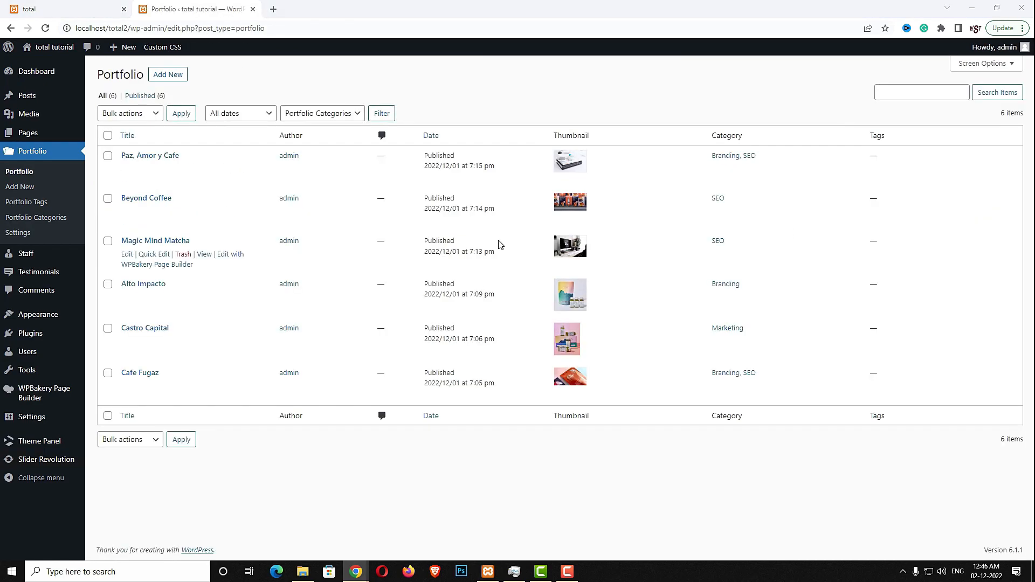
{"action": "mouse_move", "coordinate": [32, 254]}
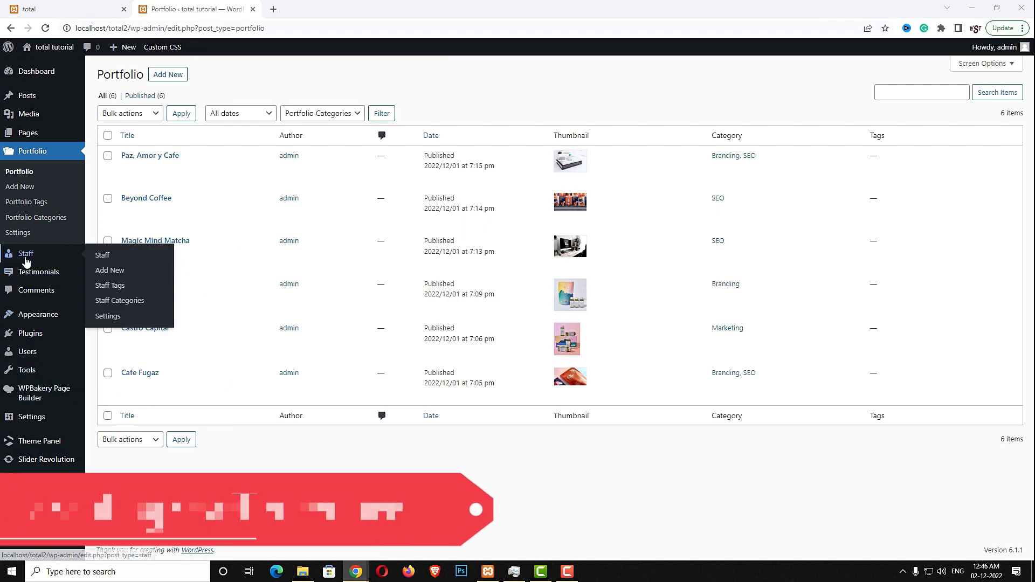
{"action": "left_click", "coordinate": [110, 273]}
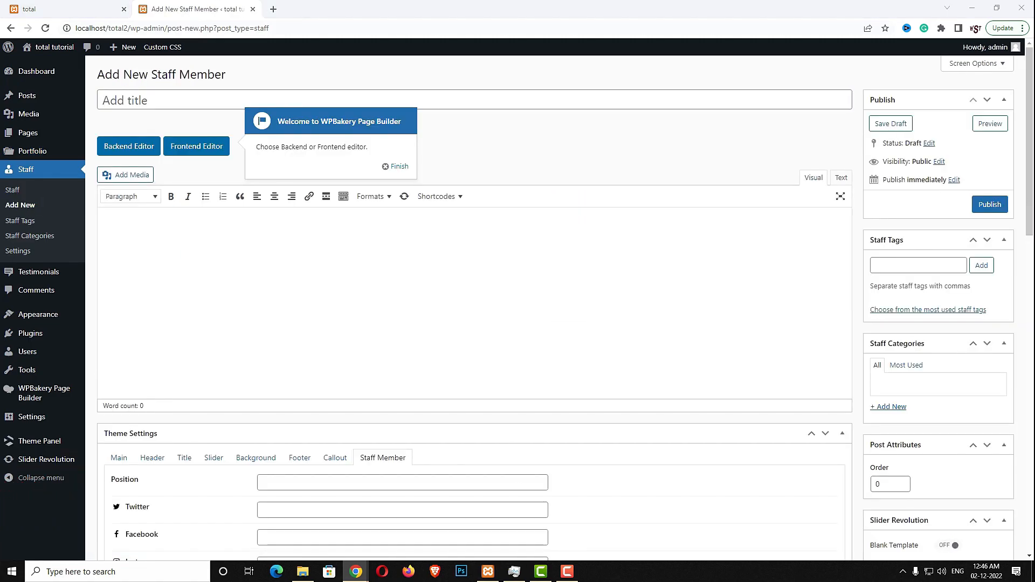
Paste the staff member's name and a lorem ipsum bio
{"action": "left_click", "coordinate": [204, 96]}
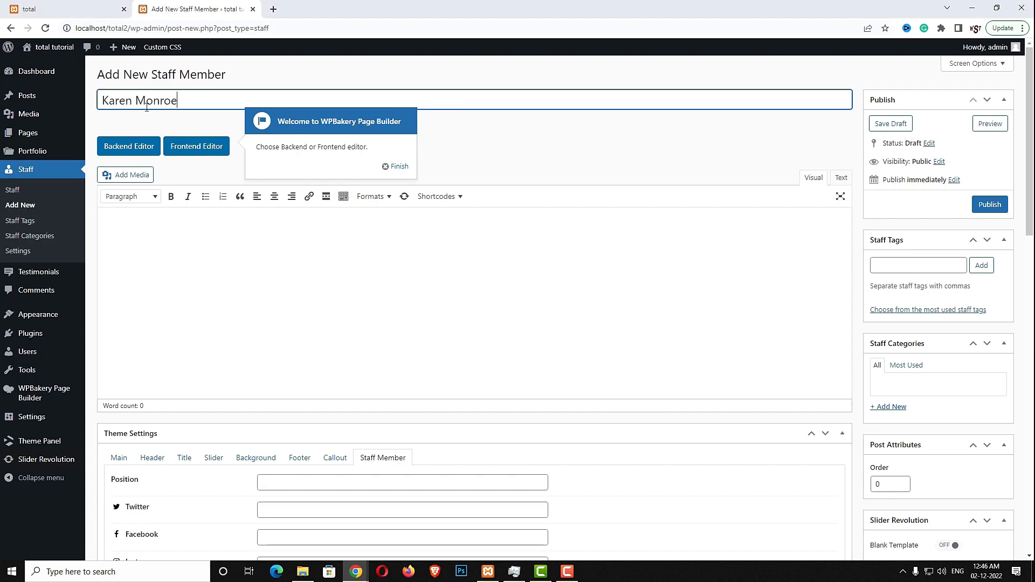
{"action": "key", "text": "alt+Tab"}
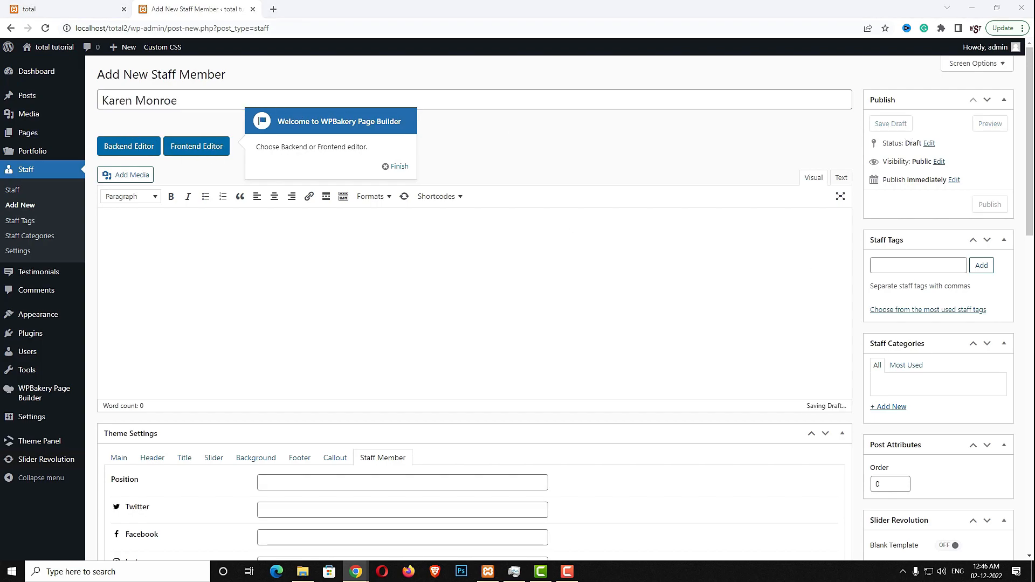
{"action": "left_click", "coordinate": [516, 335]}
{"action": "type", "text": "Nunc ultrices tellus non justo sollicitudin convallis. Ut ultricies bibendum pulvinar. Cras efficitur ante quis dapibus efficitur. Duis eu massa vulputate, auctor justo tincidunt, scelerisque nibh. In euismod elementum nisl, ac eleifend tortor lobortis ut. Praesent porta risus nec tellus tempor hendrerit. Aenean orci risus, eleifend ac eleifend vel, varius in mi. Vestibulum faucibus arcu id lorem sodales, non ornare urna vestibulum. Cras fringilla eget felis vitae finibus. Pellentesque lacus massa, elementum sit amet purus nec, vestibulum interdum urna."}
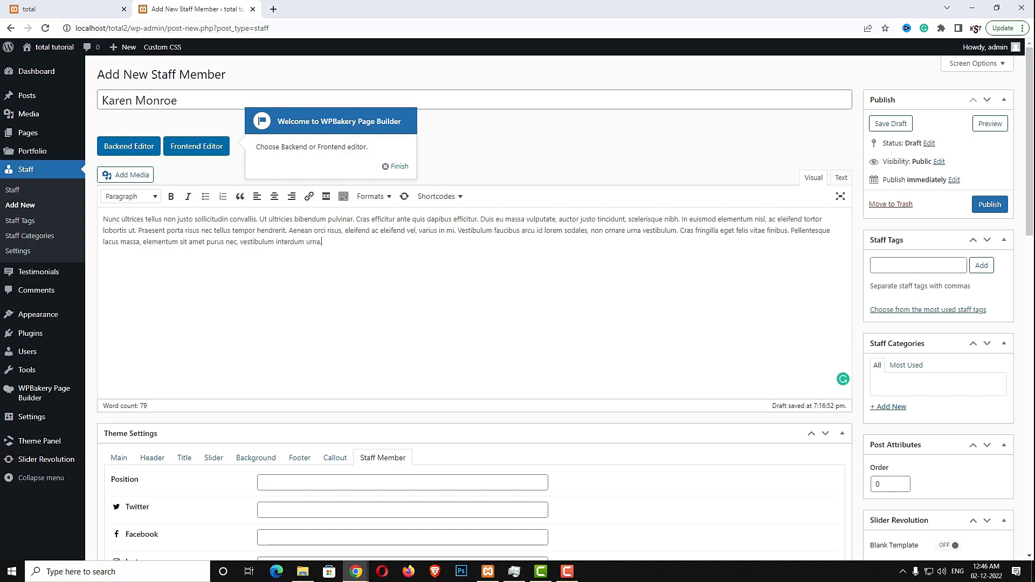
{"action": "scroll", "coordinate": [340, 387], "scroll_direction": "down", "scroll_amount": 2}
Set the position to Tech Support and fill the social links with '#'
{"action": "key", "text": "alt+Tab"}
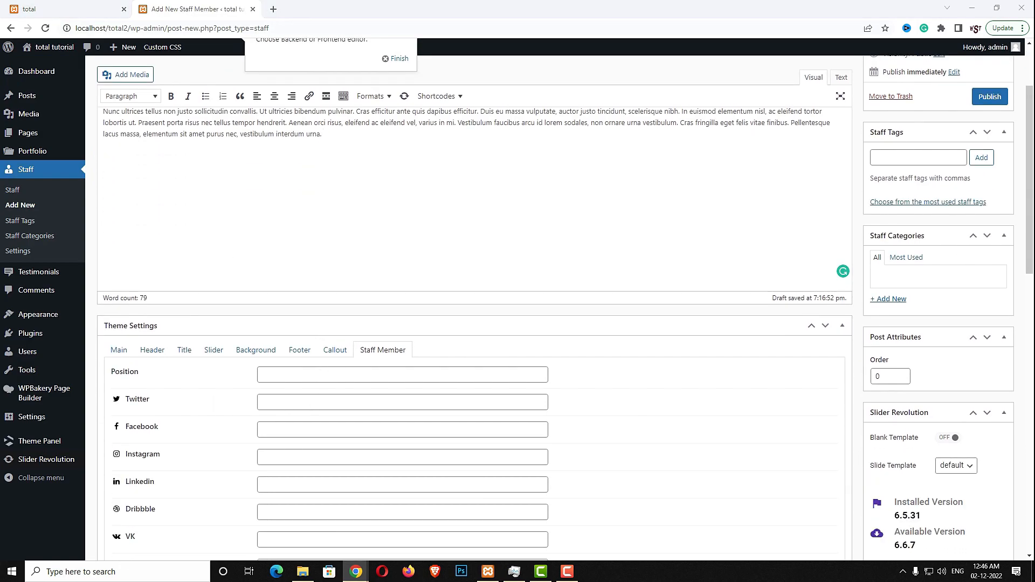
{"action": "left_click", "coordinate": [284, 375]}
{"action": "type", "text": "Tech Support"}
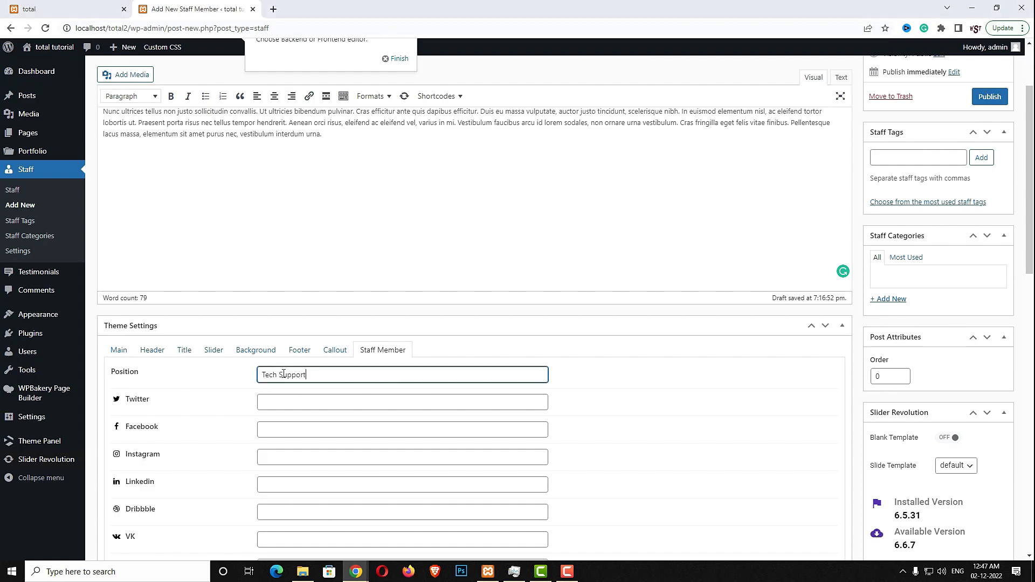
{"action": "left_click", "coordinate": [313, 405]}
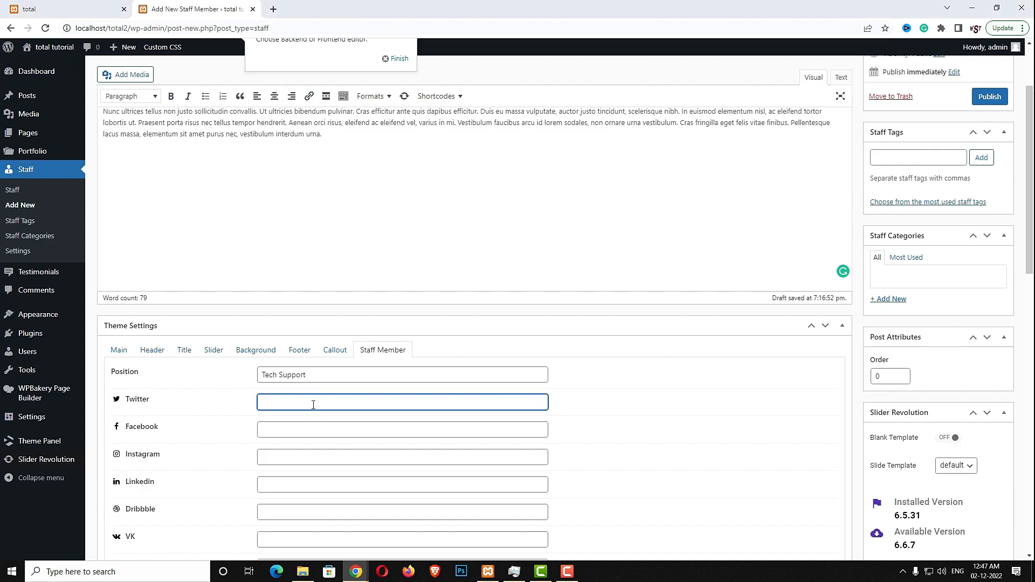
{"action": "left_click", "coordinate": [284, 430]}
{"action": "type", "text": "#"}
{"action": "left_click", "coordinate": [286, 456]}
{"action": "type", "text": "#"}
{"action": "left_click", "coordinate": [279, 485]}
{"action": "type", "text": "#"}
{"action": "left_click", "coordinate": [274, 534]}
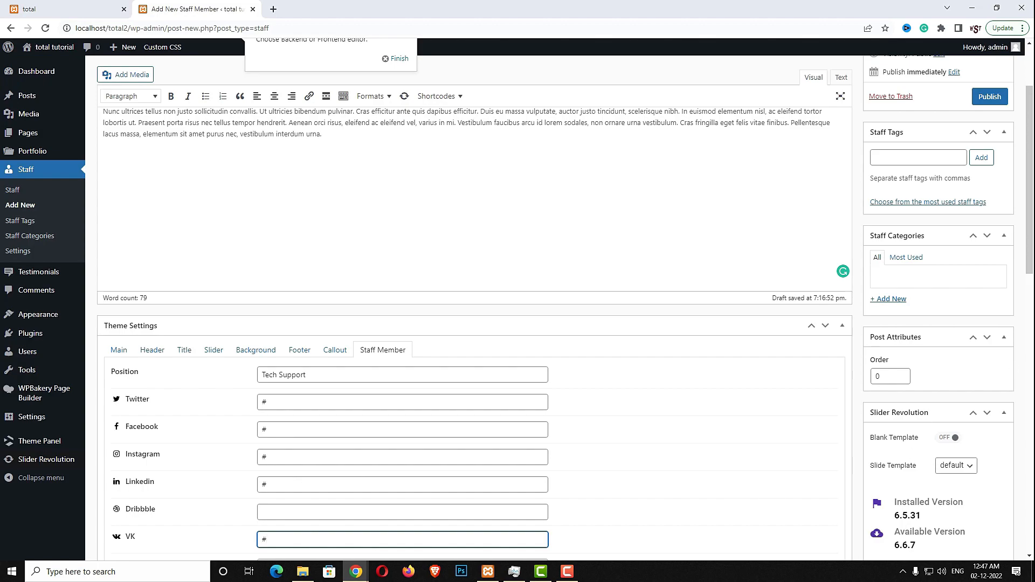
{"action": "scroll", "coordinate": [947, 346], "scroll_direction": "down", "scroll_amount": 5}
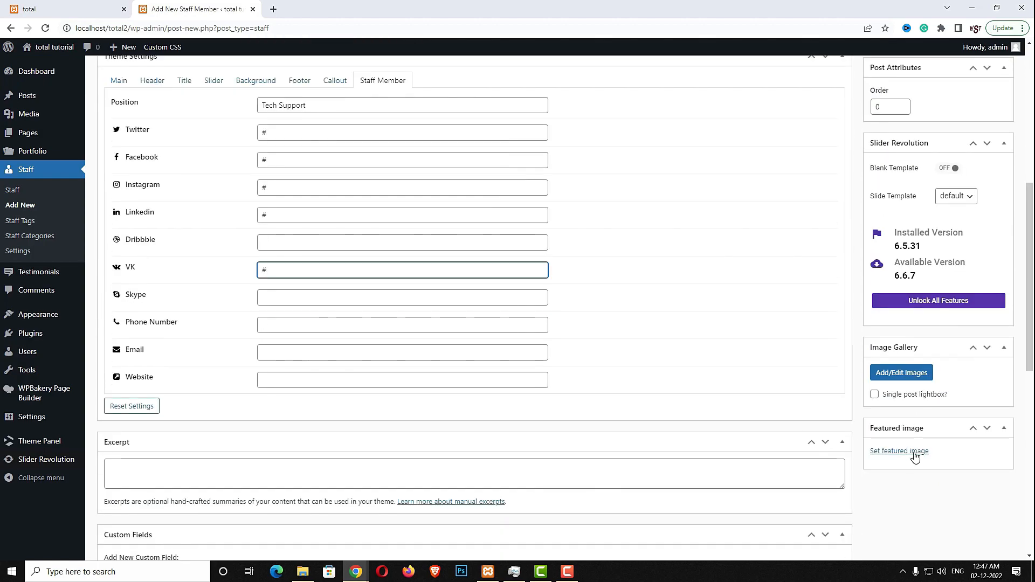
Make the TEAM3 portrait the featured image and publish the staff member
{"action": "left_click", "coordinate": [911, 456]}
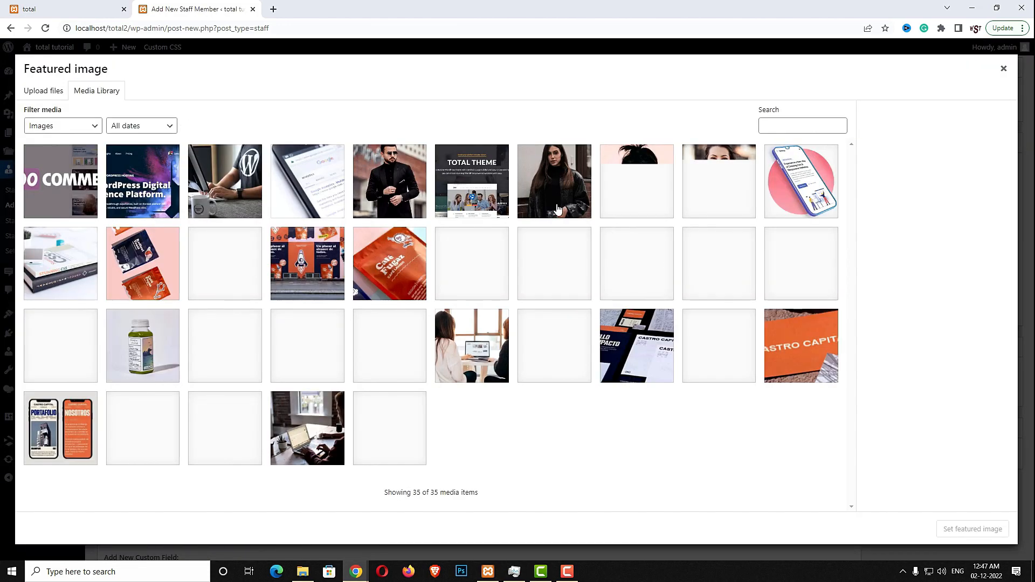
{"action": "left_click", "coordinate": [558, 209]}
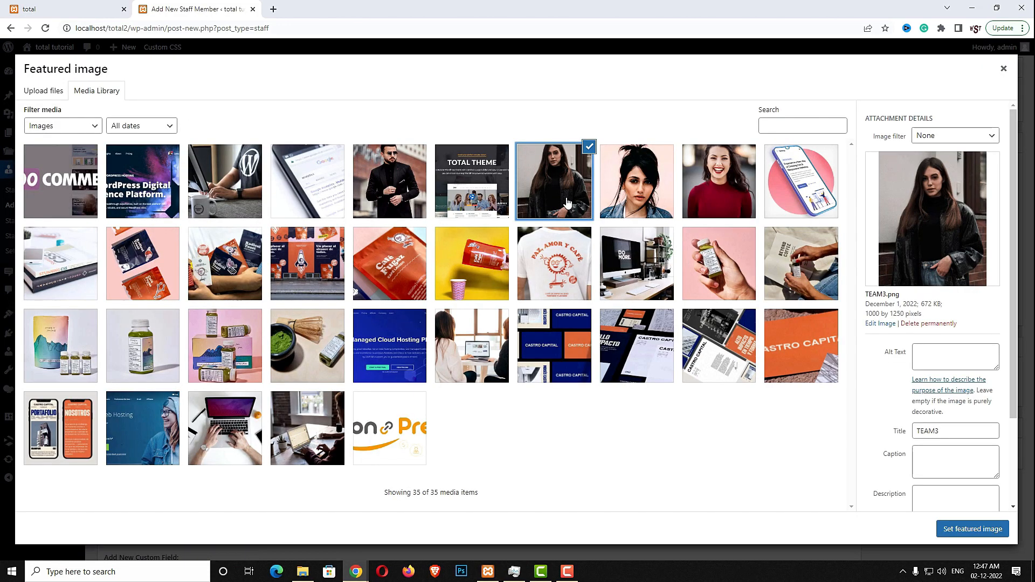
{"action": "left_click", "coordinate": [958, 523]}
{"action": "scroll", "coordinate": [955, 520], "scroll_direction": "up", "scroll_amount": 7}
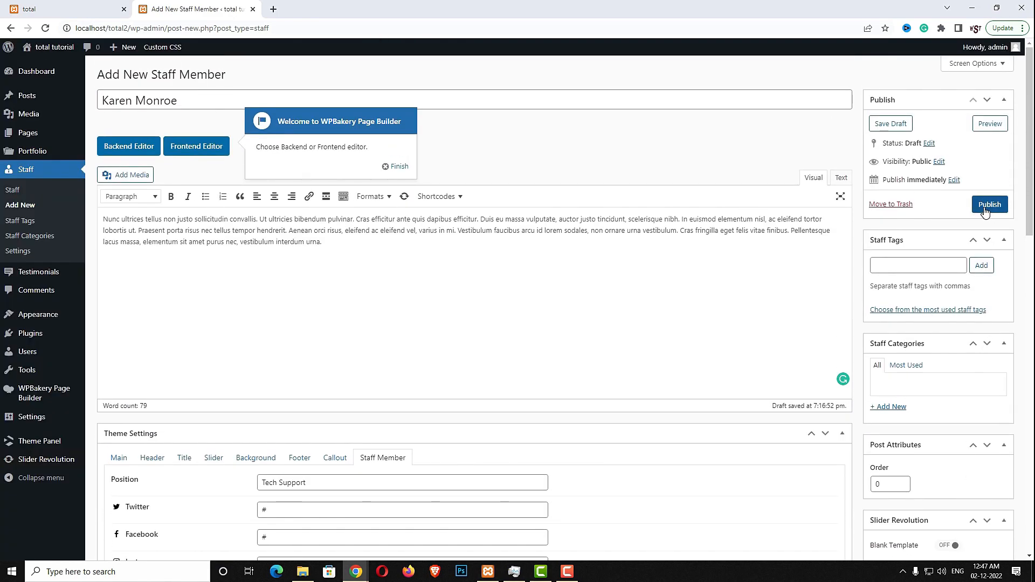
{"action": "left_click", "coordinate": [985, 208]}
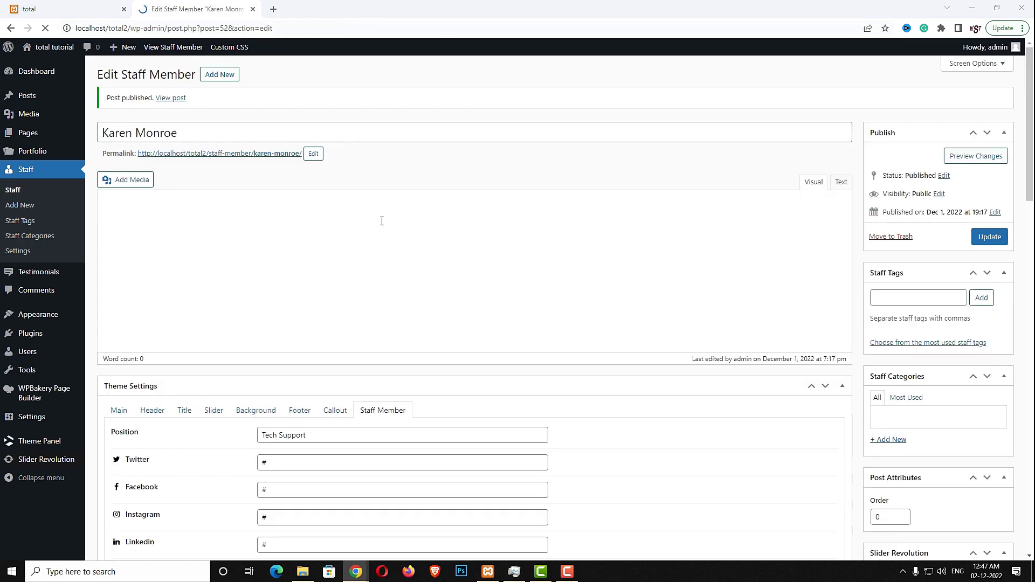
Start another staff member, entering the person's full name and a lorem ipsum bio
{"action": "left_click", "coordinate": [232, 76]}
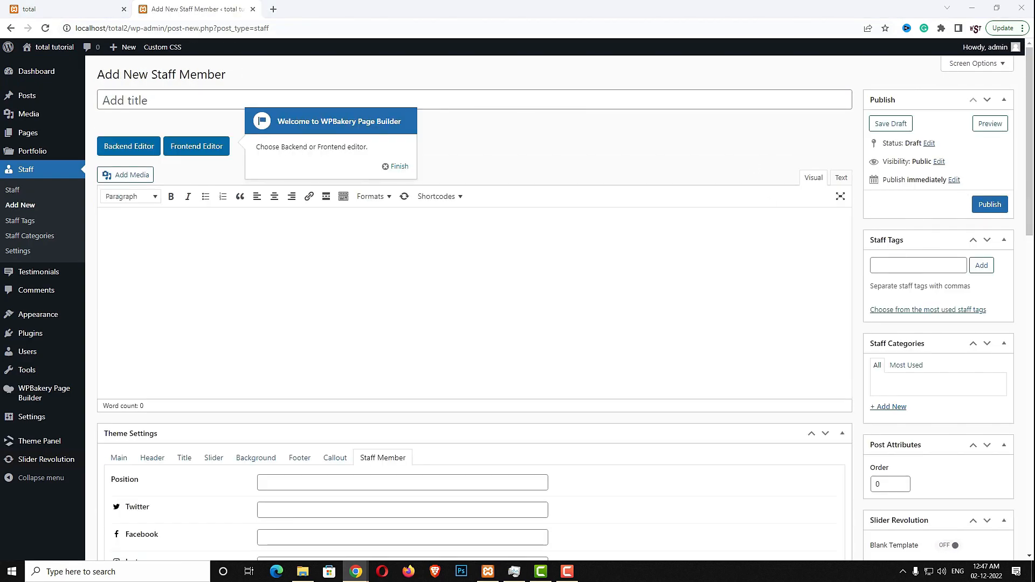
{"action": "left_click", "coordinate": [198, 100]}
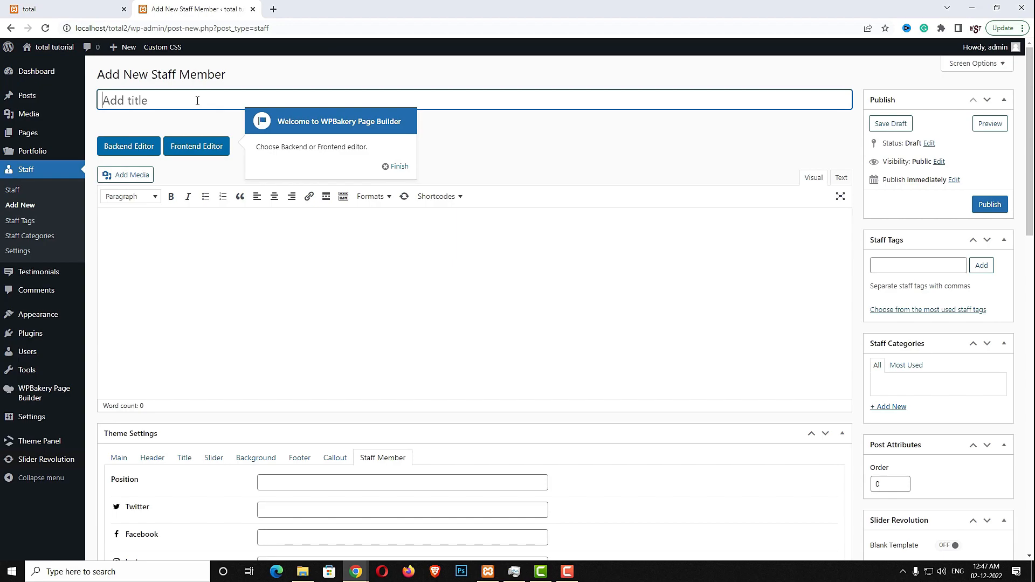
{"action": "left_click", "coordinate": [502, 299]}
{"action": "type", "text": "Nunc ultrices tellus non justo sollicitudin convallis. Ut ultricies bibendum pulvinar. Cras efficitur ante quis dapibus efficitur. Duis eu massa vulputate, auctor justo tincidunt, scelerisque nibh. In euismod elementum nisl, ac eleifend tortor lobortis ut. Praesent porta risus nec tellus tempor hendrerit. Aenean orci risus, eleifend ac eleifend vel, varius in mi. Vestibulum faucibus arcu id lorem sodales, non ornare urna vestibulum. Cras fringilla eget felis vitae finibus. Pellentesque lacus massa, elementum sit amet purus nec, vestibulum interdum urna."}
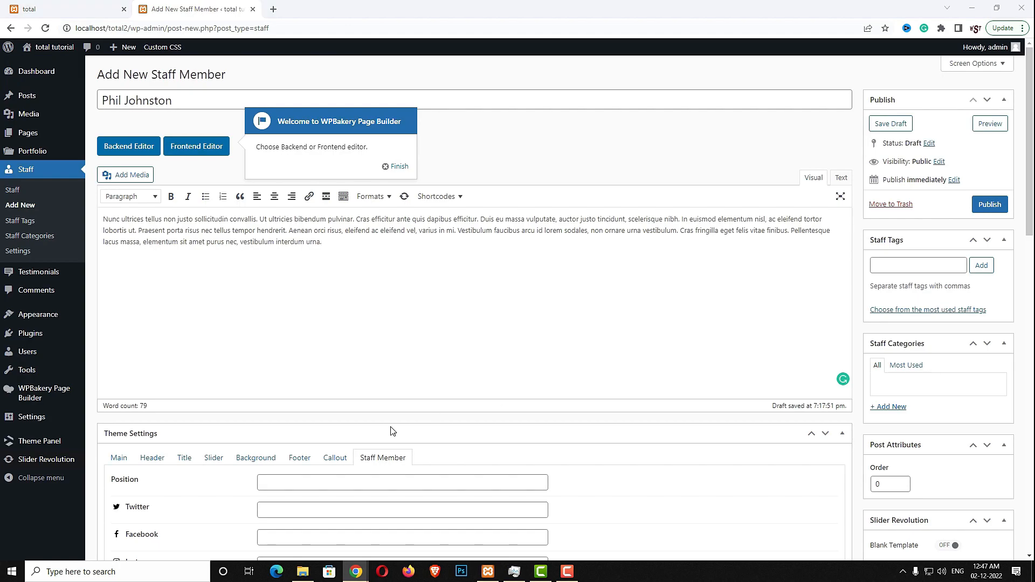
Set the position to Designer and fill Twitter, Facebook, Instagram, LinkedIn, Skype and VK with '#'
{"action": "left_click", "coordinate": [316, 488]}
{"action": "type", "text": "Designer"}
{"action": "left_click", "coordinate": [314, 505]}
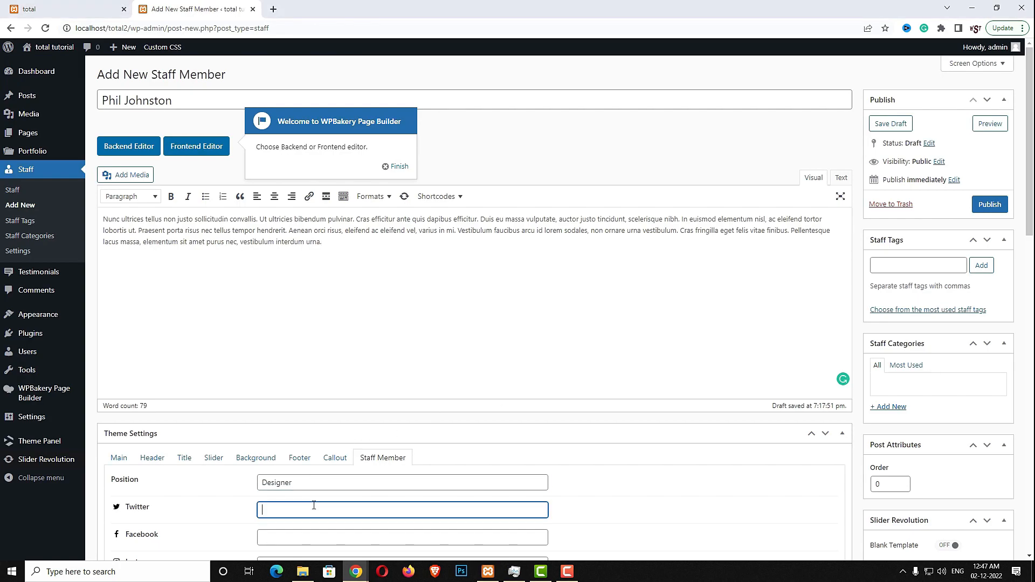
{"action": "type", "text": "#"}
{"action": "scroll", "coordinate": [415, 522], "scroll_direction": "down", "scroll_amount": 3}
{"action": "left_click", "coordinate": [298, 374]}
{"action": "type", "text": "#"}
{"action": "left_click", "coordinate": [295, 405]}
{"action": "type", "text": "#"}
{"action": "left_click", "coordinate": [295, 432]}
{"action": "type", "text": "#"}
{"action": "left_click", "coordinate": [278, 512]}
{"action": "type", "text": "#"}
{"action": "left_click", "coordinate": [284, 491]}
{"action": "type", "text": "#"}
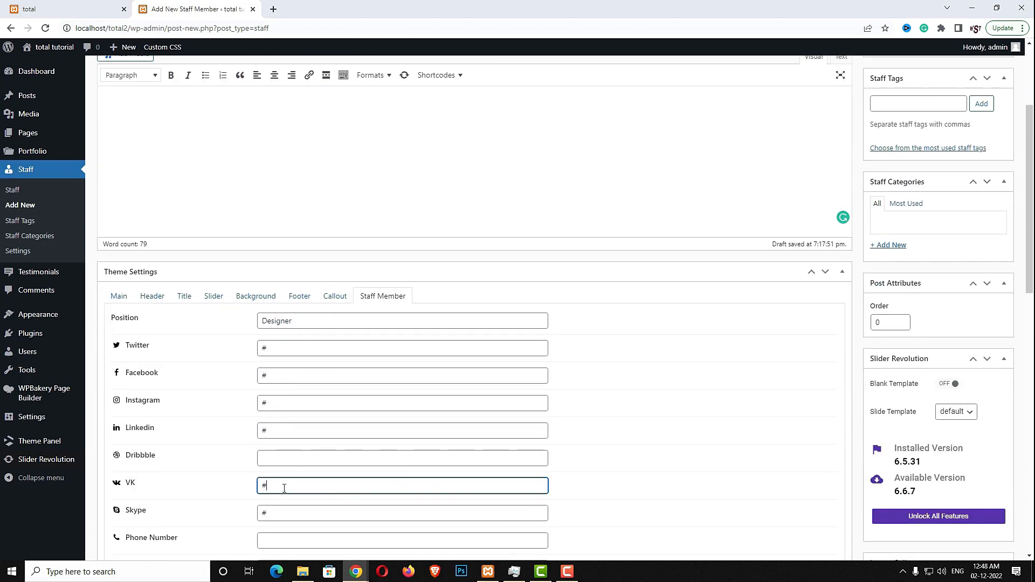
{"action": "scroll", "coordinate": [374, 490], "scroll_direction": "down", "scroll_amount": 3}
Fill in the staff member's phone number and e-mail address
{"action": "left_click", "coordinate": [317, 376]}
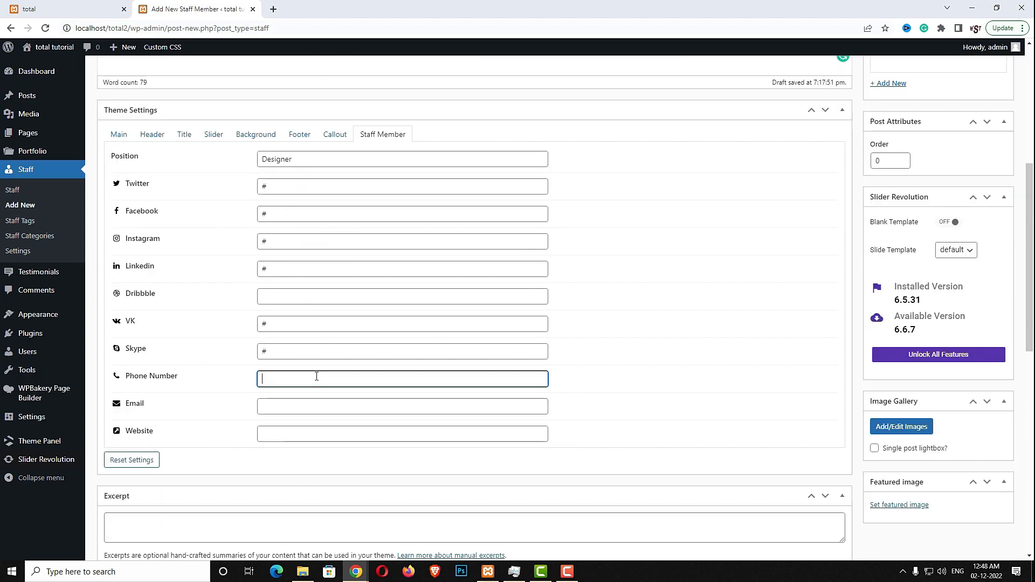
{"action": "key", "text": "Tab"}
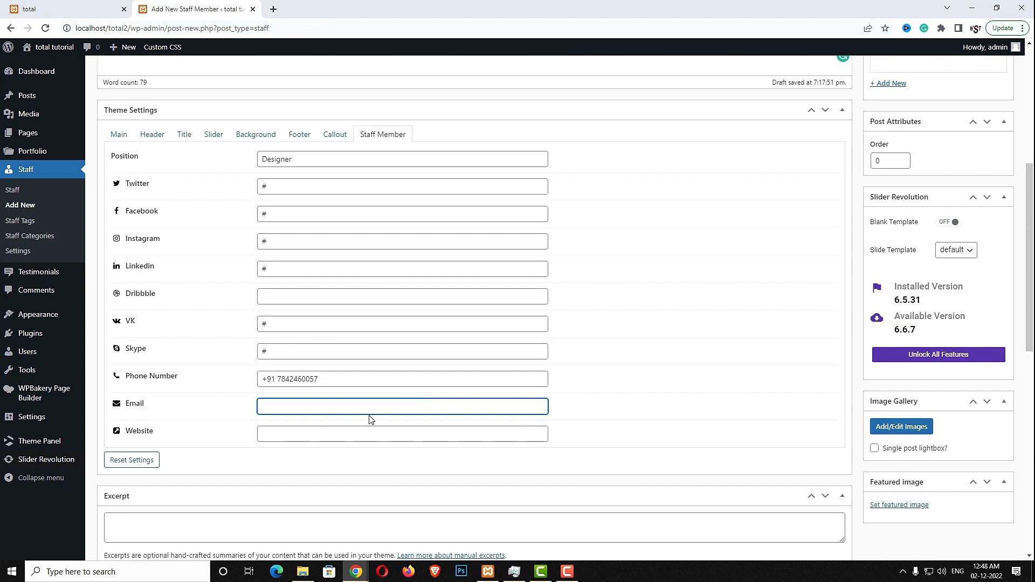
Make the TEAM4 portrait the featured image and publish the staff member
{"action": "left_click", "coordinate": [890, 507]}
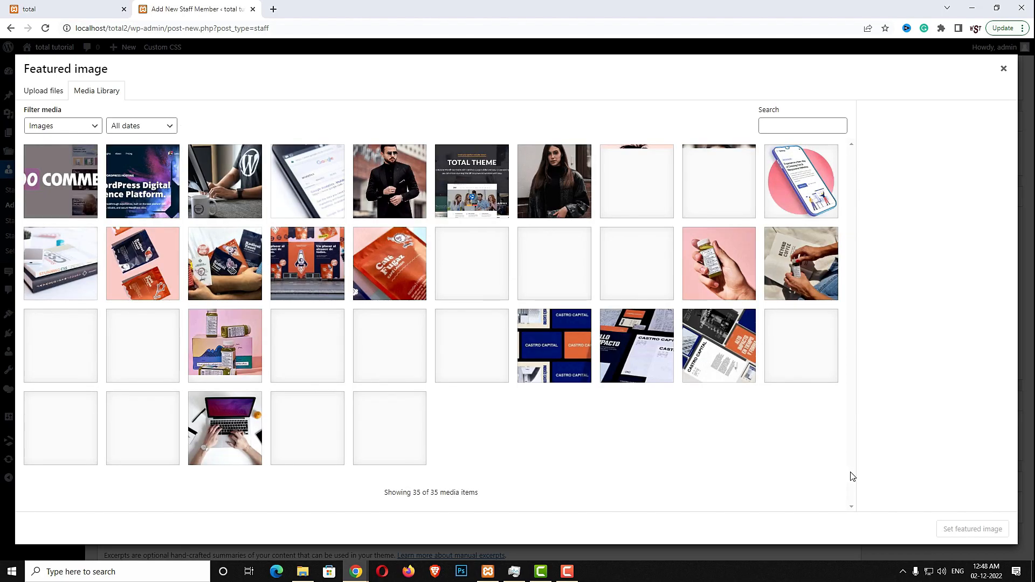
{"action": "left_click", "coordinate": [404, 195]}
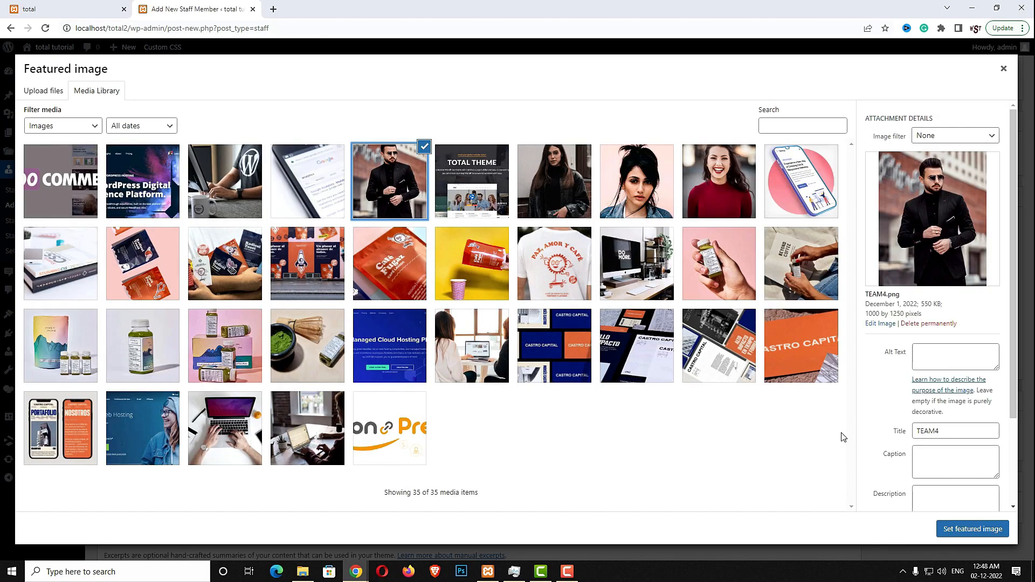
{"action": "left_click", "coordinate": [954, 533]}
{"action": "scroll", "coordinate": [954, 534], "scroll_direction": "up", "scroll_amount": 6}
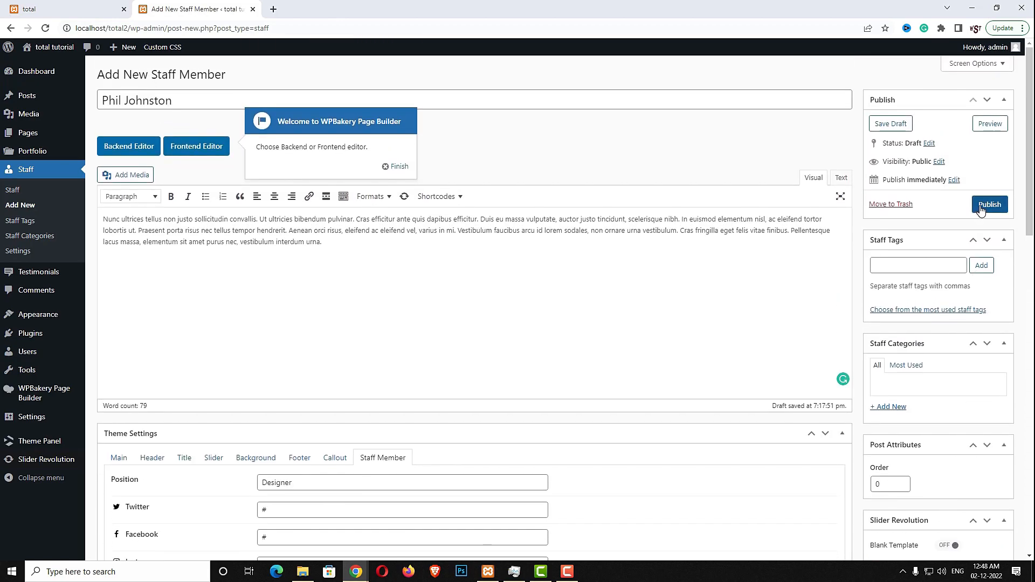
{"action": "left_click", "coordinate": [981, 209]}
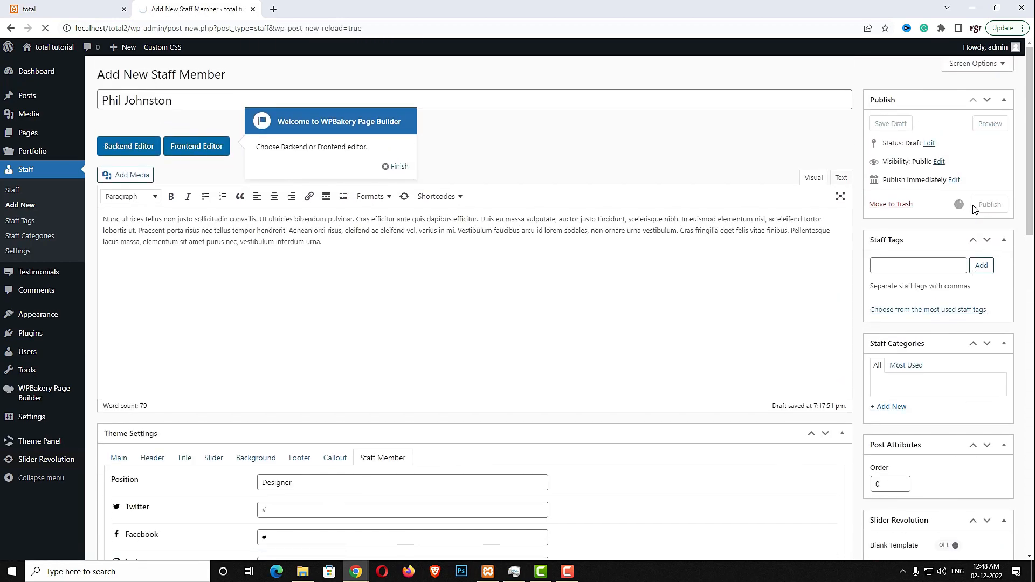
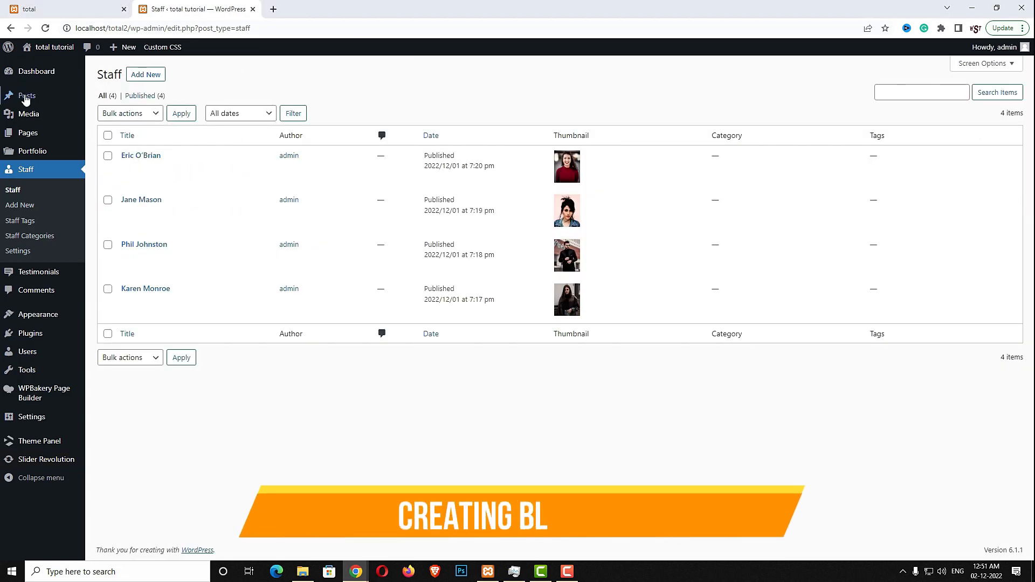
Create the post categories Guides, Lists and Tutorials on the Categories screen
{"action": "mouse_move", "coordinate": [26, 98]}
{"action": "left_click", "coordinate": [120, 135]}
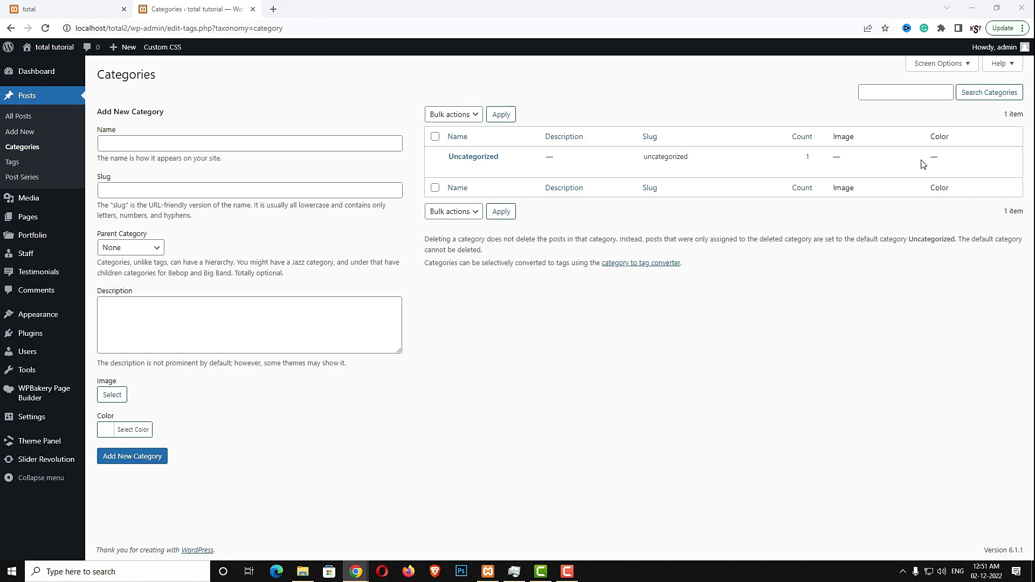
{"action": "left_click", "coordinate": [388, 138]}
{"action": "type", "text": "Guides"}
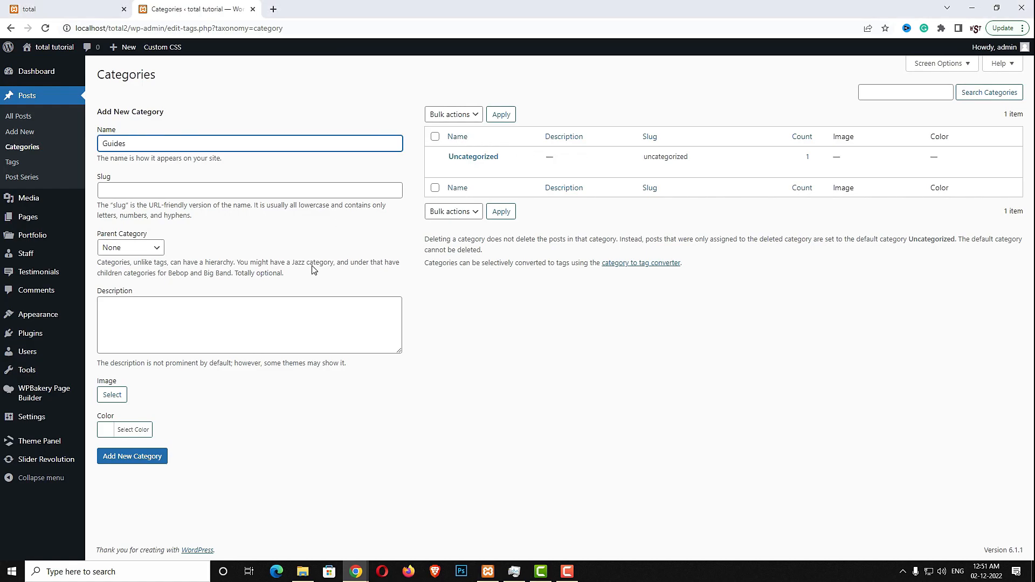
{"action": "left_click", "coordinate": [145, 456]}
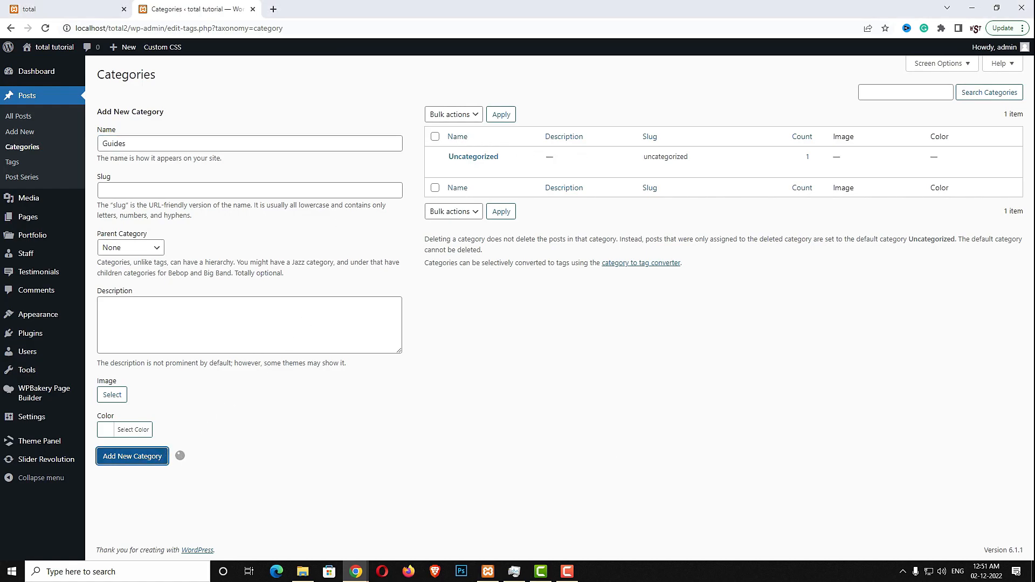
{"action": "left_click", "coordinate": [337, 171]}
{"action": "type", "text": "Lists"}
{"action": "left_click", "coordinate": [138, 488]}
{"action": "type", "text": "Tutorials"}
{"action": "left_click", "coordinate": [112, 483]}
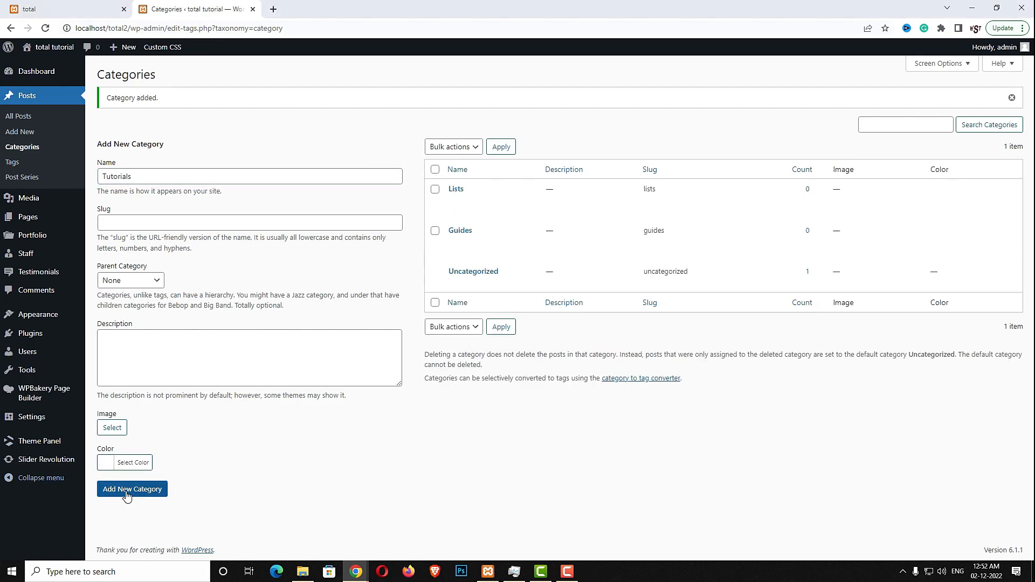
{"action": "left_click", "coordinate": [26, 135]}
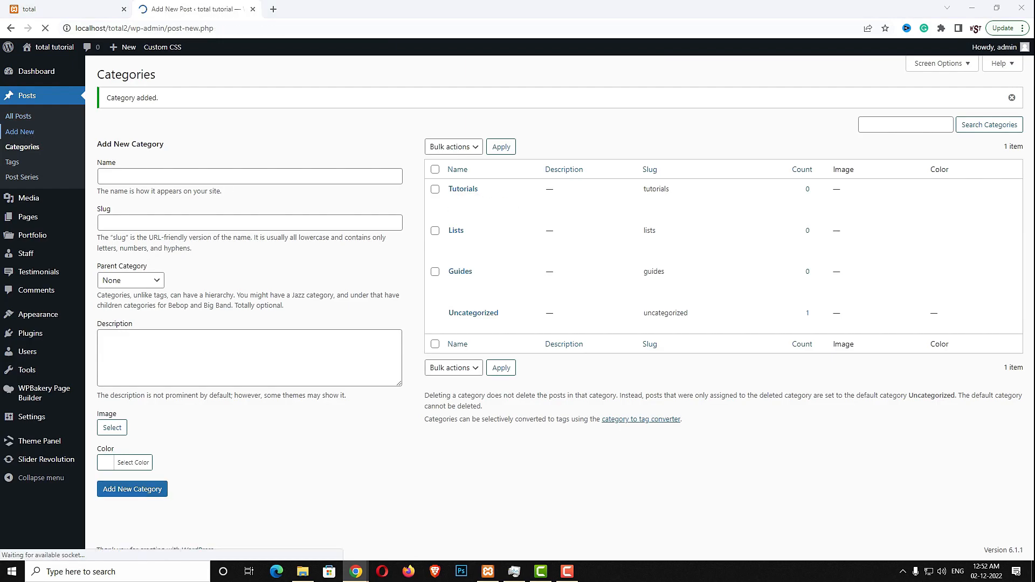
Paste the hosting post's title and full article into a new post
{"action": "left_click", "coordinate": [248, 120]}
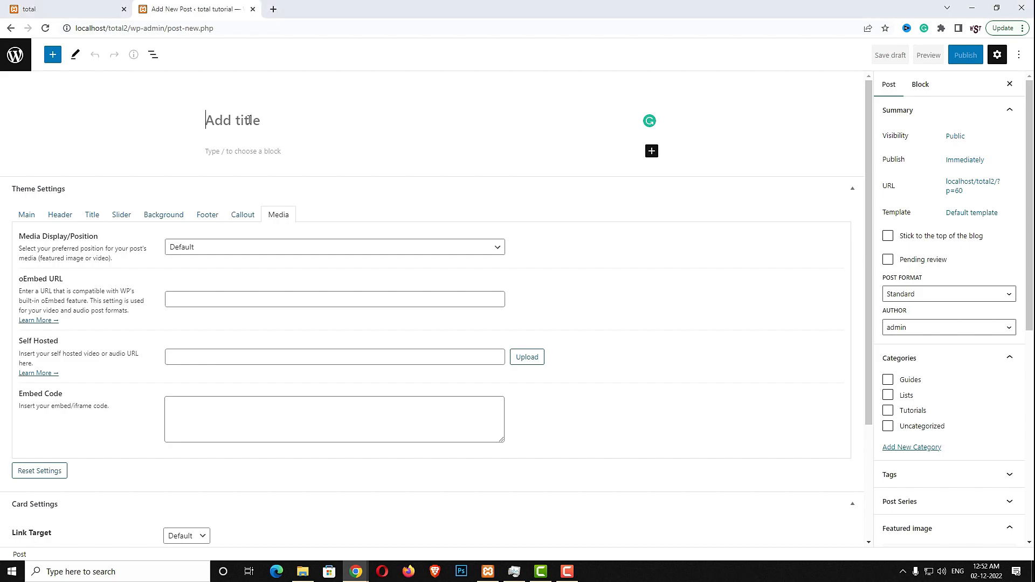
{"action": "type", "text": "The Best WordPress Hosting for Your Website"}
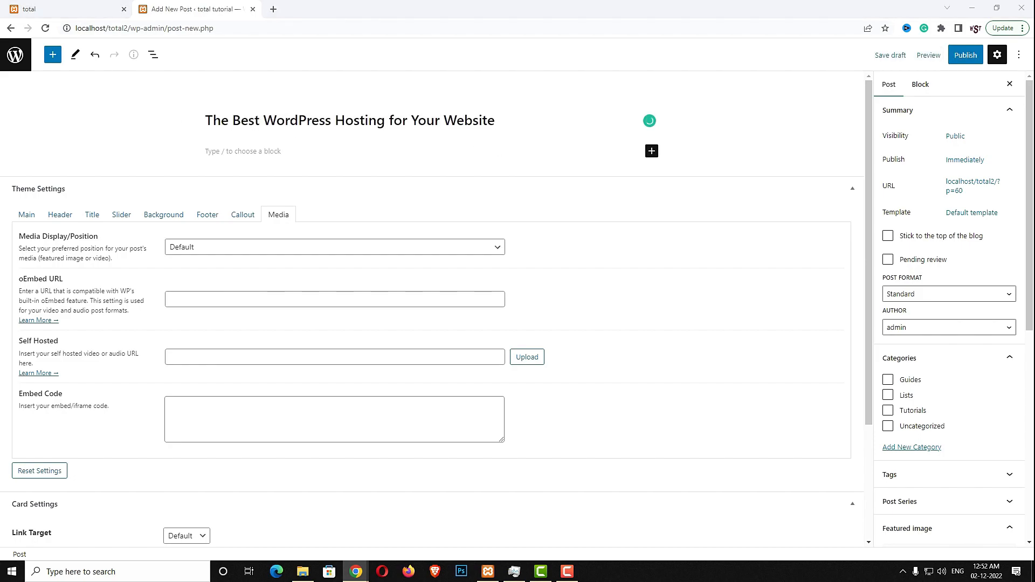
{"action": "left_click", "coordinate": [275, 150]}
{"action": "key", "text": "ctrl+v"}
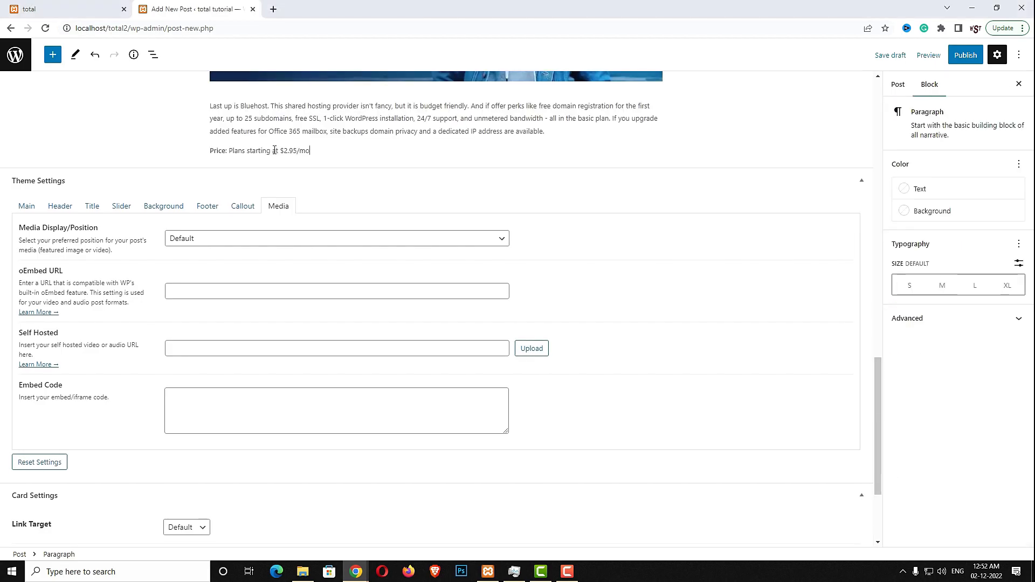
{"action": "scroll", "coordinate": [542, 279], "scroll_direction": "up", "scroll_amount": 8}
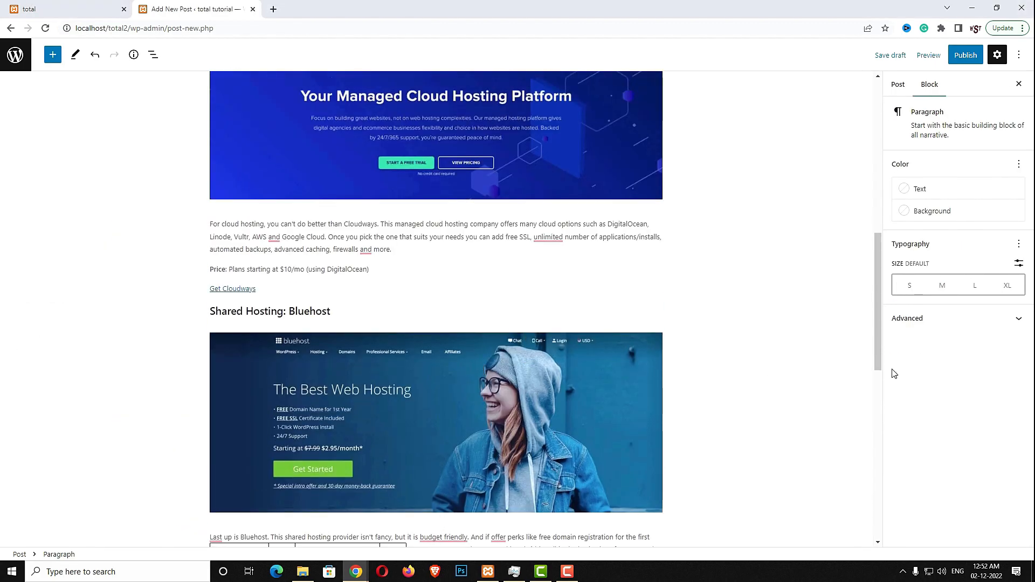
File the post under the Guides and Tutorials categories
{"action": "left_click", "coordinate": [893, 87]}
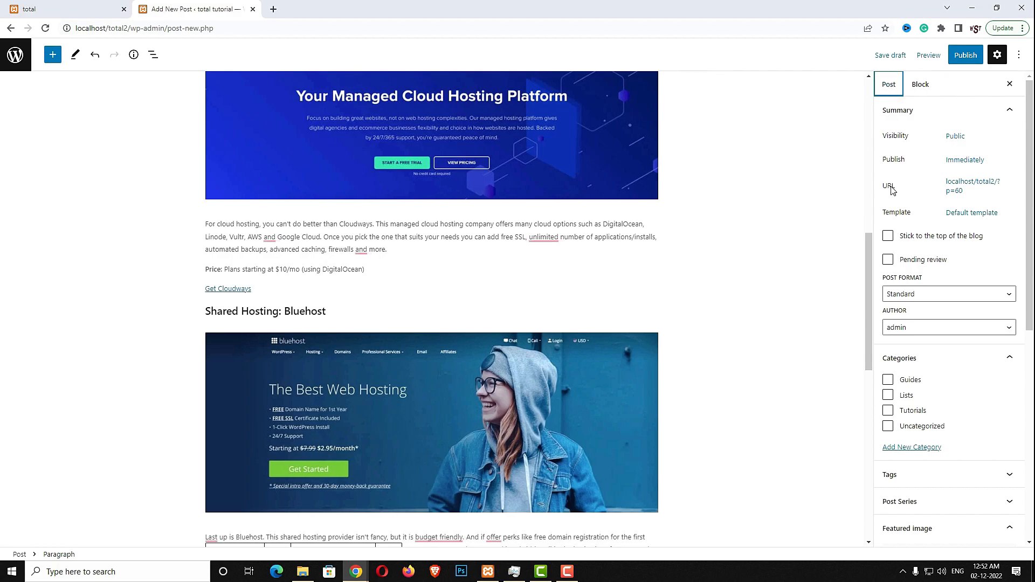
{"action": "left_click", "coordinate": [889, 381]}
{"action": "left_click", "coordinate": [889, 411]}
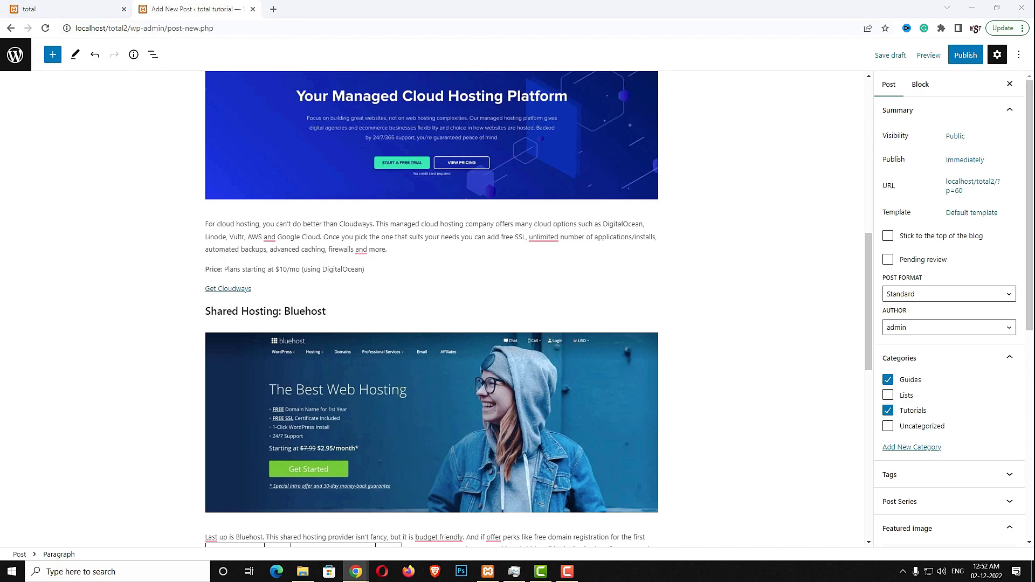
{"action": "scroll", "coordinate": [859, 411], "scroll_direction": "down", "scroll_amount": 1}
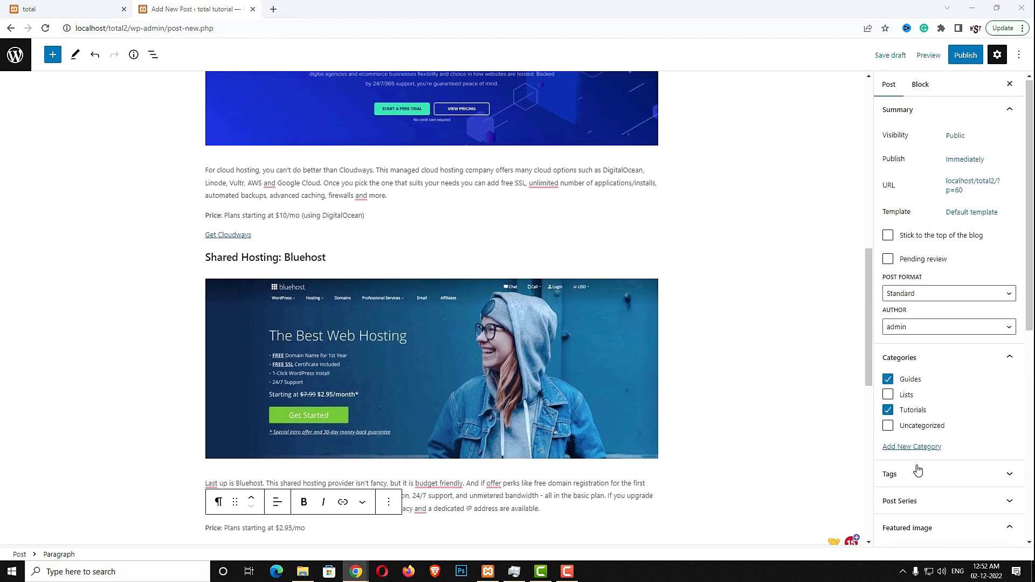
{"action": "scroll", "coordinate": [915, 465], "scroll_direction": "down", "scroll_amount": 3}
Set best-hosting.jpg as the featured image and publish the post
{"action": "left_click", "coordinate": [939, 420]}
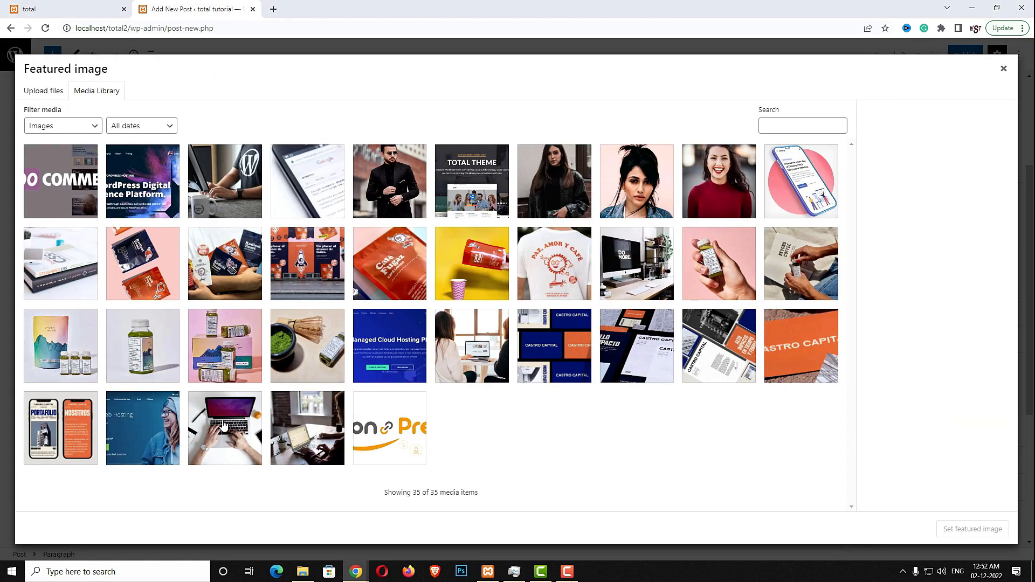
{"action": "left_click", "coordinate": [225, 425]}
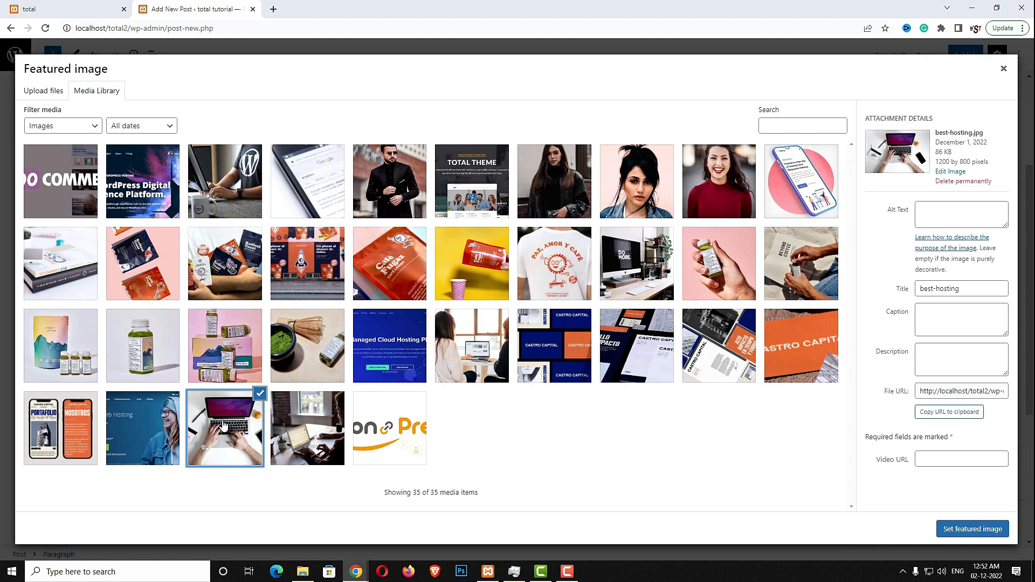
{"action": "left_click", "coordinate": [993, 530]}
{"action": "left_click", "coordinate": [975, 61]}
{"action": "left_click", "coordinate": [958, 63]}
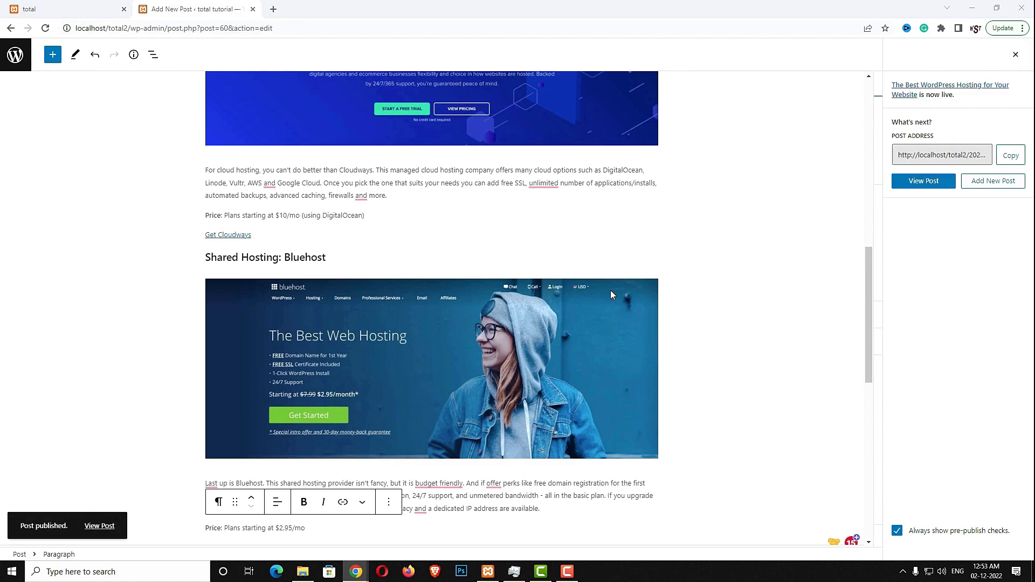
{"action": "left_click", "coordinate": [15, 54]}
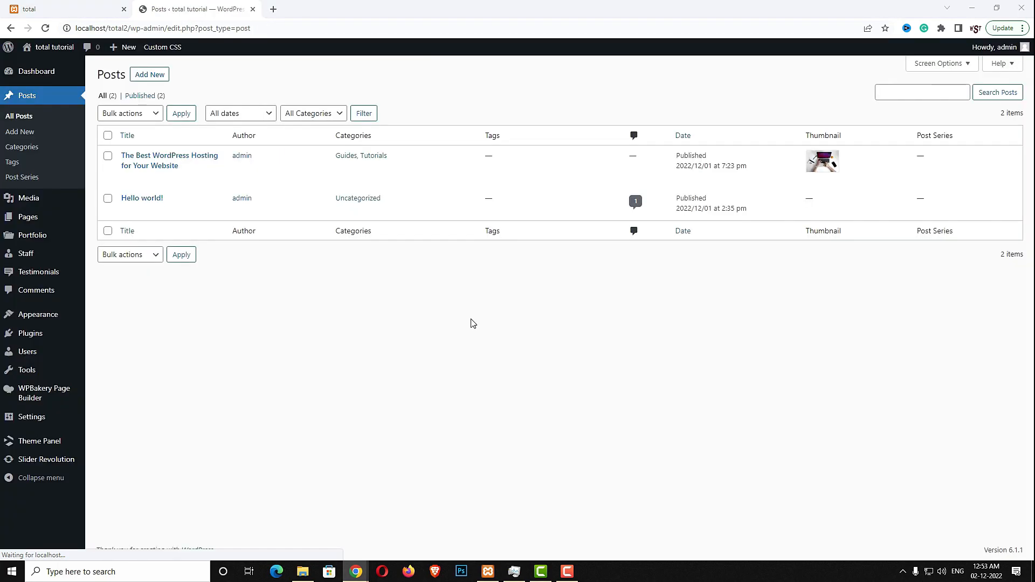
Start a new post titled 'How to Choose The Best WordPress Theme' with its pasted article
{"action": "left_click", "coordinate": [153, 81]}
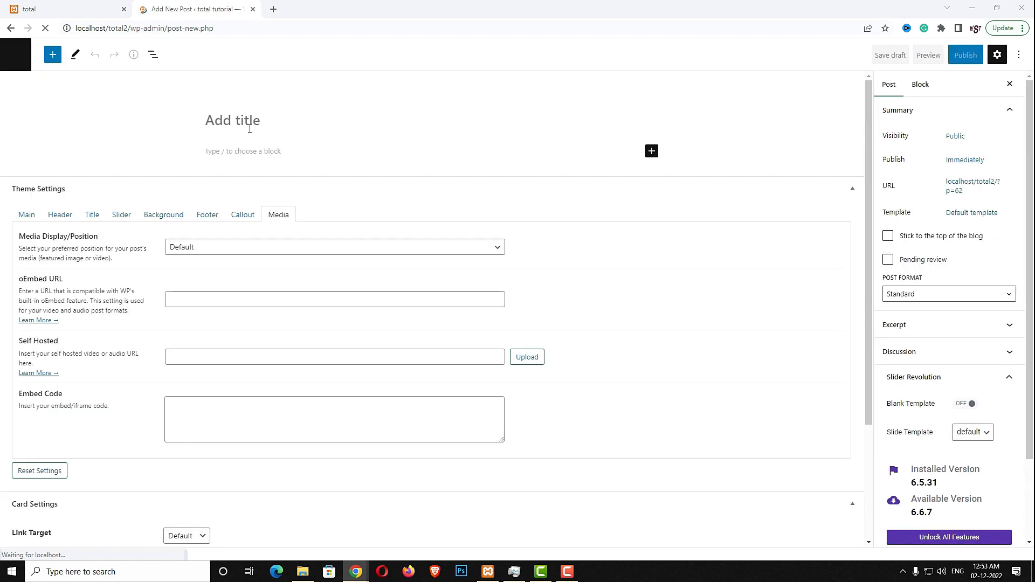
{"action": "type", "text": "How to Choose The Best WordPress Theme"}
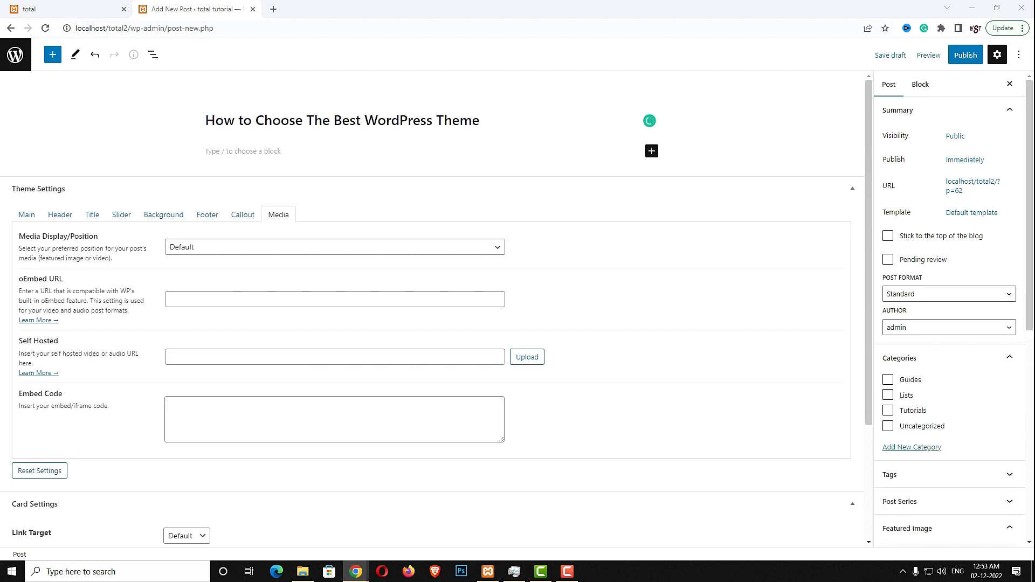
{"action": "left_click", "coordinate": [293, 143]}
{"action": "left_click", "coordinate": [271, 153]}
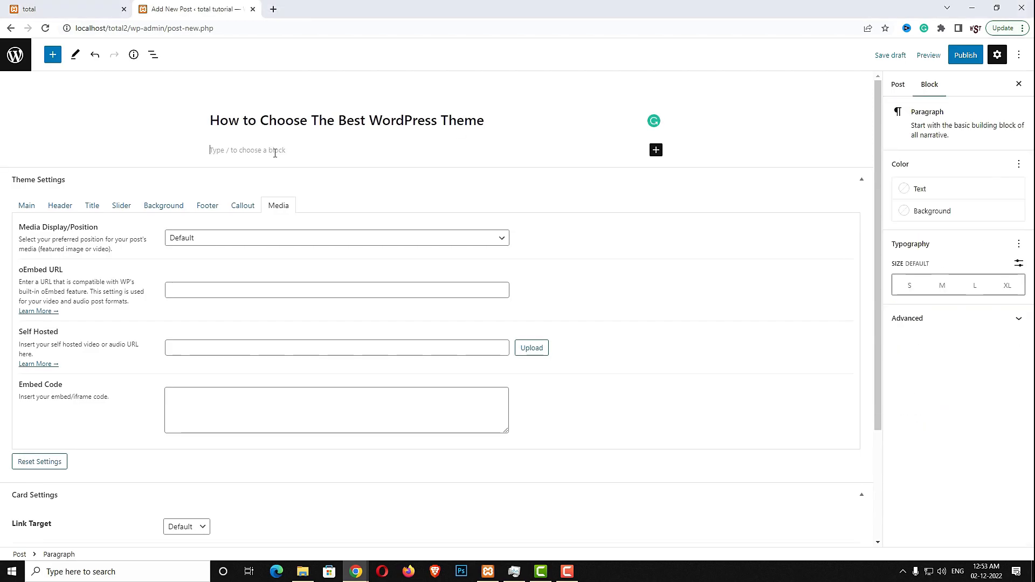
{"action": "key", "text": "ctrl+v"}
{"action": "scroll", "coordinate": [407, 365], "scroll_direction": "up", "scroll_amount": 4}
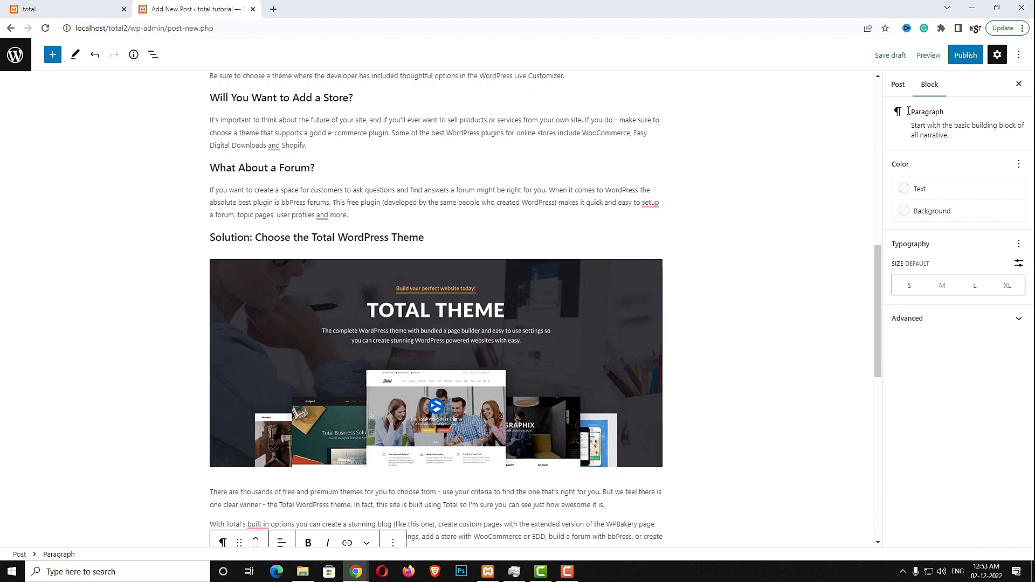
File the post under Guides only, leaving Uncategorized unticked
{"action": "left_click", "coordinate": [891, 85]}
{"action": "left_click", "coordinate": [888, 380]}
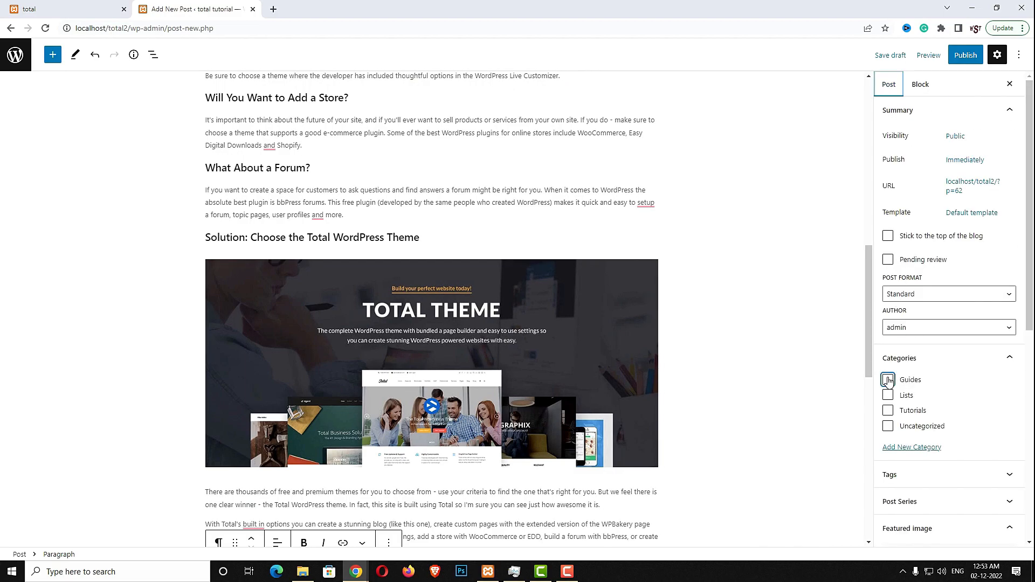
{"action": "left_click", "coordinate": [888, 426]}
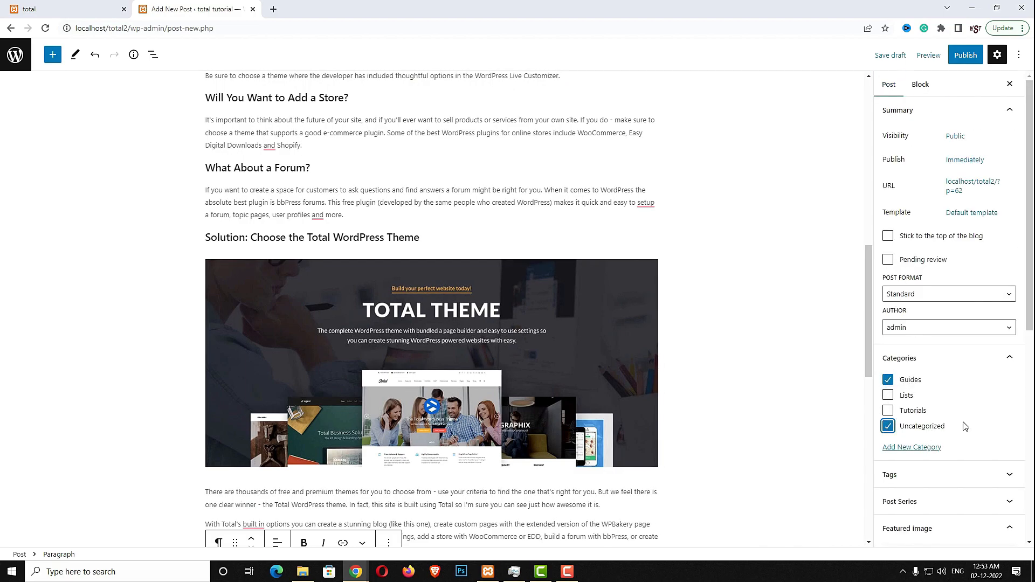
{"action": "left_click", "coordinate": [891, 426]}
{"action": "scroll", "coordinate": [954, 429], "scroll_direction": "down", "scroll_amount": 5}
Set choosing-a-theme.jpg as the featured image and publish the post
{"action": "left_click", "coordinate": [939, 306]}
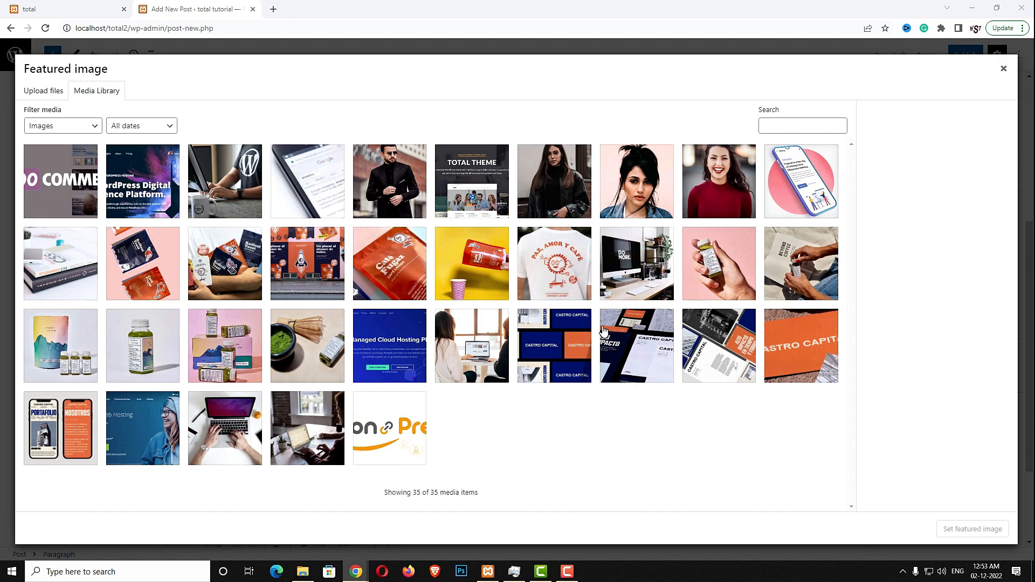
{"action": "left_click", "coordinate": [461, 333]}
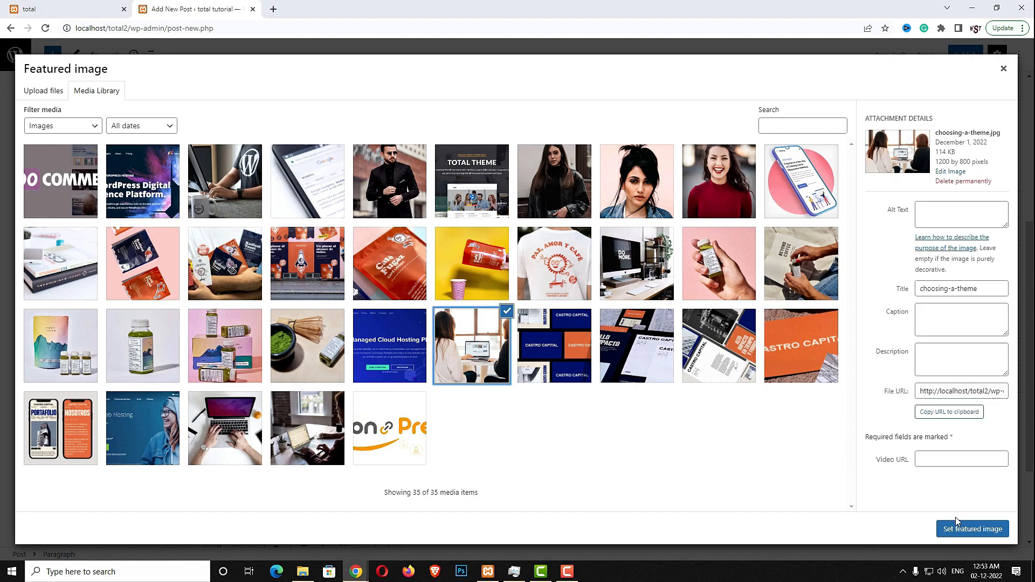
{"action": "left_click", "coordinate": [971, 530]}
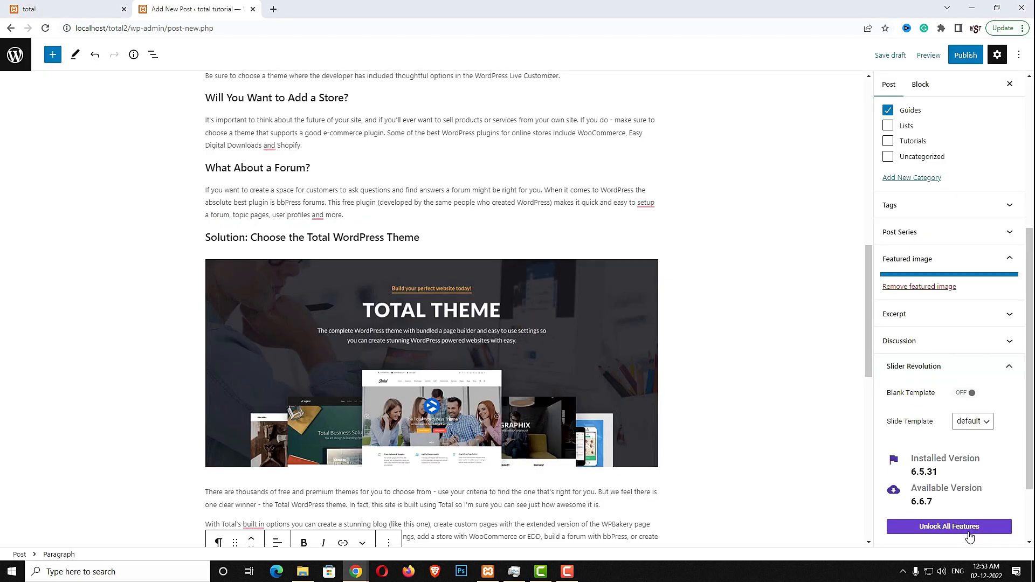
{"action": "left_click", "coordinate": [962, 56]}
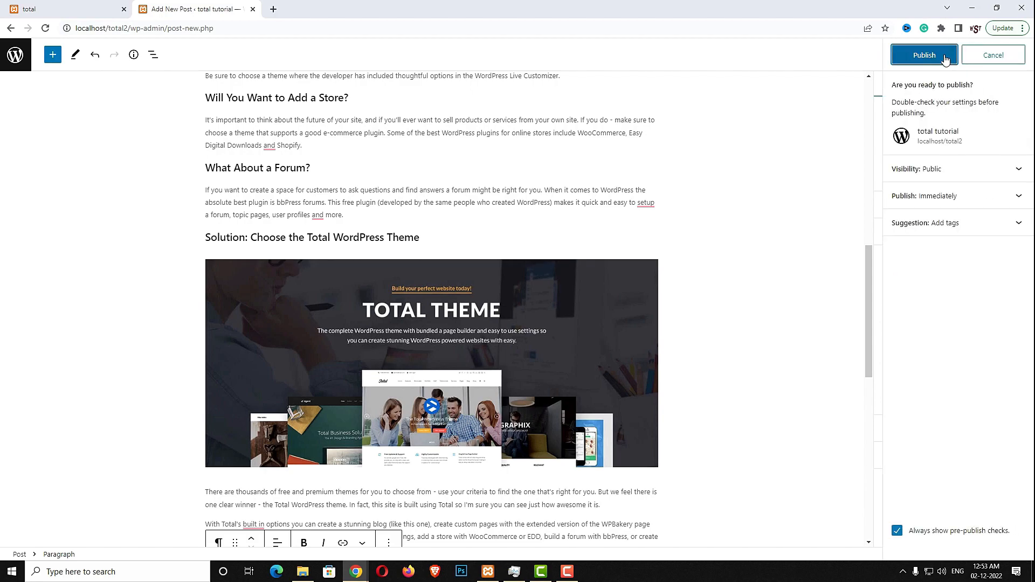
{"action": "left_click", "coordinate": [934, 56]}
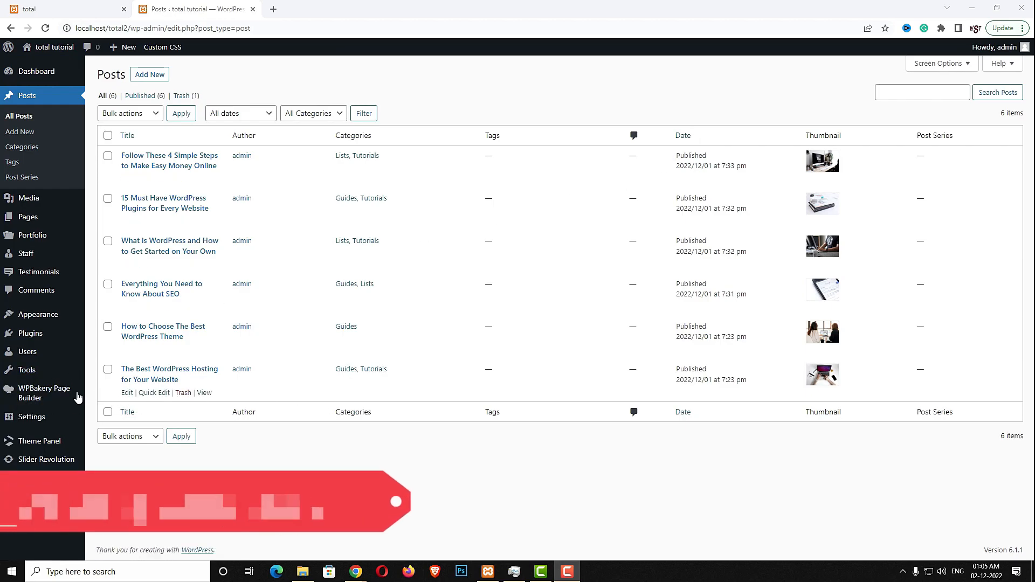
Add a new WPBakery template and paste the title 'Content Top/Bottom Spacing'
{"action": "mouse_move", "coordinate": [62, 399]}
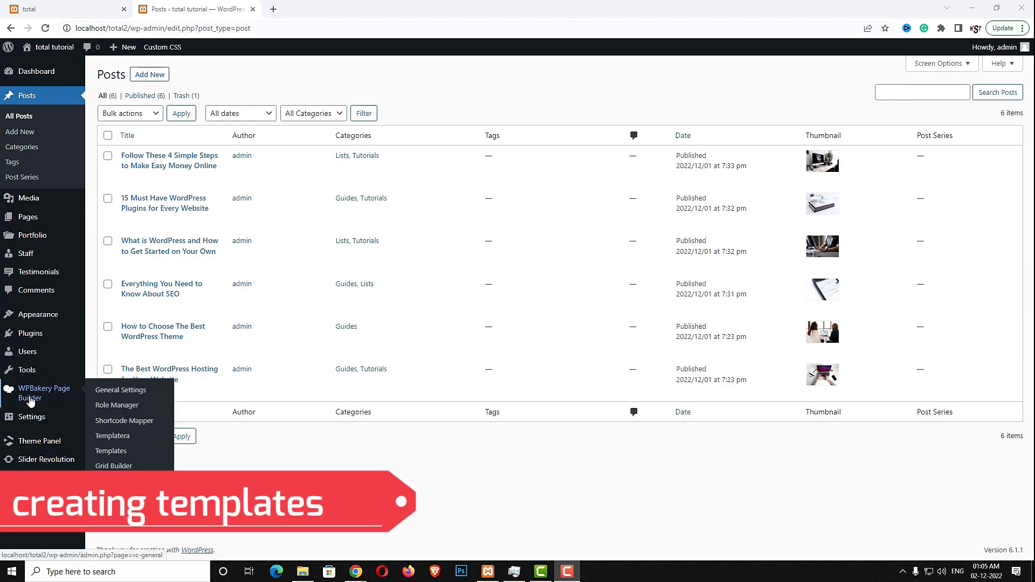
{"action": "left_click", "coordinate": [120, 456]}
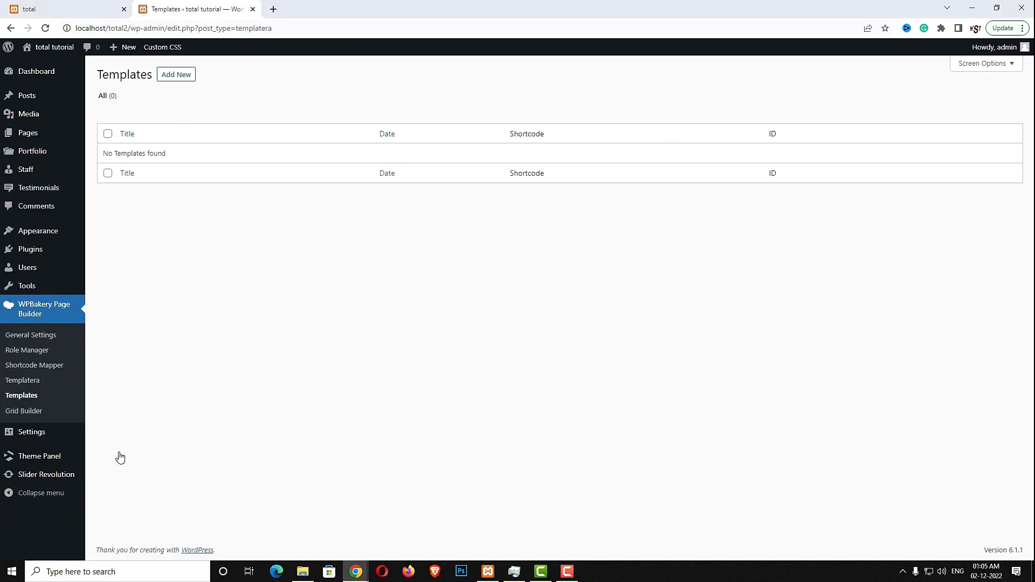
{"action": "left_click", "coordinate": [176, 76]}
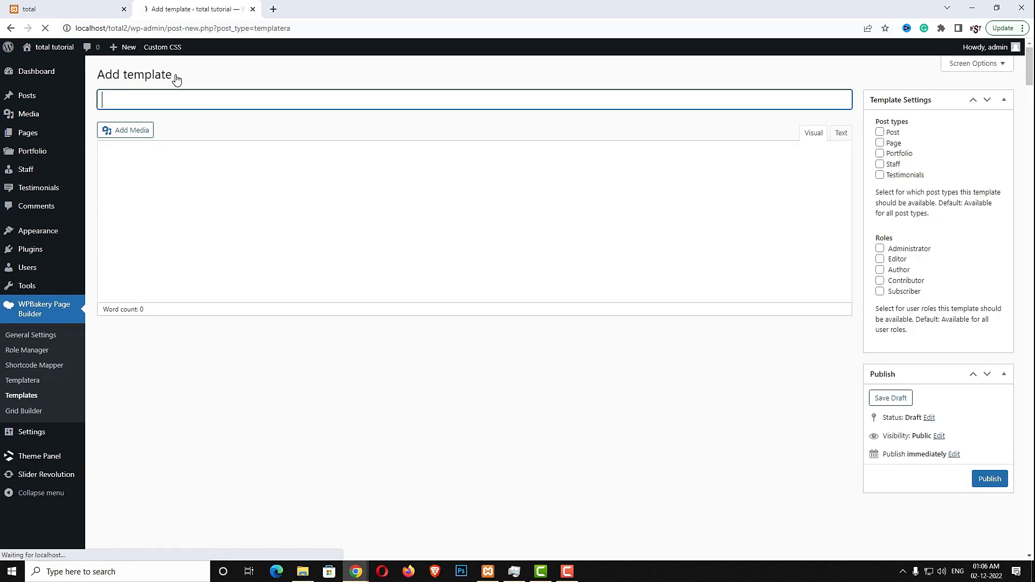
{"action": "left_click", "coordinate": [216, 101]}
{"action": "type", "text": "Content Top/Bottom Spacing"}
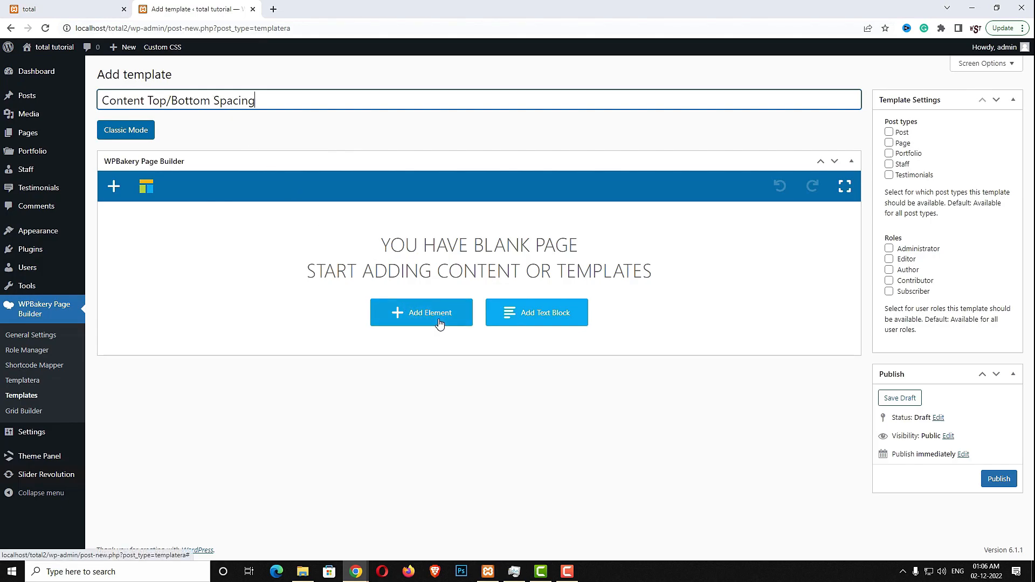
Add a Spacing element with size clamp(60px, 7vmax, 120px)
{"action": "left_click", "coordinate": [410, 311]}
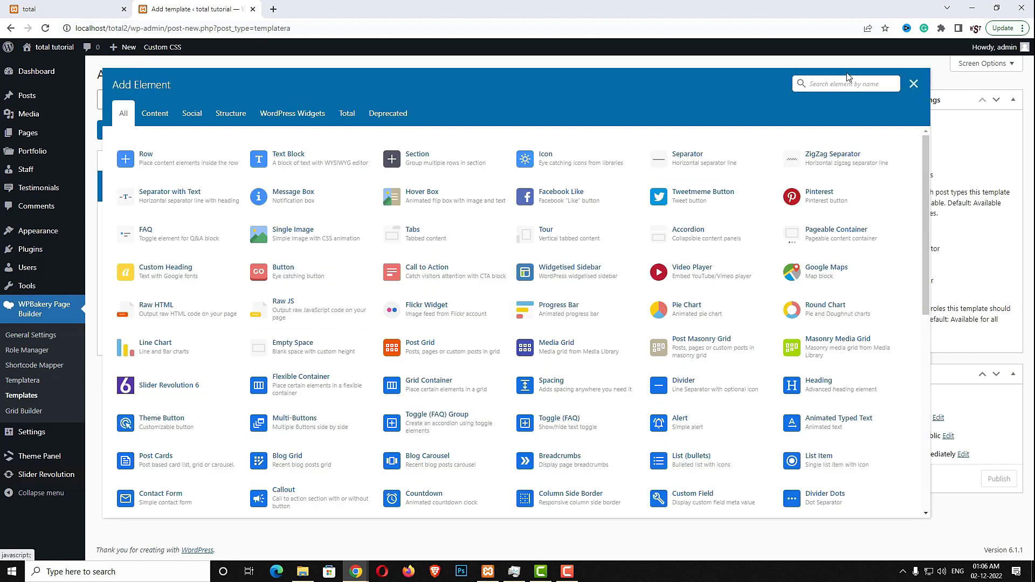
{"action": "type", "text": "sp"}
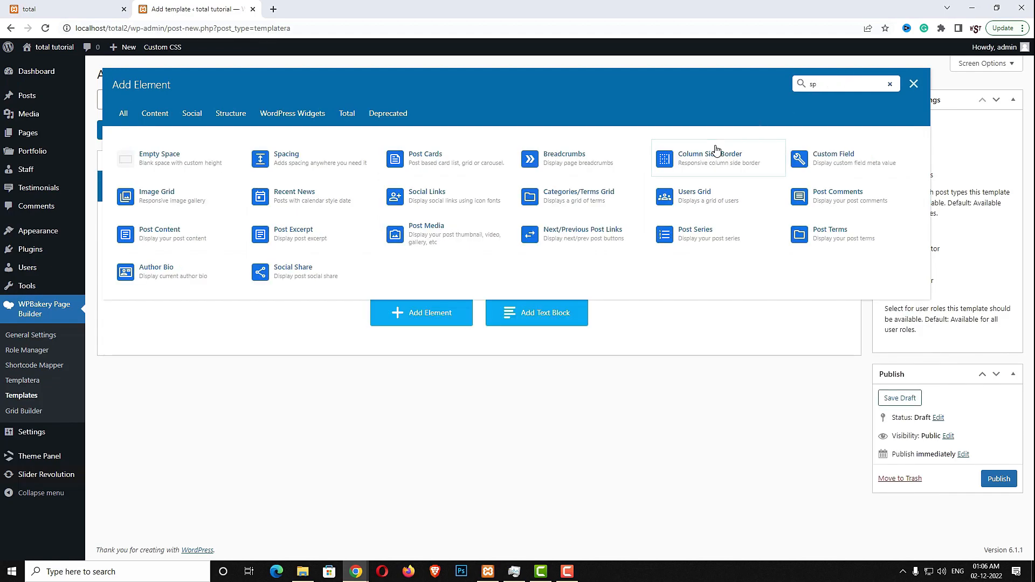
{"action": "type", "text": "ac"}
{"action": "left_click", "coordinate": [335, 161]}
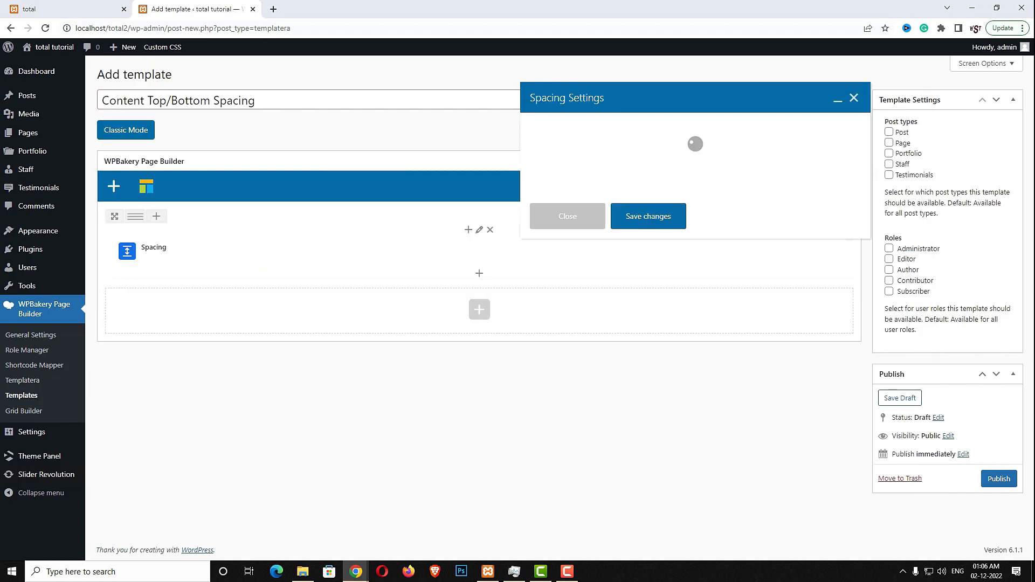
{"action": "left_click", "coordinate": [534, 147]}
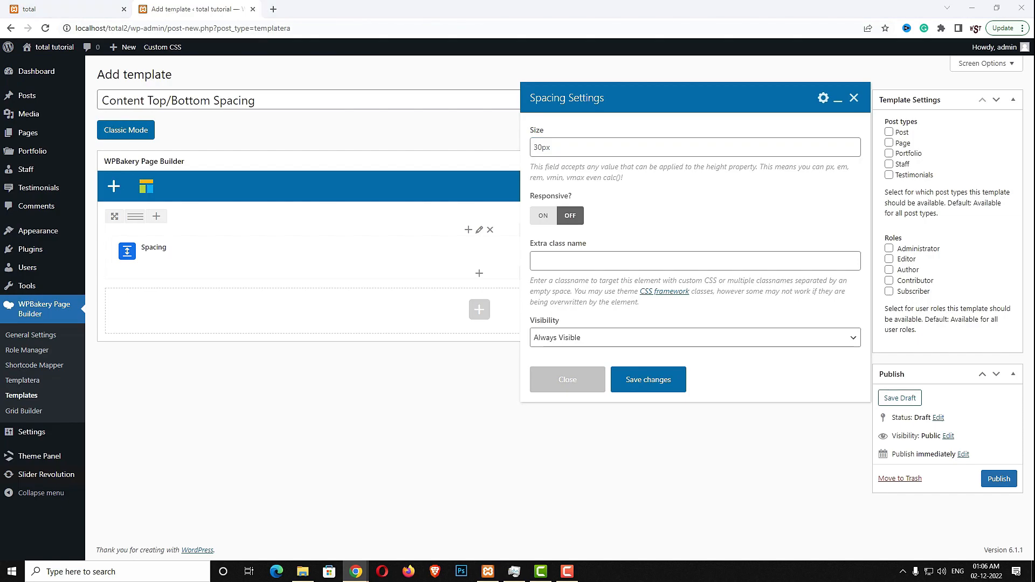
{"action": "left_click", "coordinate": [691, 143]}
{"action": "key", "text": "ctrl+a"}
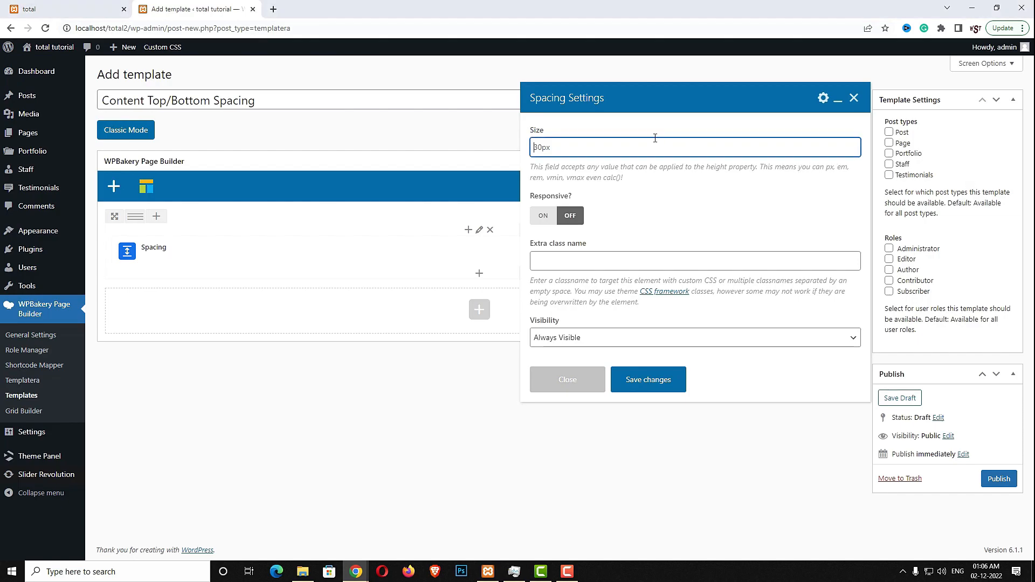
{"action": "type", "text": "clamp(60px, 7vmax, 120px)"}
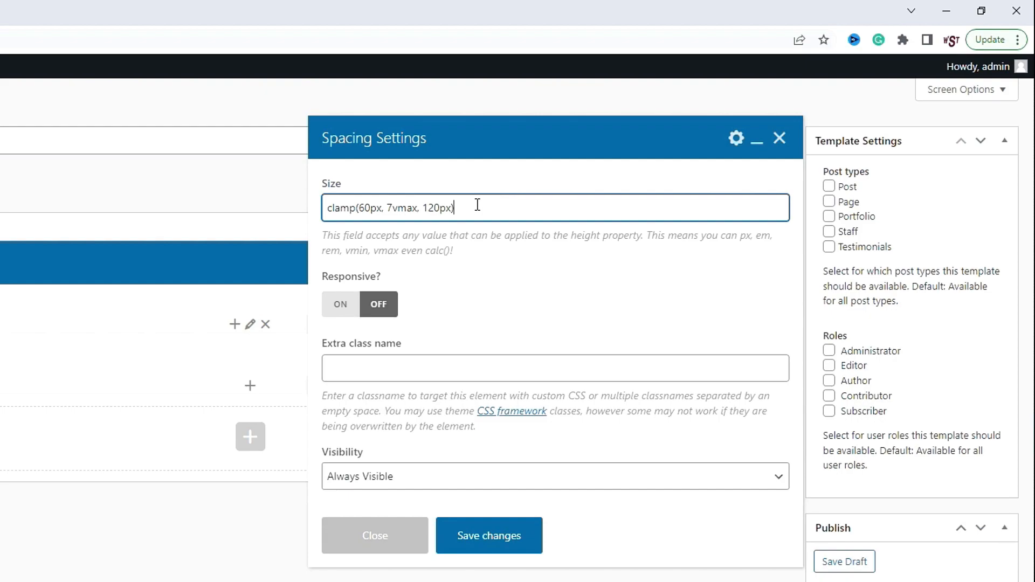
Save the Spacing settings and publish the template
{"action": "left_click_drag", "start_coordinate": [359, 209], "coordinate": [456, 210]}
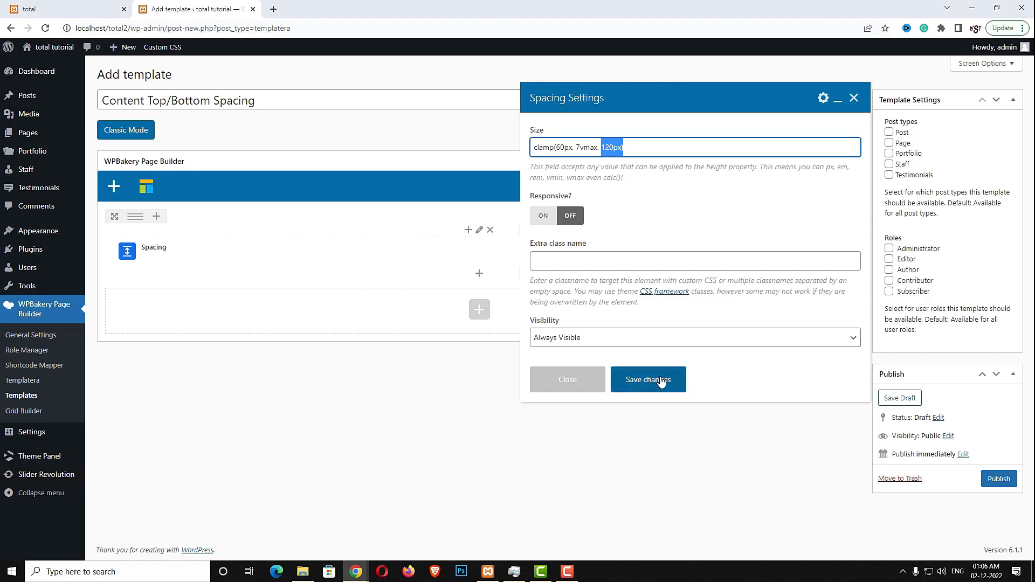
{"action": "left_click", "coordinate": [661, 381]}
{"action": "left_click", "coordinate": [1004, 484]}
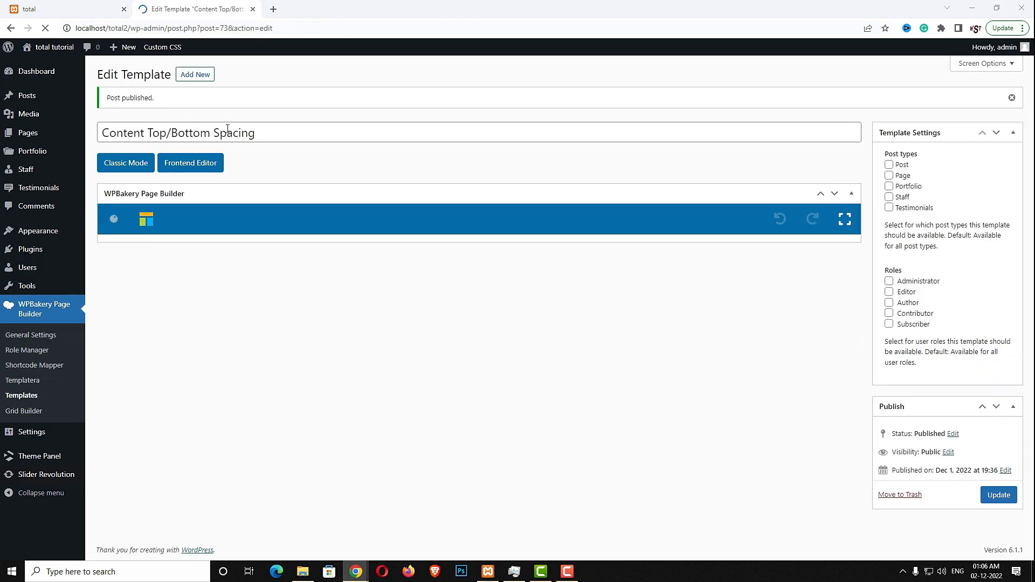
{"action": "left_click", "coordinate": [203, 76]}
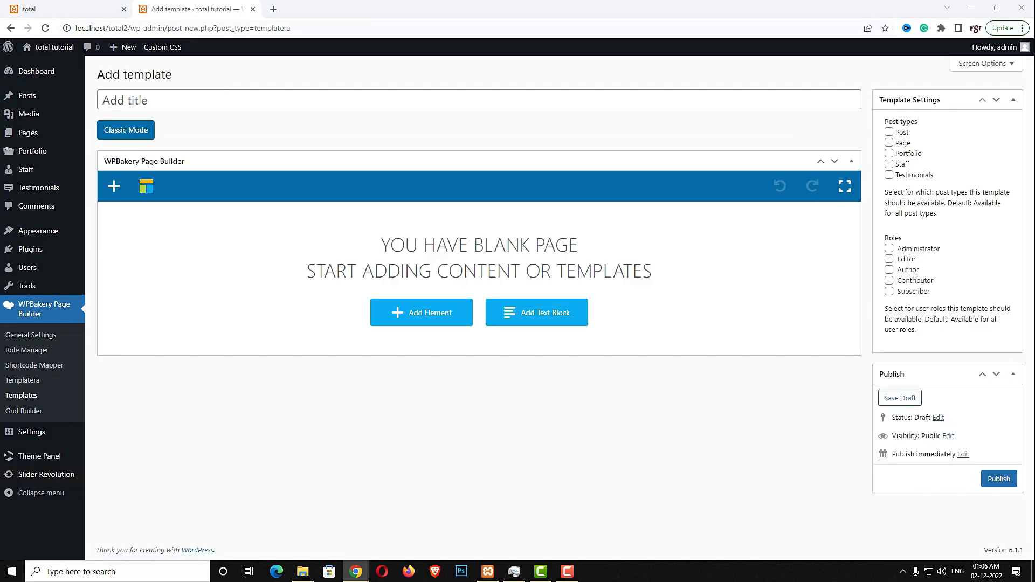
Title the new template 'Staff Post'
{"action": "left_click", "coordinate": [236, 95]}
{"action": "type", "text": "Staff Post"}
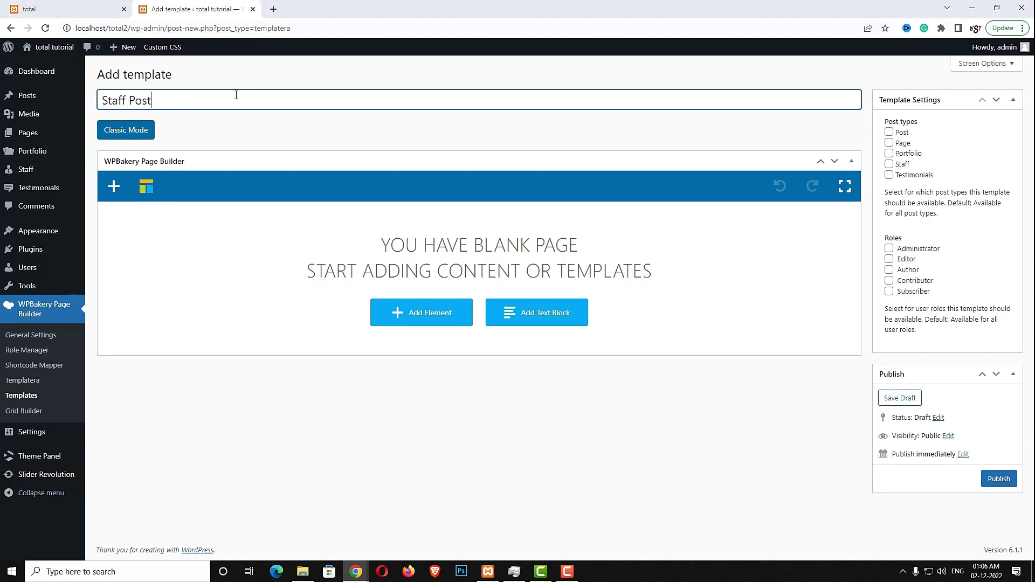
Add a Templatera element that embeds the Content Top/Bottom Spacing template, and save it
{"action": "left_click", "coordinate": [447, 320]}
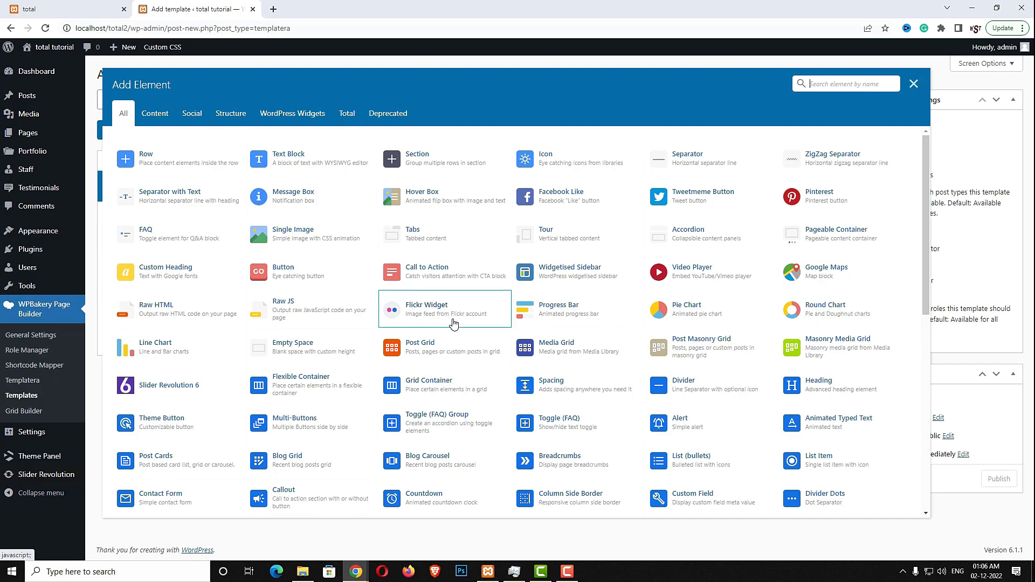
{"action": "left_click", "coordinate": [845, 85]}
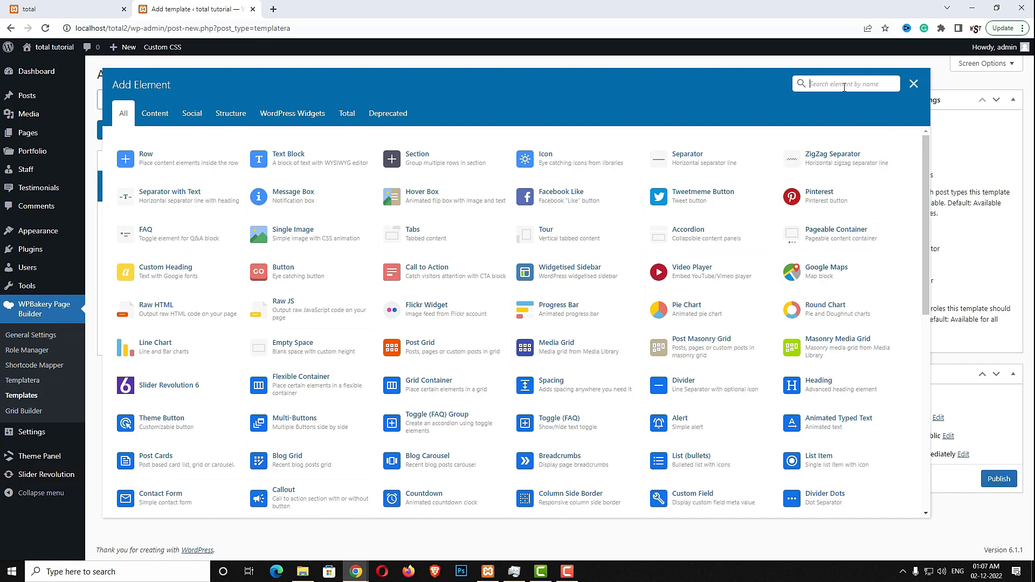
{"action": "type", "text": "temp"}
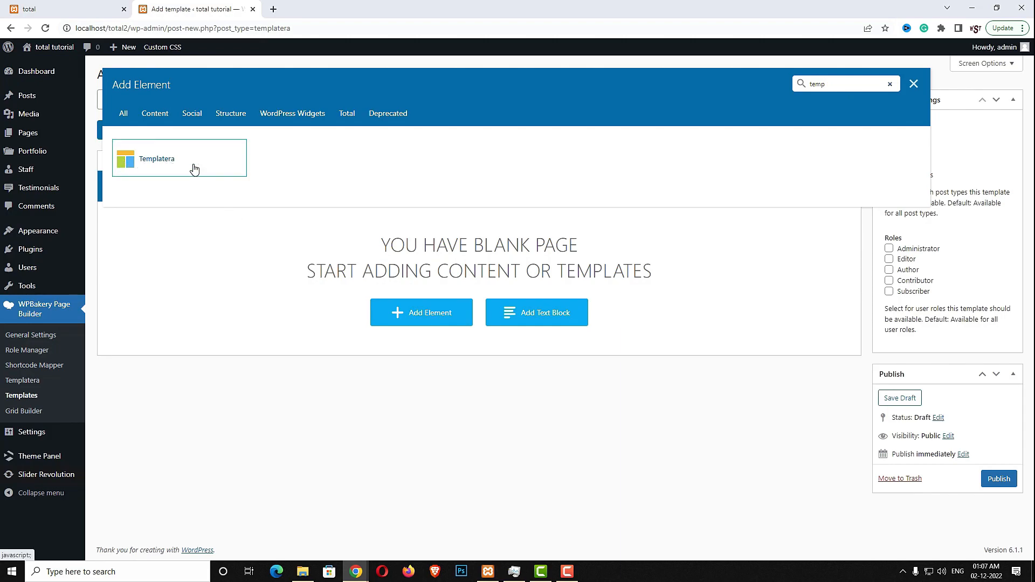
{"action": "left_click", "coordinate": [194, 169]}
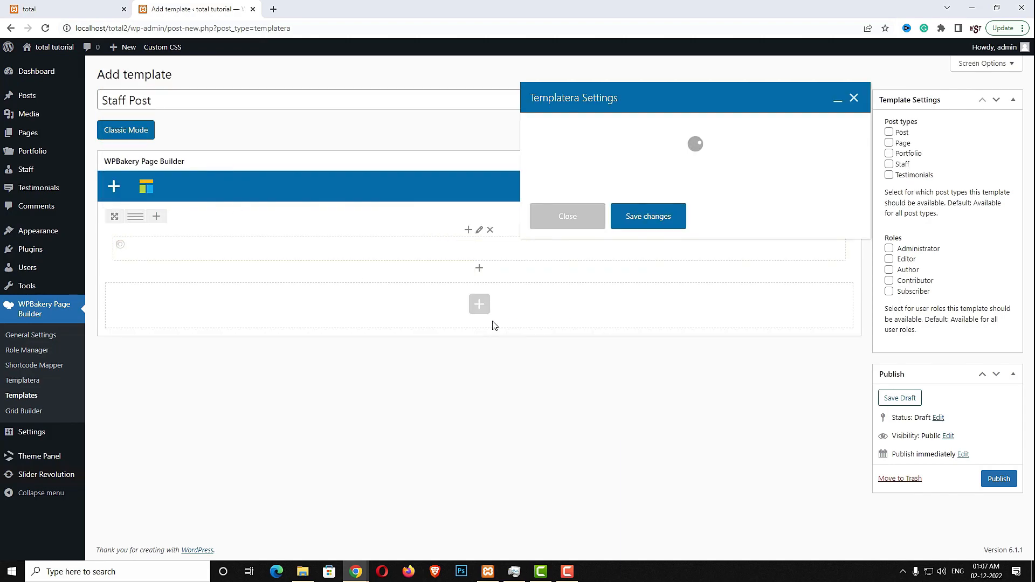
{"action": "left_click", "coordinate": [554, 149]}
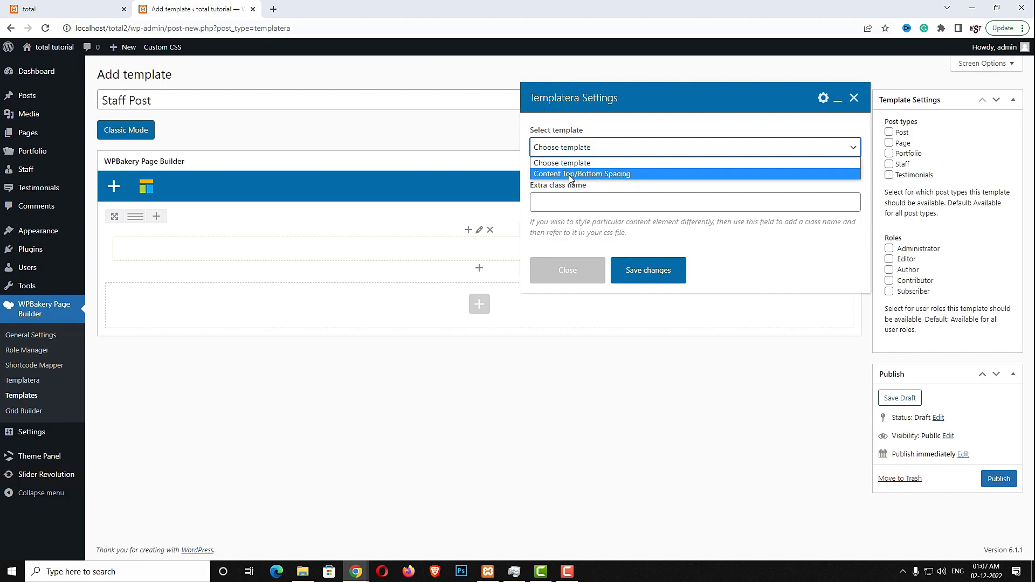
{"action": "left_click", "coordinate": [623, 174]}
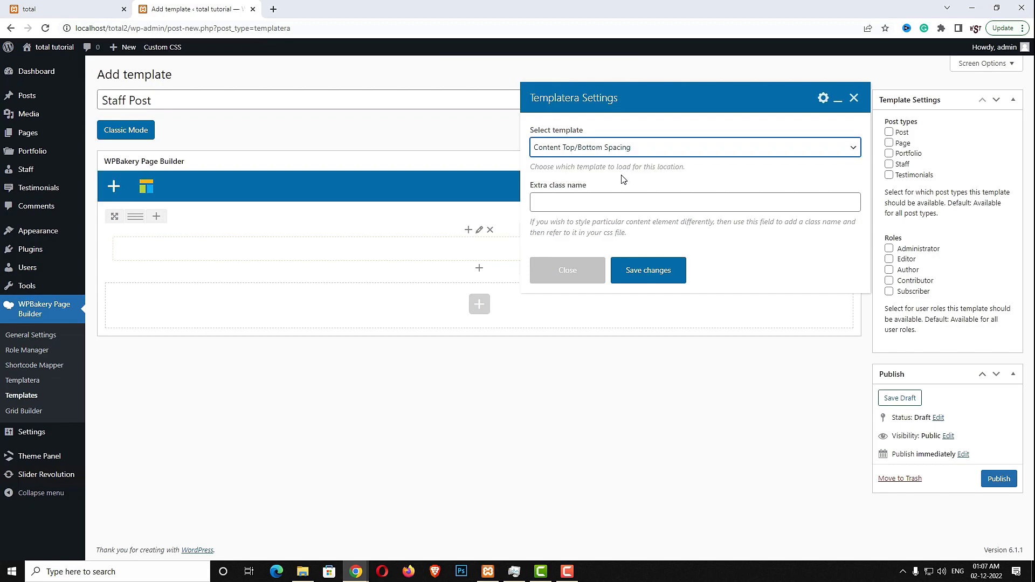
{"action": "left_click", "coordinate": [649, 273]}
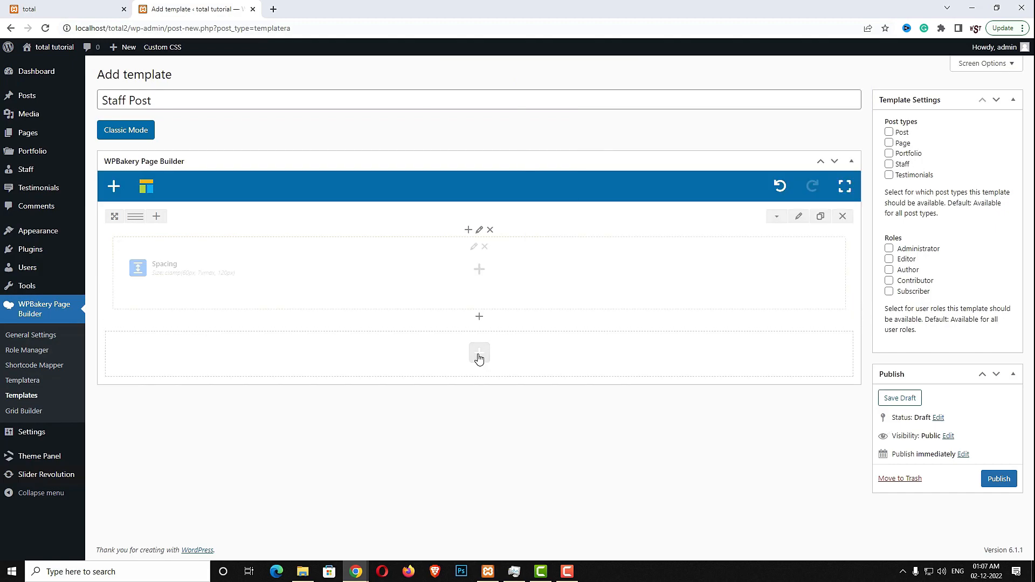
Add a new row below the spacing and give it a 1/2 + 1/2 column layout
{"action": "left_click", "coordinate": [479, 354]}
{"action": "left_click", "coordinate": [200, 165]}
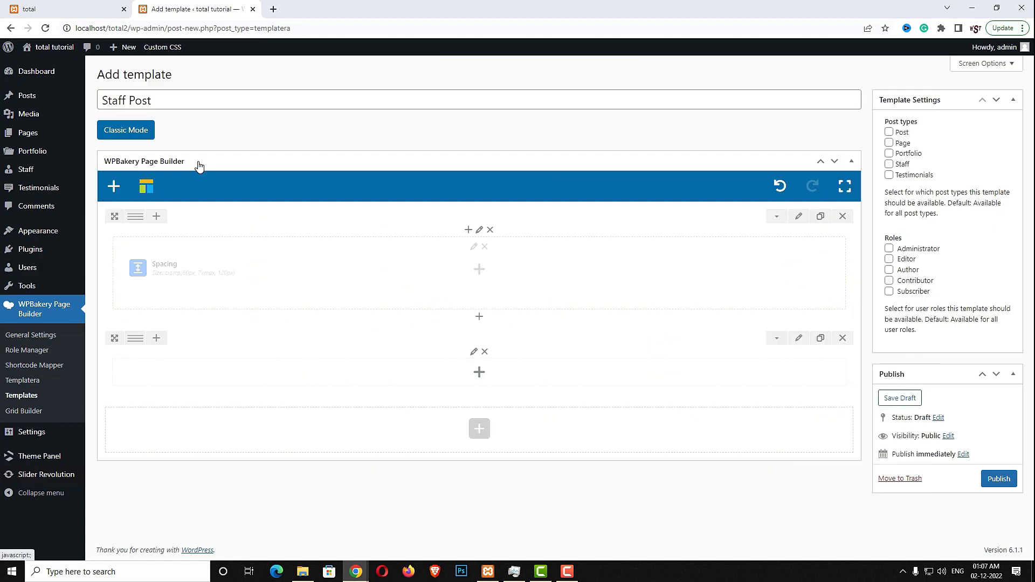
{"action": "mouse_move", "coordinate": [136, 338]}
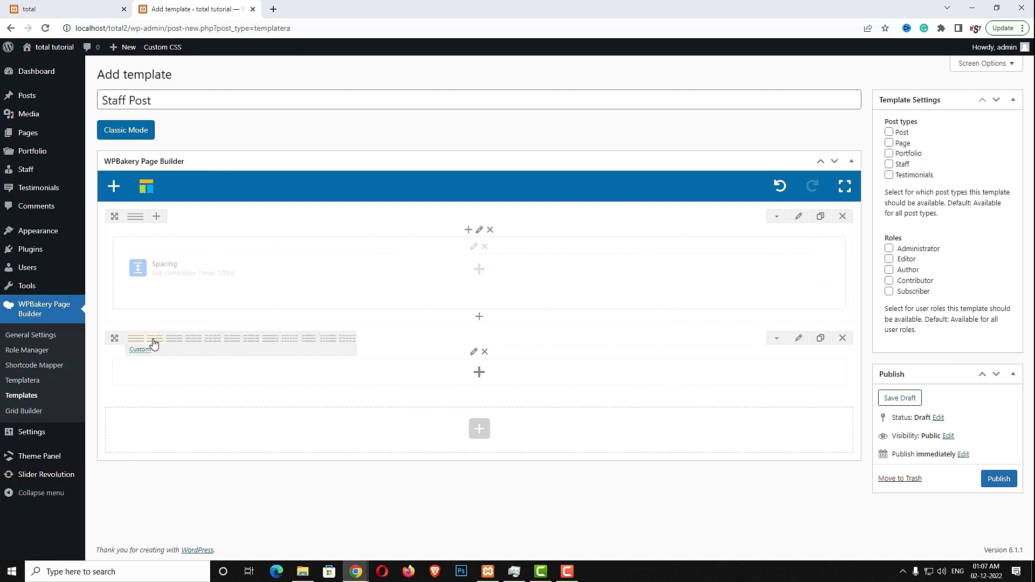
{"action": "left_click", "coordinate": [154, 343]}
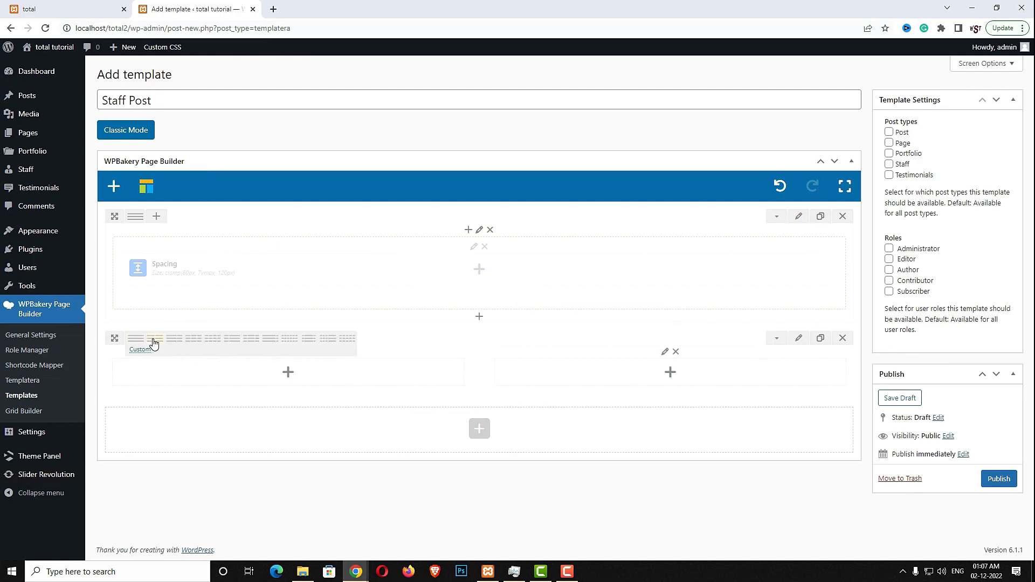
{"action": "left_click", "coordinate": [288, 372]}
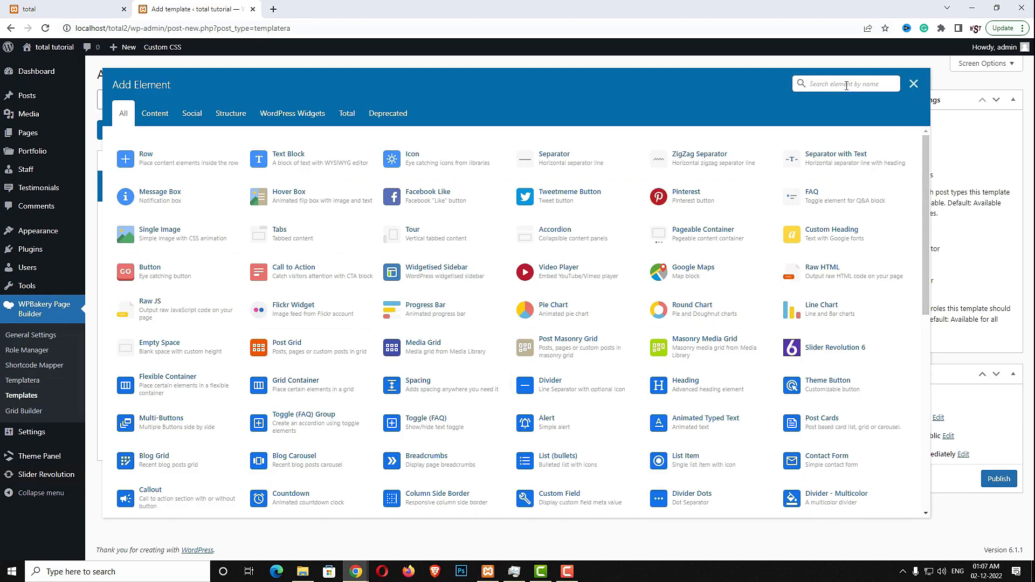
Add an Image element using the Featured Image source with a bounceIn animation
{"action": "type", "text": "imag"}
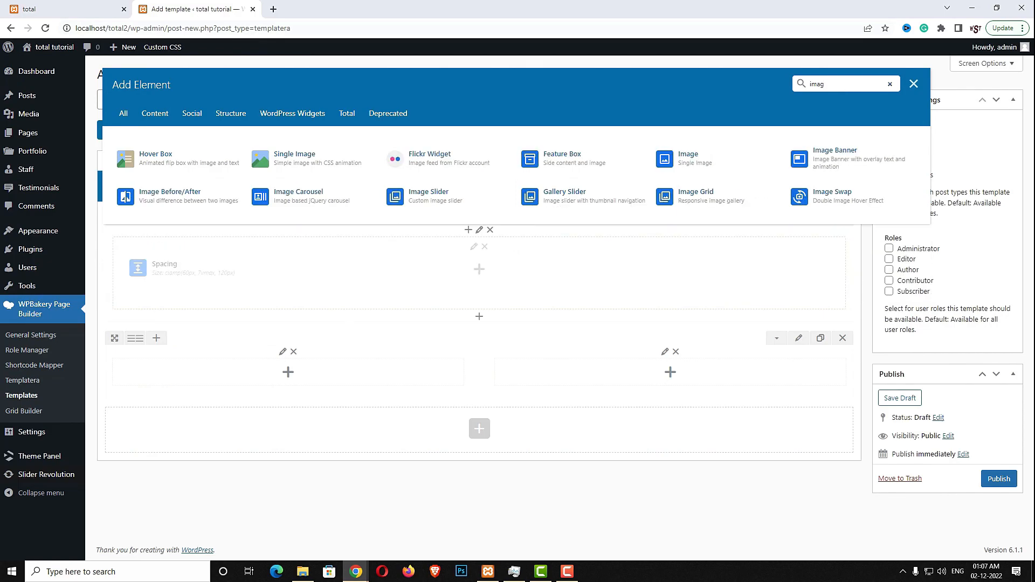
{"action": "left_click", "coordinate": [689, 157]}
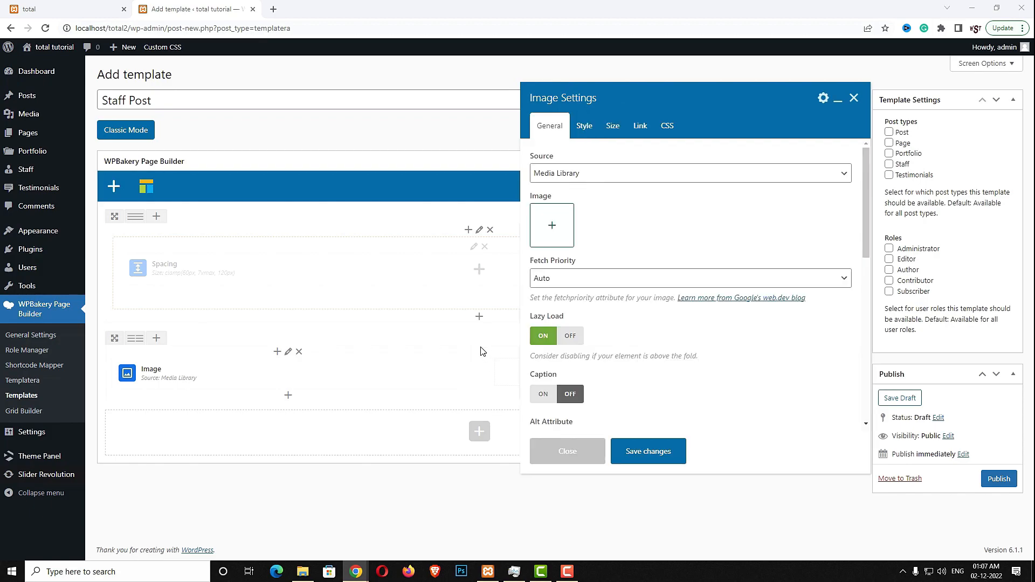
{"action": "left_click", "coordinate": [795, 175]}
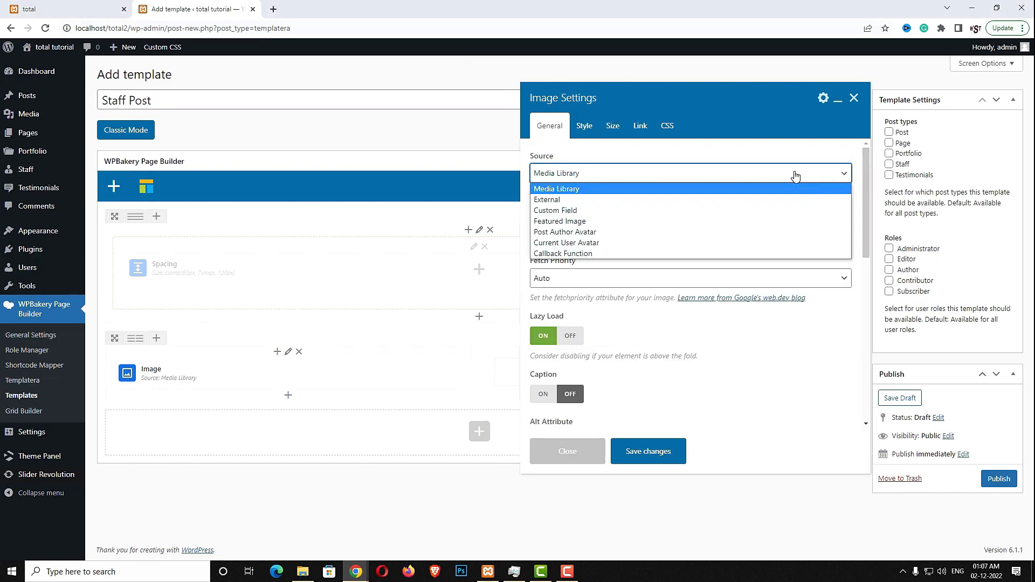
{"action": "left_click", "coordinate": [744, 222]}
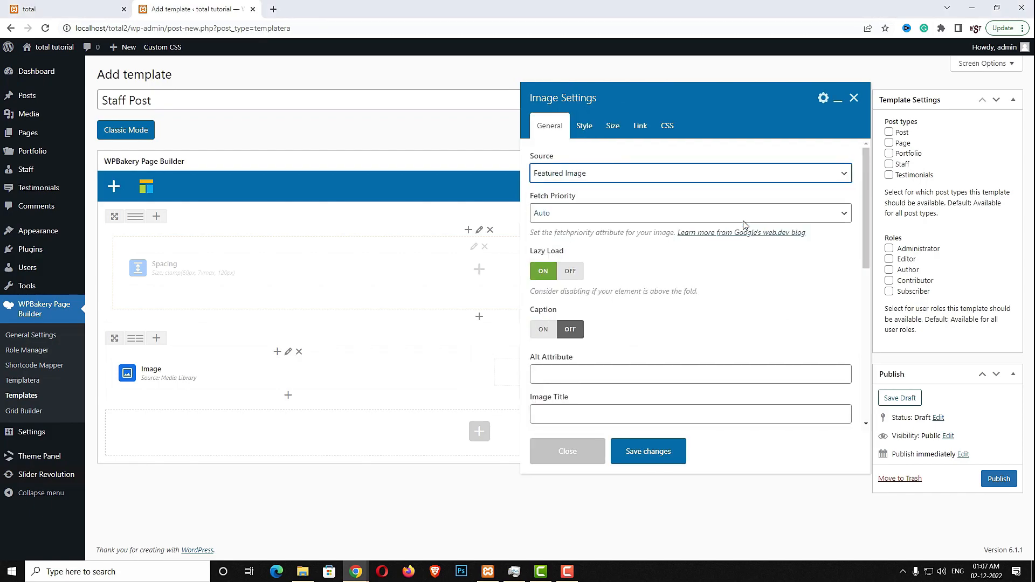
{"action": "scroll", "coordinate": [730, 317], "scroll_direction": "down", "scroll_amount": 1}
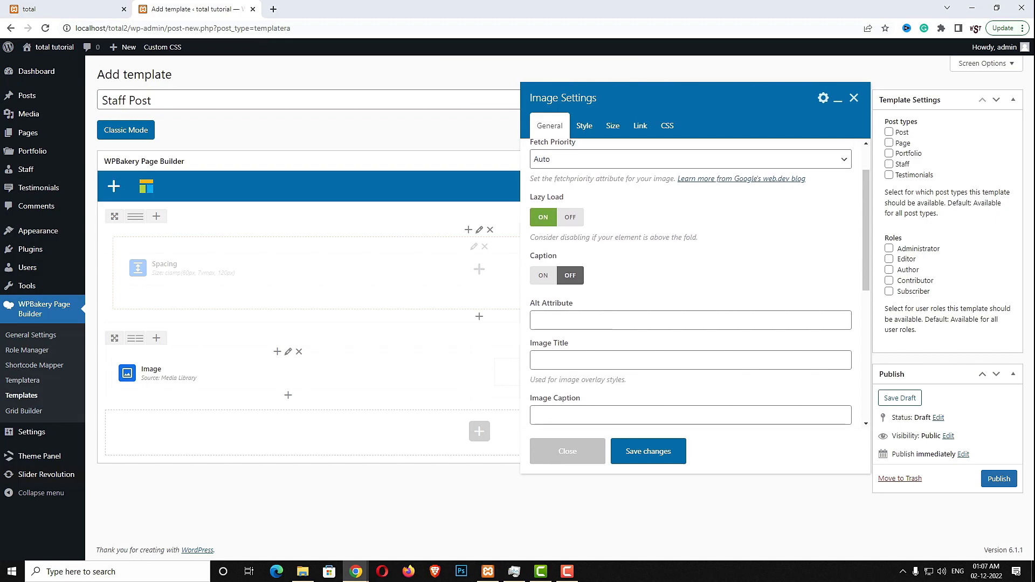
{"action": "scroll", "coordinate": [647, 292], "scroll_direction": "down", "scroll_amount": 5}
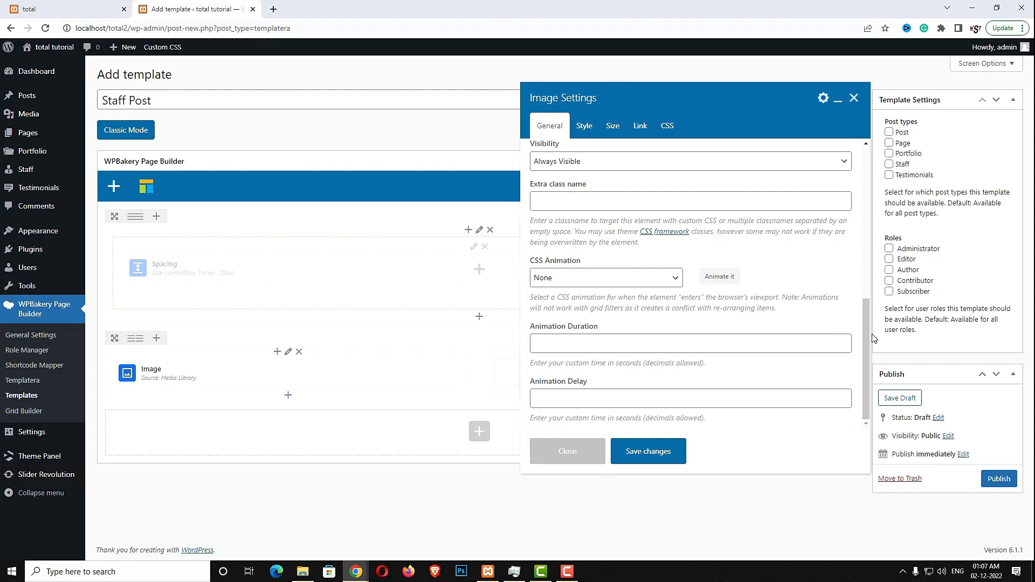
{"action": "left_click", "coordinate": [628, 277]}
{"action": "left_click", "coordinate": [596, 324]}
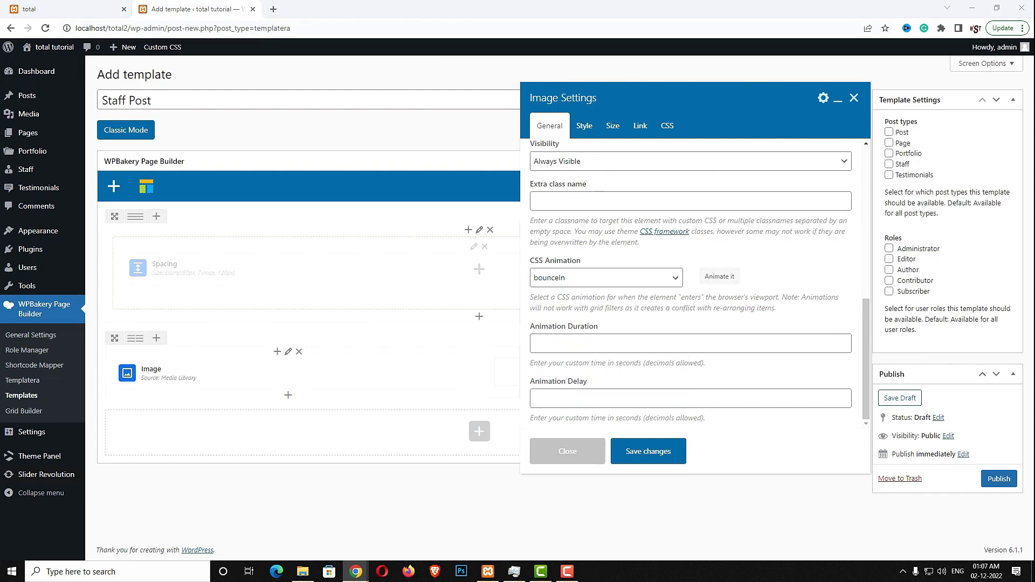
Set the image size to staff_post and save the Image settings
{"action": "left_click", "coordinate": [588, 129]}
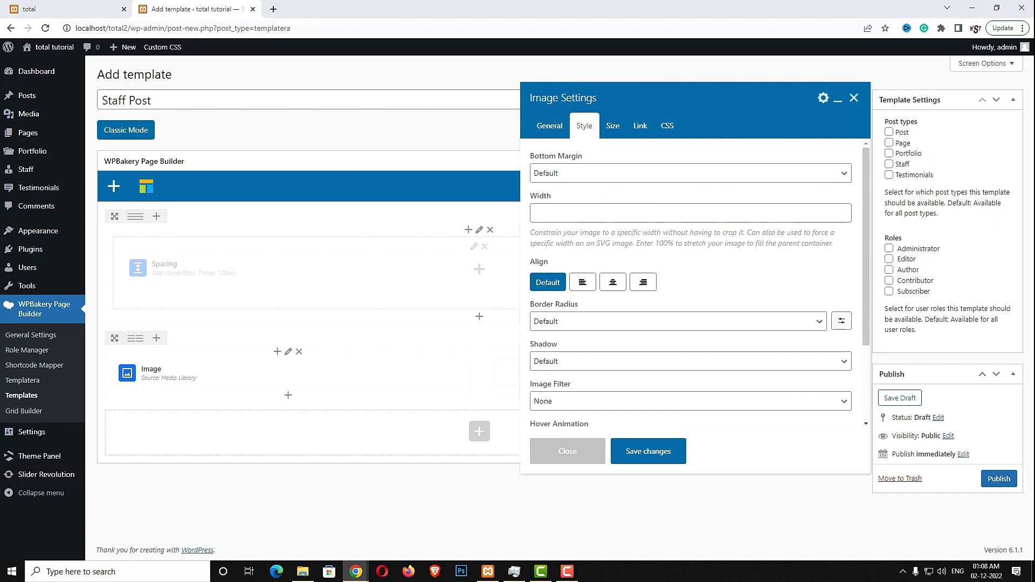
{"action": "scroll", "coordinate": [701, 266], "scroll_direction": "down", "scroll_amount": 3}
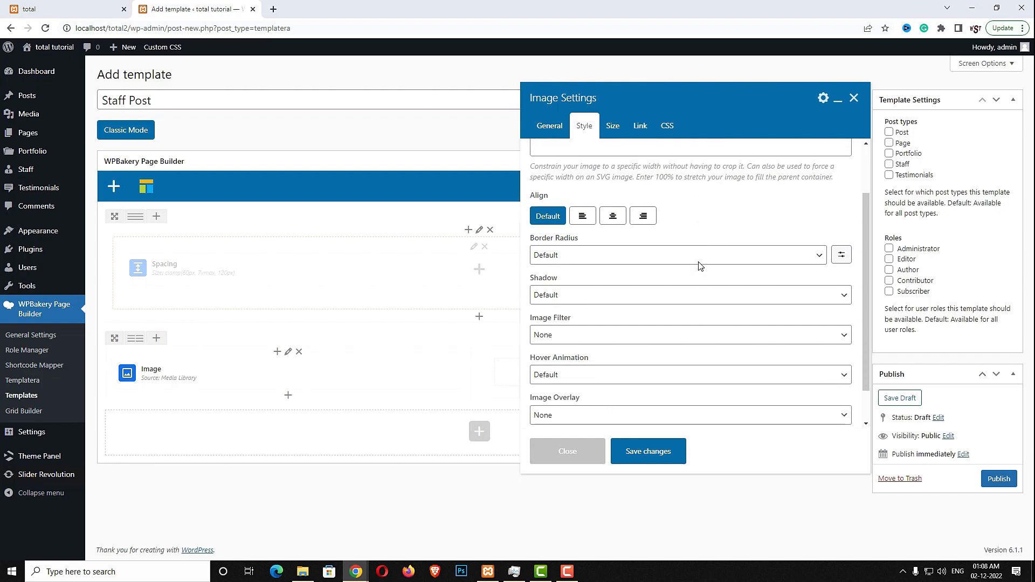
{"action": "scroll", "coordinate": [699, 266], "scroll_direction": "up", "scroll_amount": 3}
{"action": "left_click", "coordinate": [614, 125]}
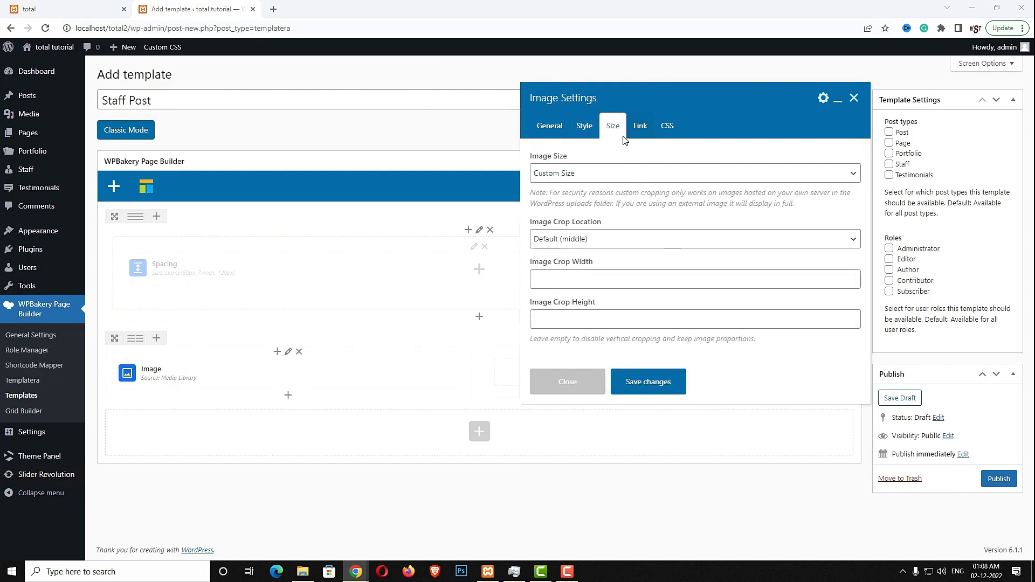
{"action": "left_click", "coordinate": [613, 176]}
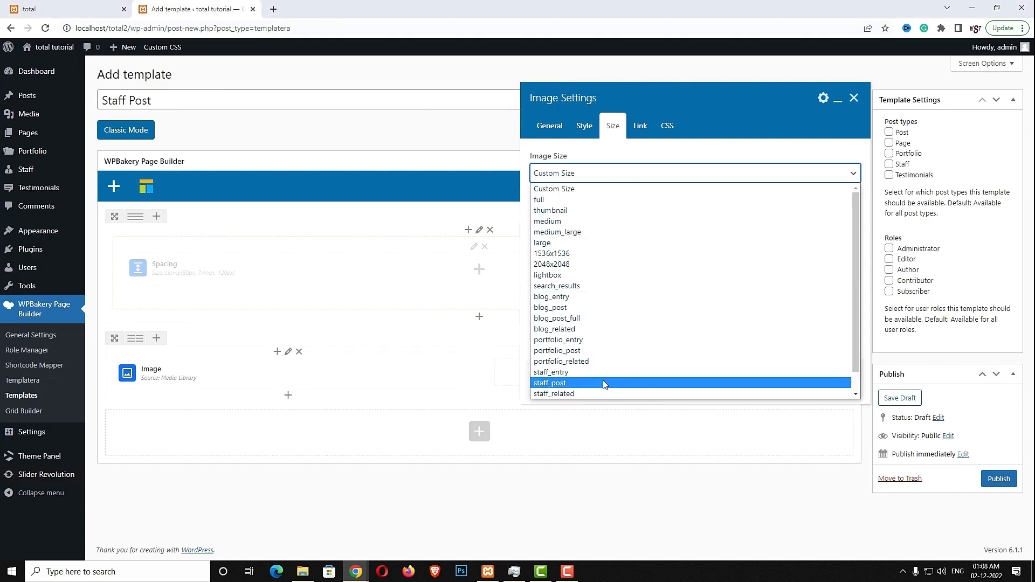
{"action": "left_click", "coordinate": [575, 385]}
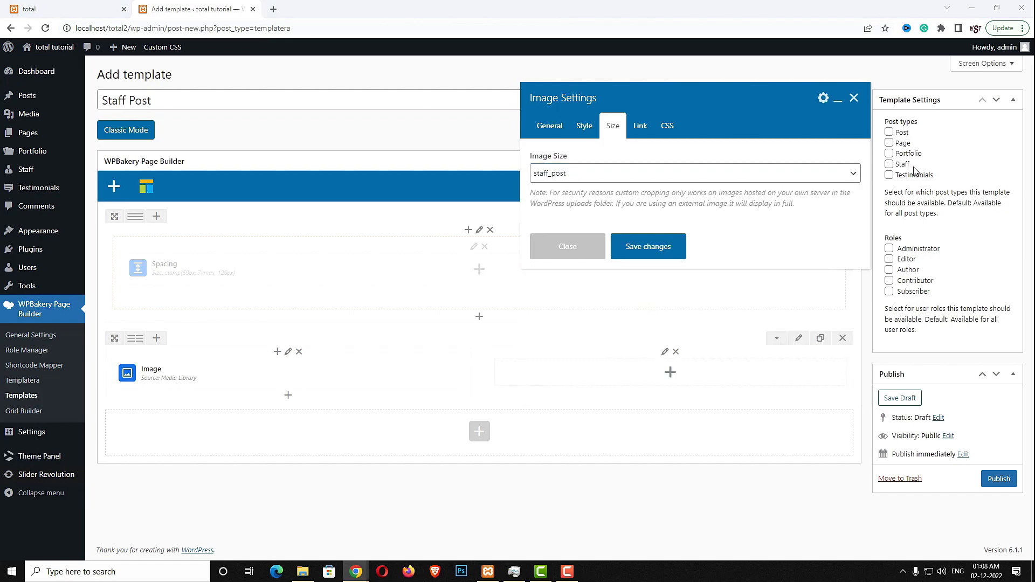
{"action": "left_click", "coordinate": [650, 128]}
{"action": "left_click", "coordinate": [658, 128]}
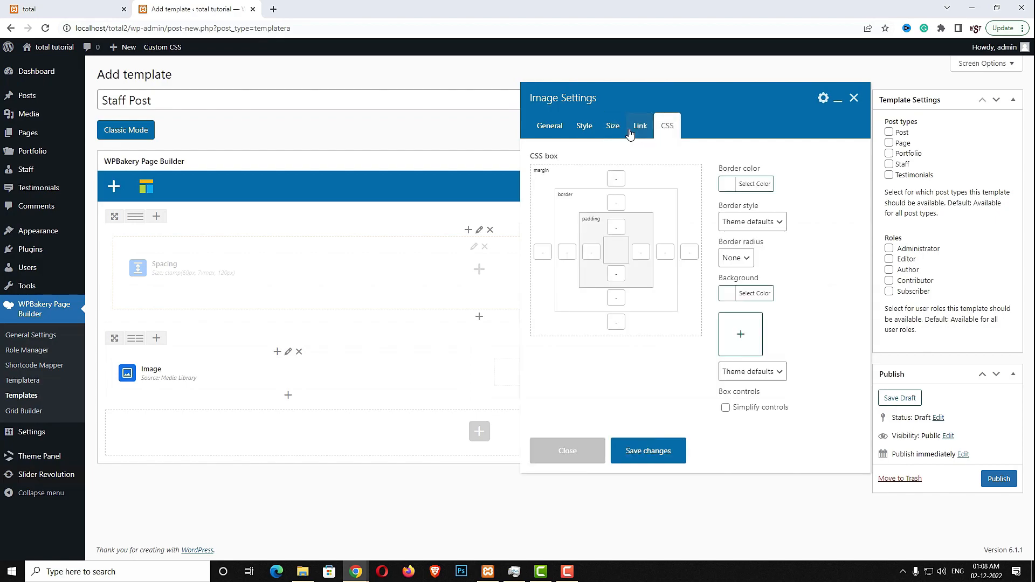
{"action": "left_click", "coordinate": [613, 126]}
{"action": "left_click", "coordinate": [649, 254]}
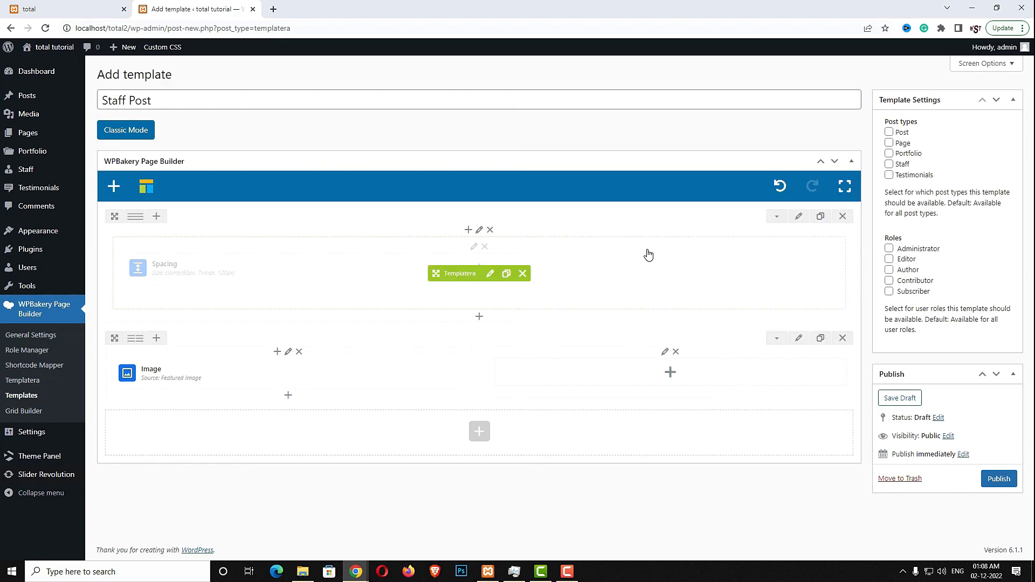
Place a Page Title element in the right column and save it with default typography
{"action": "left_click", "coordinate": [671, 372]}
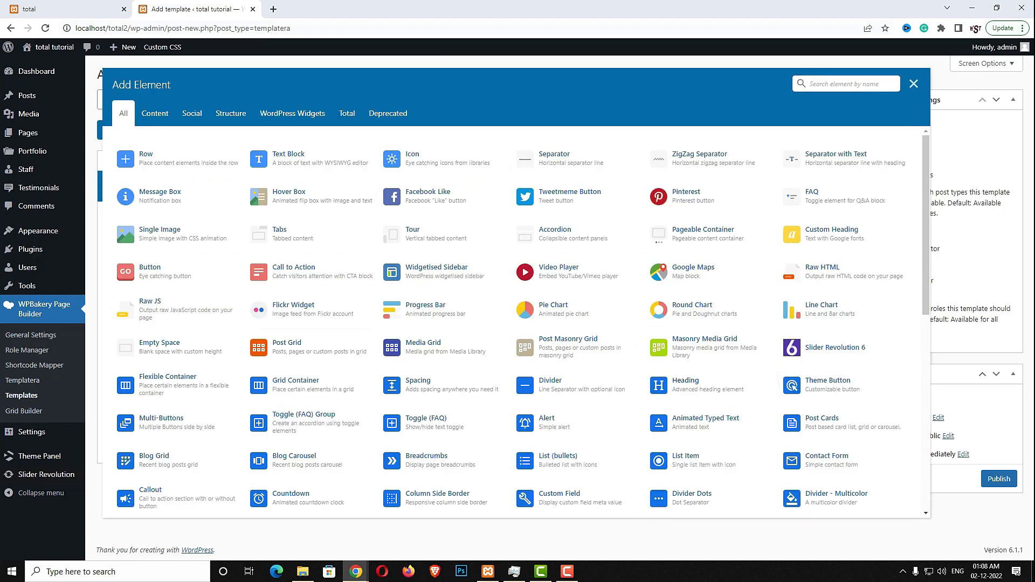
{"action": "left_click", "coordinate": [829, 85]}
{"action": "type", "text": "page"}
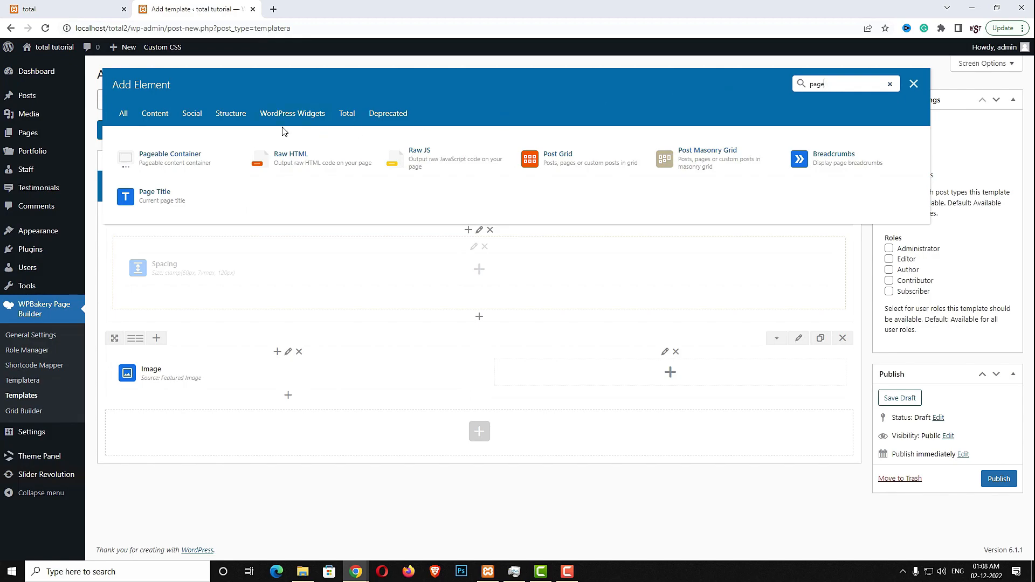
{"action": "left_click", "coordinate": [180, 203]}
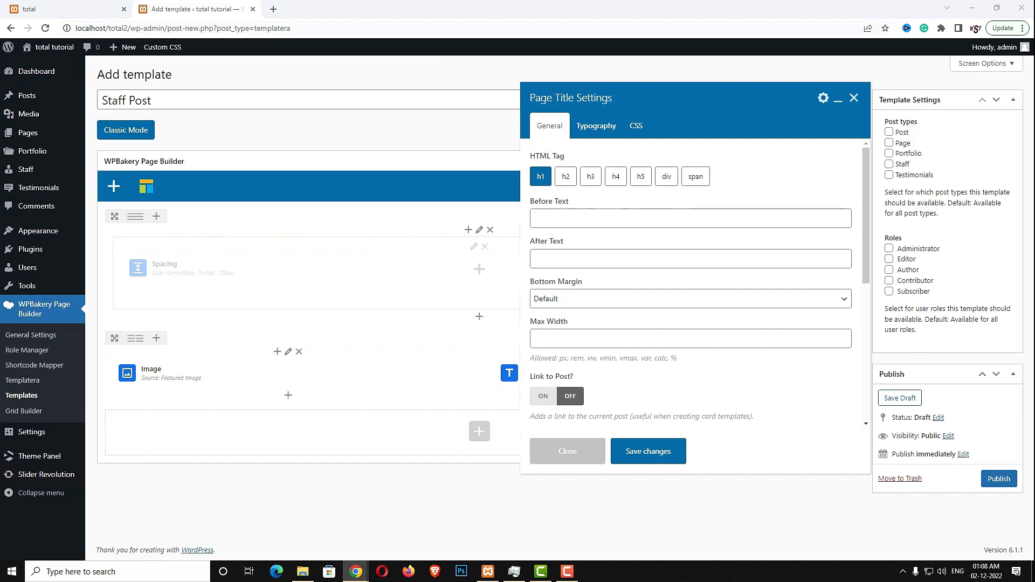
{"action": "left_click", "coordinate": [585, 133]}
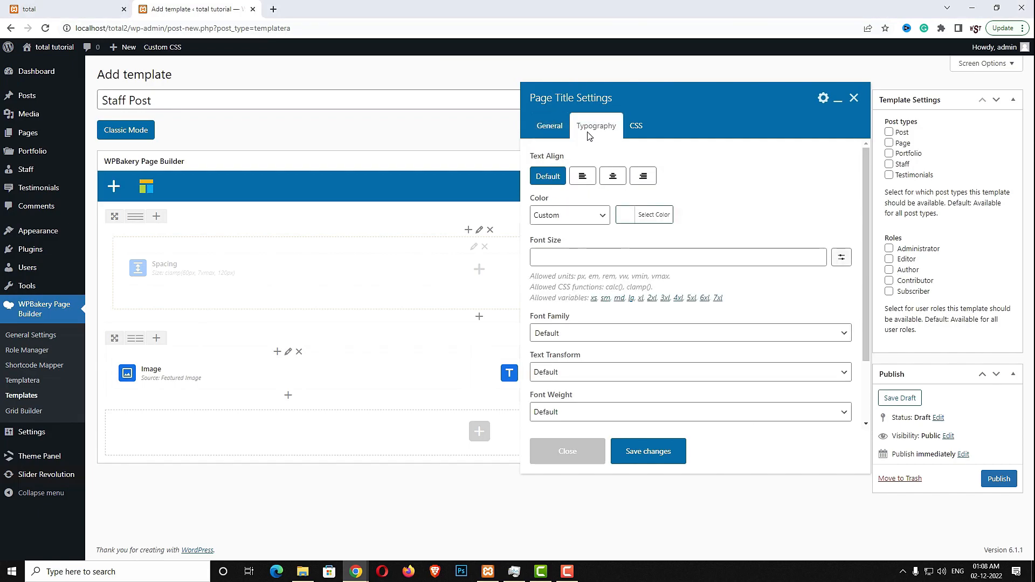
{"action": "scroll", "coordinate": [703, 298], "scroll_direction": "down", "scroll_amount": 3}
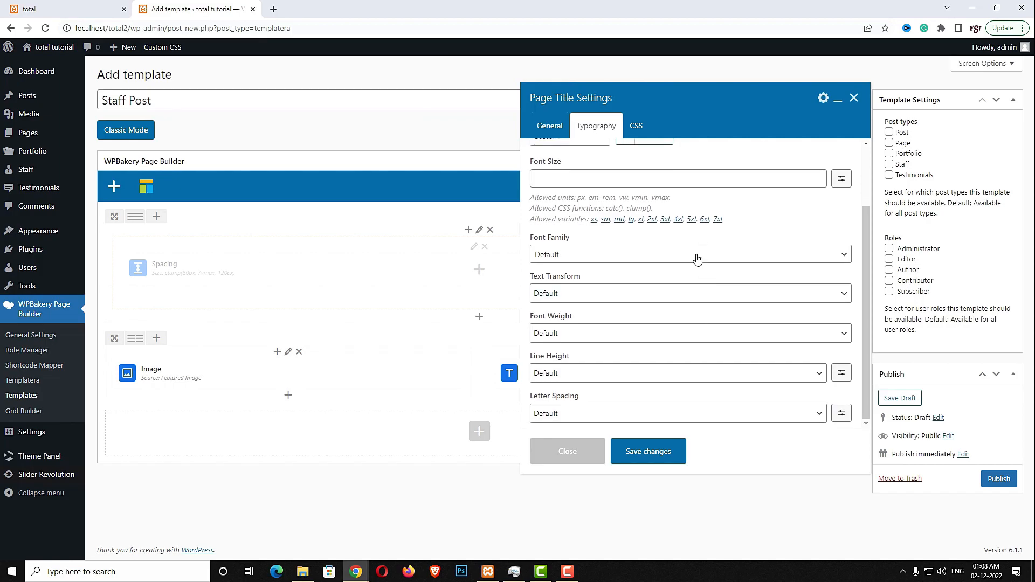
{"action": "left_click", "coordinate": [647, 452]}
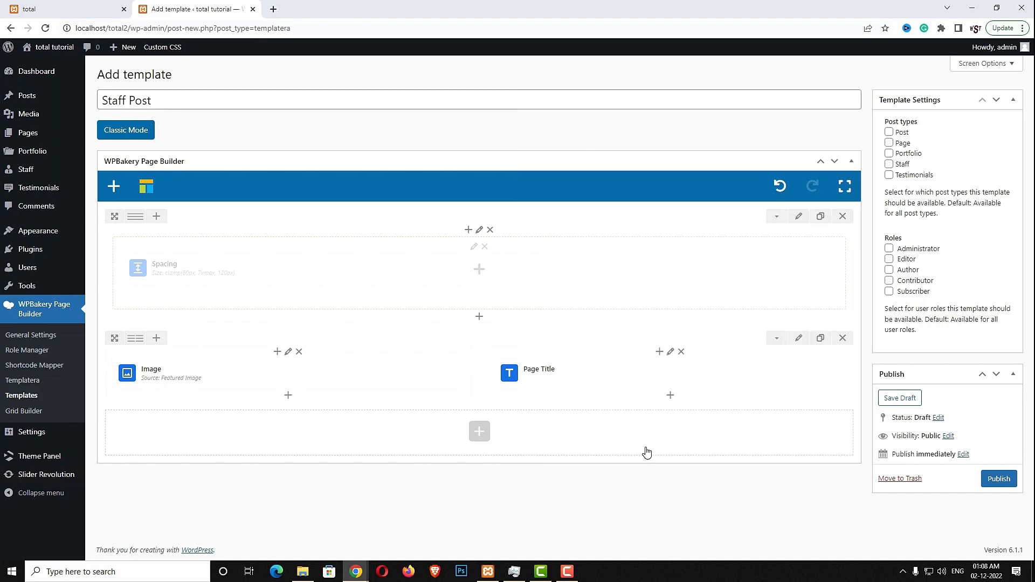
Add a Custom Field element below the Page Title that shows the wpex_staff_position field
{"action": "left_click", "coordinate": [671, 396]}
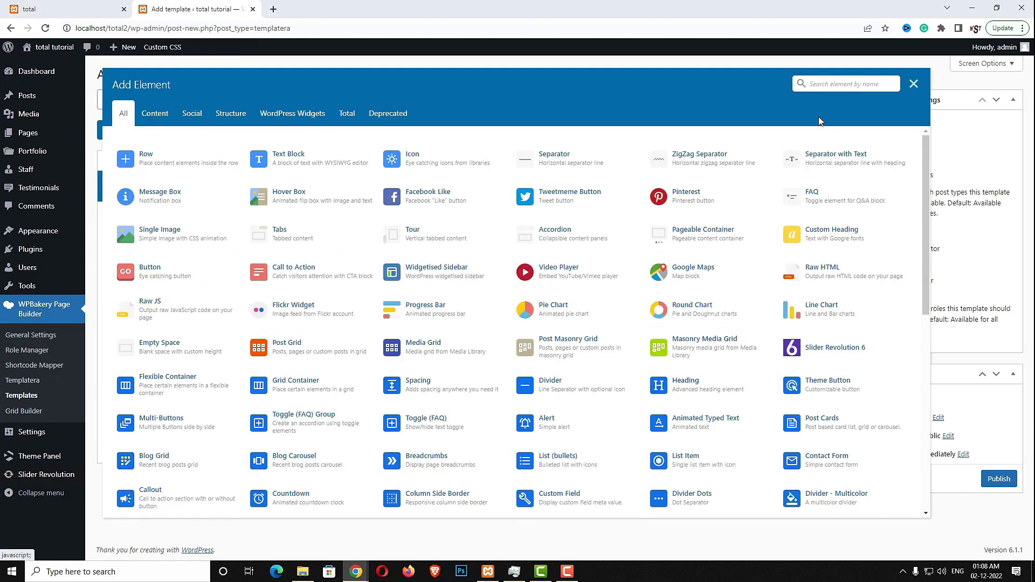
{"action": "type", "text": "cu"}
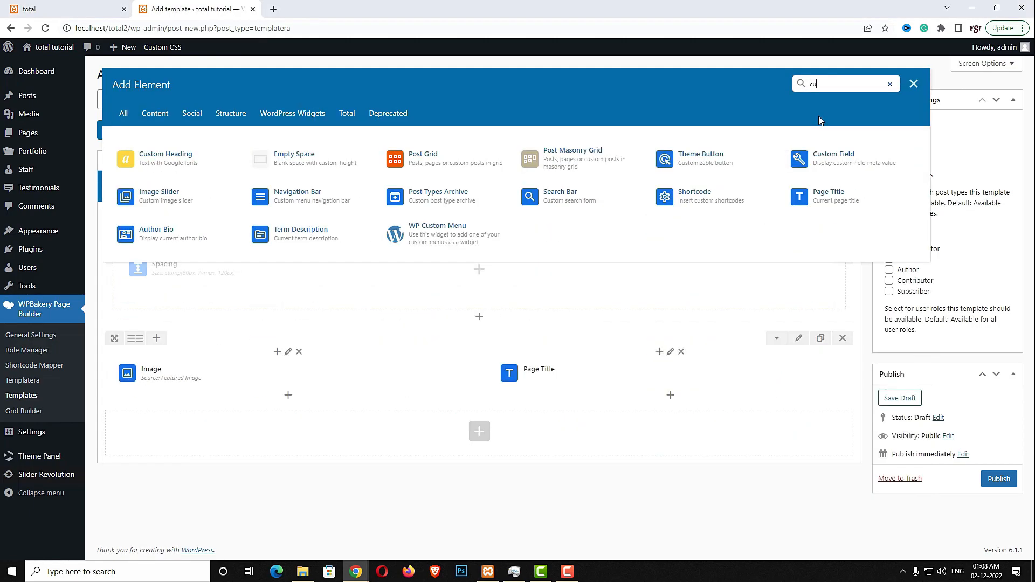
{"action": "type", "text": "st"}
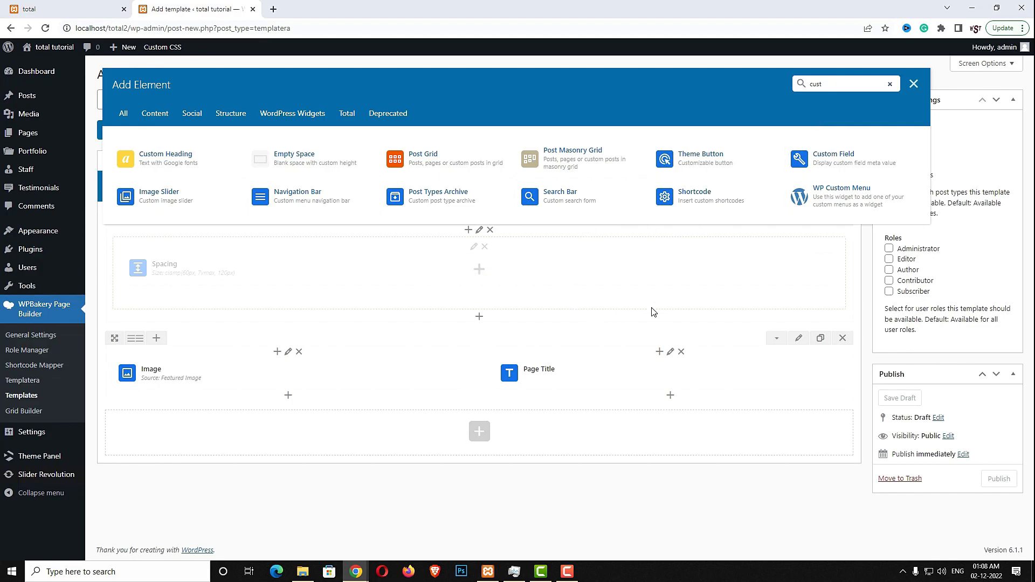
{"action": "left_click", "coordinate": [844, 162]}
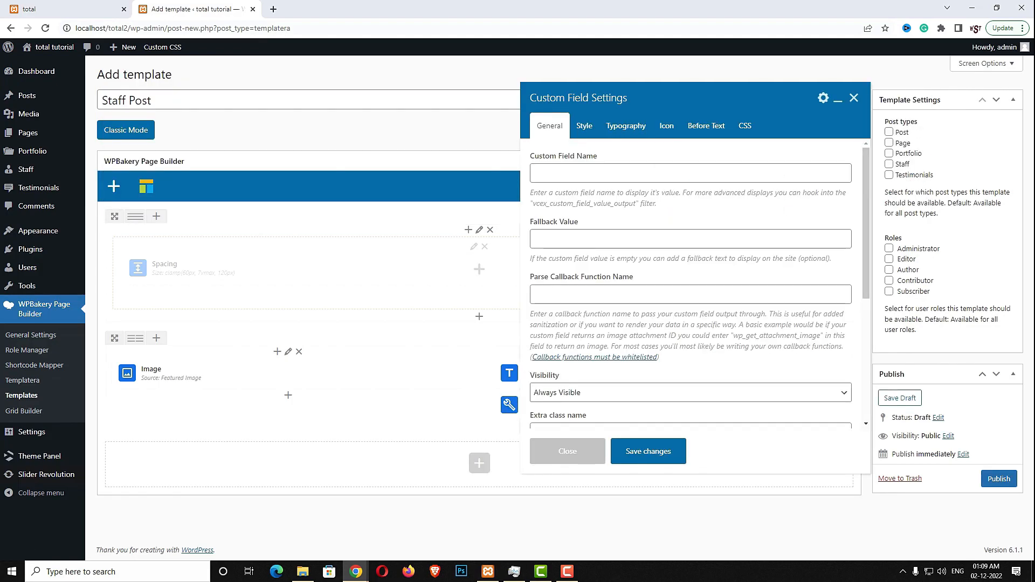
{"action": "left_click", "coordinate": [625, 175]}
{"action": "type", "text": "wpex_staff_position"}
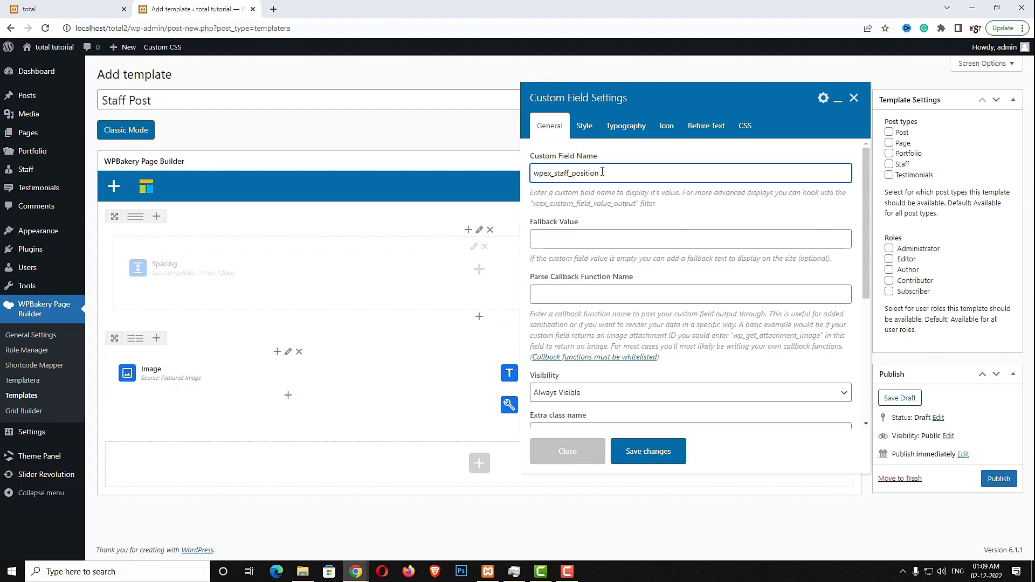
{"action": "mouse_move", "coordinate": [602, 171]}
{"action": "left_mouse_down"}
{"action": "mouse_move", "coordinate": [499, 164]}
{"action": "mouse_move", "coordinate": [617, 166]}
{"action": "left_mouse_up"}
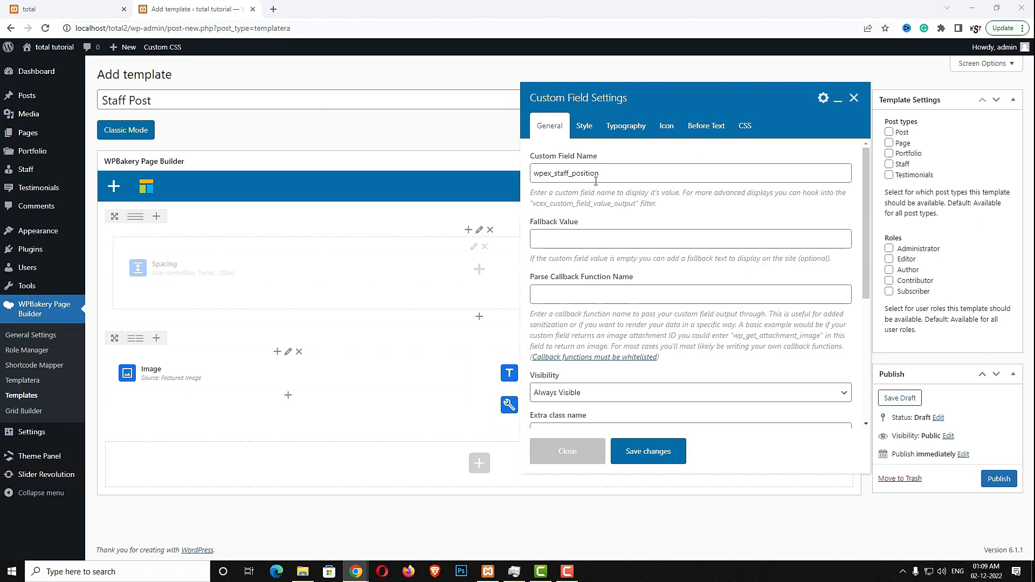
{"action": "left_click", "coordinate": [584, 126]}
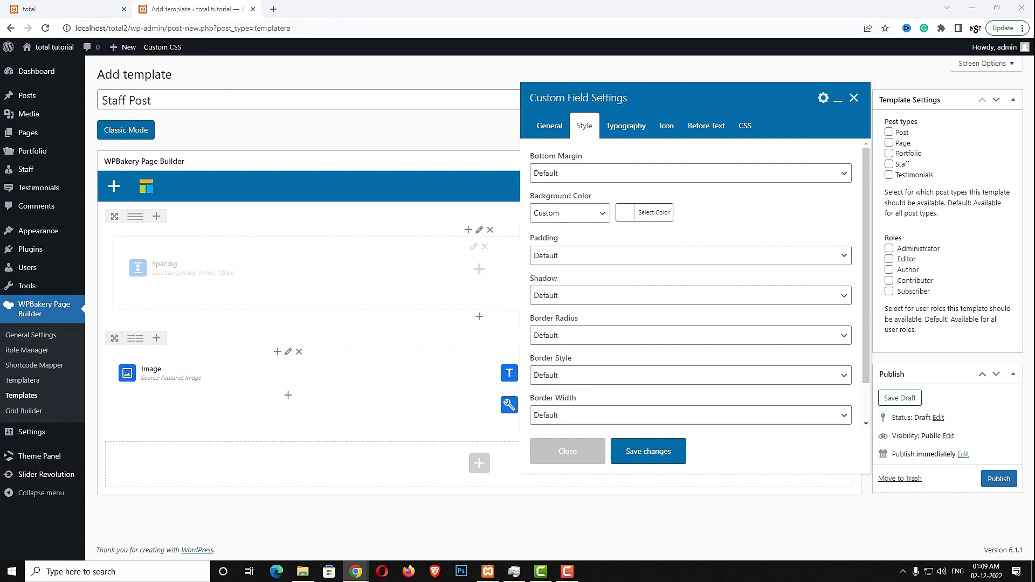
{"action": "left_click", "coordinate": [627, 127]}
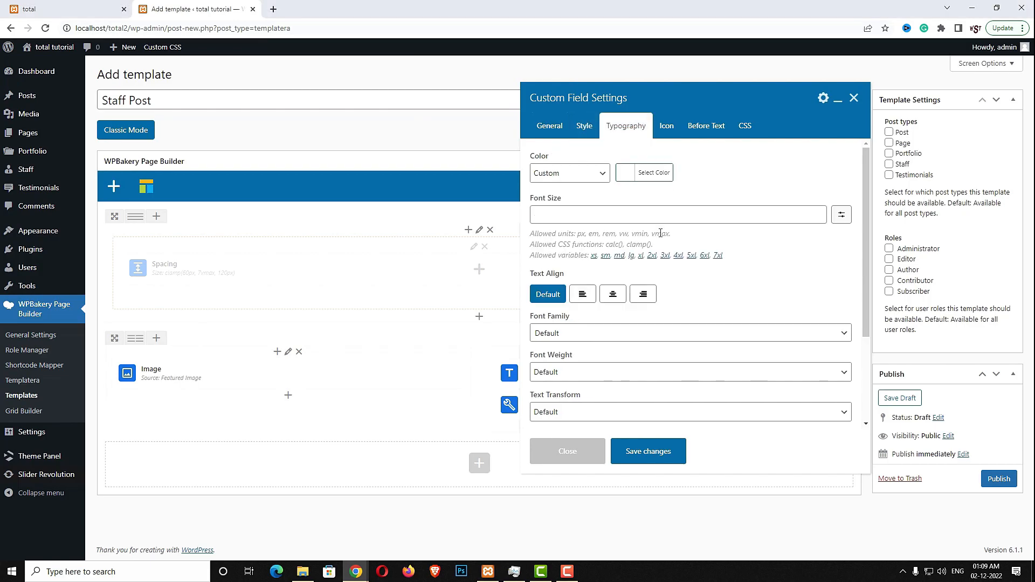
{"action": "scroll", "coordinate": [699, 291], "scroll_direction": "down", "scroll_amount": 3}
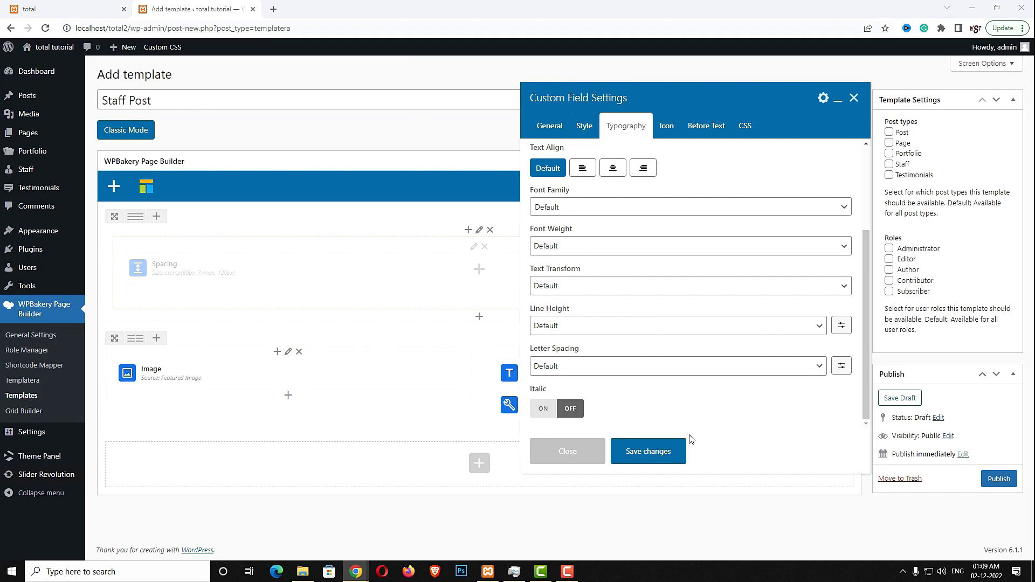
{"action": "left_click", "coordinate": [676, 457]}
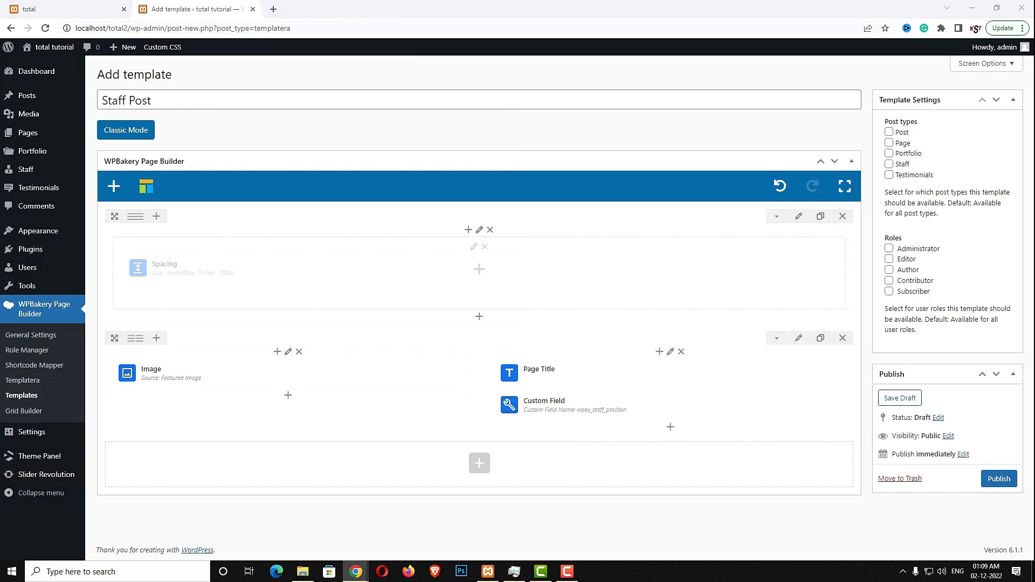
Insert a Spacing element sized 20PX below the Custom Field
{"action": "left_click", "coordinate": [671, 428]}
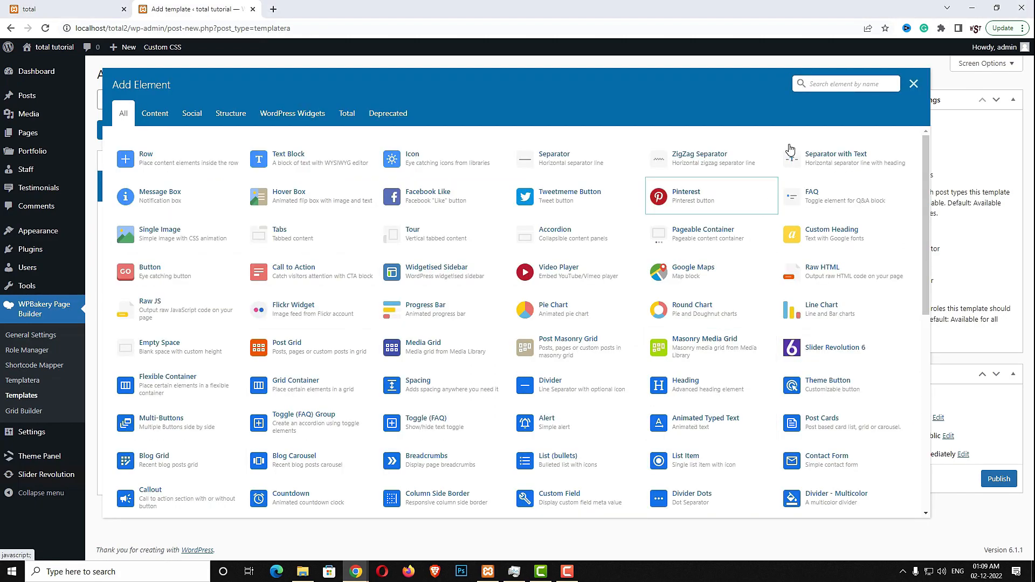
{"action": "type", "text": "sp"}
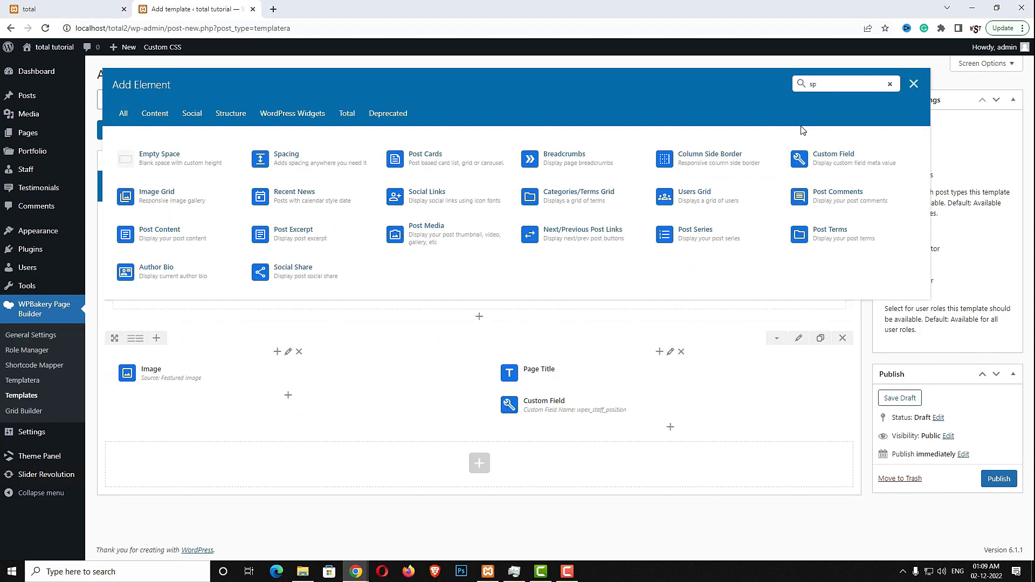
{"action": "type", "text": "ac"}
{"action": "left_click", "coordinate": [312, 157]}
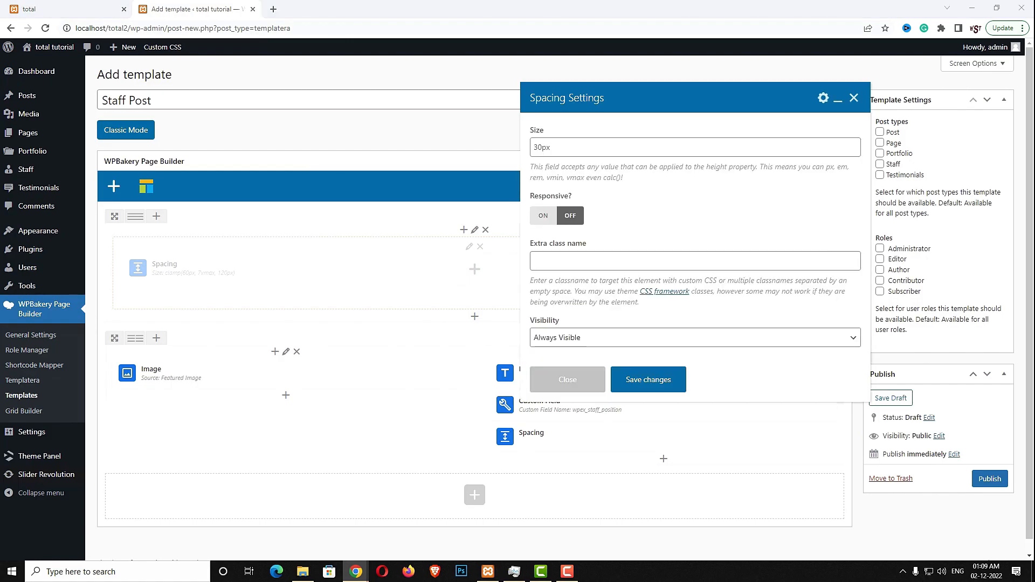
{"action": "left_click", "coordinate": [653, 151]}
{"action": "type", "text": "20PX"}
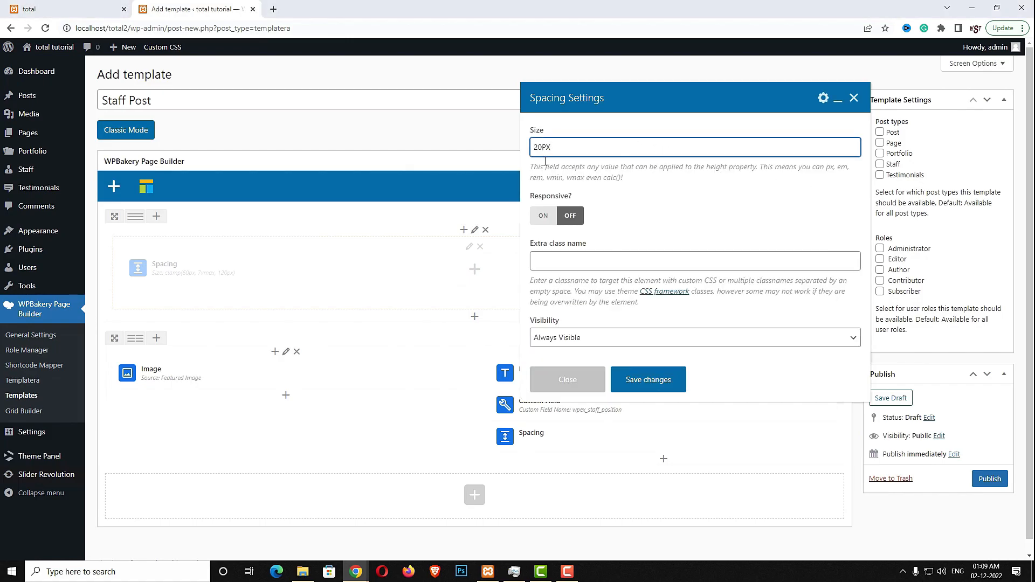
{"action": "left_click", "coordinate": [652, 379]}
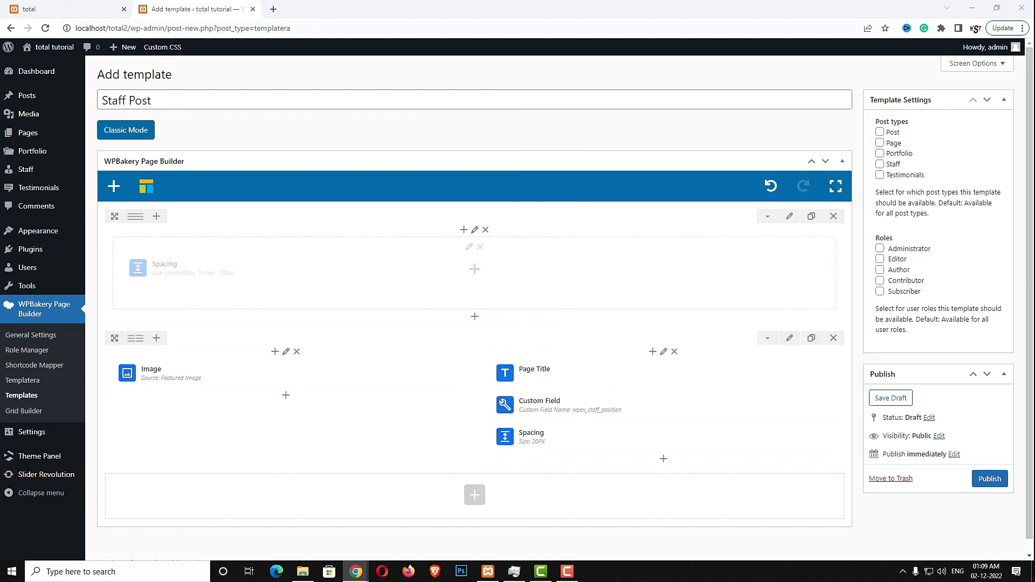
Add a Post Content element showing the_content below the 20PX spacing
{"action": "left_click", "coordinate": [664, 459]}
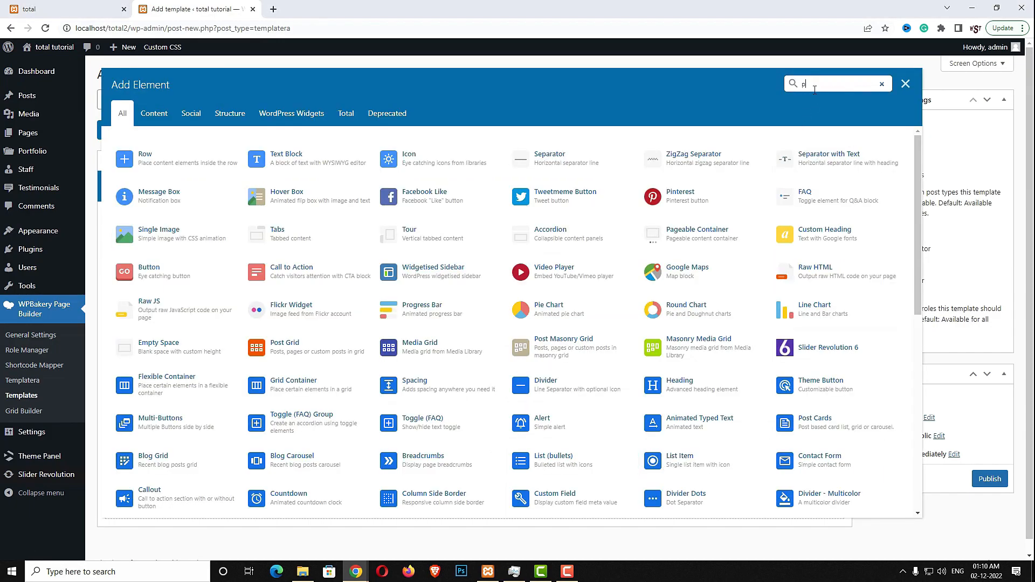
{"action": "type", "text": "post co"}
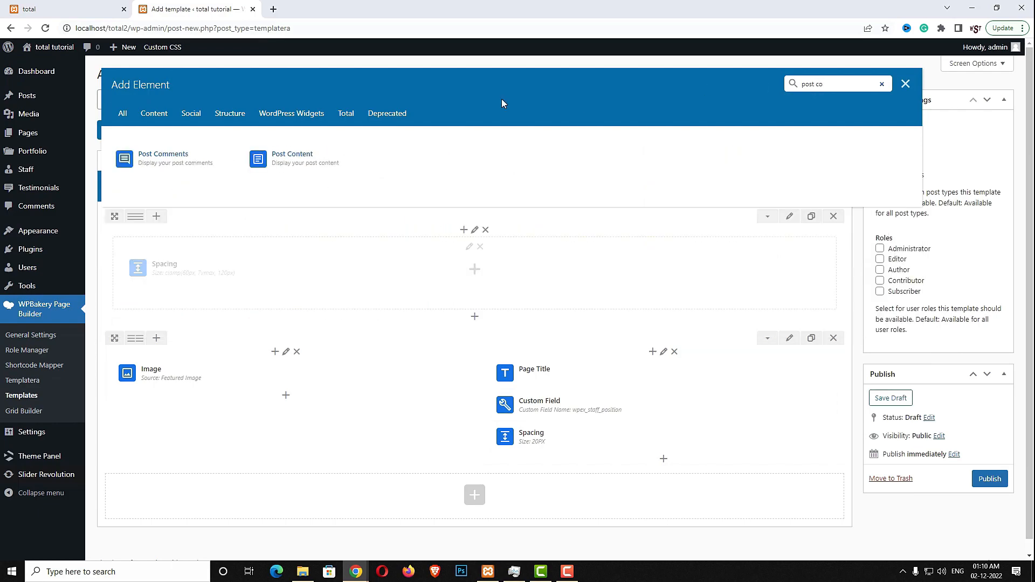
{"action": "left_click", "coordinate": [318, 159]}
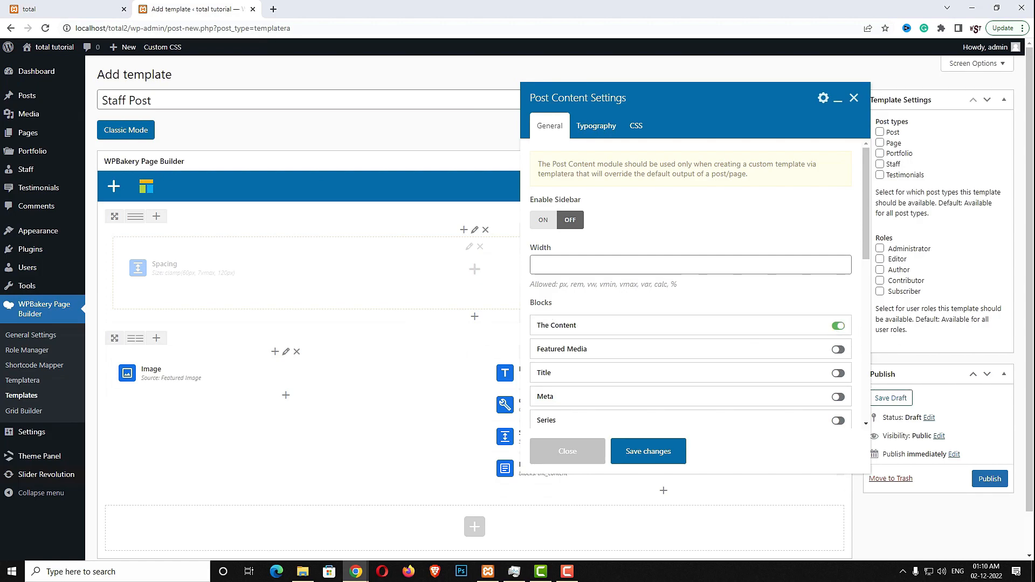
{"action": "left_click", "coordinate": [649, 453]}
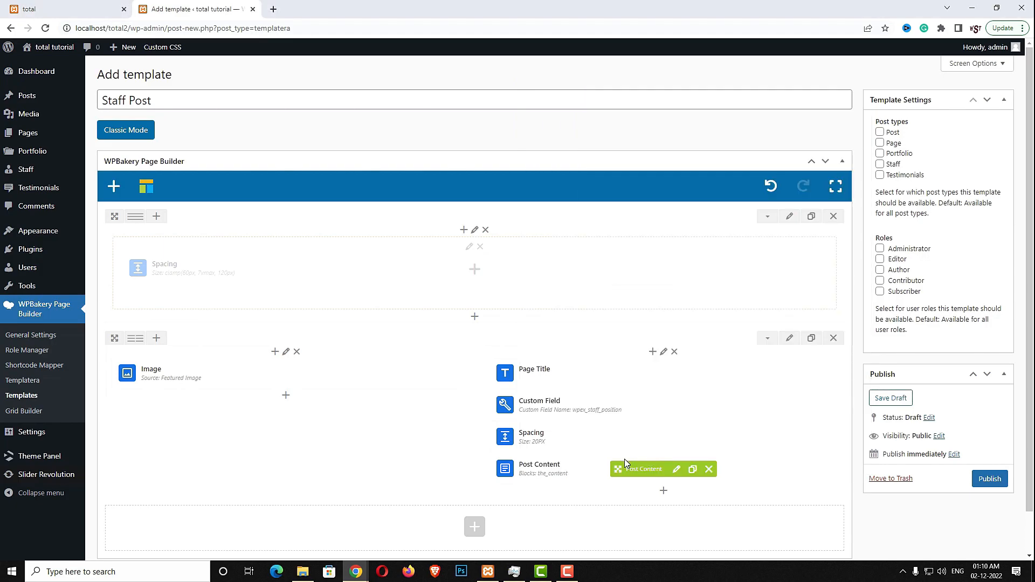
{"action": "left_click", "coordinate": [664, 493]}
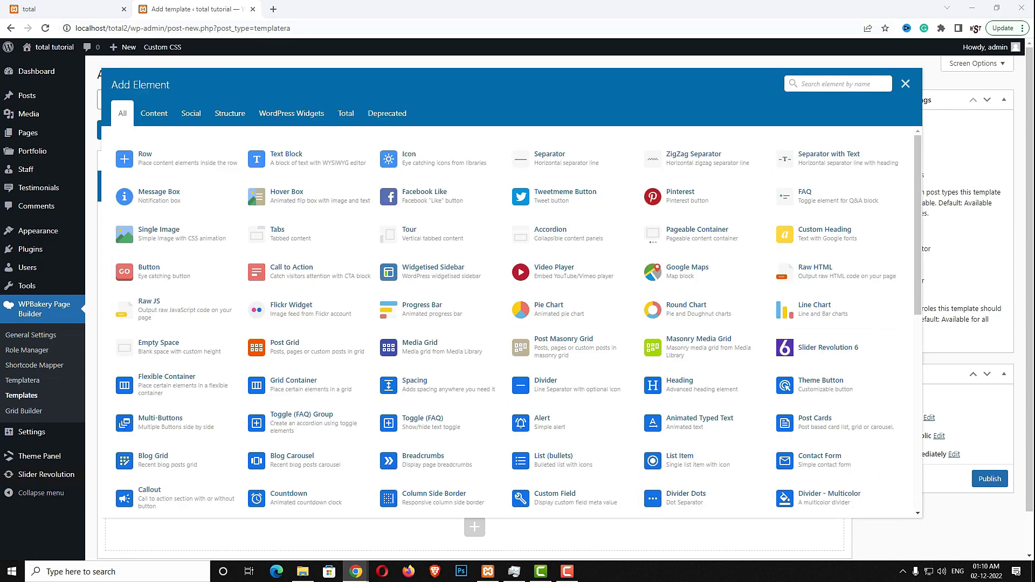
Add a Flat Color Rounded Staff Social Links element and publish the Staff Post template
{"action": "left_click", "coordinate": [819, 88]}
{"action": "type", "text": "staff"}
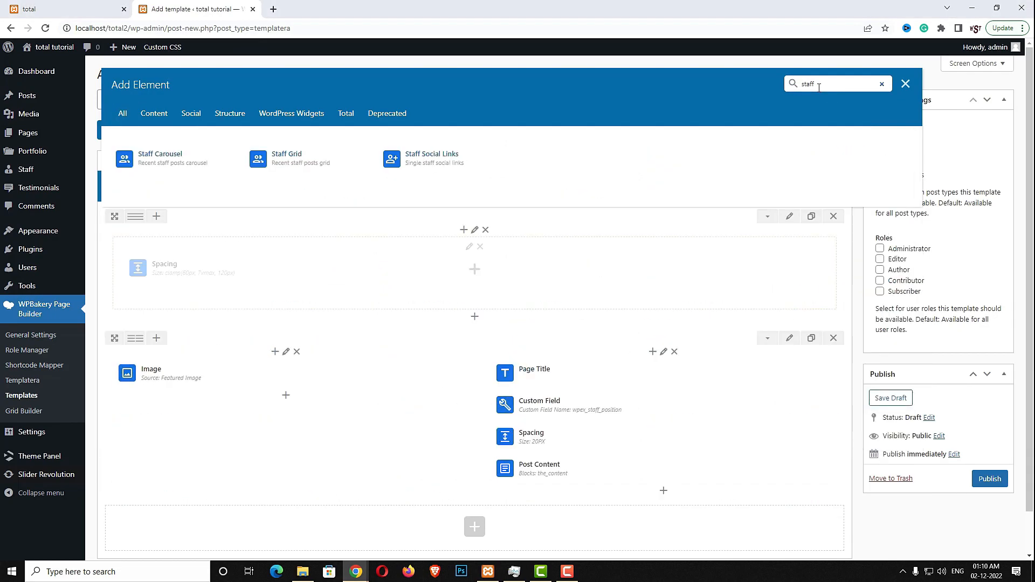
{"action": "left_click", "coordinate": [460, 164]}
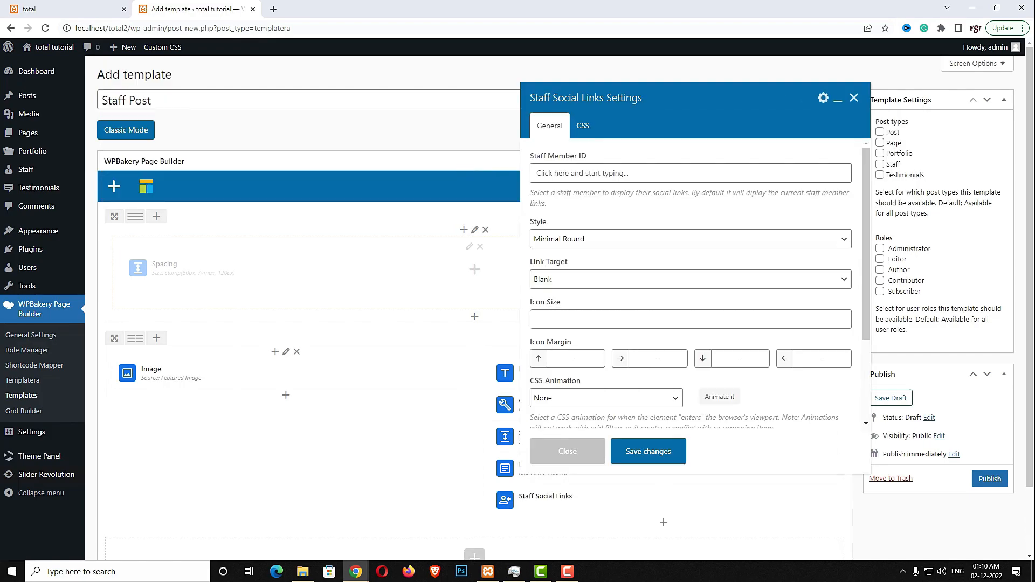
{"action": "left_click", "coordinate": [559, 238]}
{"action": "scroll", "coordinate": [566, 265], "scroll_direction": "down", "scroll_amount": 2}
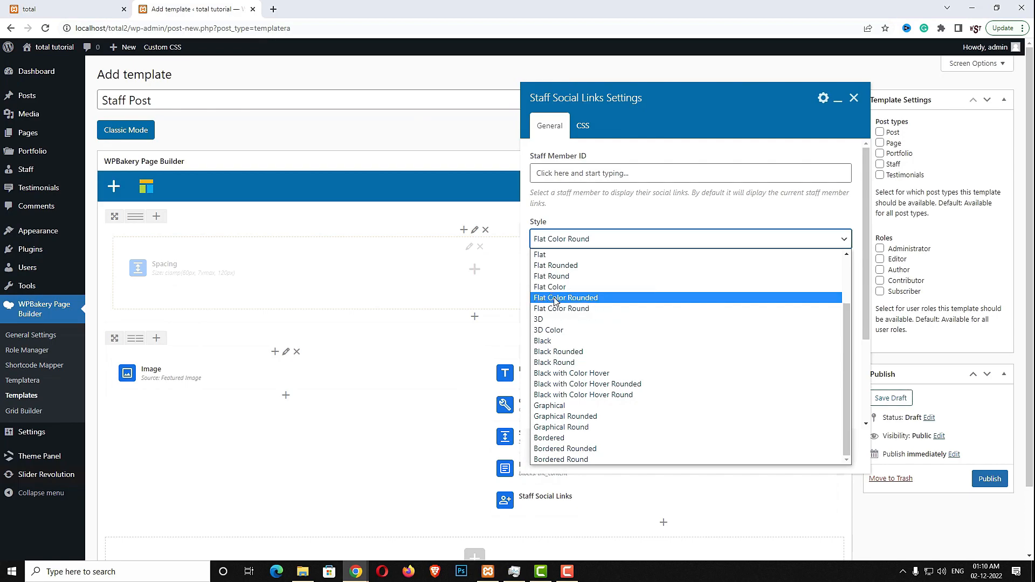
{"action": "left_click", "coordinate": [602, 300]}
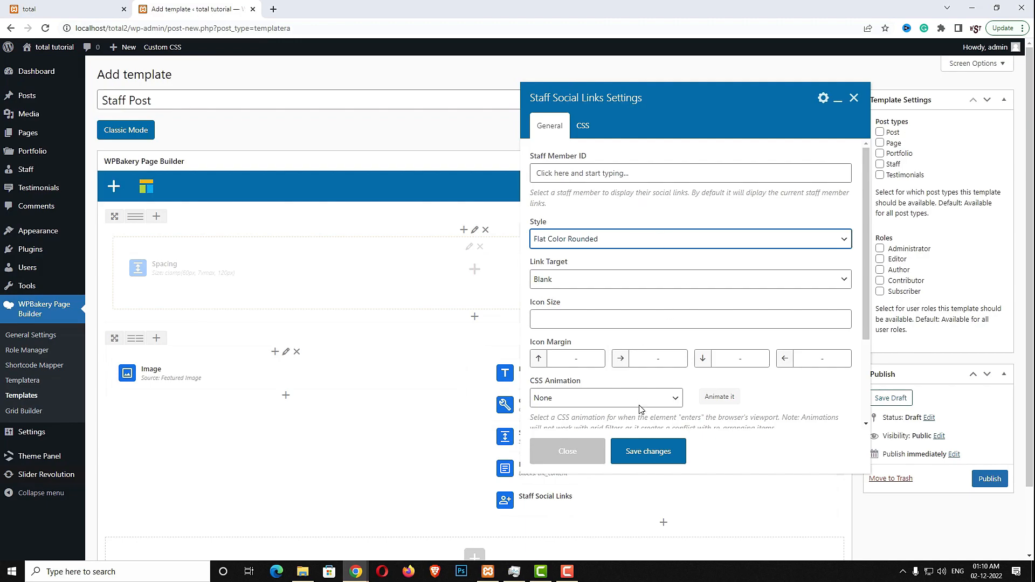
{"action": "left_click", "coordinate": [648, 452]}
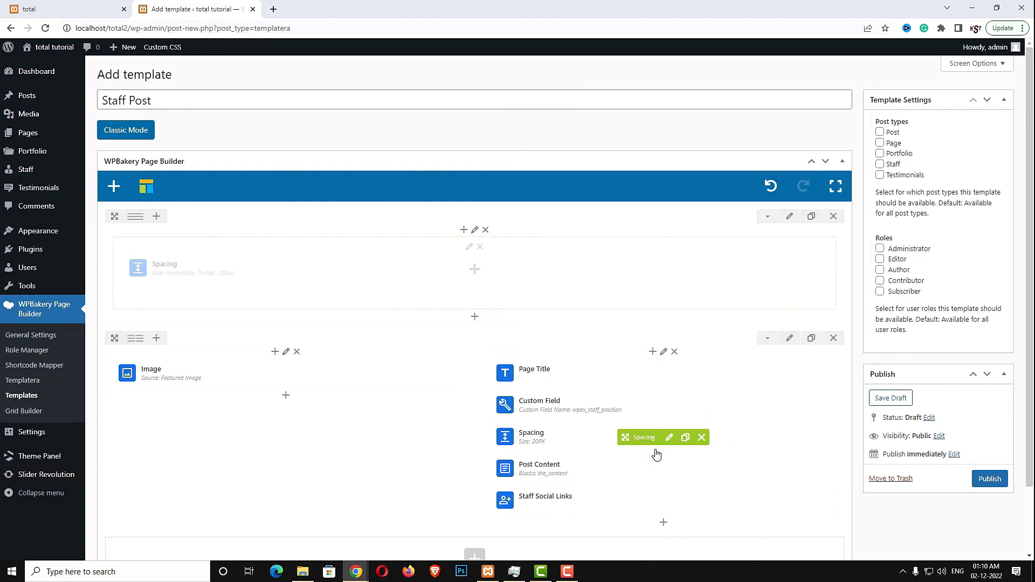
{"action": "left_click", "coordinate": [988, 479]}
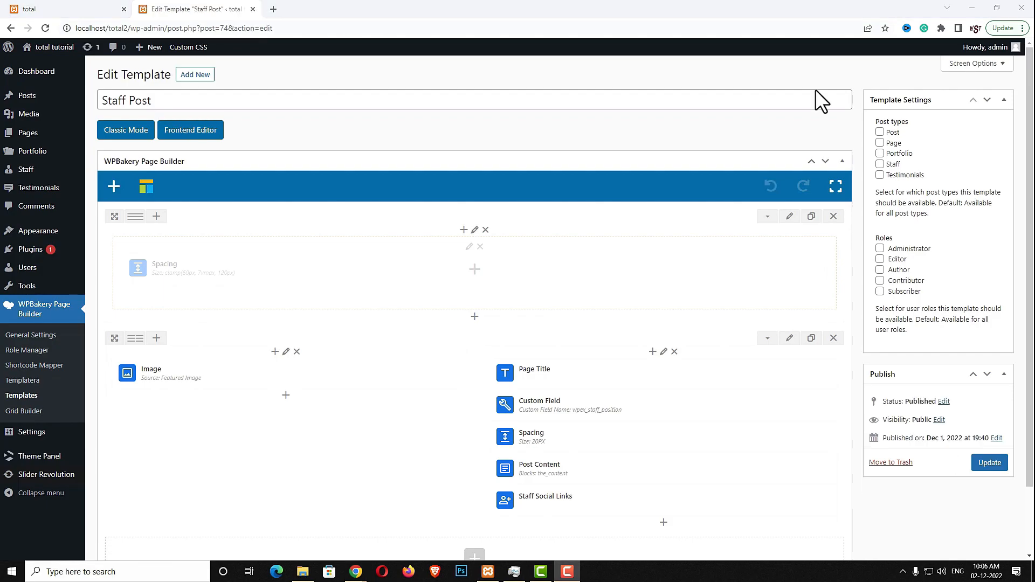
Start a new template titled 'Portfolio Archives' containing an empty row
{"action": "left_click", "coordinate": [211, 79]}
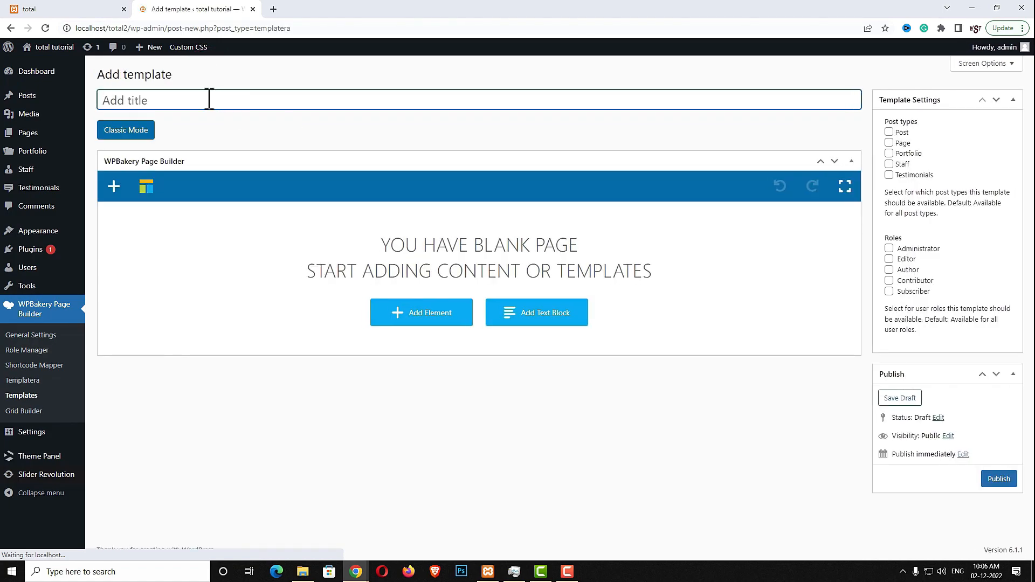
{"action": "type", "text": "Portfolio Archives"}
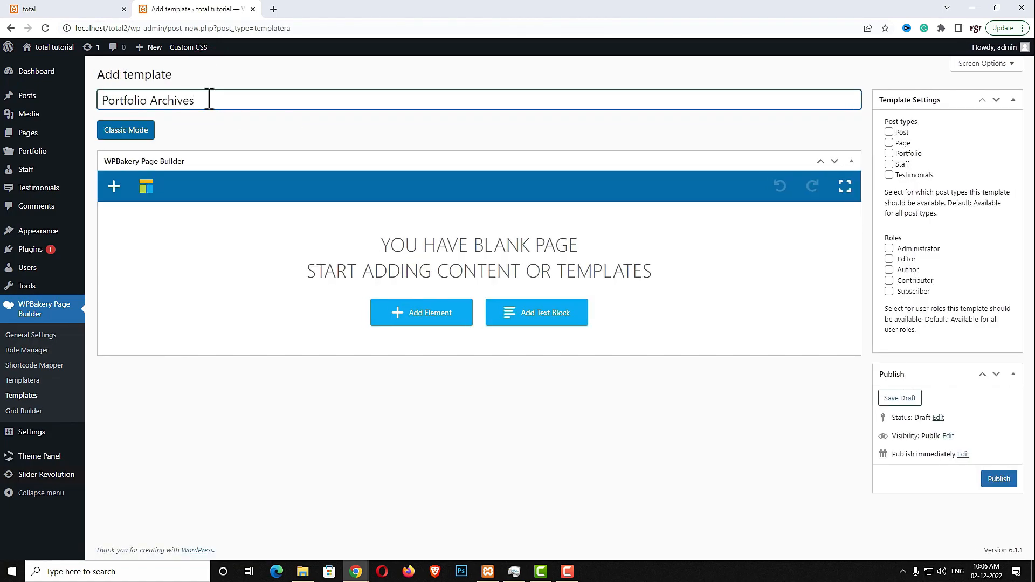
{"action": "left_click", "coordinate": [455, 318]}
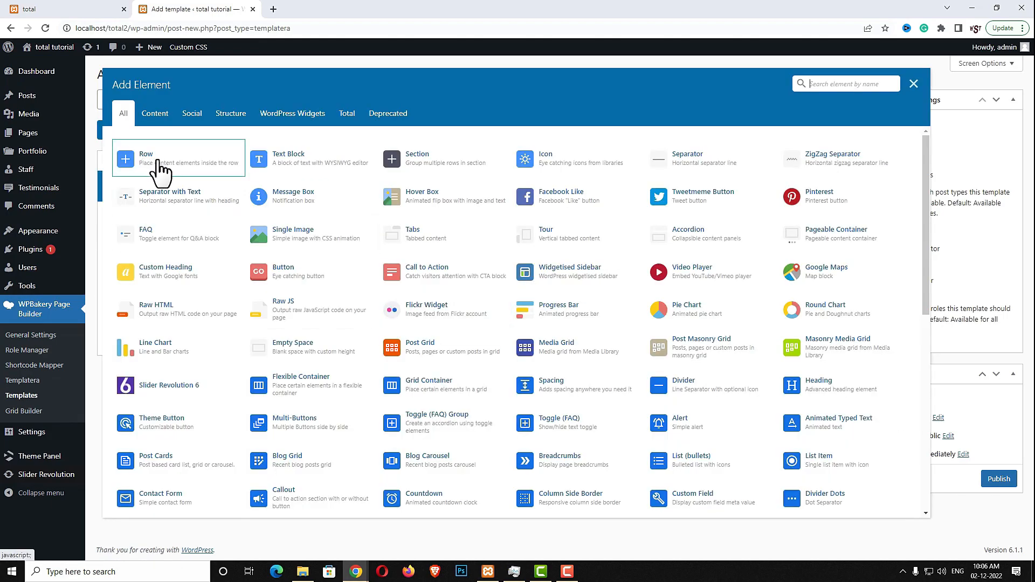
{"action": "left_click", "coordinate": [157, 159]}
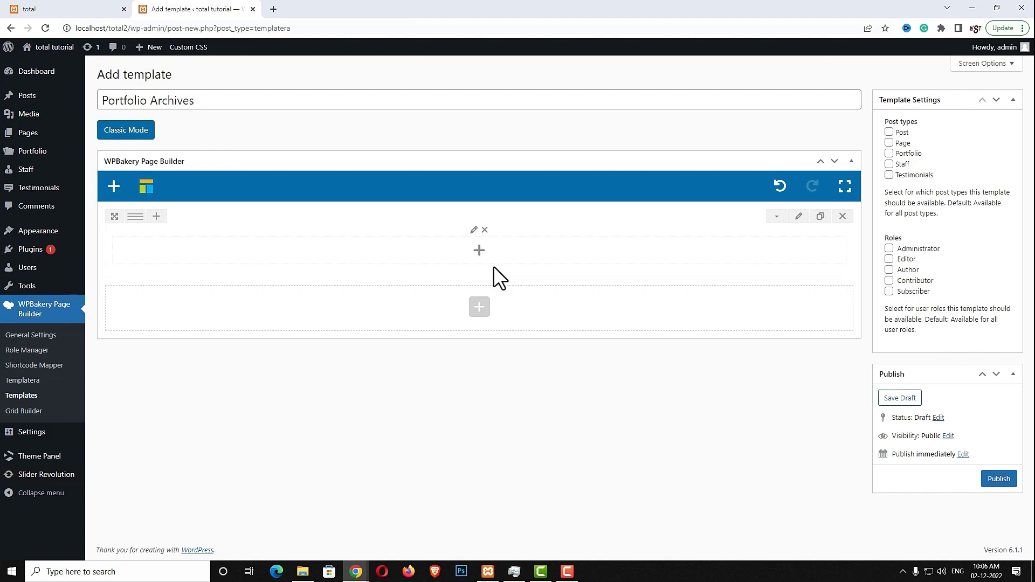
Put a Spacing element sized 4vmax inside the row's column
{"action": "left_click", "coordinate": [479, 251]}
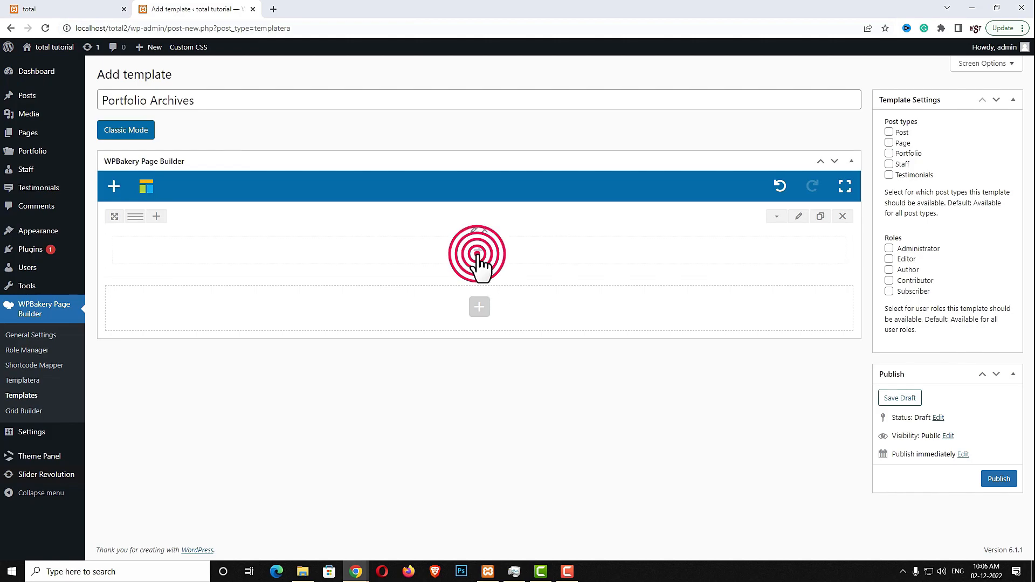
{"action": "type", "text": "SPA"}
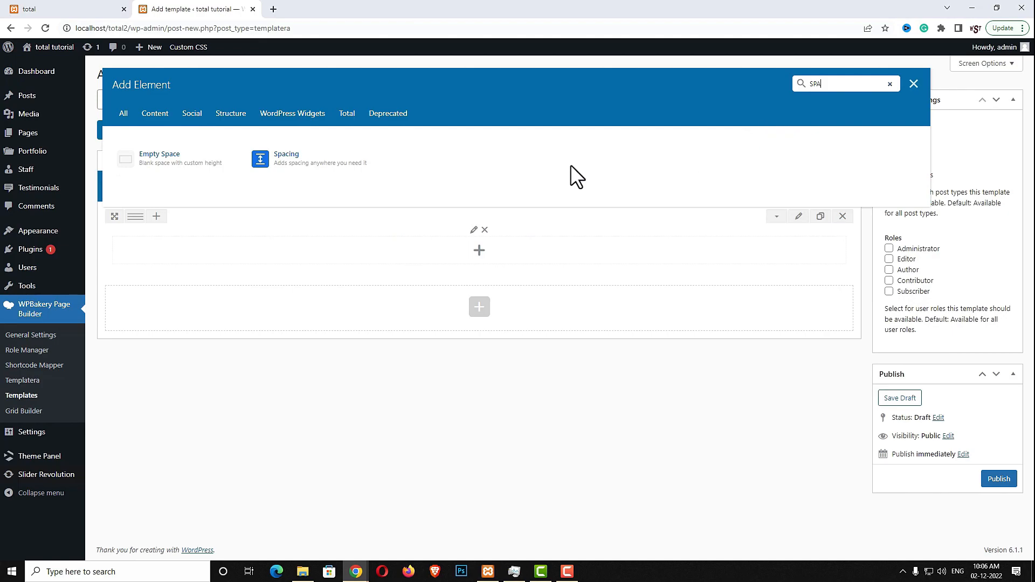
{"action": "left_click", "coordinate": [352, 162]}
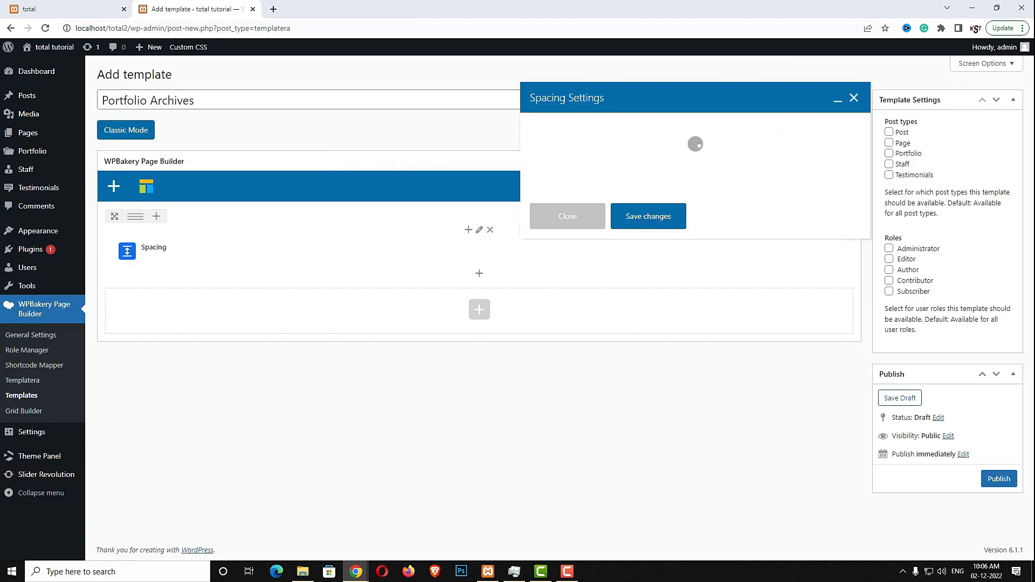
{"action": "left_click", "coordinate": [570, 145]}
{"action": "type", "text": "4vmax"}
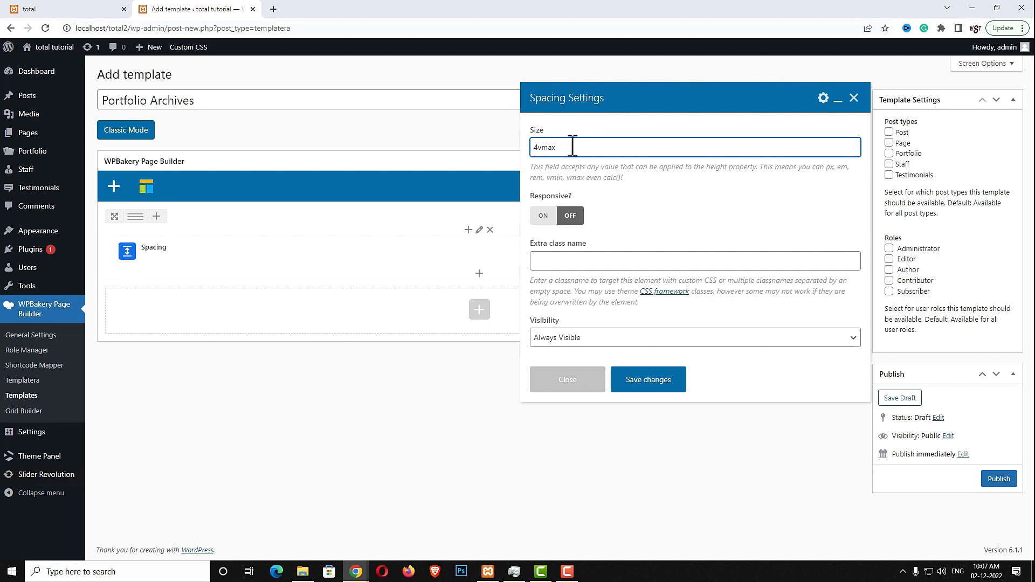
{"action": "left_click", "coordinate": [654, 380]}
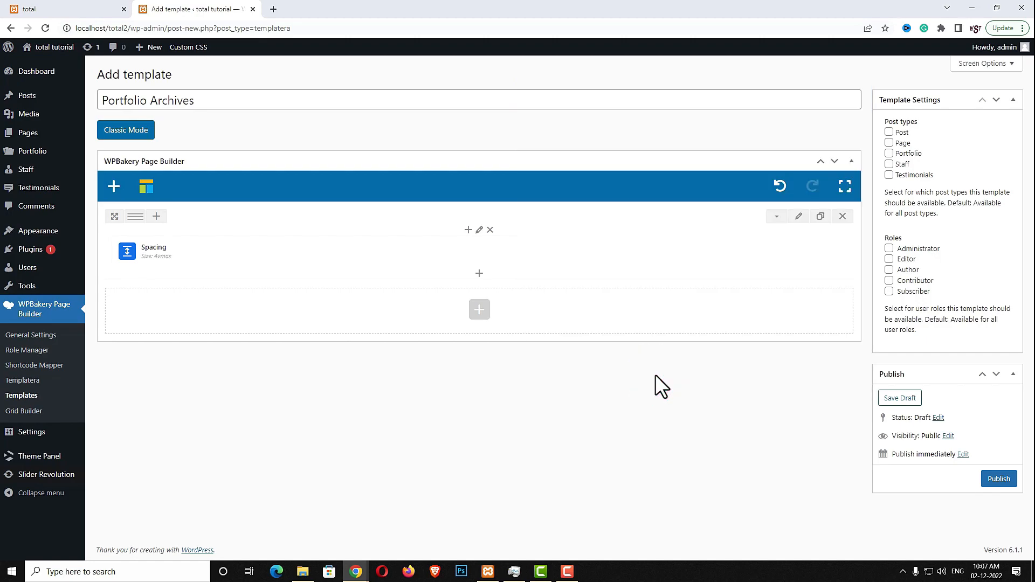
Add a Post Cards element below the spacing using the Image card style
{"action": "left_click", "coordinate": [479, 273]}
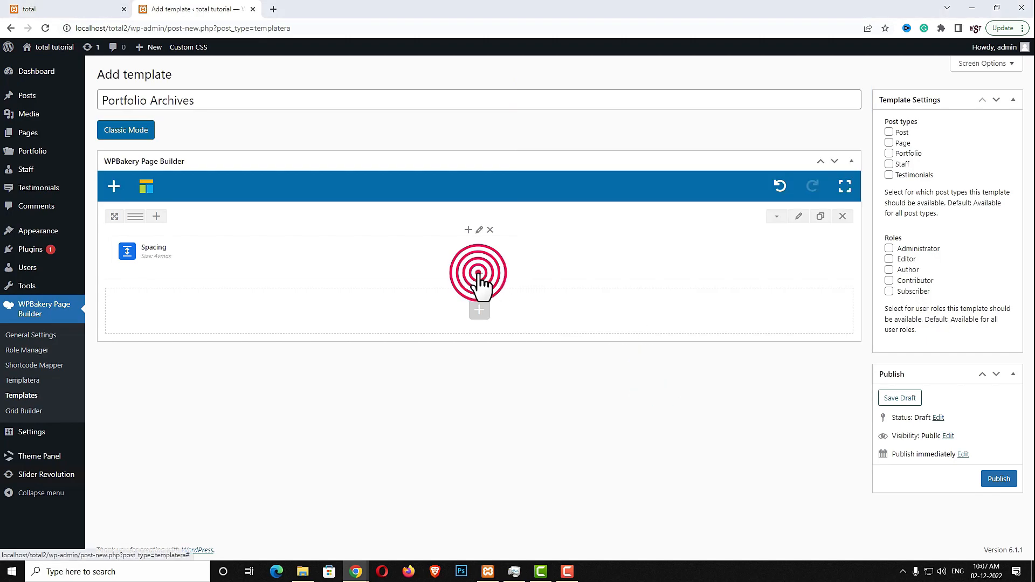
{"action": "left_click", "coordinate": [832, 85]}
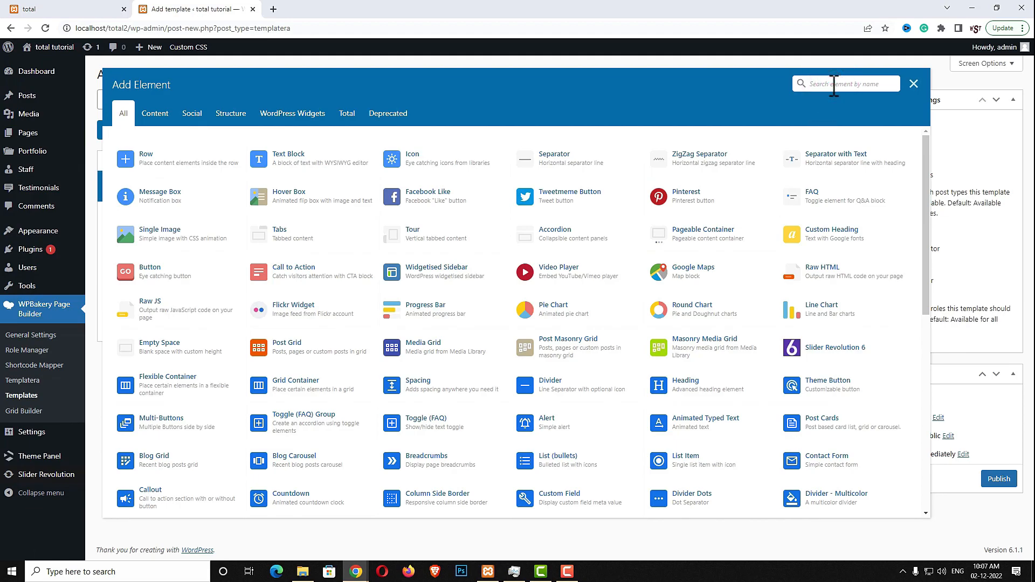
{"action": "type", "text": "POST CA"}
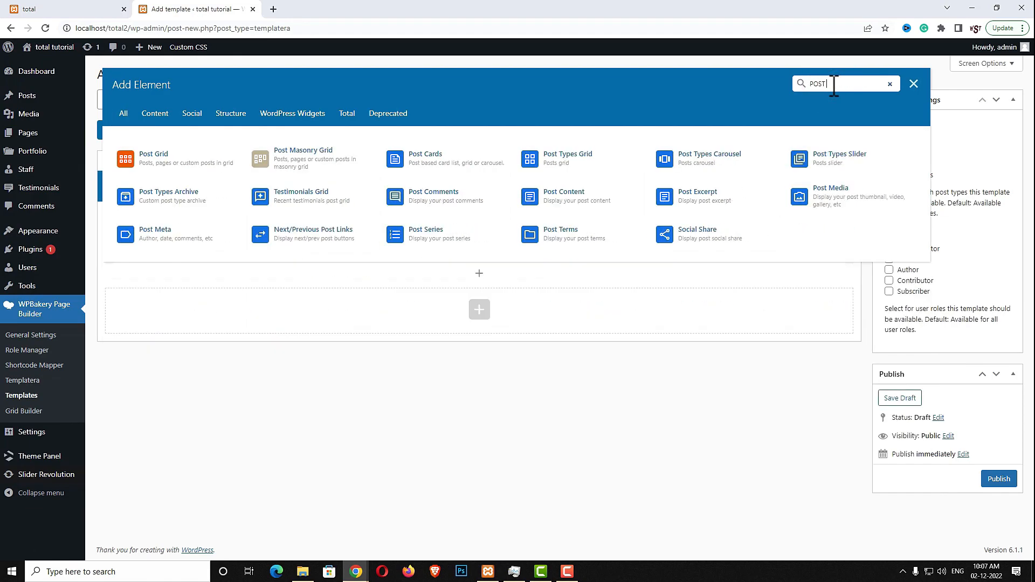
{"action": "left_click", "coordinate": [168, 163]}
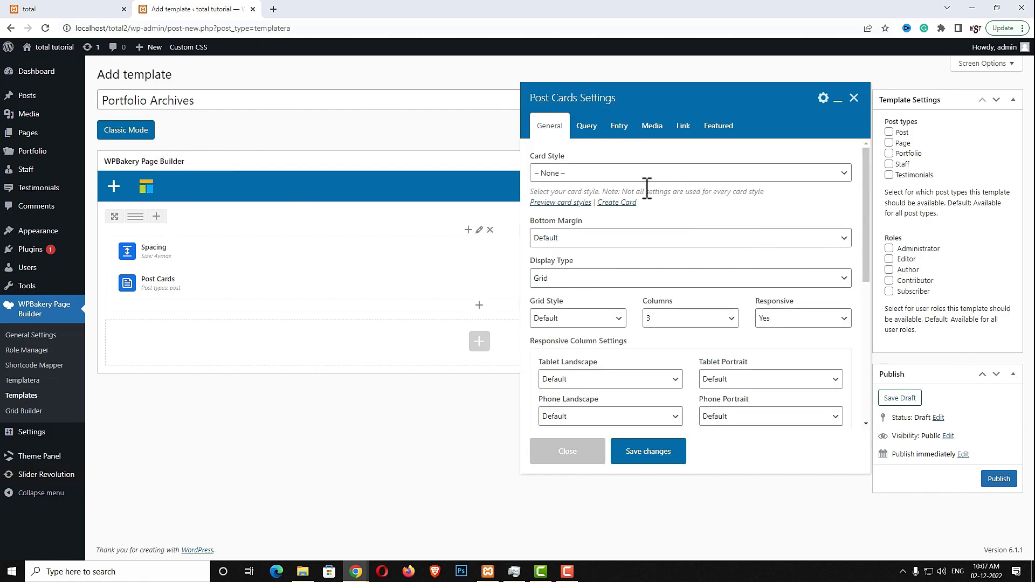
{"action": "left_click", "coordinate": [625, 175]}
{"action": "left_click", "coordinate": [601, 251]}
Use 2 tablet-portrait columns, 1 phone-portrait column and a custom 10px column gap
{"action": "left_click", "coordinate": [750, 380]}
{"action": "left_click", "coordinate": [726, 415]}
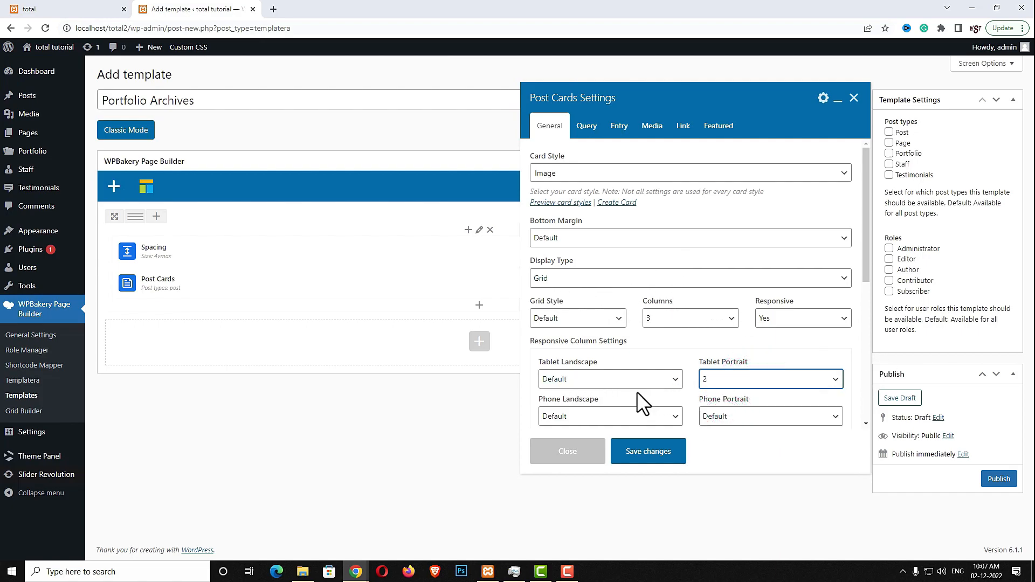
{"action": "scroll", "coordinate": [736, 398], "scroll_direction": "down", "scroll_amount": 1}
{"action": "left_click", "coordinate": [719, 371]}
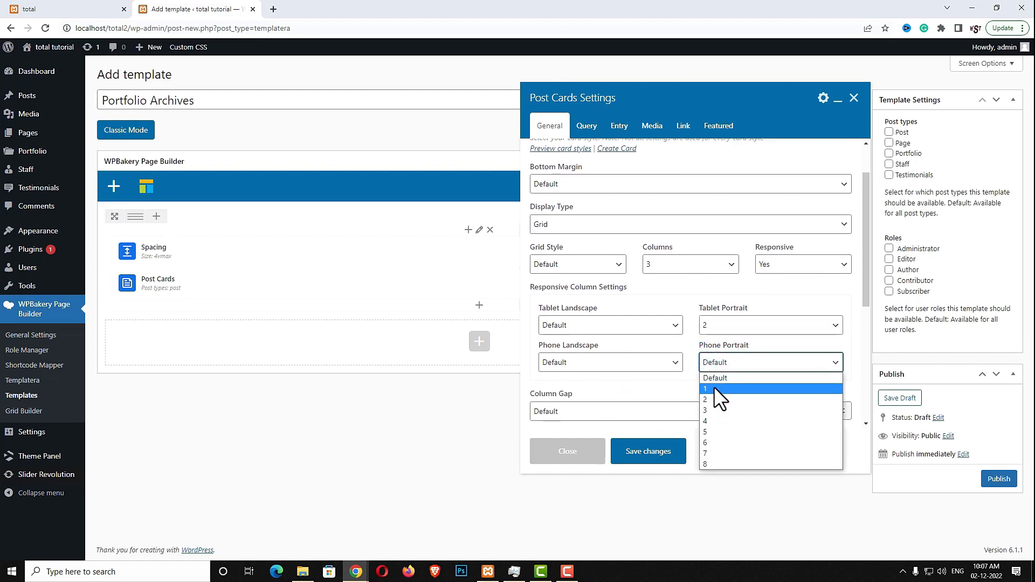
{"action": "left_click", "coordinate": [714, 386]}
{"action": "scroll", "coordinate": [734, 378], "scroll_direction": "down", "scroll_amount": 1}
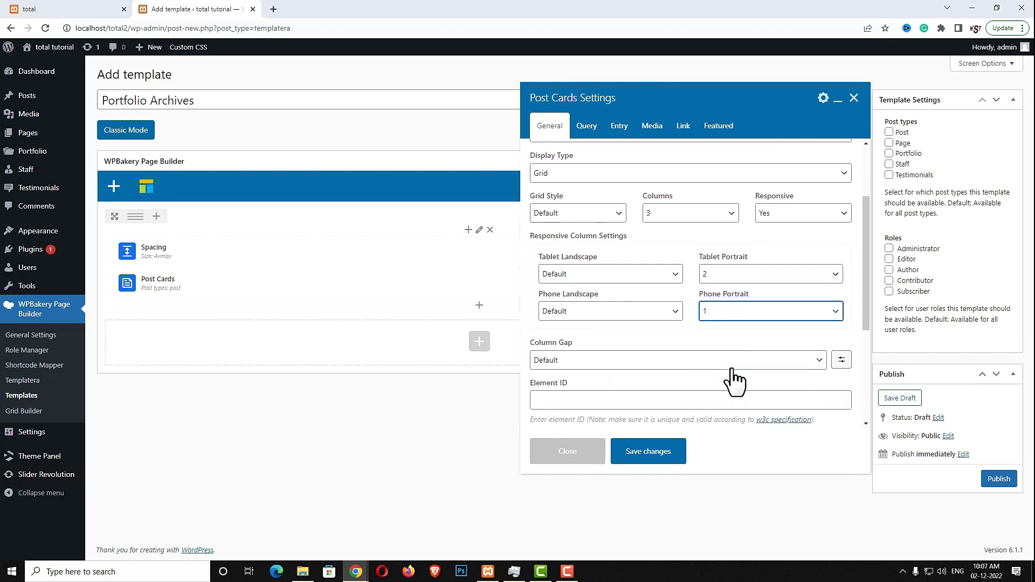
{"action": "left_click", "coordinate": [837, 357]}
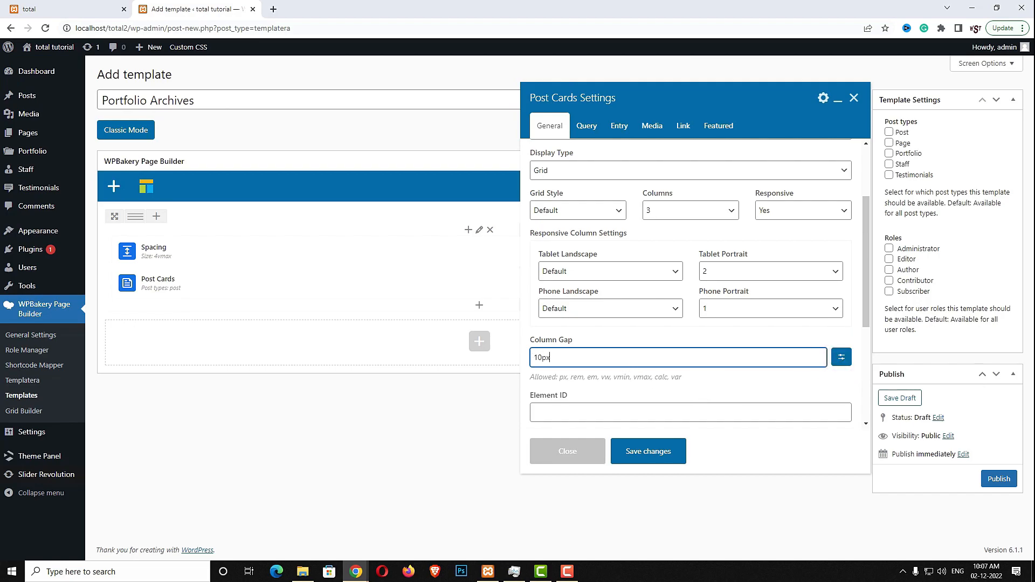
{"action": "scroll", "coordinate": [866, 310], "scroll_direction": "down", "scroll_amount": 1}
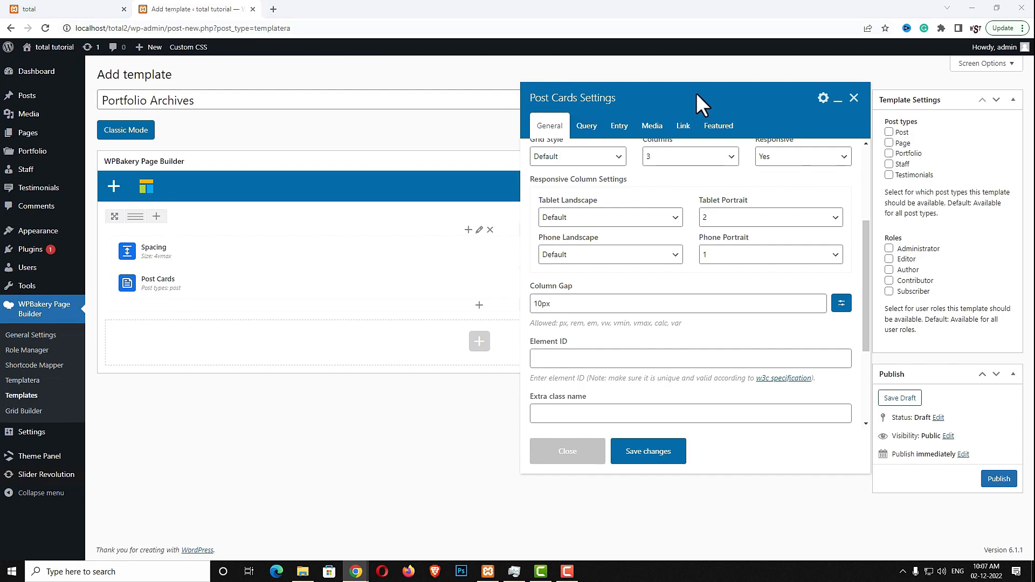
Turn on the automatic query and set the preview post type to 'portfolio'
{"action": "left_click", "coordinate": [581, 127]}
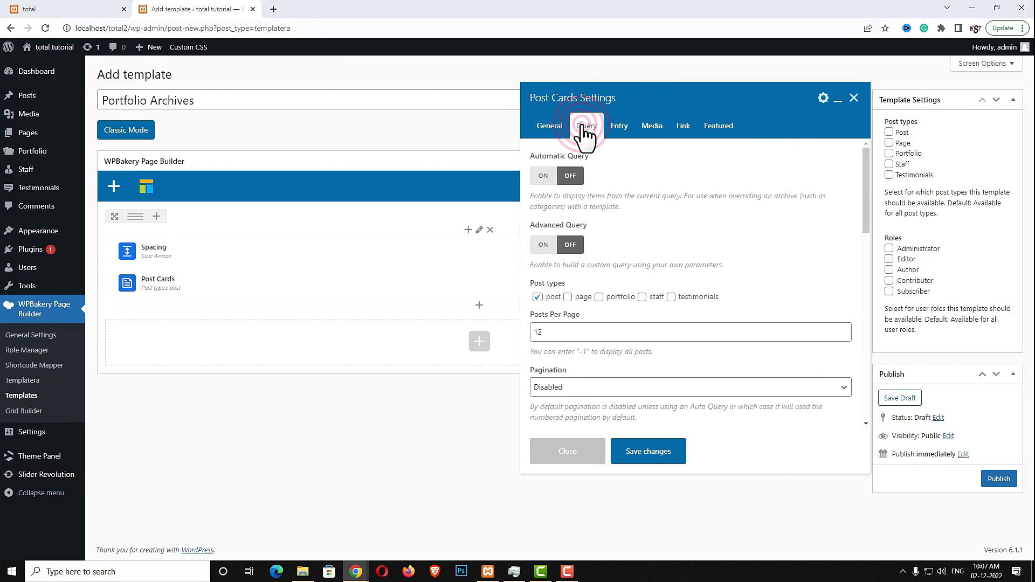
{"action": "left_click", "coordinate": [542, 176]}
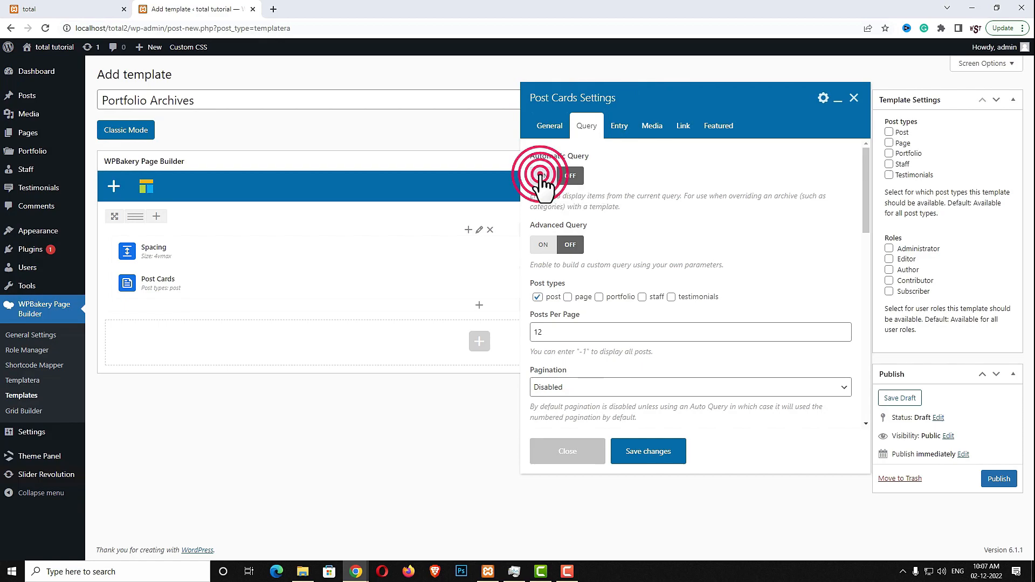
{"action": "left_click", "coordinate": [615, 243]}
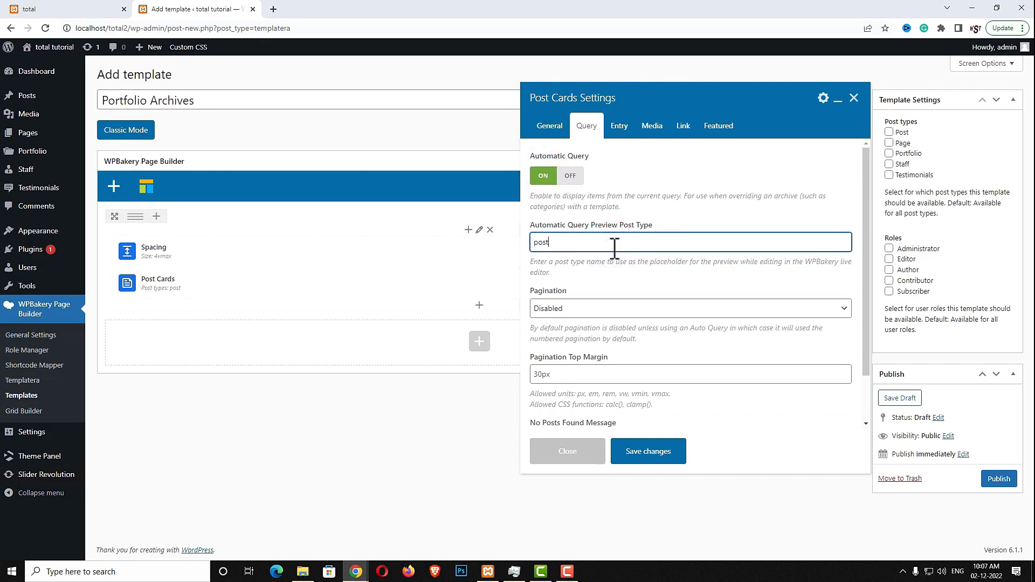
{"action": "double_click", "coordinate": [645, 242]}
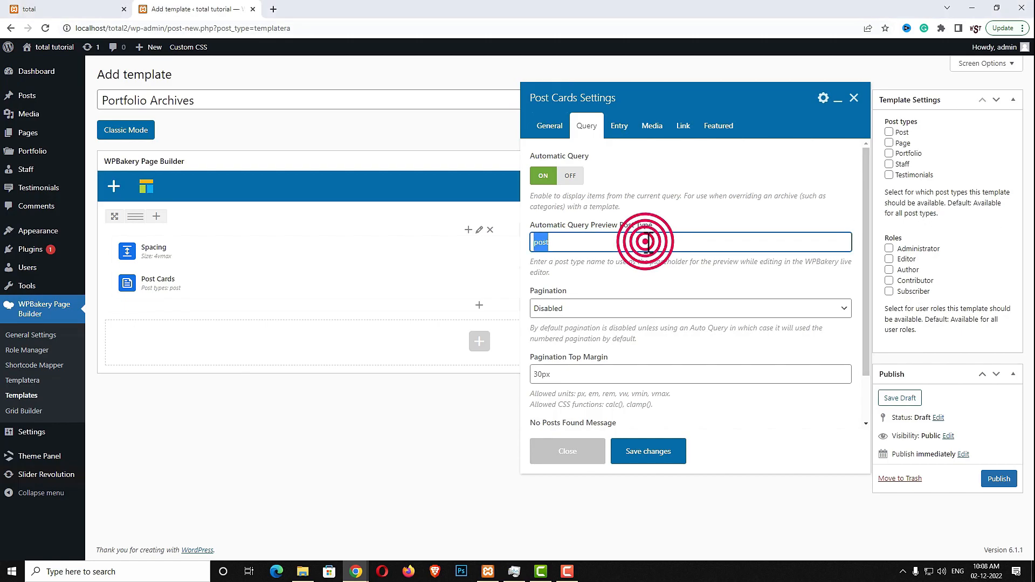
{"action": "type", "text": "portfolio"}
{"action": "scroll", "coordinate": [647, 240], "scroll_direction": "down", "scroll_amount": 1}
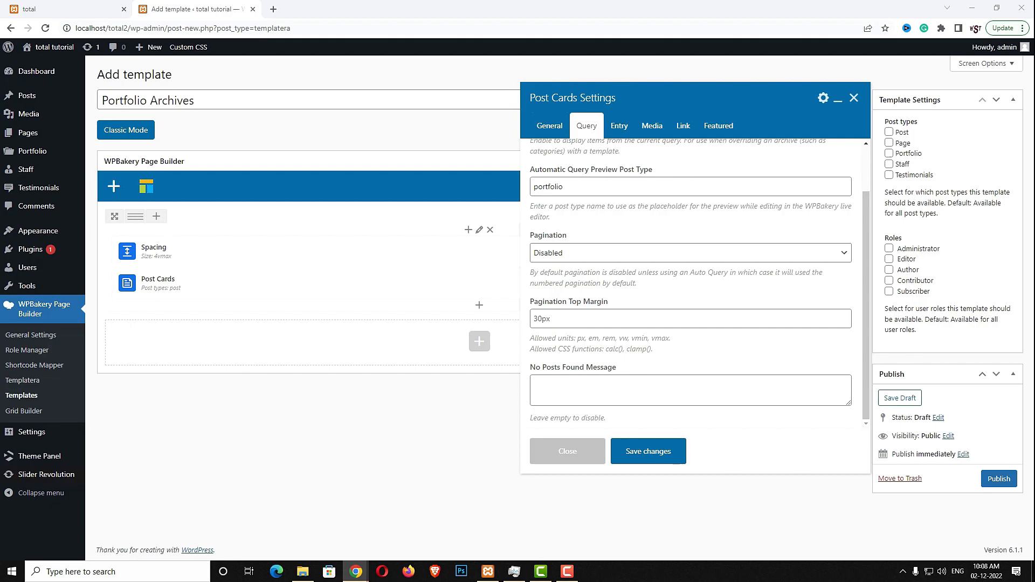
Review the Entry and Media settings, then save the Post Cards element
{"action": "left_click", "coordinate": [619, 127]}
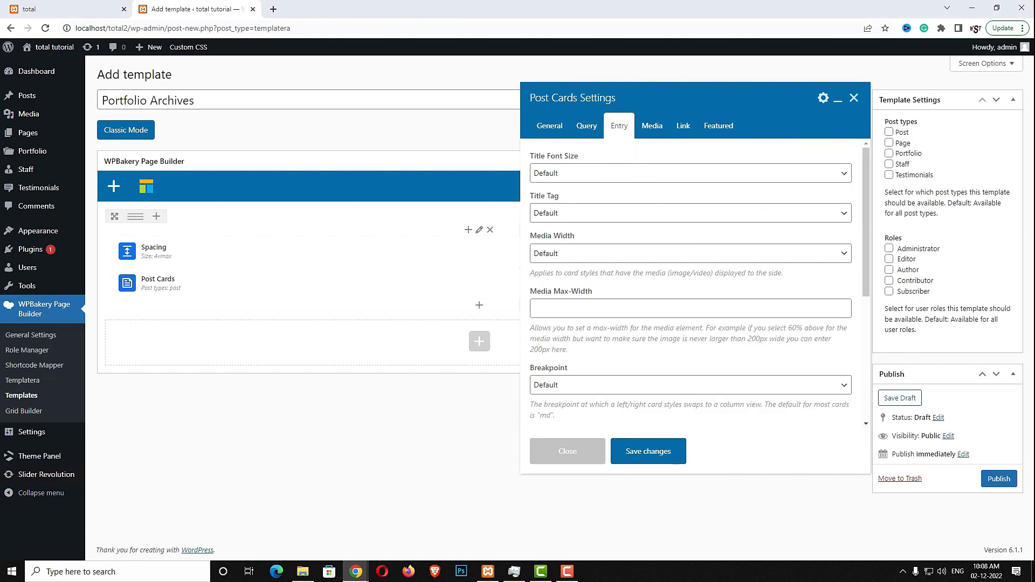
{"action": "scroll", "coordinate": [645, 281], "scroll_direction": "down", "scroll_amount": 3}
{"action": "scroll", "coordinate": [645, 280], "scroll_direction": "up", "scroll_amount": 3}
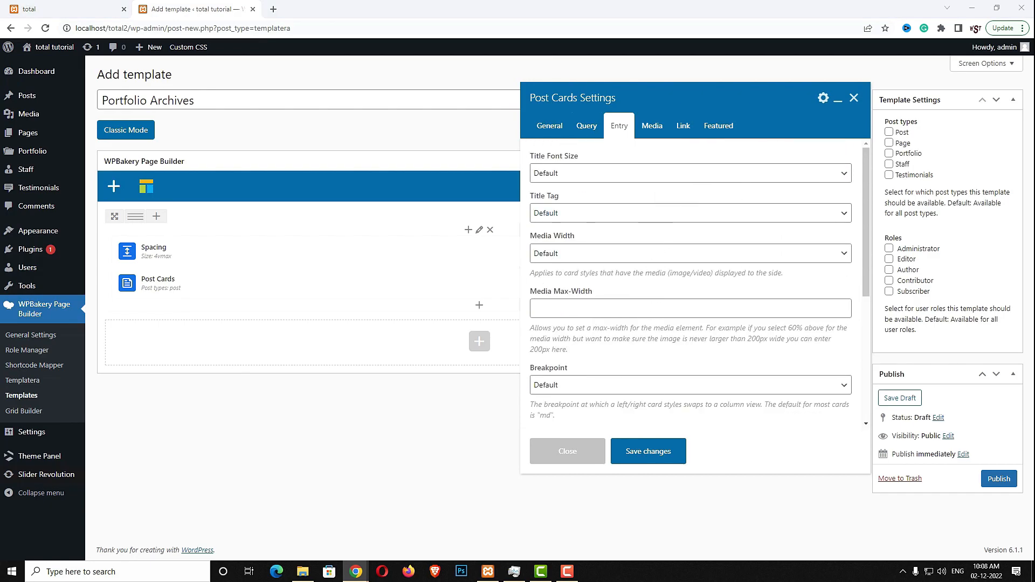
{"action": "left_click", "coordinate": [654, 132]}
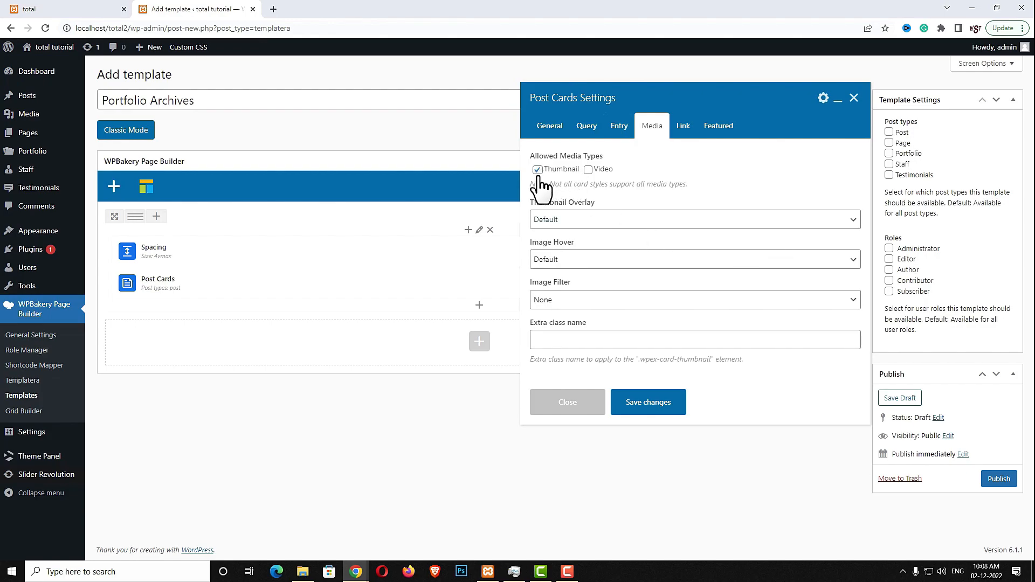
{"action": "left_click", "coordinate": [640, 402]}
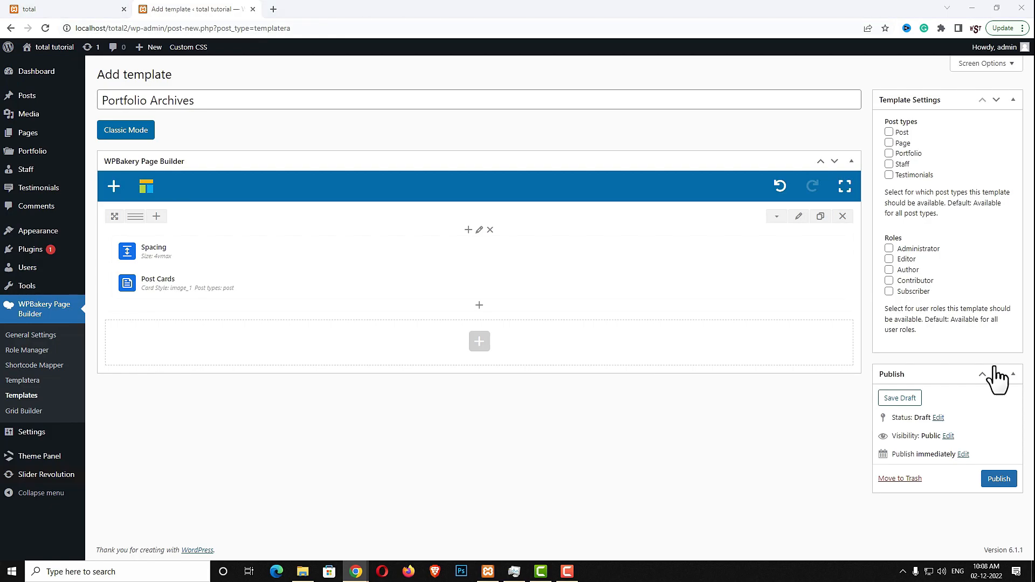
{"action": "left_click", "coordinate": [479, 342]}
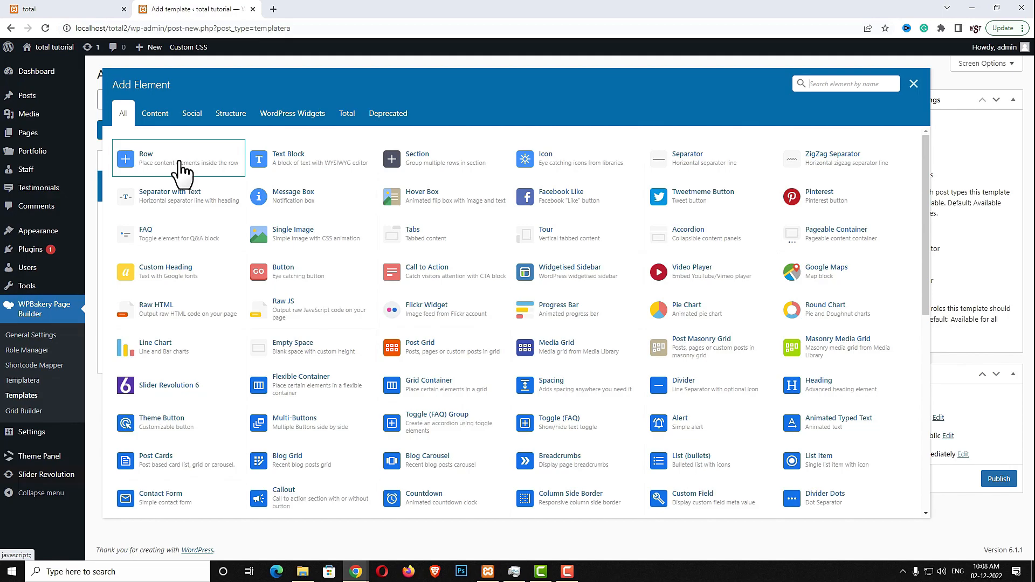
Add a second row and move the extra 4vmax Spacing element into it
{"action": "left_click", "coordinate": [182, 171]}
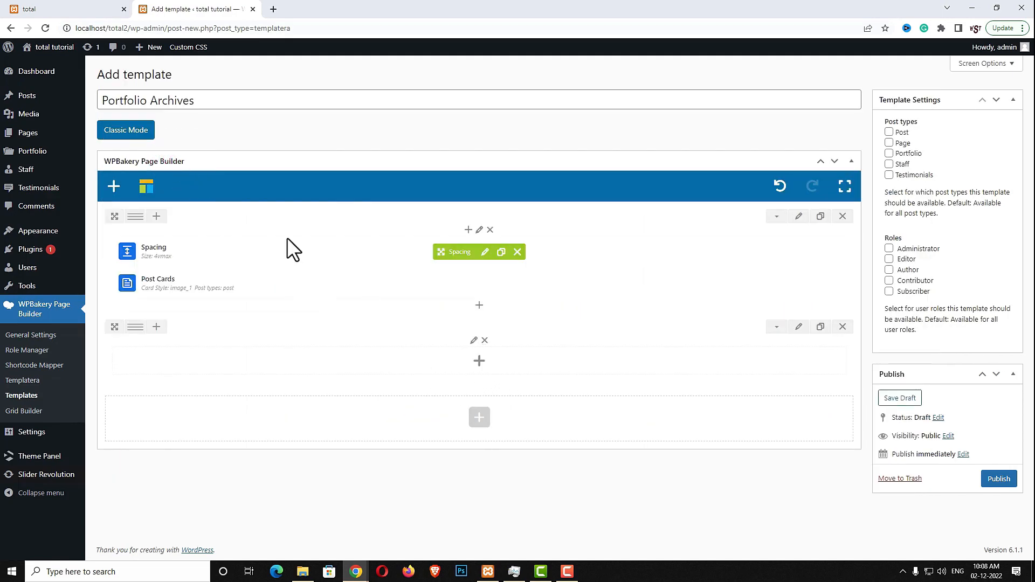
{"action": "left_click", "coordinate": [504, 253]}
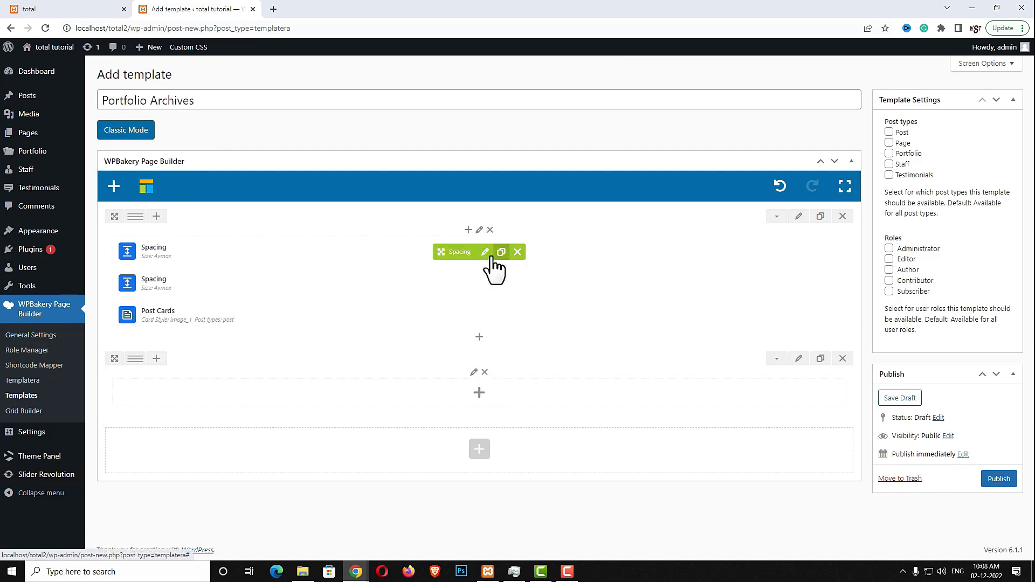
{"action": "mouse_move", "coordinate": [445, 277]}
{"action": "left_mouse_down"}
{"action": "mouse_move", "coordinate": [443, 409]}
{"action": "mouse_move", "coordinate": [435, 377]}
{"action": "left_mouse_up"}
{"action": "left_click", "coordinate": [478, 386]}
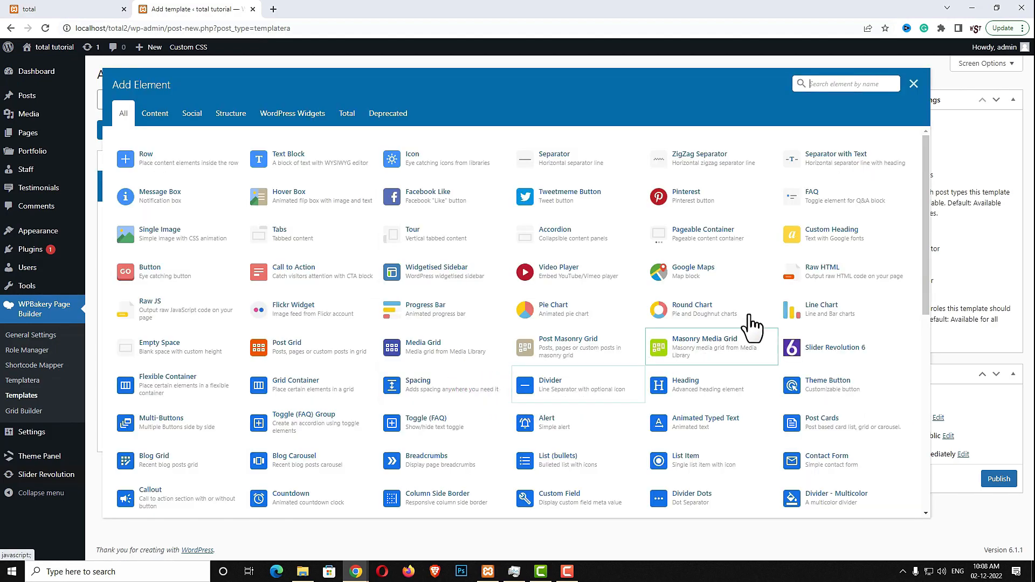
Add a Theme Button below the Spacing with the text 'View all projects'
{"action": "left_click", "coordinate": [836, 87]}
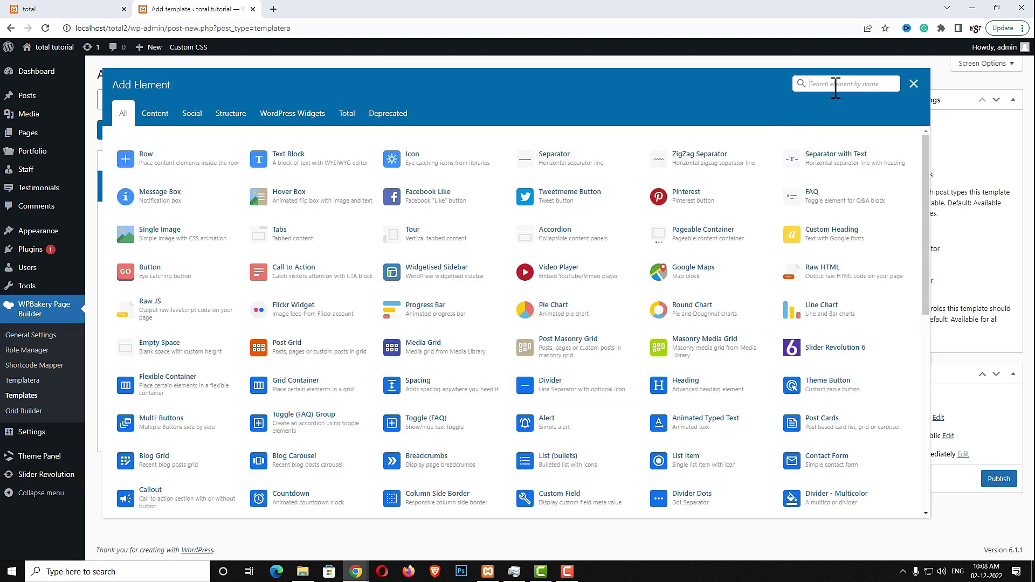
{"action": "type", "text": "theme"}
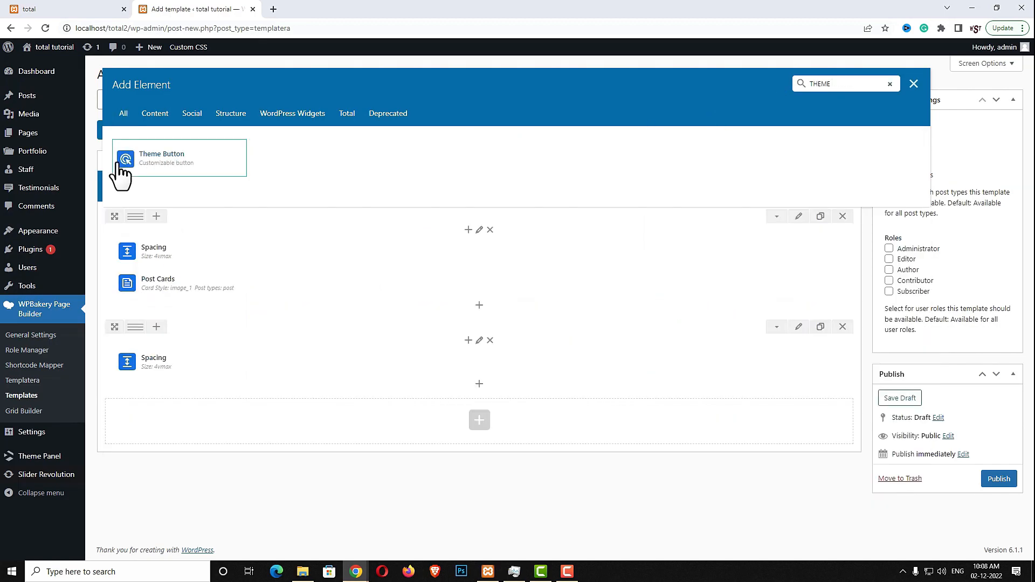
{"action": "left_click", "coordinate": [193, 165]}
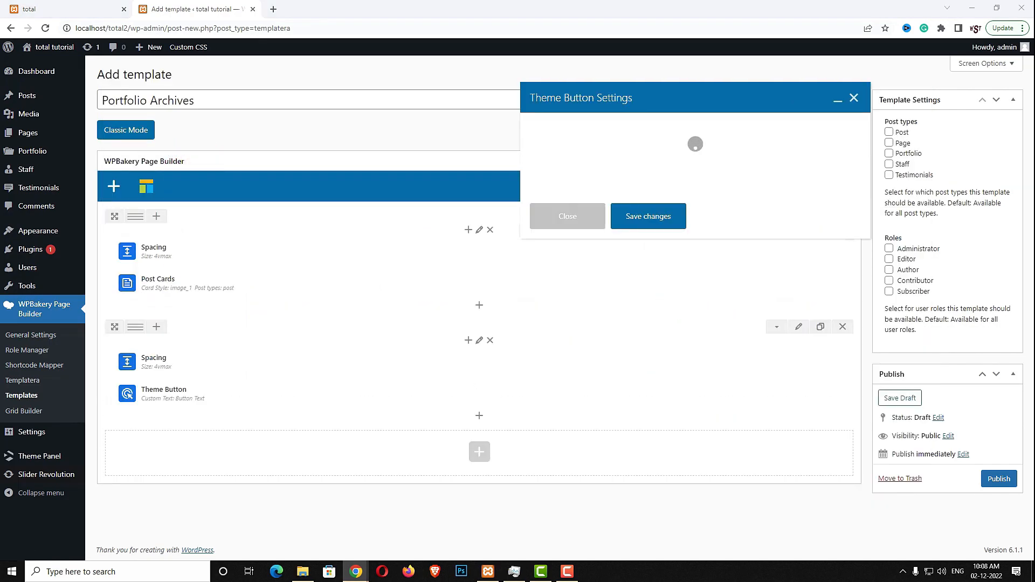
{"action": "triple_click", "coordinate": [629, 222]}
{"action": "type", "text": "View all projects"}
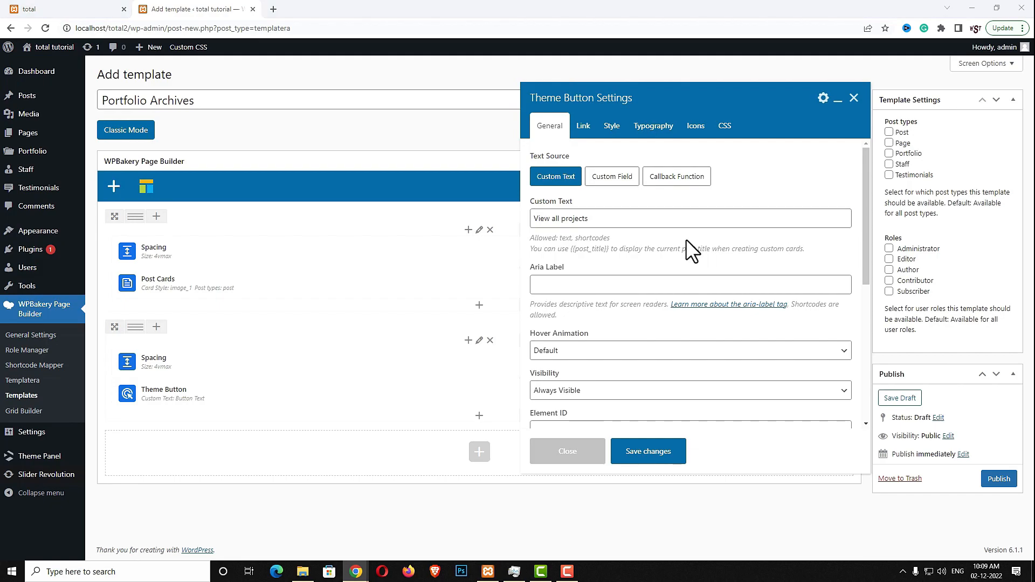
Make the button go to an internal page and centre it, then publish the Portfolio Archives template
{"action": "left_click", "coordinate": [581, 131]}
{"action": "left_click", "coordinate": [596, 173]}
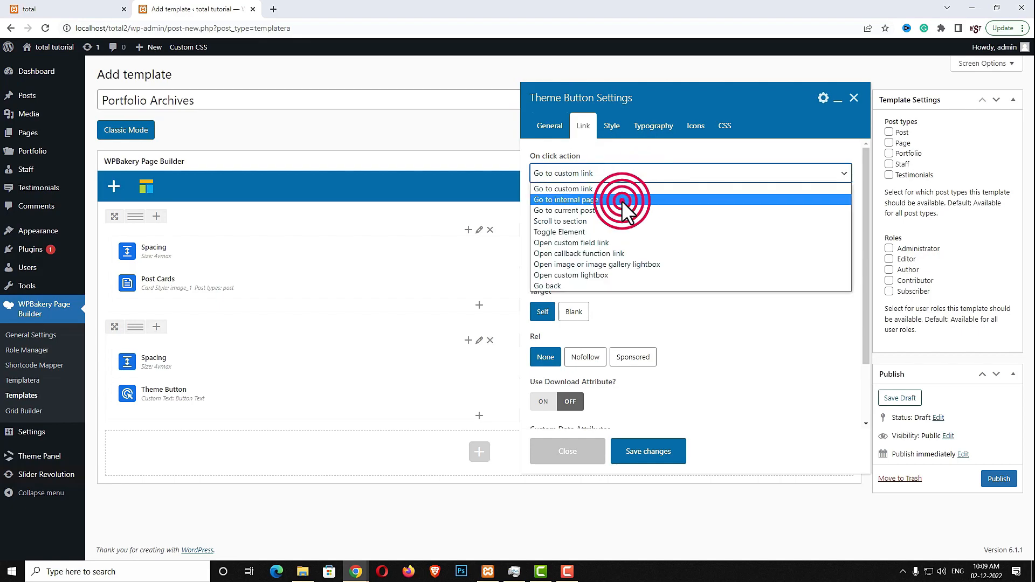
{"action": "left_click", "coordinate": [622, 201]}
{"action": "scroll", "coordinate": [824, 309], "scroll_direction": "down", "scroll_amount": 1}
{"action": "left_click", "coordinate": [612, 128]}
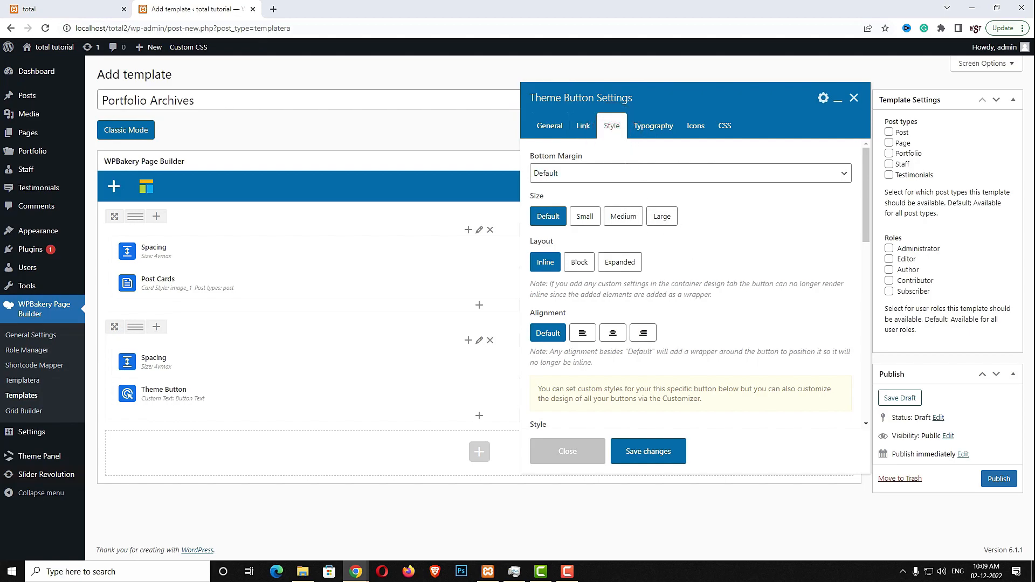
{"action": "left_click", "coordinate": [613, 332]}
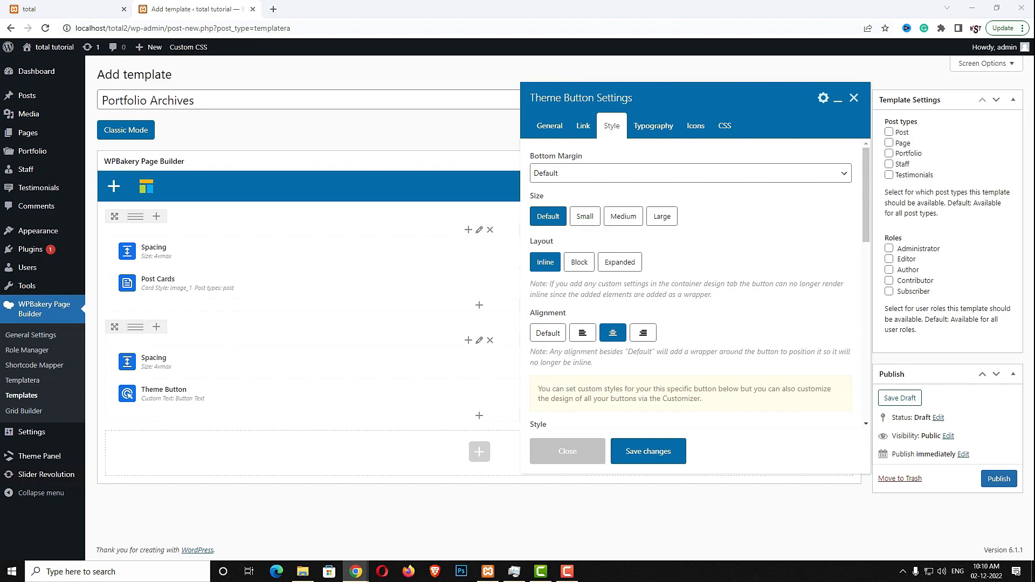
{"action": "left_click", "coordinate": [651, 453]}
{"action": "left_click", "coordinate": [997, 481]}
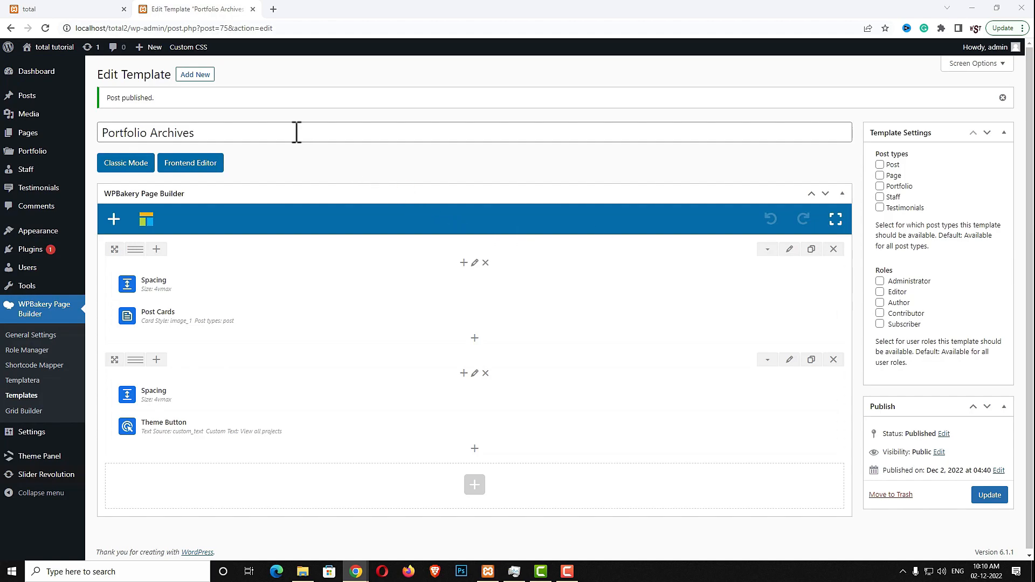
Start a new template titled 'Portfolio Post'
{"action": "left_click", "coordinate": [196, 76]}
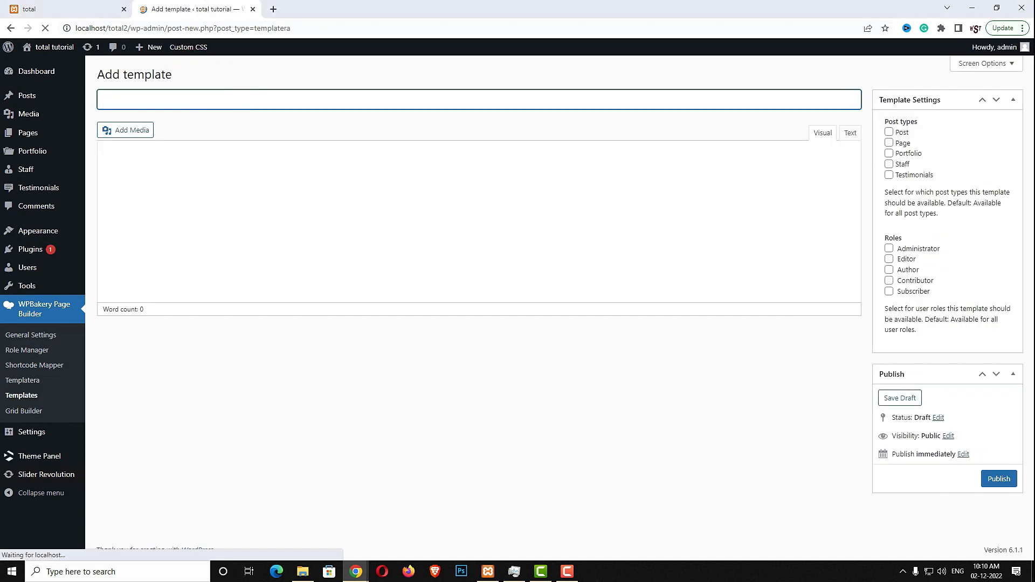
{"action": "left_click", "coordinate": [183, 100]}
{"action": "type", "text": "Portfolio Post"}
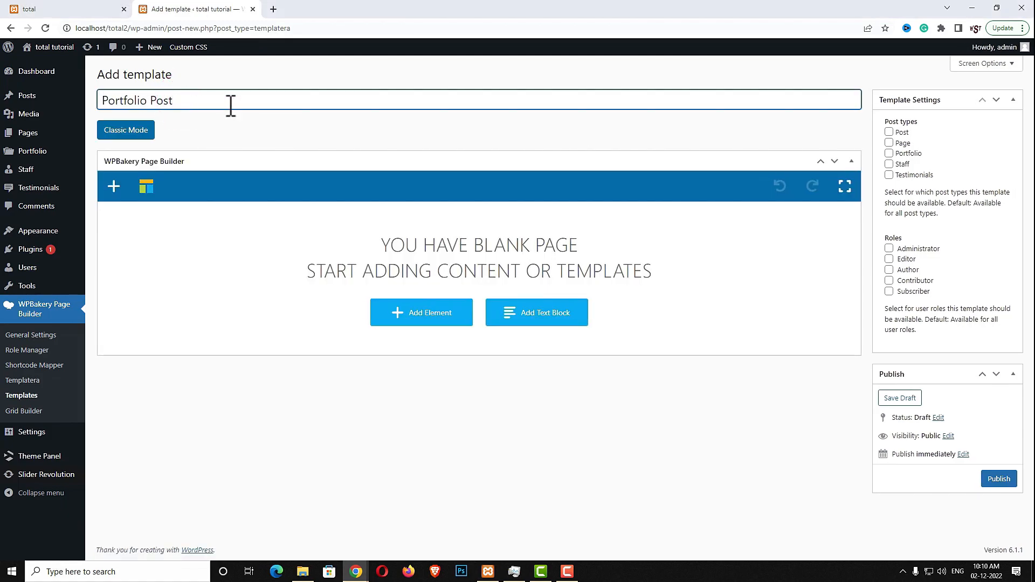
Add a 6.6vmax Spacing element followed by an empty row
{"action": "left_click", "coordinate": [427, 315]}
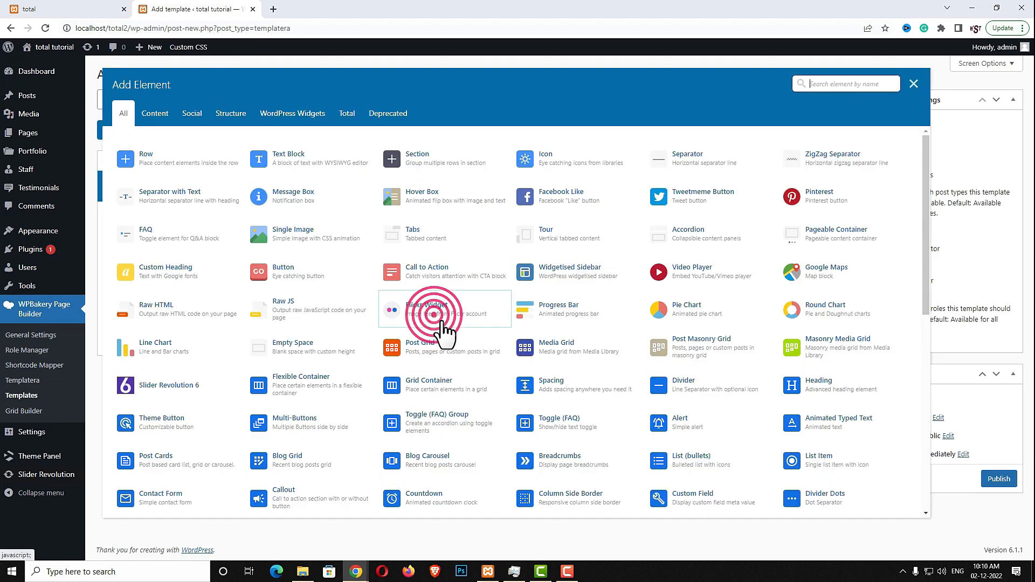
{"action": "type", "text": "SPA"}
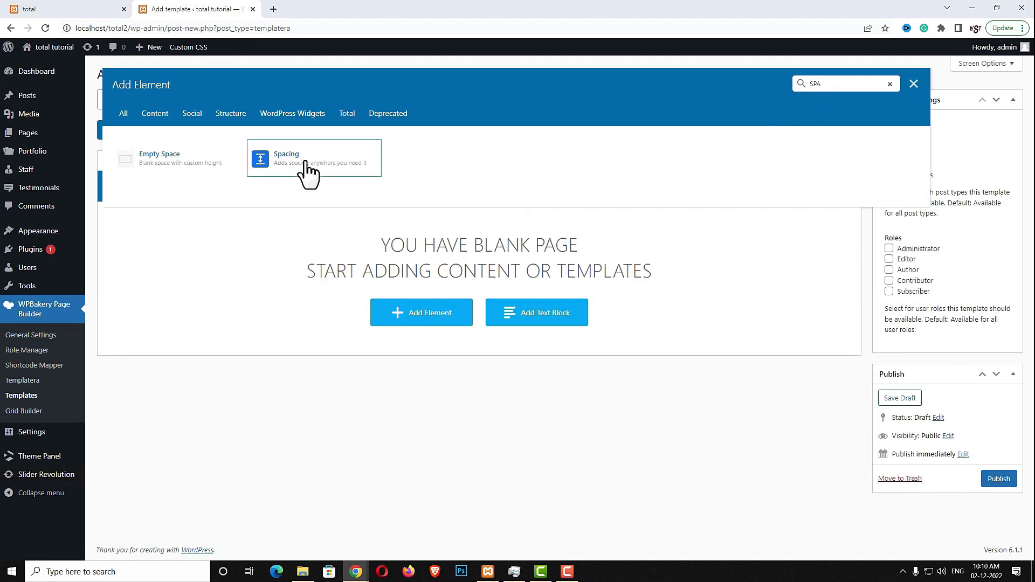
{"action": "left_click", "coordinate": [300, 164]}
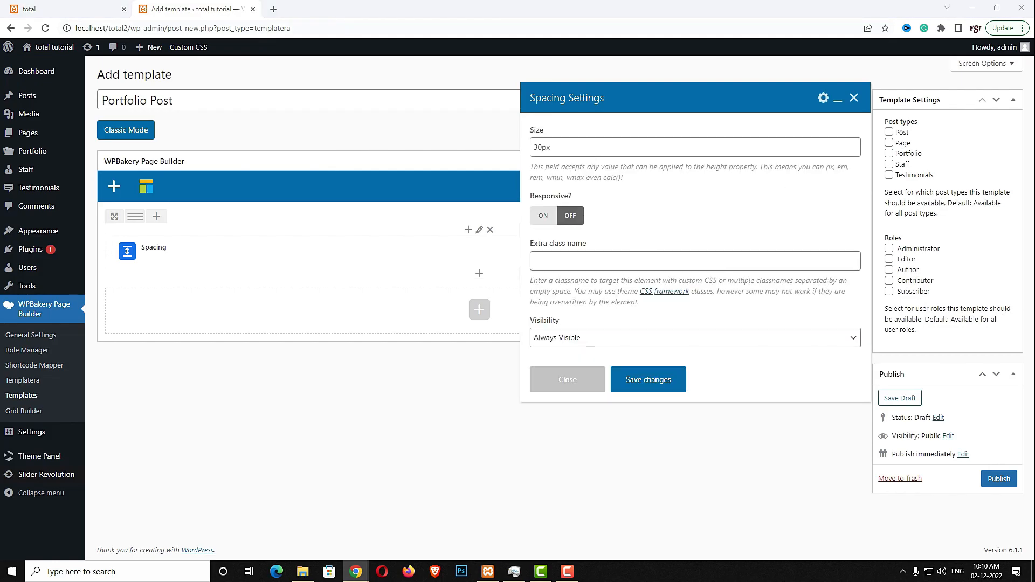
{"action": "triple_click", "coordinate": [654, 144]}
{"action": "type", "text": "6.6vmax"}
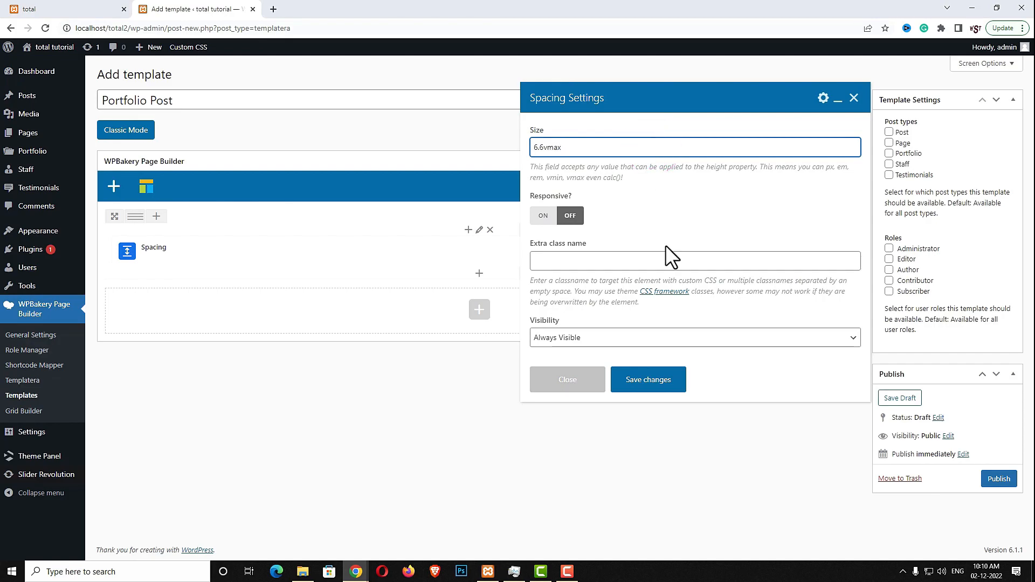
{"action": "left_click", "coordinate": [674, 379]}
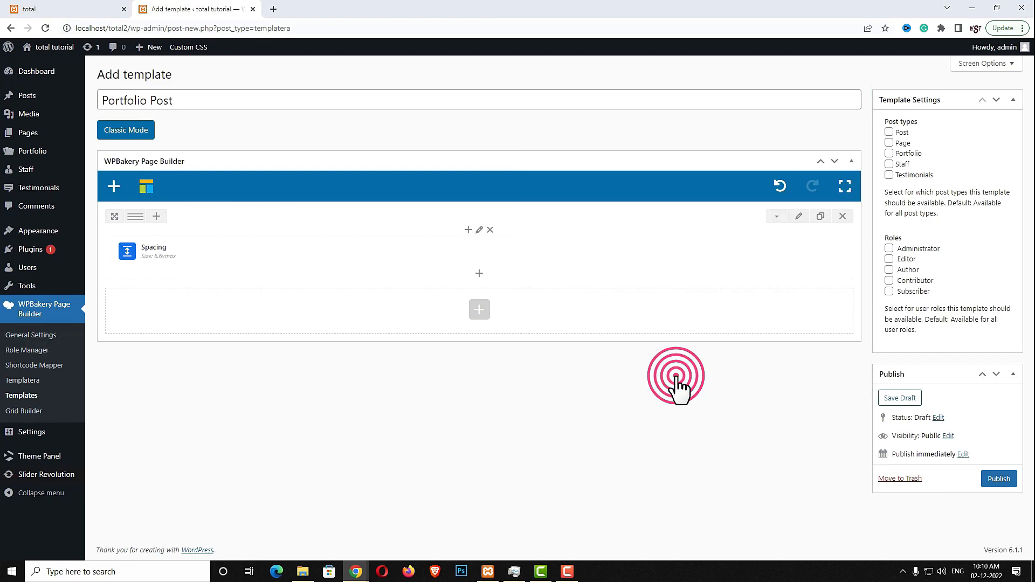
{"action": "left_click", "coordinate": [479, 310]}
{"action": "left_click", "coordinate": [162, 152]}
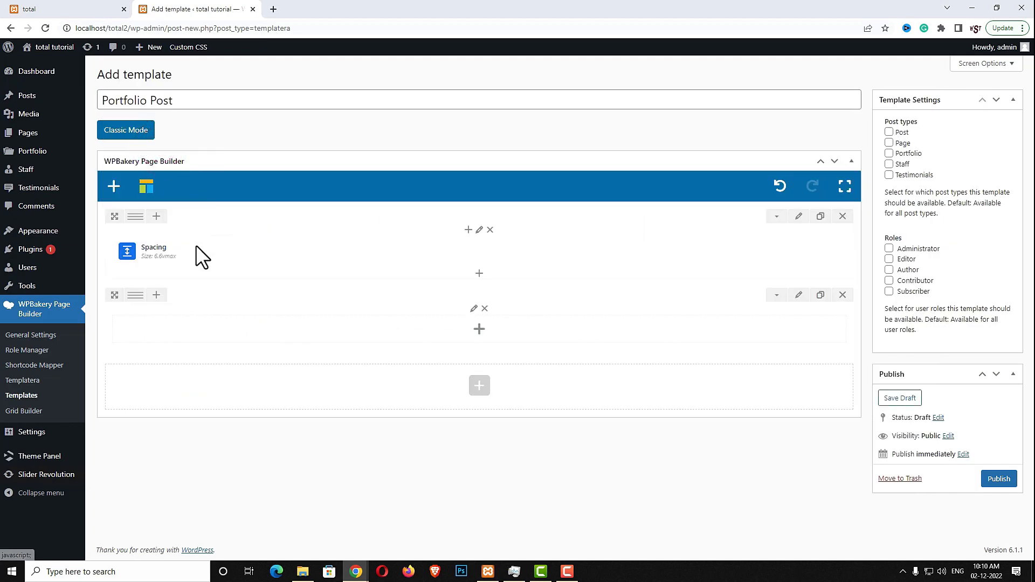
Split the second row into two equal columns and add a Page Title to the left column
{"action": "left_click", "coordinate": [159, 296]}
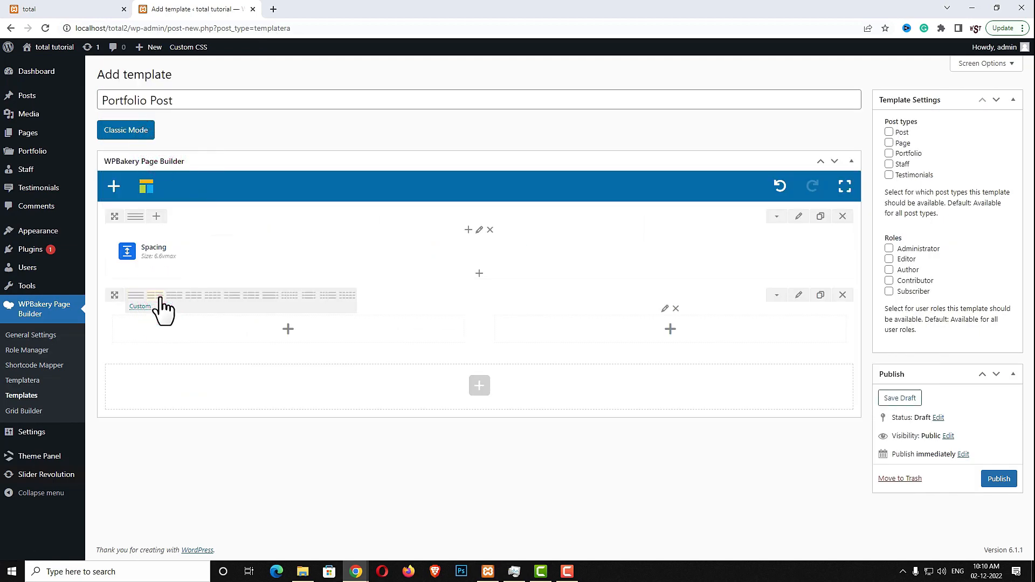
{"action": "left_click", "coordinate": [288, 329]}
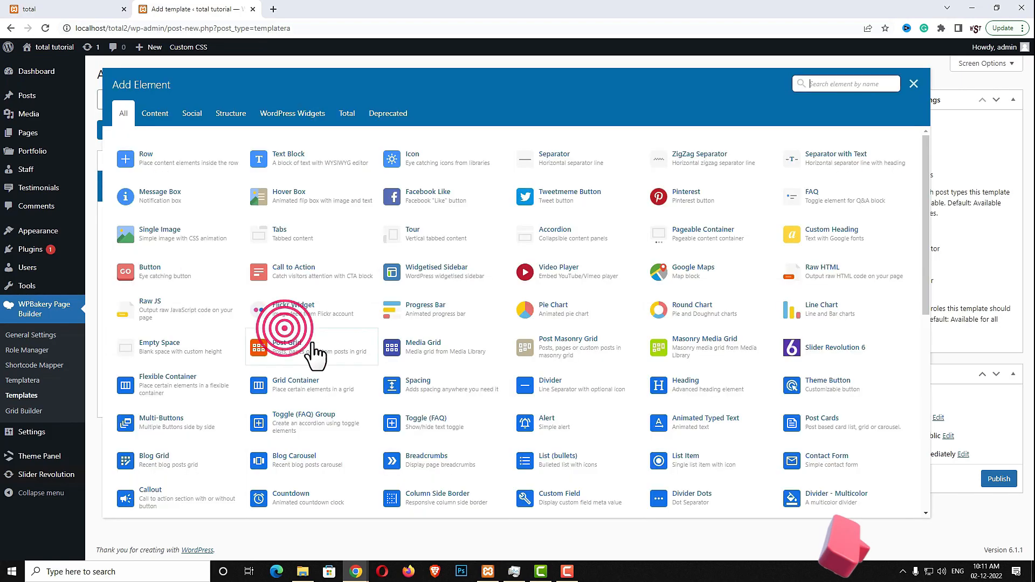
{"action": "left_click", "coordinate": [845, 83]}
{"action": "type", "text": "PAGE T"}
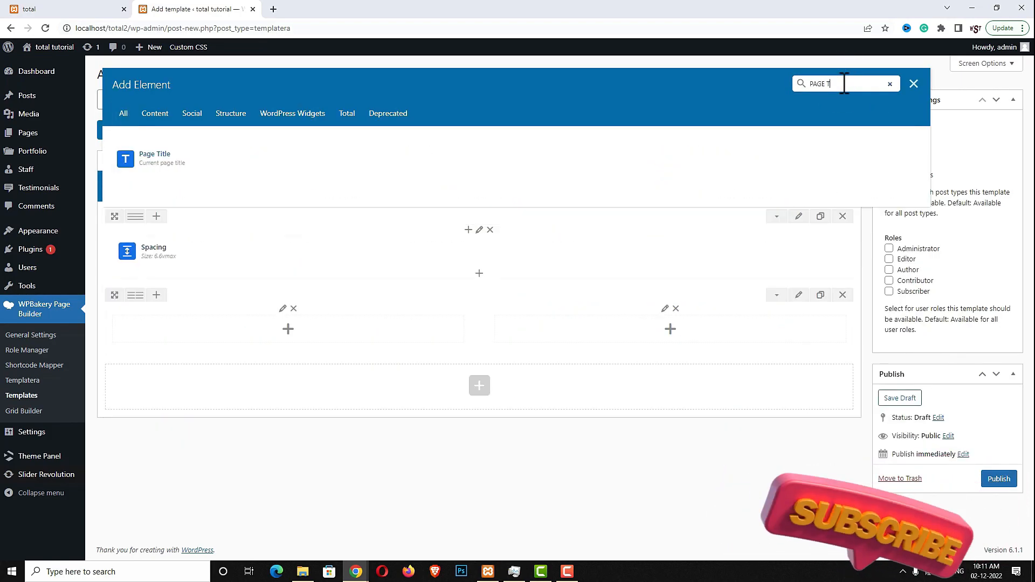
{"action": "left_click", "coordinate": [189, 161]}
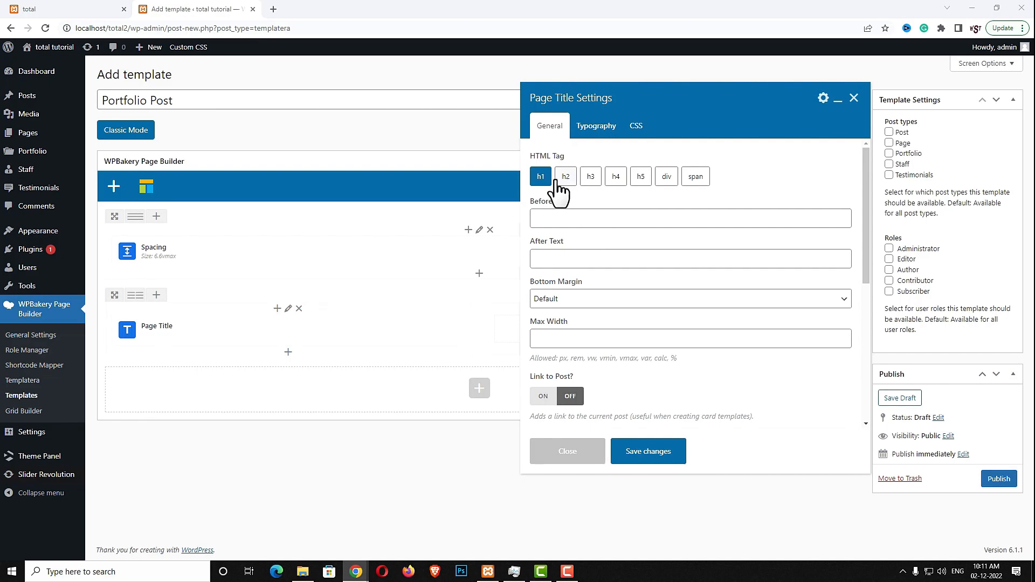
Set the Page Title's typography font size to 3xl and save it
{"action": "scroll", "coordinate": [679, 277], "scroll_direction": "down", "scroll_amount": 6}
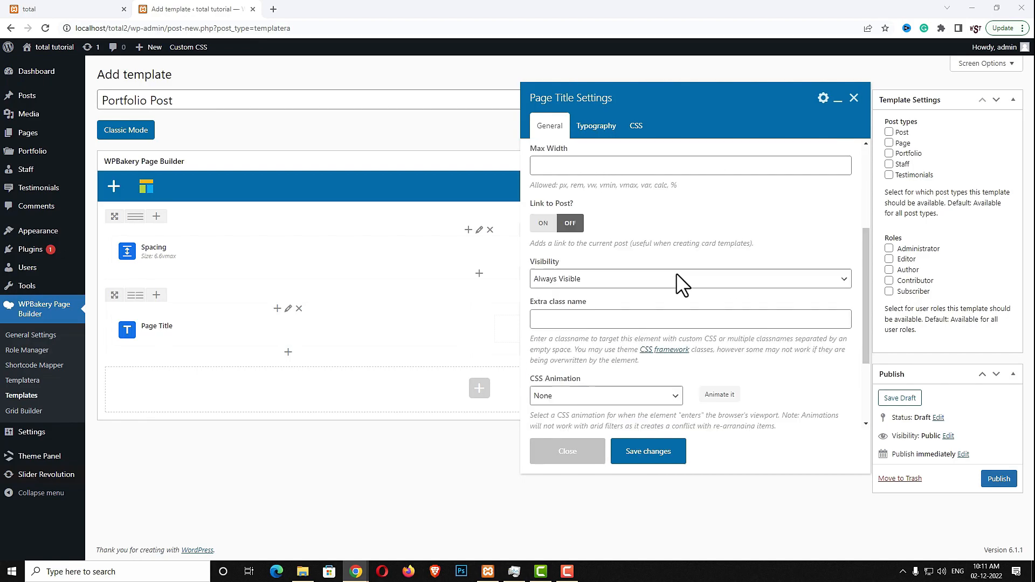
{"action": "scroll", "coordinate": [679, 275], "scroll_direction": "up", "scroll_amount": 6}
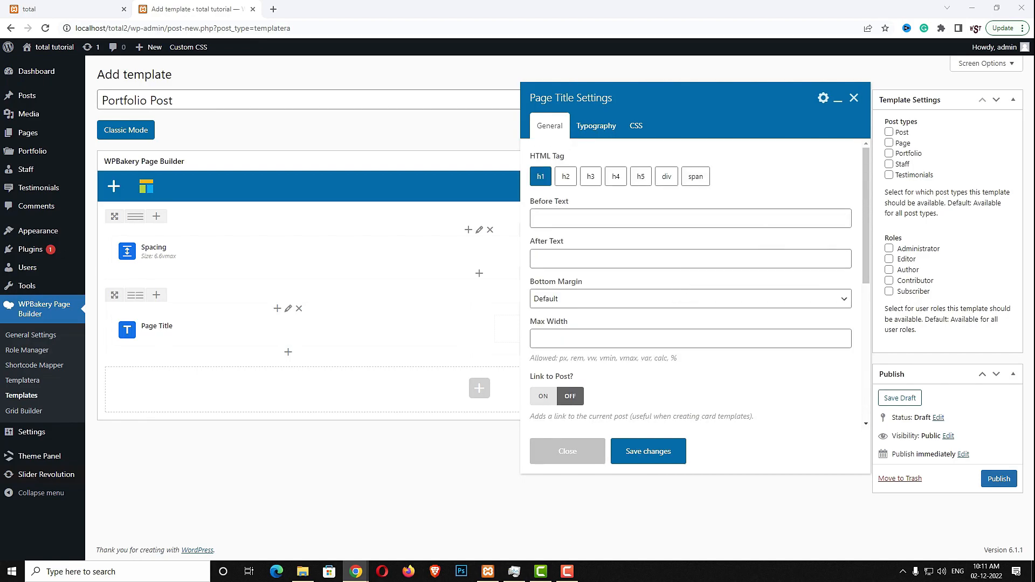
{"action": "left_click", "coordinate": [596, 126]}
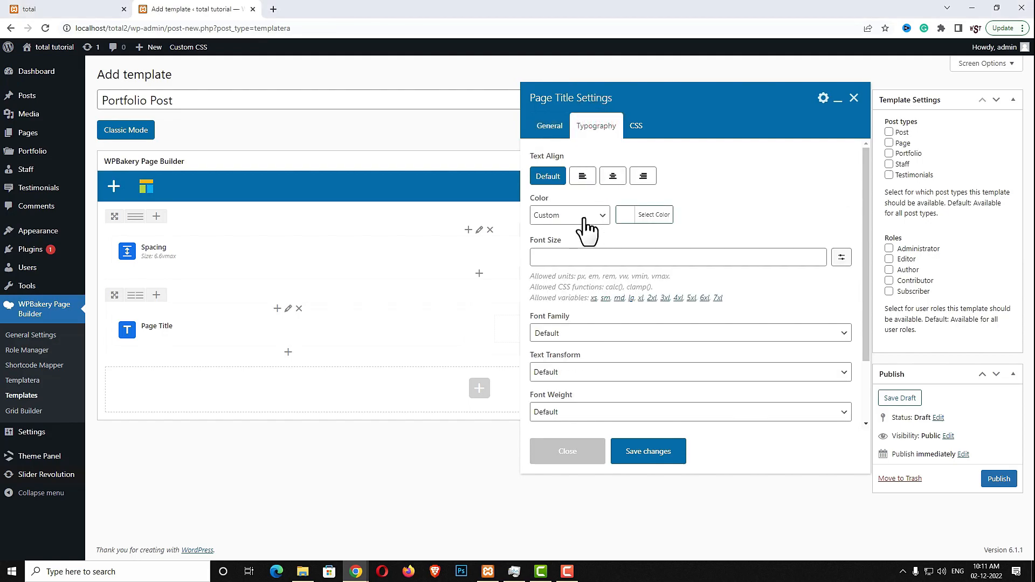
{"action": "left_click", "coordinate": [629, 257]}
{"action": "left_click", "coordinate": [844, 259]}
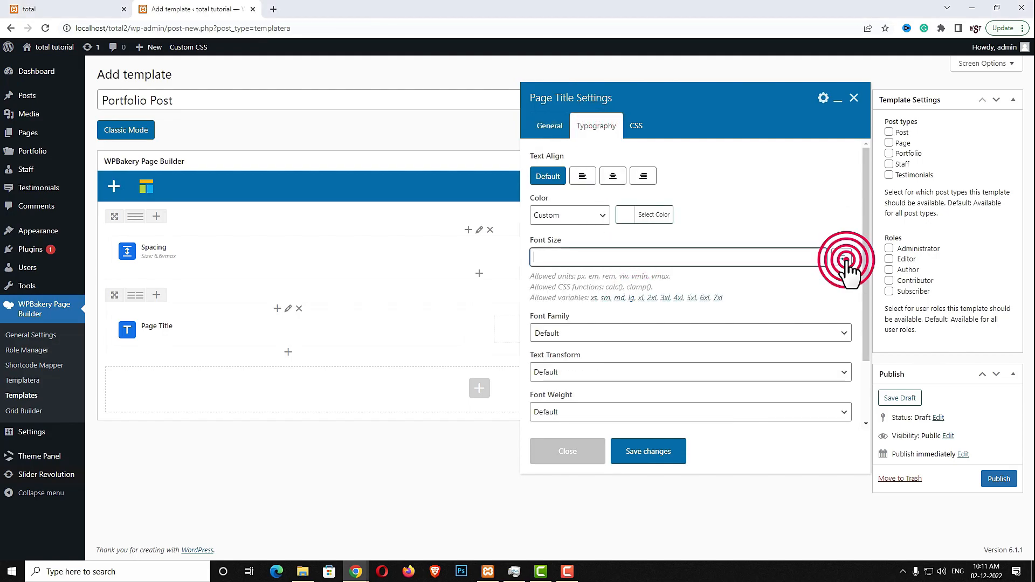
{"action": "left_click", "coordinate": [841, 258]}
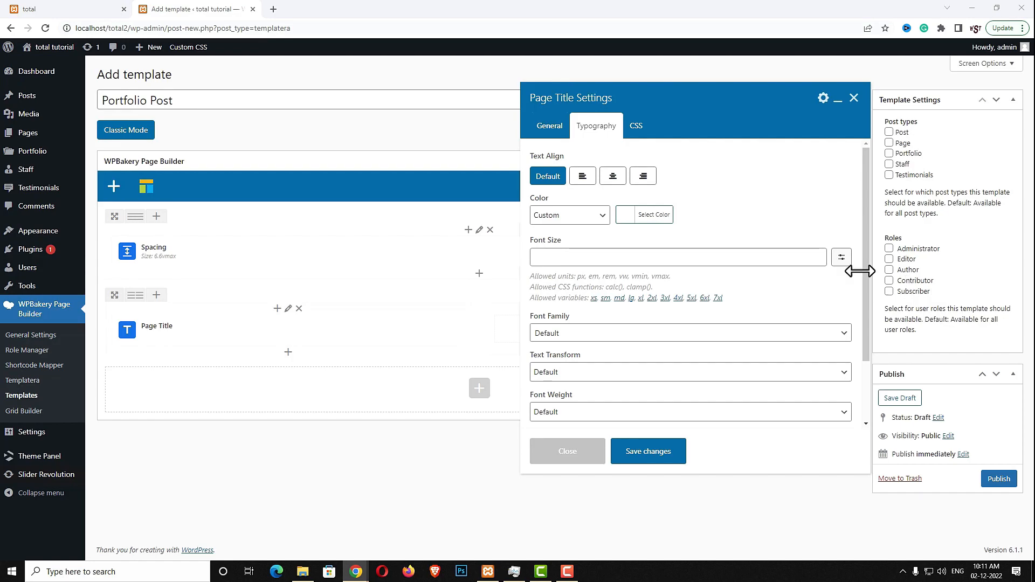
{"action": "left_click", "coordinate": [686, 257]}
{"action": "type", "text": "3xl"}
{"action": "left_click", "coordinate": [662, 461]}
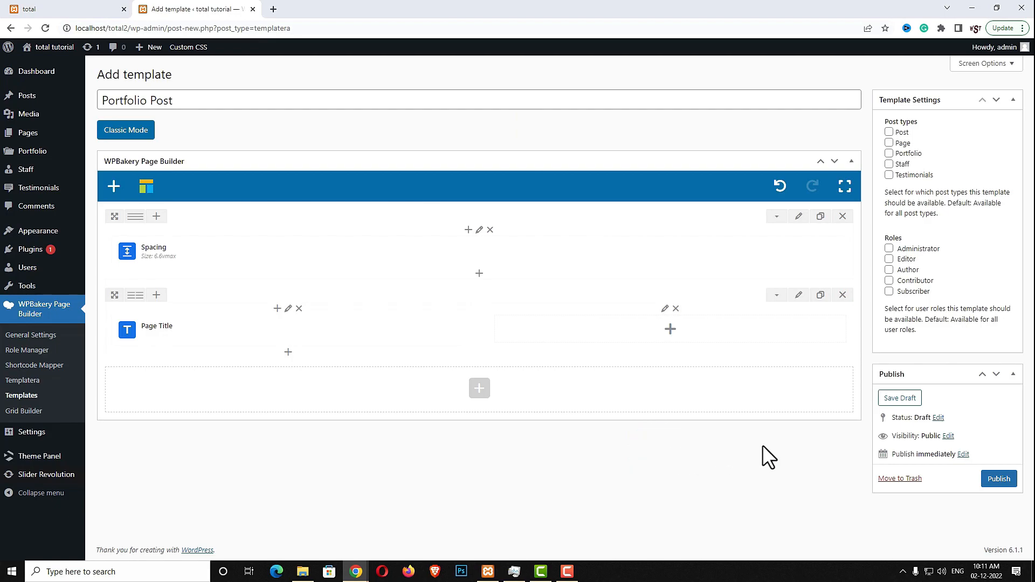
Add a Post Content (the_content) element to the right column beside the Page Title and save it
{"action": "left_click", "coordinate": [670, 330]}
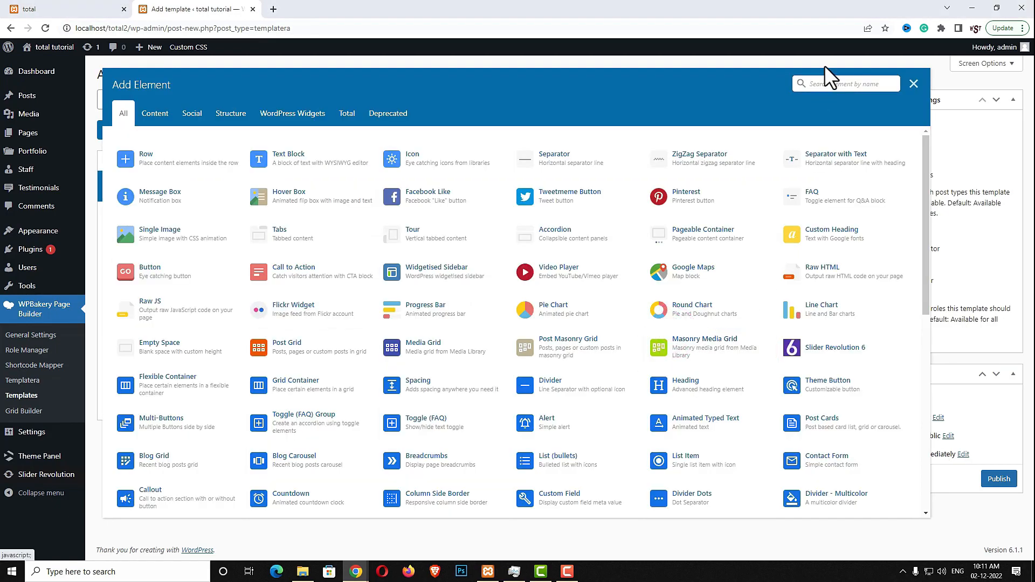
{"action": "type", "text": "POST"}
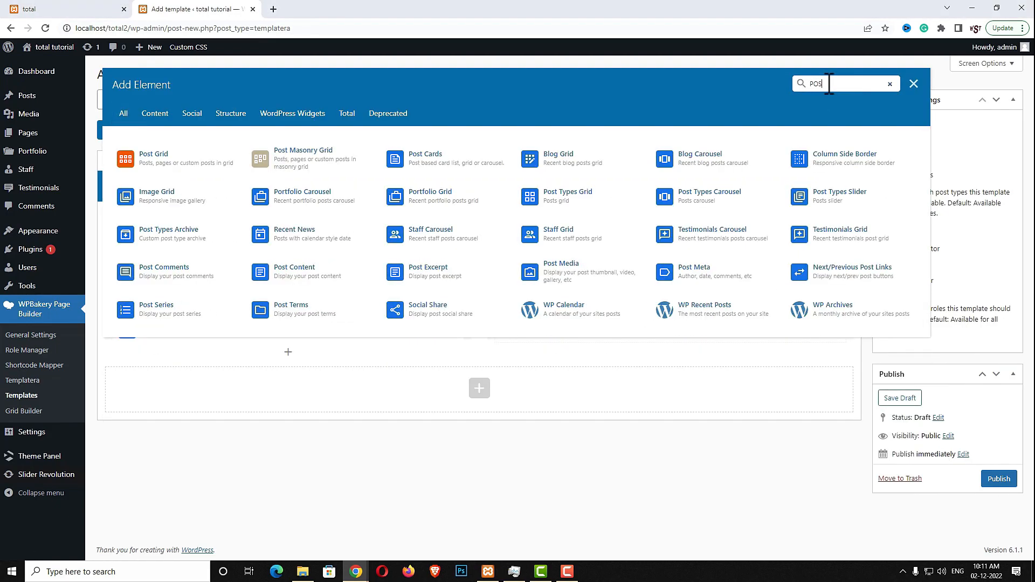
{"action": "type", "text": " CO"}
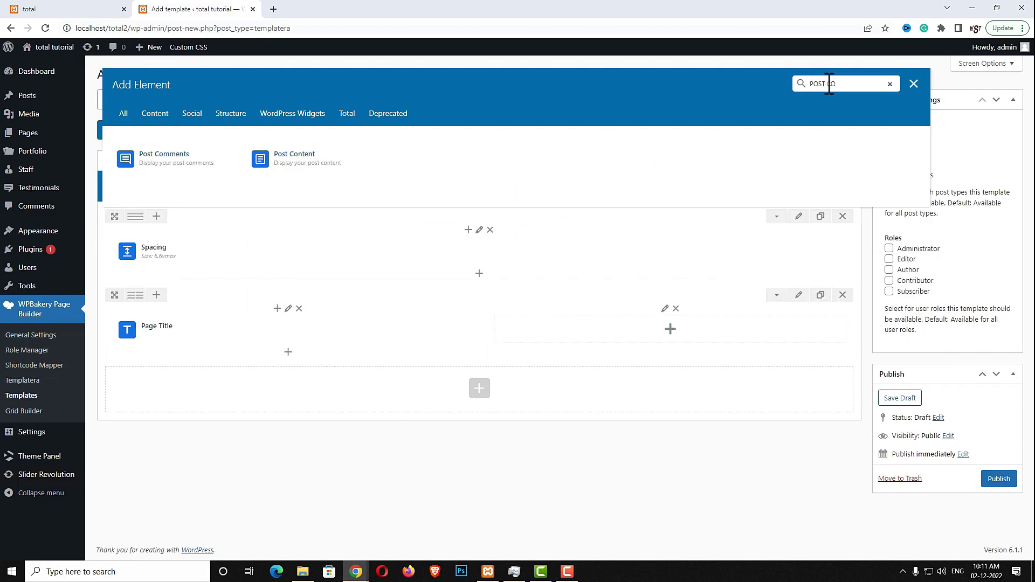
{"action": "left_click", "coordinate": [327, 158]}
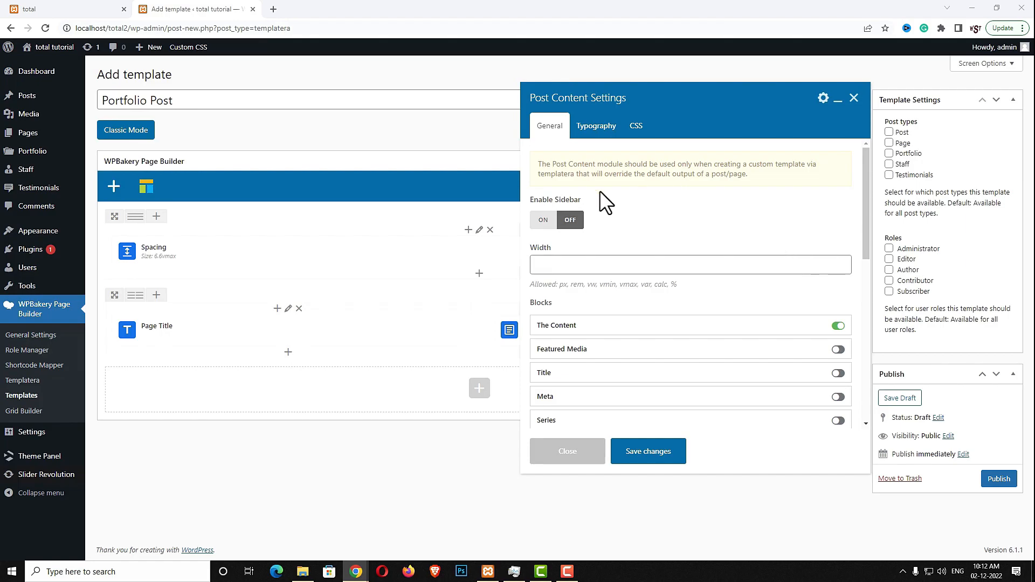
{"action": "left_click", "coordinate": [596, 127]}
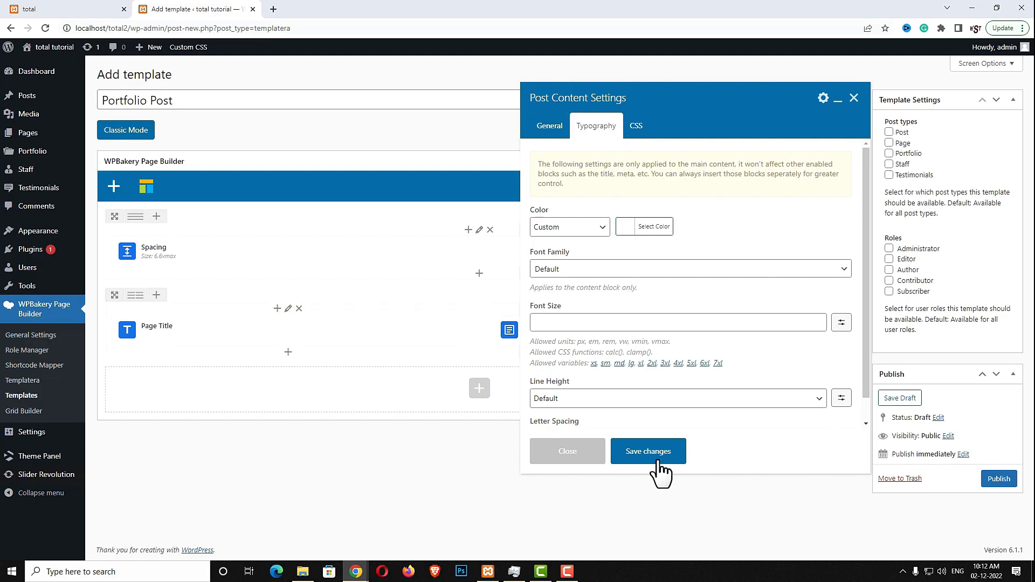
{"action": "left_click", "coordinate": [638, 453]}
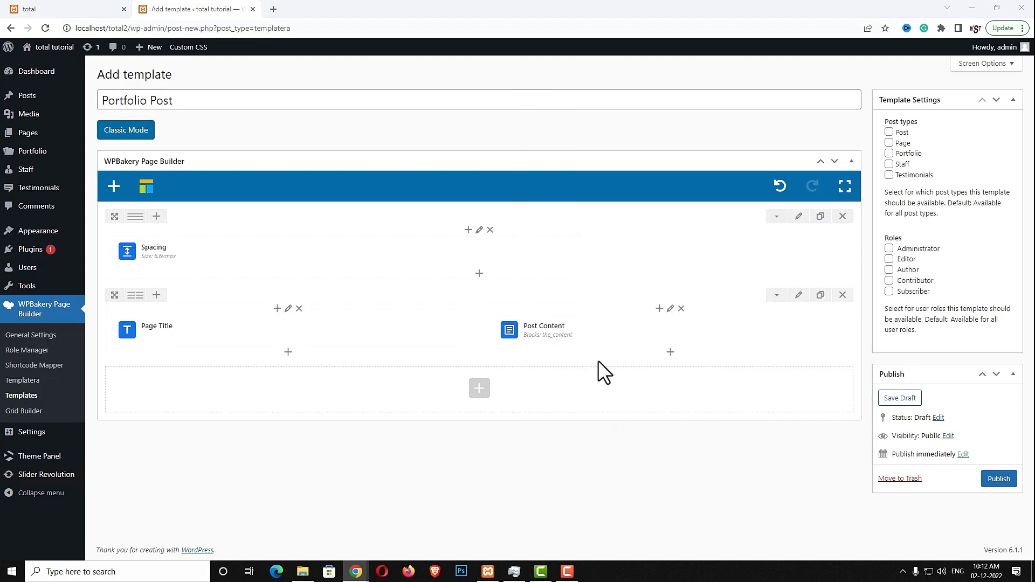
{"action": "left_click", "coordinate": [670, 351]}
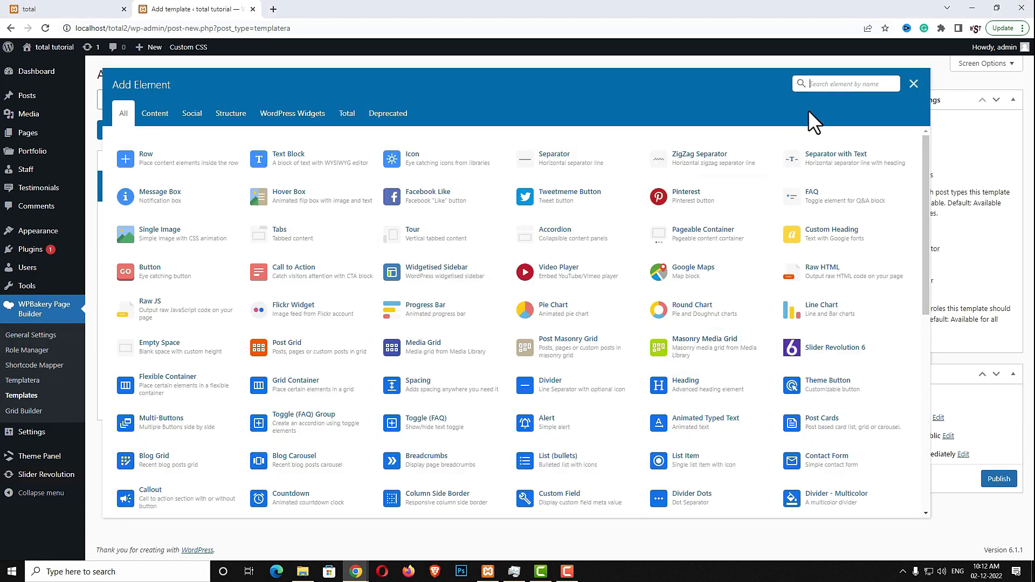
Add a Spacing block sized 25px below Post Content
{"action": "type", "text": "spa"}
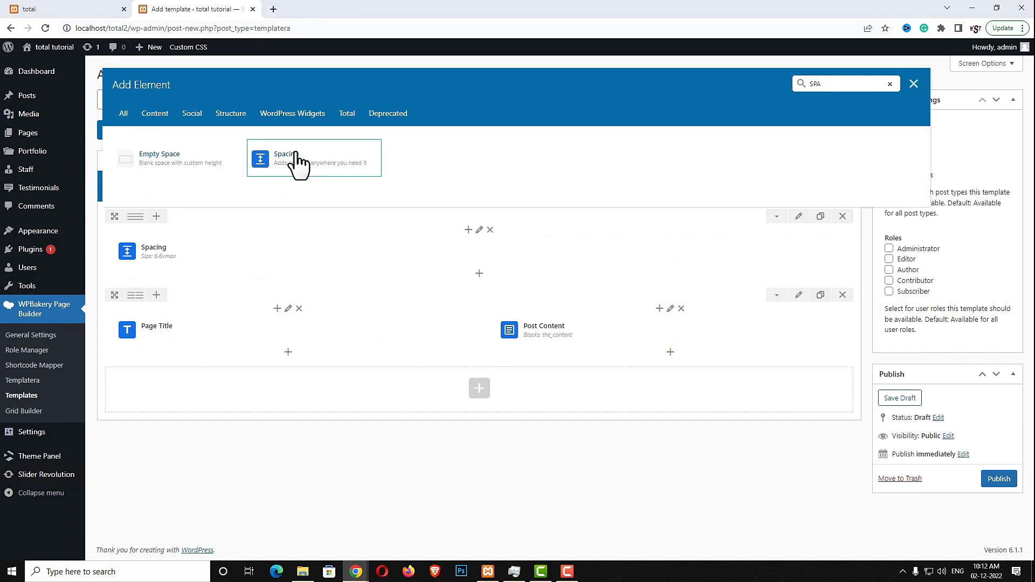
{"action": "left_click", "coordinate": [294, 162]}
{"action": "left_click", "coordinate": [629, 146]}
{"action": "key", "text": "ctrl+a"}
{"action": "type", "text": "2"}
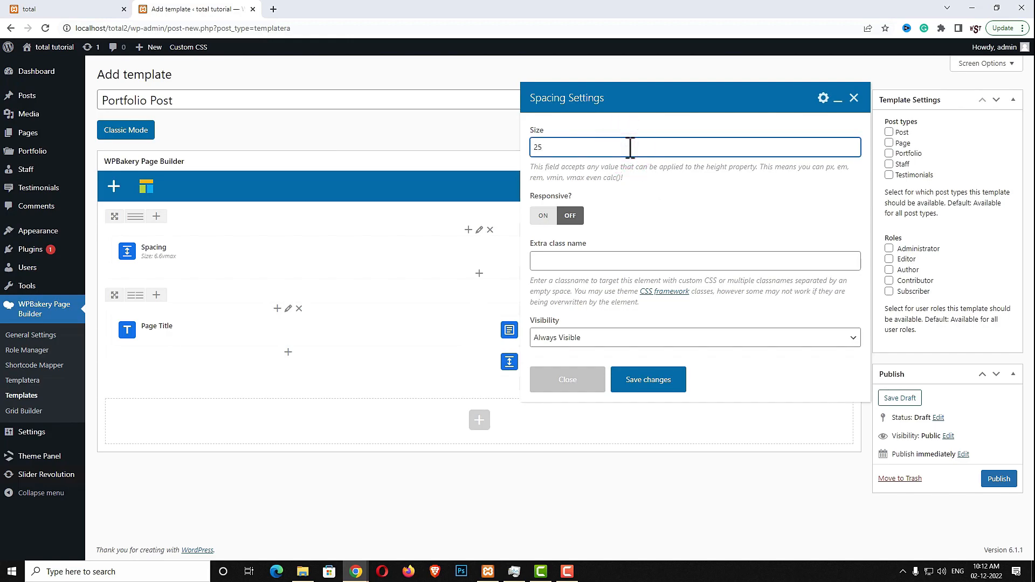
{"action": "left_click", "coordinate": [654, 386]}
{"action": "key", "text": "Caps_Lock"}
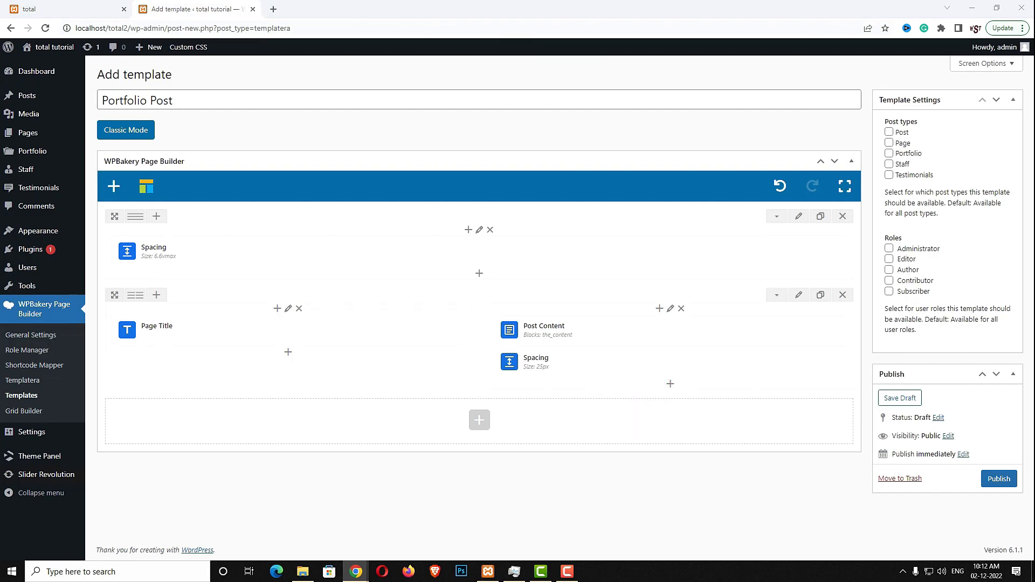
Add a Custom Field block showing wpex_portfolio_budget beneath the spacing
{"action": "left_click", "coordinate": [670, 384]}
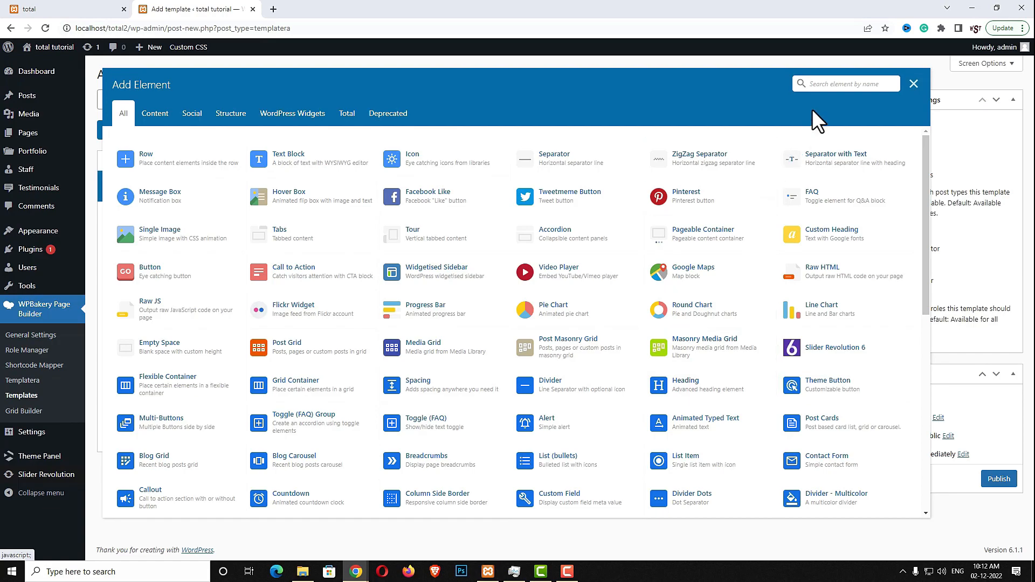
{"action": "type", "text": "c"}
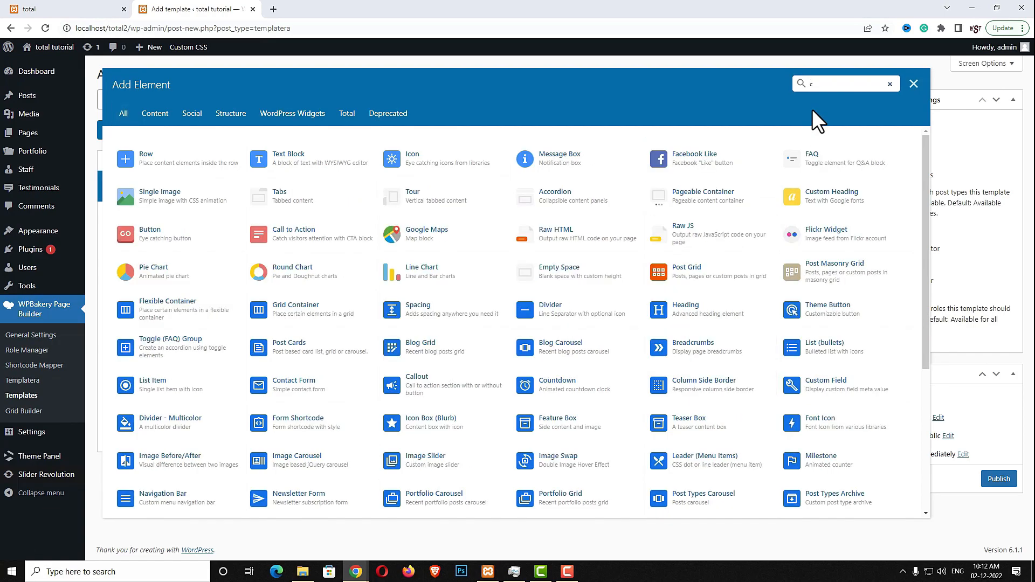
{"action": "type", "text": "st"}
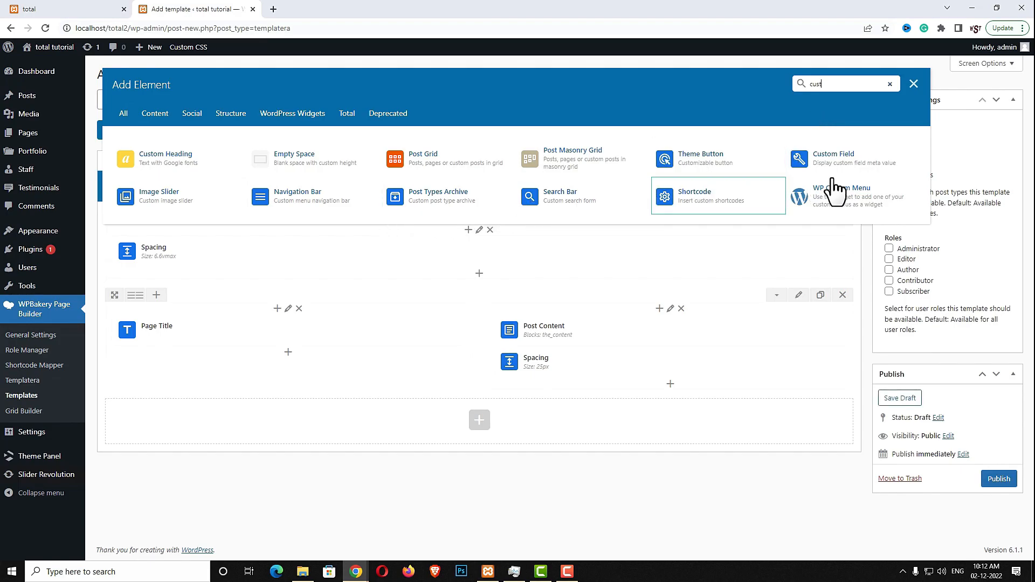
{"action": "left_click", "coordinate": [874, 176]}
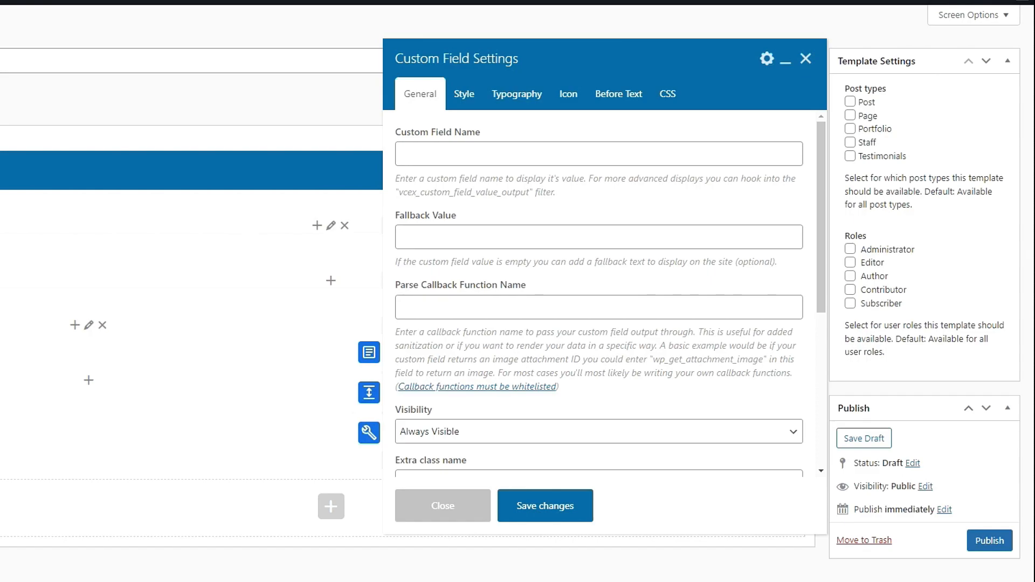
{"action": "left_click", "coordinate": [532, 152]}
{"action": "type", "text": "wpex_portfolio_budget"}
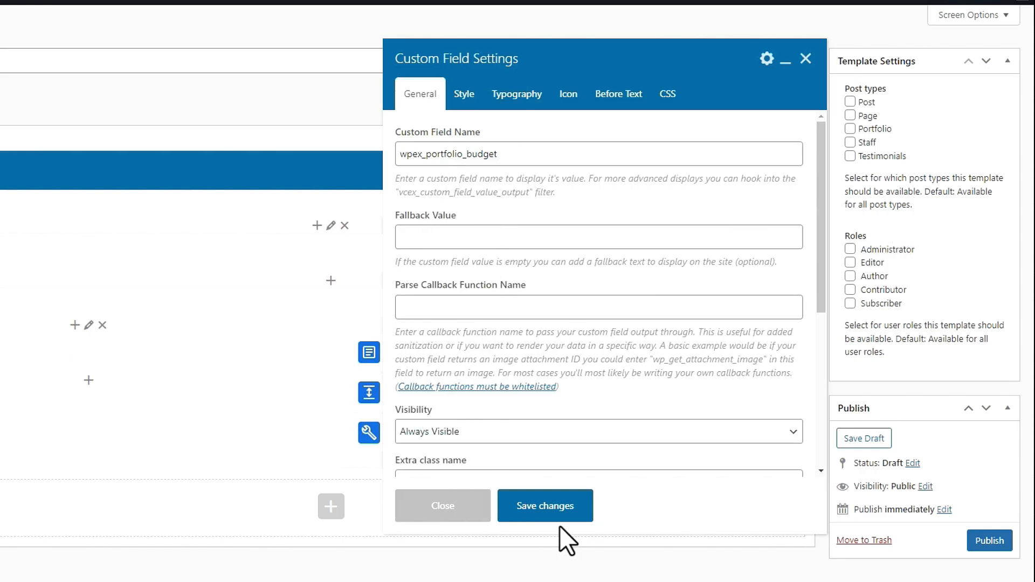
{"action": "left_click", "coordinate": [574, 507]}
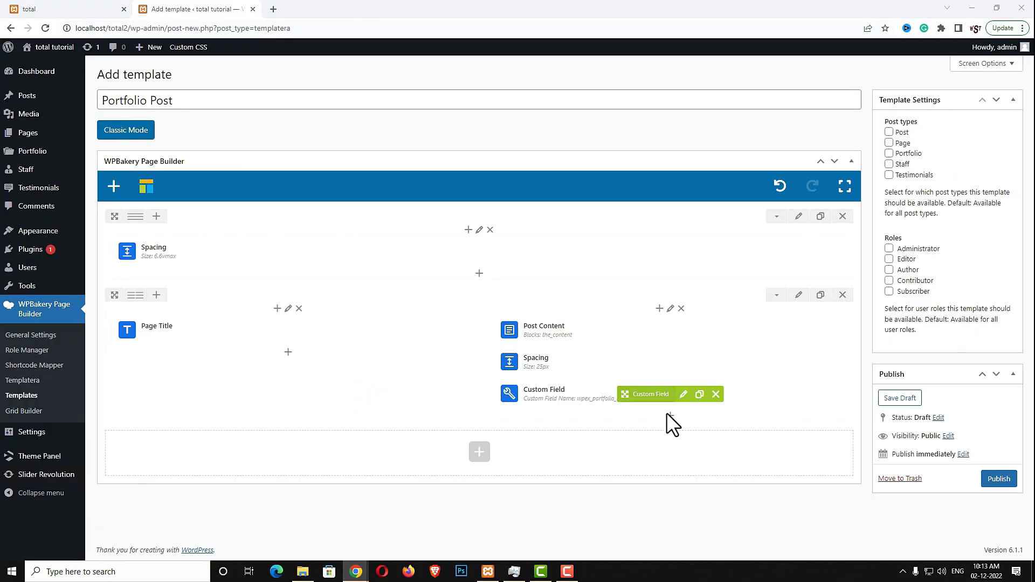
{"action": "left_click", "coordinate": [574, 460]}
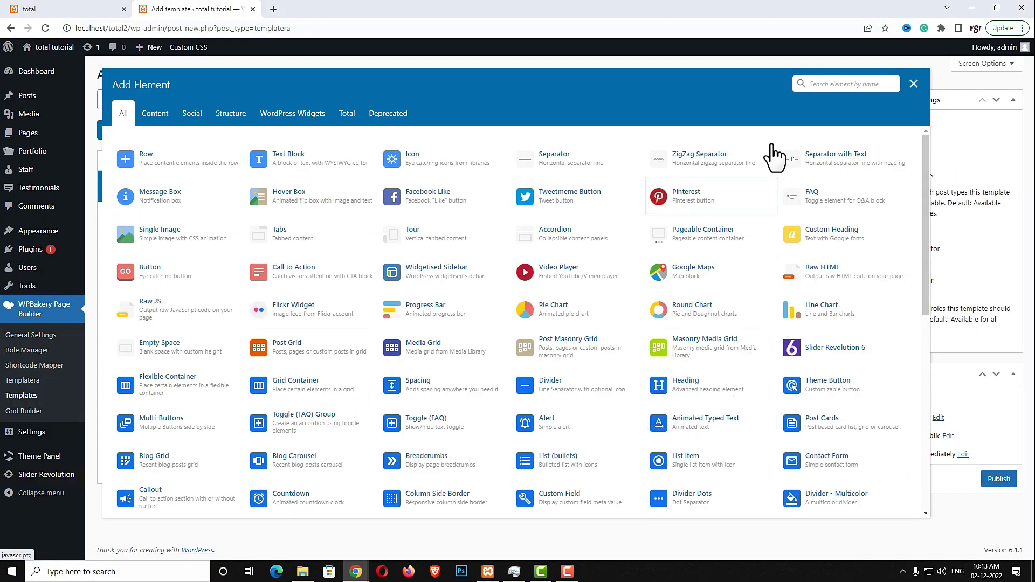
Add a Post Terms block for the Type taxonomy, styled as an Inline List
{"action": "left_click", "coordinate": [818, 87]}
{"action": "type", "text": "post t"}
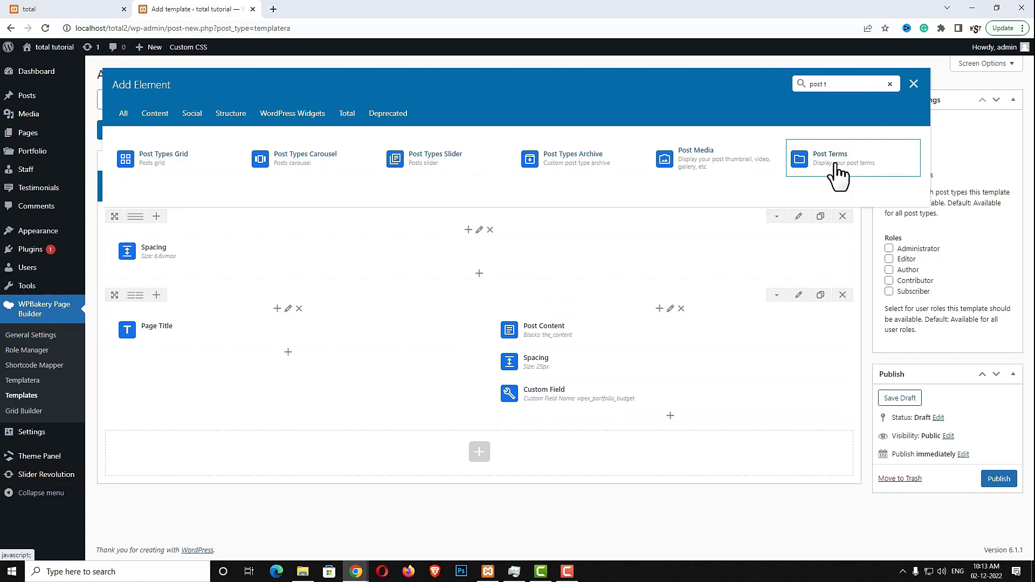
{"action": "left_click", "coordinate": [836, 163]}
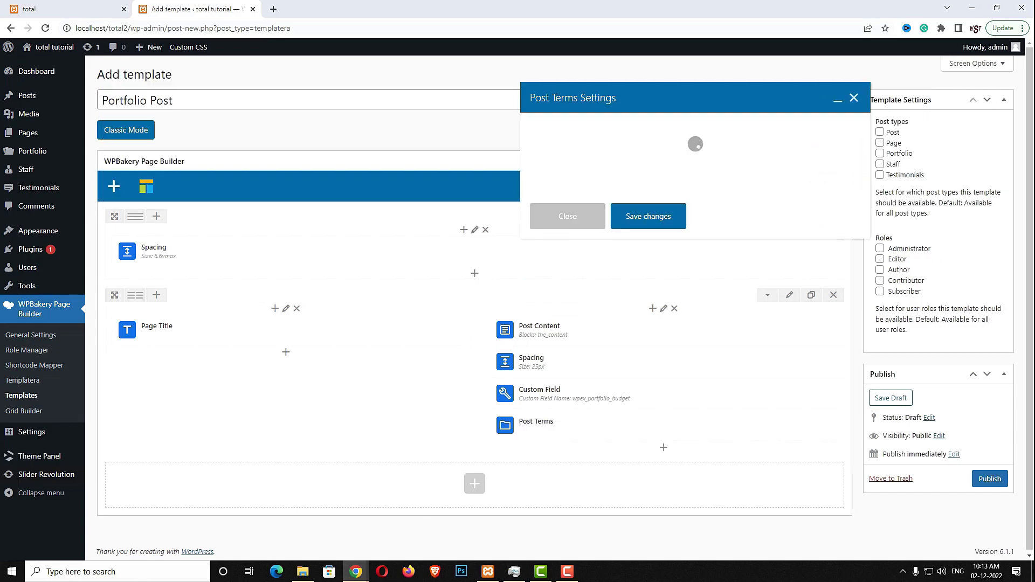
{"action": "left_click", "coordinate": [557, 181]}
{"action": "type", "text": "Type:"}
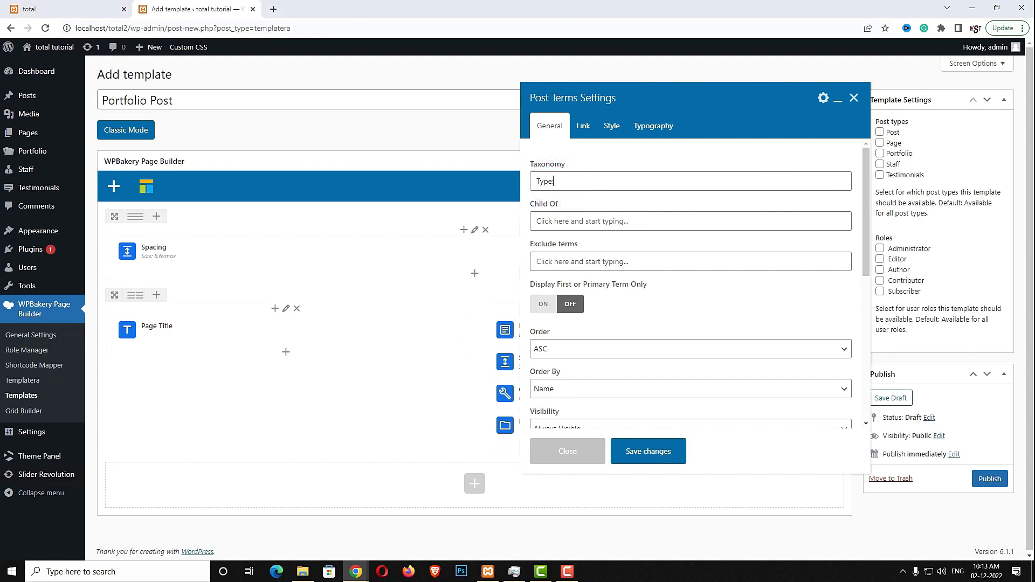
{"action": "scroll", "coordinate": [717, 304], "scroll_direction": "down", "scroll_amount": 2}
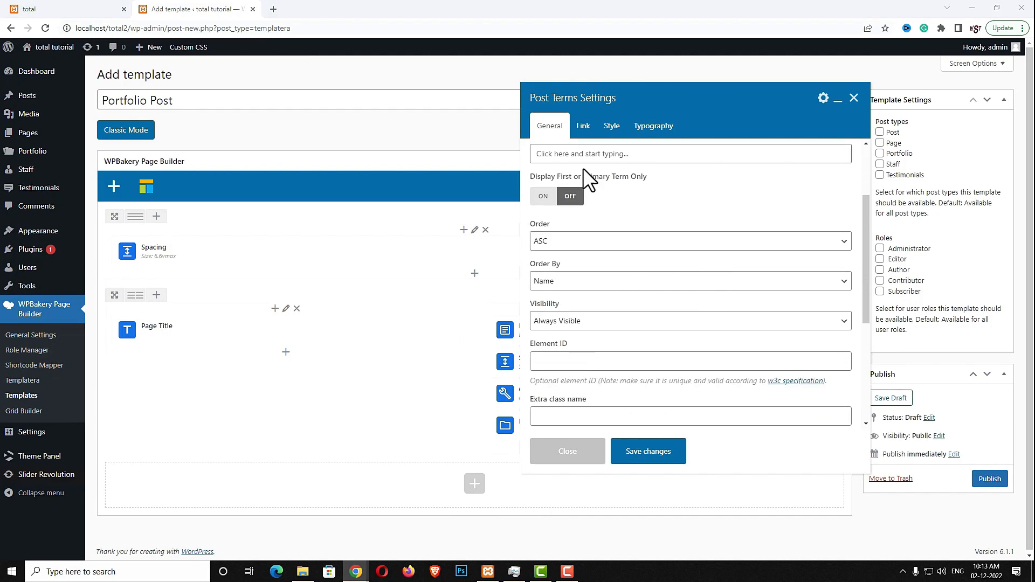
{"action": "left_click", "coordinate": [583, 128]}
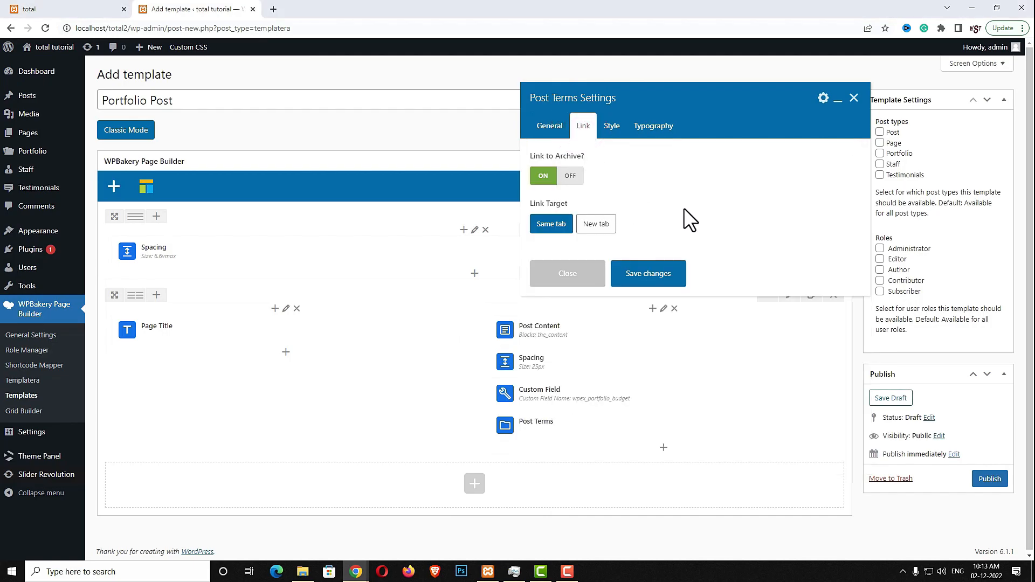
{"action": "left_click", "coordinate": [612, 127]}
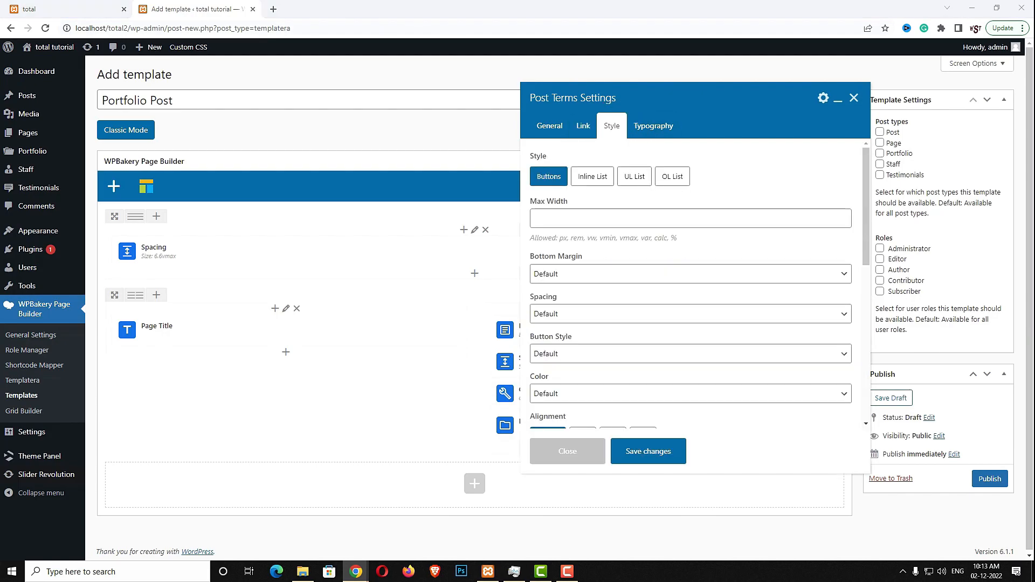
{"action": "left_click", "coordinate": [602, 178]}
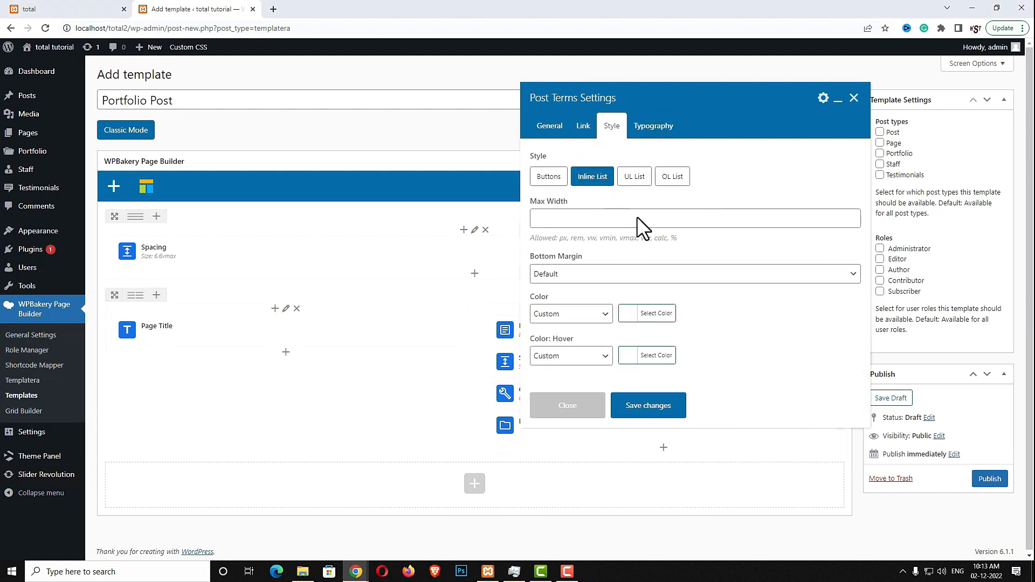
{"action": "left_click", "coordinate": [672, 409]}
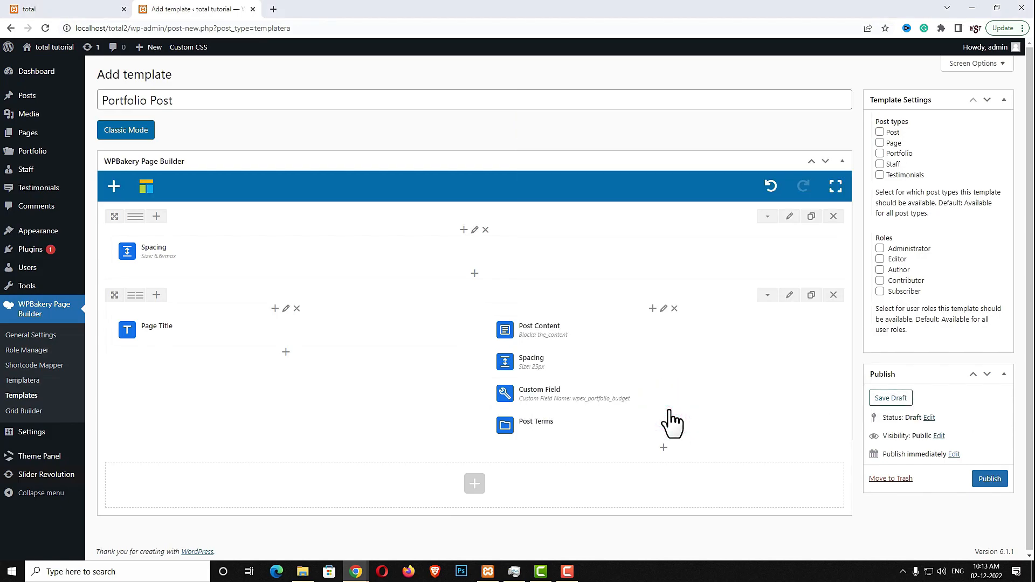
{"action": "left_click", "coordinate": [475, 484]}
Put a Spacing element sized 4vmax into the new bottom row
{"action": "left_click", "coordinate": [815, 86]}
{"action": "type", "text": "s"}
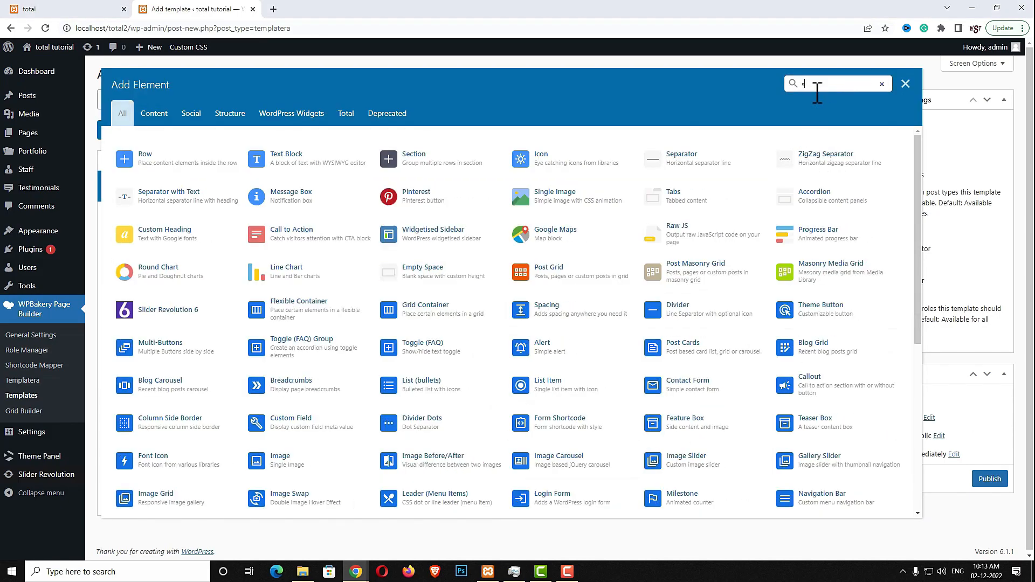
{"action": "type", "text": "pac"}
{"action": "left_click", "coordinate": [328, 157]}
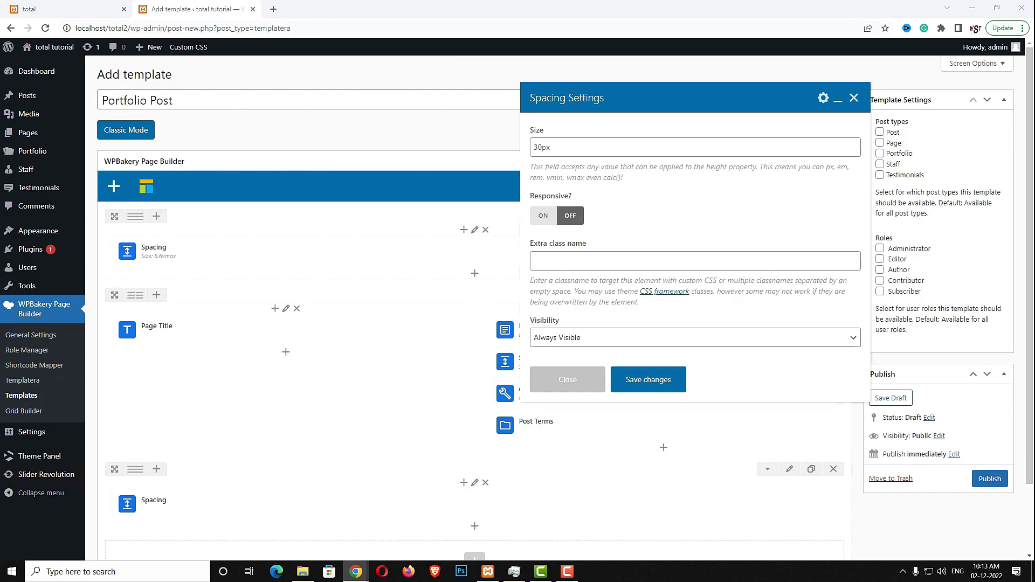
{"action": "double_click", "coordinate": [655, 145]}
{"action": "type", "text": "4vmax"}
{"action": "left_click", "coordinate": [648, 383]}
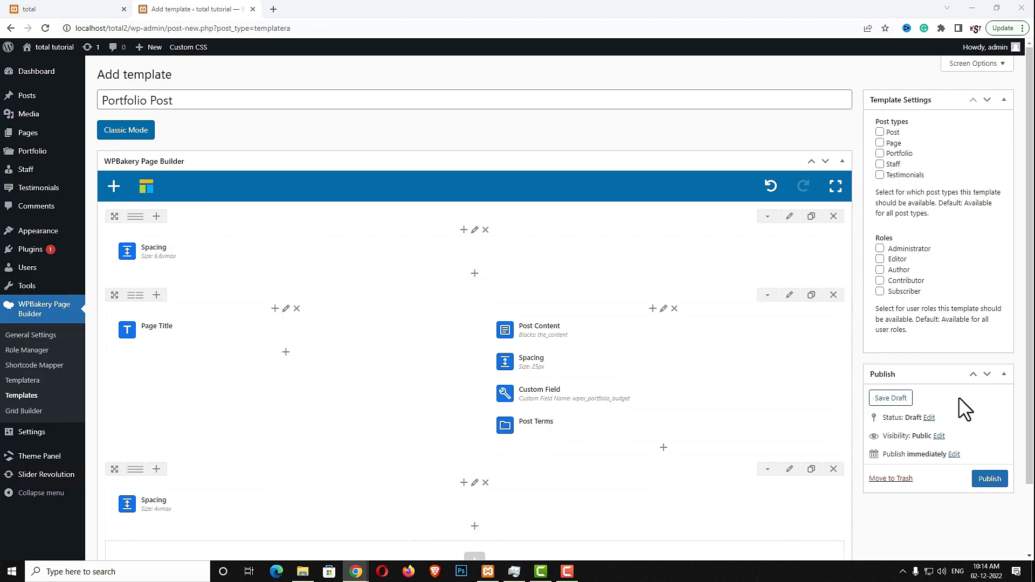
{"action": "scroll", "coordinate": [538, 411], "scroll_direction": "down", "scroll_amount": 1}
Add a new bottom row holding an Image Grid that pulls images from the post gallery
{"action": "left_click", "coordinate": [474, 512]}
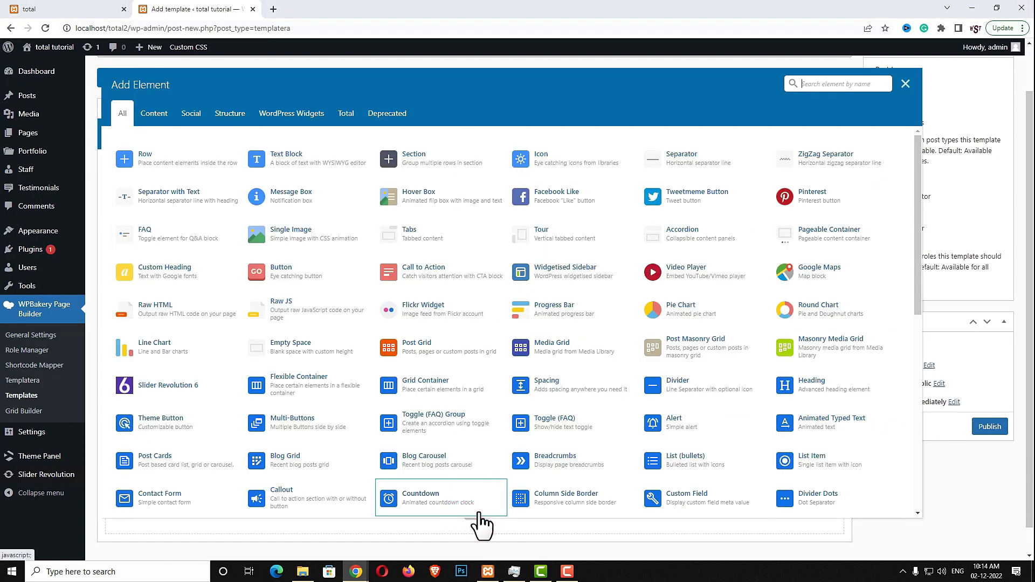
{"action": "left_click", "coordinate": [139, 157]}
{"action": "scroll", "coordinate": [473, 300], "scroll_direction": "down", "scroll_amount": 2}
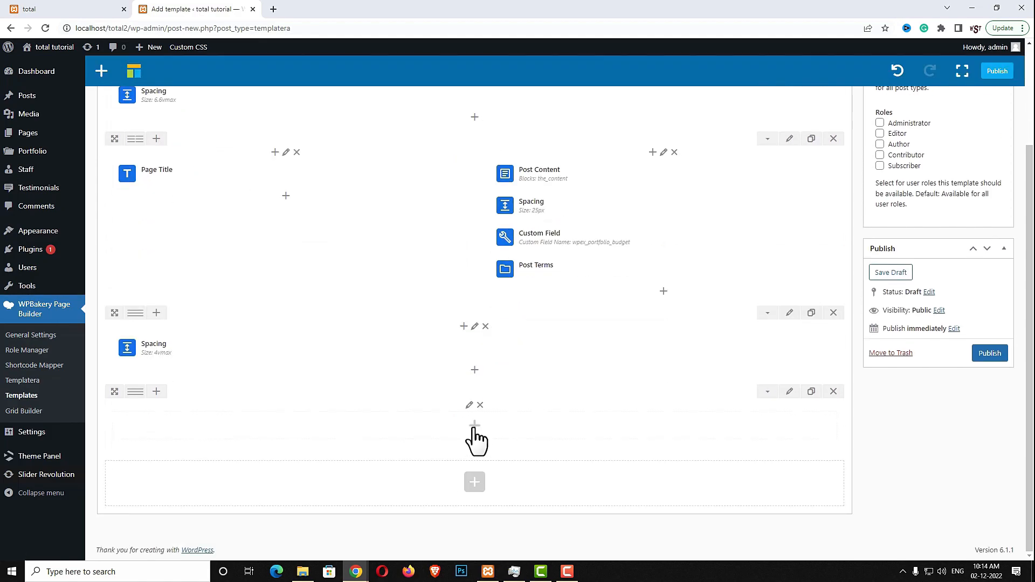
{"action": "left_click", "coordinate": [474, 427]}
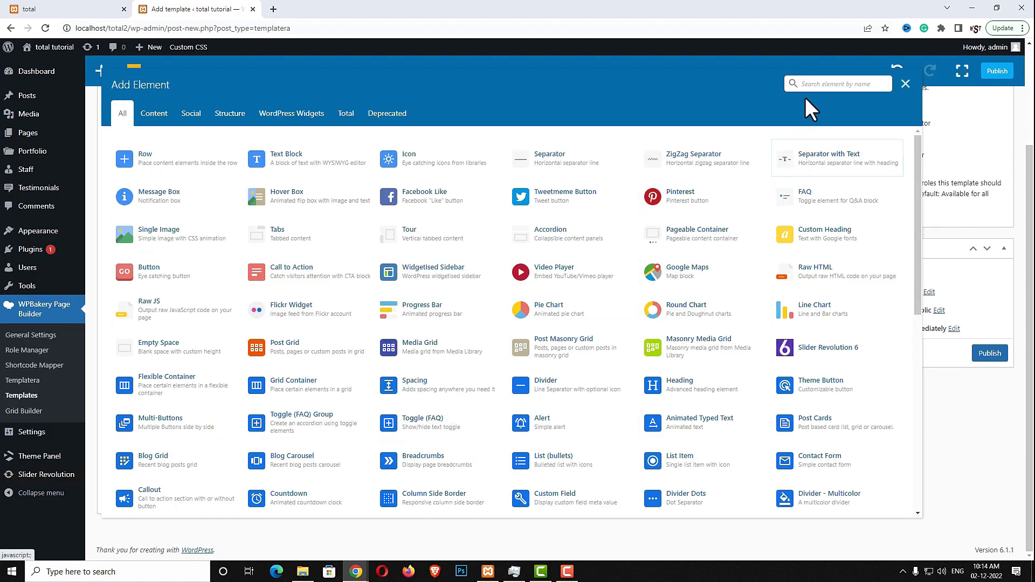
{"action": "type", "text": "image"}
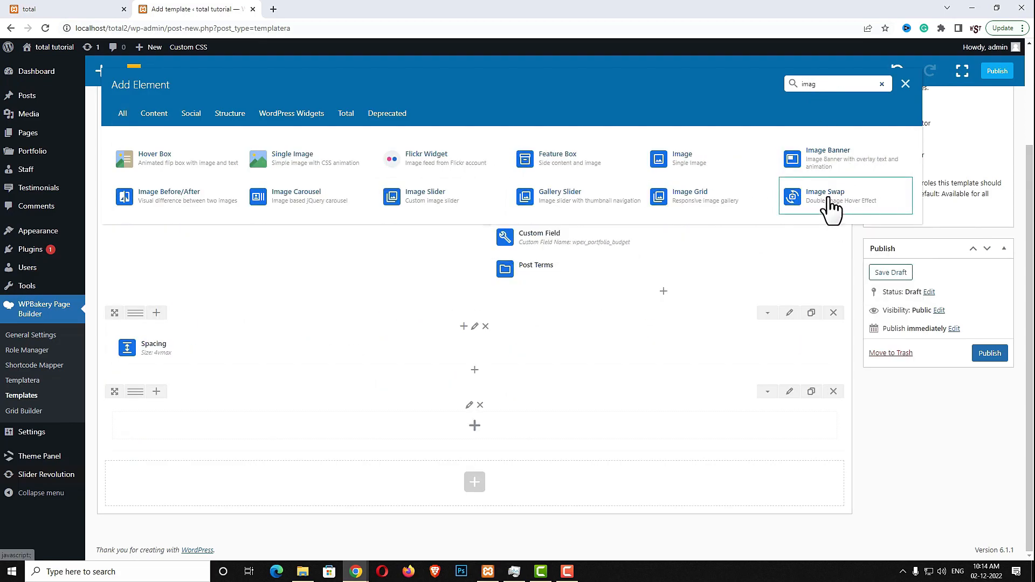
{"action": "left_click", "coordinate": [737, 199]}
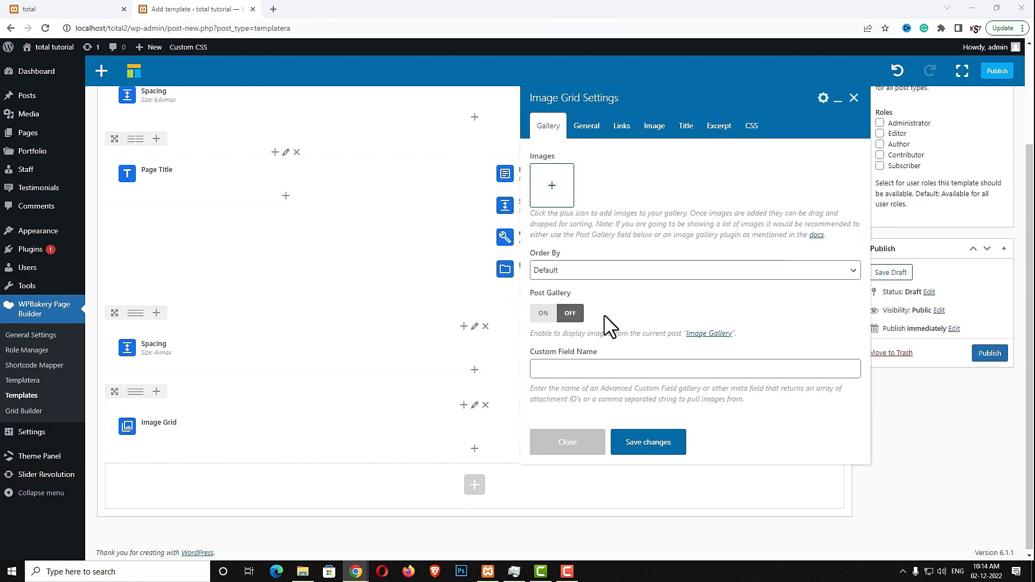
{"action": "left_click", "coordinate": [542, 314]}
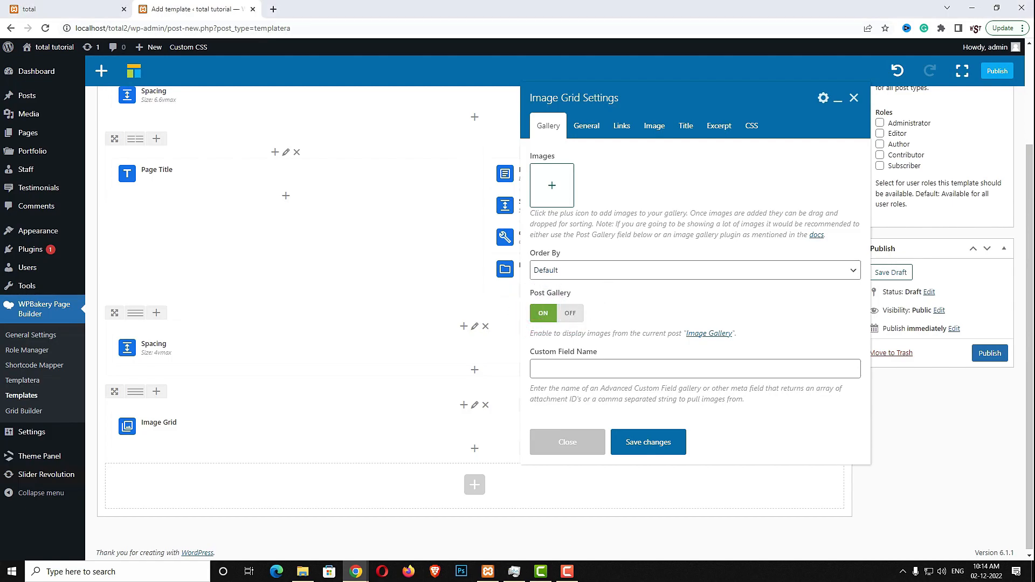
Review the Image Grid's general, link, image, title and excerpt options, then save
{"action": "left_click", "coordinate": [587, 126]}
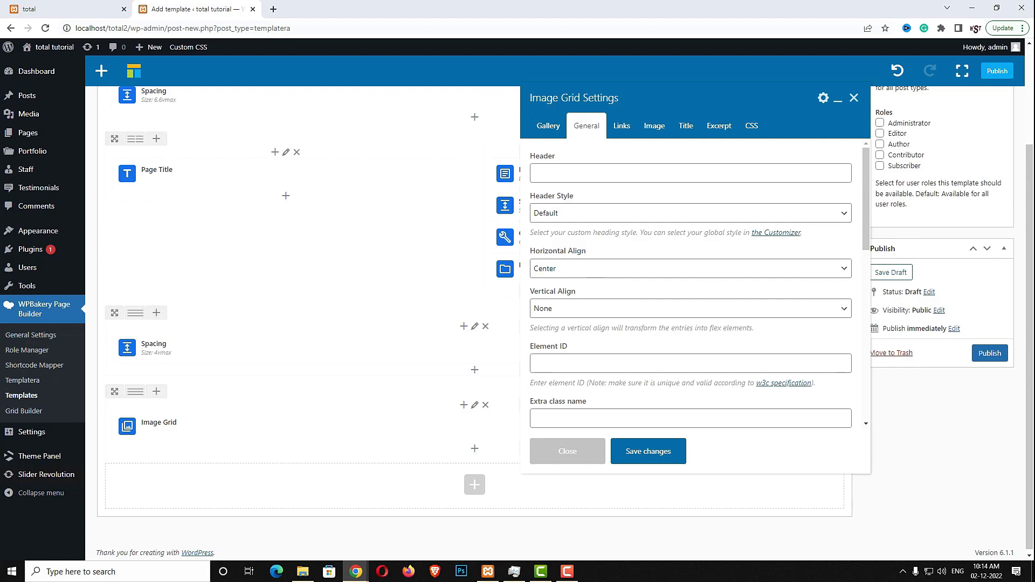
{"action": "left_click", "coordinate": [622, 126]}
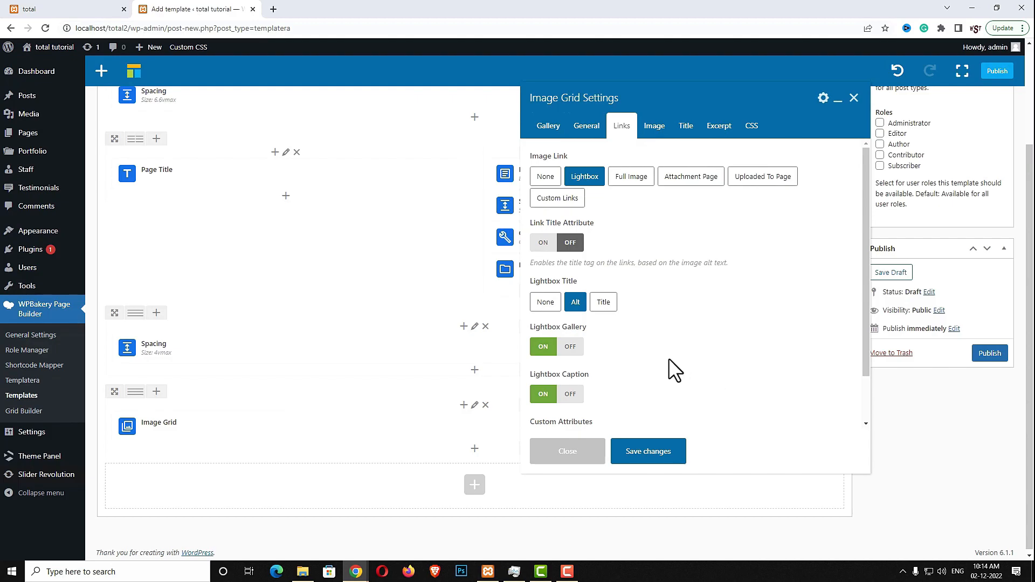
{"action": "scroll", "coordinate": [669, 358], "scroll_direction": "down", "scroll_amount": 2}
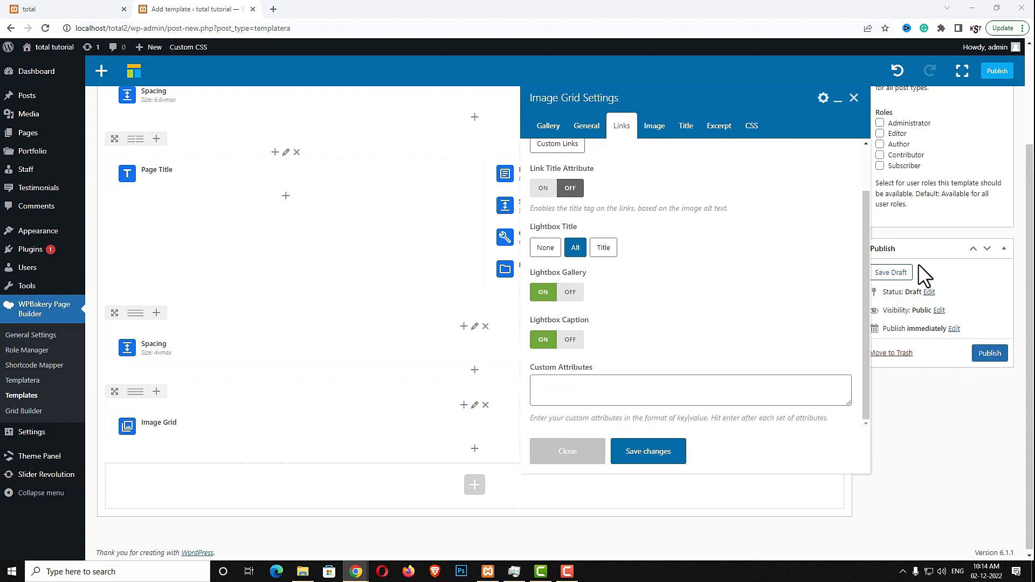
{"action": "left_click", "coordinate": [655, 127]}
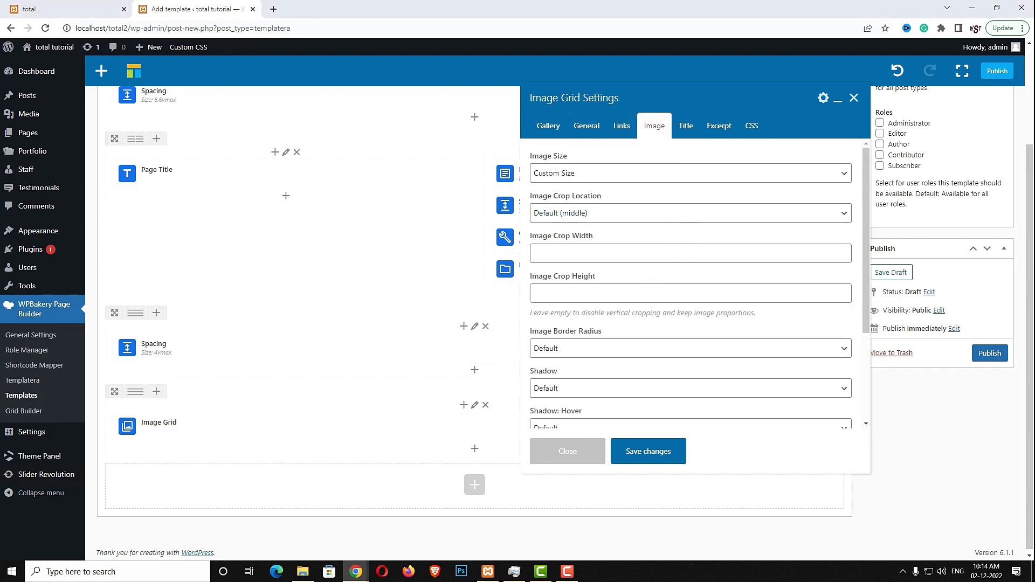
{"action": "scroll", "coordinate": [750, 256], "scroll_direction": "down", "scroll_amount": 3}
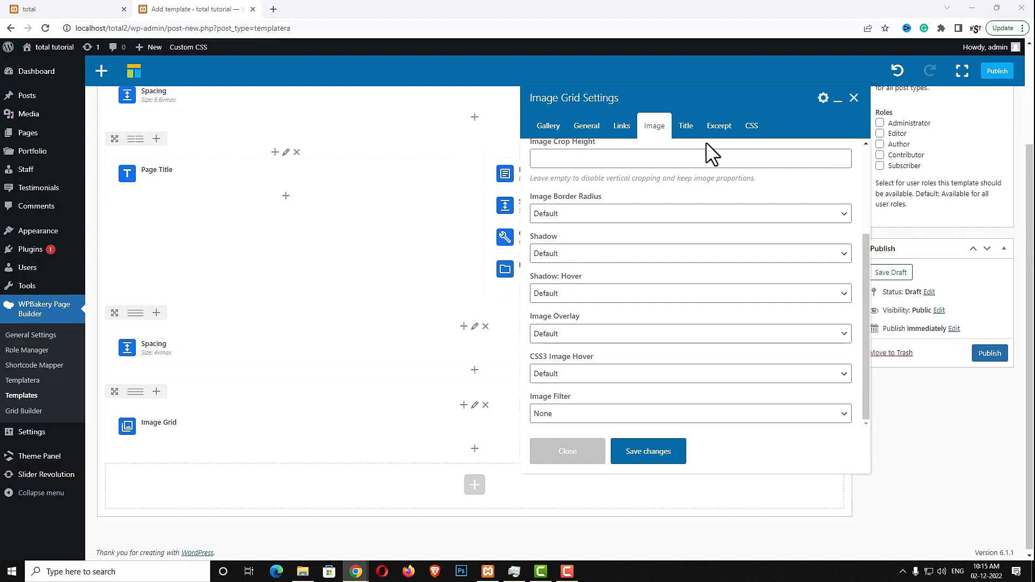
{"action": "left_click", "coordinate": [687, 127]}
{"action": "scroll", "coordinate": [723, 310], "scroll_direction": "down", "scroll_amount": 3}
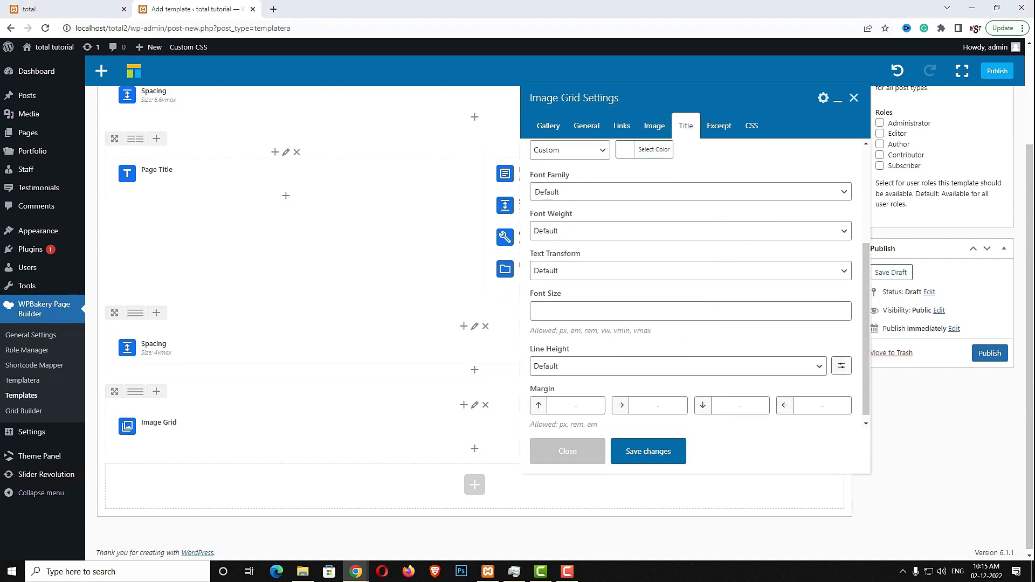
{"action": "left_click", "coordinate": [711, 130]}
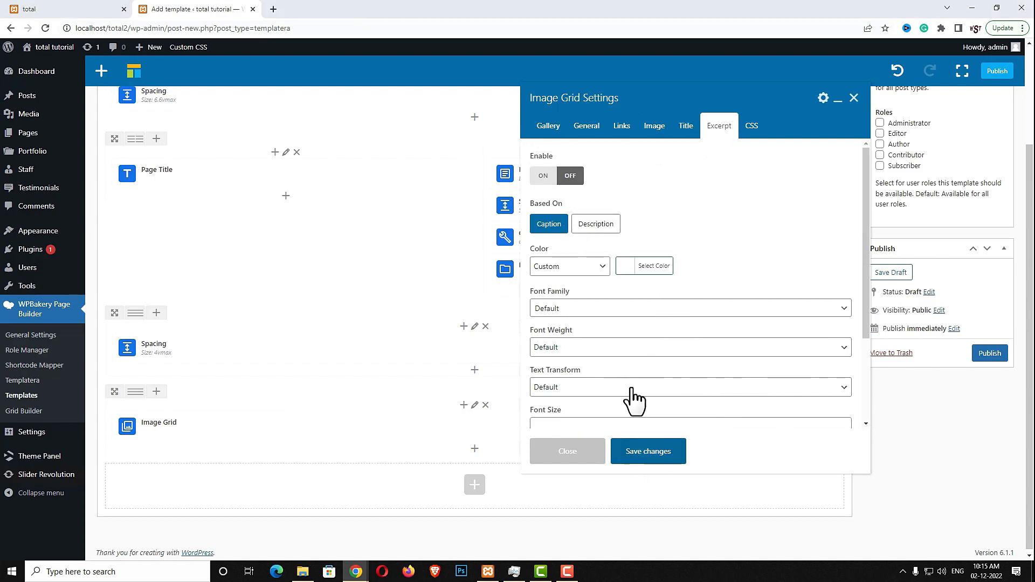
{"action": "left_click", "coordinate": [648, 452]}
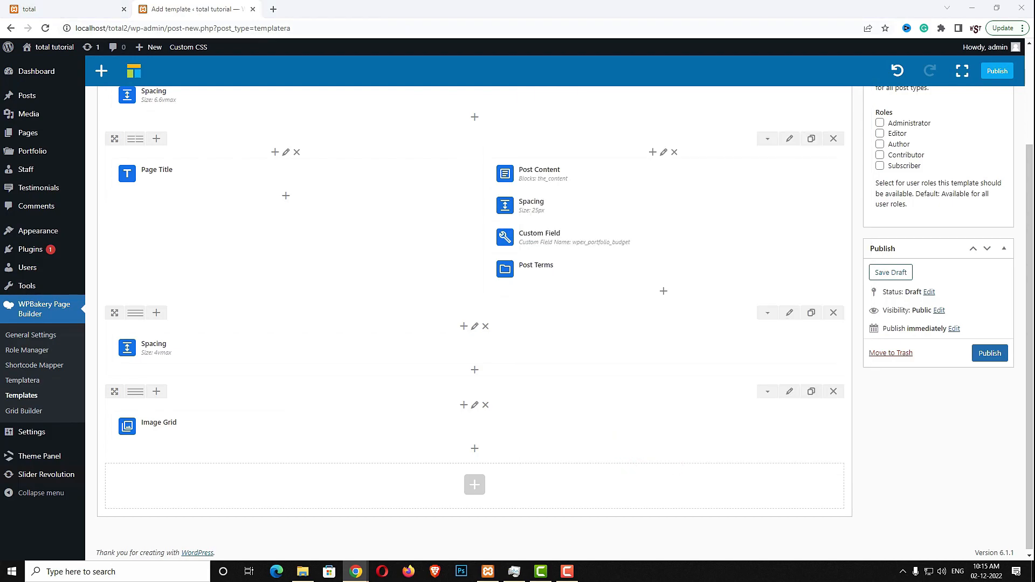
Insert a Spacing element sized 60px directly under the Image Grid
{"action": "left_click", "coordinate": [474, 448]}
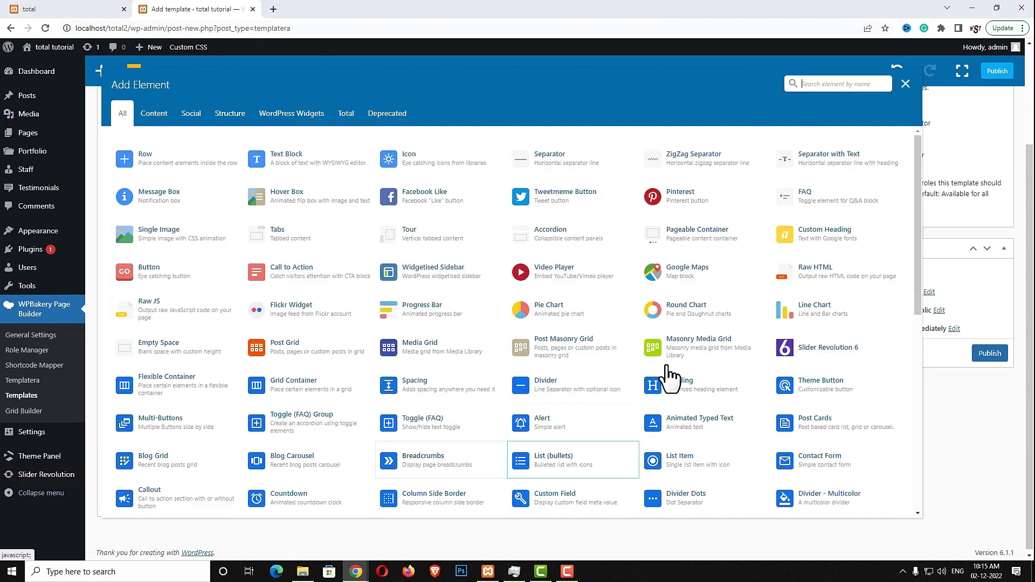
{"action": "type", "text": "spac"}
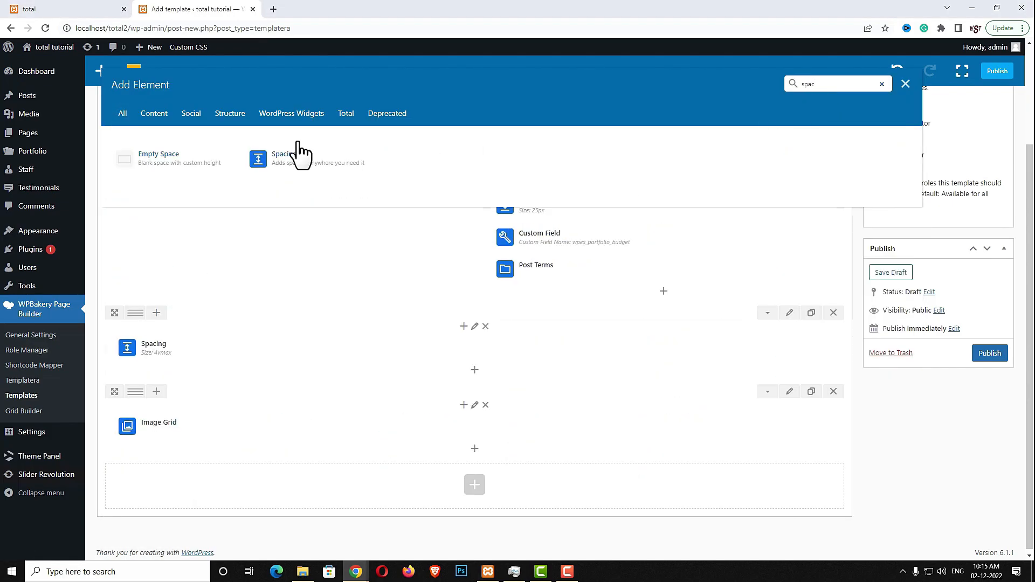
{"action": "left_click", "coordinate": [306, 162]}
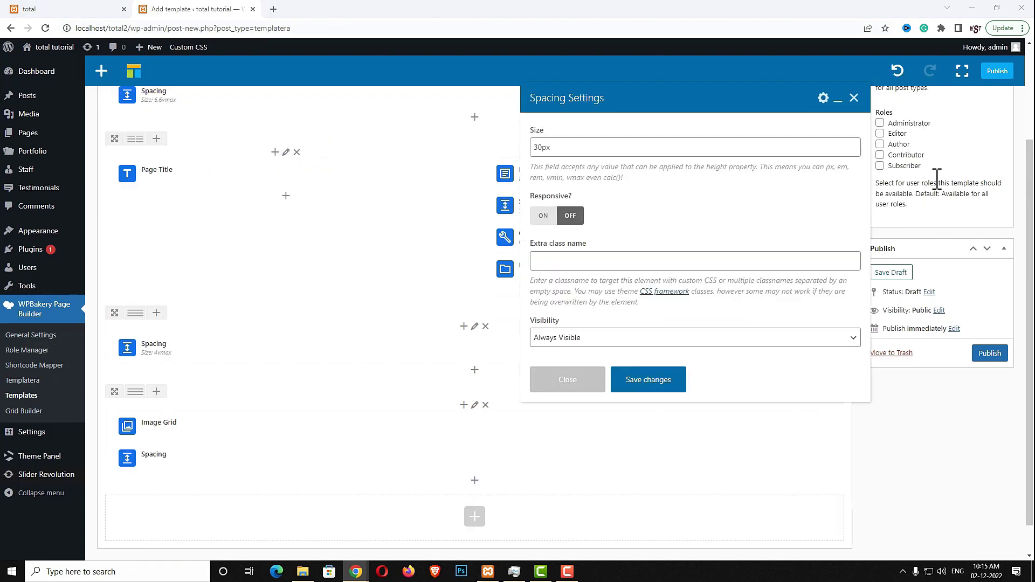
{"action": "triple_click", "coordinate": [610, 151]}
{"action": "type", "text": "60"}
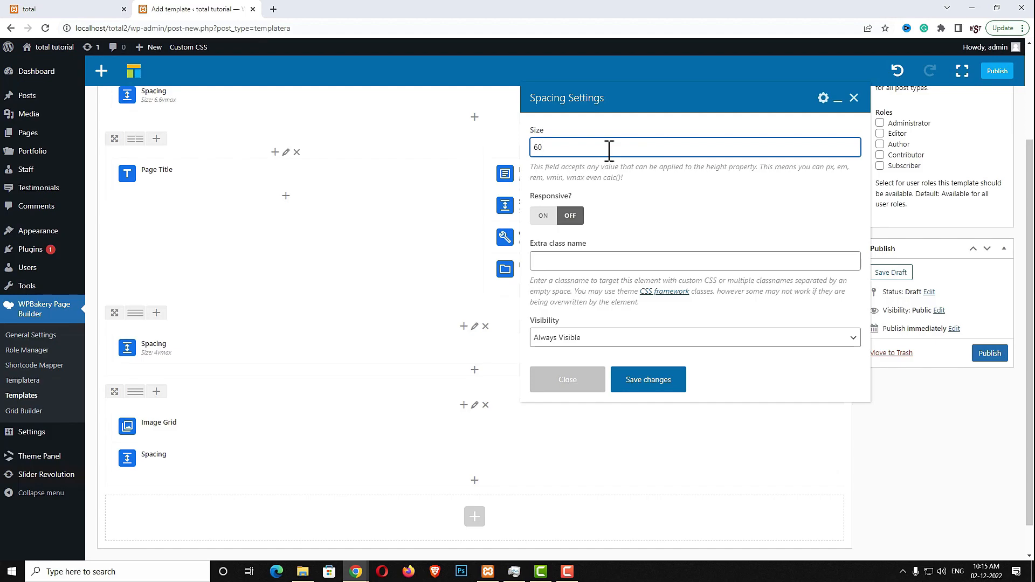
{"action": "type", "text": "px"}
{"action": "left_click", "coordinate": [657, 380]}
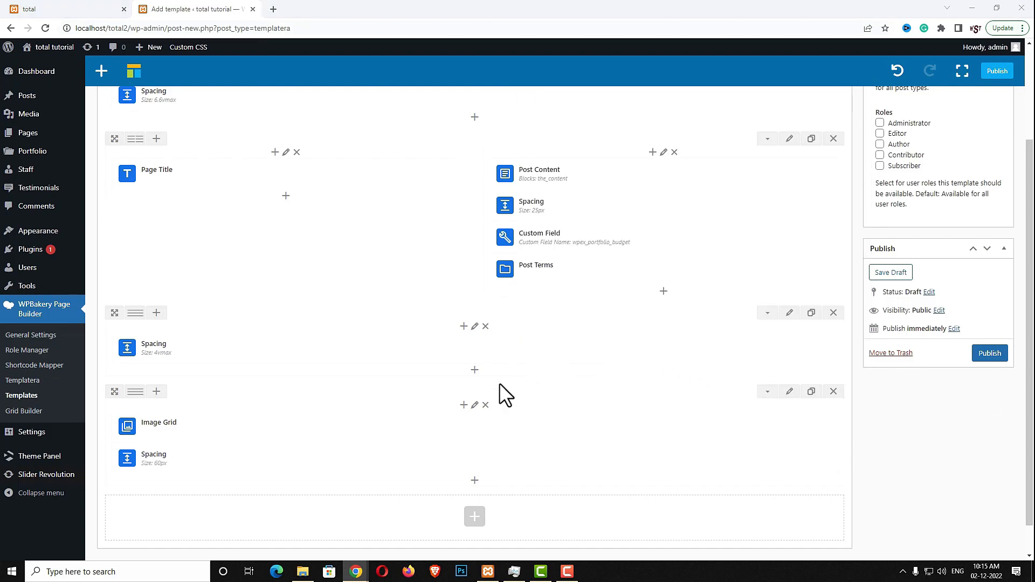
{"action": "left_click", "coordinate": [475, 480]}
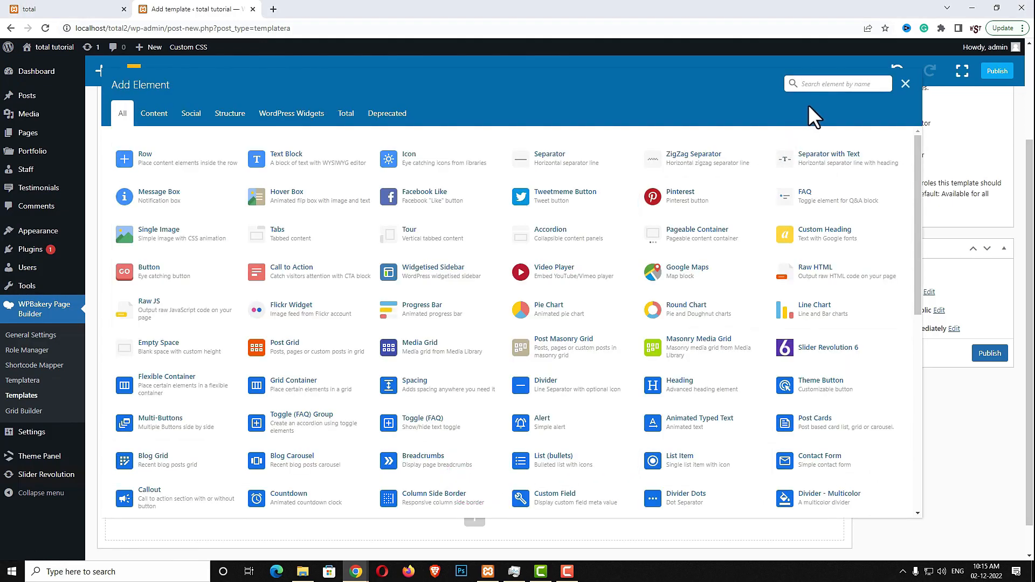
Add a Theme Button reading 'Visit site' that links to wpex_portfolio_url
{"action": "type", "text": "the"}
{"action": "left_click", "coordinate": [316, 156]}
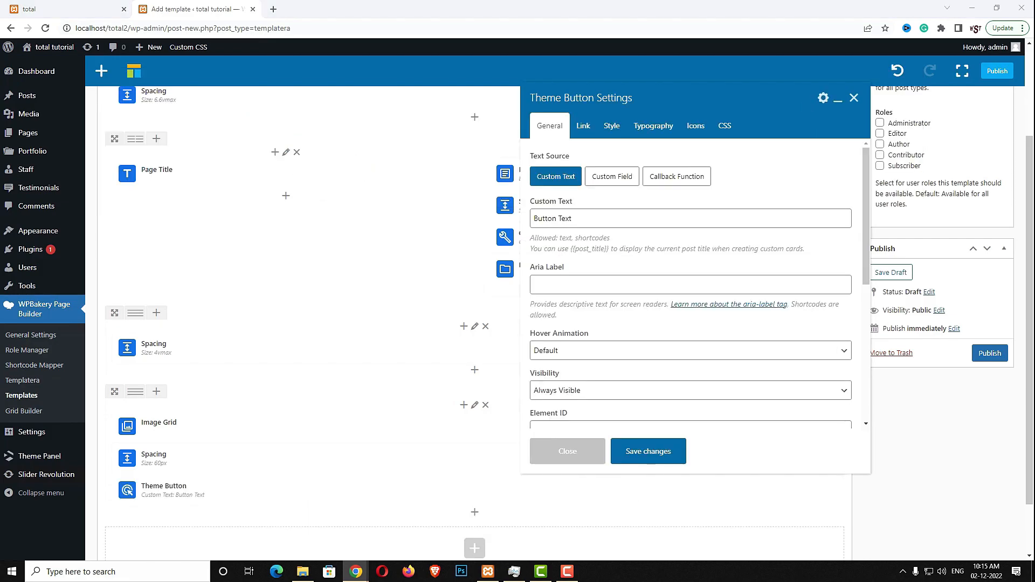
{"action": "triple_click", "coordinate": [613, 219]}
{"action": "type", "text": "Visit site"}
{"action": "left_click", "coordinate": [588, 129]}
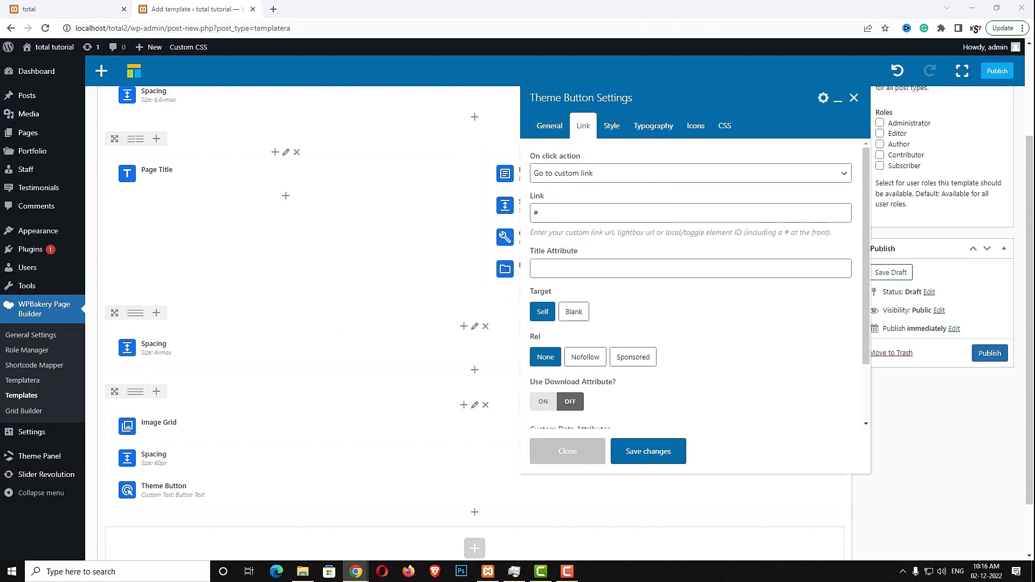
{"action": "left_click", "coordinate": [544, 213]}
{"action": "key", "text": "ctrl+a"}
{"action": "type", "text": "wpex_portfolio_url"}
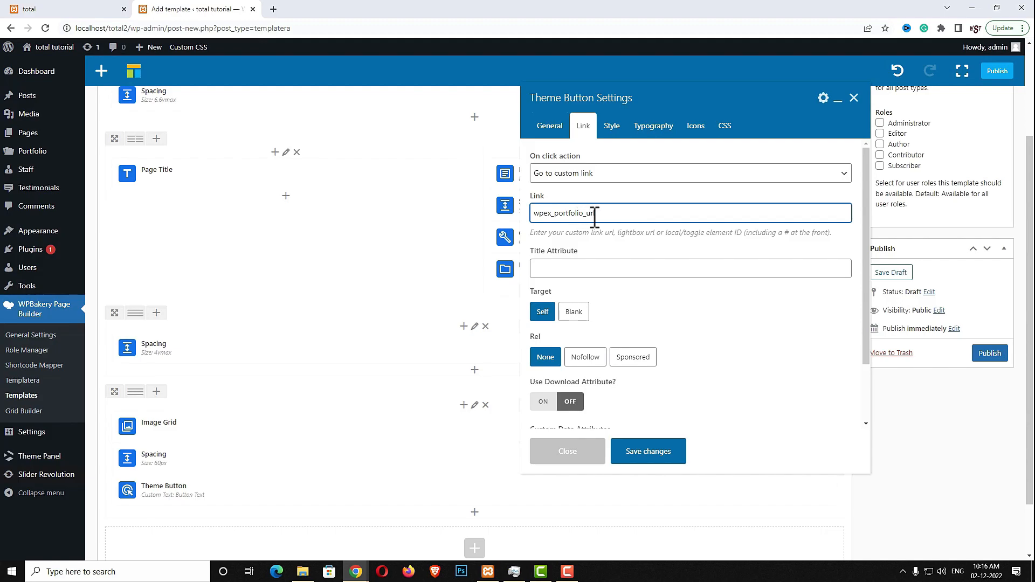
Centre-align the Theme Button and save its settings
{"action": "scroll", "coordinate": [729, 356], "scroll_direction": "down", "scroll_amount": 2}
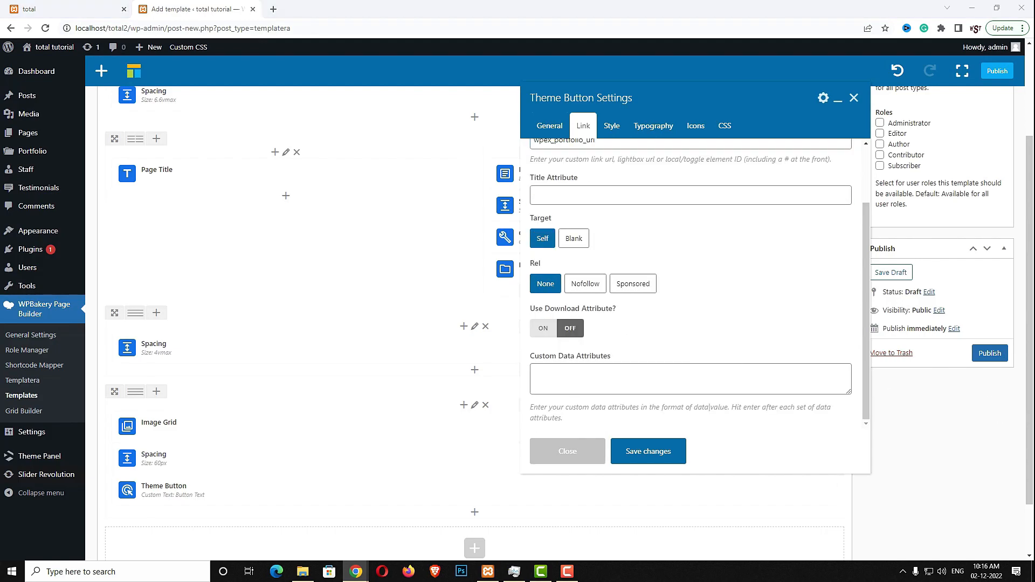
{"action": "left_click", "coordinate": [611, 127]}
{"action": "left_click", "coordinate": [613, 333]}
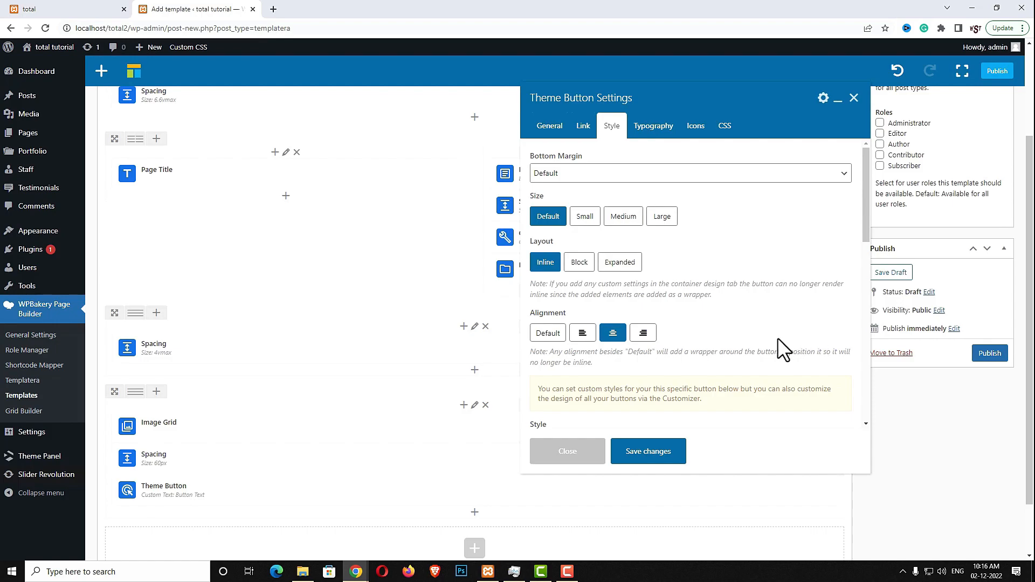
{"action": "scroll", "coordinate": [800, 345], "scroll_direction": "down", "scroll_amount": 4}
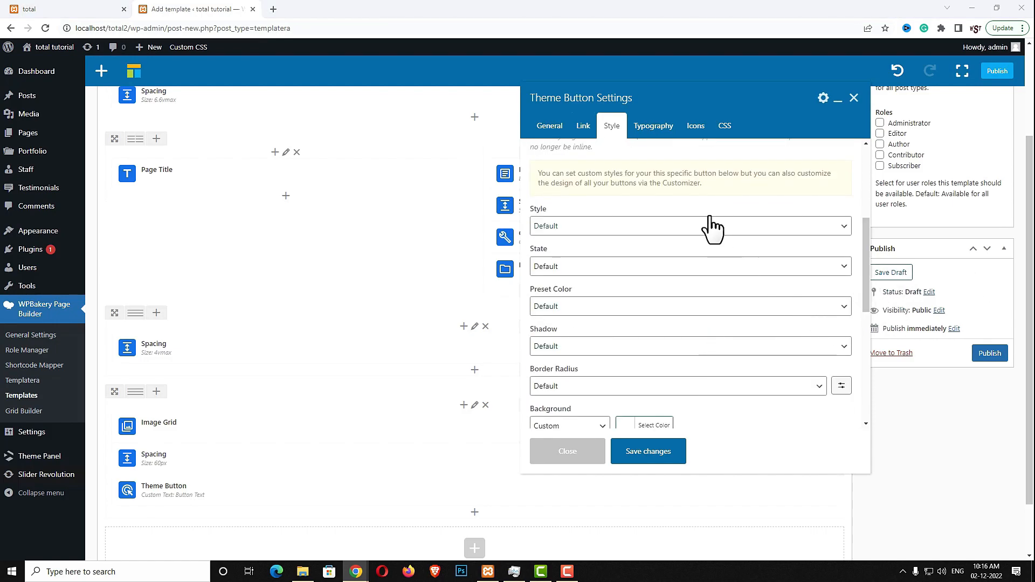
{"action": "left_click", "coordinate": [653, 126]}
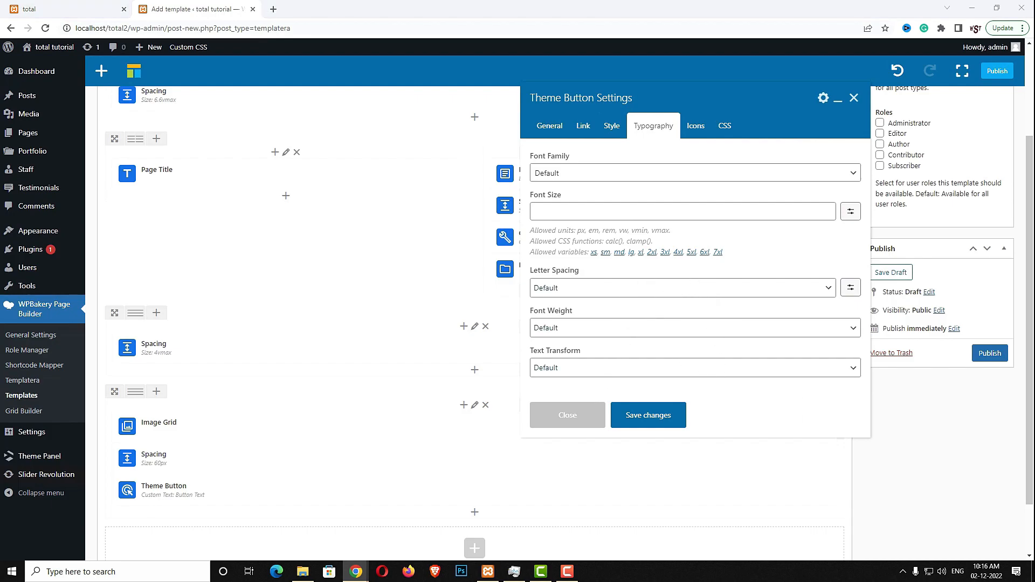
{"action": "left_click", "coordinate": [659, 426]}
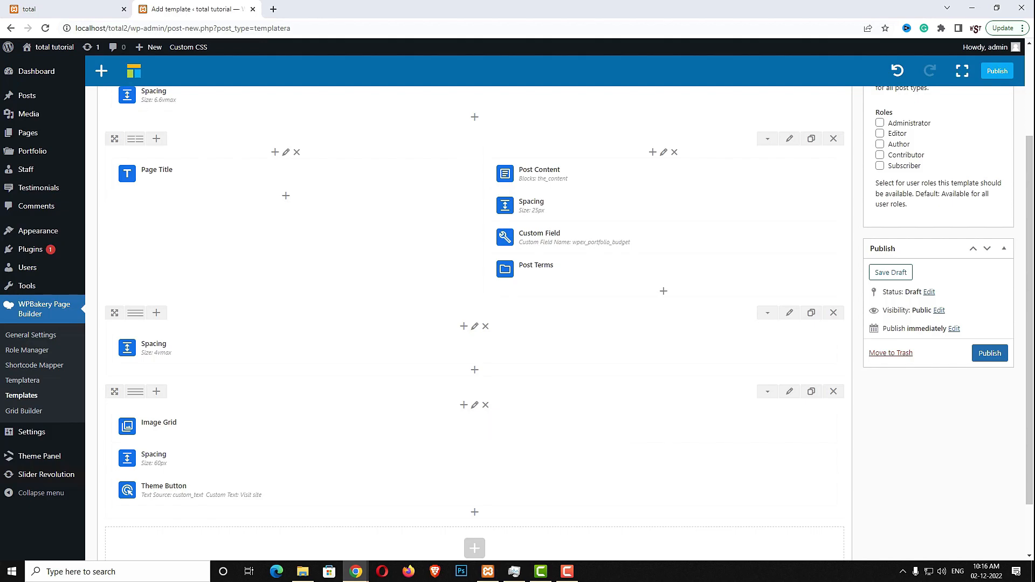
Insert a new row whose Spacing element is sized clamp(40px, 6vmax, 100px)
{"action": "left_click", "coordinate": [474, 549]}
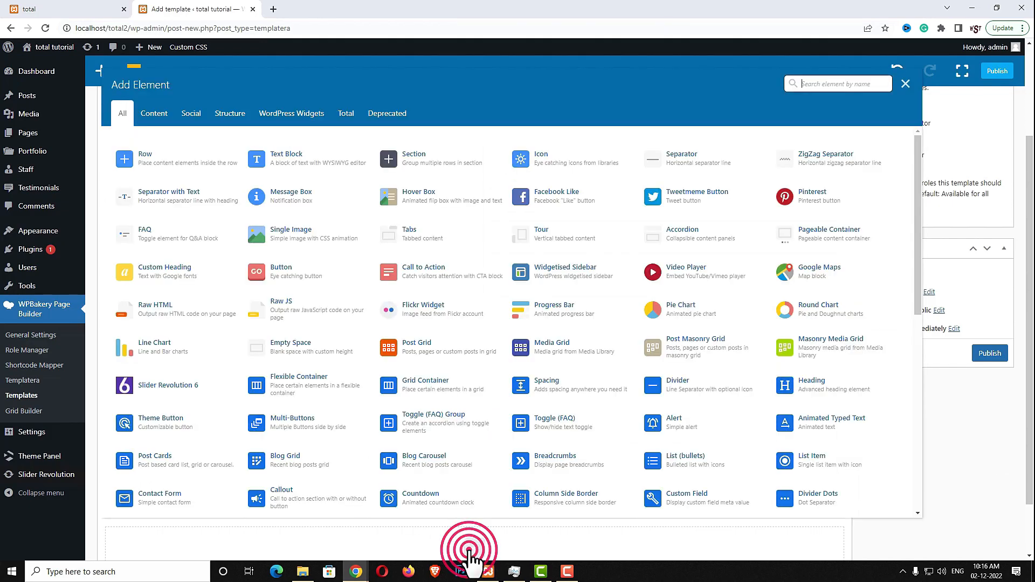
{"action": "left_click", "coordinate": [167, 161]}
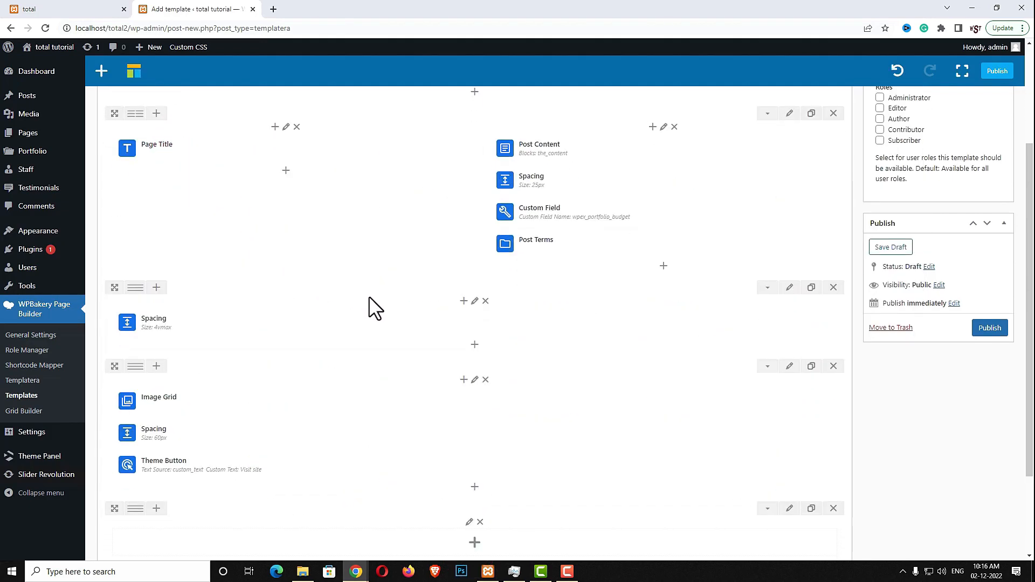
{"action": "scroll", "coordinate": [469, 439], "scroll_direction": "down", "scroll_amount": 2}
{"action": "left_click", "coordinate": [474, 423]}
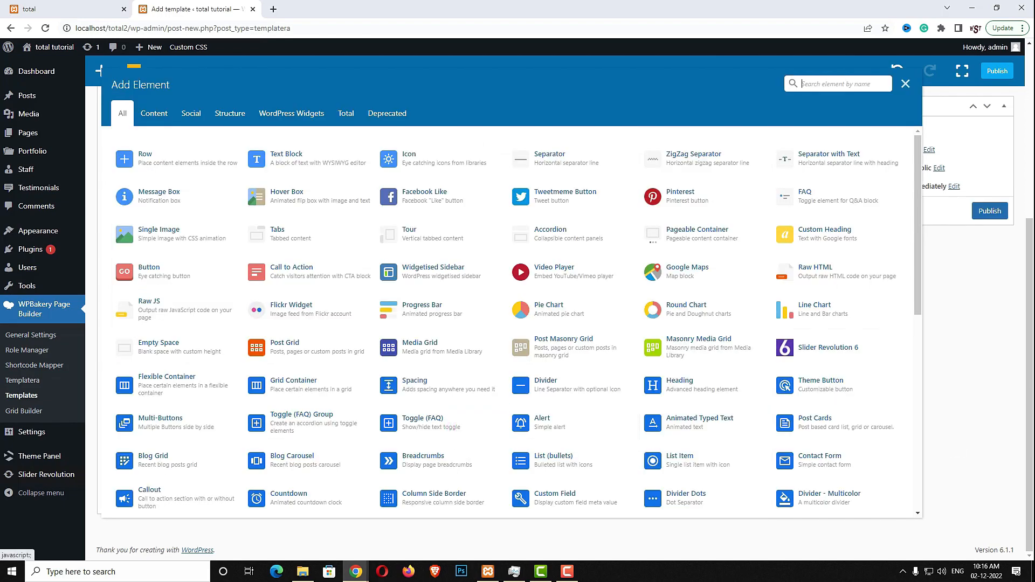
{"action": "left_click", "coordinate": [814, 85]}
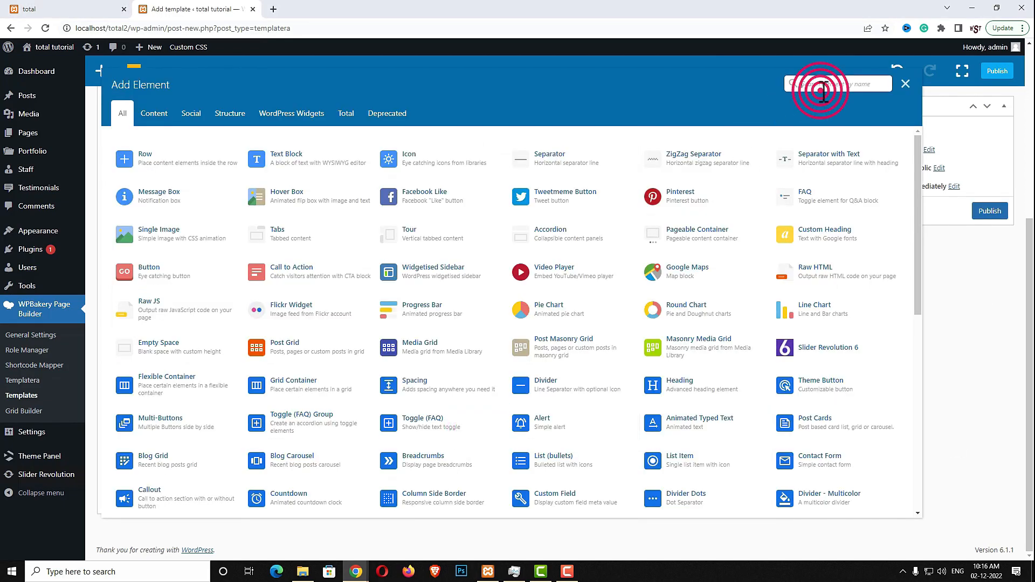
{"action": "type", "text": "spac"}
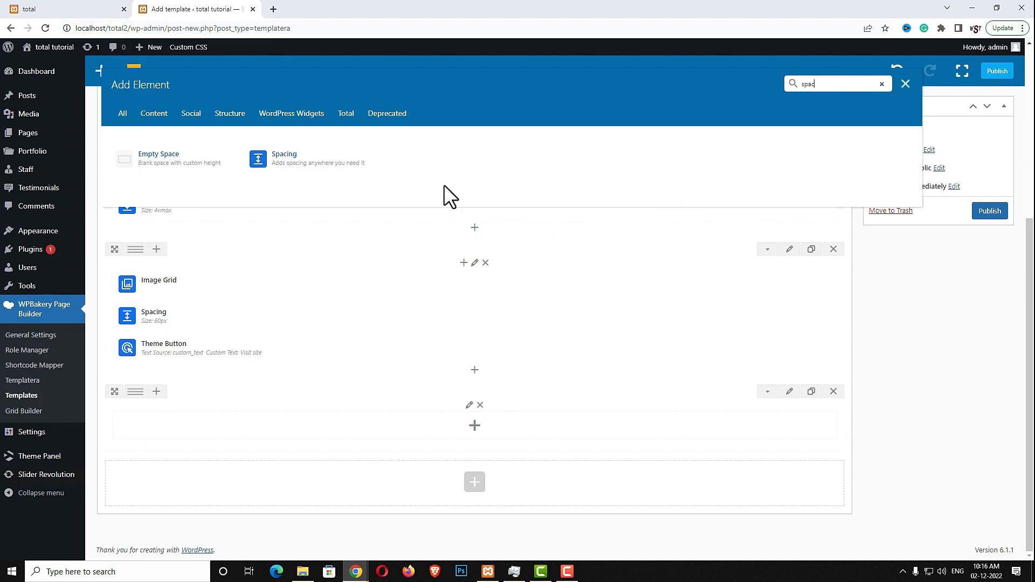
{"action": "left_click", "coordinate": [305, 163]}
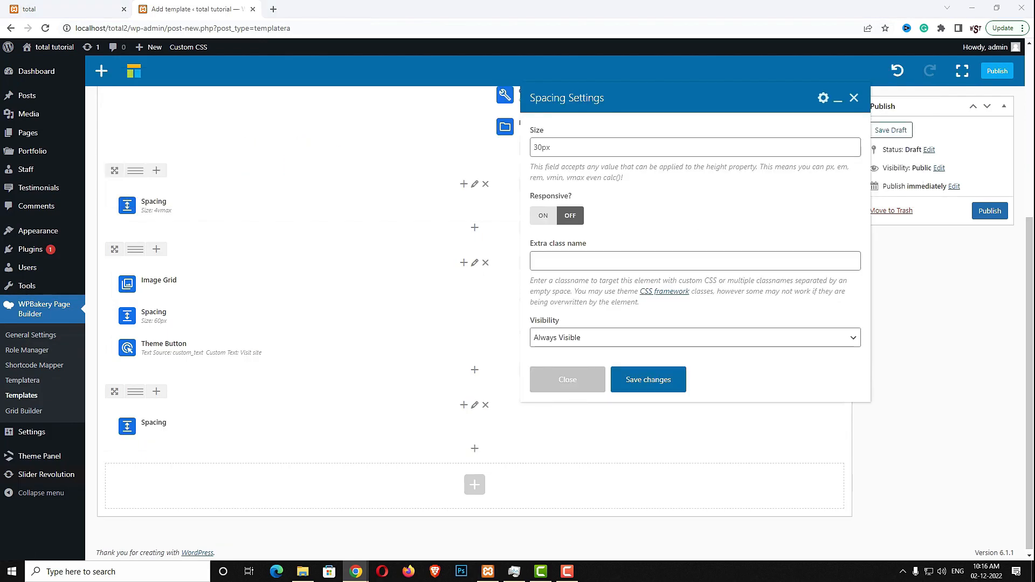
{"action": "double_click", "coordinate": [624, 143]}
{"action": "type", "text": "clamp(40px, 6vmax, 100px)"}
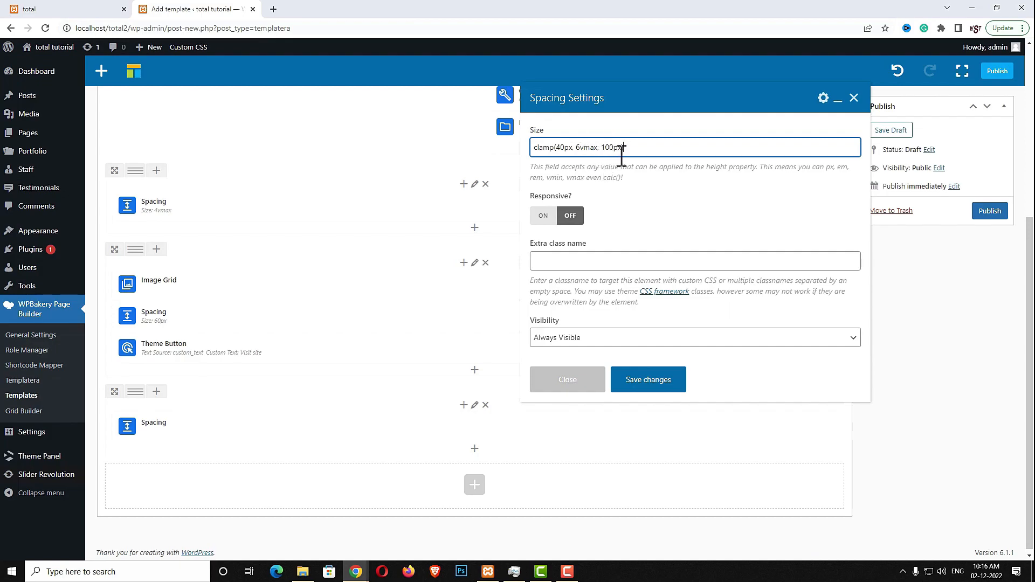
{"action": "left_click", "coordinate": [652, 390]}
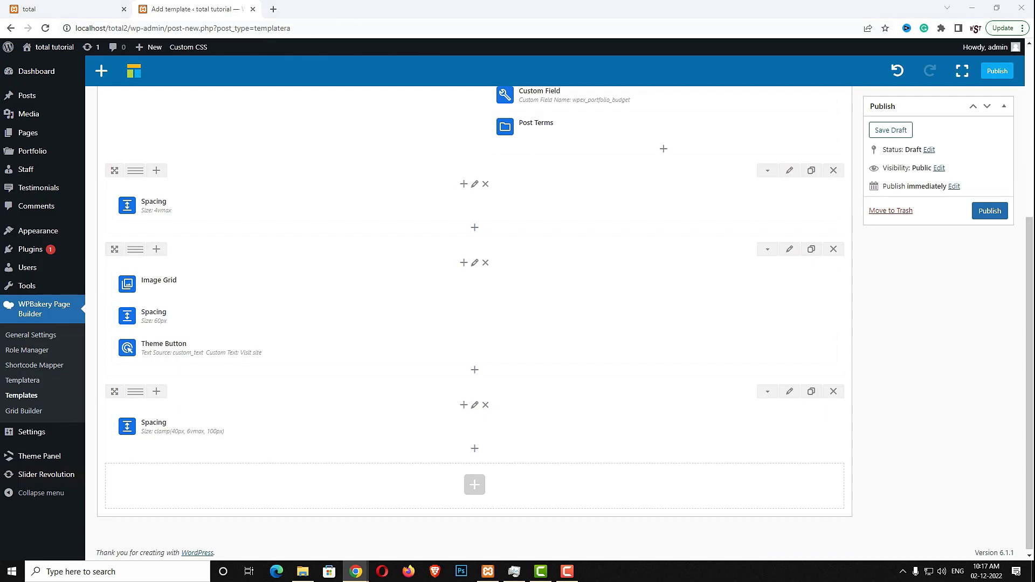
Add Next/Previous Post Links with custom text, Angle arrows and a 25px side margin
{"action": "left_click", "coordinate": [475, 448]}
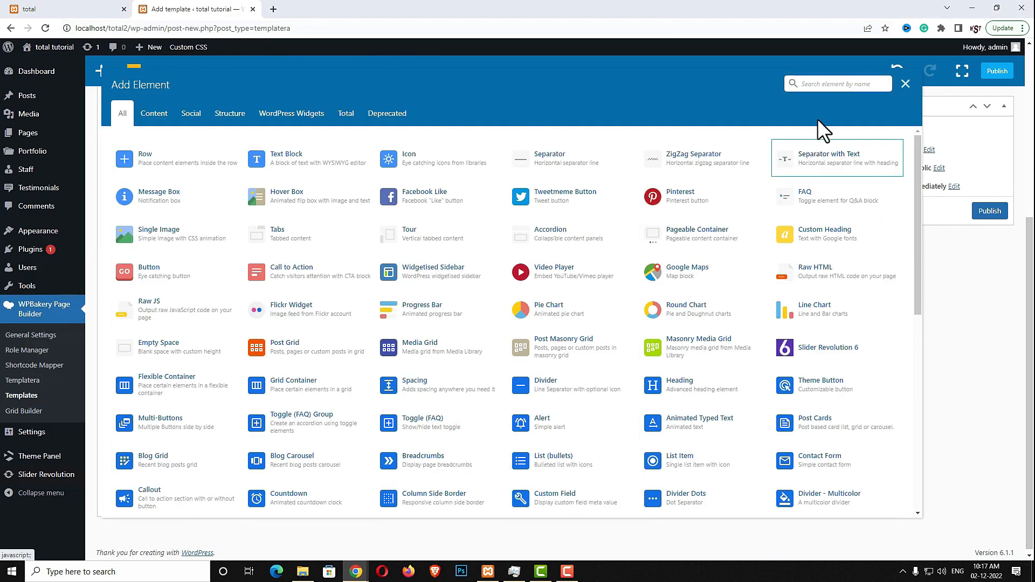
{"action": "type", "text": "ne"}
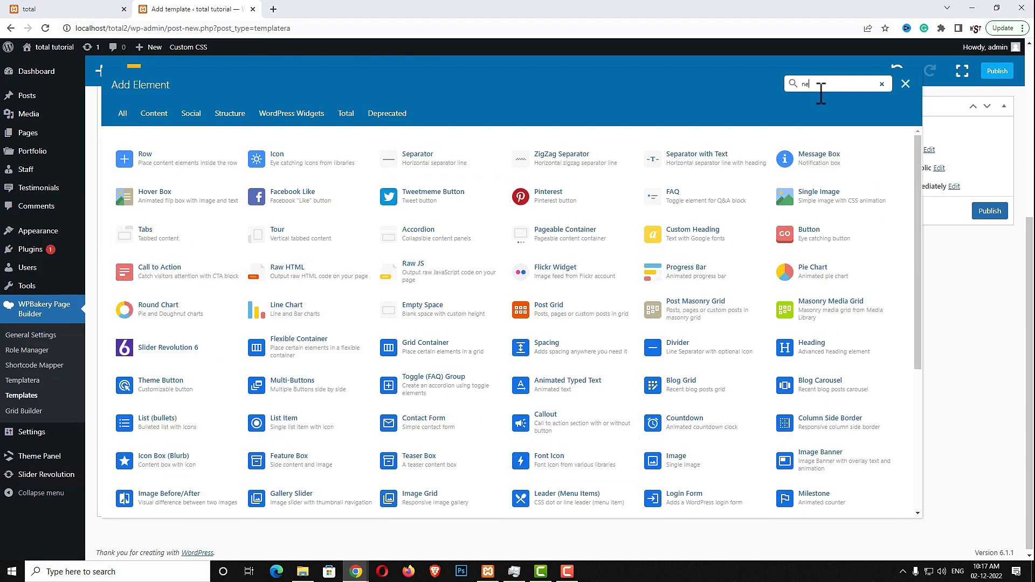
{"action": "type", "text": "xt"}
{"action": "left_click", "coordinate": [157, 157]}
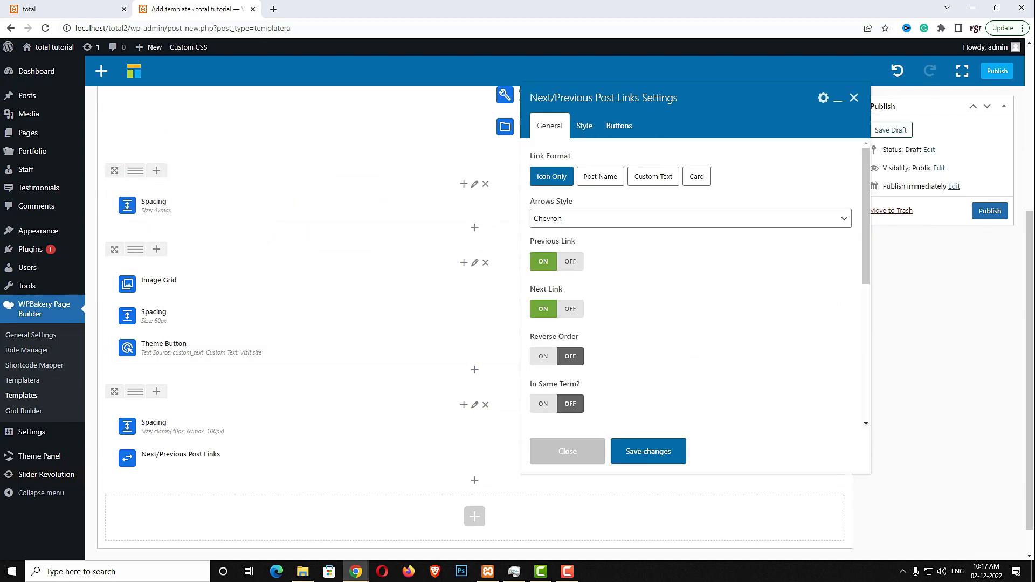
{"action": "left_click", "coordinate": [657, 179]}
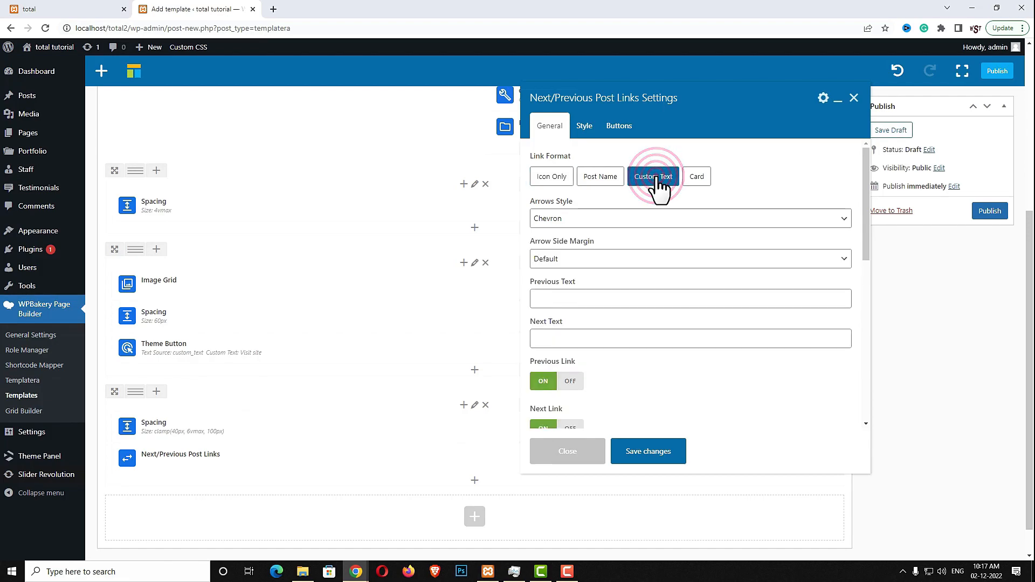
{"action": "left_click", "coordinate": [615, 219]}
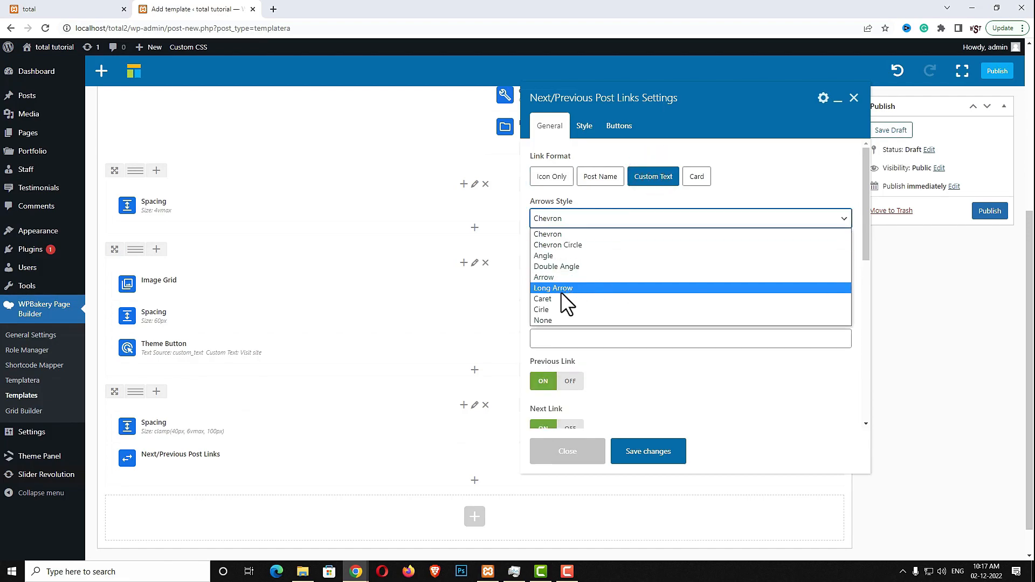
{"action": "left_click", "coordinate": [552, 256]}
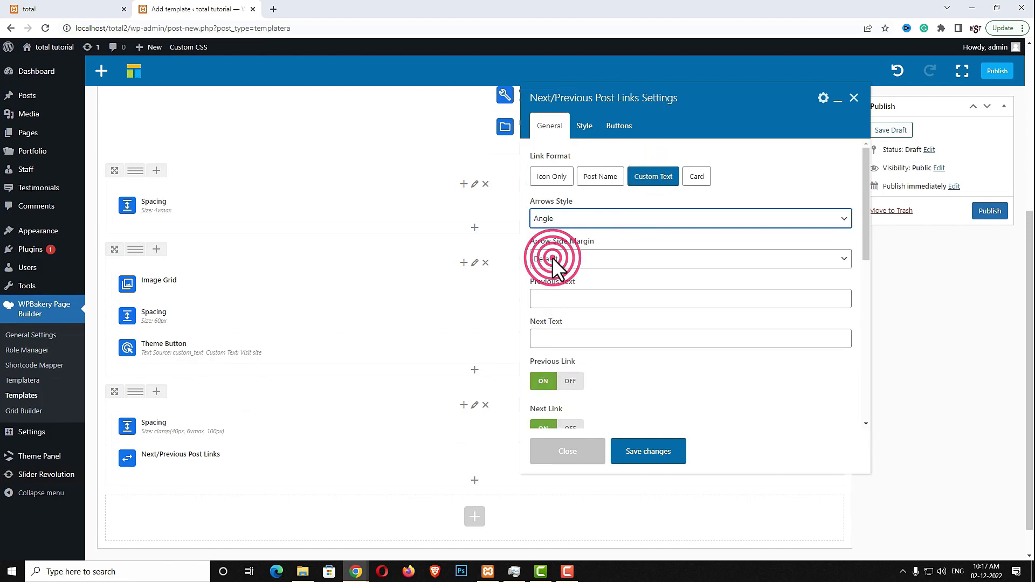
{"action": "left_click", "coordinate": [561, 259]}
{"action": "left_click", "coordinate": [600, 339]}
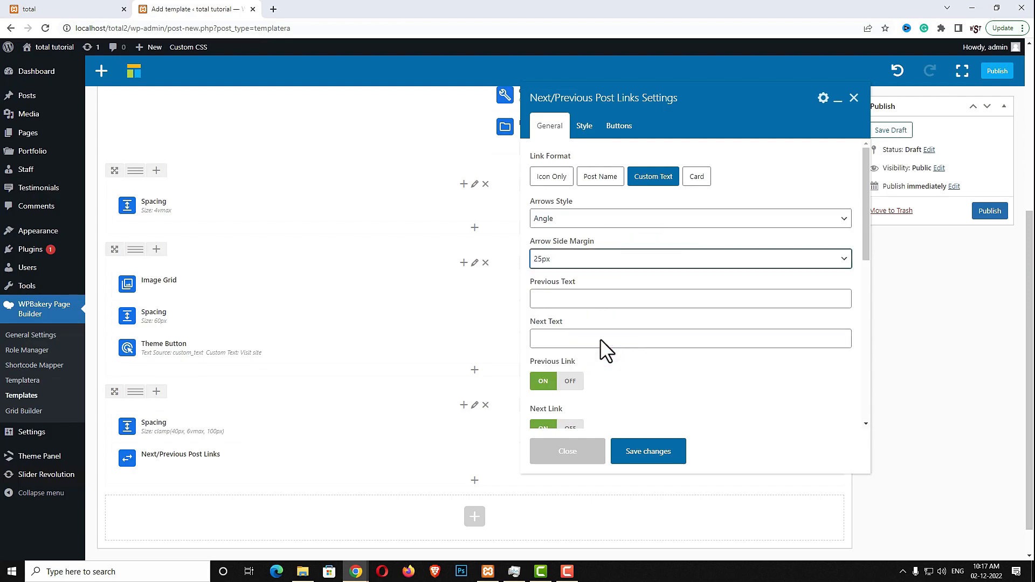
Label the links 'Previous project' and 'Next project' and reverse their order
{"action": "left_click", "coordinate": [655, 304]}
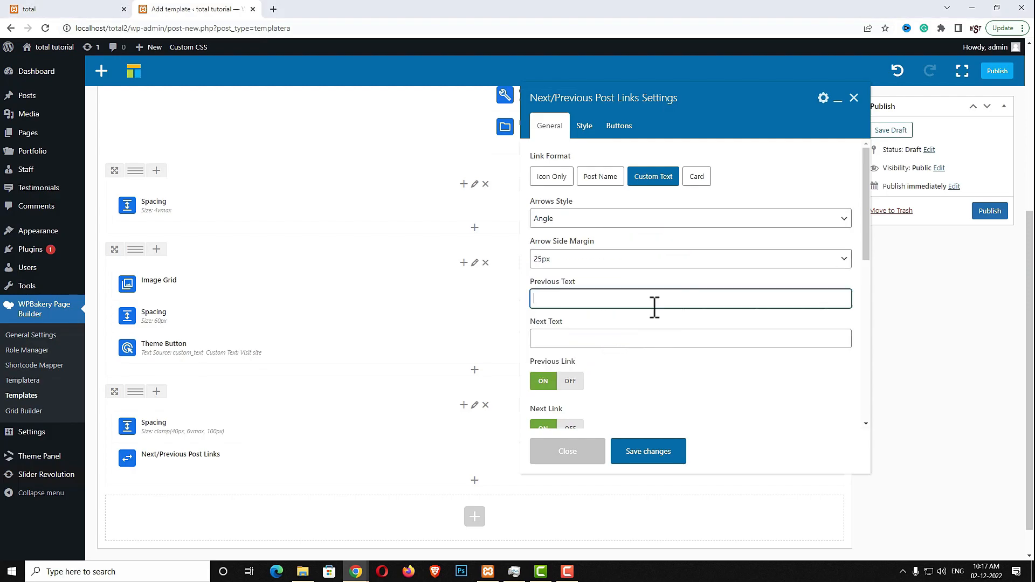
{"action": "left_click", "coordinate": [591, 298]}
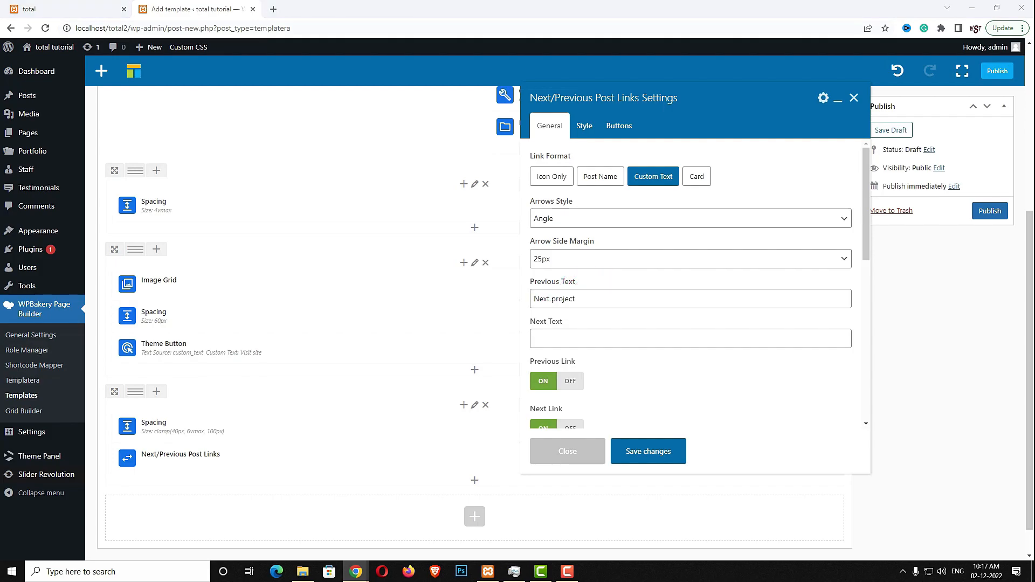
{"action": "left_click", "coordinate": [589, 335]}
{"action": "type", "text": "Previous project"}
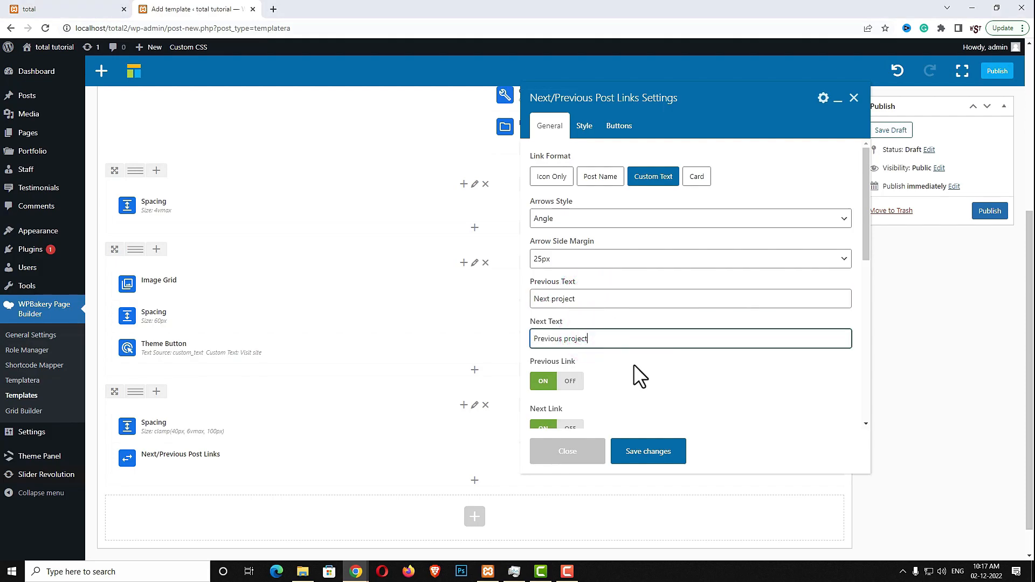
{"action": "scroll", "coordinate": [677, 310], "scroll_direction": "down", "scroll_amount": 3}
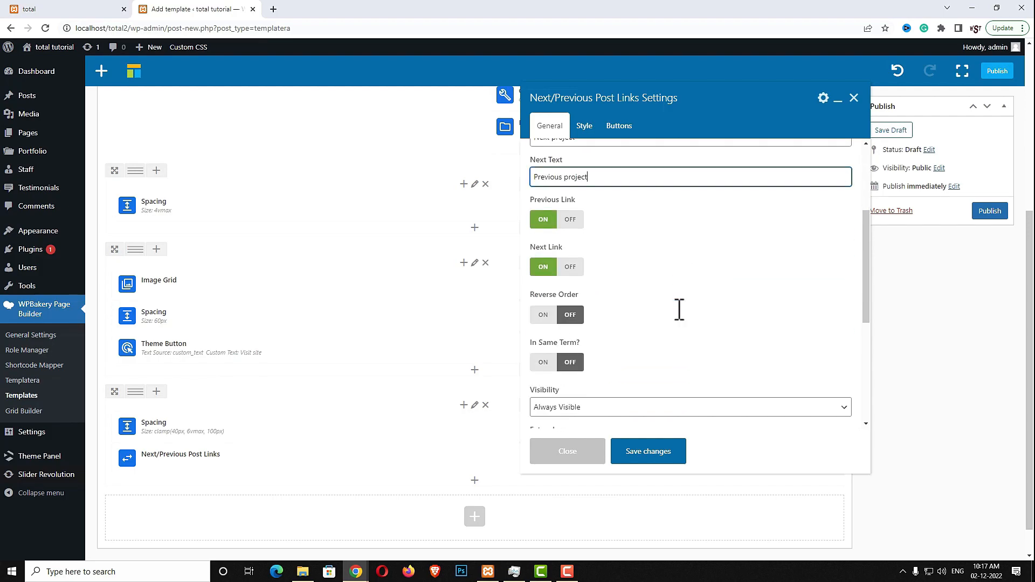
{"action": "left_click", "coordinate": [544, 314]}
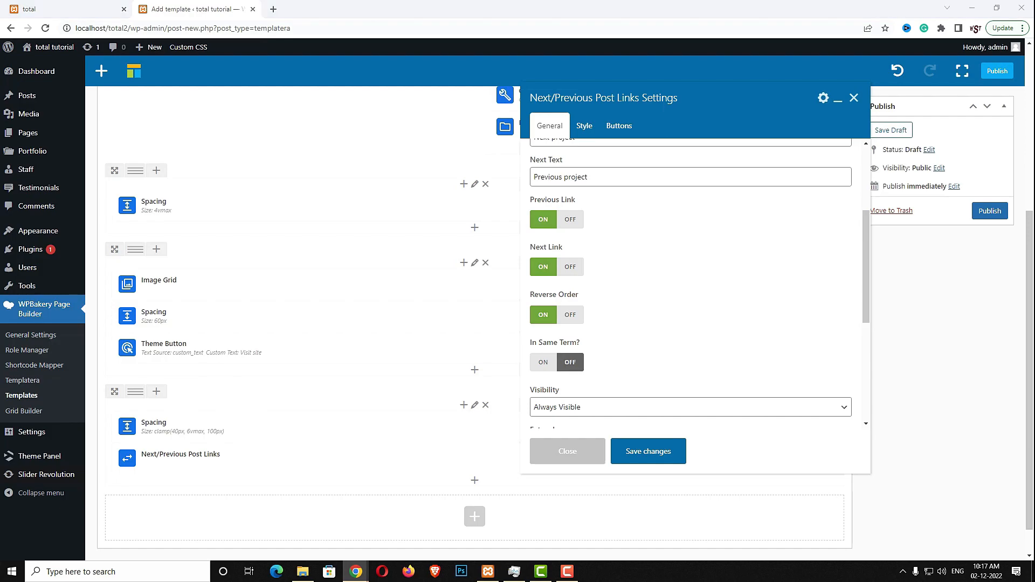
Keep the links displaced to far left and right, save, and publish the template
{"action": "left_click", "coordinate": [587, 130]}
{"action": "left_click", "coordinate": [544, 274]}
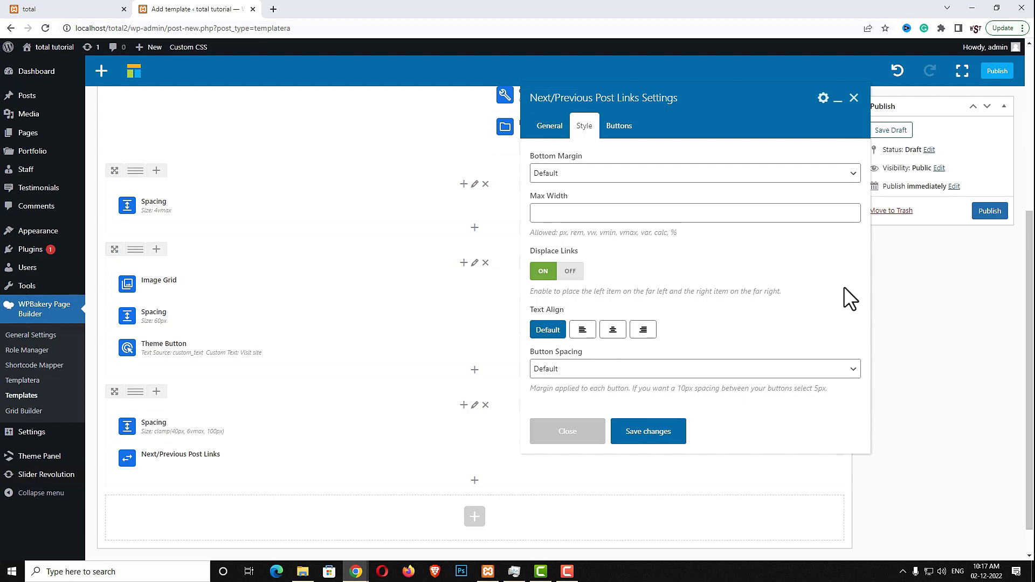
{"action": "left_click", "coordinate": [652, 438]}
{"action": "left_click", "coordinate": [990, 211]}
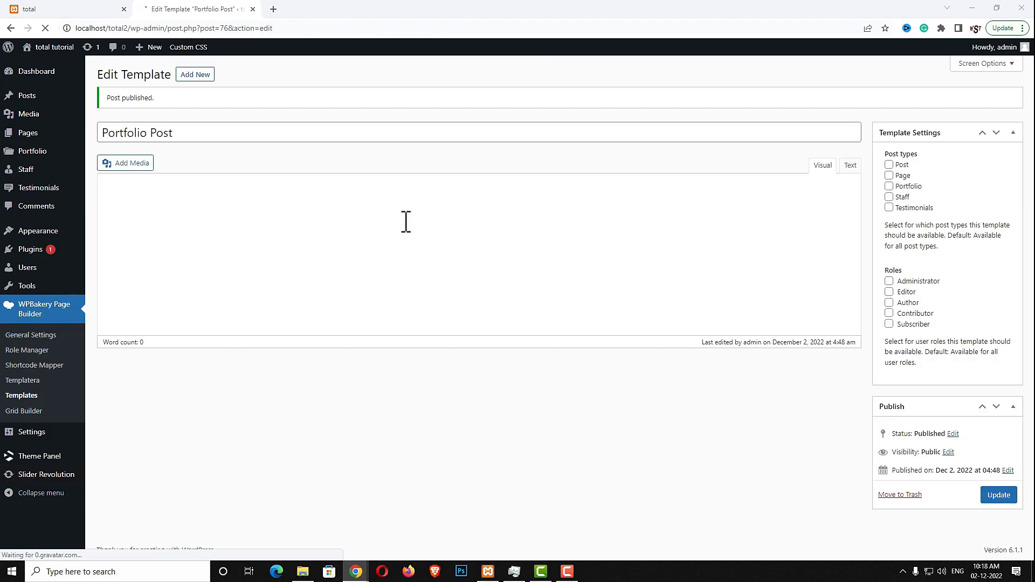
Create a new template titled 'Blog Archives'
{"action": "left_click", "coordinate": [197, 80]}
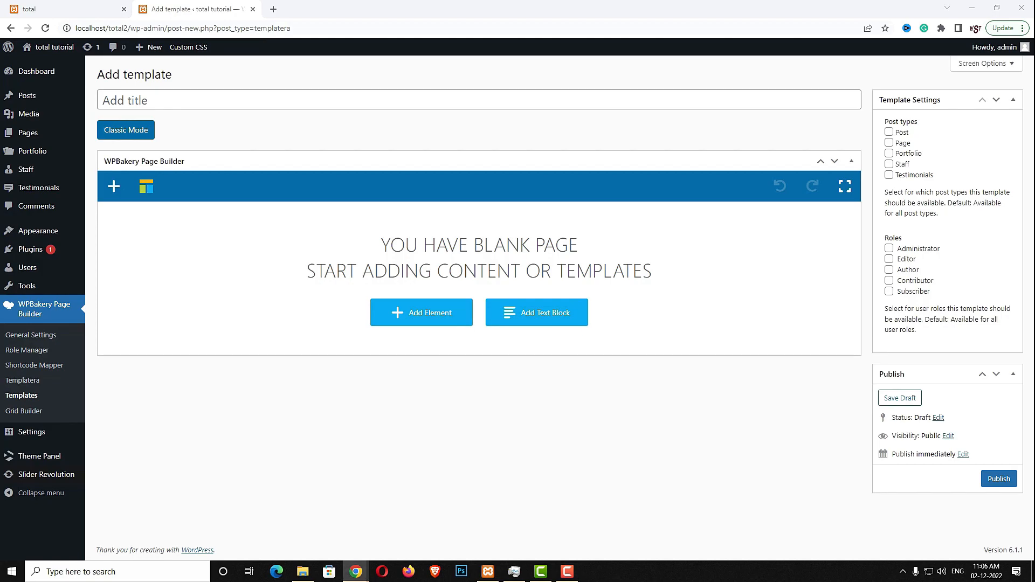
{"action": "left_click", "coordinate": [273, 100]}
{"action": "type", "text": "Blog Archives"}
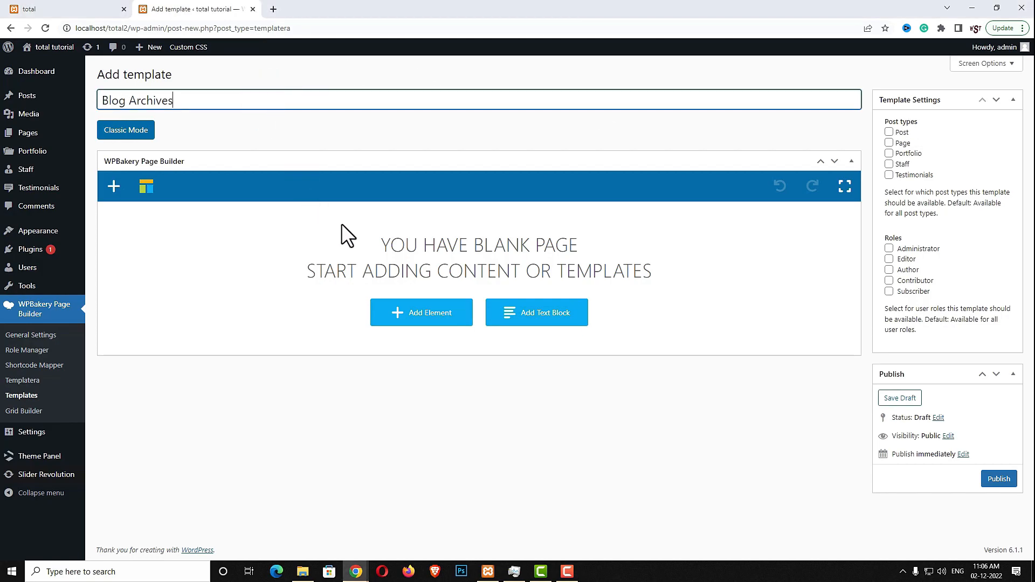
Add a Templatera element set to the Content Top/Bottom Spacing template and save it
{"action": "left_click", "coordinate": [423, 321]}
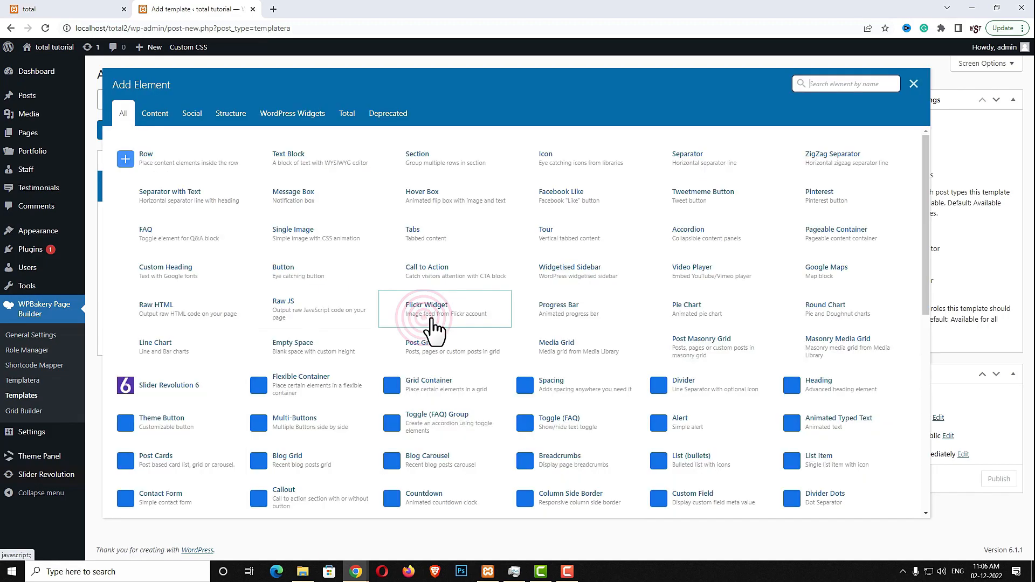
{"action": "left_click", "coordinate": [832, 82]}
{"action": "left_click", "coordinate": [564, 83]}
{"action": "left_click", "coordinate": [834, 83]}
{"action": "type", "text": "temp"}
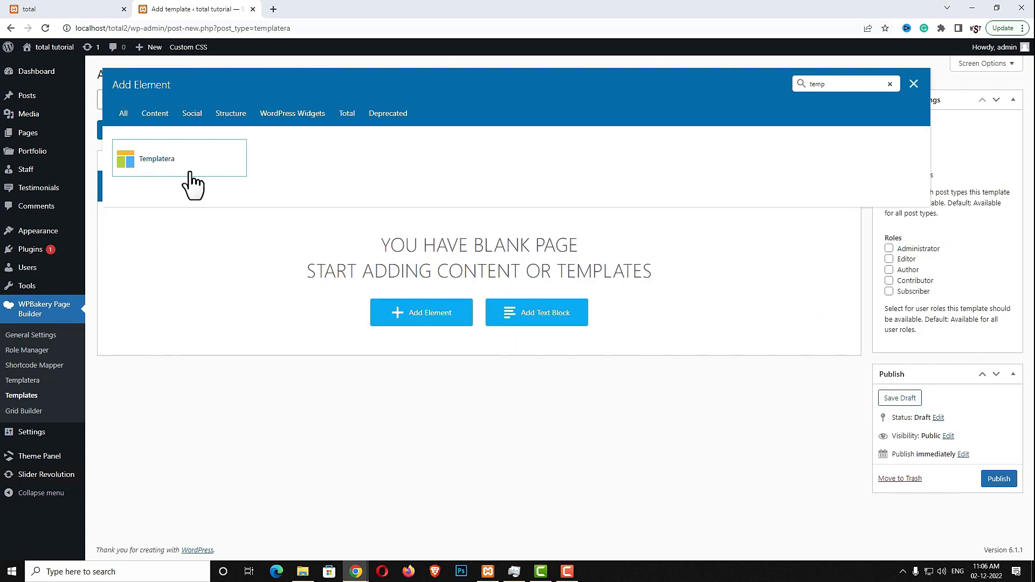
{"action": "left_click", "coordinate": [191, 178]}
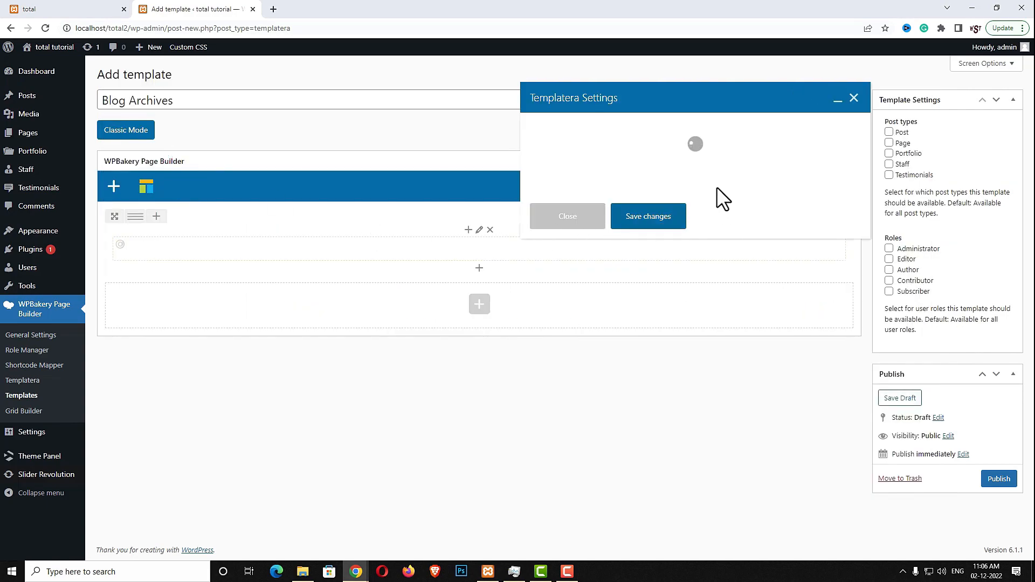
{"action": "left_click", "coordinate": [663, 147]}
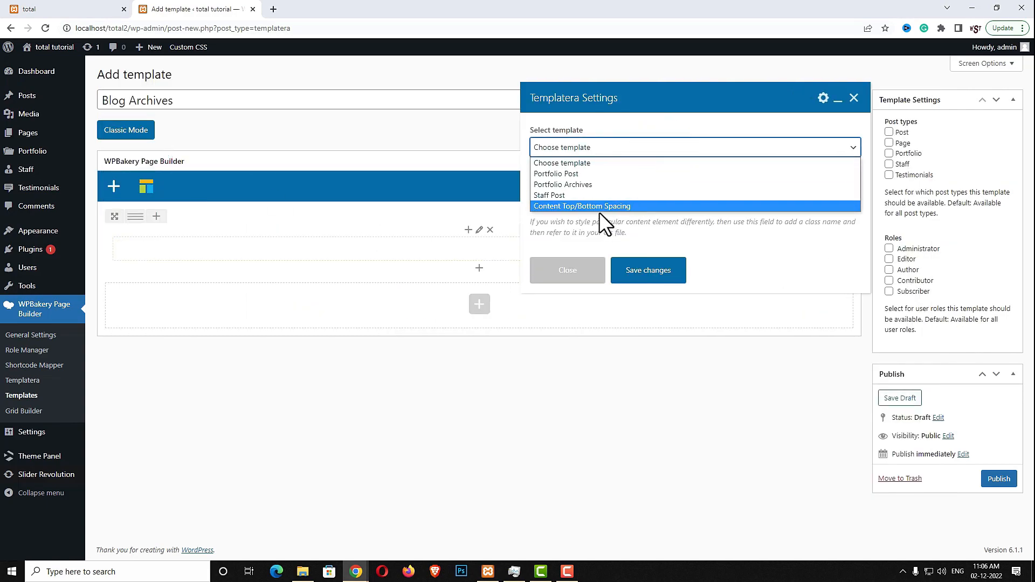
{"action": "left_click", "coordinate": [633, 206]}
{"action": "left_click", "coordinate": [643, 274]}
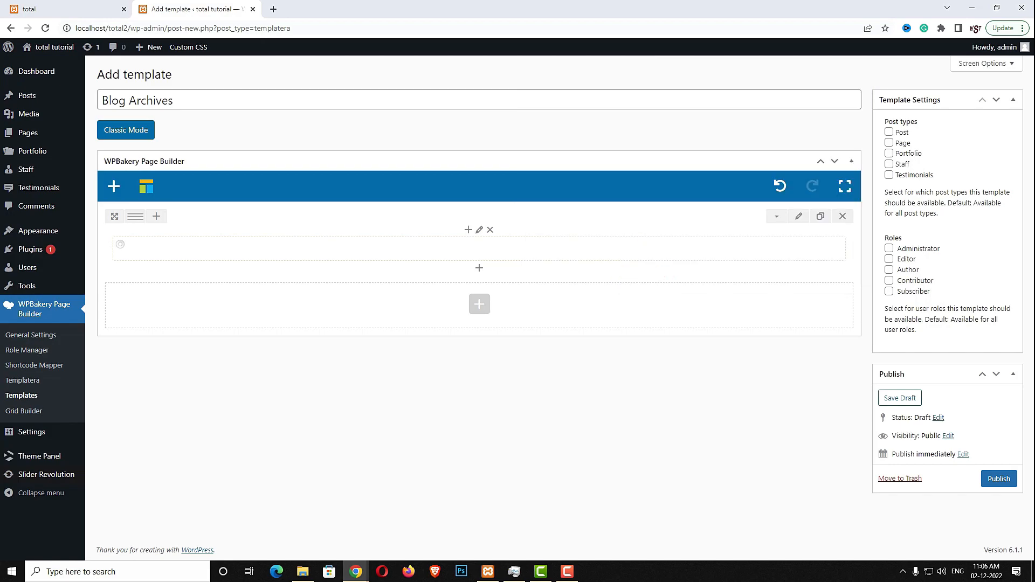
Add a second row containing a Page Title element
{"action": "left_click", "coordinate": [481, 352]}
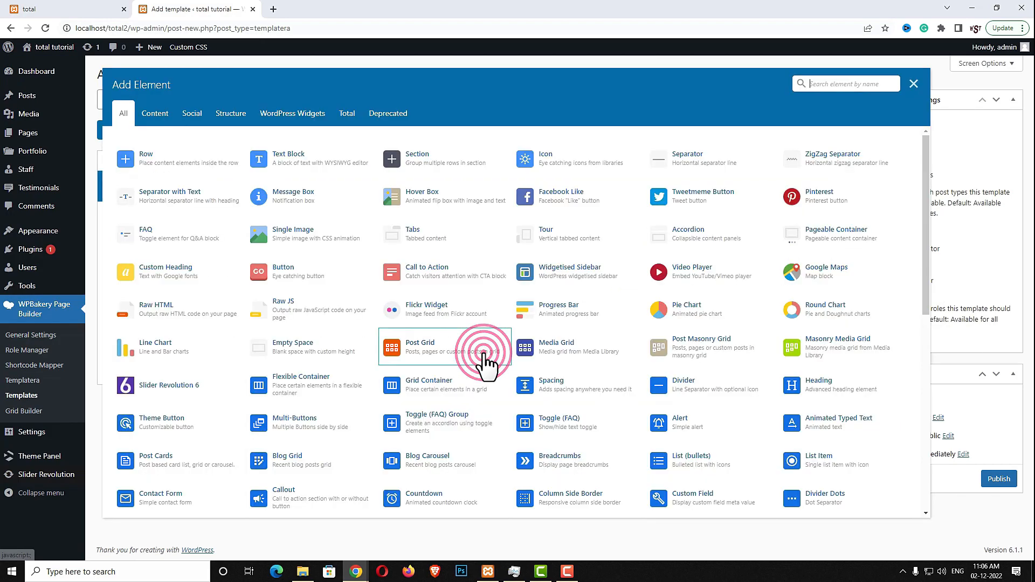
{"action": "left_click", "coordinate": [200, 181]}
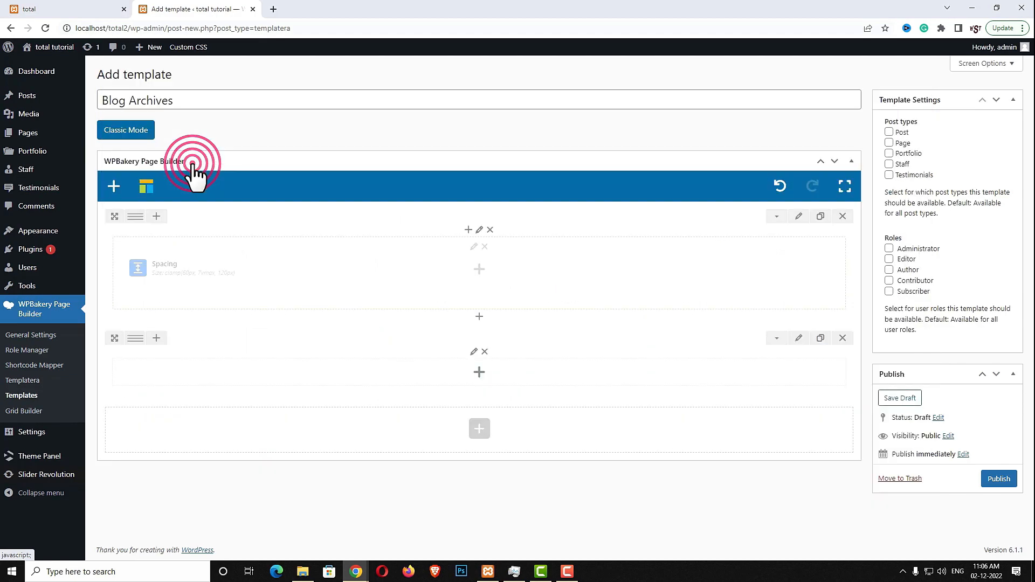
{"action": "left_click", "coordinate": [478, 372]}
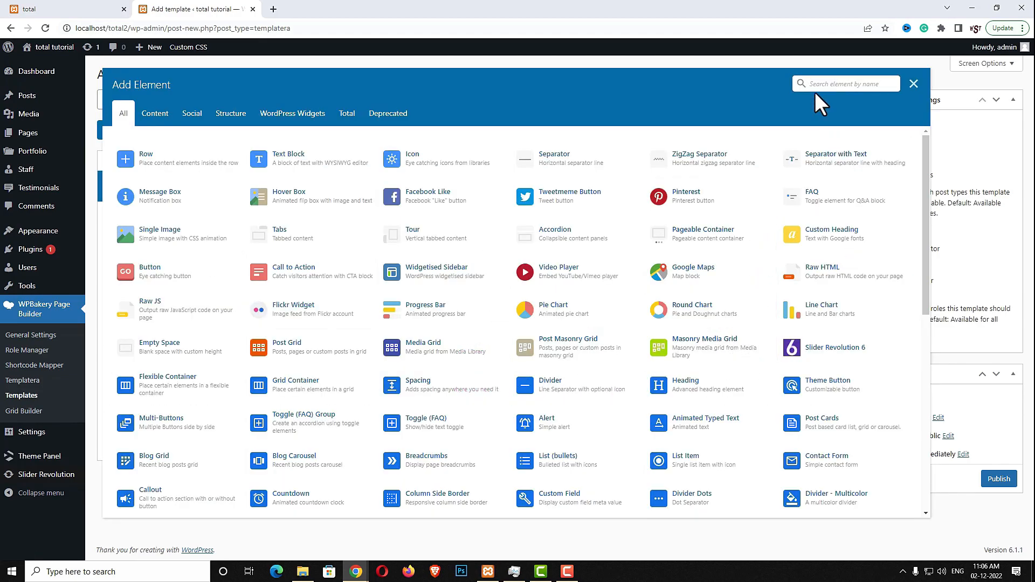
{"action": "type", "text": "page t"}
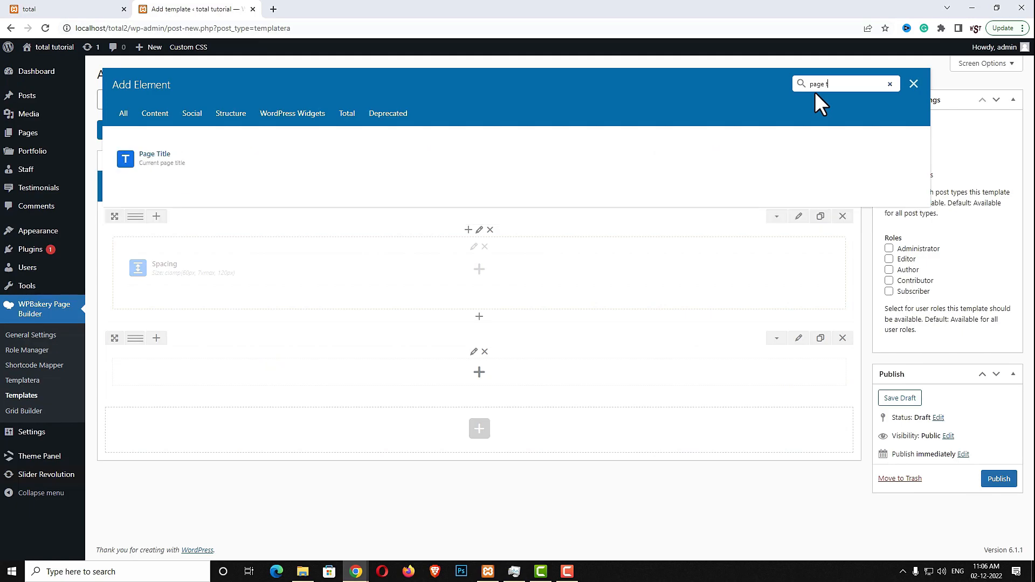
{"action": "left_click", "coordinate": [157, 160]}
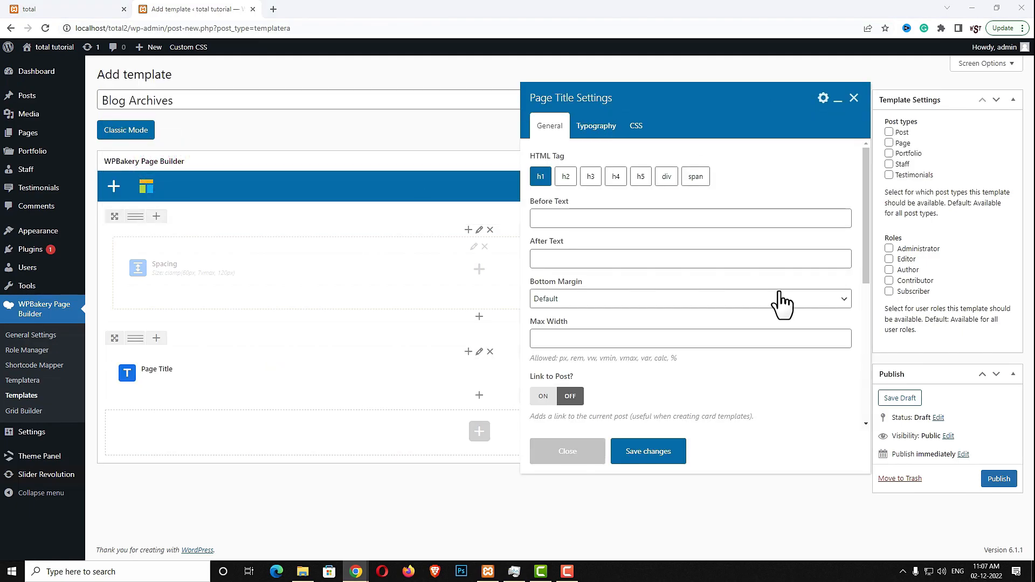
Give the page title 'Archive:' before-text, centre alignment and font size clamp(34px, 4vmax, 60px)
{"action": "left_click", "coordinate": [580, 211]}
{"action": "type", "text": "Archive:"}
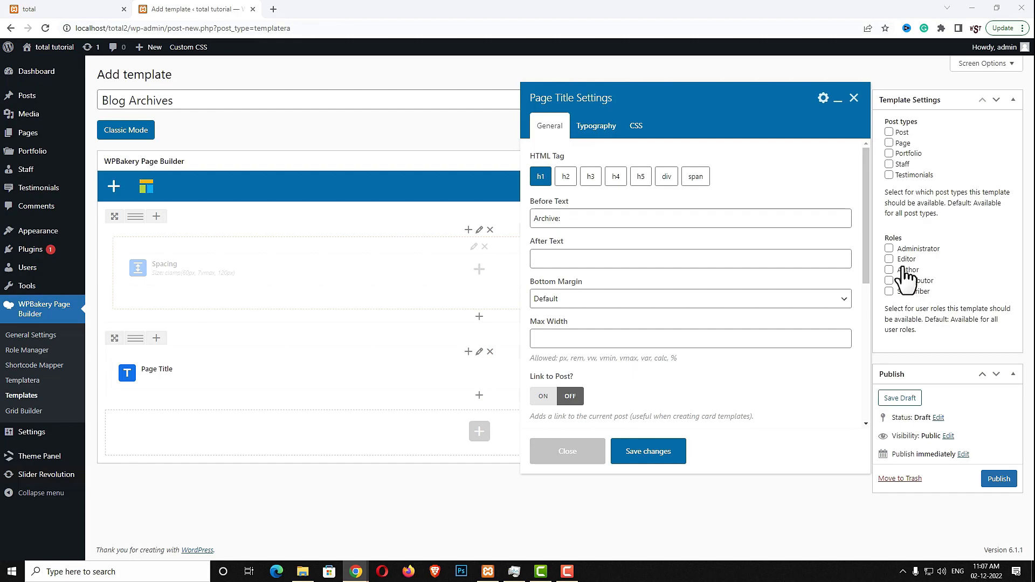
{"action": "left_click", "coordinate": [595, 129]}
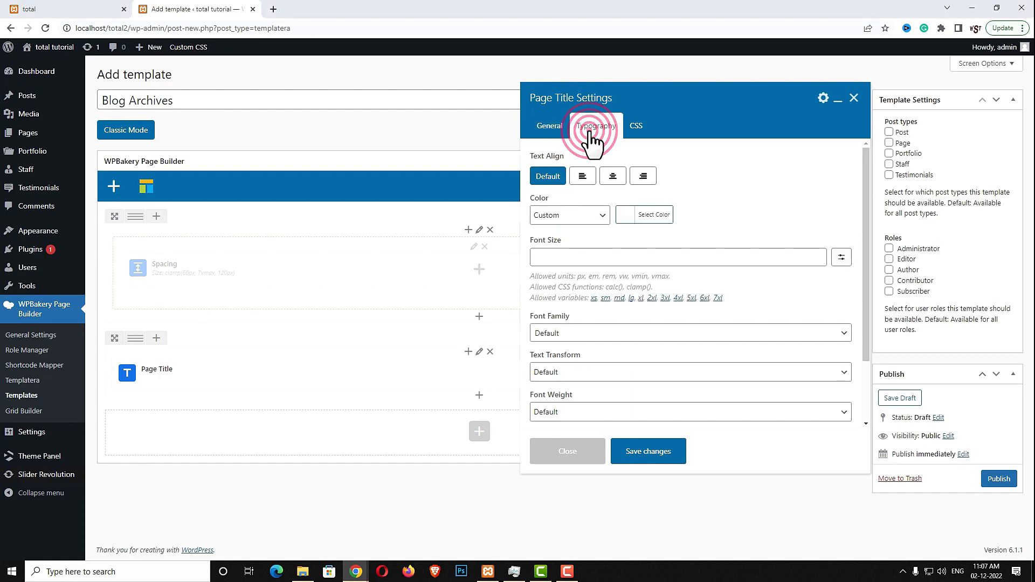
{"action": "left_click", "coordinate": [613, 176]}
{"action": "left_click", "coordinate": [615, 257]}
{"action": "type", "text": "clamp(34px, 4vmax, 60px)"}
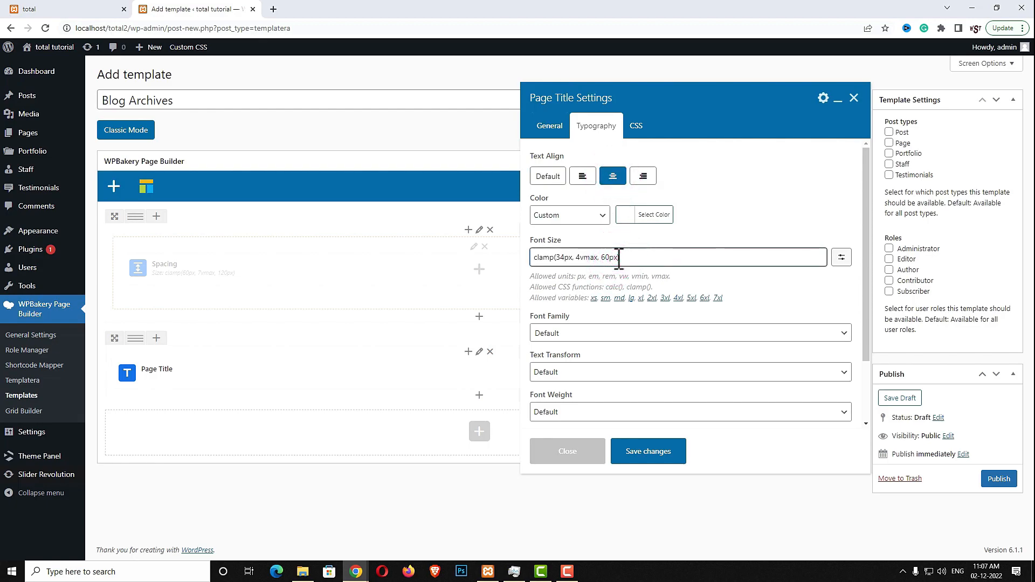
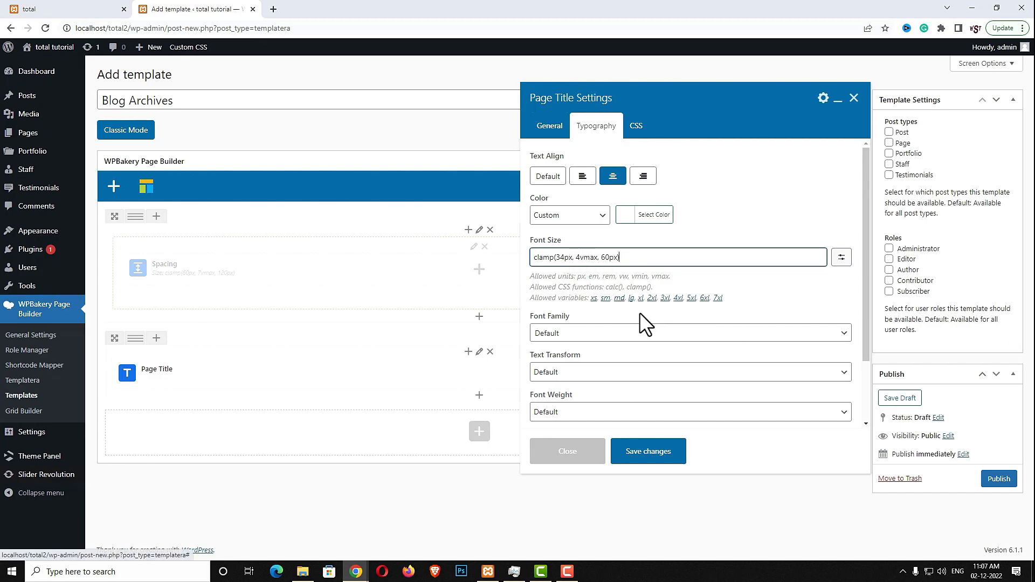
Save the Page Title, then add a Spacing element of clamp(40px, 5vmax, 80px) beneath it
{"action": "left_click", "coordinate": [662, 453]}
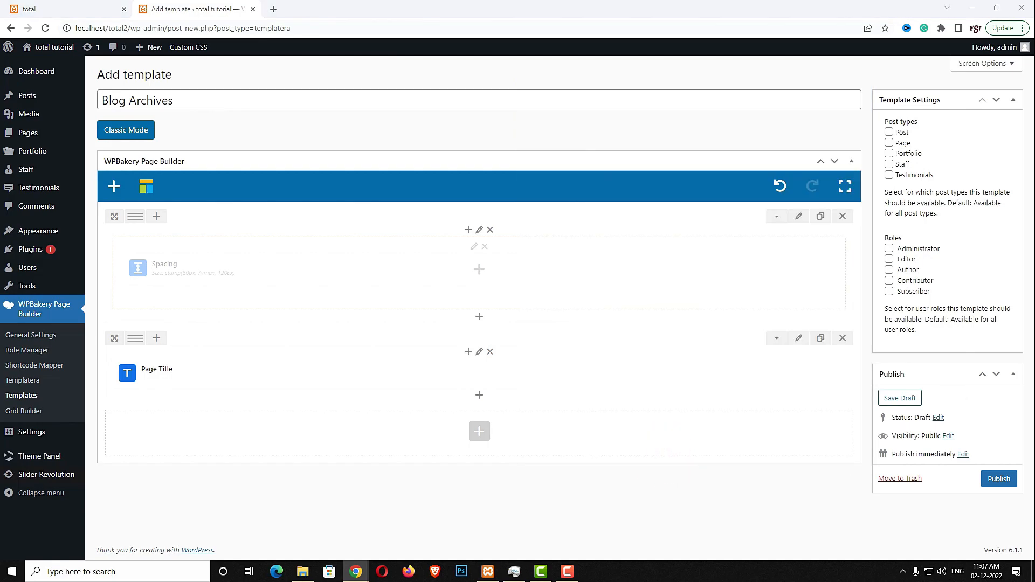
{"action": "left_click", "coordinate": [479, 395]}
{"action": "left_click", "coordinate": [832, 92]}
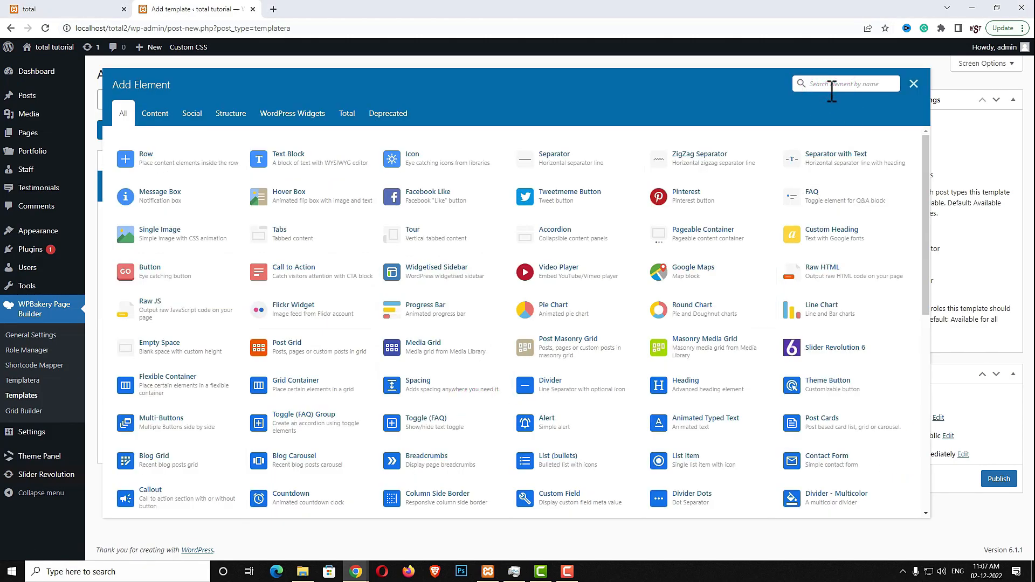
{"action": "type", "text": "spac"}
{"action": "left_click", "coordinate": [329, 154]}
{"action": "left_click", "coordinate": [626, 151]}
{"action": "type", "text": "clamp(40px, 5vmax, 80px)"}
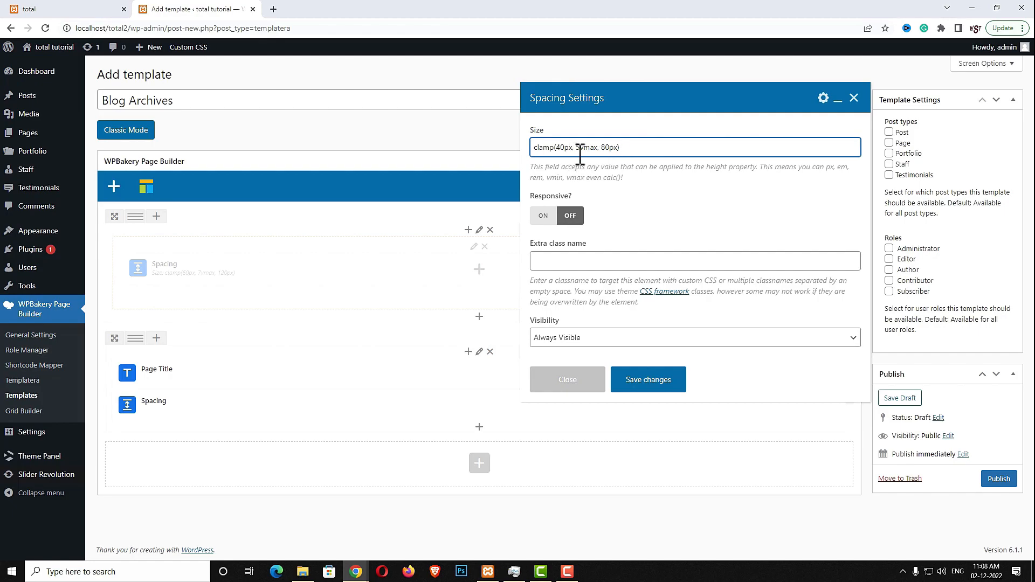
{"action": "left_click", "coordinate": [652, 384]}
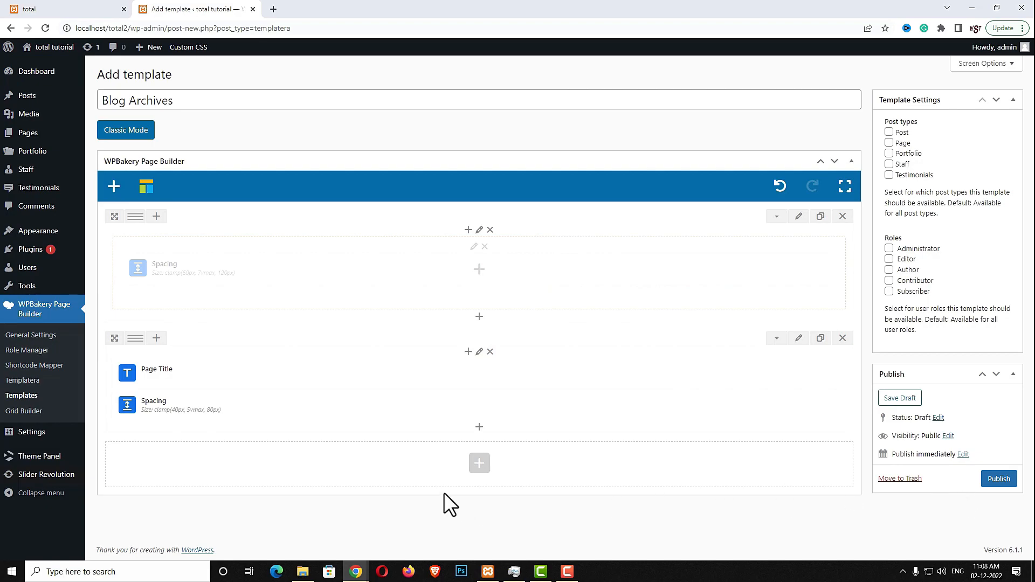
Add a Post Cards element in a new row using the Blog 14 card style with List display
{"action": "left_click", "coordinate": [480, 465]}
{"action": "left_click", "coordinate": [817, 85]}
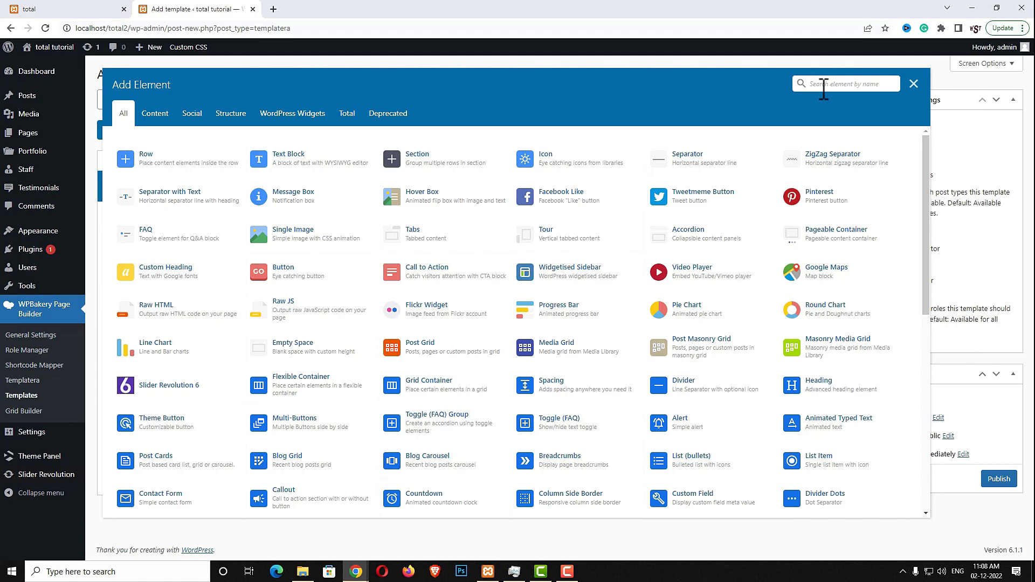
{"action": "type", "text": "post c"}
{"action": "left_click", "coordinate": [157, 156]}
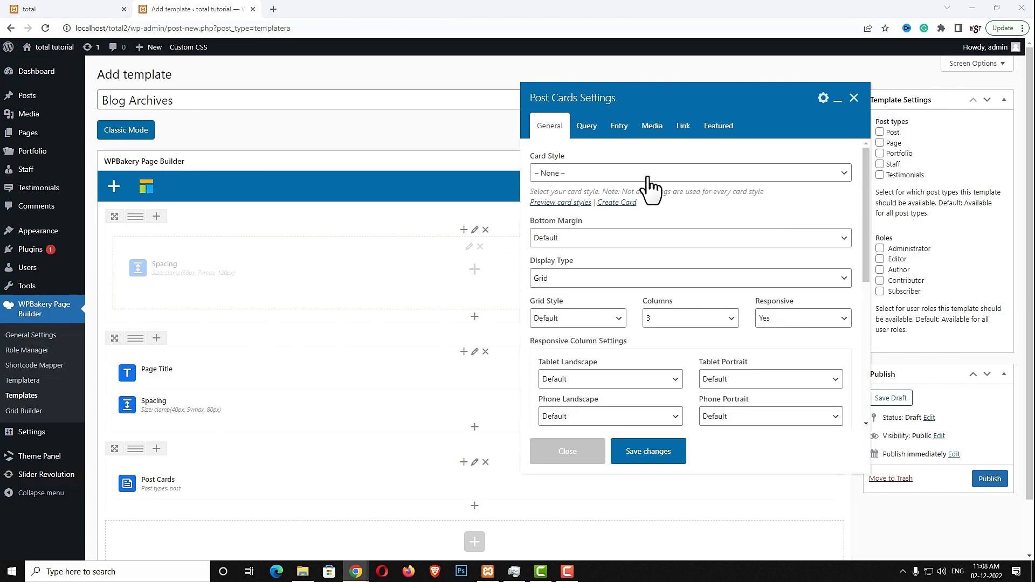
{"action": "left_click", "coordinate": [647, 177]}
{"action": "scroll", "coordinate": [614, 258], "scroll_direction": "down", "scroll_amount": 10}
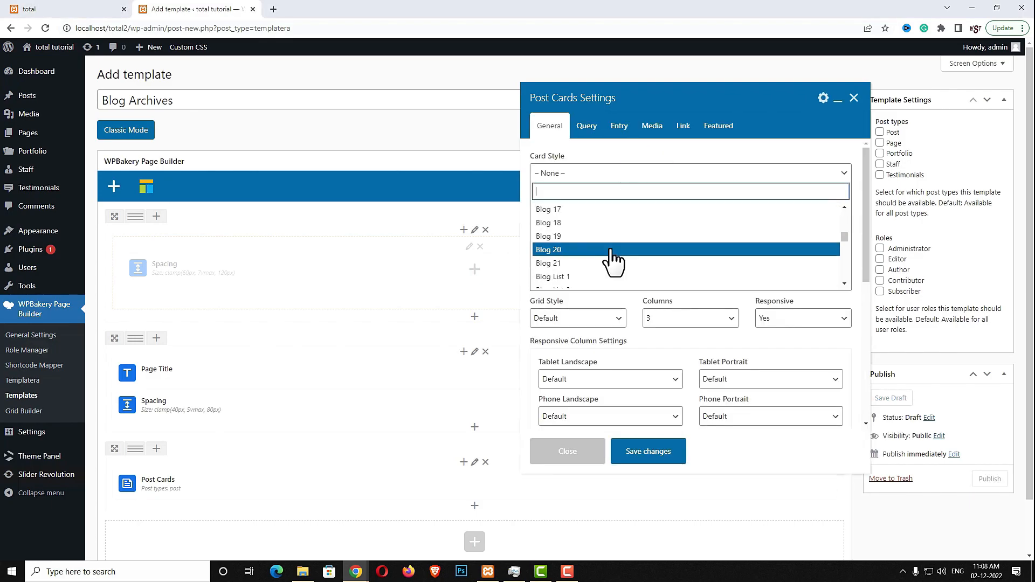
{"action": "scroll", "coordinate": [614, 259], "scroll_direction": "up", "scroll_amount": 2}
{"action": "left_click", "coordinate": [572, 223]}
{"action": "left_click", "coordinate": [560, 278]}
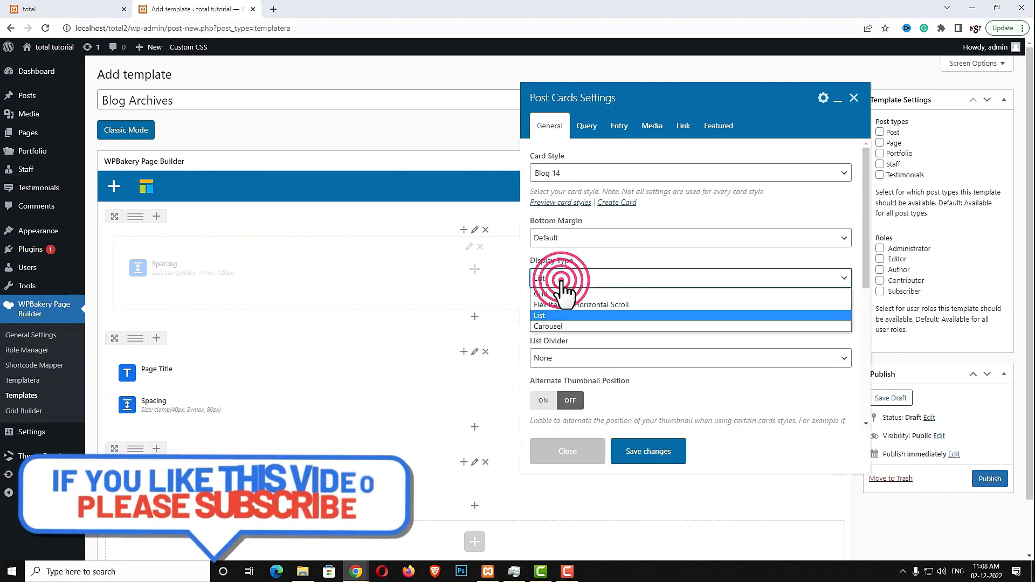
{"action": "left_click", "coordinate": [552, 318]}
{"action": "left_click", "coordinate": [558, 278]}
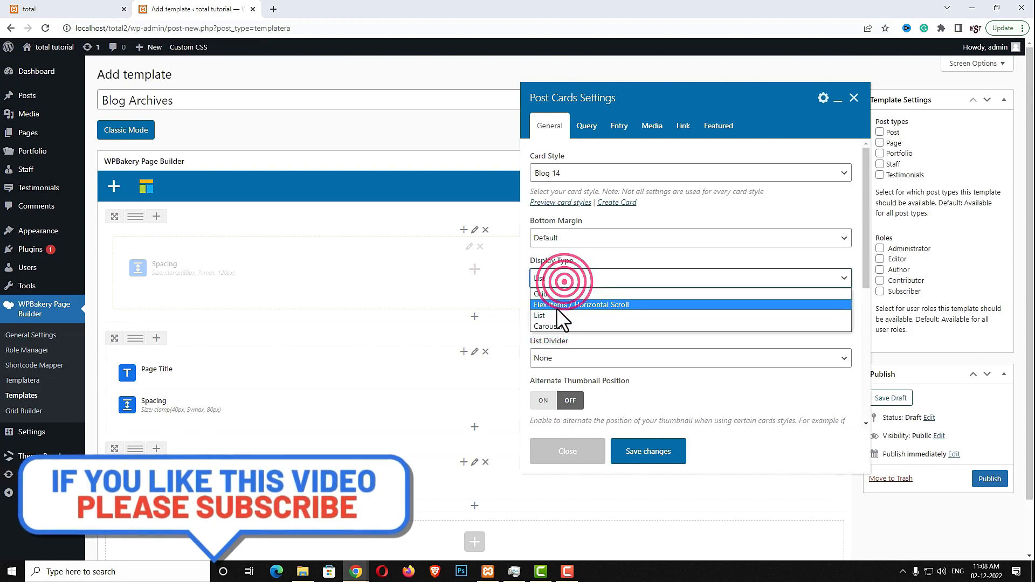
{"action": "left_click", "coordinate": [556, 315]}
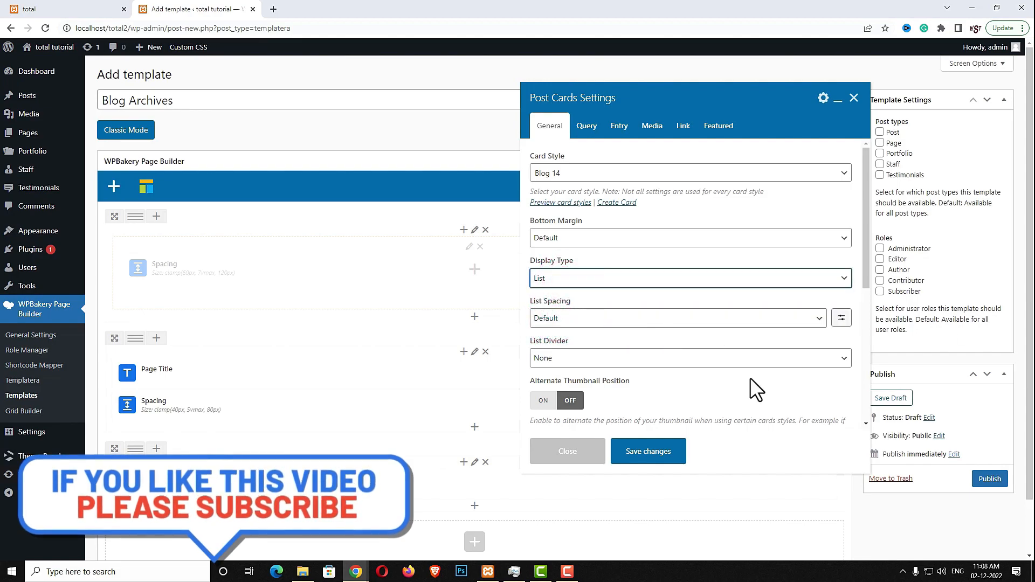
Give the Post Cards list solid dividers and a custom clamp list spacing
{"action": "left_click", "coordinate": [569, 358]}
{"action": "left_click", "coordinate": [565, 386]}
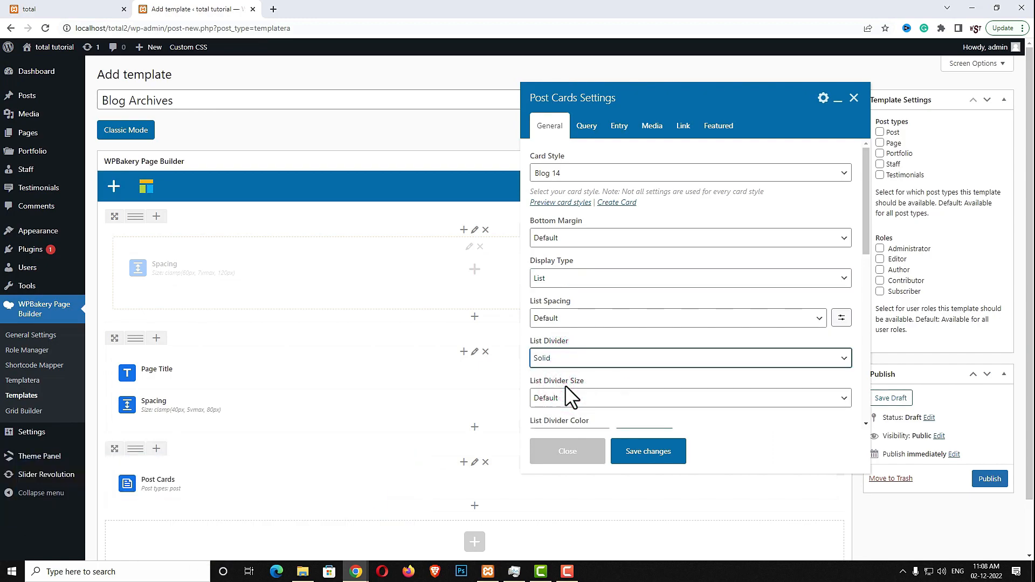
{"action": "left_click", "coordinate": [843, 318]}
{"action": "left_click", "coordinate": [694, 324]}
{"action": "type", "text": "clamp(30px, 5vmax, 40px)"}
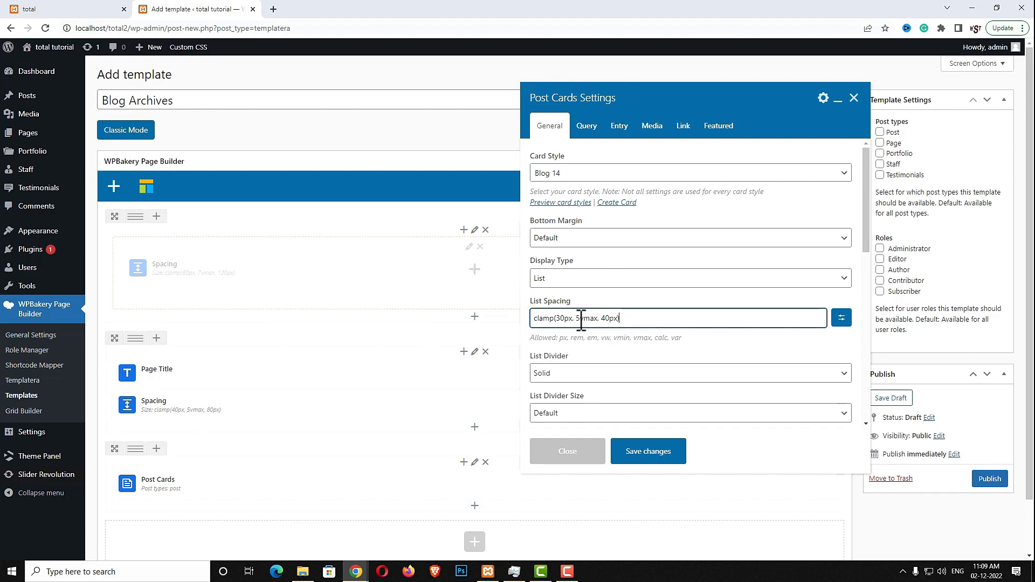
Turn on Automatic Query, set pagination to Load More, and save the Post Cards
{"action": "scroll", "coordinate": [653, 338], "scroll_direction": "down", "scroll_amount": 4}
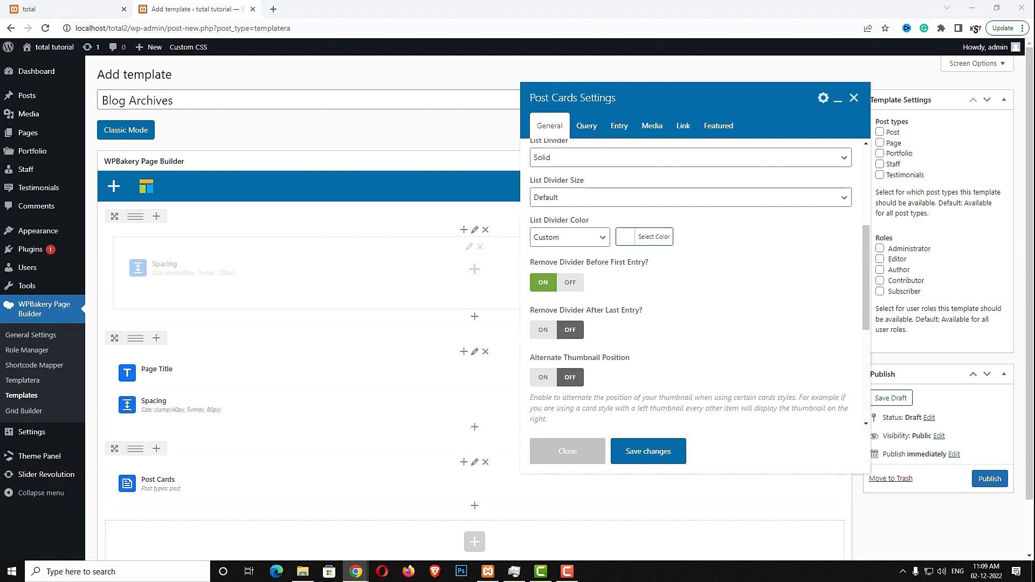
{"action": "left_click", "coordinate": [585, 125]}
{"action": "left_click", "coordinate": [542, 176]}
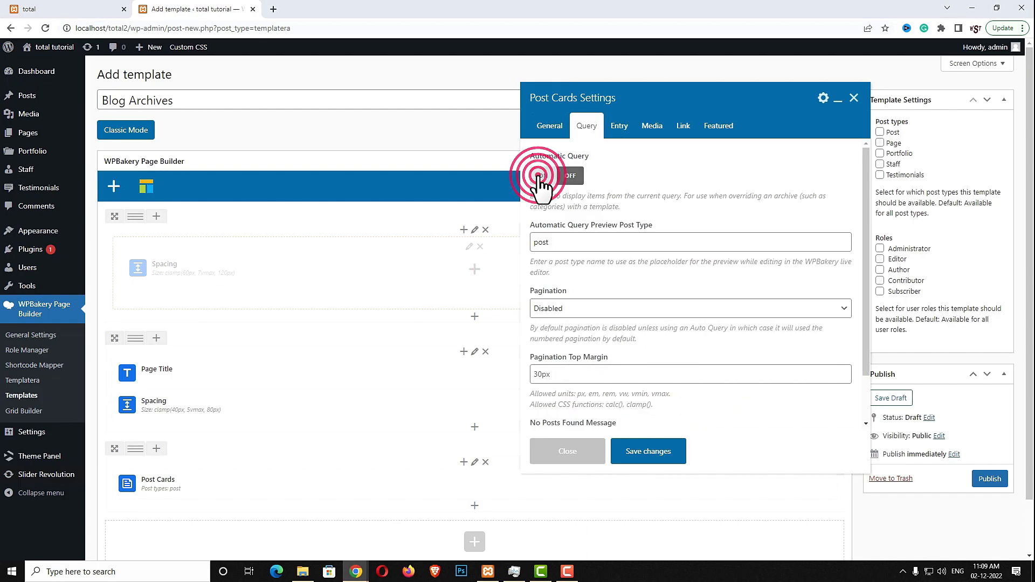
{"action": "left_click", "coordinate": [563, 308]}
{"action": "left_click", "coordinate": [561, 344]}
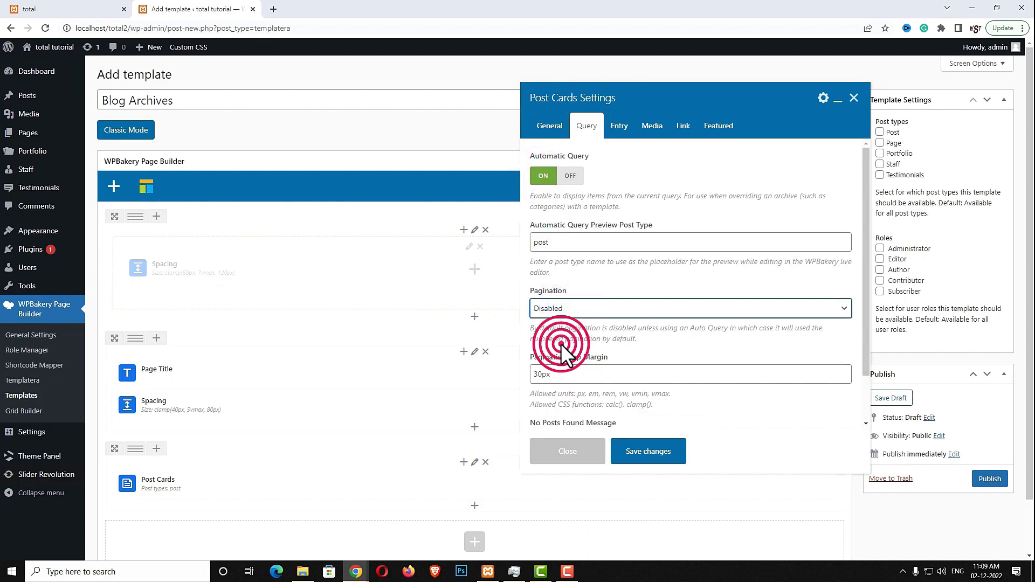
{"action": "left_click", "coordinate": [620, 127]}
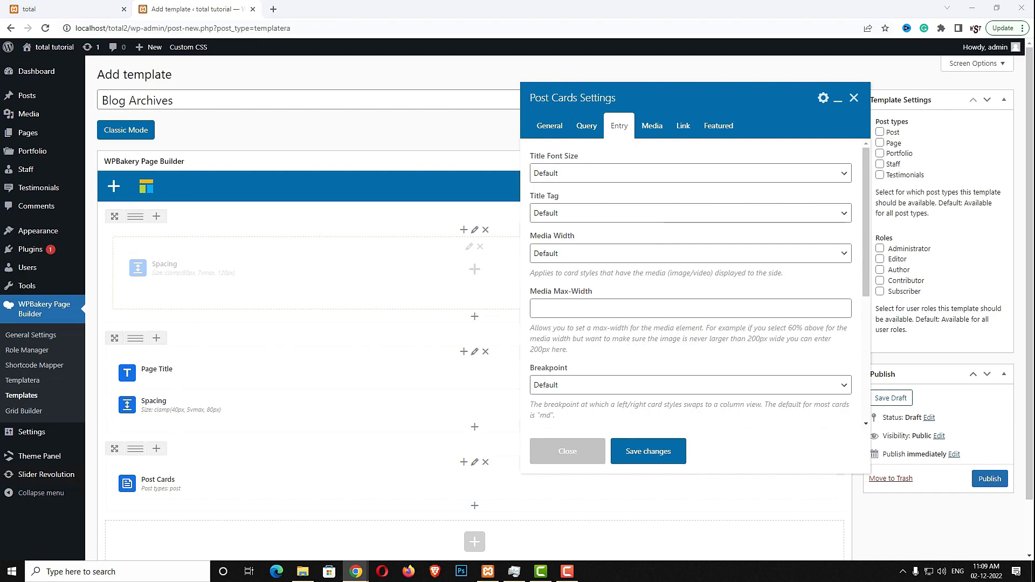
{"action": "left_click", "coordinate": [652, 126]}
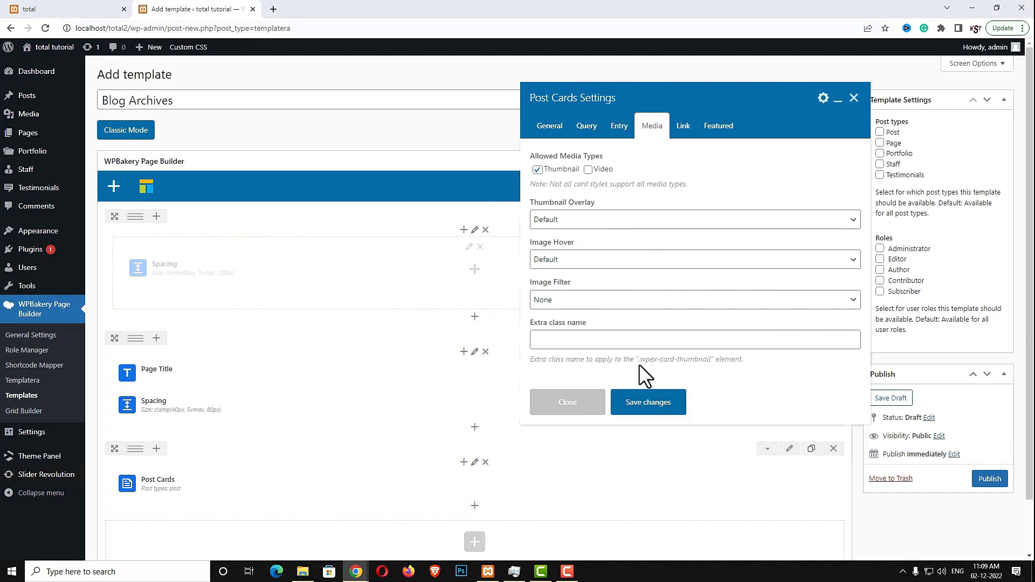
{"action": "left_click", "coordinate": [645, 414]}
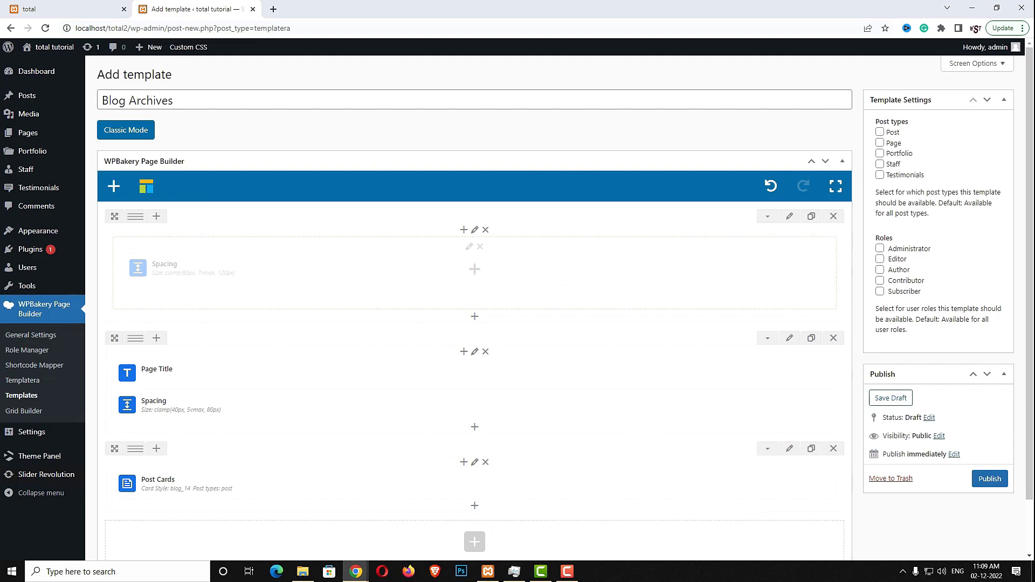
Publish the Blog Archives template and start a new template titled 'Blog Post'
{"action": "left_click", "coordinate": [990, 479]}
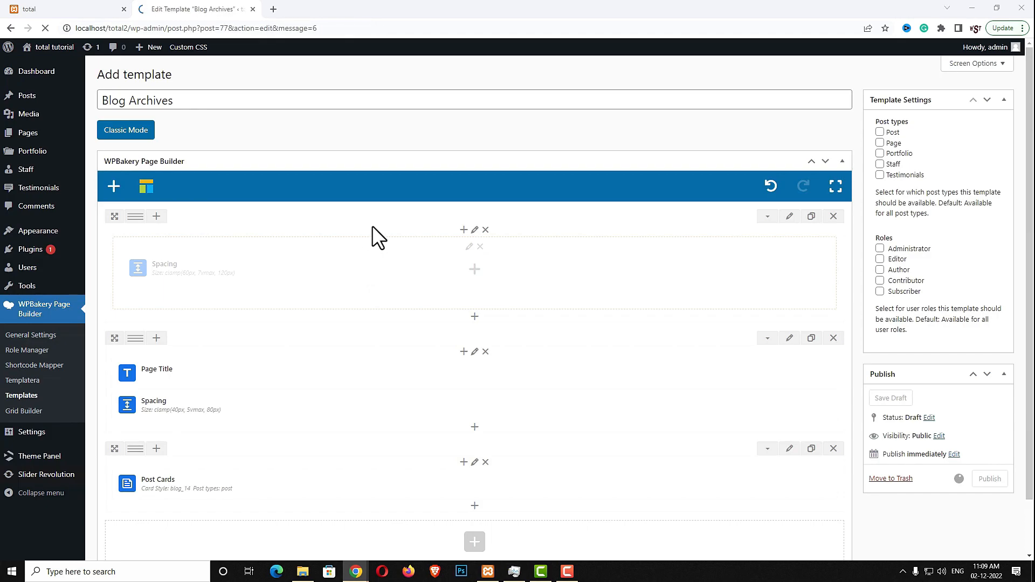
{"action": "left_click", "coordinate": [196, 78]}
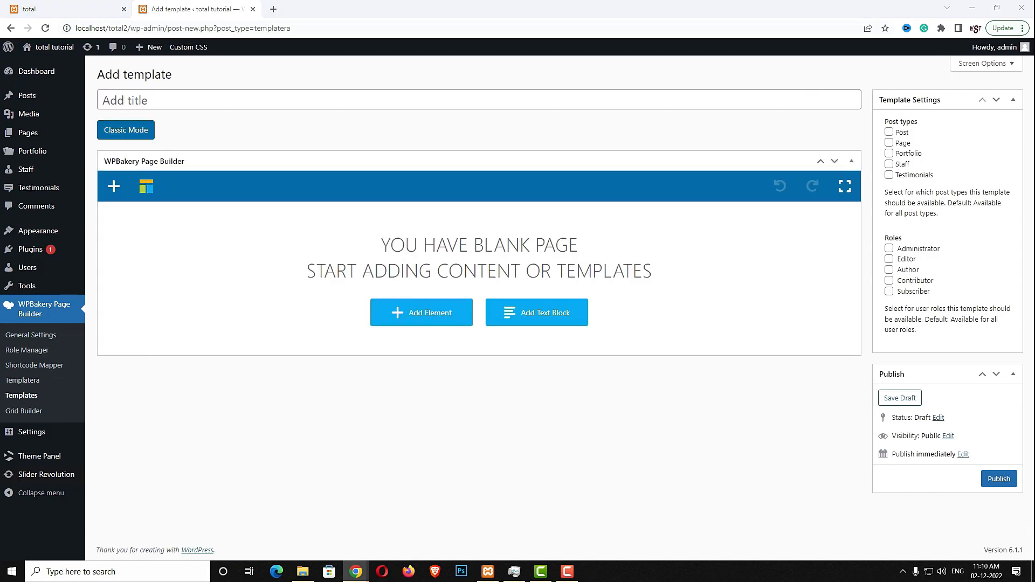
{"action": "left_click", "coordinate": [129, 99]}
{"action": "type", "text": "Blog Post"}
Add a Templatera element loading the Content Top/Bottom Spacing template and save it
{"action": "left_click", "coordinate": [441, 316]}
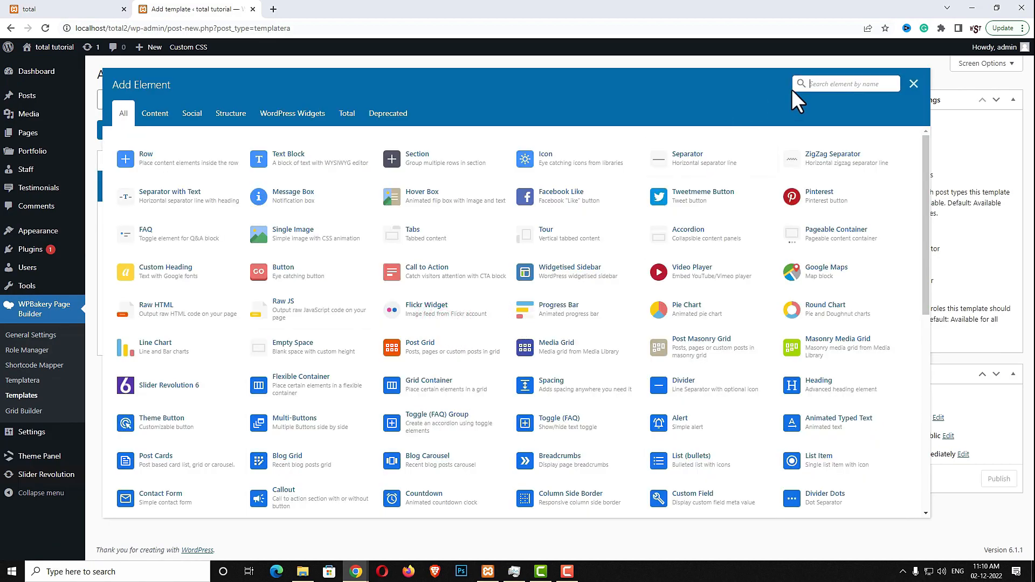
{"action": "type", "text": "temp"}
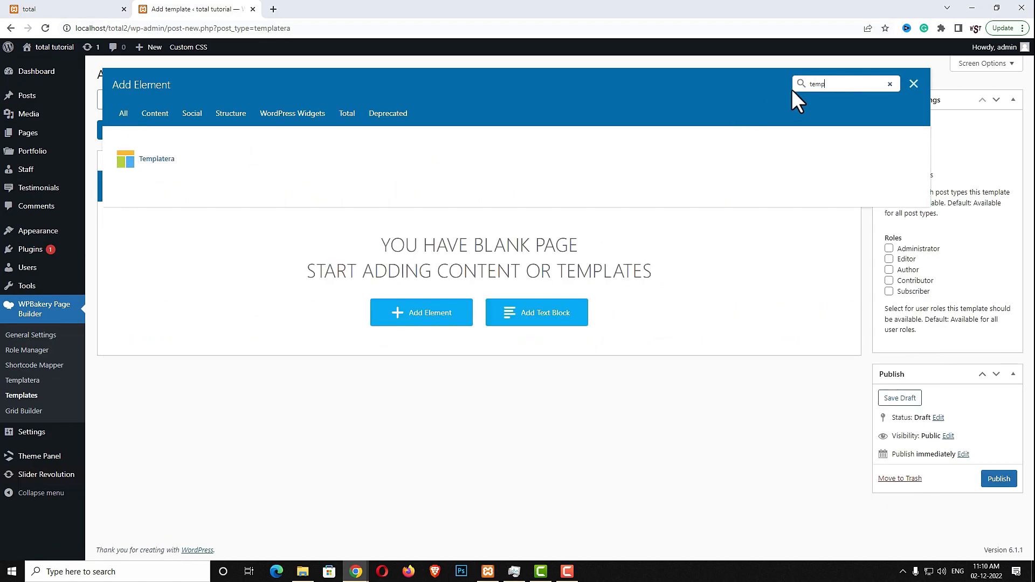
{"action": "left_click", "coordinate": [141, 160]}
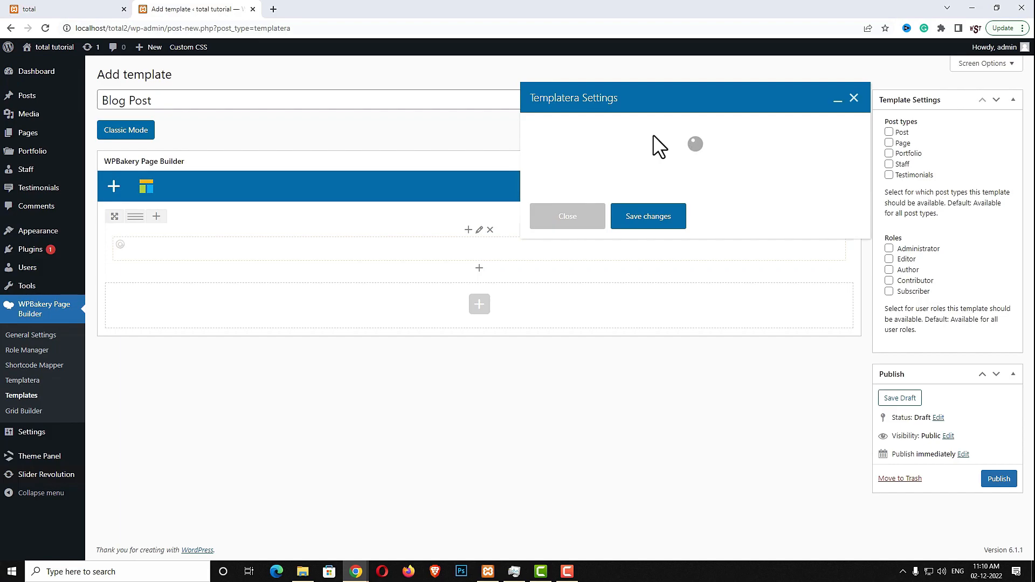
{"action": "left_click", "coordinate": [651, 149]}
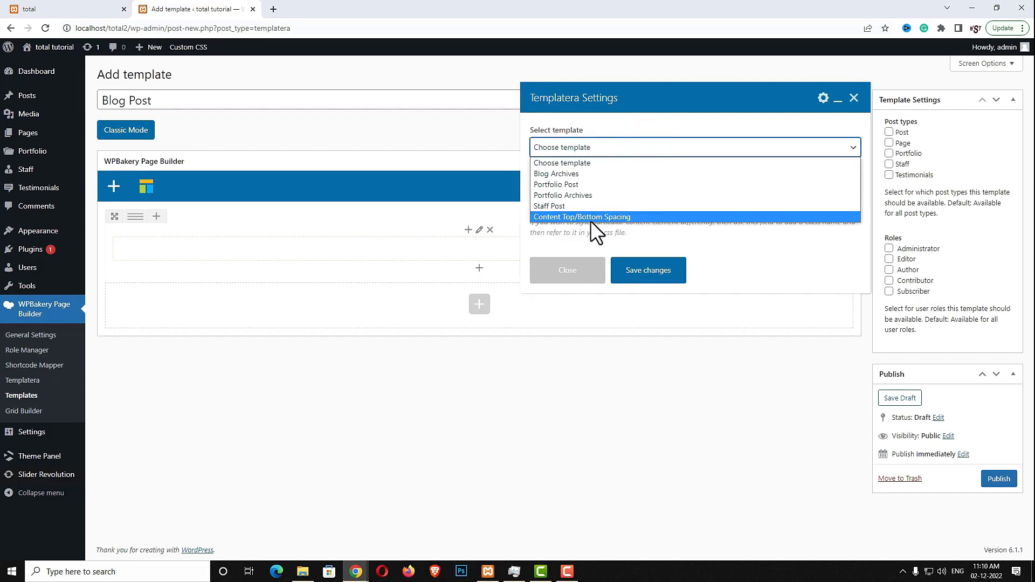
{"action": "left_click", "coordinate": [601, 217]}
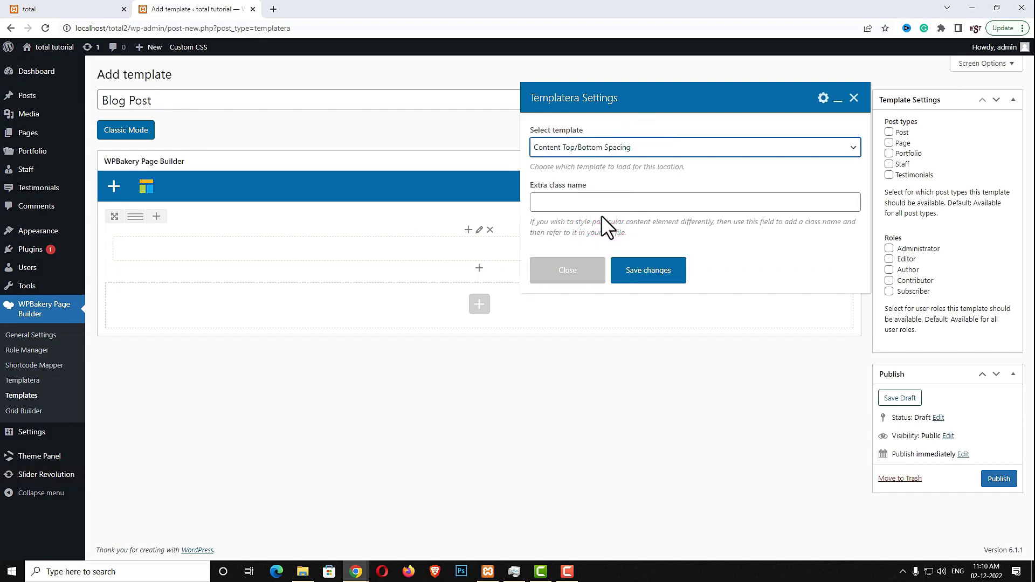
{"action": "left_click", "coordinate": [633, 274]}
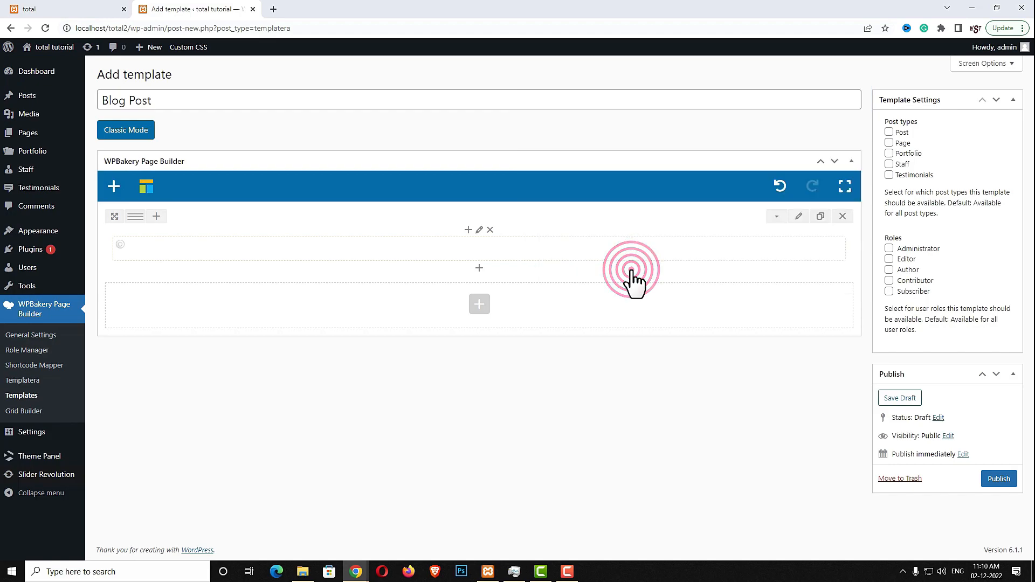
Add a new row containing a Breadcrumbs element and adjust its font size
{"action": "left_click", "coordinate": [478, 303]}
{"action": "left_click", "coordinate": [481, 353]}
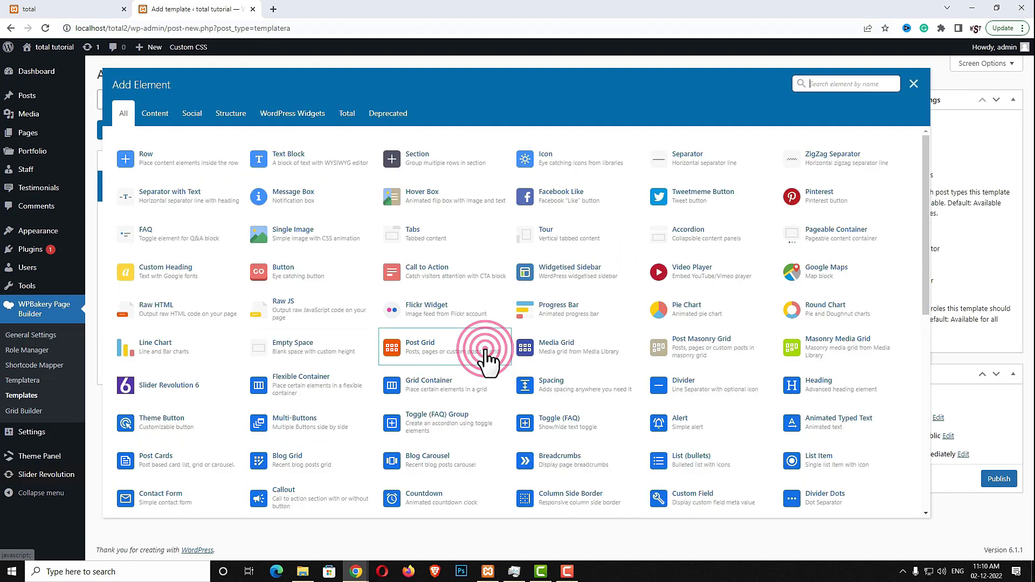
{"action": "left_click", "coordinate": [201, 166]}
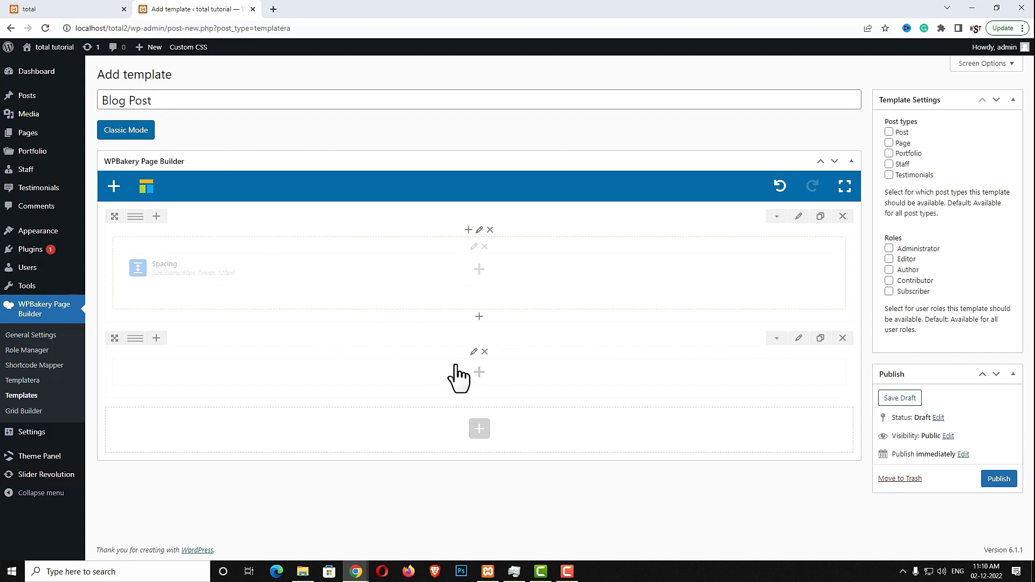
{"action": "left_click", "coordinate": [479, 372]}
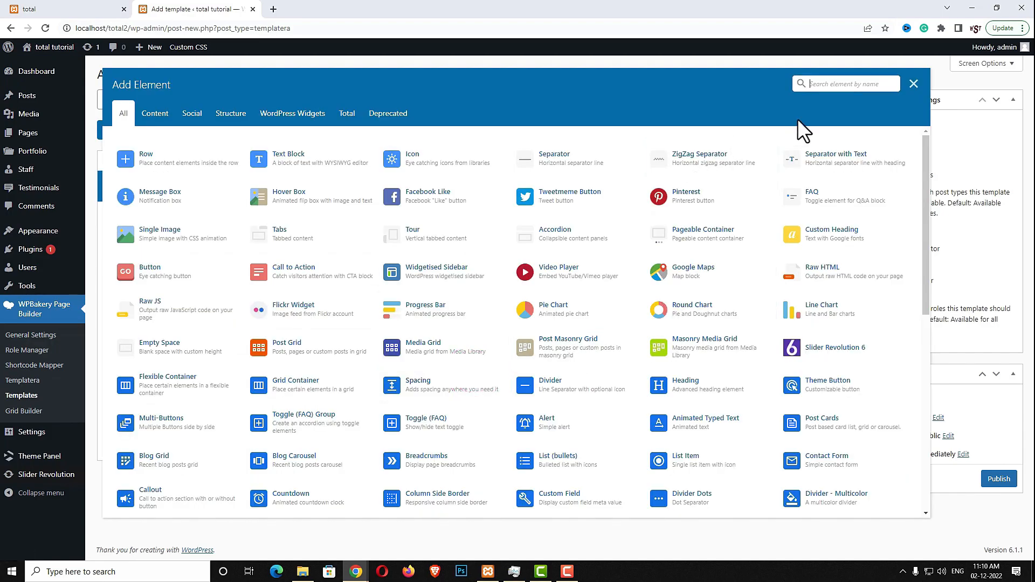
{"action": "type", "text": "bre"}
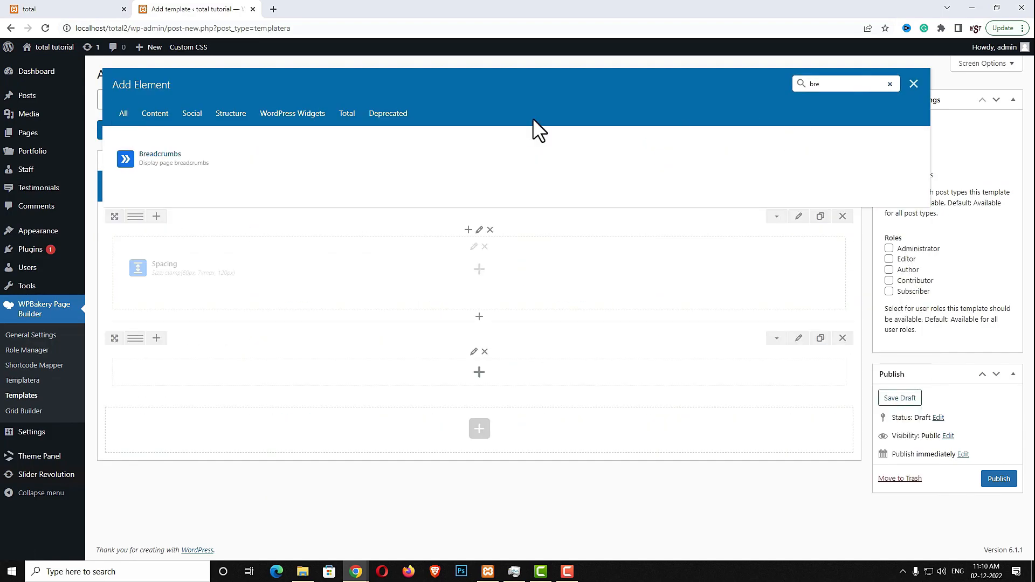
{"action": "left_click", "coordinate": [194, 160]}
{"action": "left_click", "coordinate": [617, 130]}
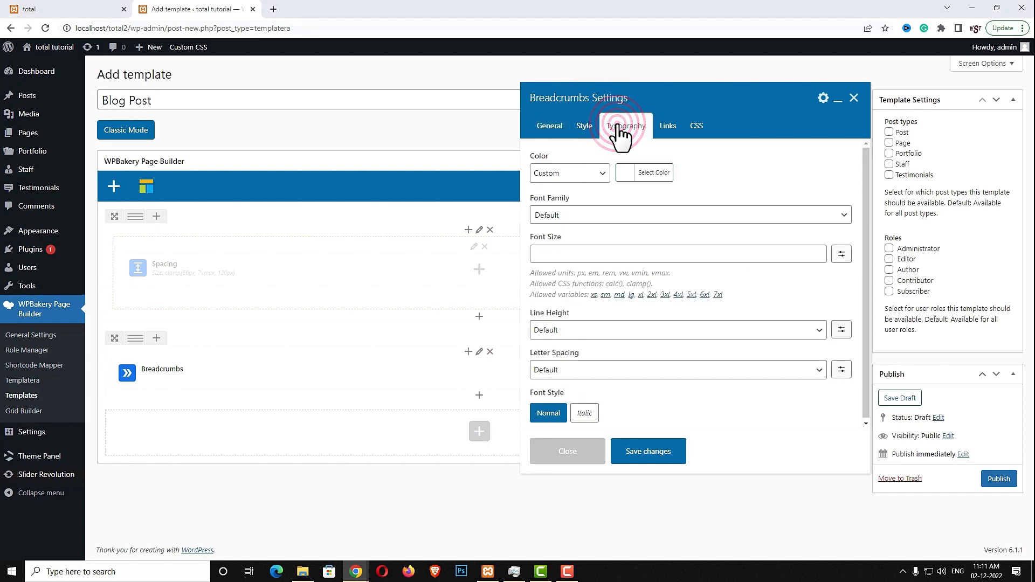
{"action": "left_click", "coordinate": [589, 250]}
{"action": "type", "text": "14"}
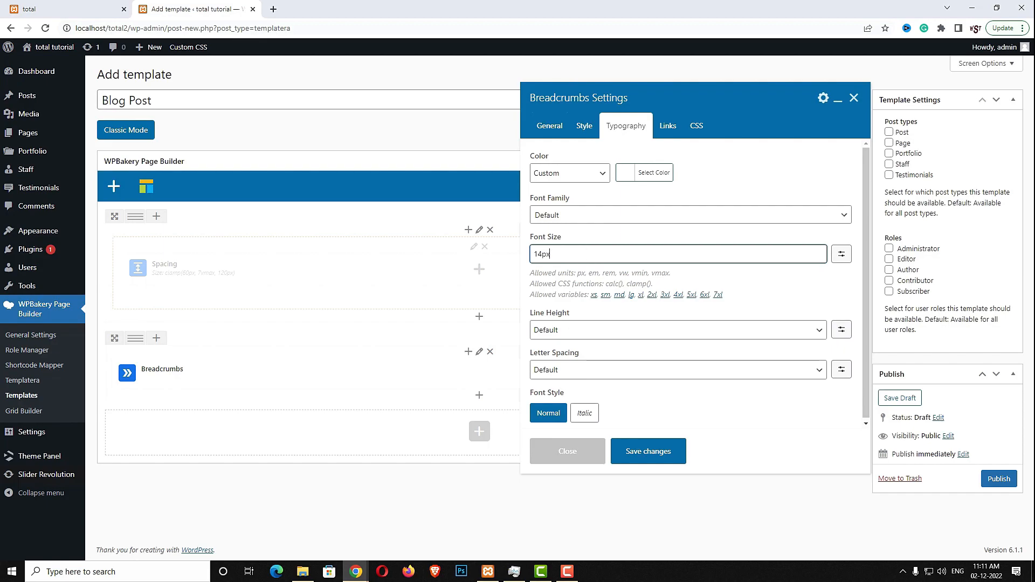
{"action": "left_click", "coordinate": [652, 450]}
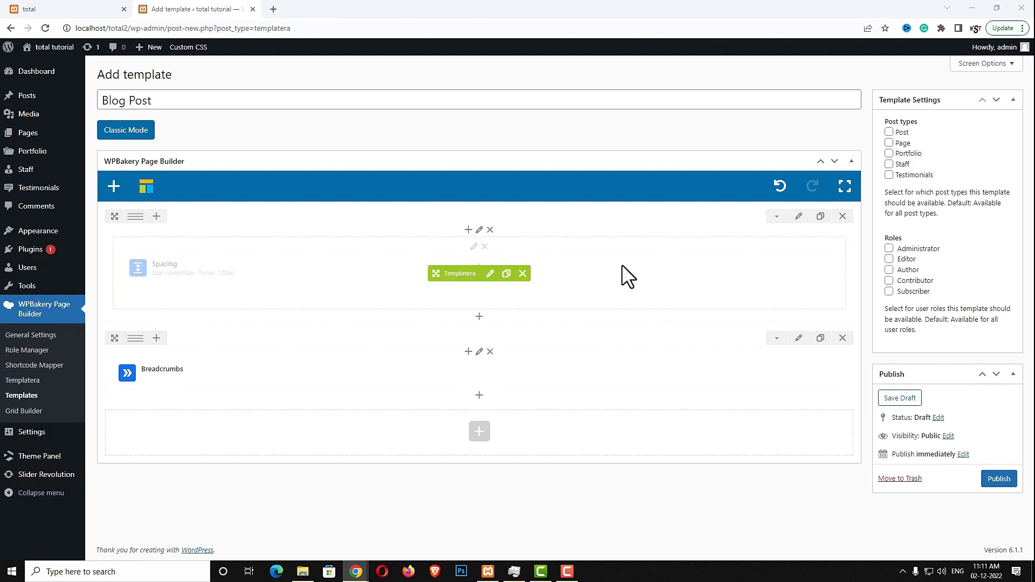
Insert a 10px Spacing element under the Breadcrumbs
{"action": "left_click", "coordinate": [478, 397]}
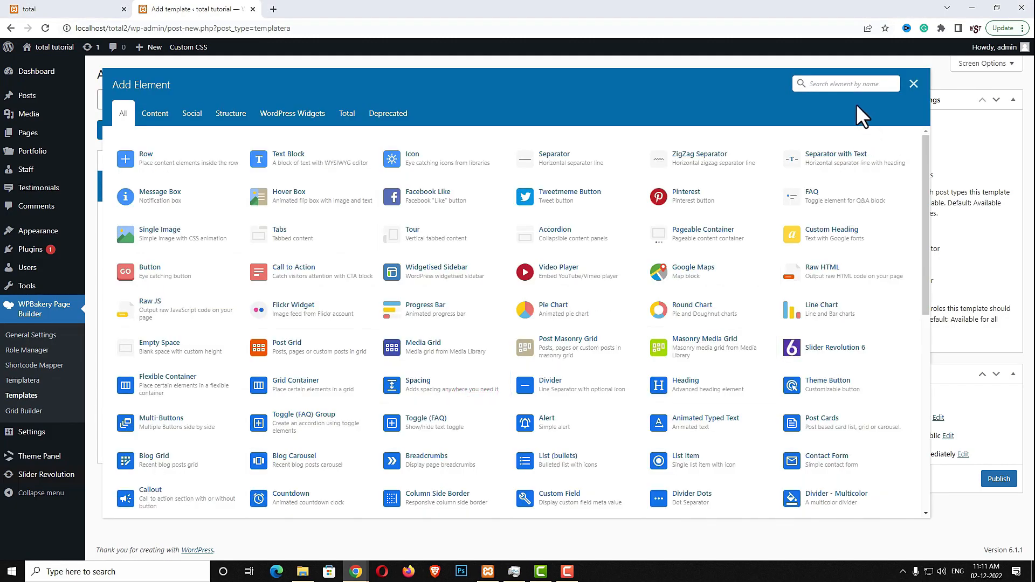
{"action": "type", "text": "spa"}
{"action": "left_click", "coordinate": [323, 162]}
{"action": "double_click", "coordinate": [586, 146]}
{"action": "type", "text": "10"}
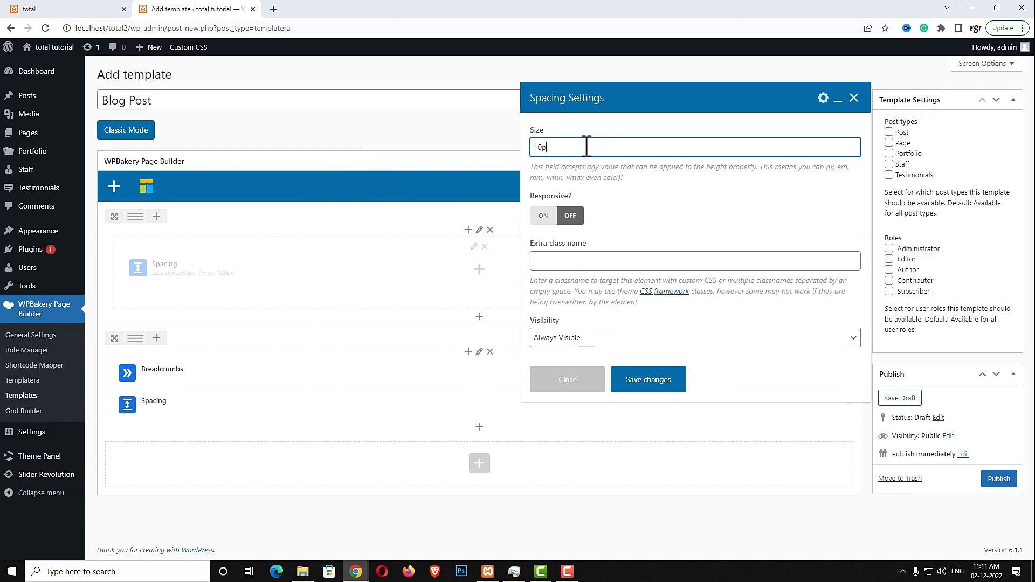
{"action": "left_click", "coordinate": [636, 386]}
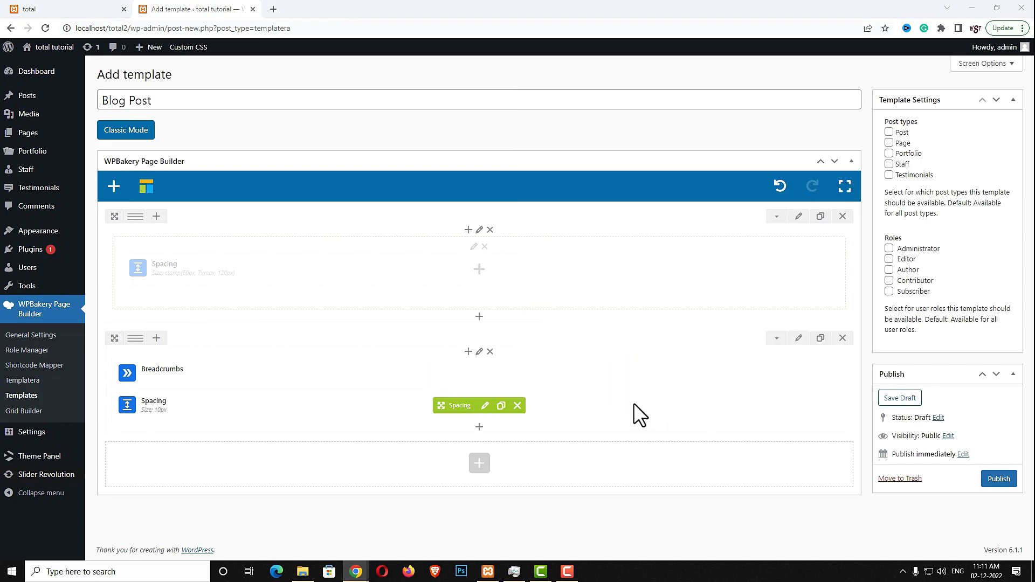
Add a Page Title element with a 2.4em font size
{"action": "left_click", "coordinate": [478, 430]}
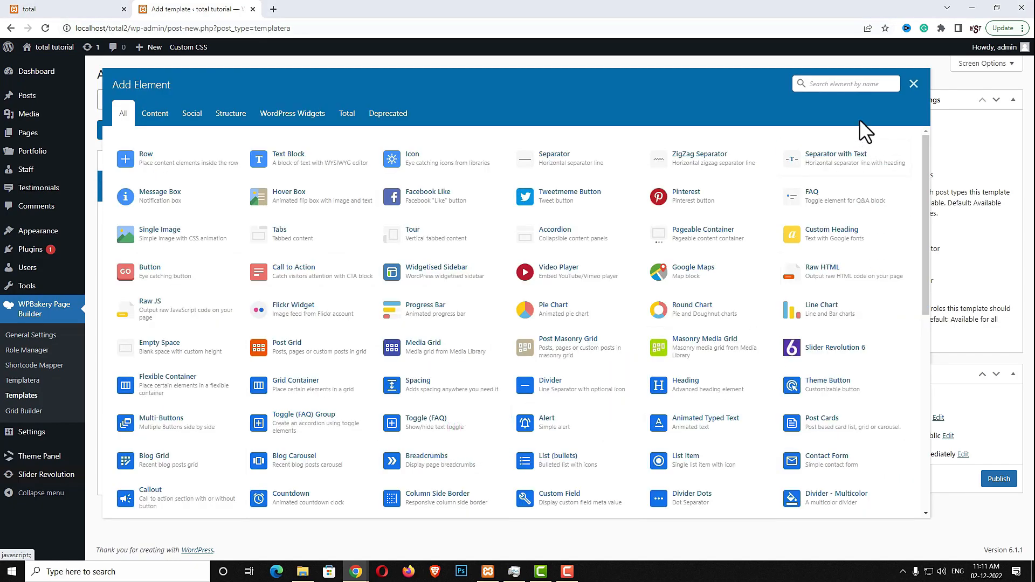
{"action": "type", "text": "page"}
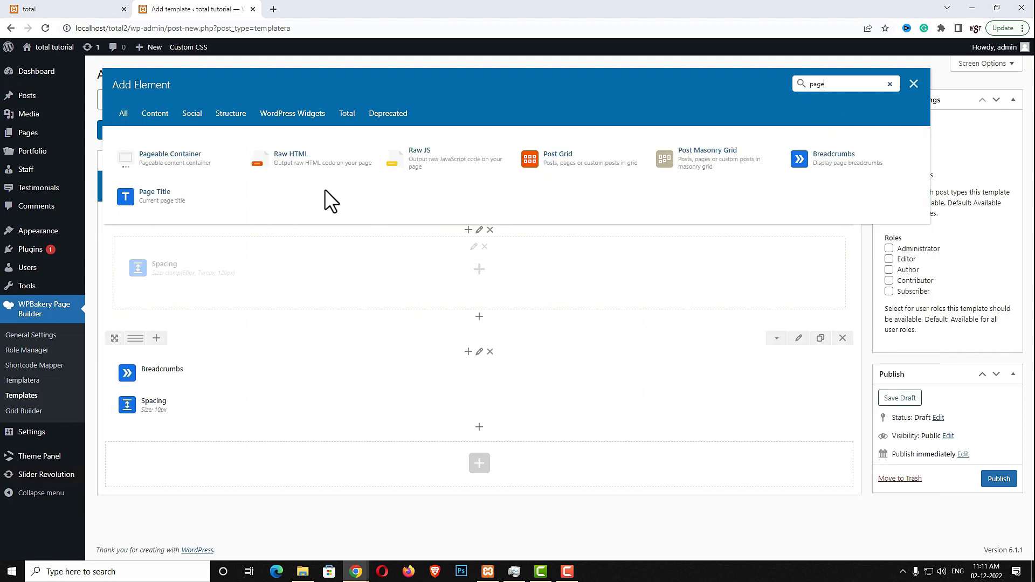
{"action": "left_click", "coordinate": [202, 199]}
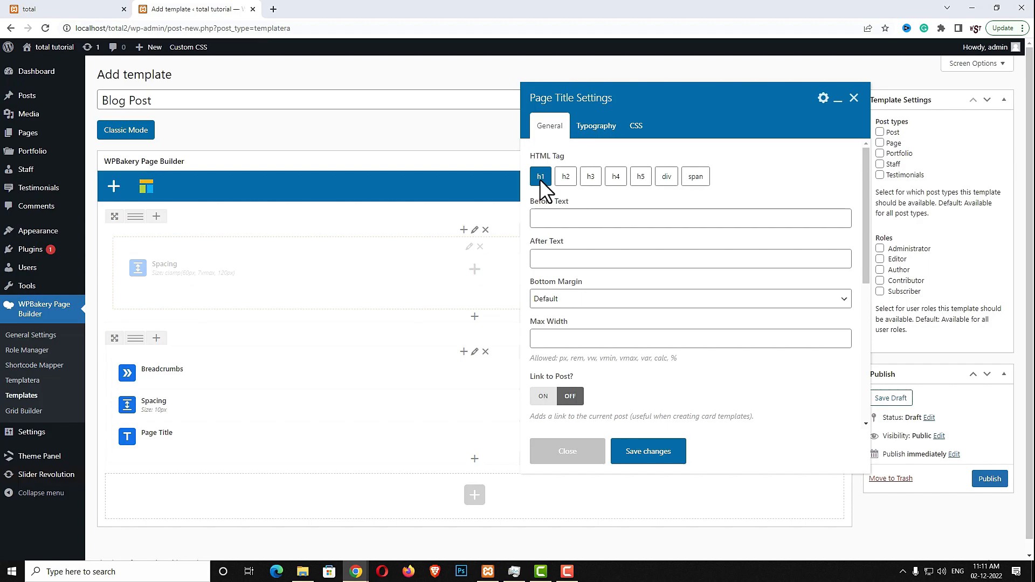
{"action": "left_click", "coordinate": [600, 126]}
{"action": "left_click", "coordinate": [571, 260]}
{"action": "type", "text": "2.4em"}
{"action": "left_click", "coordinate": [656, 454]}
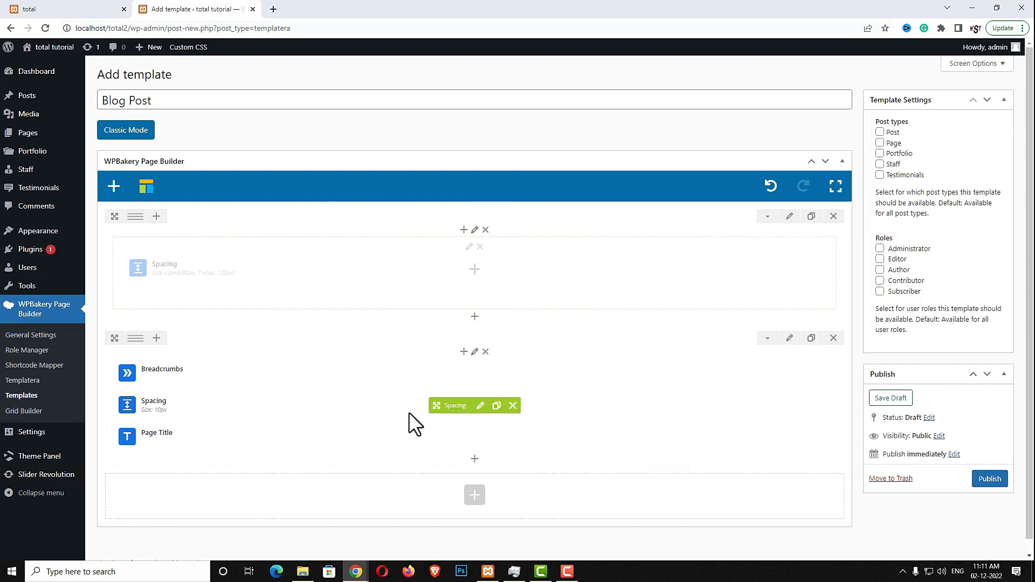
Duplicate the spacing, move it below the Page Title, and set it to 15px
{"action": "left_click", "coordinate": [496, 406]}
{"action": "left_click_drag", "start_coordinate": [452, 407], "coordinate": [445, 486]}
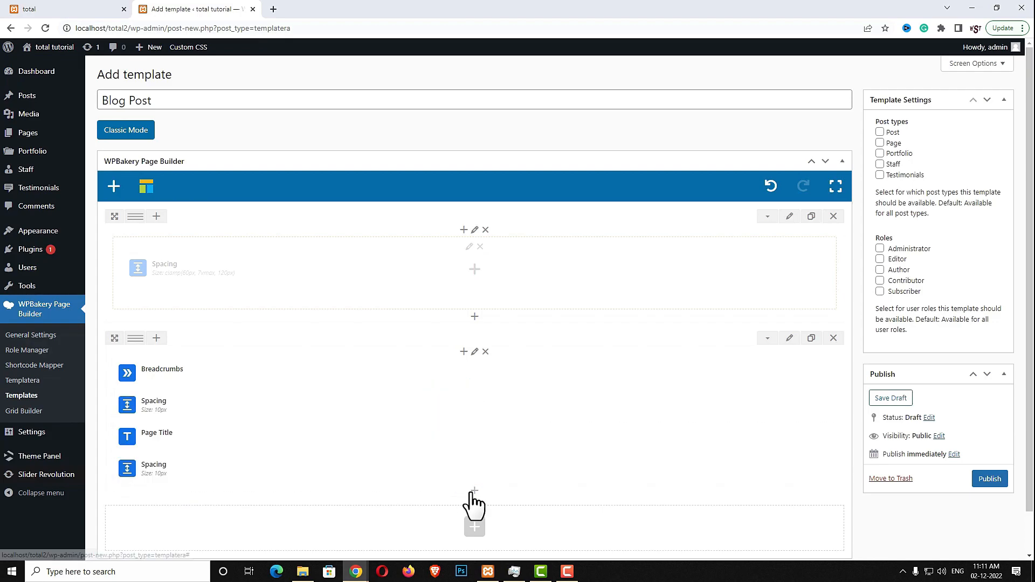
{"action": "left_click", "coordinate": [476, 469]}
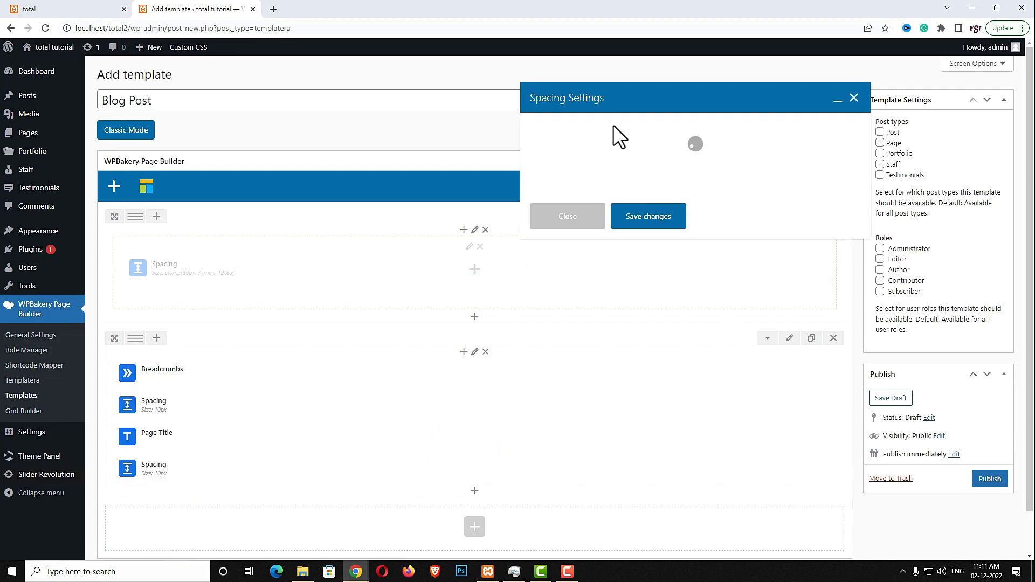
{"action": "left_click", "coordinate": [546, 146]}
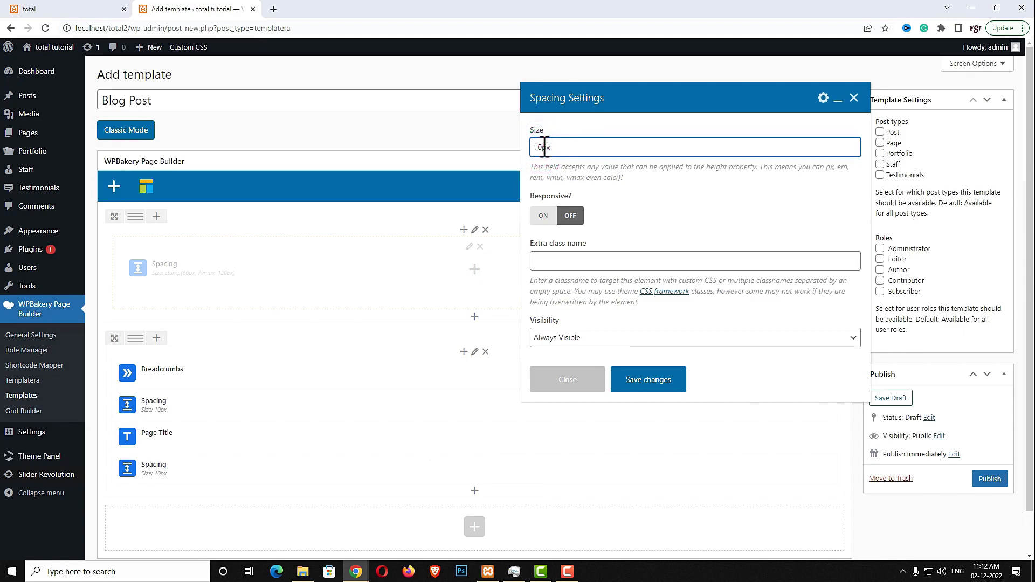
{"action": "left_click", "coordinate": [662, 380]}
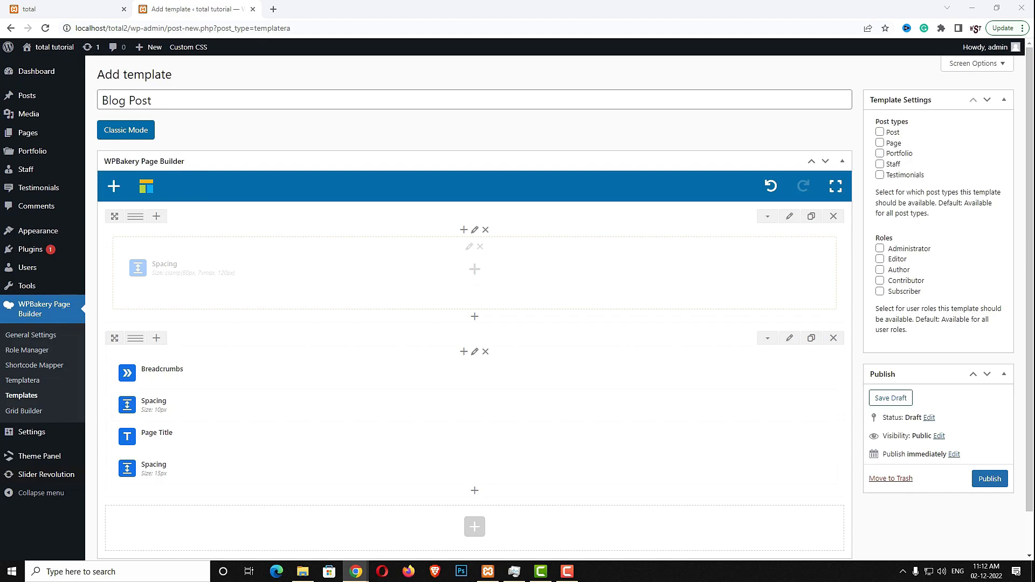
Add an Author Bio element in Alt 5 style, keeping avatar spacing at Default
{"action": "left_click", "coordinate": [474, 490]}
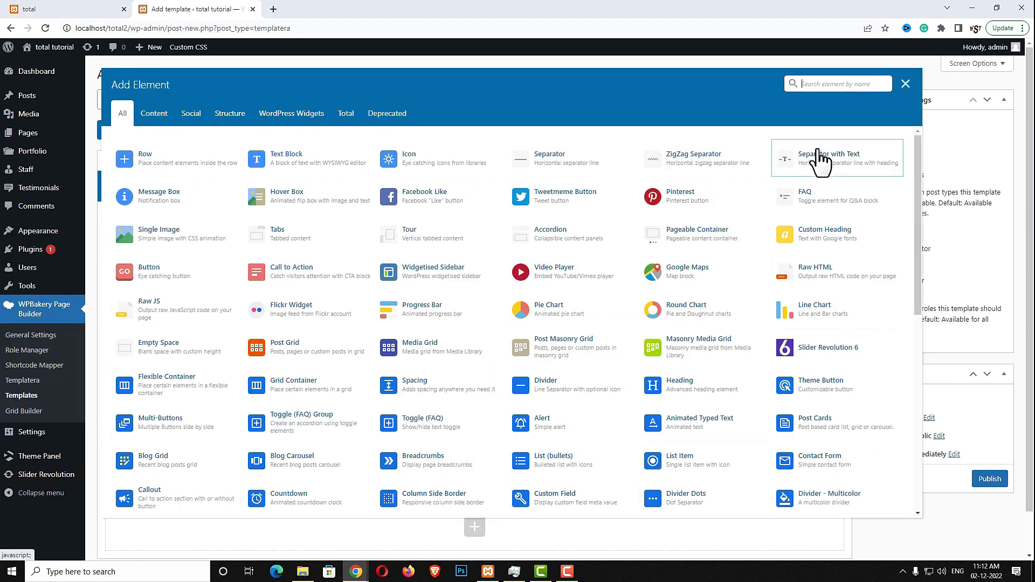
{"action": "type", "text": "auth"}
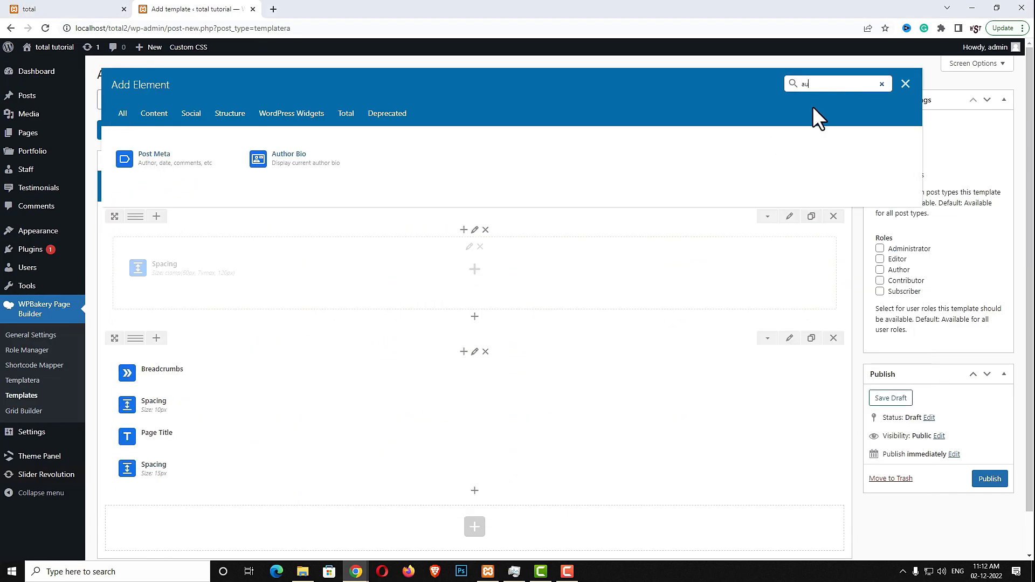
{"action": "left_click", "coordinate": [338, 156]}
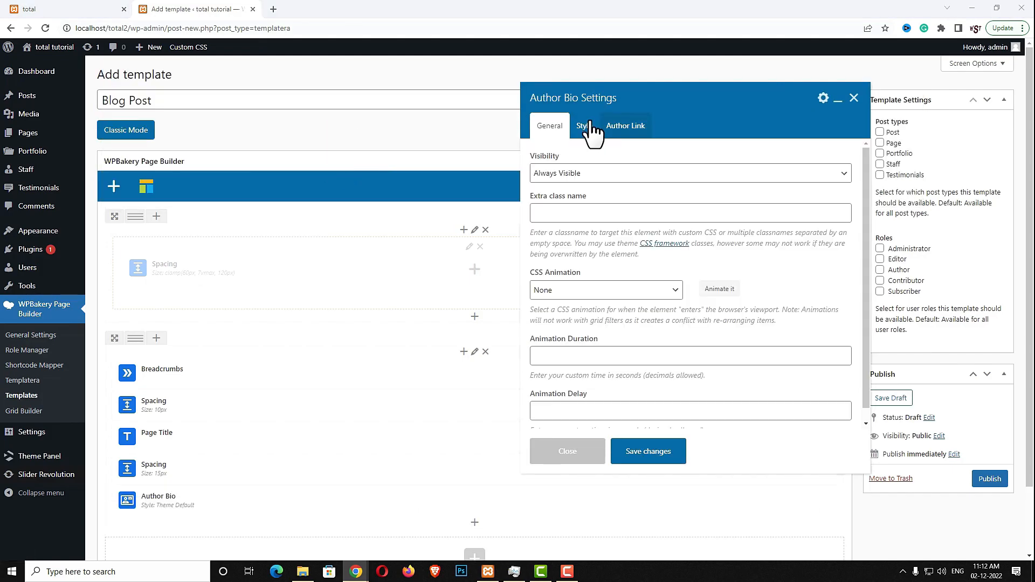
{"action": "left_click", "coordinate": [585, 125]}
{"action": "left_click", "coordinate": [580, 176]}
{"action": "left_click", "coordinate": [569, 243]}
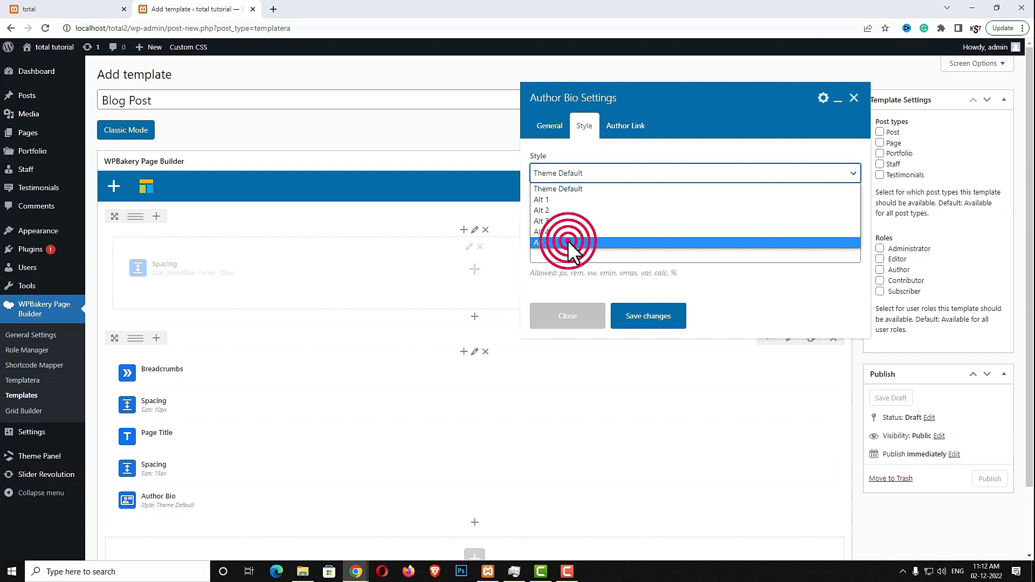
{"action": "left_click", "coordinate": [618, 126]}
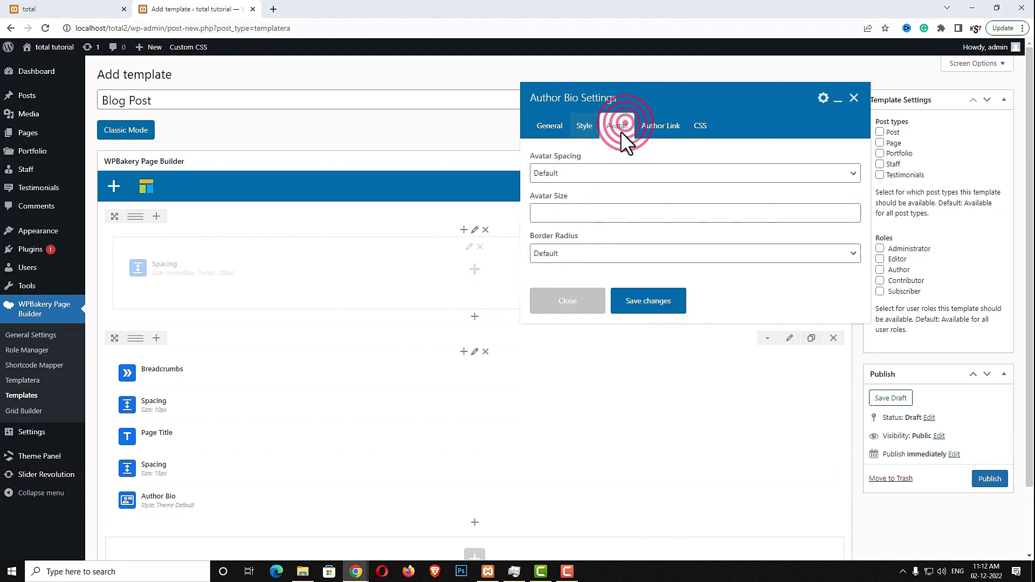
{"action": "left_click", "coordinate": [593, 175]}
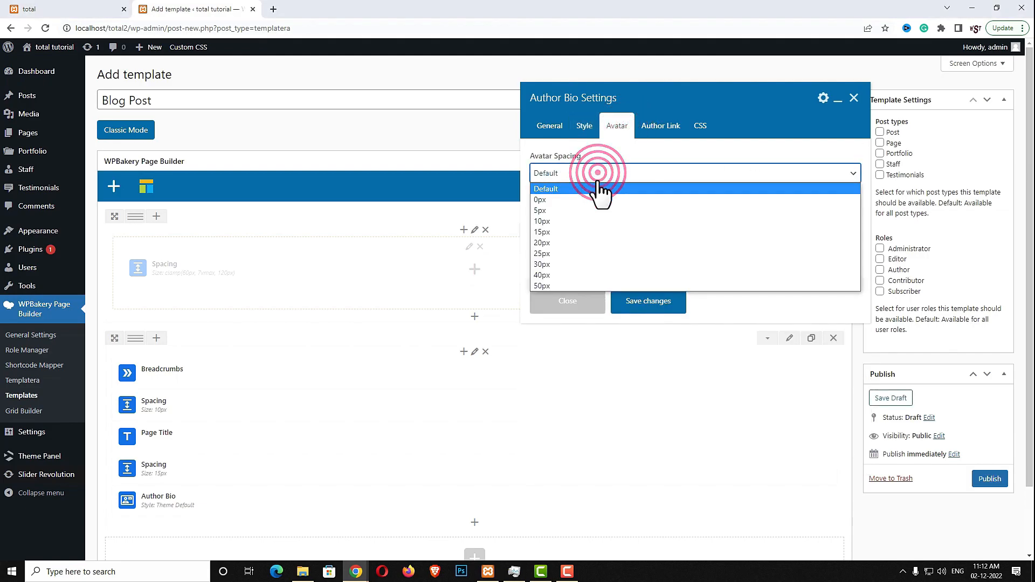
{"action": "left_click", "coordinate": [578, 189]}
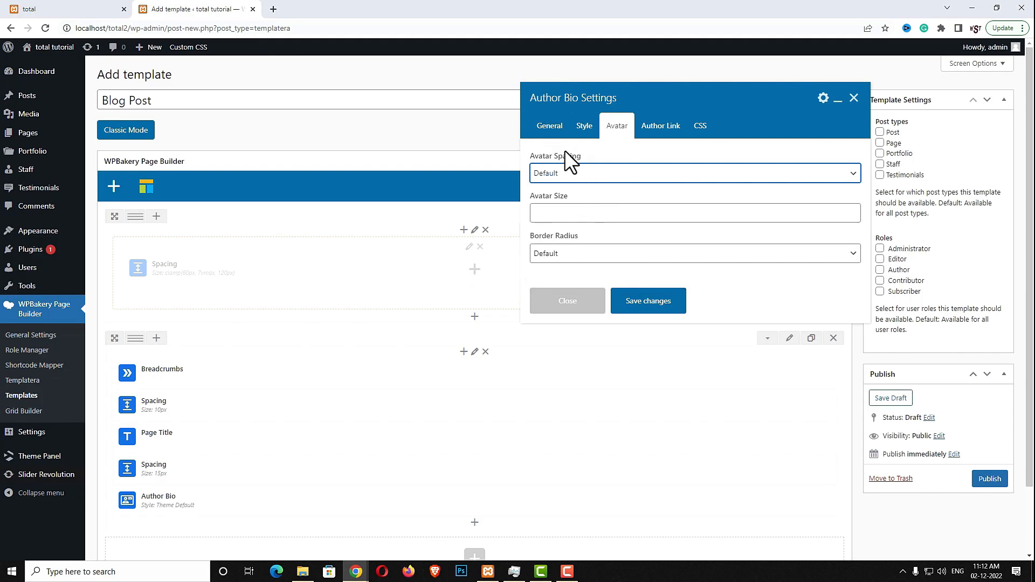
{"action": "left_click", "coordinate": [555, 178]}
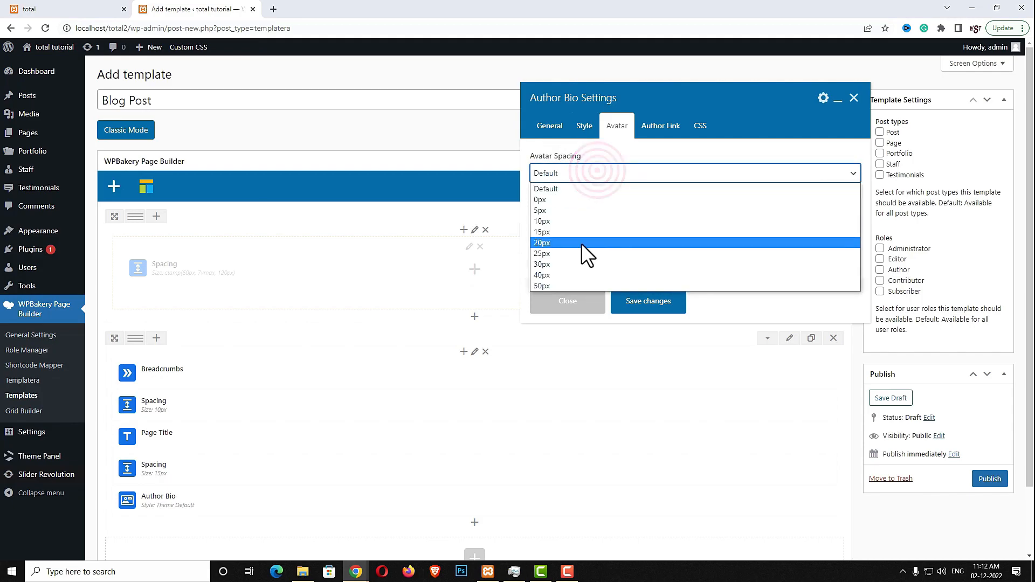
{"action": "left_click", "coordinate": [577, 178]}
{"action": "left_click", "coordinate": [651, 305]}
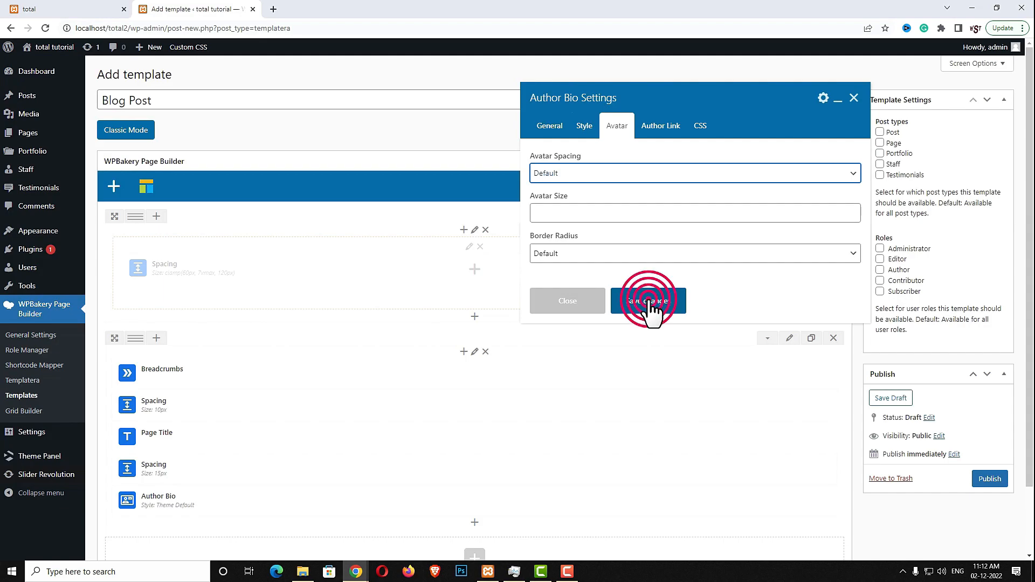
Duplicate the 15px spacing, place it below the Author Bio, and resize it to 40px
{"action": "scroll", "coordinate": [226, 454], "scroll_direction": "down", "scroll_amount": 2}
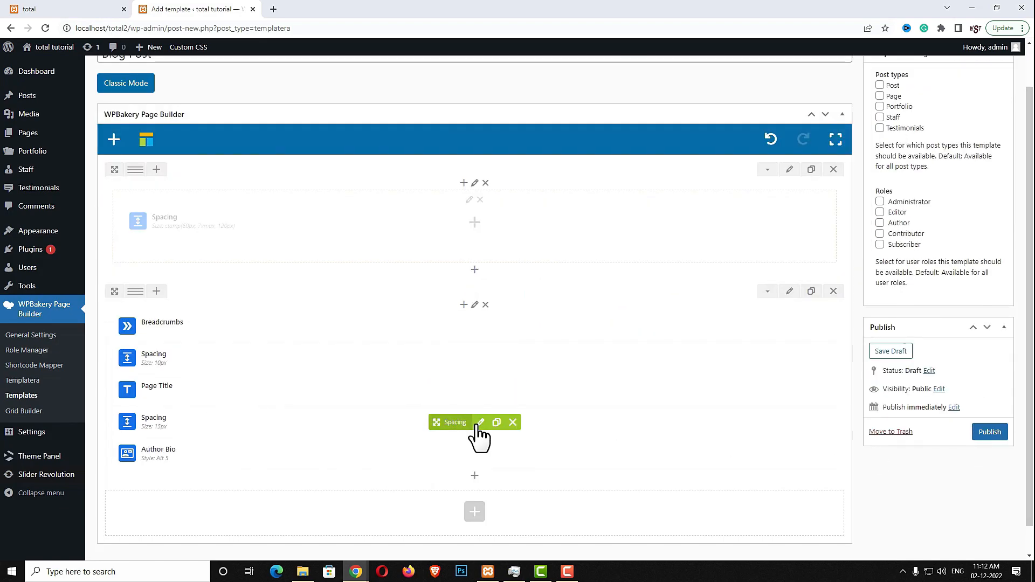
{"action": "left_click", "coordinate": [495, 423]}
{"action": "left_click_drag", "start_coordinate": [451, 425], "coordinate": [469, 486]}
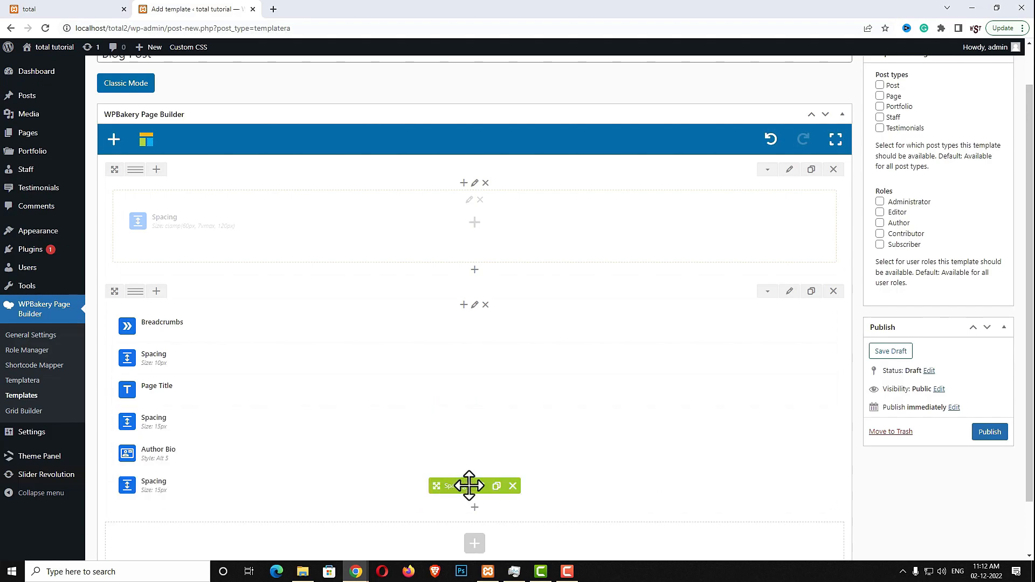
{"action": "left_click", "coordinate": [469, 486]}
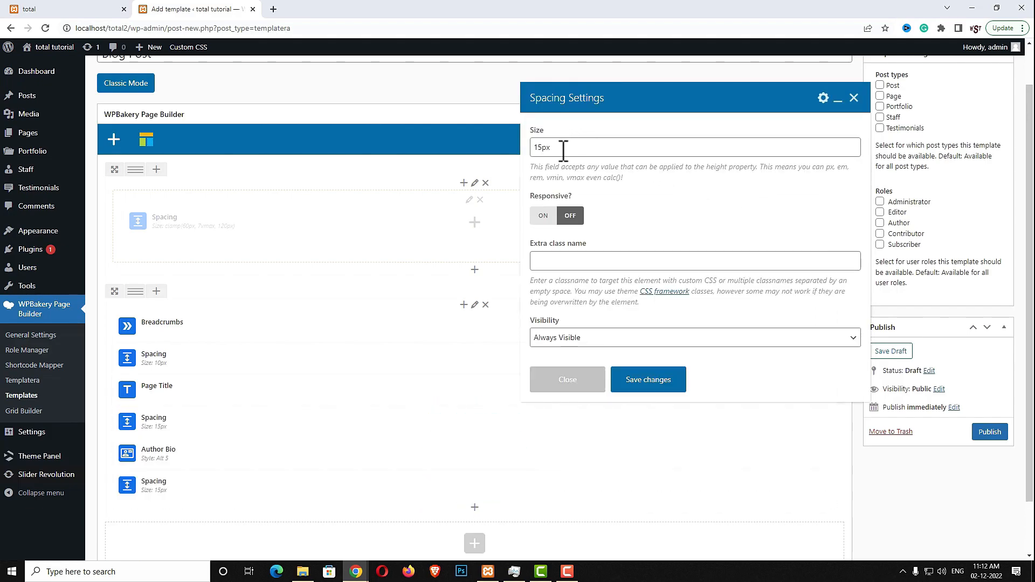
{"action": "left_click_drag", "start_coordinate": [542, 147], "coordinate": [528, 148]}
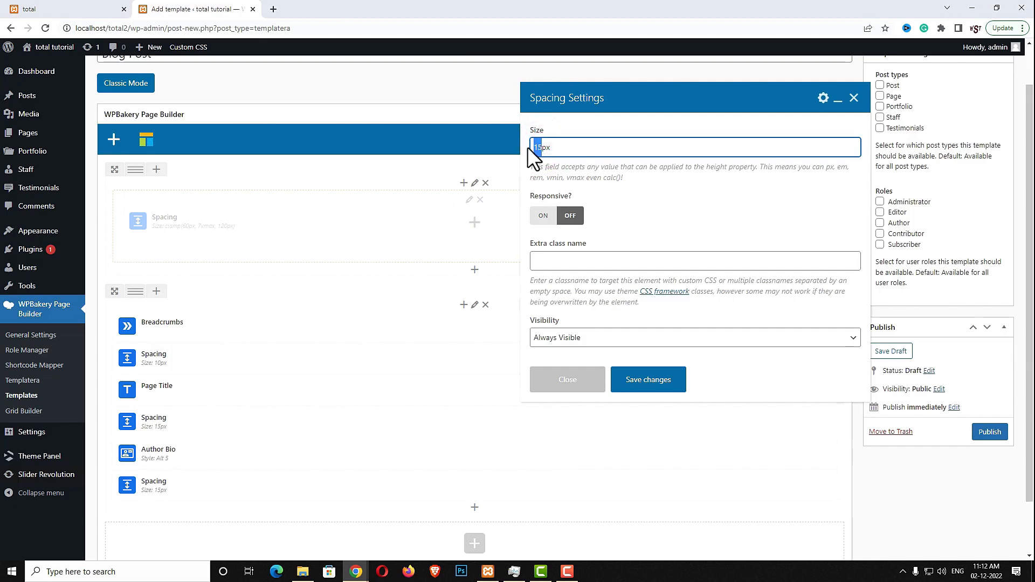
{"action": "left_click", "coordinate": [653, 379]}
{"action": "scroll", "coordinate": [684, 370], "scroll_direction": "down", "scroll_amount": 1}
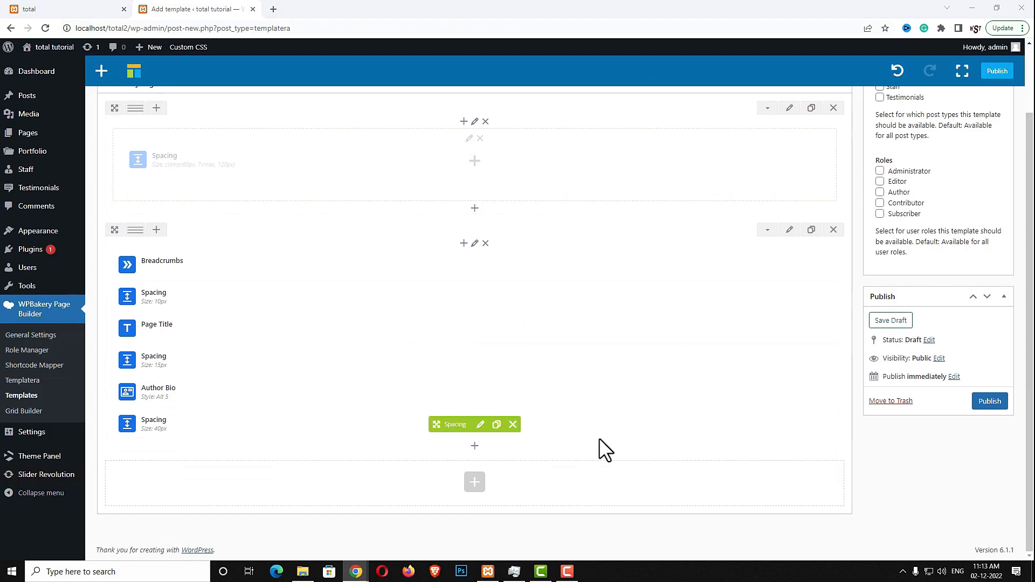
Add a Post Media element using the blog_post image size
{"action": "left_click", "coordinate": [475, 447]}
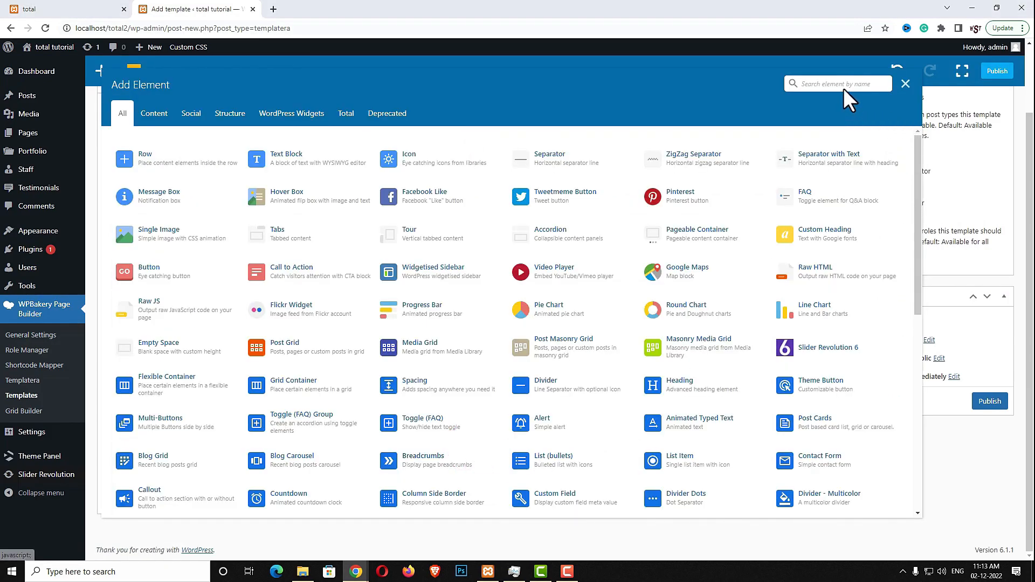
{"action": "left_click", "coordinate": [846, 86]}
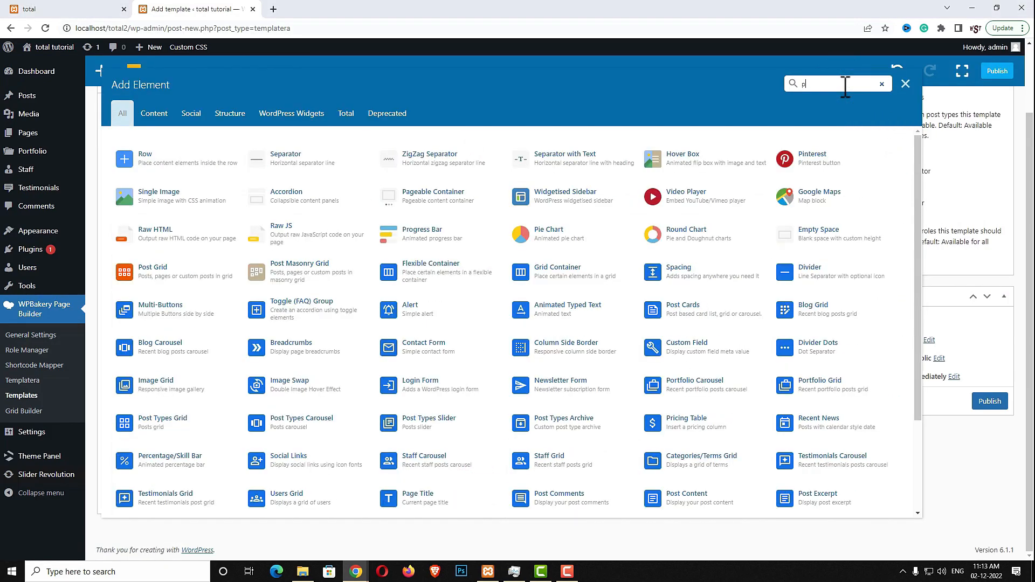
{"action": "type", "text": "post m"}
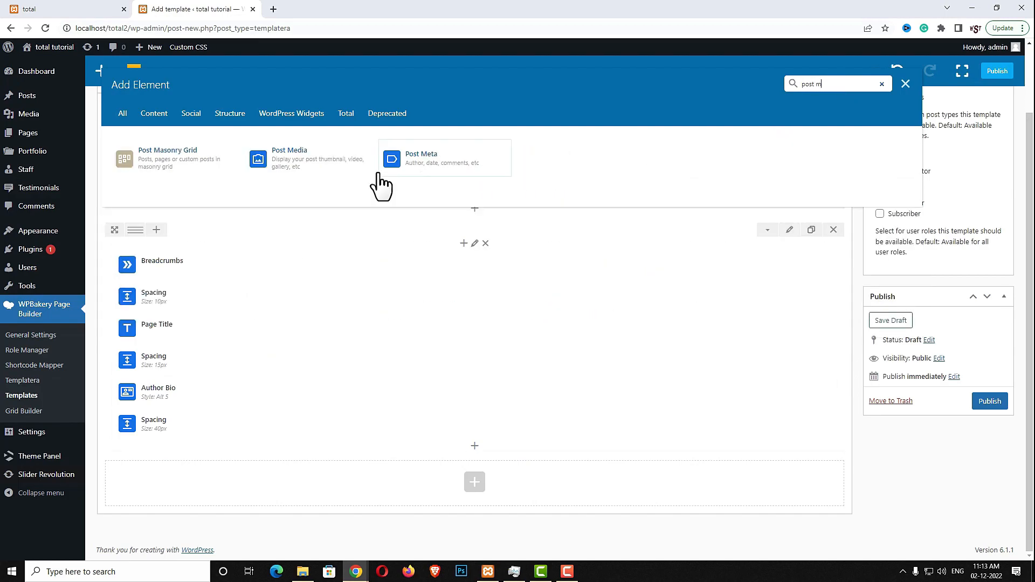
{"action": "left_click", "coordinate": [322, 165]}
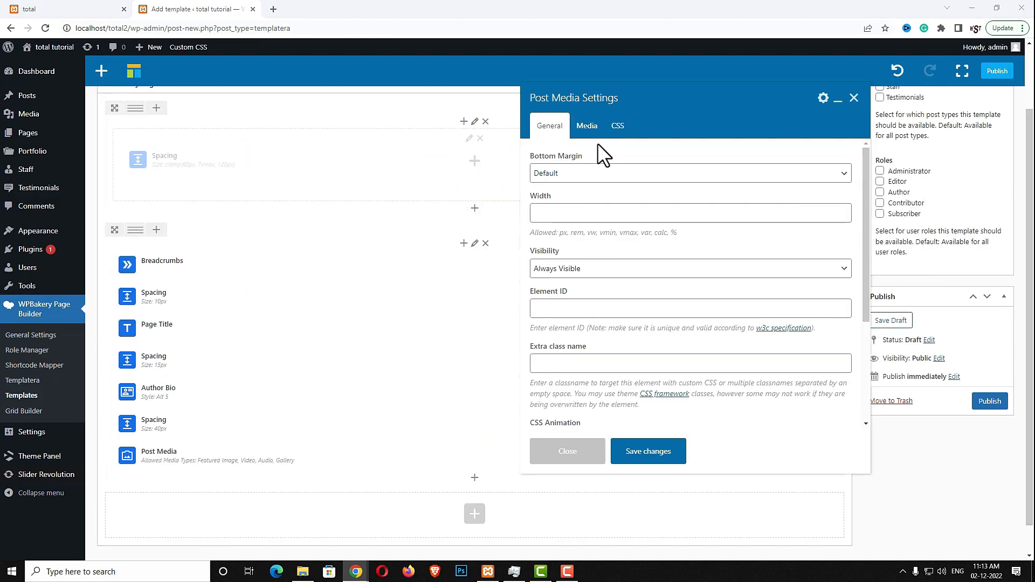
{"action": "left_click", "coordinate": [589, 132]}
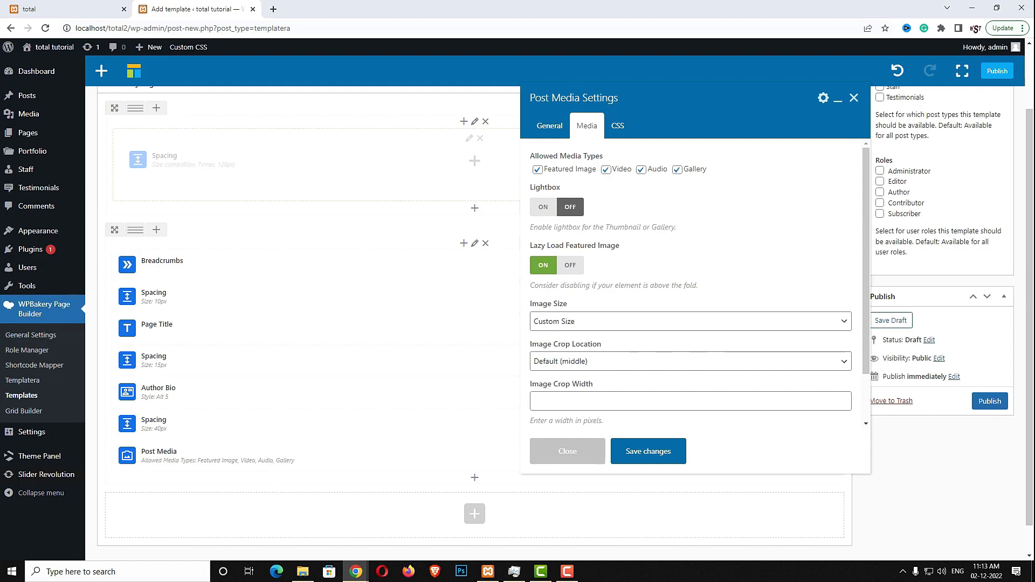
{"action": "left_click", "coordinate": [694, 323]}
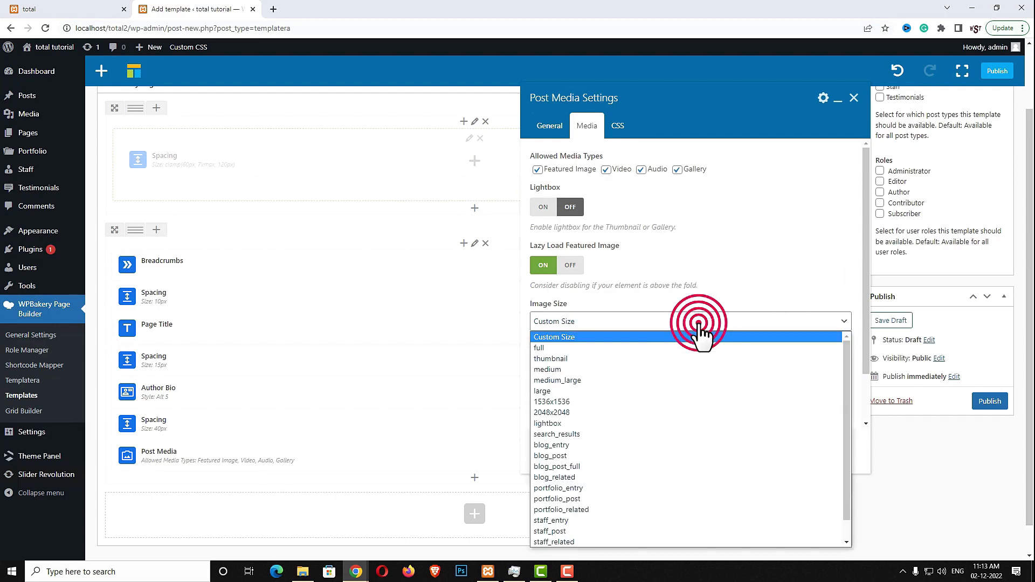
{"action": "left_click", "coordinate": [582, 435]}
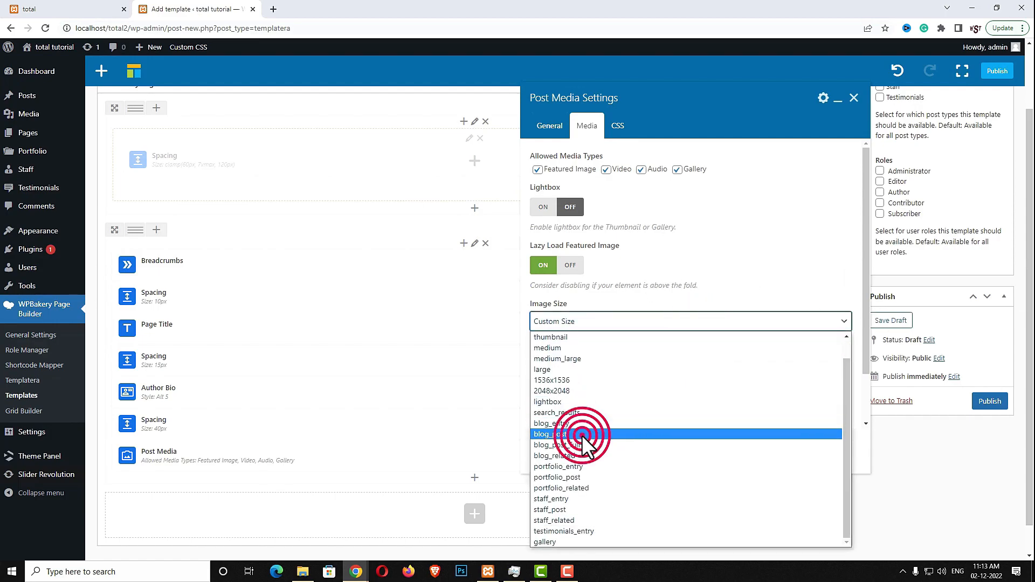
{"action": "left_click", "coordinate": [650, 371]}
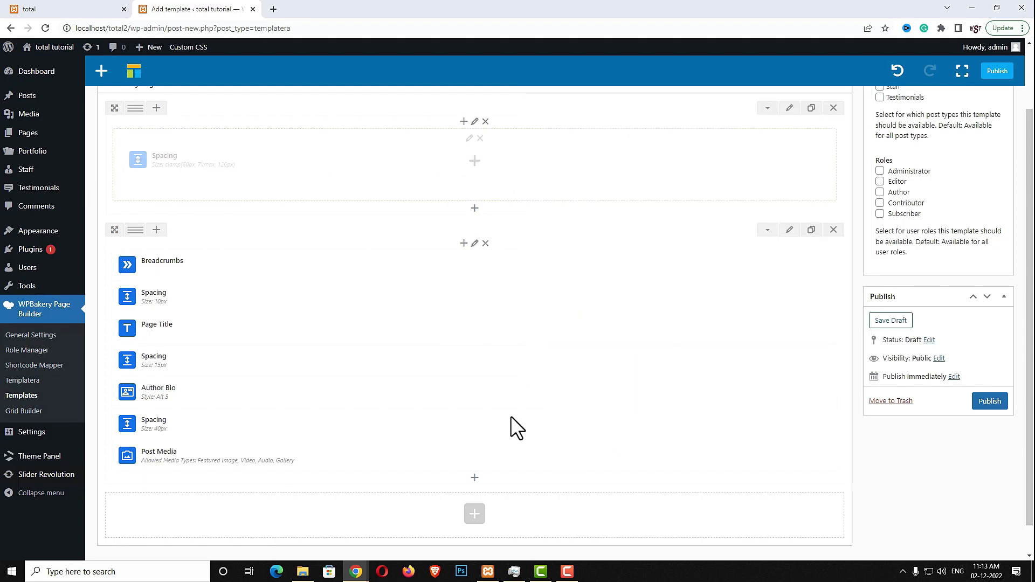
Duplicate the 40px spacing and move the copy below Post Media
{"action": "left_click", "coordinate": [493, 426]}
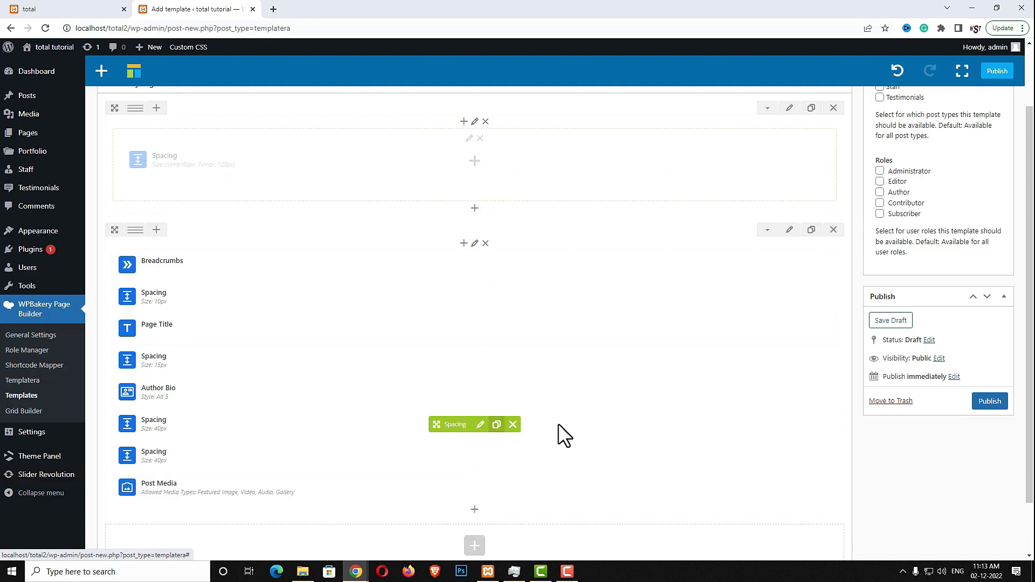
{"action": "scroll", "coordinate": [502, 421], "scroll_direction": "down", "scroll_amount": 1}
{"action": "left_click_drag", "start_coordinate": [445, 398], "coordinate": [446, 450]}
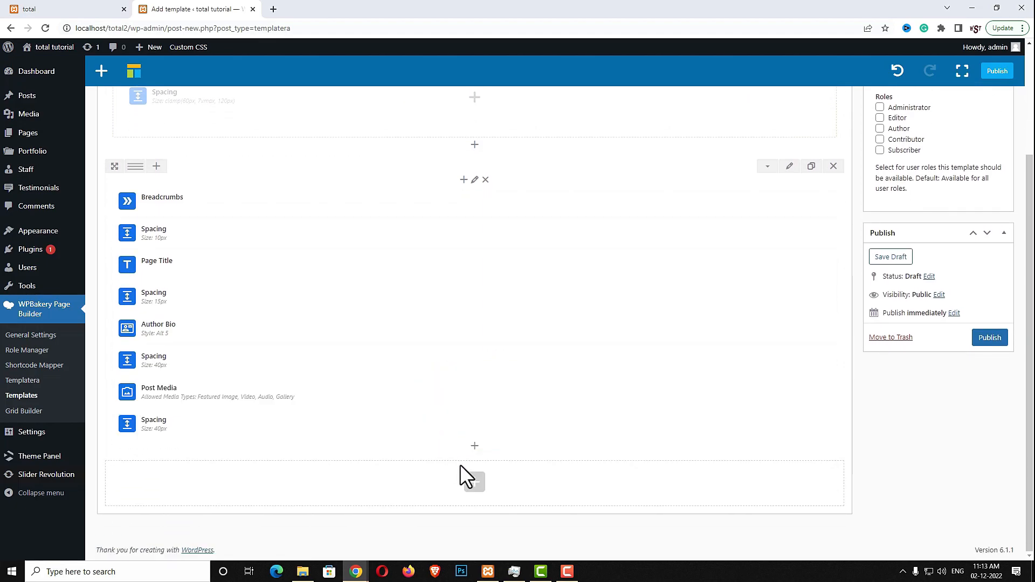
Add a Post Content element with typography font size 17
{"action": "left_click", "coordinate": [475, 447]}
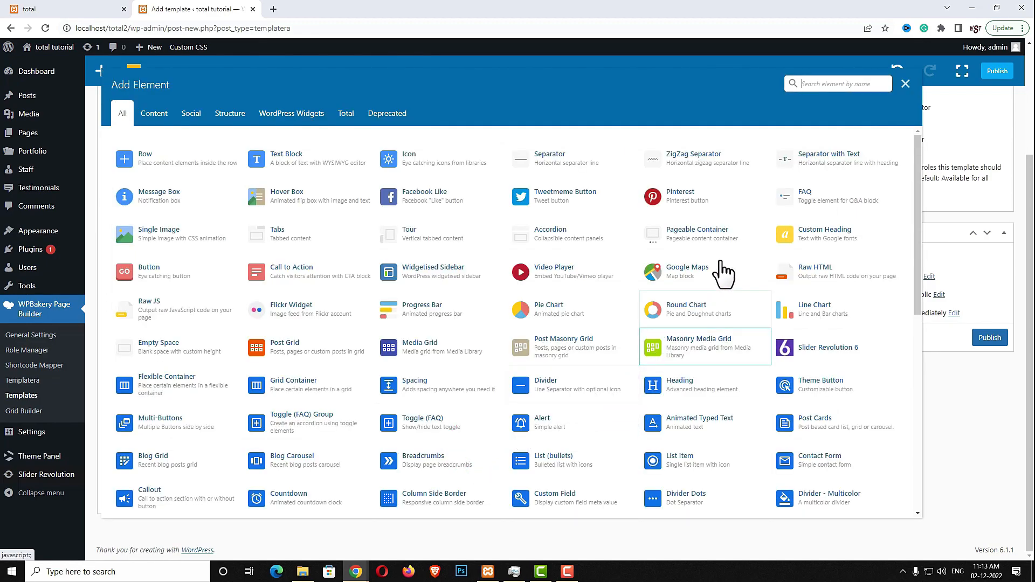
{"action": "left_click", "coordinate": [807, 85]}
{"action": "type", "text": "post c"}
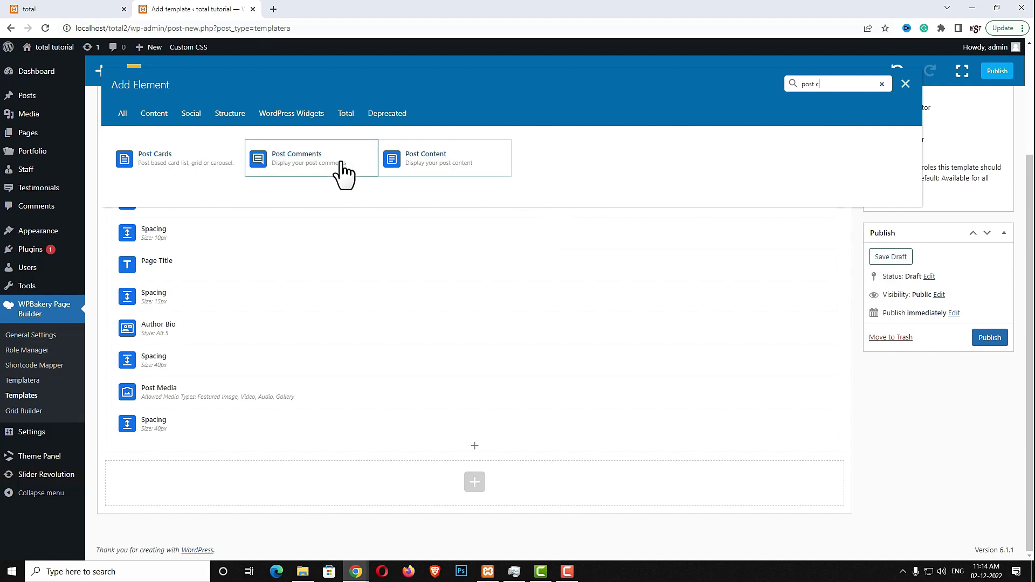
{"action": "left_click", "coordinate": [410, 156]}
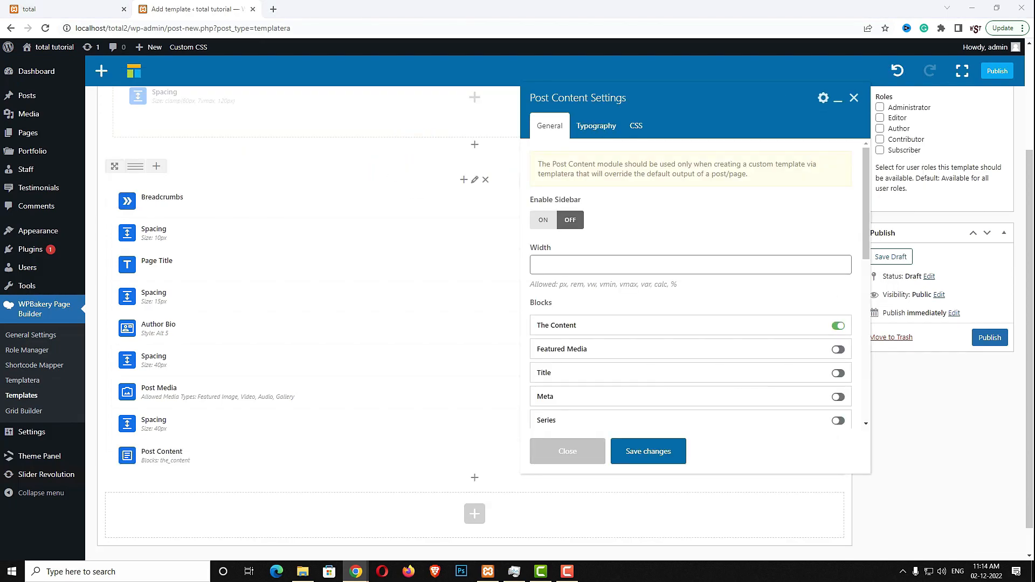
{"action": "left_click", "coordinate": [593, 127]}
{"action": "left_click", "coordinate": [580, 325]}
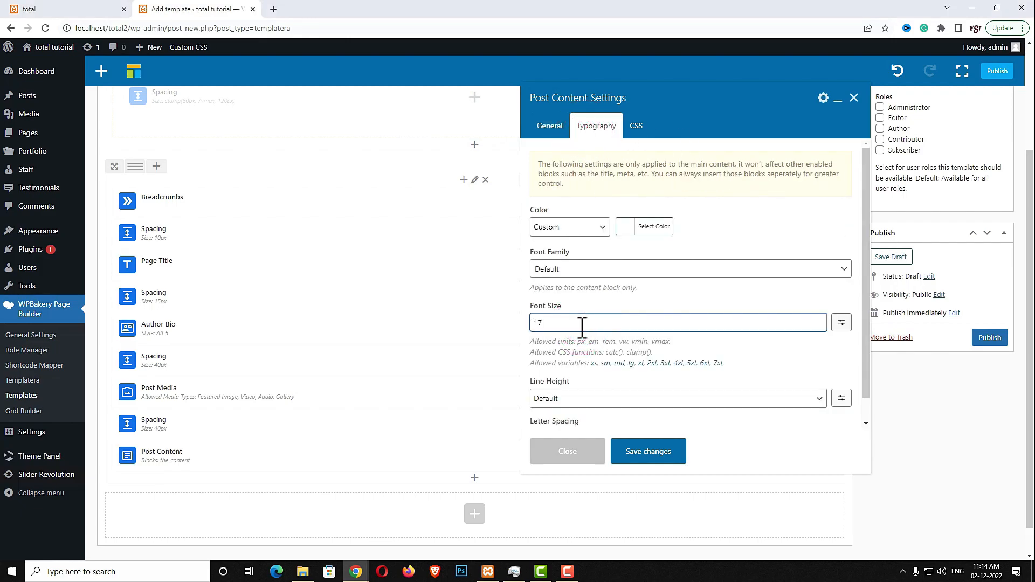
{"action": "left_click", "coordinate": [649, 452]}
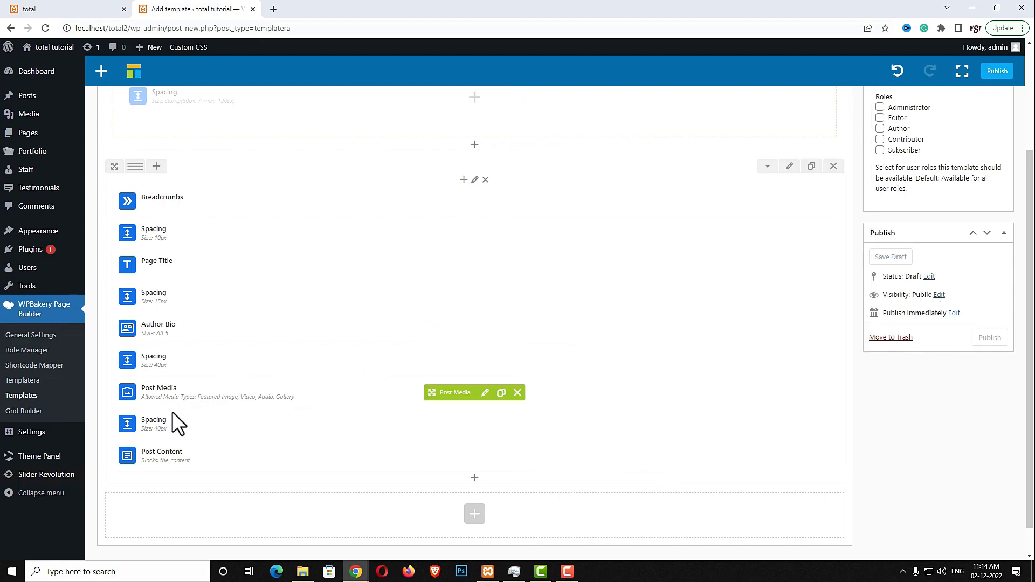
Duplicate the 40px spacing and move the copy below Post Content
{"action": "left_click", "coordinate": [496, 425]}
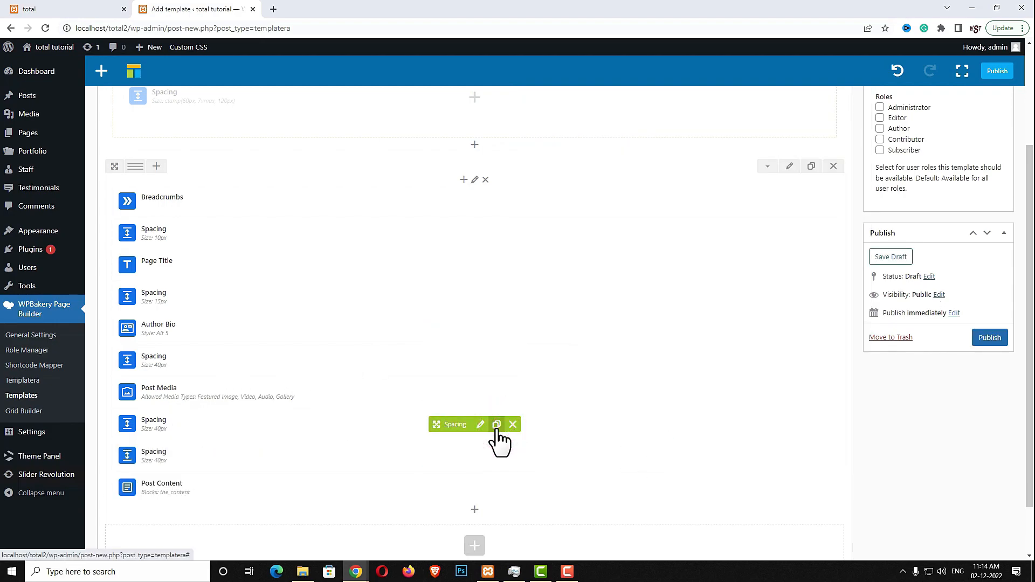
{"action": "left_click_drag", "start_coordinate": [452, 426], "coordinate": [453, 518]}
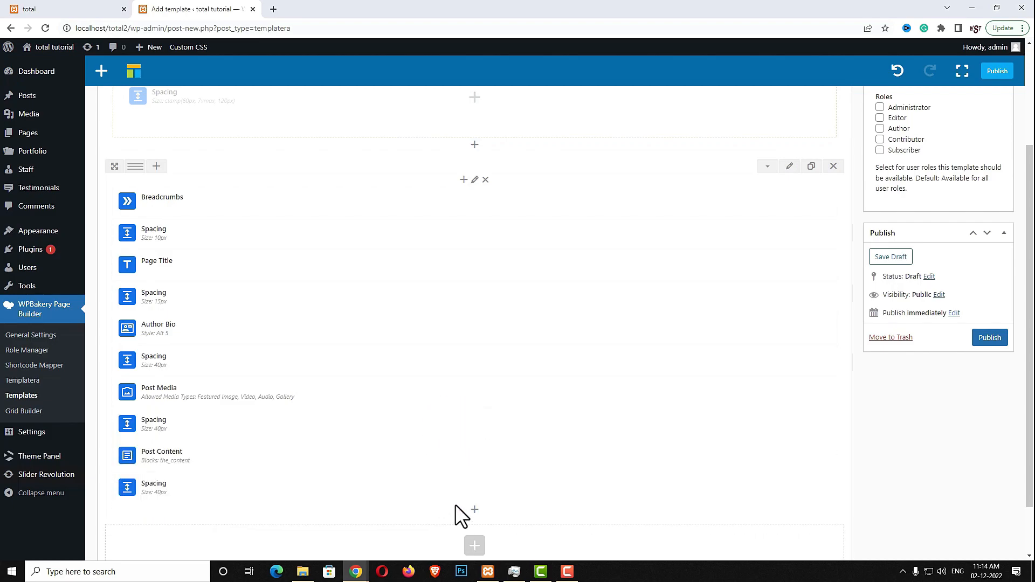
{"action": "scroll", "coordinate": [453, 518], "scroll_direction": "down", "scroll_amount": 2}
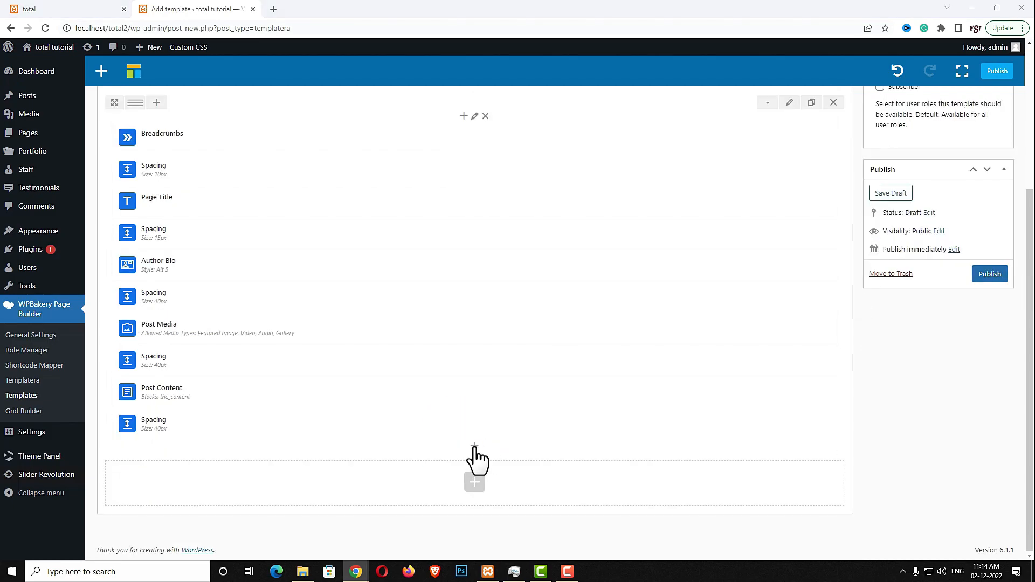
Add a Flexible Container at the bottom with items aligned to Center
{"action": "left_click", "coordinate": [474, 450]}
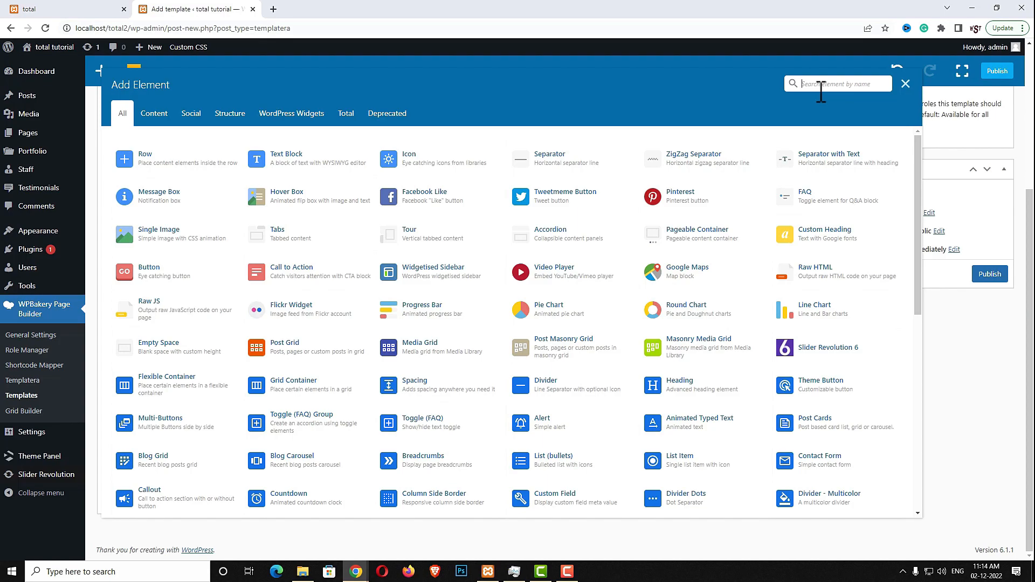
{"action": "type", "text": "fl"}
{"action": "left_click", "coordinate": [473, 174]}
{"action": "left_click", "coordinate": [553, 278]}
{"action": "left_click", "coordinate": [551, 326]}
{"action": "left_click", "coordinate": [555, 276]}
{"action": "left_click", "coordinate": [554, 316]}
{"action": "left_click", "coordinate": [643, 451]}
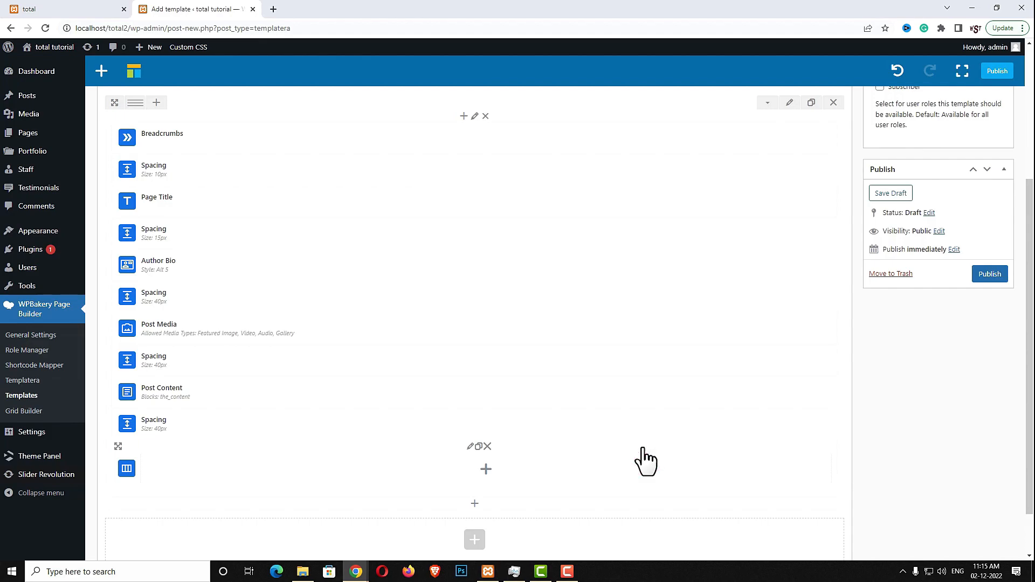
Place a Text Block reading 'Share this article' inside the container
{"action": "left_click", "coordinate": [485, 469]}
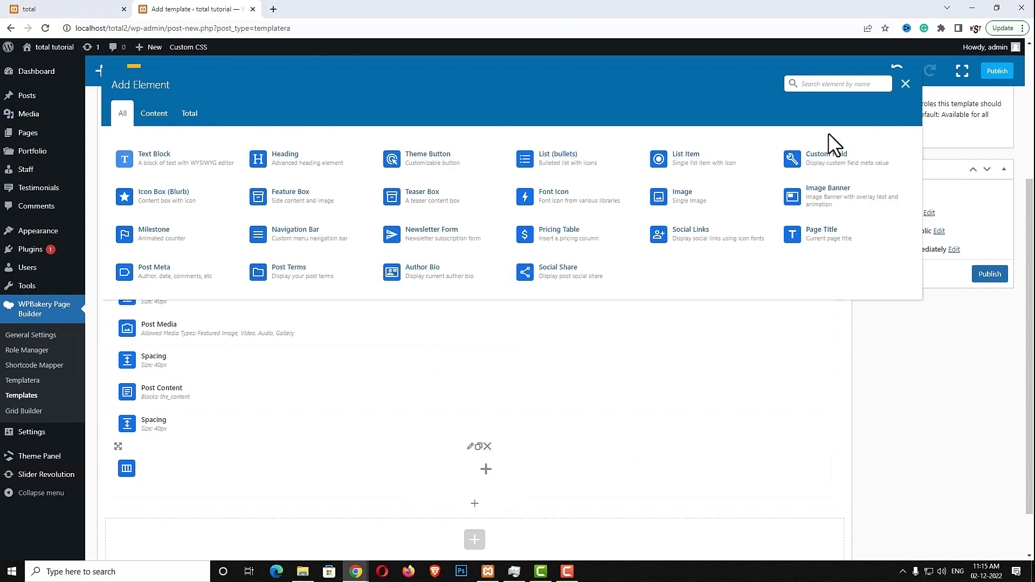
{"action": "type", "text": "text"}
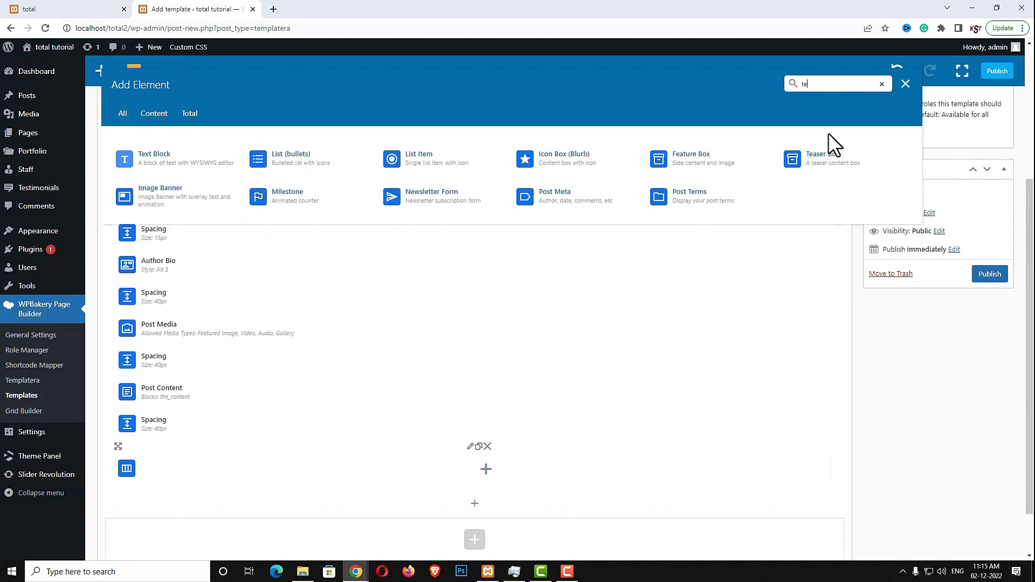
{"action": "left_click", "coordinate": [162, 157]}
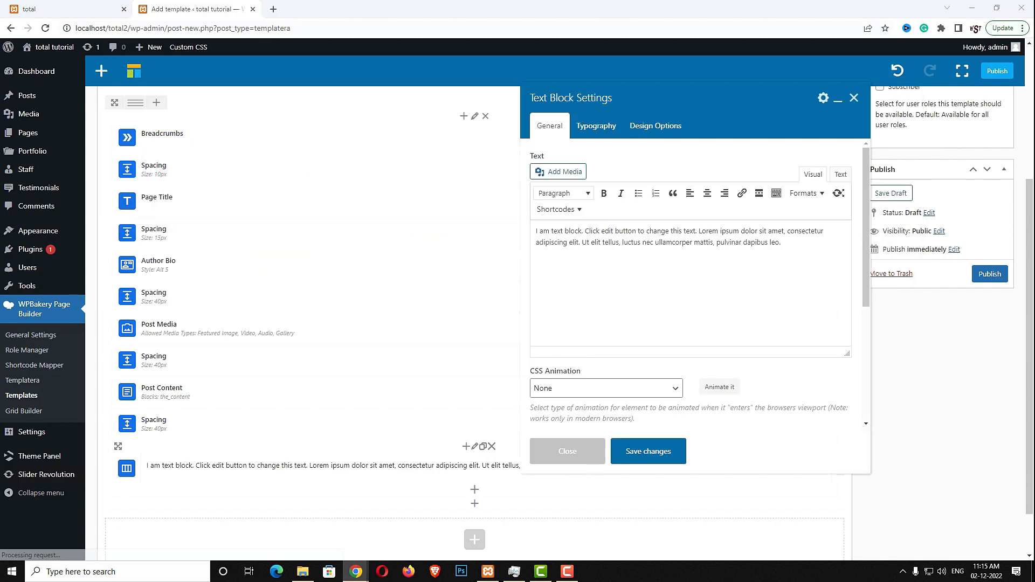
{"action": "triple_click", "coordinate": [795, 287]}
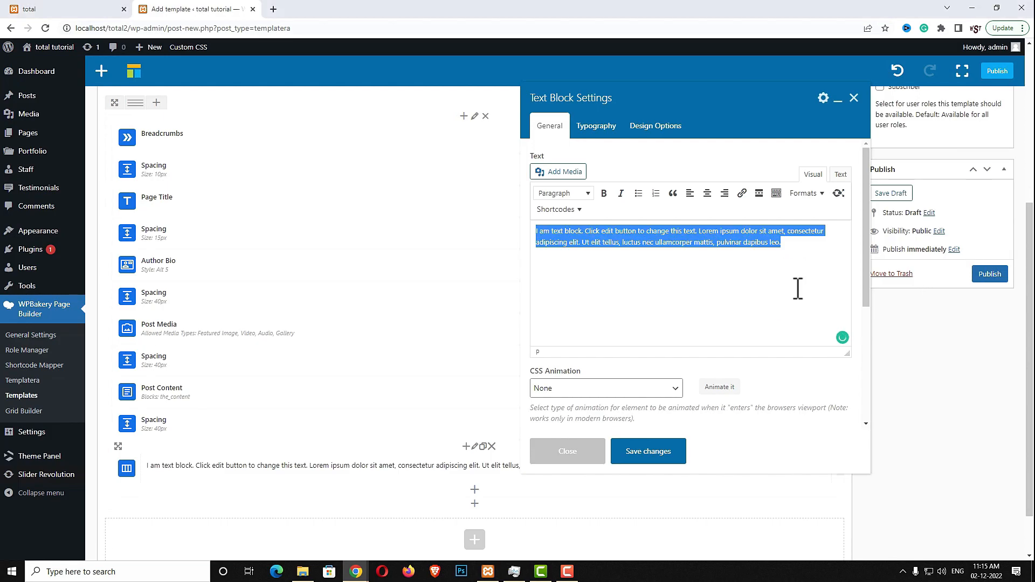
{"action": "type", "text": "Share this article"}
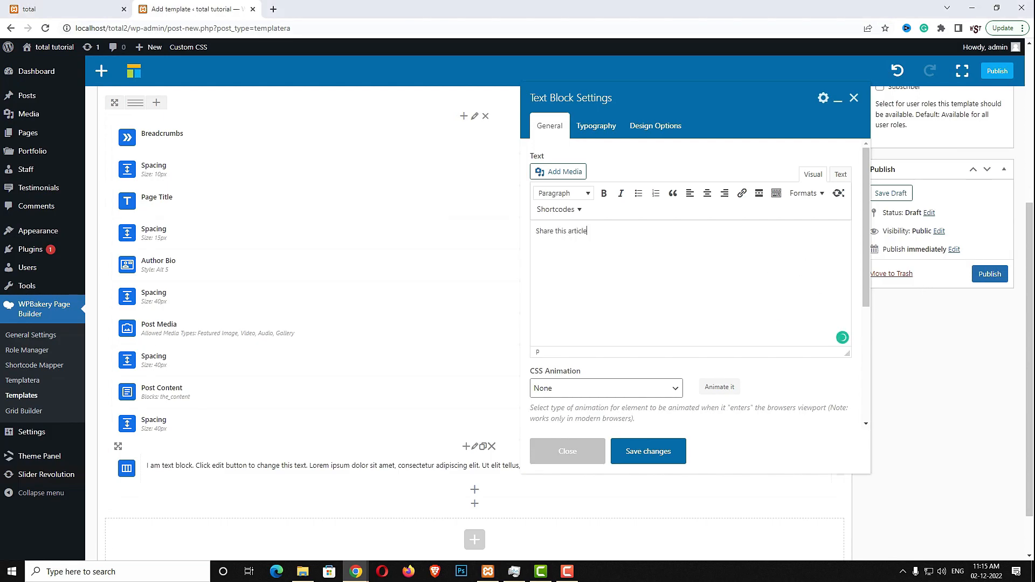
{"action": "left_click", "coordinate": [599, 128]}
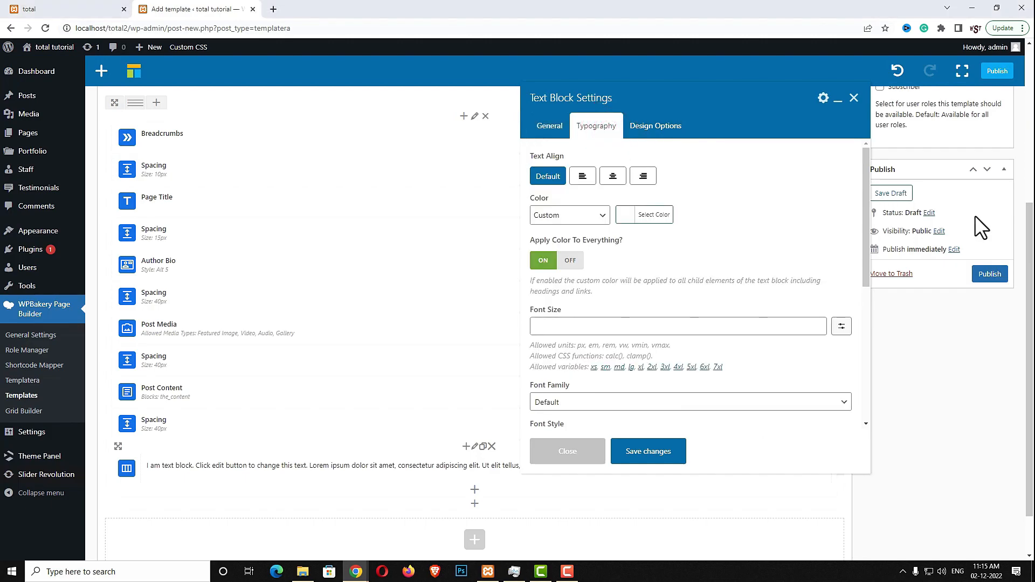
{"action": "scroll", "coordinate": [682, 312], "scroll_direction": "down", "scroll_amount": 5}
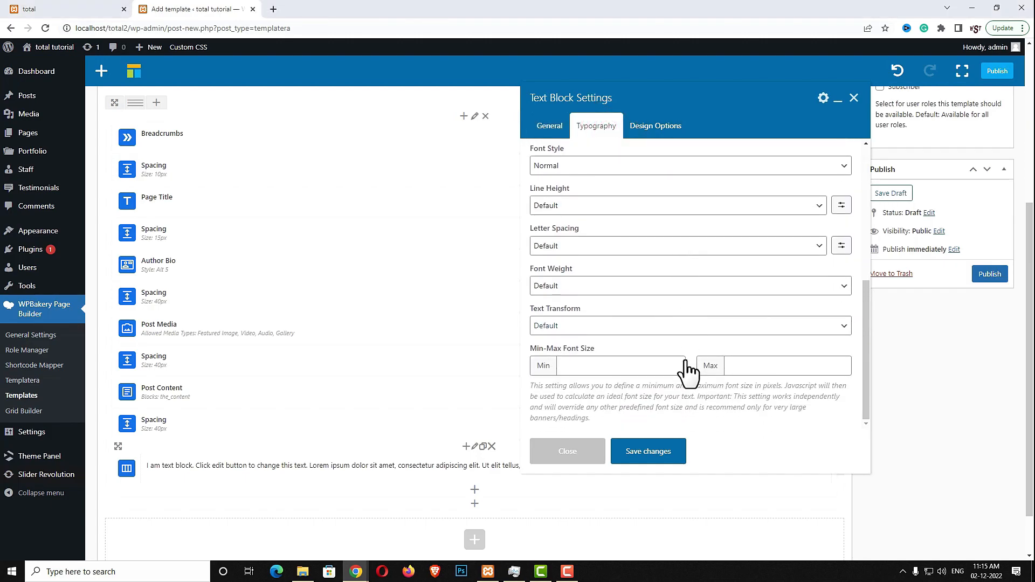
{"action": "scroll", "coordinate": [689, 371], "scroll_direction": "up", "scroll_amount": 5}
{"action": "left_click", "coordinate": [656, 454]}
Add a Social Share element beside the 'Share this article' text and save it
{"action": "left_click", "coordinate": [475, 490]}
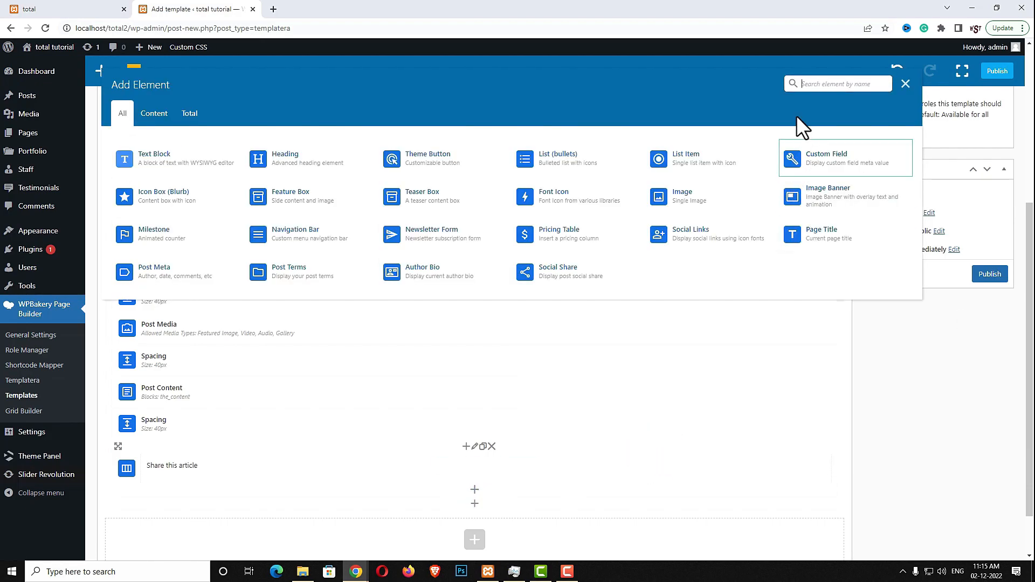
{"action": "type", "text": "sc"}
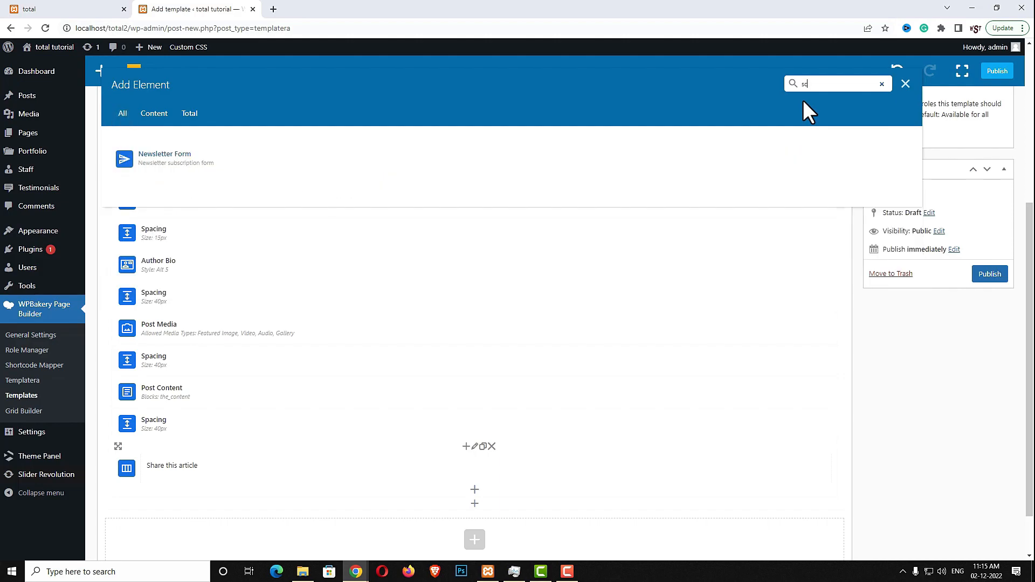
{"action": "key", "text": "BackSpace"}
{"action": "type", "text": "oci"}
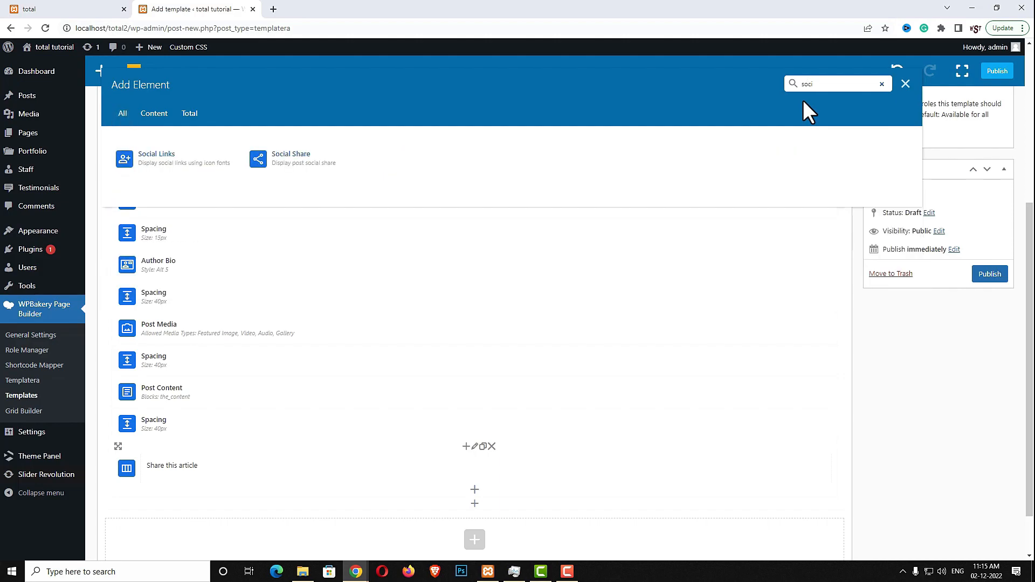
{"action": "left_click", "coordinate": [312, 162]}
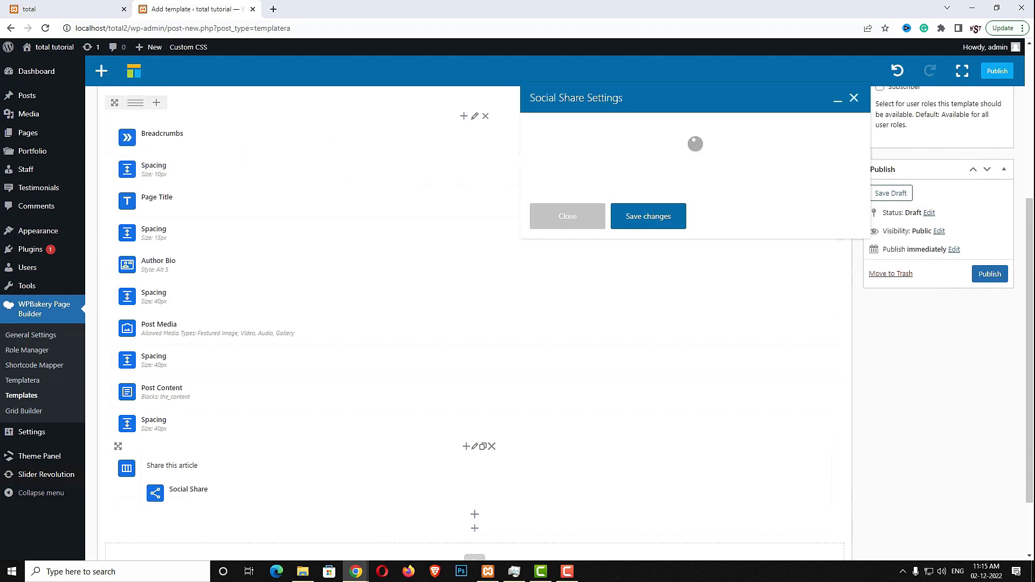
{"action": "left_click", "coordinate": [801, 175]}
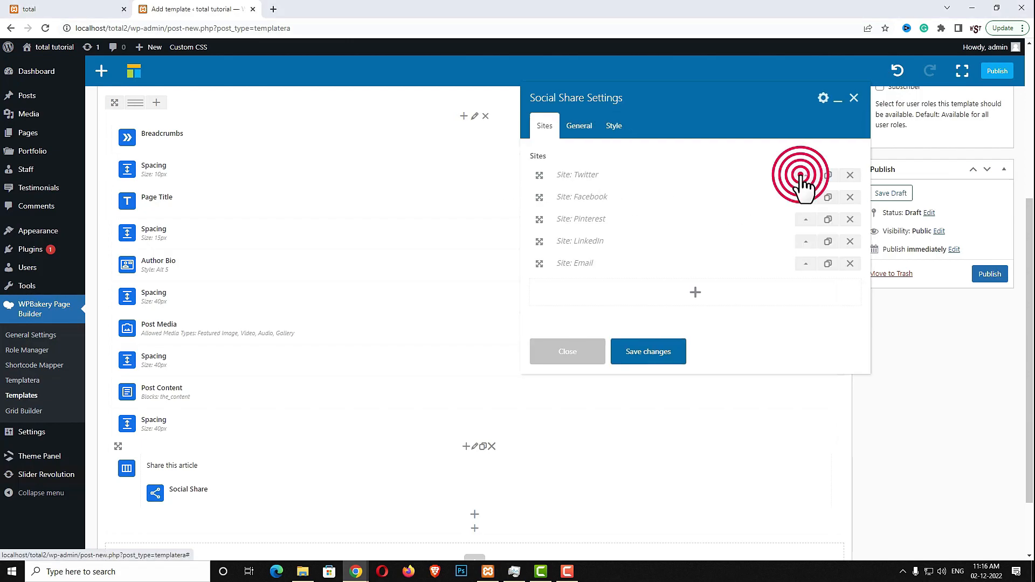
{"action": "left_click", "coordinate": [811, 213]}
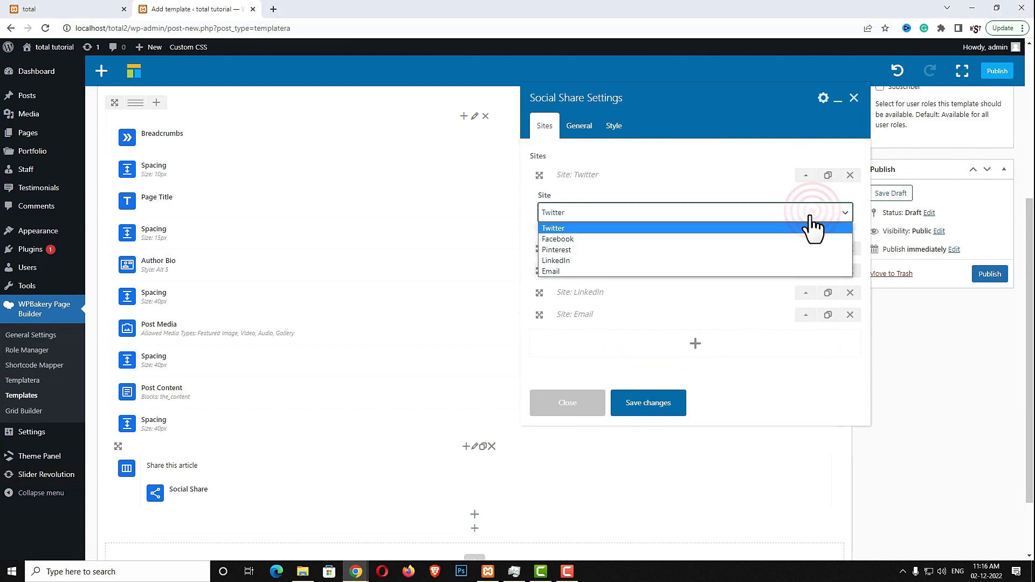
{"action": "left_click", "coordinate": [805, 176]}
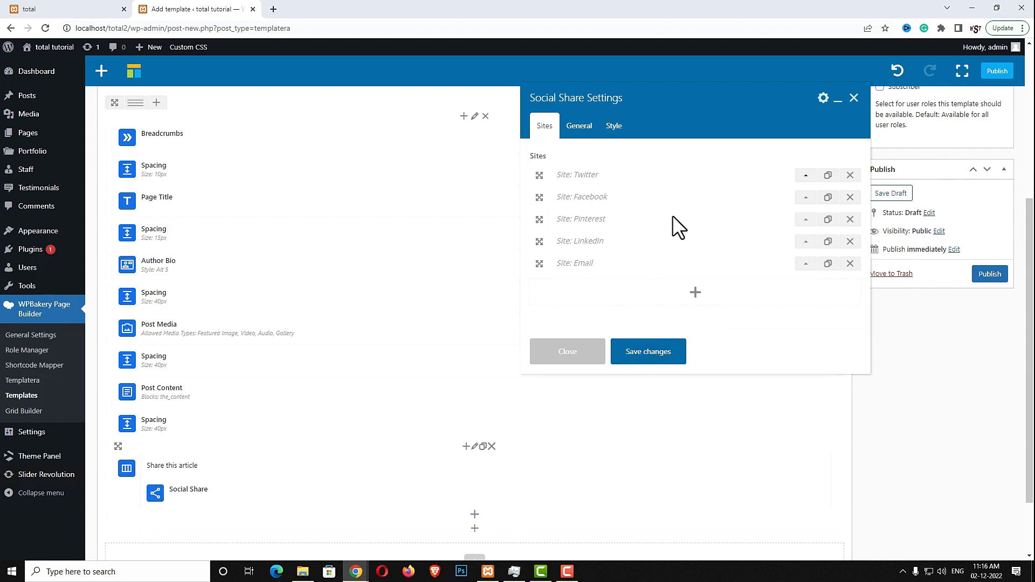
{"action": "left_click", "coordinate": [647, 356]}
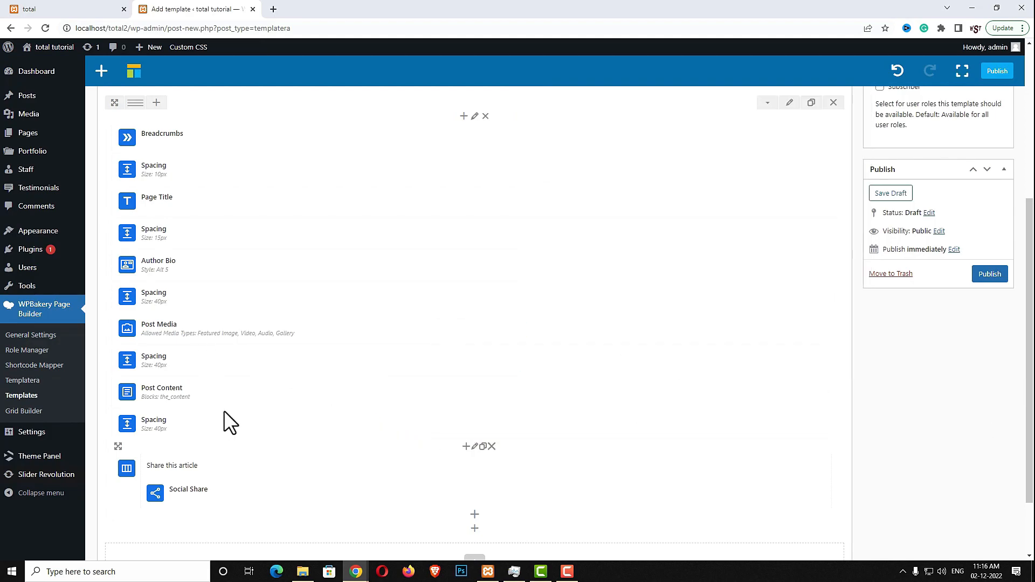
Duplicate the 40px Spacing, move the copy to the bottom, and resize it to 30px
{"action": "left_click", "coordinate": [497, 425]}
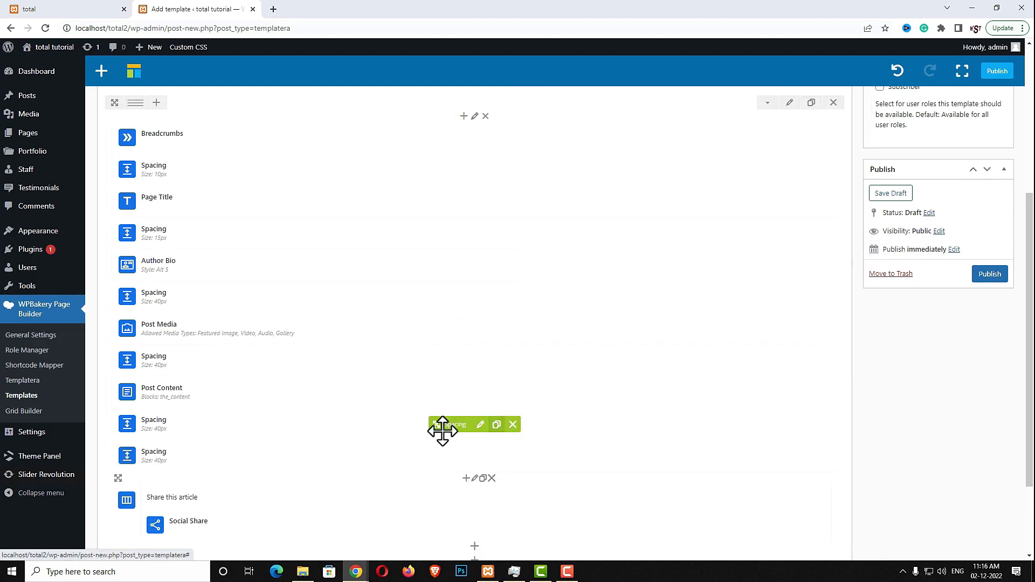
{"action": "scroll", "coordinate": [557, 419], "scroll_direction": "down", "scroll_amount": 2}
{"action": "left_click_drag", "start_coordinate": [439, 347], "coordinate": [421, 465]}
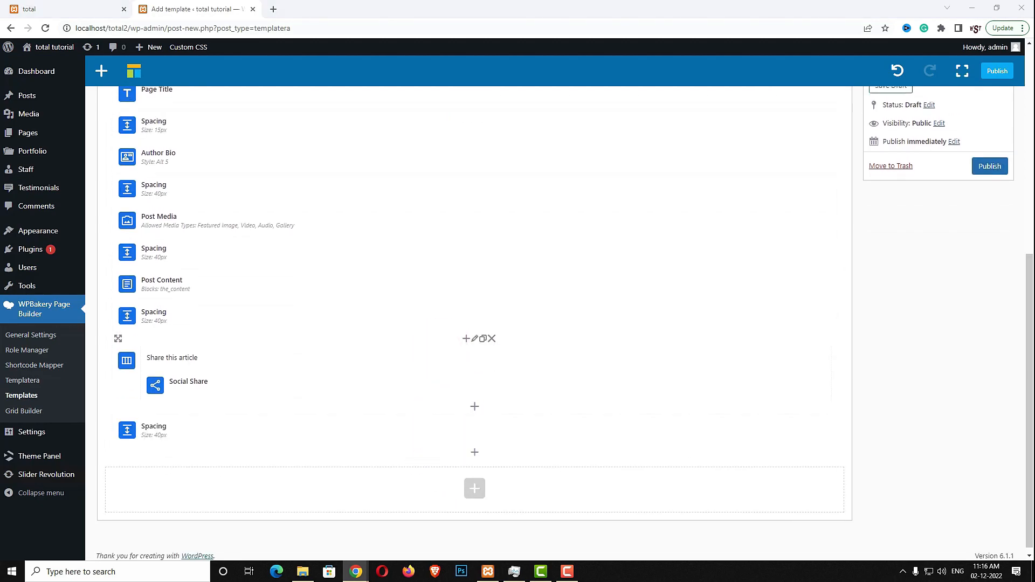
{"action": "left_click", "coordinate": [476, 430]}
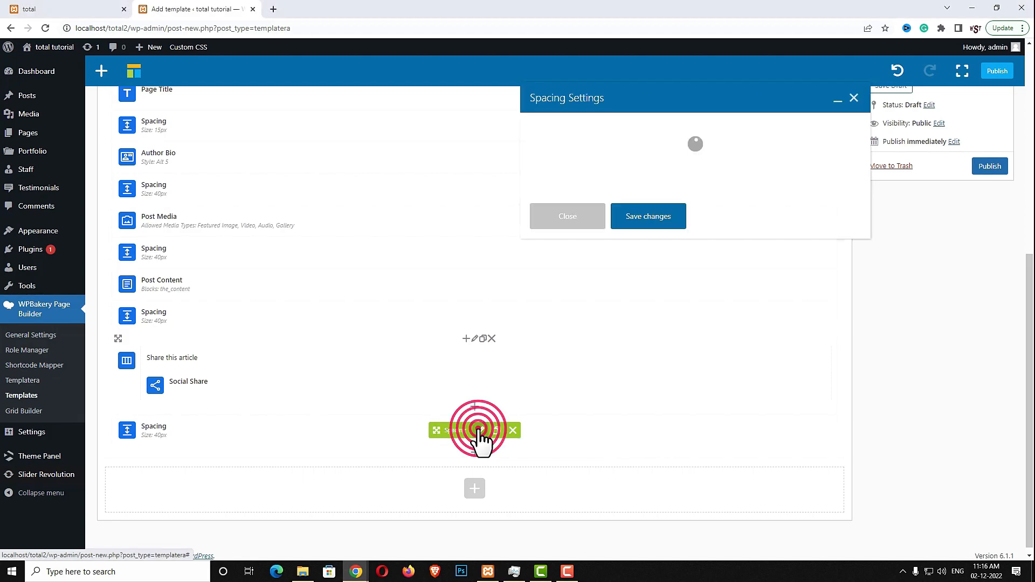
{"action": "left_click_drag", "start_coordinate": [542, 148], "coordinate": [511, 142]}
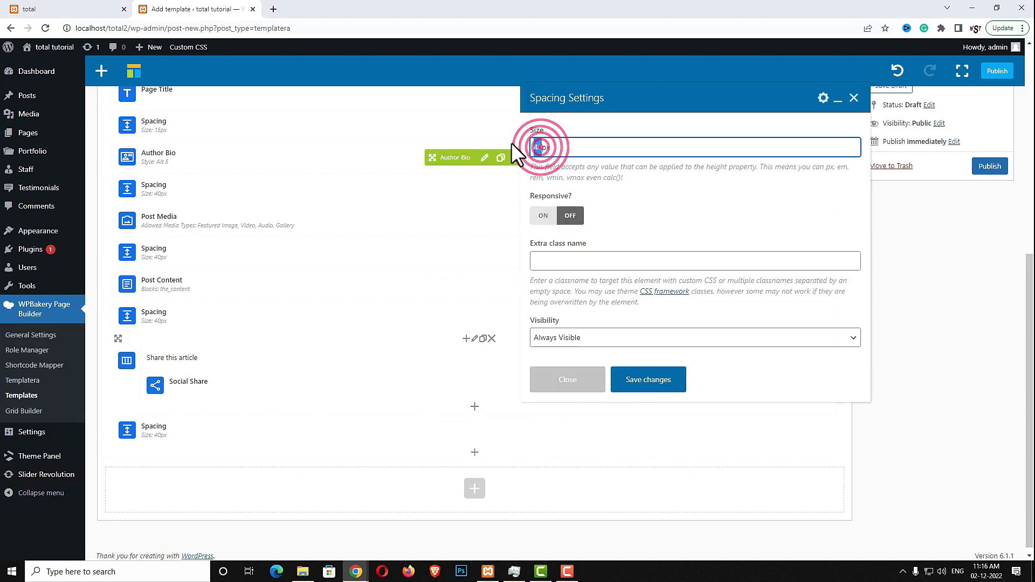
{"action": "type", "text": "30"}
{"action": "left_click", "coordinate": [648, 384]}
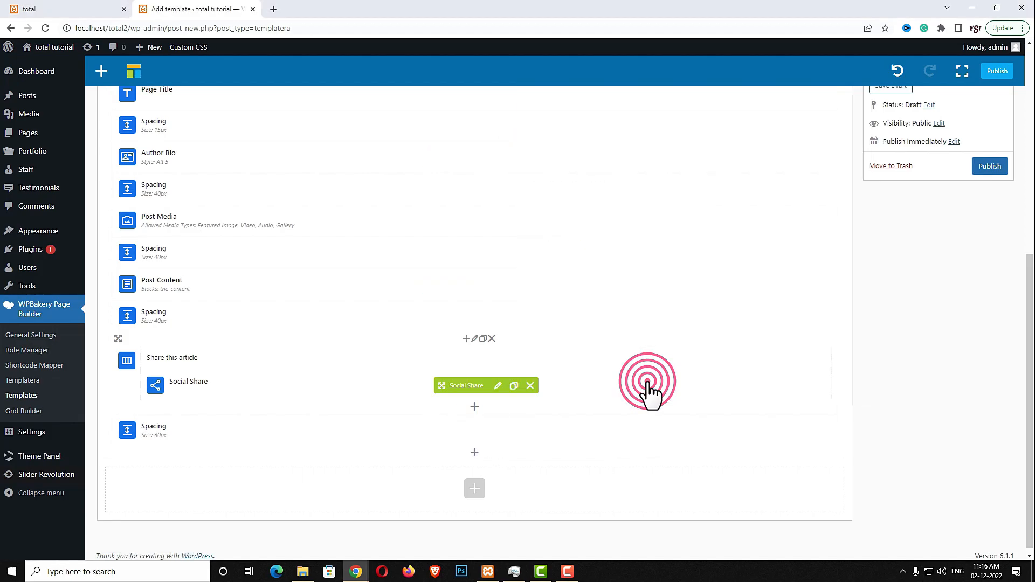
Insert a Heading with text [comments_number] and a 40px bottom margin under the 30px Spacing
{"action": "left_click", "coordinate": [475, 454]}
{"action": "left_click", "coordinate": [819, 86]}
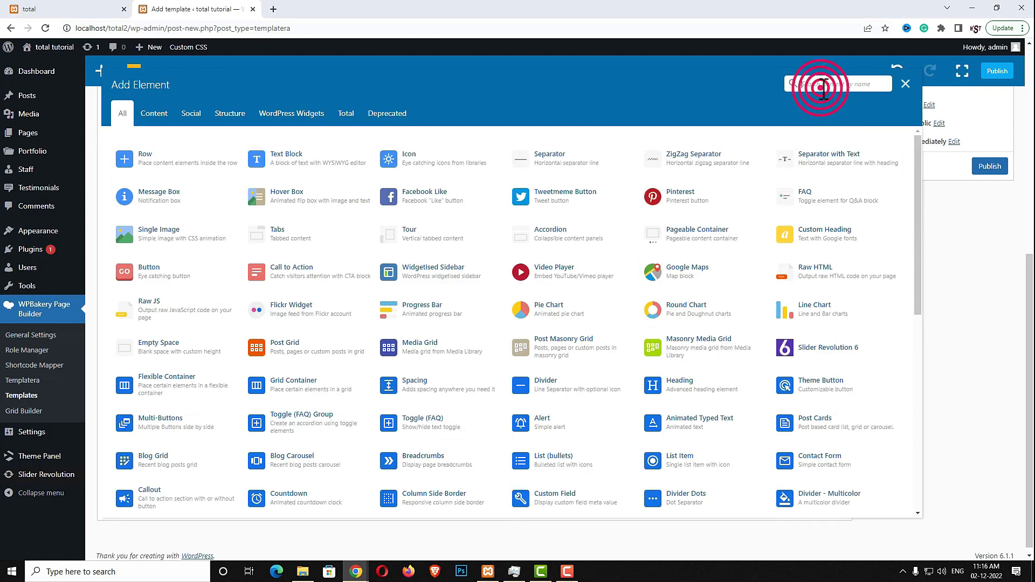
{"action": "type", "text": "head"}
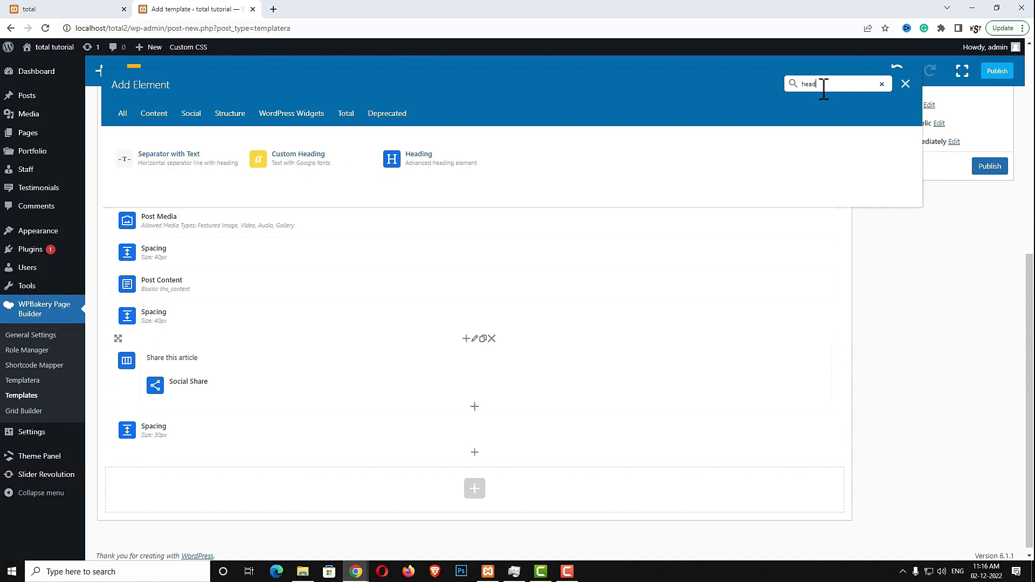
{"action": "left_click", "coordinate": [467, 162]}
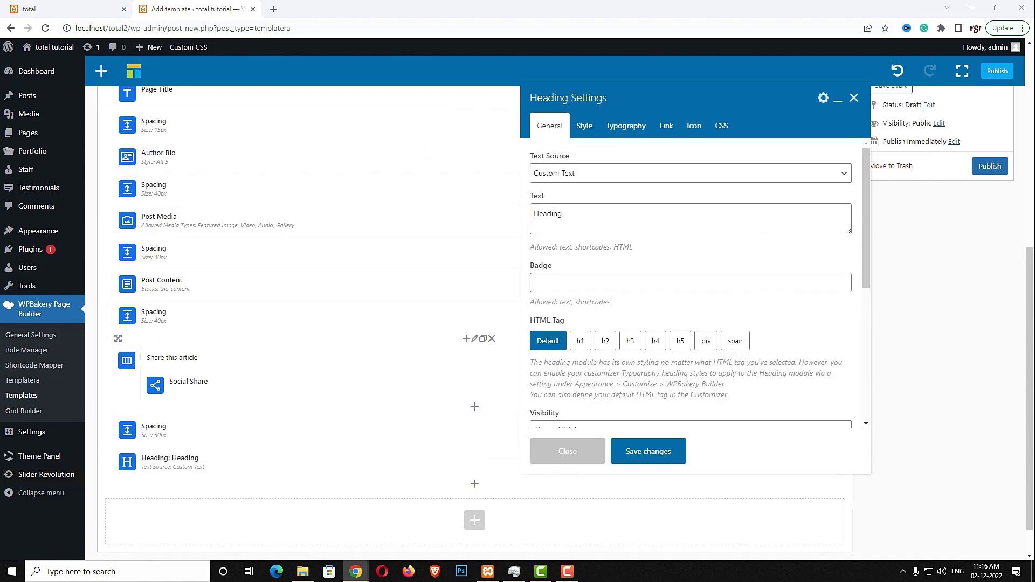
{"action": "double_click", "coordinate": [588, 213]}
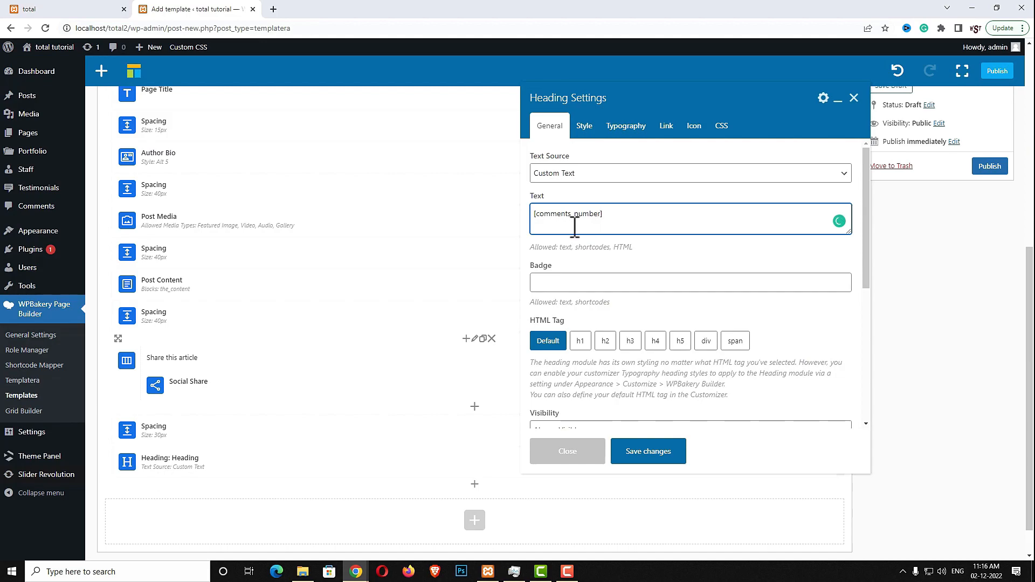
{"action": "left_click", "coordinate": [585, 126]}
{"action": "left_click", "coordinate": [582, 214]}
{"action": "left_click", "coordinate": [566, 315]}
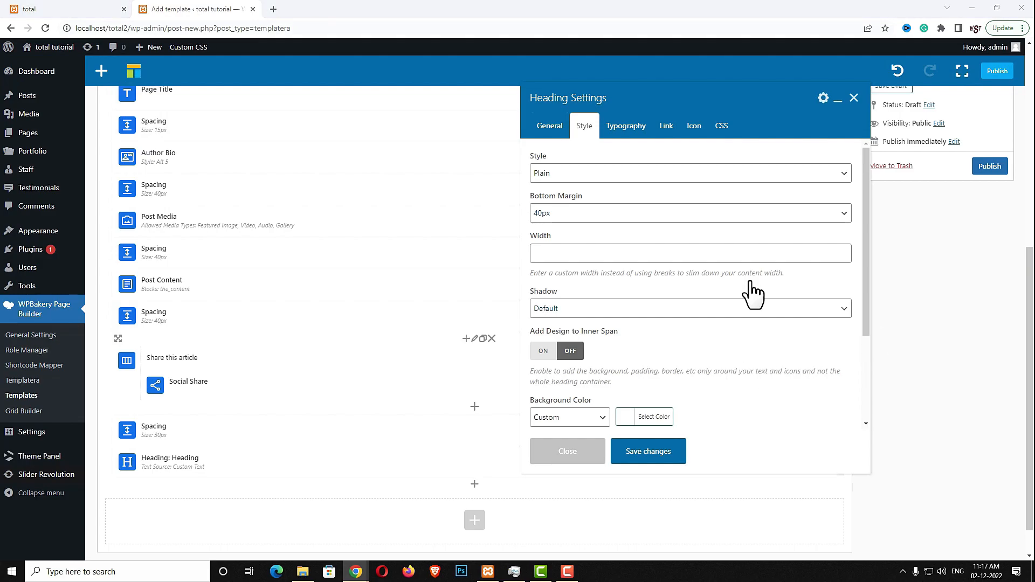
{"action": "left_click", "coordinate": [667, 454]}
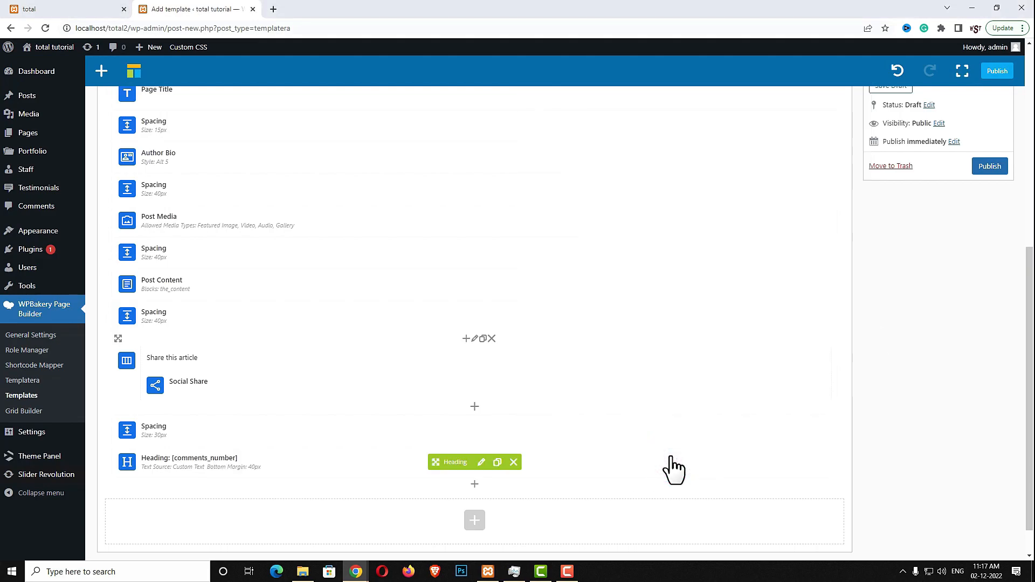
Add a Post Comments element with default settings below the [comments_number] heading
{"action": "left_click", "coordinate": [475, 484]}
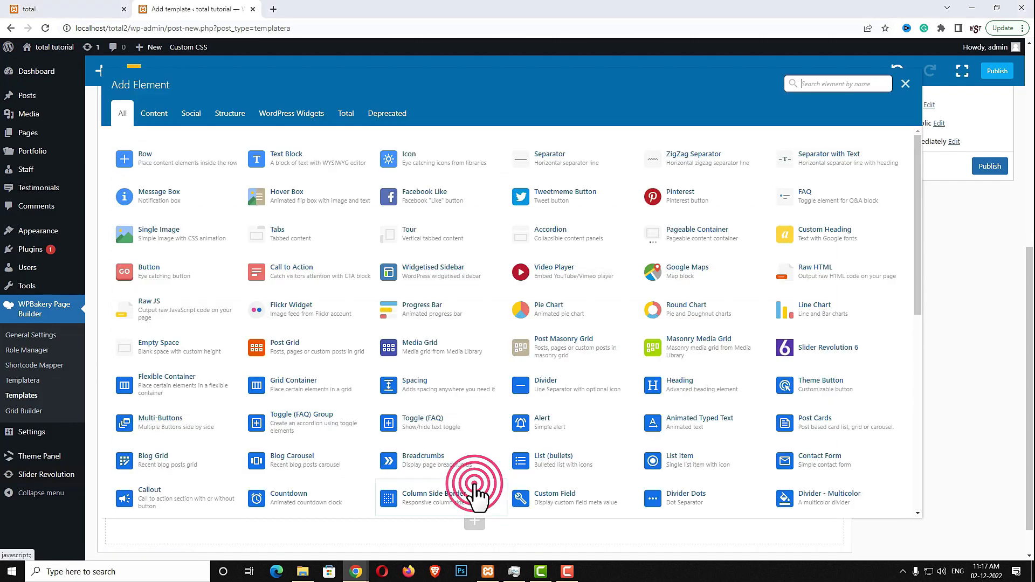
{"action": "type", "text": "post c"}
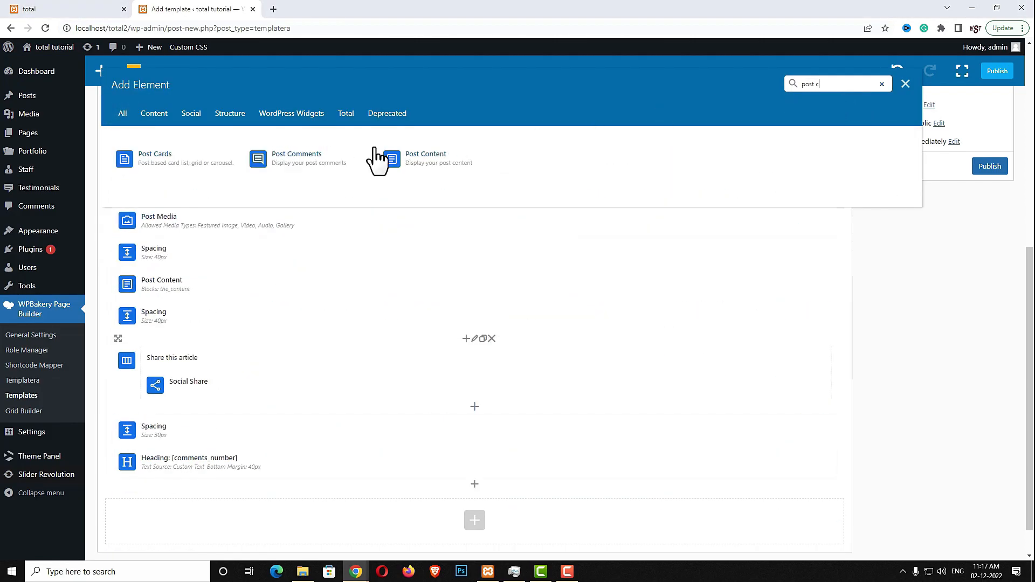
{"action": "left_click", "coordinate": [345, 159]}
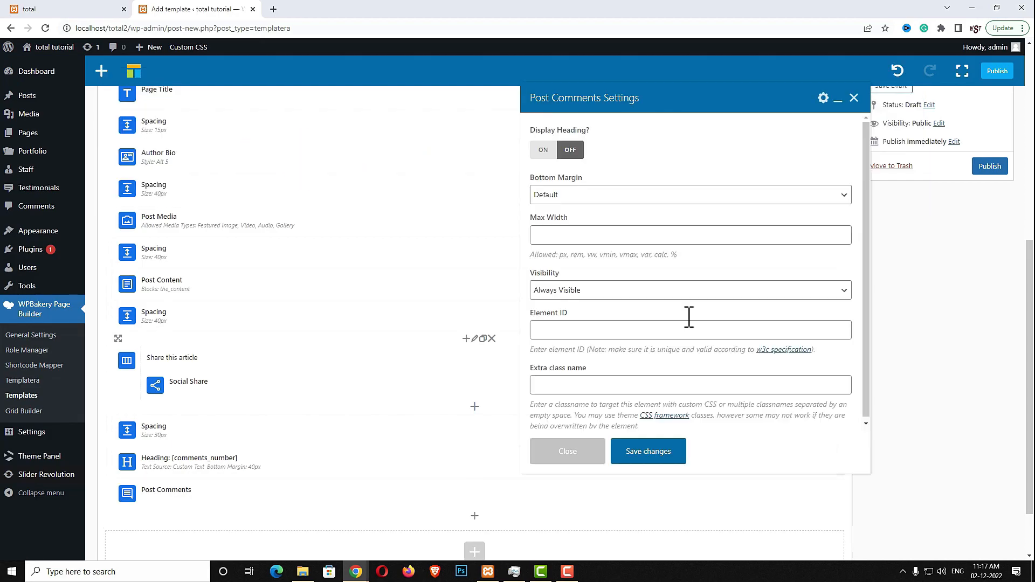
{"action": "left_click", "coordinate": [654, 458]}
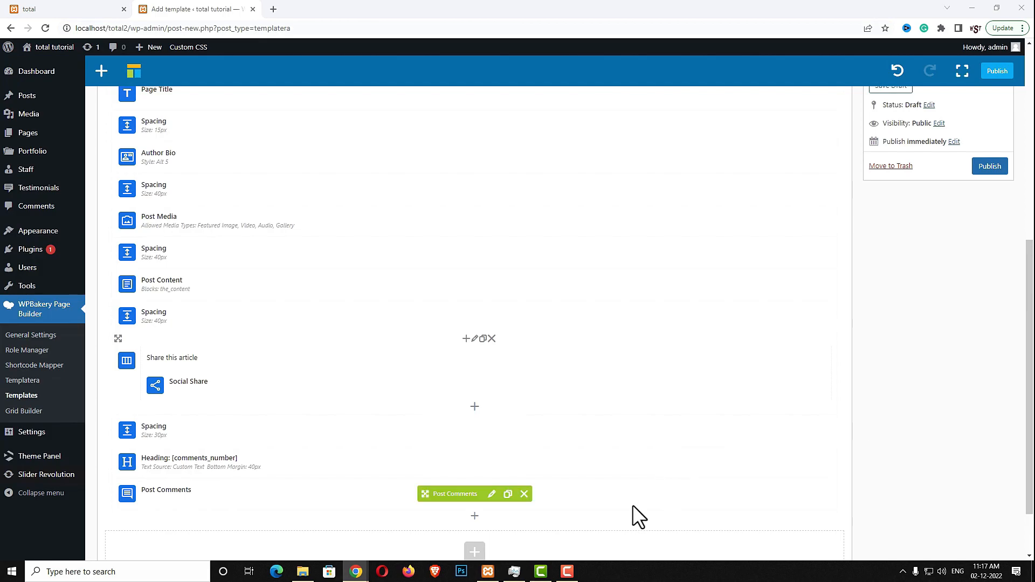
{"action": "scroll", "coordinate": [397, 426], "scroll_direction": "down", "scroll_amount": 2}
{"action": "left_click", "coordinate": [473, 483]}
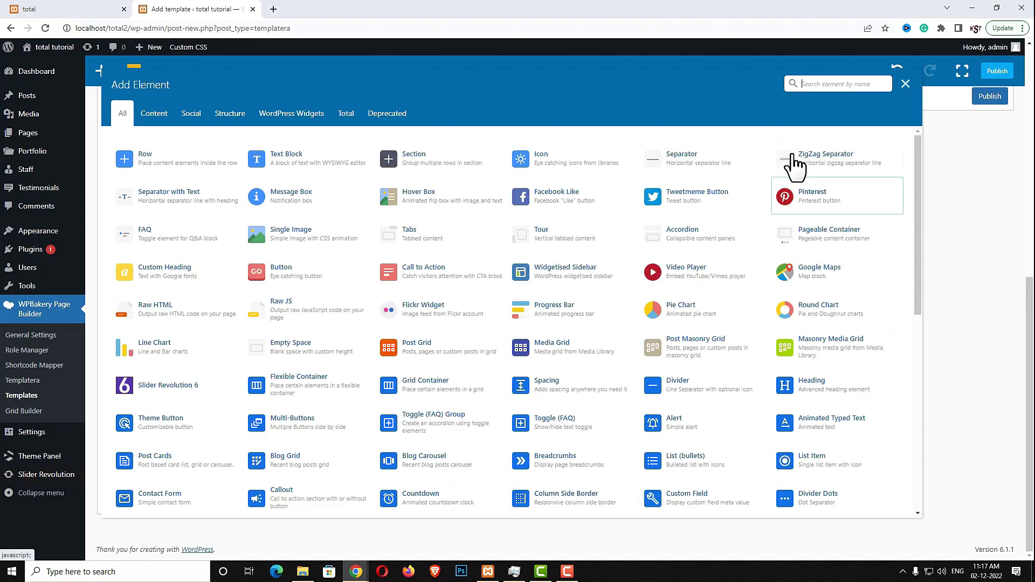
Load the saved Content Top/Bottom Spacing template through a Templatera element
{"action": "type", "text": "tem"}
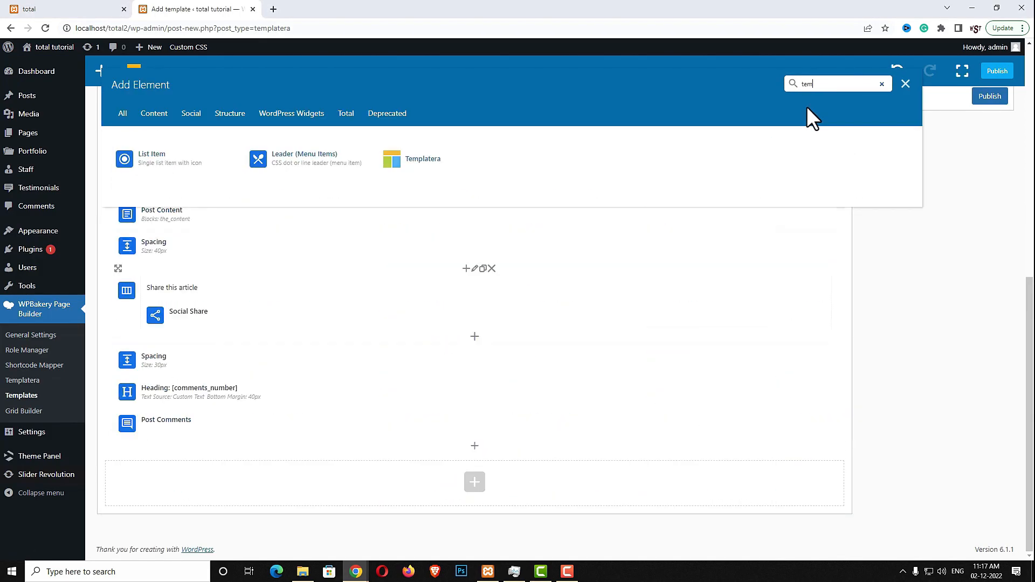
{"action": "left_click", "coordinate": [437, 153]}
{"action": "left_click", "coordinate": [687, 148]}
{"action": "left_click", "coordinate": [634, 215]}
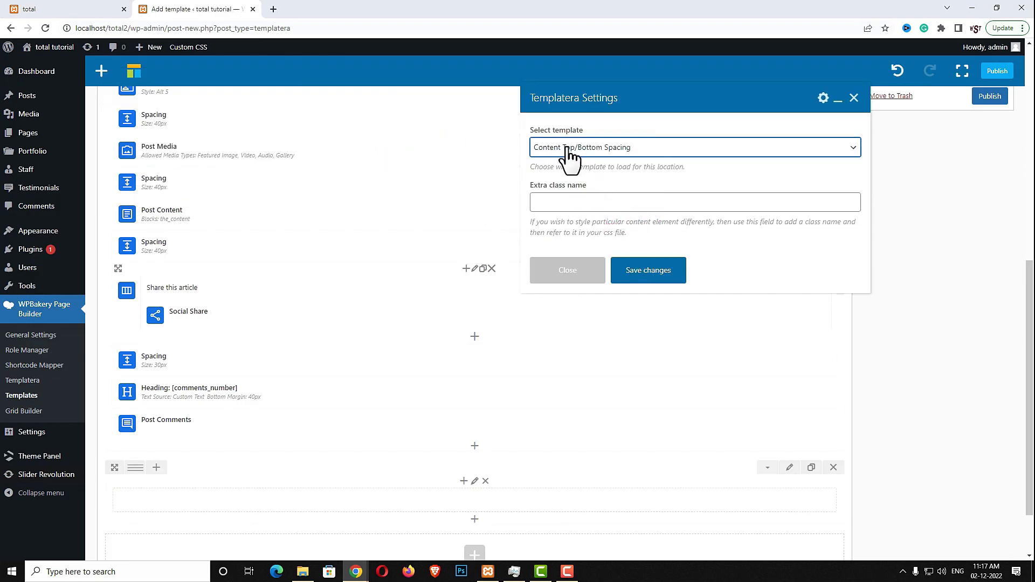
{"action": "left_click", "coordinate": [650, 271]}
Add a Spacing element to the new empty row sized clamp(40px, 6vmax, 100px)
{"action": "scroll", "coordinate": [507, 512], "scroll_direction": "down", "scroll_amount": 3}
{"action": "left_click", "coordinate": [475, 484]}
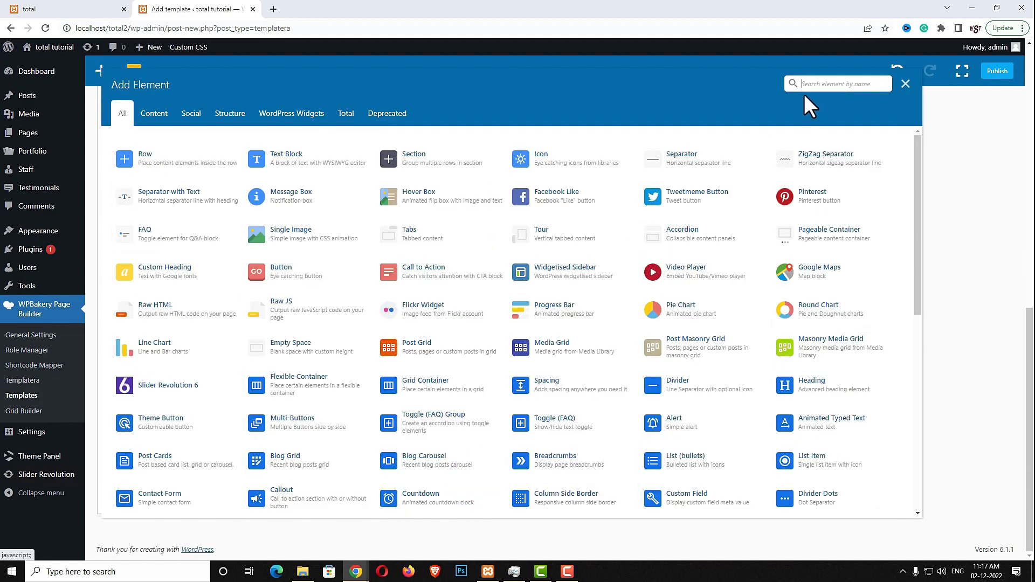
{"action": "type", "text": "spac"}
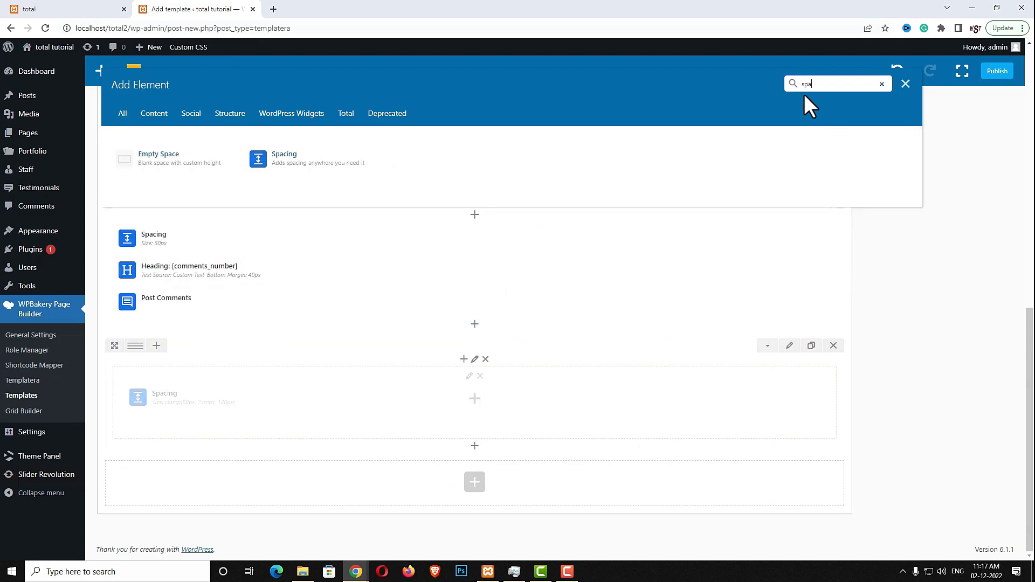
{"action": "left_click", "coordinate": [275, 155]}
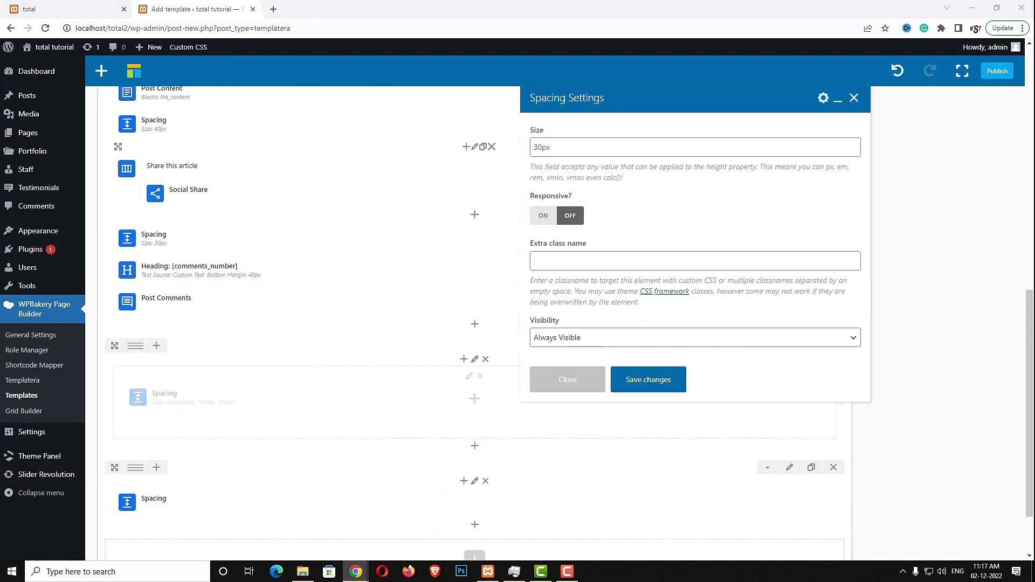
{"action": "double_click", "coordinate": [622, 146]}
{"action": "type", "text": "clamp(40px, 6vmax, 100px)"}
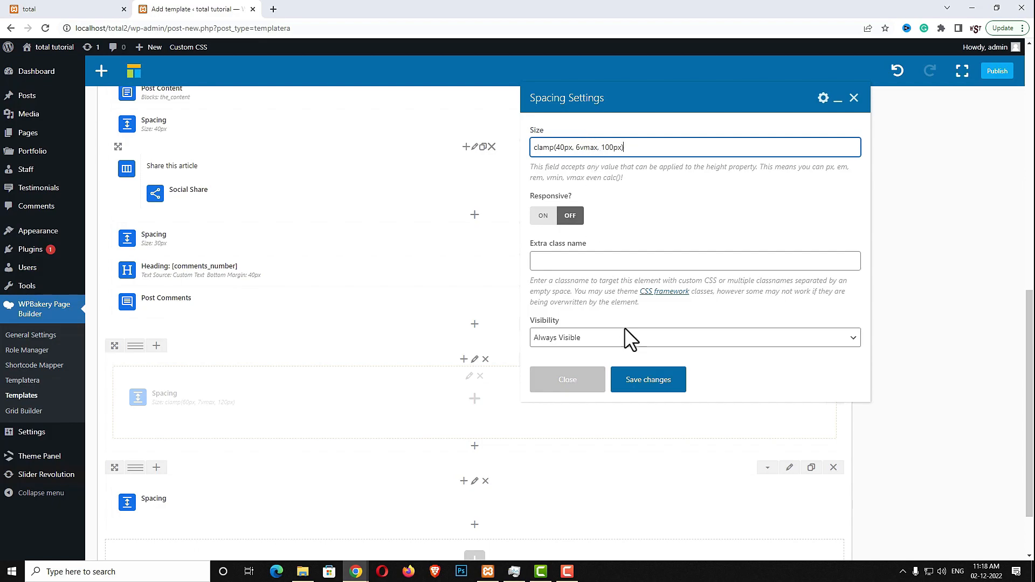
{"action": "left_click", "coordinate": [640, 381]}
{"action": "scroll", "coordinate": [635, 389], "scroll_direction": "down", "scroll_amount": 2}
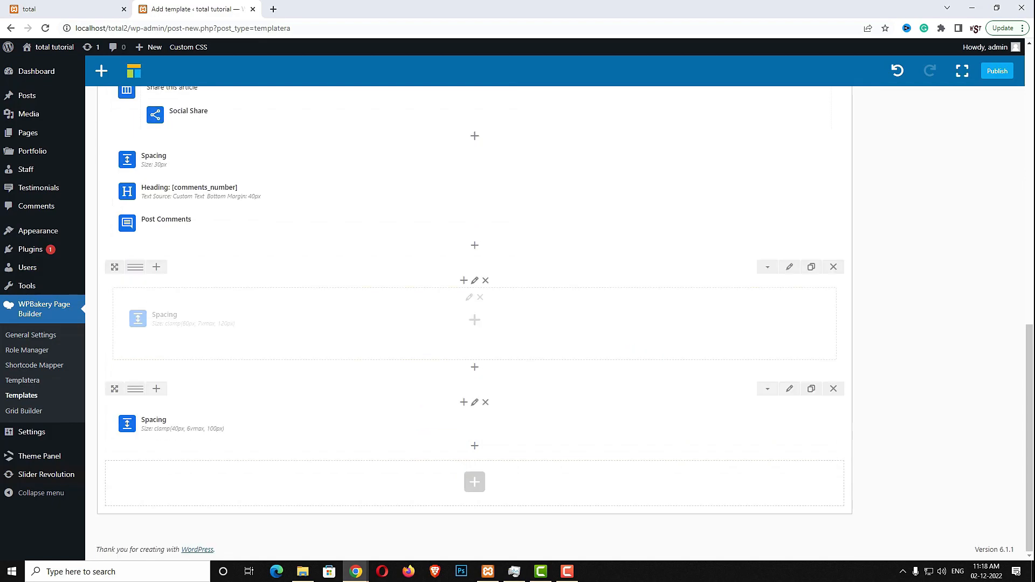
Add Next/Previous Post Links using custom text, Angle arrows and a 25px arrow side margin
{"action": "left_click", "coordinate": [475, 445]}
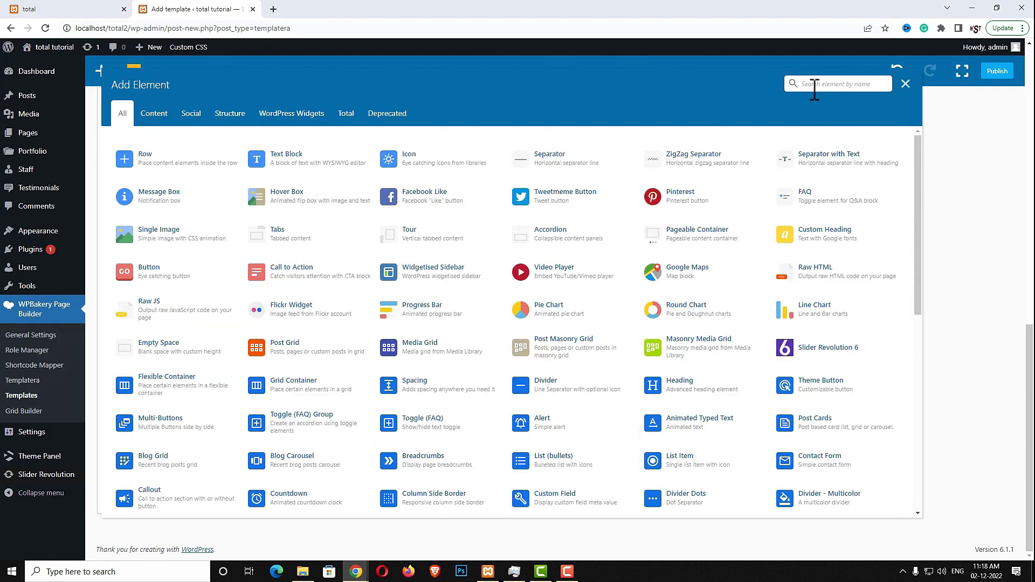
{"action": "type", "text": "next"}
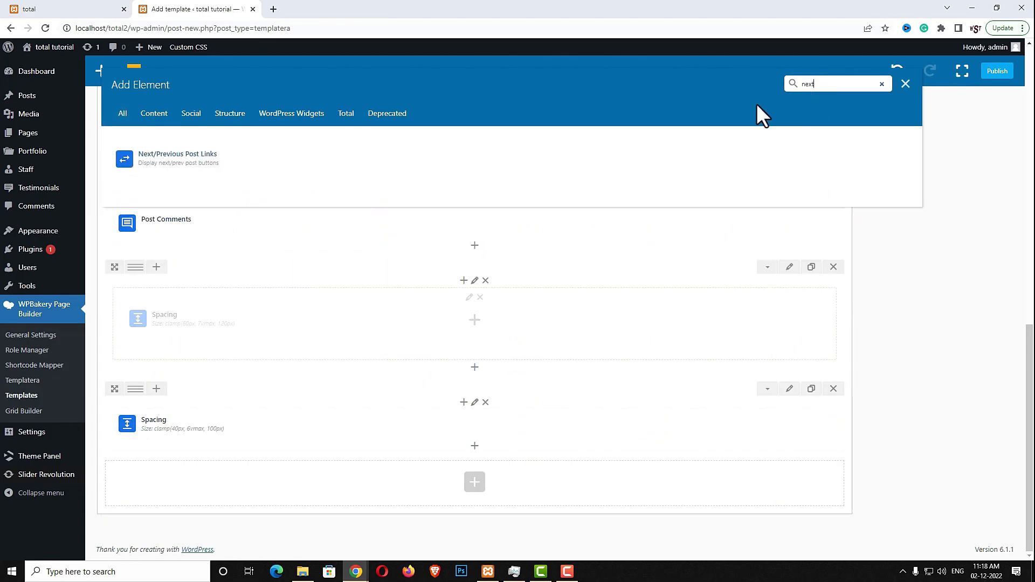
{"action": "left_click", "coordinate": [221, 154]}
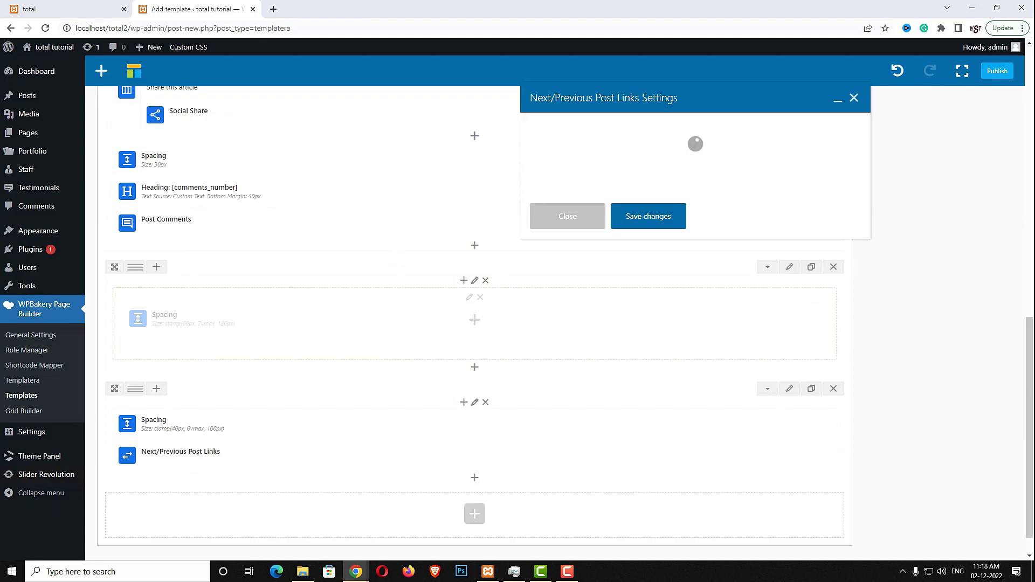
{"action": "left_click", "coordinate": [653, 178]}
{"action": "left_click", "coordinate": [585, 208]}
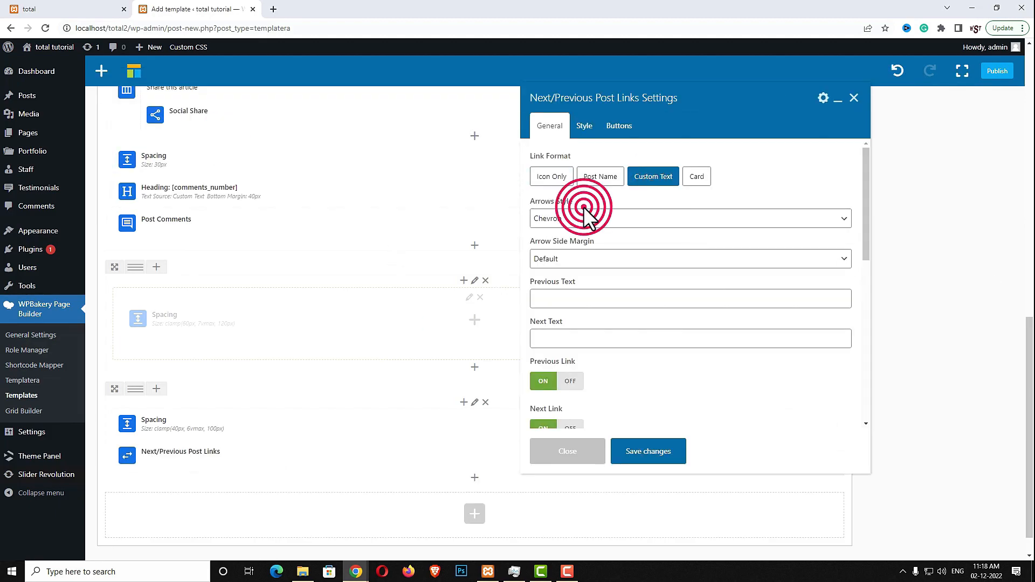
{"action": "left_click", "coordinate": [573, 256]}
{"action": "left_click", "coordinate": [635, 254]}
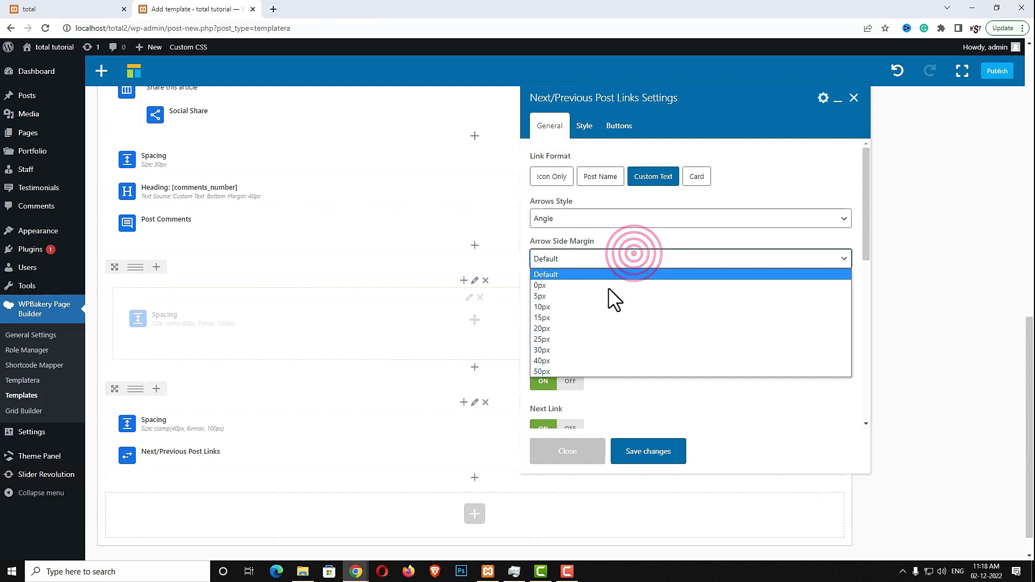
{"action": "left_click", "coordinate": [582, 340]}
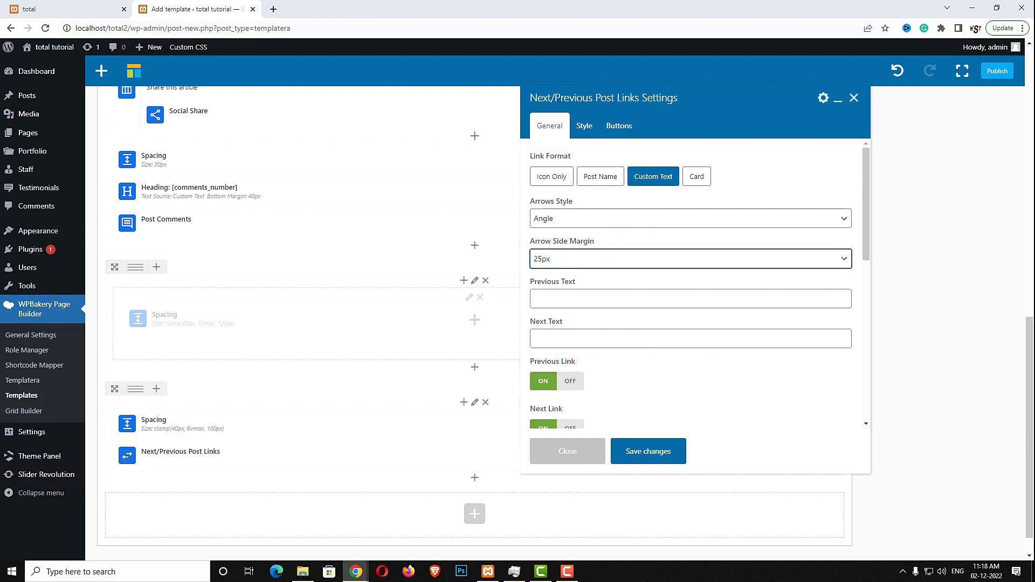
Label the links 'Previous article' and 'Next article', reverse their order, and add classes wpex-flex-wrap wpex-gap-10
{"action": "left_click", "coordinate": [549, 304]}
{"action": "type", "text": "Previous article"}
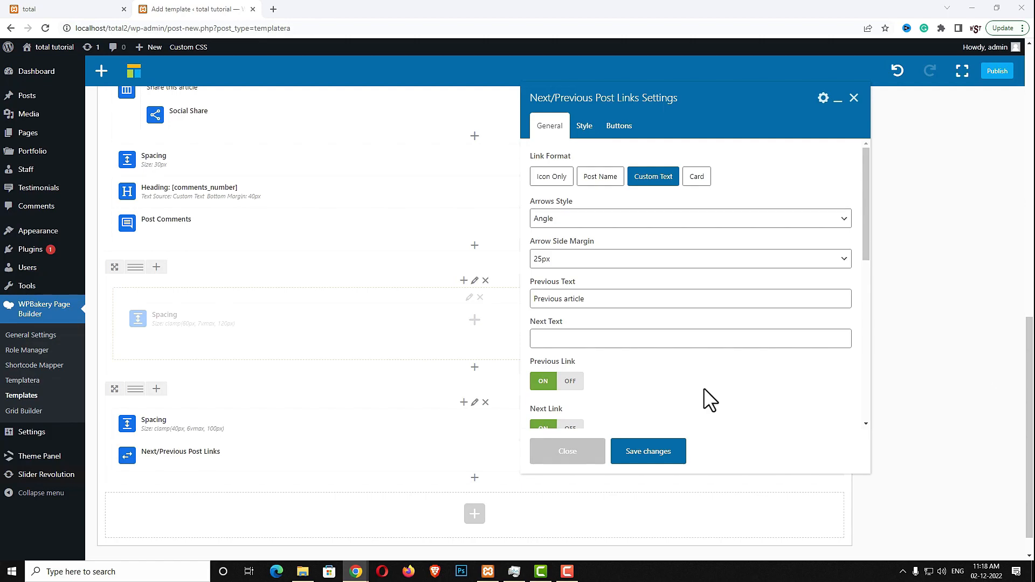
{"action": "left_click", "coordinate": [560, 345]}
{"action": "type", "text": "Next article"}
{"action": "scroll", "coordinate": [560, 345], "scroll_direction": "down", "scroll_amount": 3}
{"action": "left_click", "coordinate": [536, 322]}
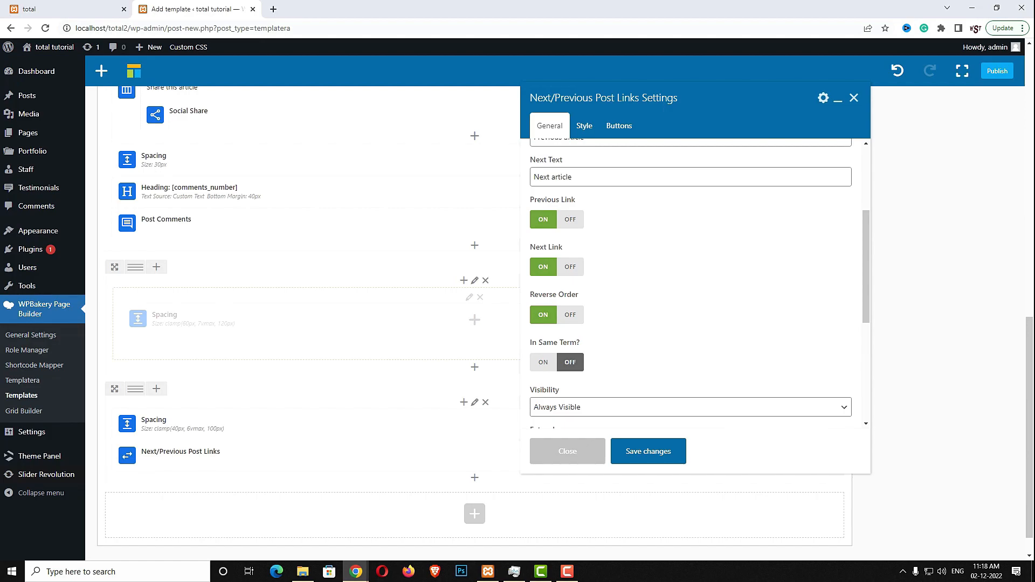
{"action": "scroll", "coordinate": [775, 261], "scroll_direction": "down", "scroll_amount": 3}
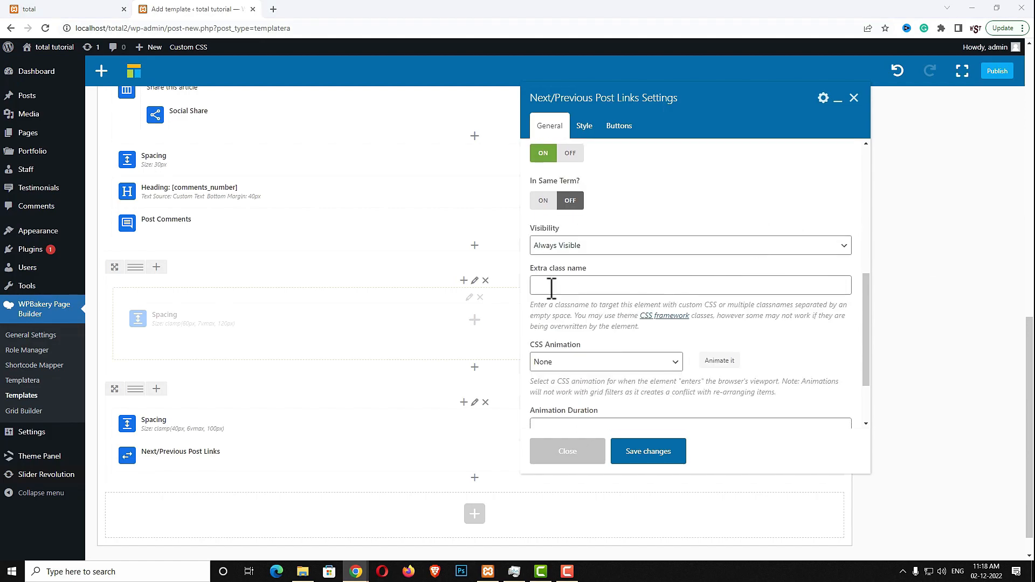
{"action": "left_click", "coordinate": [593, 286]}
{"action": "type", "text": "wpex-flex-wrap wpex-gap-10"}
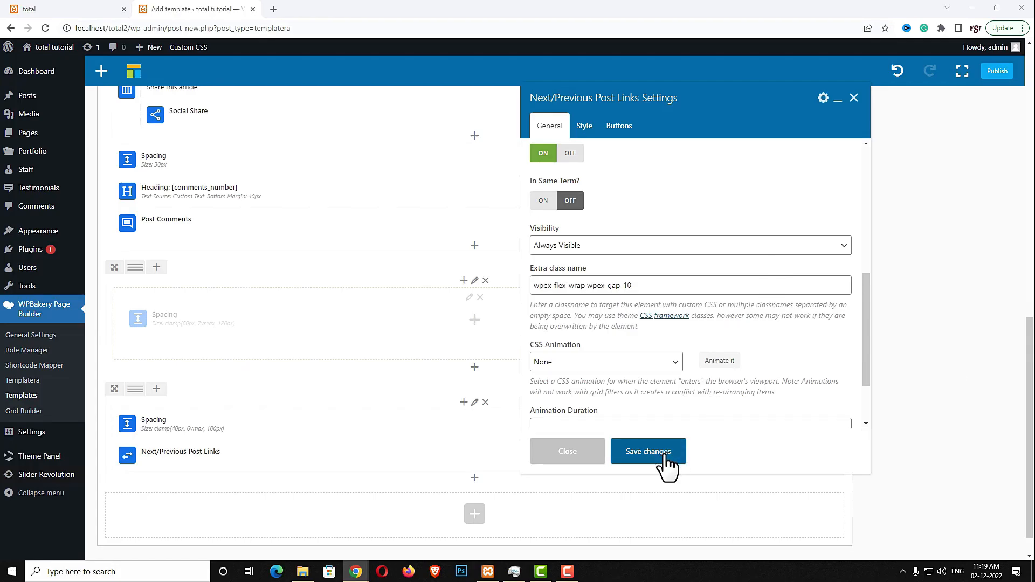
{"action": "left_click", "coordinate": [663, 457]}
Publish the Blog Post template
{"action": "scroll", "coordinate": [874, 249], "scroll_direction": "up", "scroll_amount": 15}
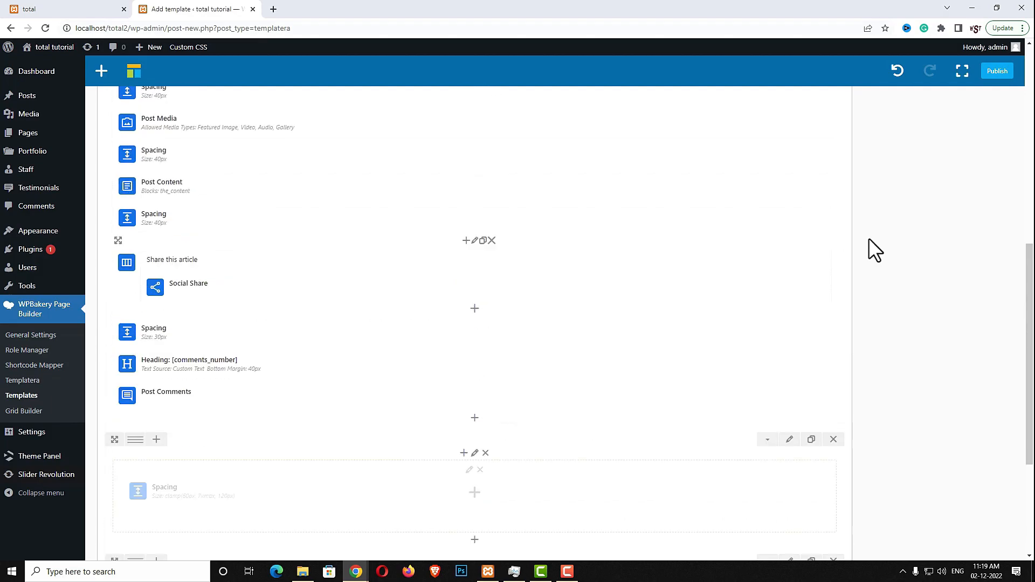
{"action": "left_click", "coordinate": [985, 436]}
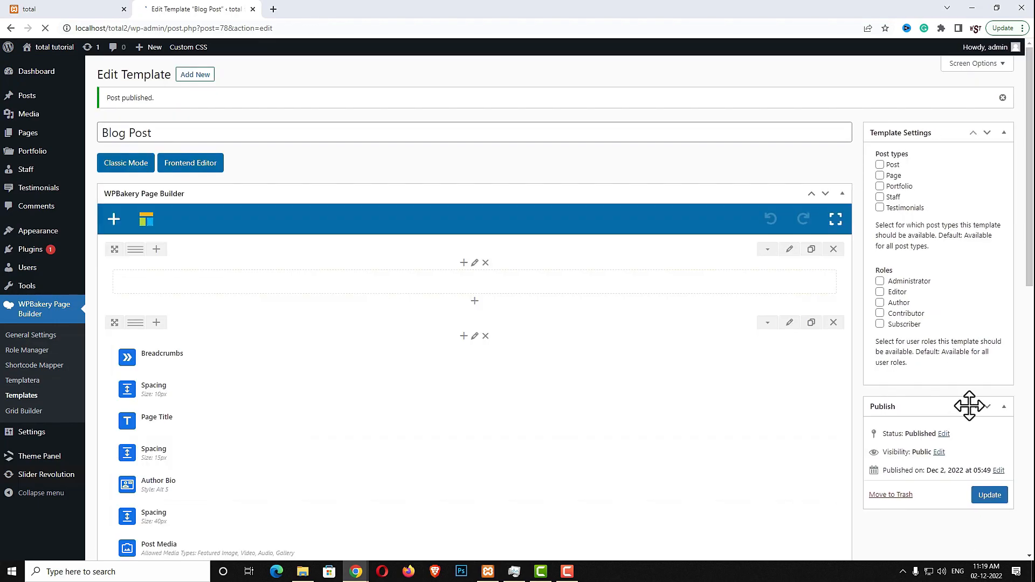
{"action": "mouse_move", "coordinate": [26, 141]}
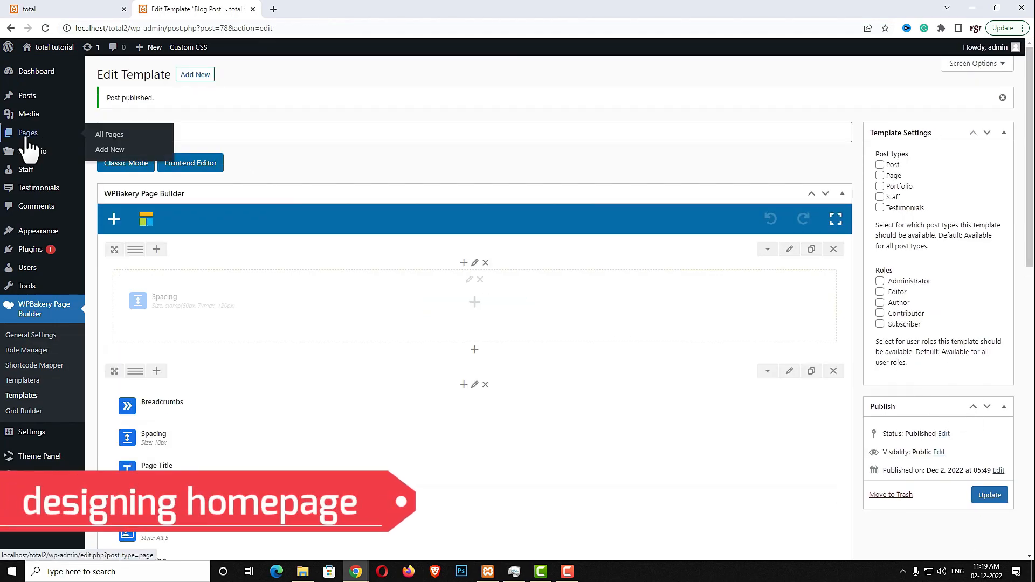
Create a new page titled Home and publish it
{"action": "left_click", "coordinate": [116, 155]}
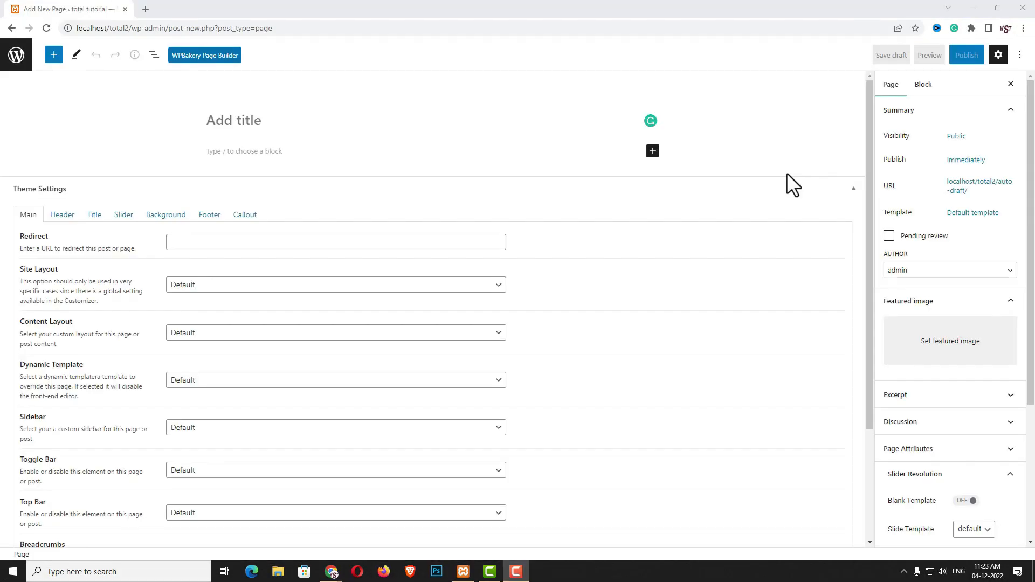
{"action": "left_click", "coordinate": [270, 125]}
{"action": "type", "text": "Home"}
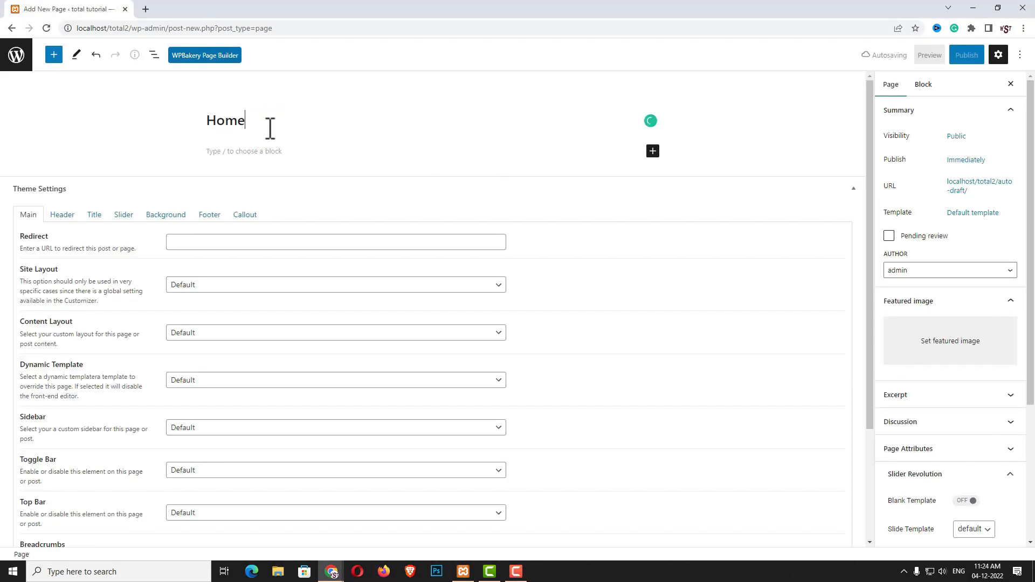
{"action": "left_click", "coordinate": [970, 56]}
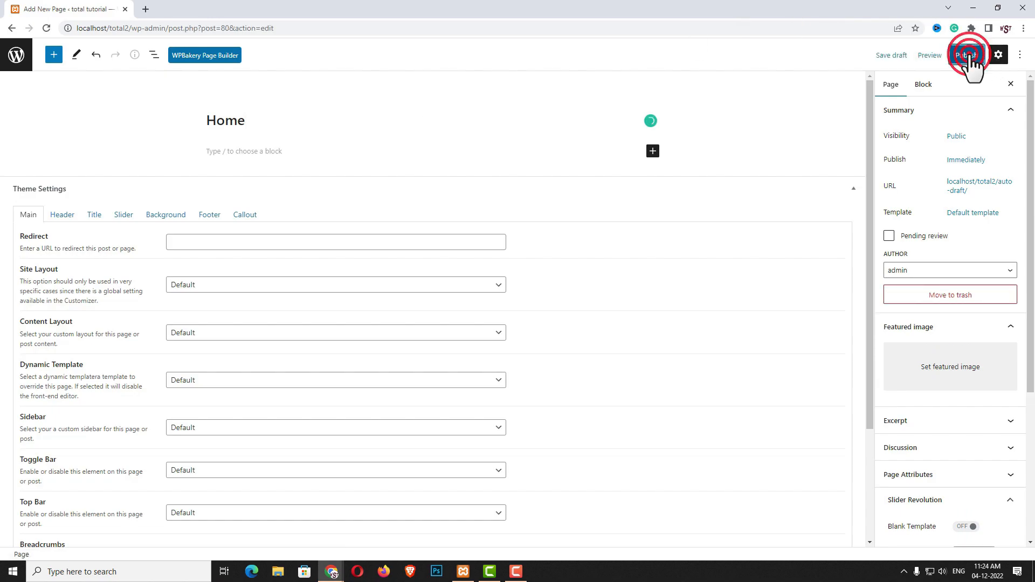
{"action": "left_click", "coordinate": [932, 55]}
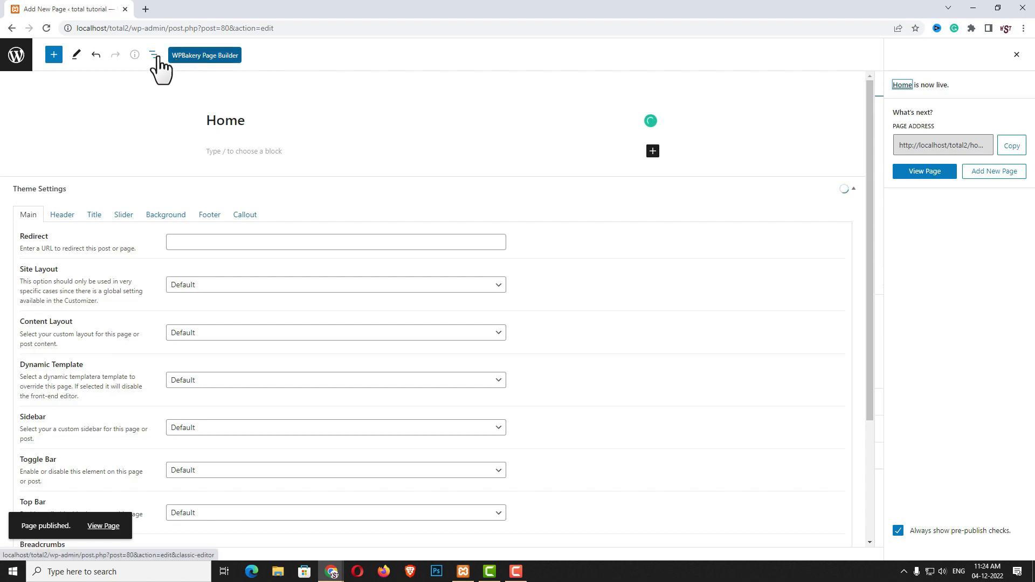
Open the Home page in the WPBakery frontend editor, then exit to view it
{"action": "left_click", "coordinate": [227, 55]}
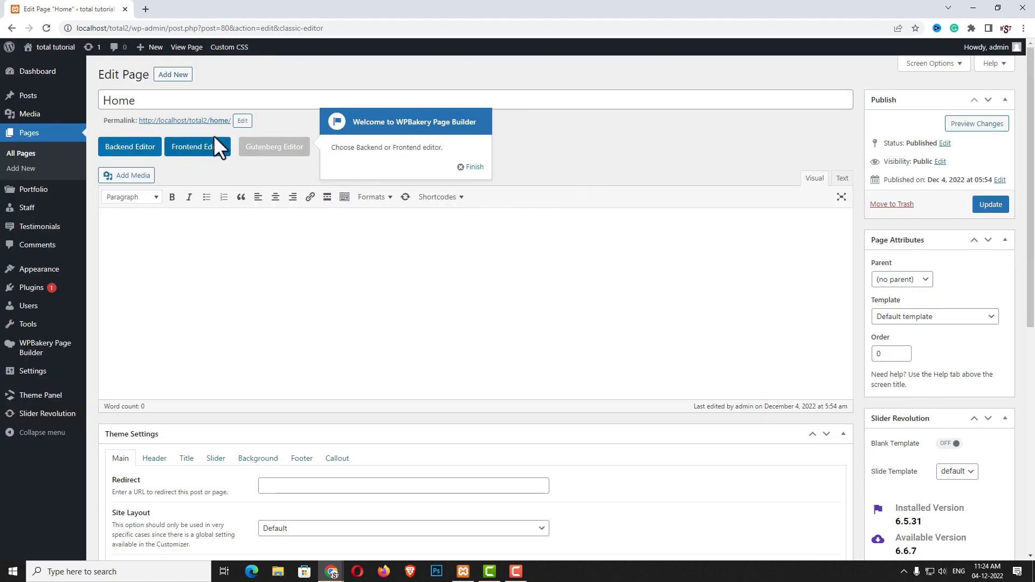
{"action": "left_click", "coordinate": [197, 149]}
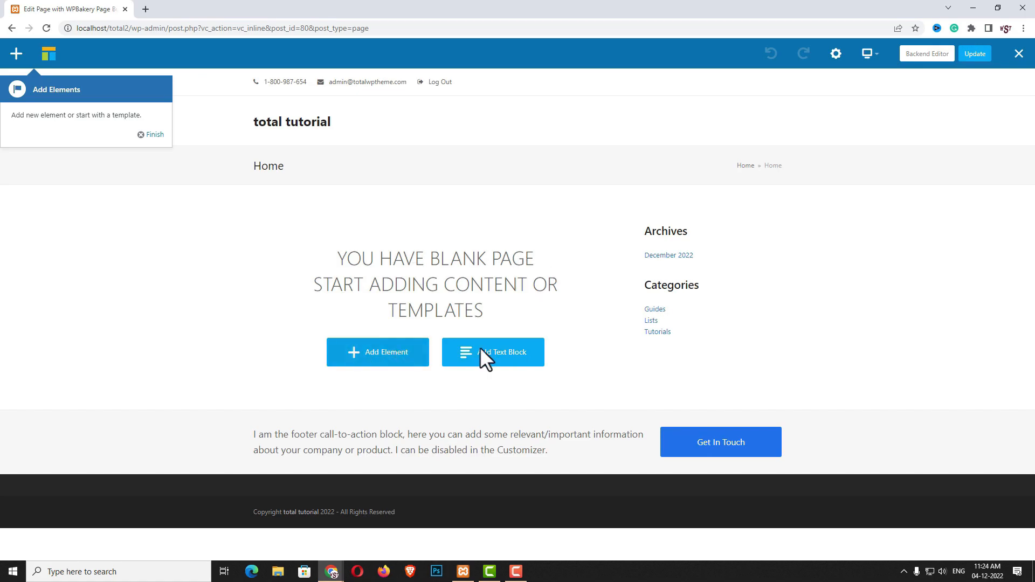
{"action": "left_click", "coordinate": [1019, 54]}
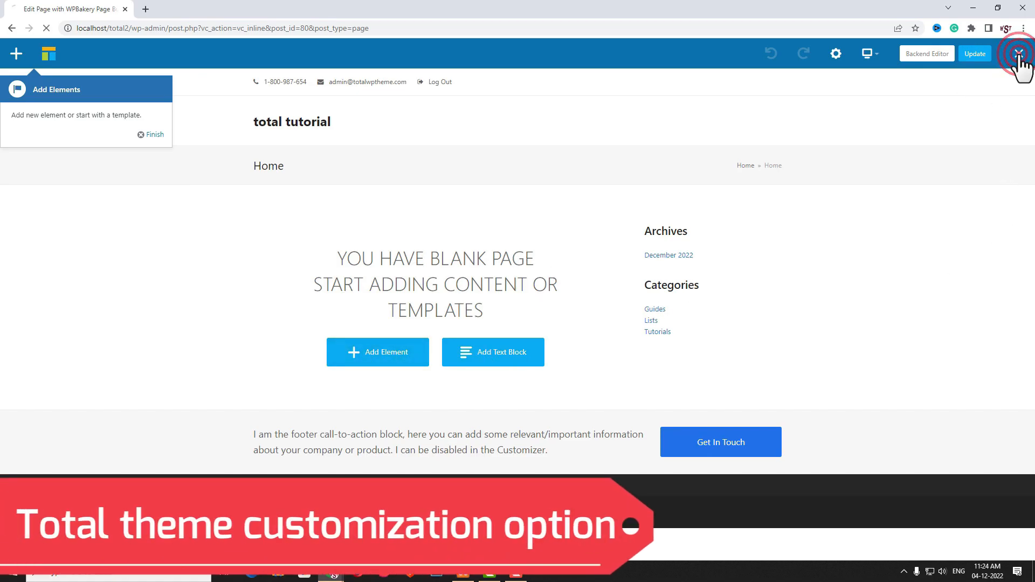
Set the homepage to the static page Home in the Customizer and publish
{"action": "left_click", "coordinate": [48, 47]}
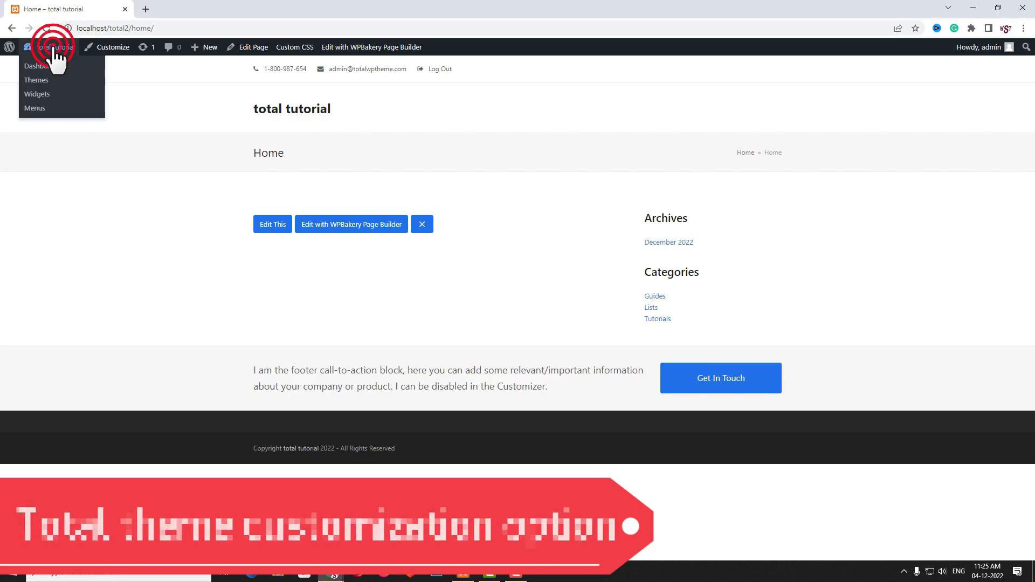
{"action": "left_click", "coordinate": [42, 68]}
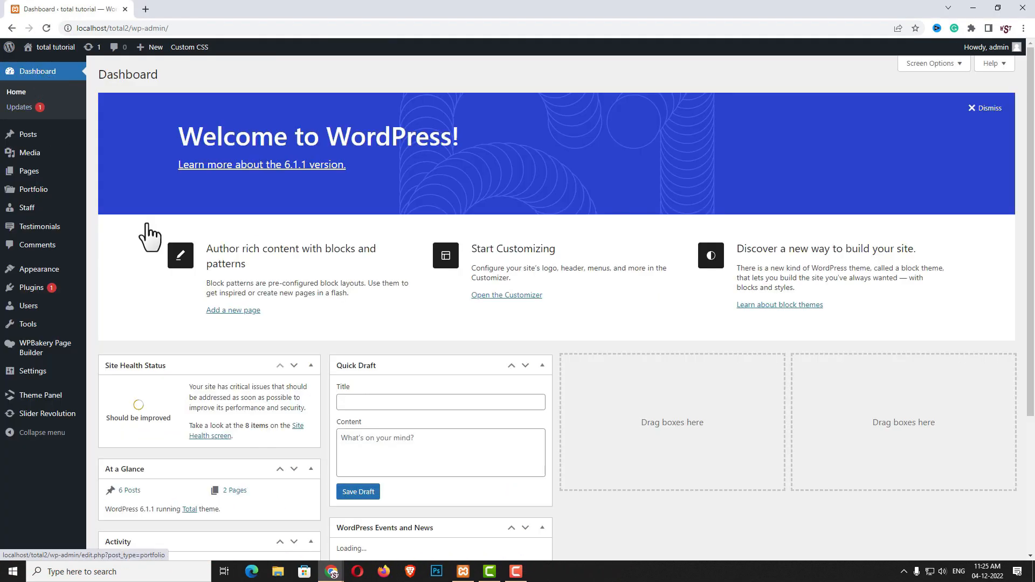
{"action": "mouse_move", "coordinate": [79, 272]}
{"action": "left_click", "coordinate": [117, 286]}
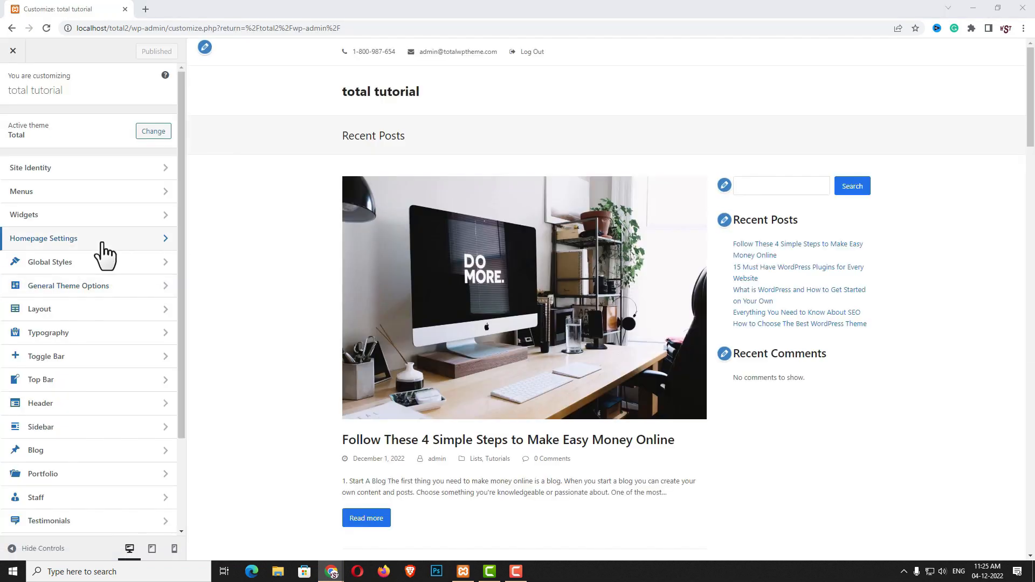
{"action": "left_click", "coordinate": [82, 240]}
{"action": "left_click", "coordinate": [35, 223]}
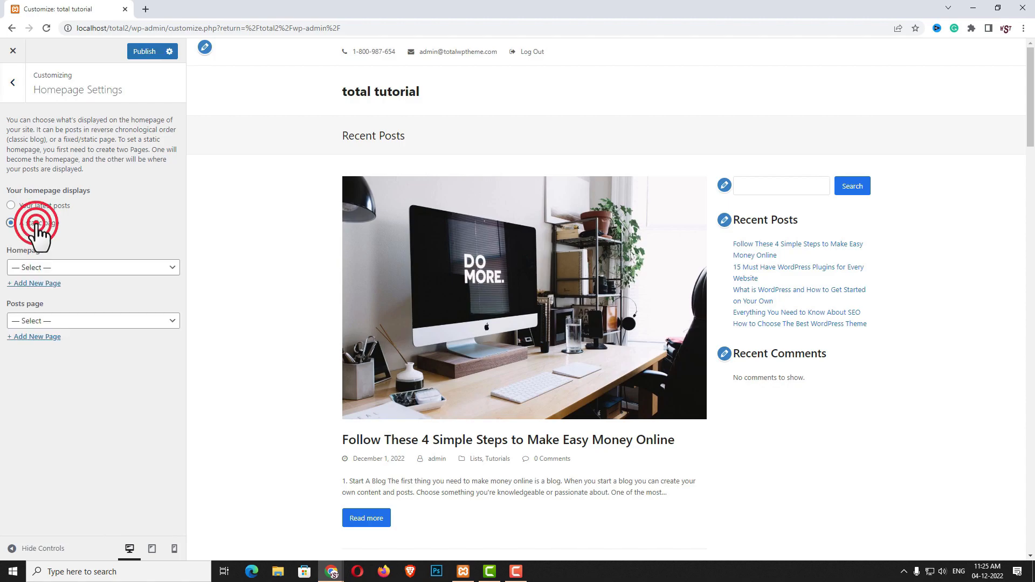
{"action": "left_click", "coordinate": [47, 270]}
{"action": "left_click", "coordinate": [46, 290]}
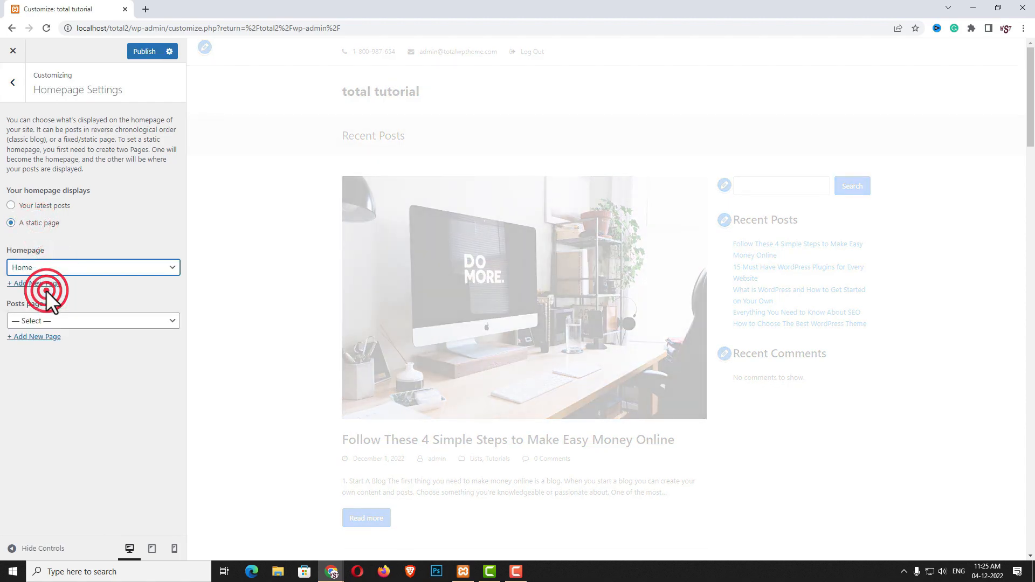
{"action": "left_click", "coordinate": [144, 51]}
Navigate to Global Styles > Accent Colors in the Customizer
{"action": "left_click", "coordinate": [14, 83]}
{"action": "left_click", "coordinate": [75, 265]}
{"action": "left_click", "coordinate": [79, 121]}
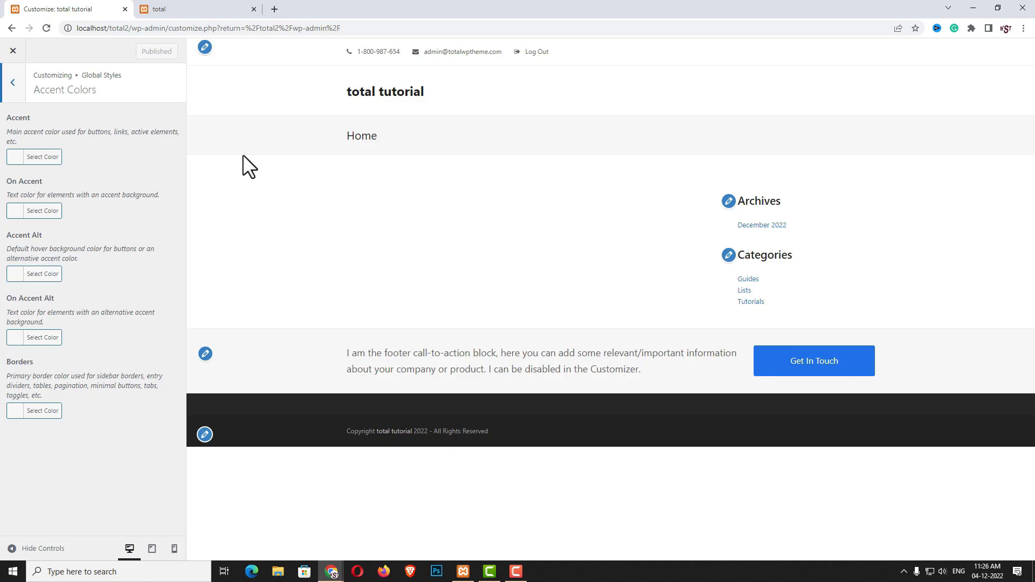
Match the accent colour to the reference site's pink and publish it
{"action": "left_click", "coordinate": [217, 8]}
{"action": "scroll", "coordinate": [549, 240], "scroll_direction": "down", "scroll_amount": 5}
{"action": "scroll", "coordinate": [569, 366], "scroll_direction": "up", "scroll_amount": 5}
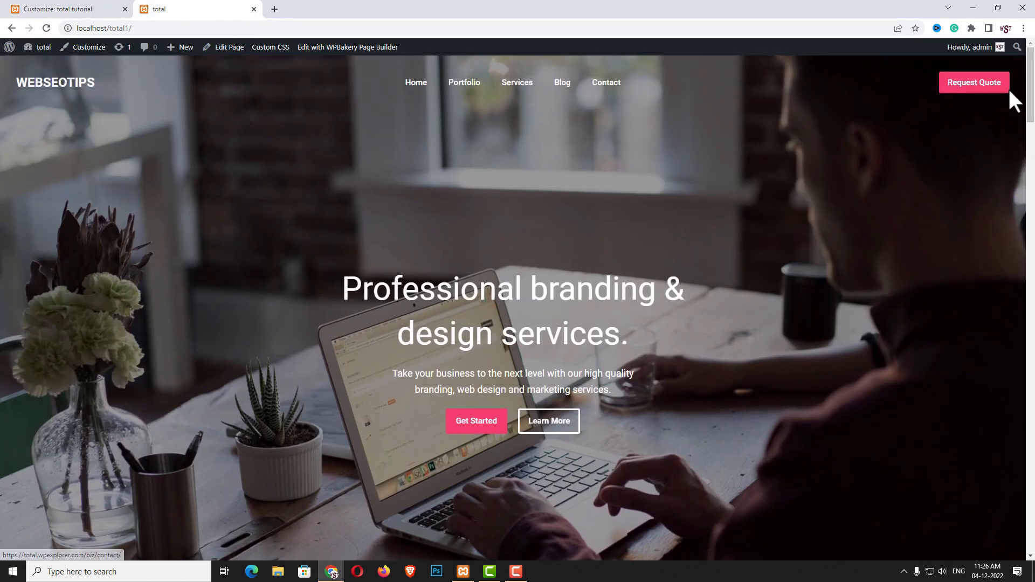
{"action": "left_click", "coordinate": [60, 10]}
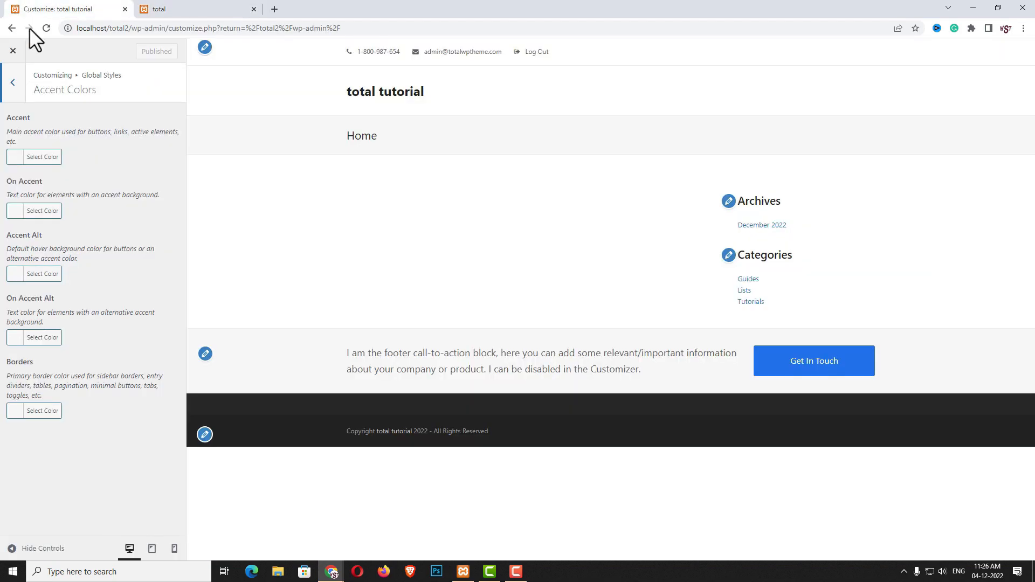
{"action": "left_click", "coordinate": [15, 160]}
{"action": "left_click", "coordinate": [90, 157]}
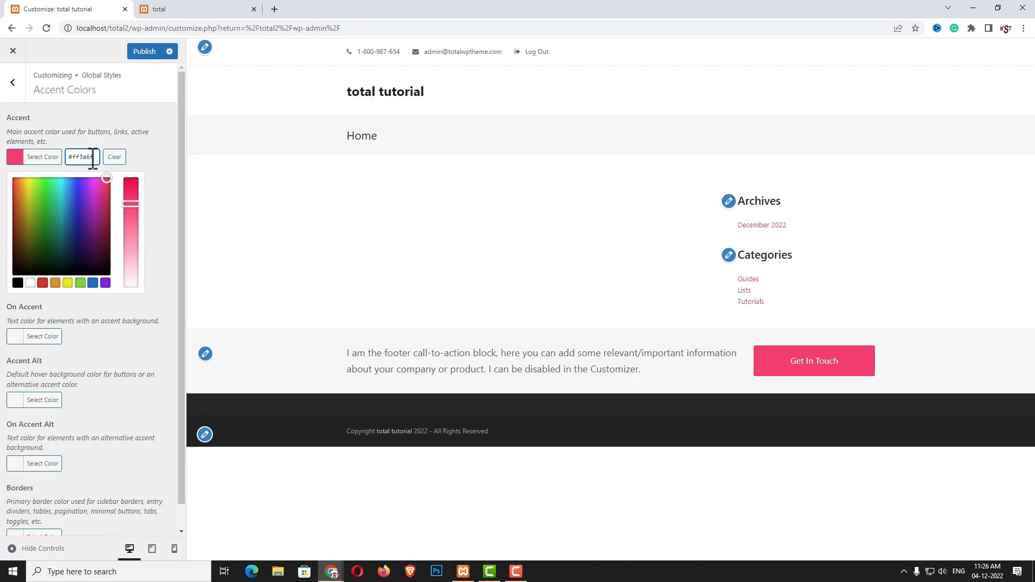
{"action": "left_click", "coordinate": [145, 52]}
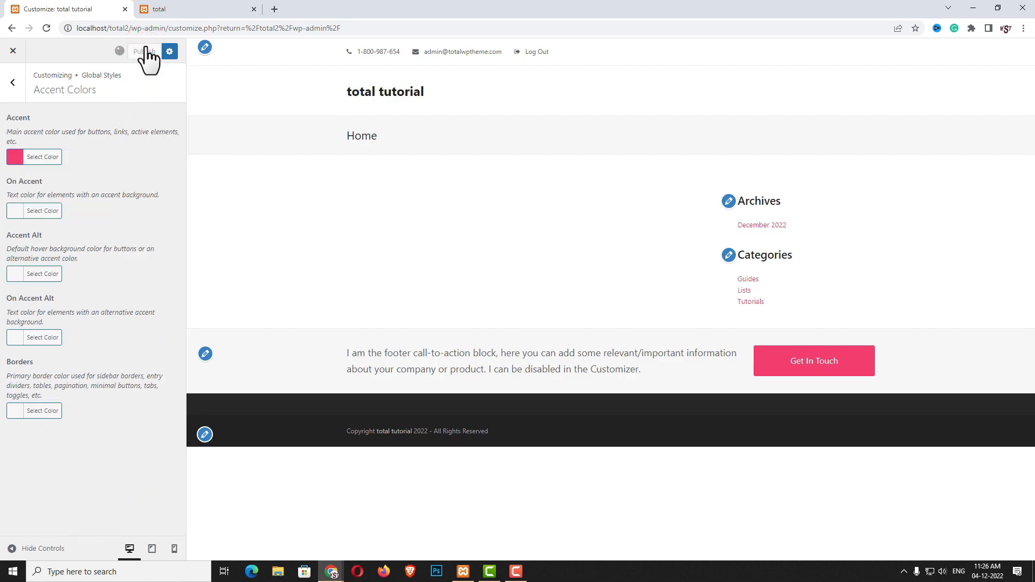
Browse the Colour Scheme, Links and Buttons global style panels, then return to the main sections
{"action": "left_click", "coordinate": [13, 82]}
{"action": "left_click", "coordinate": [40, 142]}
{"action": "scroll", "coordinate": [109, 280], "scroll_direction": "down", "scroll_amount": 2}
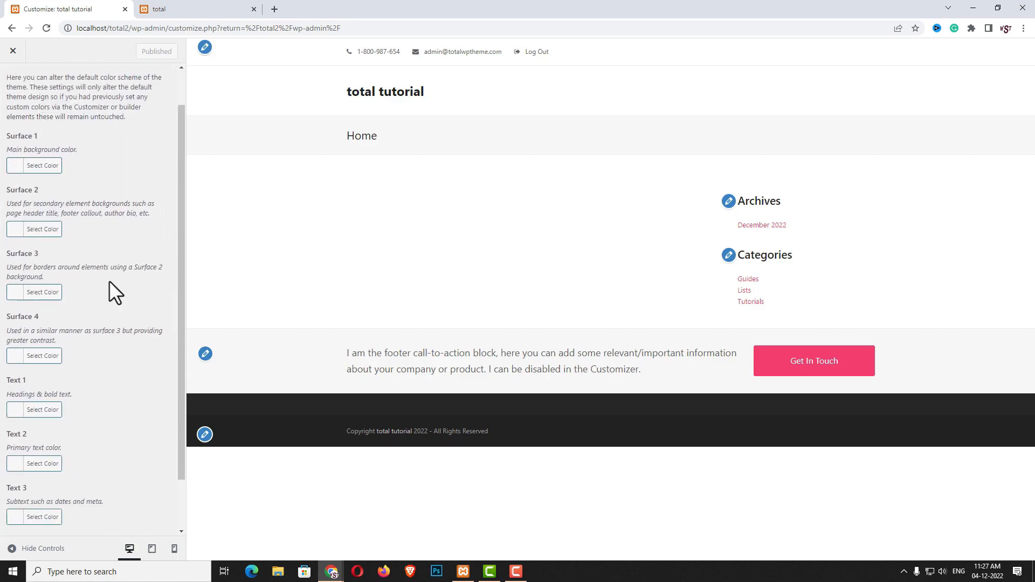
{"action": "scroll", "coordinate": [109, 286], "scroll_direction": "up", "scroll_amount": 2}
{"action": "scroll", "coordinate": [117, 456], "scroll_direction": "down", "scroll_amount": 2}
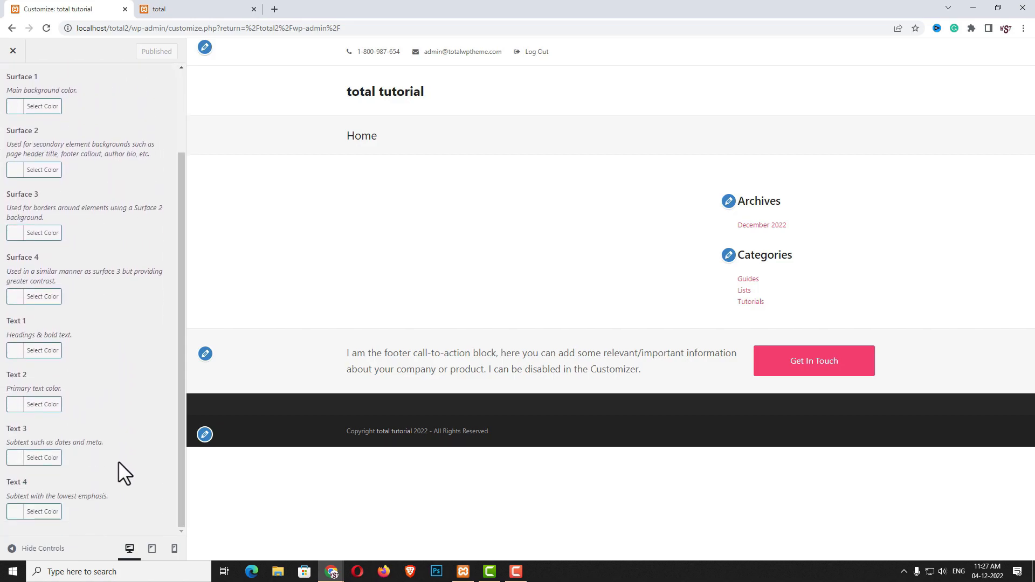
{"action": "scroll", "coordinate": [103, 486], "scroll_direction": "up", "scroll_amount": 3}
{"action": "left_click", "coordinate": [12, 81]}
{"action": "left_click", "coordinate": [36, 193]}
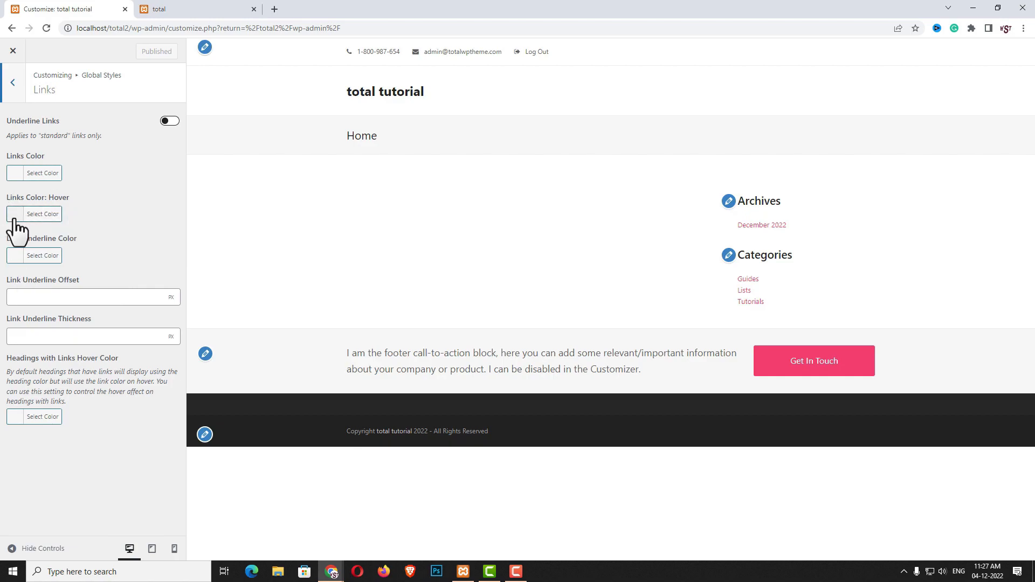
{"action": "left_click", "coordinate": [20, 84]}
{"action": "left_click", "coordinate": [87, 215]}
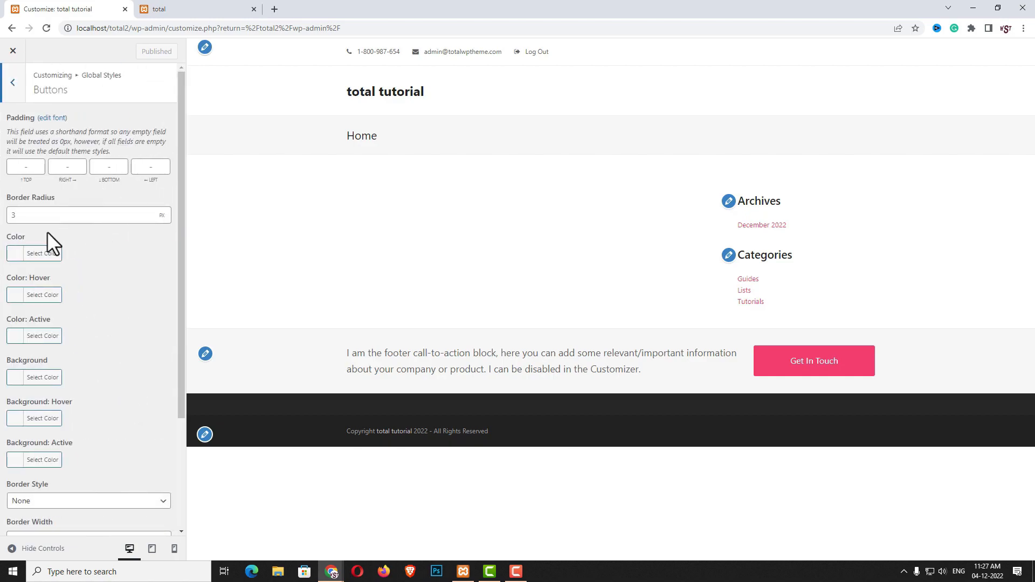
{"action": "scroll", "coordinate": [104, 397], "scroll_direction": "down", "scroll_amount": 3}
{"action": "scroll", "coordinate": [104, 397], "scroll_direction": "up", "scroll_amount": 3}
{"action": "left_click", "coordinate": [12, 89]}
{"action": "left_click", "coordinate": [12, 94]}
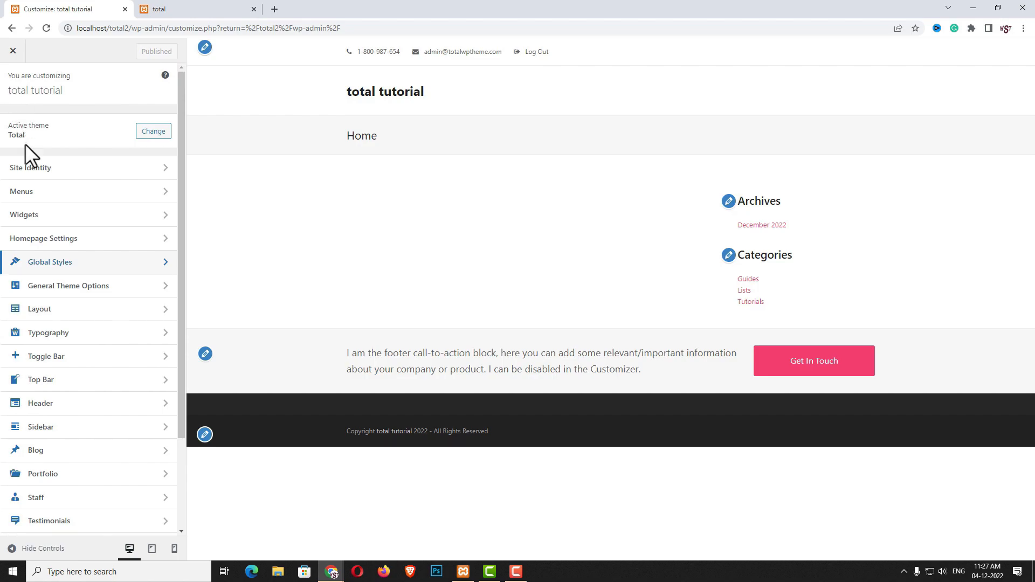
Look over the site background settings under General Theme Options
{"action": "left_click", "coordinate": [93, 291]}
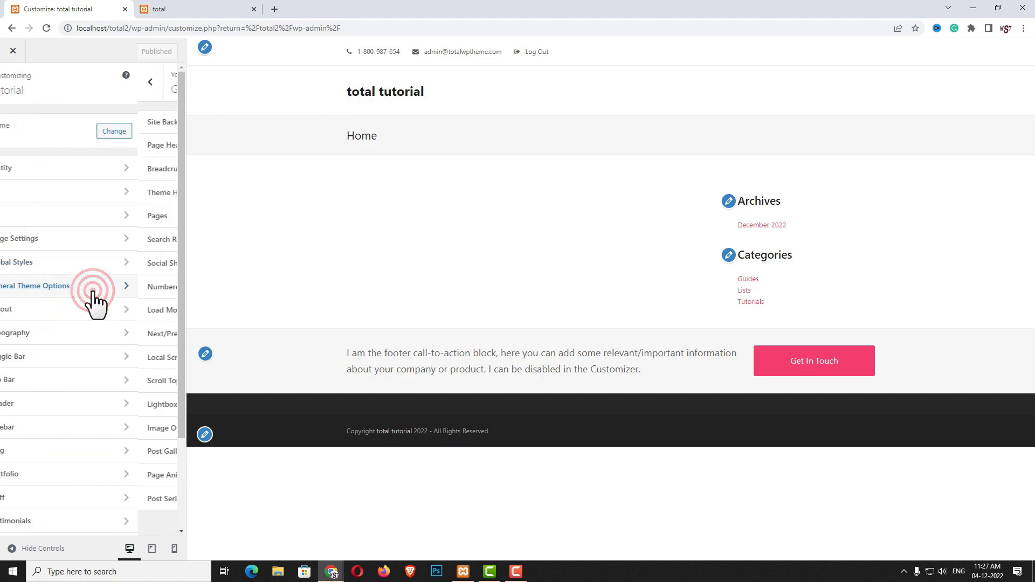
{"action": "left_click", "coordinate": [58, 129]}
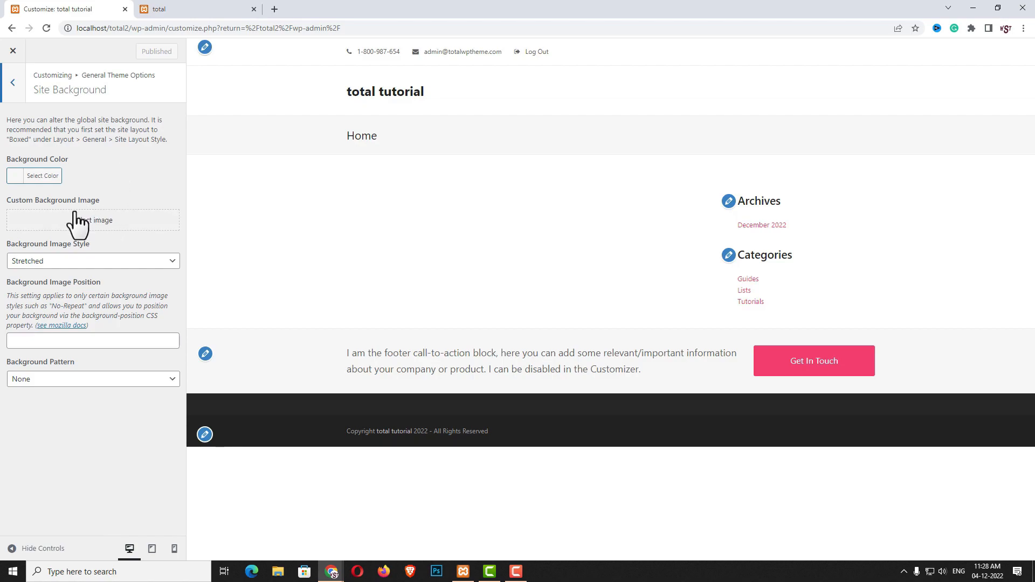
{"action": "left_click", "coordinate": [1034, 79]}
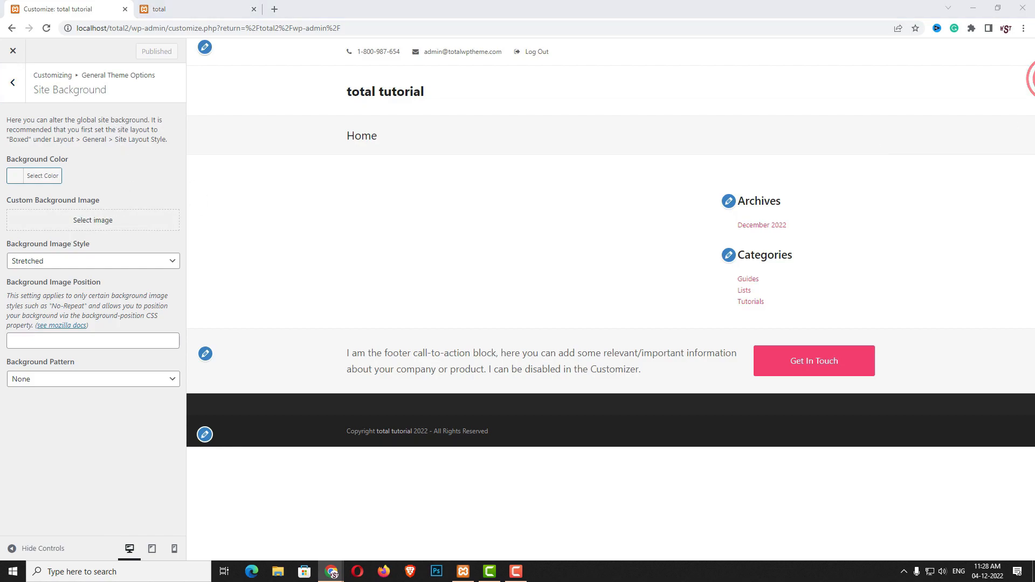
{"action": "left_click", "coordinate": [12, 83]}
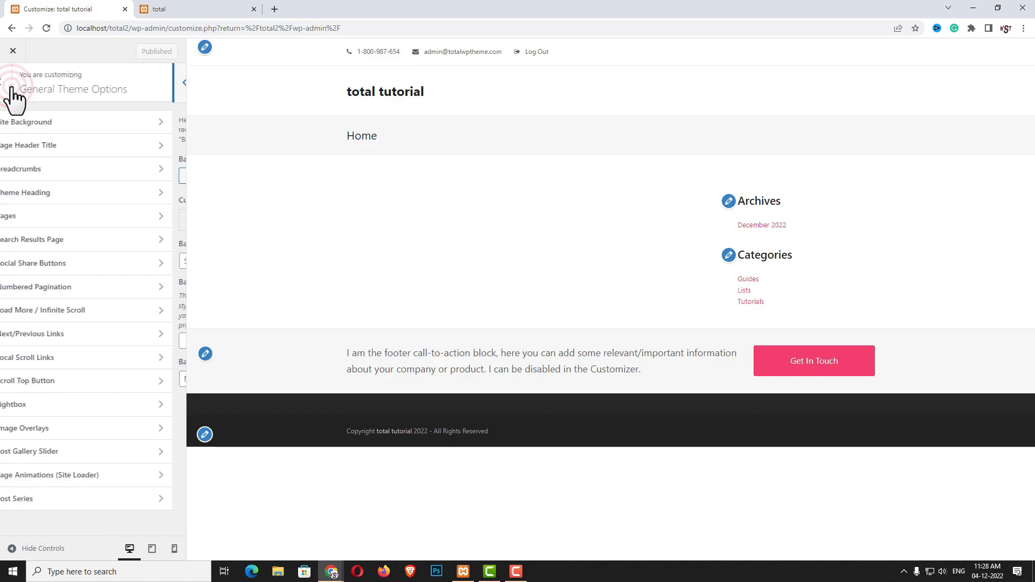
Give the page header title 45 top and bottom padding and a clamp(40px, 5vw, 60px) bottom margin
{"action": "left_click", "coordinate": [66, 160]}
{"action": "left_click", "coordinate": [21, 392]}
{"action": "type", "text": "45"}
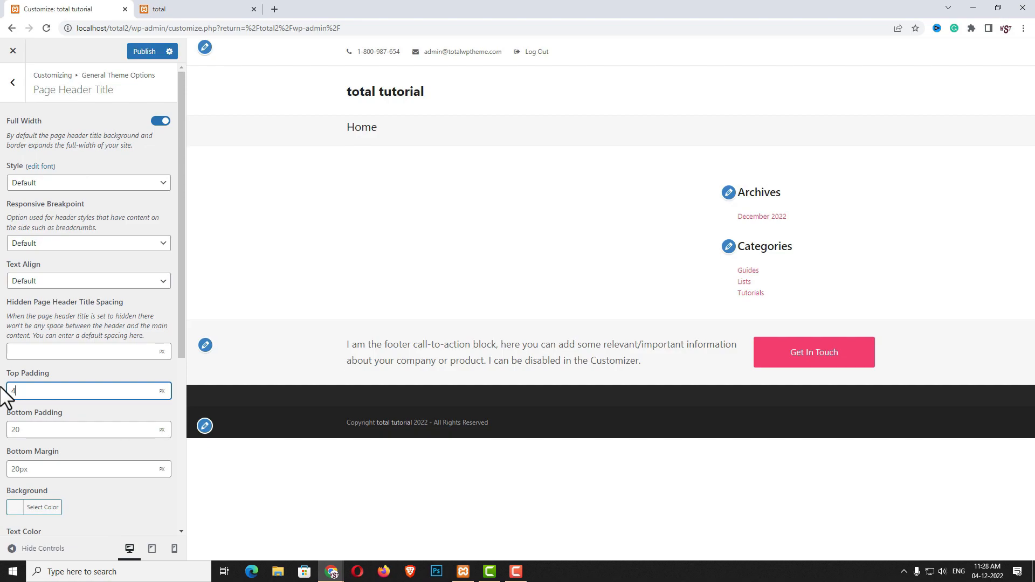
{"action": "left_click", "coordinate": [42, 430]}
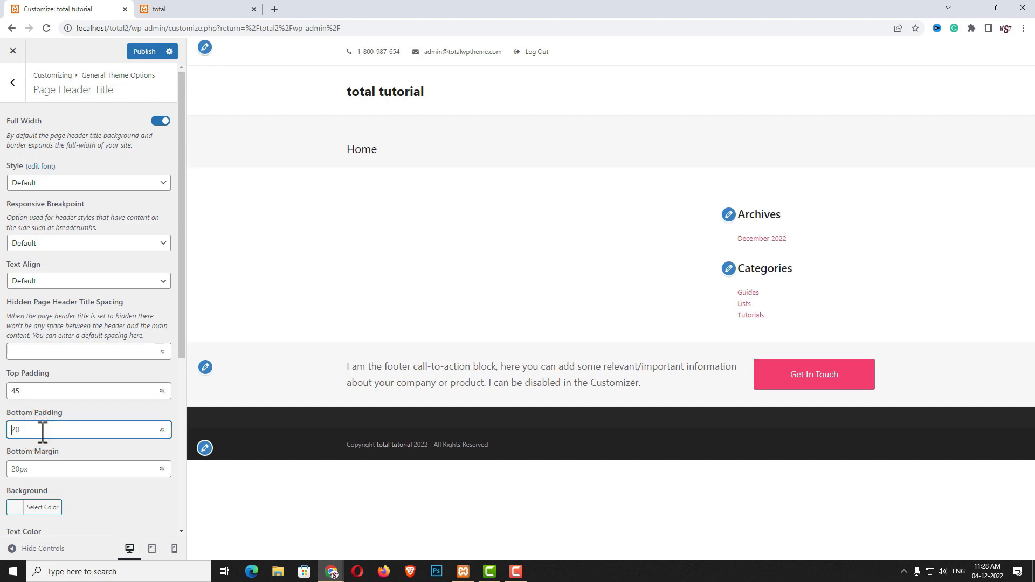
{"action": "type", "text": "45"}
{"action": "left_click", "coordinate": [22, 467]}
{"action": "key", "text": "Tab"}
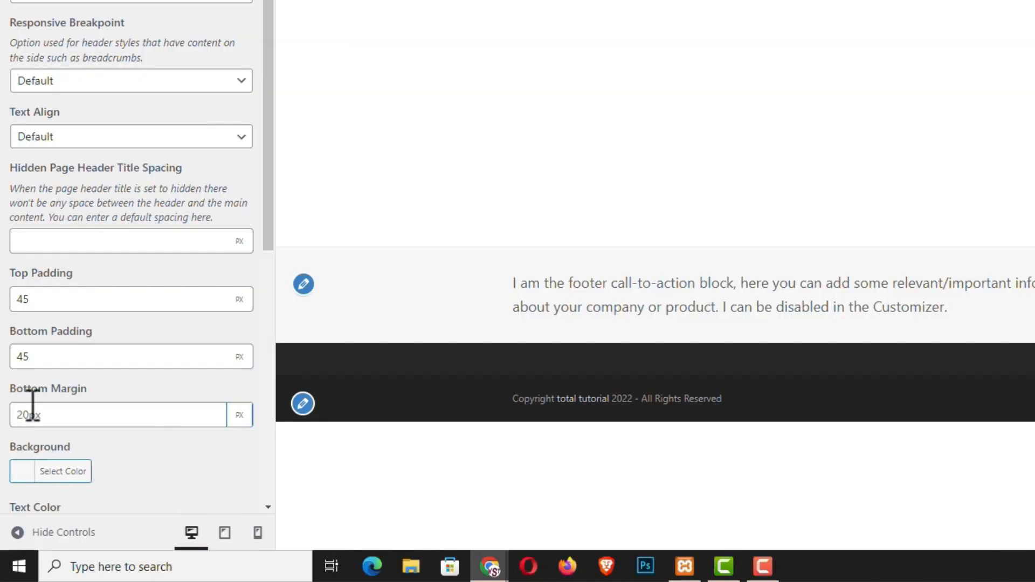
{"action": "scroll", "coordinate": [93, 453], "scroll_direction": "down", "scroll_amount": 2}
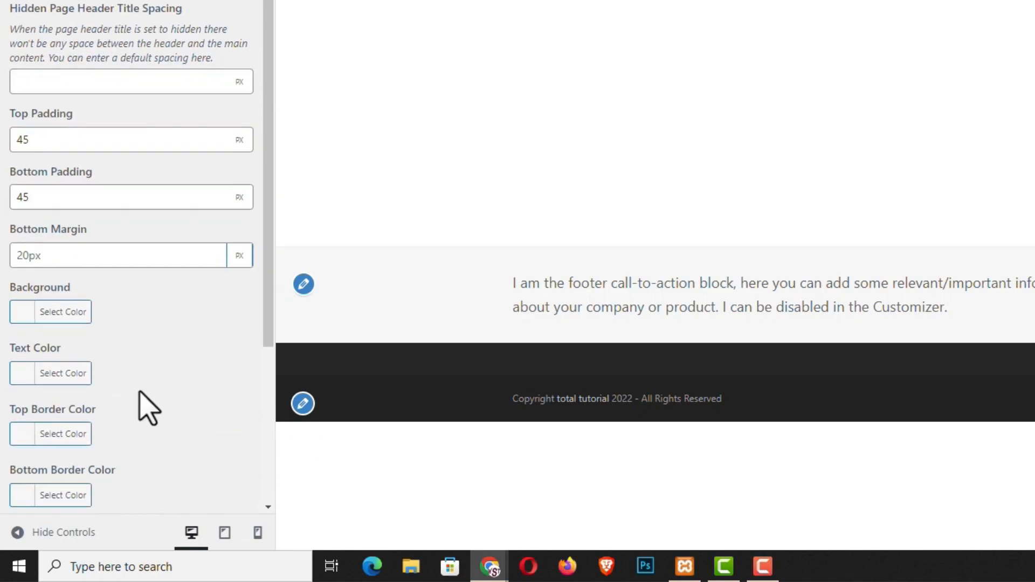
{"action": "left_click", "coordinate": [239, 256]}
{"action": "left_click", "coordinate": [236, 366]}
{"action": "left_click", "coordinate": [120, 257]}
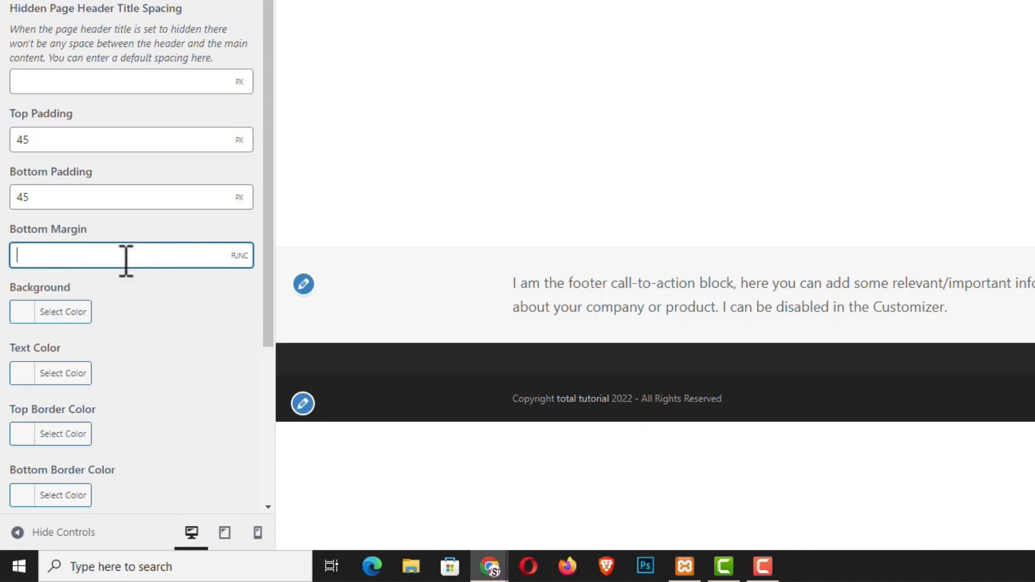
{"action": "type", "text": "clamp(40px, 5vw, 60px)"}
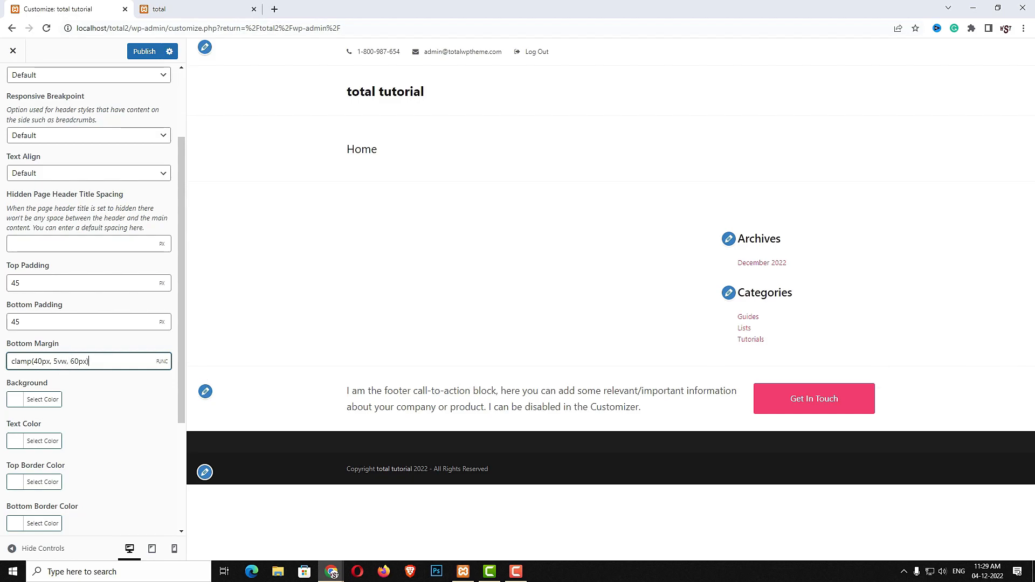
Set the page header's top and bottom border widths to 0 and publish
{"action": "scroll", "coordinate": [70, 426], "scroll_direction": "down", "scroll_amount": 3}
{"action": "left_click", "coordinate": [43, 394]}
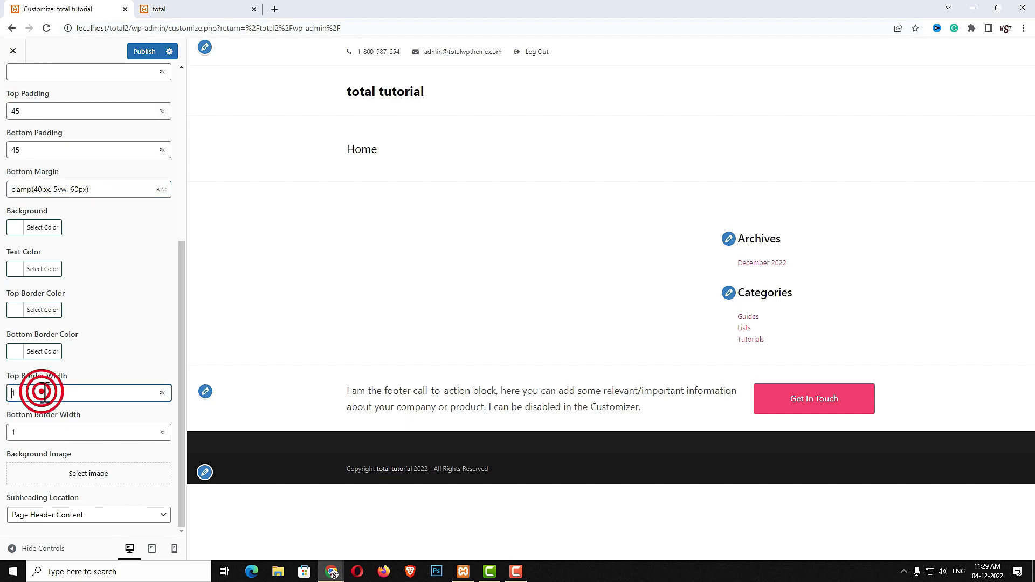
{"action": "key", "text": "BackSpace"}
{"action": "type", "text": "0"}
{"action": "left_click", "coordinate": [27, 432]}
{"action": "key", "text": "BackSpace"}
{"action": "type", "text": "0"}
{"action": "left_click", "coordinate": [152, 53]}
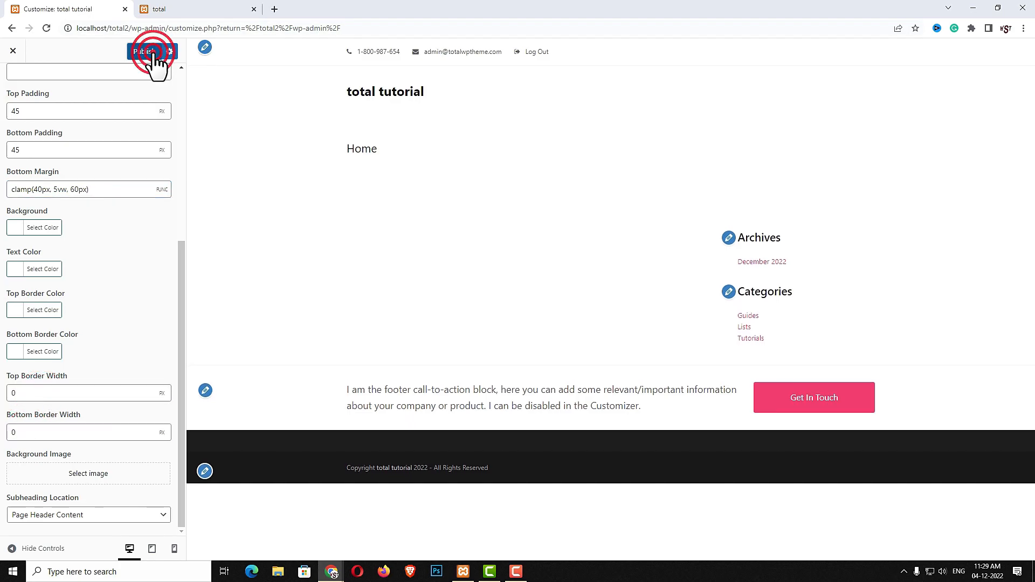
{"action": "scroll", "coordinate": [132, 163], "scroll_direction": "up", "scroll_amount": 5}
In Breadcrumbs settings, switch off Ending Trail Title and start editing the separator field
{"action": "left_click", "coordinate": [11, 83]}
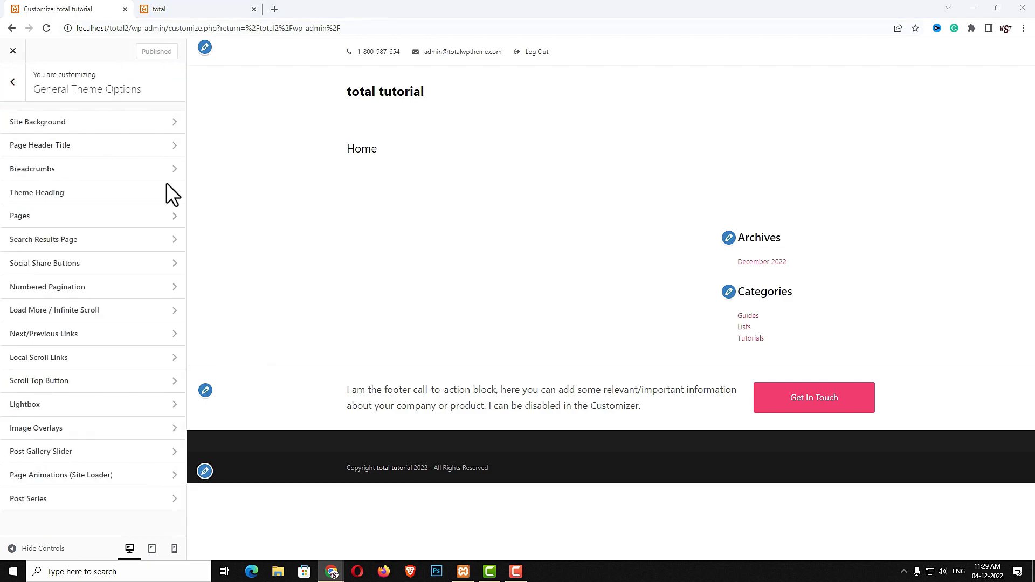
{"action": "left_click", "coordinate": [30, 170]}
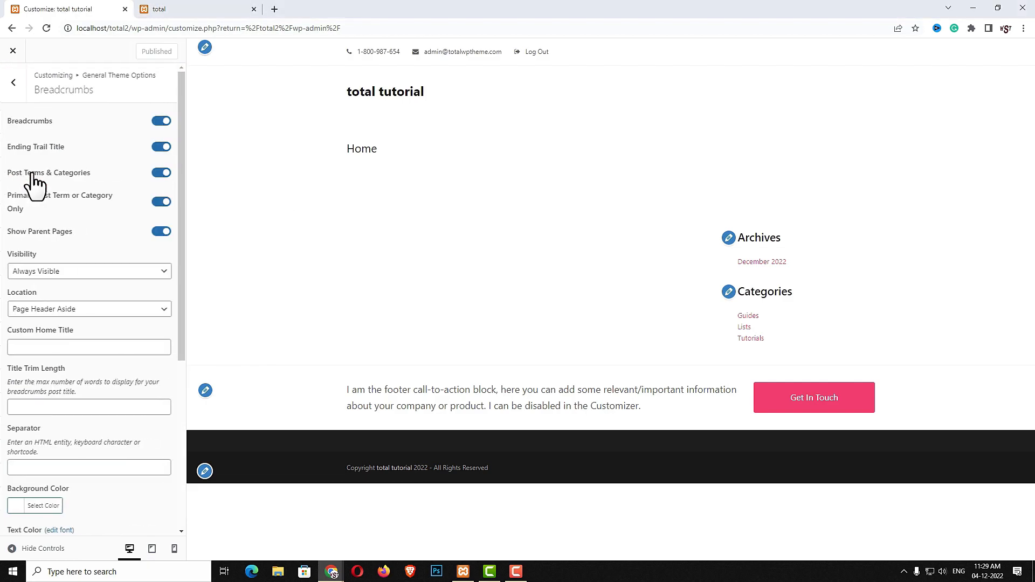
{"action": "left_click", "coordinate": [157, 149]}
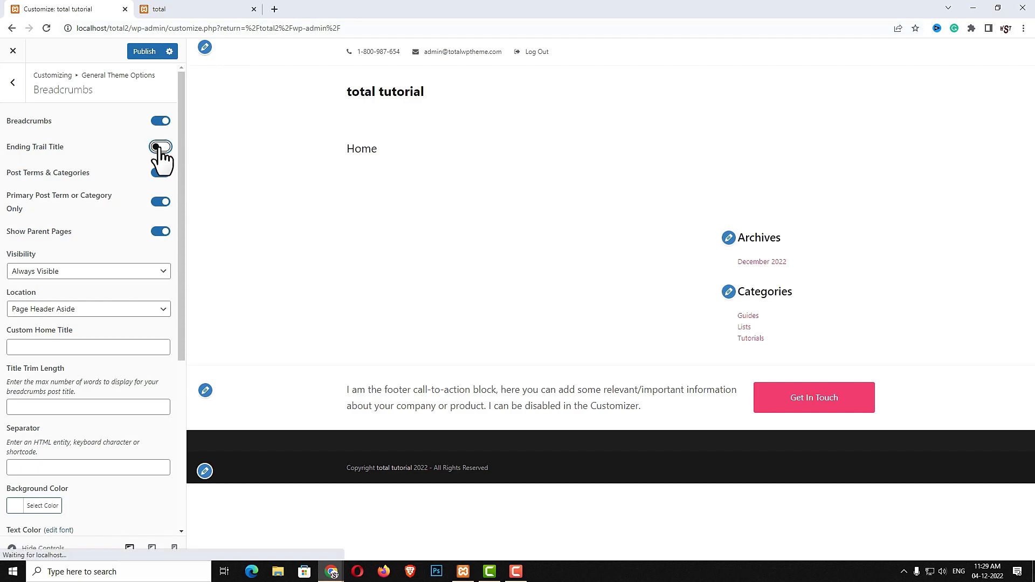
{"action": "left_click", "coordinate": [60, 467]}
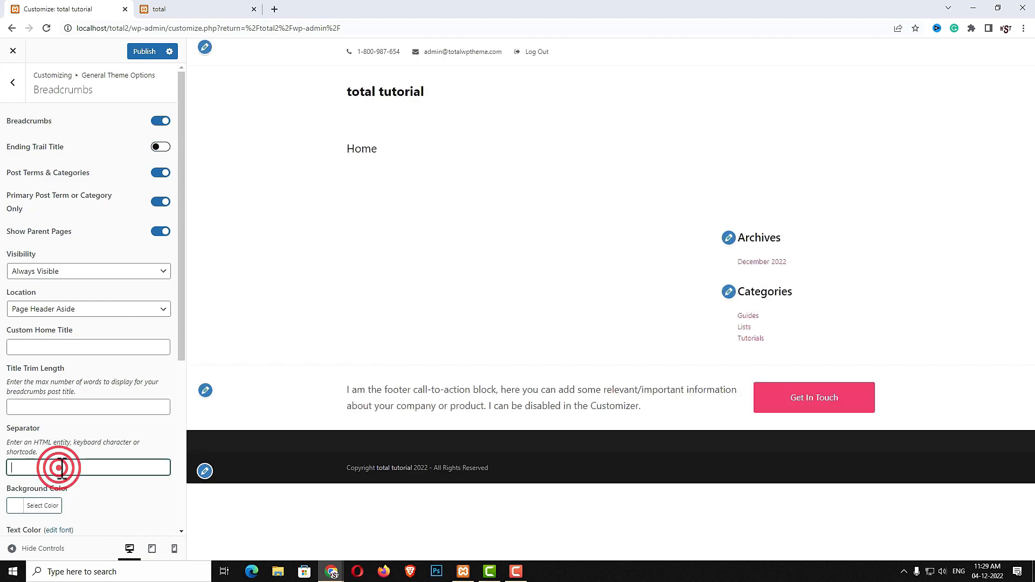
Look through the Theme Heading and Pages settings in General Theme Options
{"action": "type", "text": "7"}
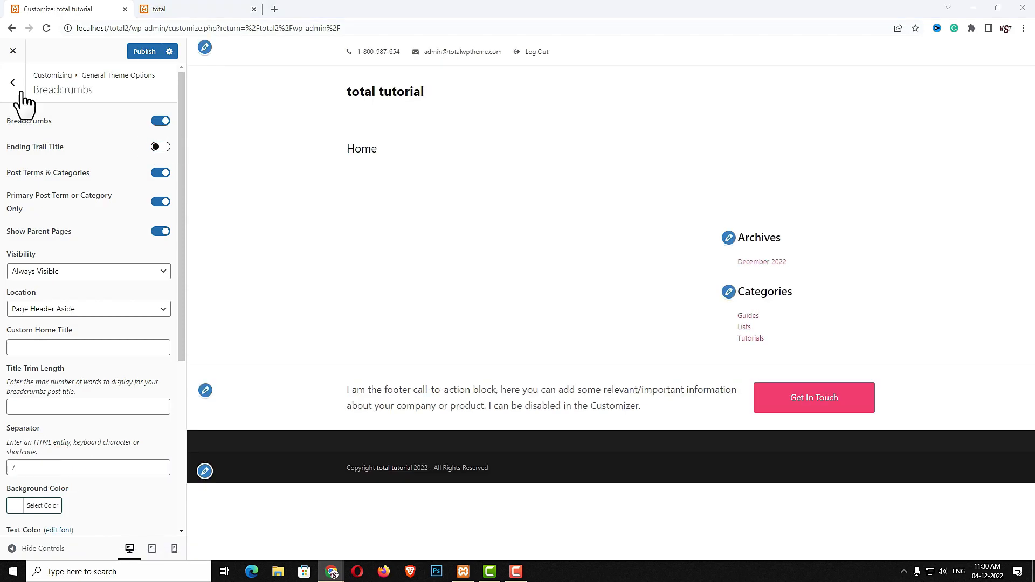
{"action": "left_click", "coordinate": [13, 82]}
{"action": "left_click", "coordinate": [81, 195]}
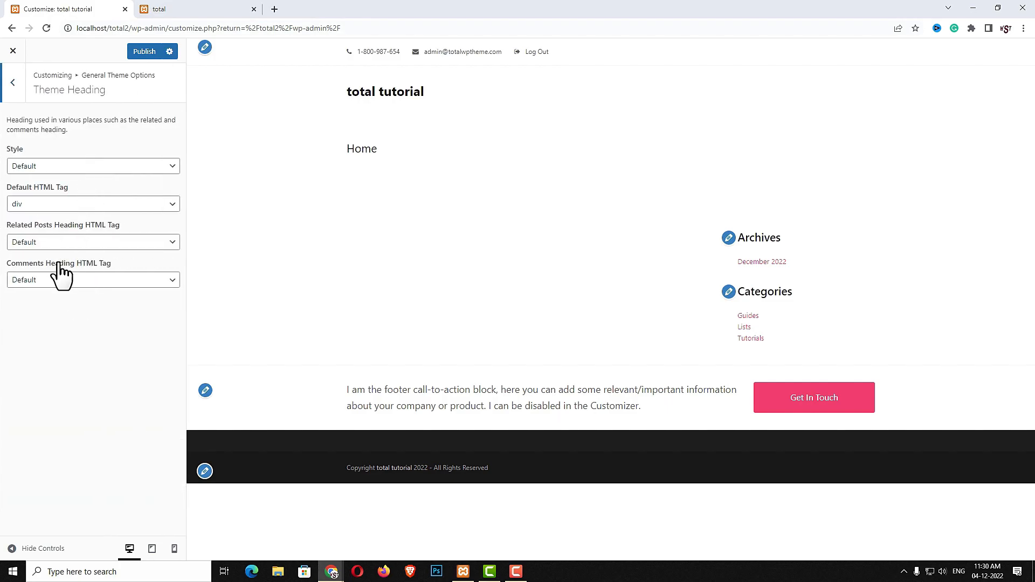
{"action": "left_click", "coordinate": [13, 86]}
{"action": "left_click", "coordinate": [42, 219]}
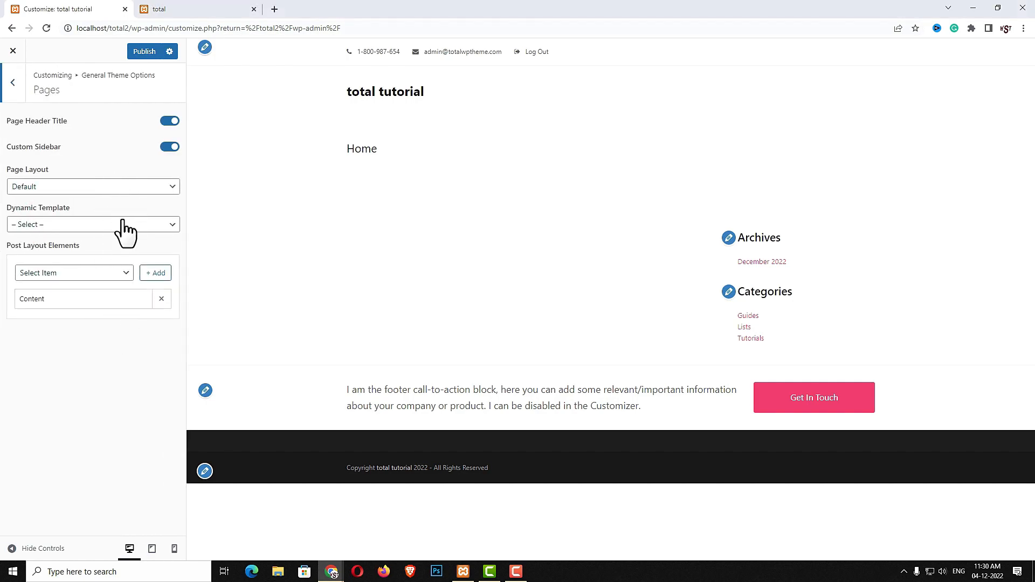
{"action": "left_click", "coordinate": [13, 82]}
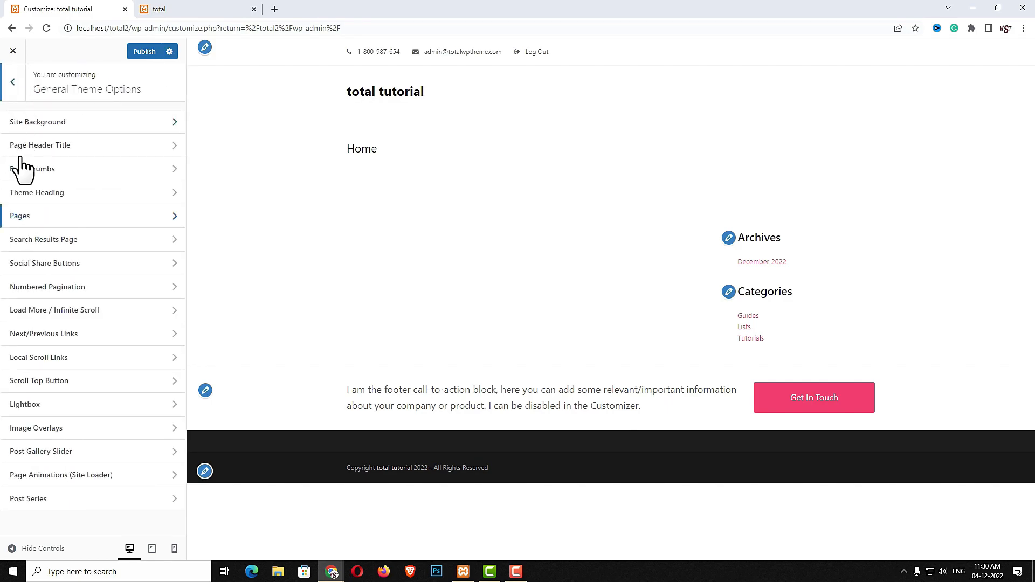
Switch off Custom Sidebar for the Search Results Page and publish the change
{"action": "left_click", "coordinate": [48, 240]}
{"action": "left_click", "coordinate": [162, 146]}
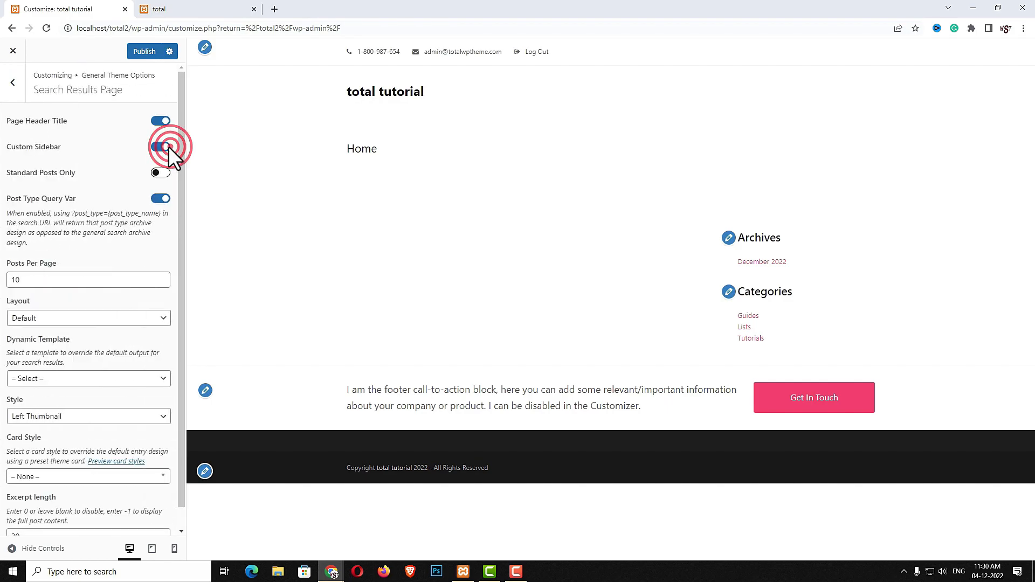
{"action": "scroll", "coordinate": [183, 197], "scroll_direction": "down", "scroll_amount": 1}
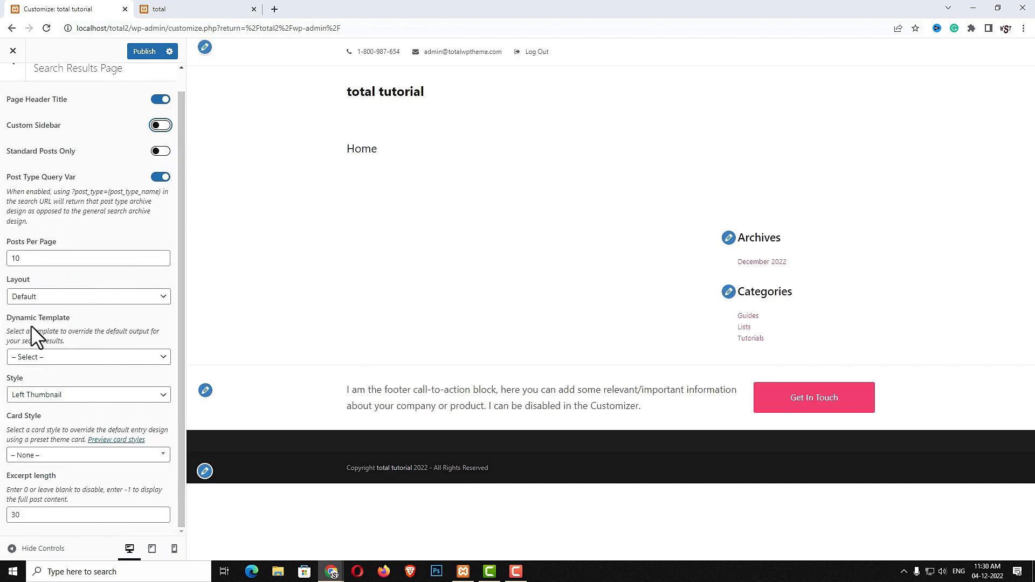
{"action": "scroll", "coordinate": [91, 205], "scroll_direction": "up", "scroll_amount": 1}
{"action": "left_click", "coordinate": [142, 51]}
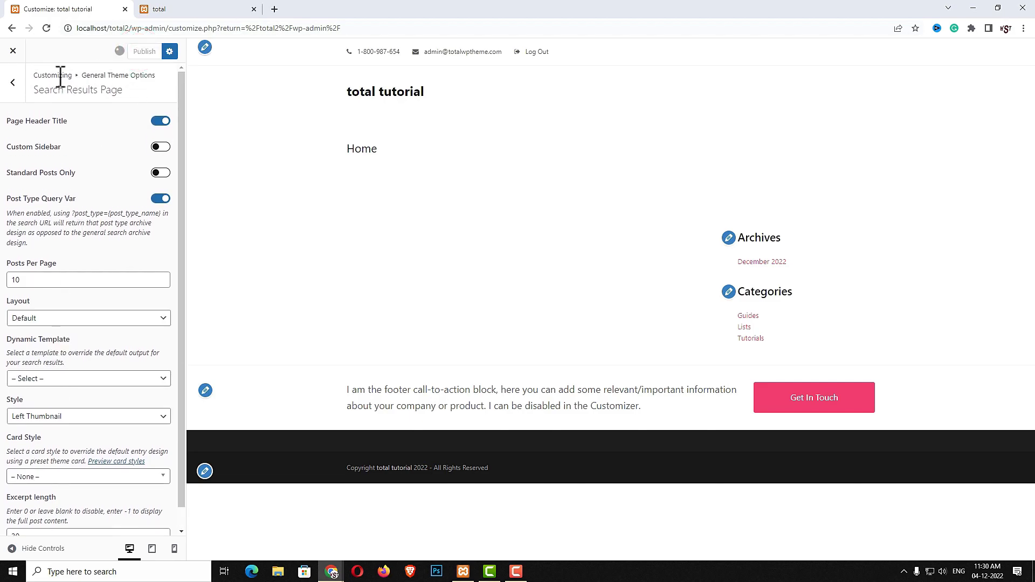
{"action": "left_click", "coordinate": [11, 82]}
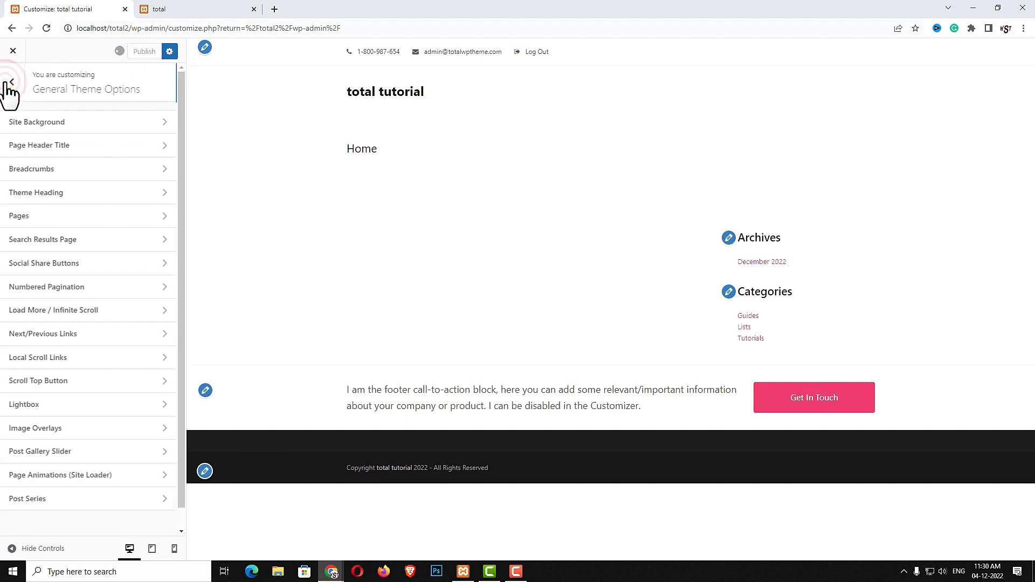
Add Pinterest to the Social Share Buttons sites list
{"action": "left_click", "coordinate": [54, 264]}
{"action": "scroll", "coordinate": [86, 261], "scroll_direction": "down", "scroll_amount": 3}
{"action": "scroll", "coordinate": [86, 277], "scroll_direction": "up", "scroll_amount": 2}
{"action": "scroll", "coordinate": [83, 275], "scroll_direction": "up", "scroll_amount": 1}
{"action": "left_click", "coordinate": [70, 207]}
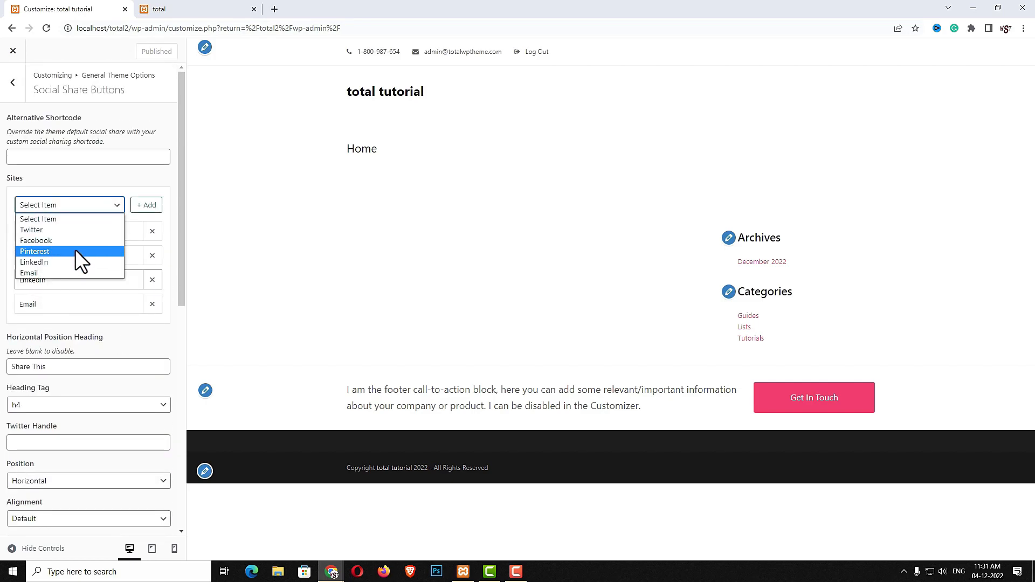
{"action": "left_click", "coordinate": [147, 185]}
{"action": "left_click", "coordinate": [93, 204]}
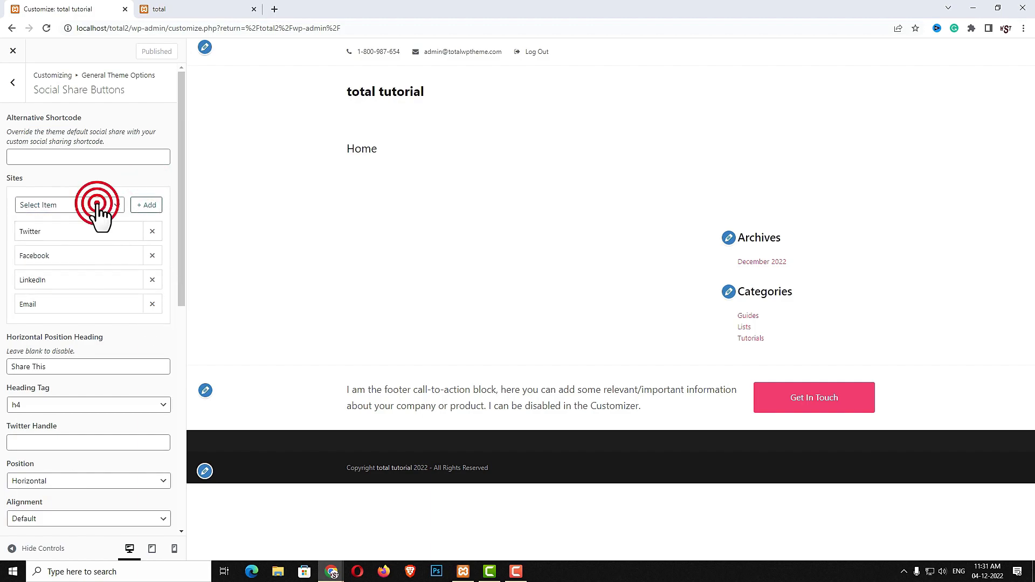
{"action": "left_click", "coordinate": [50, 252]}
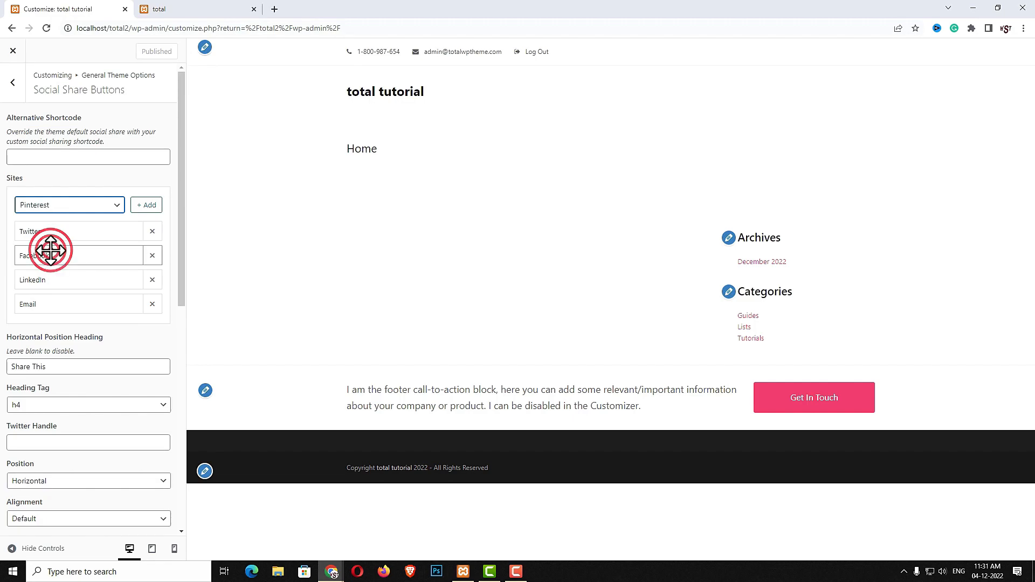
{"action": "left_click", "coordinate": [147, 206]}
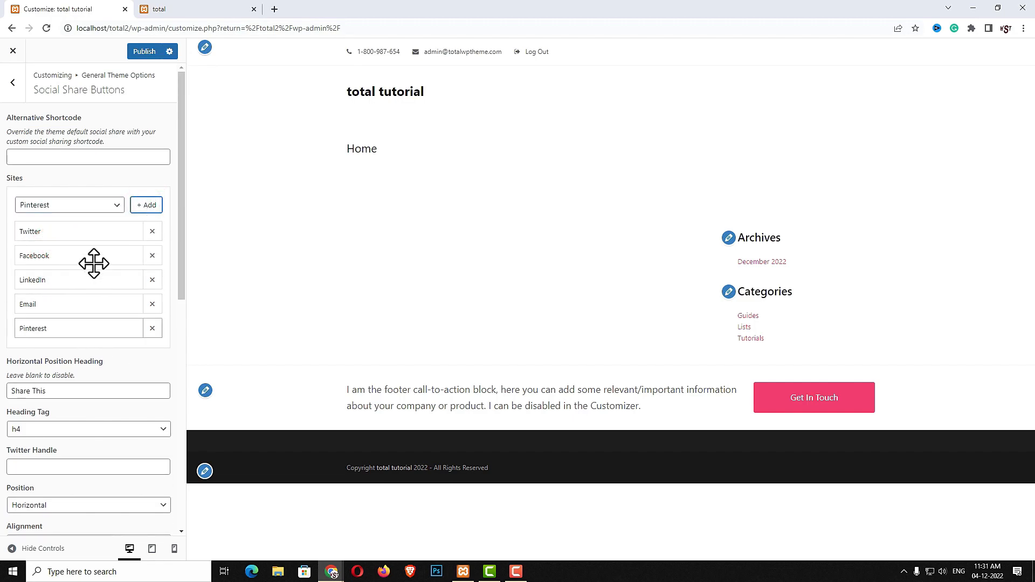
Label the share buttons Tweet, Facebook, Pinterest, Linkedin and Email, then publish
{"action": "scroll", "coordinate": [100, 405], "scroll_direction": "down", "scroll_amount": 5}
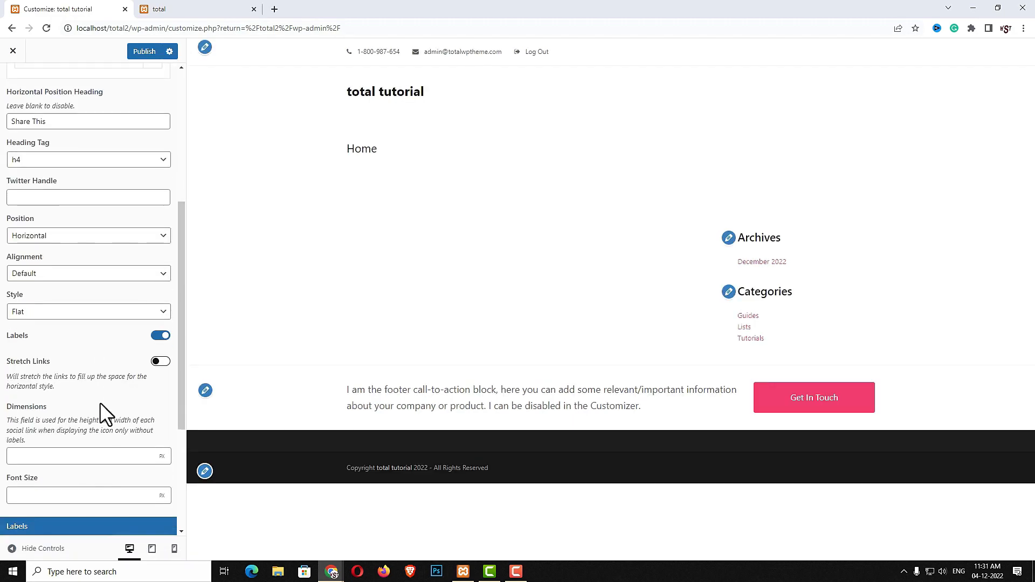
{"action": "scroll", "coordinate": [99, 403], "scroll_direction": "down", "scroll_amount": 4}
{"action": "left_click", "coordinate": [139, 362]}
{"action": "type", "text": "Tweet"}
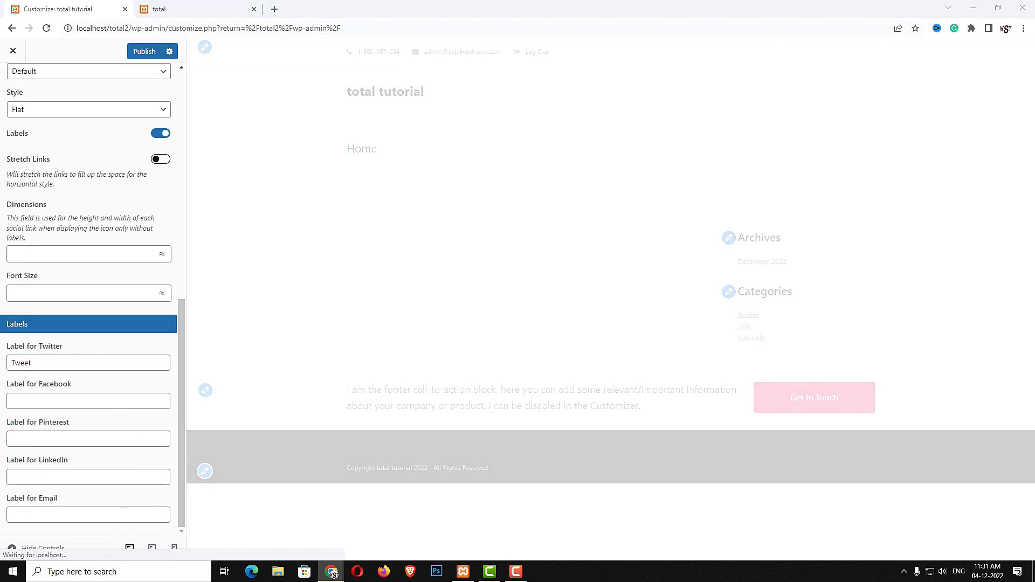
{"action": "left_click", "coordinate": [120, 401]}
{"action": "type", "text": "Facebook"}
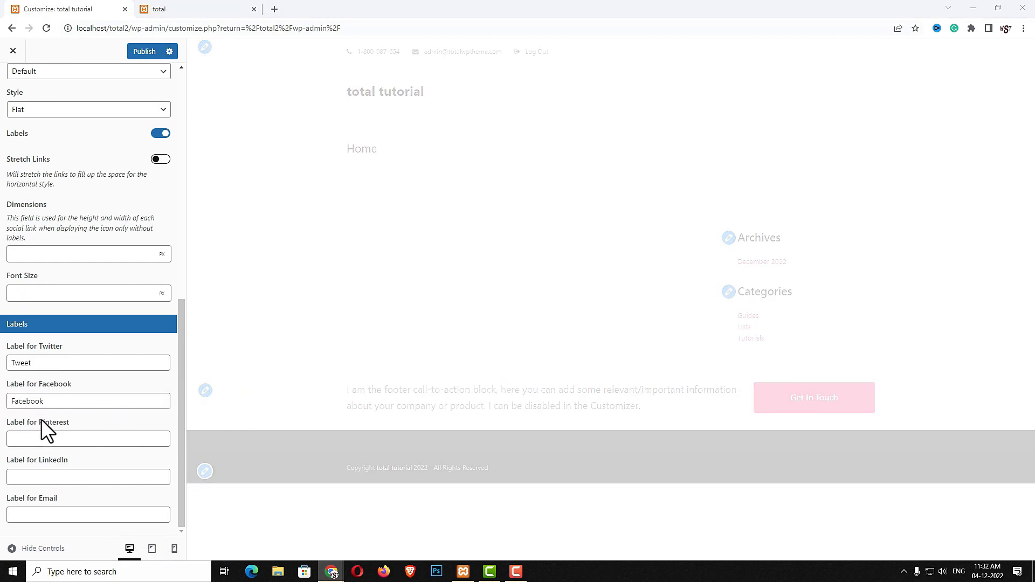
{"action": "left_click", "coordinate": [42, 438]}
{"action": "type", "text": "Pinterest"}
{"action": "left_click", "coordinate": [78, 475]}
{"action": "type", "text": "Linkedin"}
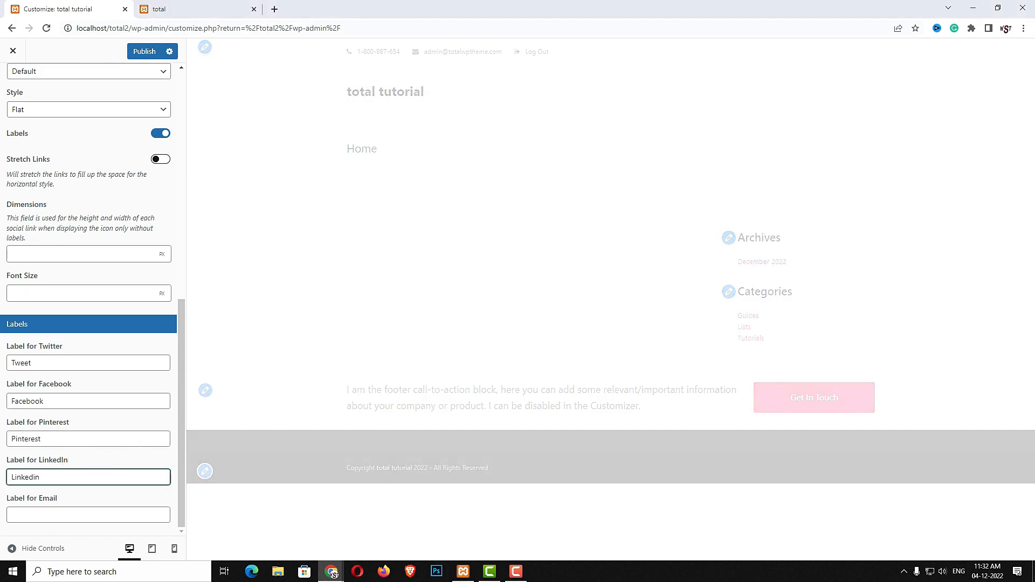
{"action": "left_click", "coordinate": [124, 513]}
{"action": "type", "text": "Email"}
{"action": "left_click", "coordinate": [144, 52]}
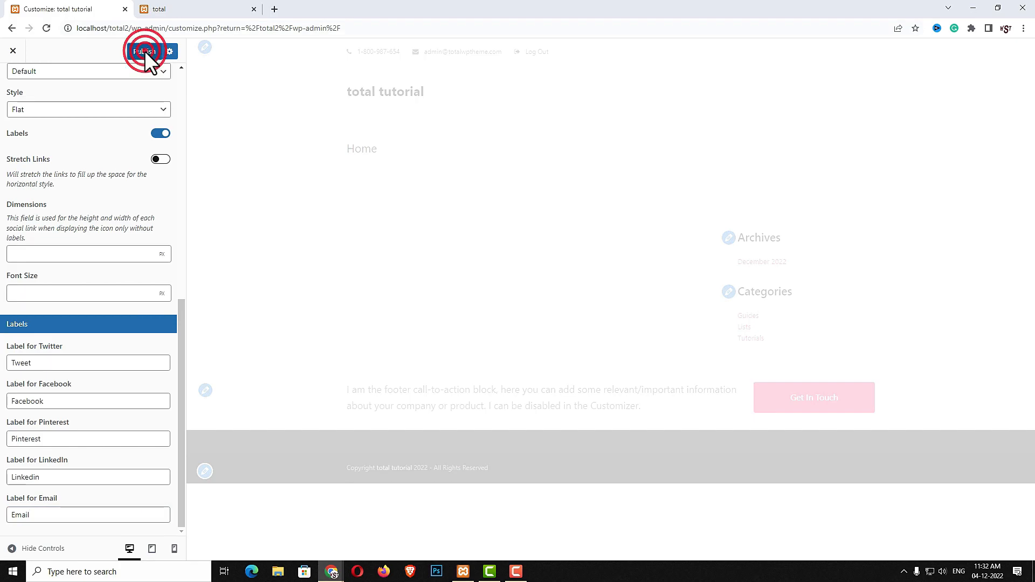
{"action": "scroll", "coordinate": [30, 167], "scroll_direction": "up", "scroll_amount": 5}
{"action": "left_click", "coordinate": [12, 85]}
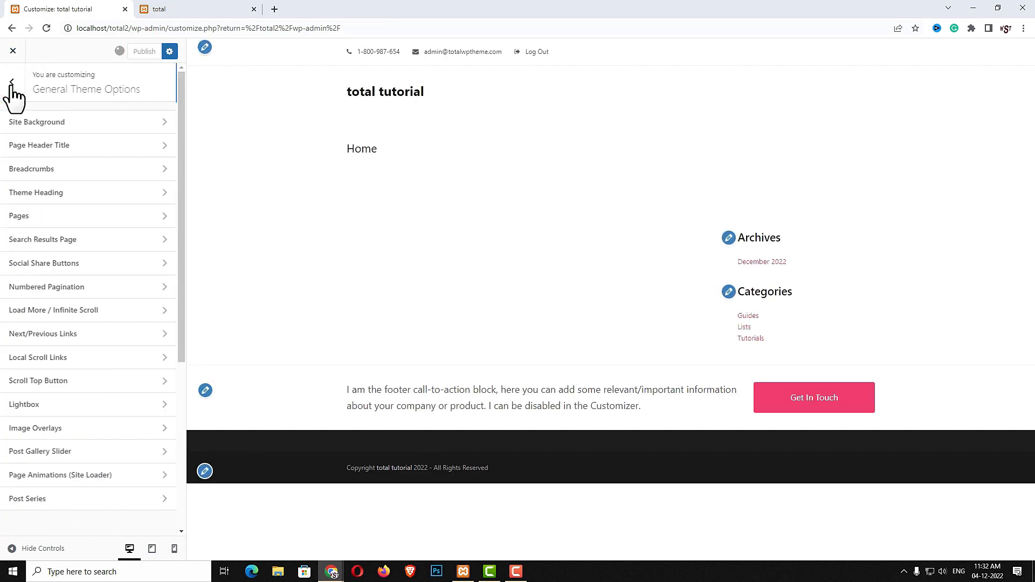
Review the Numbered Pagination, Load More and Next/Previous Links settings
{"action": "left_click", "coordinate": [64, 293]}
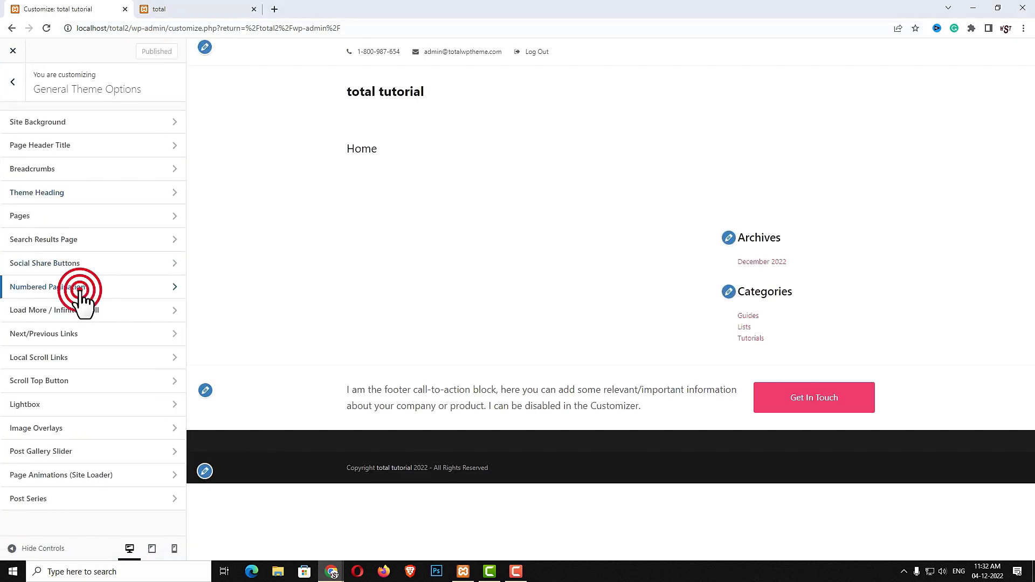
{"action": "scroll", "coordinate": [138, 453], "scroll_direction": "down", "scroll_amount": 5}
{"action": "scroll", "coordinate": [137, 444], "scroll_direction": "up", "scroll_amount": 5}
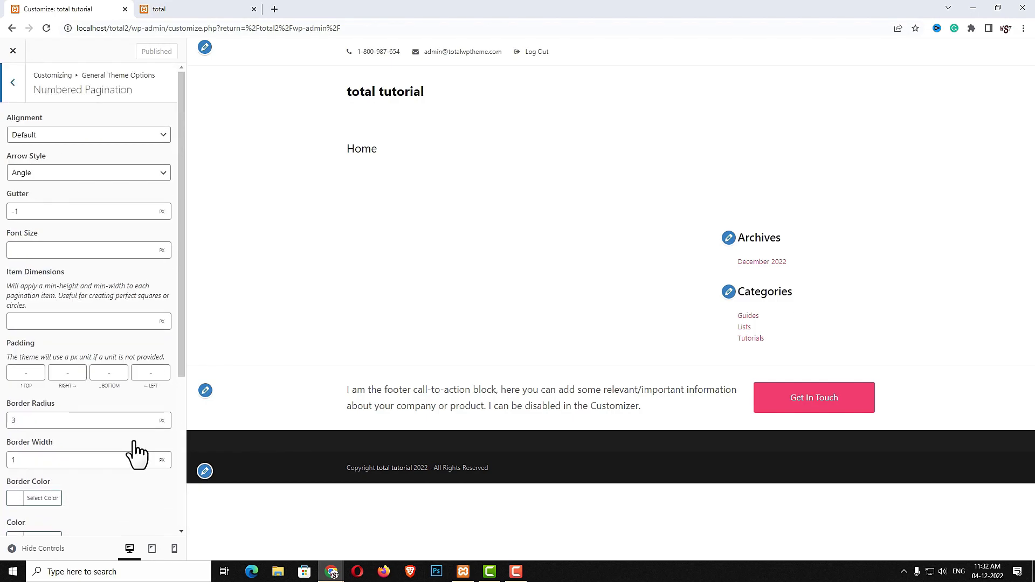
{"action": "left_click", "coordinate": [14, 86]}
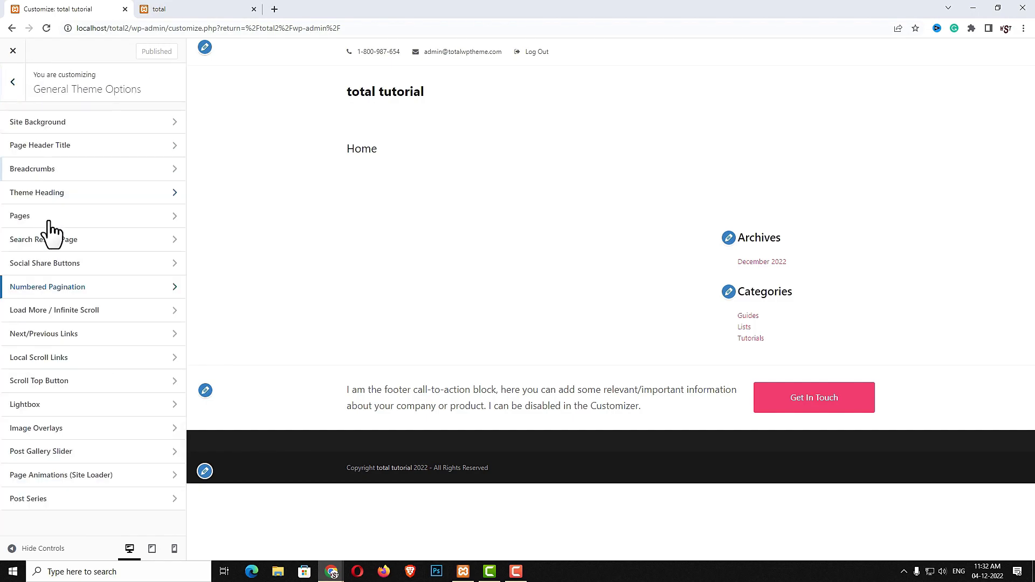
{"action": "left_click", "coordinate": [48, 312]}
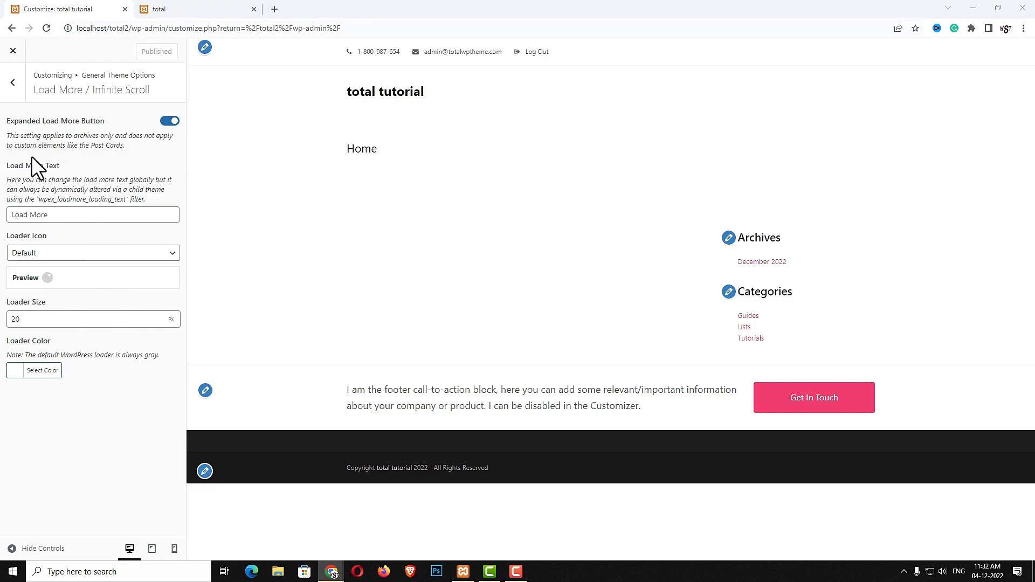
{"action": "left_click", "coordinate": [16, 96]}
{"action": "left_click", "coordinate": [32, 335]}
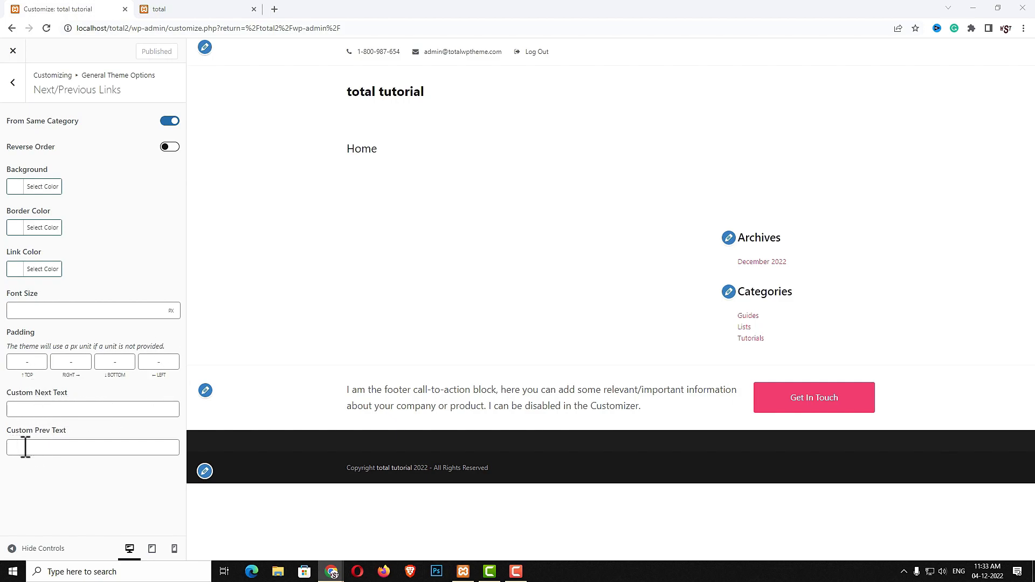
{"action": "left_click", "coordinate": [91, 409]}
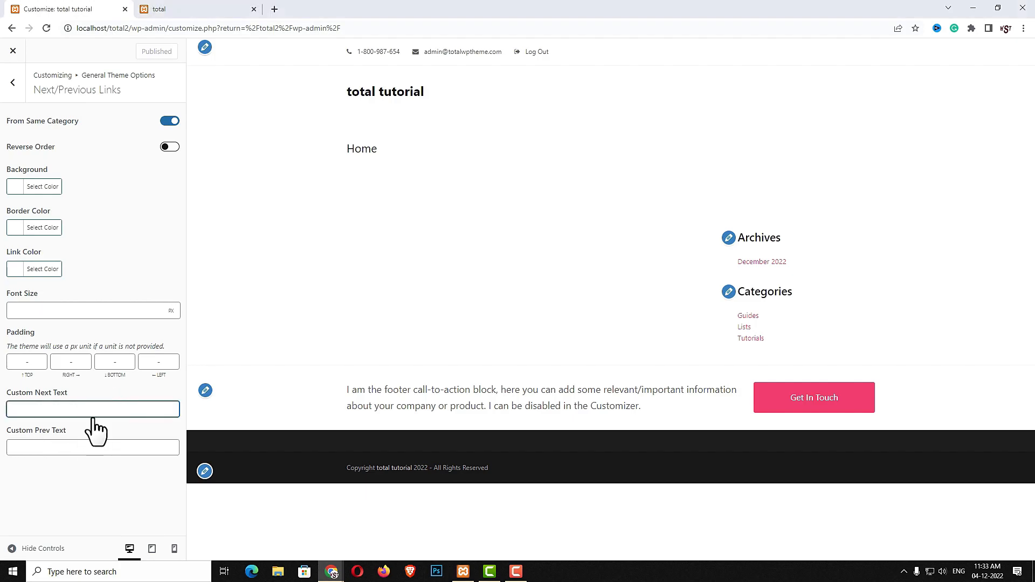
{"action": "left_click", "coordinate": [13, 83]}
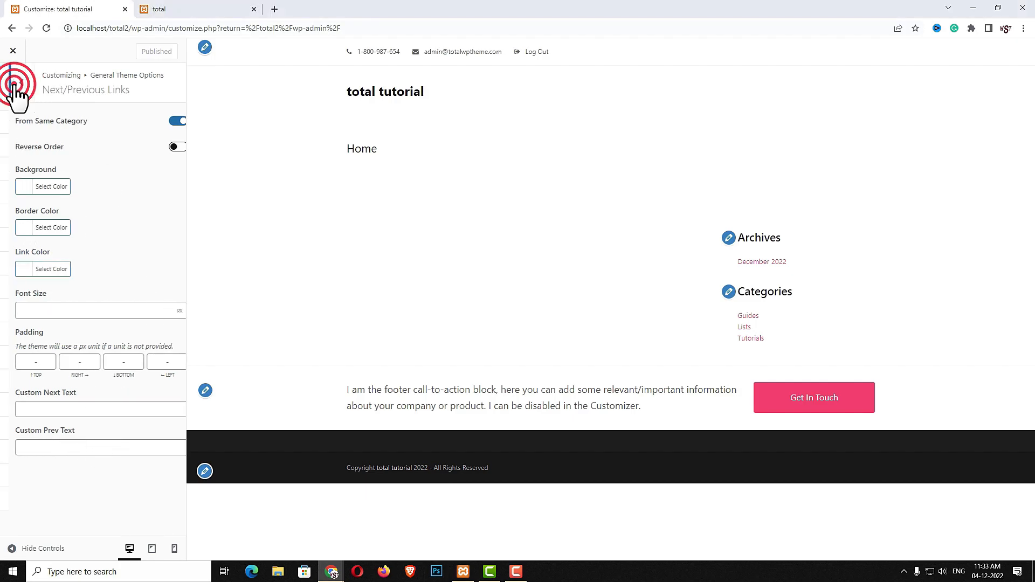
Switch off jQuery Easing in the Local Scroll Links settings
{"action": "left_click", "coordinate": [50, 359]}
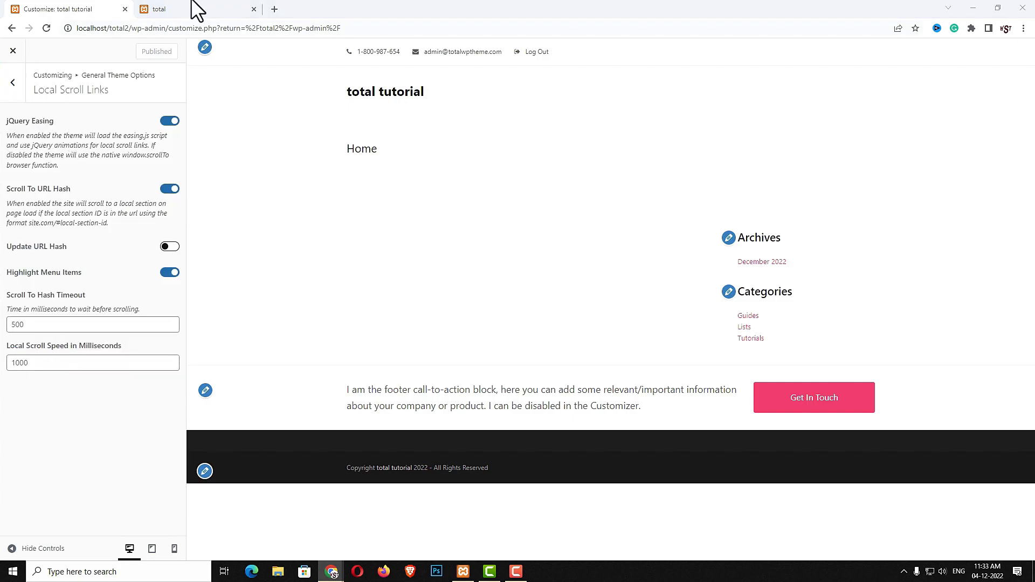
{"action": "left_click", "coordinate": [172, 123]}
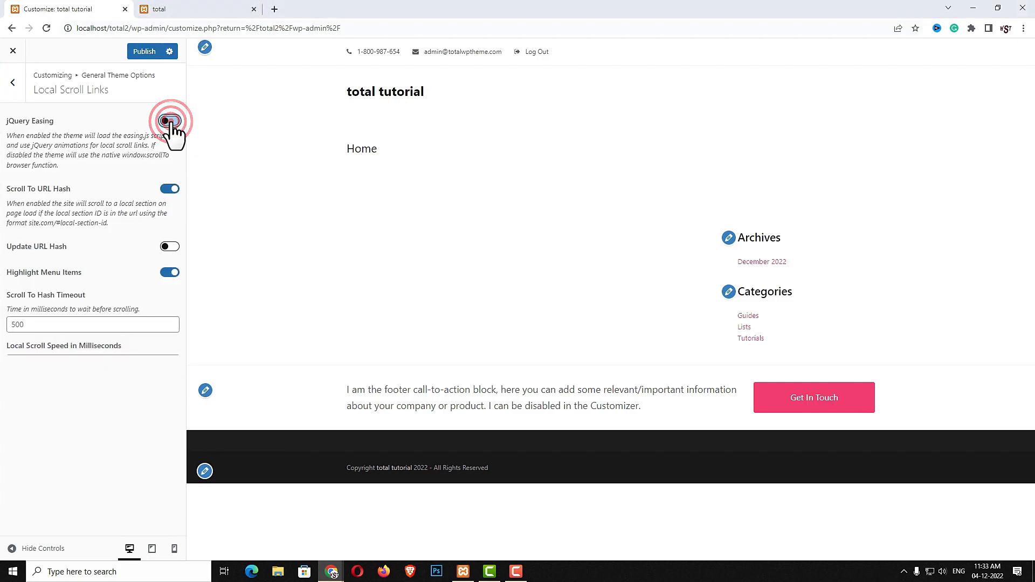
{"action": "key", "text": "Escape"}
{"action": "left_click", "coordinate": [69, 387]}
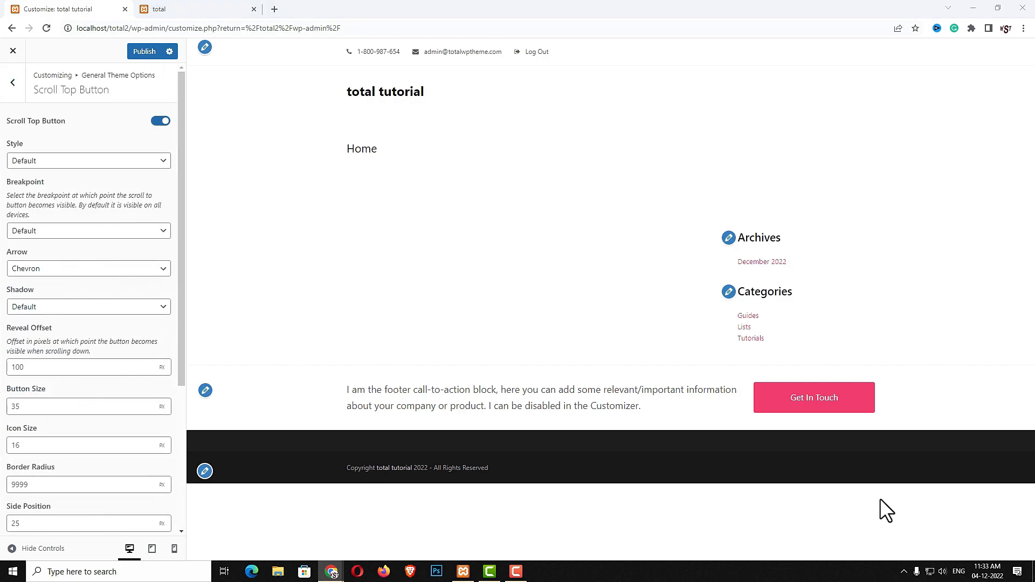
Set the Scroll Top Button style to Accent and try the button on the live site
{"action": "left_click", "coordinate": [144, 162]}
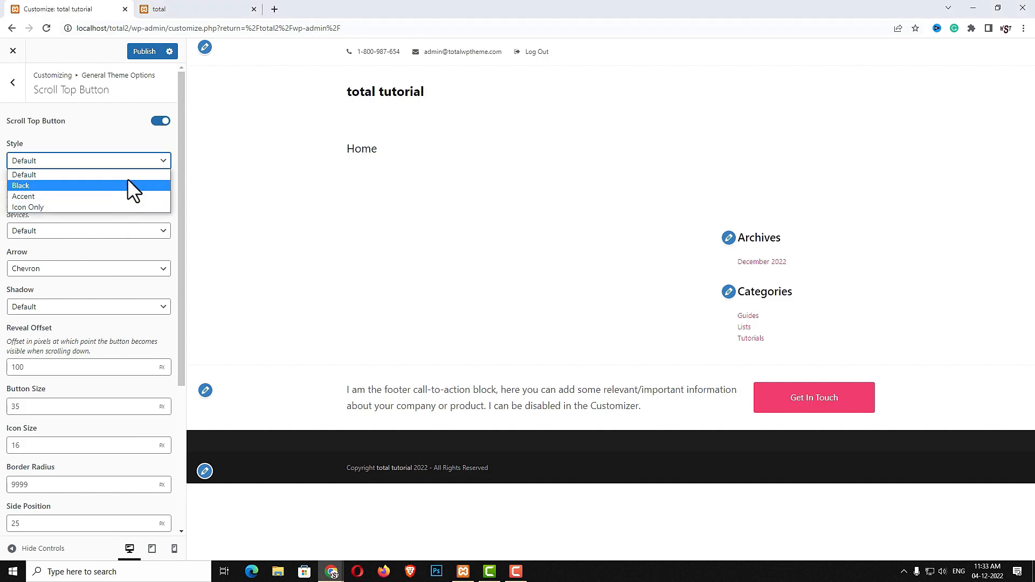
{"action": "left_click", "coordinate": [129, 196]}
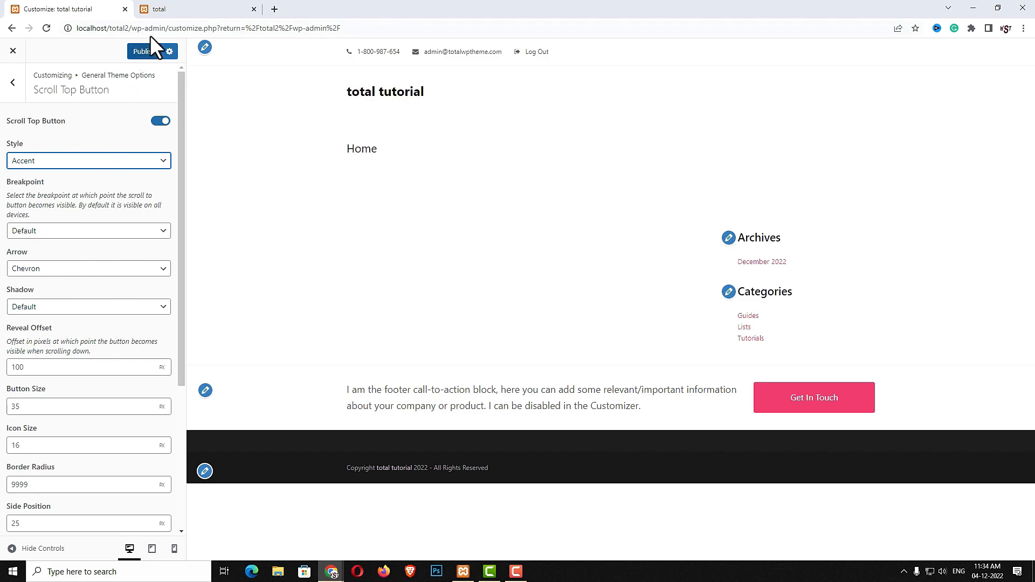
{"action": "left_click", "coordinate": [186, 9]}
{"action": "scroll", "coordinate": [816, 431], "scroll_direction": "down", "scroll_amount": 3}
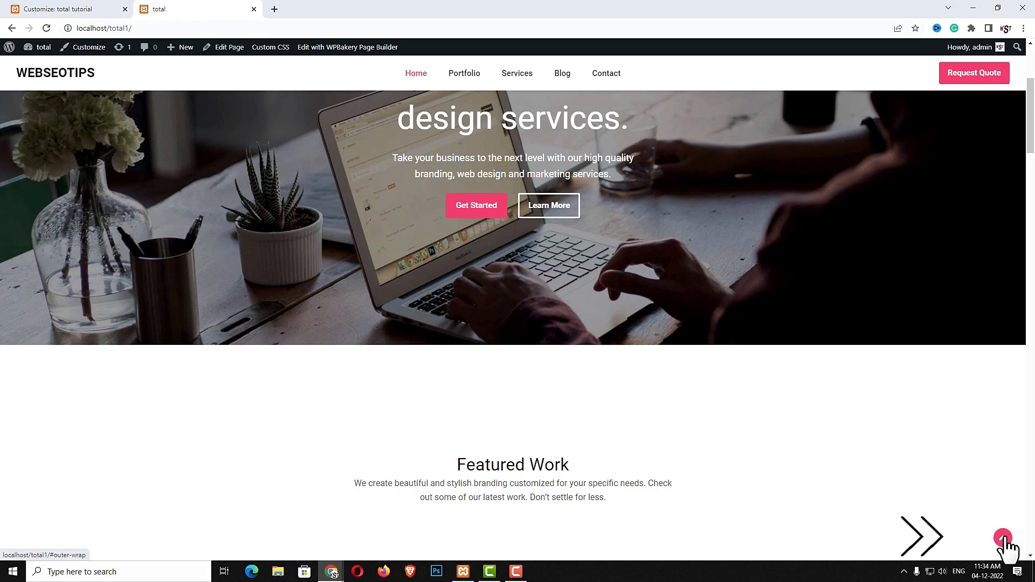
{"action": "left_click", "coordinate": [1004, 541]}
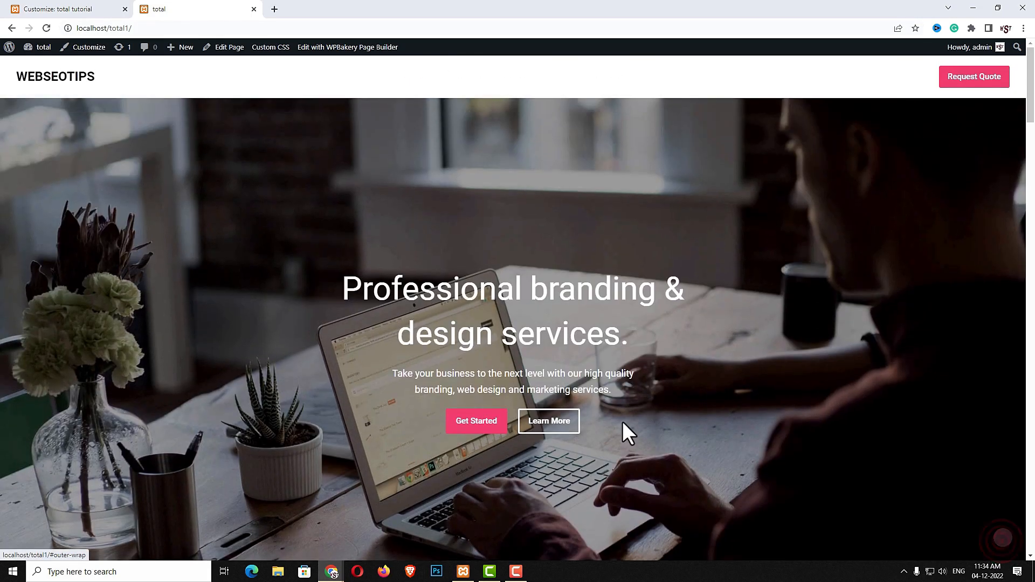
{"action": "left_click", "coordinate": [65, 10]}
{"action": "left_click", "coordinate": [20, 88]}
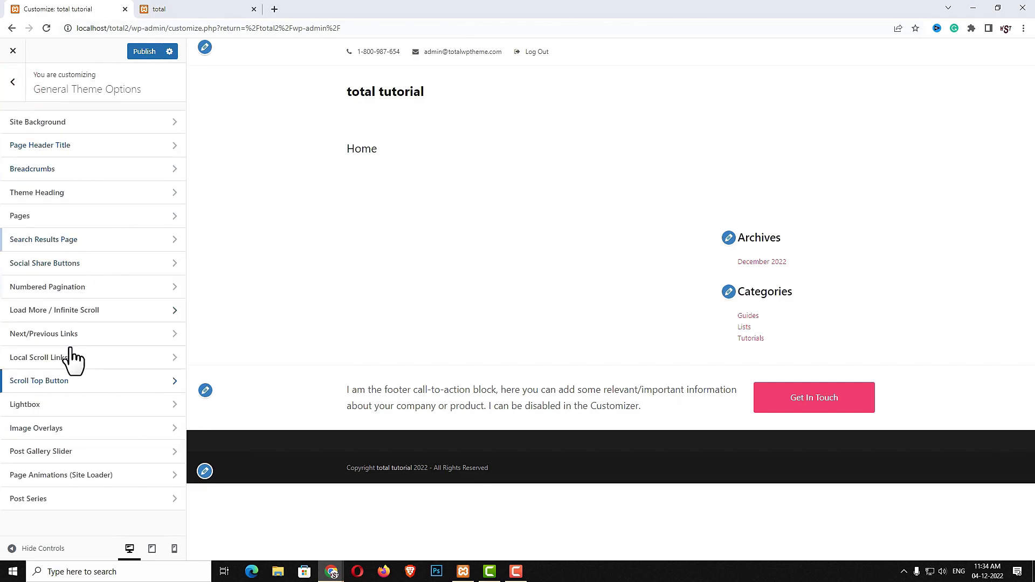
Change the Main Container Width under Layout > Desktop Widths from 980 to 1200
{"action": "left_click", "coordinate": [12, 84]}
{"action": "left_click", "coordinate": [52, 315]}
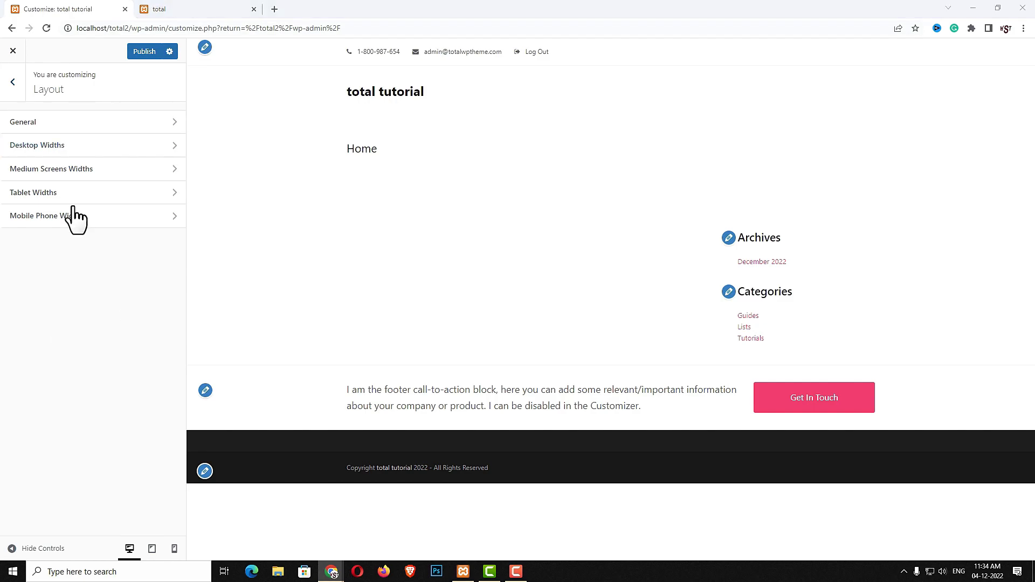
{"action": "left_click", "coordinate": [51, 124]}
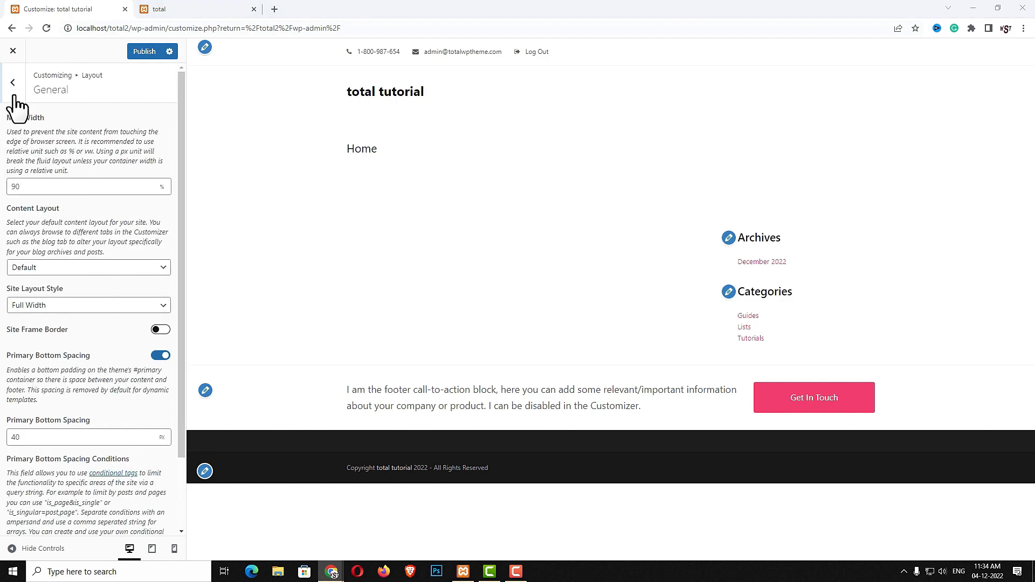
{"action": "left_click", "coordinate": [13, 86]}
{"action": "left_click", "coordinate": [51, 146]}
{"action": "left_click", "coordinate": [54, 158]}
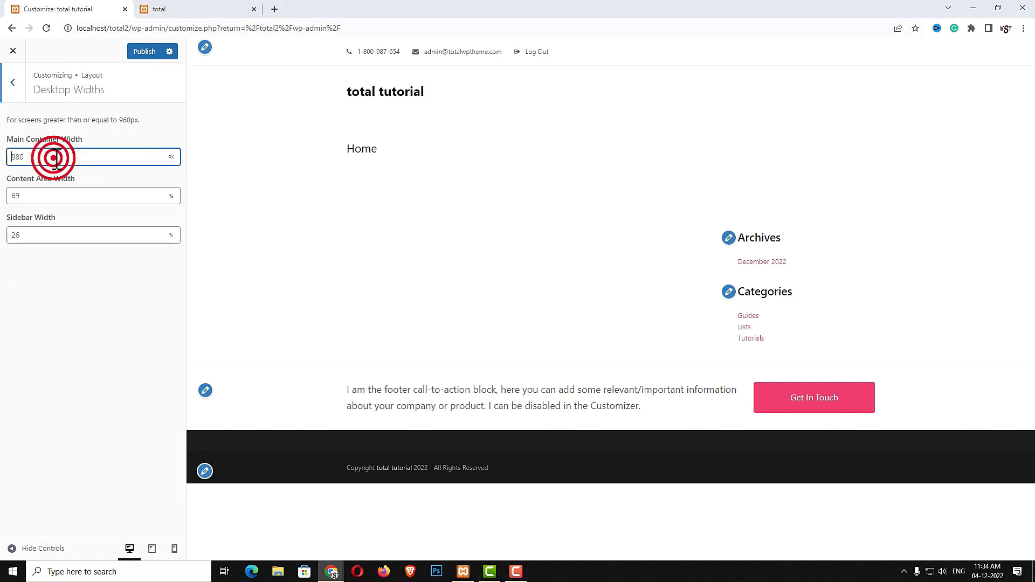
{"action": "key", "text": "Delete"}
{"action": "key", "text": "Delete"}
{"action": "key", "text": "Delete"}
{"action": "type", "text": "1200"}
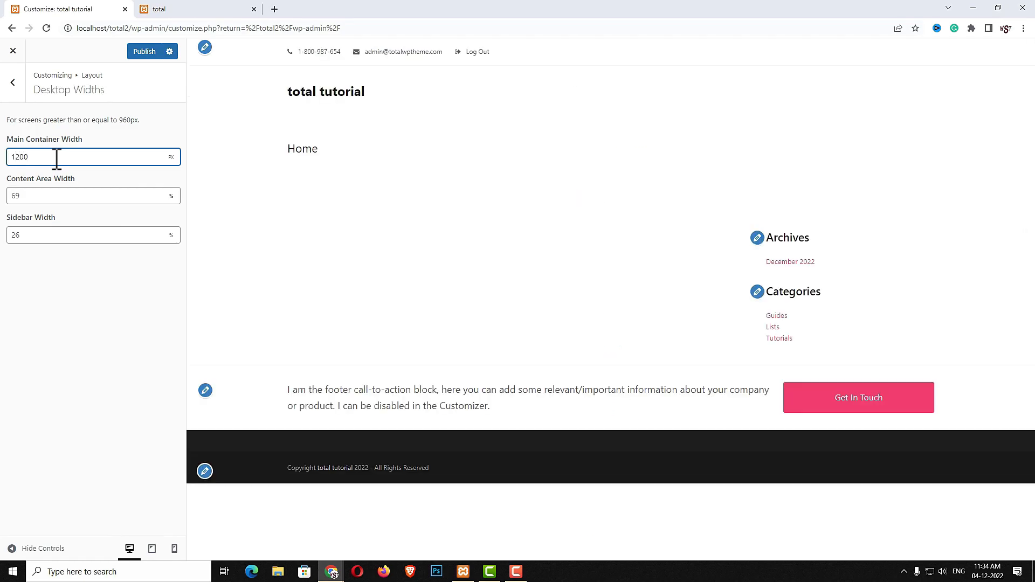
Look over the medium-screen, tablet and mobile phone widths, then open Typography
{"action": "left_click", "coordinate": [13, 83]}
{"action": "left_click", "coordinate": [98, 168]}
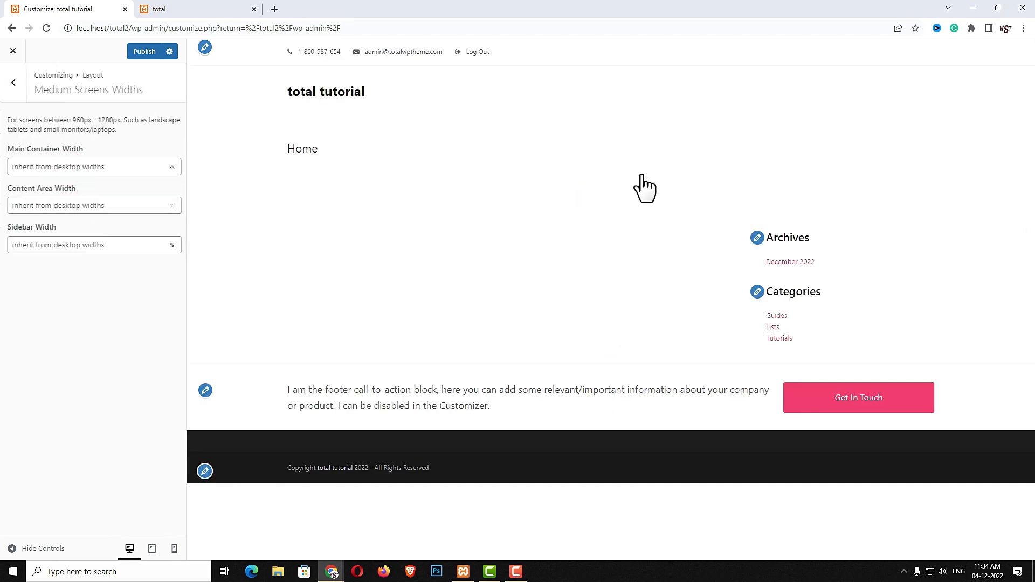
{"action": "left_click", "coordinate": [13, 83]}
{"action": "left_click", "coordinate": [21, 193]}
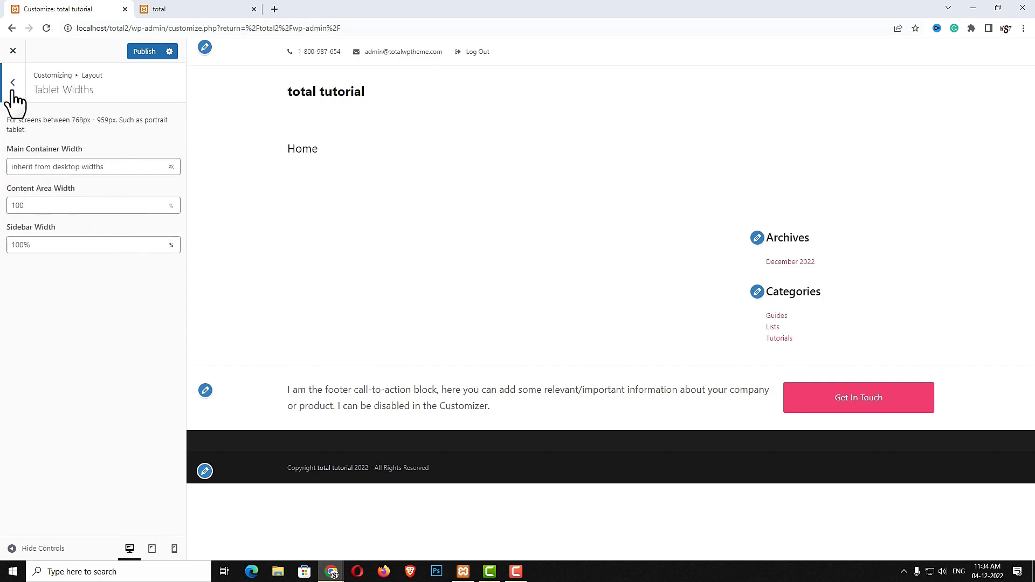
{"action": "left_click", "coordinate": [13, 83]}
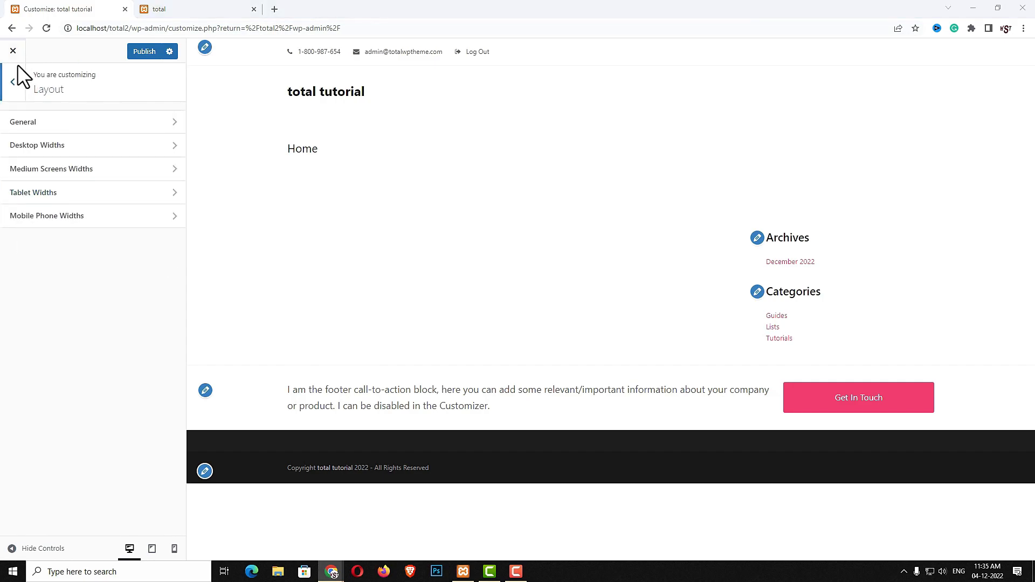
{"action": "left_click", "coordinate": [89, 214]}
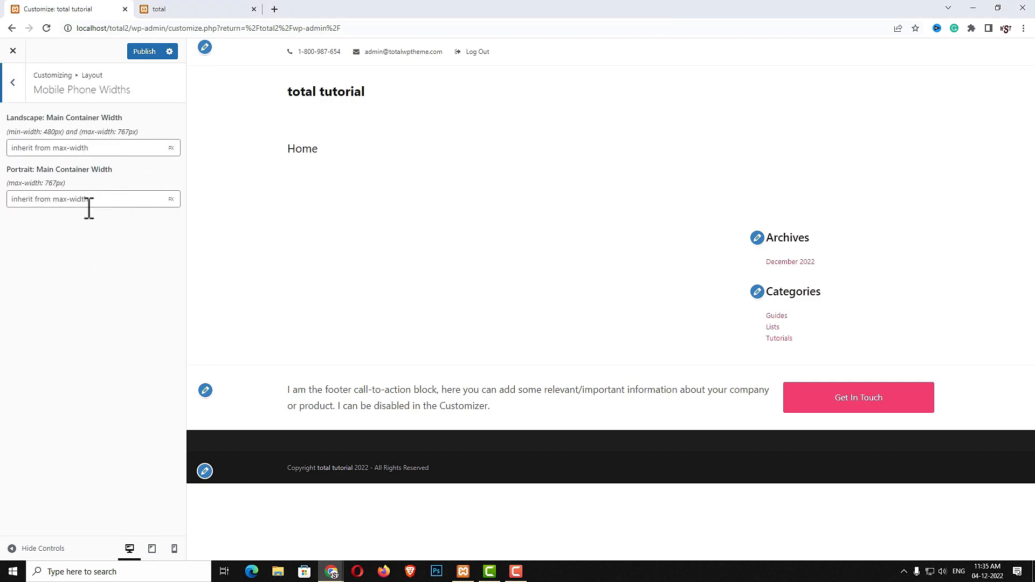
{"action": "left_click", "coordinate": [13, 84]}
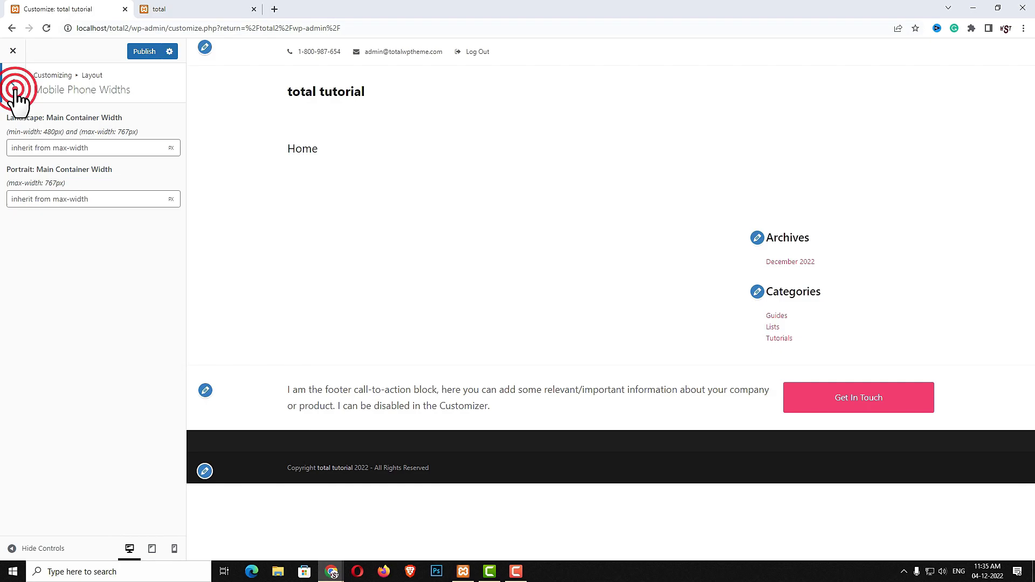
{"action": "left_click", "coordinate": [12, 86]}
{"action": "left_click", "coordinate": [63, 334]}
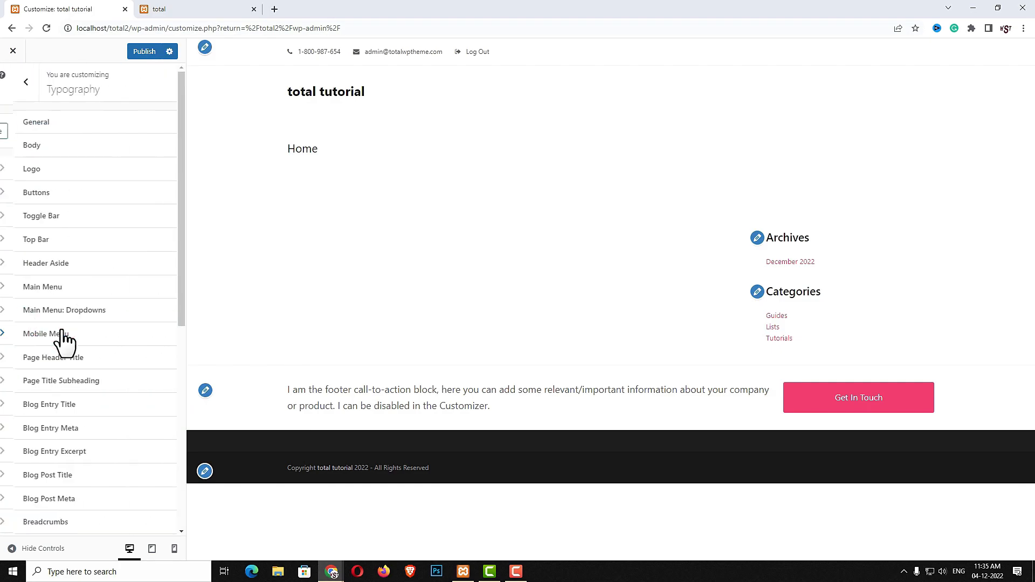
Load Roboto as the custom font under Typography > General
{"action": "left_click", "coordinate": [78, 124]}
{"action": "left_click", "coordinate": [32, 324]}
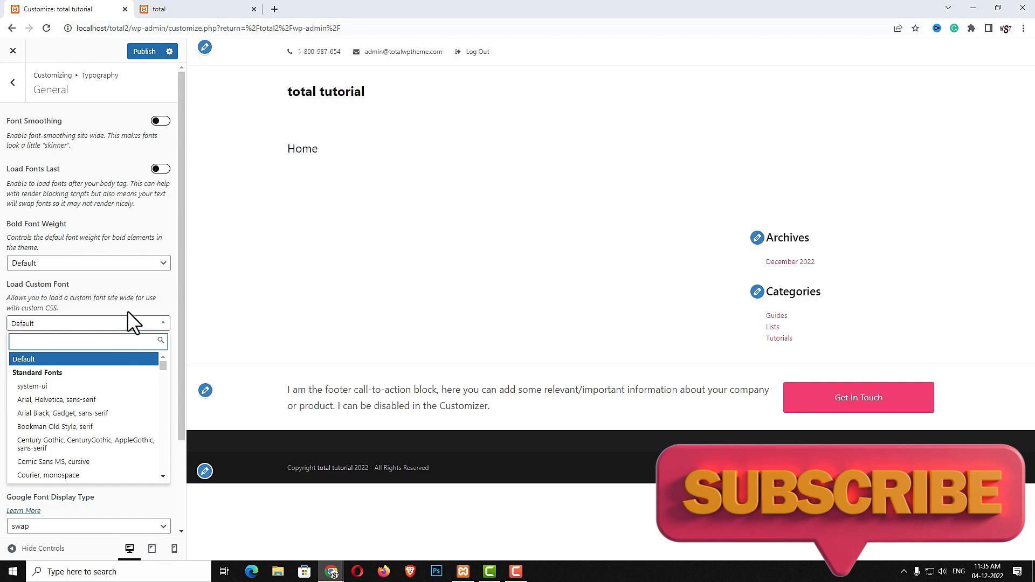
{"action": "type", "text": "robo"}
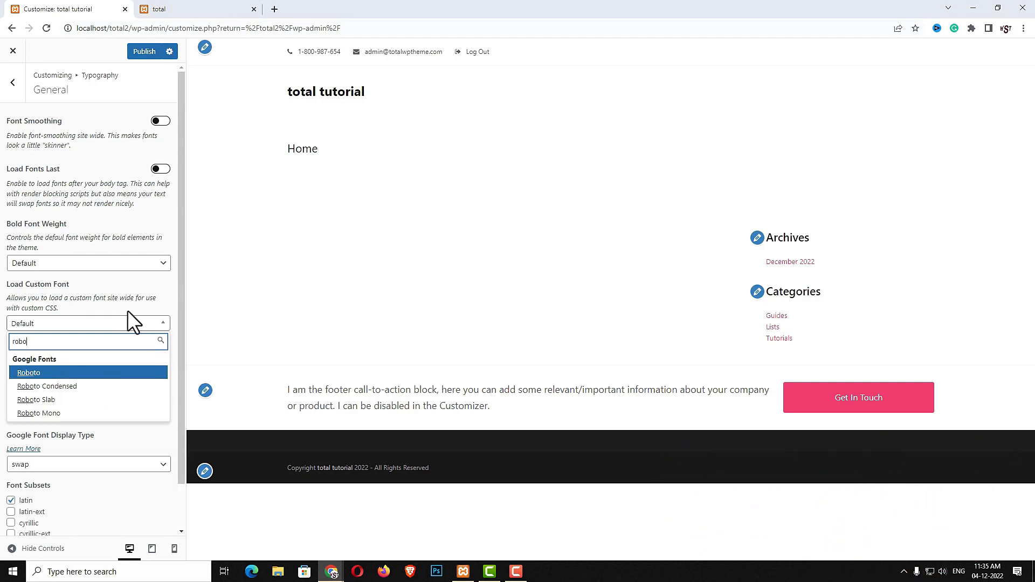
{"action": "left_click", "coordinate": [27, 372]}
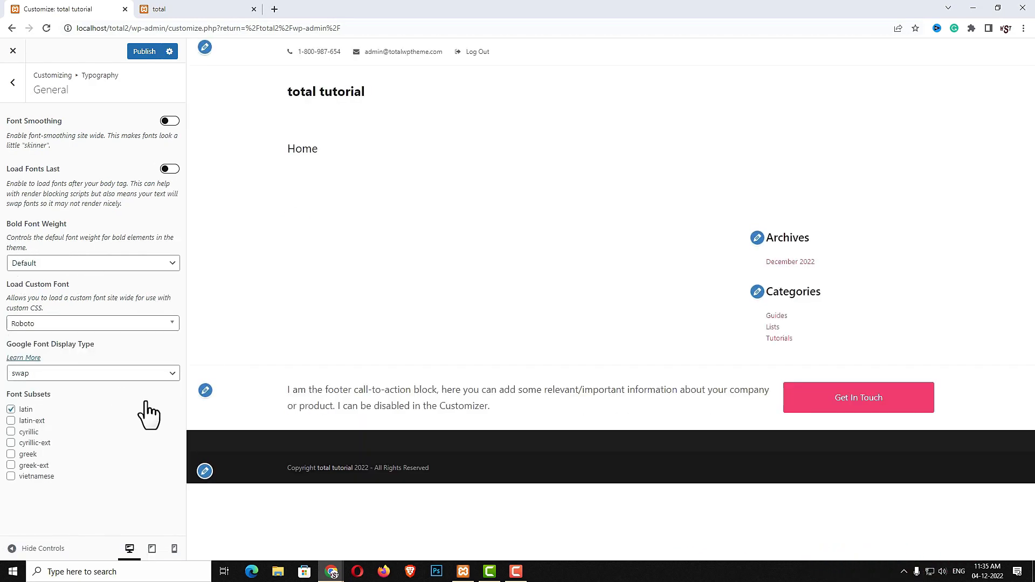
{"action": "left_click", "coordinate": [13, 82]}
Set the Body font family to Roboto
{"action": "left_click", "coordinate": [46, 146]}
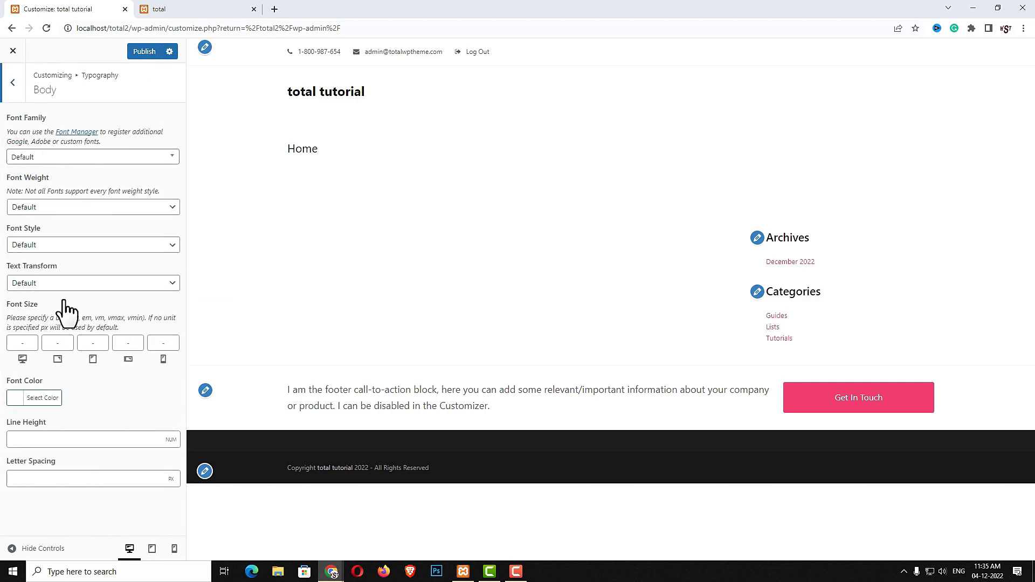
{"action": "left_click", "coordinate": [78, 157]}
{"action": "type", "text": "ro"}
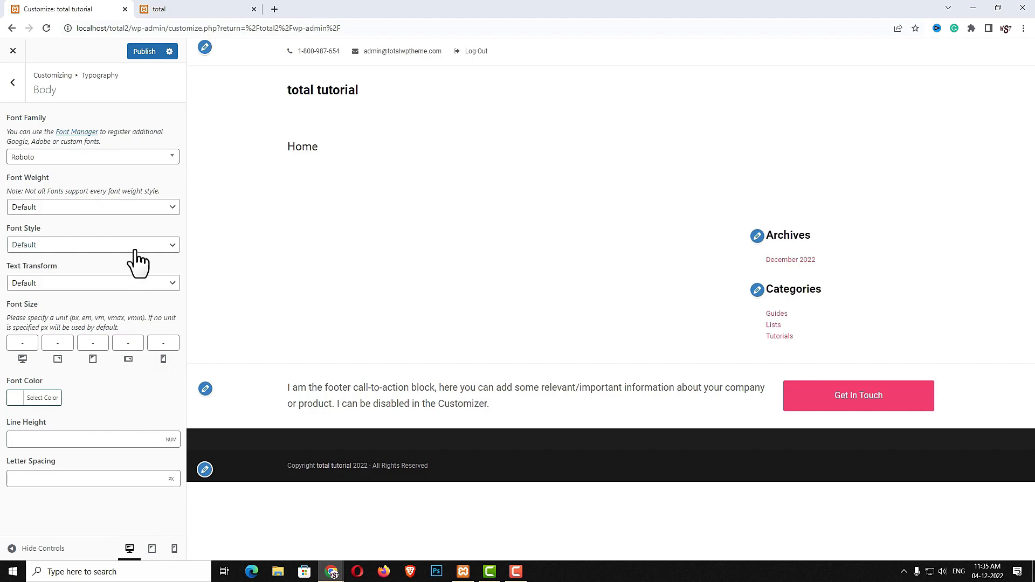
{"action": "left_click", "coordinate": [13, 82]}
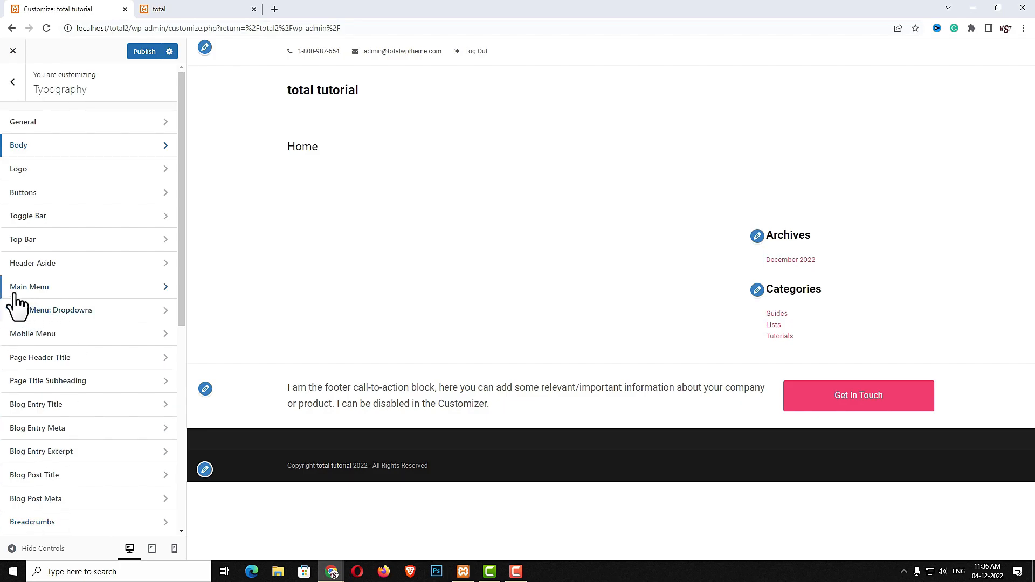
Check the main menu typography and publish the font changes
{"action": "left_click", "coordinate": [132, 296]}
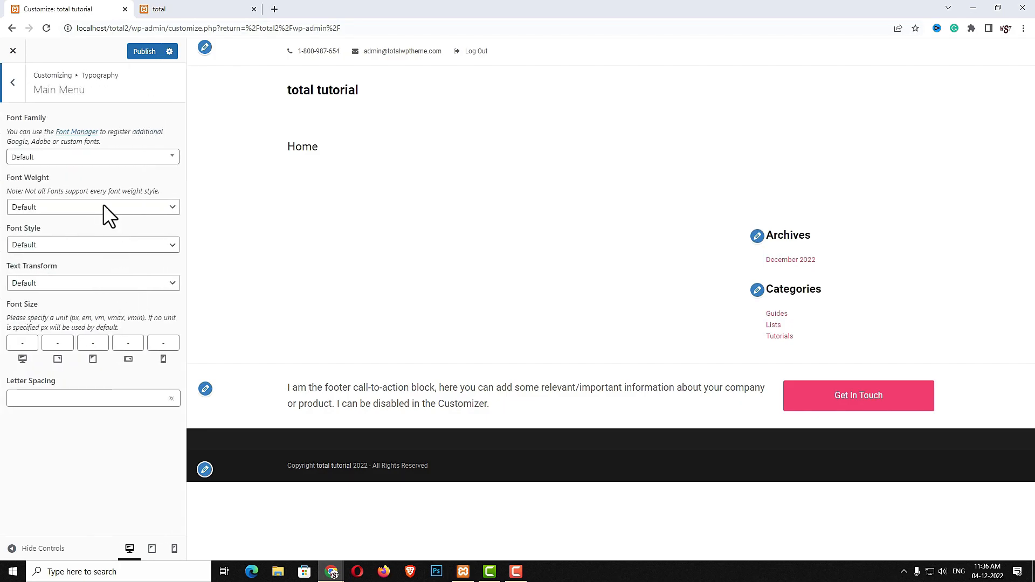
{"action": "left_click", "coordinate": [13, 83]}
{"action": "left_click", "coordinate": [145, 52]}
{"action": "left_click", "coordinate": [10, 83]}
Switch off the Top Bar in its General settings
{"action": "left_click", "coordinate": [80, 358]}
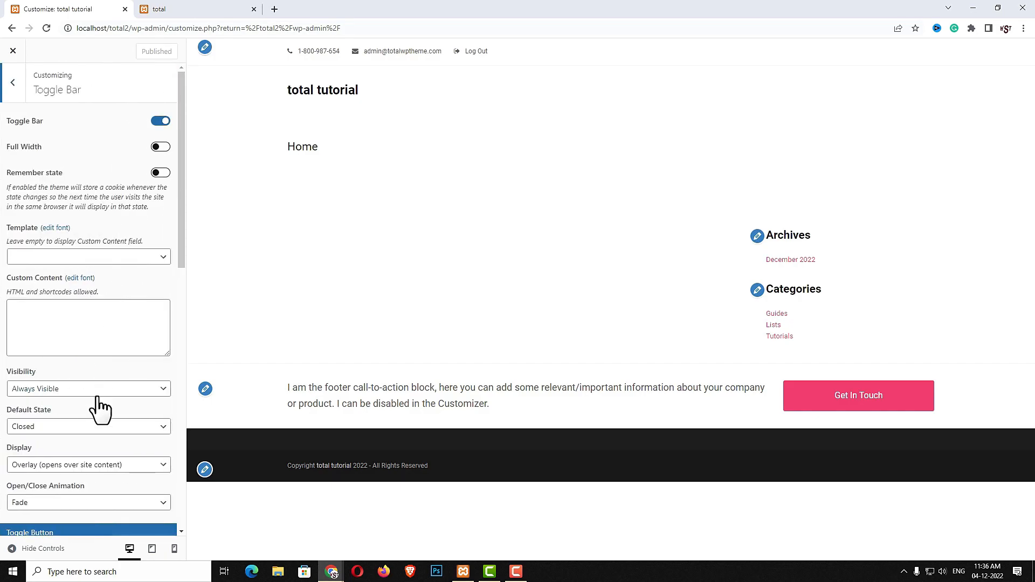
{"action": "left_click", "coordinate": [21, 89]}
{"action": "left_click", "coordinate": [70, 381]}
{"action": "left_click", "coordinate": [161, 121]}
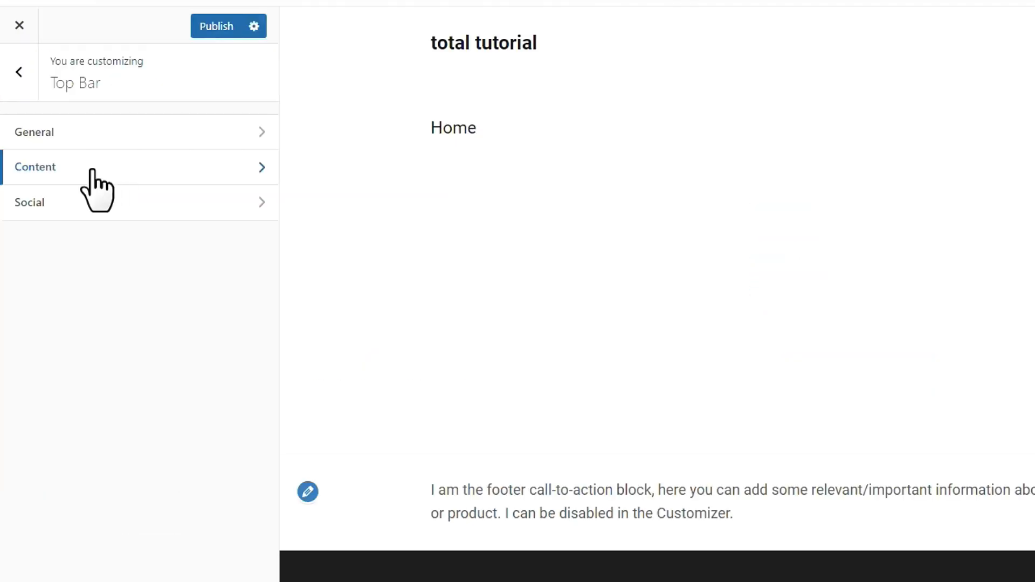
Delete the [topbar_item][searchform] line from the Top Bar content and publish
{"action": "left_click", "coordinate": [92, 168]}
{"action": "left_click_drag", "start_coordinate": [176, 330], "coordinate": [155, 357]}
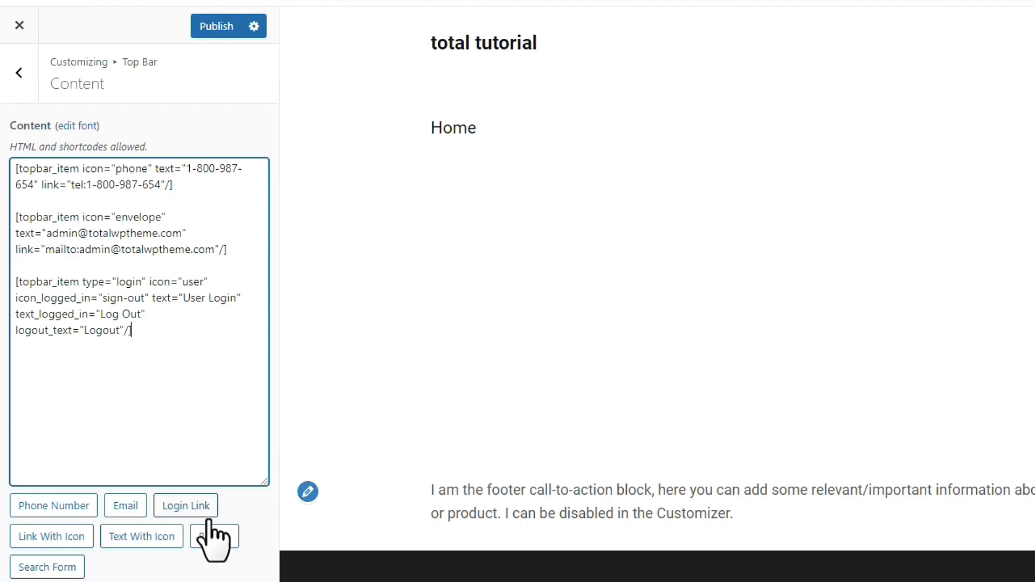
{"action": "left_click", "coordinate": [44, 388]}
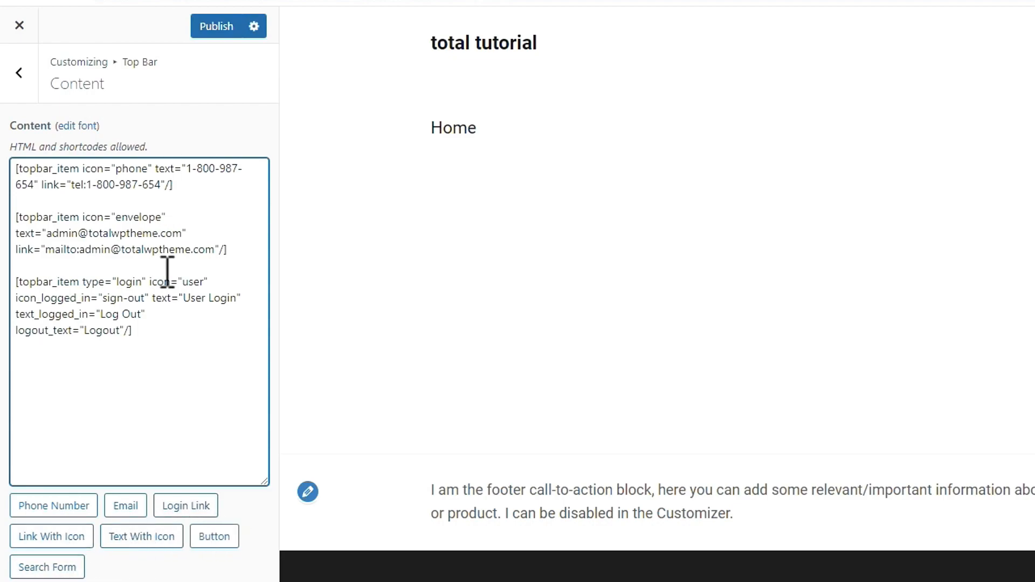
{"action": "left_click", "coordinate": [174, 333]}
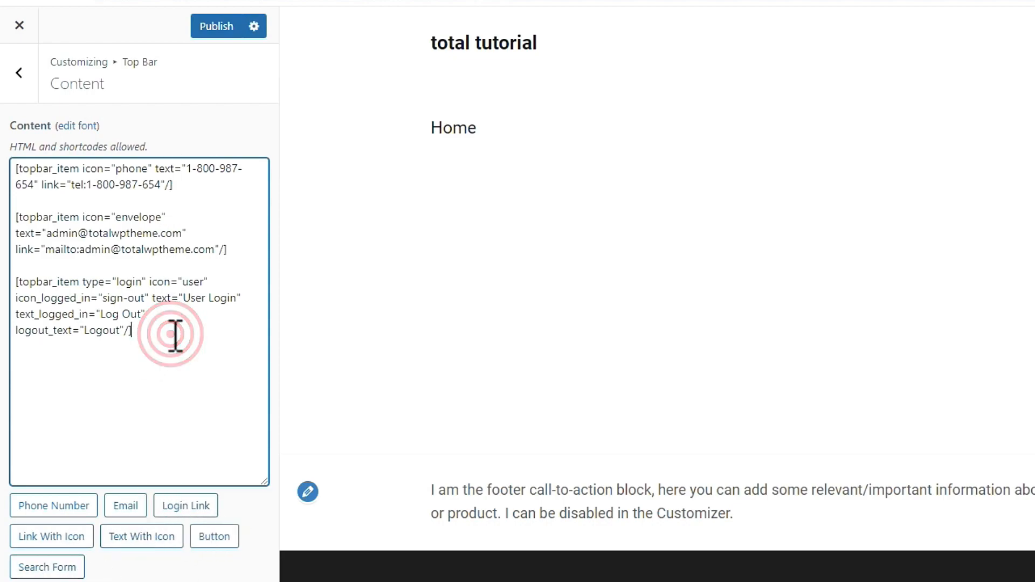
{"action": "left_click", "coordinate": [59, 568]}
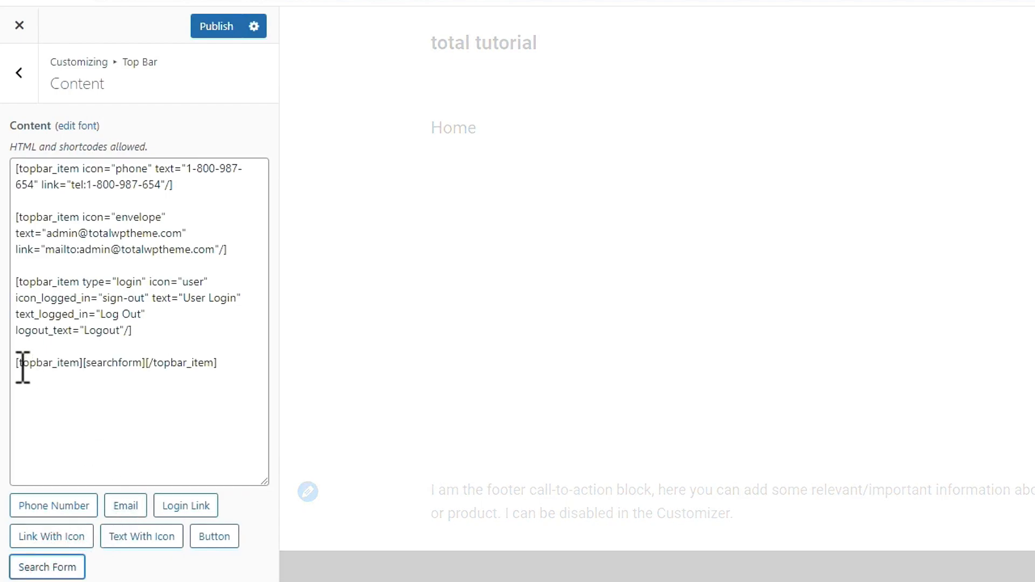
{"action": "left_click_drag", "start_coordinate": [233, 366], "coordinate": [16, 367]}
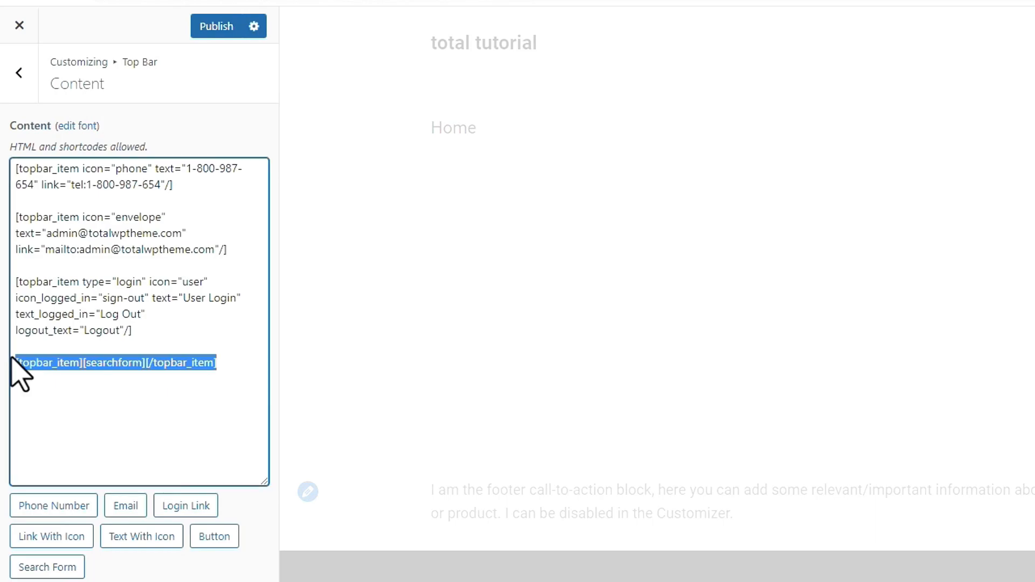
{"action": "key", "text": "BackSpace"}
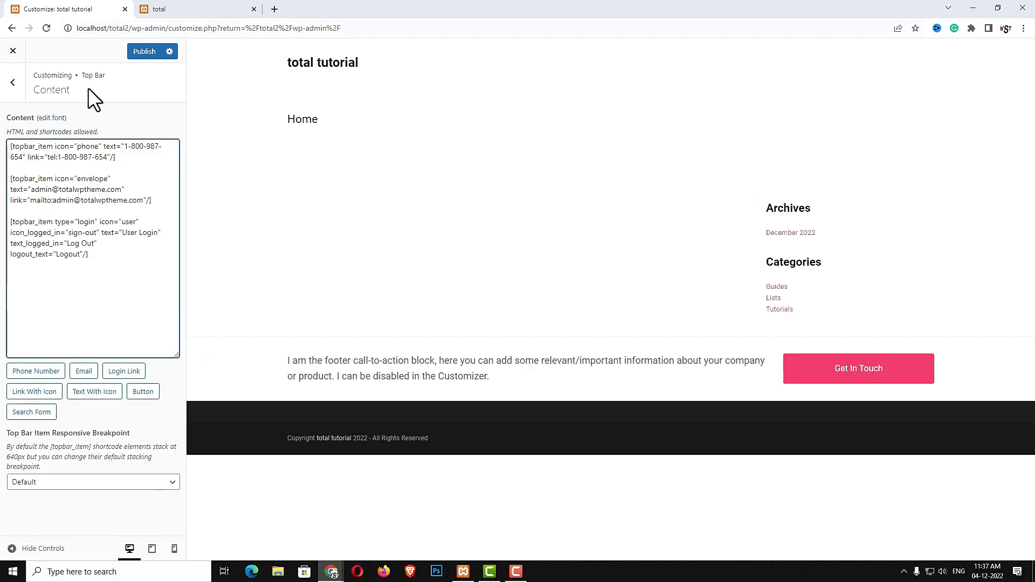
{"action": "left_click", "coordinate": [143, 51]}
{"action": "left_click", "coordinate": [16, 84]}
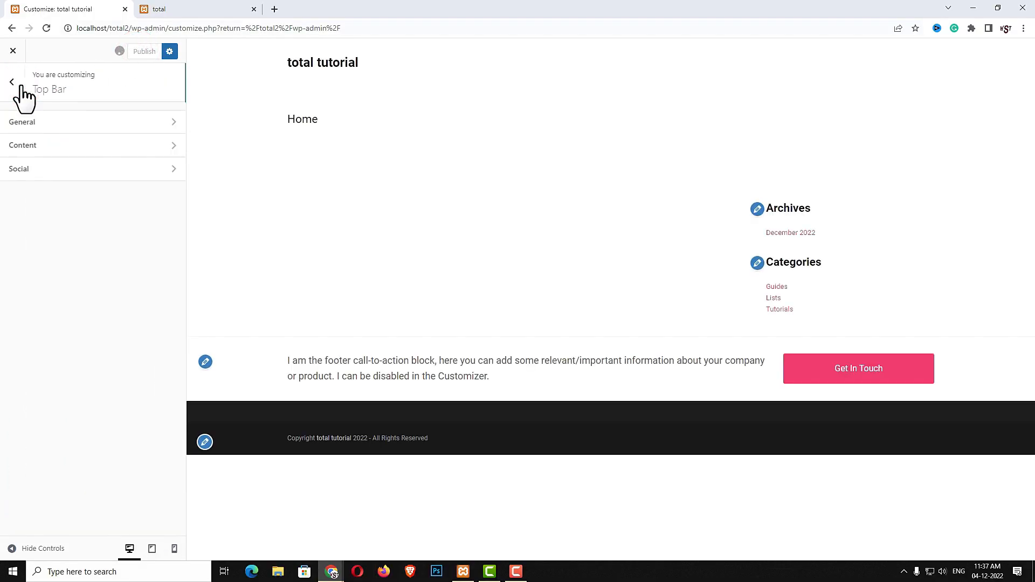
Set the header style to 7. Flex: Centered Menu in Header > General
{"action": "left_click", "coordinate": [20, 86]}
{"action": "left_click", "coordinate": [52, 405]}
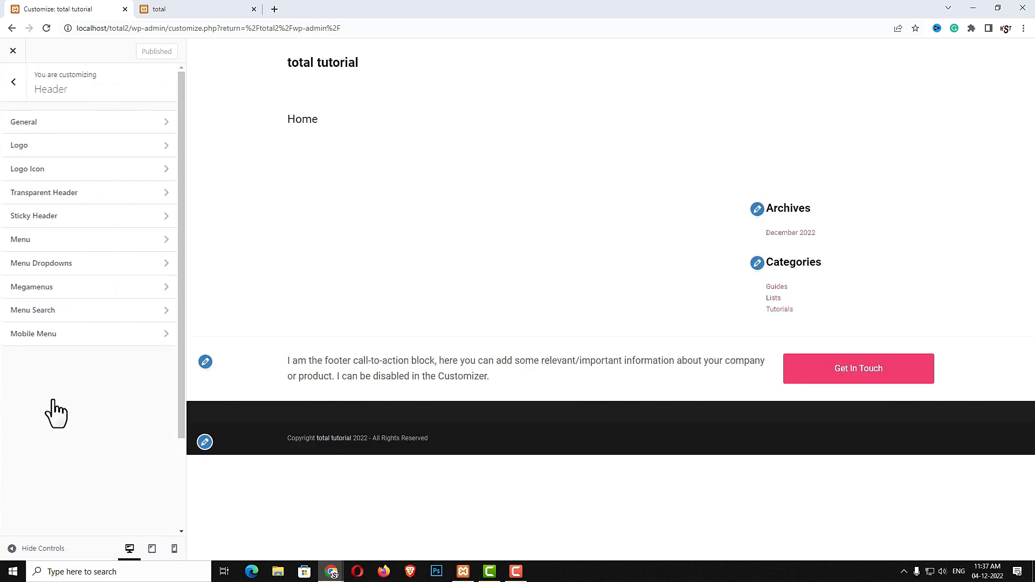
{"action": "left_click", "coordinate": [76, 123]}
{"action": "left_click", "coordinate": [111, 207]}
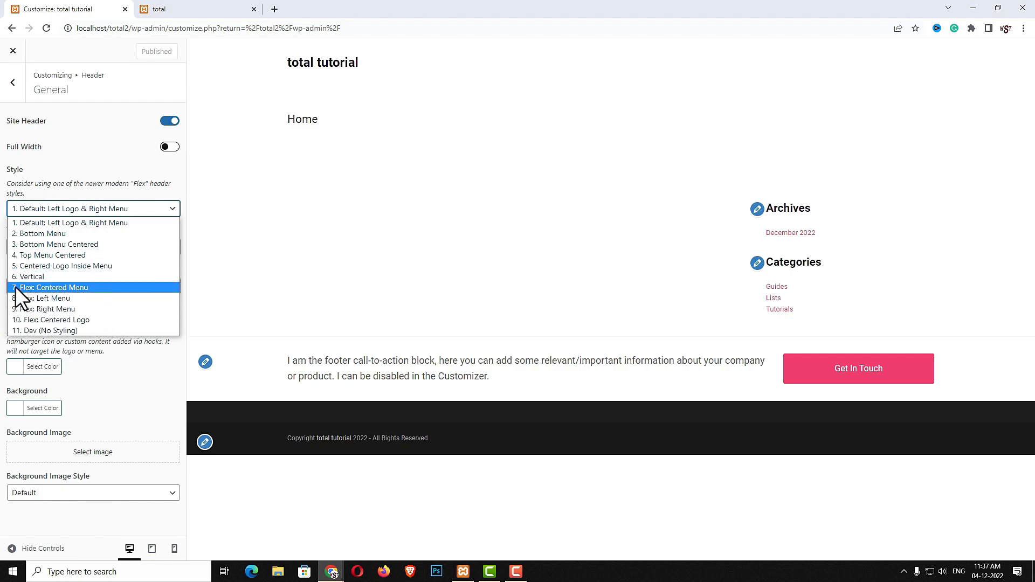
{"action": "left_click", "coordinate": [58, 288]}
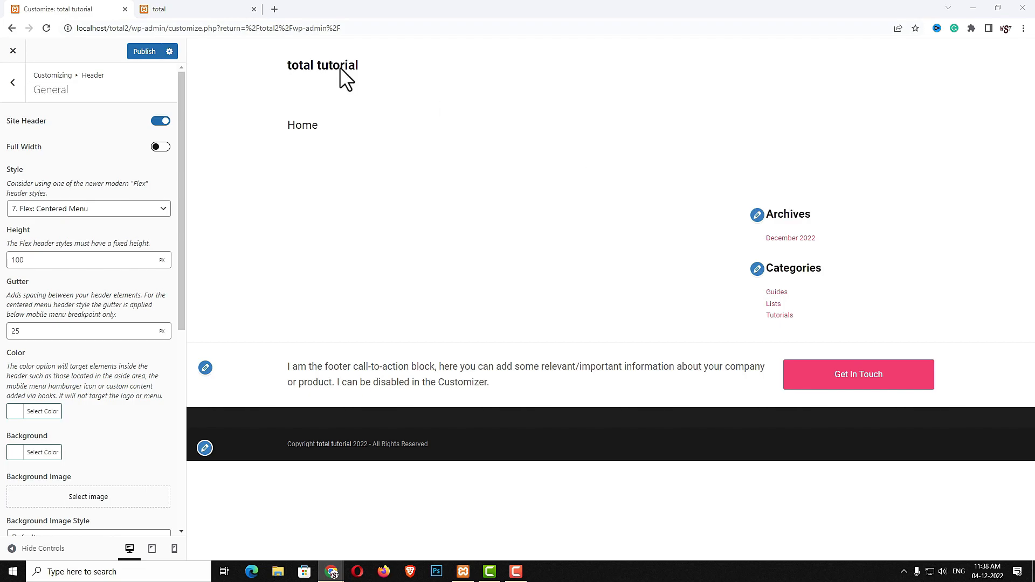
Turn on Full Width for the header, comparing it with the reference site
{"action": "left_click", "coordinate": [183, 9]}
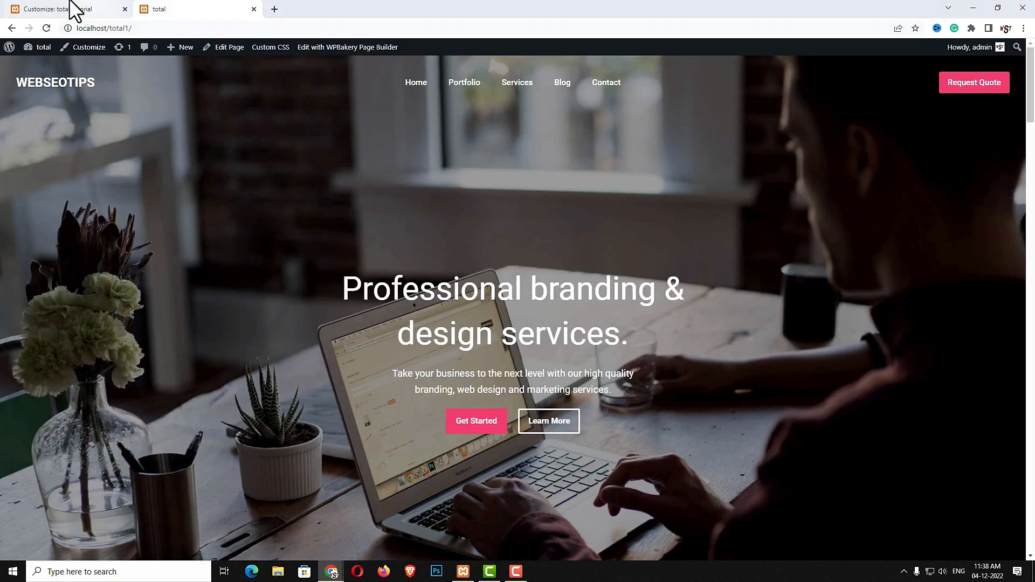
{"action": "left_click", "coordinate": [94, 11]}
{"action": "left_click", "coordinate": [159, 146]}
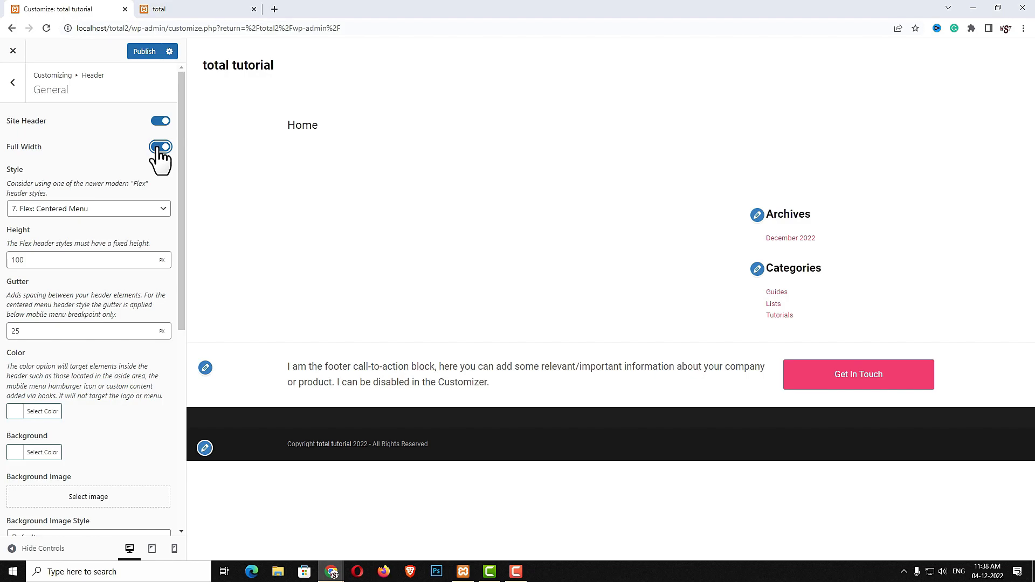
{"action": "left_click", "coordinate": [209, 17]}
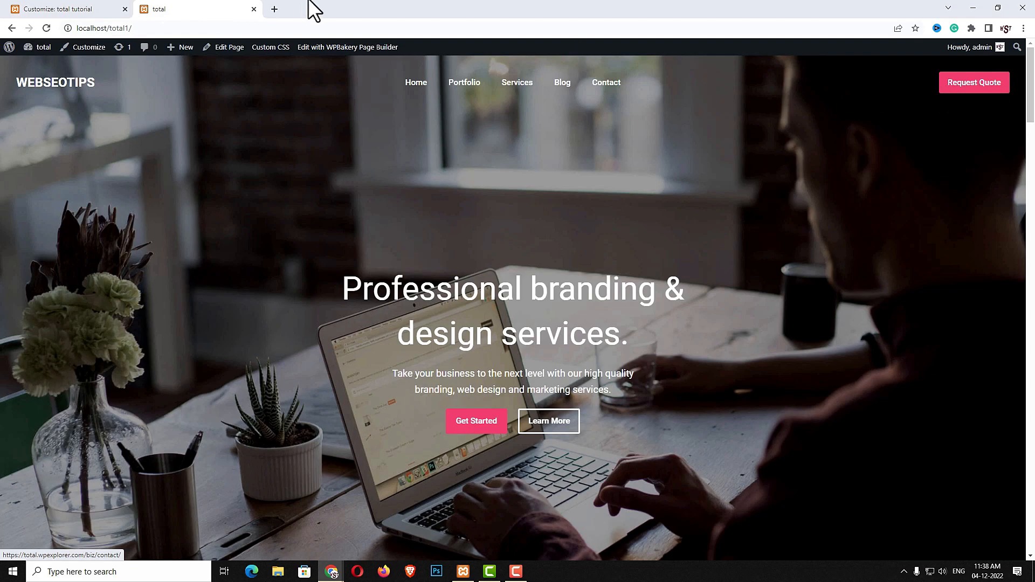
{"action": "left_click", "coordinate": [81, 10]}
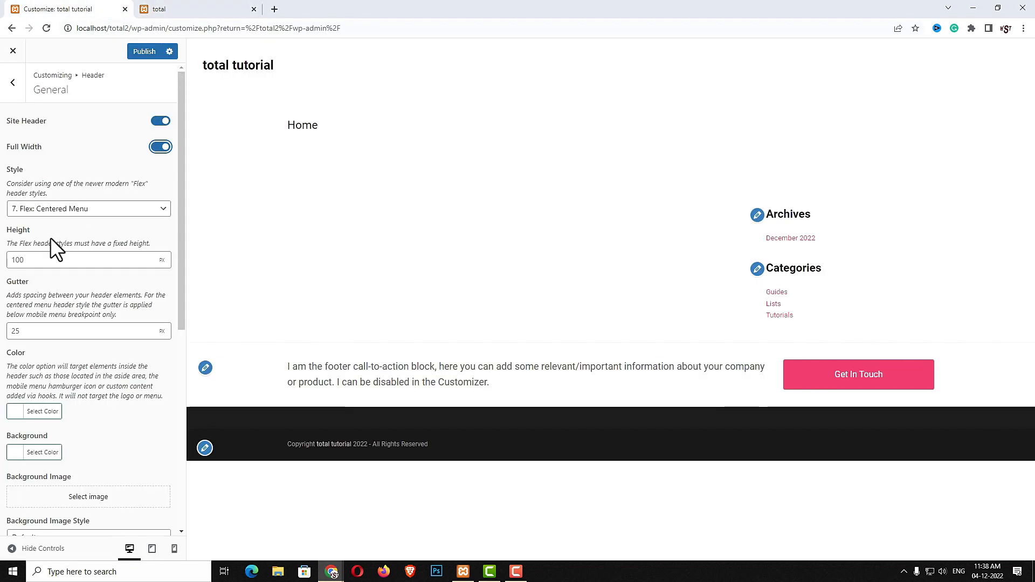
Paste the Request Quote theme-button link markup into the header's Aside Side Content
{"action": "scroll", "coordinate": [85, 296], "scroll_direction": "down", "scroll_amount": 4}
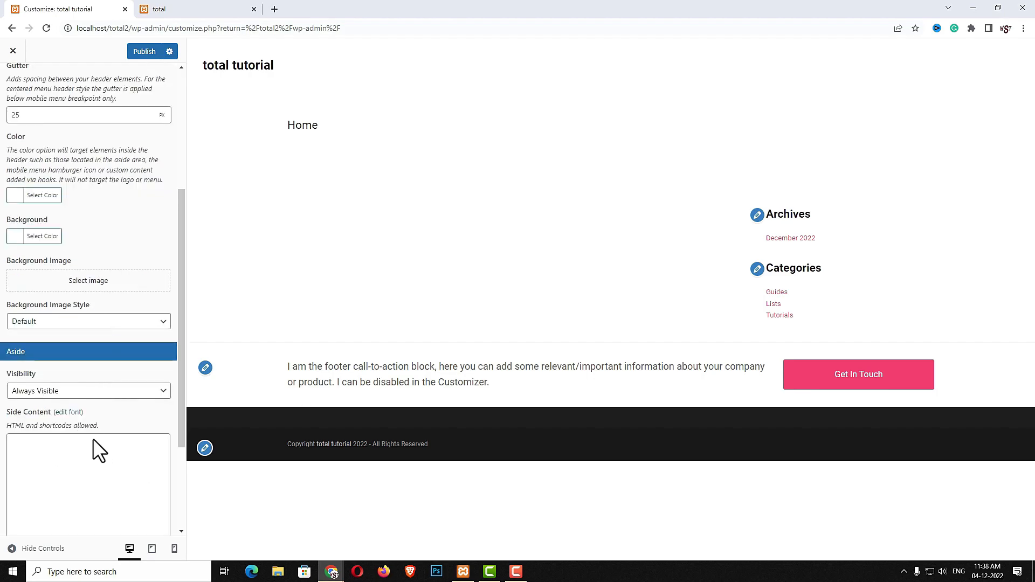
{"action": "scroll", "coordinate": [98, 441], "scroll_direction": "down", "scroll_amount": 3}
{"action": "left_click", "coordinate": [56, 348]}
{"action": "type", "text": "<a href=\"#\" class=\"theme-button wpex-transition-all wpex-transition\">Request Quote</a>"}
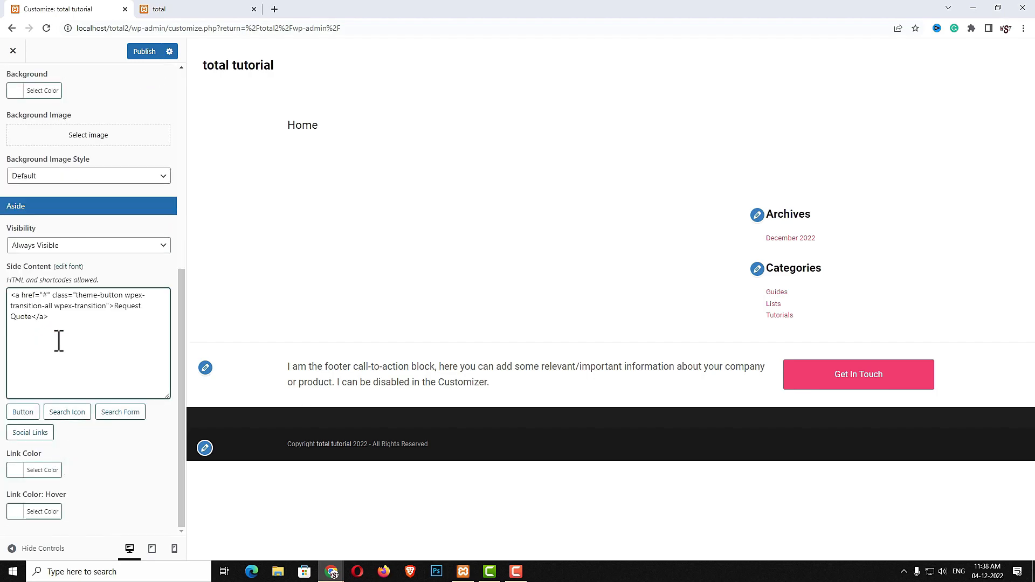
{"action": "left_click_drag", "start_coordinate": [57, 318], "coordinate": [2, 293]}
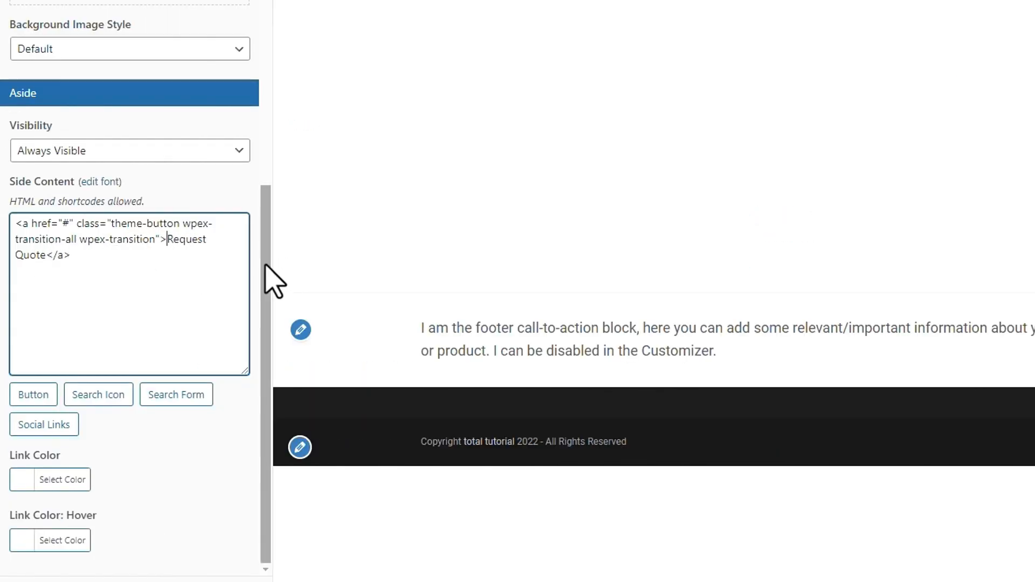
{"action": "double_click", "coordinate": [66, 224]}
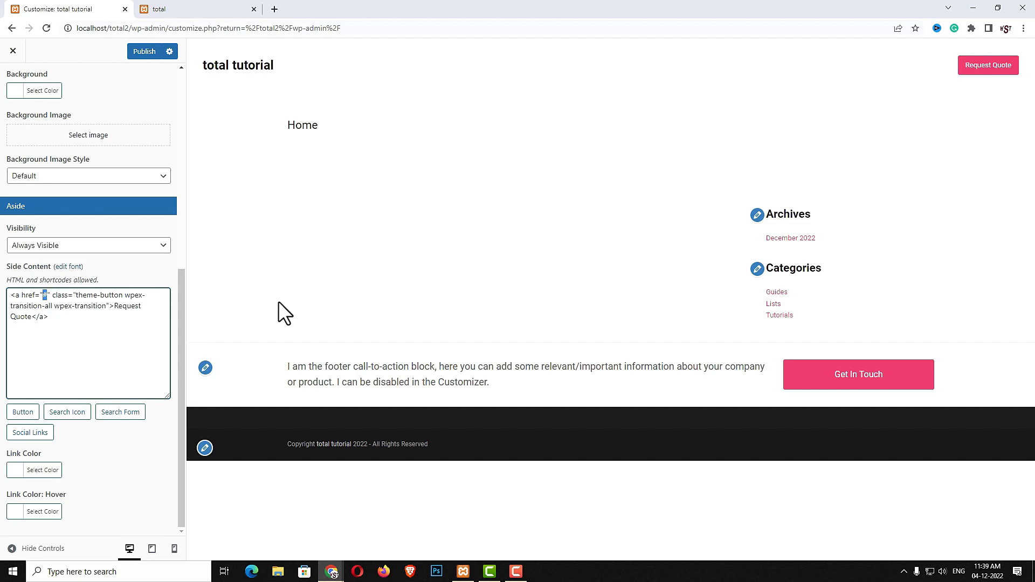
{"action": "left_click", "coordinate": [976, 77]}
Change the logo text to WEBSEOTIPS in the Logo settings
{"action": "left_click", "coordinate": [38, 144]}
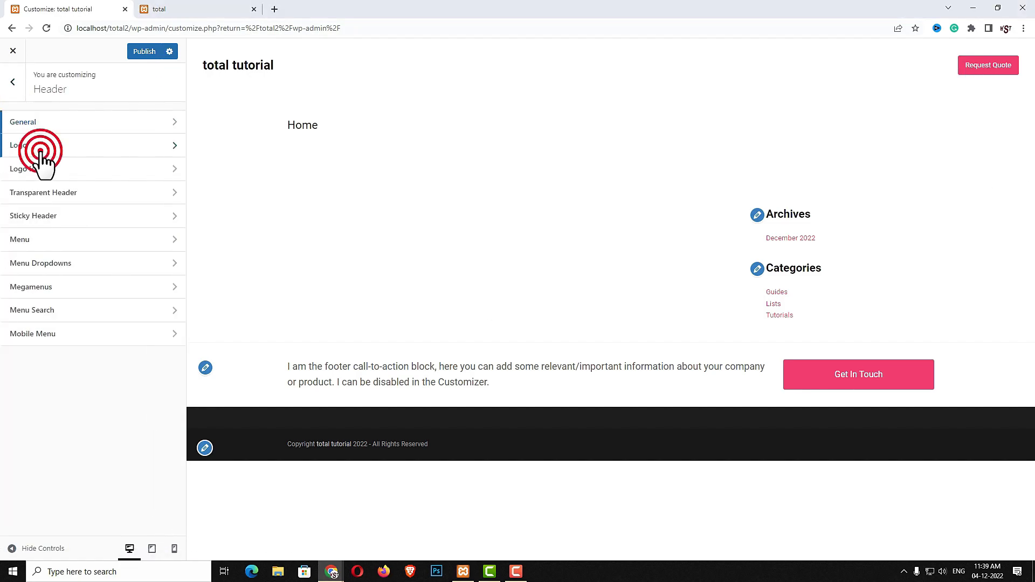
{"action": "left_click", "coordinate": [68, 224]}
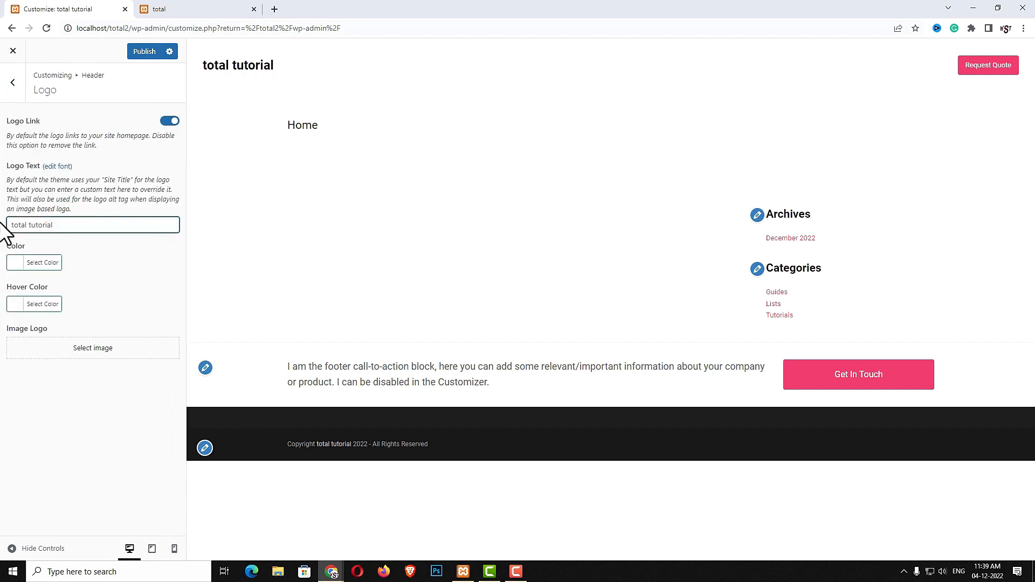
{"action": "key", "text": "Caps_Lock"}
{"action": "key", "text": "ctrl+a"}
{"action": "type", "text": "WEBSEOTIPS"}
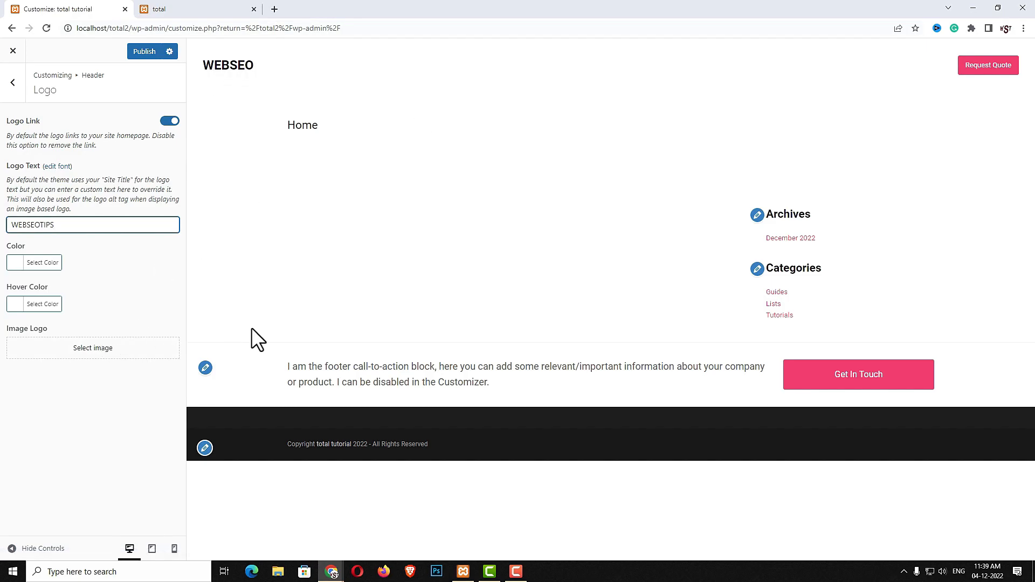
Choose the uploaded Webseotips image from the media library as the site logo
{"action": "left_click", "coordinate": [108, 349]}
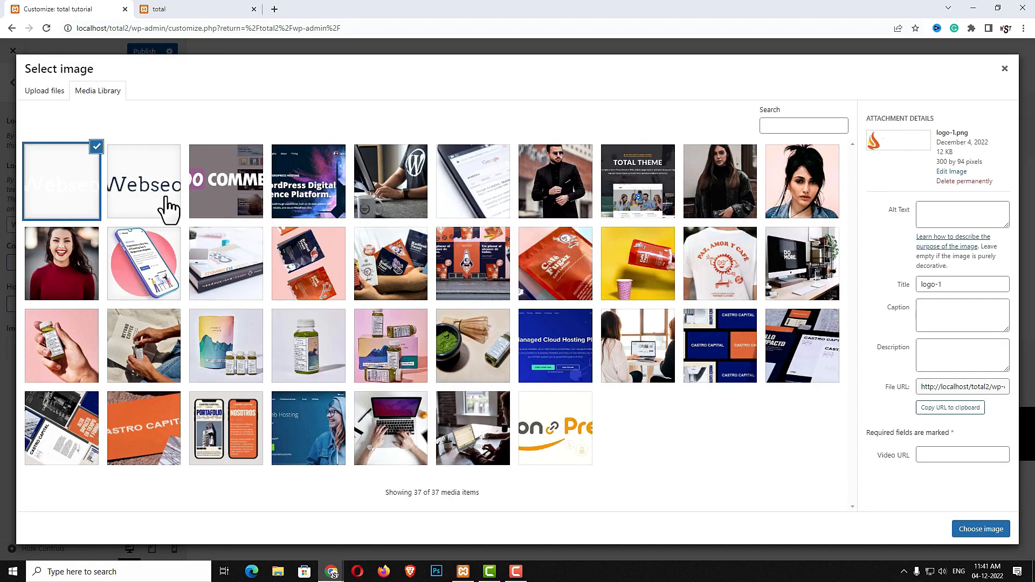
{"action": "left_click", "coordinate": [154, 212]}
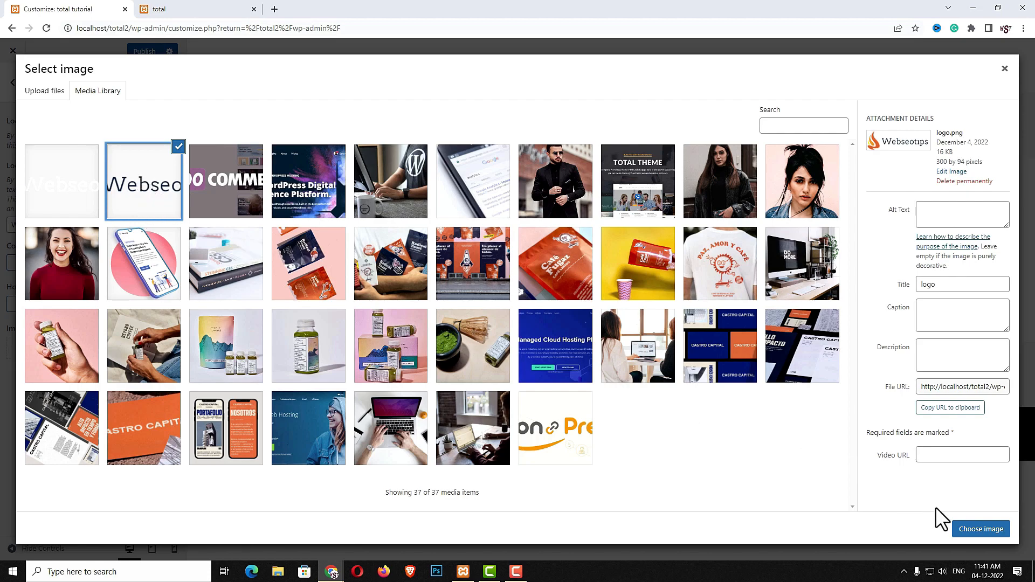
{"action": "left_click", "coordinate": [960, 526]}
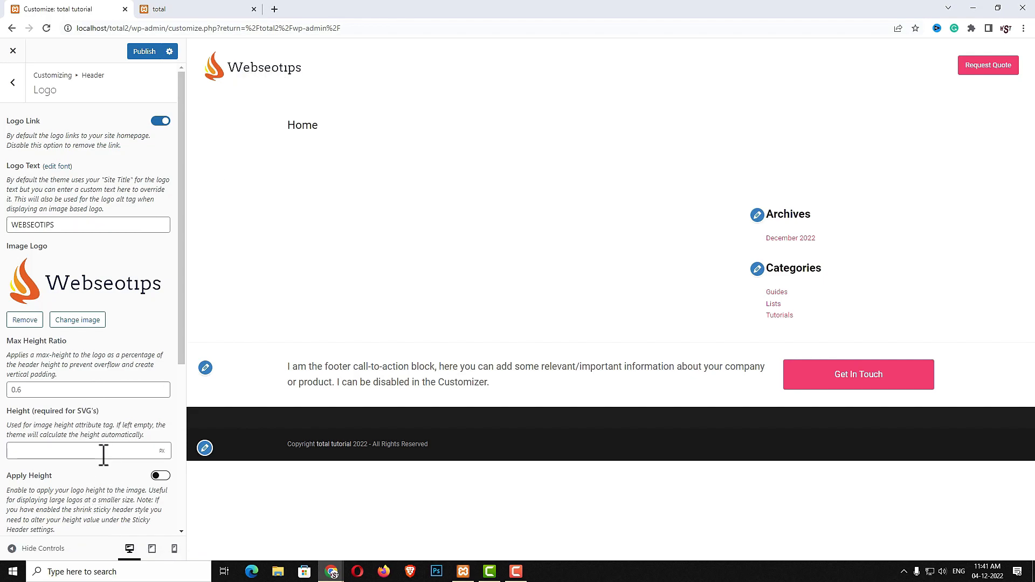
{"action": "scroll", "coordinate": [103, 458], "scroll_direction": "down", "scroll_amount": 3}
{"action": "scroll", "coordinate": [99, 431], "scroll_direction": "down", "scroll_amount": 2}
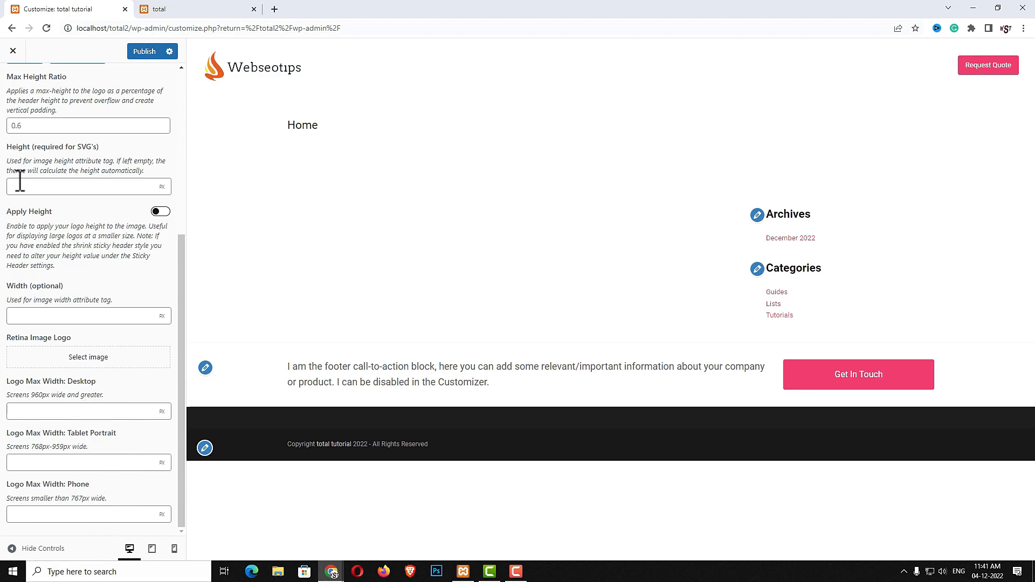
{"action": "scroll", "coordinate": [46, 197], "scroll_direction": "up", "scroll_amount": 10}
{"action": "left_click", "coordinate": [15, 86]}
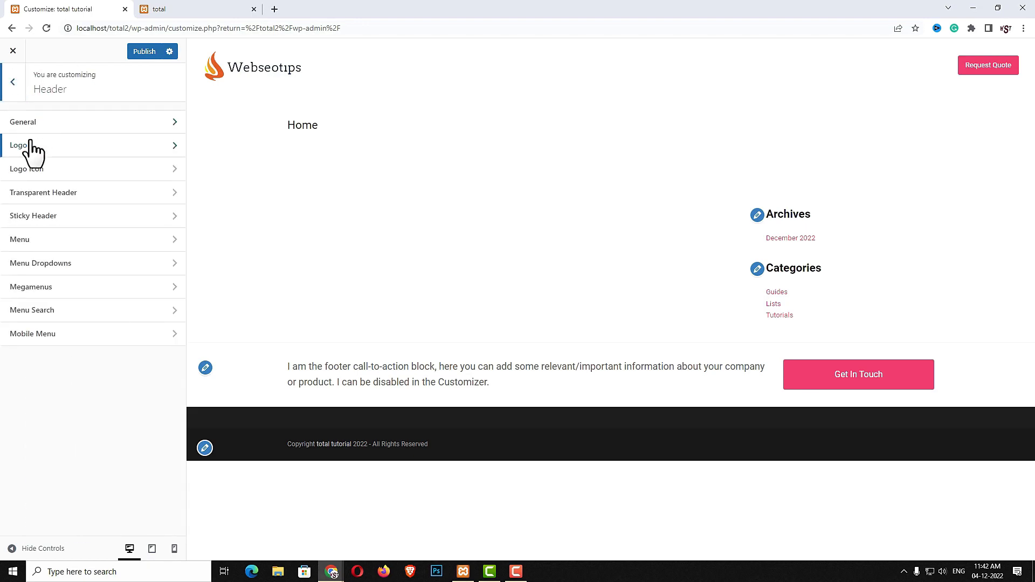
Switch on Transparent Header and paste is_front_page into its Conditional Logic field
{"action": "left_click", "coordinate": [46, 174]}
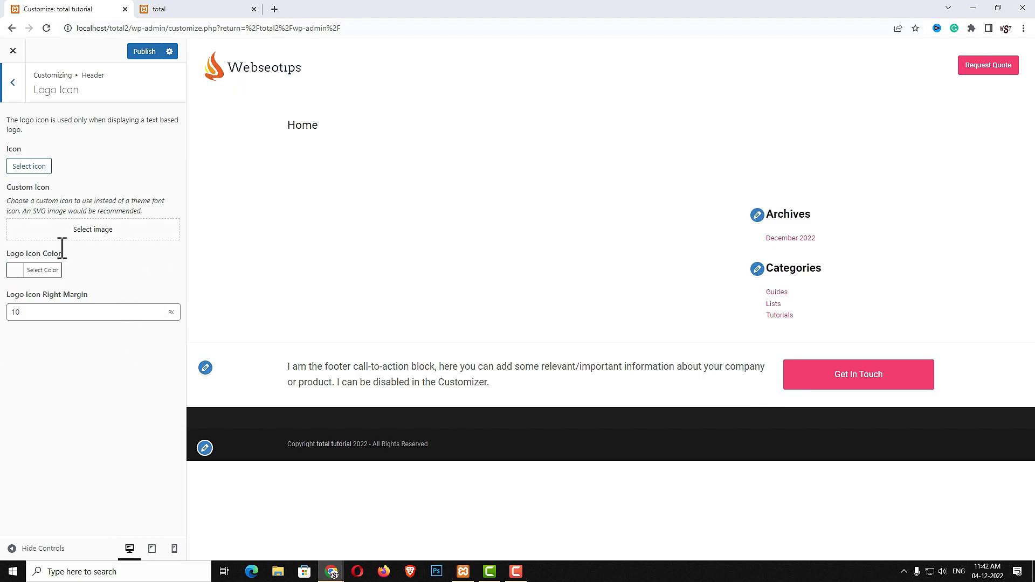
{"action": "left_click", "coordinate": [13, 83]}
{"action": "left_click", "coordinate": [50, 197]}
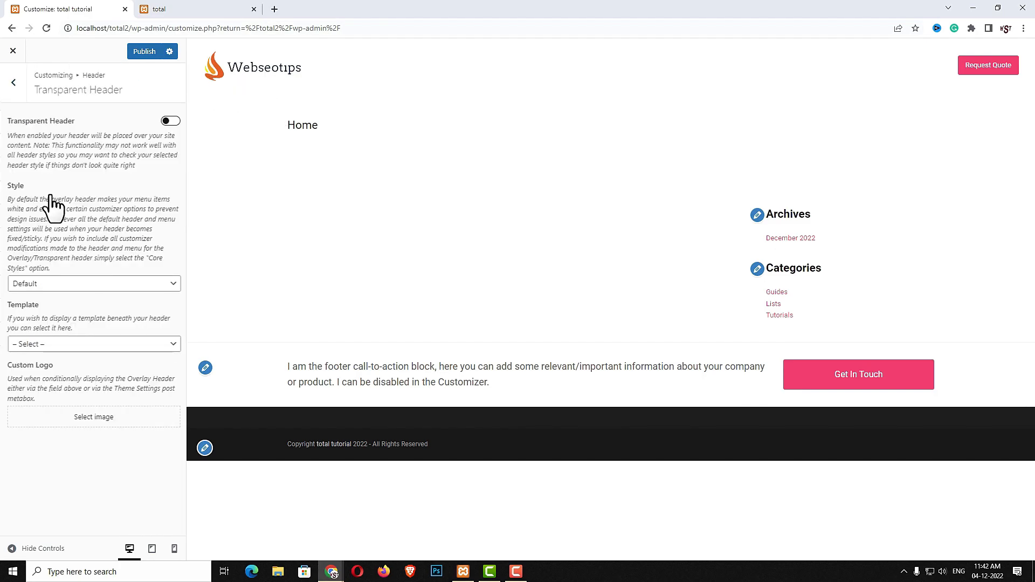
{"action": "left_click", "coordinate": [165, 122]}
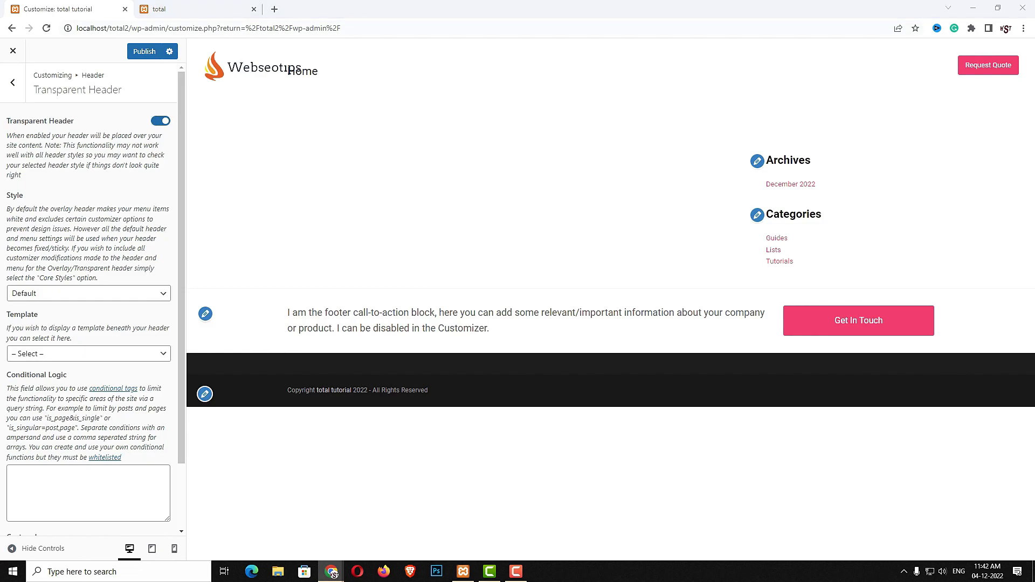
{"action": "left_click", "coordinate": [133, 496]}
{"action": "type", "text": "is_front_page"}
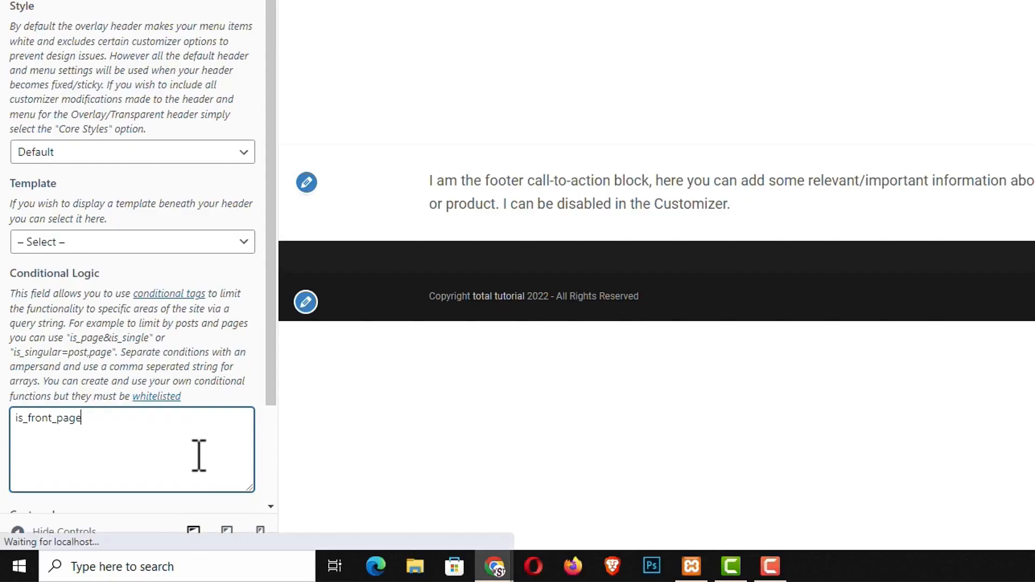
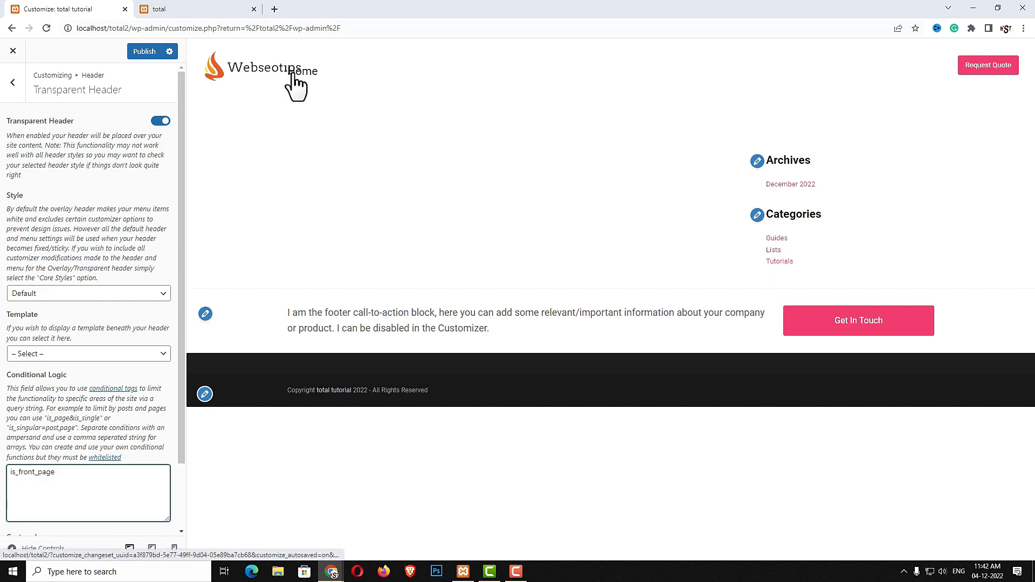
Remove the image logo in the header's Logo settings
{"action": "left_click", "coordinate": [13, 82]}
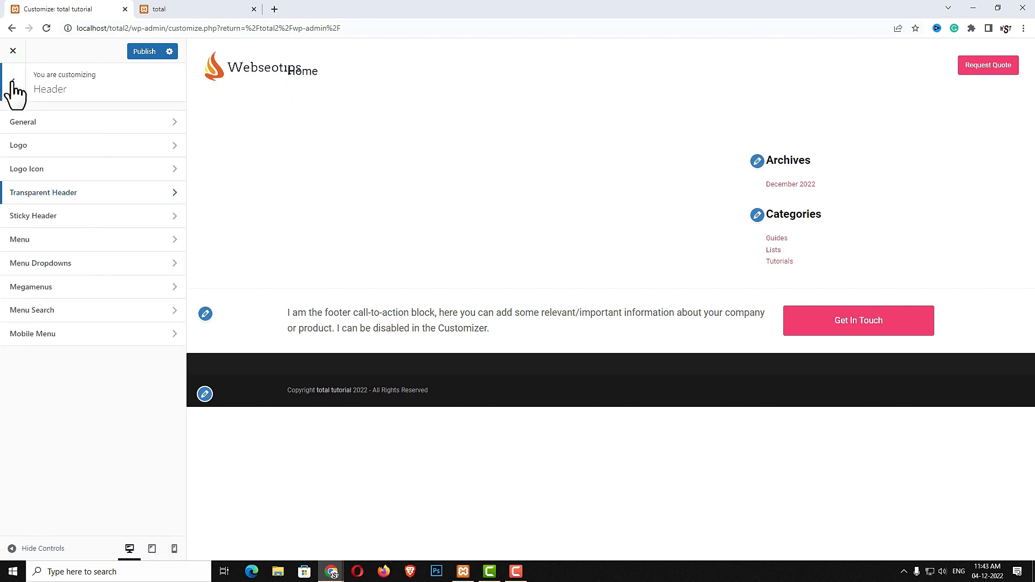
{"action": "left_click", "coordinate": [40, 147]}
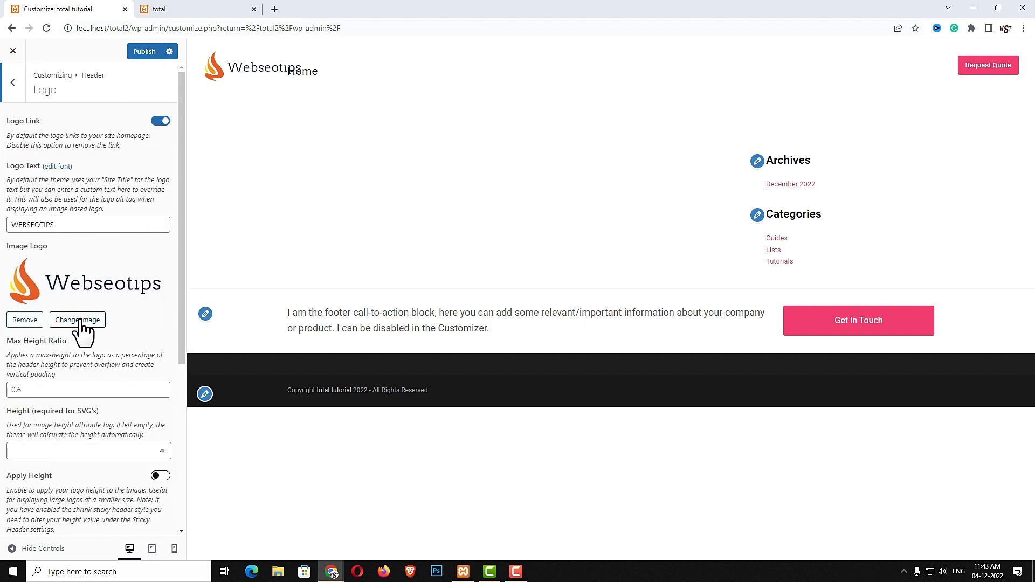
{"action": "left_click", "coordinate": [31, 323]}
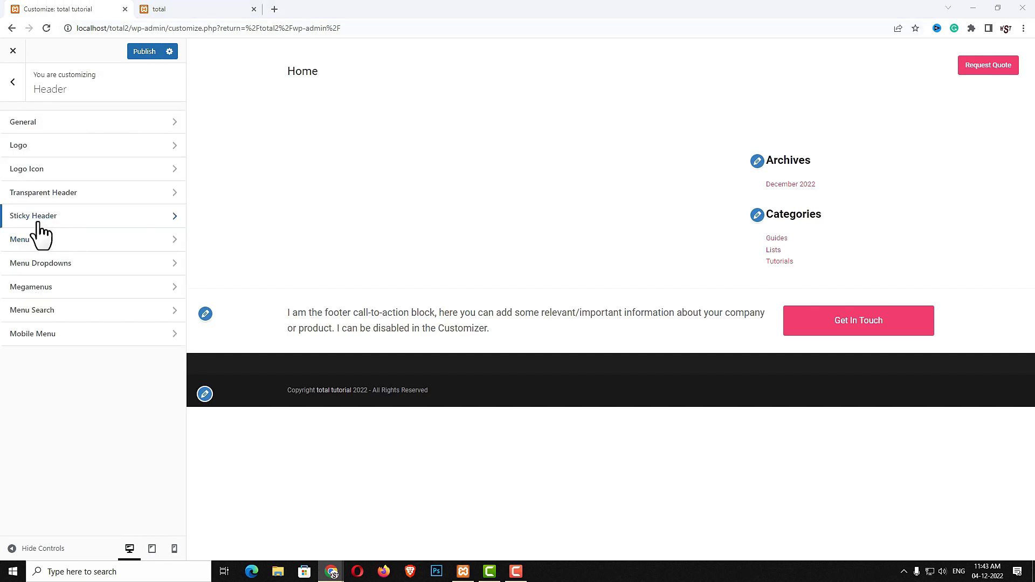
Set the sticky header to Animated Shrink with a 65 px shrunk height and publish
{"action": "left_click", "coordinate": [38, 221]}
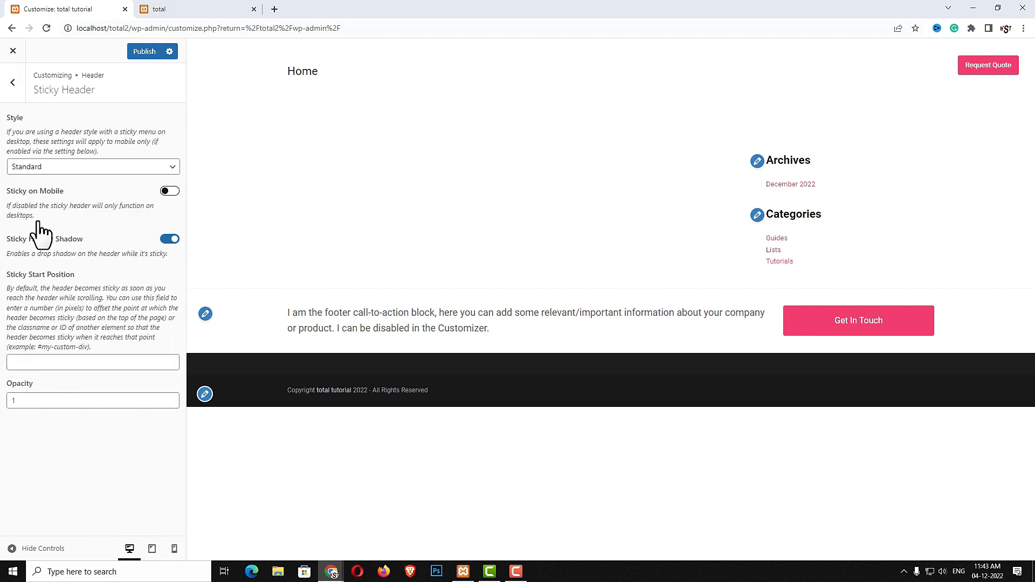
{"action": "left_click", "coordinate": [111, 167]}
{"action": "left_click", "coordinate": [59, 212]}
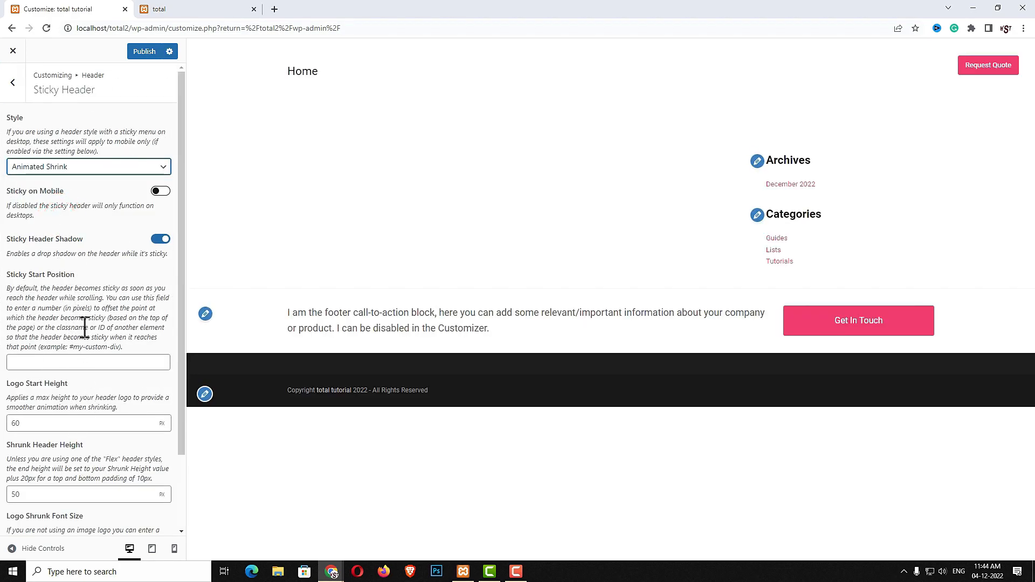
{"action": "left_click", "coordinate": [39, 499]}
{"action": "type", "text": "65"}
{"action": "scroll", "coordinate": [162, 362], "scroll_direction": "down", "scroll_amount": 2}
{"action": "left_click", "coordinate": [144, 51]}
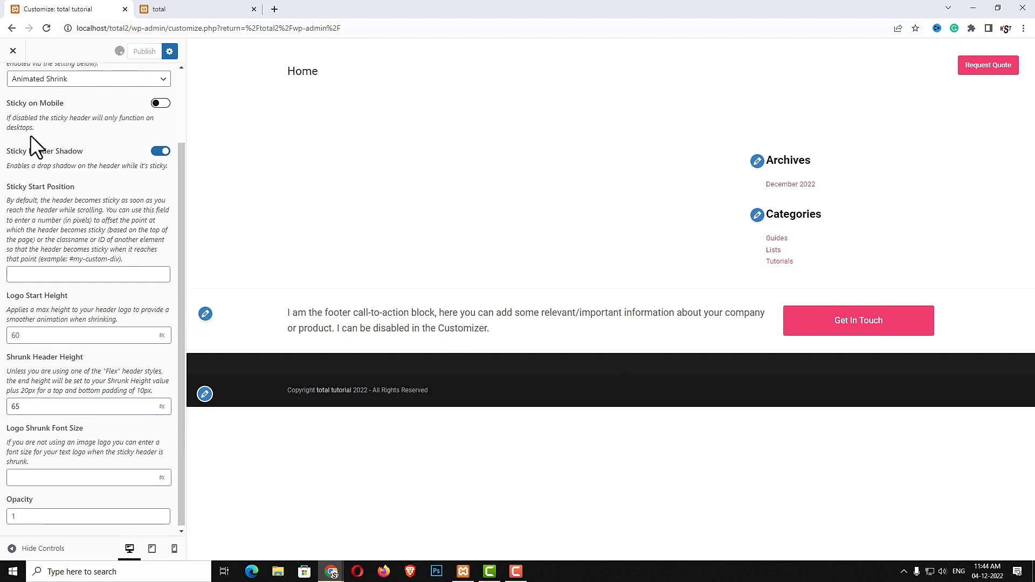
{"action": "scroll", "coordinate": [31, 137], "scroll_direction": "up", "scroll_amount": 2}
Switch the Mobile Menu style to Dropdown
{"action": "left_click", "coordinate": [10, 79]}
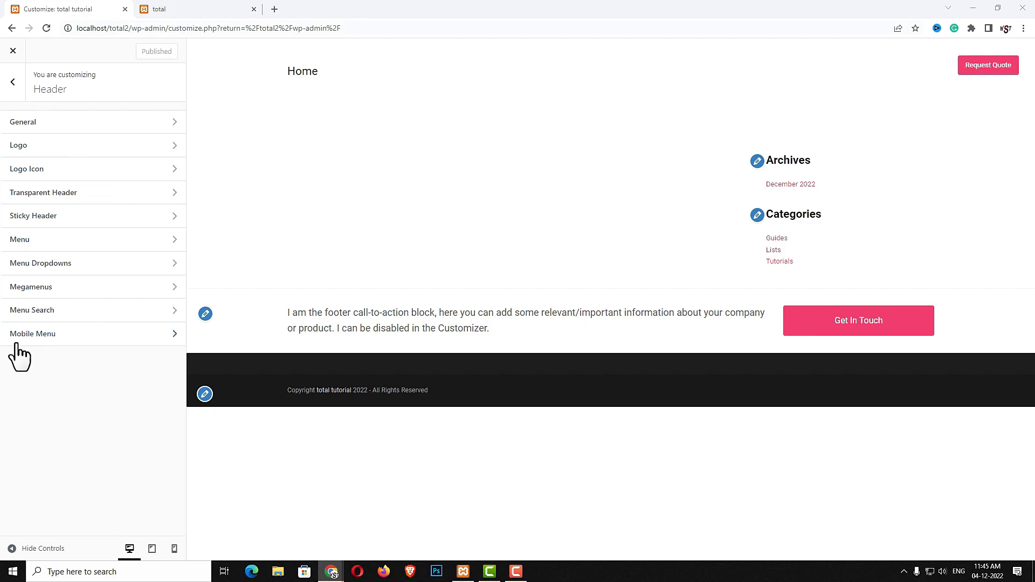
{"action": "left_click", "coordinate": [72, 339]}
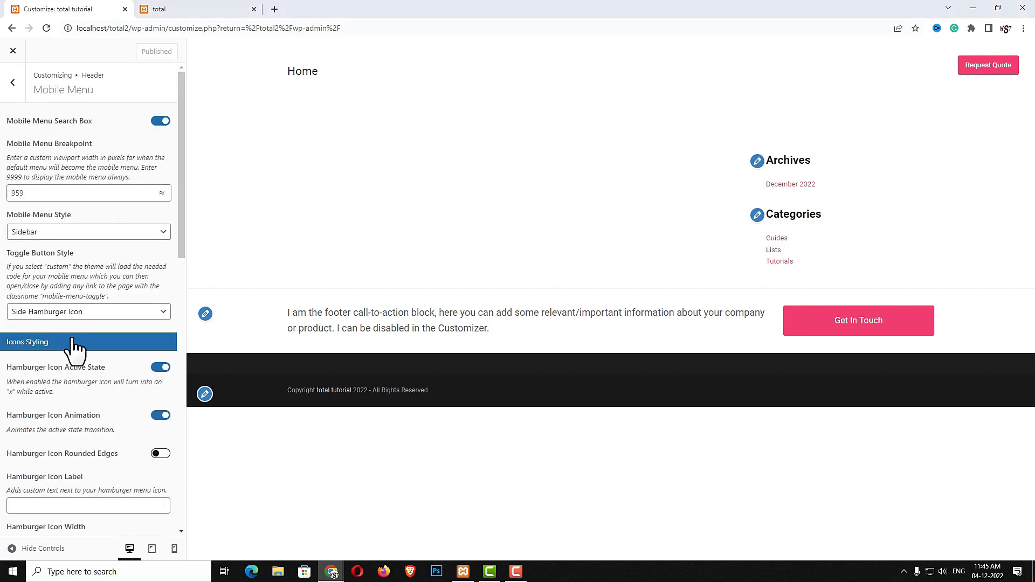
{"action": "left_click", "coordinate": [162, 236]}
{"action": "left_click", "coordinate": [45, 255]}
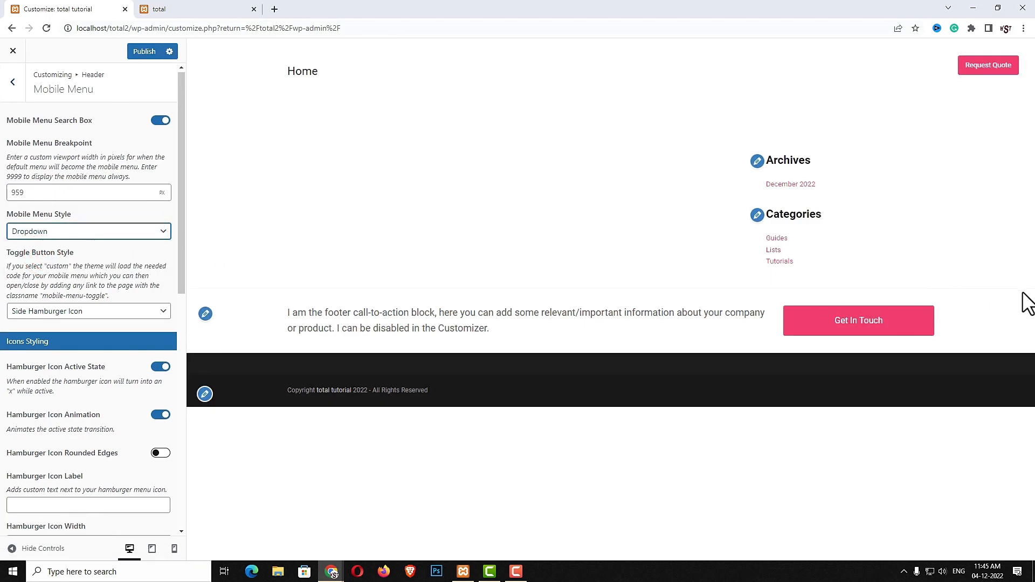
{"action": "scroll", "coordinate": [89, 302], "scroll_direction": "down", "scroll_amount": 4}
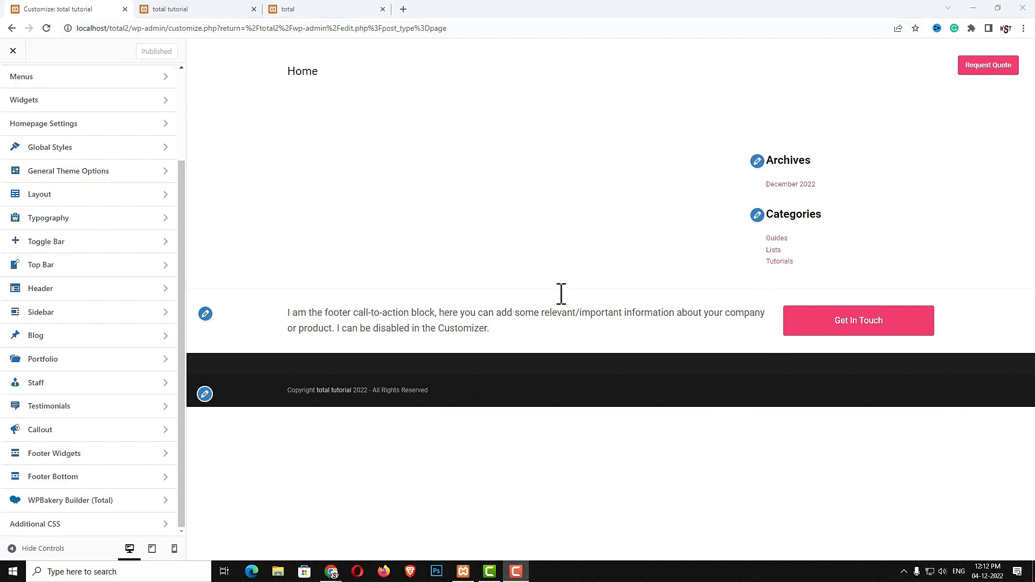
Set Layout > General Content Layout to No Sidebar, publish it, and close the Customizer
{"action": "left_click", "coordinate": [43, 195]}
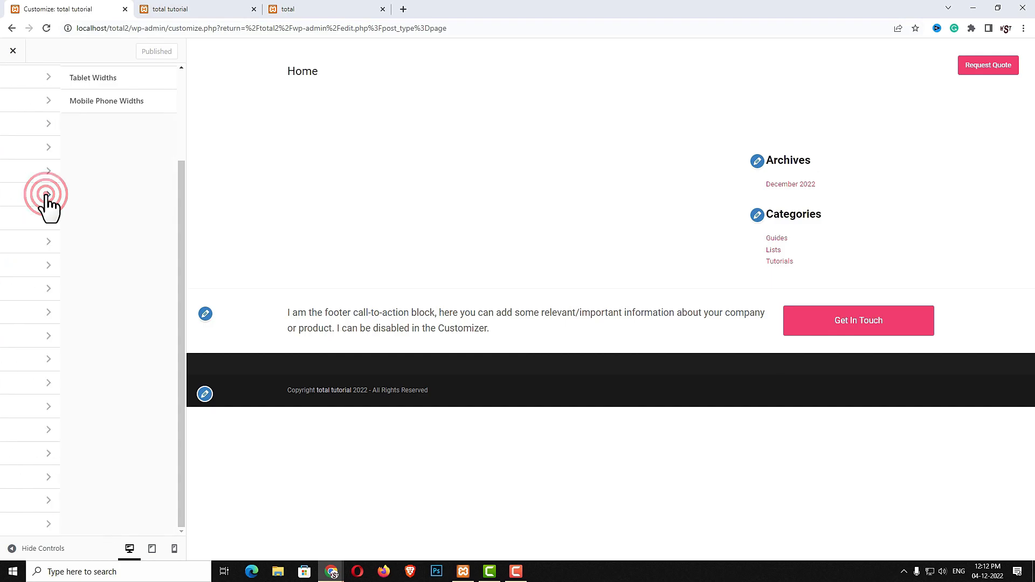
{"action": "left_click", "coordinate": [46, 123]}
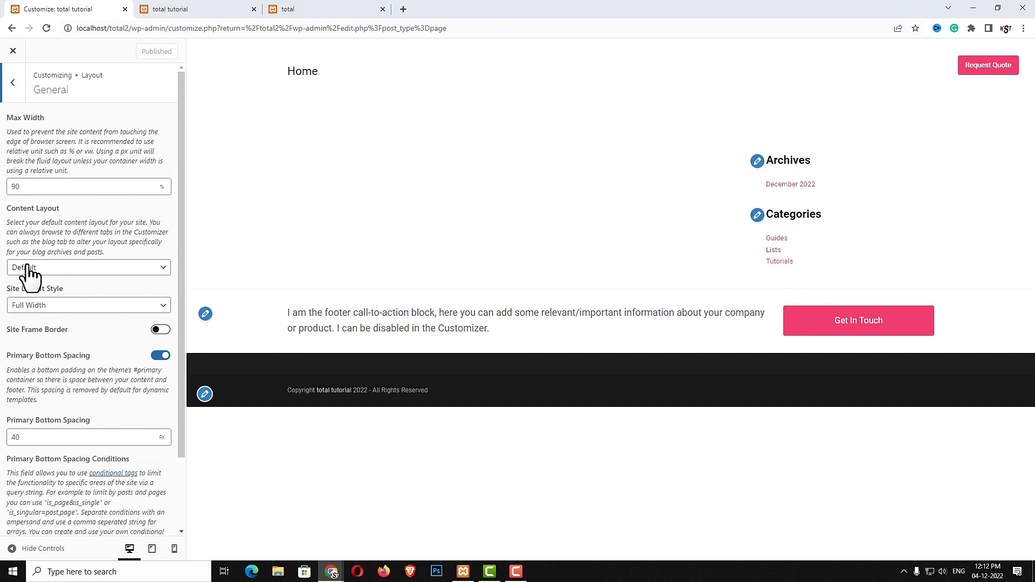
{"action": "left_click", "coordinate": [102, 268]}
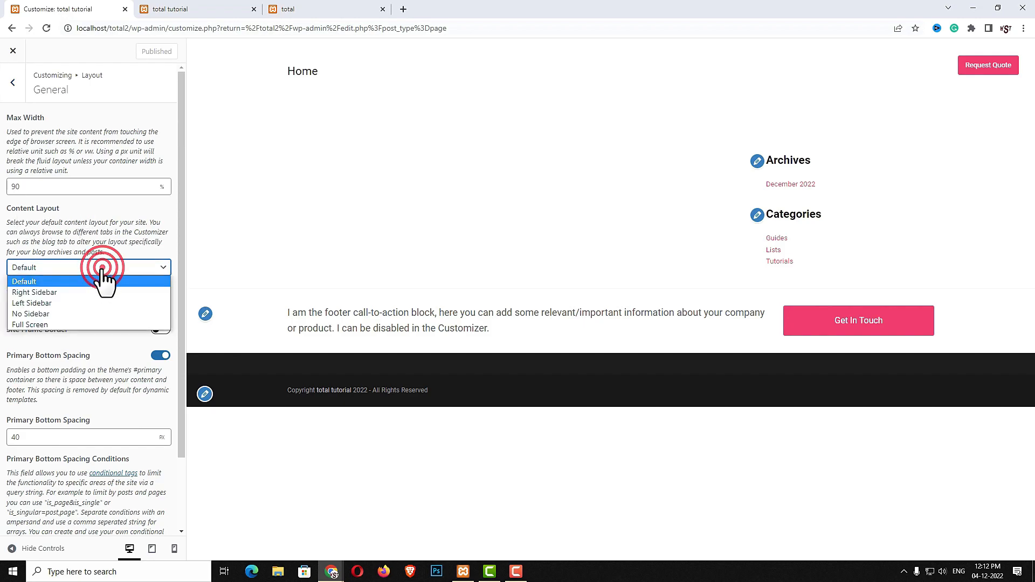
{"action": "left_click", "coordinate": [68, 313]}
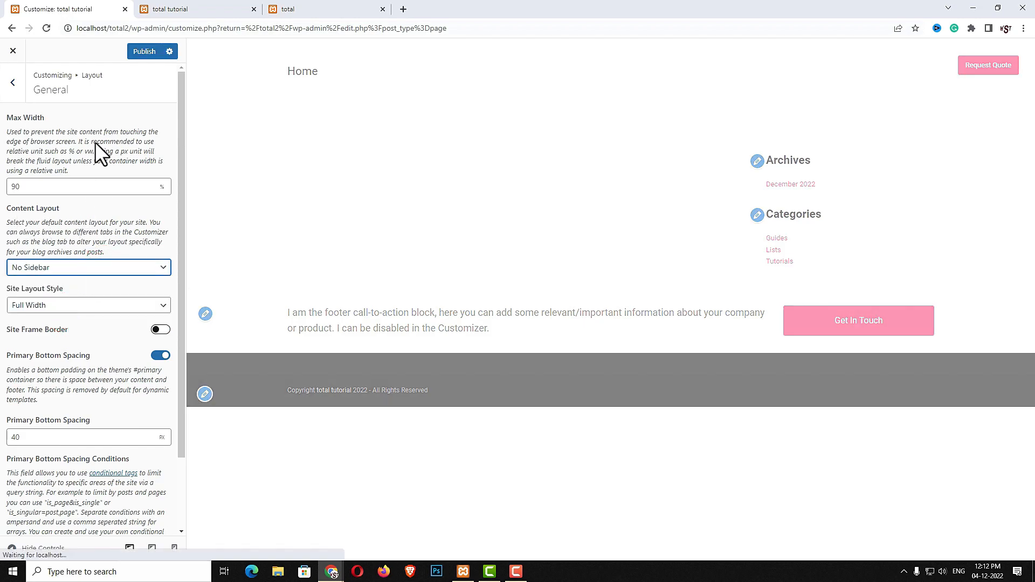
{"action": "left_click", "coordinate": [147, 52]}
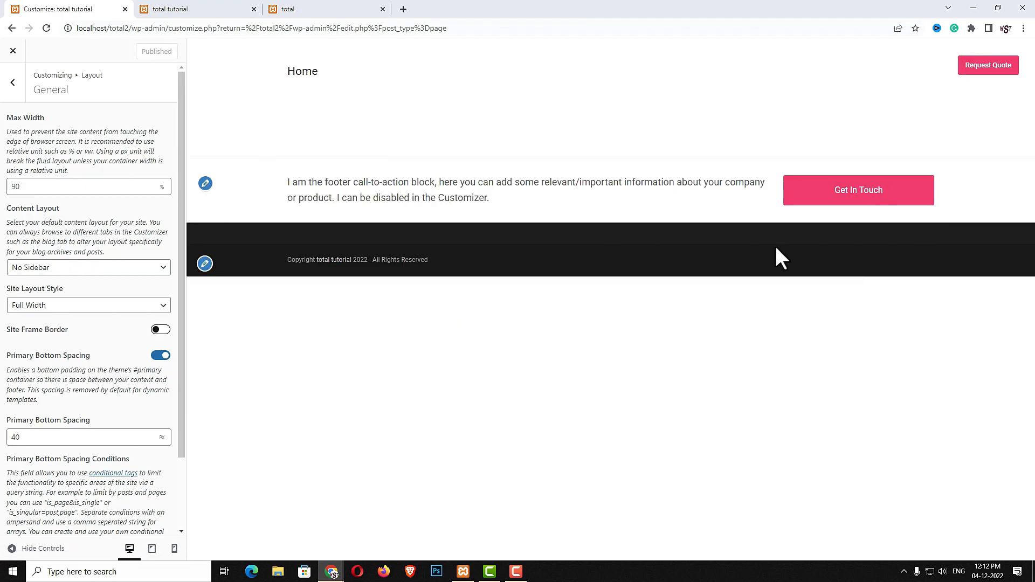
{"action": "left_click", "coordinate": [12, 53]}
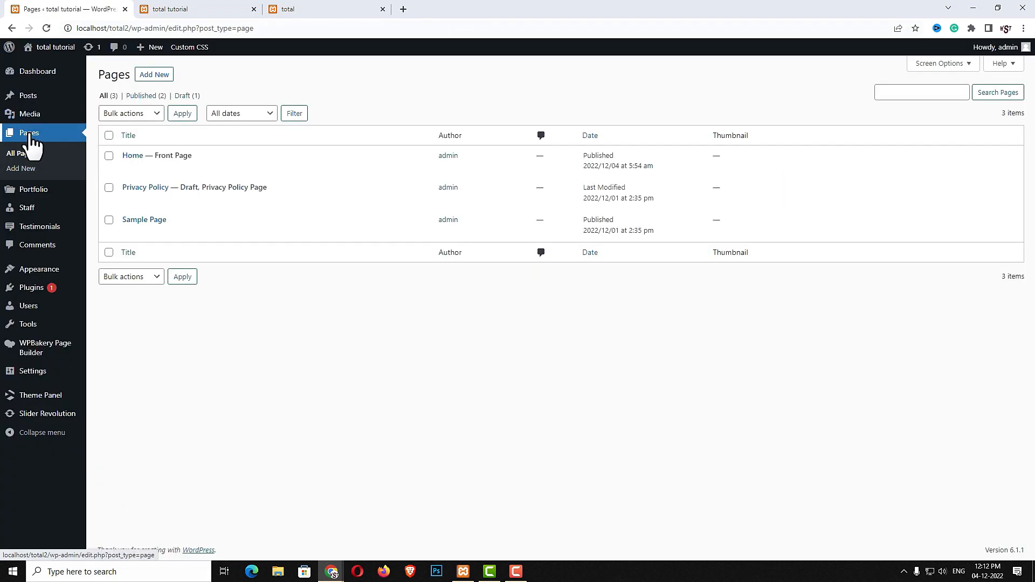
Open the Home page in the WPBakery Frontend Editor and glance at the reference homepage tab
{"action": "left_click", "coordinate": [132, 157]}
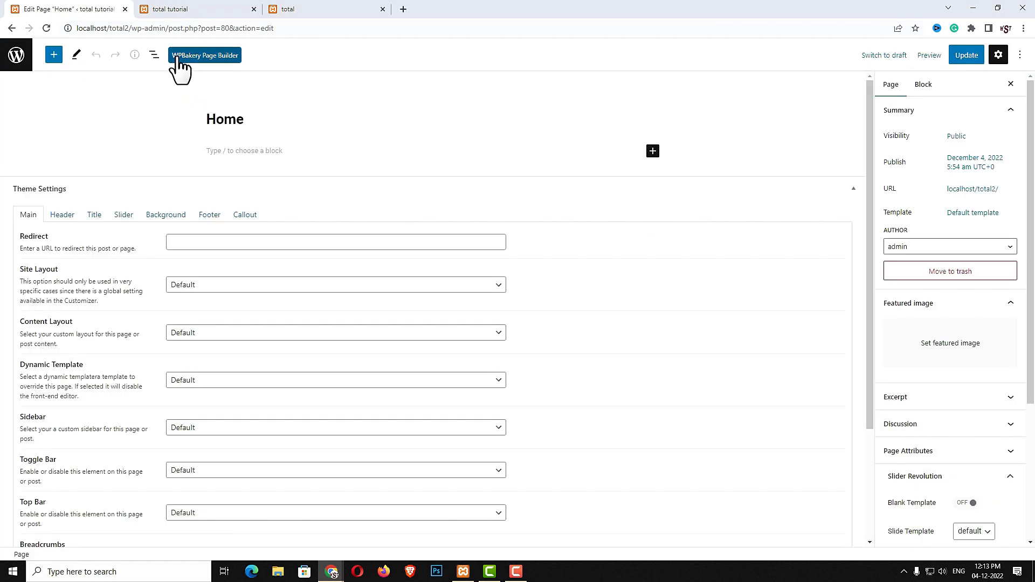
{"action": "left_click", "coordinate": [216, 57]}
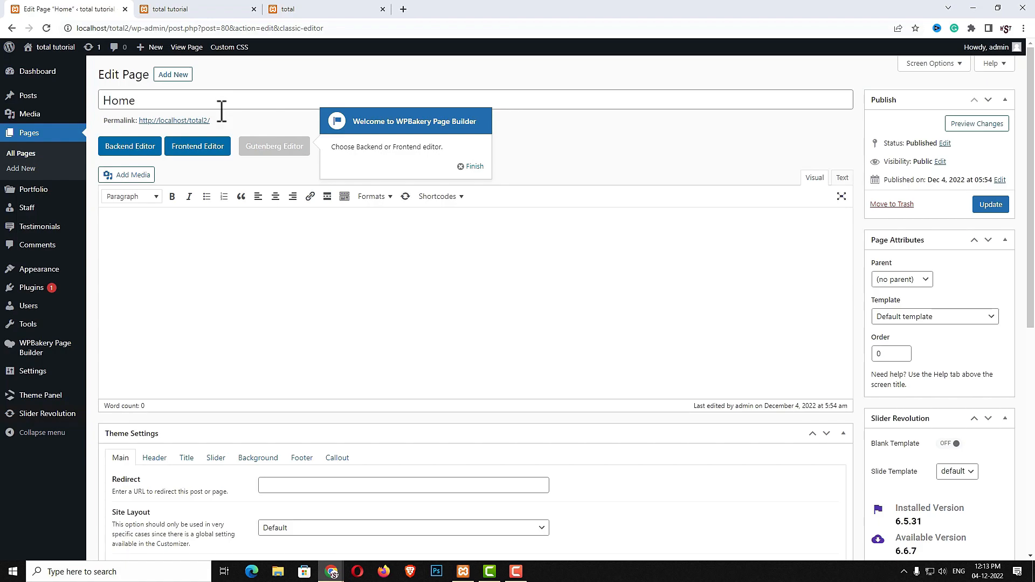
{"action": "left_click", "coordinate": [221, 147]}
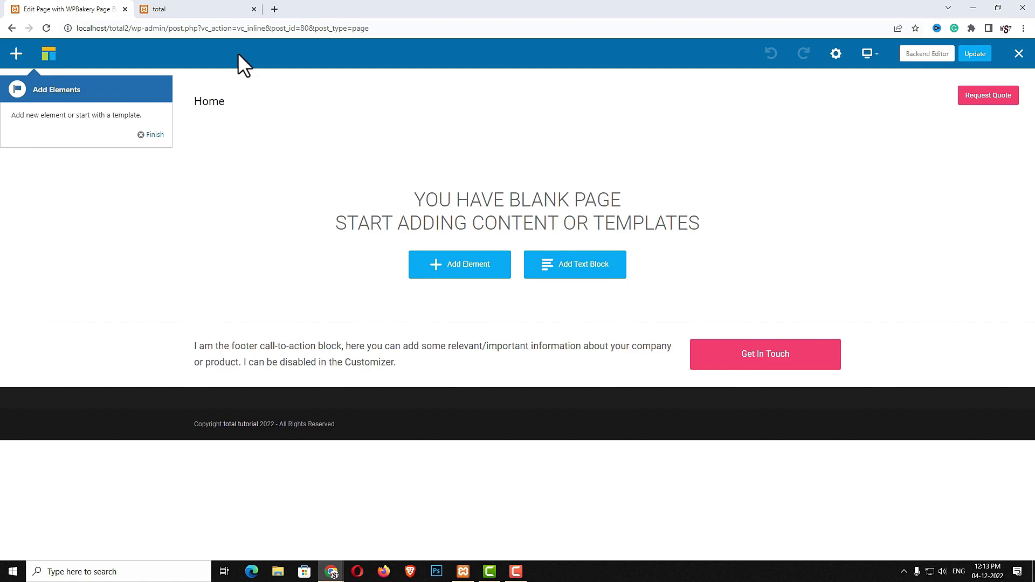
{"action": "left_click", "coordinate": [194, 11]}
{"action": "scroll", "coordinate": [663, 456], "scroll_direction": "down", "scroll_amount": 10}
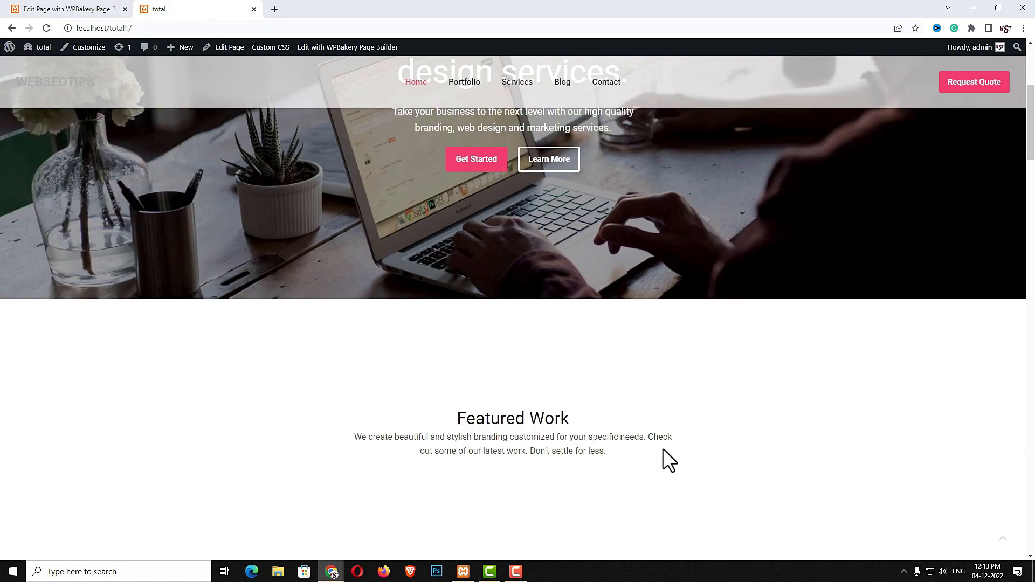
{"action": "scroll", "coordinate": [664, 456], "scroll_direction": "up", "scroll_amount": 6}
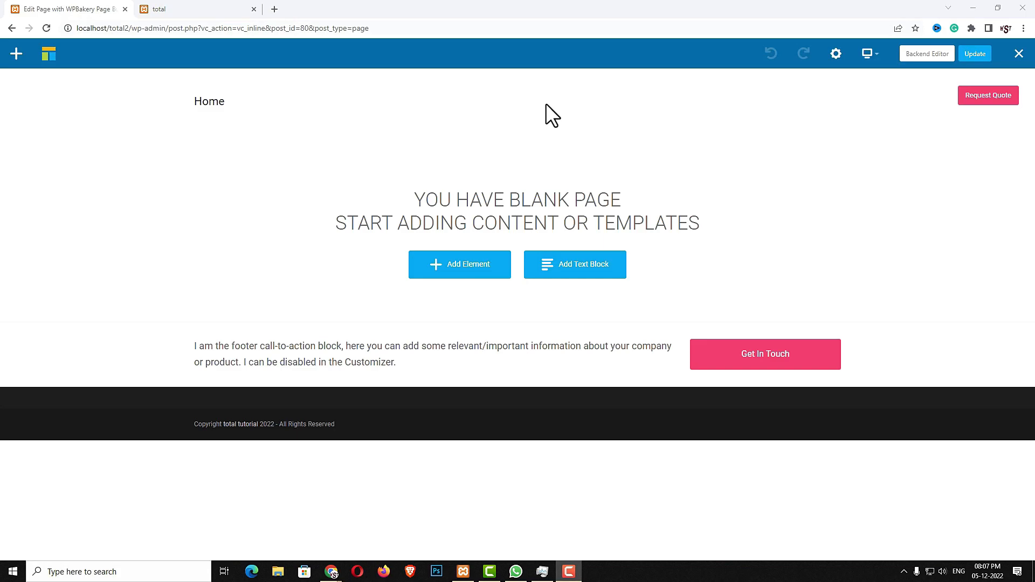
Add an empty row stretched full width and full height, with transparent header offset enabled
{"action": "left_click", "coordinate": [474, 271]}
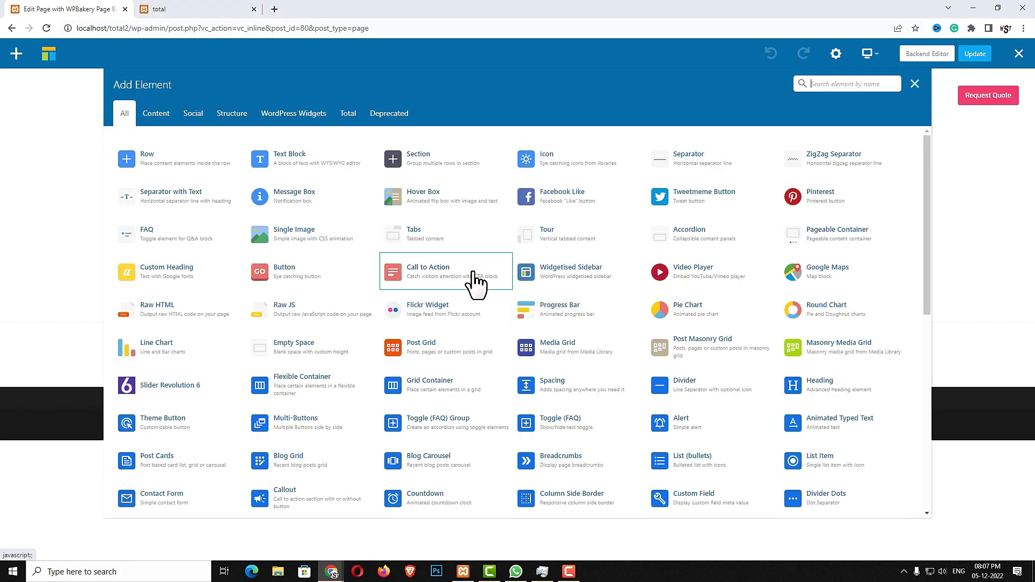
{"action": "left_click", "coordinate": [176, 173]}
{"action": "left_click", "coordinate": [226, 158]}
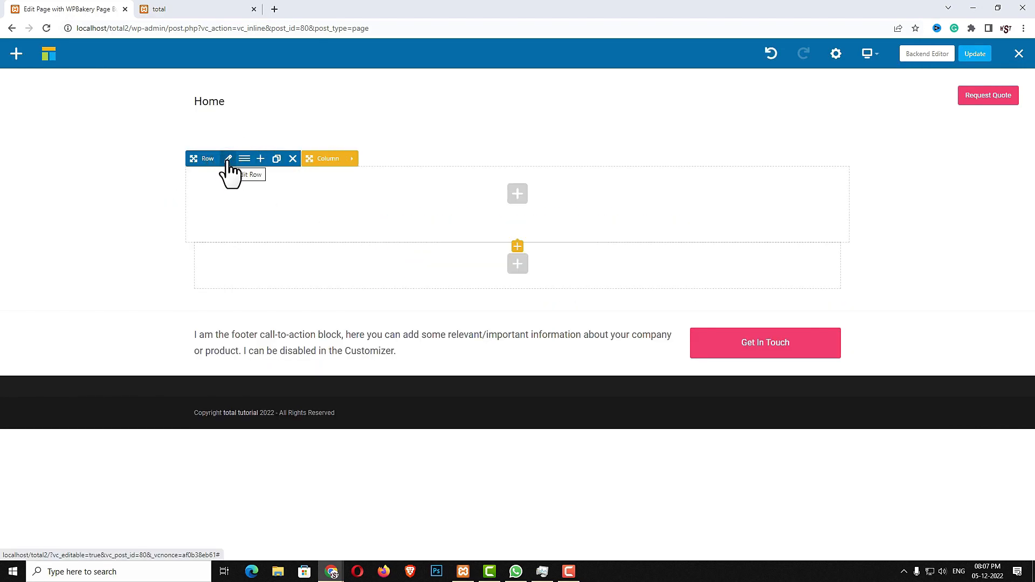
{"action": "left_click", "coordinate": [228, 159]}
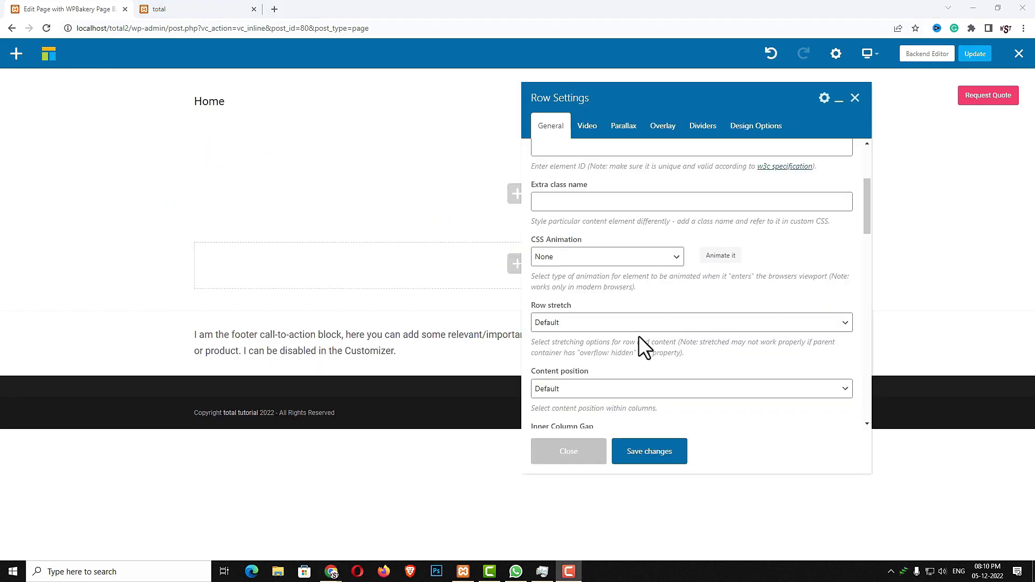
{"action": "scroll", "coordinate": [631, 302], "scroll_direction": "up", "scroll_amount": 3}
{"action": "scroll", "coordinate": [621, 258], "scroll_direction": "down", "scroll_amount": 4}
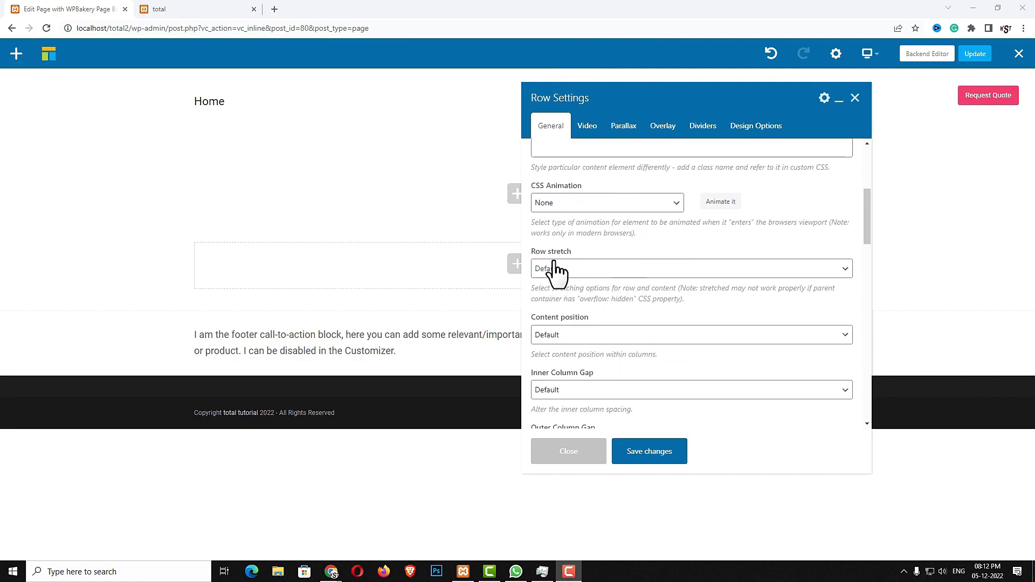
{"action": "left_click", "coordinate": [650, 269]}
{"action": "left_click", "coordinate": [620, 295]}
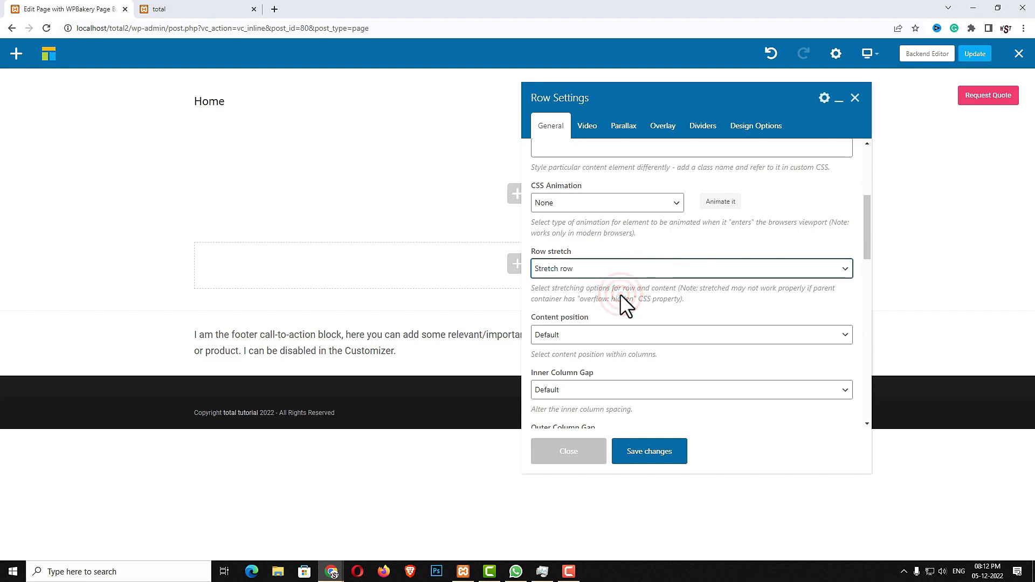
{"action": "scroll", "coordinate": [682, 320], "scroll_direction": "down", "scroll_amount": 2}
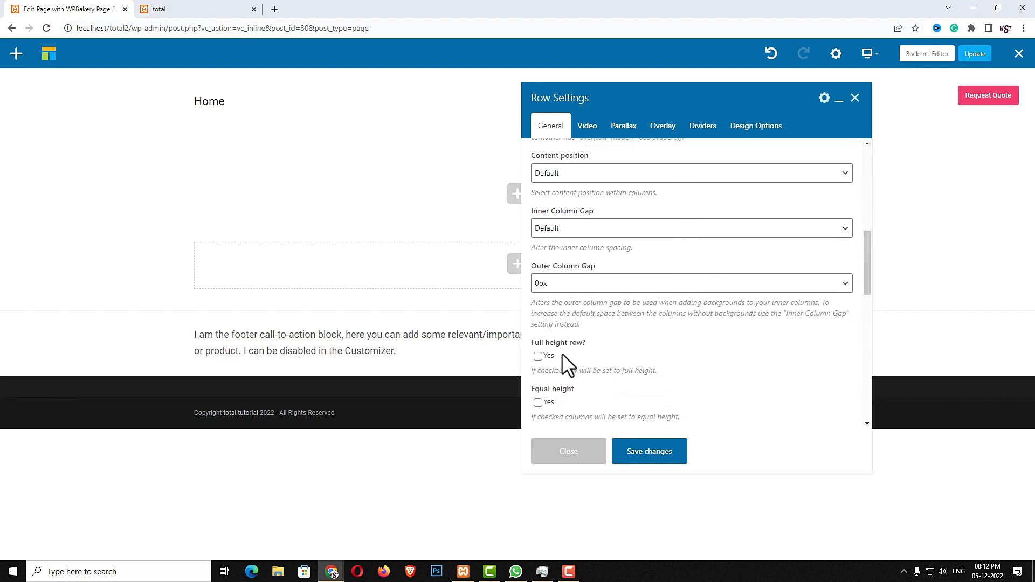
{"action": "left_click", "coordinate": [539, 357]}
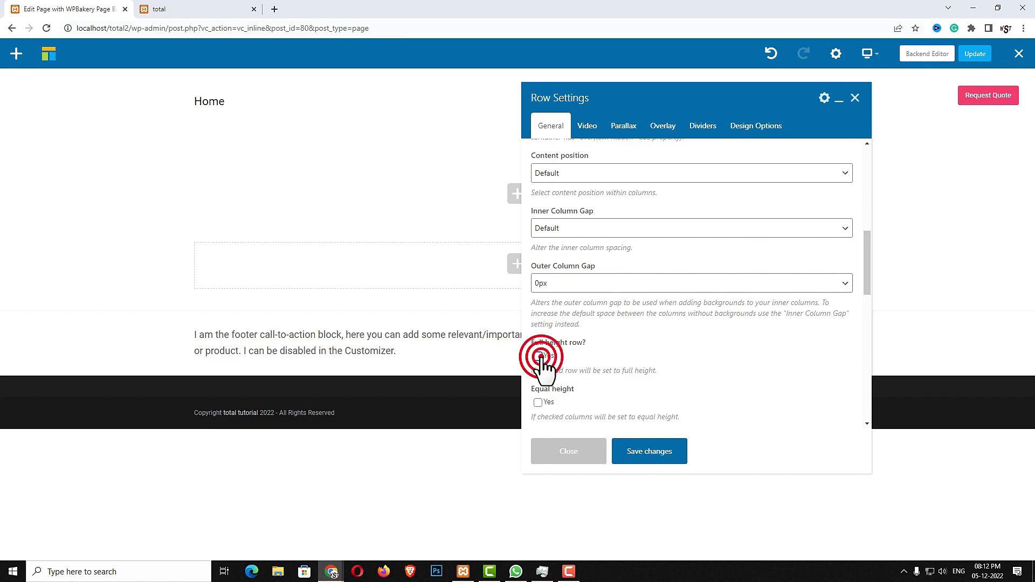
{"action": "scroll", "coordinate": [590, 383], "scroll_direction": "down", "scroll_amount": 9}
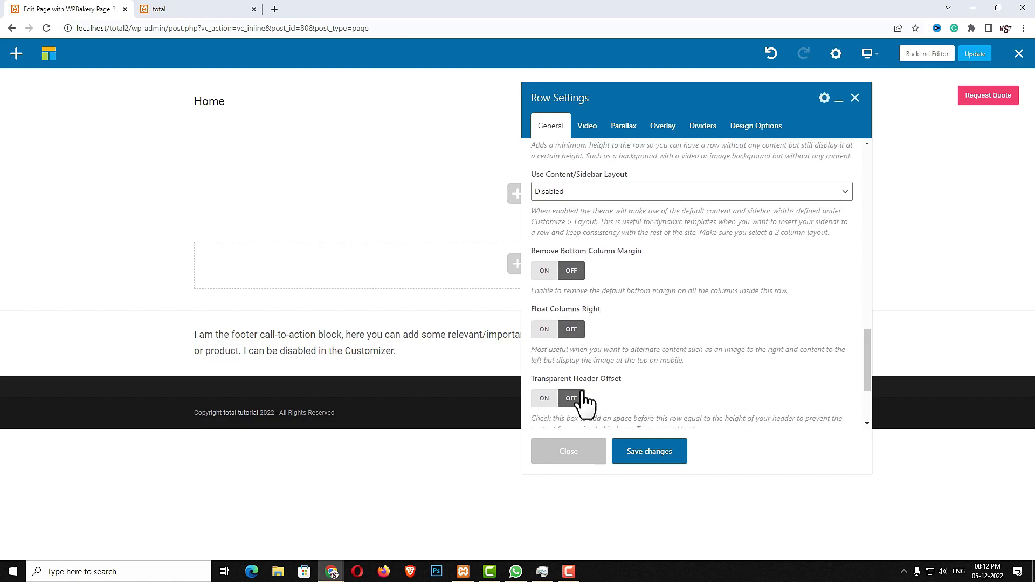
{"action": "left_click", "coordinate": [544, 399]}
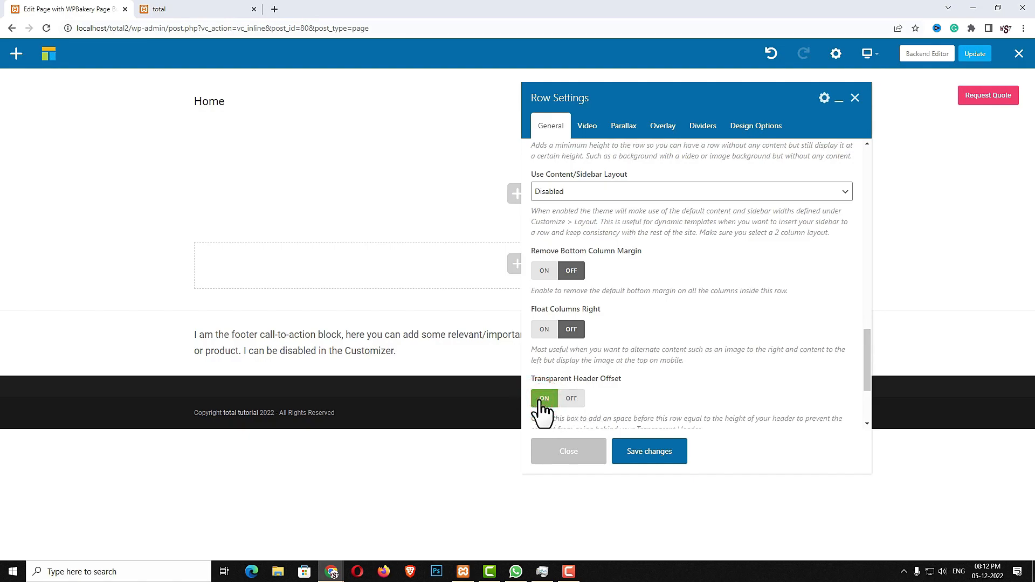
{"action": "scroll", "coordinate": [695, 423], "scroll_direction": "down", "scroll_amount": 3}
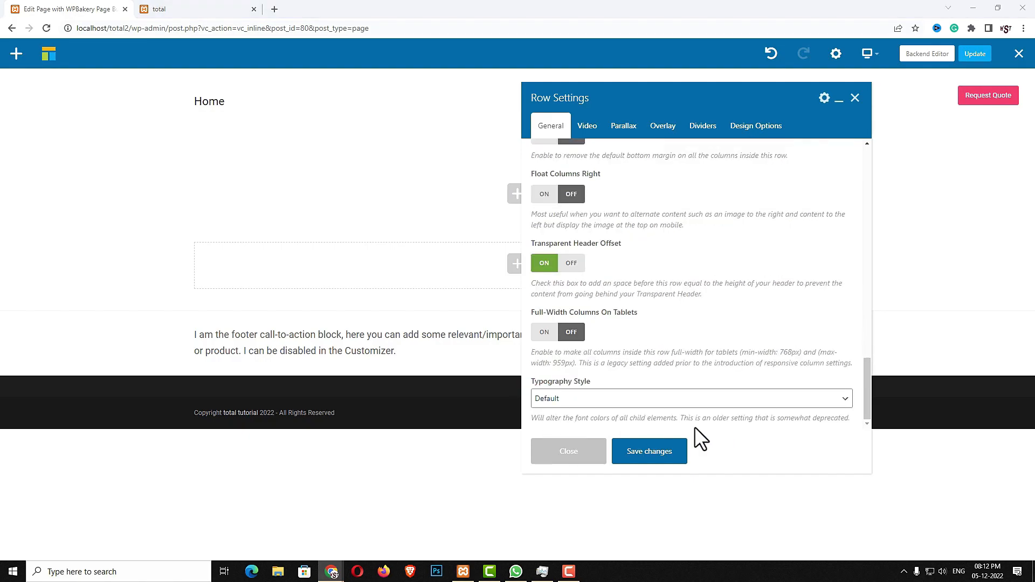
Give the row a Dark background overlay at 40% opacity
{"action": "left_click", "coordinate": [663, 127]}
{"action": "left_click", "coordinate": [686, 171]}
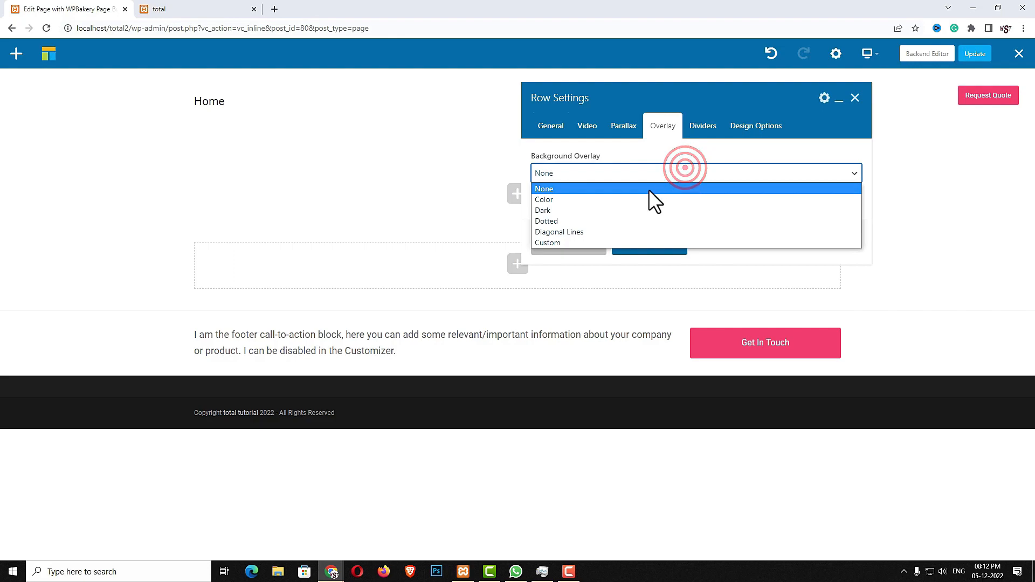
{"action": "left_click", "coordinate": [628, 208]}
{"action": "left_click", "coordinate": [599, 257]}
{"action": "type", "text": "40"}
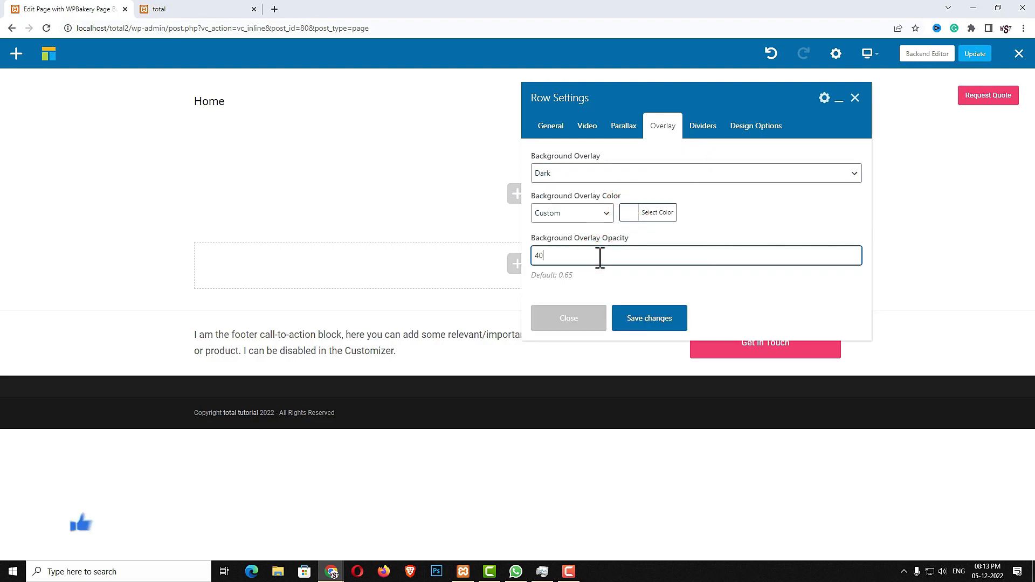
{"action": "type", "text": "%"}
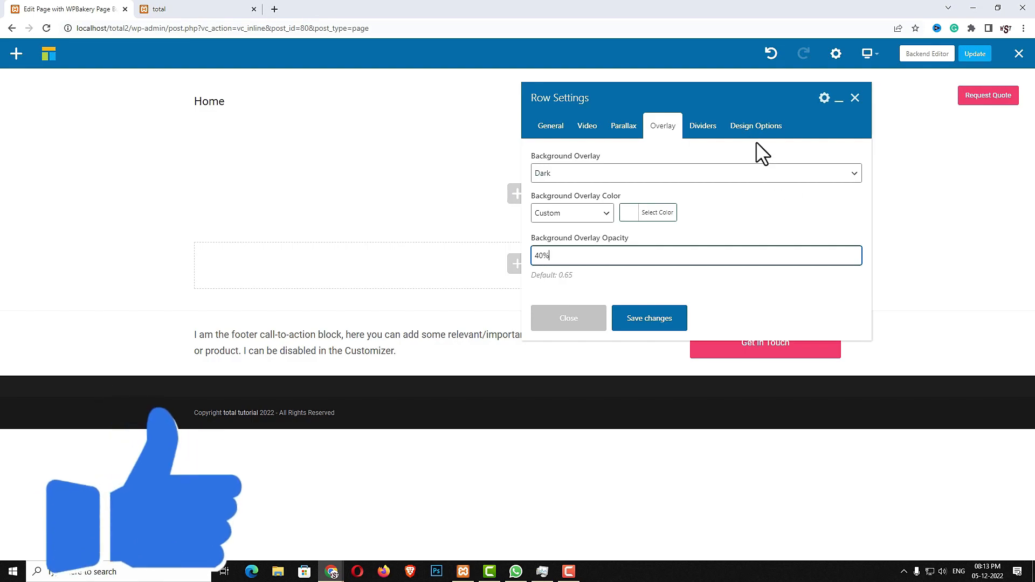
Set the laptop desk photo as the row's Cover-sized background image and save
{"action": "left_click", "coordinate": [755, 126]}
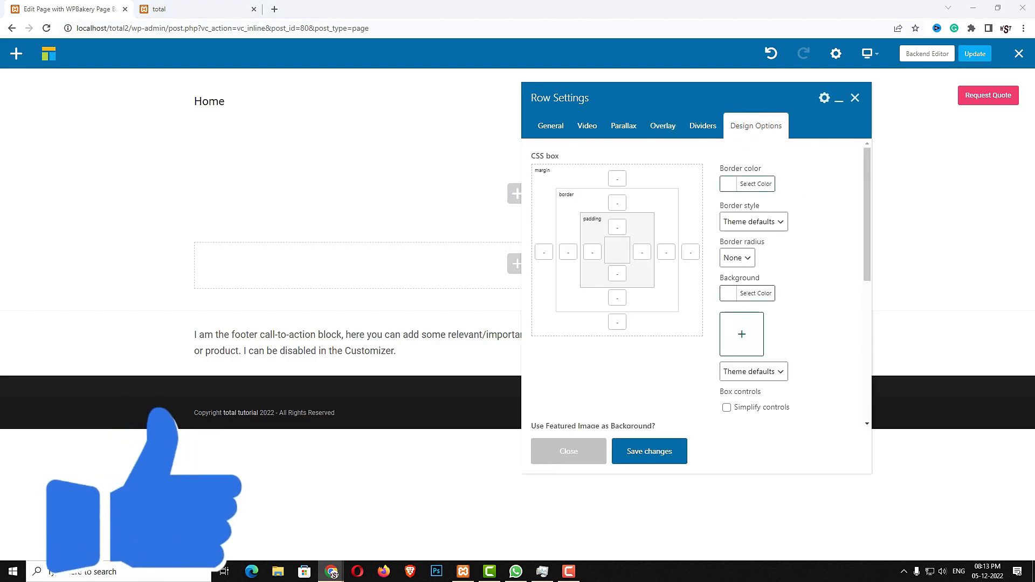
{"action": "left_click", "coordinate": [744, 333]}
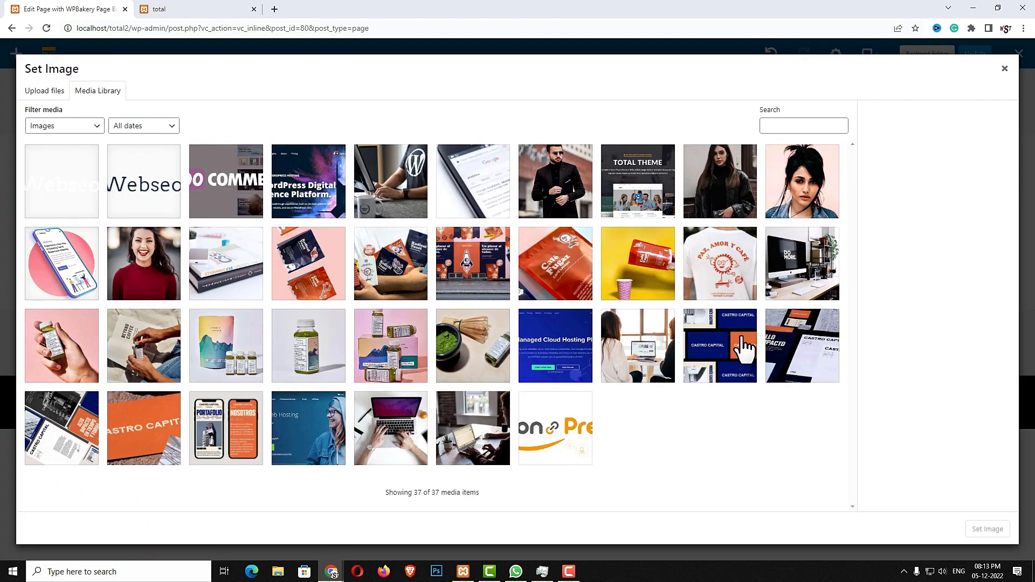
{"action": "left_click", "coordinate": [504, 446]}
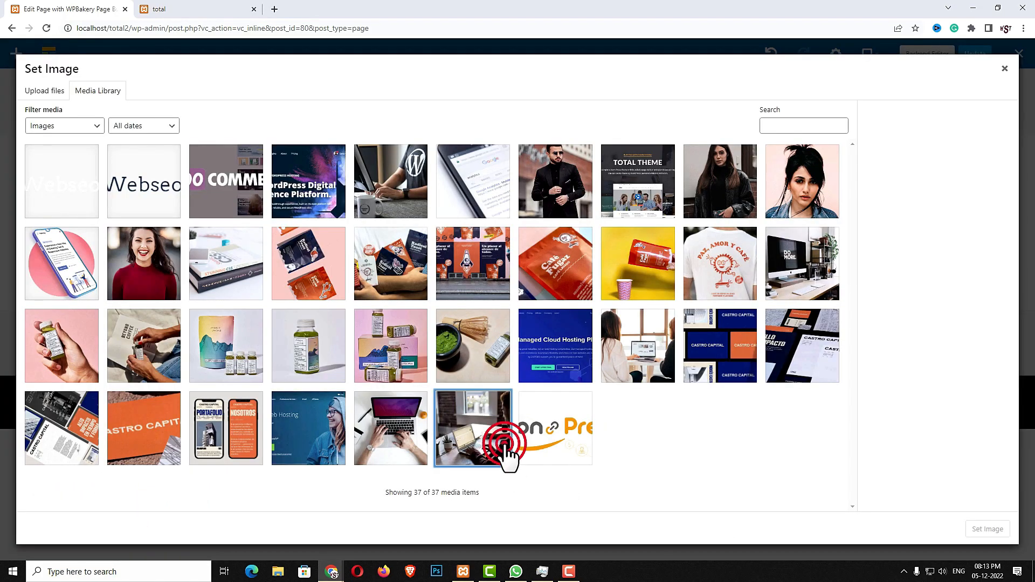
{"action": "left_click", "coordinate": [988, 529]}
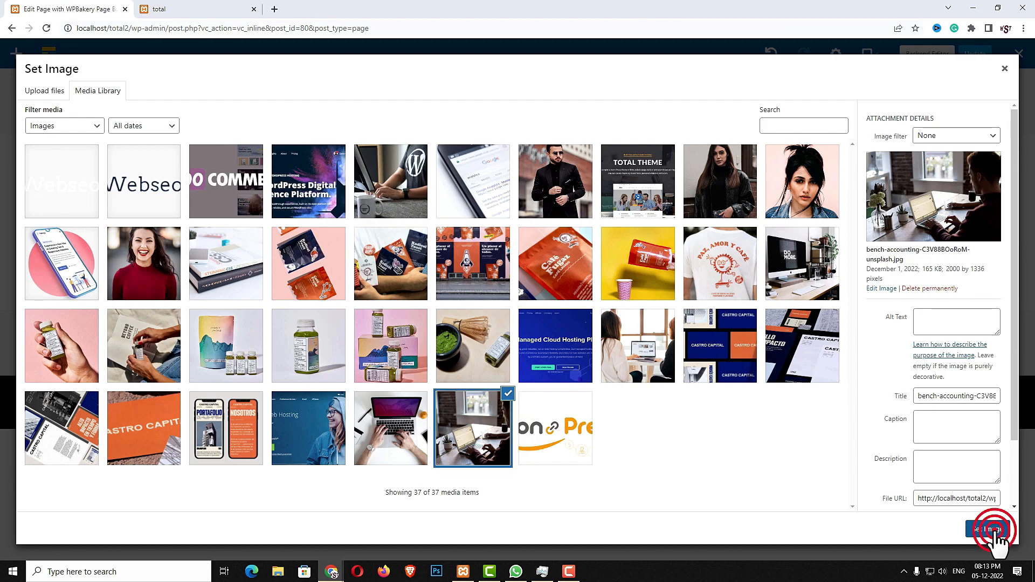
{"action": "left_click", "coordinate": [675, 457]}
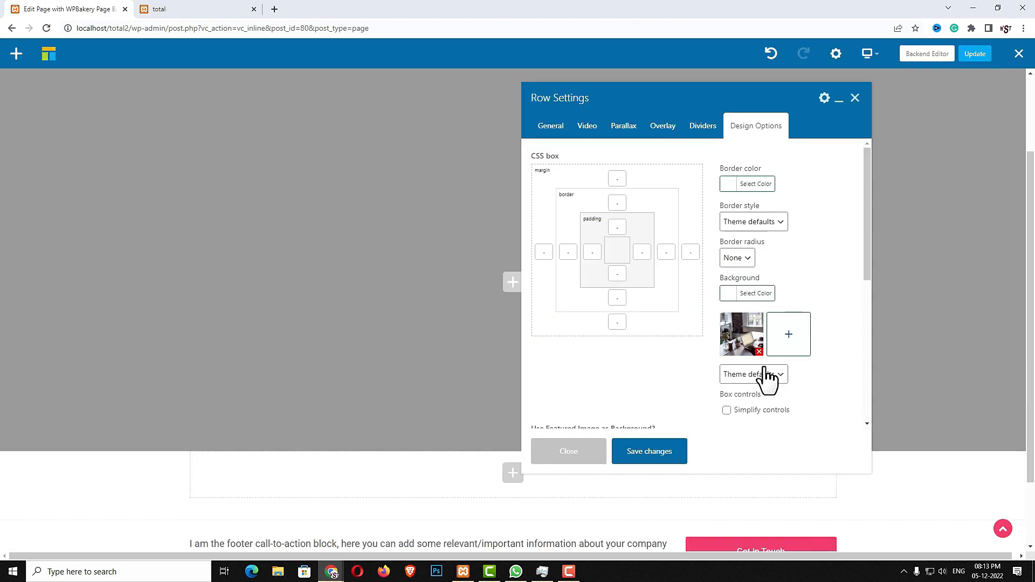
{"action": "left_click", "coordinate": [761, 375]}
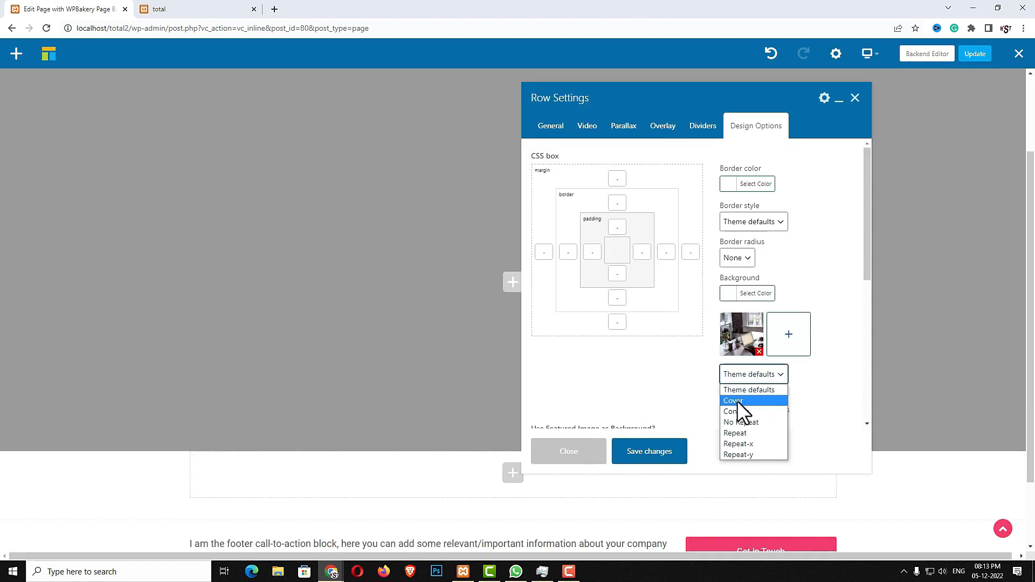
{"action": "left_click", "coordinate": [759, 397]}
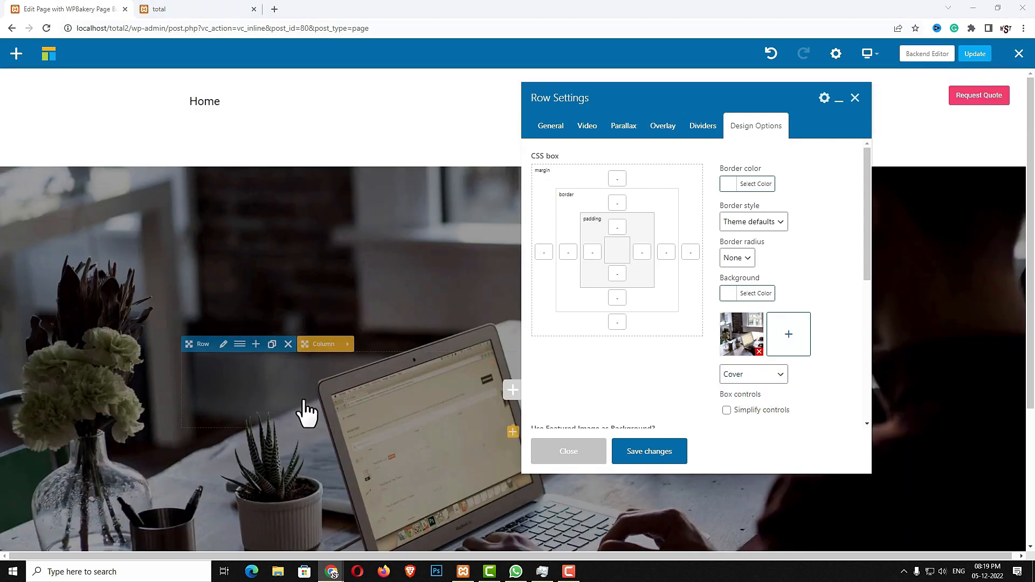
{"action": "left_click", "coordinate": [590, 457]}
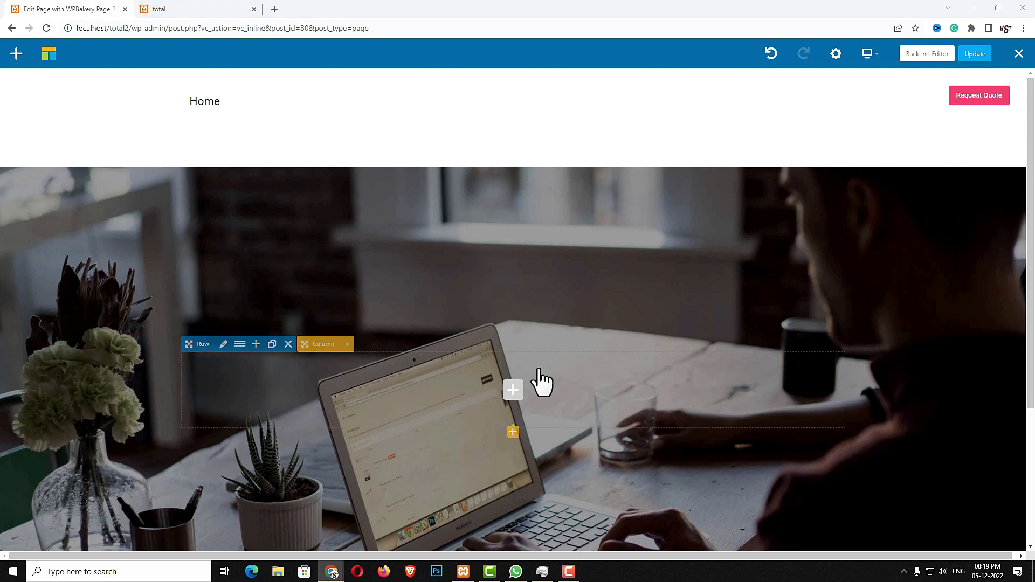
{"action": "left_click", "coordinate": [513, 389]}
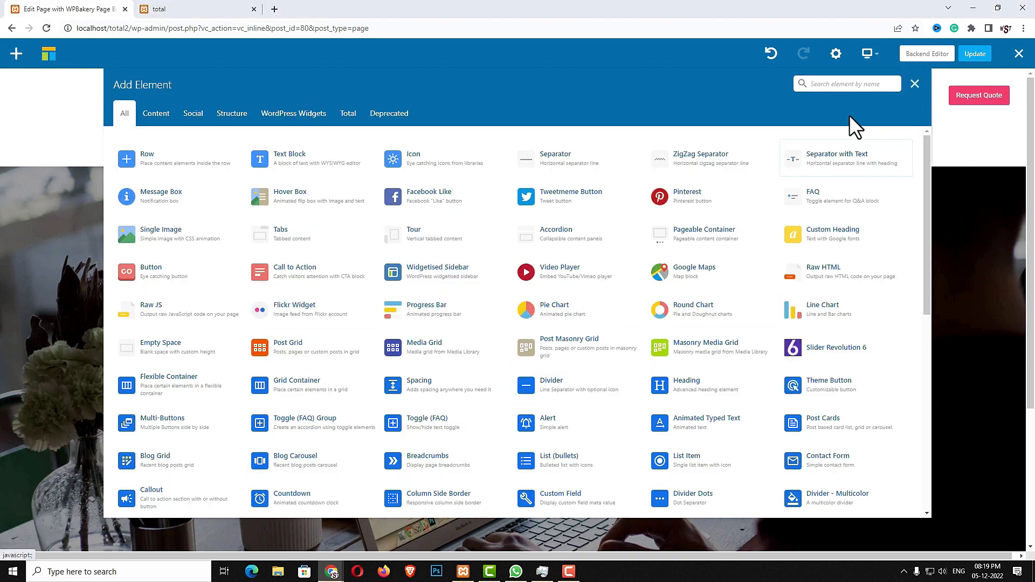
Insert a Heading reading 'Professional branding & design services.' into the row
{"action": "type", "text": "HEAD"}
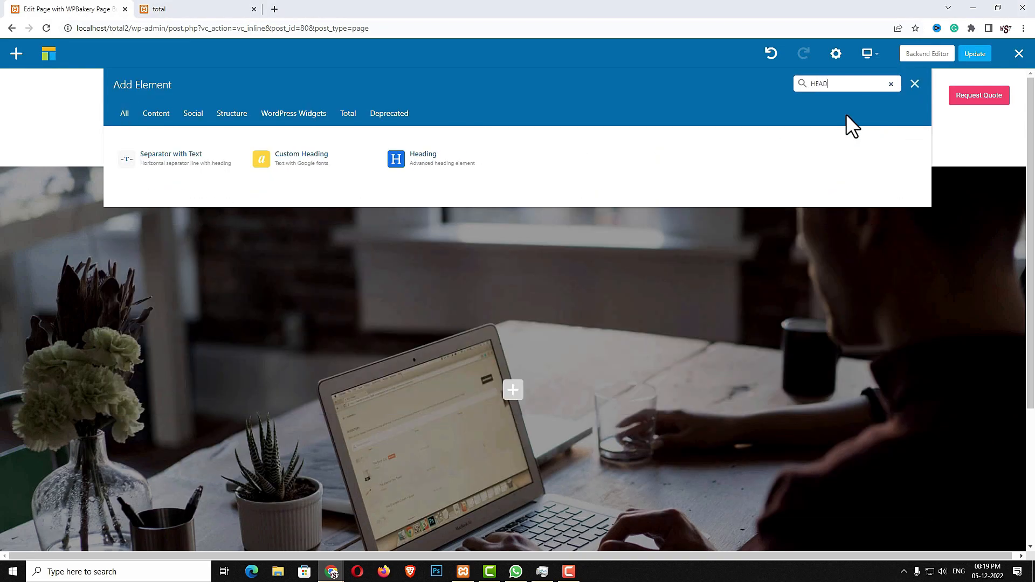
{"action": "left_click", "coordinate": [477, 156]}
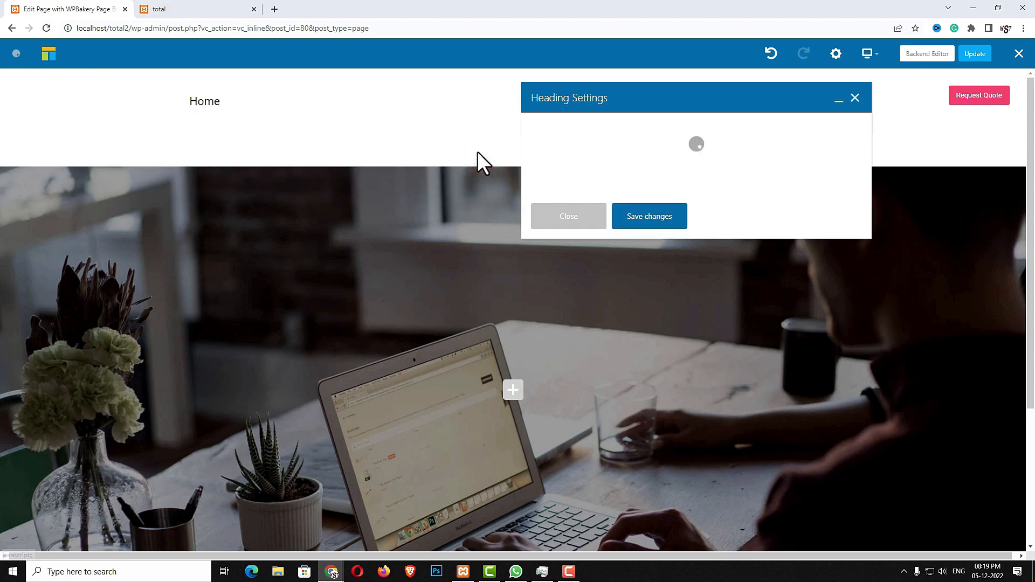
{"action": "left_click", "coordinate": [598, 218]}
{"action": "key", "text": "ctrl+a"}
{"action": "type", "text": "Professional branding & design services."}
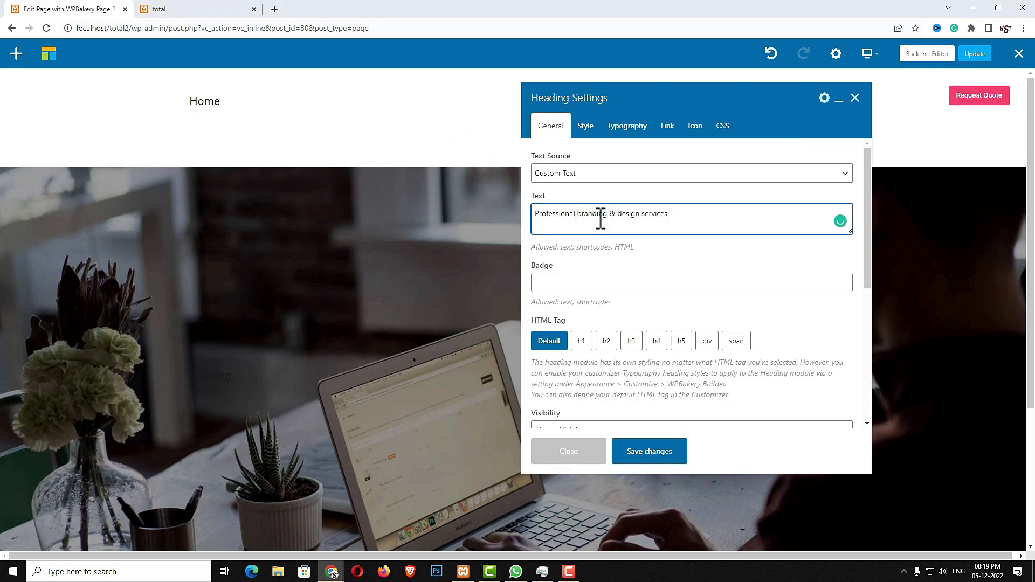
{"action": "left_click", "coordinate": [195, 12]}
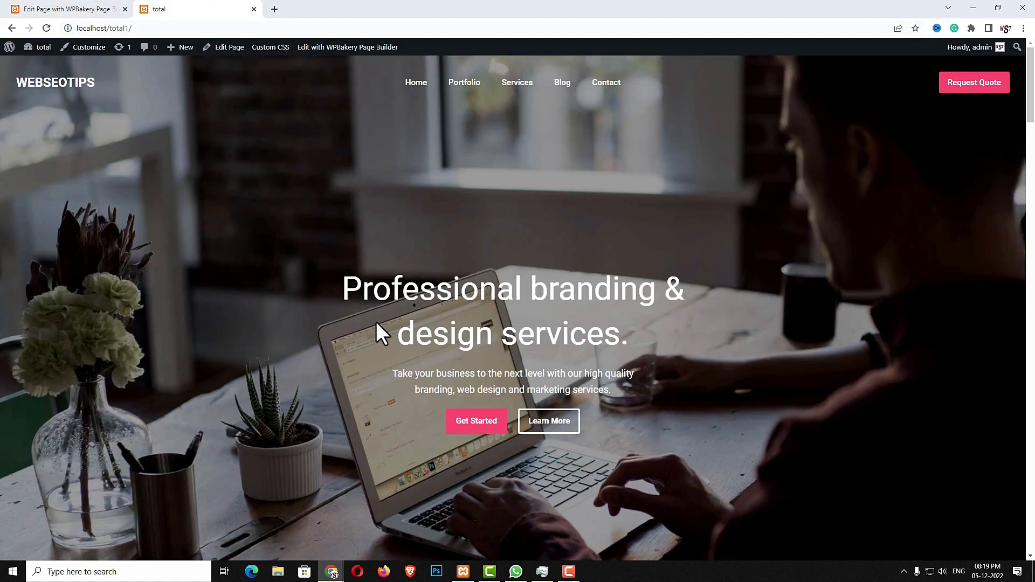
{"action": "left_click", "coordinate": [70, 10]}
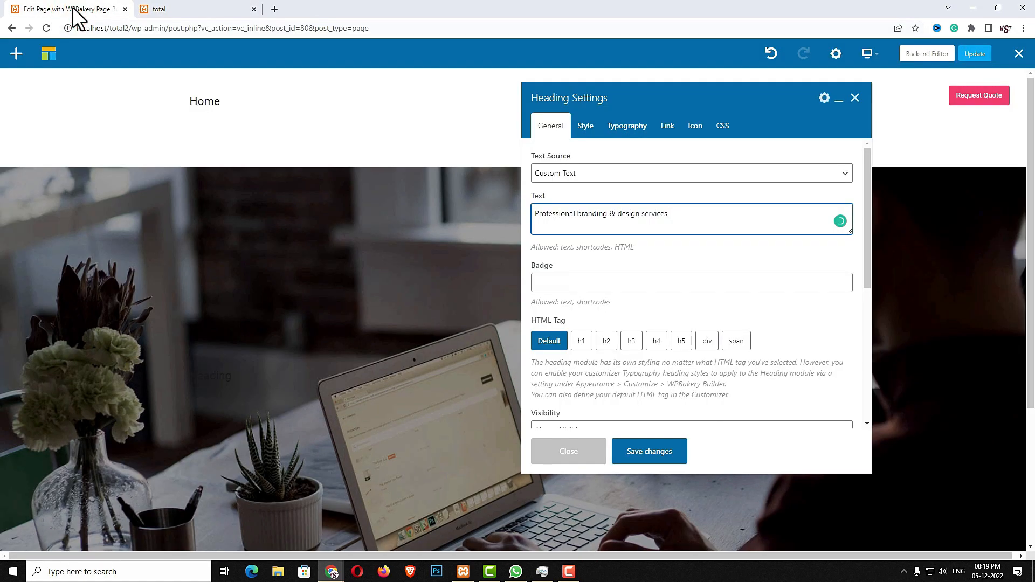
Make the heading an h1 with width 800, centred on the page
{"action": "left_click", "coordinate": [584, 341]}
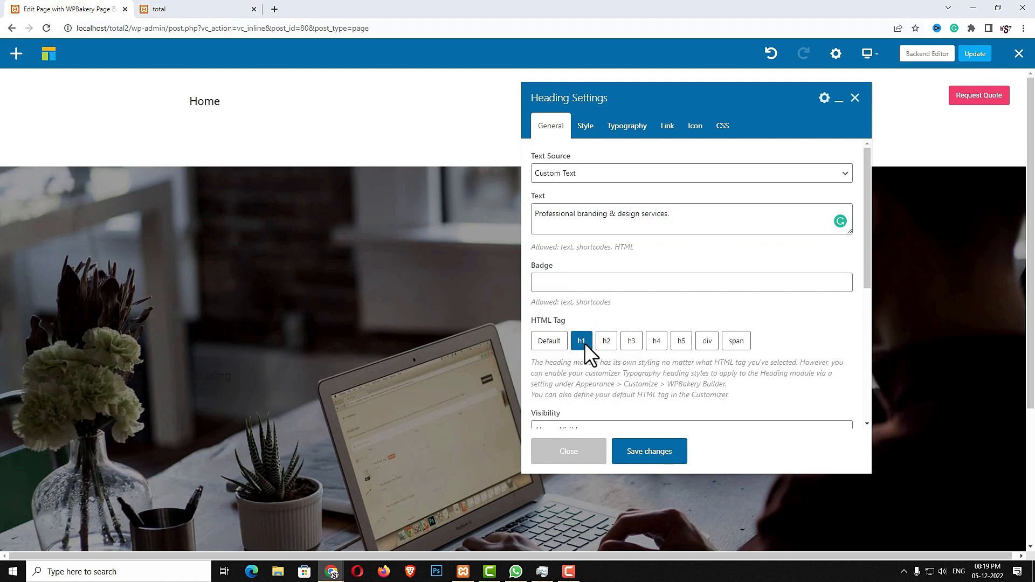
{"action": "left_click", "coordinate": [585, 128]}
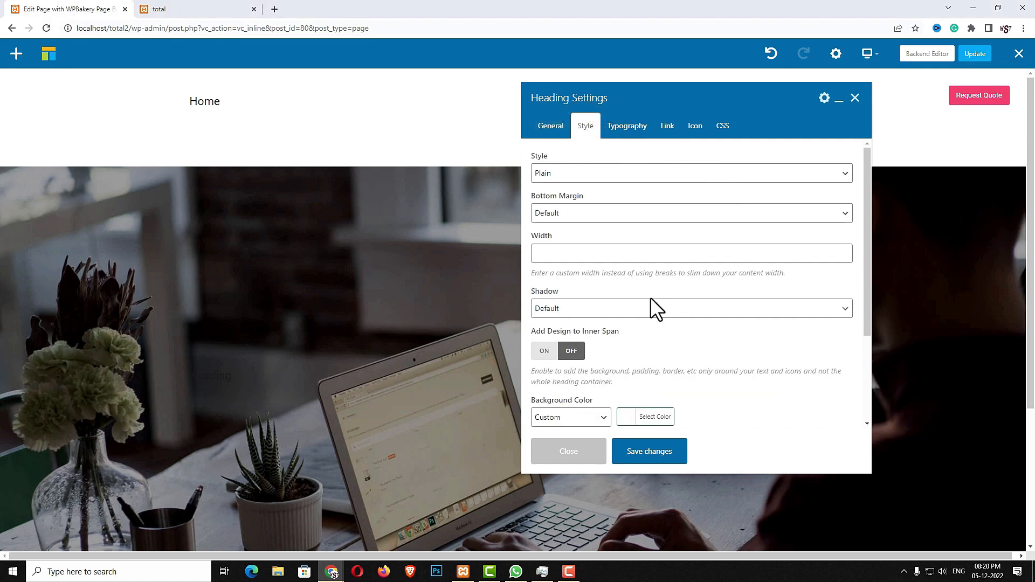
{"action": "scroll", "coordinate": [687, 295], "scroll_direction": "down", "scroll_amount": 1}
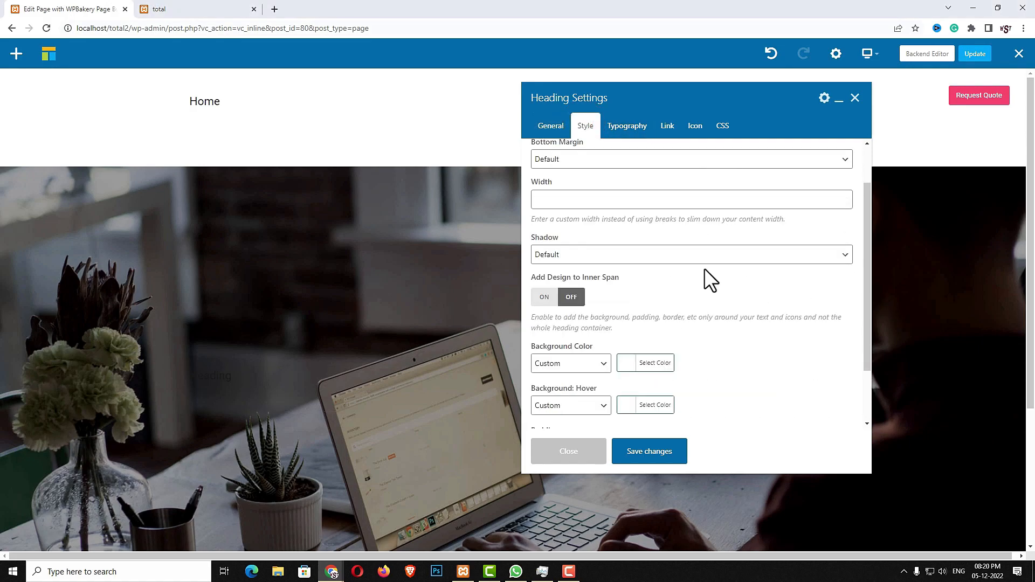
{"action": "left_click", "coordinate": [565, 196]}
{"action": "type", "text": "800"}
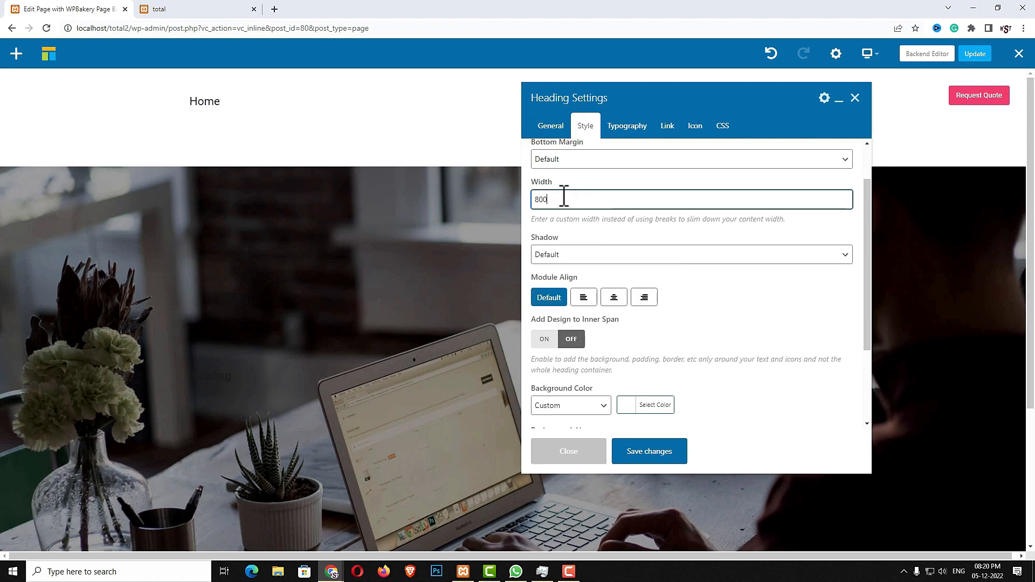
{"action": "left_click", "coordinate": [612, 302]}
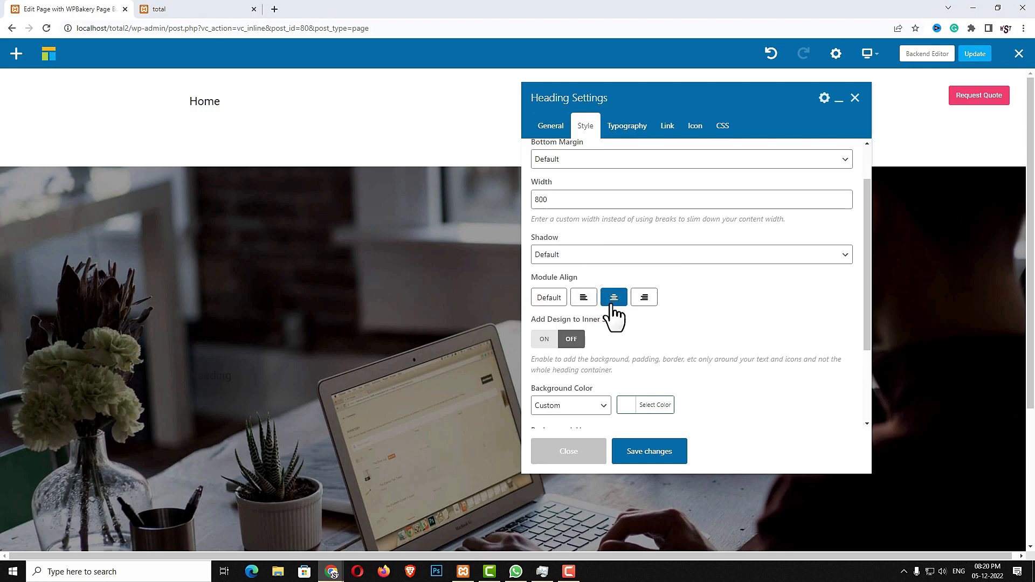
{"action": "scroll", "coordinate": [785, 313], "scroll_direction": "down", "scroll_amount": 2}
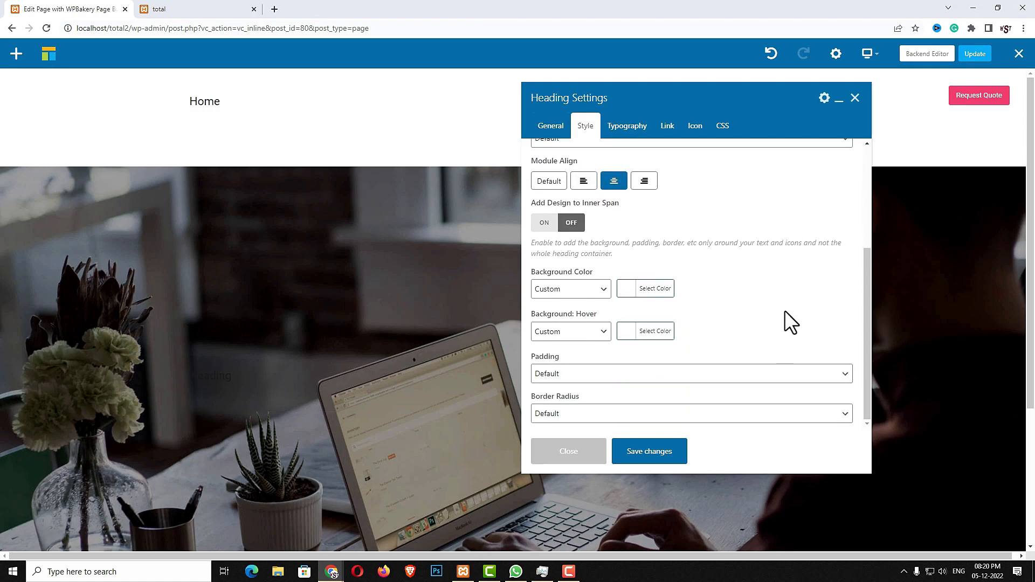
{"action": "scroll", "coordinate": [785, 313], "scroll_direction": "up", "scroll_amount": 3}
Center-align the heading text, set font size clamp(40px, 5vmax, 60px), and save
{"action": "left_click", "coordinate": [626, 127]}
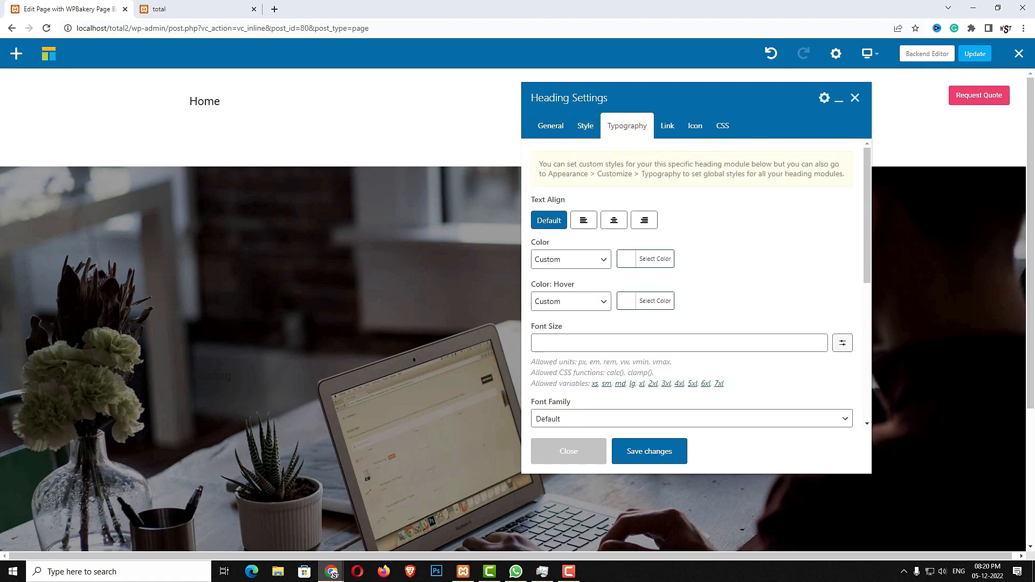
{"action": "left_click", "coordinate": [613, 221]}
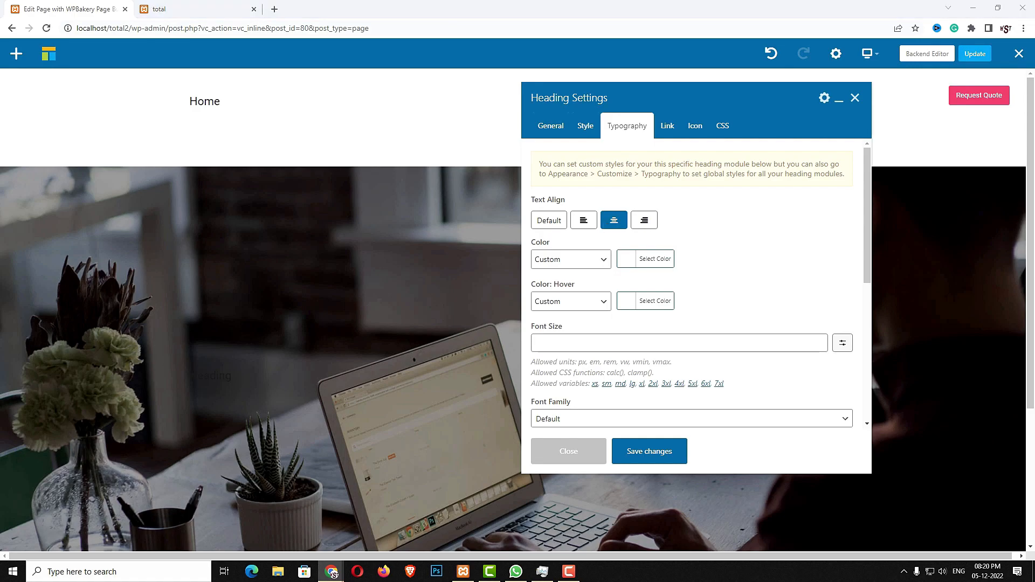
{"action": "left_click", "coordinate": [714, 340]}
{"action": "type", "text": "clamp(40px, 5vmax, 60px)"}
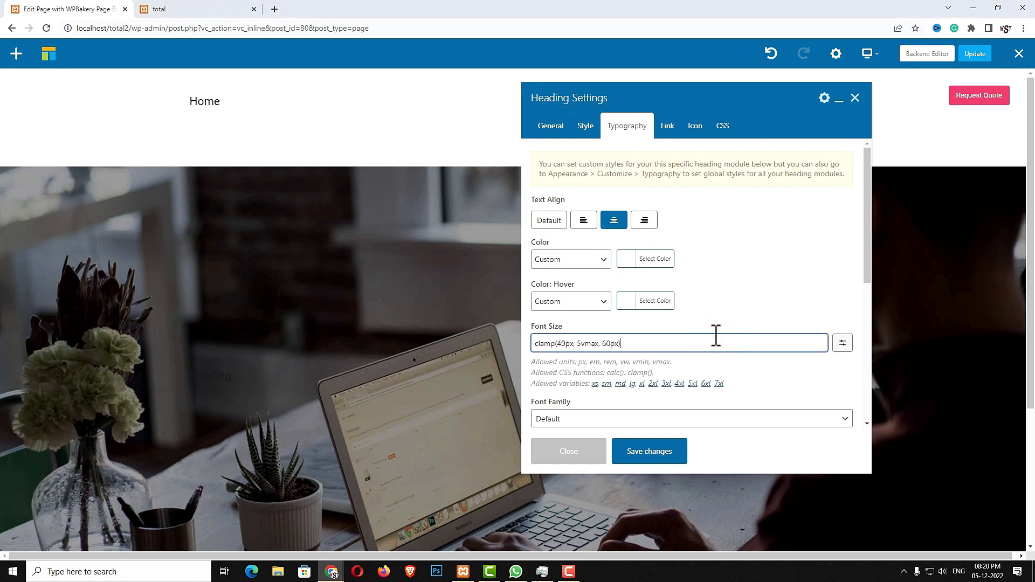
{"action": "scroll", "coordinate": [707, 354], "scroll_direction": "down", "scroll_amount": 5}
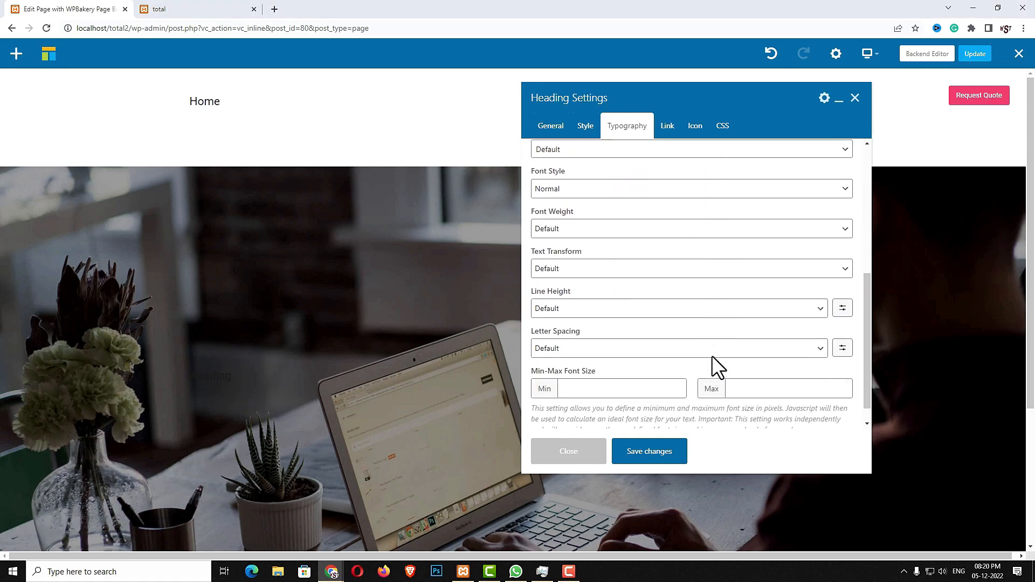
{"action": "left_click", "coordinate": [657, 451]}
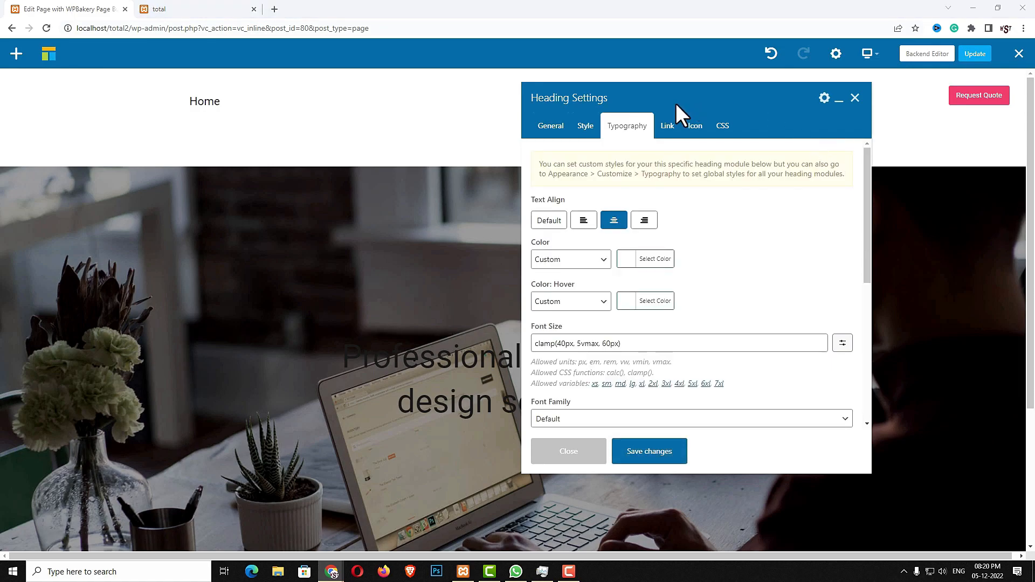
Colour the heading text white, save, and close its settings
{"action": "left_click", "coordinate": [630, 259]}
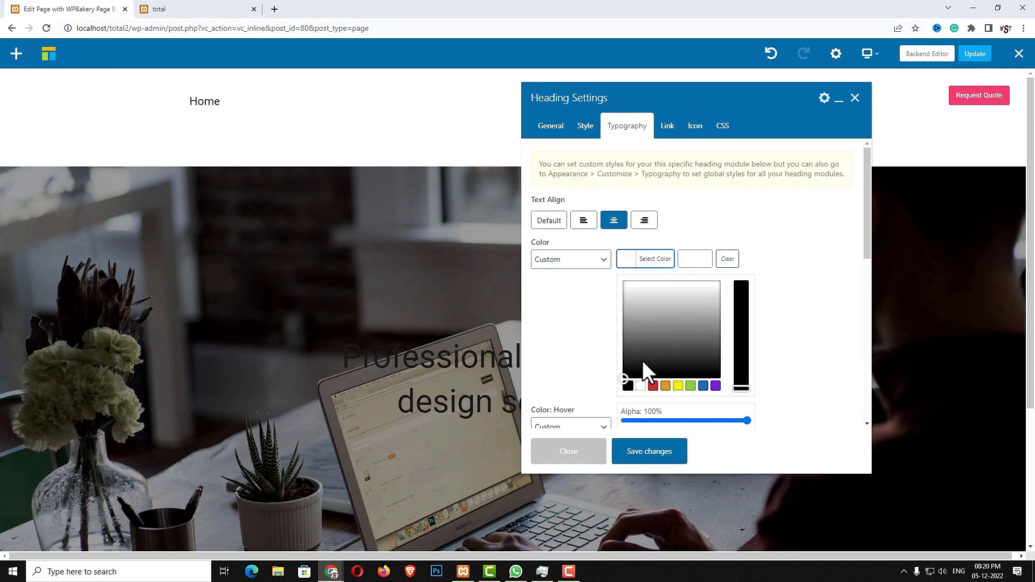
{"action": "left_click", "coordinate": [640, 385]}
{"action": "left_click", "coordinate": [653, 456]}
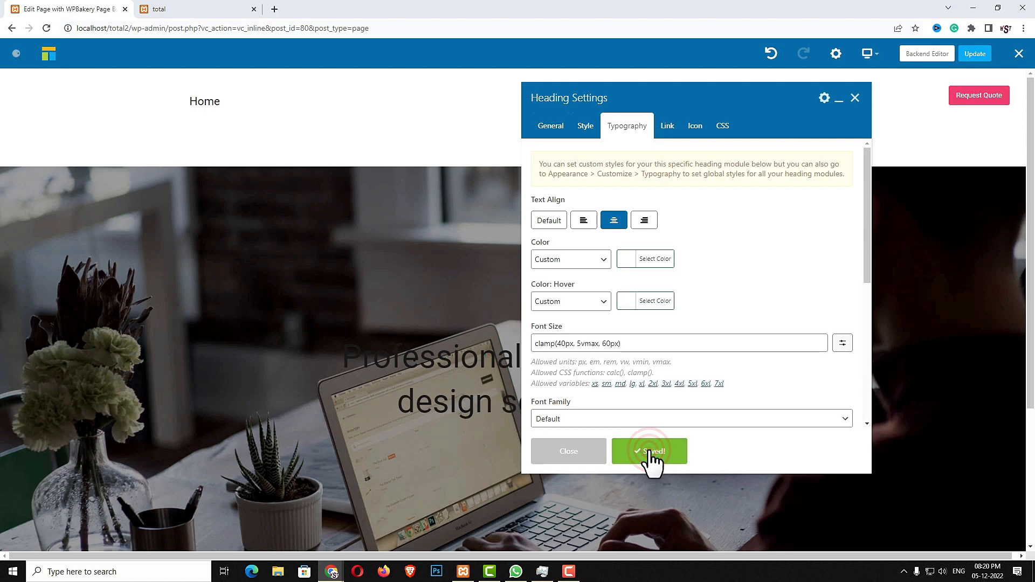
{"action": "left_click", "coordinate": [586, 455]}
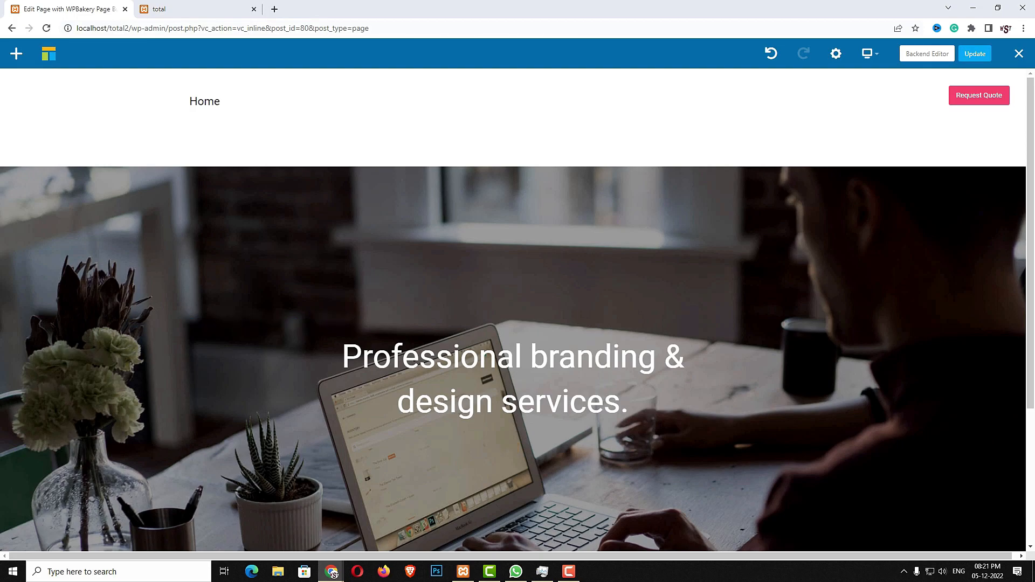
Add a Text Block with the 'Take your business to the next level…' tagline
{"action": "left_click", "coordinate": [513, 449]}
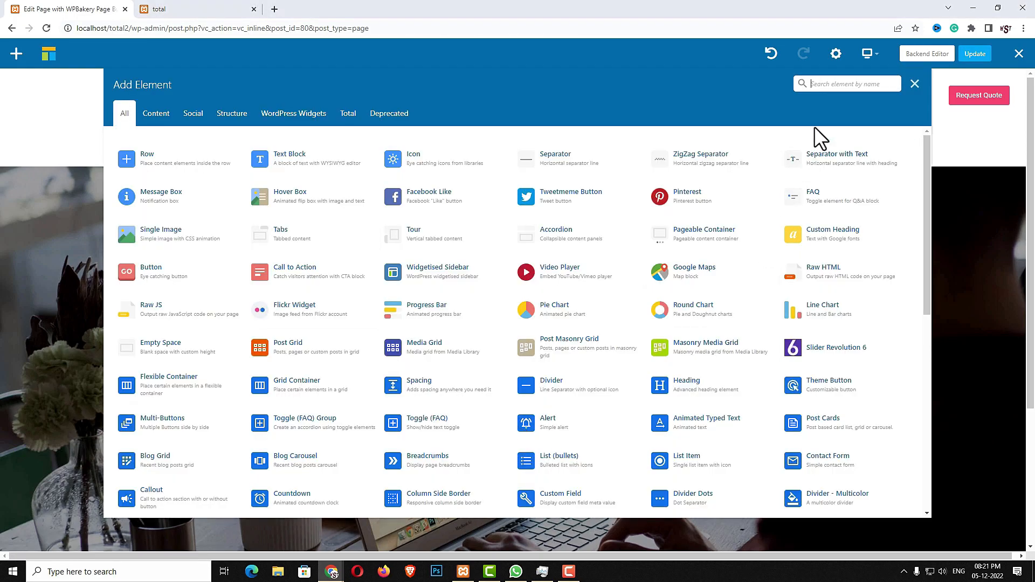
{"action": "type", "text": "te"}
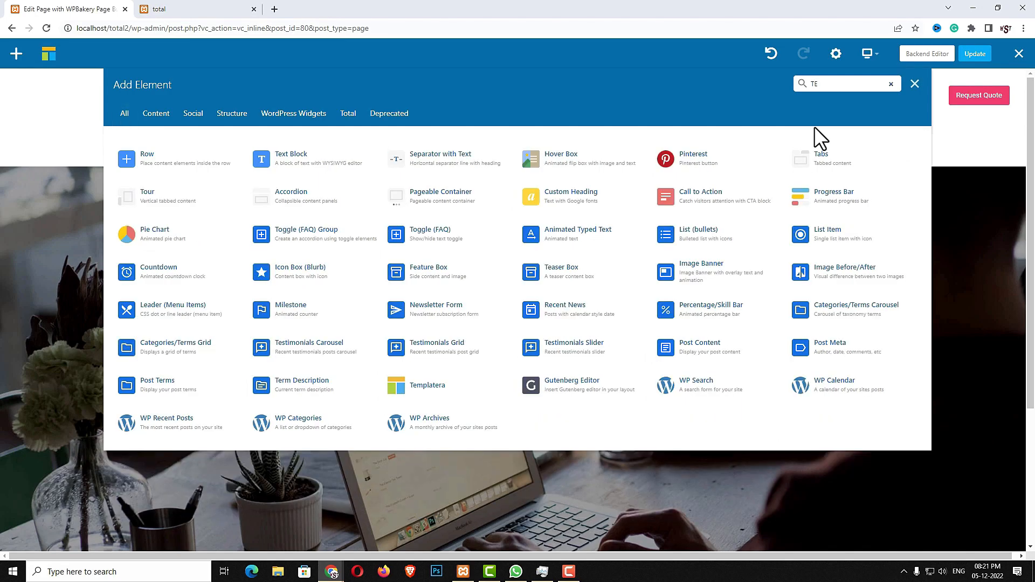
{"action": "type", "text": "xt"}
{"action": "left_click", "coordinate": [181, 161]}
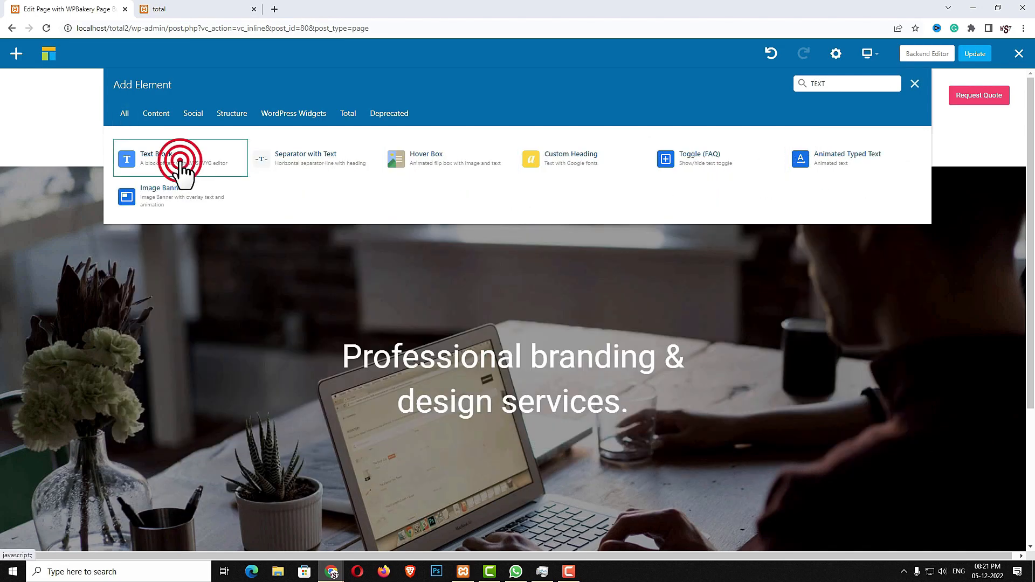
{"action": "left_click", "coordinate": [731, 293]}
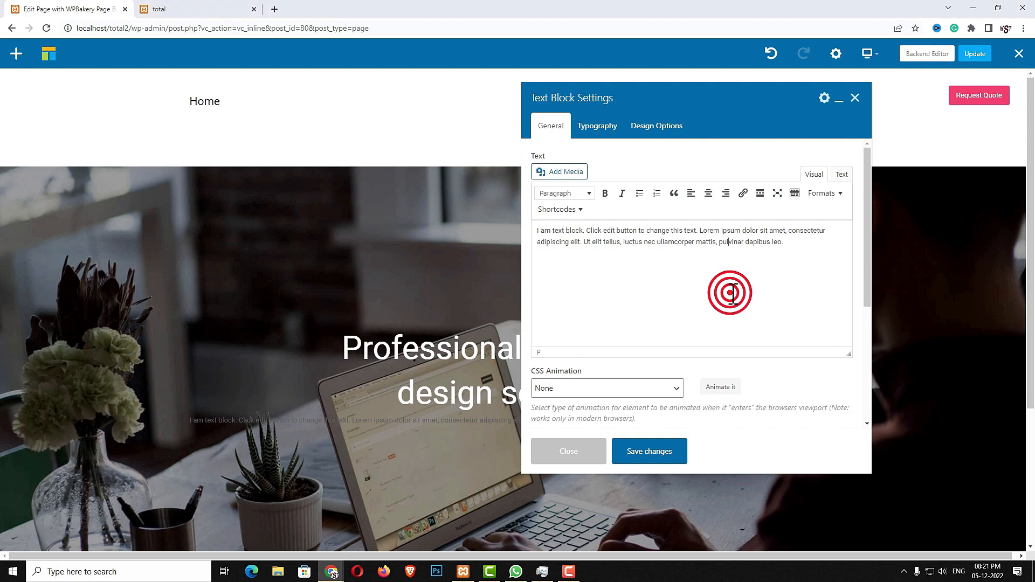
{"action": "key", "text": "ctrl+a"}
{"action": "type", "text": "Take your business to the next level with our high quality branding, web design and marketing services."}
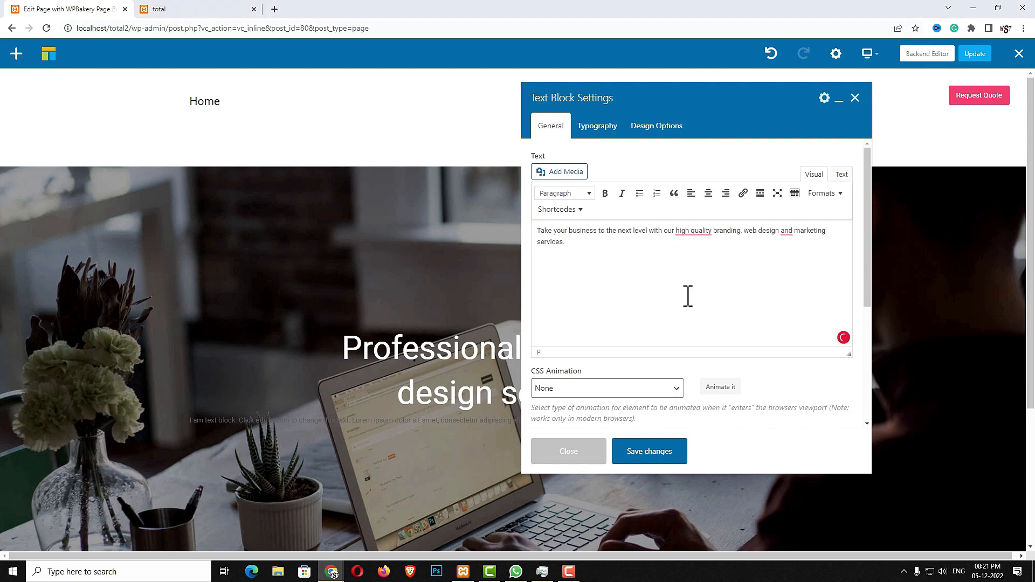
{"action": "left_click", "coordinate": [189, 11]}
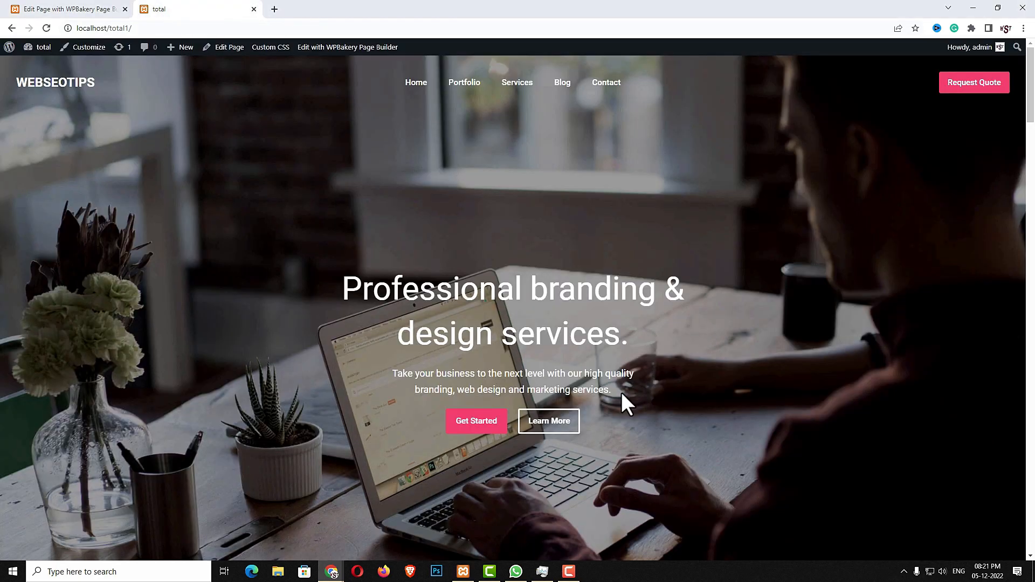
{"action": "left_click_drag", "start_coordinate": [615, 391], "coordinate": [404, 376]}
{"action": "left_click", "coordinate": [111, 11]}
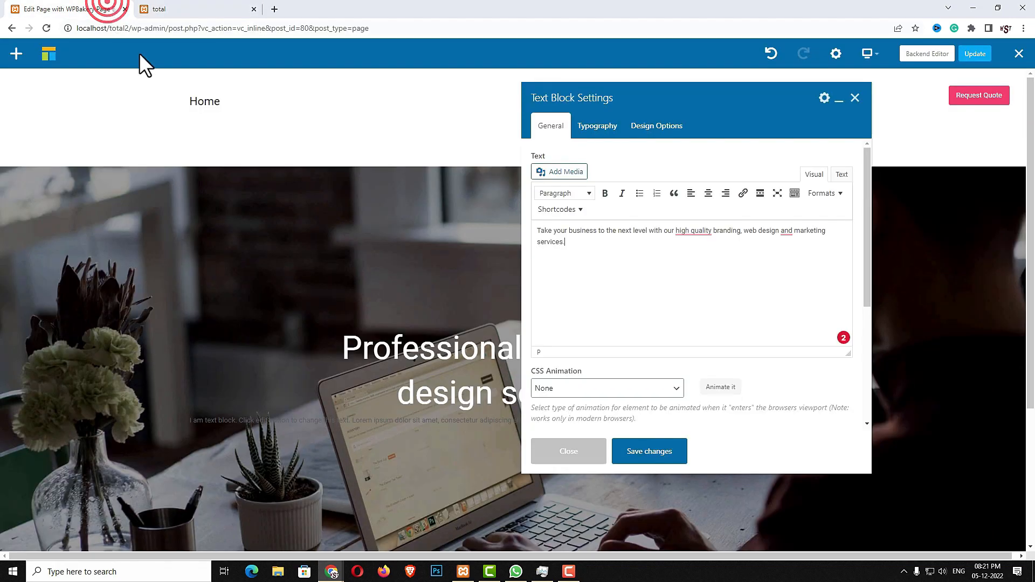
Set the text block width to 500 and centre it on the page
{"action": "scroll", "coordinate": [645, 317], "scroll_direction": "down", "scroll_amount": 4}
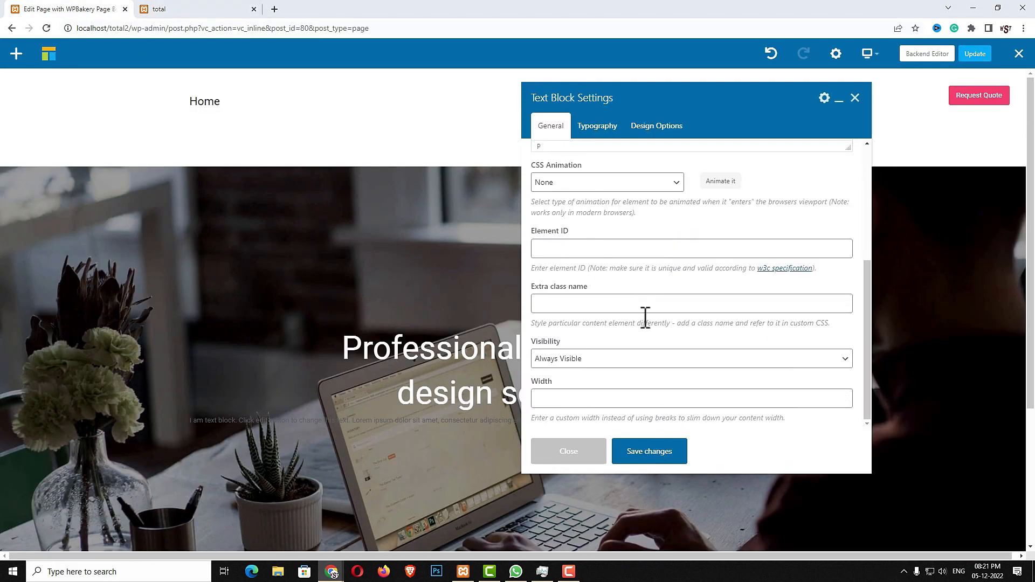
{"action": "left_click", "coordinate": [568, 399]}
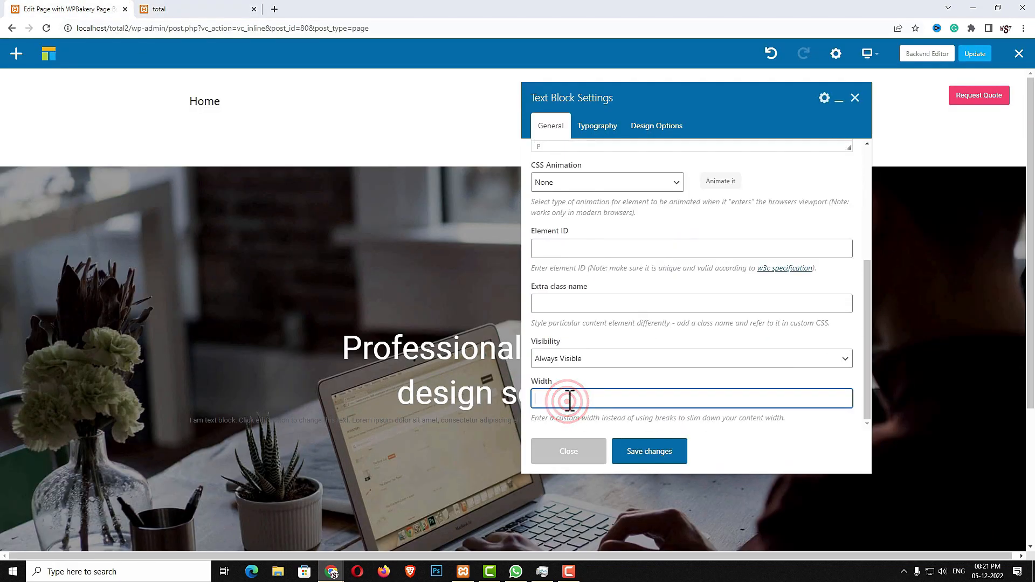
{"action": "type", "text": "500"}
{"action": "left_click", "coordinate": [610, 384]}
{"action": "scroll", "coordinate": [708, 363], "scroll_direction": "down", "scroll_amount": 1}
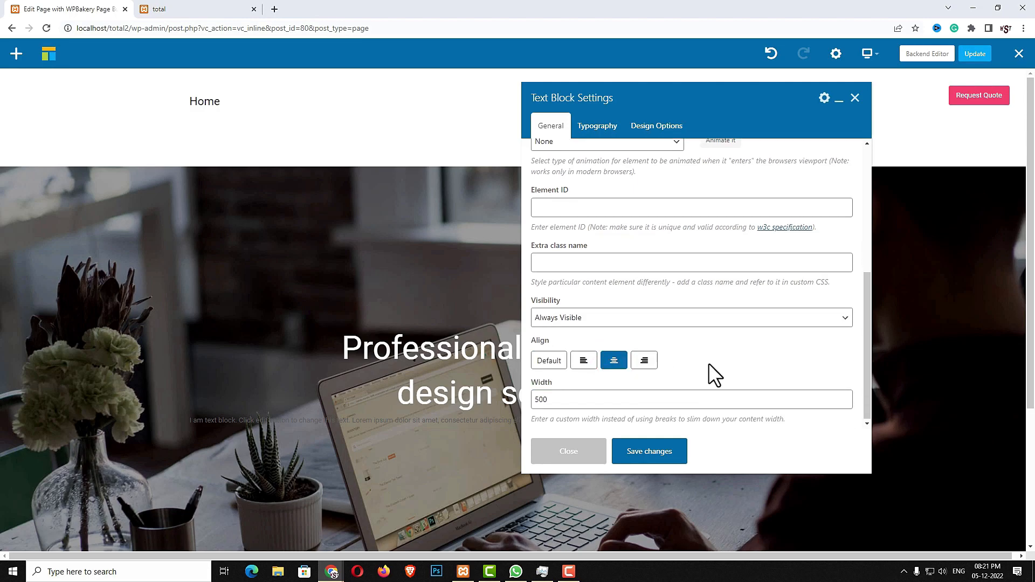
Style the tagline white, centre-aligned, 1.2em font size, then save and close
{"action": "left_click", "coordinate": [597, 126]}
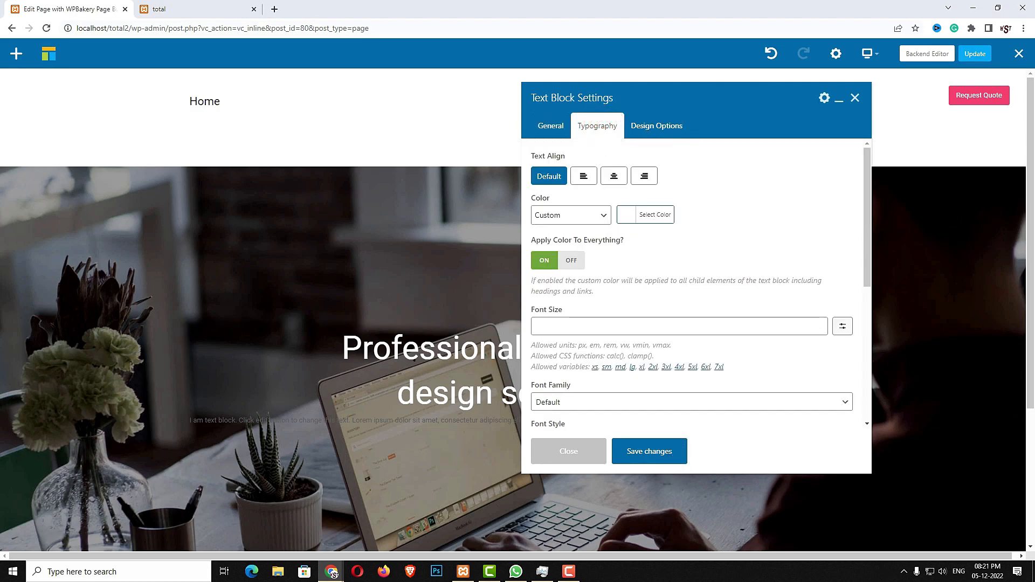
{"action": "left_click", "coordinate": [624, 215]}
{"action": "left_click", "coordinate": [640, 342]}
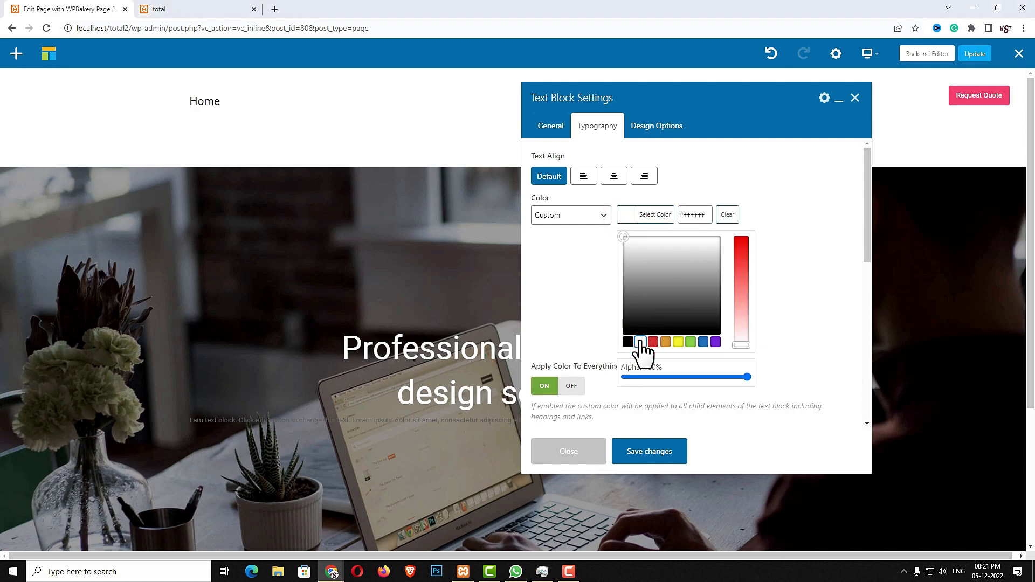
{"action": "left_click", "coordinate": [804, 300]}
{"action": "left_click", "coordinate": [614, 176]}
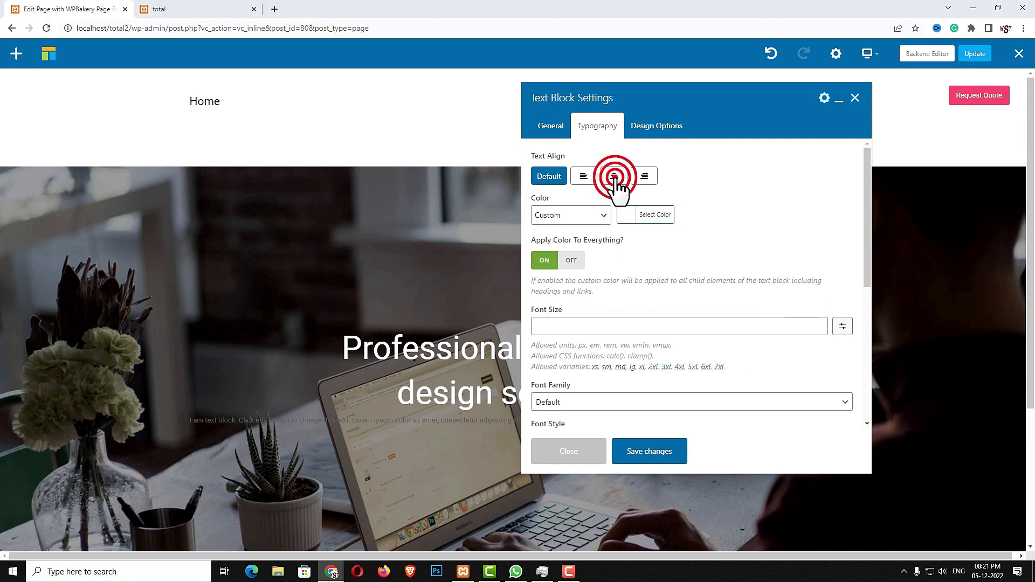
{"action": "left_click", "coordinate": [587, 327]}
{"action": "type", "text": "1"}
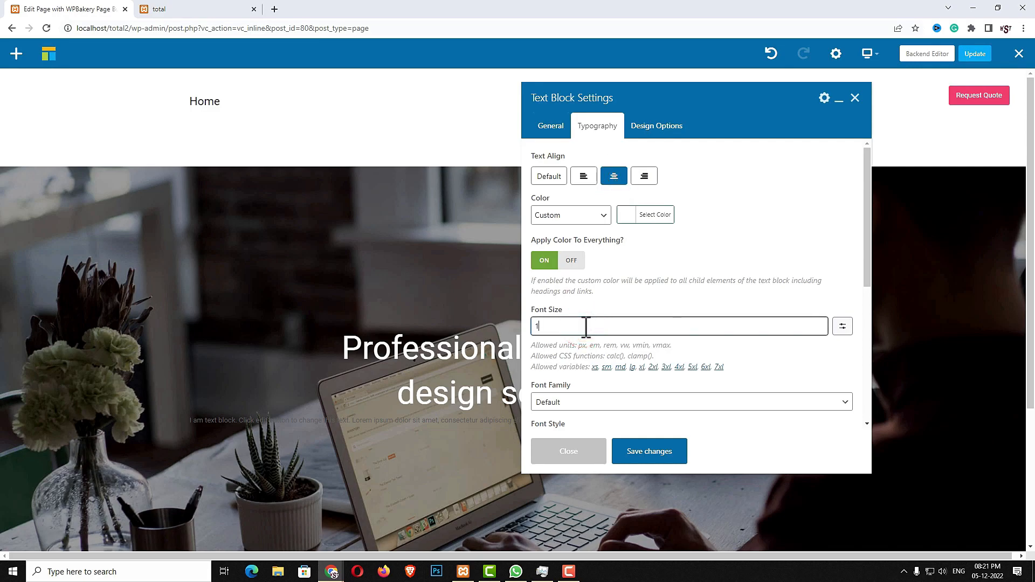
{"action": "type", "text": ".2em"}
{"action": "left_click", "coordinate": [663, 459]}
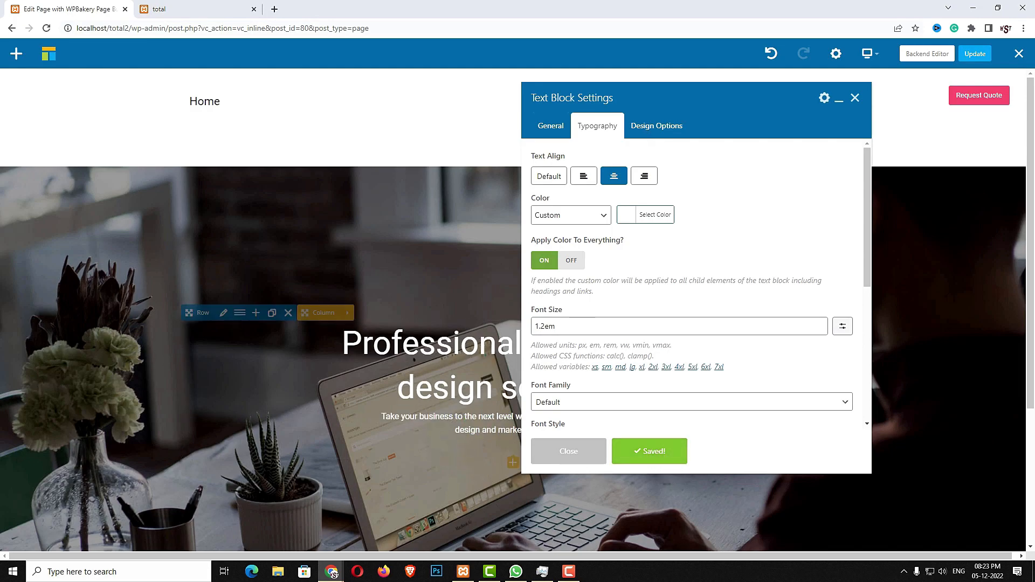
{"action": "left_click", "coordinate": [582, 458]}
{"action": "left_click", "coordinate": [514, 461]}
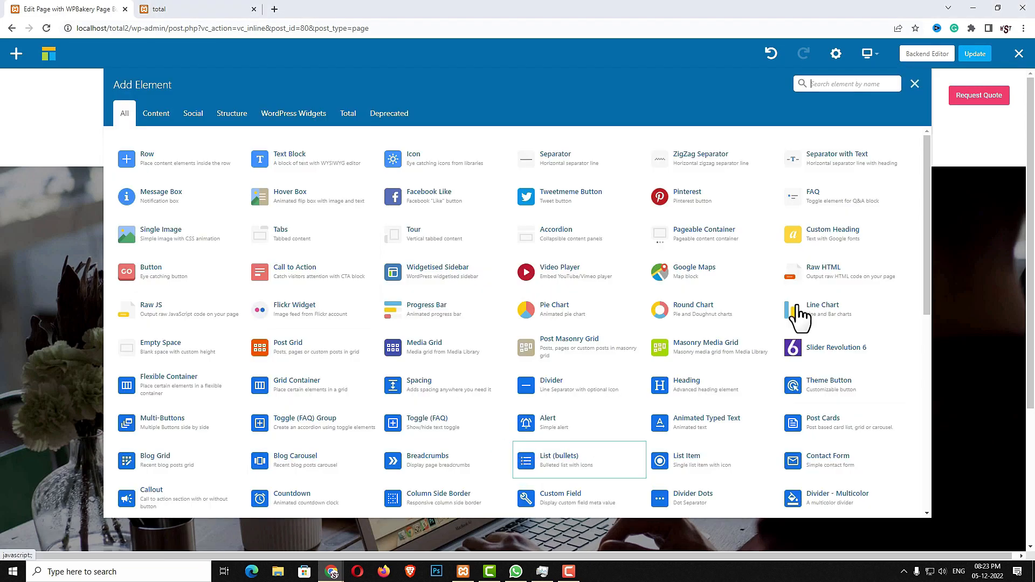
Add a Multi-Buttons element with Button 1 and Button 2 below the tagline
{"action": "type", "text": "MUL"}
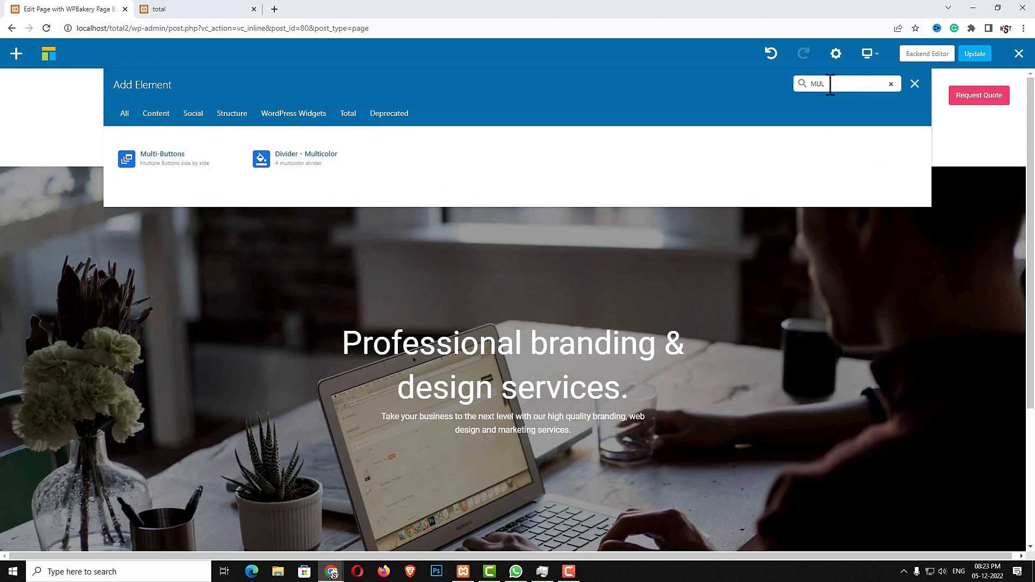
{"action": "left_click", "coordinate": [174, 159]}
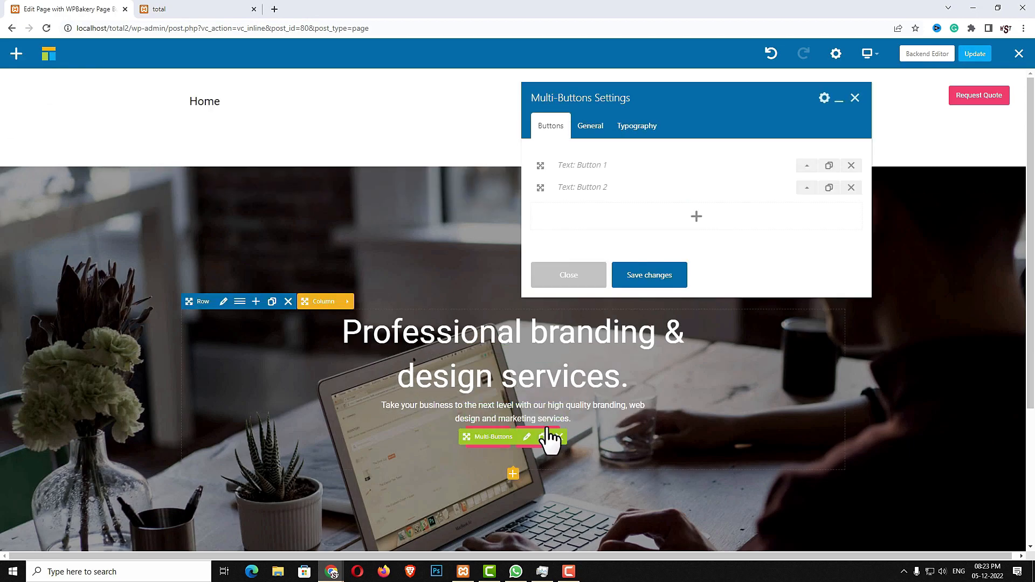
{"action": "left_click", "coordinate": [513, 474]}
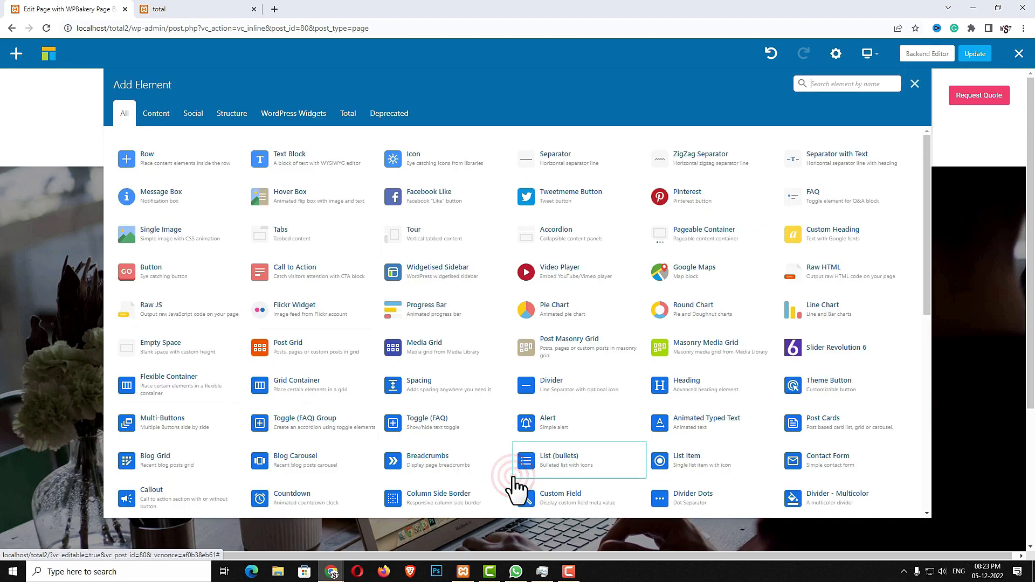
Add a 30PX Spacing element and move it above the buttons
{"action": "type", "text": "SPA"}
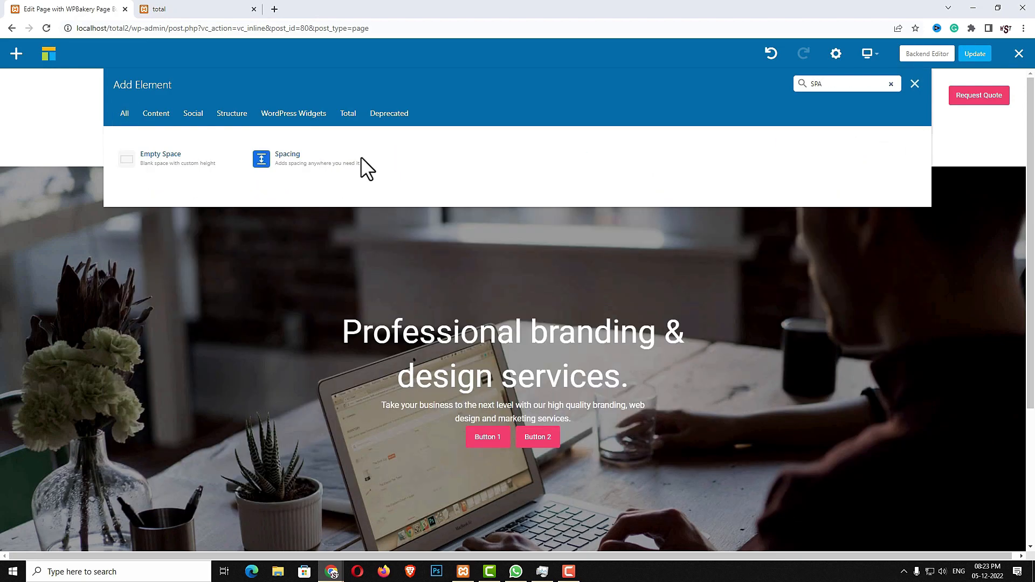
{"action": "left_click", "coordinate": [361, 158]}
{"action": "left_click", "coordinate": [509, 477]}
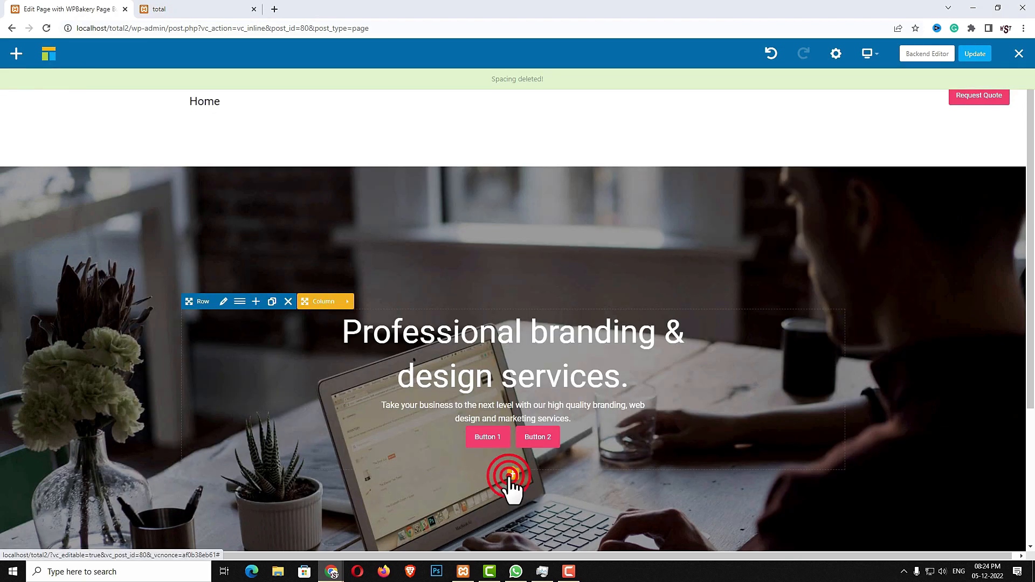
{"action": "type", "text": "SPA"}
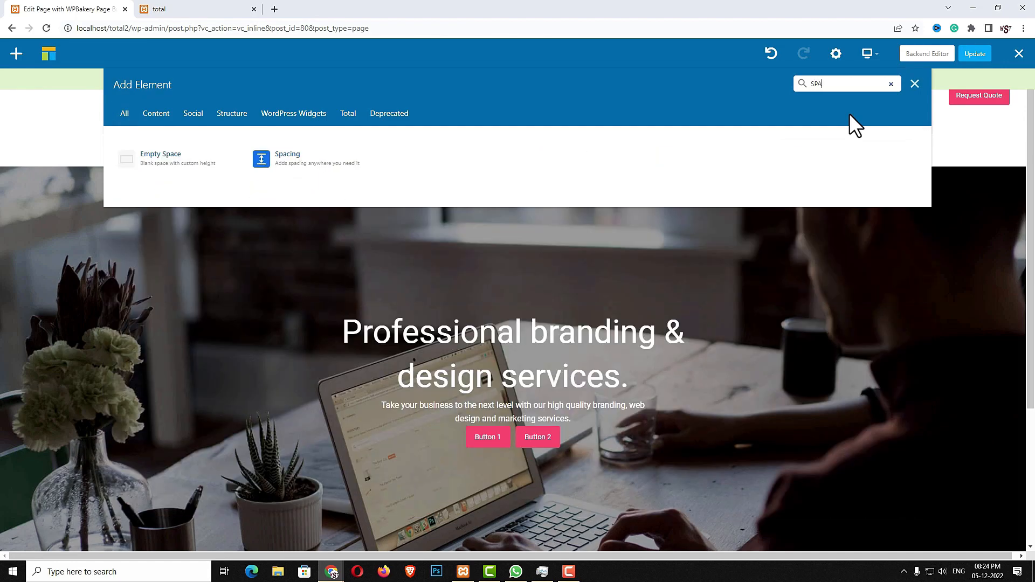
{"action": "type", "text": "C"}
{"action": "left_click", "coordinate": [312, 157]}
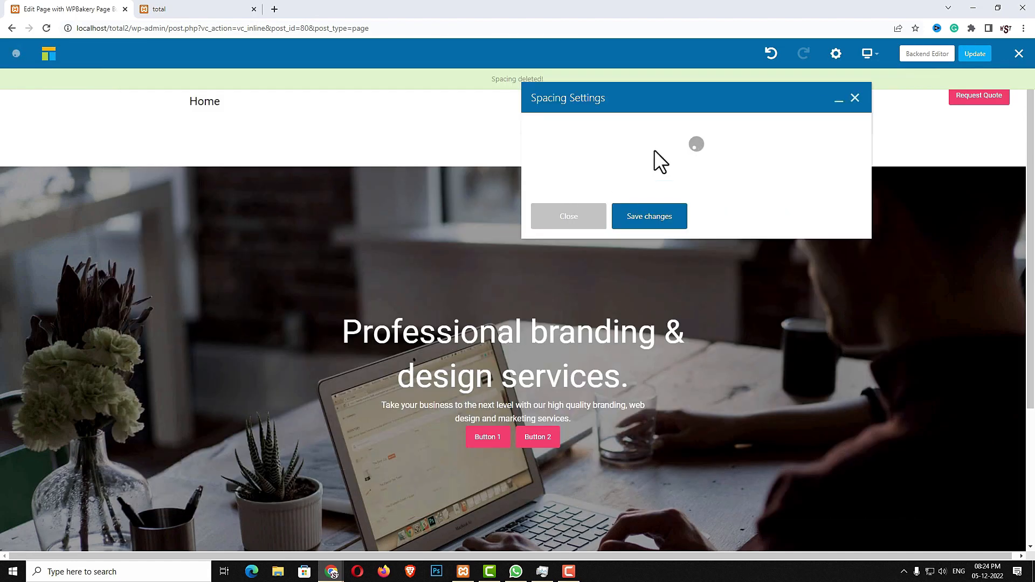
{"action": "left_click", "coordinate": [651, 153]}
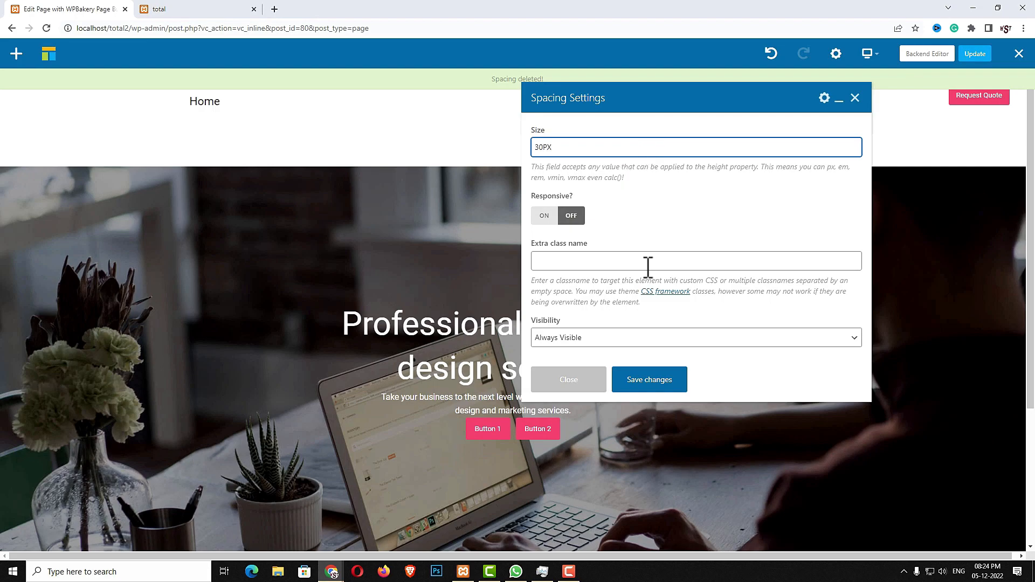
{"action": "left_click", "coordinate": [668, 387]}
{"action": "left_click", "coordinate": [503, 451]}
{"action": "left_click_drag", "start_coordinate": [503, 451], "coordinate": [500, 423]}
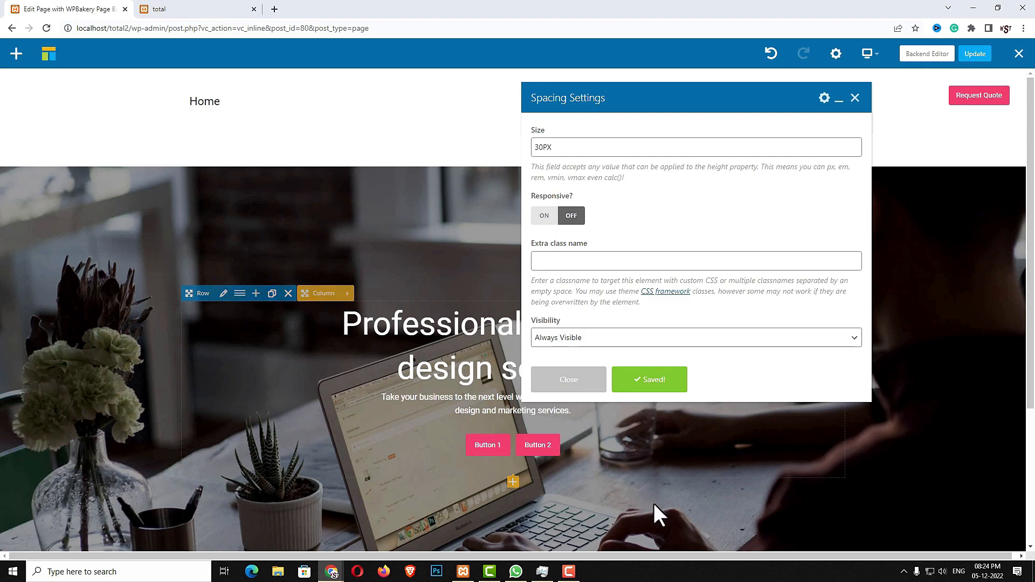
{"action": "left_click", "coordinate": [569, 379]}
Relabel the first hero button 'Get Started' with the accent colour and a slideInRight animation
{"action": "left_click", "coordinate": [524, 447]}
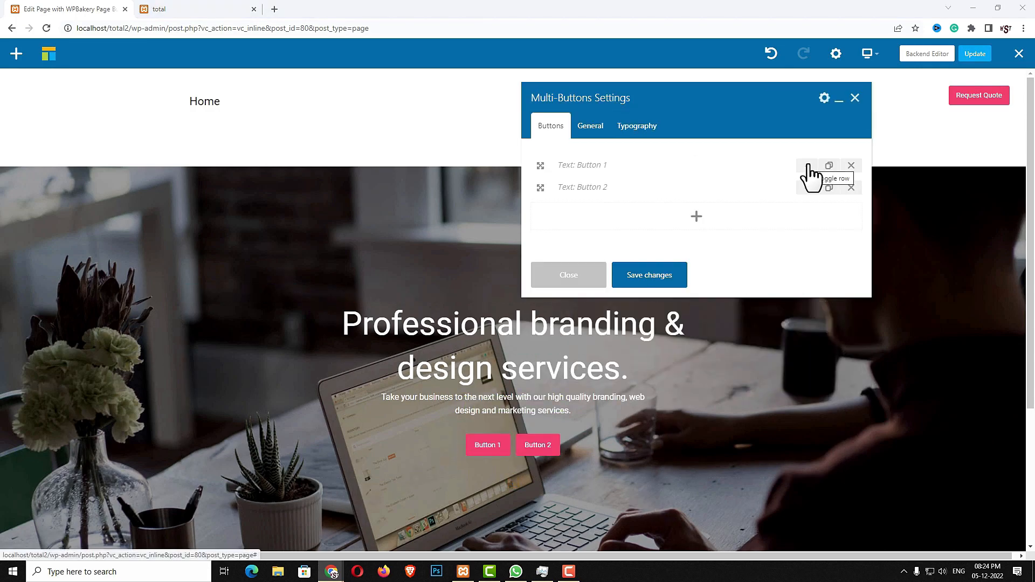
{"action": "left_click", "coordinate": [808, 167]}
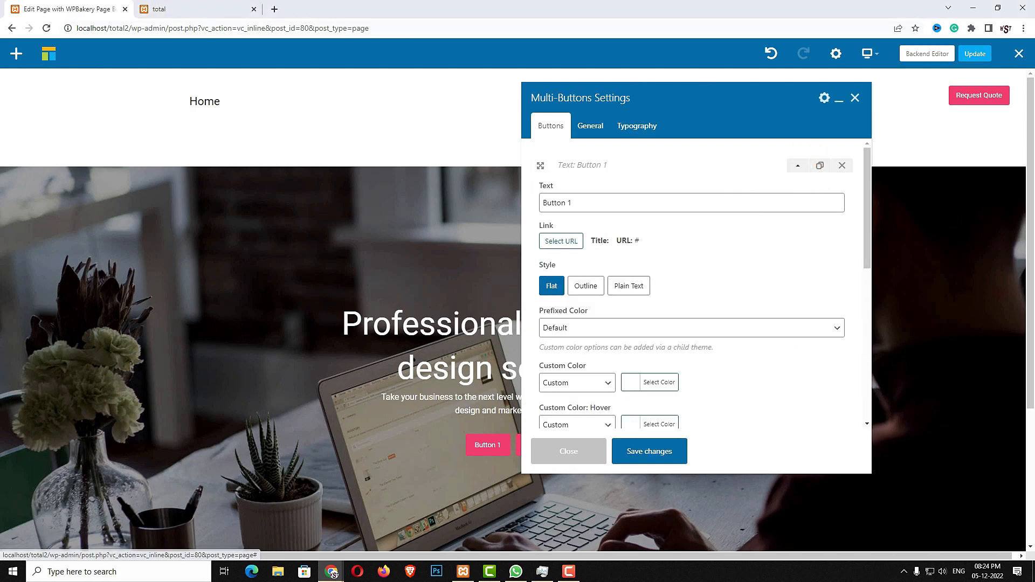
{"action": "triple_click", "coordinate": [567, 202]}
{"action": "type", "text": "Get Started"}
{"action": "scroll", "coordinate": [710, 309], "scroll_direction": "down", "scroll_amount": 1}
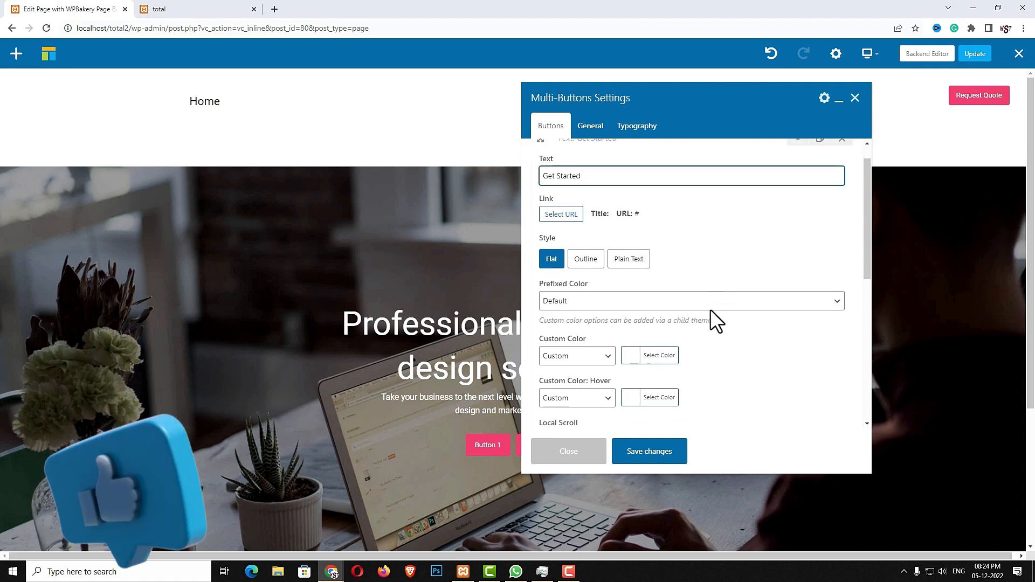
{"action": "scroll", "coordinate": [710, 309], "scroll_direction": "down", "scroll_amount": 1}
{"action": "left_click", "coordinate": [614, 327]}
{"action": "left_click", "coordinate": [572, 348]}
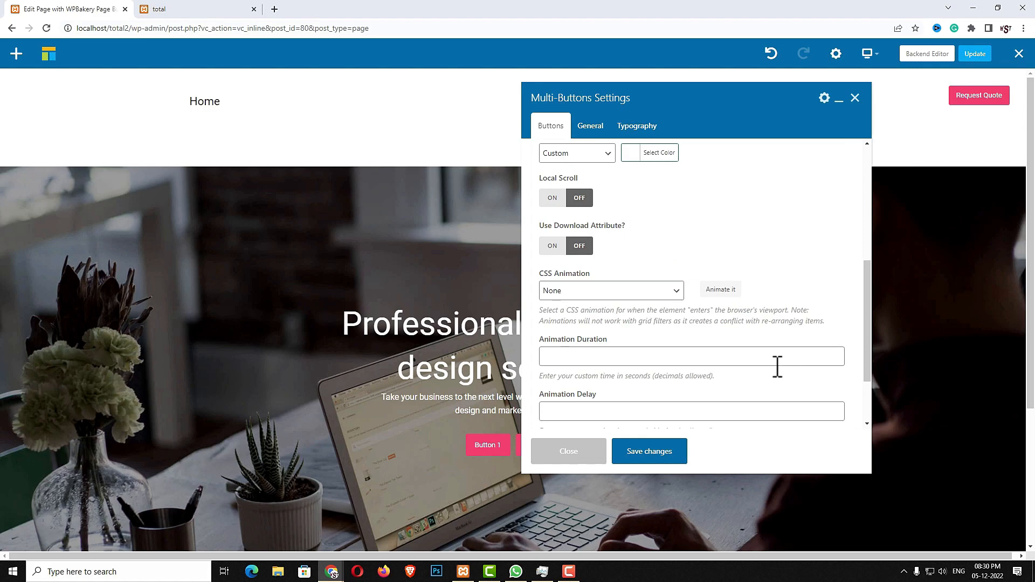
{"action": "scroll", "coordinate": [776, 367], "scroll_direction": "down", "scroll_amount": 2}
{"action": "left_click", "coordinate": [667, 202]}
{"action": "left_click", "coordinate": [632, 259]}
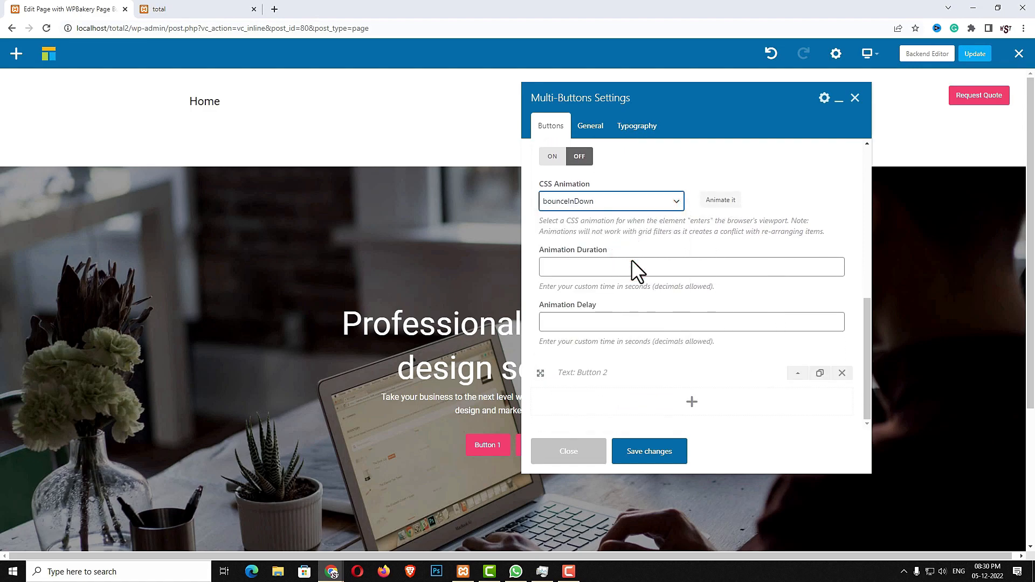
{"action": "left_click", "coordinate": [647, 203]}
{"action": "scroll", "coordinate": [620, 313], "scroll_direction": "down", "scroll_amount": 8}
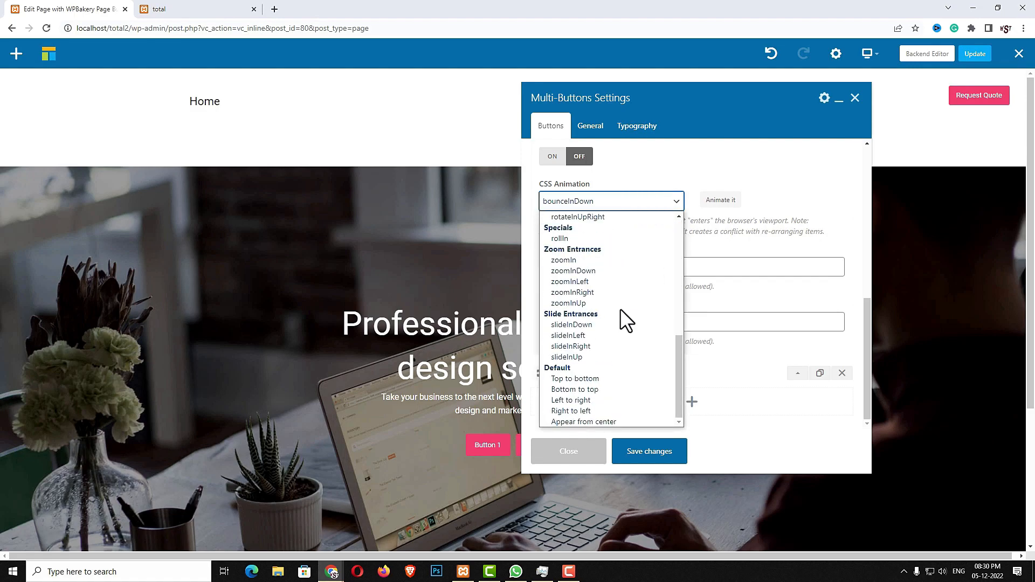
{"action": "left_click", "coordinate": [612, 346]}
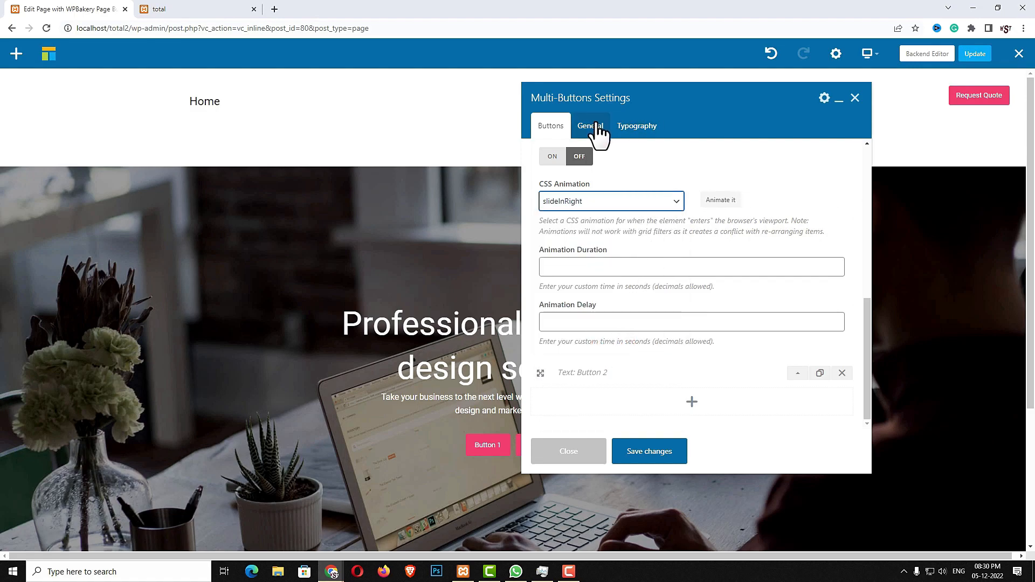
Relabel the second button 'Get Started', colour it White, and give it a flipInX animation
{"action": "left_click", "coordinate": [796, 373]}
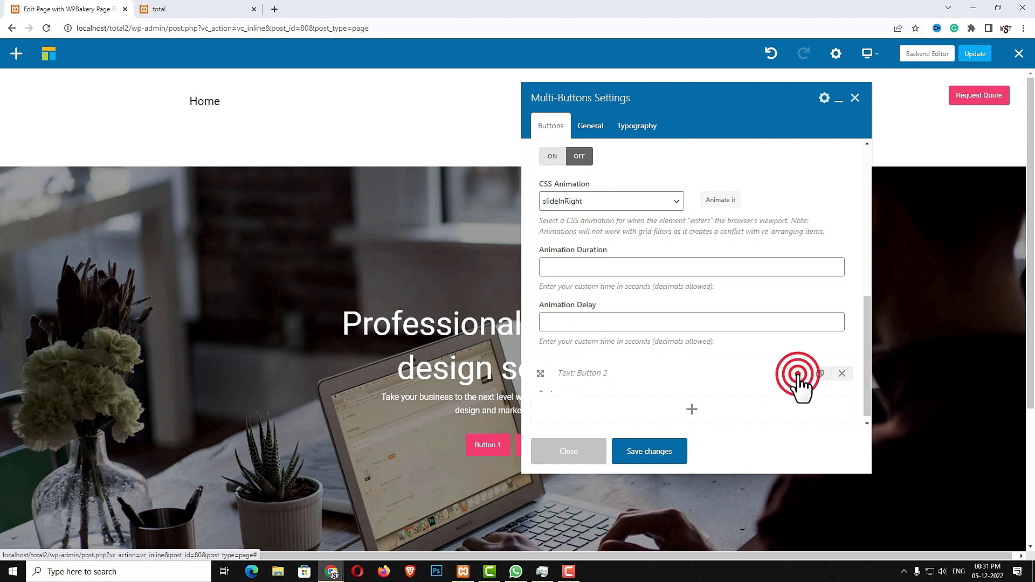
{"action": "scroll", "coordinate": [624, 276], "scroll_direction": "up", "scroll_amount": 5}
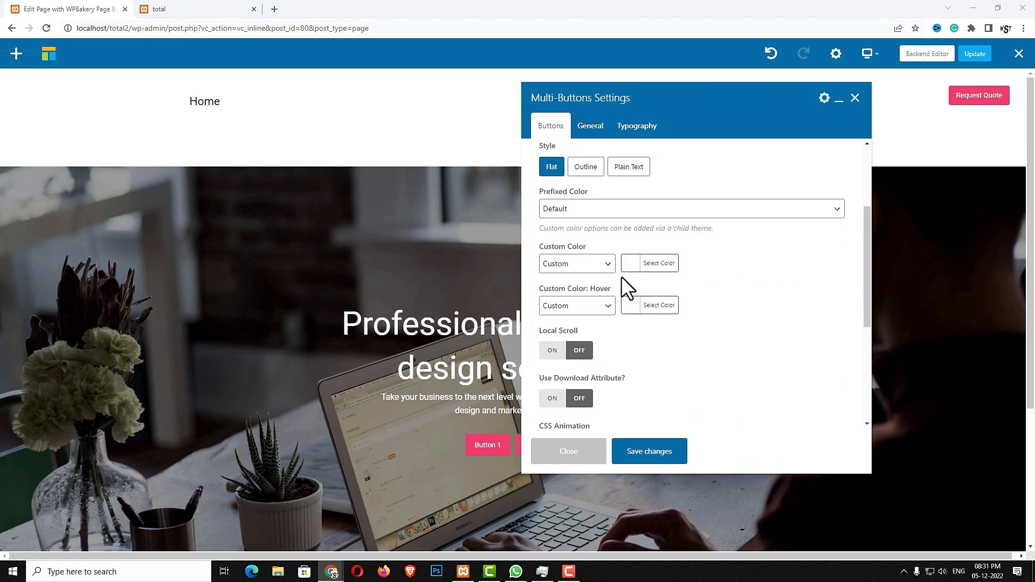
{"action": "scroll", "coordinate": [609, 248], "scroll_direction": "up", "scroll_amount": 3}
{"action": "left_click", "coordinate": [607, 226]}
{"action": "key", "text": "ctrl+a"}
{"action": "type", "text": "Get Started"}
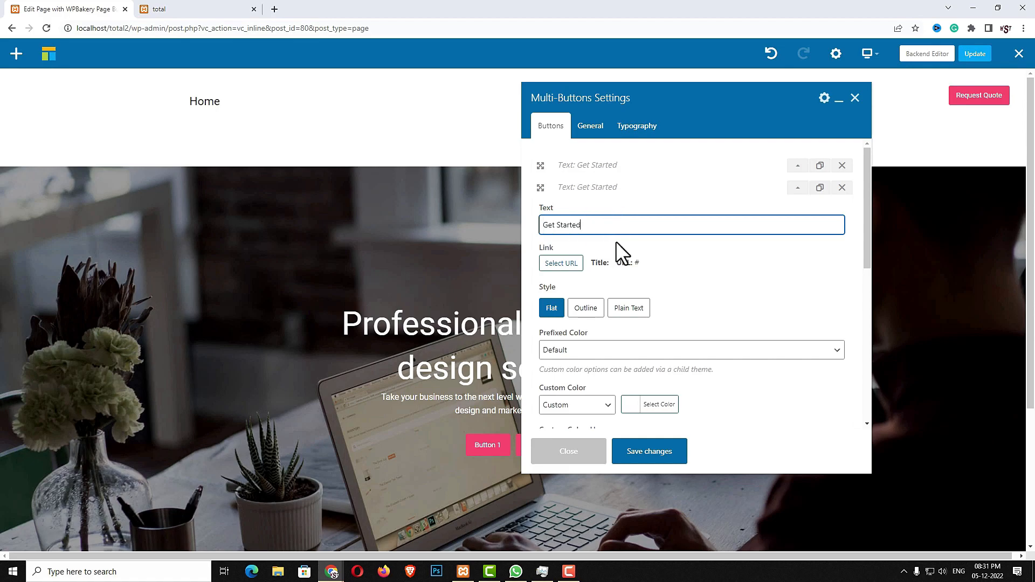
{"action": "left_click", "coordinate": [649, 352]}
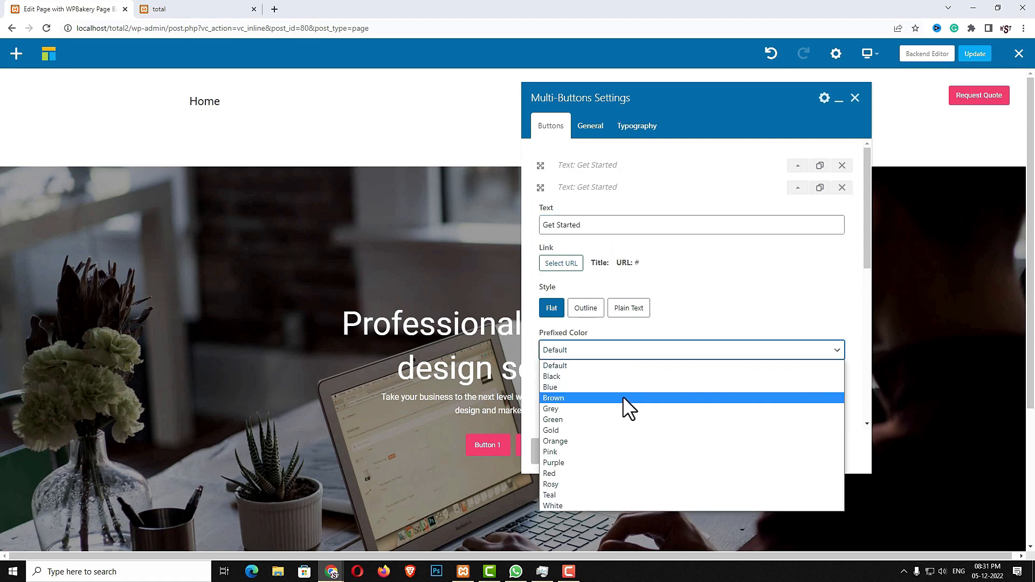
{"action": "left_click", "coordinate": [613, 505]}
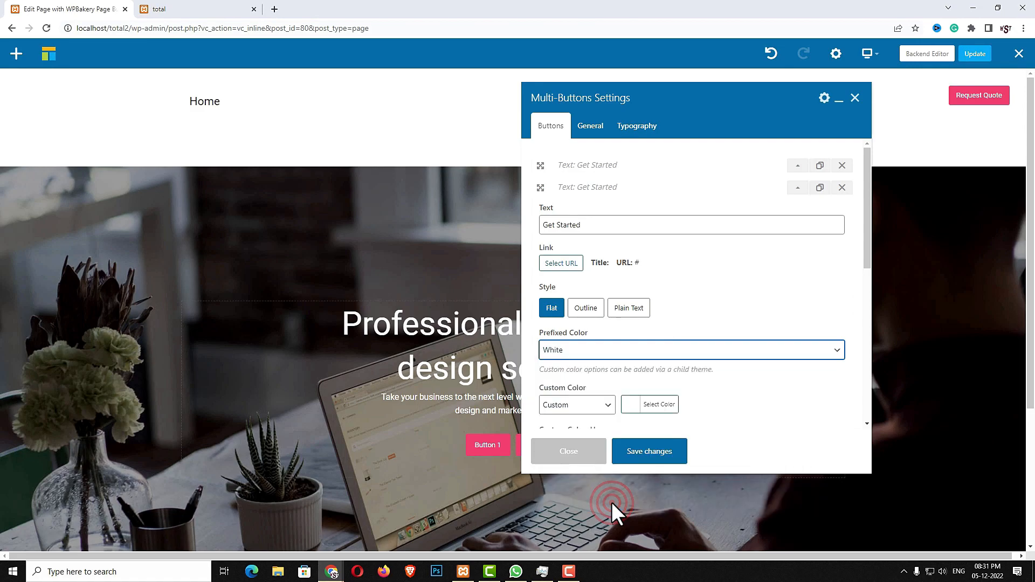
{"action": "scroll", "coordinate": [682, 366], "scroll_direction": "down", "scroll_amount": 3}
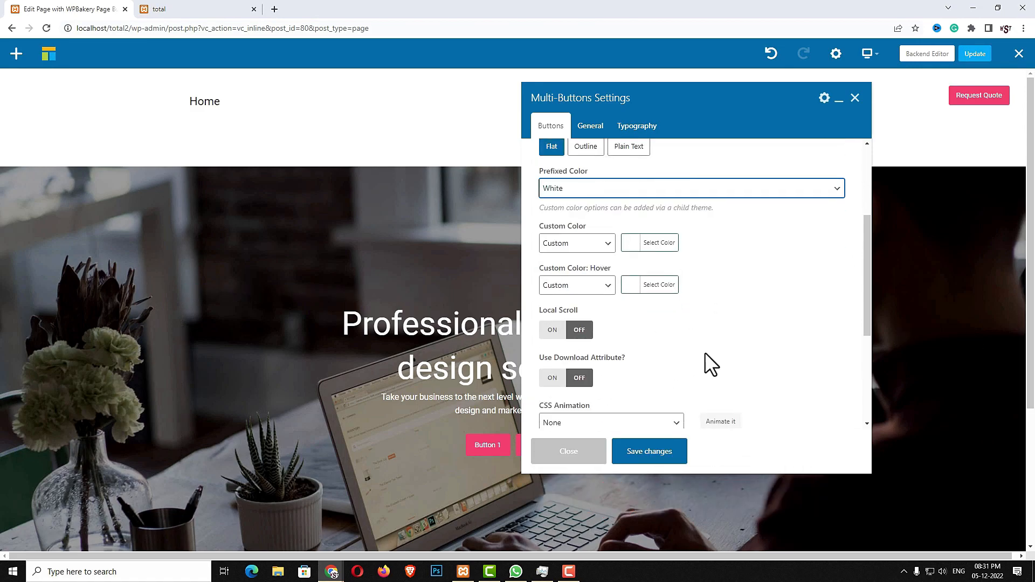
{"action": "scroll", "coordinate": [702, 348], "scroll_direction": "down", "scroll_amount": 2}
{"action": "left_click", "coordinate": [642, 317]}
{"action": "scroll", "coordinate": [634, 402], "scroll_direction": "down", "scroll_amount": 2}
{"action": "left_click", "coordinate": [635, 423]}
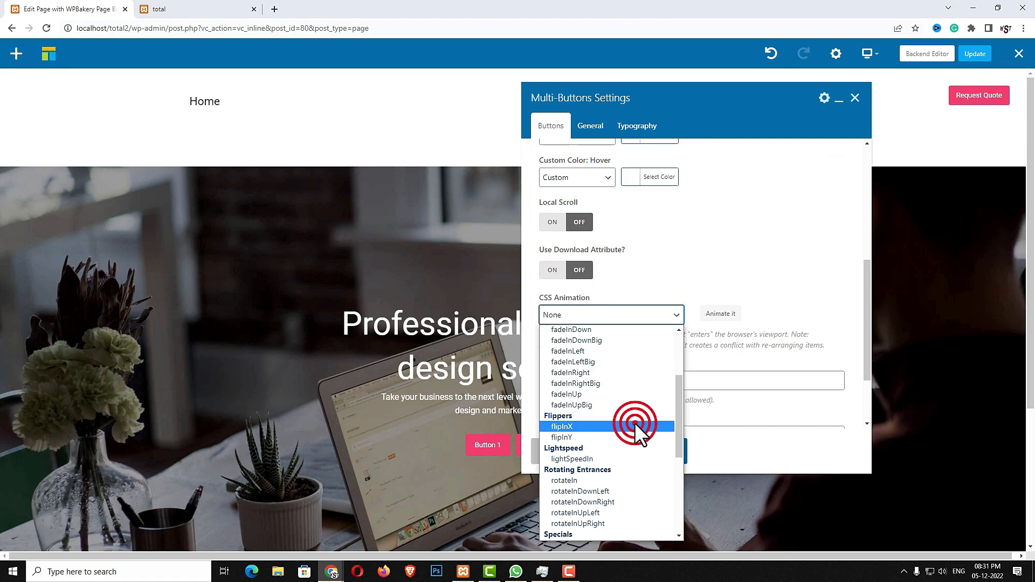
Set a 20px gap between the buttons and save the Multi-Buttons settings
{"action": "scroll", "coordinate": [671, 395], "scroll_direction": "down", "scroll_amount": 2}
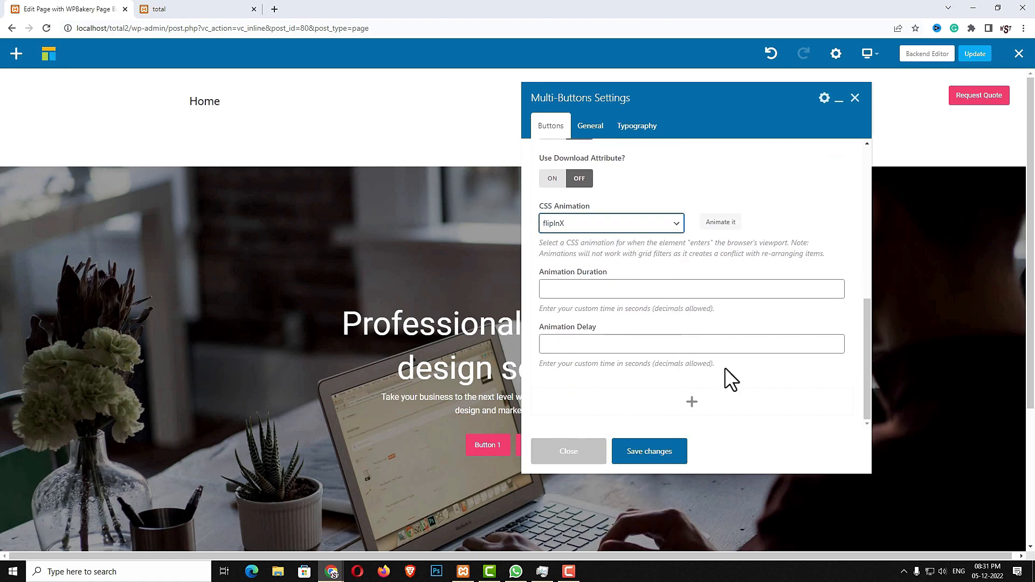
{"action": "left_click", "coordinate": [590, 127]}
{"action": "scroll", "coordinate": [696, 283], "scroll_direction": "down", "scroll_amount": 2}
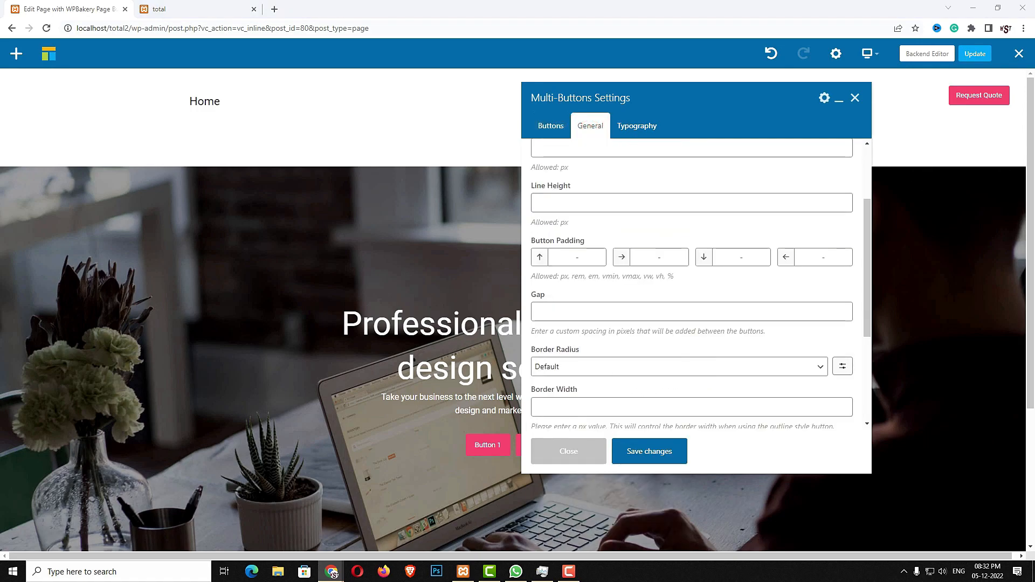
{"action": "left_click", "coordinate": [763, 312]}
{"action": "type", "text": "20px"}
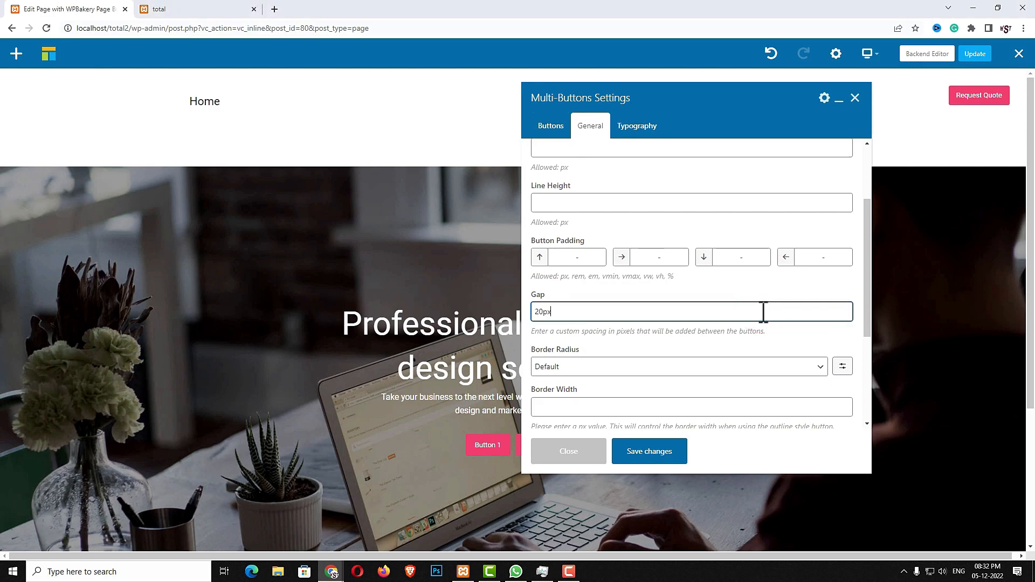
{"action": "scroll", "coordinate": [637, 294], "scroll_direction": "down", "scroll_amount": 3}
{"action": "left_click", "coordinate": [665, 454]}
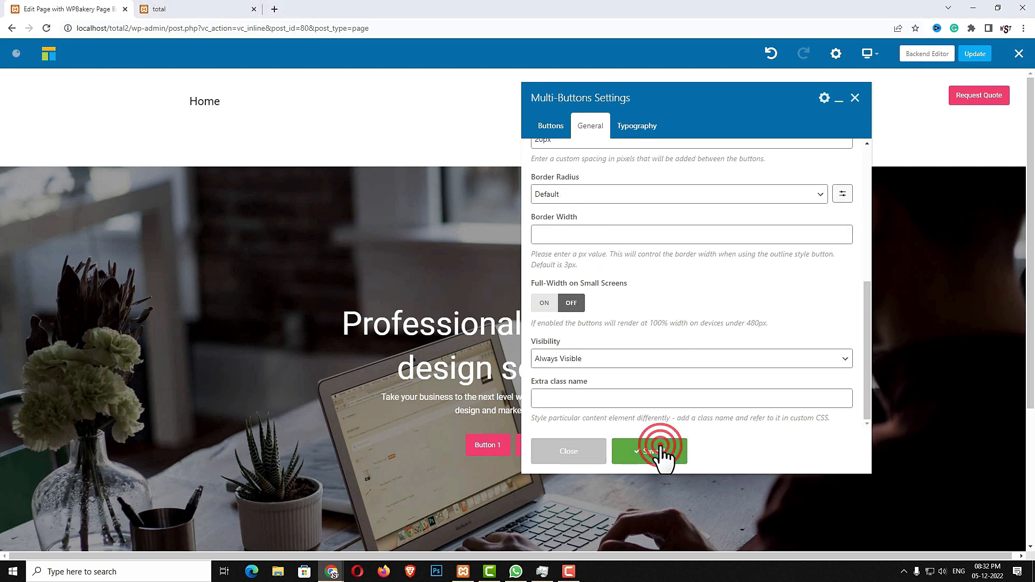
{"action": "left_click", "coordinate": [590, 456]}
Insert a Templatera block using the Content Top/Bottom Spacing template below the hero
{"action": "scroll", "coordinate": [697, 453], "scroll_direction": "down", "scroll_amount": 2}
{"action": "scroll", "coordinate": [695, 448], "scroll_direction": "down", "scroll_amount": 2}
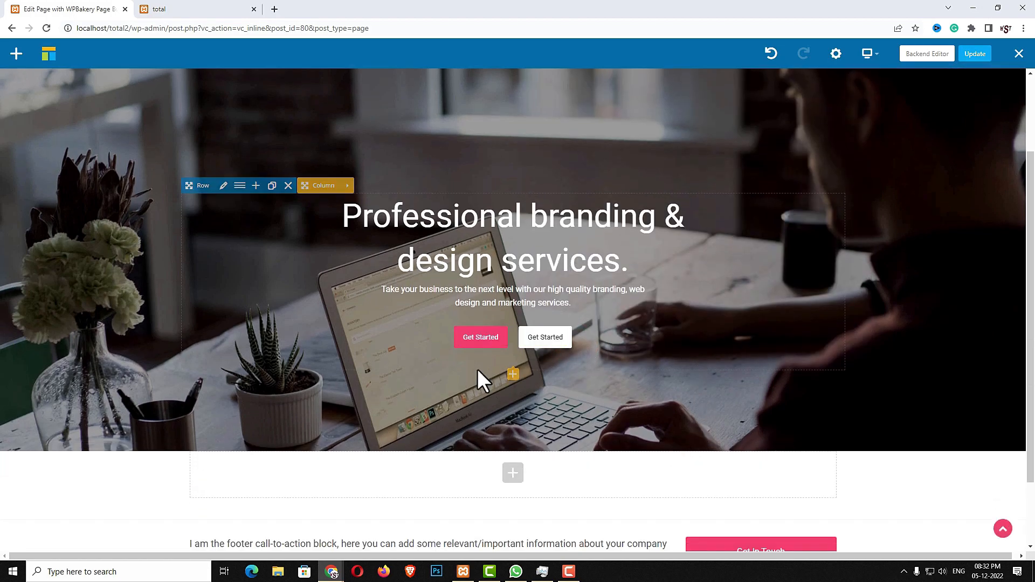
{"action": "scroll", "coordinate": [617, 376], "scroll_direction": "up", "scroll_amount": 4}
{"action": "scroll", "coordinate": [678, 371], "scroll_direction": "down", "scroll_amount": 5}
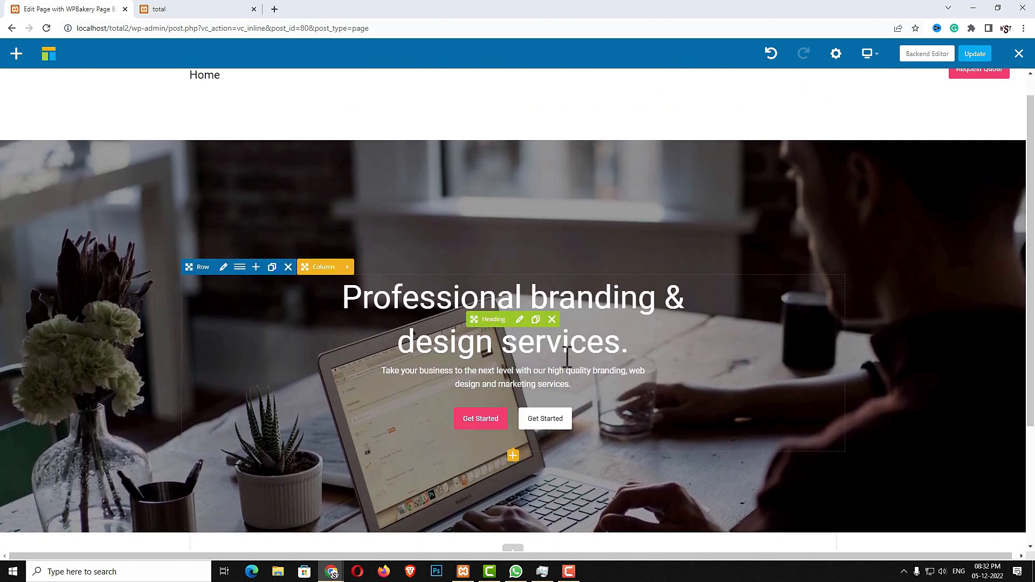
{"action": "left_click", "coordinate": [506, 388]}
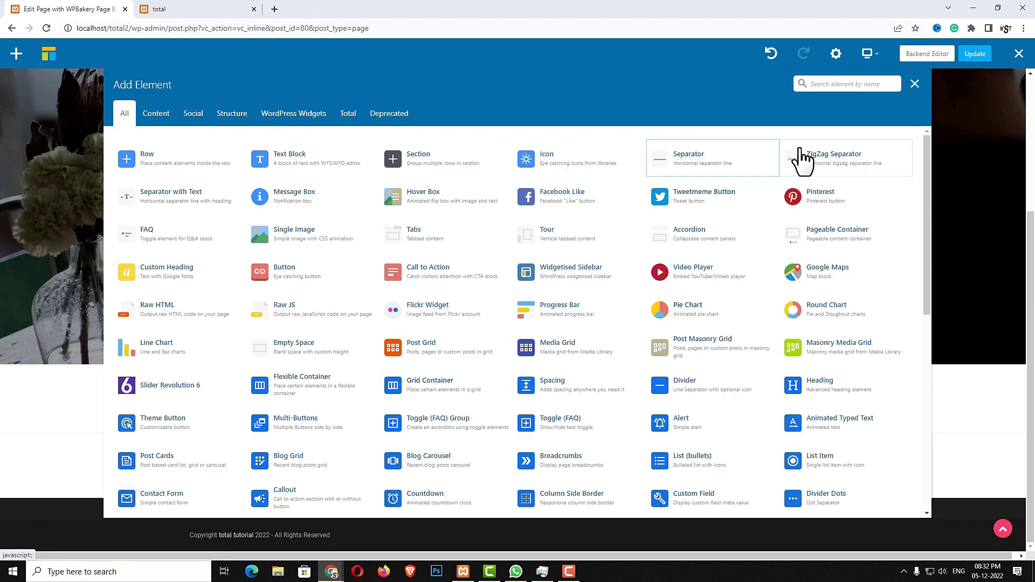
{"action": "type", "text": "tem"}
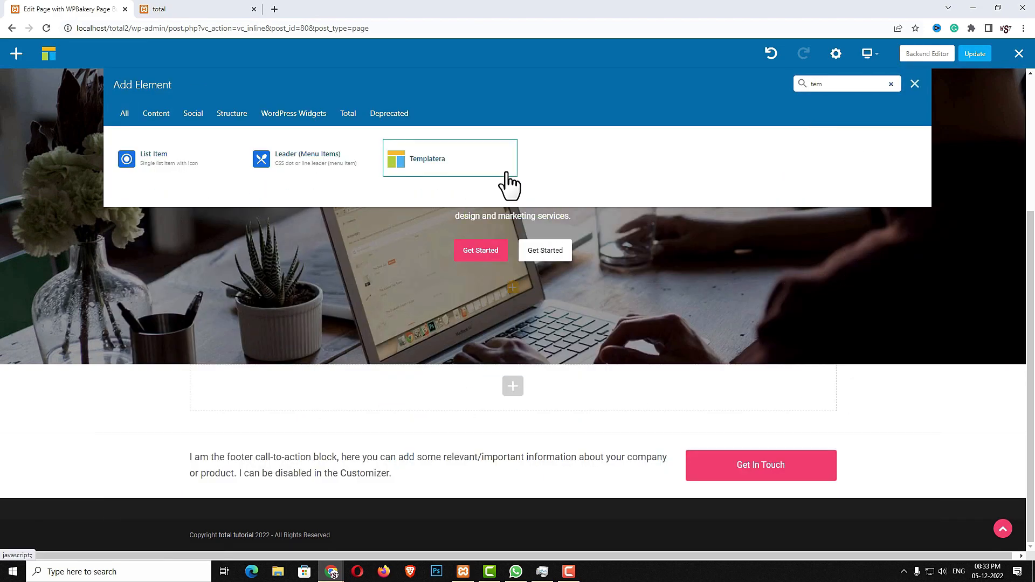
{"action": "left_click", "coordinate": [506, 174]}
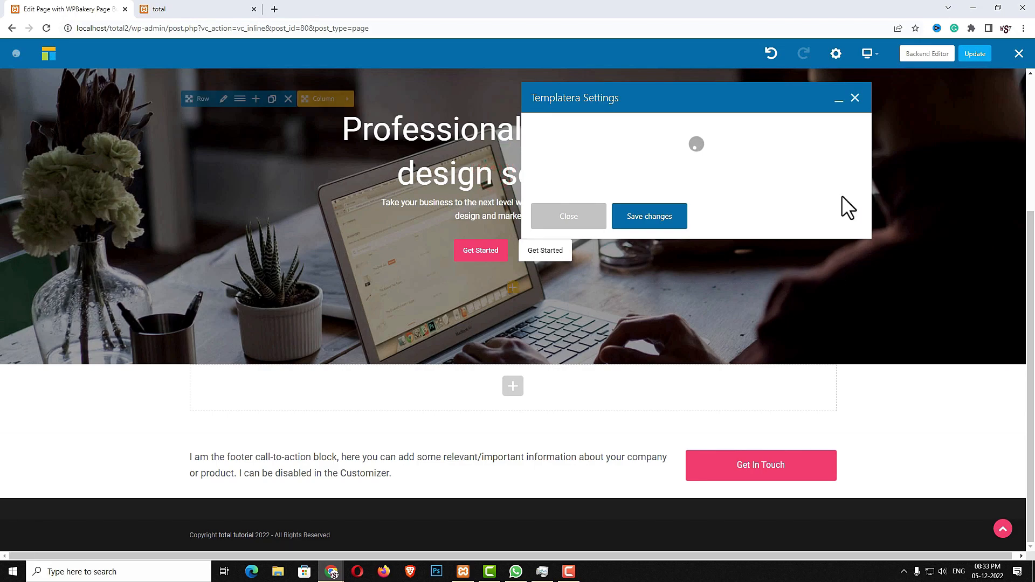
{"action": "left_click", "coordinate": [614, 148]}
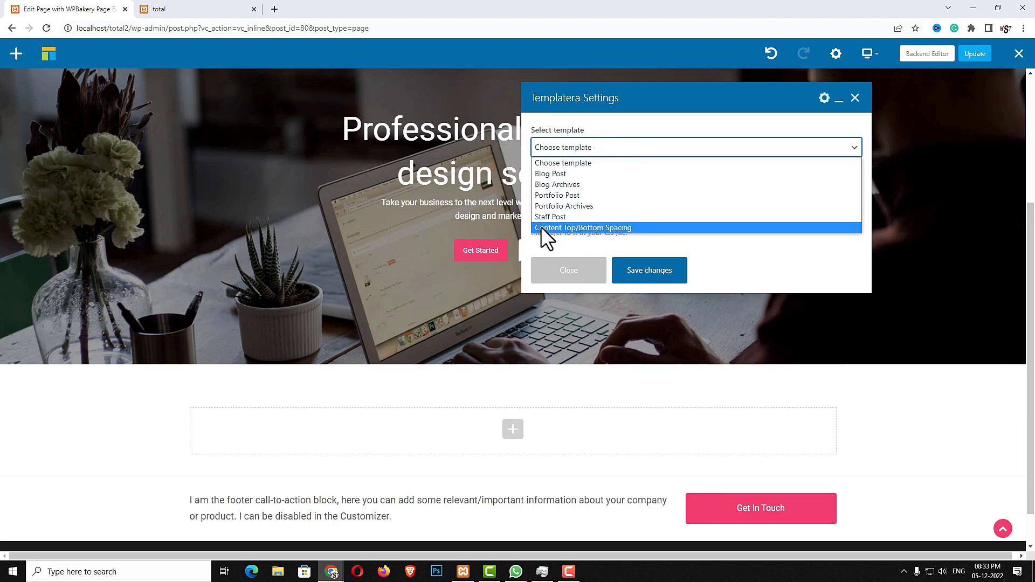
{"action": "left_click", "coordinate": [638, 227]}
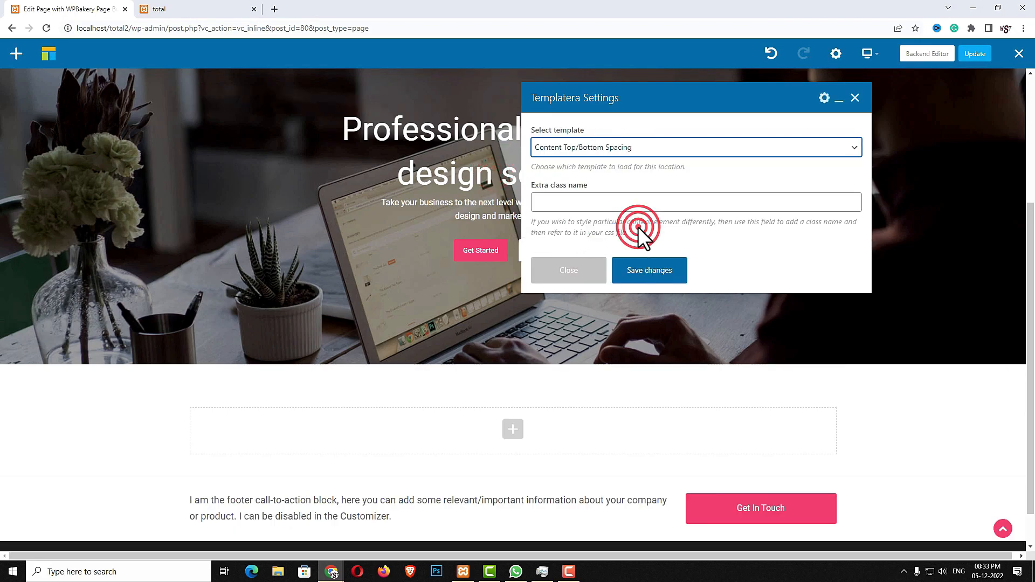
{"action": "left_click", "coordinate": [642, 269]}
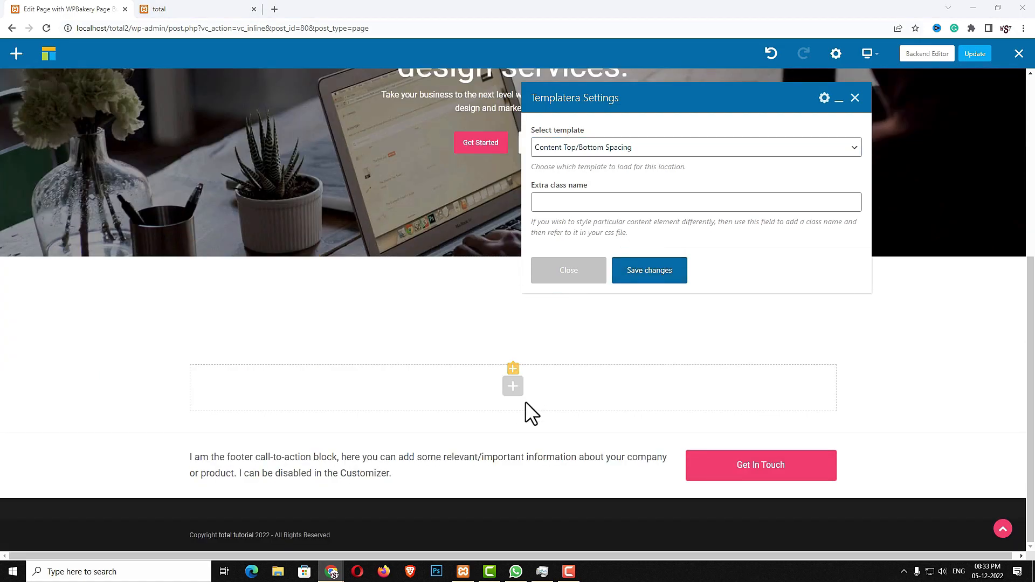
{"action": "left_click", "coordinate": [514, 387]}
Add a Heading element with the text 'Featured Work' copied from the live site
{"action": "type", "text": "head"}
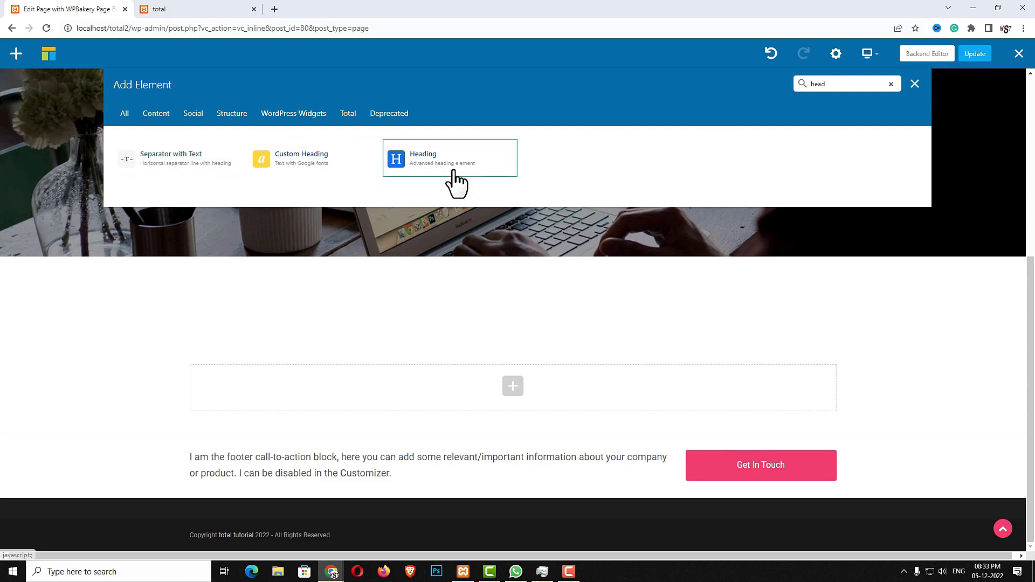
{"action": "left_click", "coordinate": [453, 169]}
{"action": "left_click", "coordinate": [175, 10]}
{"action": "scroll", "coordinate": [581, 316], "scroll_direction": "down", "scroll_amount": 5}
{"action": "left_click_drag", "start_coordinate": [571, 413], "coordinate": [450, 412]}
{"action": "key", "text": "ctrl+c"}
{"action": "left_click", "coordinate": [104, 10]}
{"action": "triple_click", "coordinate": [619, 213]}
{"action": "key", "text": "ctrl+v"}
Make the heading a centred h1 at size 4xl with a fadeInUpBig animation, and save it
{"action": "left_click", "coordinate": [581, 340]}
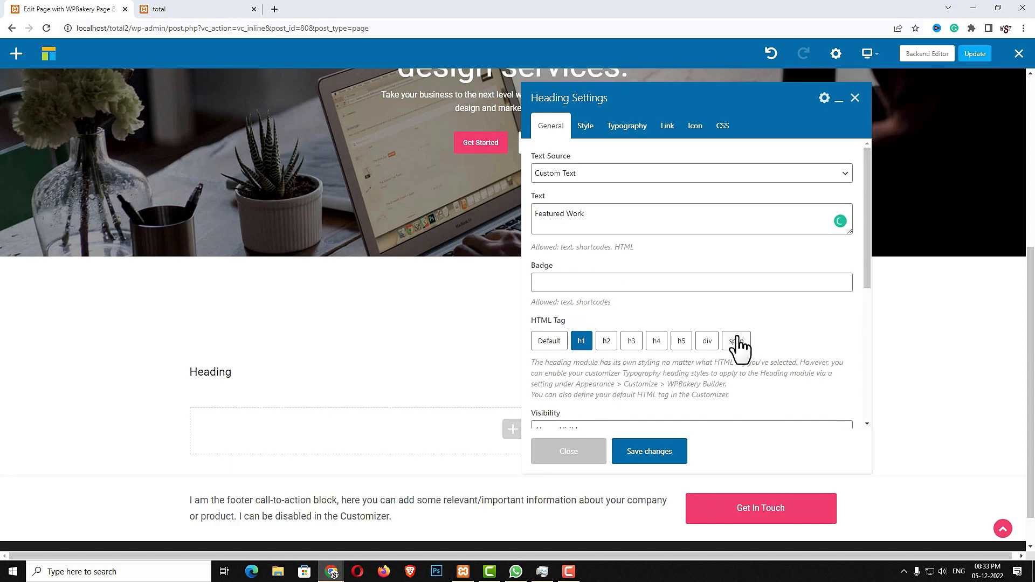
{"action": "scroll", "coordinate": [739, 334], "scroll_direction": "down", "scroll_amount": 3}
{"action": "left_click", "coordinate": [652, 381]}
{"action": "scroll", "coordinate": [573, 330], "scroll_direction": "down", "scroll_amount": 1}
{"action": "left_click", "coordinate": [575, 332]}
{"action": "left_click", "coordinate": [625, 127]}
{"action": "left_click", "coordinate": [613, 220]}
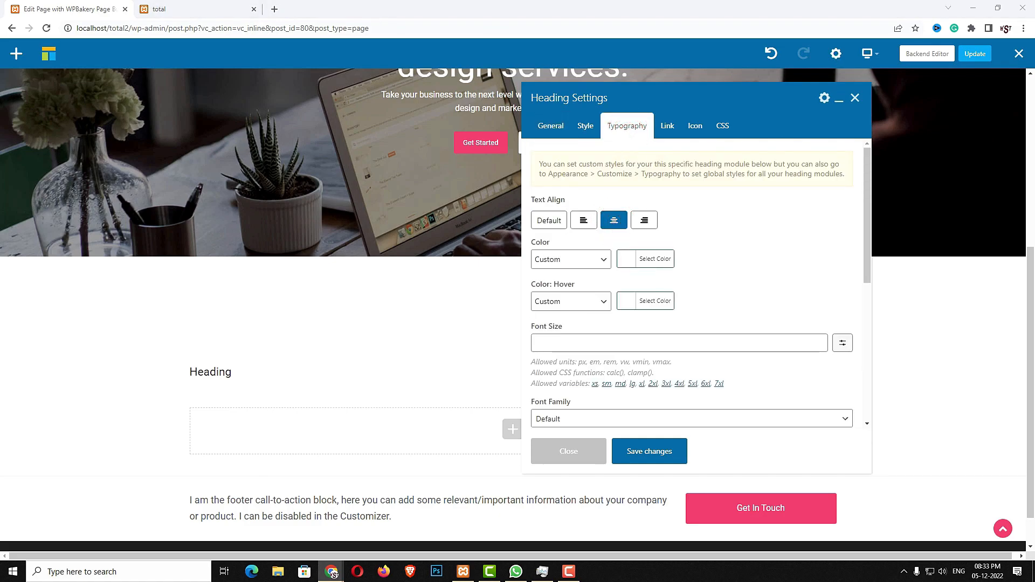
{"action": "left_click", "coordinate": [573, 347]}
{"action": "type", "text": "4xl"}
{"action": "left_click", "coordinate": [638, 457]}
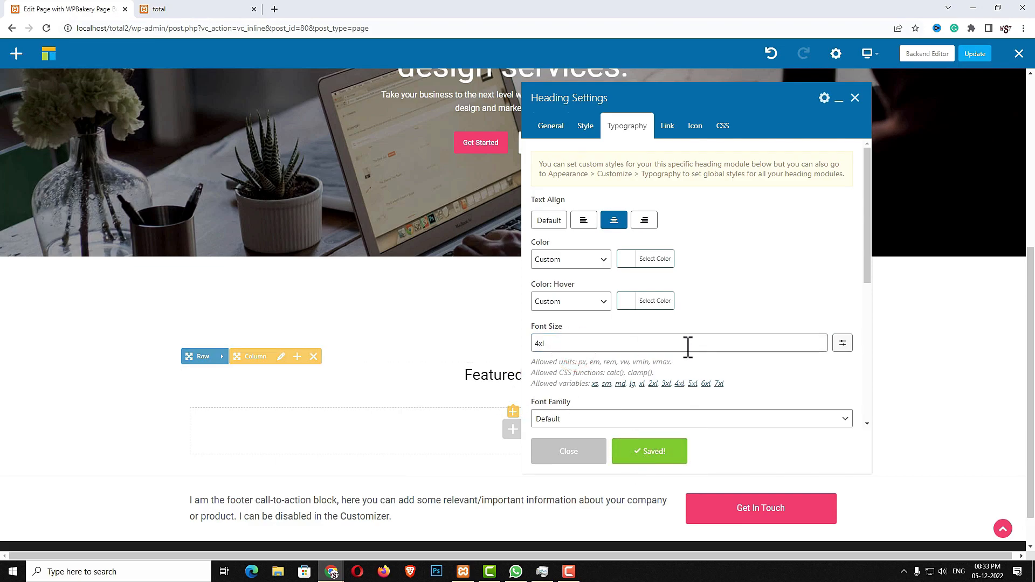
{"action": "left_click", "coordinate": [585, 468]}
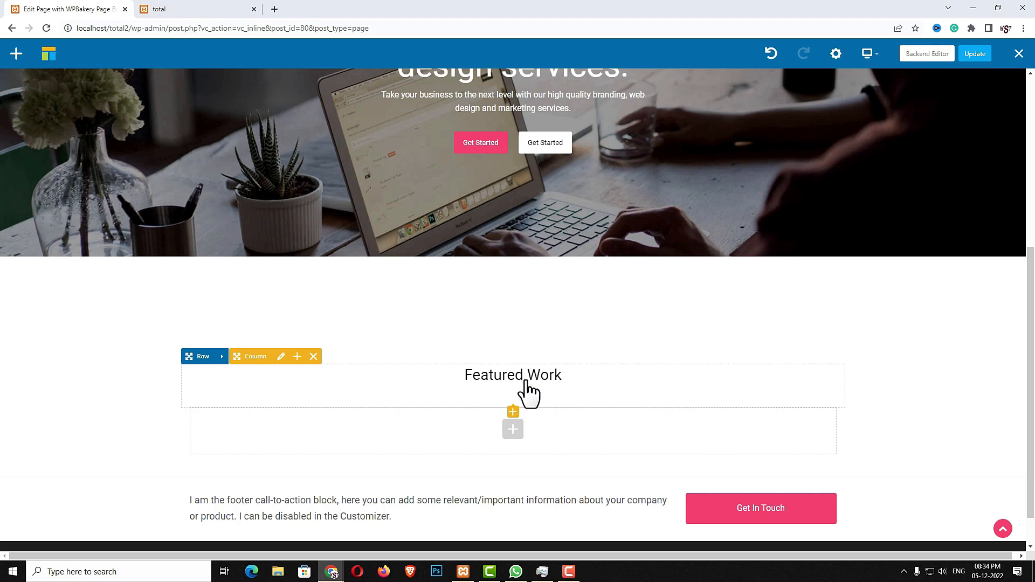
Add a Spacing element sized 15px directly beneath the 'Featured Work' heading
{"action": "left_click", "coordinate": [513, 413]}
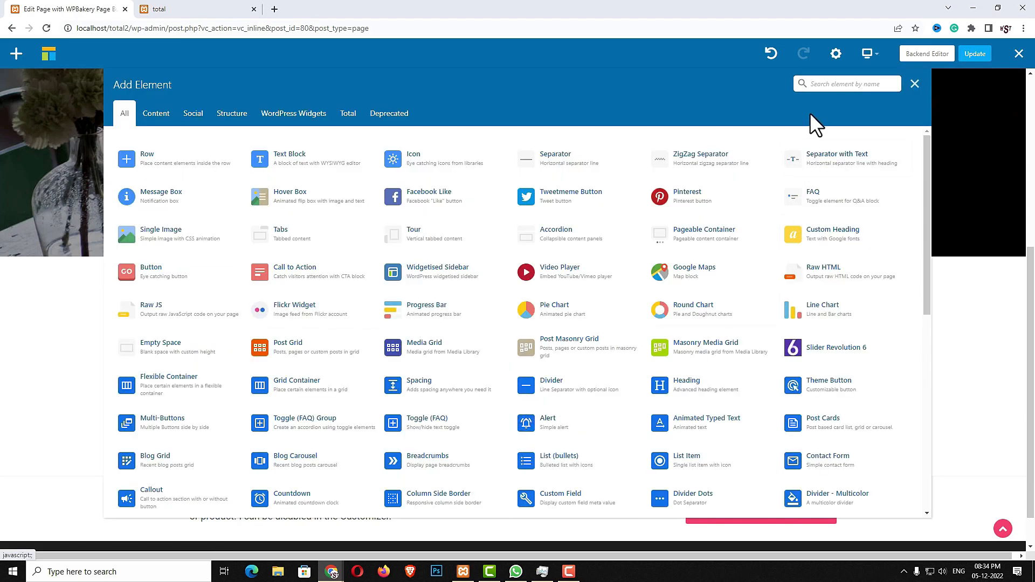
{"action": "type", "text": "spac"}
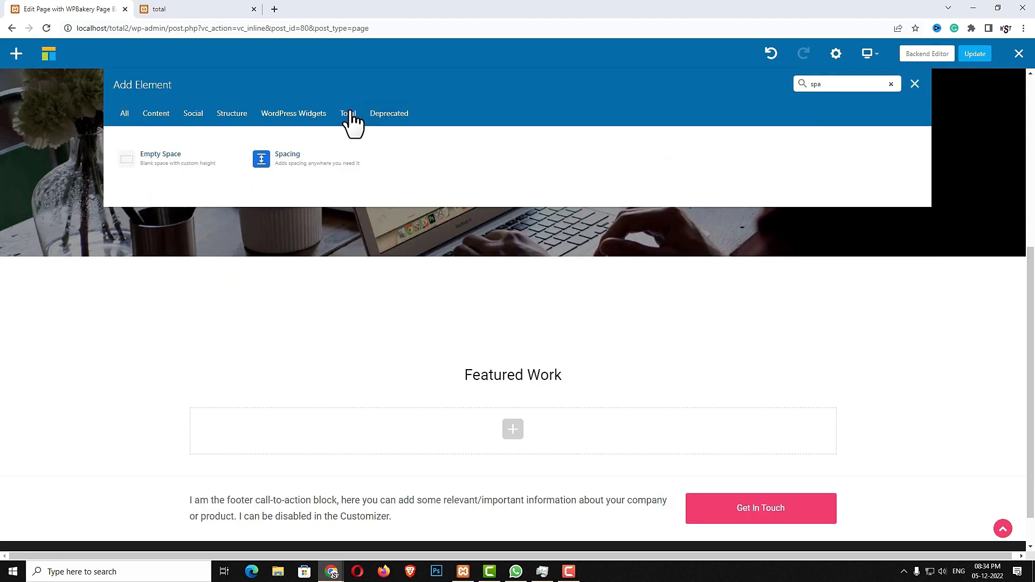
{"action": "left_click", "coordinate": [325, 161]}
{"action": "left_click", "coordinate": [585, 147]}
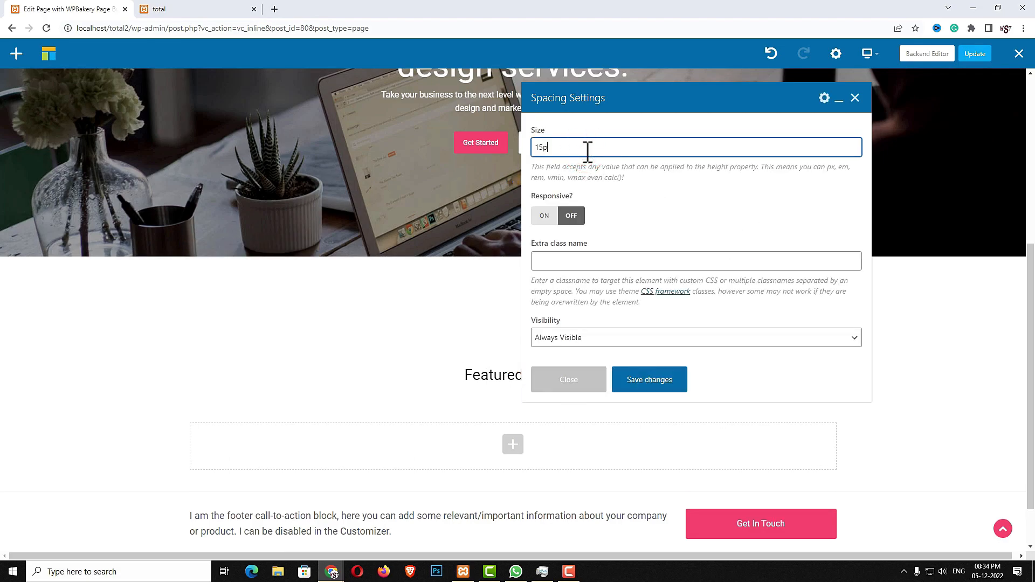
{"action": "left_click", "coordinate": [654, 384]}
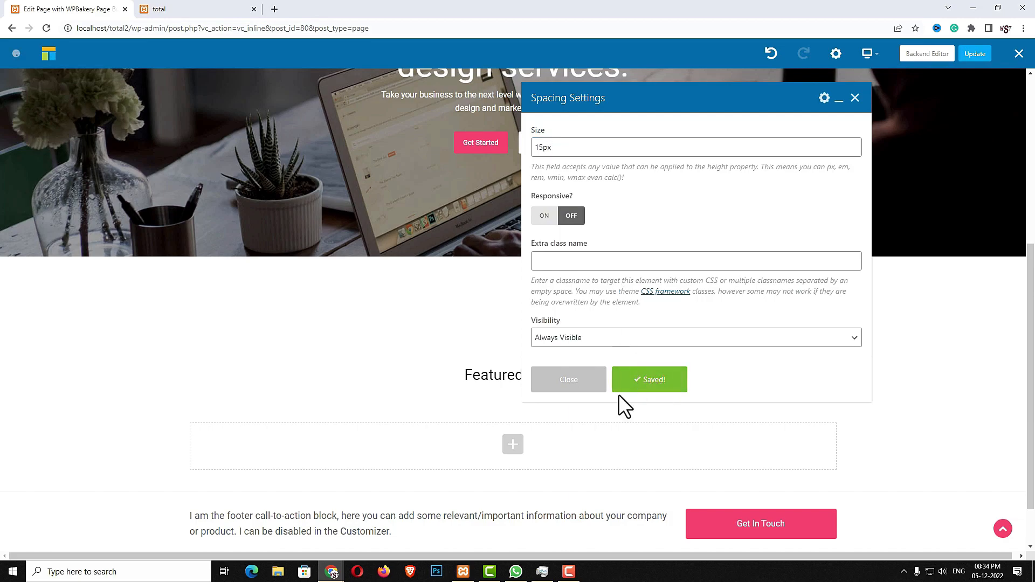
{"action": "left_click", "coordinate": [512, 420]}
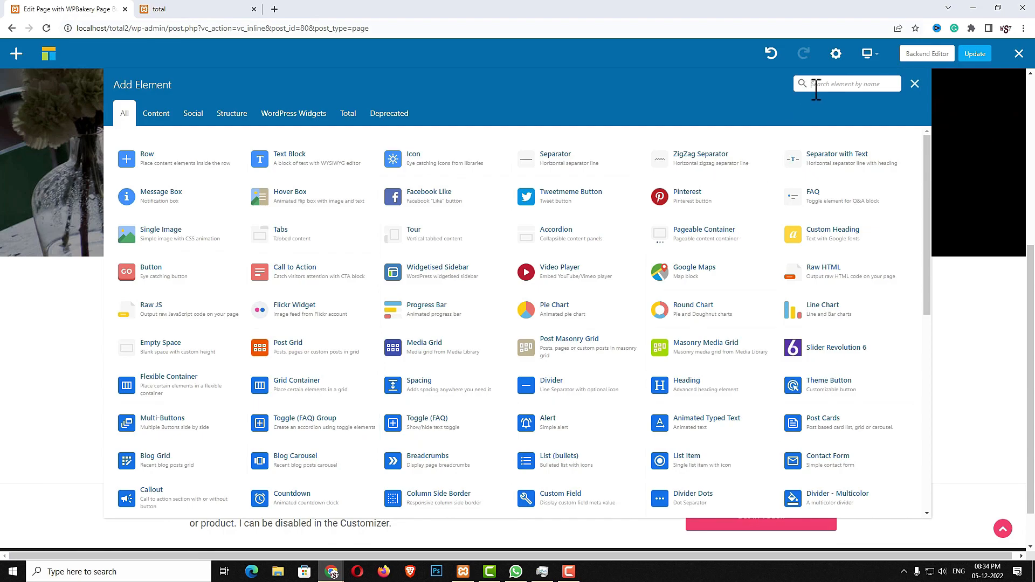
Add a Text Block containing the 'We create beautiful and stylish branding…' intro paragraph
{"action": "left_click", "coordinate": [816, 83]}
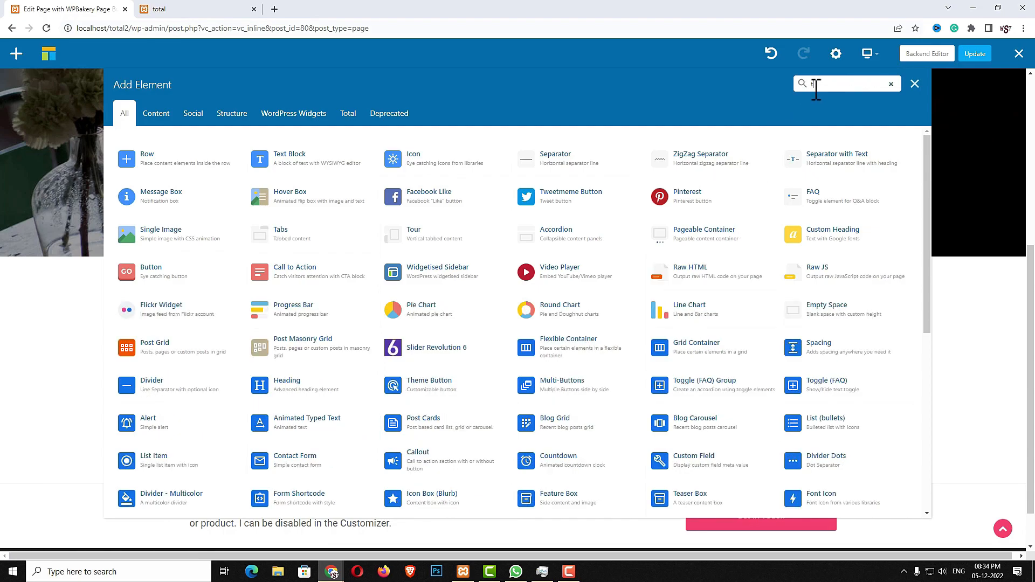
{"action": "type", "text": "text"}
{"action": "left_click", "coordinate": [218, 171]}
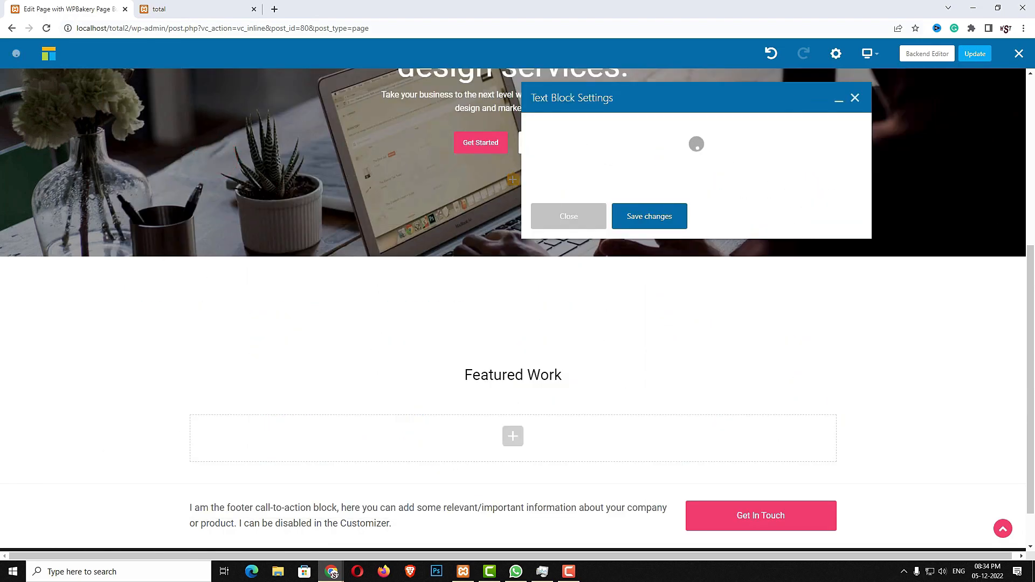
{"action": "left_click", "coordinate": [815, 308]}
{"action": "key", "text": "ctrl+a"}
{"action": "key", "text": "ctrl+v"}
Set the paragraph to 1.07em font size, centred, 600px wide, and save it
{"action": "left_click", "coordinate": [590, 128]}
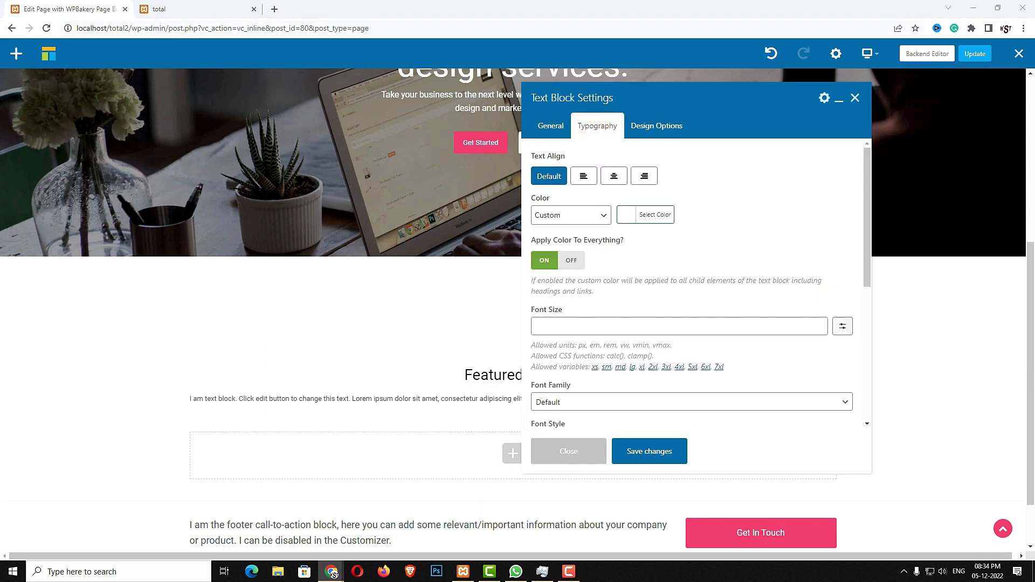
{"action": "left_click", "coordinate": [632, 326]}
{"action": "type", "text": "1.07em"}
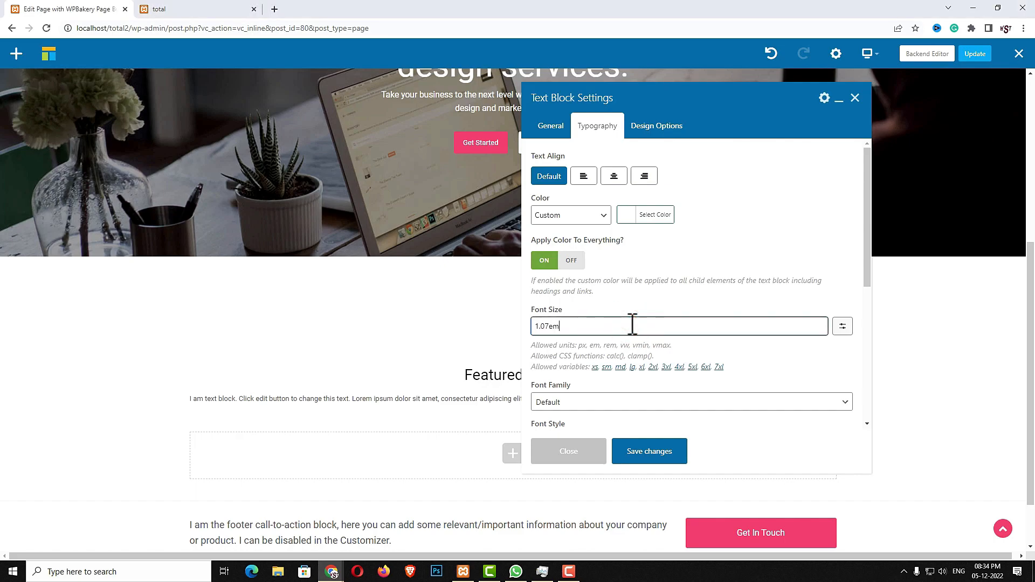
{"action": "left_click", "coordinate": [614, 176]}
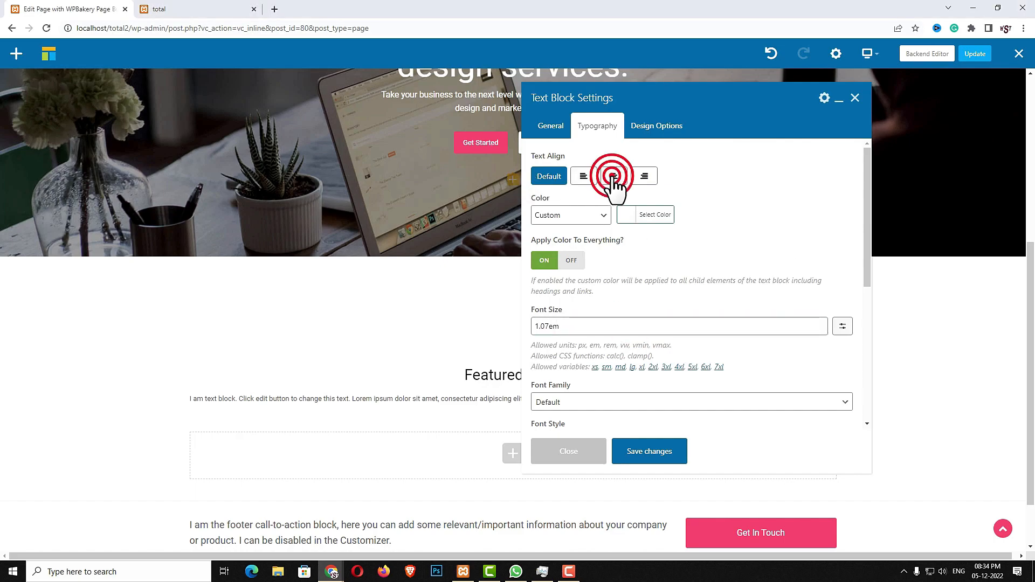
{"action": "scroll", "coordinate": [629, 253], "scroll_direction": "down", "scroll_amount": 3}
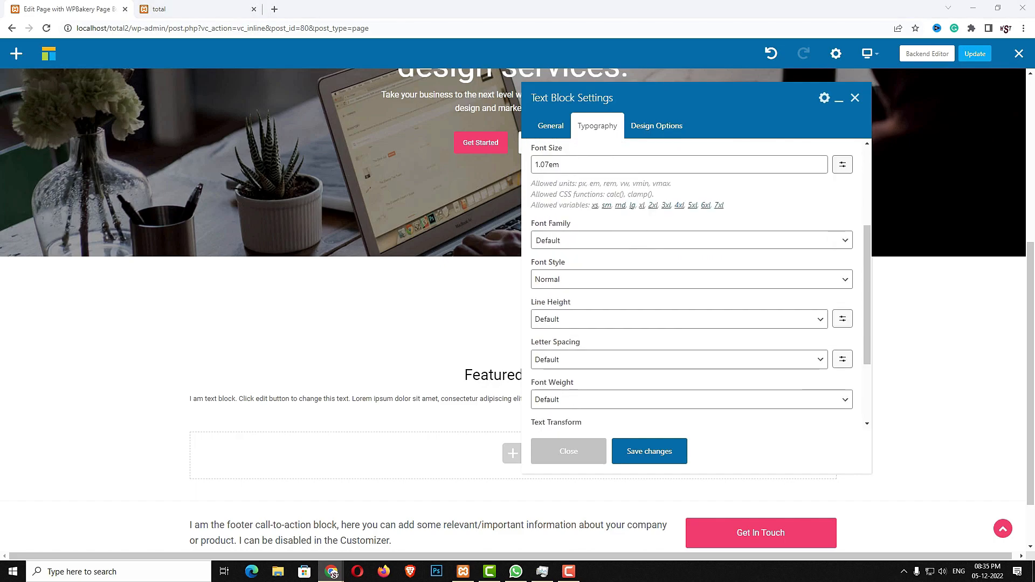
{"action": "left_click", "coordinate": [550, 125]}
{"action": "scroll", "coordinate": [607, 346], "scroll_direction": "down", "scroll_amount": 5}
{"action": "left_click", "coordinate": [551, 403]}
{"action": "type", "text": "600"}
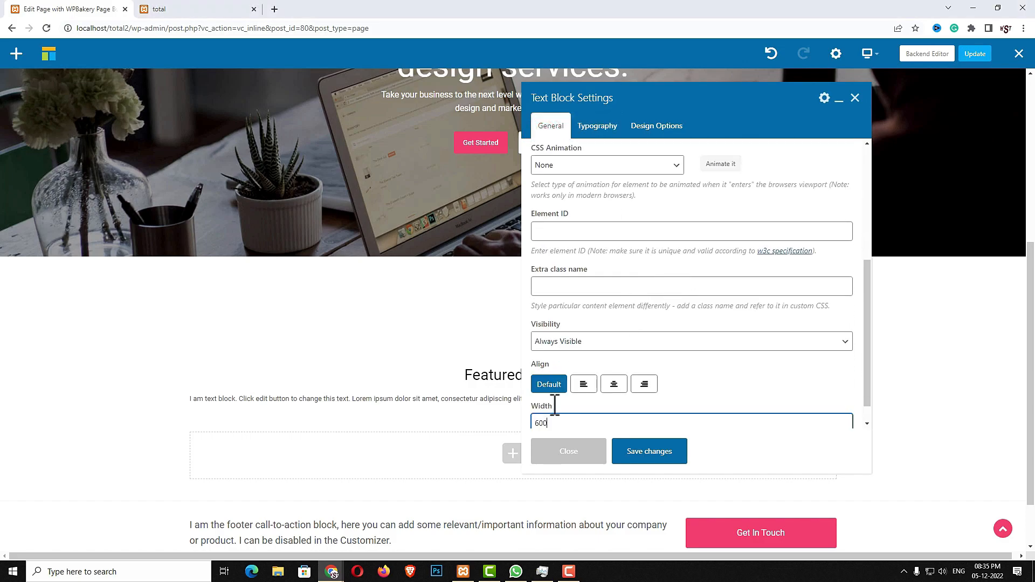
{"action": "left_click", "coordinate": [654, 459]}
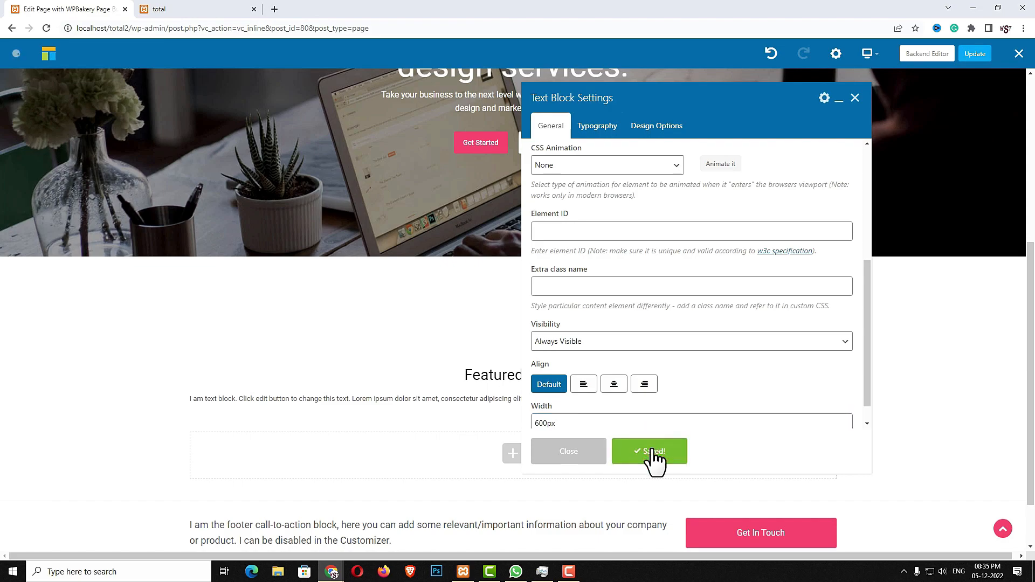
{"action": "left_click", "coordinate": [585, 463]}
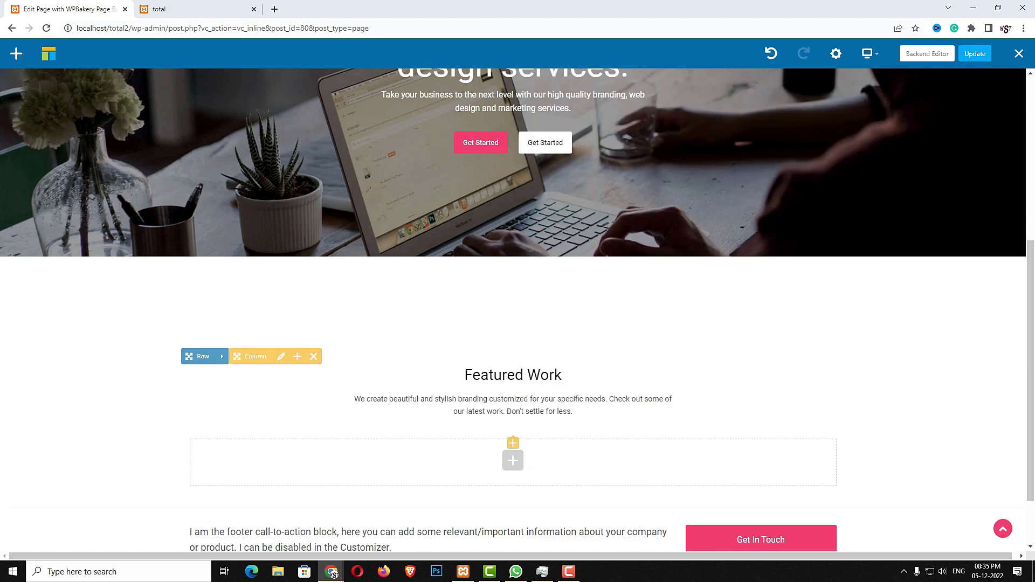
Add a 40px Spacing element under the intro paragraph, then a new empty row below
{"action": "left_click", "coordinate": [512, 442]}
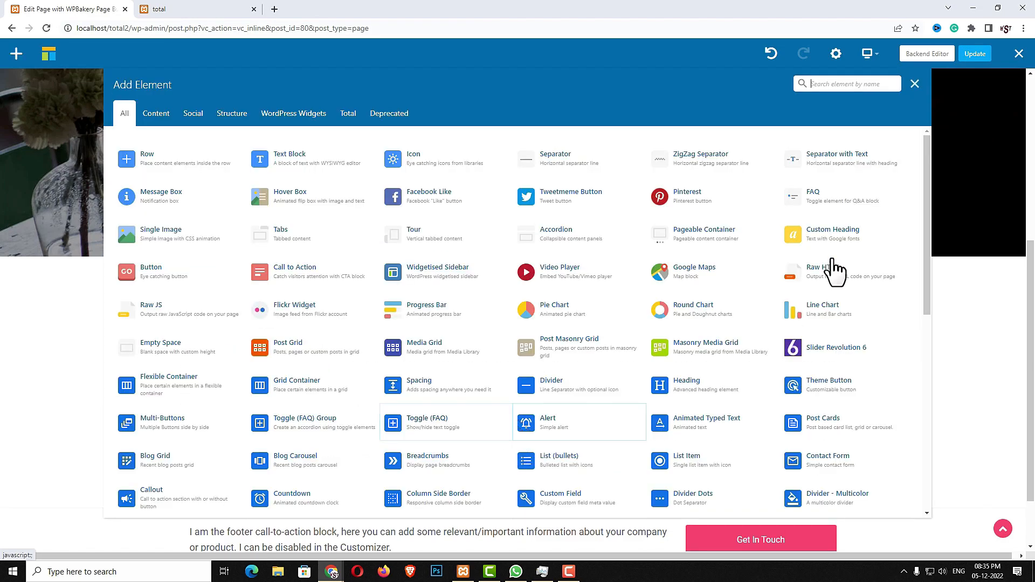
{"action": "type", "text": "spac"}
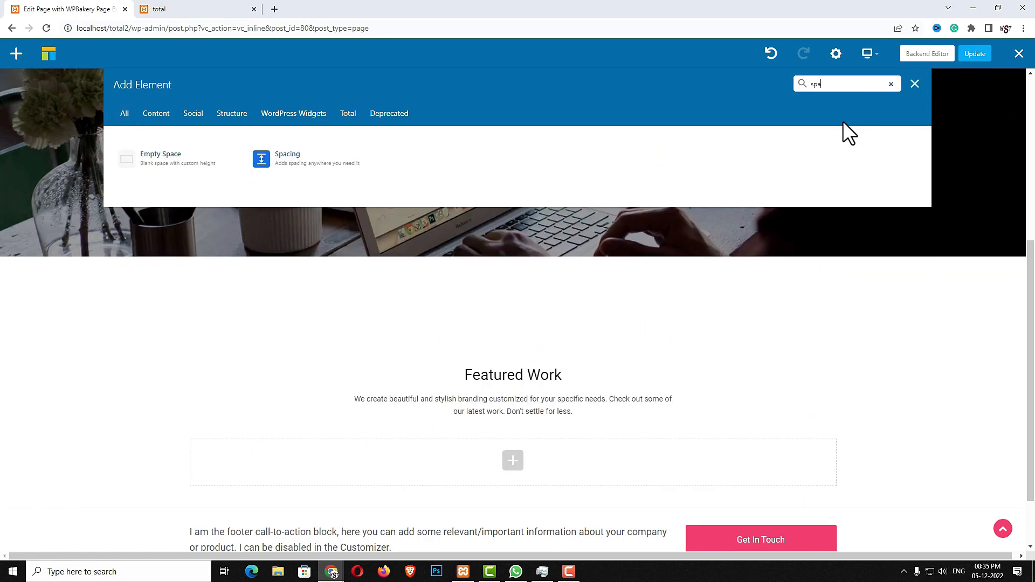
{"action": "left_click", "coordinate": [323, 176]}
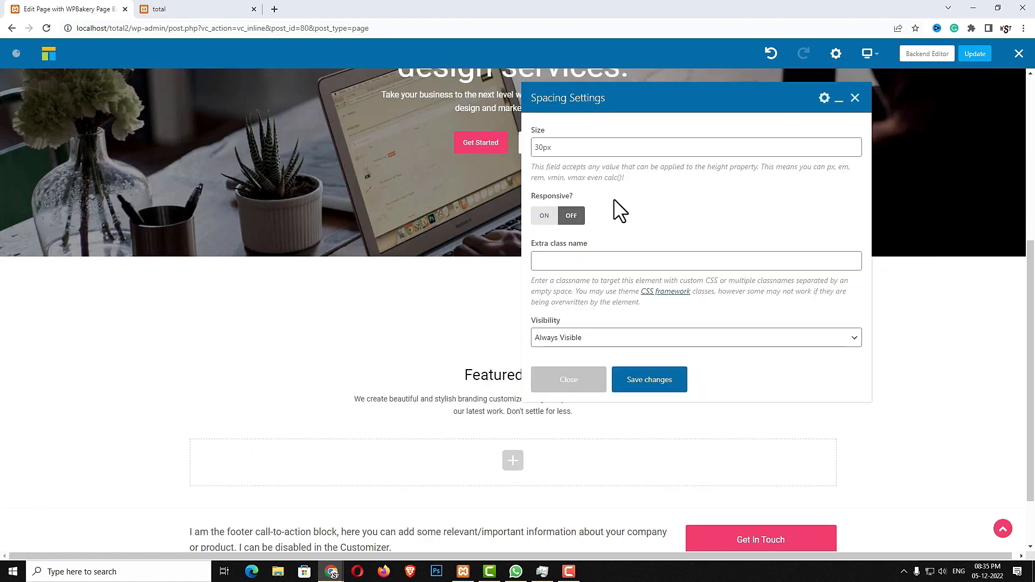
{"action": "double_click", "coordinate": [606, 150]}
{"action": "type", "text": "40"}
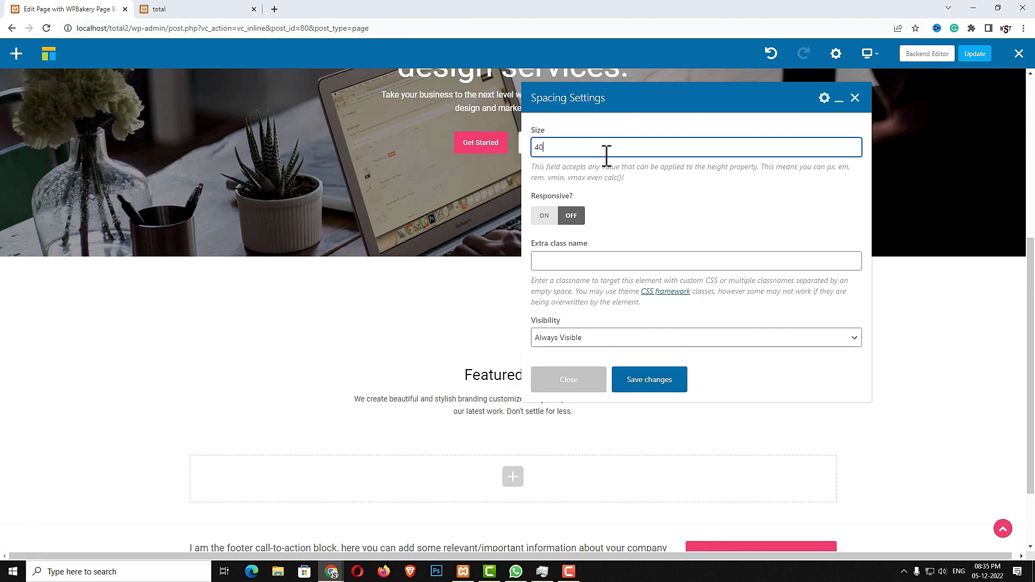
{"action": "left_click", "coordinate": [648, 378]}
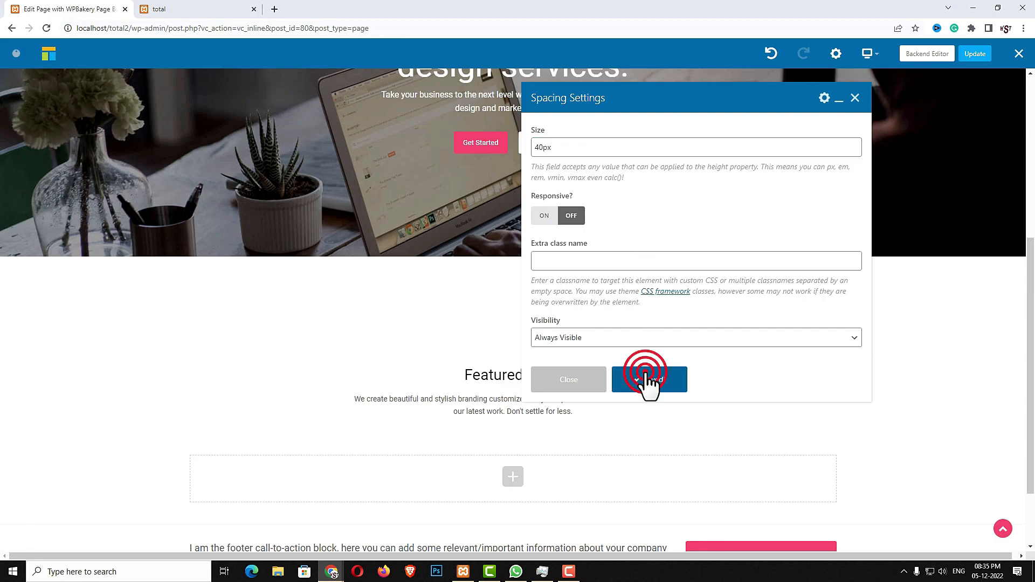
{"action": "left_click", "coordinate": [512, 480]}
{"action": "left_click", "coordinate": [211, 173]}
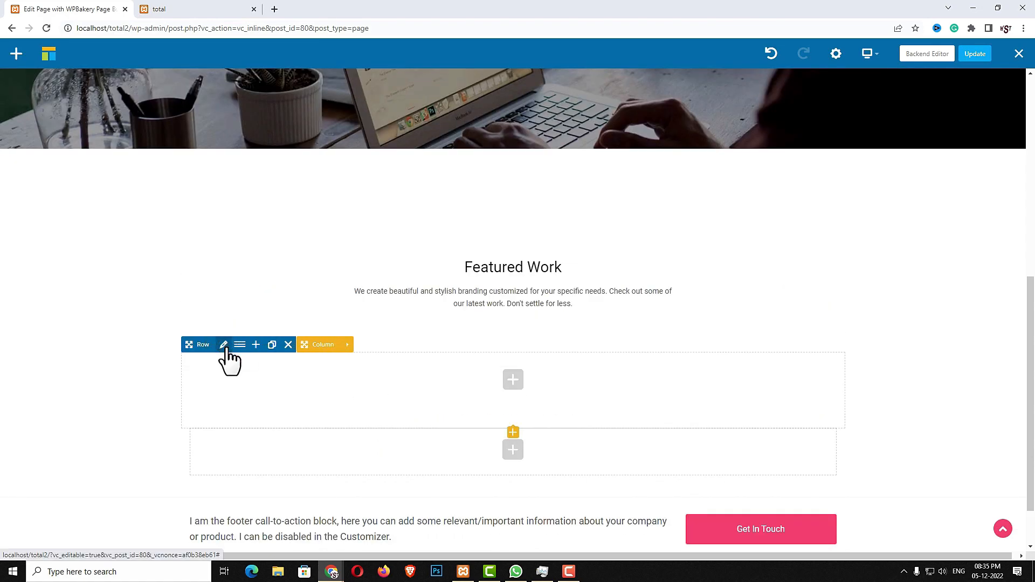
Stretch the new row and its content without paddings
{"action": "left_click", "coordinate": [224, 345]}
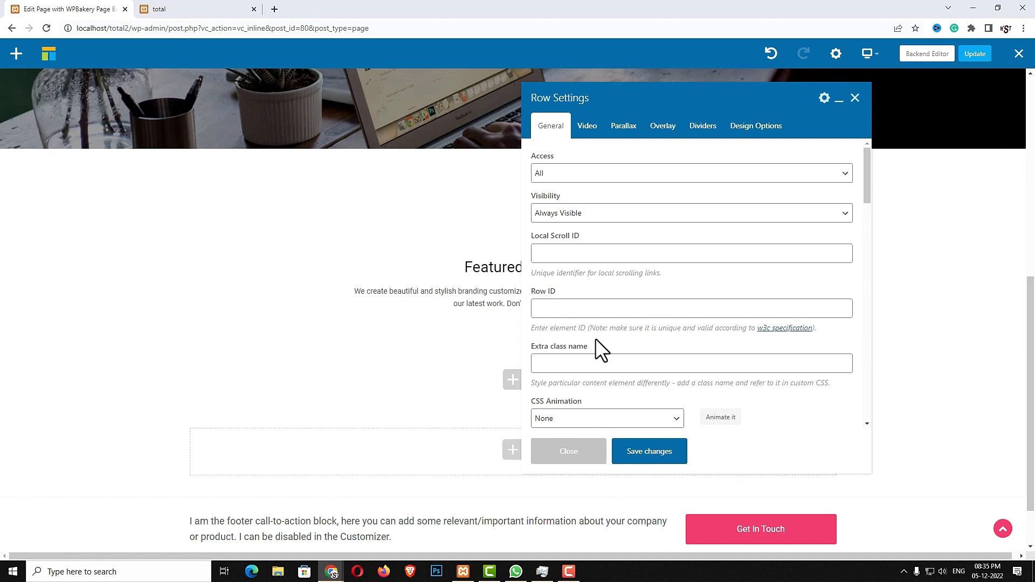
{"action": "scroll", "coordinate": [596, 338], "scroll_direction": "down", "scroll_amount": 2}
{"action": "left_click", "coordinate": [606, 376]}
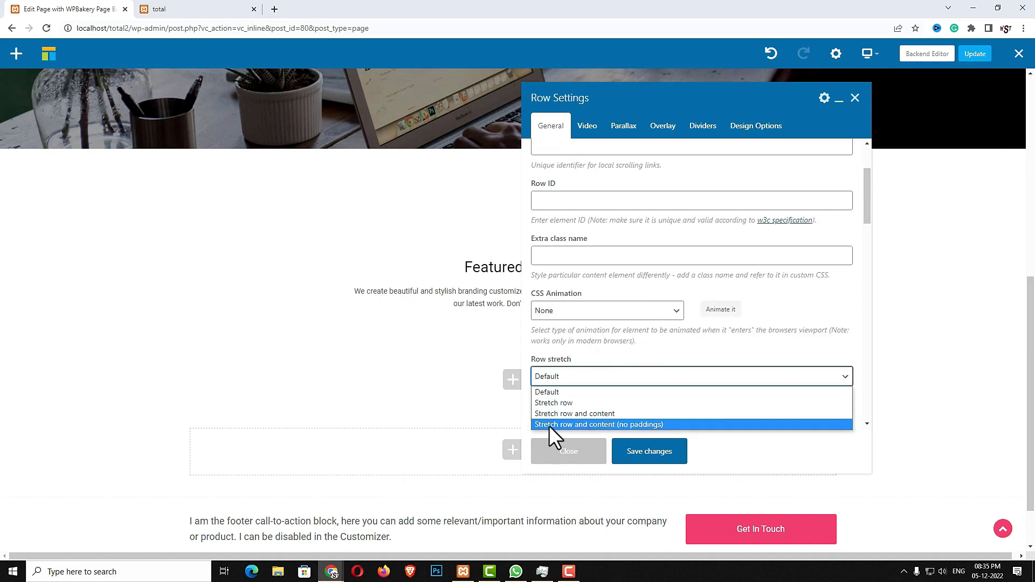
{"action": "left_click", "coordinate": [646, 425]}
{"action": "left_click", "coordinate": [662, 455]}
{"action": "left_click", "coordinate": [570, 452]}
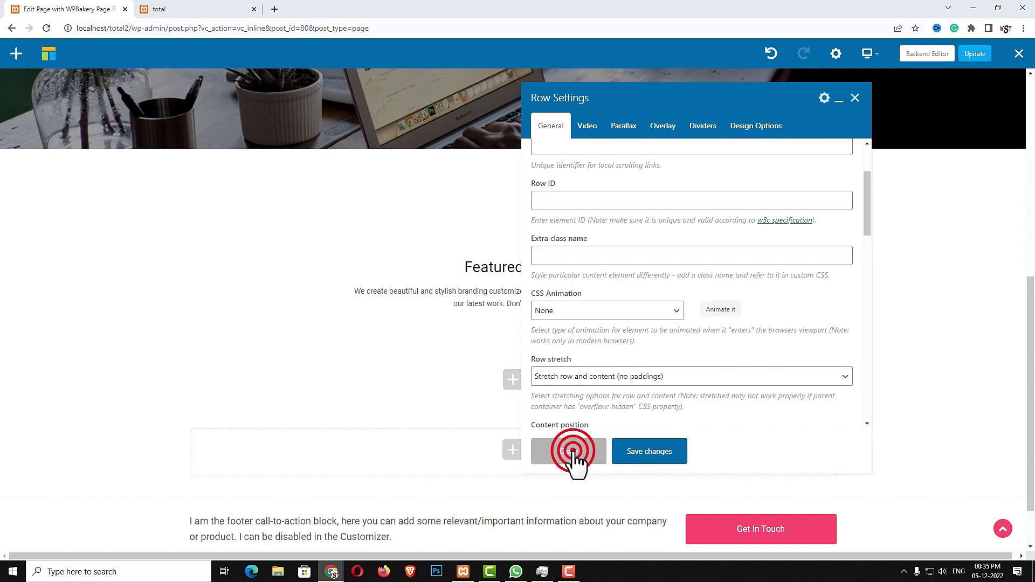
Add a Post Cards element using the Image card style with 0px bottom margin
{"action": "left_click", "coordinate": [514, 382]}
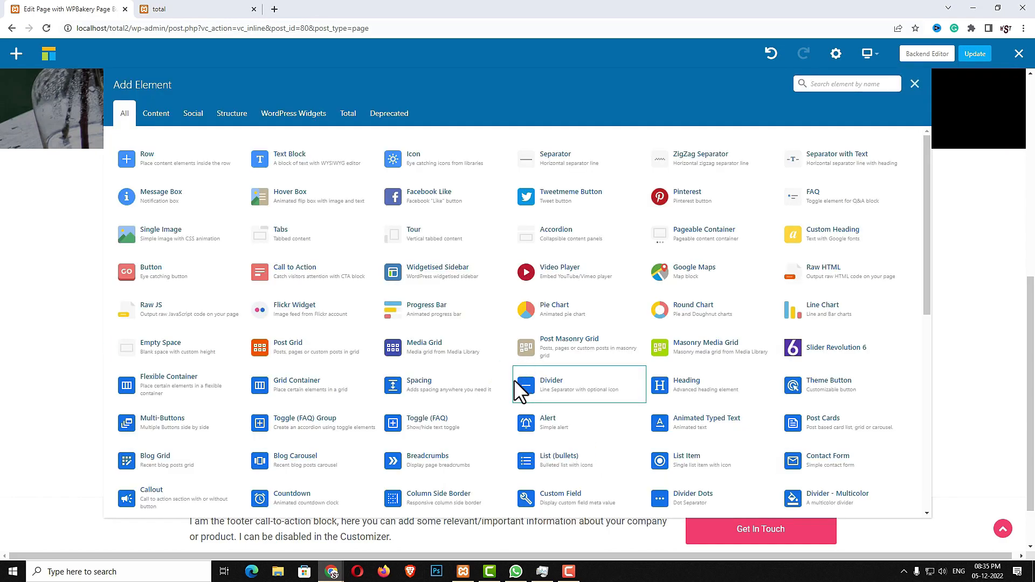
{"action": "left_click", "coordinate": [871, 85]}
{"action": "type", "text": "p"}
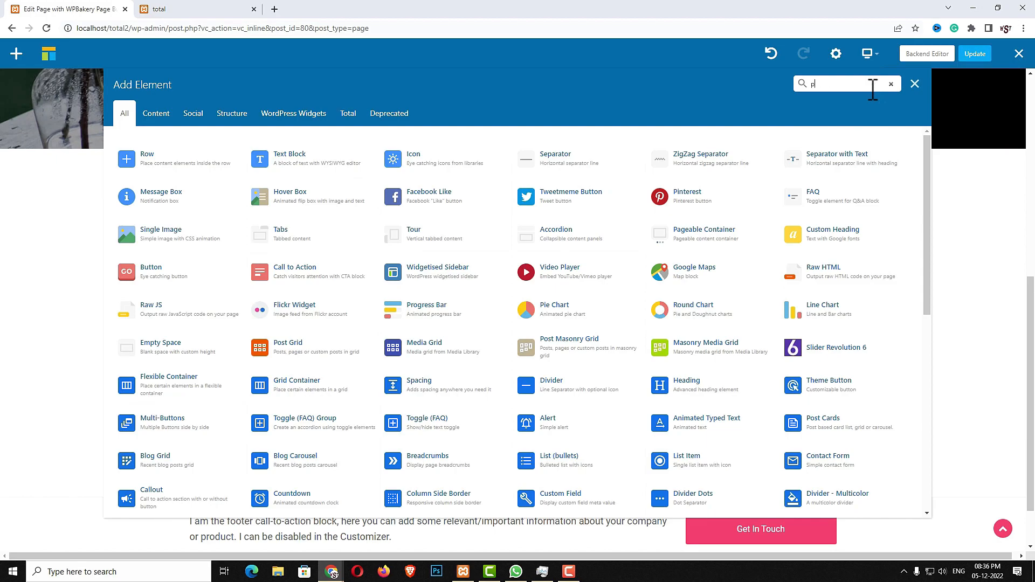
{"action": "type", "text": "ost c"}
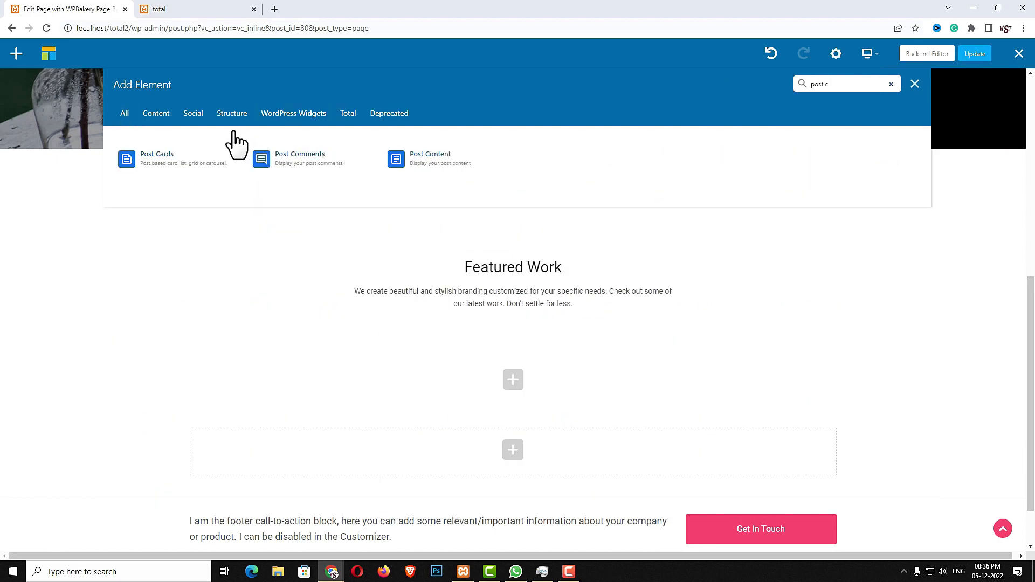
{"action": "left_click", "coordinate": [204, 157]}
{"action": "left_click", "coordinate": [661, 173]}
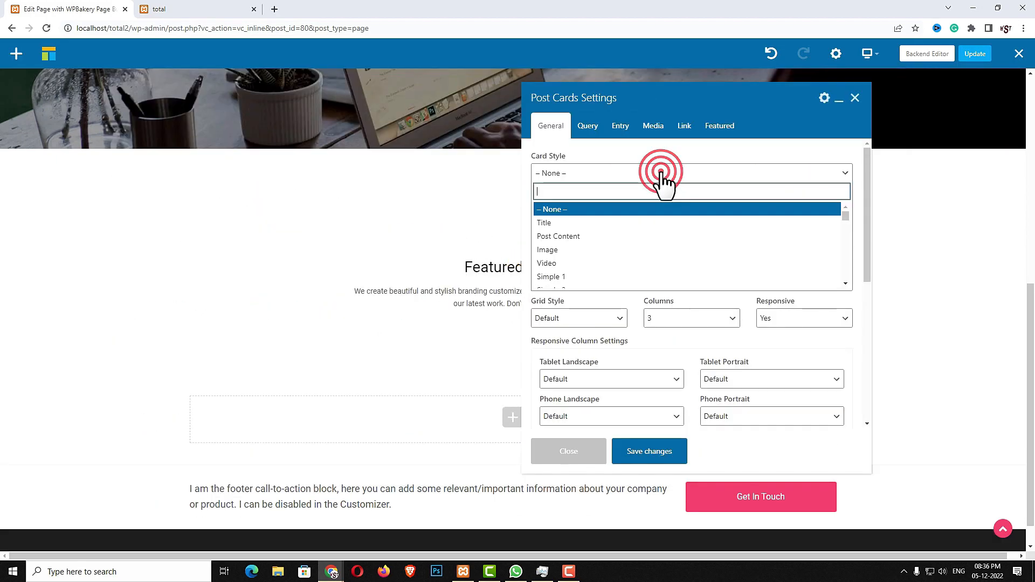
{"action": "left_click", "coordinate": [601, 263]}
{"action": "left_click", "coordinate": [580, 180]}
{"action": "left_click", "coordinate": [570, 249]}
{"action": "left_click", "coordinate": [570, 239]}
{"action": "left_click", "coordinate": [564, 264]}
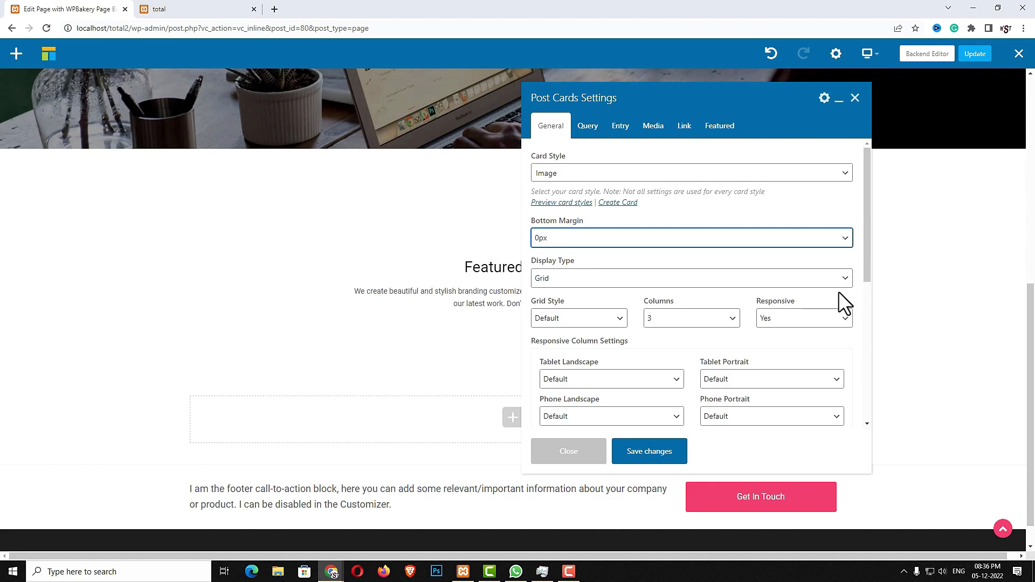
Use 2 columns on tablet portrait, 1 on phone, 0px gap, and a fadeInUp animation
{"action": "left_click", "coordinate": [756, 378]}
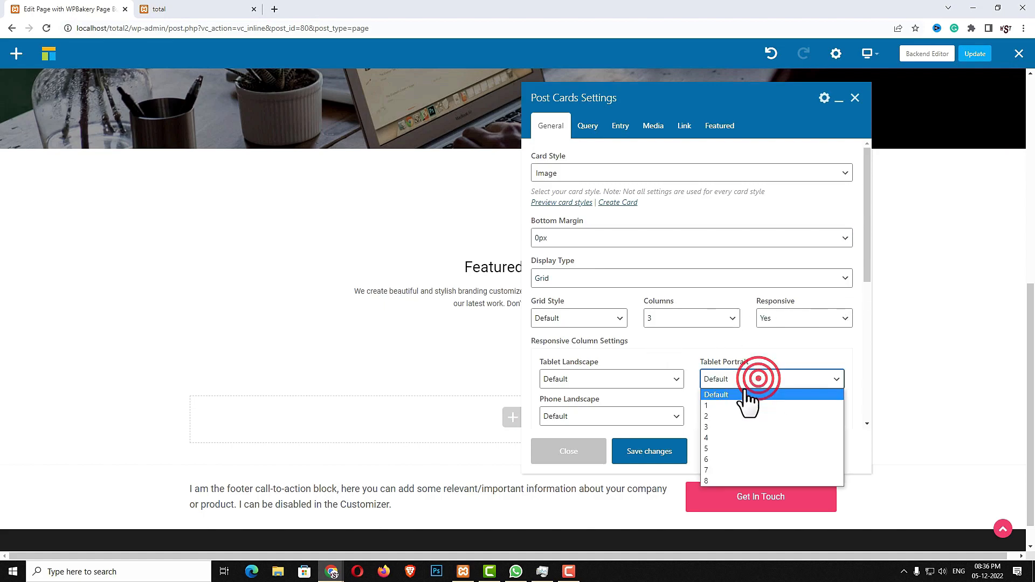
{"action": "left_click", "coordinate": [726, 418]}
{"action": "left_click", "coordinate": [746, 424]}
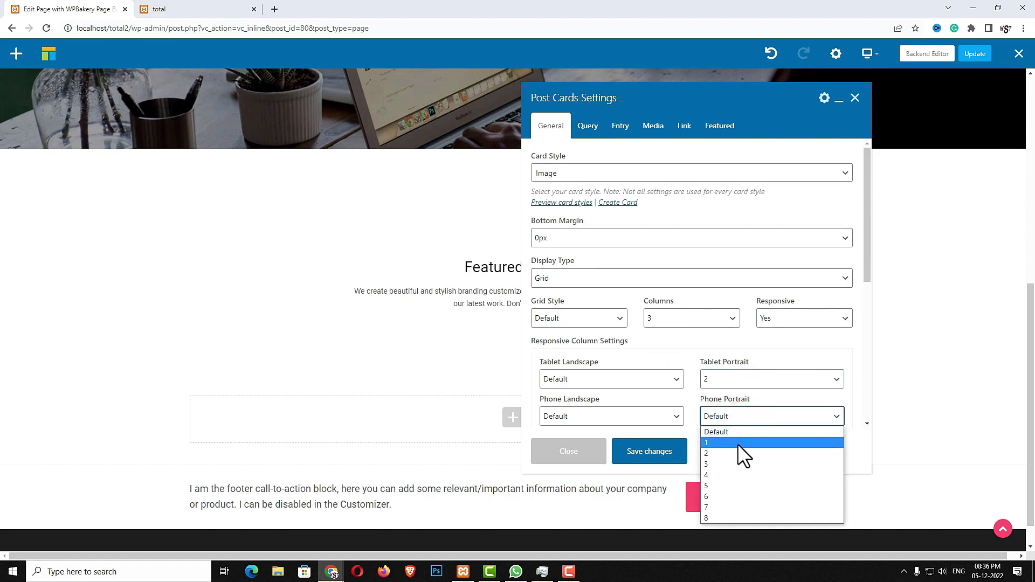
{"action": "left_click", "coordinate": [737, 443]}
{"action": "scroll", "coordinate": [677, 358], "scroll_direction": "down", "scroll_amount": 3}
{"action": "left_click", "coordinate": [603, 308]}
{"action": "left_click", "coordinate": [575, 329]}
{"action": "scroll", "coordinate": [672, 335], "scroll_direction": "down", "scroll_amount": 3}
{"action": "left_click", "coordinate": [594, 340]}
{"action": "left_click", "coordinate": [576, 271]}
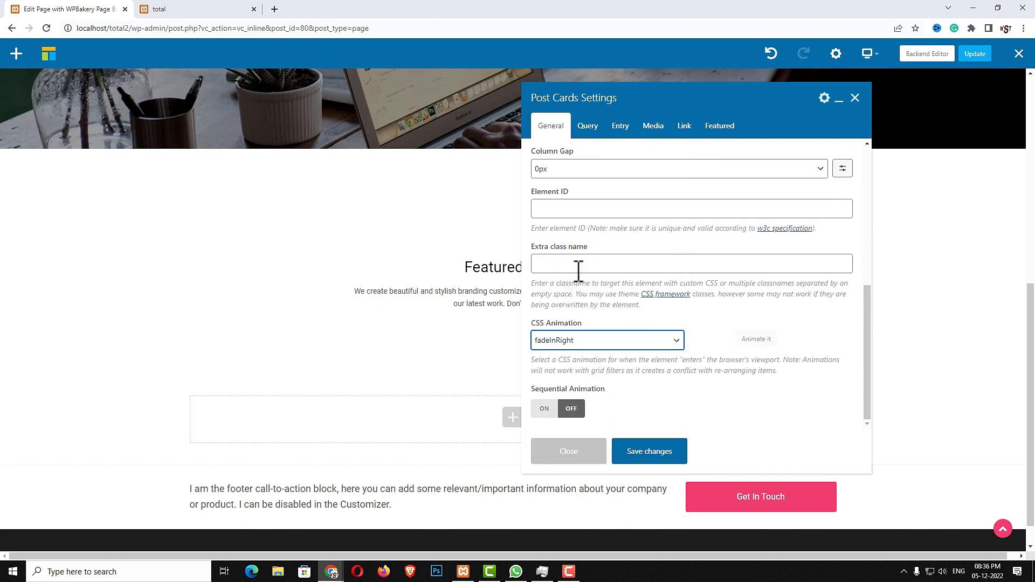
{"action": "left_click", "coordinate": [594, 340]}
{"action": "left_click", "coordinate": [576, 282]}
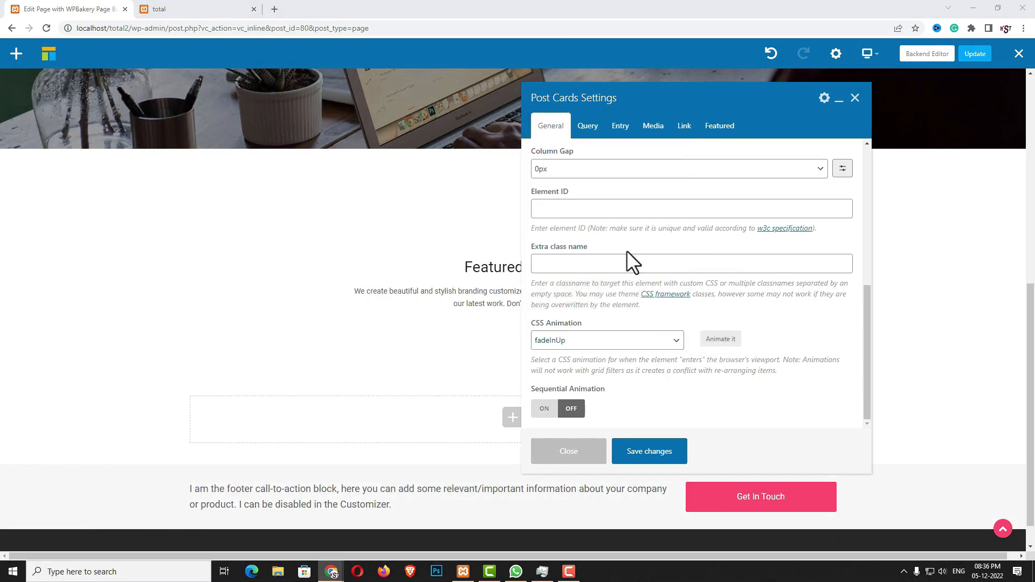
Query only portfolio items instead of blog posts and save the Post Cards settings
{"action": "left_click", "coordinate": [586, 128]}
{"action": "left_click", "coordinate": [600, 297]}
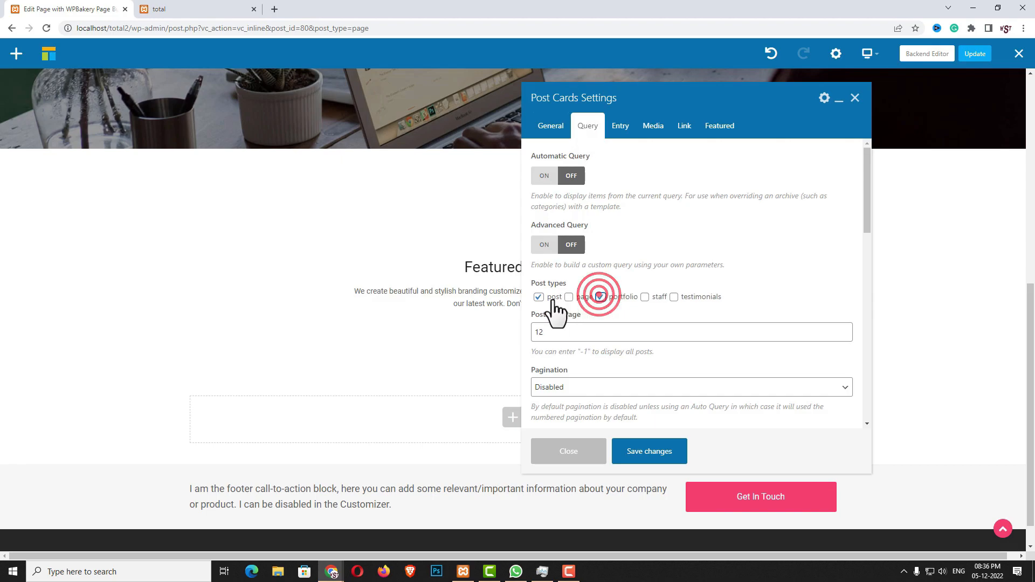
{"action": "left_click", "coordinate": [539, 298]}
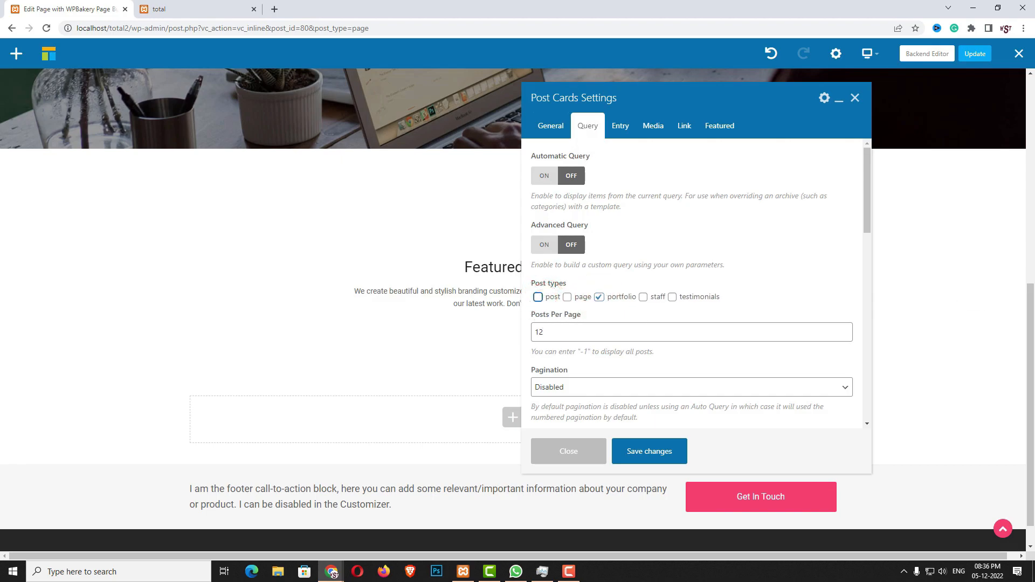
{"action": "scroll", "coordinate": [605, 361], "scroll_direction": "down", "scroll_amount": 2}
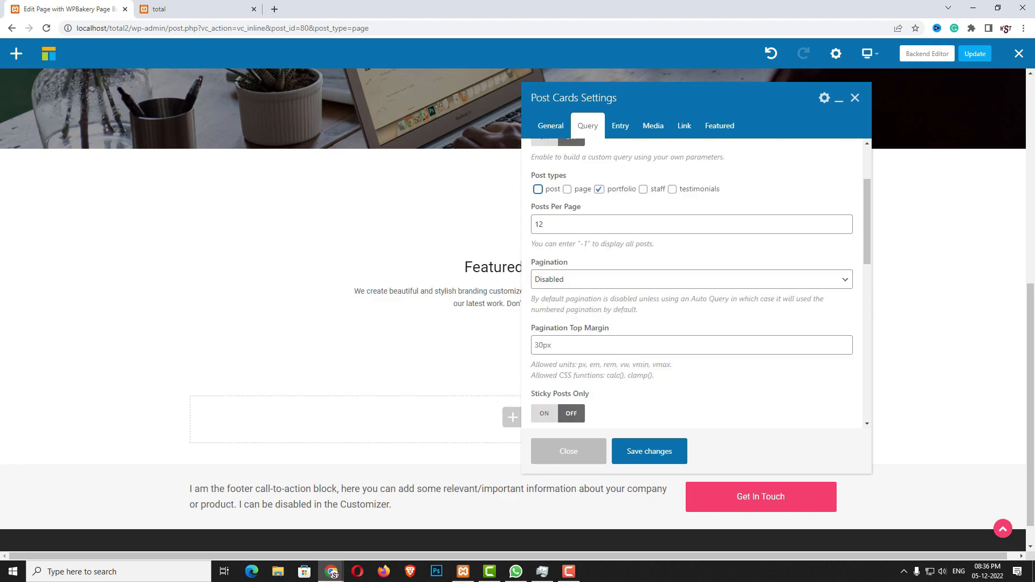
{"action": "left_click", "coordinate": [579, 343]}
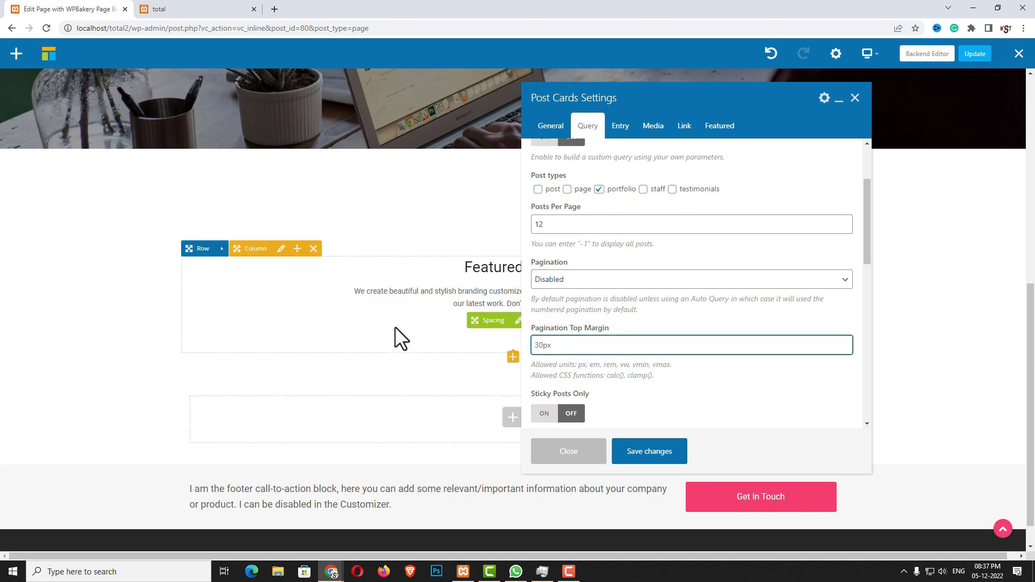
{"action": "left_click", "coordinate": [653, 126]}
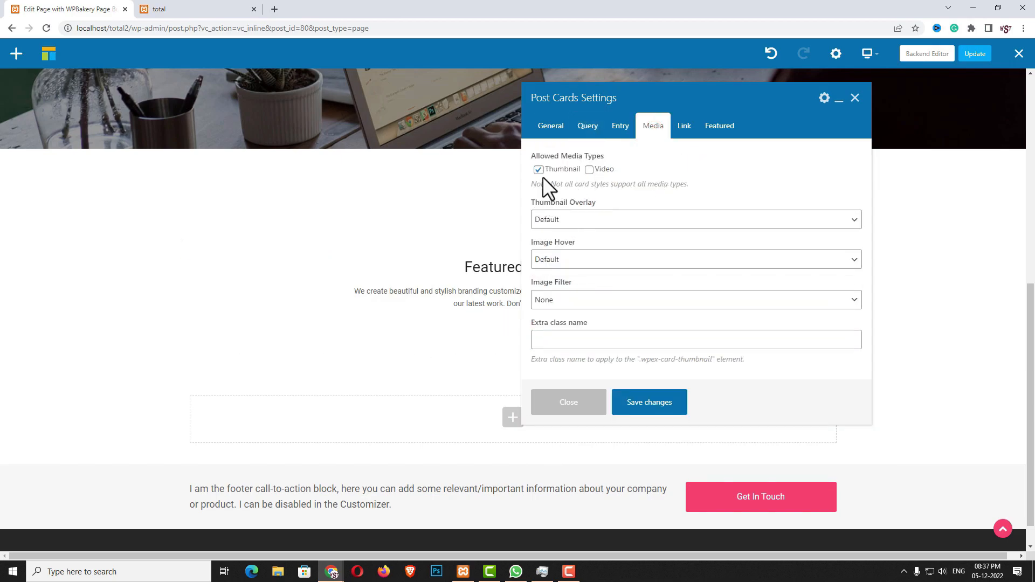
{"action": "left_click", "coordinate": [679, 422]}
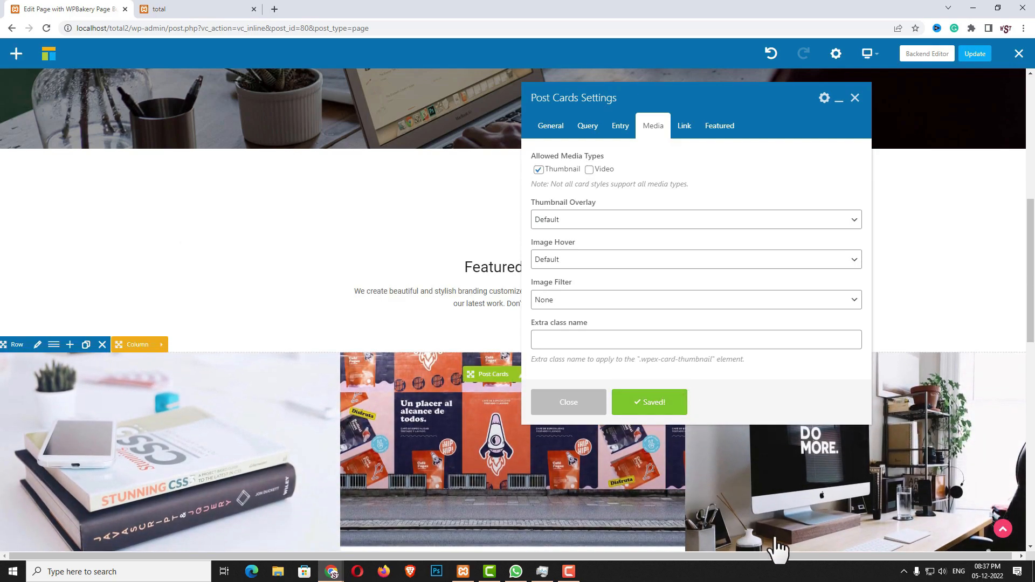
{"action": "scroll", "coordinate": [777, 547], "scroll_direction": "down", "scroll_amount": 4}
{"action": "scroll", "coordinate": [451, 465], "scroll_direction": "down", "scroll_amount": 5}
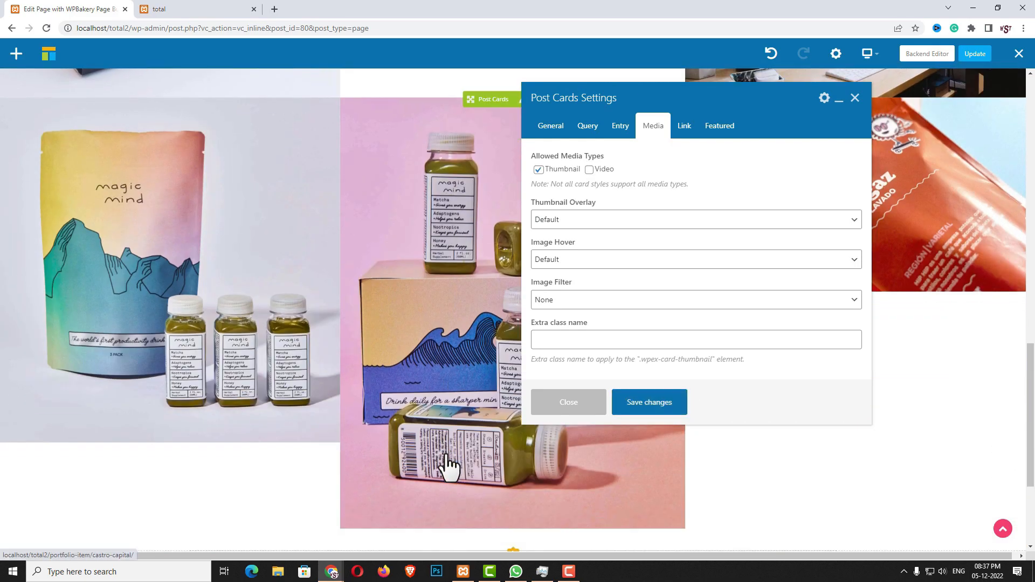
Close Post Cards settings, review the reference site's Process section, and return to the editor
{"action": "left_click", "coordinate": [588, 409]}
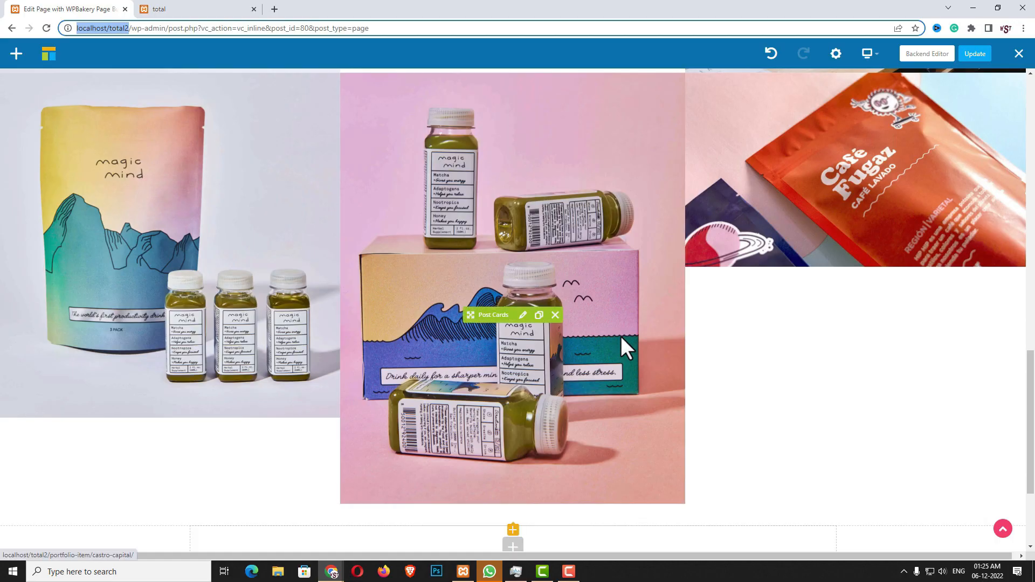
{"action": "left_click", "coordinate": [235, 9]}
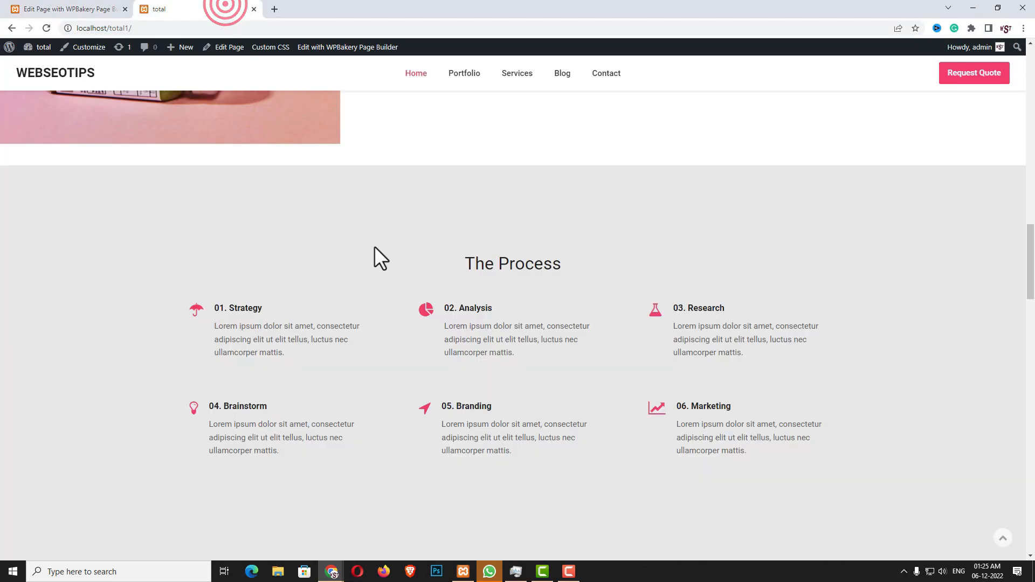
{"action": "scroll", "coordinate": [572, 370], "scroll_direction": "down", "scroll_amount": 3}
{"action": "scroll", "coordinate": [513, 221], "scroll_direction": "up", "scroll_amount": 2}
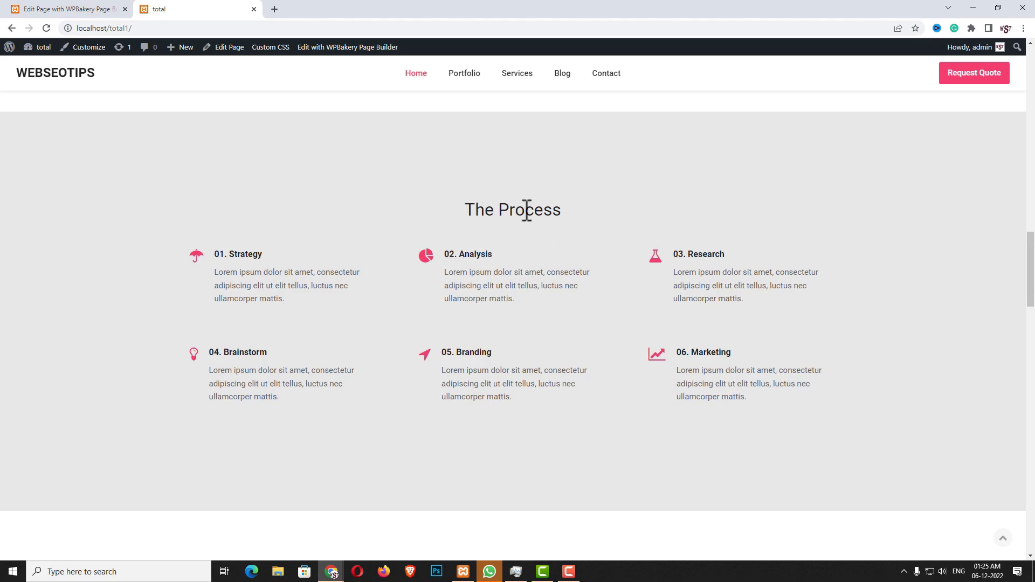
{"action": "left_click", "coordinate": [87, 7]}
{"action": "scroll", "coordinate": [649, 387], "scroll_direction": "down", "scroll_amount": 3}
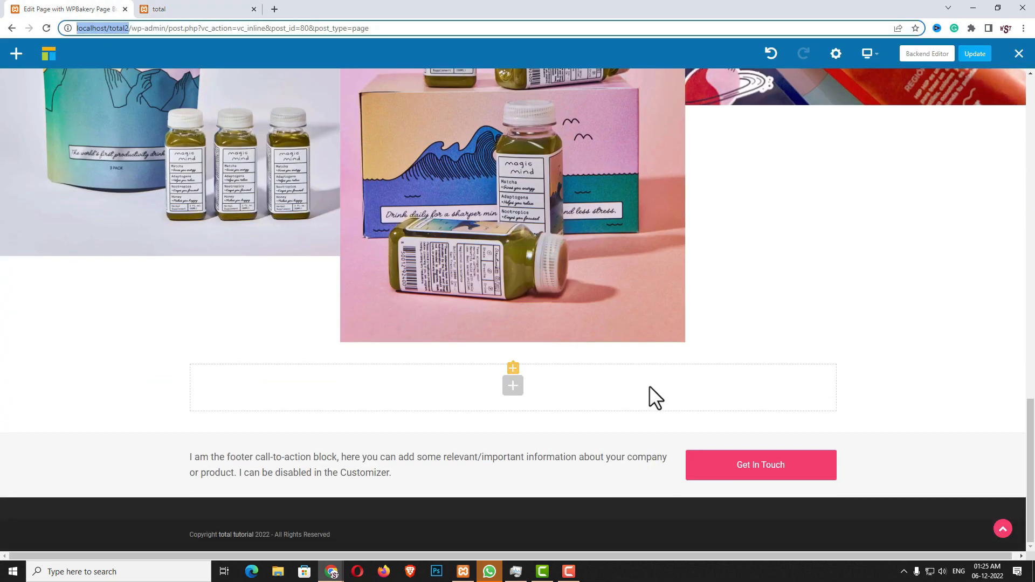
Add a new row below the portfolio grid and set its Row stretch to Stretch row
{"action": "left_click", "coordinate": [513, 387]}
{"action": "left_click", "coordinate": [139, 157]}
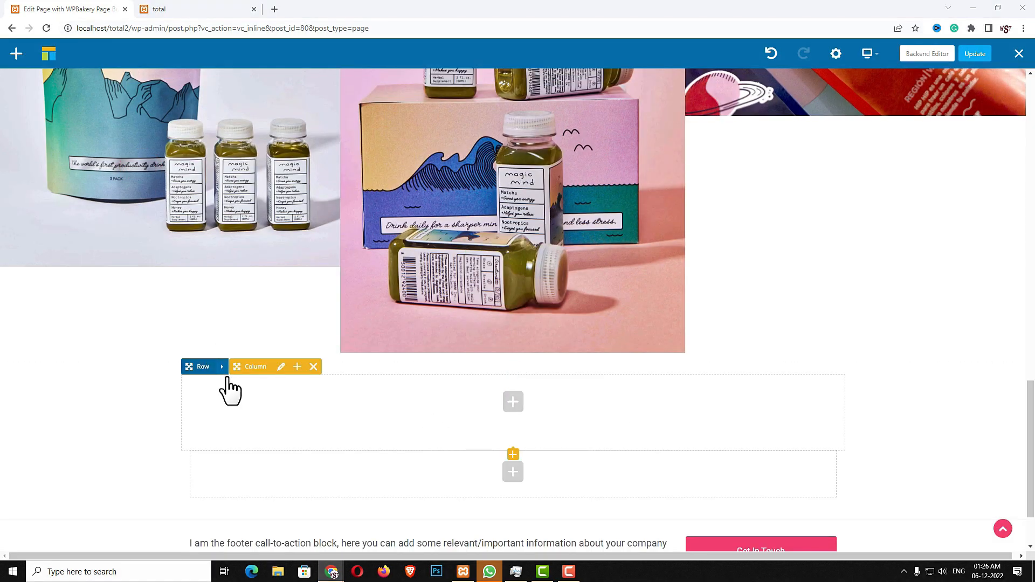
{"action": "left_click", "coordinate": [224, 367]}
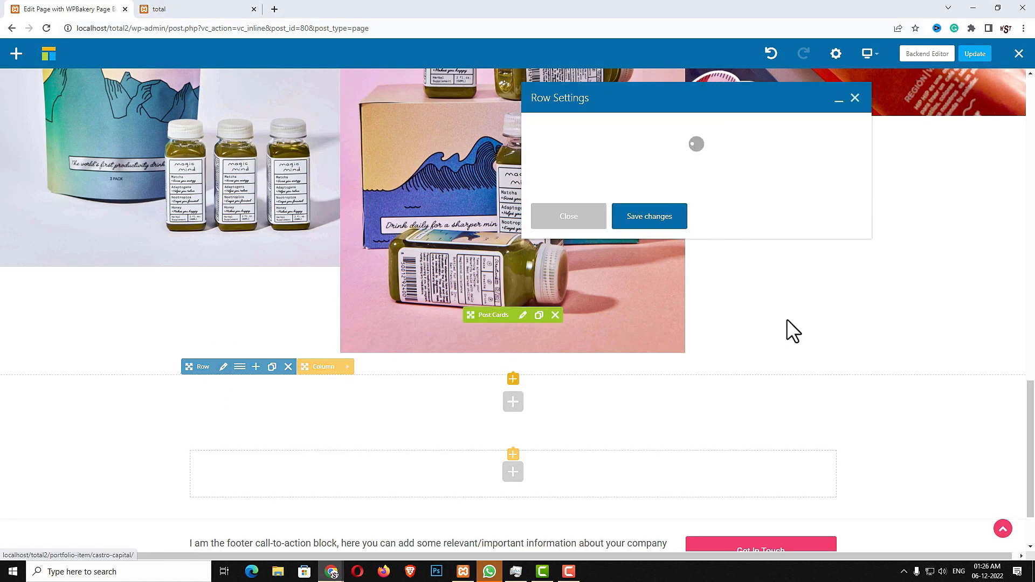
{"action": "scroll", "coordinate": [647, 324], "scroll_direction": "down", "scroll_amount": 3}
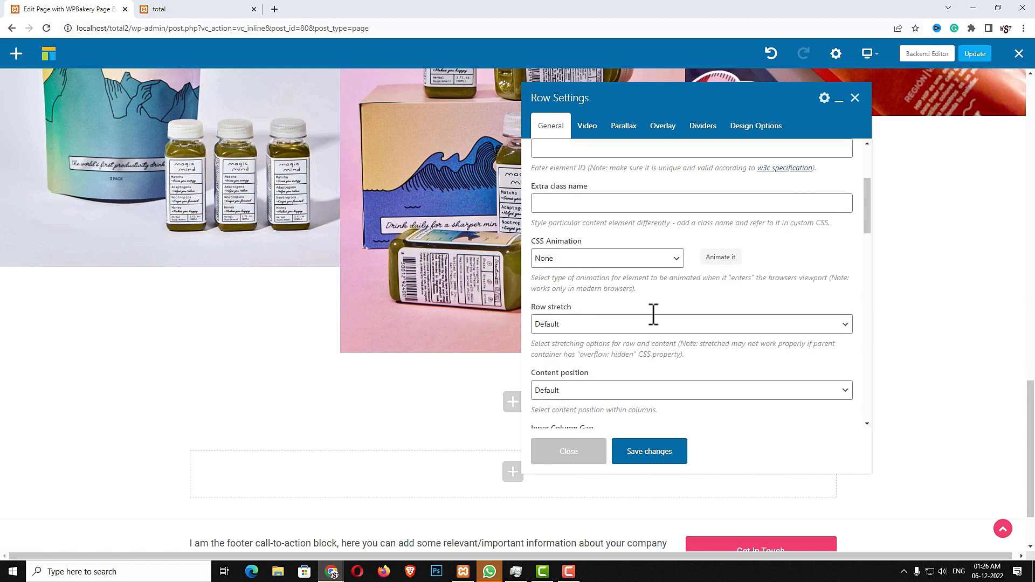
{"action": "left_click", "coordinate": [591, 326]}
{"action": "left_click", "coordinate": [579, 349]}
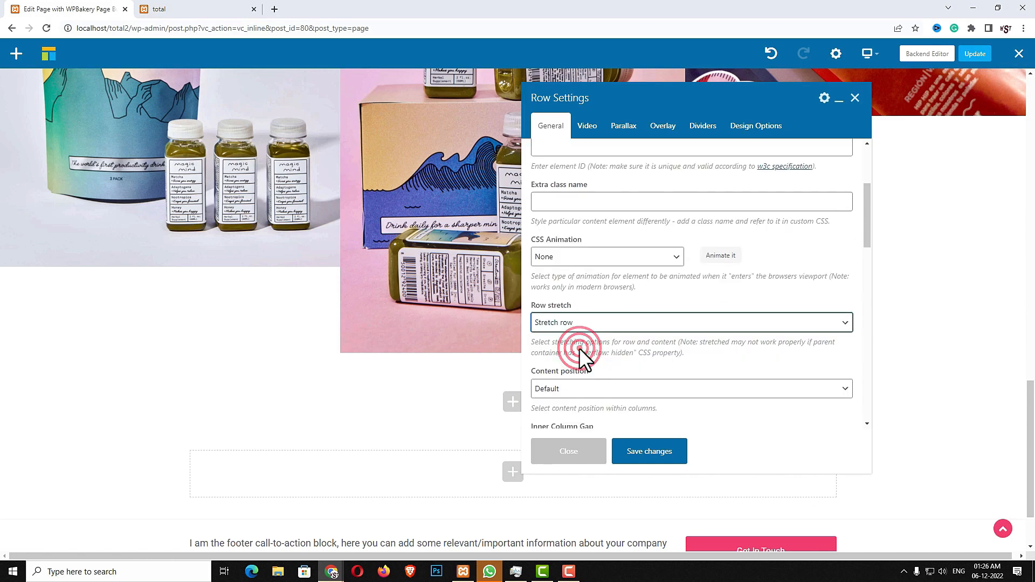
Give the row a light grey #e0e0e0 background in Design Options and save it
{"action": "scroll", "coordinate": [579, 350], "scroll_direction": "down", "scroll_amount": 3}
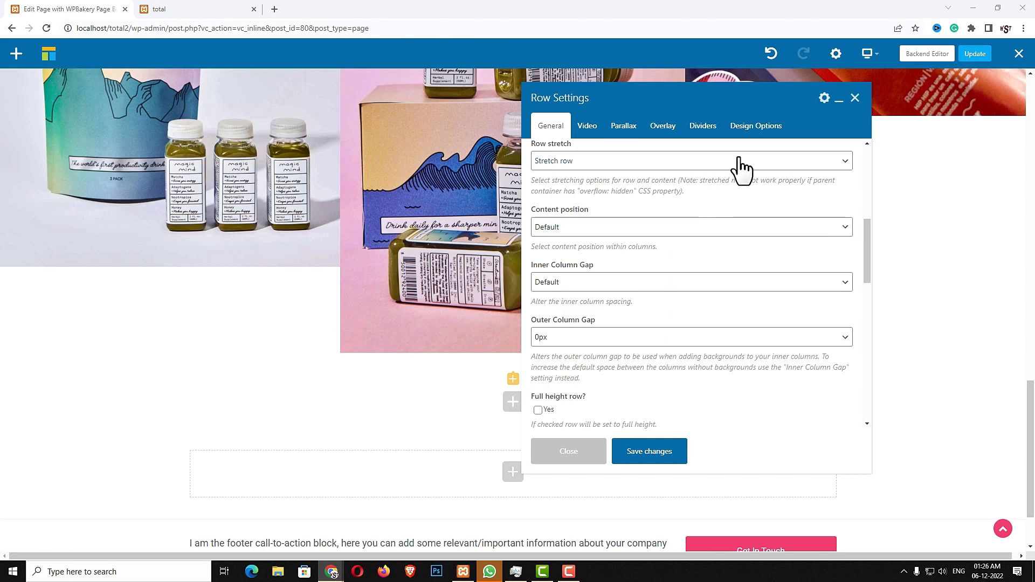
{"action": "left_click", "coordinate": [757, 129]}
{"action": "left_click", "coordinate": [732, 295]}
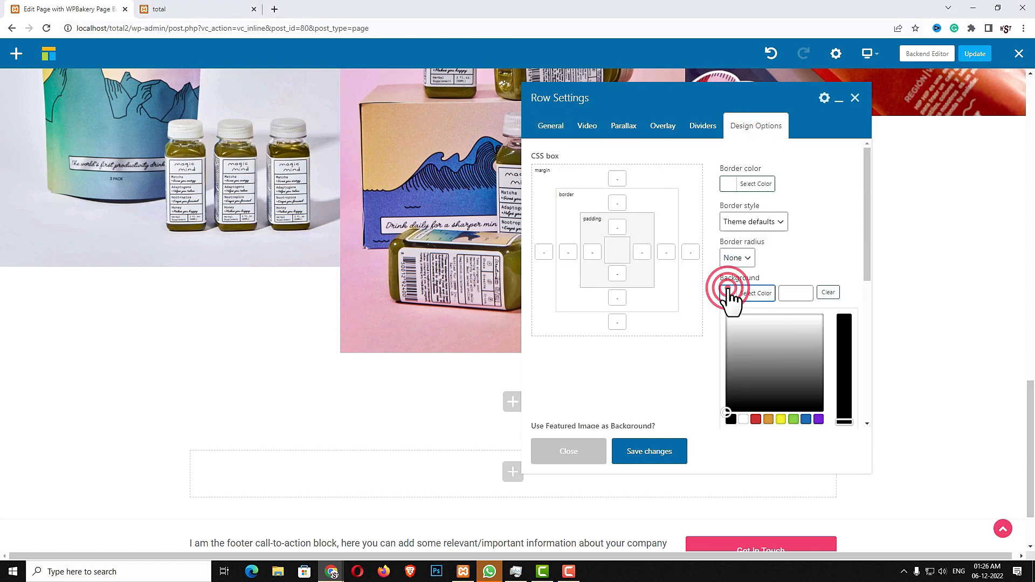
{"action": "left_click", "coordinate": [724, 326]}
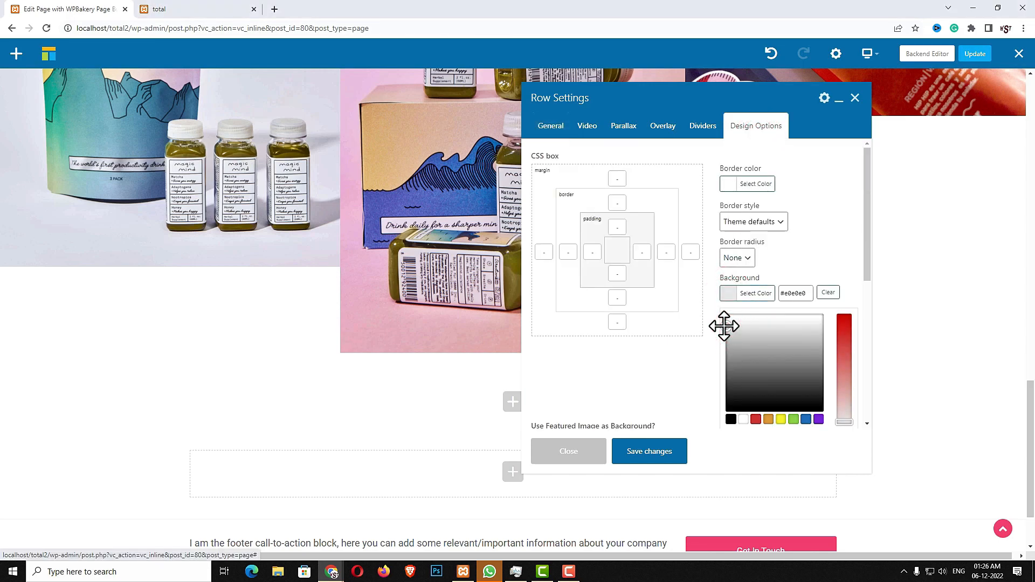
{"action": "left_click", "coordinate": [704, 358]}
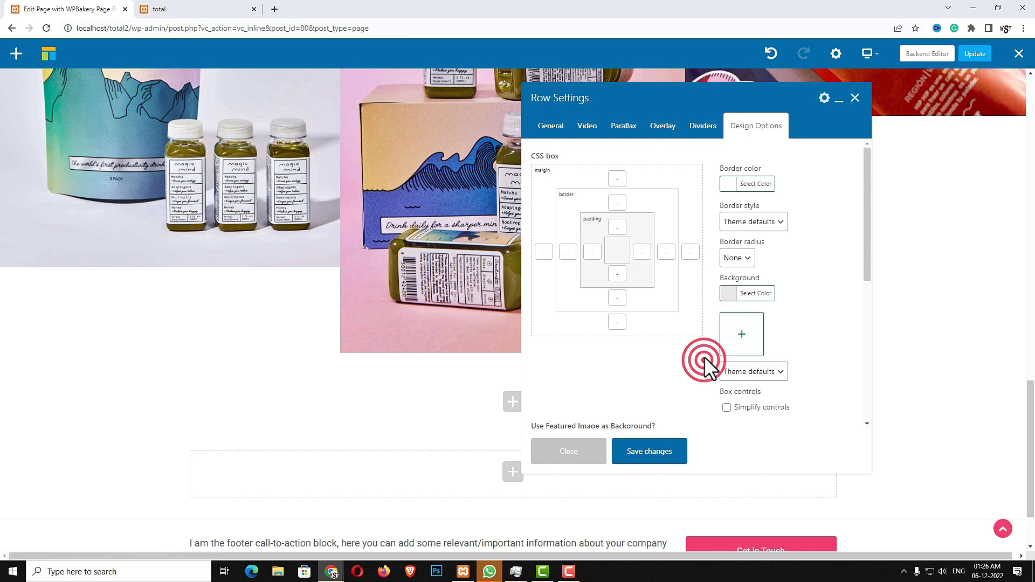
{"action": "left_click", "coordinate": [653, 455]}
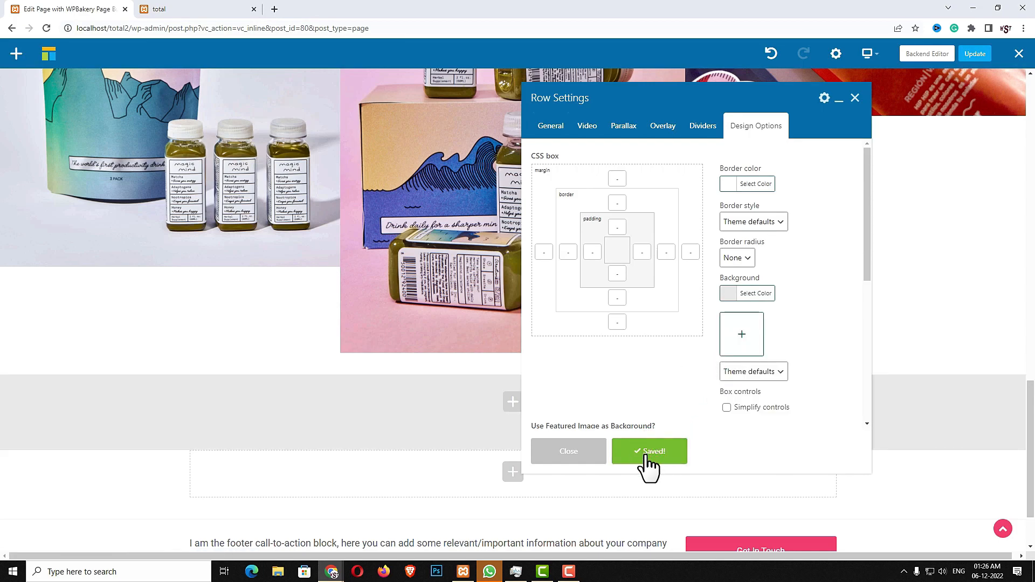
{"action": "left_click", "coordinate": [581, 455]}
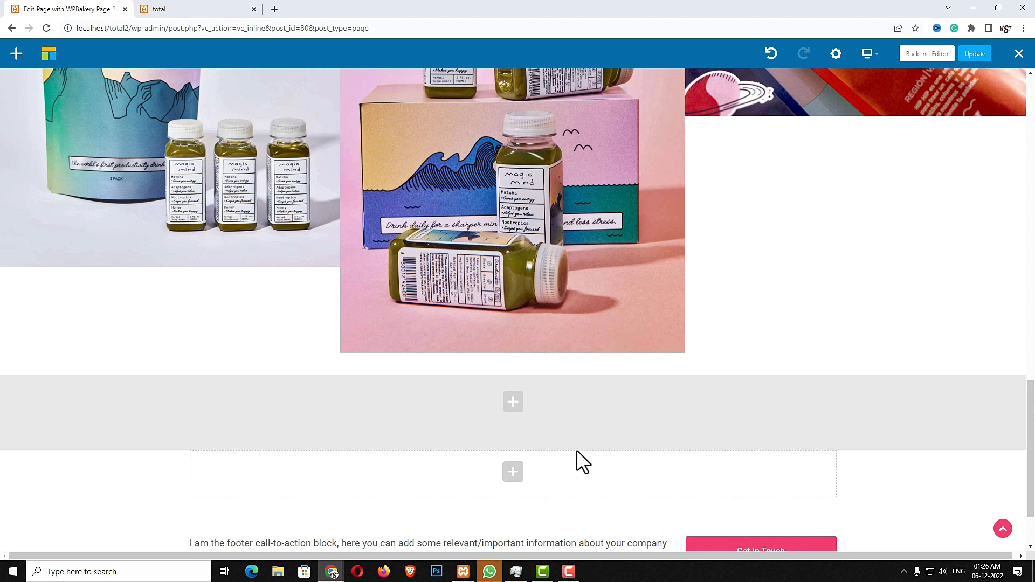
Insert a Templatera block using the 'Content Top/Bottom Spacing' template, save it, then add another element
{"action": "left_click", "coordinate": [513, 404]}
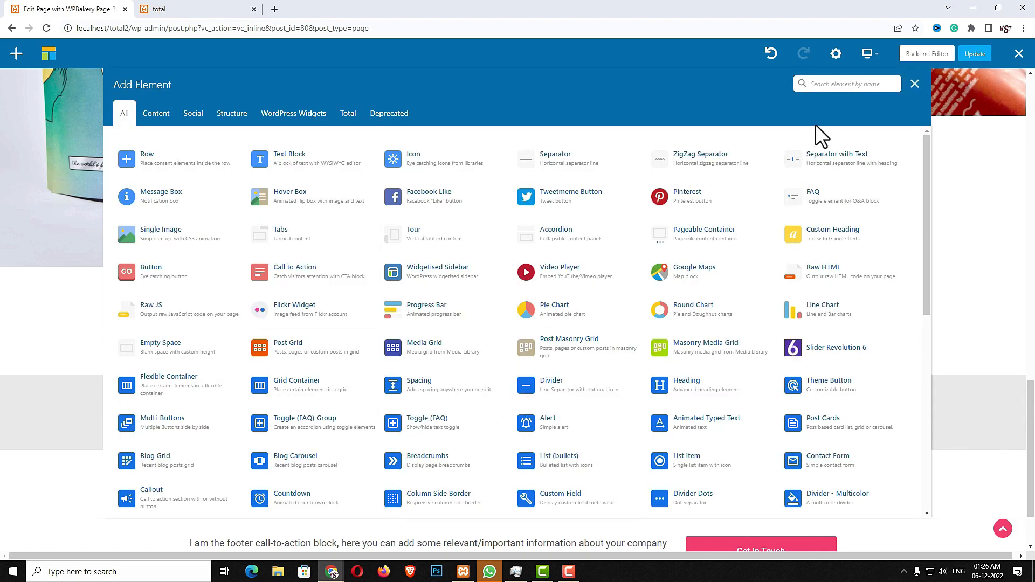
{"action": "type", "text": "TEM"}
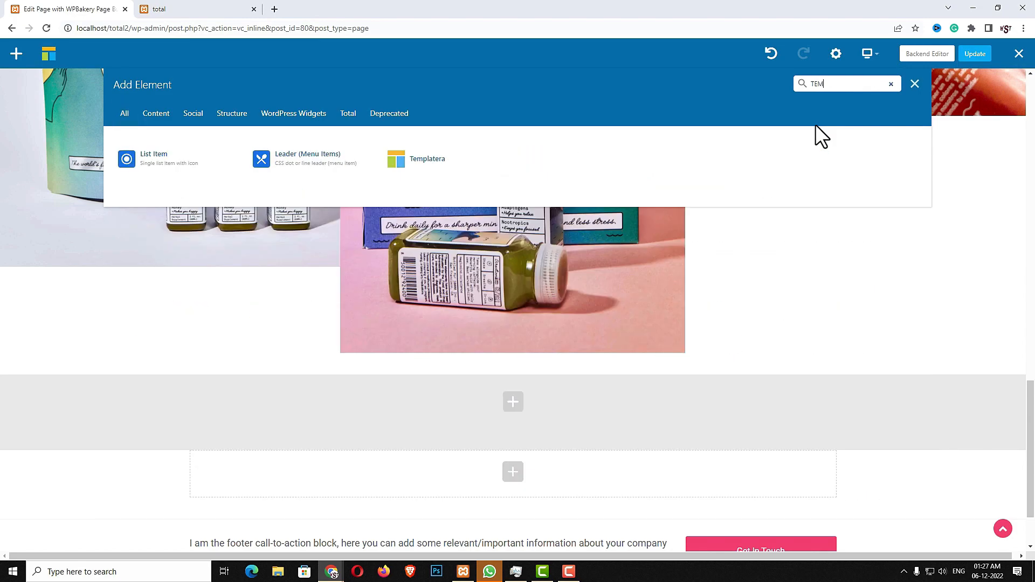
{"action": "left_click", "coordinate": [490, 174]}
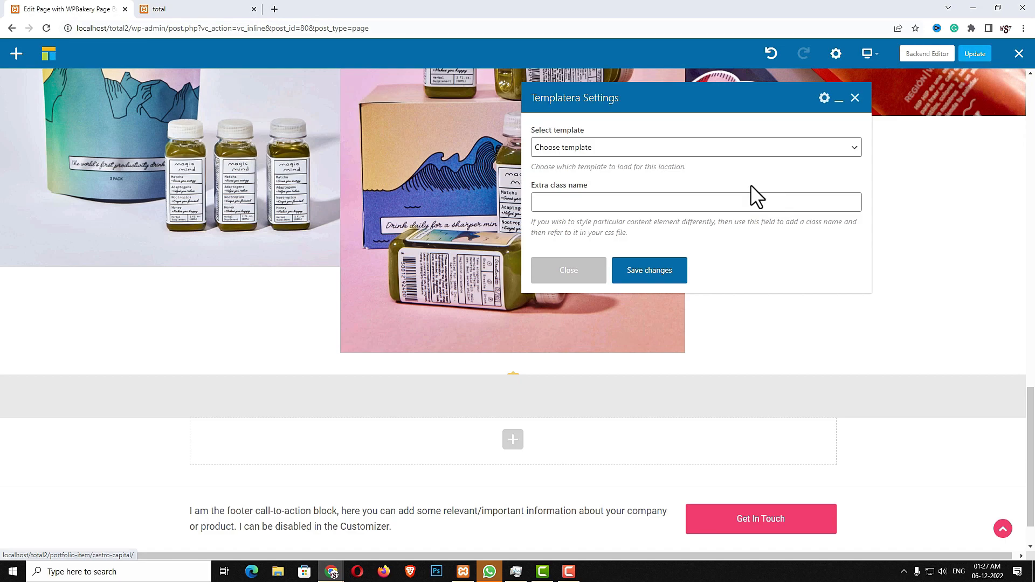
{"action": "left_click", "coordinate": [698, 147]}
{"action": "left_click", "coordinate": [651, 226]}
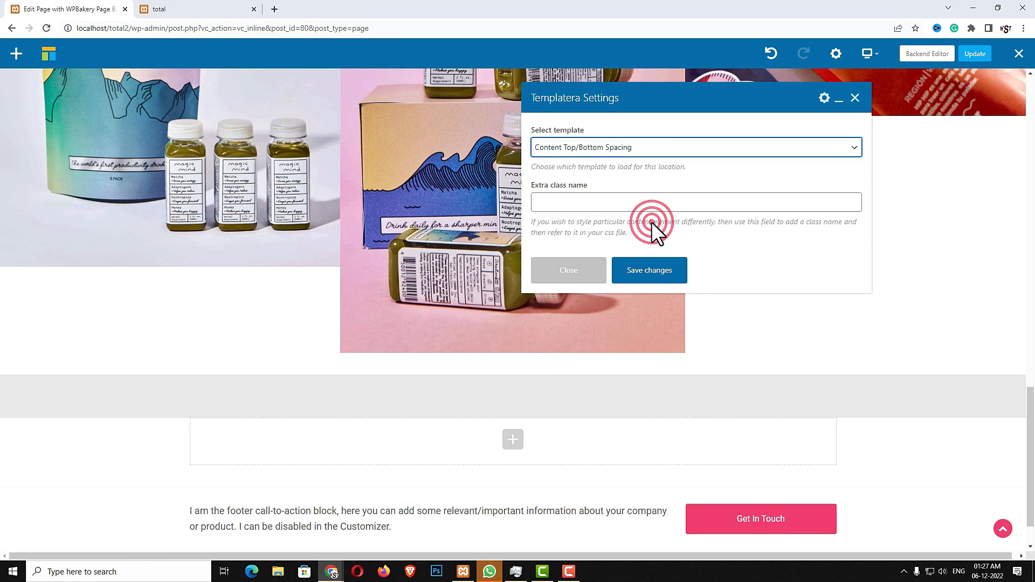
{"action": "left_click", "coordinate": [651, 275]}
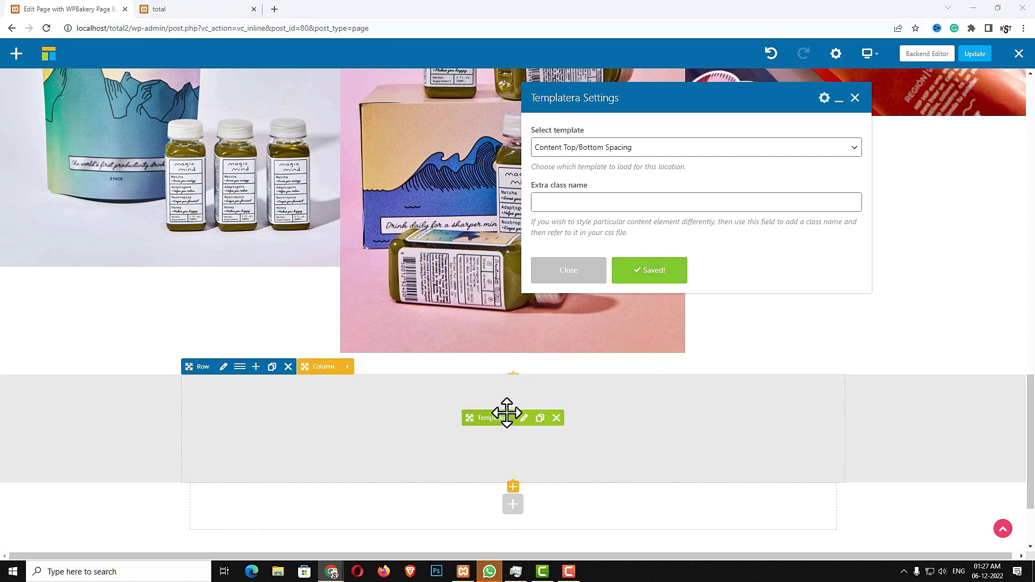
{"action": "left_click", "coordinate": [512, 488]}
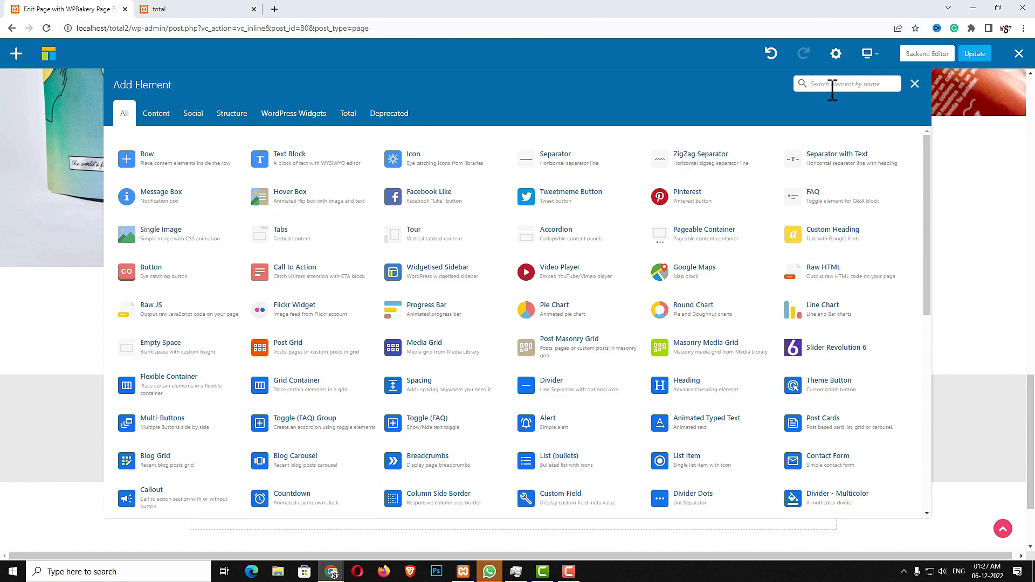
Add an h1 Heading reading 'The Process', centre-aligned at font size 4xl, and save it
{"action": "type", "text": "HEAD"}
{"action": "left_click", "coordinate": [434, 161]}
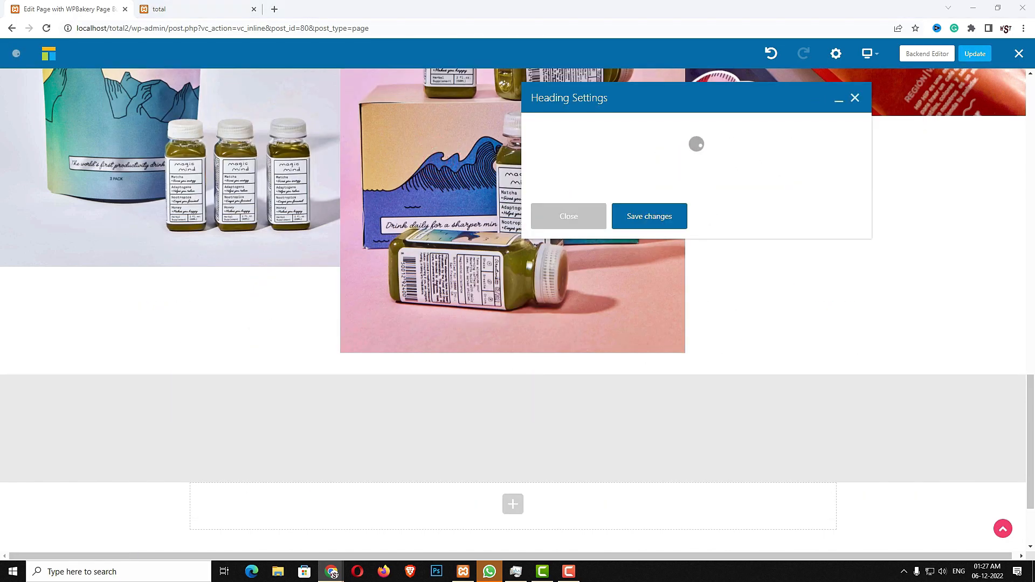
{"action": "triple_click", "coordinate": [659, 231]}
{"action": "type", "text": "The Process"}
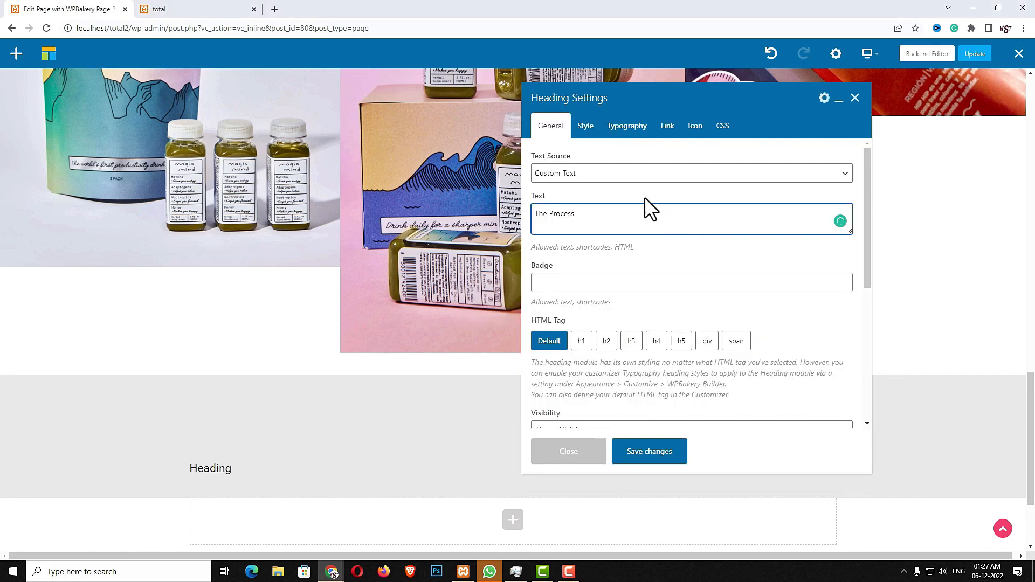
{"action": "left_click", "coordinate": [581, 341]}
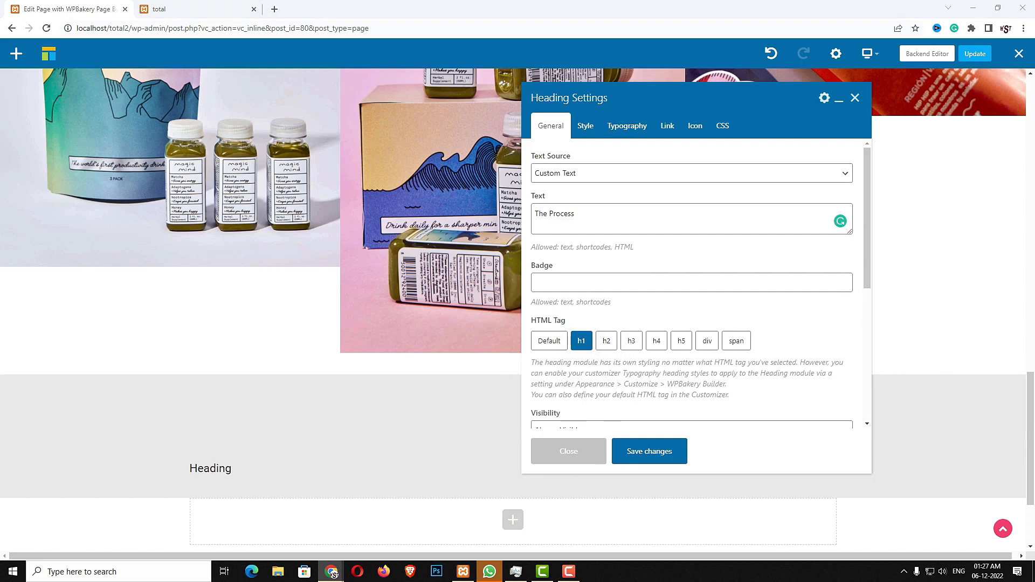
{"action": "left_click", "coordinate": [626, 129]}
{"action": "left_click", "coordinate": [613, 220]}
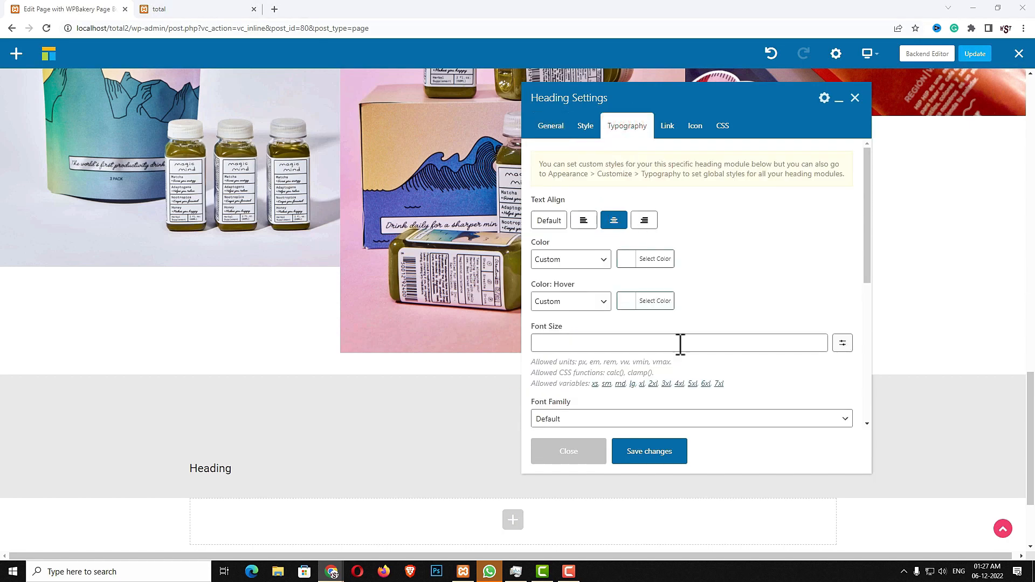
{"action": "left_click", "coordinate": [680, 344]}
{"action": "type", "text": "4xl"}
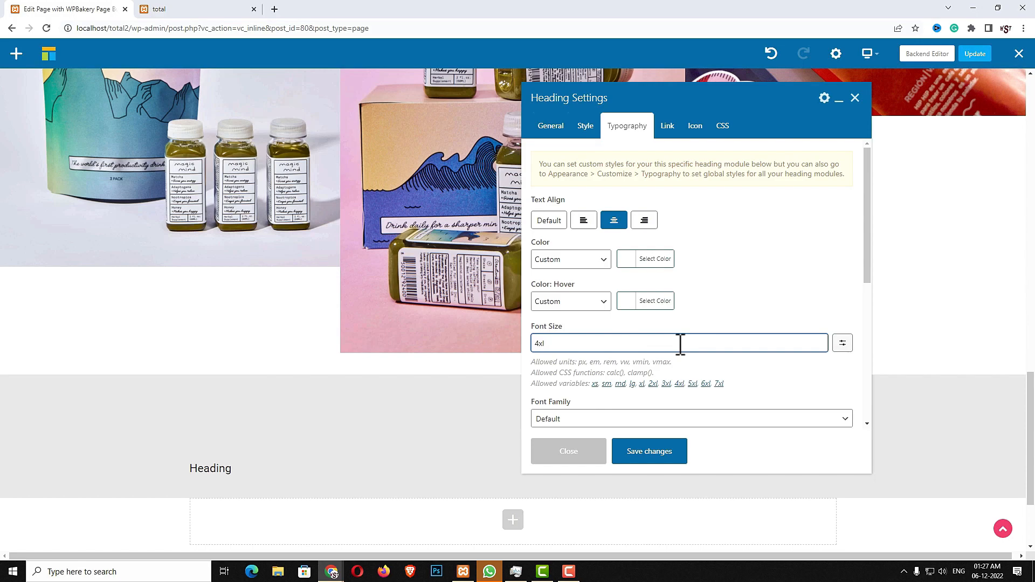
{"action": "left_click", "coordinate": [660, 453]}
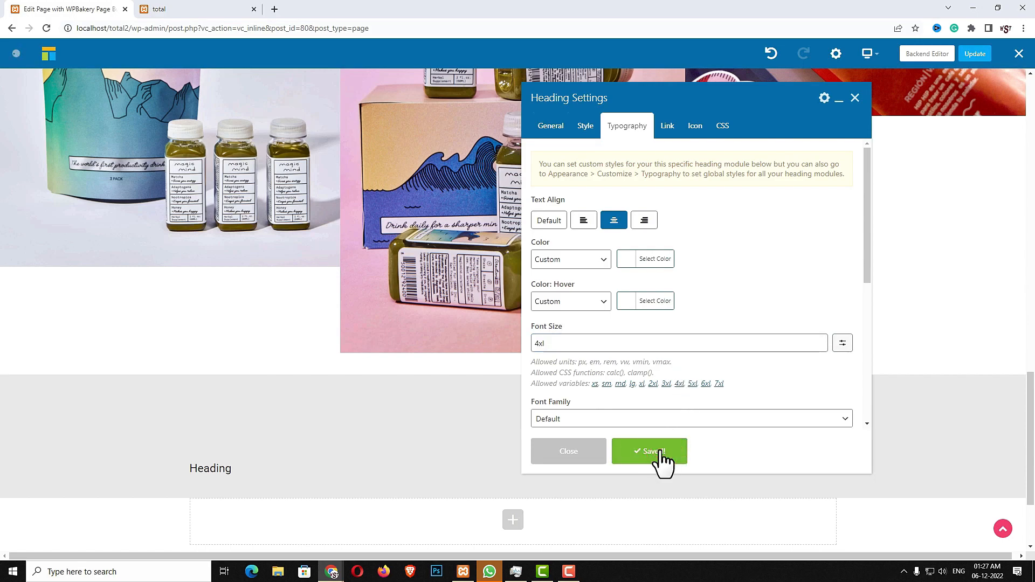
{"action": "left_click", "coordinate": [598, 462]}
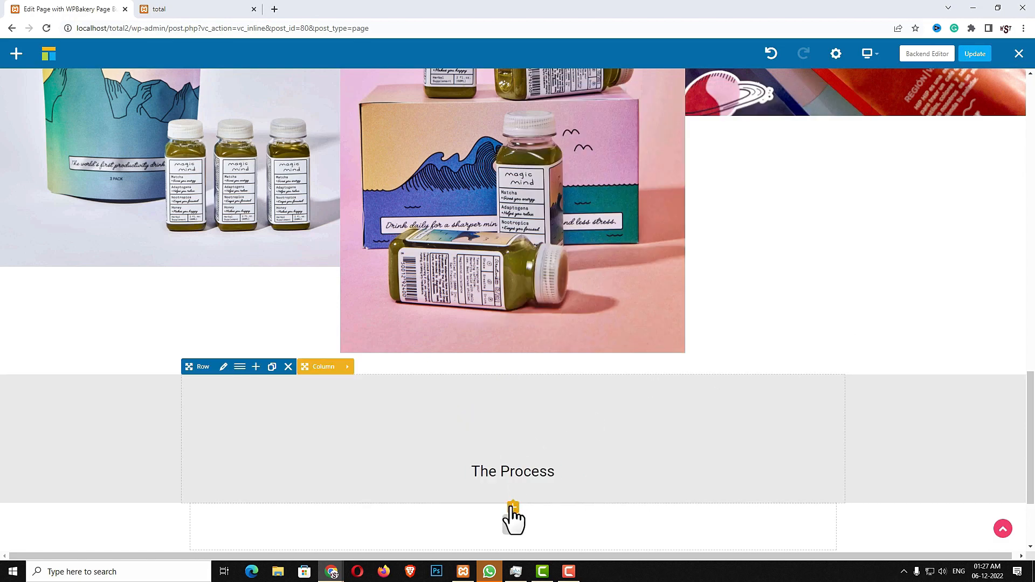
Add a 20PX Spacing element below 'The Process' heading
{"action": "left_click", "coordinate": [512, 509]}
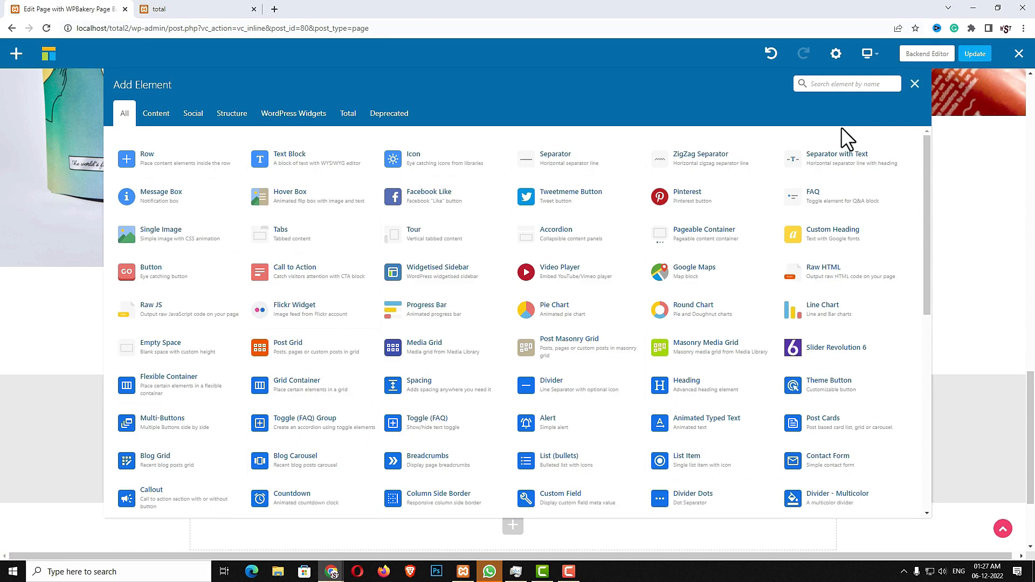
{"action": "type", "text": "SPA"}
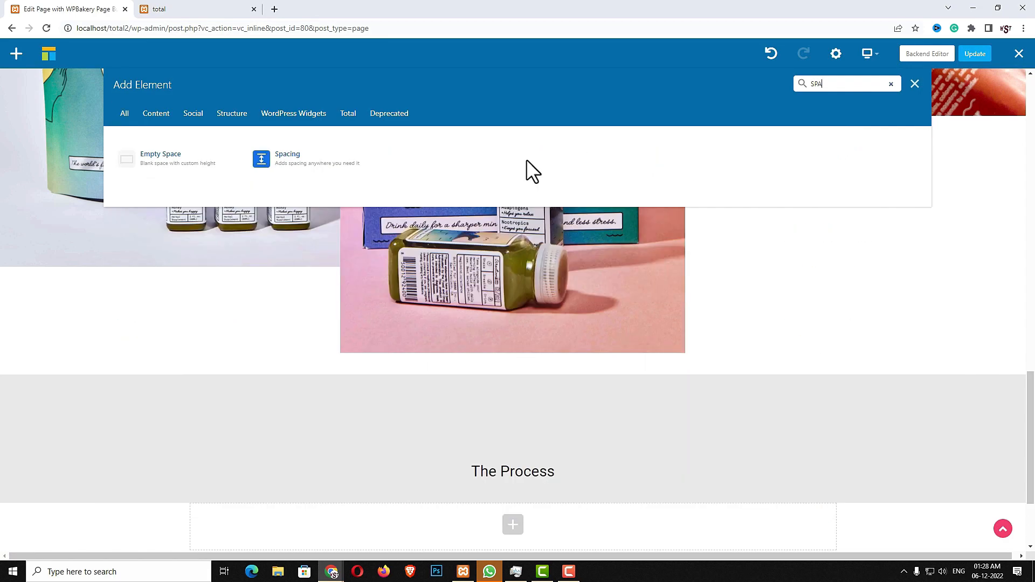
{"action": "left_click", "coordinate": [297, 159]}
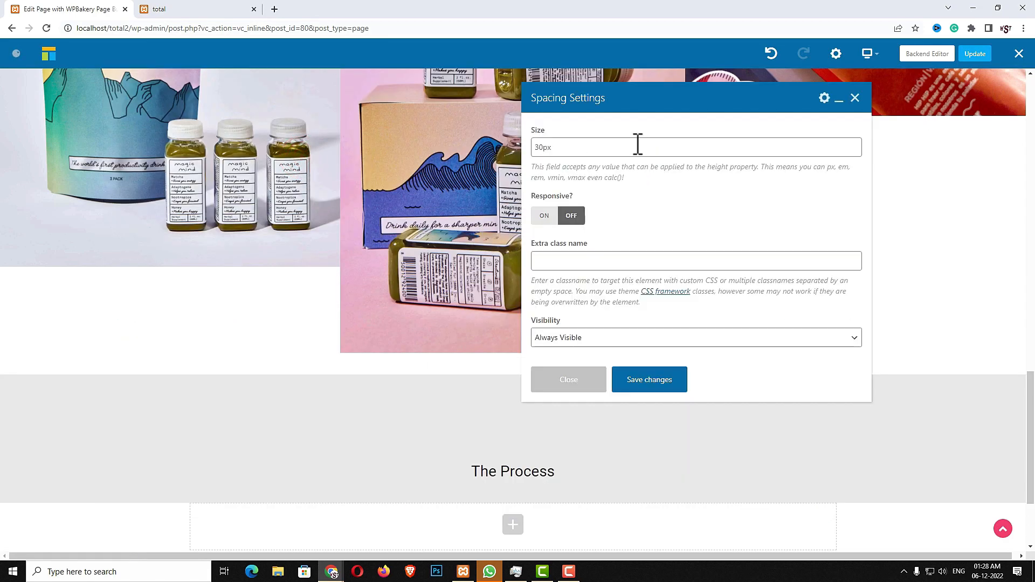
{"action": "left_click", "coordinate": [636, 146]}
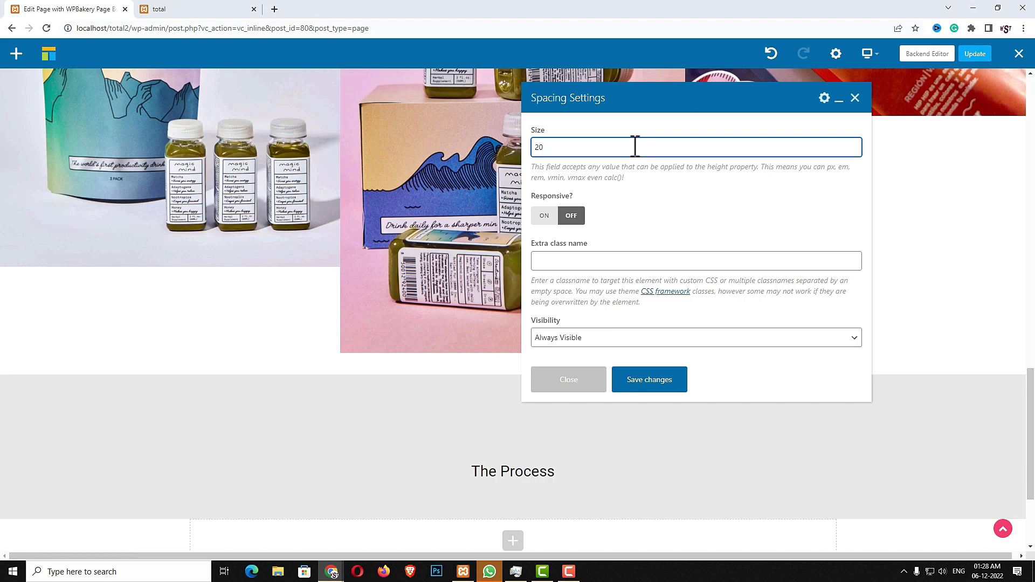
{"action": "type", "text": "20PX"}
{"action": "left_click", "coordinate": [650, 380]}
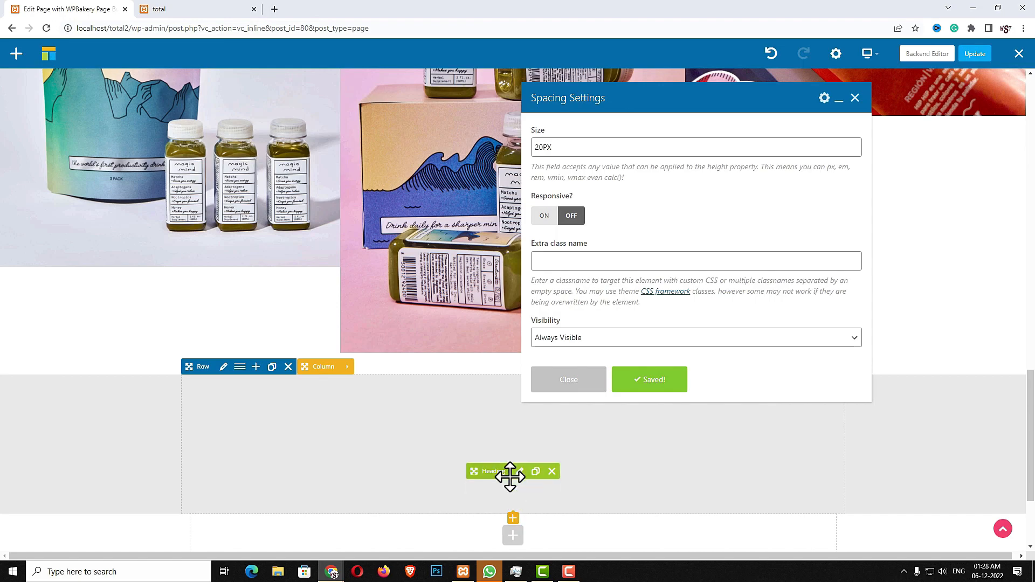
Add a Grid Container below the spacer with 2 columns on medium screens, and save it
{"action": "left_click", "coordinate": [514, 509]}
{"action": "left_click", "coordinate": [514, 533]}
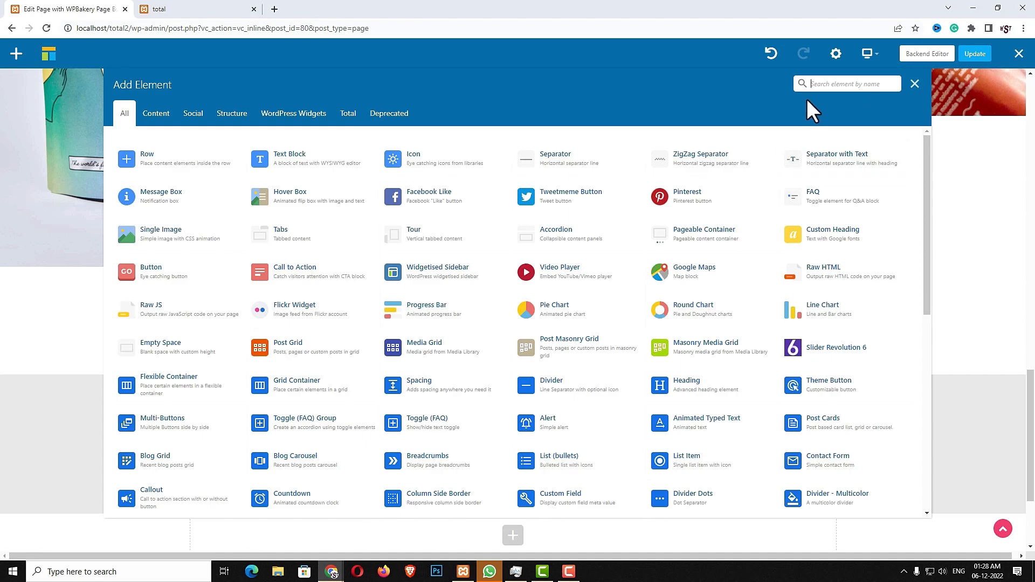
{"action": "type", "text": "GRID"}
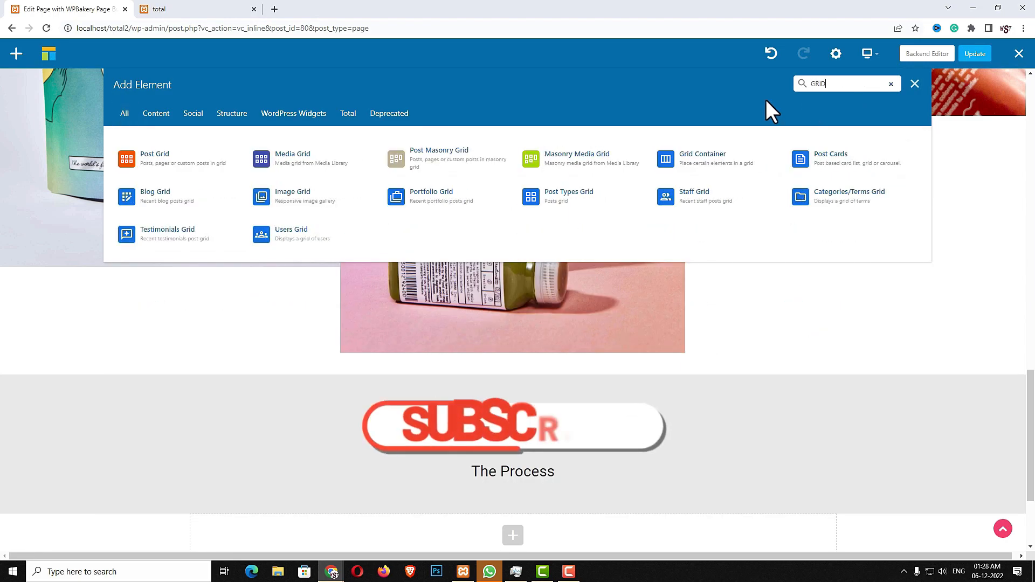
{"action": "left_click", "coordinate": [704, 158]}
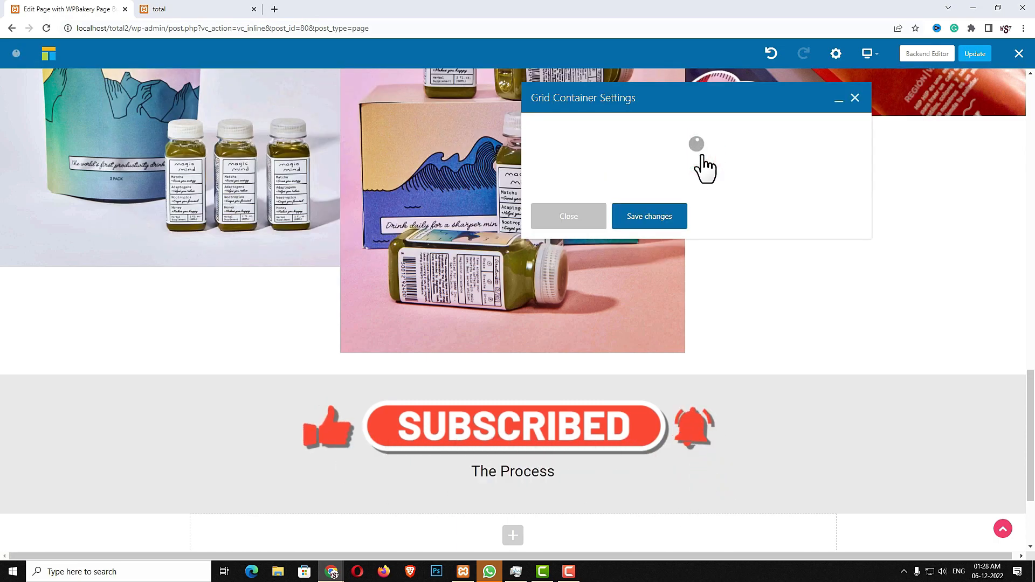
{"action": "scroll", "coordinate": [723, 251], "scroll_direction": "down", "scroll_amount": 3}
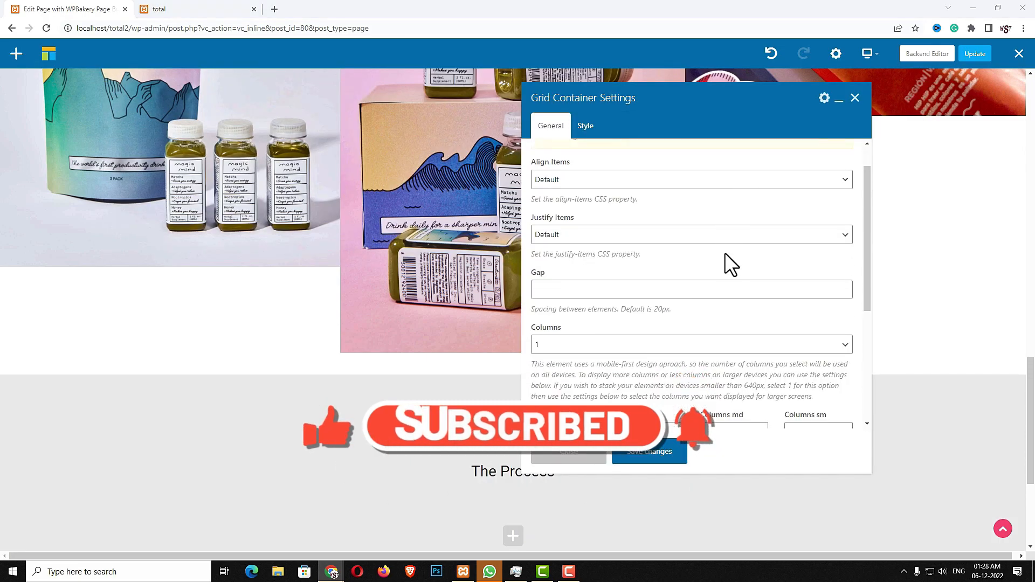
{"action": "left_click", "coordinate": [744, 309]}
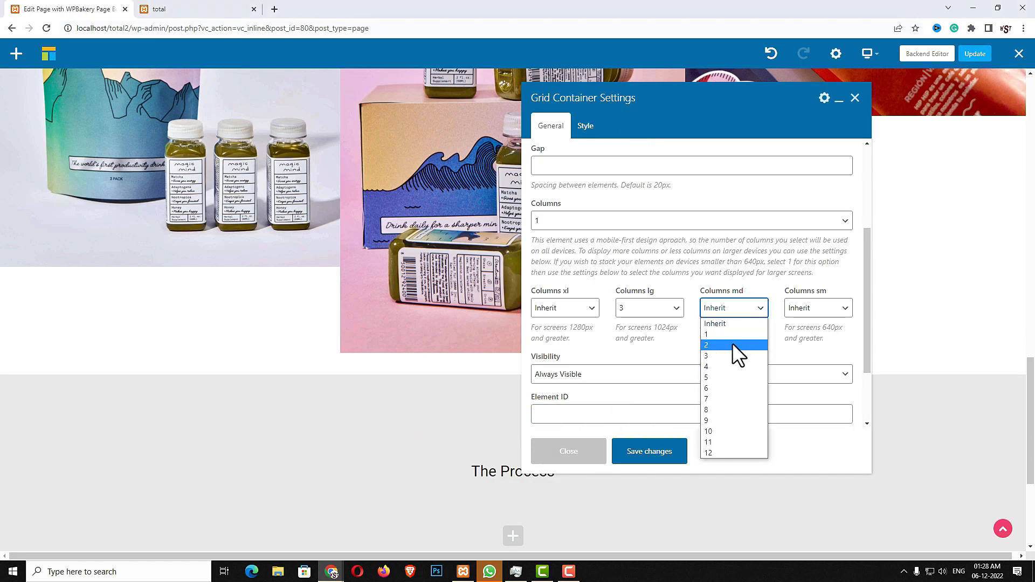
{"action": "left_click", "coordinate": [716, 345]}
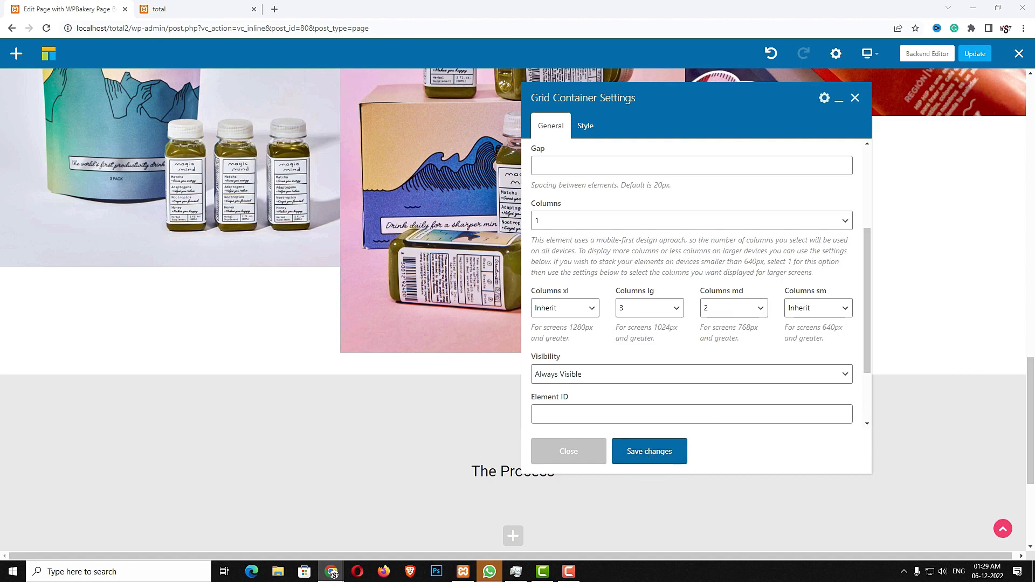
{"action": "left_click", "coordinate": [658, 457]}
{"action": "left_click", "coordinate": [591, 463]}
{"action": "scroll", "coordinate": [594, 474], "scroll_direction": "down", "scroll_amount": 2}
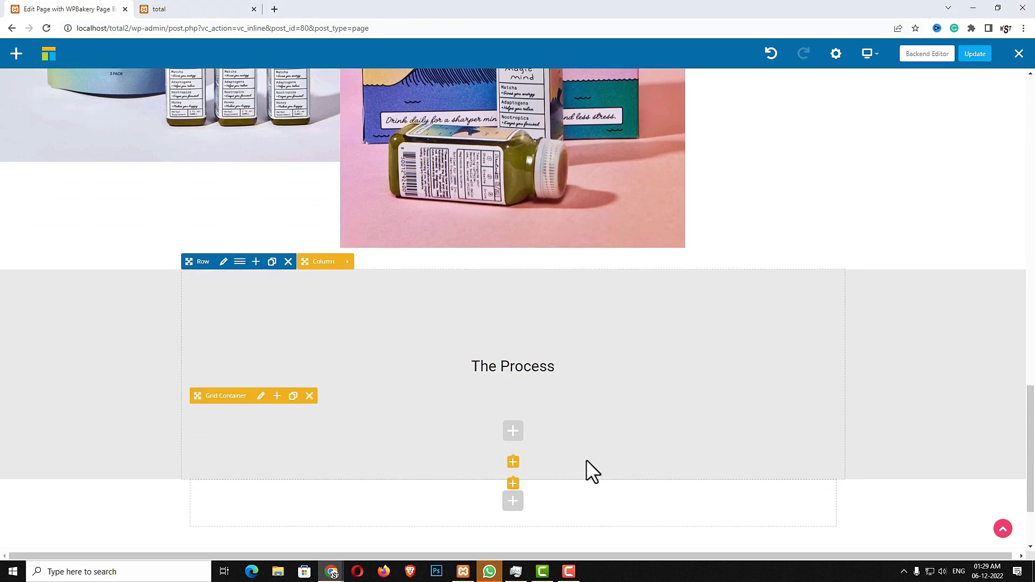
Add an Icon Box headed '01. Strategy' with a shorter pasted description and Left Icon layout
{"action": "left_click", "coordinate": [277, 395]}
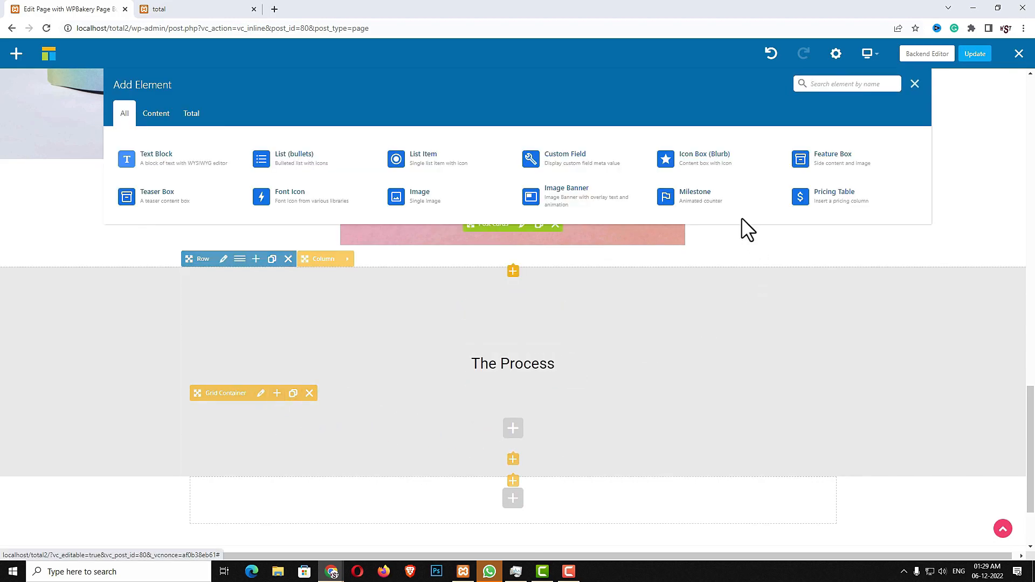
{"action": "left_click", "coordinate": [708, 178]}
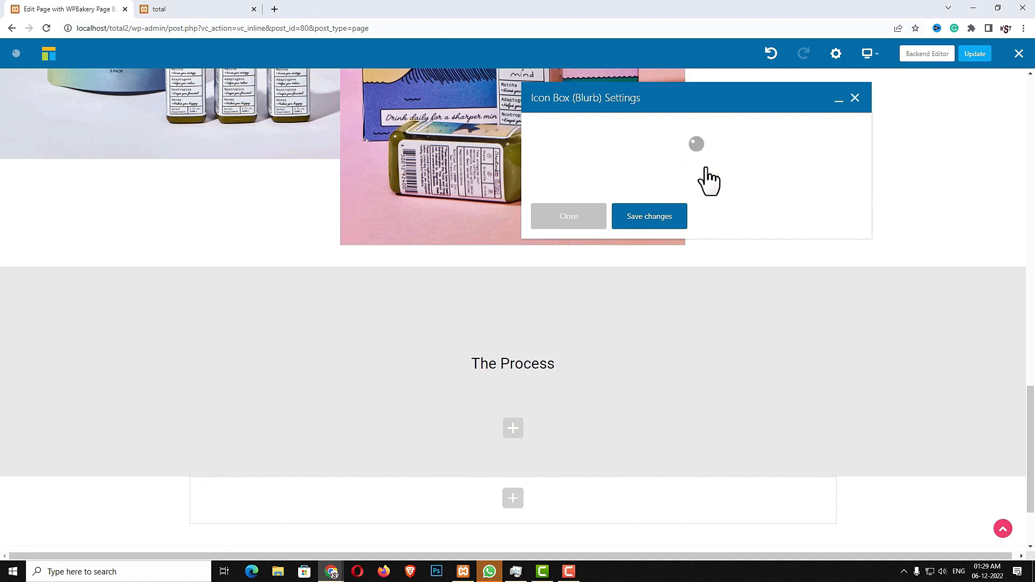
{"action": "left_click", "coordinate": [578, 177]}
{"action": "triple_click", "coordinate": [596, 174]}
{"action": "type", "text": "01. Strategy"}
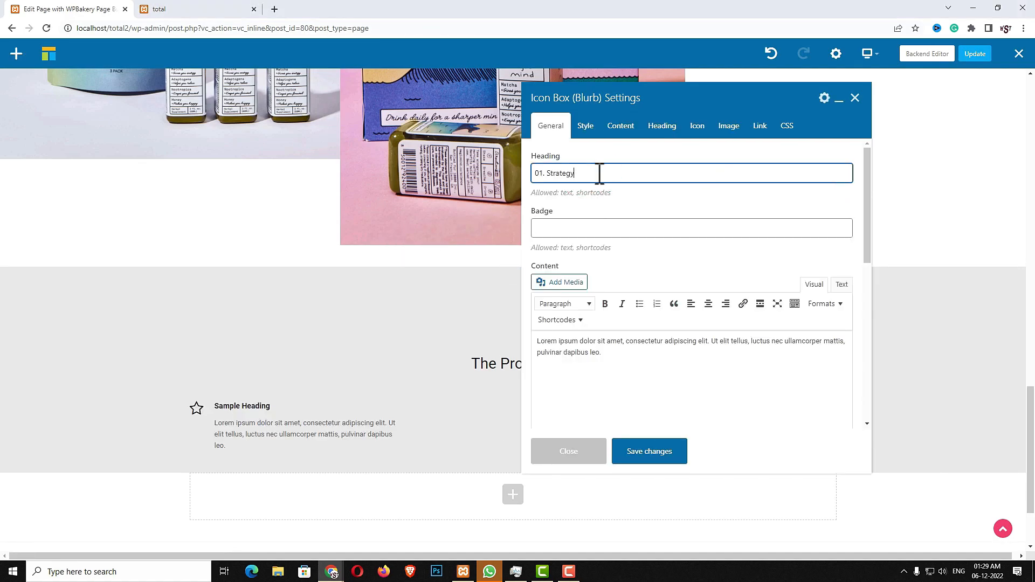
{"action": "key", "text": "alt+Tab"}
{"action": "left_click", "coordinate": [656, 382]}
{"action": "key", "text": "ctrl+a"}
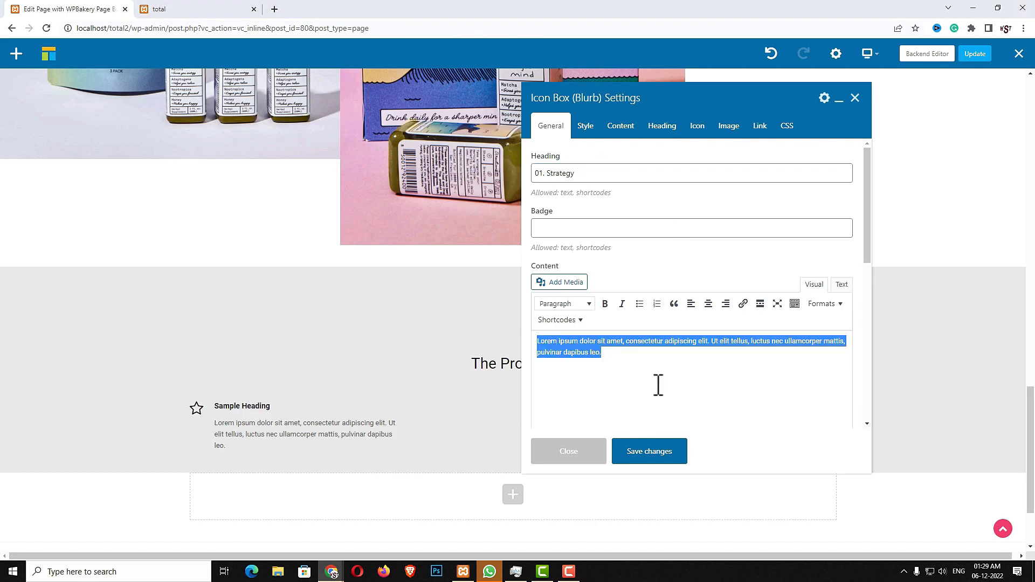
{"action": "key", "text": "ctrl+v"}
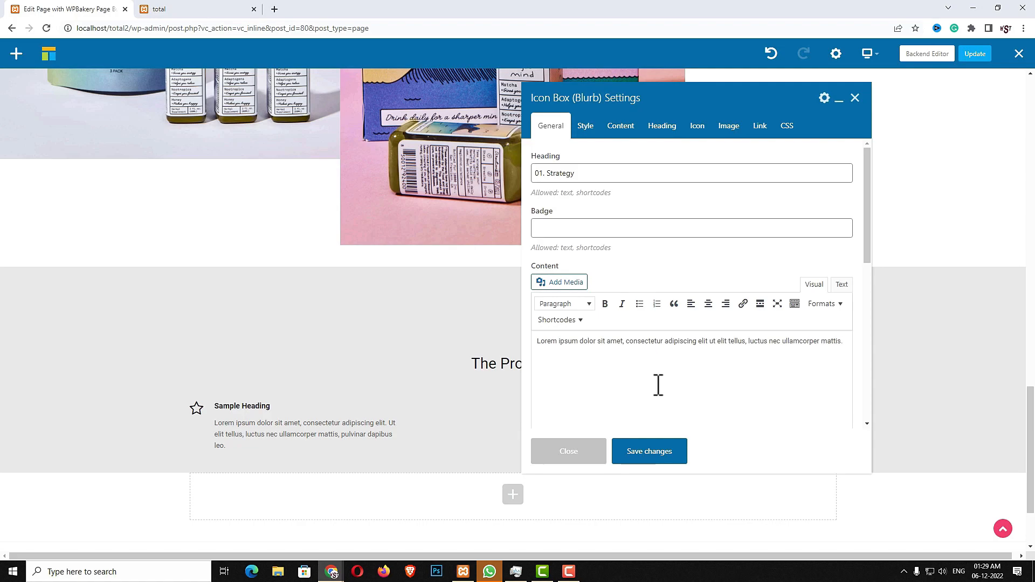
{"action": "left_click", "coordinate": [583, 129]}
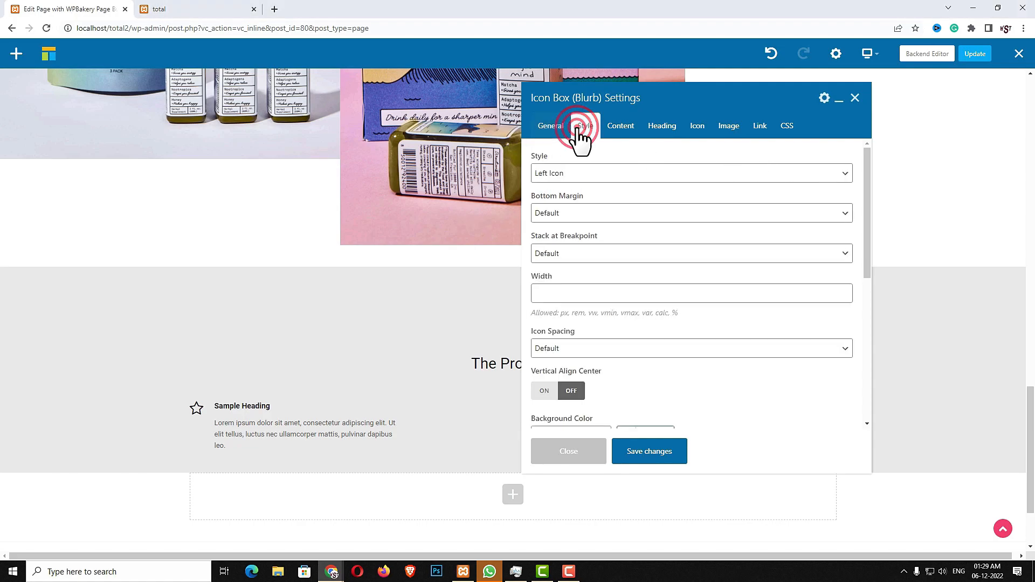
{"action": "left_click", "coordinate": [580, 175]}
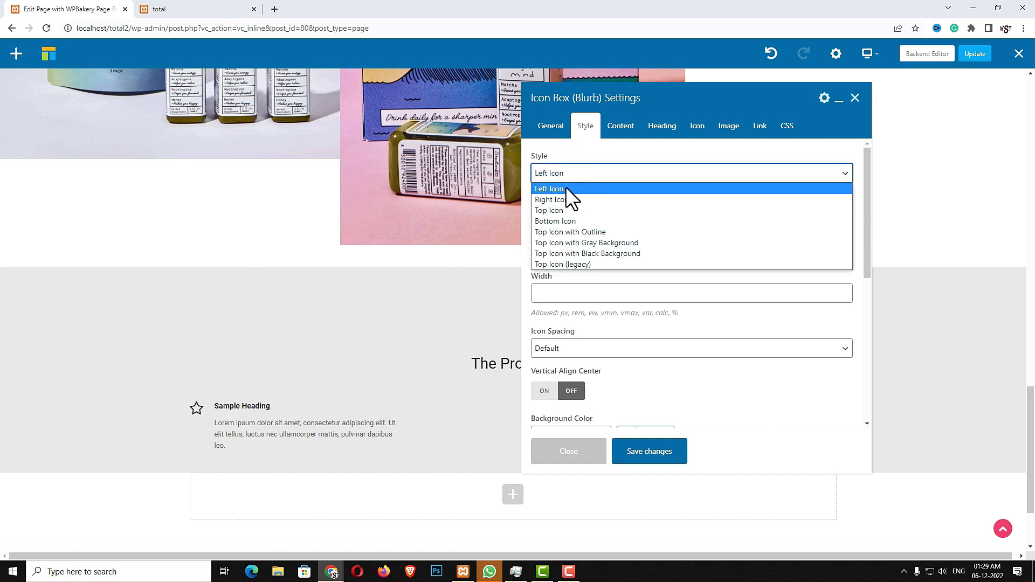
{"action": "left_click", "coordinate": [567, 189]}
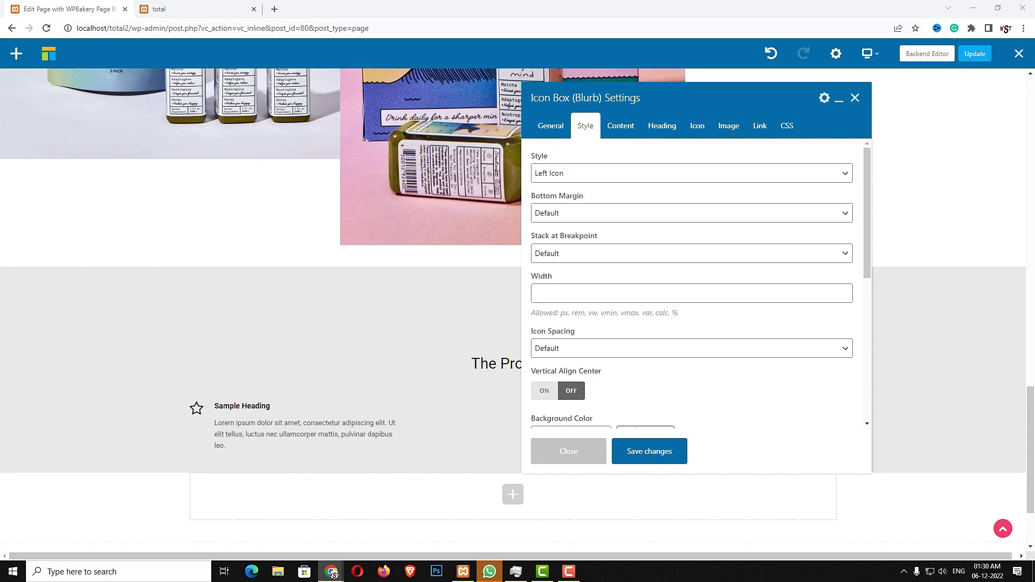
Give the box an umbrella icon in the Accent colour and save it
{"action": "left_click", "coordinate": [698, 129]}
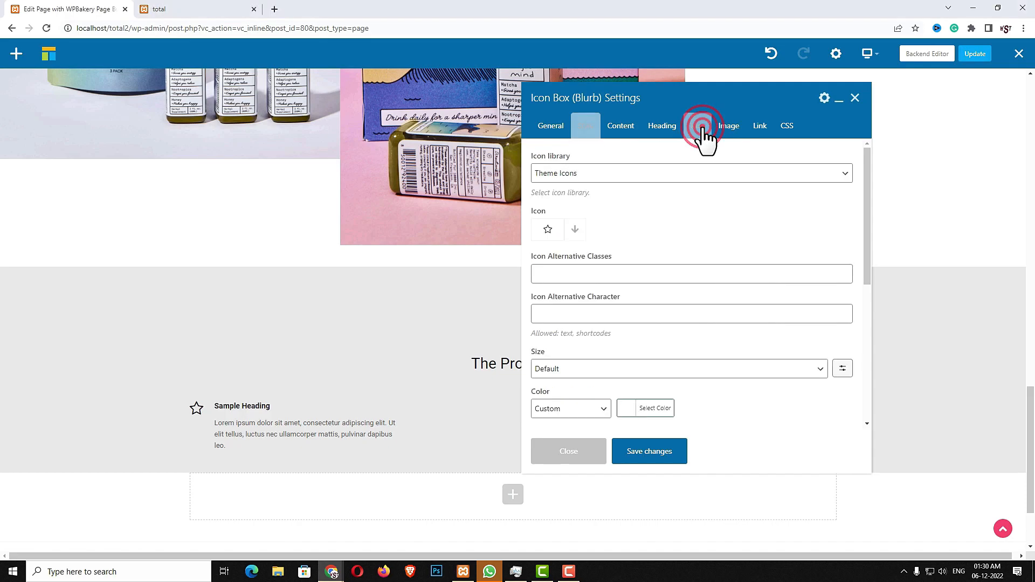
{"action": "left_click", "coordinate": [576, 229]}
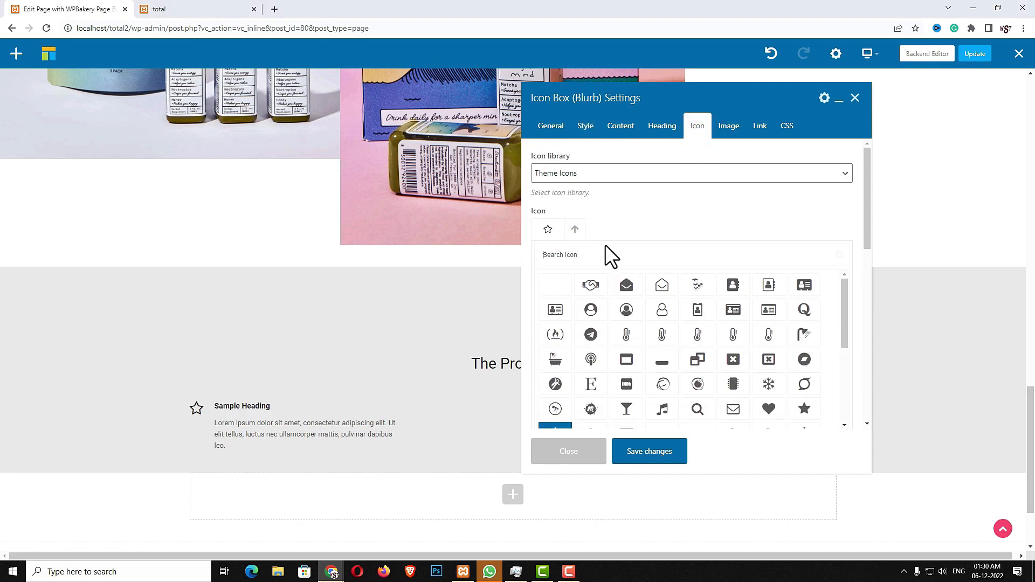
{"action": "type", "text": "UMB"}
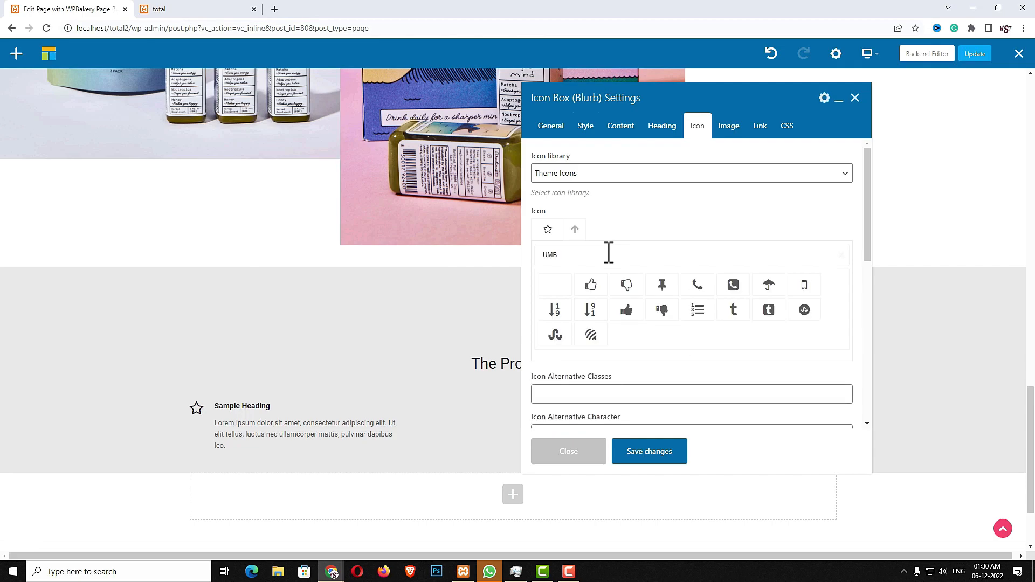
{"action": "left_click", "coordinate": [769, 283]}
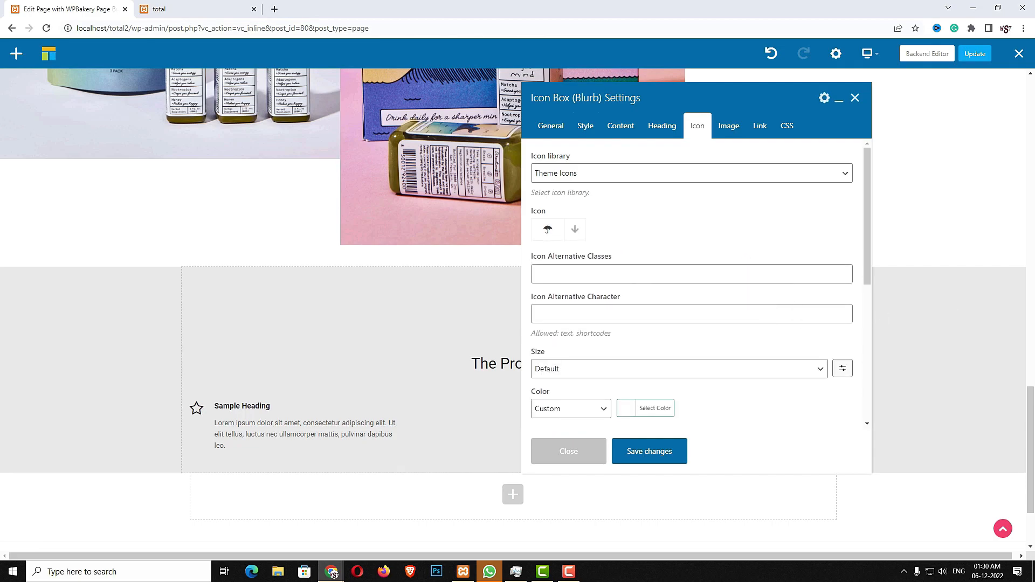
{"action": "left_click", "coordinate": [605, 406]}
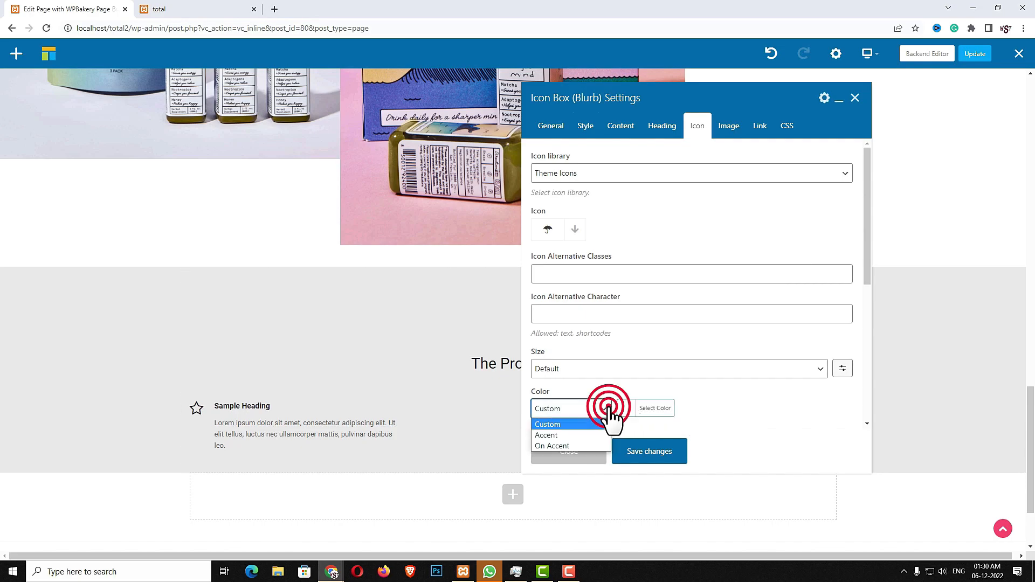
{"action": "left_click", "coordinate": [571, 436]}
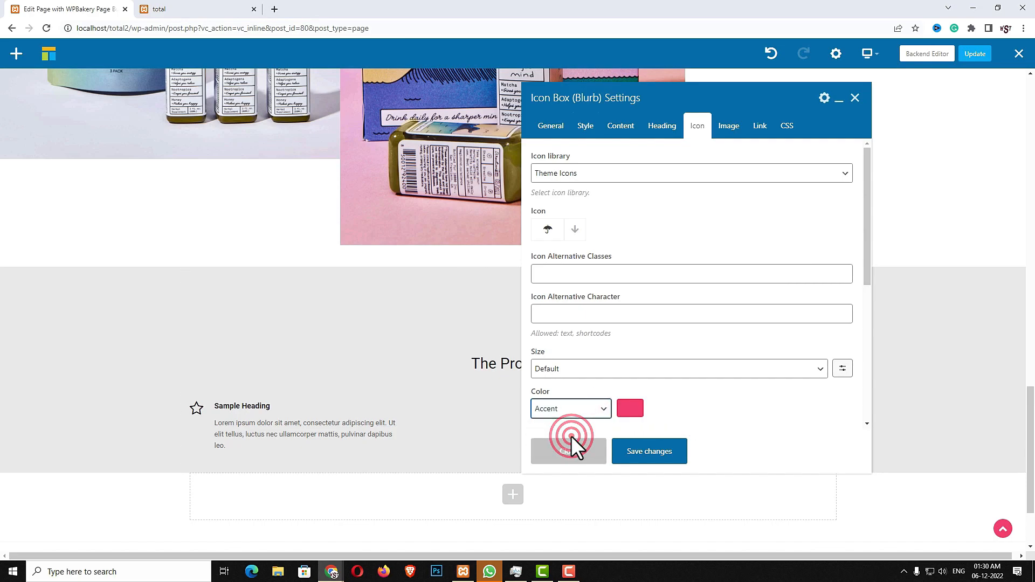
{"action": "scroll", "coordinate": [710, 422], "scroll_direction": "down", "scroll_amount": 2}
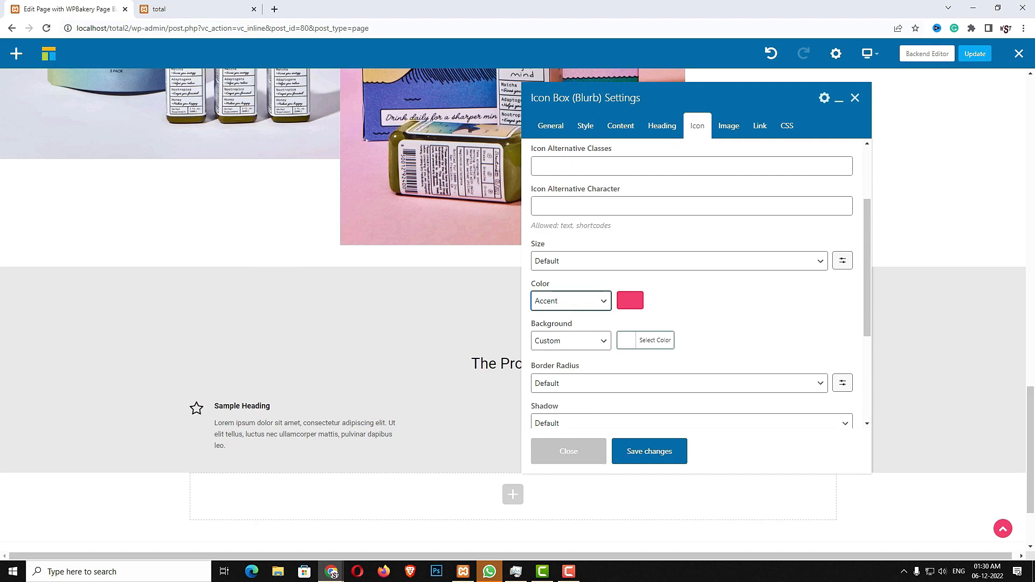
{"action": "left_click", "coordinate": [654, 453]}
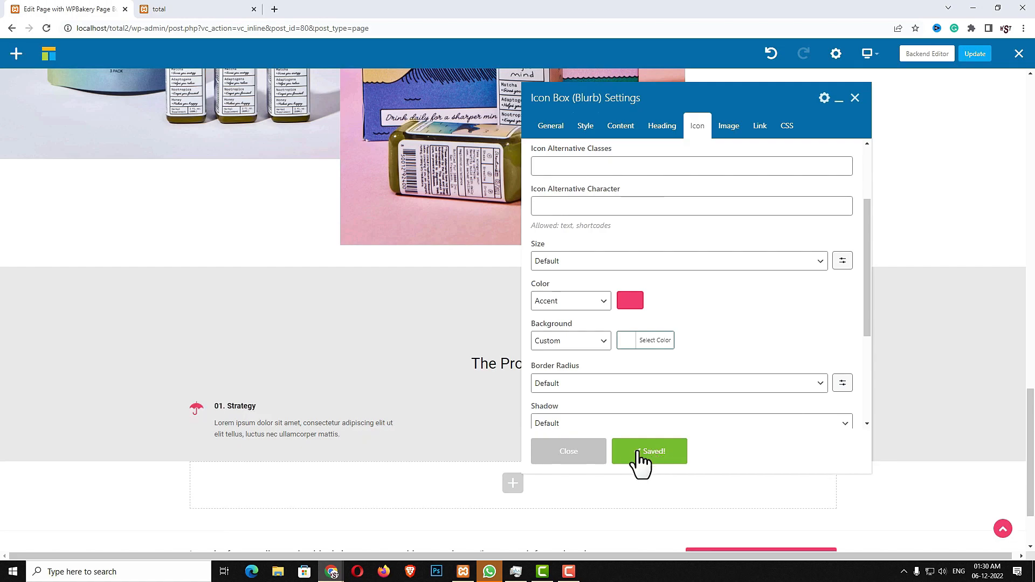
{"action": "left_click", "coordinate": [589, 453]}
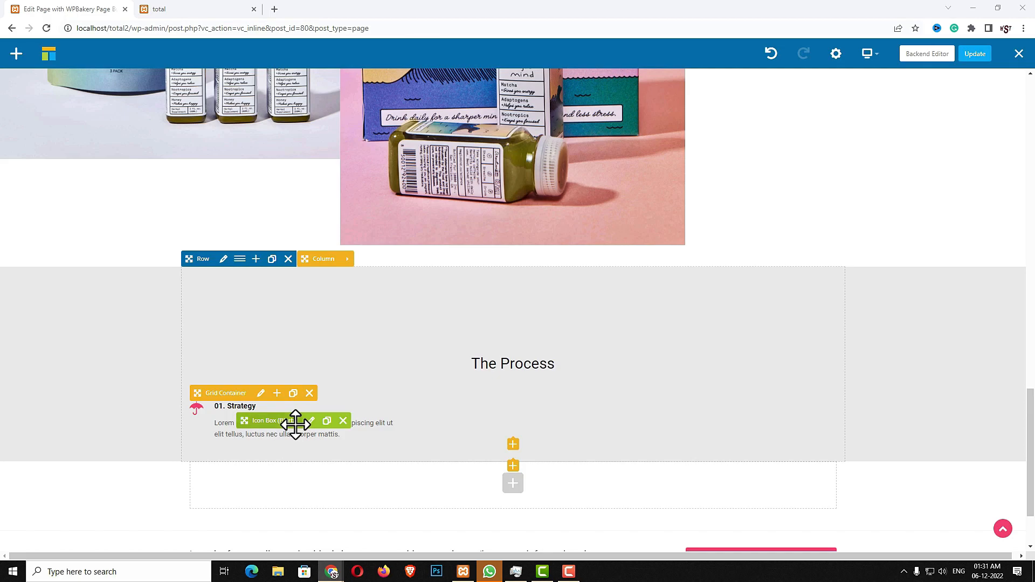
Duplicate the '01. Strategy' box and change the copy's heading to '02. Analysis'
{"action": "left_click", "coordinate": [327, 421]}
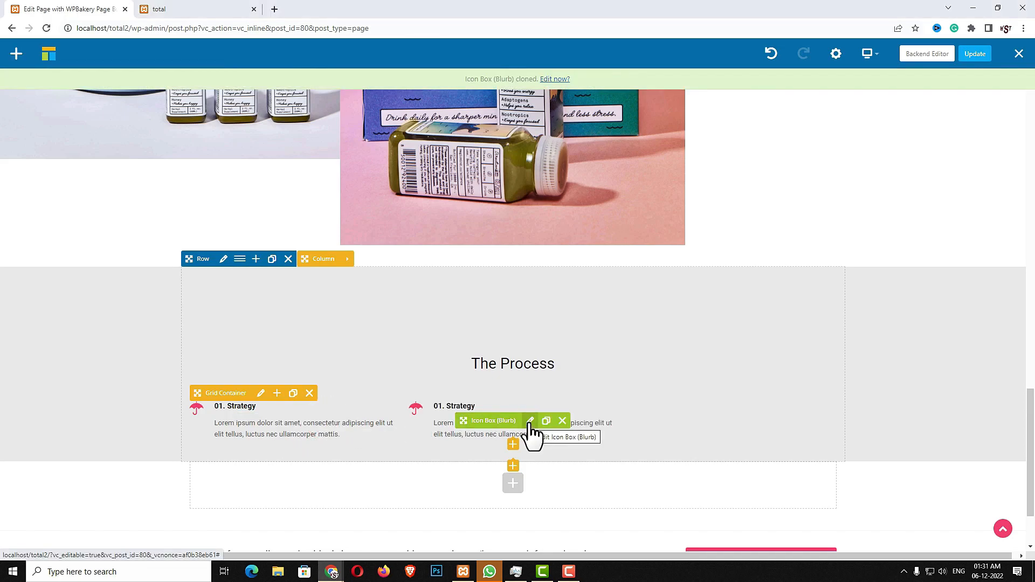
{"action": "left_click", "coordinate": [530, 426]}
{"action": "left_click", "coordinate": [167, 9]}
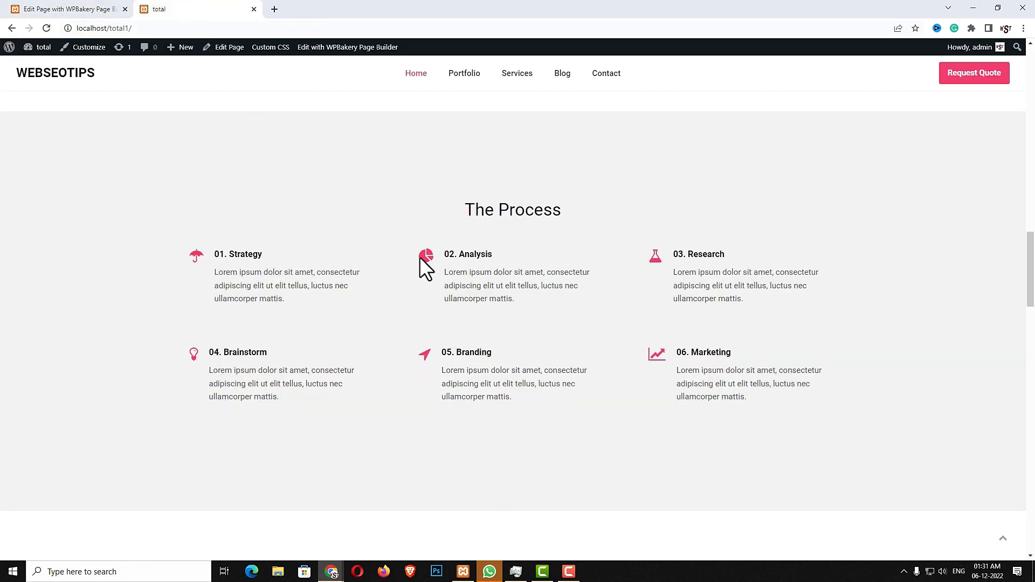
{"action": "triple_click", "coordinate": [499, 249]}
{"action": "triple_click", "coordinate": [473, 253]}
{"action": "key", "text": "ctrl+c"}
{"action": "left_click", "coordinate": [89, 9]}
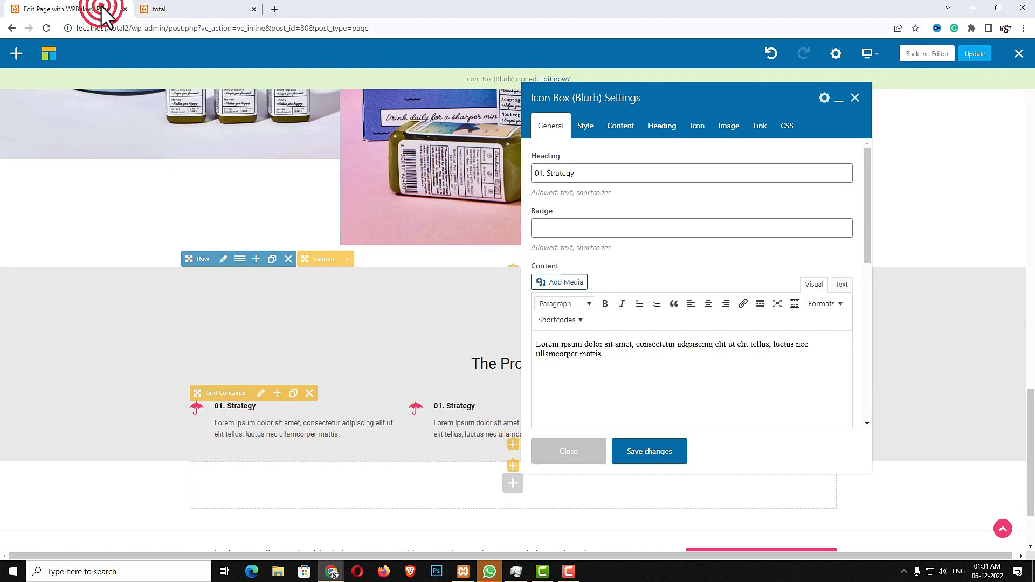
{"action": "triple_click", "coordinate": [617, 174]}
{"action": "key", "text": "ctrl+v"}
{"action": "left_click", "coordinate": [203, 9]}
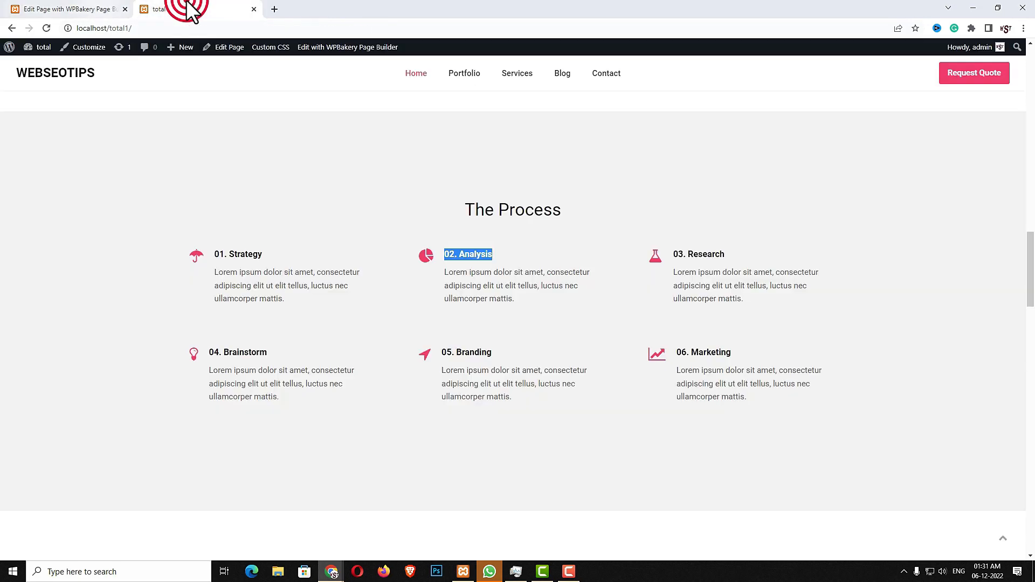
{"action": "triple_click", "coordinate": [492, 289]}
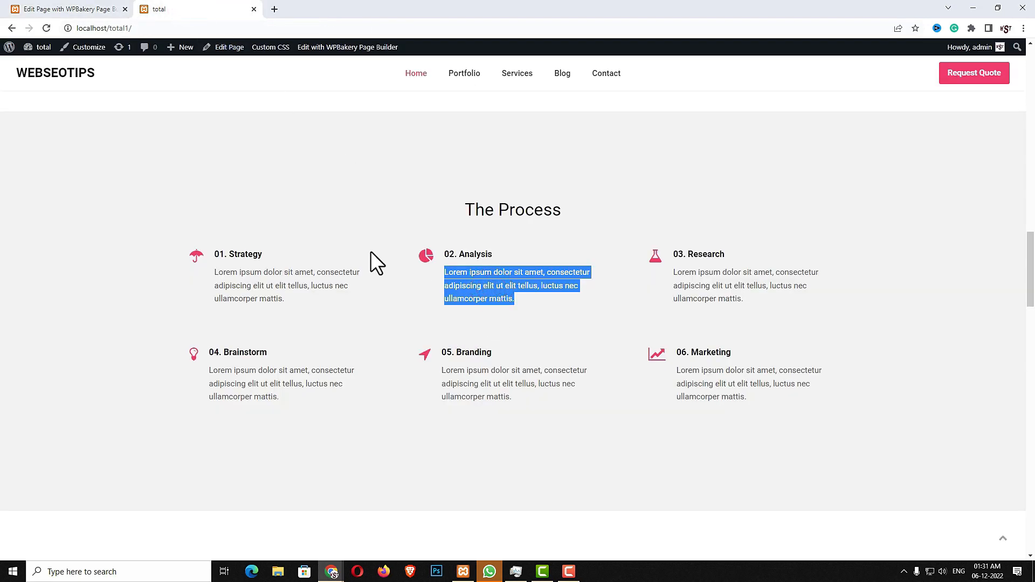
{"action": "left_click", "coordinate": [81, 11]}
{"action": "triple_click", "coordinate": [618, 360]}
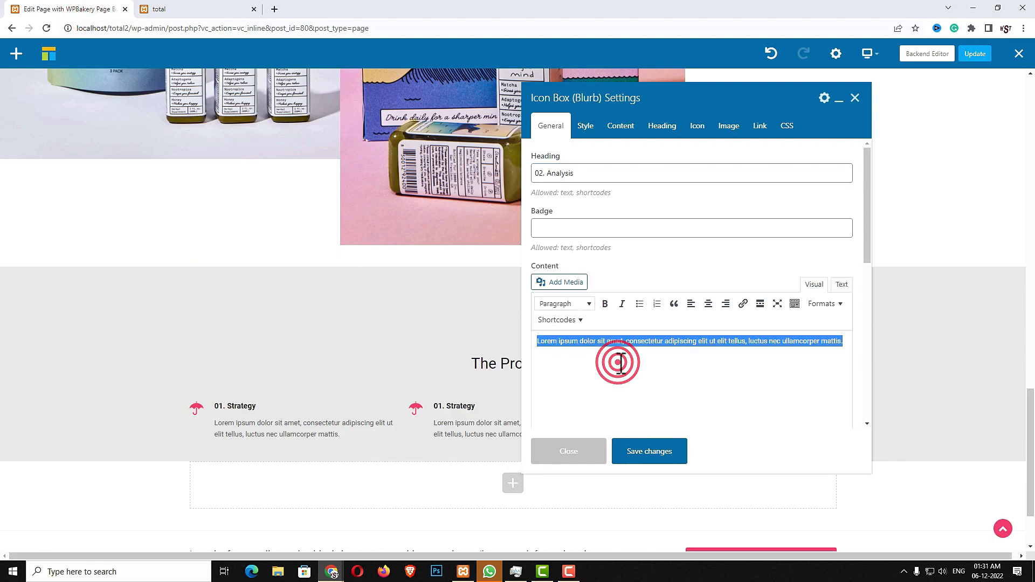
{"action": "left_click", "coordinate": [621, 364]}
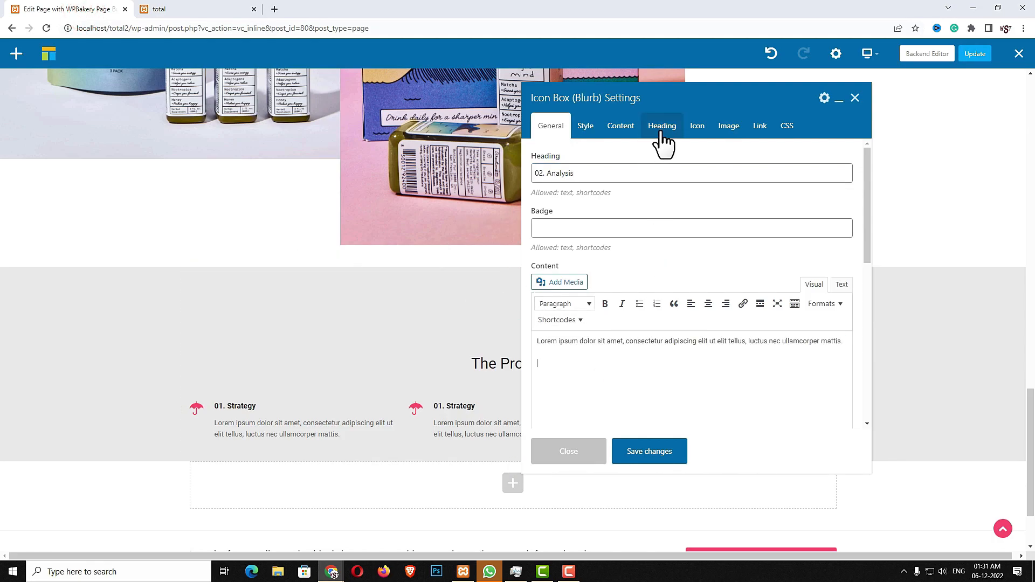
Give the '02. Analysis' box a pie-chart icon, save it, and view the live page
{"action": "left_click", "coordinate": [697, 133]}
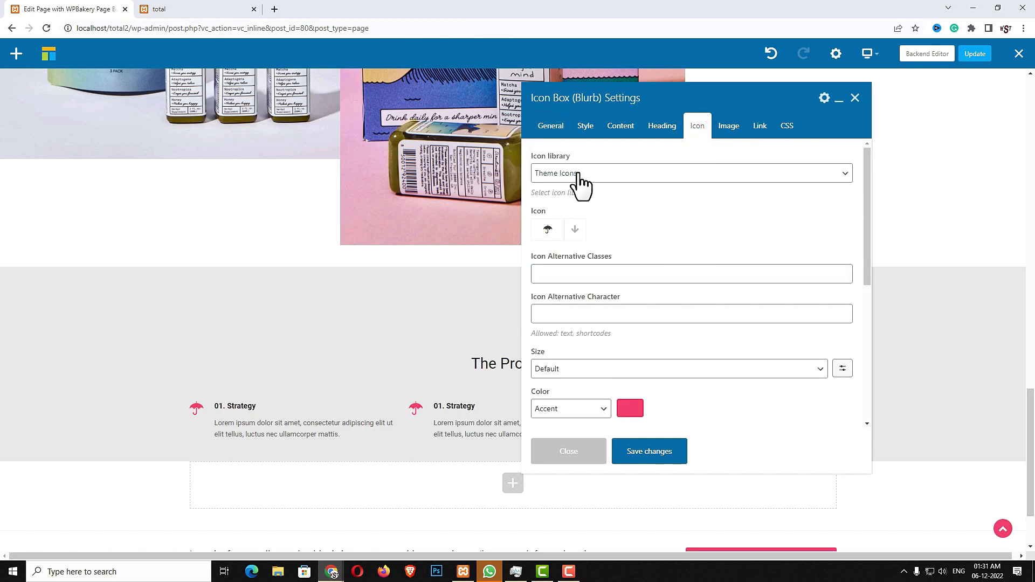
{"action": "left_click", "coordinate": [574, 230]}
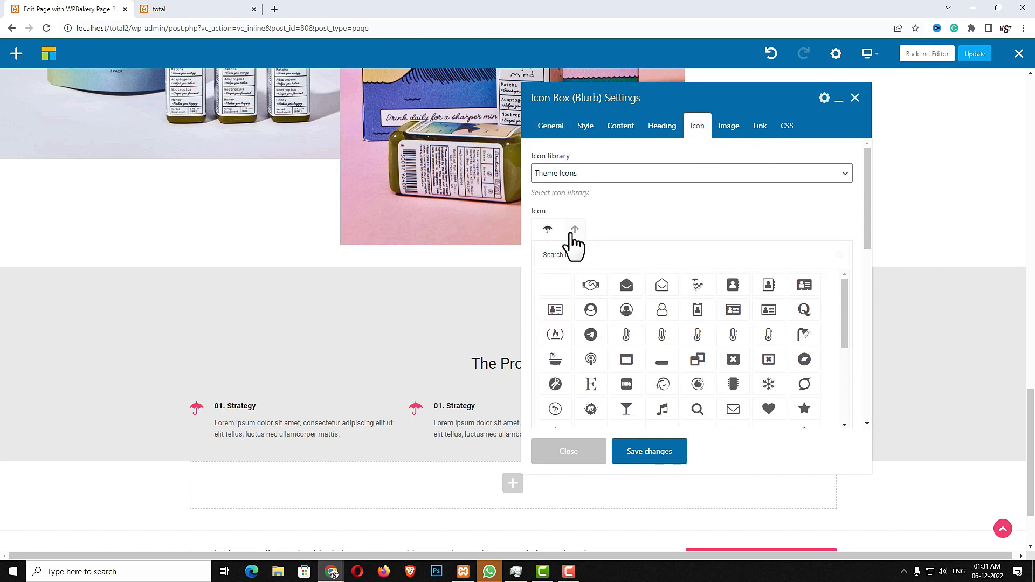
{"action": "type", "text": "CHART"}
{"action": "left_click", "coordinate": [663, 286]}
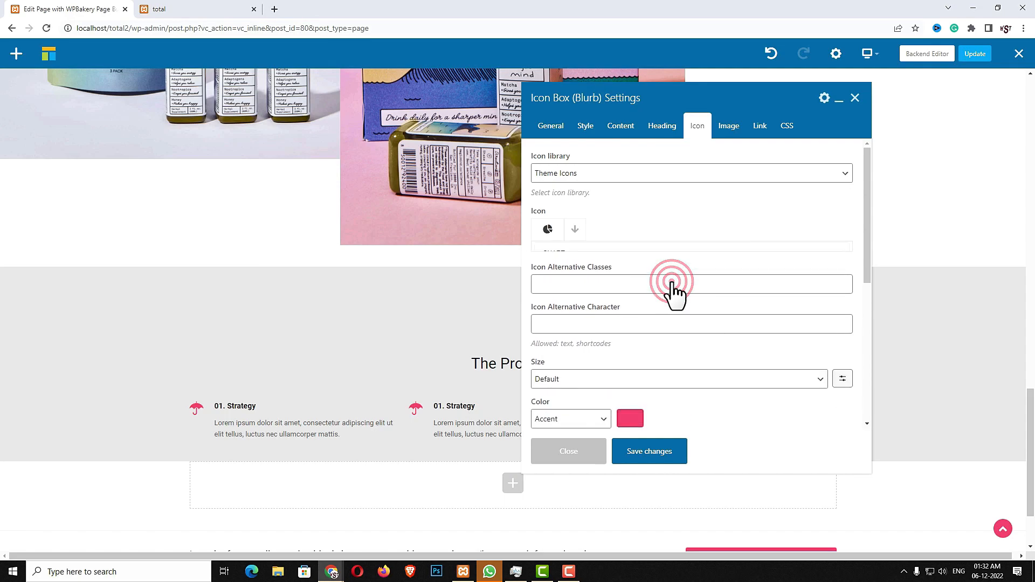
{"action": "left_click", "coordinate": [663, 459]}
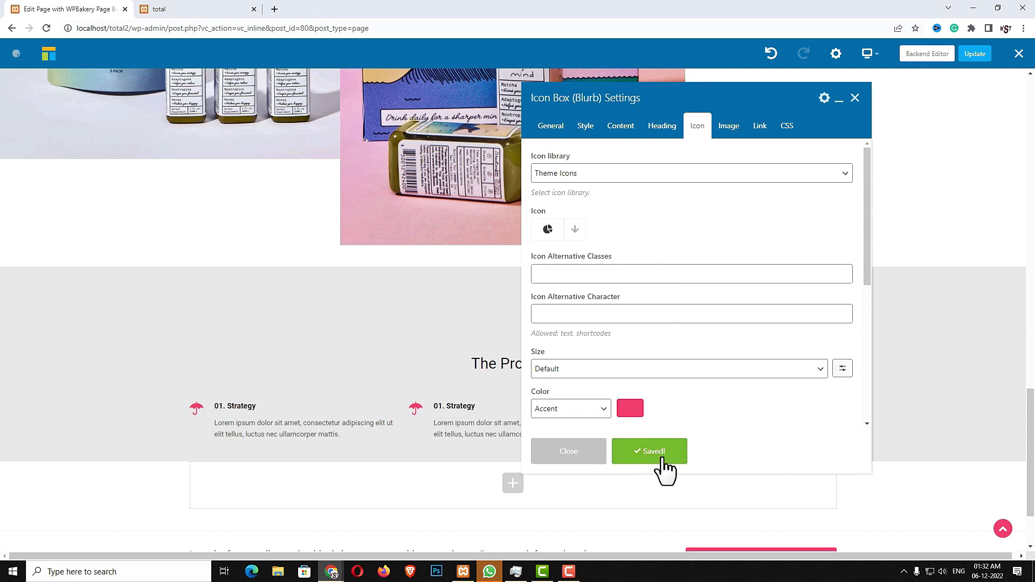
{"action": "left_click", "coordinate": [581, 457]}
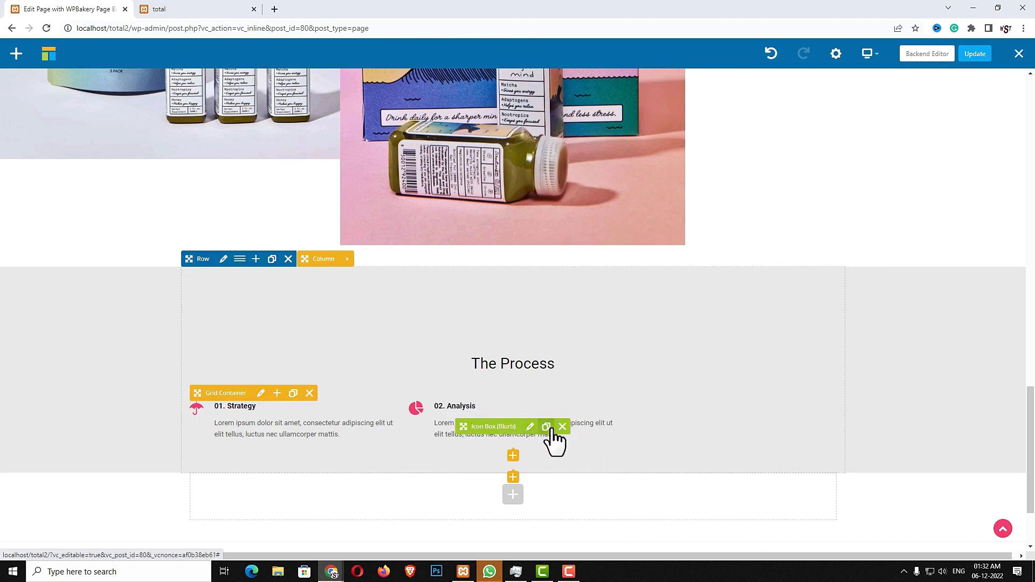
{"action": "left_click", "coordinate": [207, 9]}
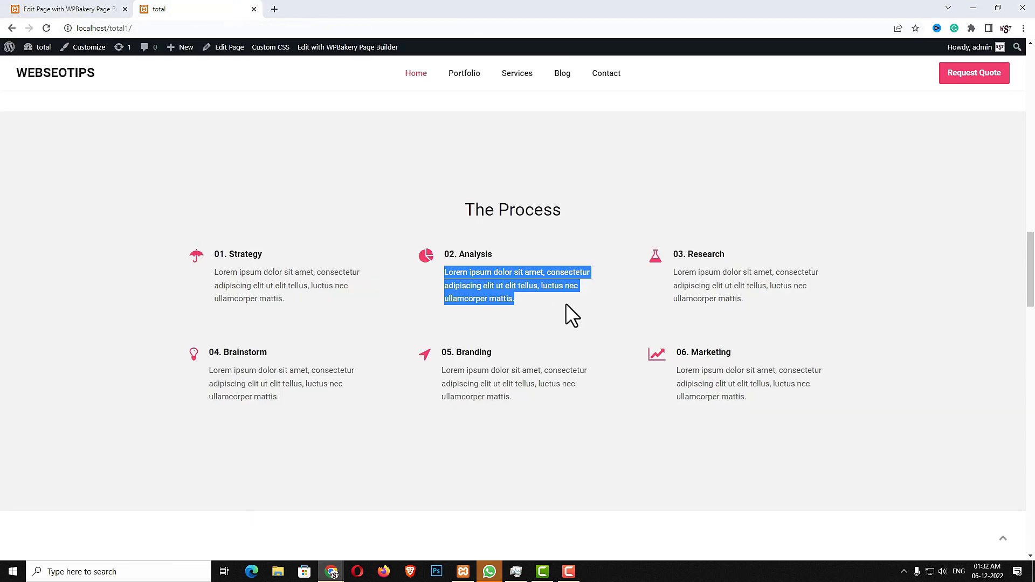
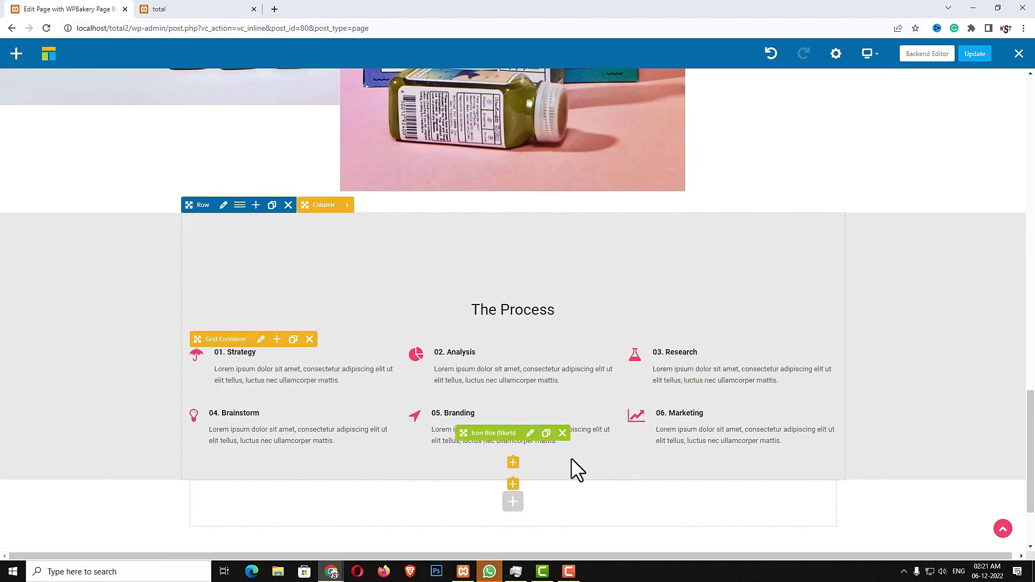
Insert a Spacing element sized 60px directly under The Process icon grid
{"action": "left_click", "coordinate": [513, 491]}
{"action": "left_click", "coordinate": [828, 86]}
{"action": "type", "text": "SPA"}
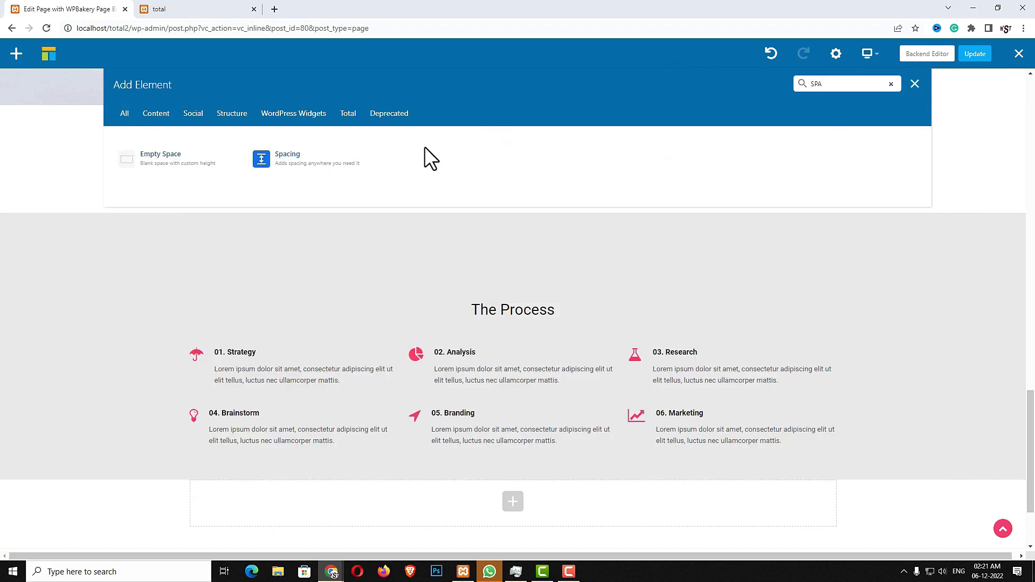
{"action": "left_click", "coordinate": [378, 168]}
{"action": "left_click", "coordinate": [578, 147]}
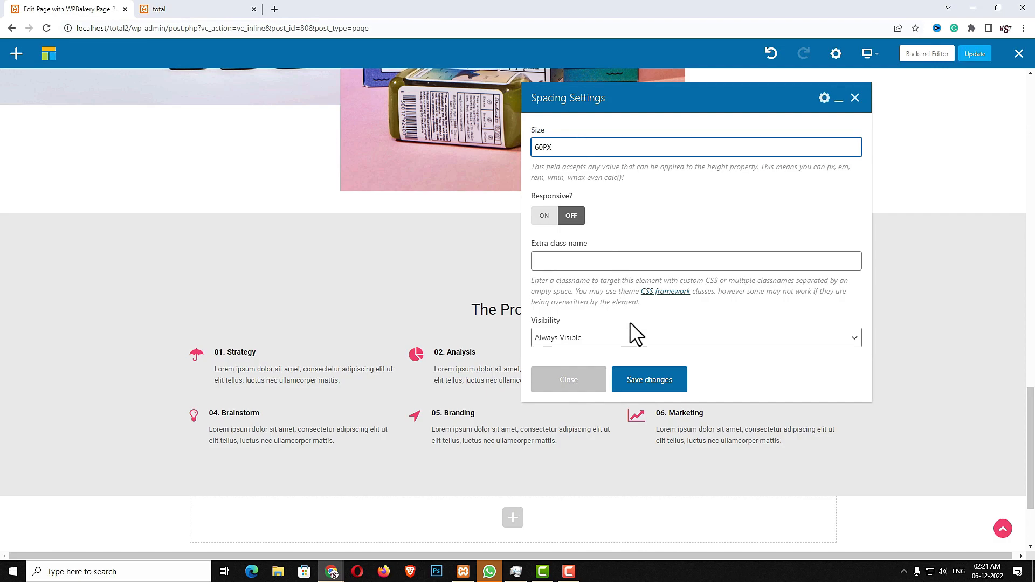
{"action": "left_click", "coordinate": [637, 384]}
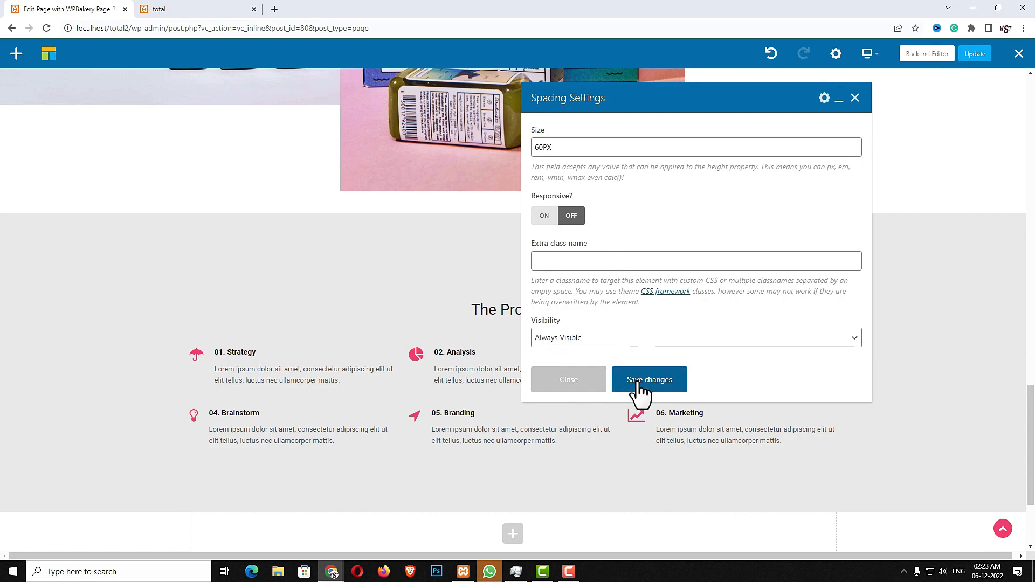
{"action": "left_click", "coordinate": [580, 379]}
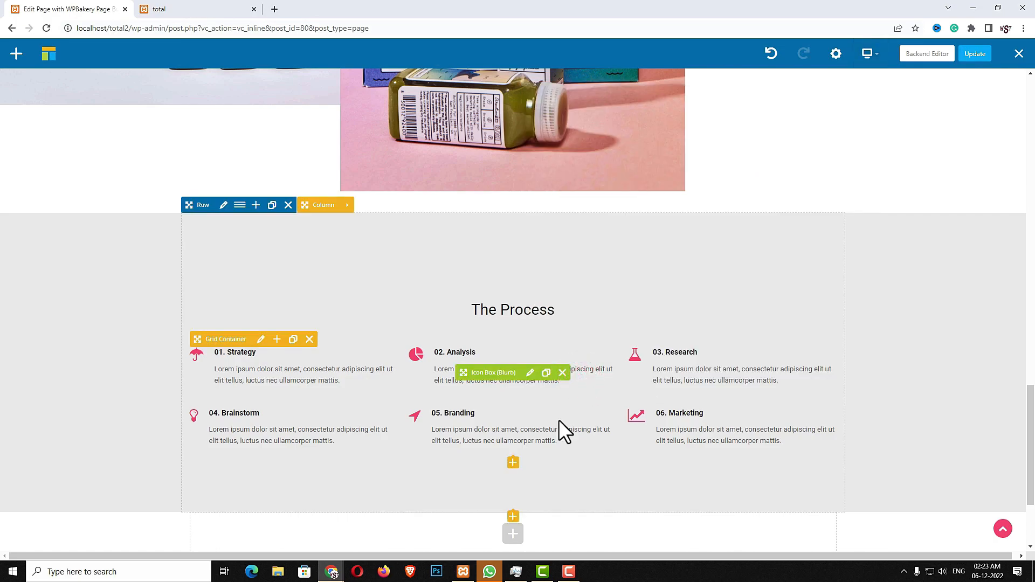
Delete the spacer and add a Templatera element with the Content Top/Bottom Spacing template instead
{"action": "left_click", "coordinate": [554, 474]}
{"action": "left_click", "coordinate": [513, 484]}
{"action": "left_click", "coordinate": [829, 84]}
{"action": "type", "text": "TE"}
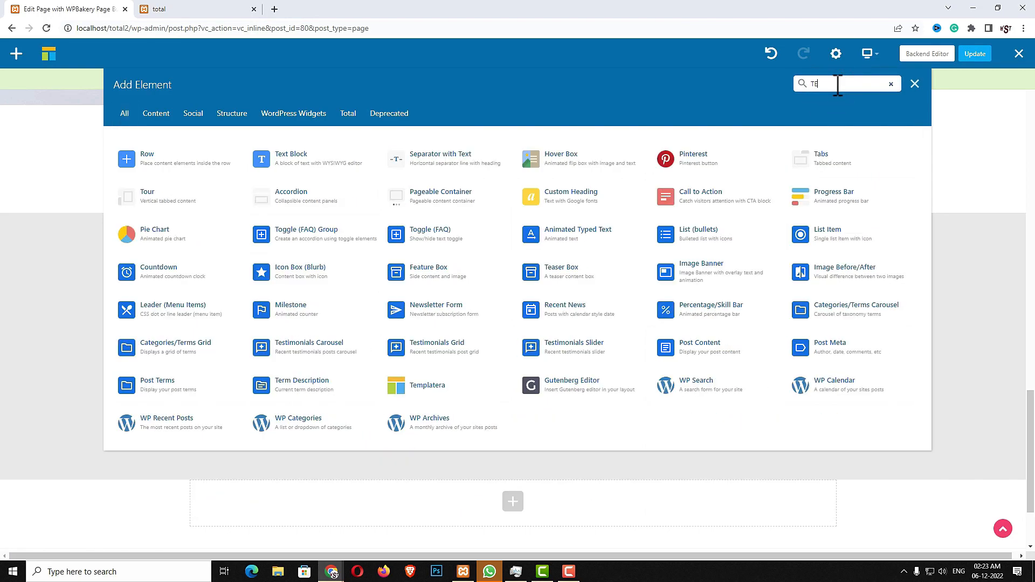
{"action": "type", "text": "MP"}
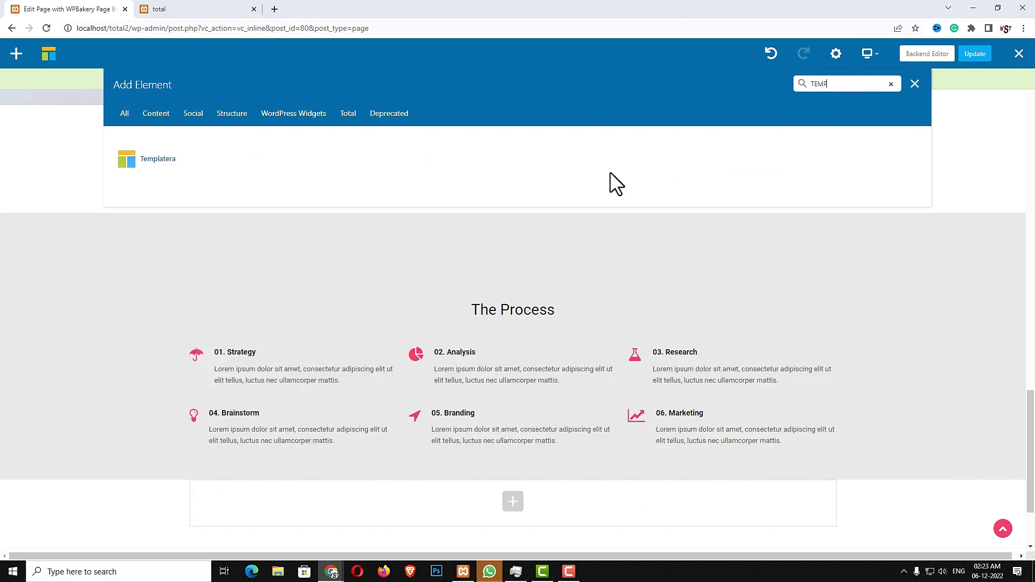
{"action": "left_click", "coordinate": [196, 176]}
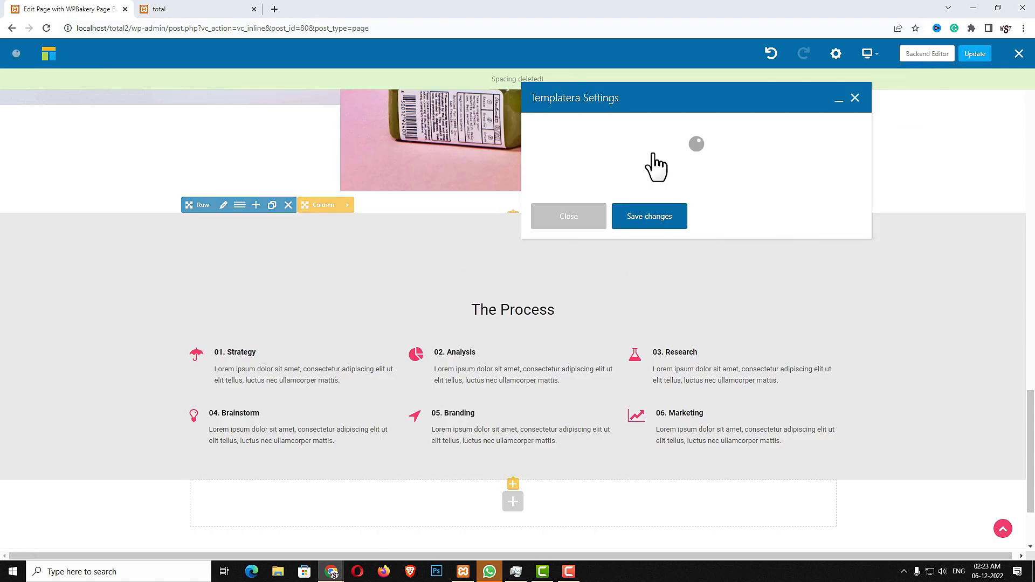
{"action": "left_click", "coordinate": [642, 149]}
{"action": "left_click", "coordinate": [598, 228]}
{"action": "left_click", "coordinate": [637, 274]}
{"action": "left_click", "coordinate": [587, 277]}
Preview the result on the live site, then return to the page editor
{"action": "scroll", "coordinate": [593, 377], "scroll_direction": "down", "scroll_amount": 2}
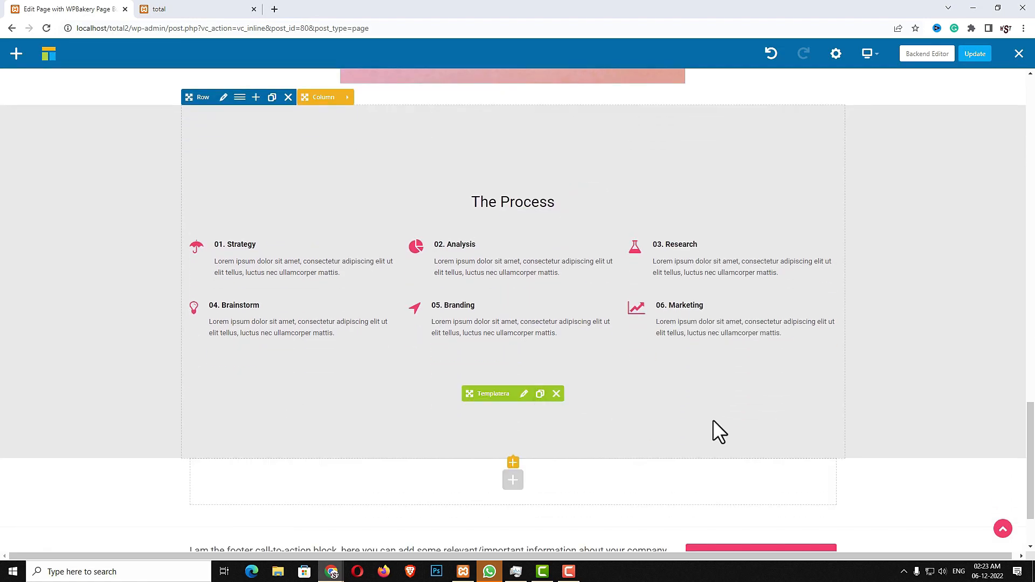
{"action": "left_click", "coordinate": [180, 10]}
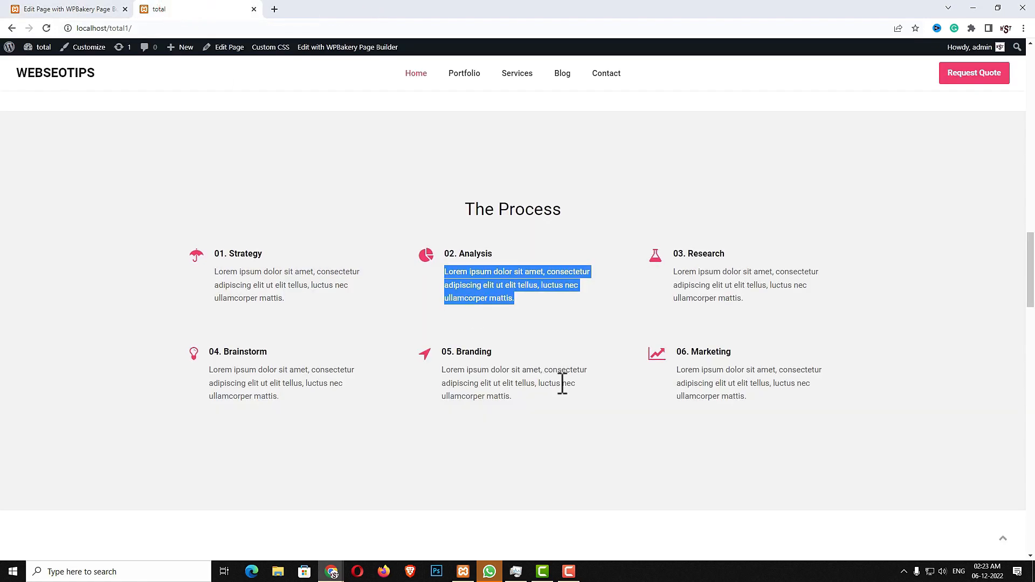
{"action": "scroll", "coordinate": [486, 362], "scroll_direction": "down", "scroll_amount": 4}
{"action": "scroll", "coordinate": [629, 447], "scroll_direction": "down", "scroll_amount": 2}
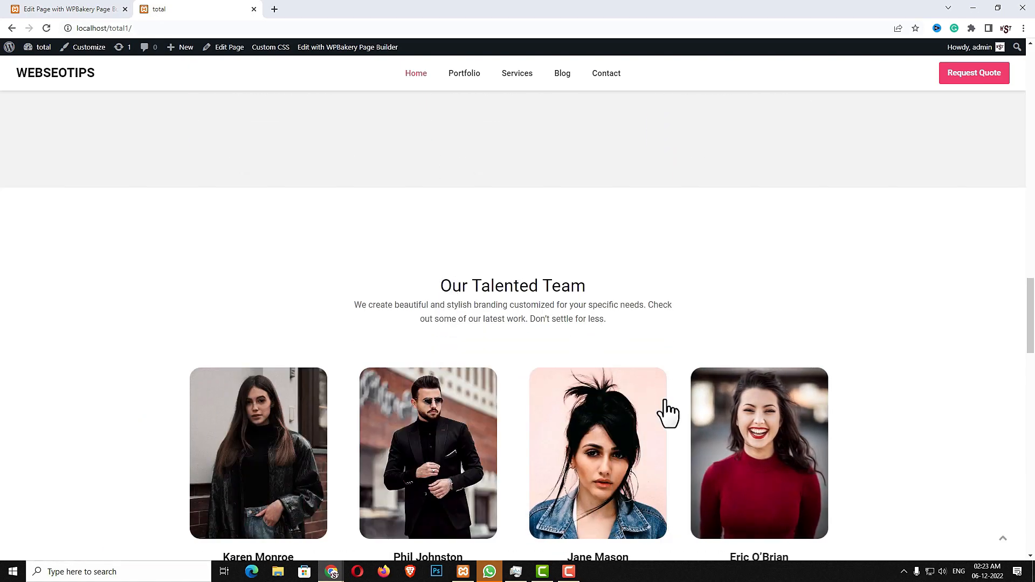
{"action": "left_click", "coordinate": [76, 11]}
{"action": "scroll", "coordinate": [623, 390], "scroll_direction": "down", "scroll_amount": 3}
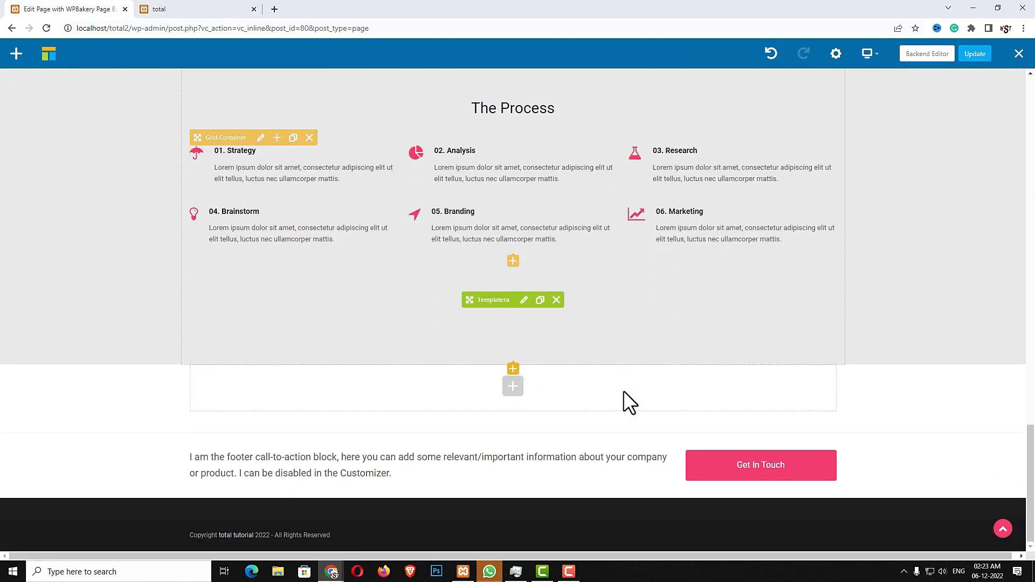
Add a new row below The Process holding a Templatera element with the Content Top/Bottom Spacing template
{"action": "left_click", "coordinate": [515, 390]}
{"action": "left_click", "coordinate": [160, 152]}
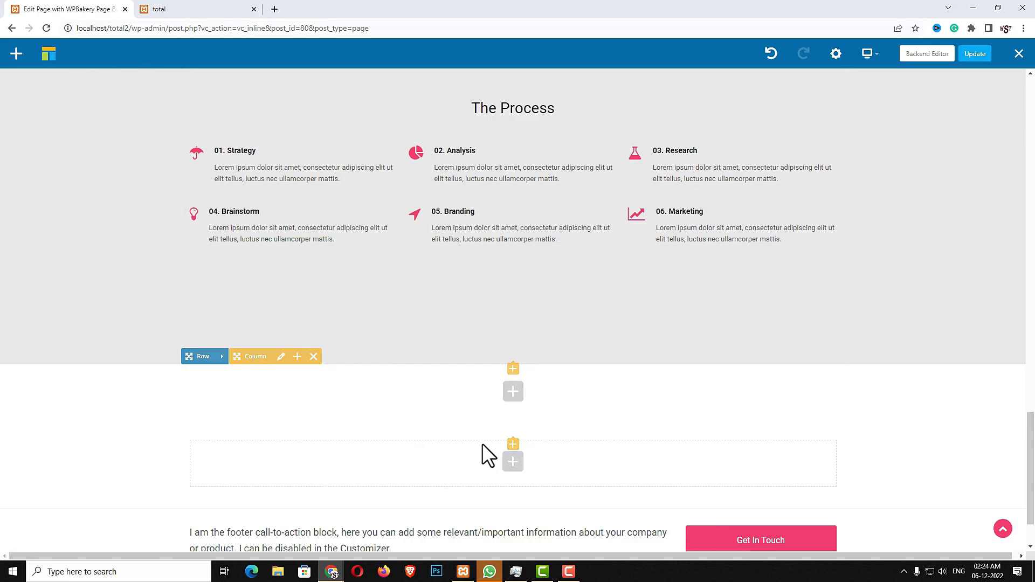
{"action": "left_click", "coordinate": [516, 392]}
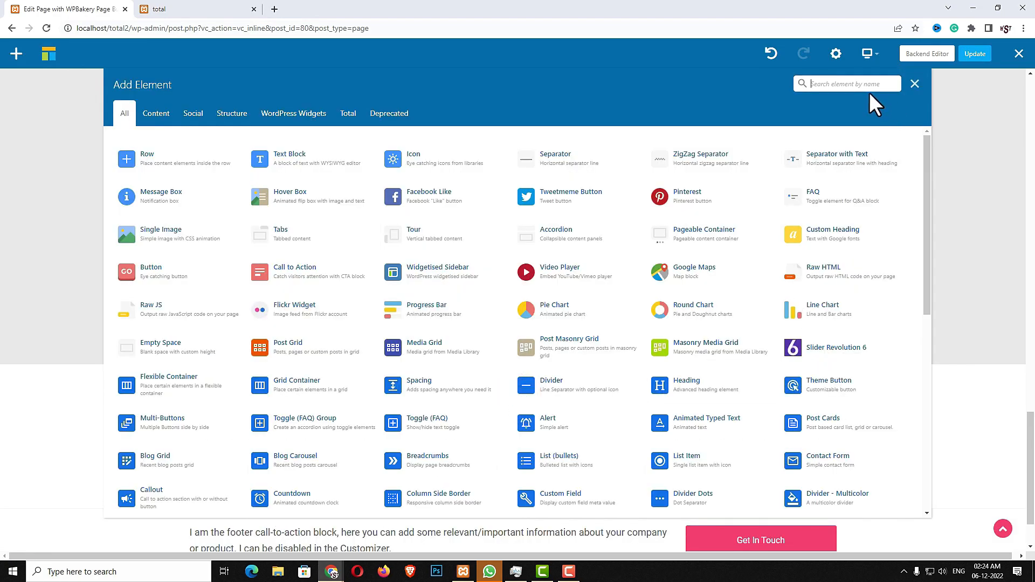
{"action": "type", "text": "TEMP"}
{"action": "left_click", "coordinate": [205, 156]}
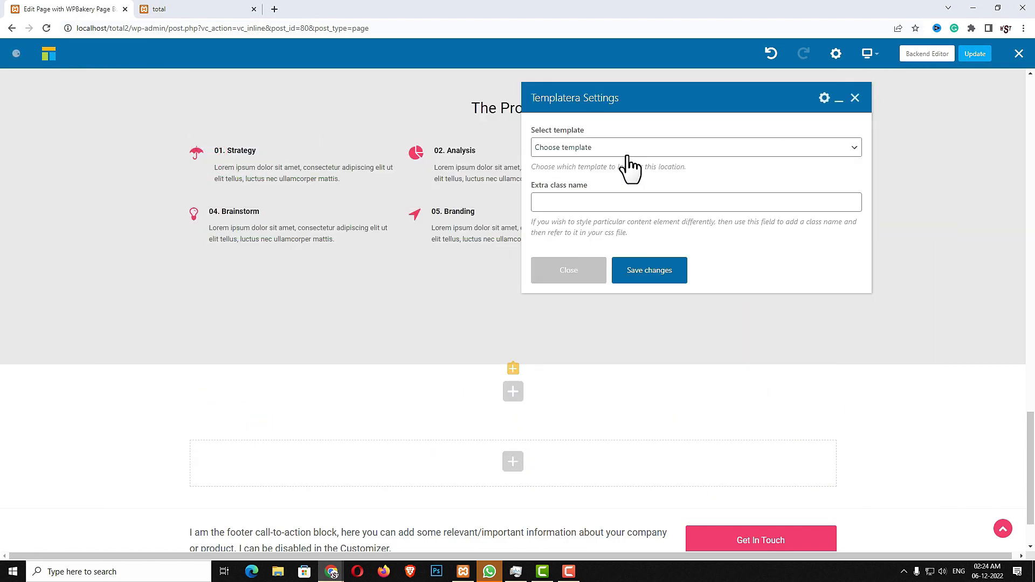
{"action": "left_click", "coordinate": [628, 149]}
{"action": "left_click", "coordinate": [580, 227]}
{"action": "left_click", "coordinate": [645, 269]}
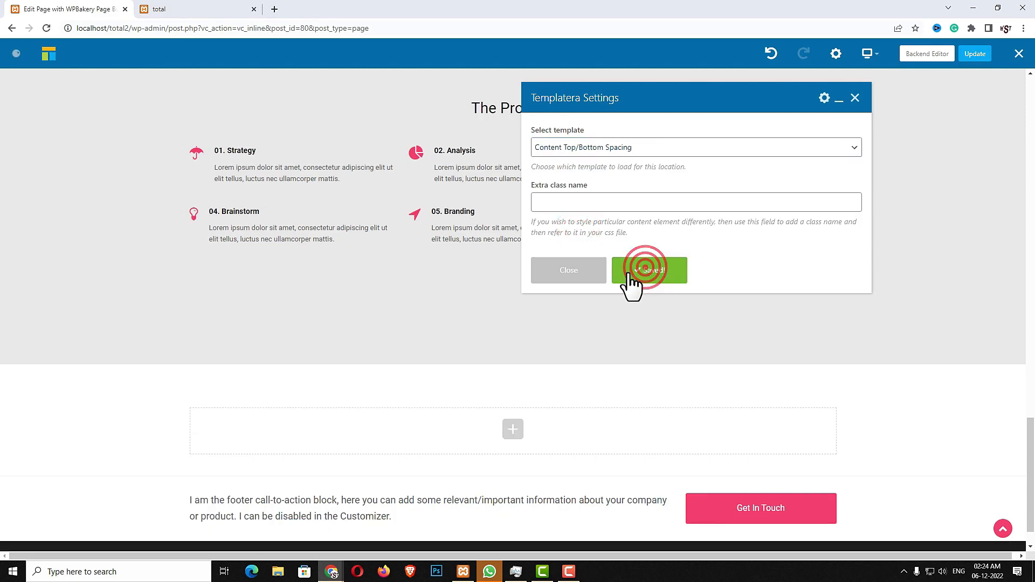
{"action": "left_click", "coordinate": [584, 275]}
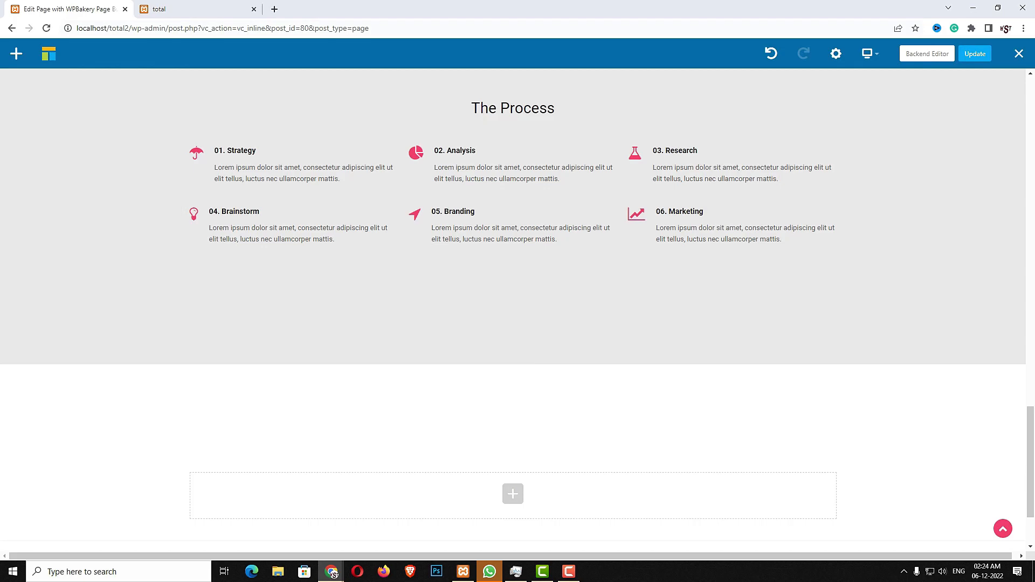
Duplicate the Featured Work heading and its intro paragraph
{"action": "scroll", "coordinate": [631, 505], "scroll_direction": "up", "scroll_amount": 5}
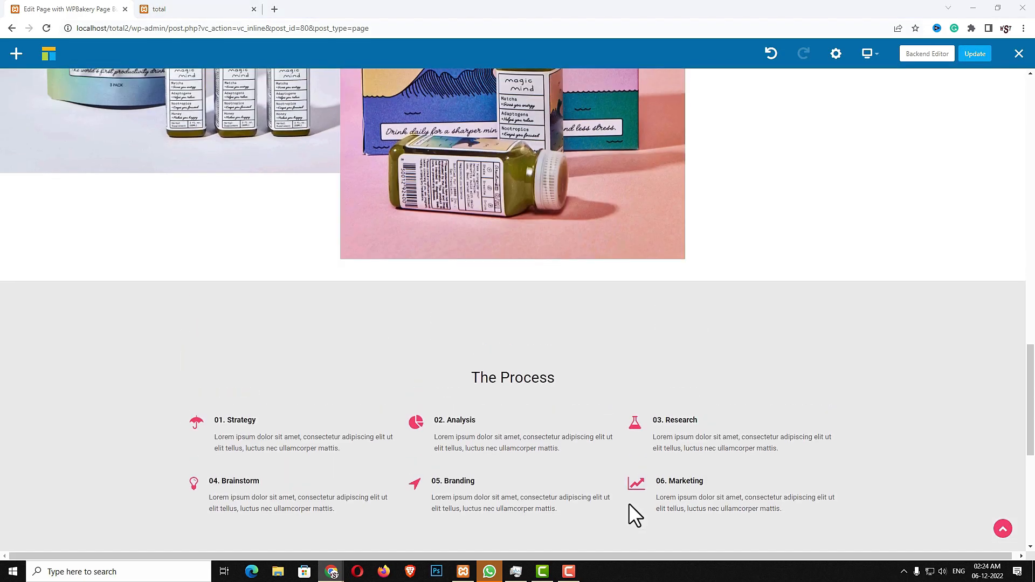
{"action": "scroll", "coordinate": [630, 504], "scroll_direction": "up", "scroll_amount": 20}
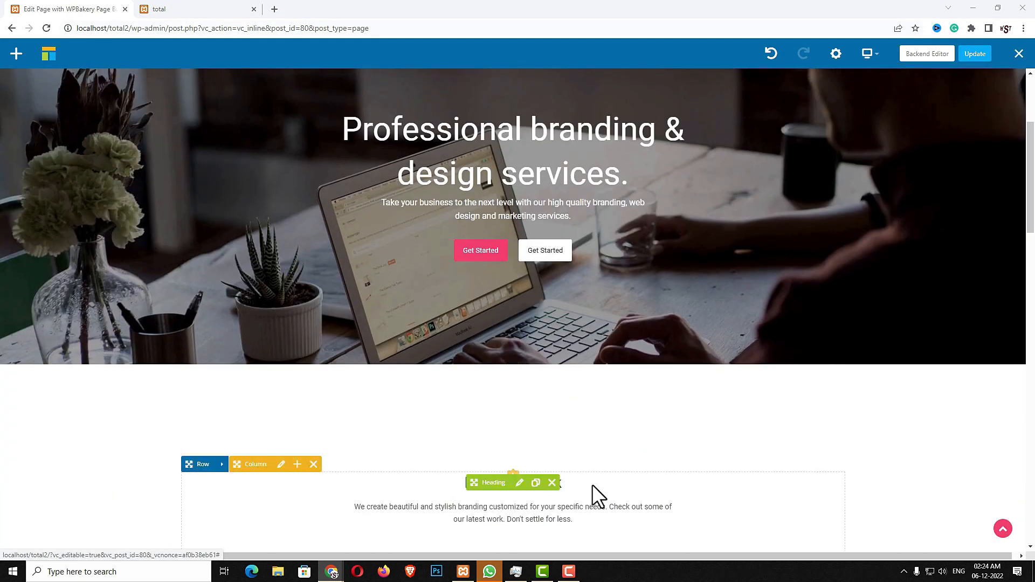
{"action": "scroll", "coordinate": [503, 347], "scroll_direction": "down", "scroll_amount": 3}
{"action": "scroll", "coordinate": [539, 340], "scroll_direction": "down", "scroll_amount": 2}
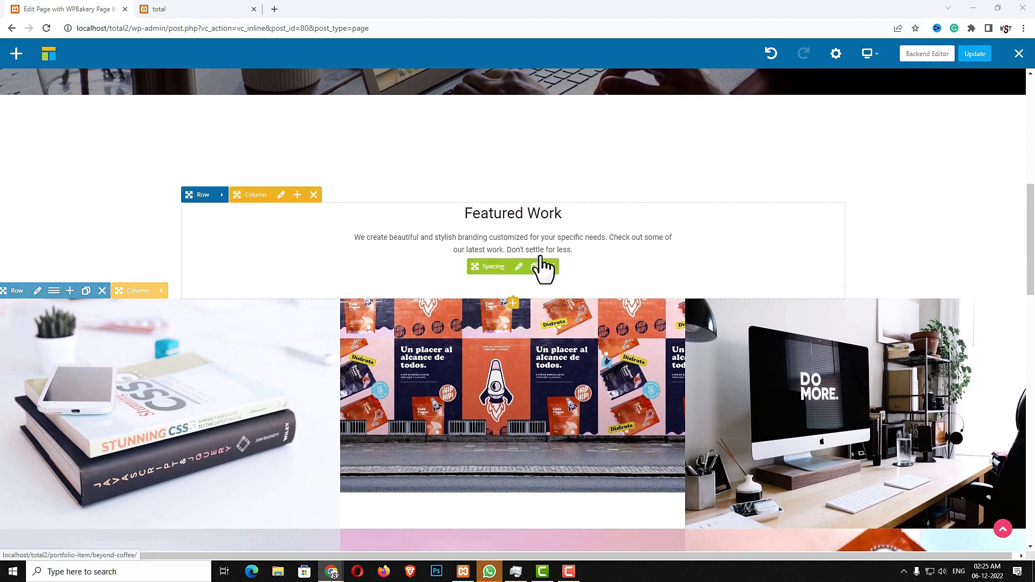
{"action": "left_click", "coordinate": [536, 215]}
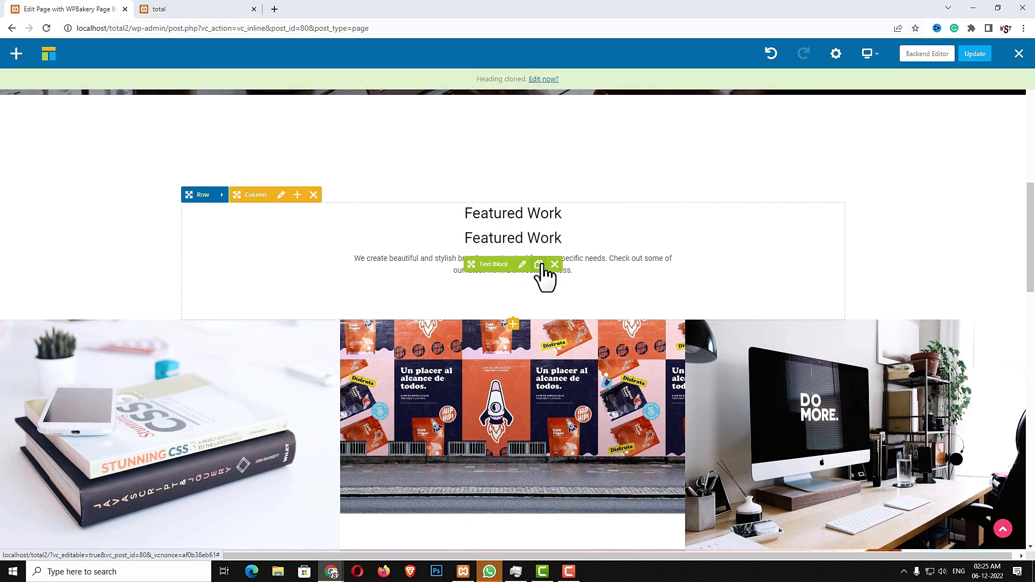
{"action": "left_click", "coordinate": [538, 264]}
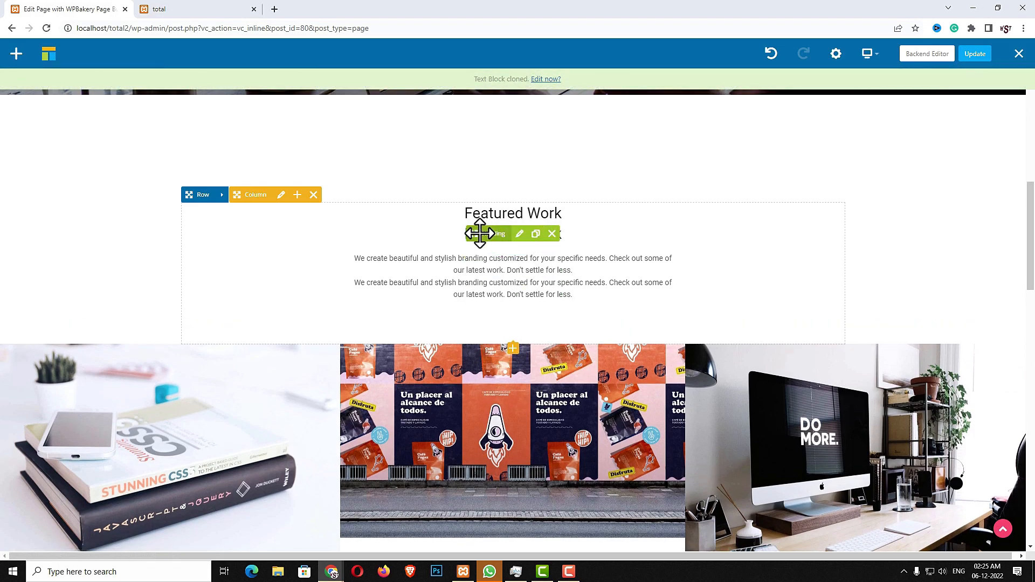
Drag both copies down into the new row below The Process
{"action": "mouse_move", "coordinate": [479, 233]}
{"action": "left_mouse_down"}
{"action": "mouse_move", "coordinate": [490, 341]}
{"action": "mouse_move", "coordinate": [529, 398]}
{"action": "mouse_move", "coordinate": [513, 349]}
{"action": "left_mouse_up"}
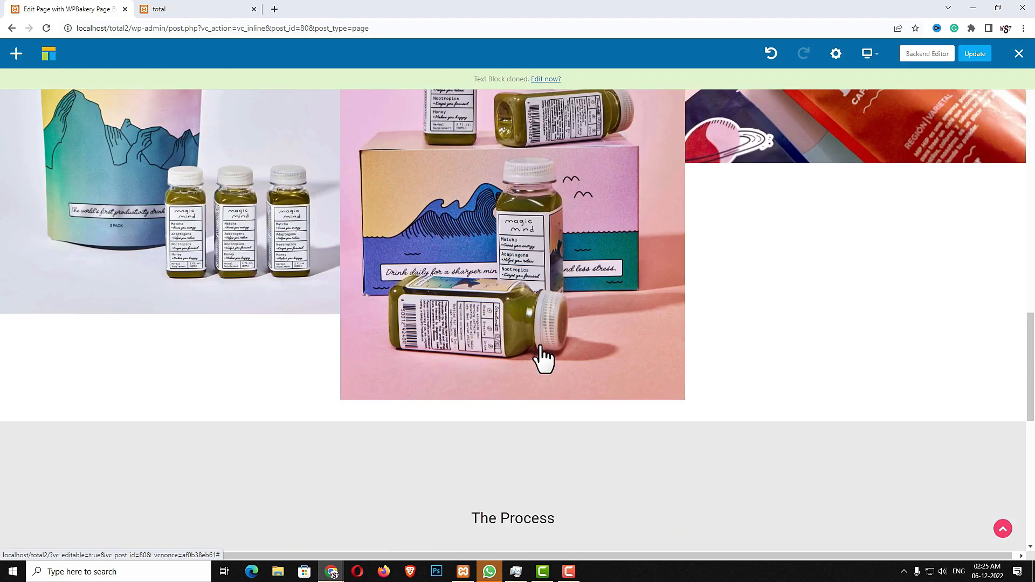
{"action": "scroll", "coordinate": [541, 348], "scroll_direction": "up", "scroll_amount": 16}
{"action": "scroll", "coordinate": [538, 348], "scroll_direction": "down", "scroll_amount": 5}
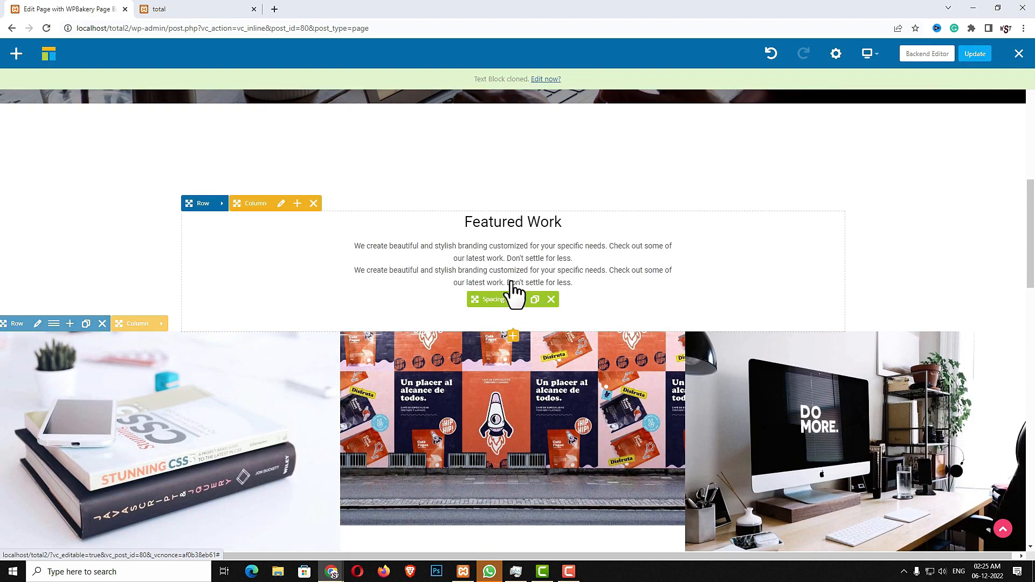
{"action": "left_click_drag", "start_coordinate": [492, 277], "coordinate": [508, 394]}
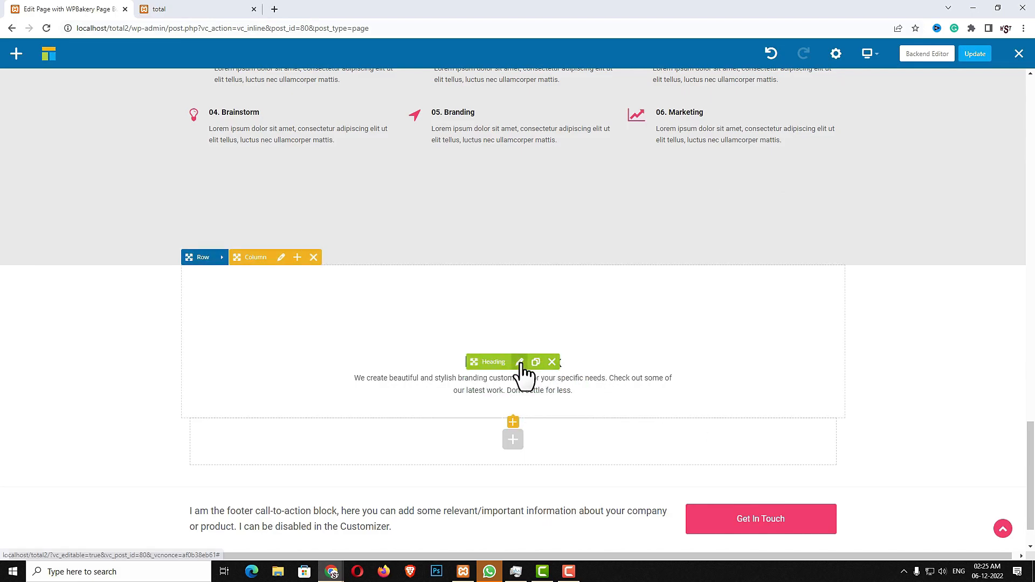
Change the copied heading to 'Our Talented Team' using text copied from the live site
{"action": "left_click", "coordinate": [521, 363]}
{"action": "left_click", "coordinate": [193, 9]}
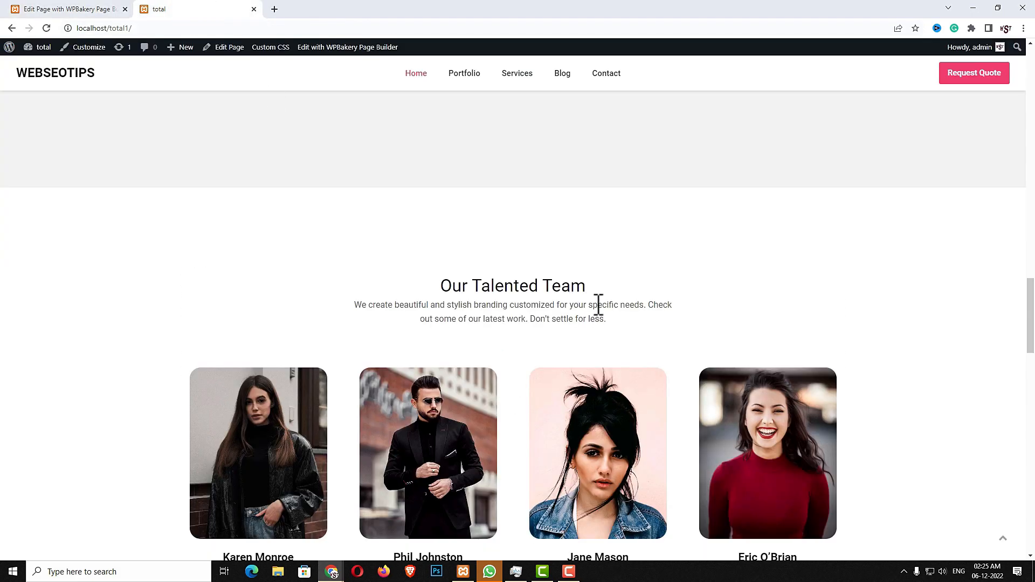
{"action": "left_click_drag", "start_coordinate": [592, 286], "coordinate": [446, 279]}
{"action": "key", "text": "ctrl+c"}
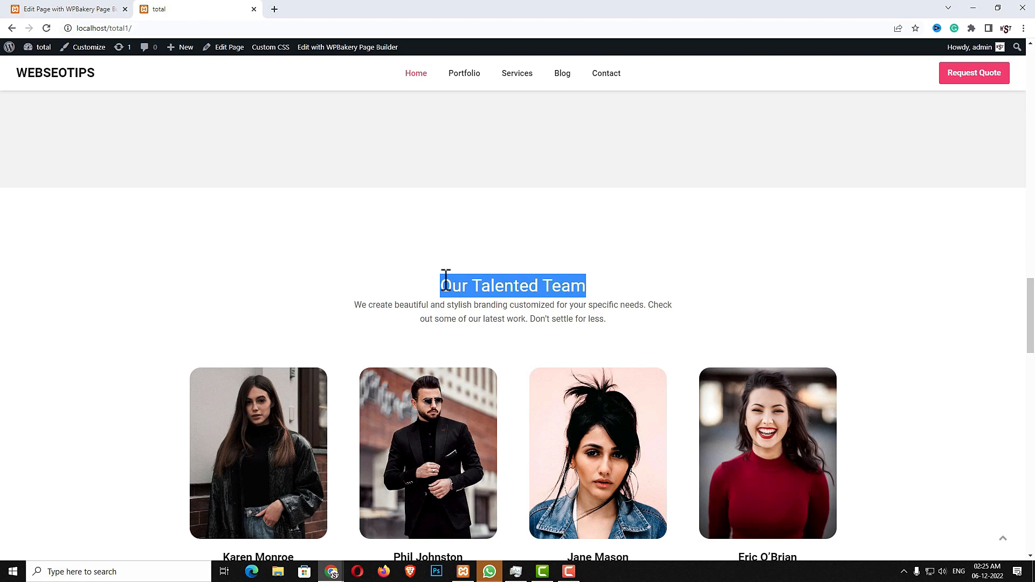
{"action": "left_click", "coordinate": [81, 9]}
{"action": "triple_click", "coordinate": [626, 215]}
{"action": "key", "text": "ctrl+v"}
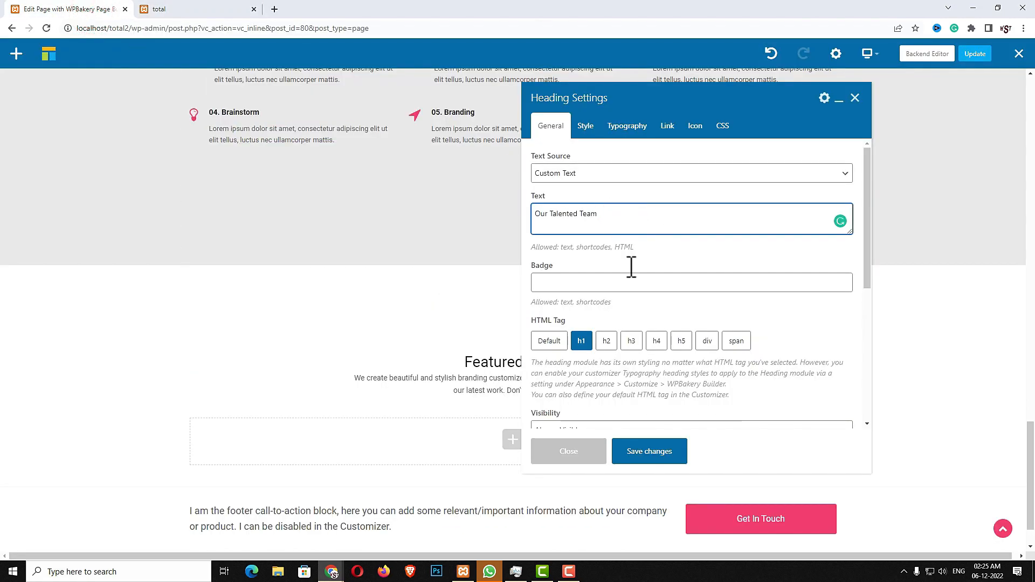
{"action": "left_click", "coordinate": [654, 453]}
Replace the copied paragraph with the team intro text from the live site and save it
{"action": "left_click", "coordinate": [189, 10]}
{"action": "left_click_drag", "start_coordinate": [619, 319], "coordinate": [378, 305]}
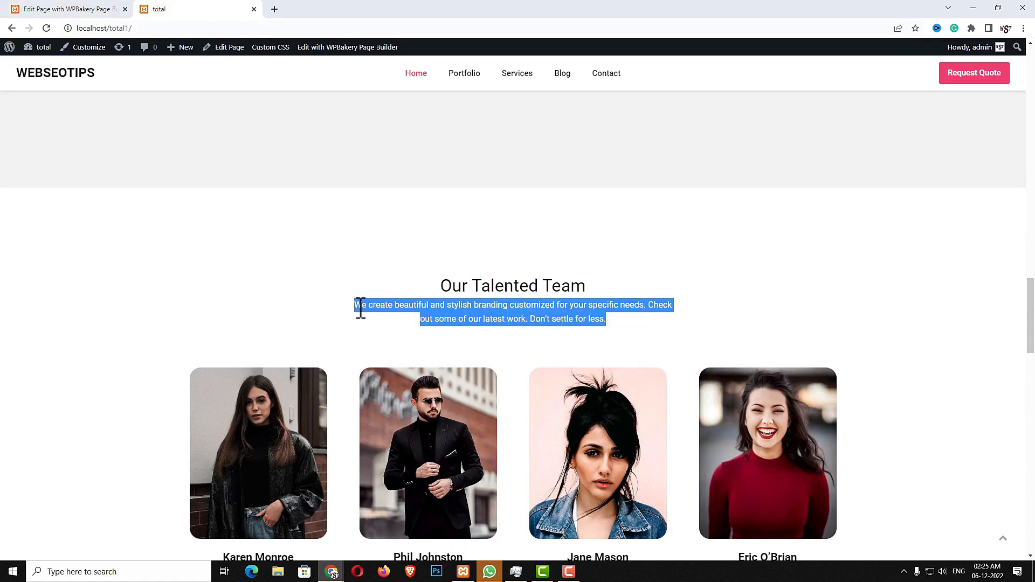
{"action": "left_click", "coordinate": [81, 9]}
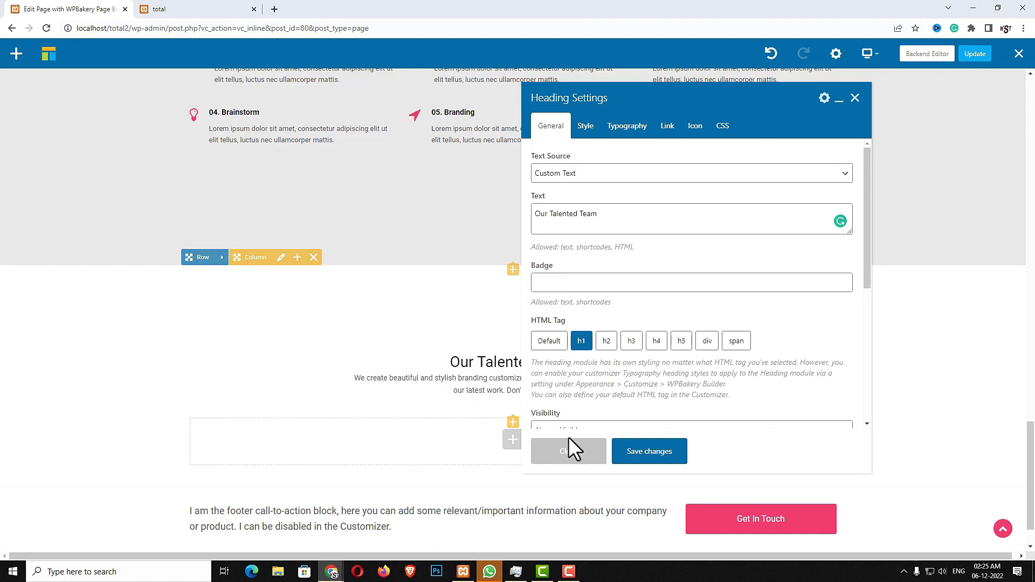
{"action": "left_click", "coordinate": [625, 456]}
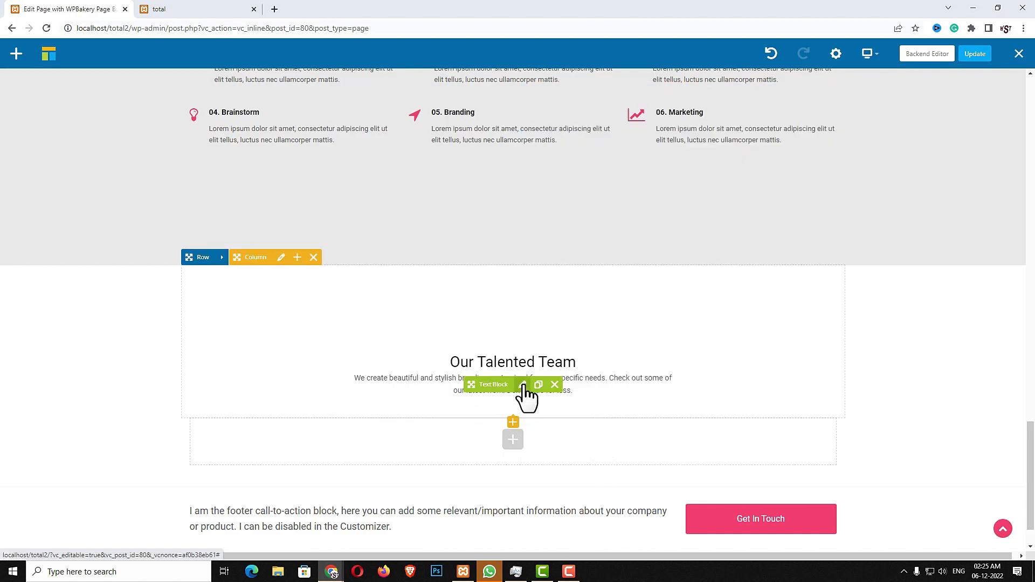
{"action": "left_click", "coordinate": [523, 385]}
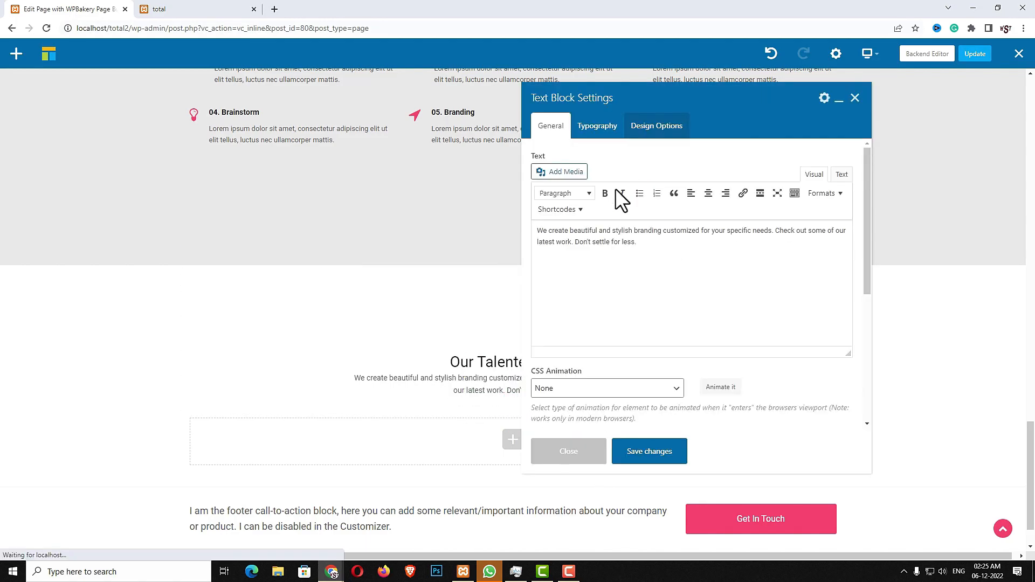
{"action": "left_click", "coordinate": [696, 261]}
{"action": "key", "text": "ctrl+a"}
{"action": "type", "text": "We create beautiful and stylish branding customized for your specific needs. Check out some of our latest work. Don’t settle for less."}
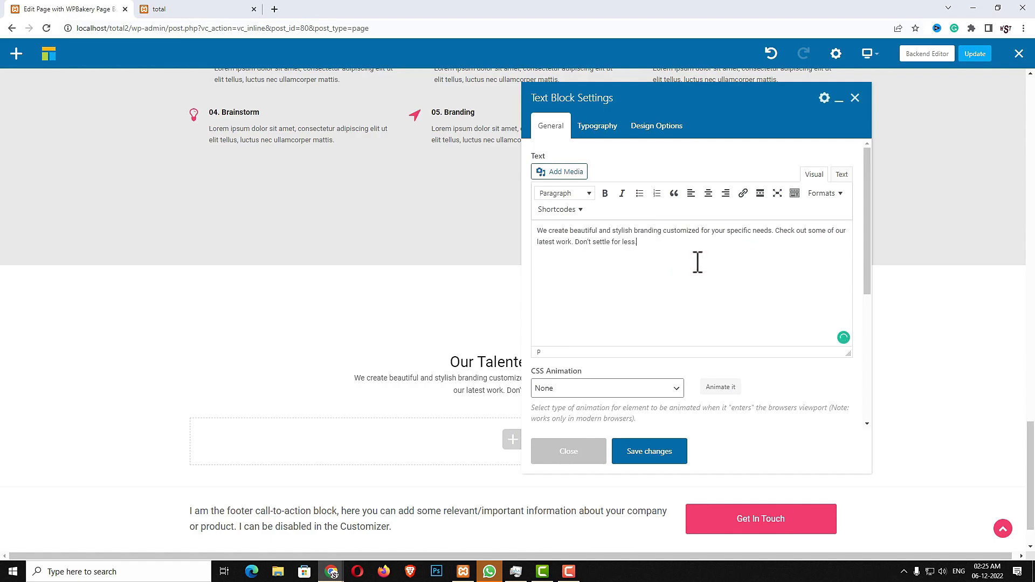
{"action": "left_click", "coordinate": [659, 454]}
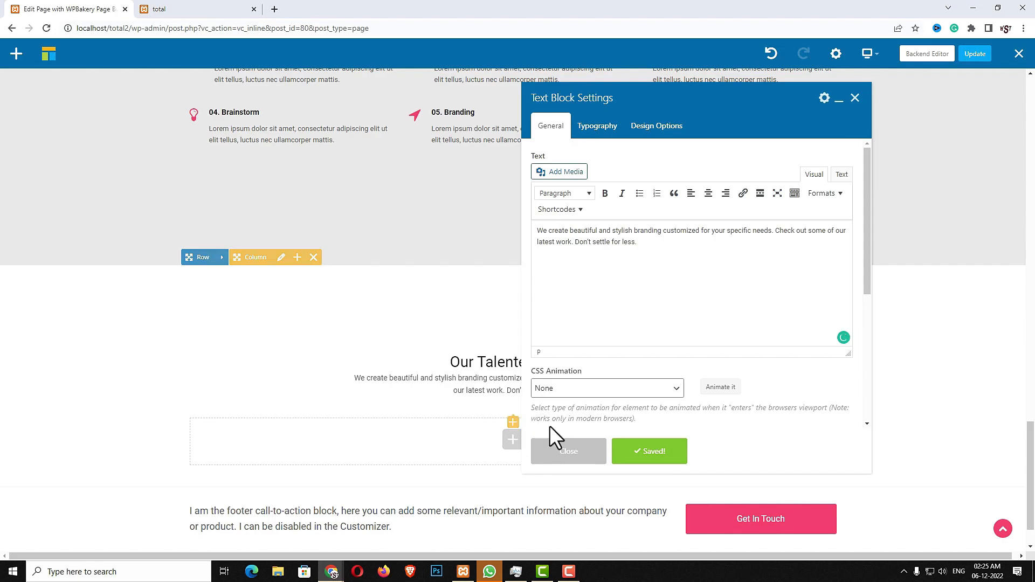
{"action": "left_click", "coordinate": [594, 449]}
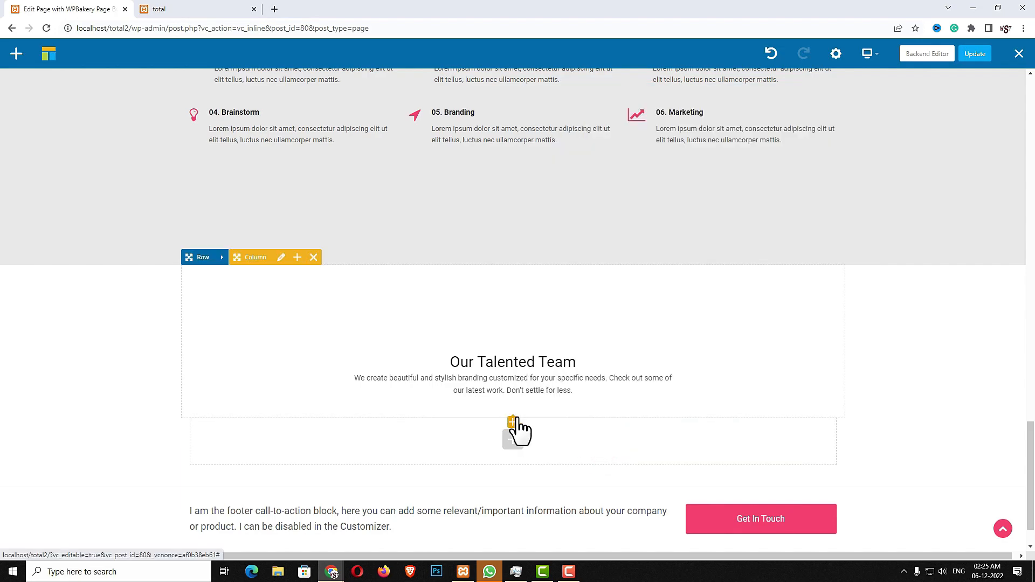
Add a 15px Spacing element between the Our Talented Team heading and its paragraph
{"action": "left_click", "coordinate": [514, 421]}
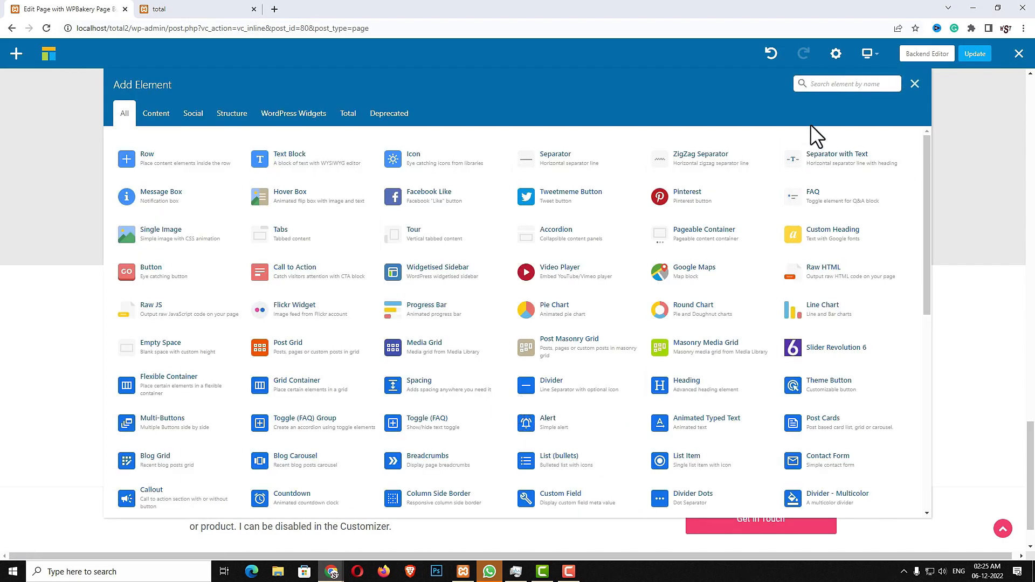
{"action": "type", "text": "SPAC"}
{"action": "left_click", "coordinate": [351, 154]}
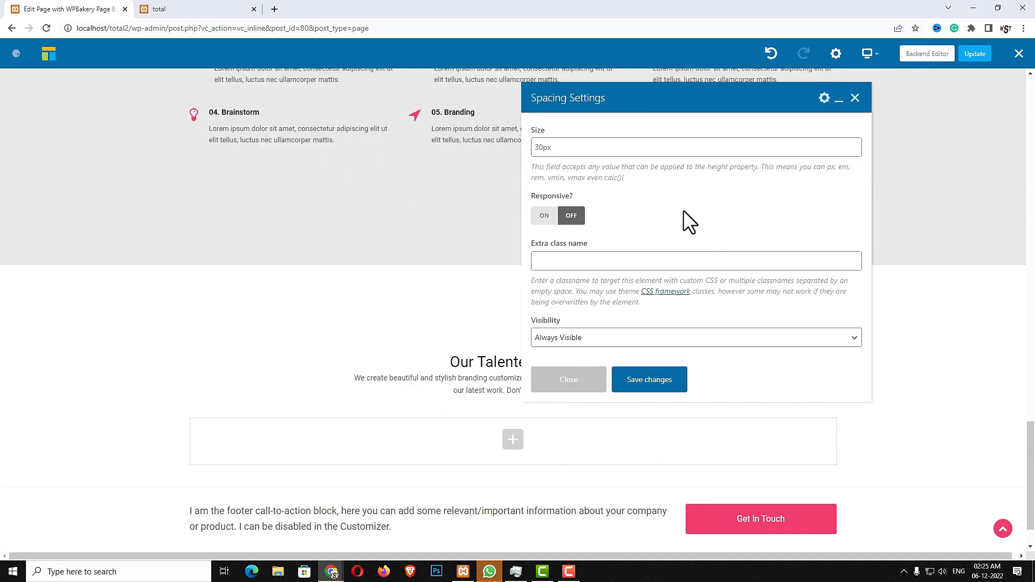
{"action": "left_click", "coordinate": [607, 149]}
{"action": "type", "text": "15"}
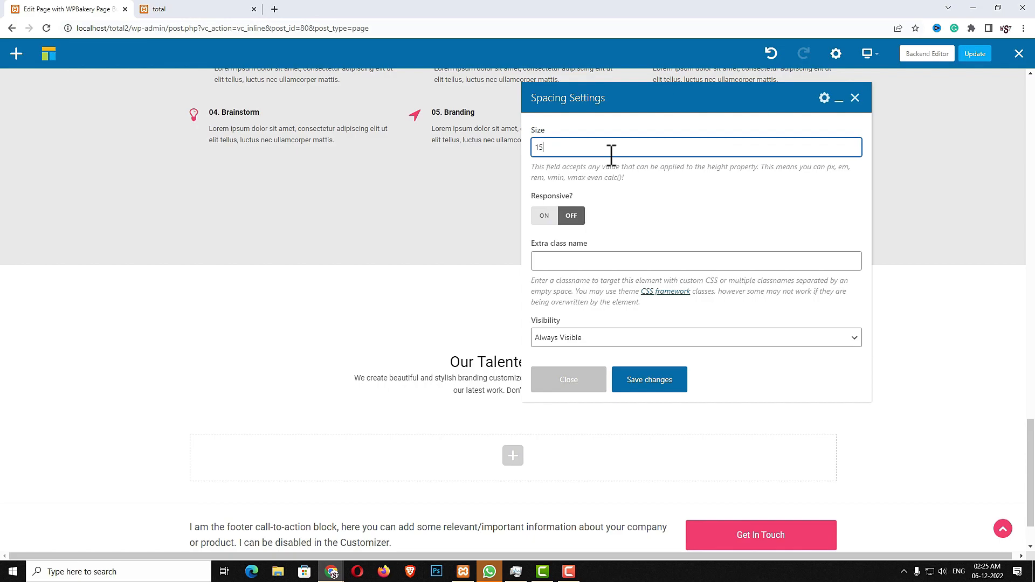
{"action": "type", "text": "px"}
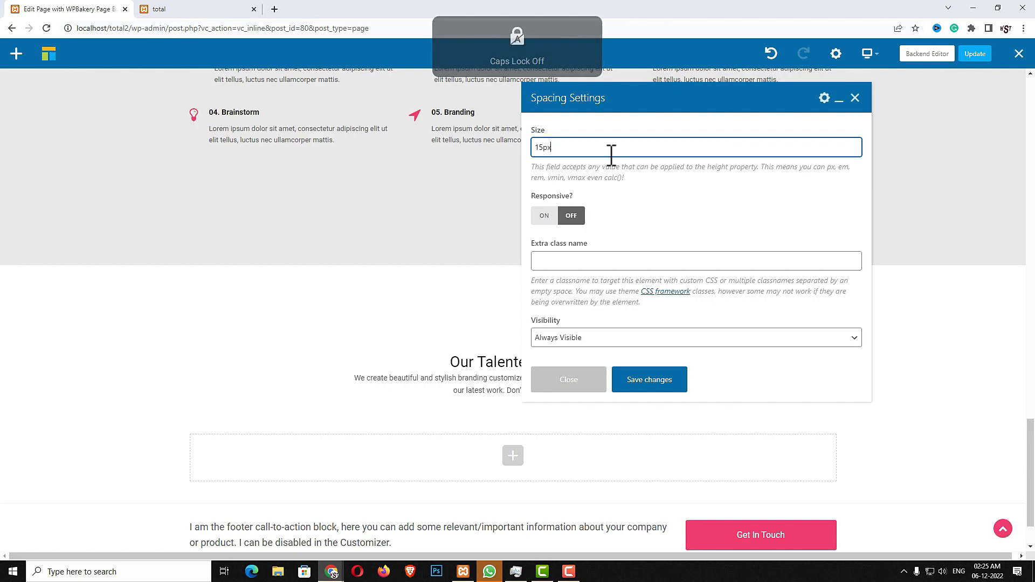
{"action": "left_click", "coordinate": [645, 385]}
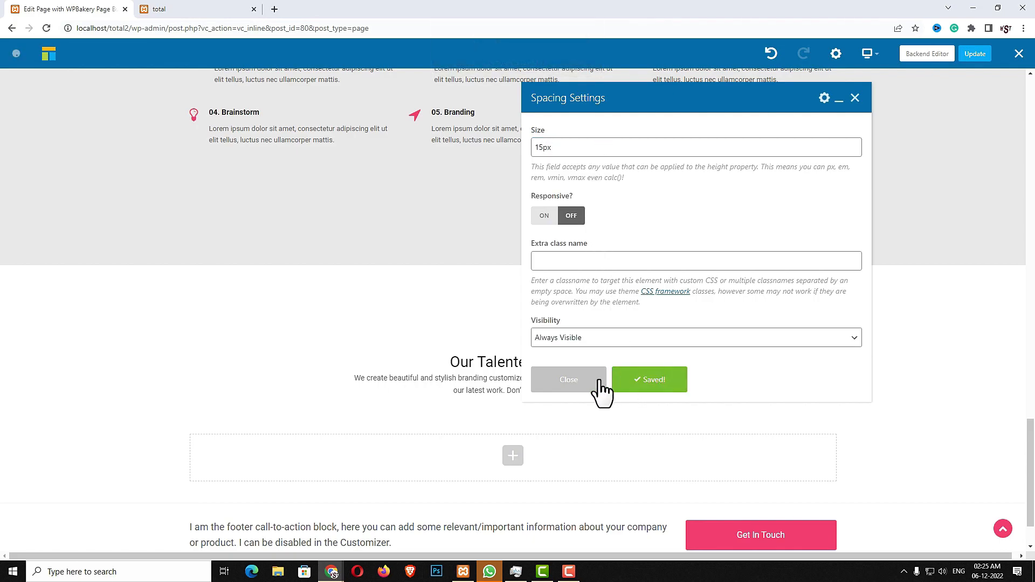
{"action": "left_click_drag", "start_coordinate": [496, 403], "coordinate": [494, 387]}
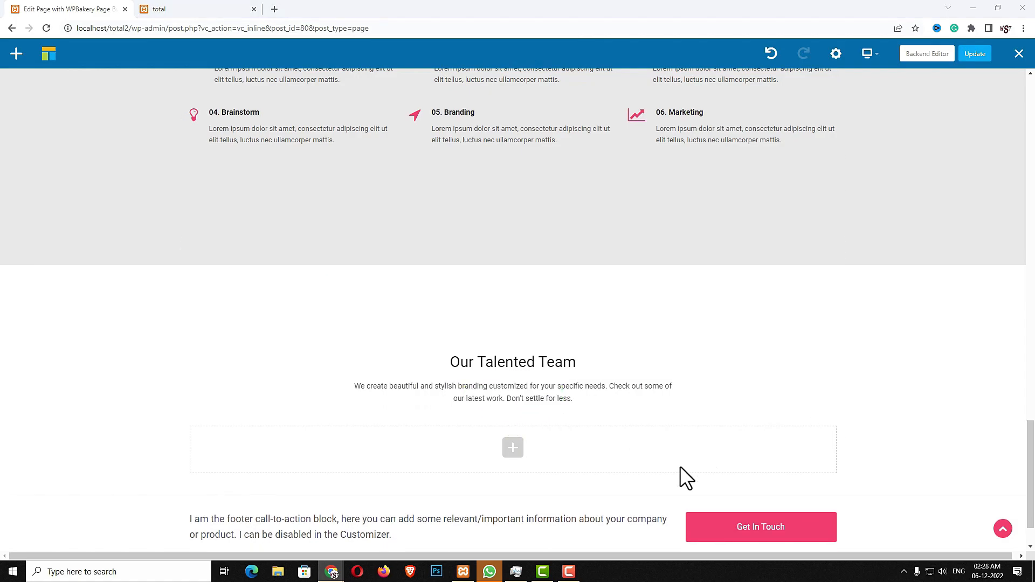
Duplicate the spacer, move the copy below the paragraph, and resize it to 35px
{"action": "mouse_move", "coordinate": [532, 400]}
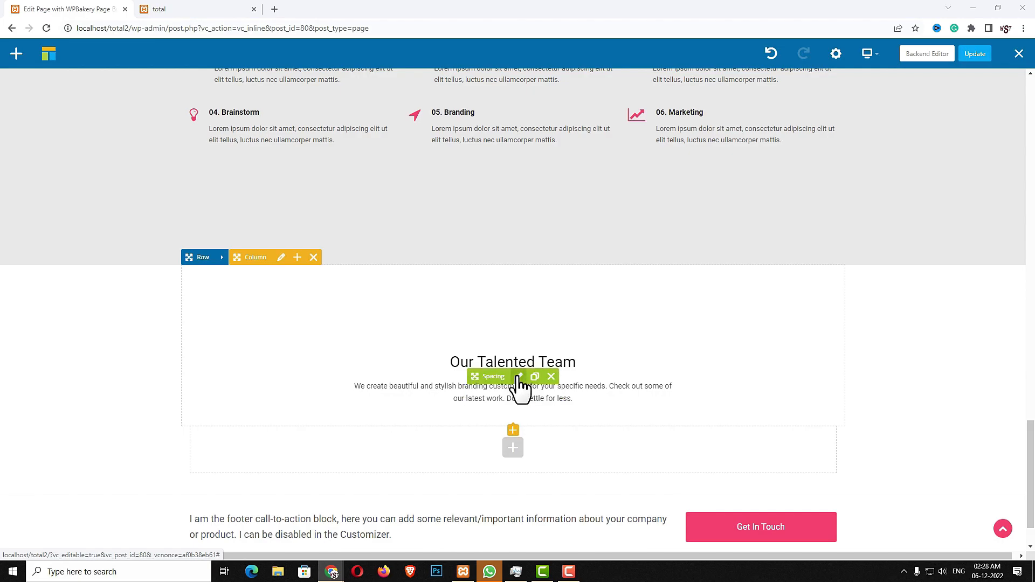
{"action": "left_click", "coordinate": [534, 377]}
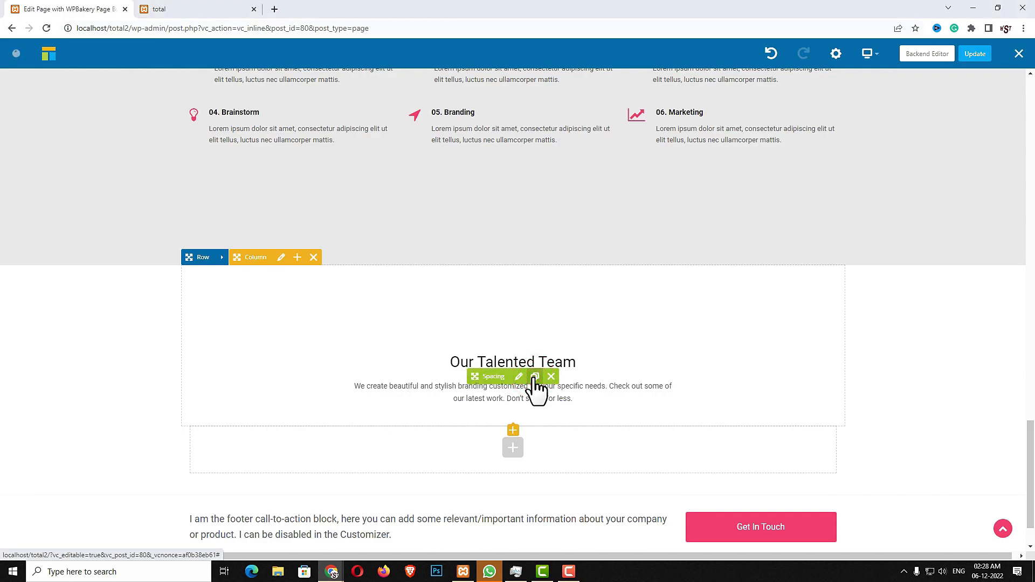
{"action": "left_click_drag", "start_coordinate": [483, 381], "coordinate": [480, 418]}
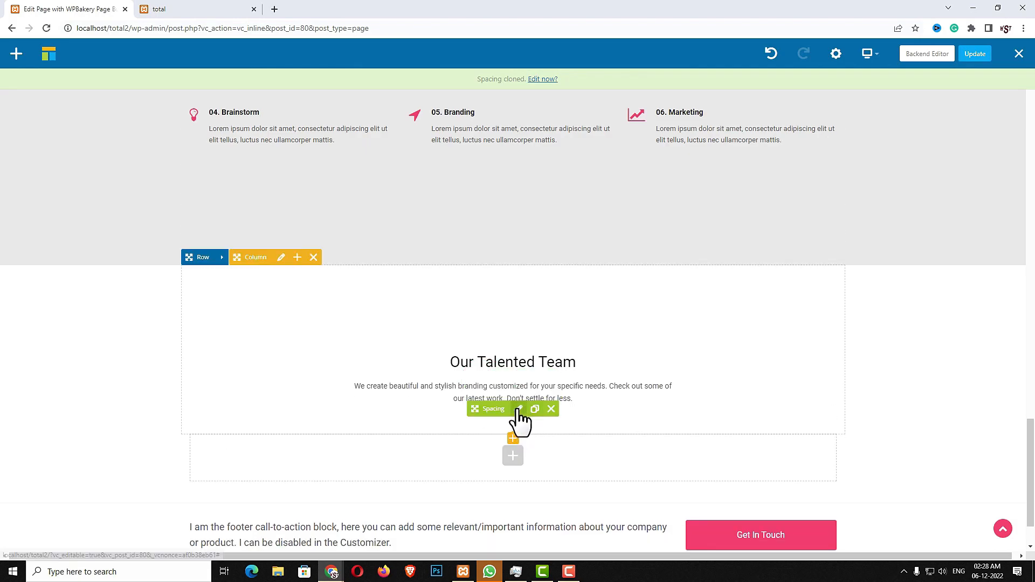
{"action": "left_click", "coordinate": [513, 408]}
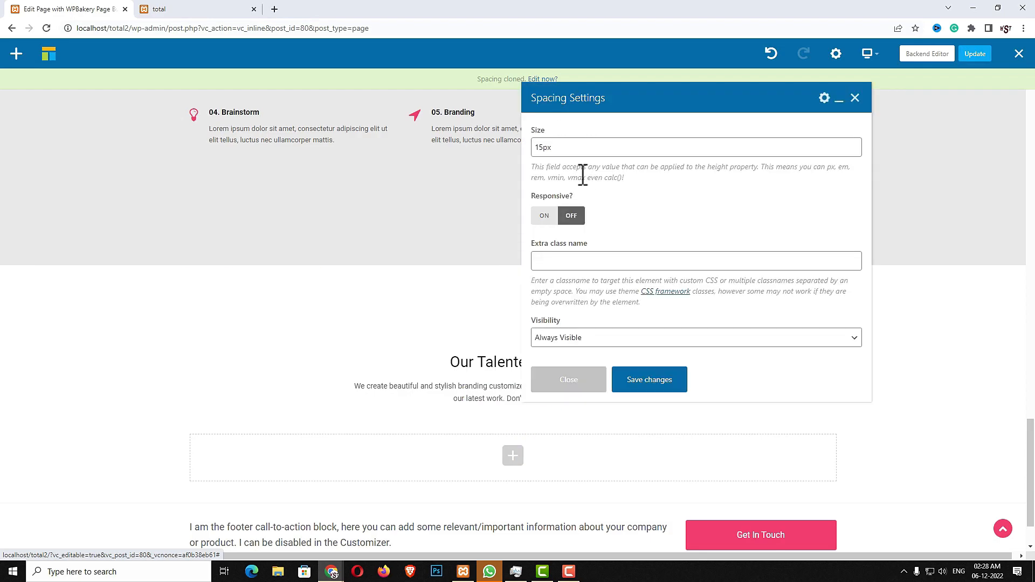
{"action": "left_click", "coordinate": [538, 148]}
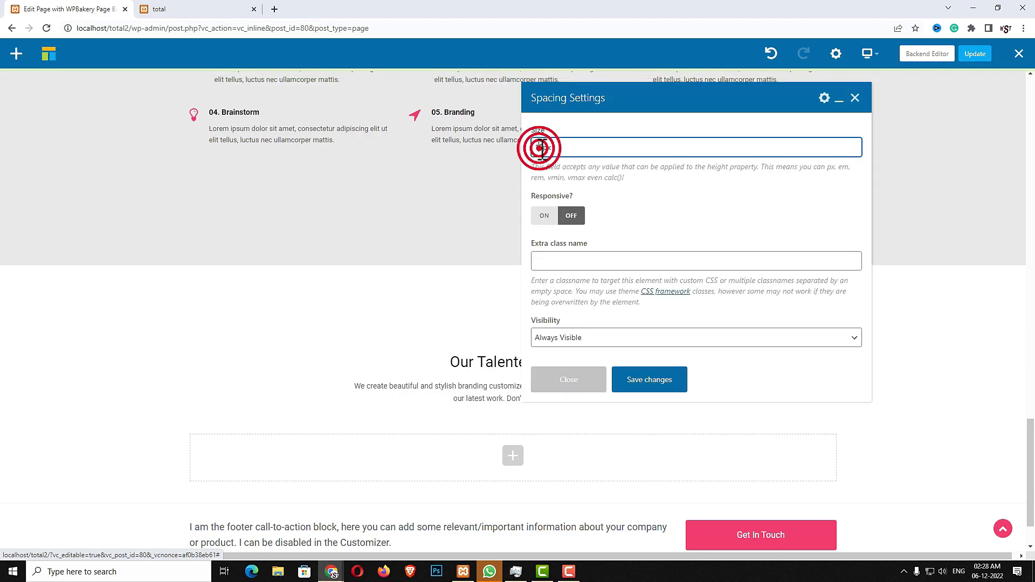
{"action": "key", "text": "Delete"}
{"action": "type", "text": "3"}
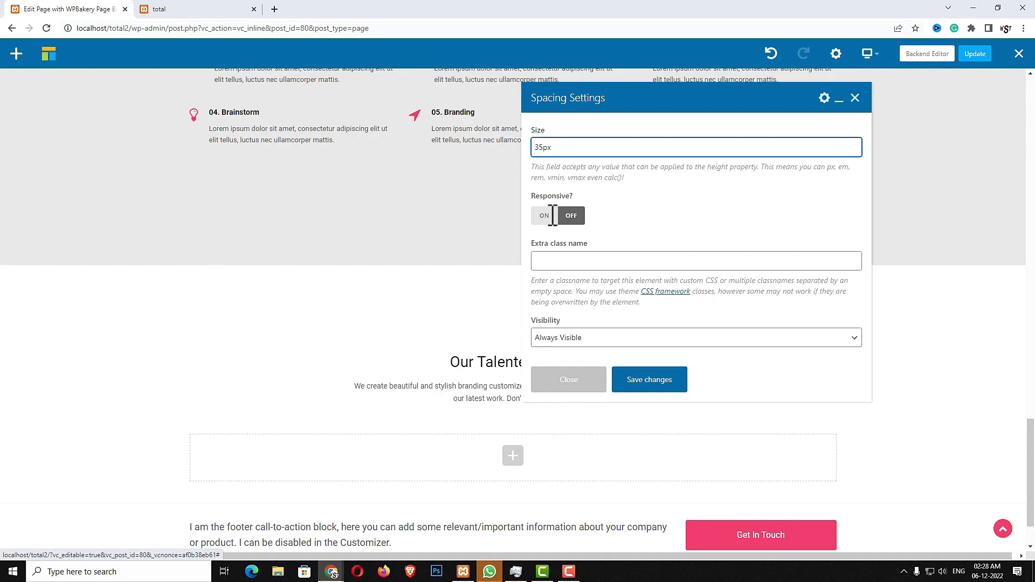
{"action": "left_click", "coordinate": [657, 381]}
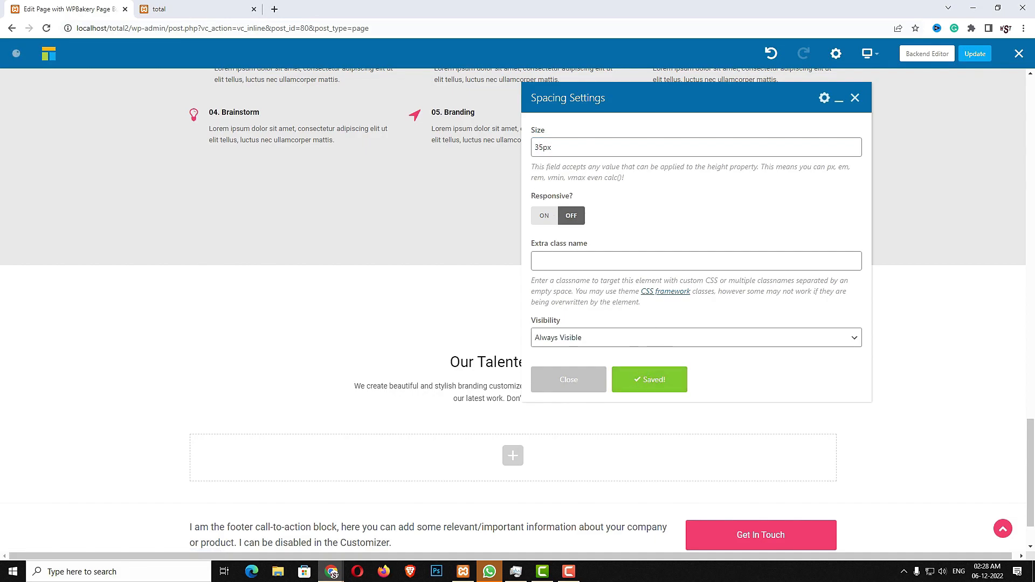
Add a Post Cards element using the Staff 7 card style
{"action": "left_click", "coordinate": [513, 451]}
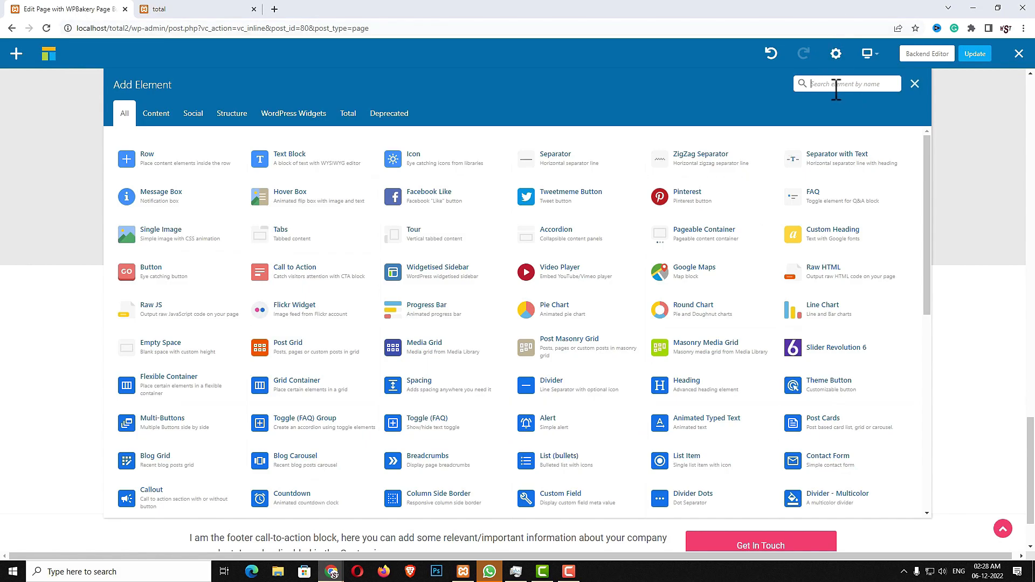
{"action": "type", "text": "post"}
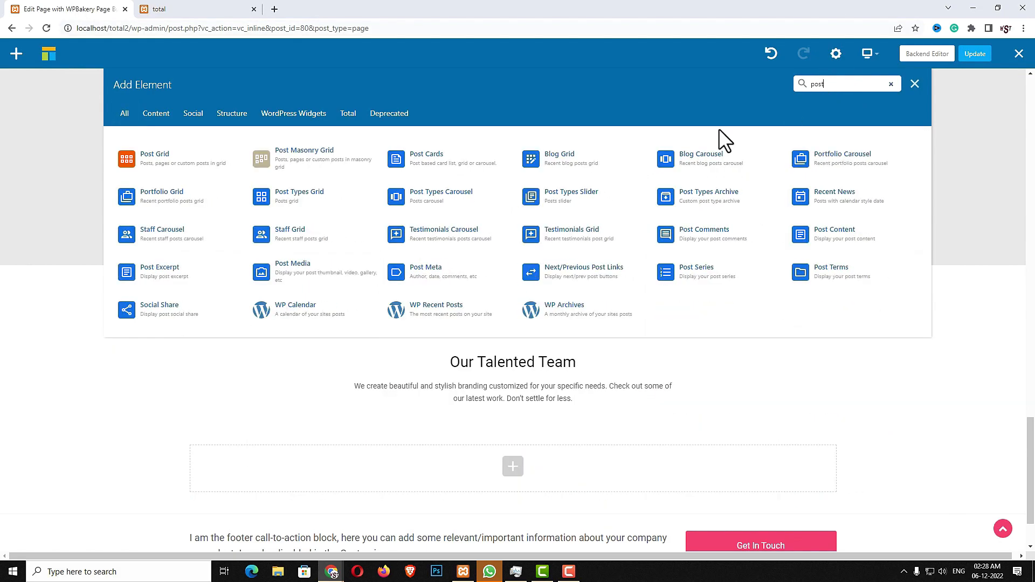
{"action": "left_click", "coordinate": [479, 168]}
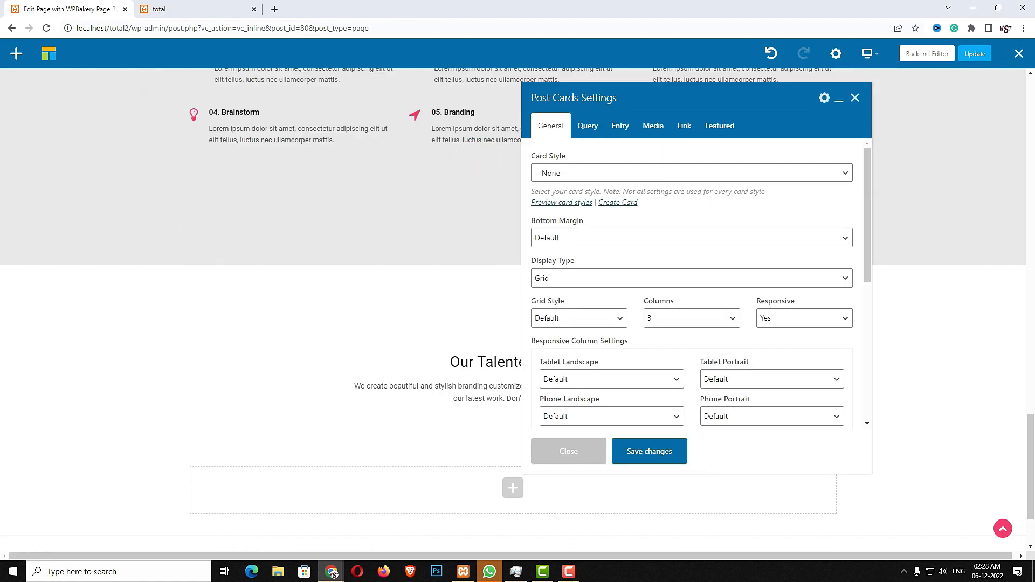
{"action": "left_click", "coordinate": [560, 173]}
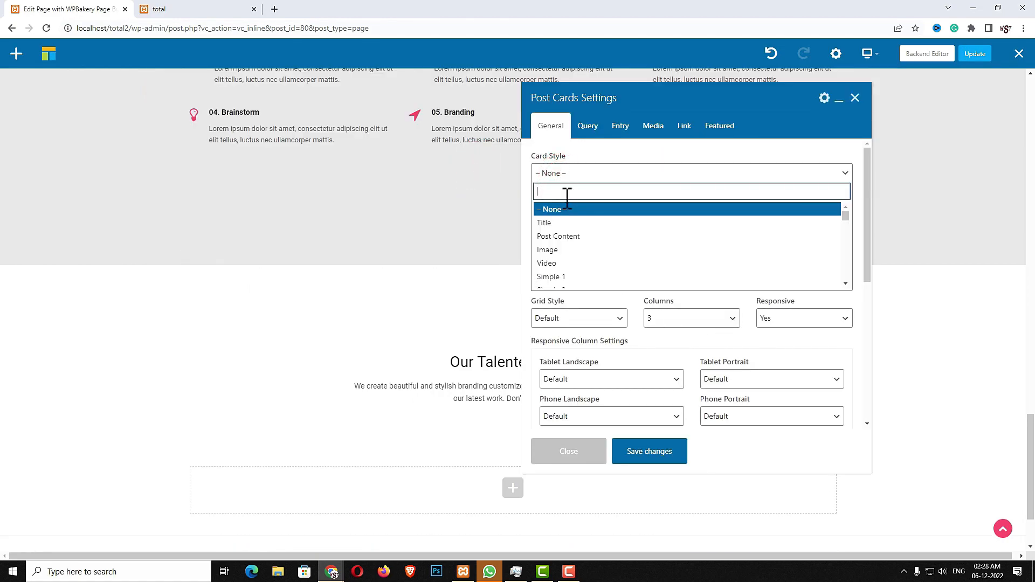
{"action": "scroll", "coordinate": [580, 253], "scroll_direction": "down", "scroll_amount": 15}
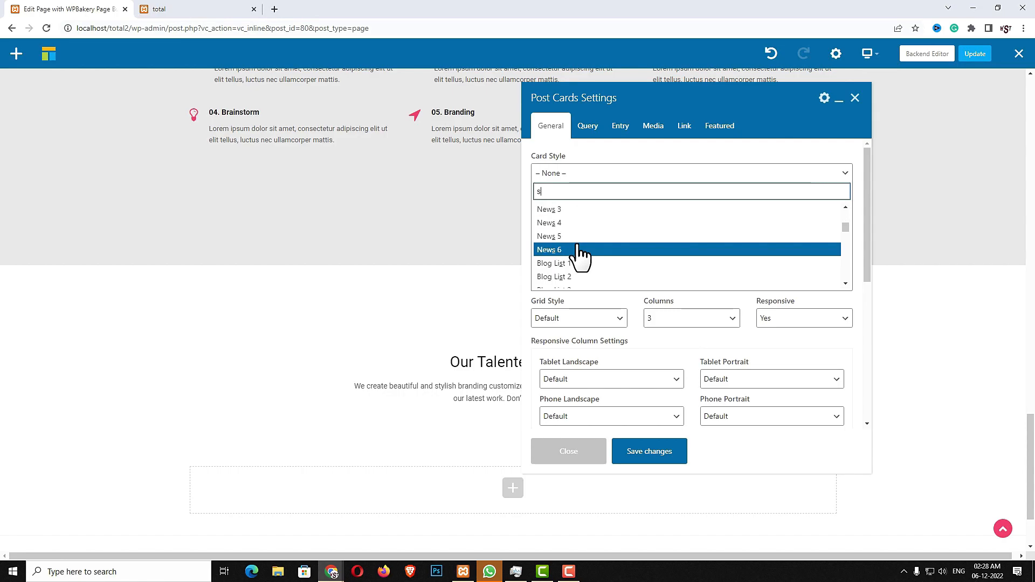
{"action": "type", "text": "s"}
{"action": "scroll", "coordinate": [579, 254], "scroll_direction": "down", "scroll_amount": 10}
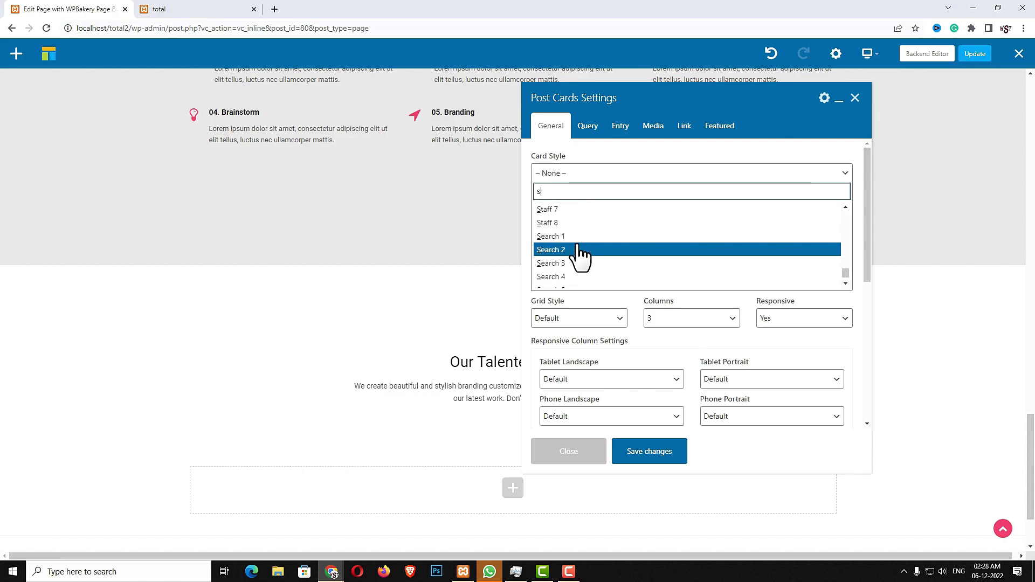
{"action": "left_click", "coordinate": [548, 264]}
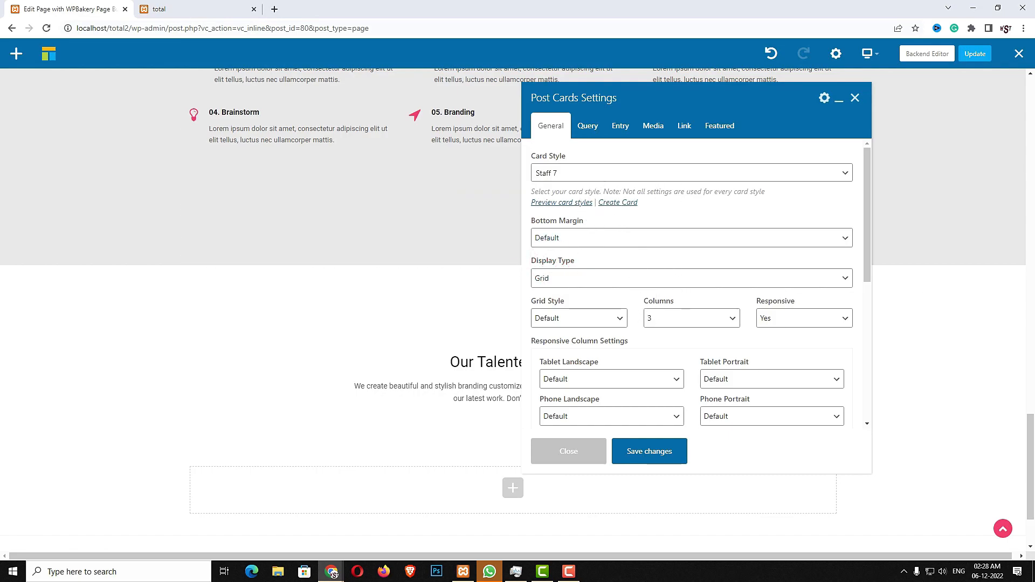
Set the card grid to 4 columns, 2 on tablet portrait and 1 on phone portrait
{"action": "left_click", "coordinate": [678, 322]}
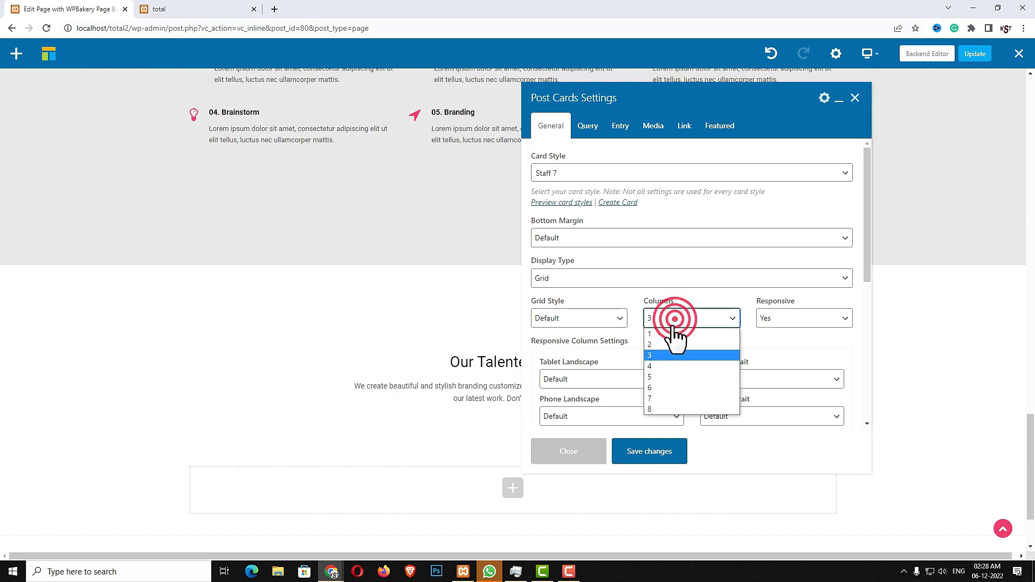
{"action": "left_click", "coordinate": [665, 363]}
{"action": "left_click", "coordinate": [738, 377]}
{"action": "left_click", "coordinate": [724, 412]}
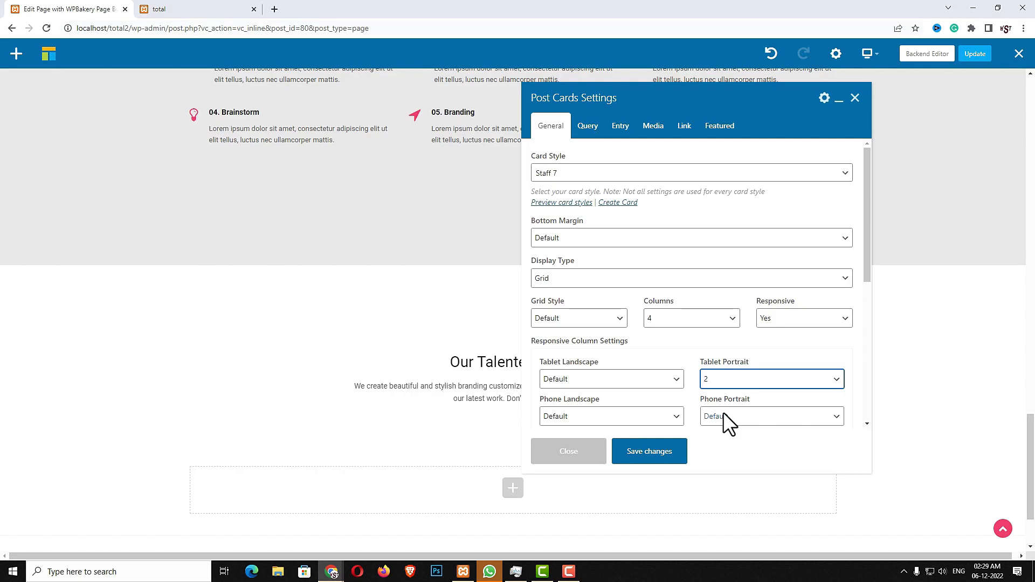
{"action": "left_click", "coordinate": [738, 416]}
{"action": "left_click", "coordinate": [718, 442]}
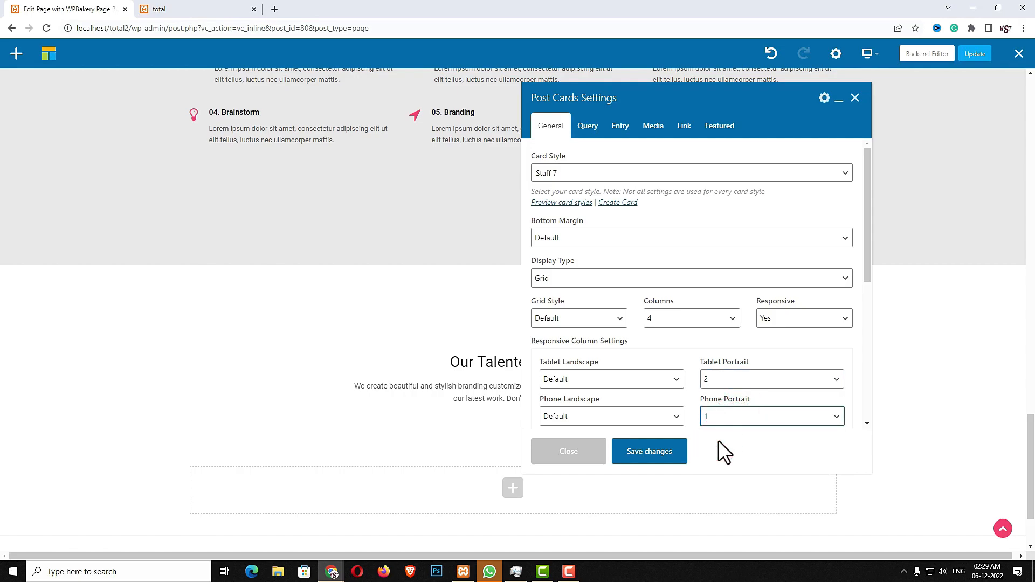
{"action": "scroll", "coordinate": [718, 441], "scroll_direction": "down", "scroll_amount": 2}
{"action": "scroll", "coordinate": [733, 350], "scroll_direction": "down", "scroll_amount": 3}
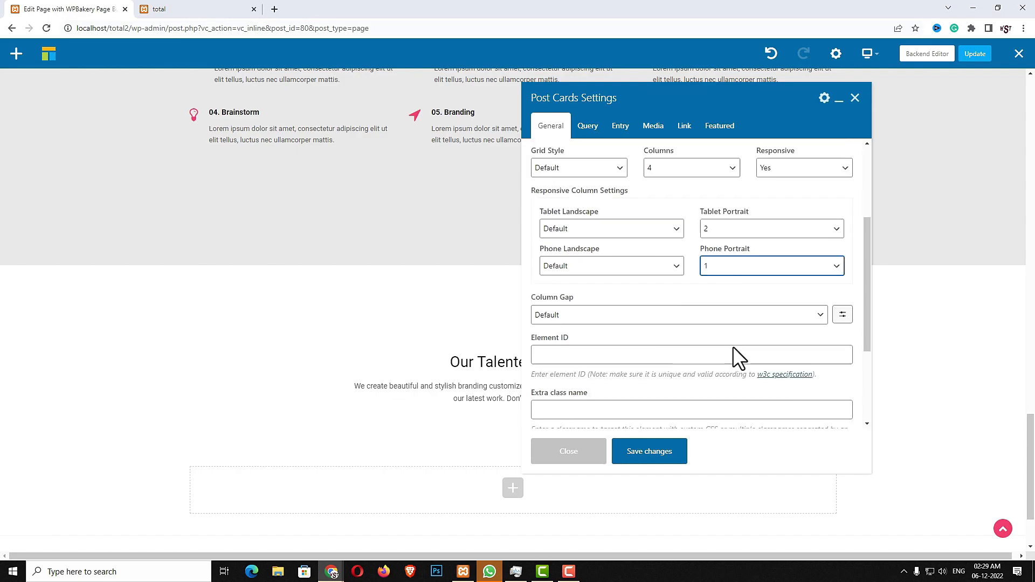
Set the cards' CSS Animation to zoomInRight
{"action": "left_click", "coordinate": [627, 341]}
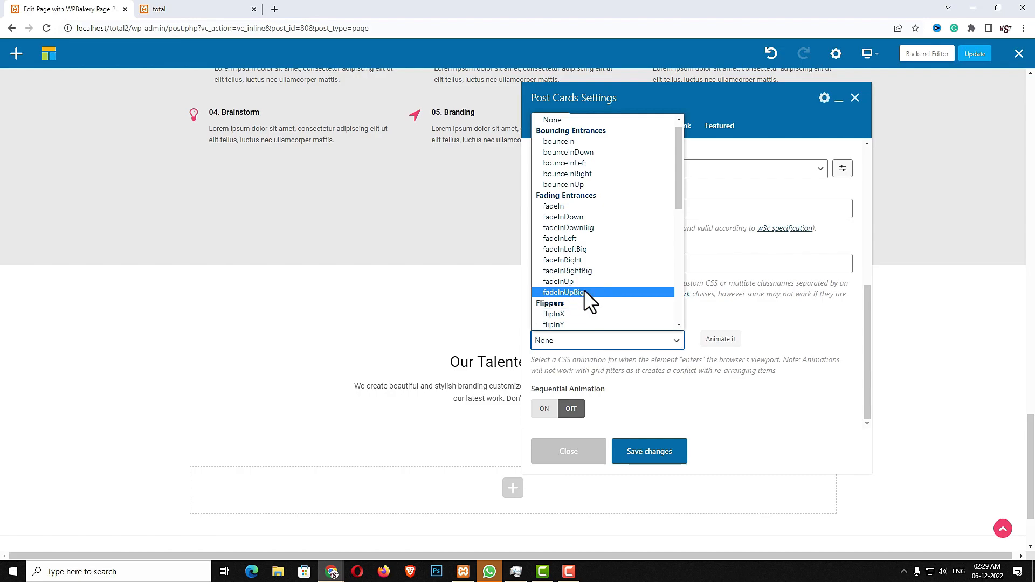
{"action": "scroll", "coordinate": [584, 289], "scroll_direction": "down", "scroll_amount": 6}
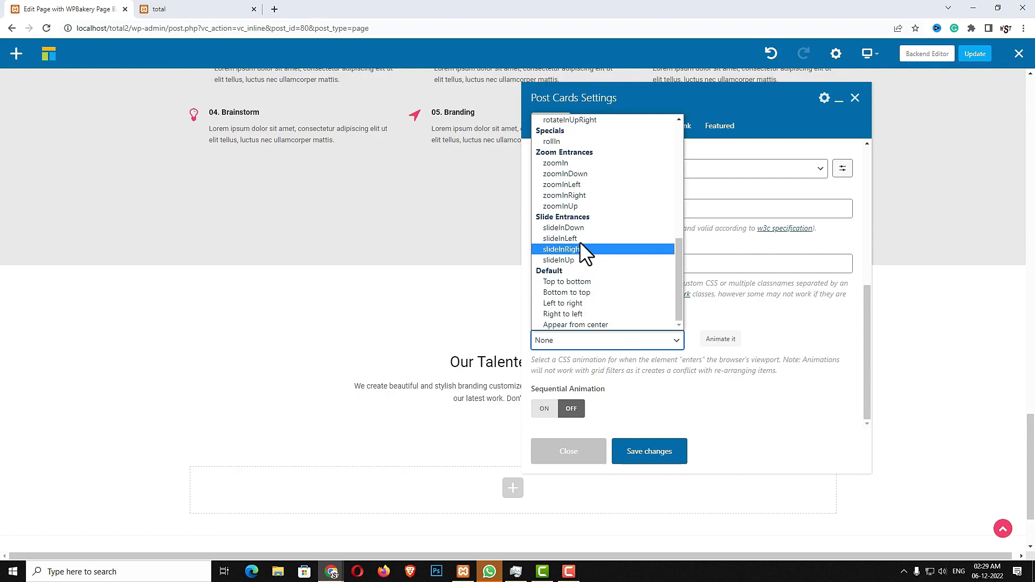
{"action": "left_click", "coordinate": [579, 196]}
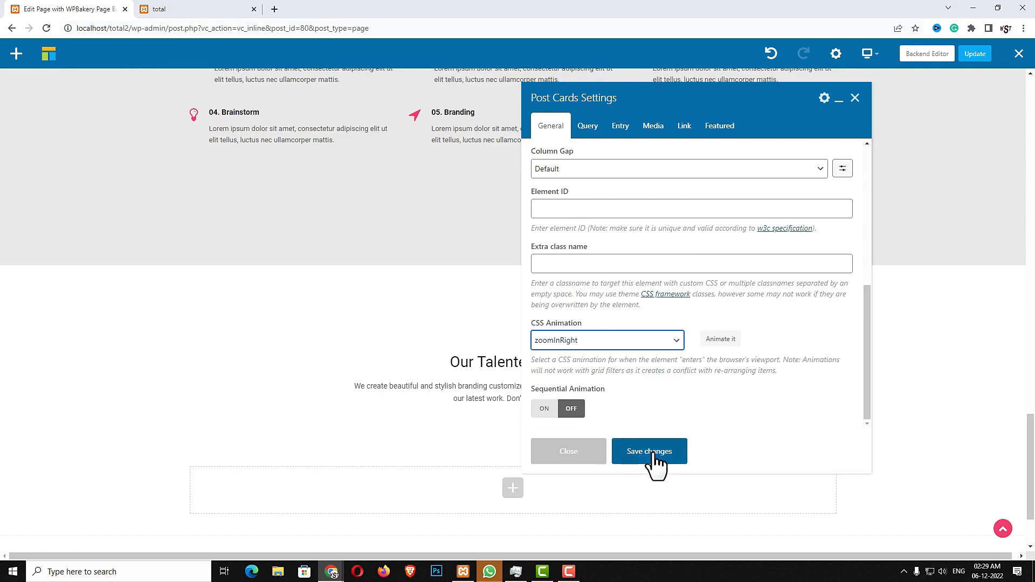
{"action": "left_click", "coordinate": [588, 130]}
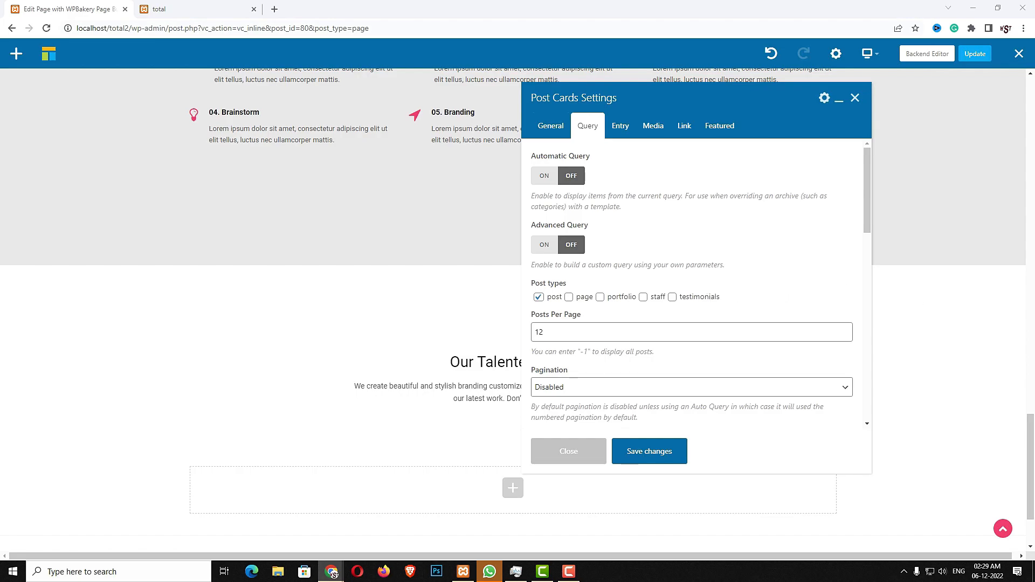
Make the cards query staff members instead of posts
{"action": "left_click", "coordinate": [644, 298]}
{"action": "left_click", "coordinate": [538, 297]}
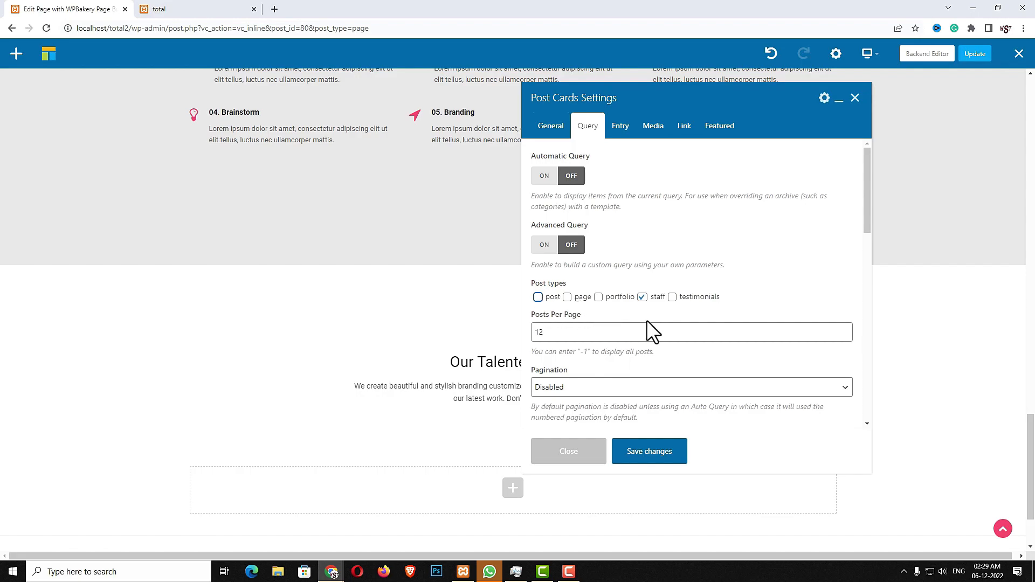
{"action": "scroll", "coordinate": [668, 356], "scroll_direction": "down", "scroll_amount": 4}
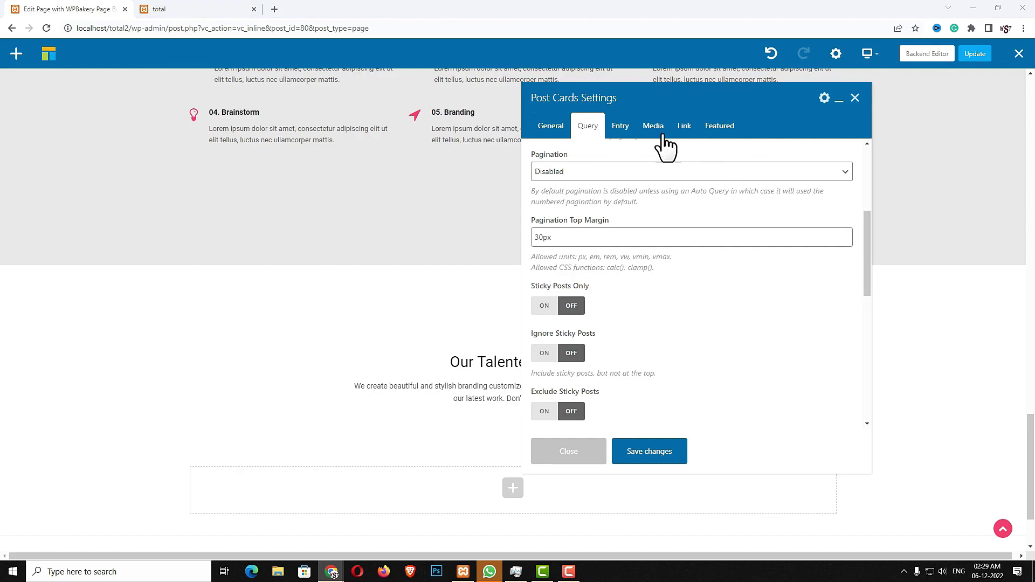
Set card titles to h3, excerpt length to 0 and thumbnail size to staff_entry
{"action": "left_click", "coordinate": [621, 130]}
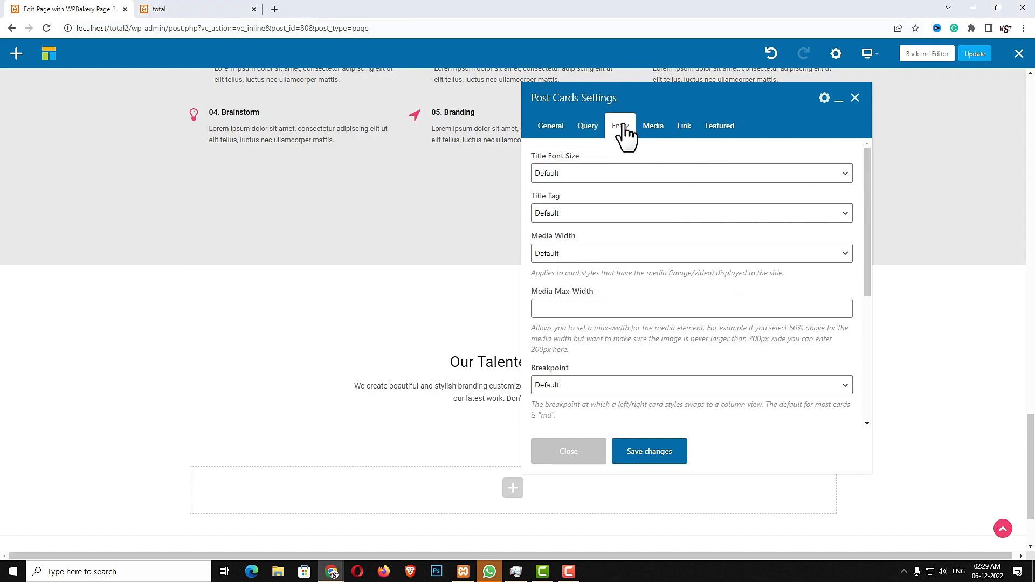
{"action": "left_click", "coordinate": [548, 212]}
{"action": "left_click", "coordinate": [545, 251]}
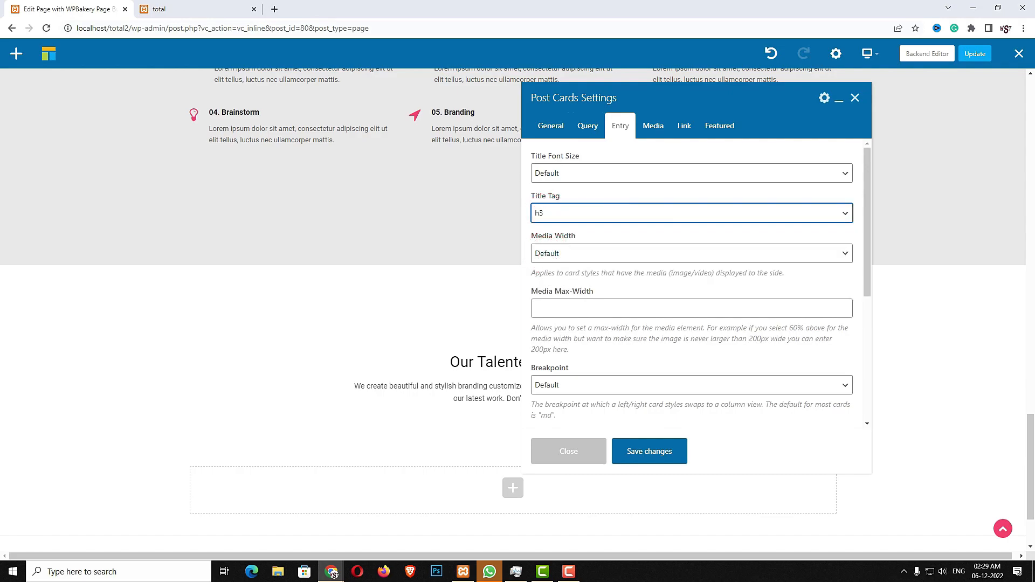
{"action": "scroll", "coordinate": [725, 313], "scroll_direction": "down", "scroll_amount": 2}
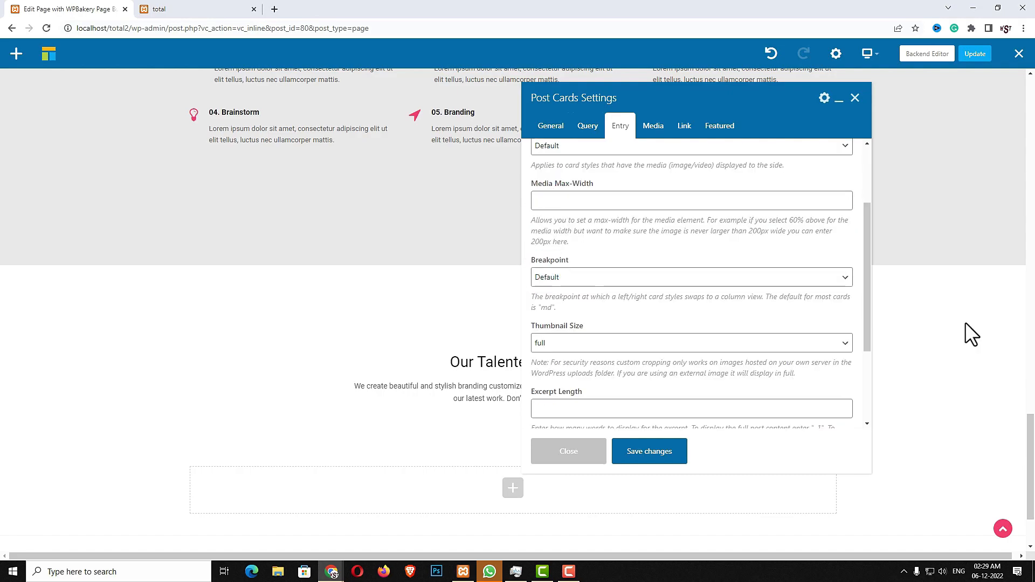
{"action": "scroll", "coordinate": [586, 355], "scroll_direction": "down", "scroll_amount": 1}
{"action": "left_click", "coordinate": [586, 356]}
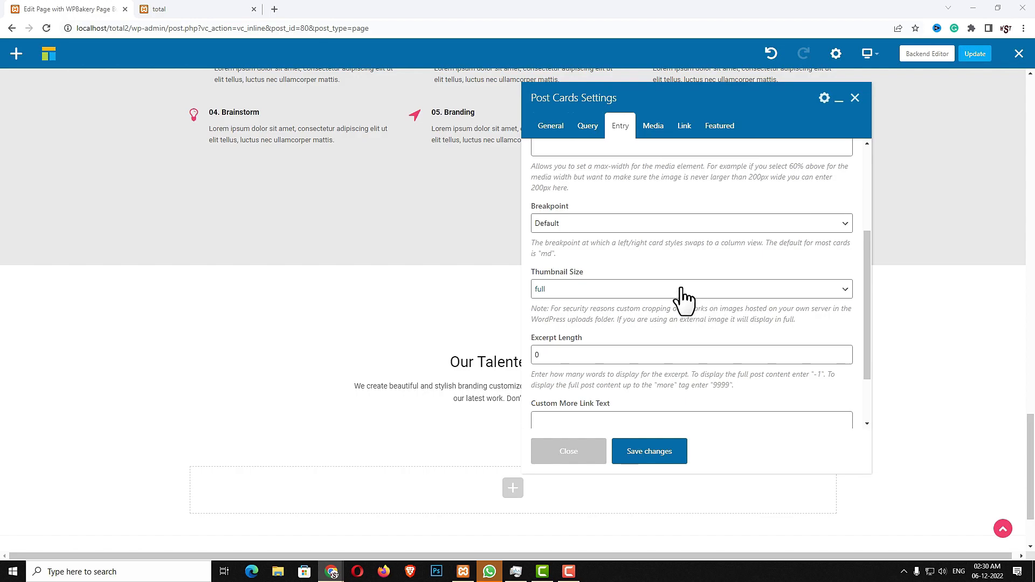
{"action": "left_click", "coordinate": [628, 290]}
{"action": "scroll", "coordinate": [615, 409], "scroll_direction": "down", "scroll_amount": 1}
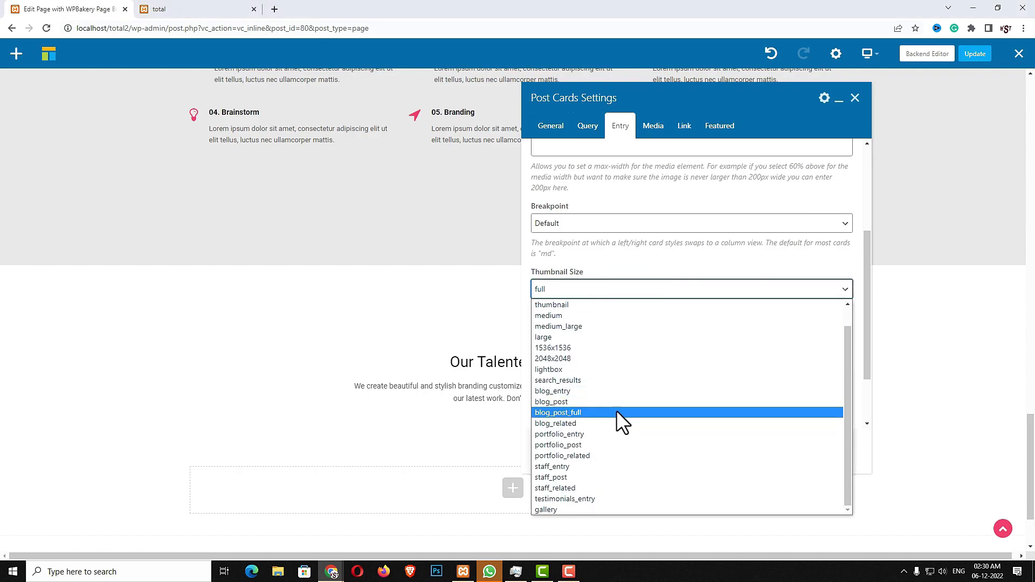
{"action": "left_click", "coordinate": [592, 467]}
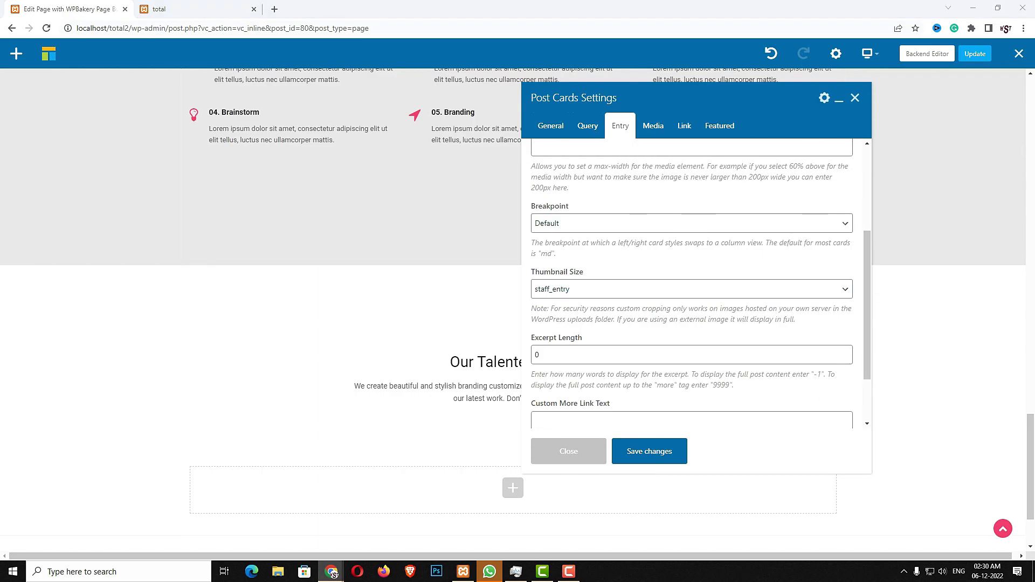
Review the featured card settings and save the Post Cards element
{"action": "left_click", "coordinate": [714, 129]}
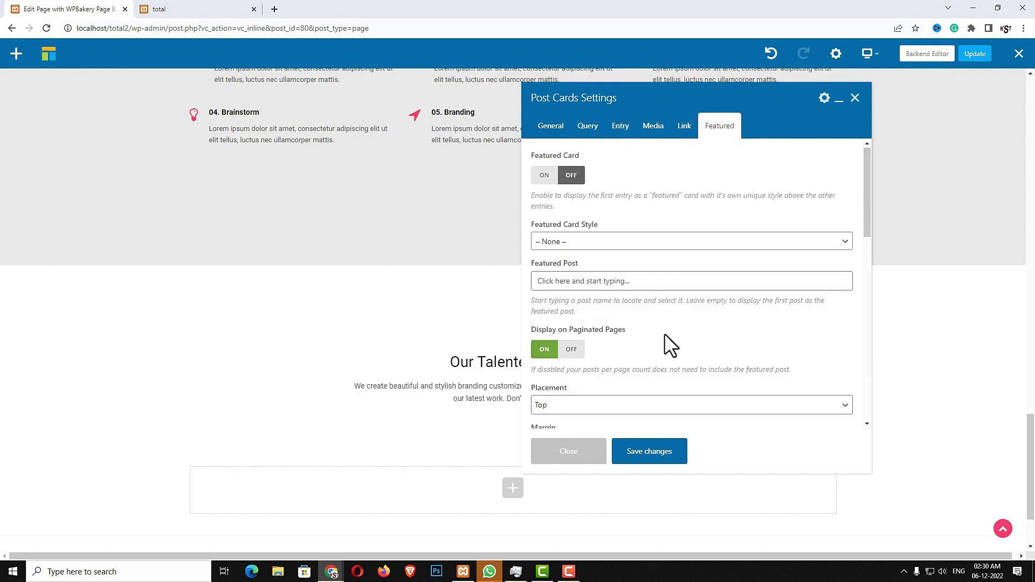
{"action": "scroll", "coordinate": [664, 335], "scroll_direction": "down", "scroll_amount": 5}
{"action": "scroll", "coordinate": [665, 334], "scroll_direction": "up", "scroll_amount": 3}
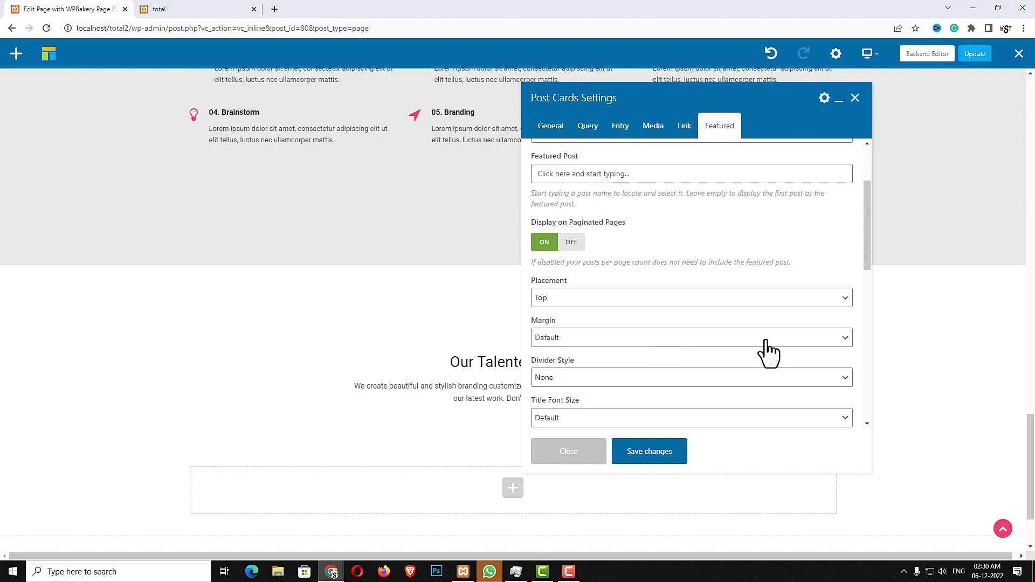
{"action": "left_click", "coordinate": [647, 456]}
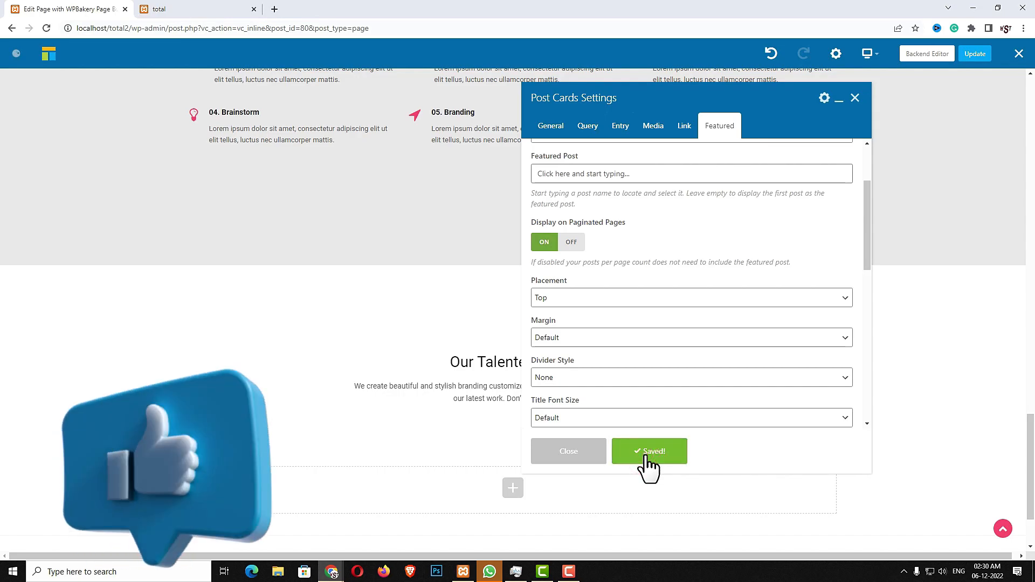
{"action": "scroll", "coordinate": [316, 357], "scroll_direction": "down", "scroll_amount": 3}
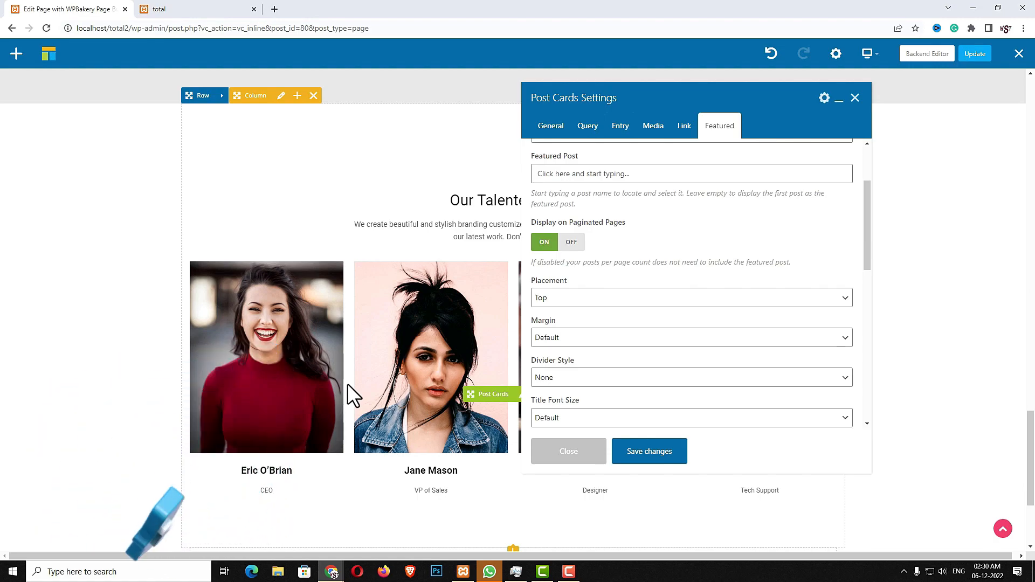
Add a new row below the team grid and set it to stretch full width
{"action": "left_click", "coordinate": [567, 453]}
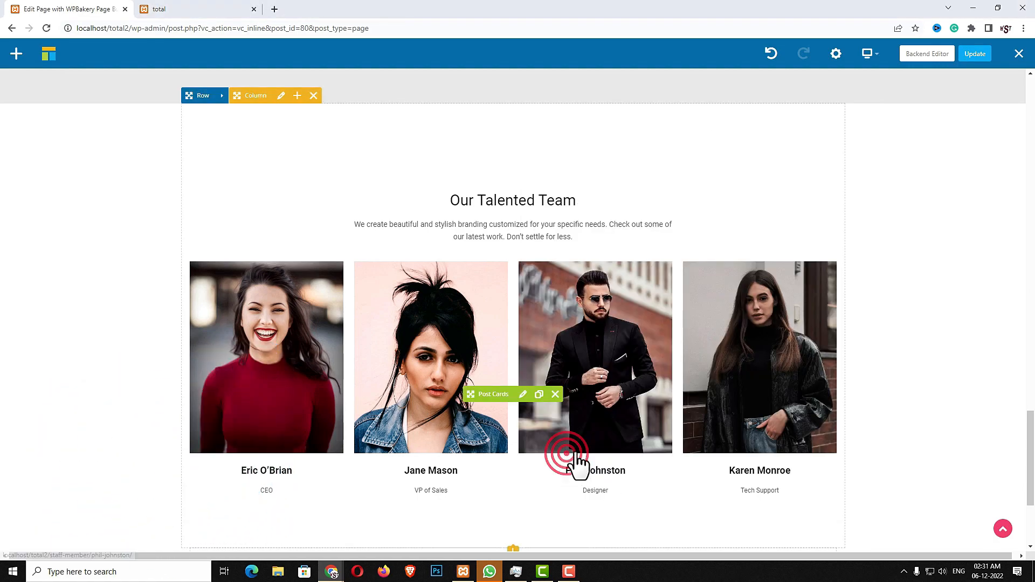
{"action": "scroll", "coordinate": [593, 456], "scroll_direction": "down", "scroll_amount": 3}
{"action": "left_click", "coordinate": [512, 410]}
{"action": "left_click", "coordinate": [162, 158]}
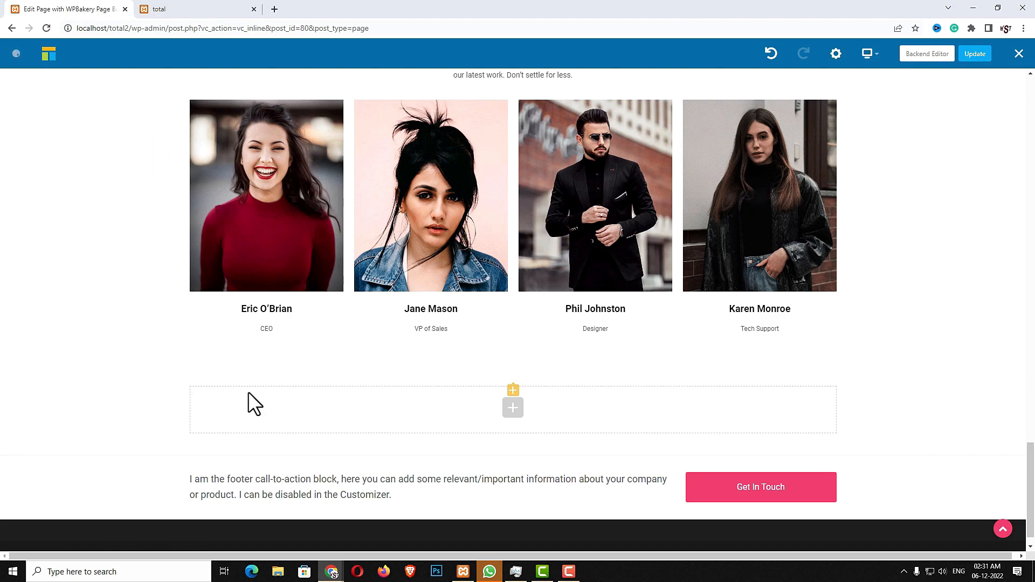
{"action": "left_click", "coordinate": [225, 380]}
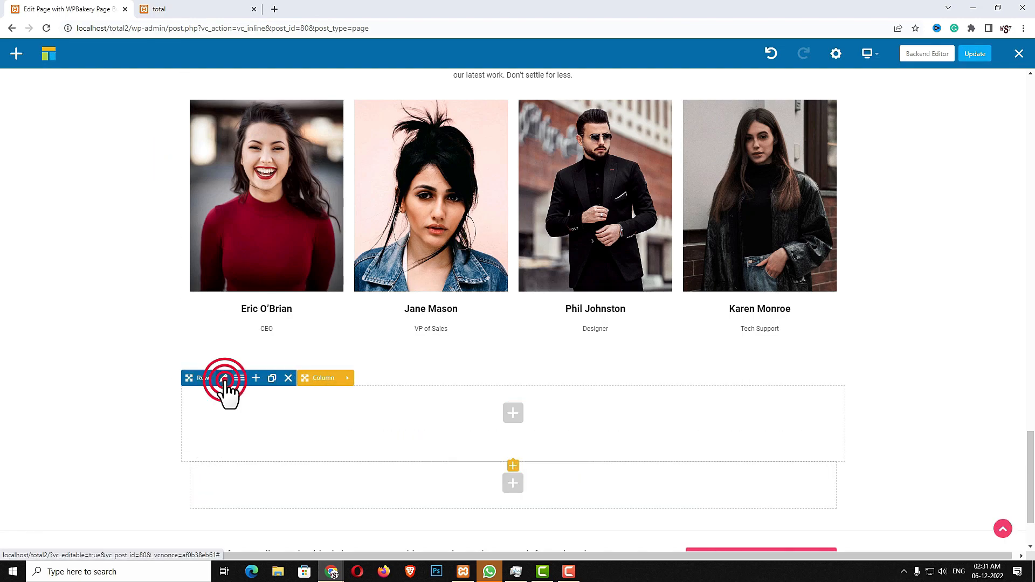
{"action": "scroll", "coordinate": [597, 296], "scroll_direction": "down", "scroll_amount": 4}
{"action": "left_click", "coordinate": [596, 268]}
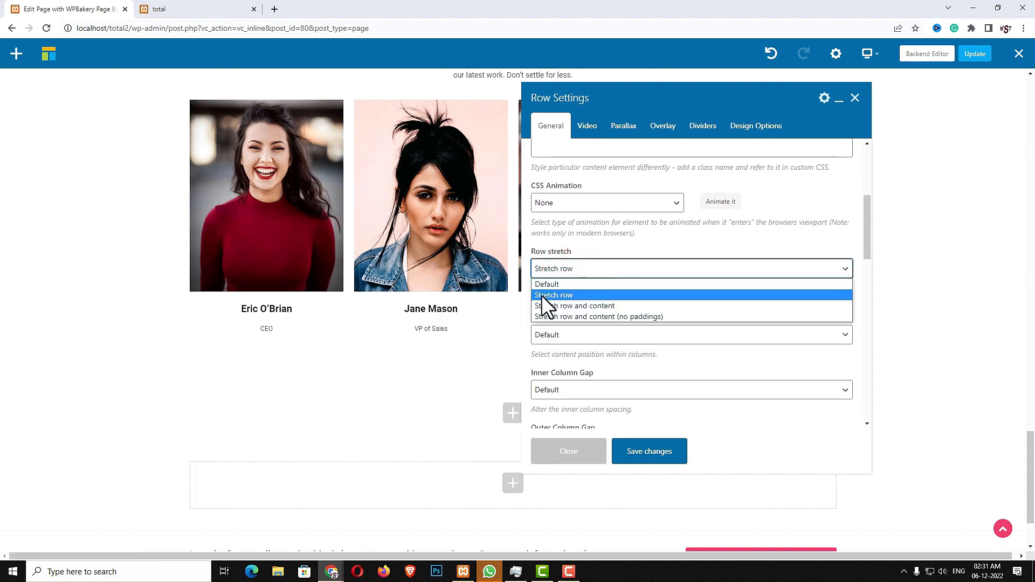
{"action": "left_click", "coordinate": [572, 295]}
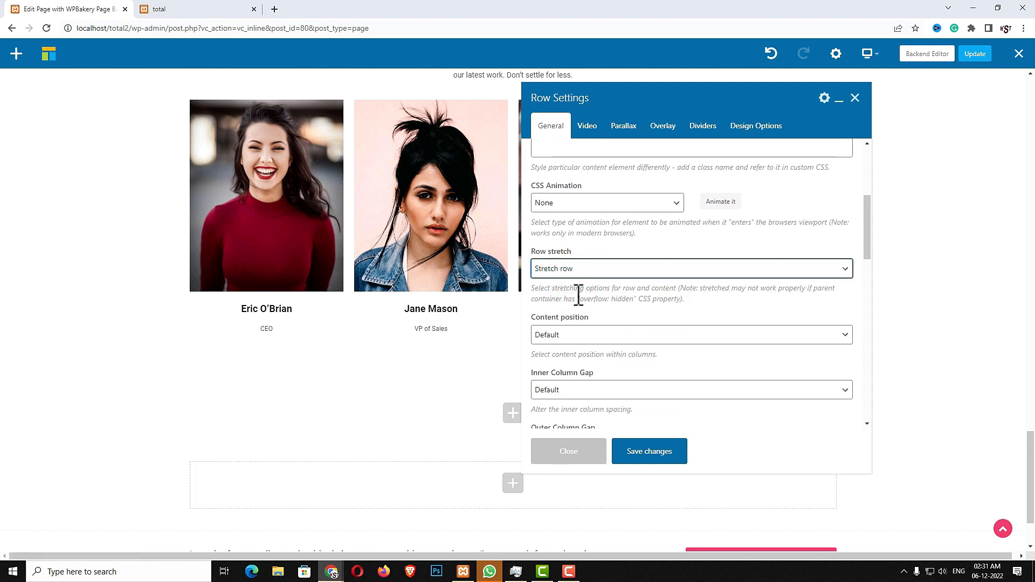
Give the row a light grey #eaeaea background and save its settings
{"action": "left_click", "coordinate": [753, 131]}
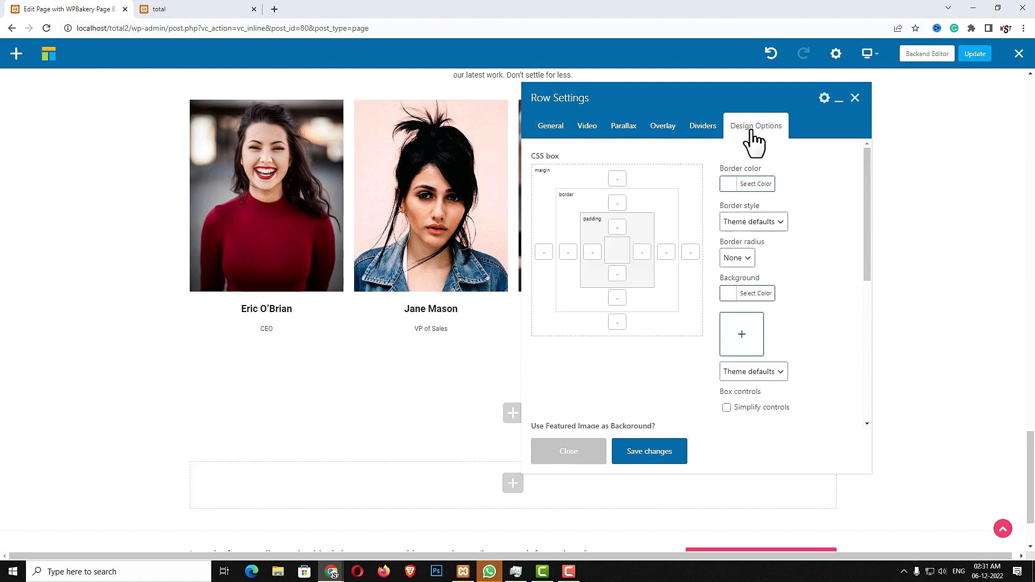
{"action": "left_click", "coordinate": [729, 293]}
{"action": "left_click", "coordinate": [729, 323]}
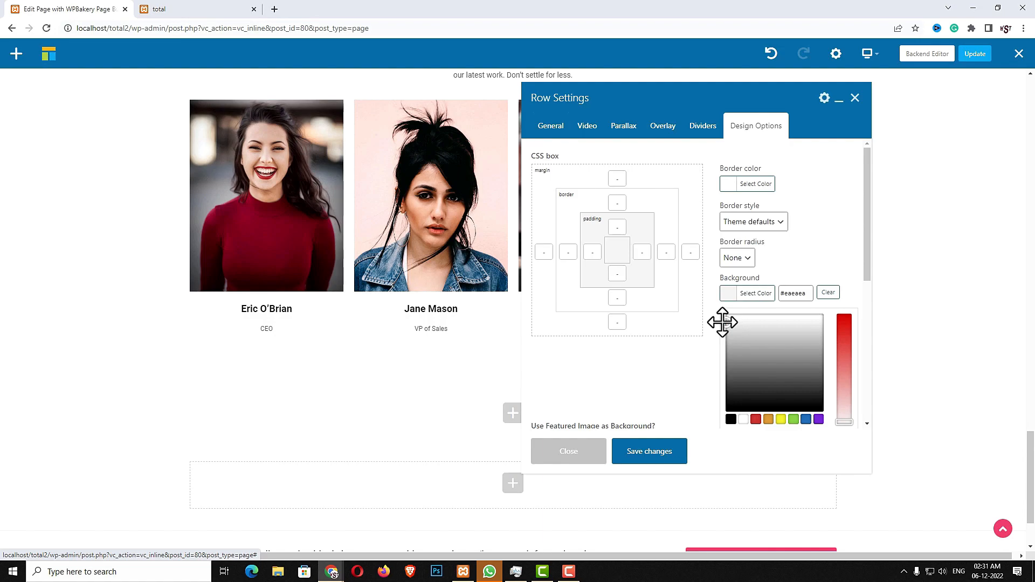
{"action": "left_click", "coordinate": [648, 454]}
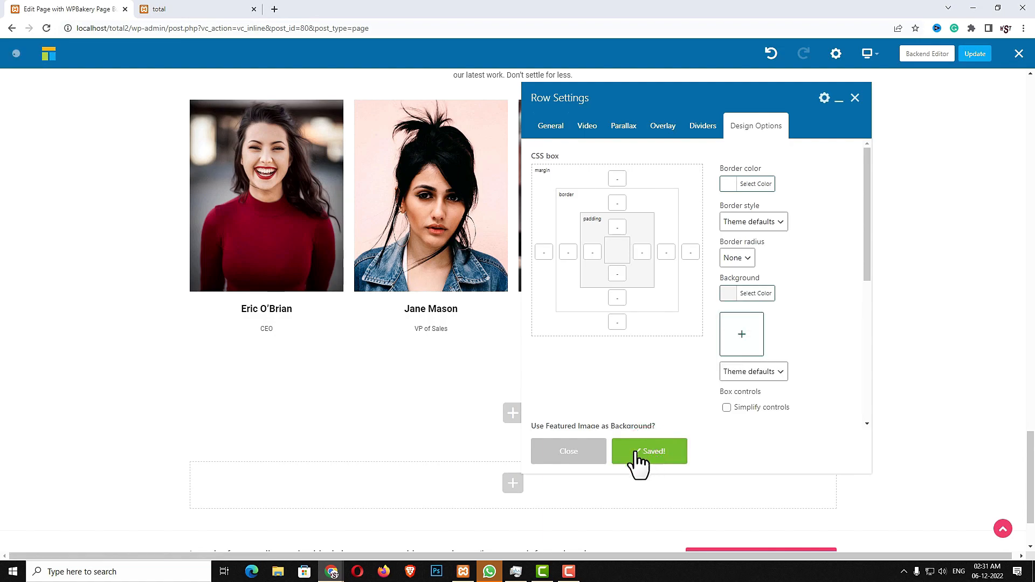
{"action": "left_click", "coordinate": [589, 462]}
{"action": "left_click", "coordinate": [515, 418]}
Add a Templatera element loading the Content Top/Bottom Spacing template to the grey row
{"action": "left_click", "coordinate": [826, 85]}
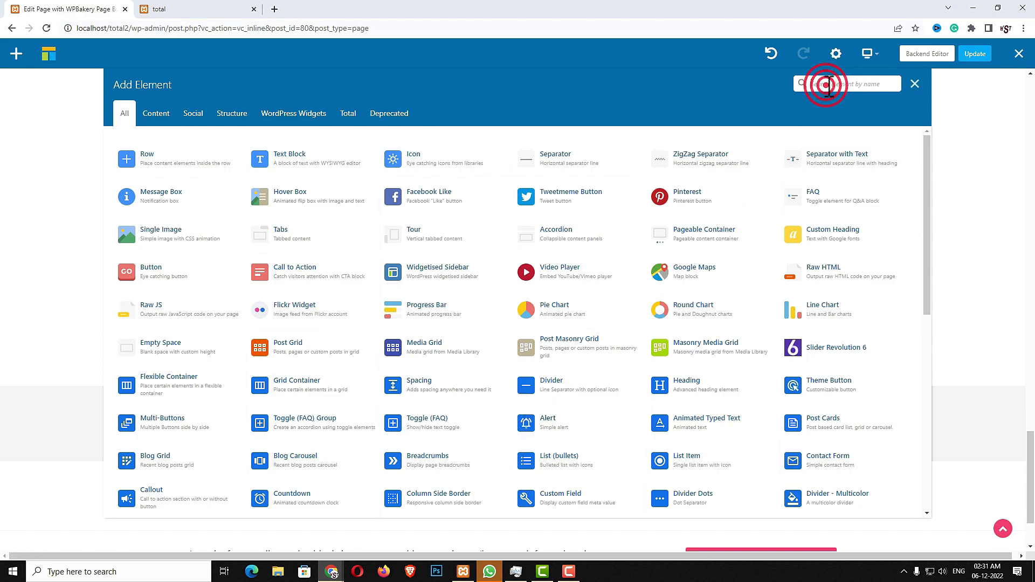
{"action": "type", "text": "templ"}
{"action": "left_click", "coordinate": [190, 157]}
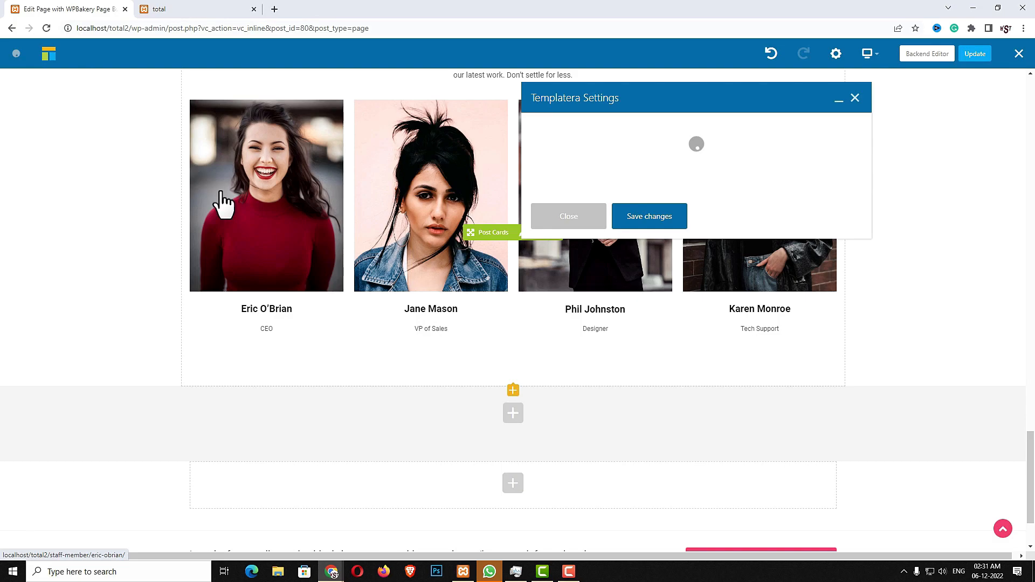
{"action": "left_click", "coordinate": [621, 147]}
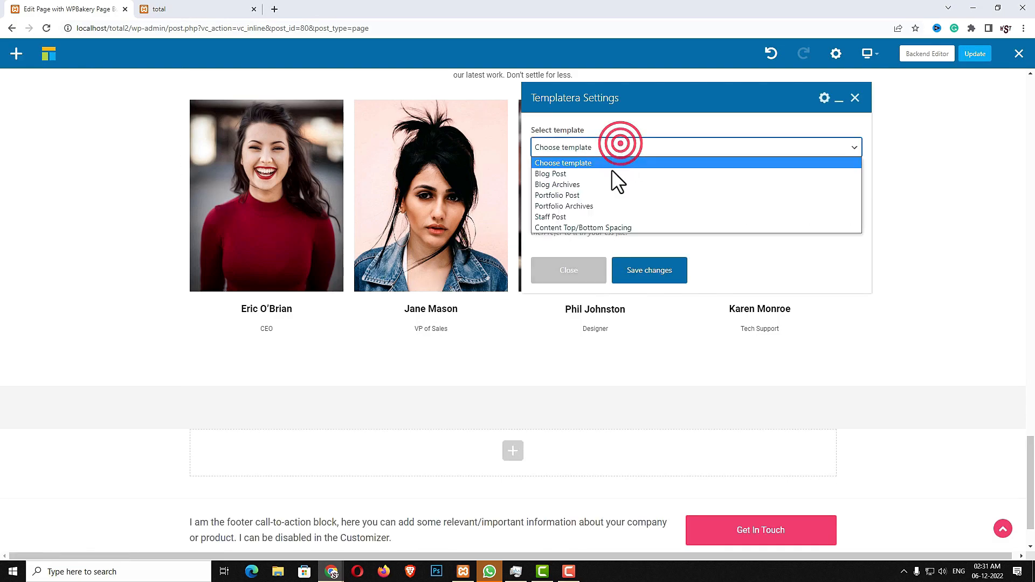
{"action": "left_click", "coordinate": [600, 228]}
{"action": "left_click", "coordinate": [647, 275]}
{"action": "left_click", "coordinate": [585, 273]}
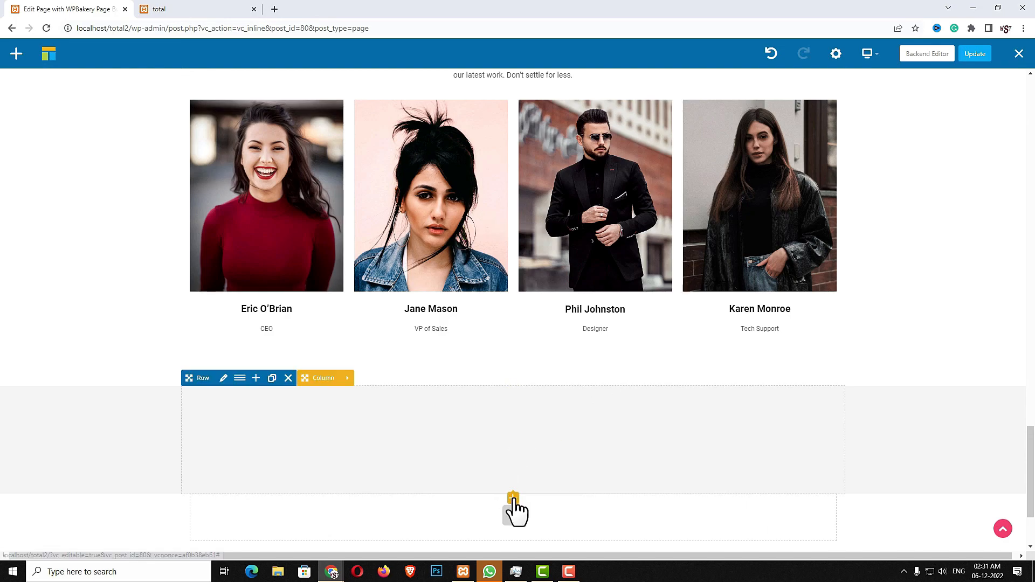
Add a row whose inner row uses a 1/2 + 1/2 two-column layout
{"action": "left_click", "coordinate": [514, 501]}
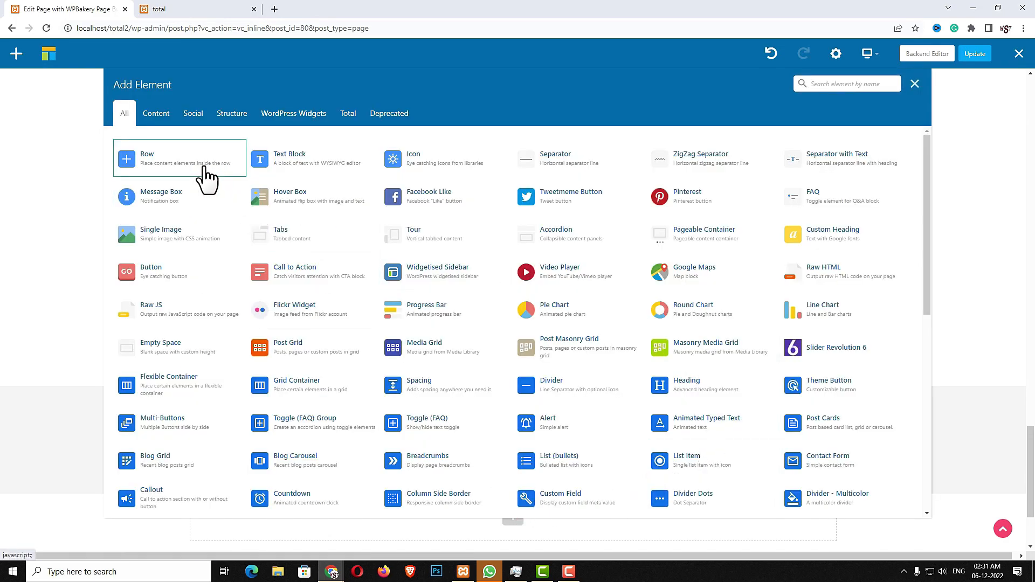
{"action": "left_click", "coordinate": [206, 178]}
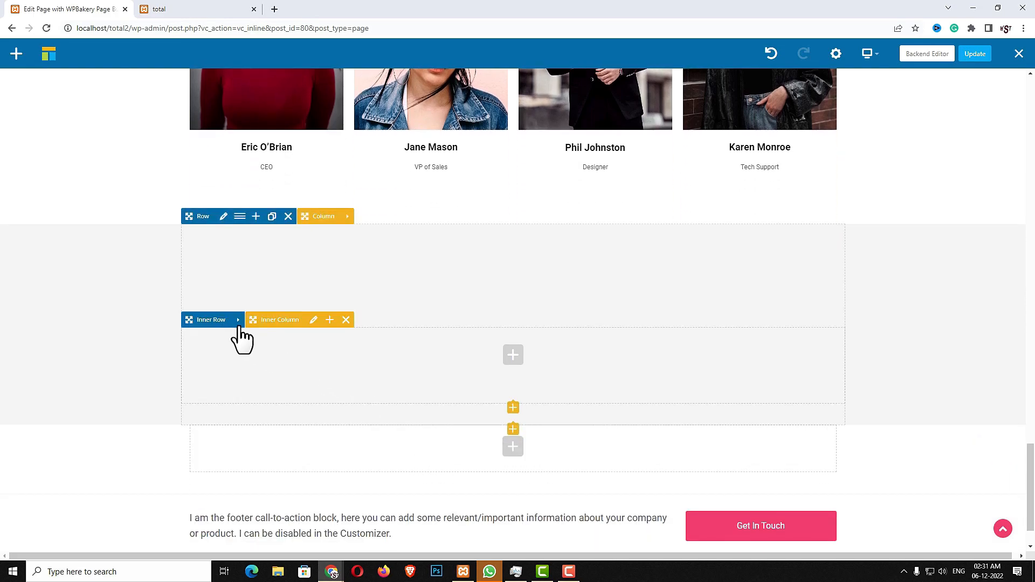
{"action": "left_click", "coordinate": [238, 319]}
{"action": "left_click", "coordinate": [257, 319]}
{"action": "left_click", "coordinate": [567, 145]}
{"action": "left_click", "coordinate": [713, 201]}
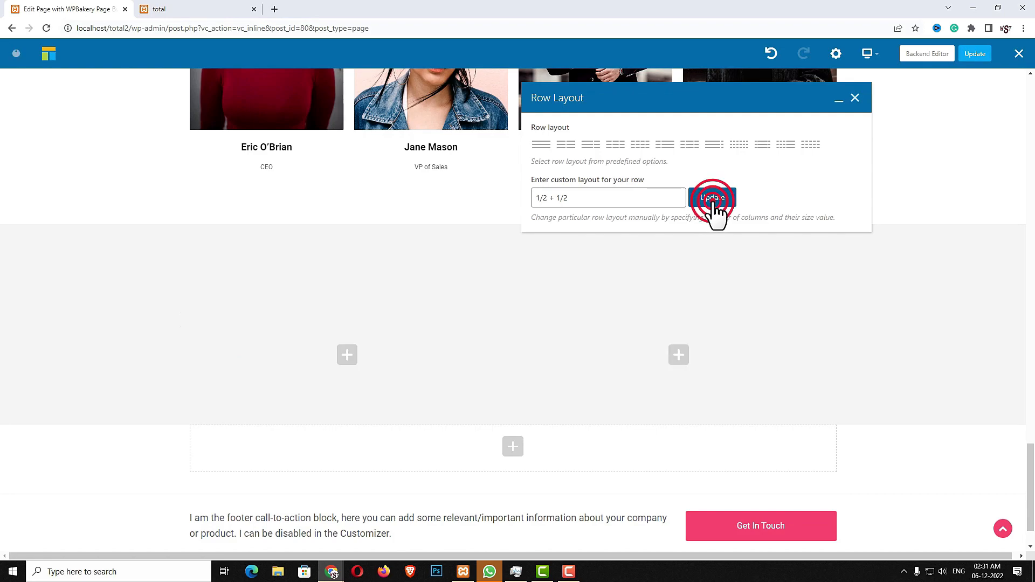
{"action": "left_click", "coordinate": [855, 98]}
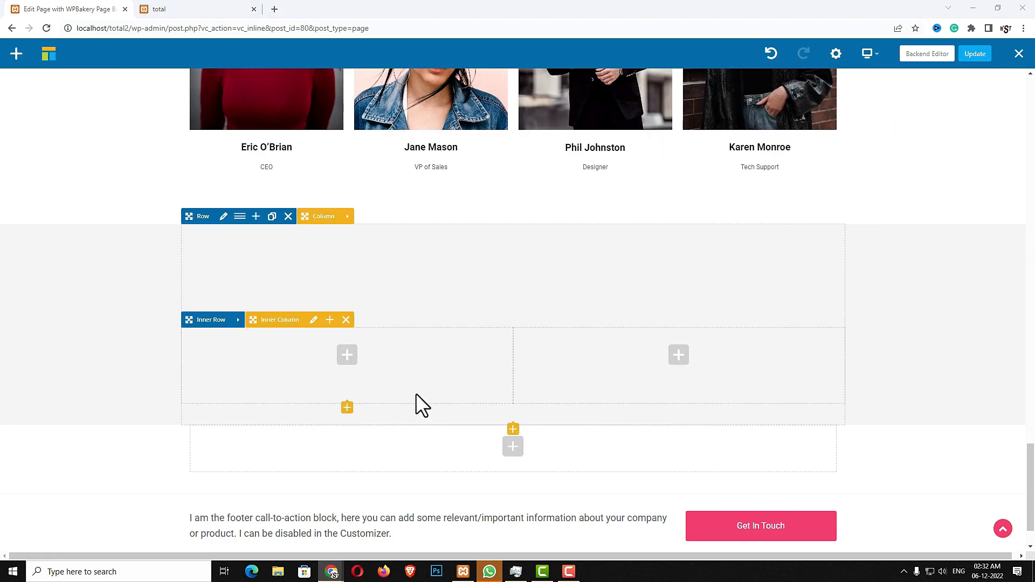
{"action": "left_click", "coordinate": [349, 355]}
Add an Image element to the left column showing the smartphone illustration
{"action": "left_click", "coordinate": [863, 85]}
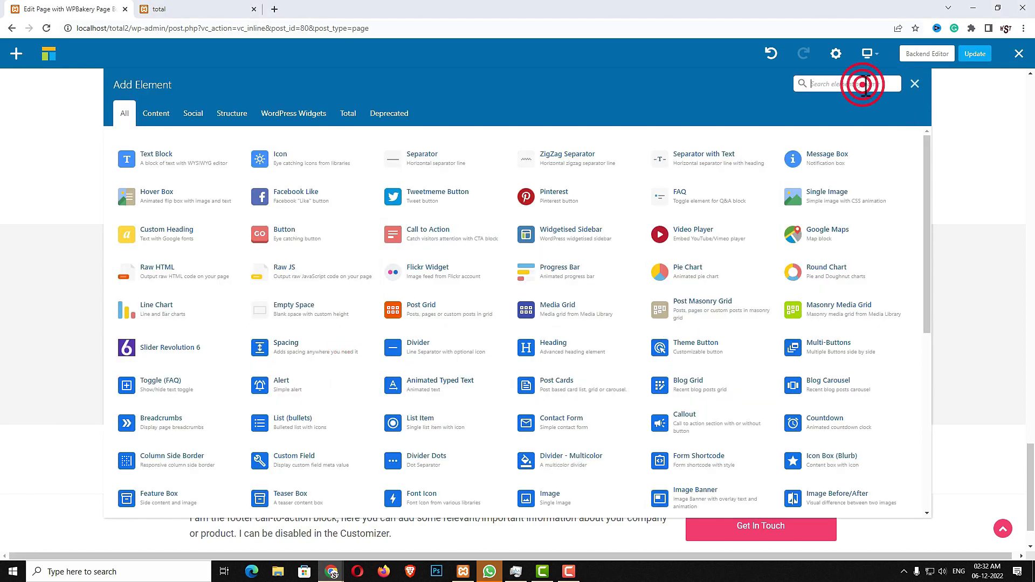
{"action": "type", "text": "im"}
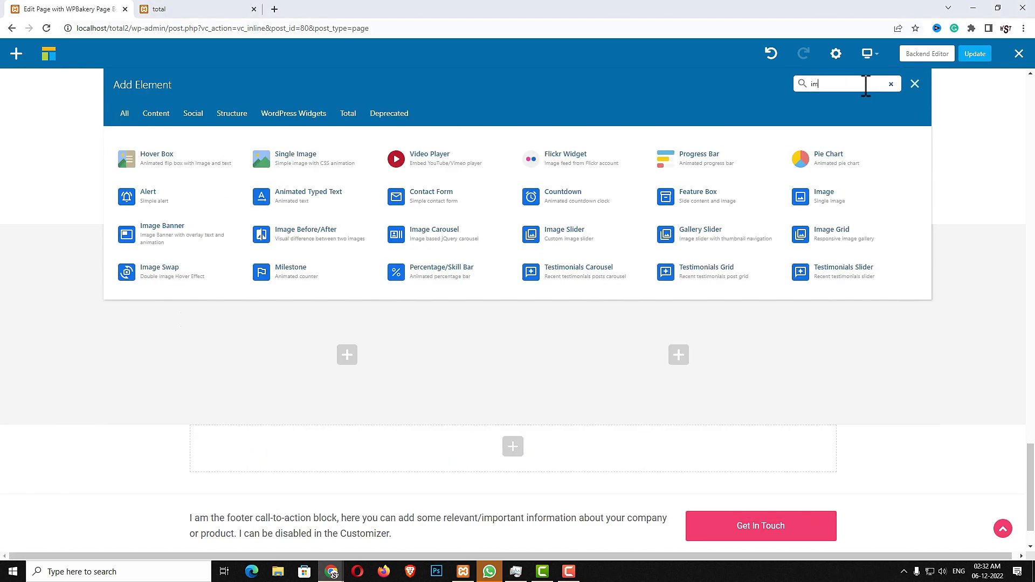
{"action": "type", "text": "a"}
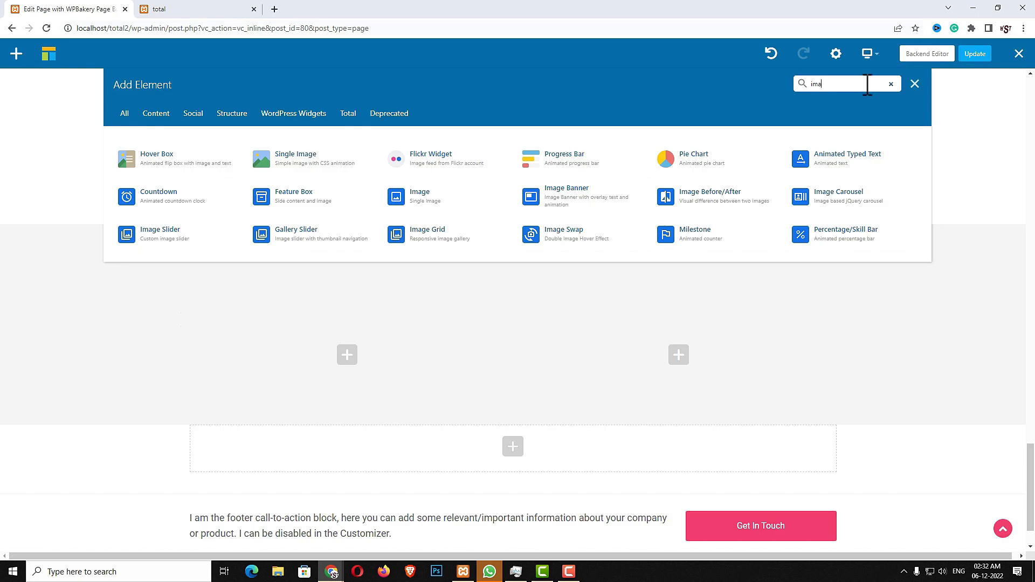
{"action": "left_click", "coordinate": [437, 196]}
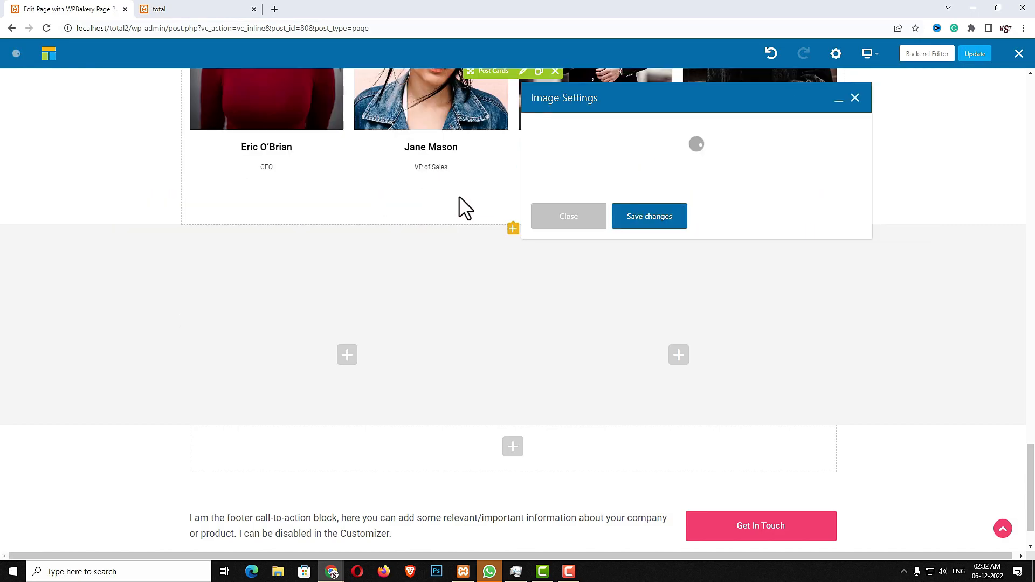
{"action": "left_click", "coordinate": [549, 231]}
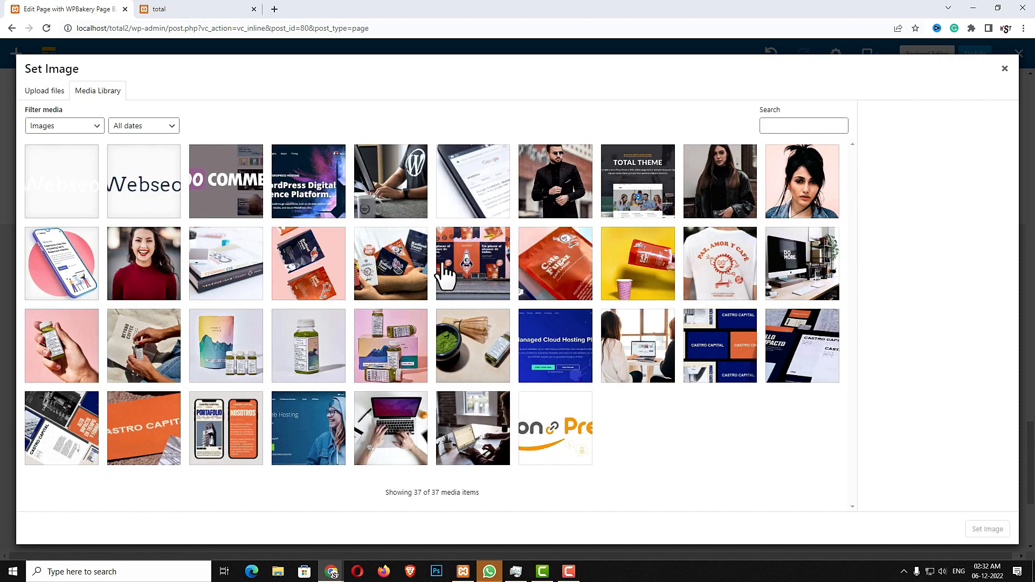
{"action": "left_click", "coordinate": [51, 261]}
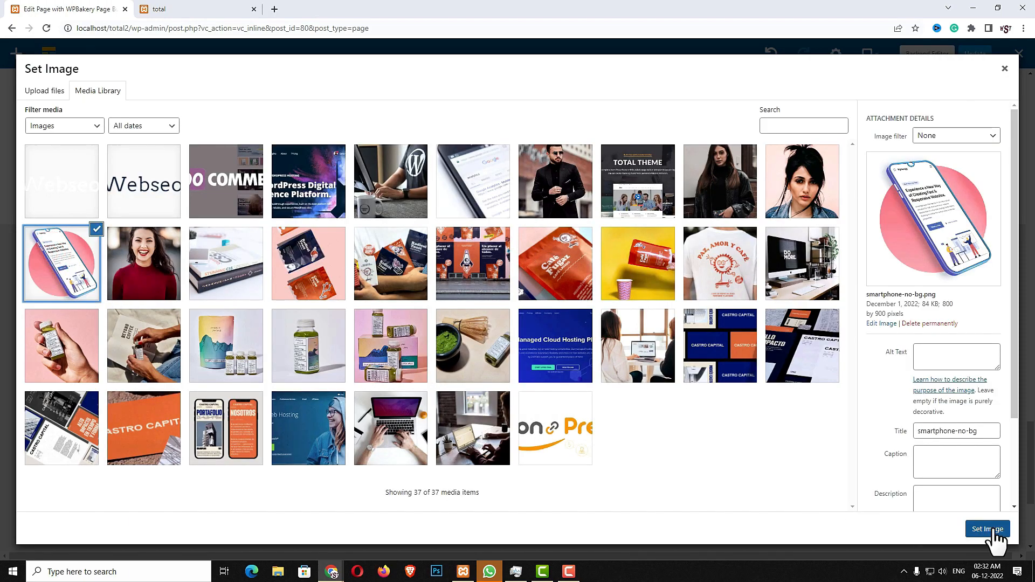
{"action": "left_click", "coordinate": [994, 533]}
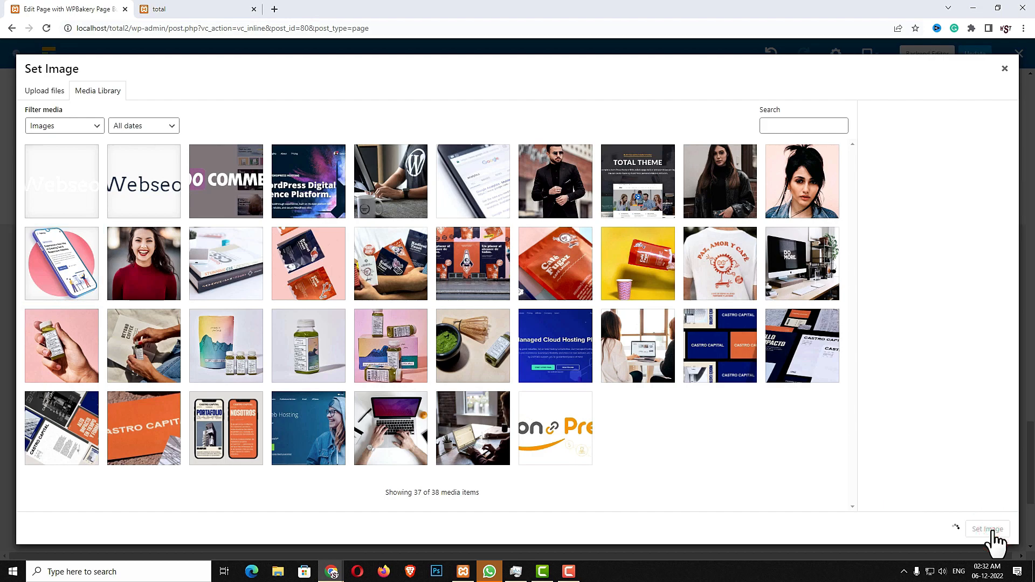
{"action": "scroll", "coordinate": [599, 377], "scroll_direction": "down", "scroll_amount": 3}
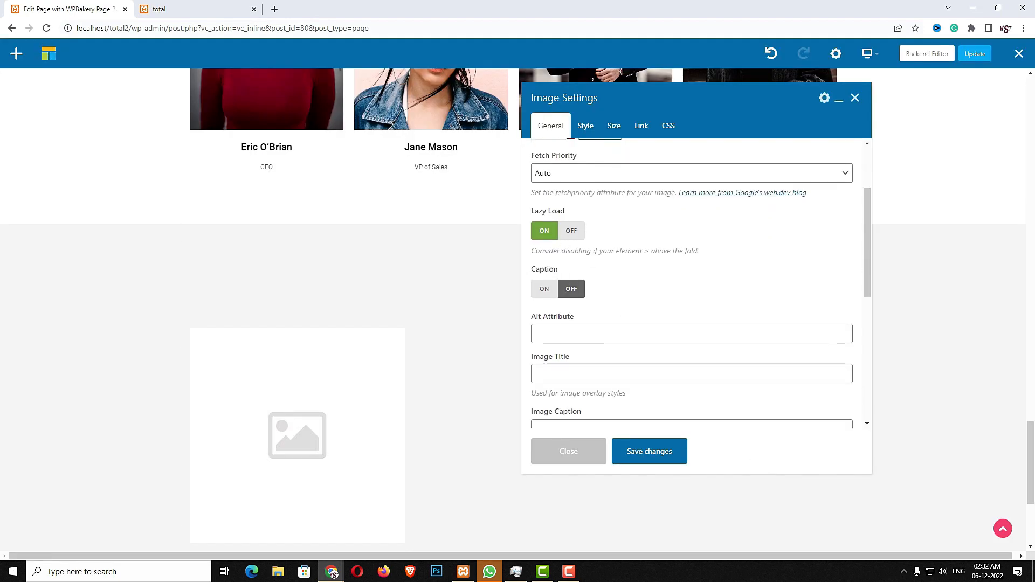
Style the image at width 450, centred in its column, and save the settings
{"action": "left_click", "coordinate": [586, 126]}
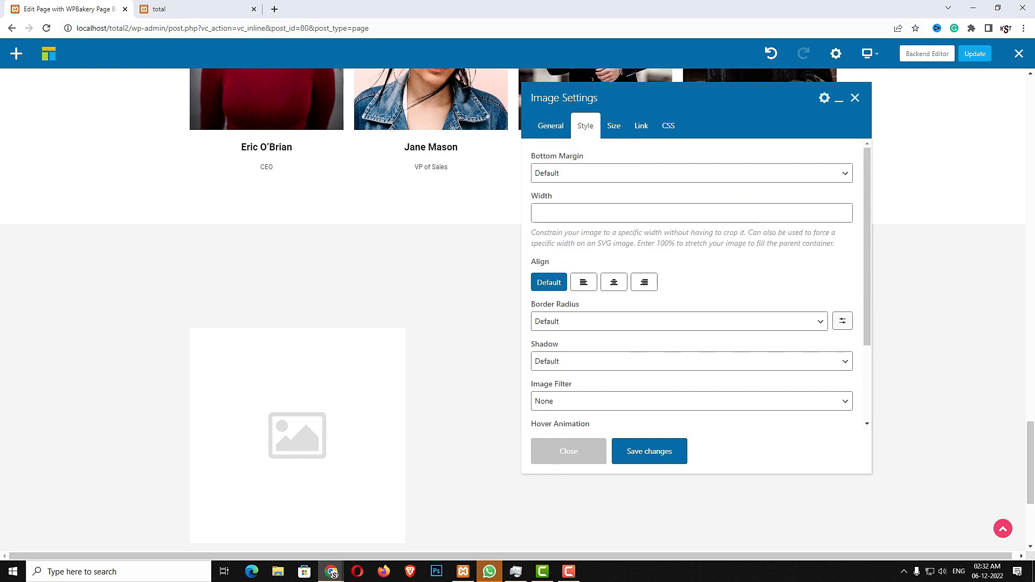
{"action": "left_click", "coordinate": [577, 219]}
{"action": "type", "text": "0"}
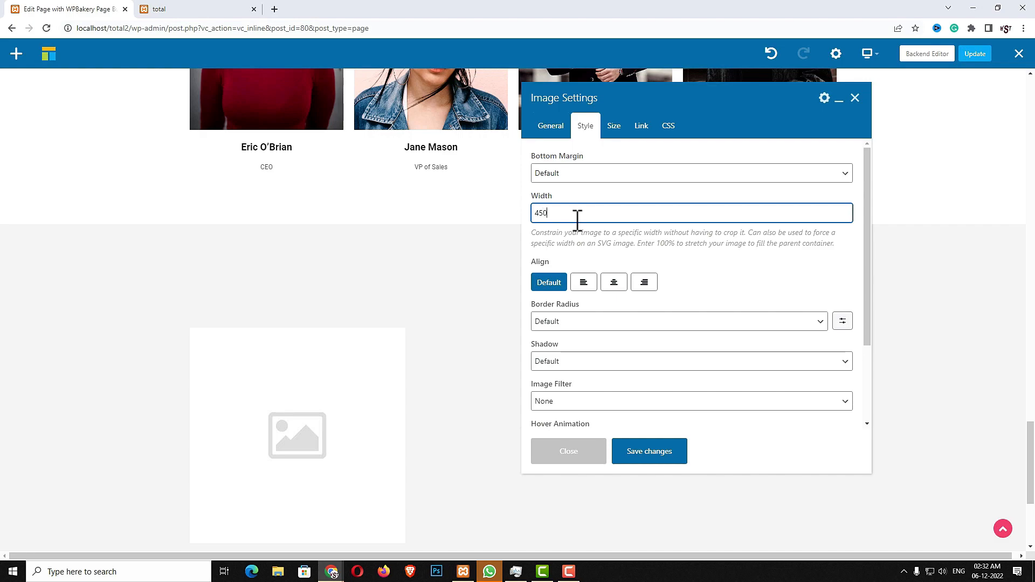
{"action": "left_click", "coordinate": [609, 283]}
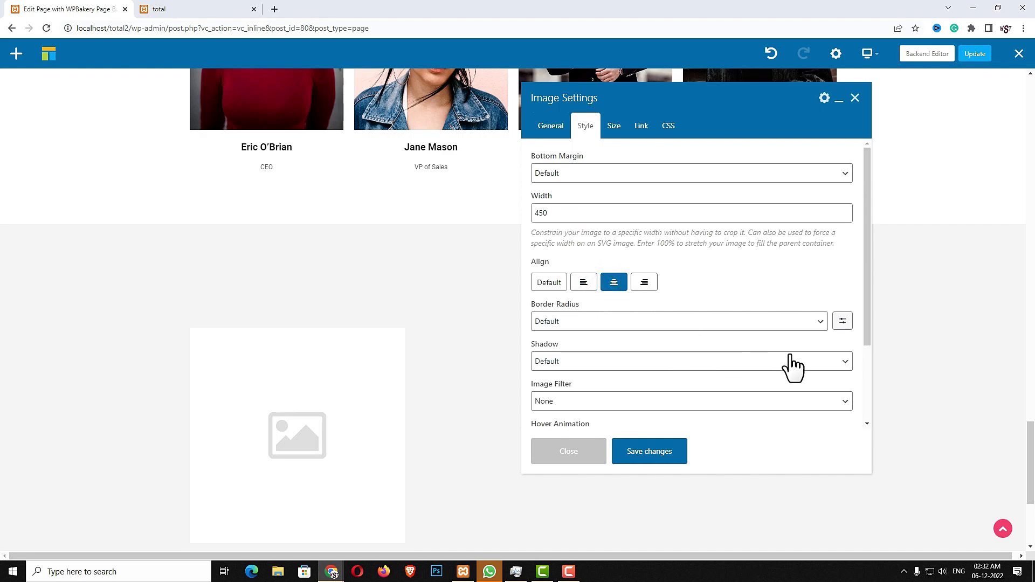
{"action": "left_click", "coordinate": [650, 456]}
{"action": "left_click", "coordinate": [594, 462]}
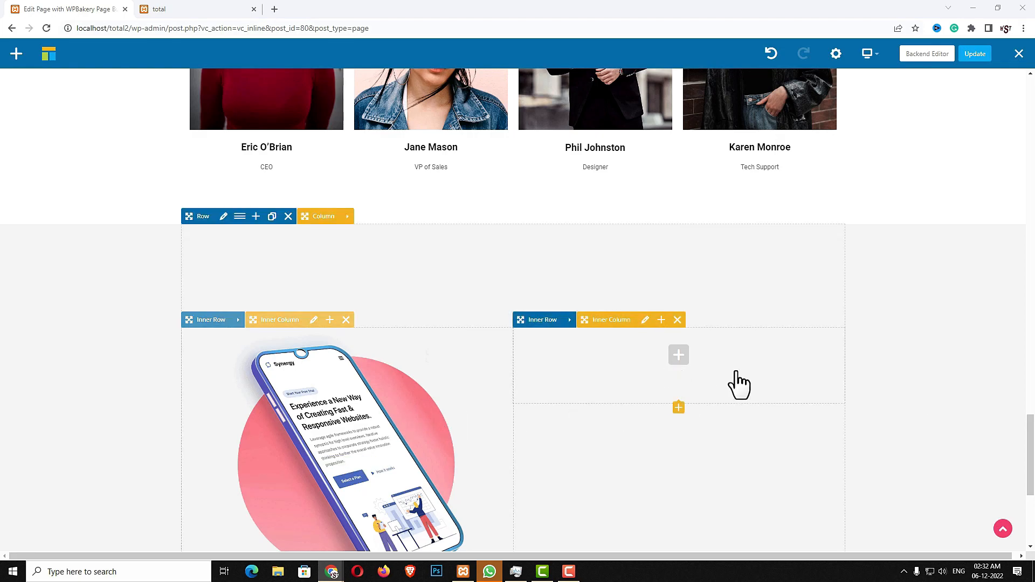
Add a Heading to the right column with text 'High Quality, Modern & Responsive Web Design' copied from the live site
{"action": "left_click", "coordinate": [679, 356]}
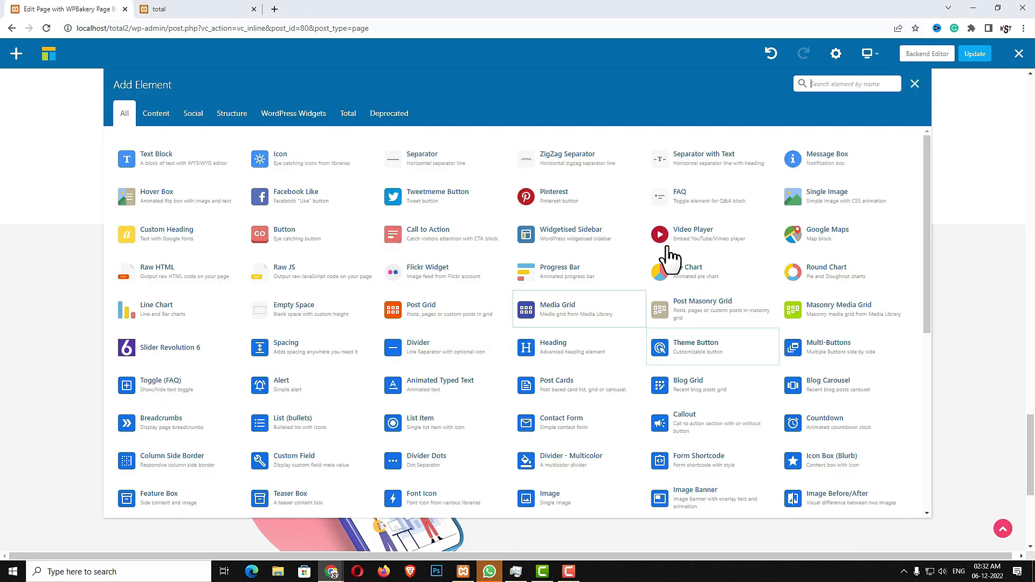
{"action": "type", "text": "head"}
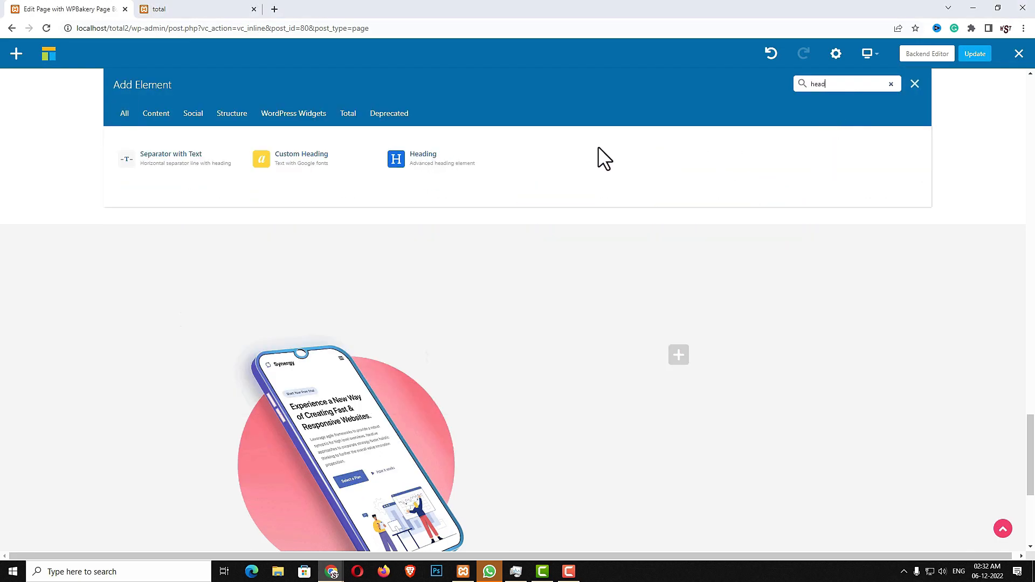
{"action": "left_click", "coordinate": [474, 157]}
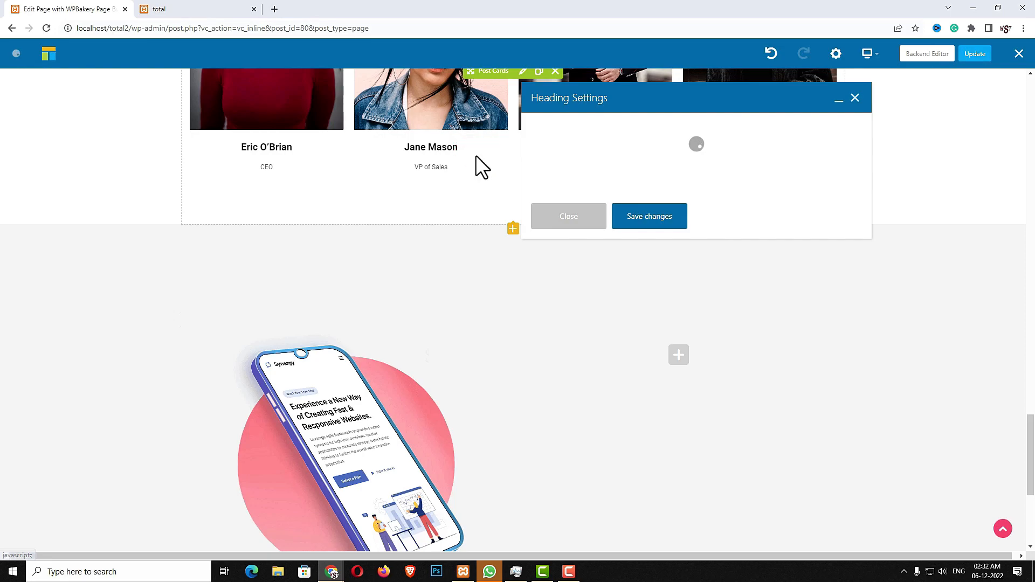
{"action": "left_click", "coordinate": [250, 16]}
{"action": "scroll", "coordinate": [693, 329], "scroll_direction": "down", "scroll_amount": 8}
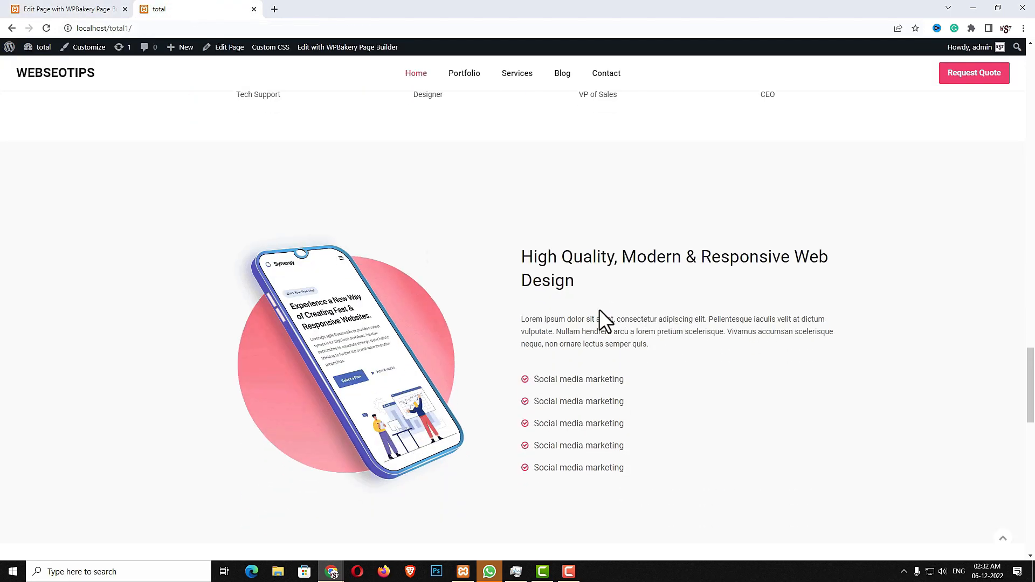
{"action": "left_click_drag", "start_coordinate": [578, 281], "coordinate": [527, 251]}
{"action": "key", "text": "ctrl+c"}
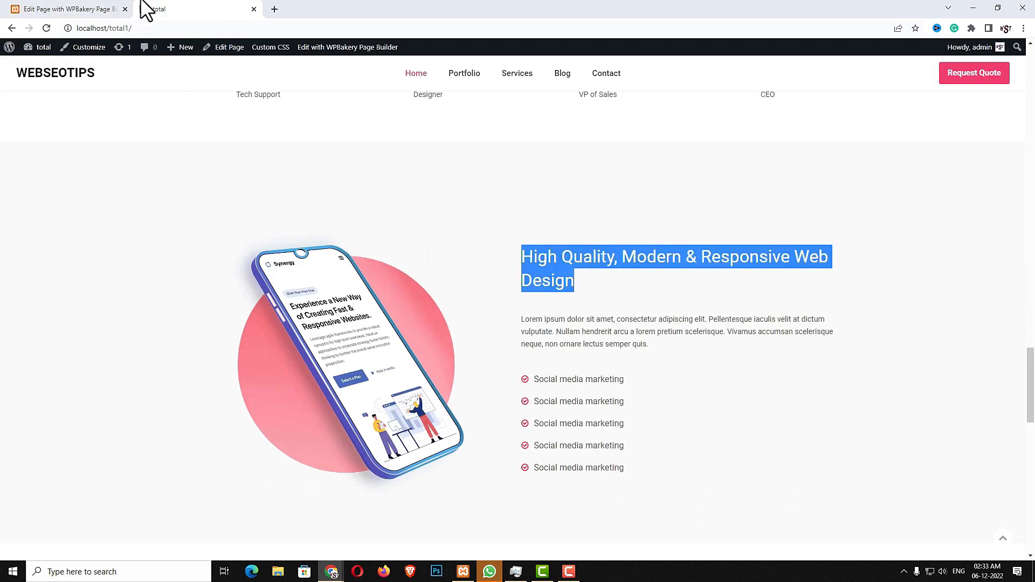
{"action": "left_click", "coordinate": [70, 10]}
{"action": "double_click", "coordinate": [604, 210]}
{"action": "key", "text": "ctrl+v"}
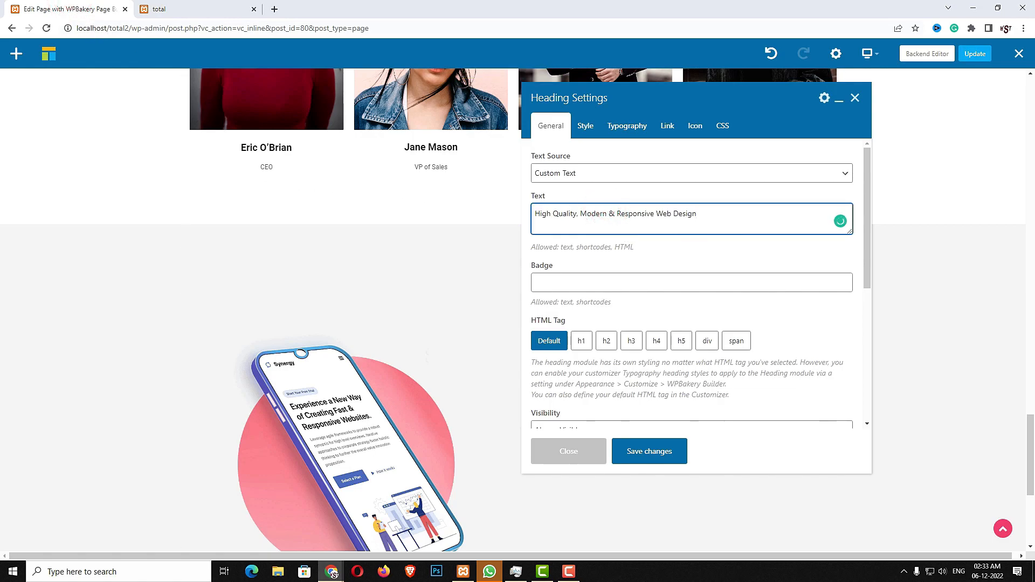
Make the heading an h2 with 4xl font size and save
{"action": "left_click", "coordinate": [610, 344]}
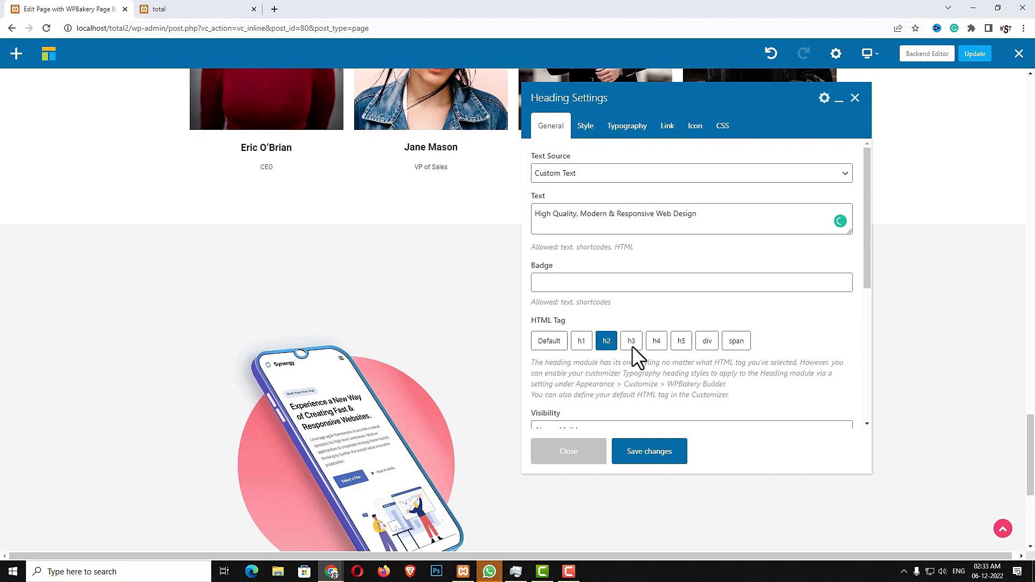
{"action": "scroll", "coordinate": [632, 345], "scroll_direction": "down", "scroll_amount": 3}
{"action": "left_click", "coordinate": [587, 127]}
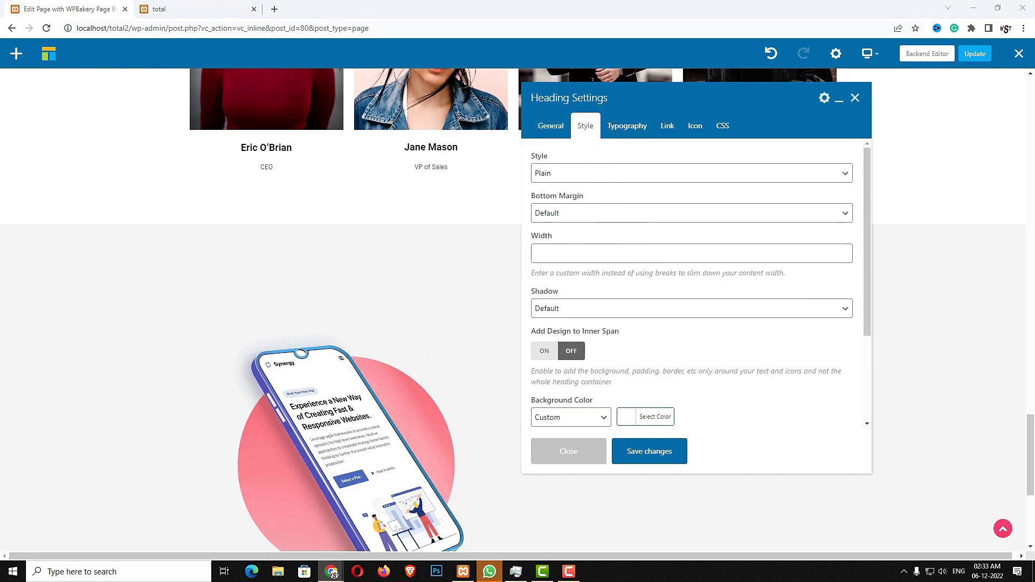
{"action": "left_click", "coordinate": [629, 129]}
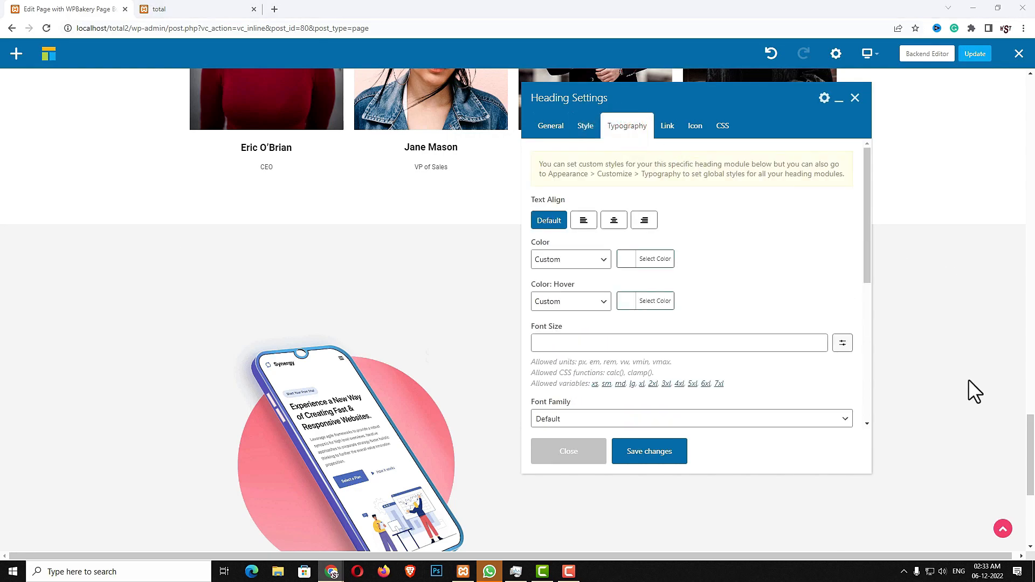
{"action": "left_click", "coordinate": [591, 342]}
{"action": "type", "text": "4xl"}
{"action": "left_click", "coordinate": [570, 457]}
{"action": "mouse_move", "coordinate": [630, 394]}
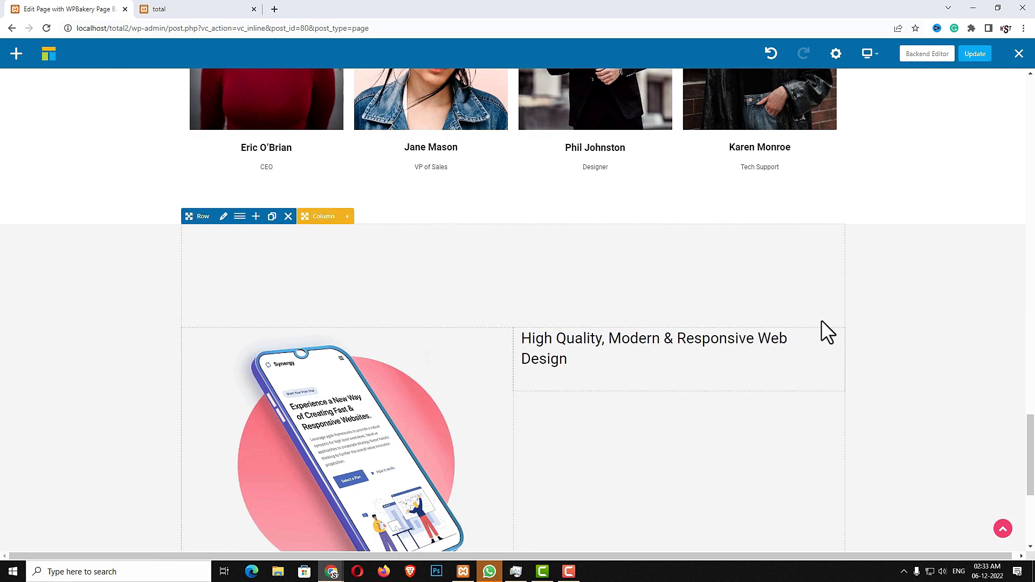
Add a 40px Spacing element below the heading
{"action": "left_click", "coordinate": [678, 397]}
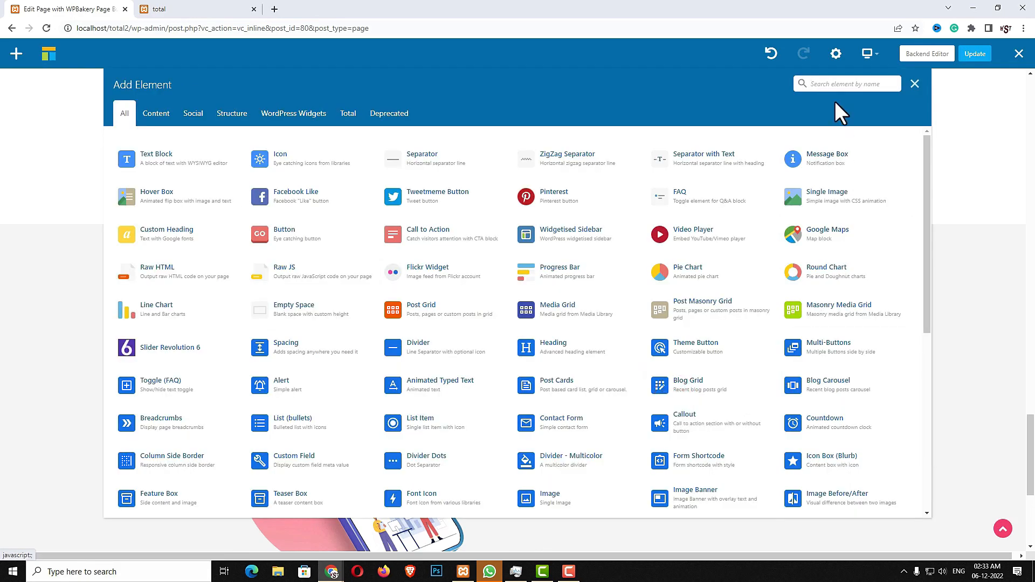
{"action": "type", "text": "s"}
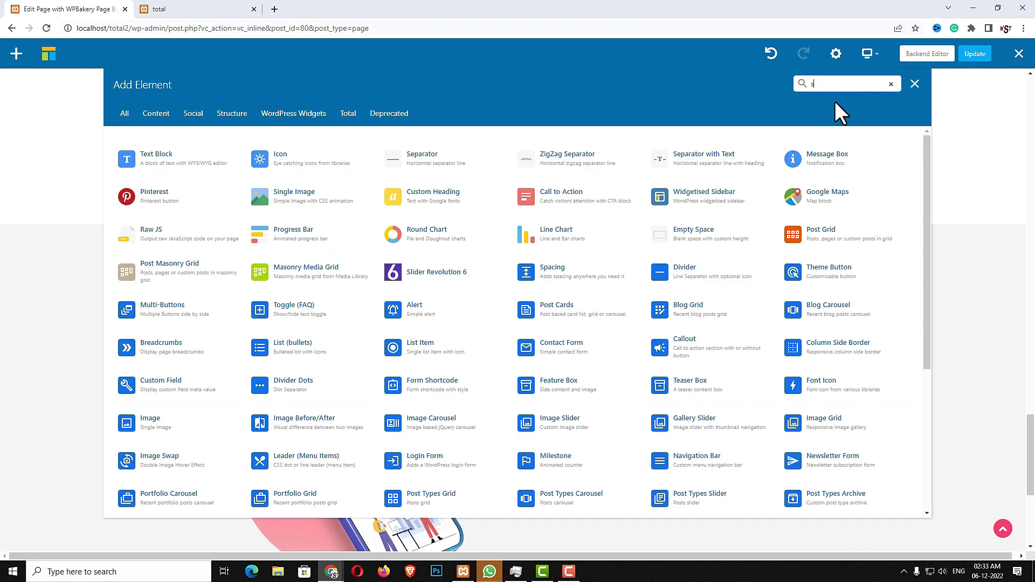
{"action": "type", "text": "pc"}
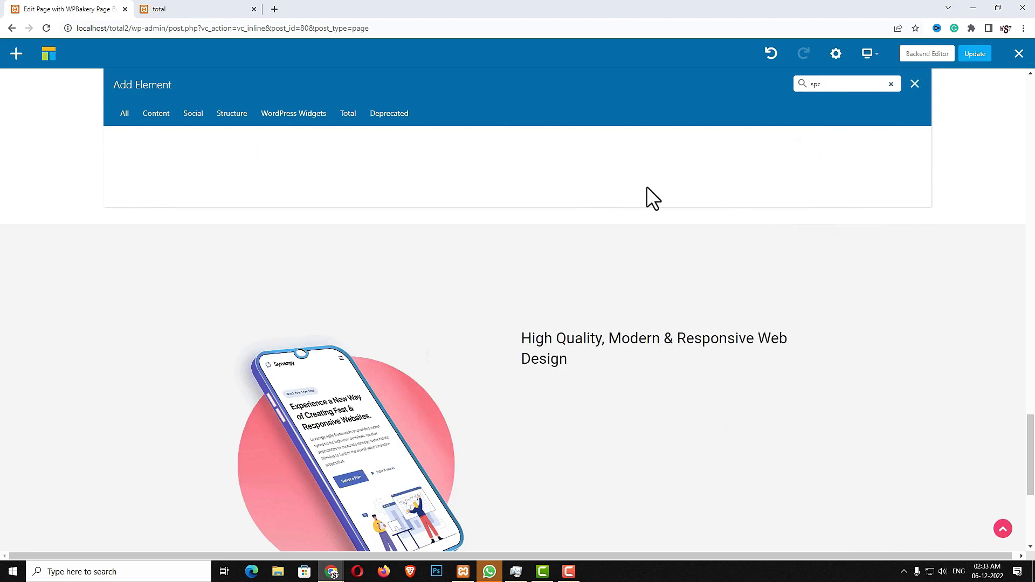
{"action": "left_click", "coordinate": [352, 171]}
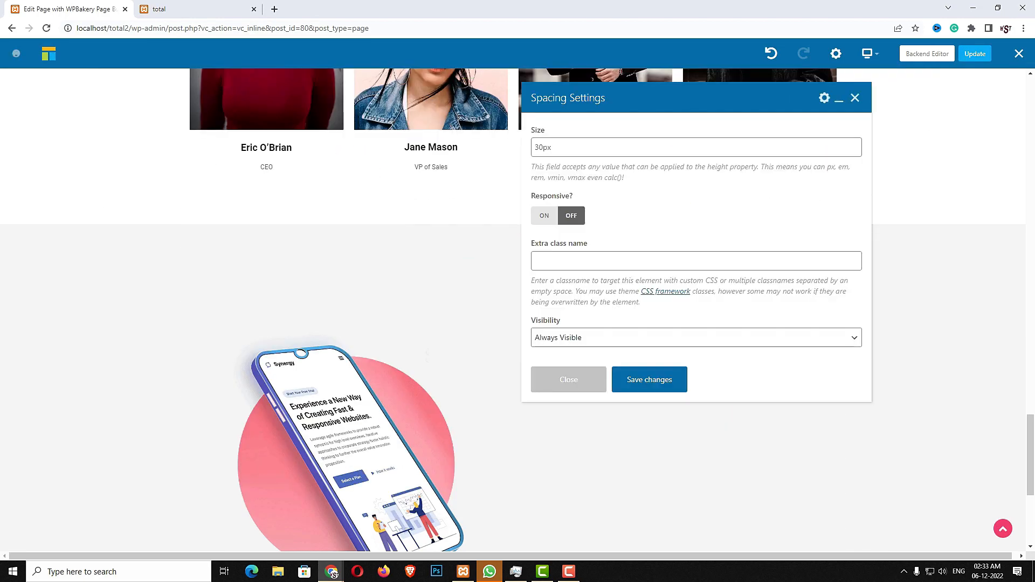
{"action": "left_click", "coordinate": [620, 147]}
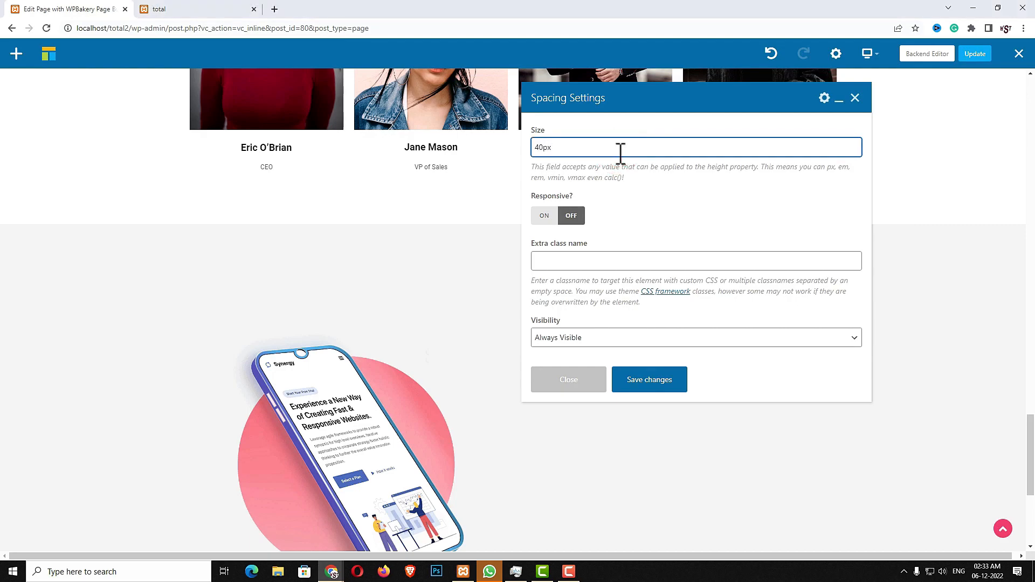
{"action": "left_click", "coordinate": [673, 381]}
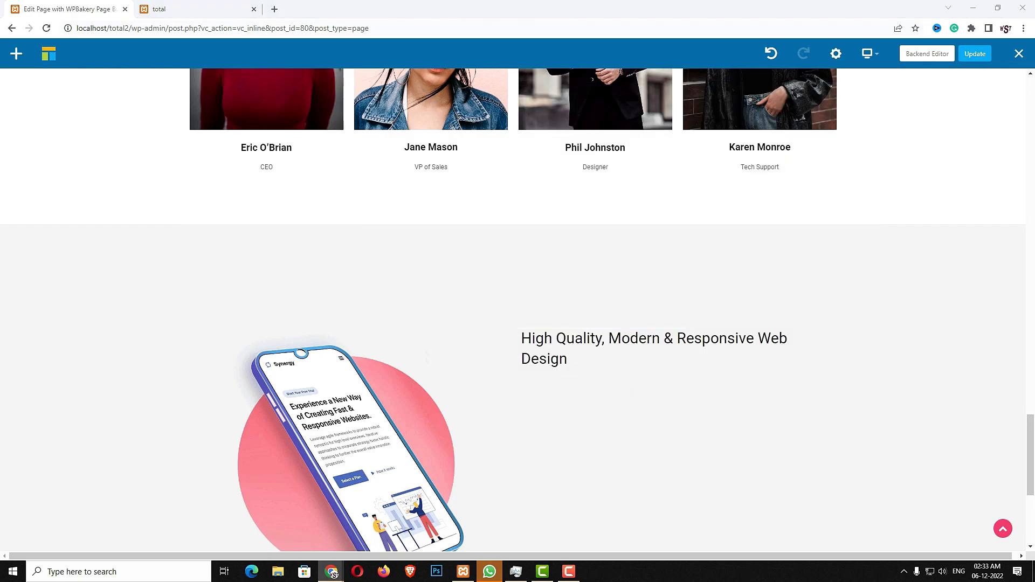
Add a Text Block below it containing the pasted Lorem ipsum paragraph
{"action": "left_click", "coordinate": [678, 416]}
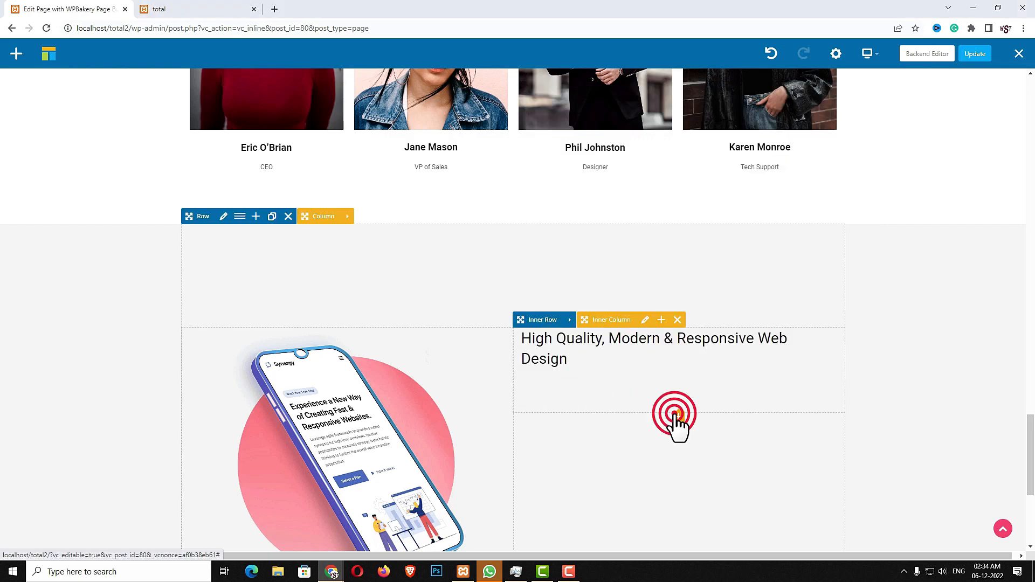
{"action": "left_click", "coordinate": [157, 162]}
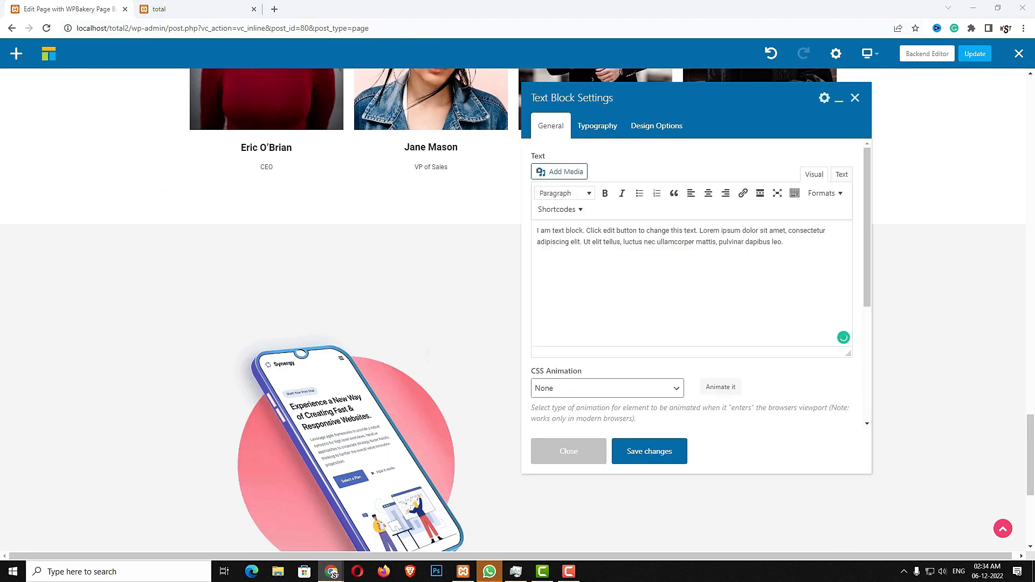
{"action": "left_click", "coordinate": [763, 289]}
{"action": "key", "text": "ctrl+a"}
{"action": "type", "text": "Lorem ipsum dolor sit amet, consectetur adipiscing elit. Pellentesque iaculis velit at dictum vulputate. Nullam hendrerit arcu a lorem pretium scelerisque. Vivamus accumsan scelerisque neque, non ornare lectus semper quis."}
{"action": "left_click", "coordinate": [674, 458]}
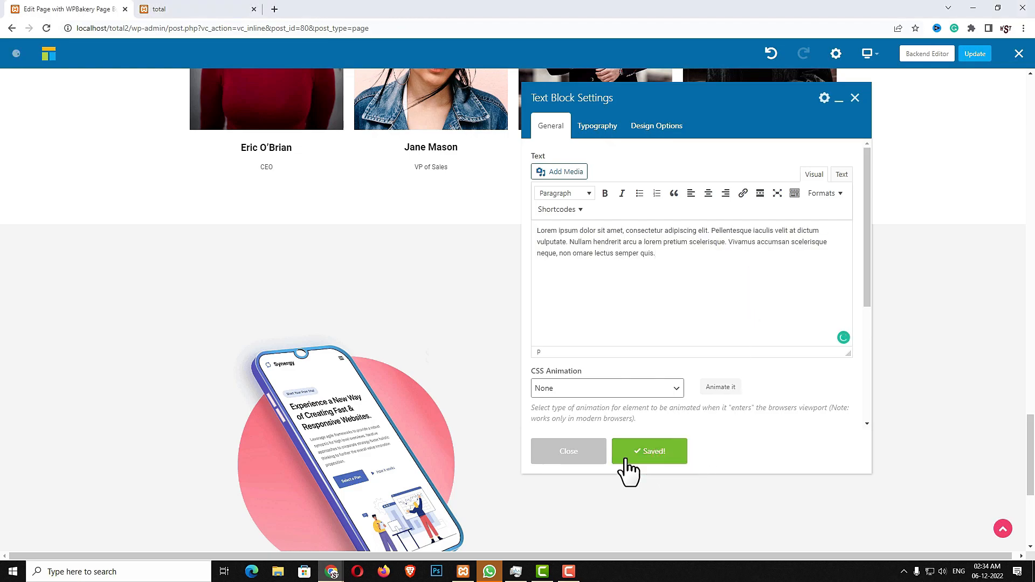
{"action": "left_click", "coordinate": [588, 456]}
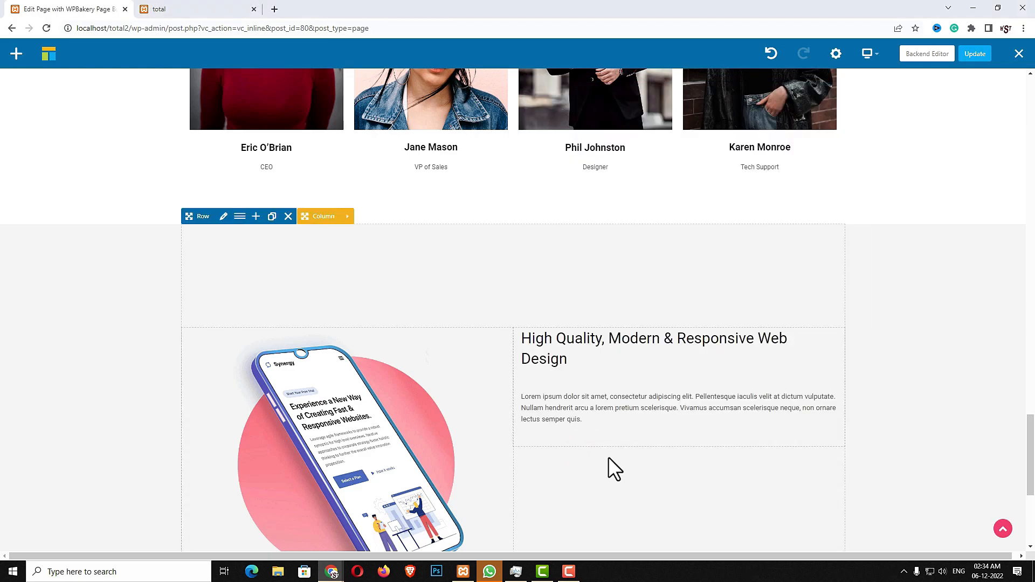
Set the paragraph's typography font size to 16px and save
{"action": "left_click", "coordinate": [688, 409]}
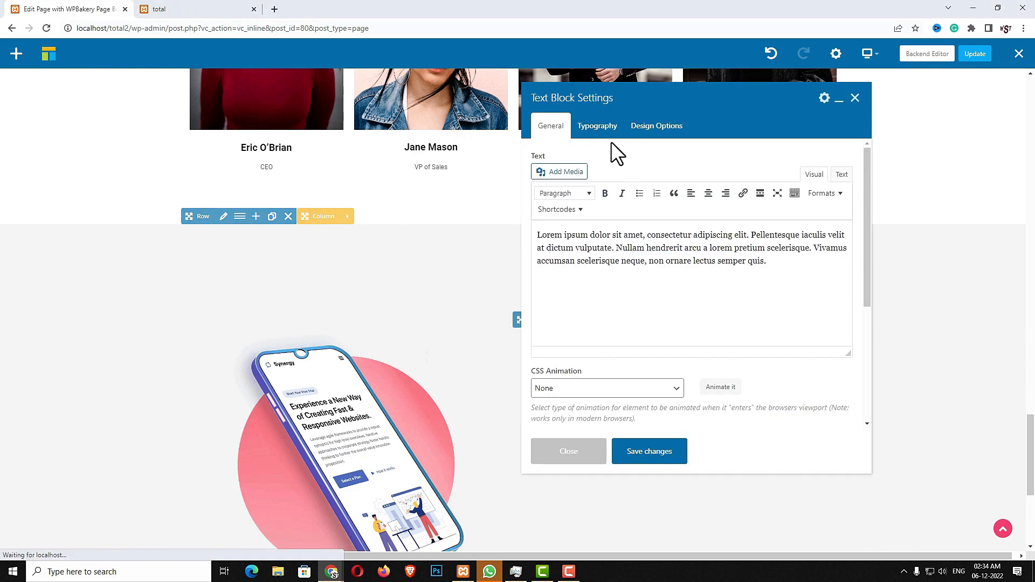
{"action": "left_click", "coordinate": [609, 130]}
{"action": "left_click", "coordinate": [580, 326]}
{"action": "type", "text": "16"}
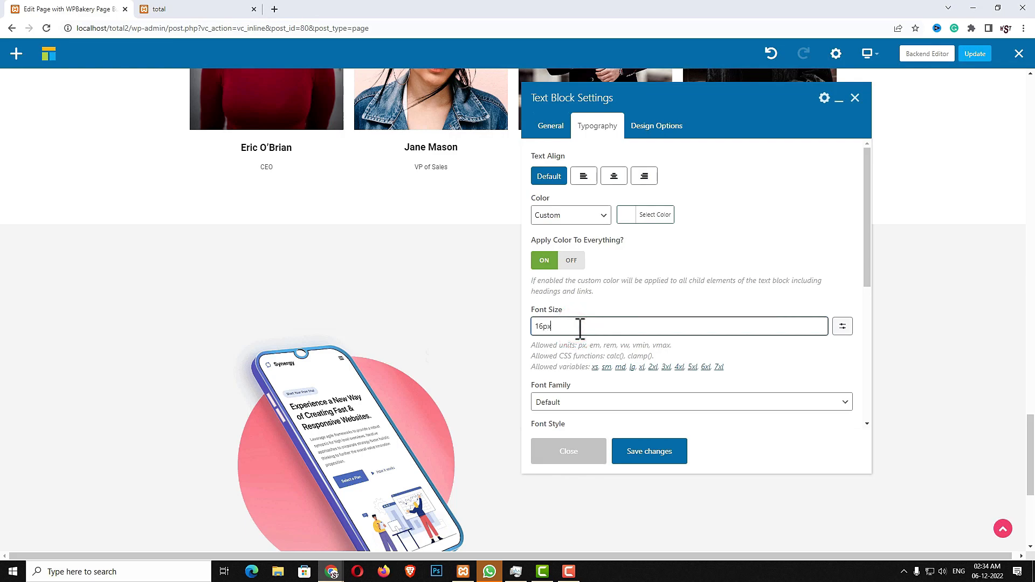
{"action": "left_click", "coordinate": [643, 459]}
{"action": "left_click", "coordinate": [592, 458]}
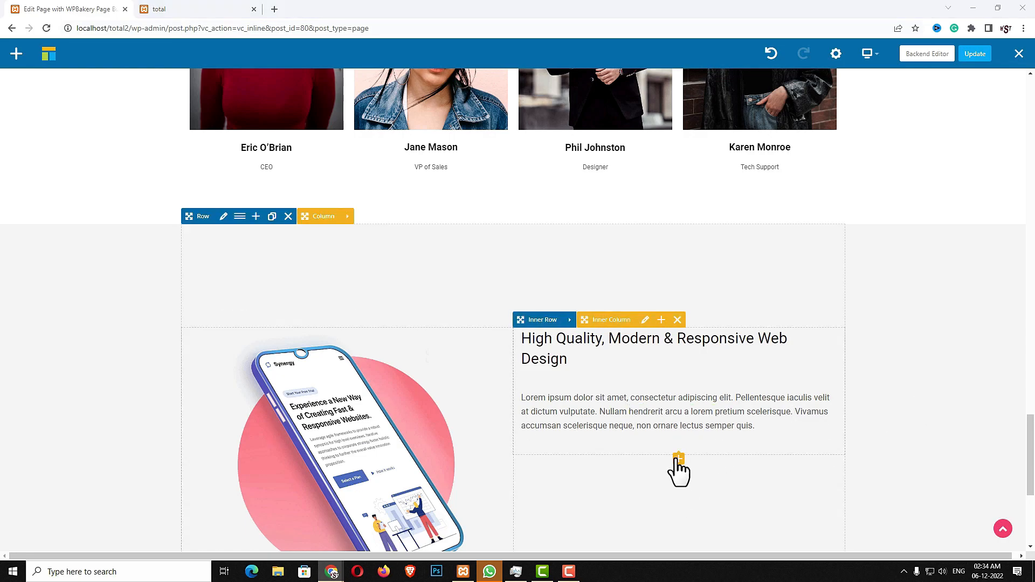
Add a List Item element with the text 'Social media marketing'
{"action": "left_click", "coordinate": [679, 458]}
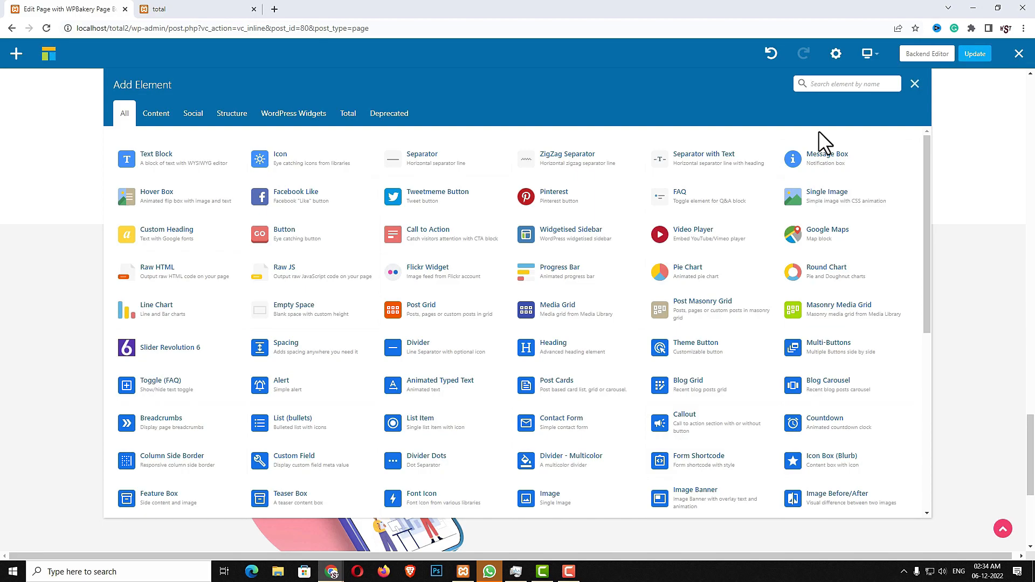
{"action": "type", "text": "icon"}
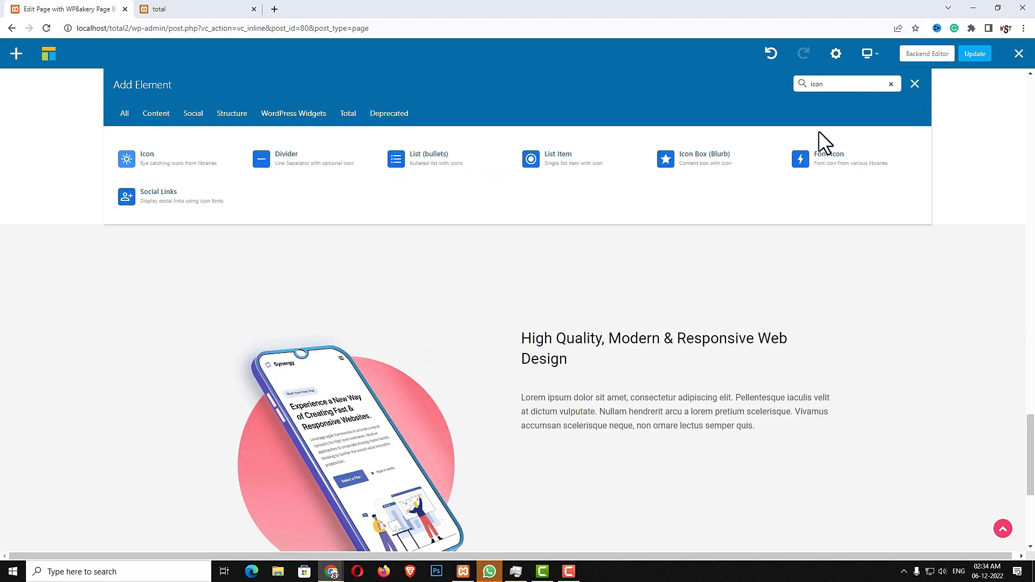
{"action": "left_click", "coordinate": [581, 160]}
{"action": "left_click", "coordinate": [634, 212]}
{"action": "triple_click", "coordinate": [634, 212]}
{"action": "type", "text": "Social media marketing"}
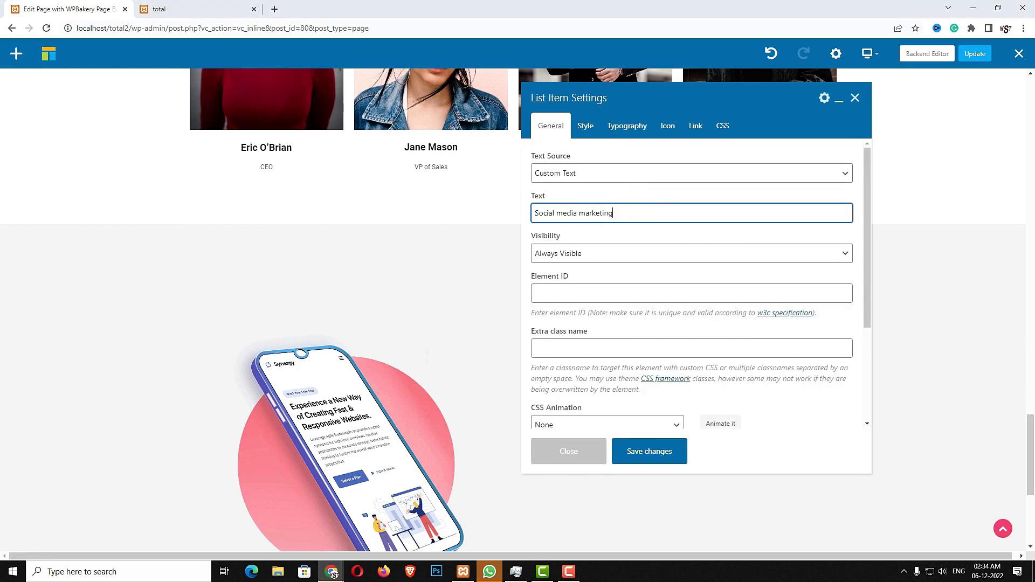
Give the list item a 15px bottom margin
{"action": "left_click", "coordinate": [587, 128]}
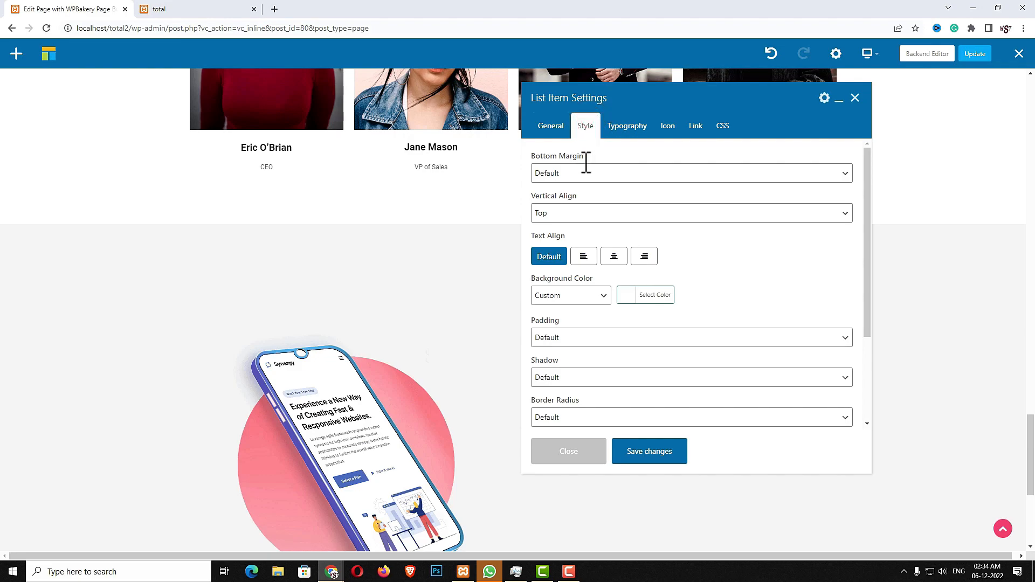
{"action": "left_click", "coordinate": [618, 170]}
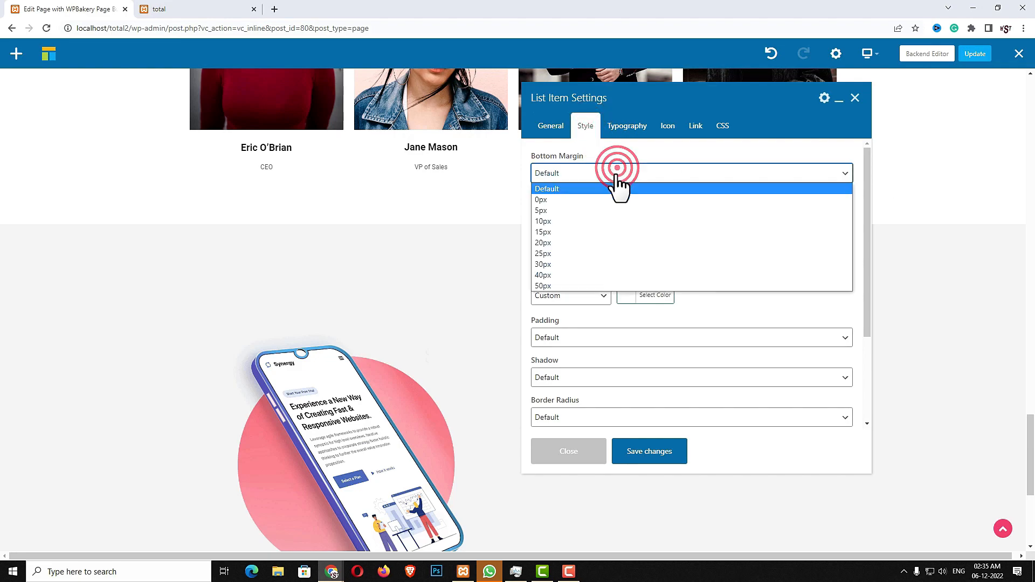
{"action": "left_click", "coordinate": [585, 233]}
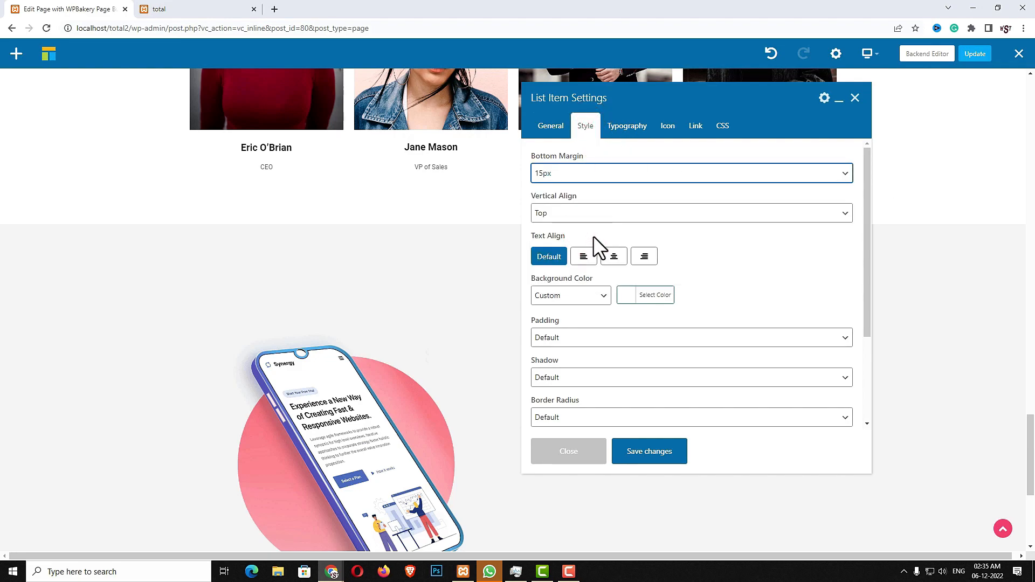
{"action": "left_click", "coordinate": [621, 127]}
{"action": "left_click", "coordinate": [569, 172]}
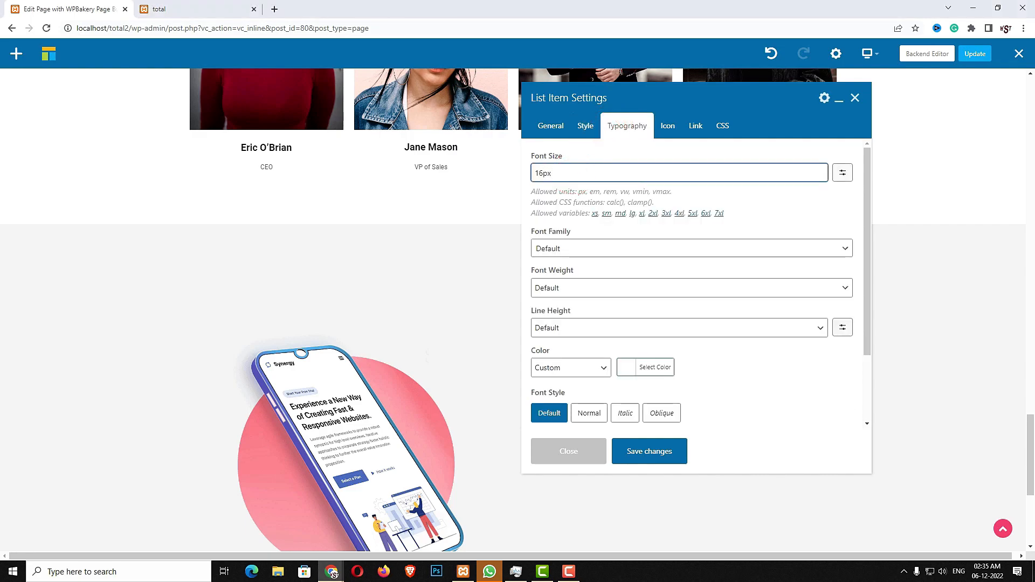
Set the list item icon to circle-check in the Accent colour and save
{"action": "left_click", "coordinate": [668, 130]}
{"action": "left_click", "coordinate": [575, 230]}
{"action": "left_click", "coordinate": [582, 251]}
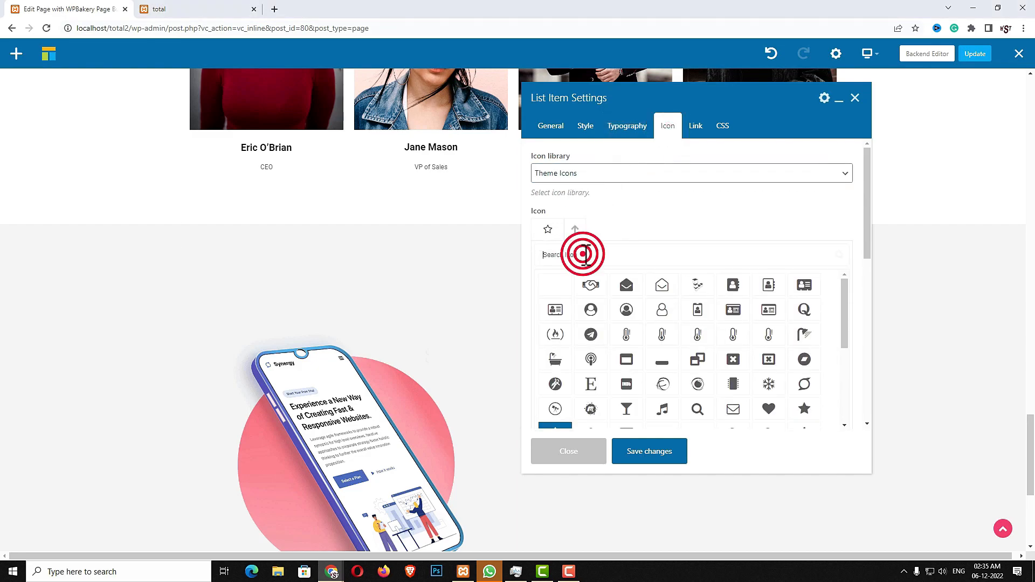
{"action": "type", "text": "dhe"}
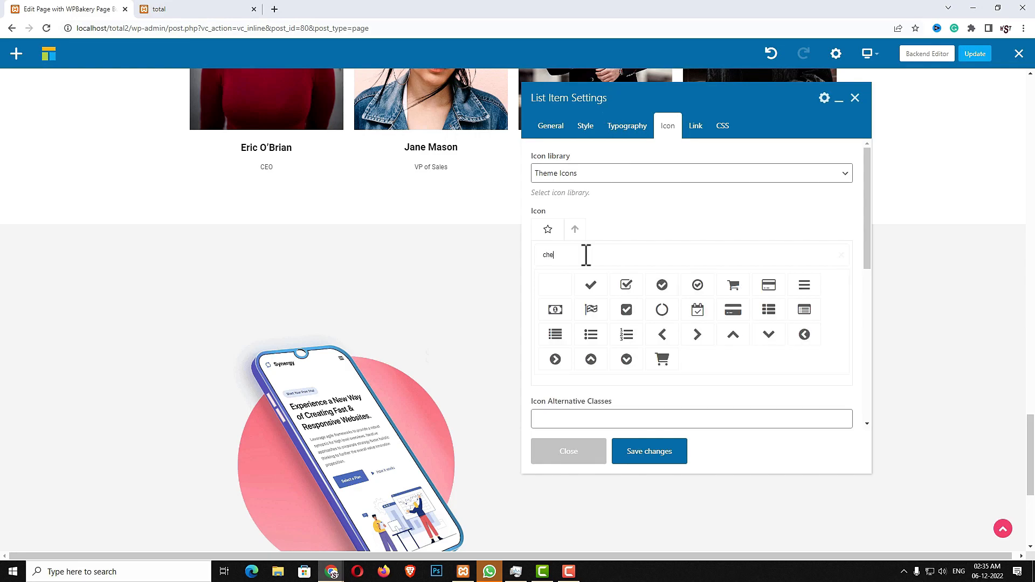
{"action": "left_click", "coordinate": [698, 285]}
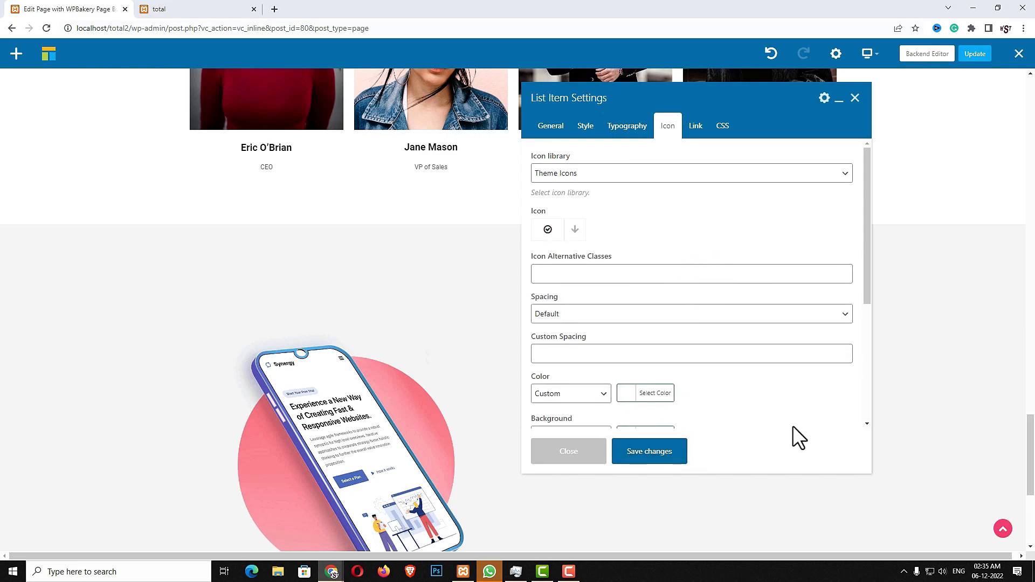
{"action": "left_click", "coordinate": [572, 396]}
{"action": "left_click", "coordinate": [562, 422]}
{"action": "left_click", "coordinate": [659, 453]}
{"action": "left_click", "coordinate": [593, 455]}
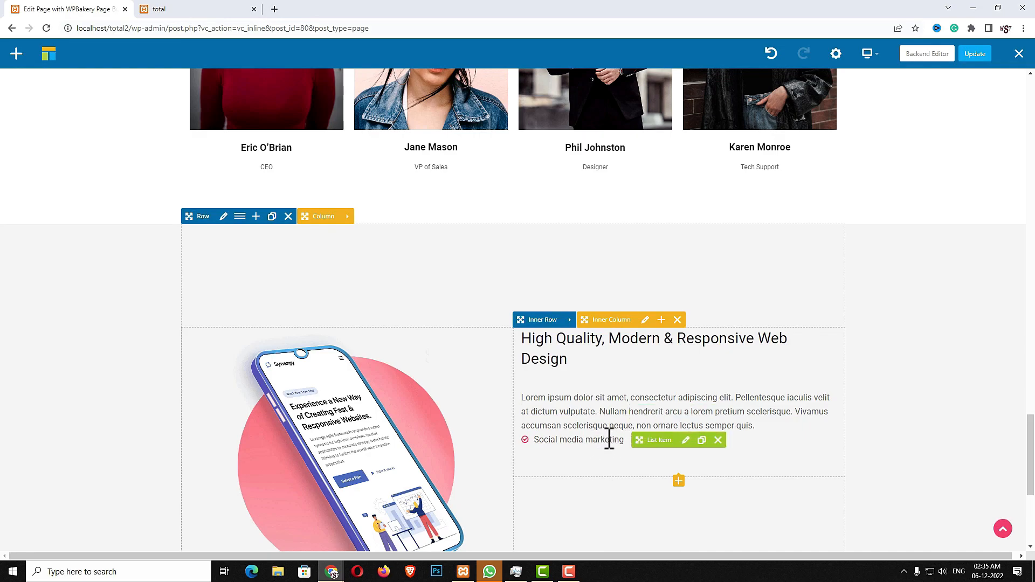
Copy the spacing below the paragraph and duplicate the Social media marketing item into five items
{"action": "left_click", "coordinate": [700, 382]}
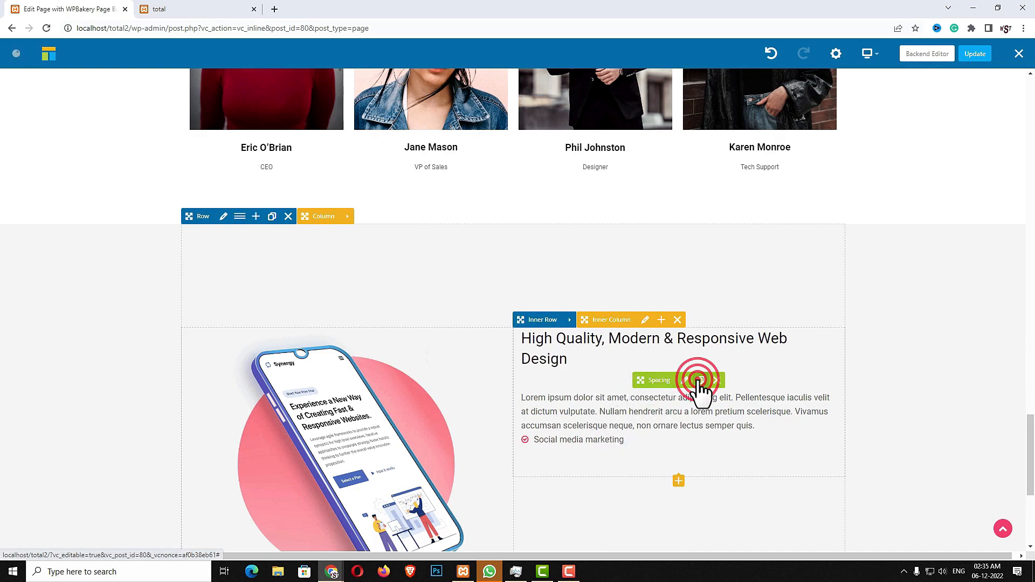
{"action": "left_click_drag", "start_coordinate": [657, 401], "coordinate": [655, 432]}
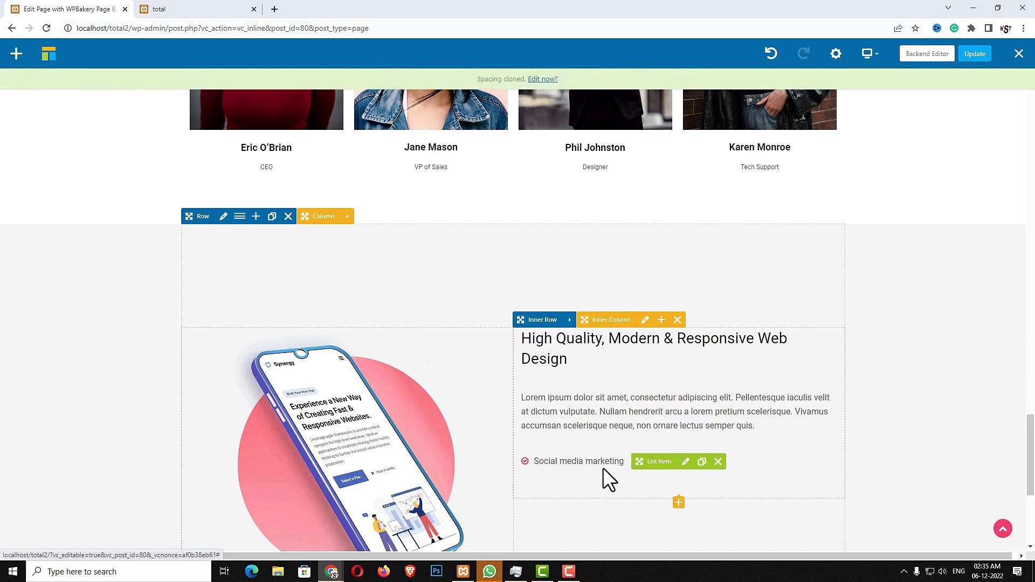
{"action": "left_click", "coordinate": [699, 462]}
{"action": "left_click", "coordinate": [701, 463]}
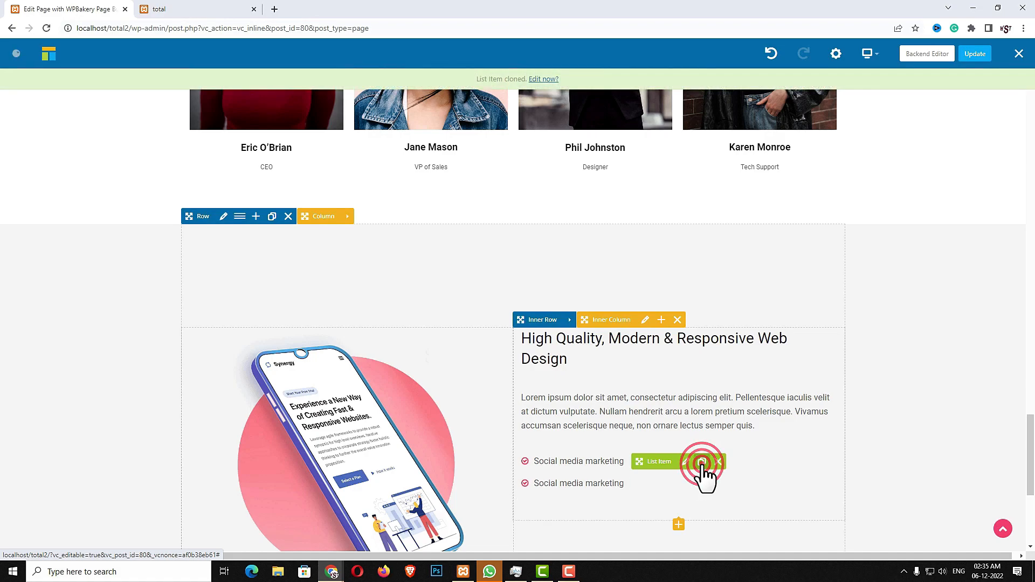
{"action": "left_click", "coordinate": [701, 462]}
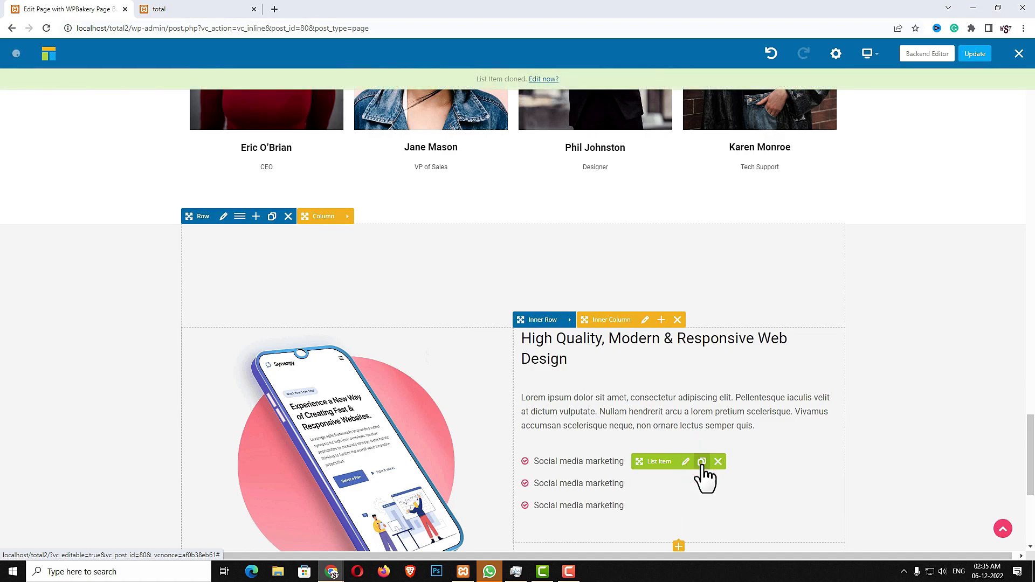
{"action": "left_click", "coordinate": [702, 462]}
{"action": "left_click", "coordinate": [702, 462]}
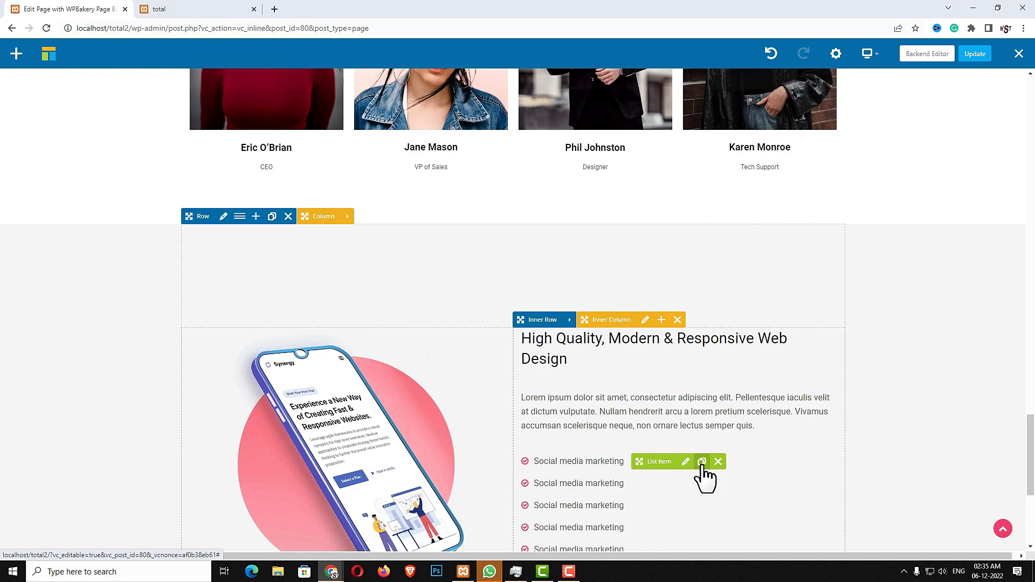
{"action": "left_click", "coordinate": [160, 9]}
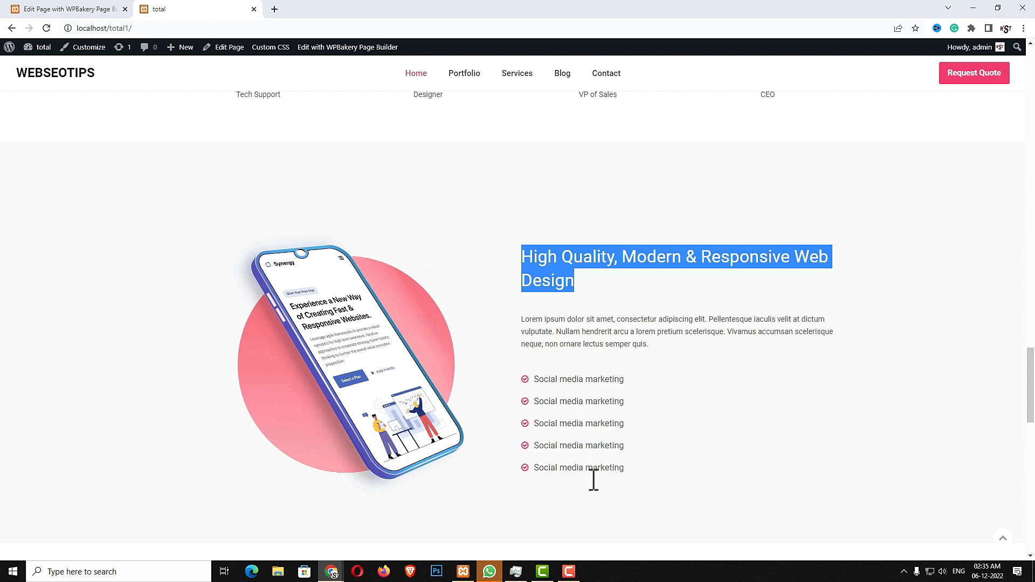
{"action": "left_click", "coordinate": [89, 9]}
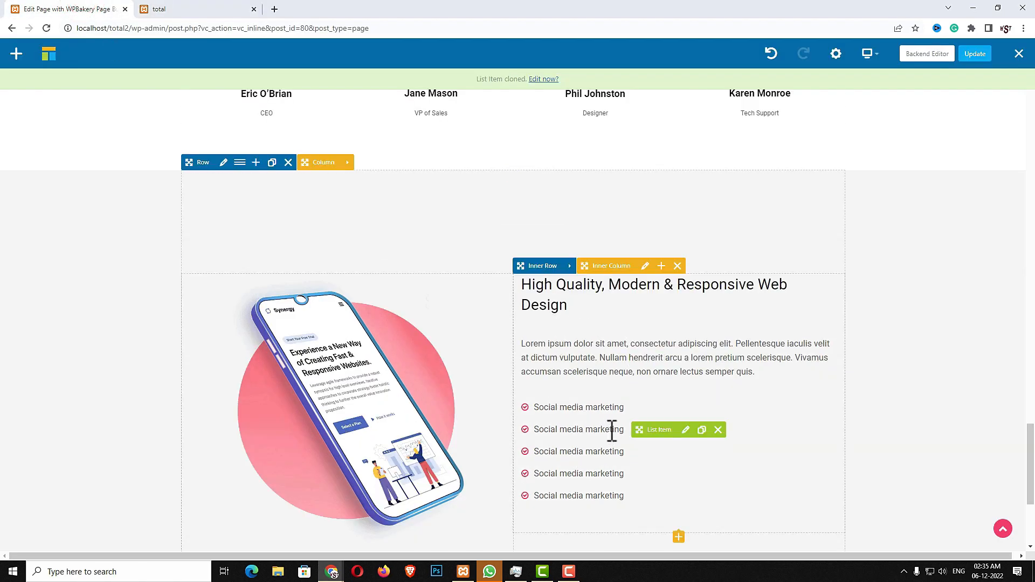
{"action": "scroll", "coordinate": [572, 438], "scroll_direction": "down", "scroll_amount": 1}
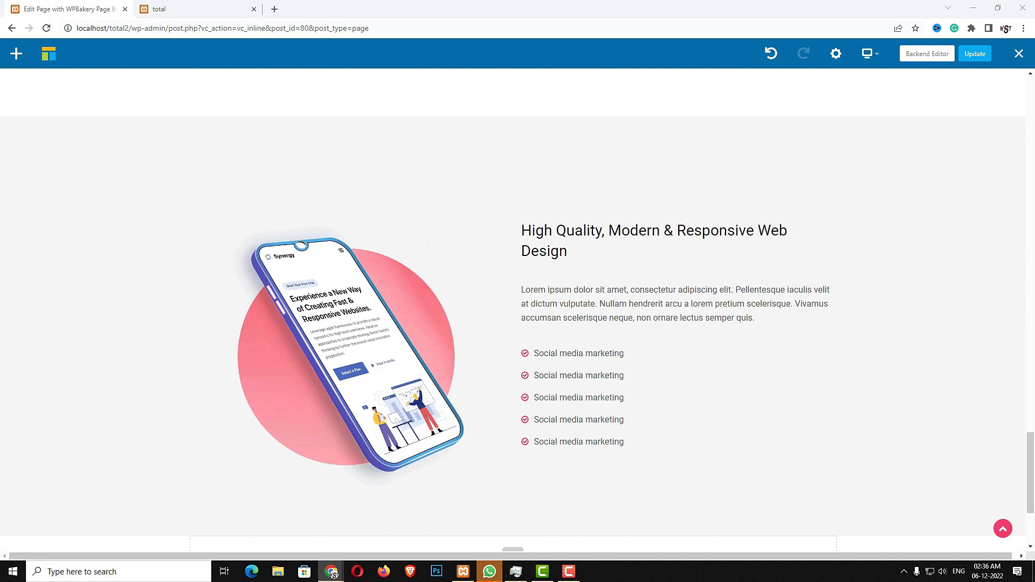
Set the row's content position to Middle, save, and check it on the live site
{"action": "left_click", "coordinate": [225, 111]}
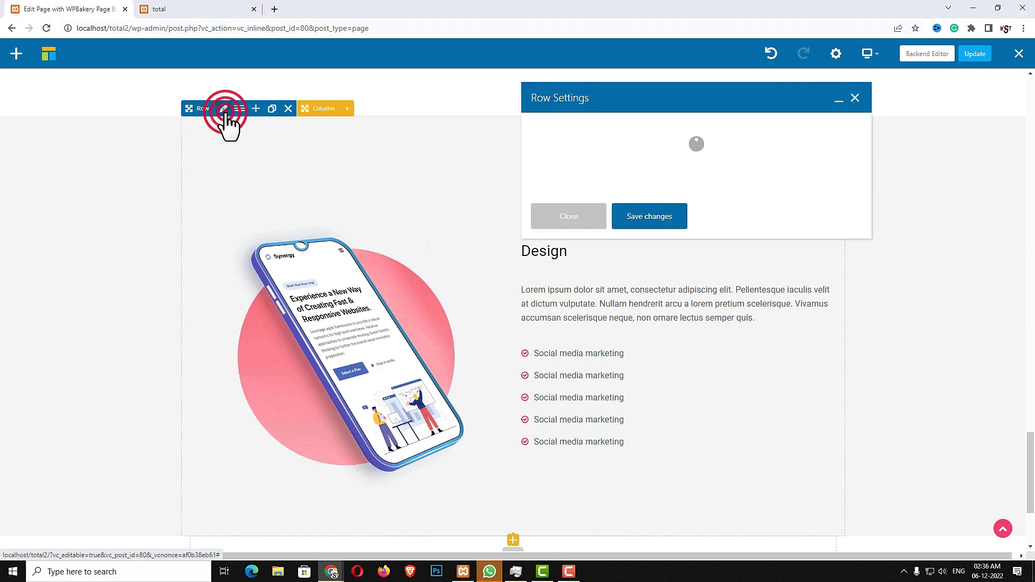
{"action": "scroll", "coordinate": [699, 250], "scroll_direction": "down", "scroll_amount": 5}
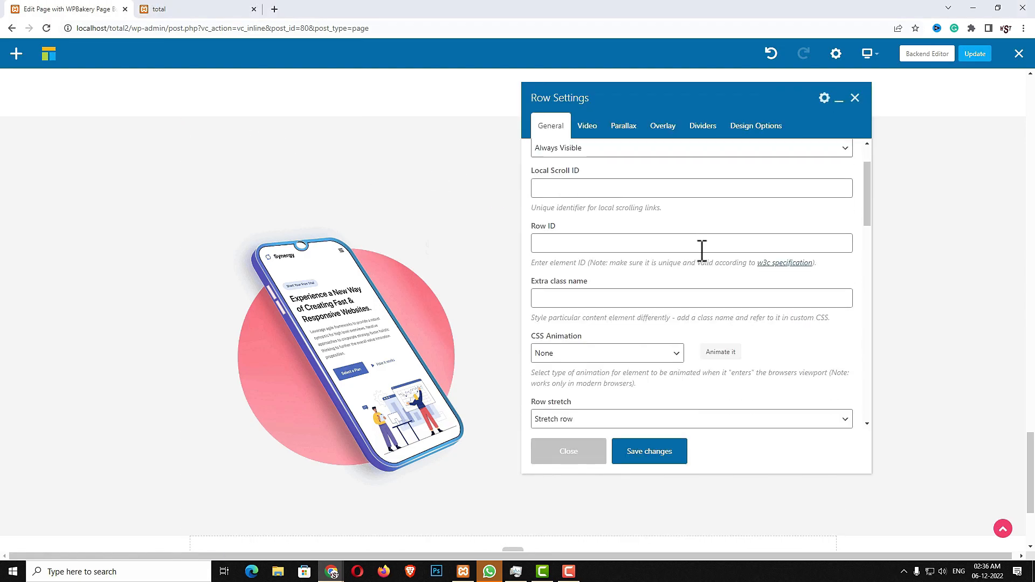
{"action": "left_click", "coordinate": [596, 274]}
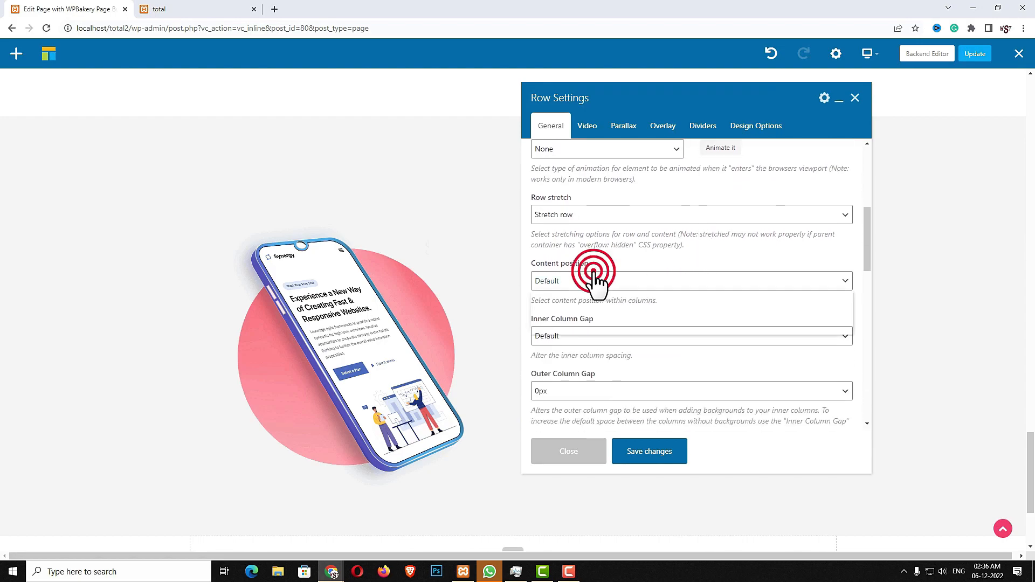
{"action": "left_click", "coordinate": [575, 316]}
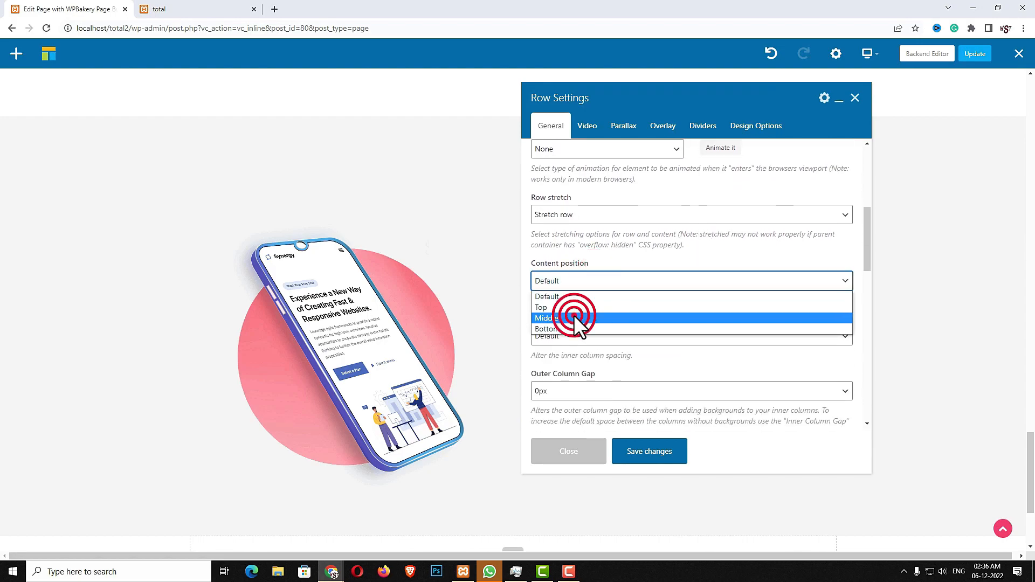
{"action": "left_click", "coordinate": [645, 457]}
{"action": "left_click", "coordinate": [585, 456]}
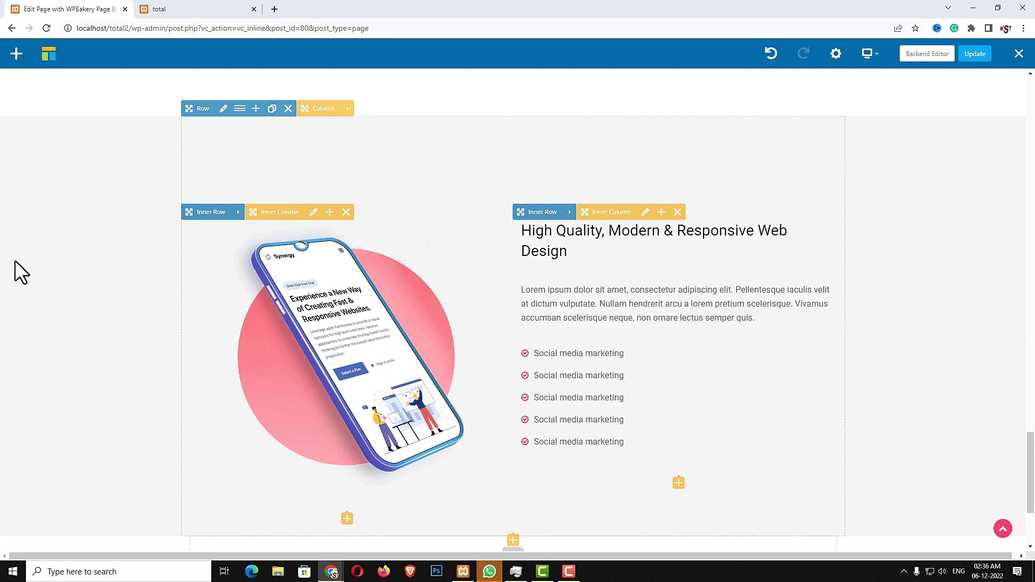
{"action": "left_click", "coordinate": [183, 9]}
{"action": "scroll", "coordinate": [490, 459], "scroll_direction": "down", "scroll_amount": 5}
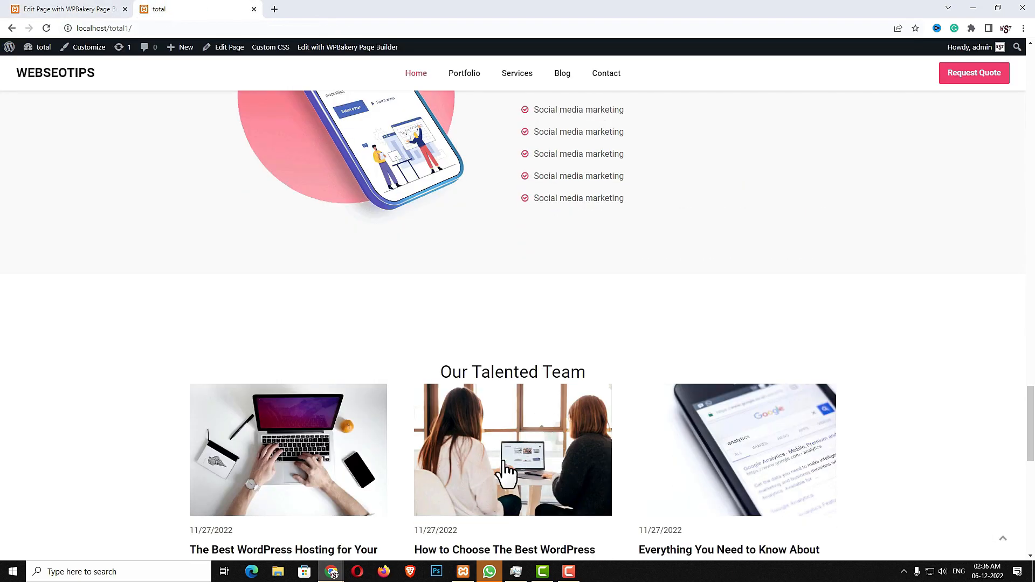
{"action": "left_click", "coordinate": [76, 9]}
Add a Templatera element using the Content Top/Bottom Spacing template to the empty row
{"action": "scroll", "coordinate": [536, 405], "scroll_direction": "down", "scroll_amount": 3}
{"action": "left_click", "coordinate": [513, 386]}
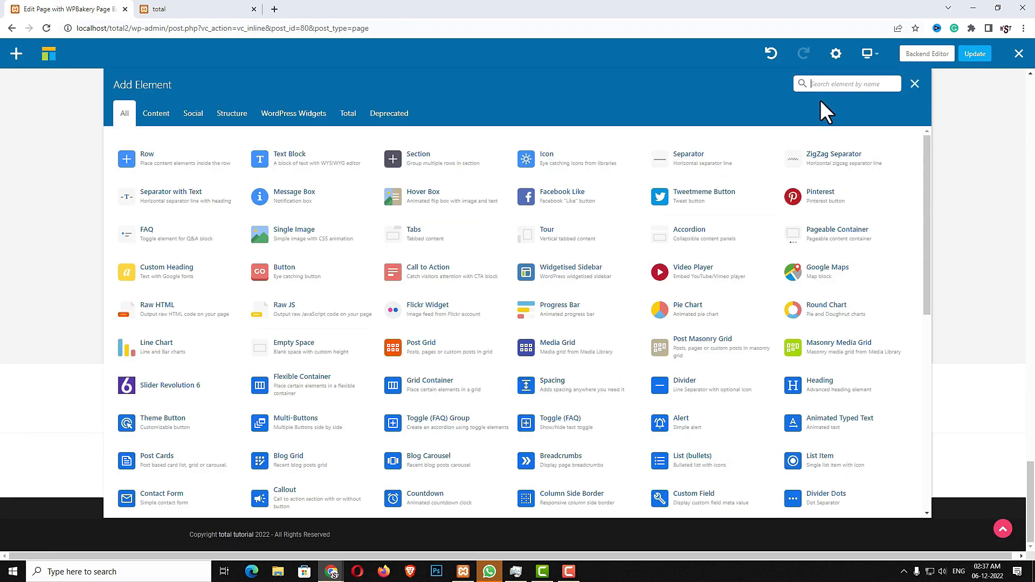
{"action": "type", "text": "temp"}
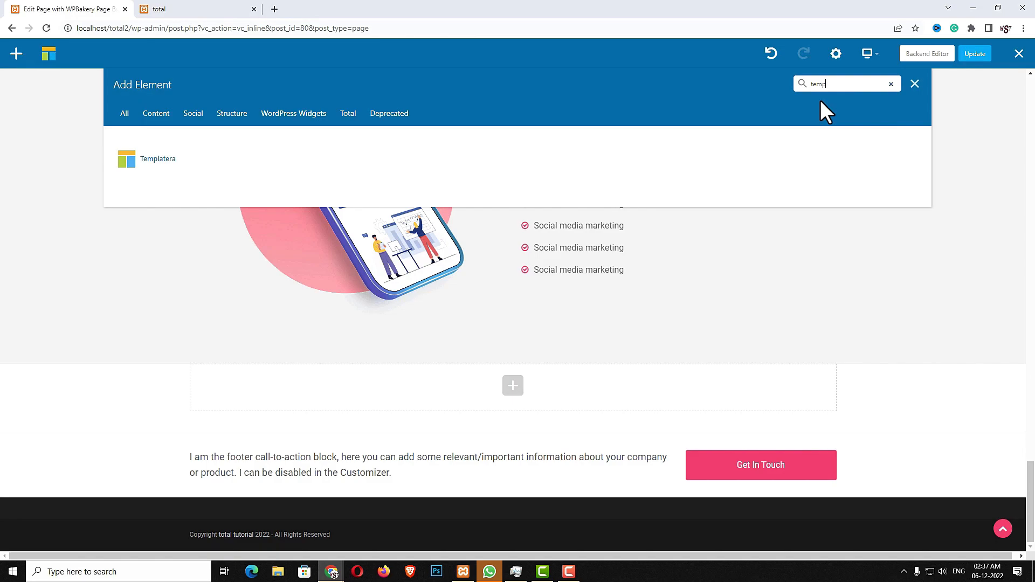
{"action": "left_click", "coordinate": [197, 154]}
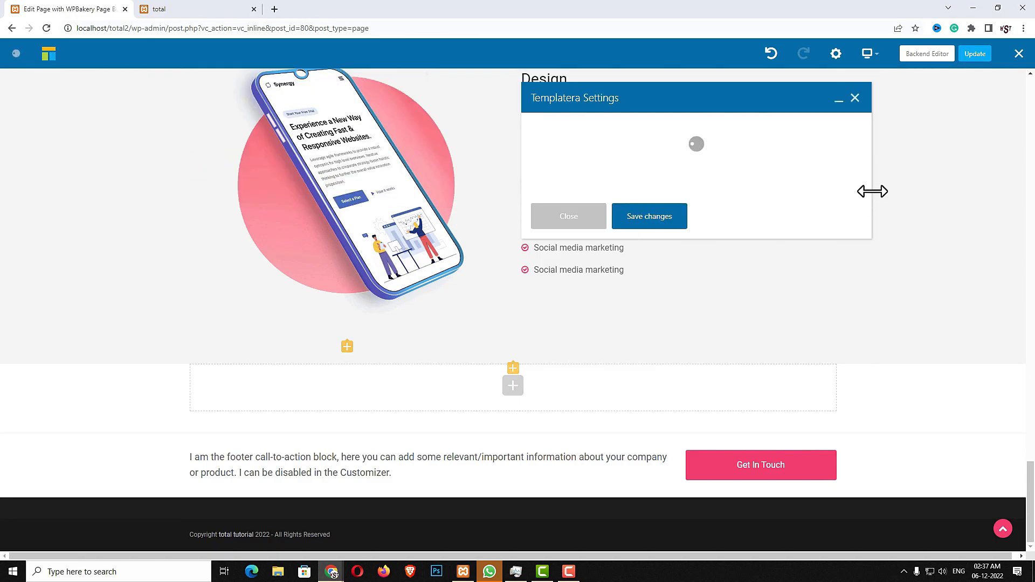
{"action": "left_click", "coordinate": [669, 147]}
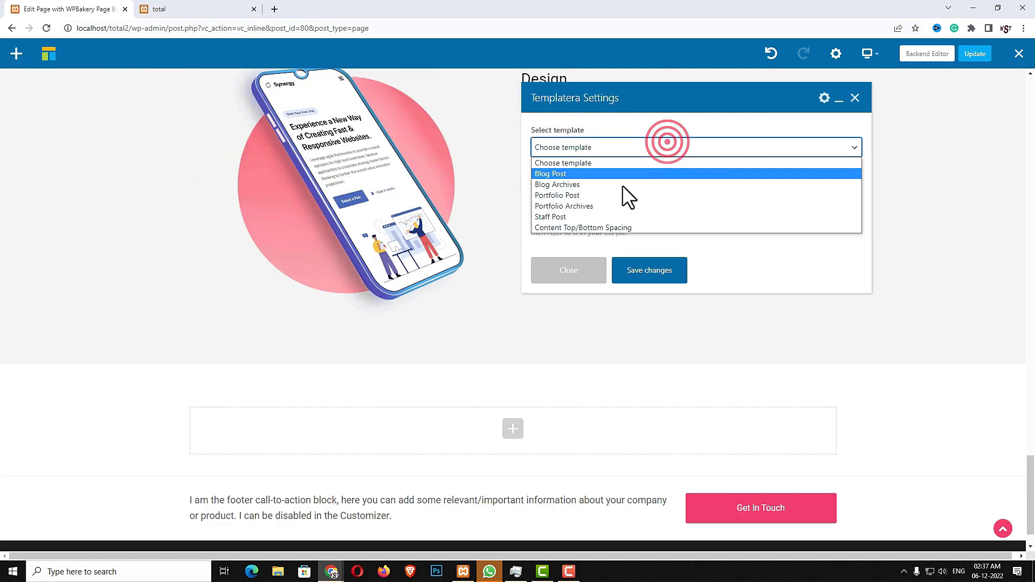
{"action": "left_click", "coordinate": [613, 226]}
{"action": "left_click", "coordinate": [627, 269]}
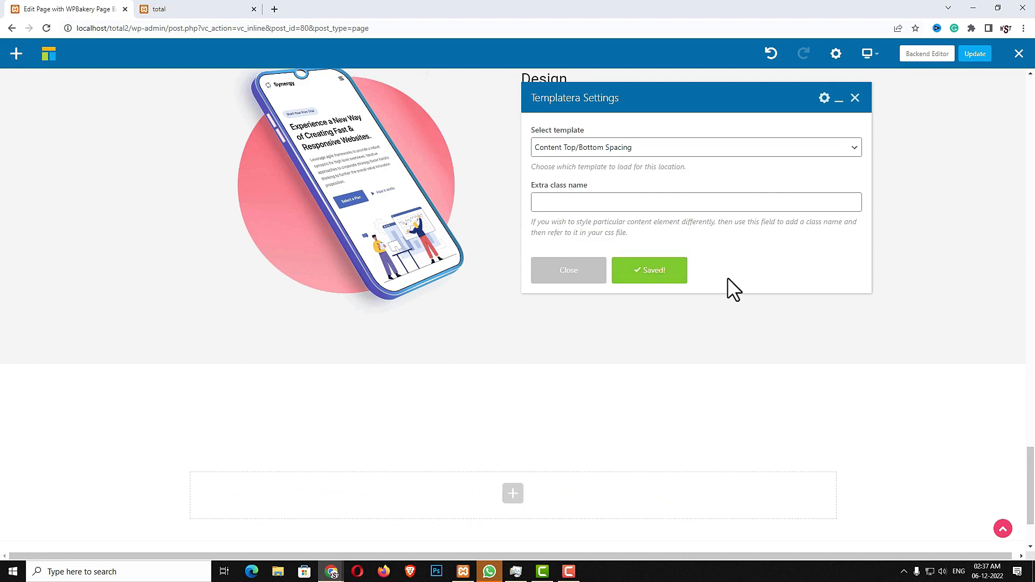
Duplicate the Our Talented Team heading and move the copy into the new section
{"action": "scroll", "coordinate": [519, 432], "scroll_direction": "up", "scroll_amount": 5}
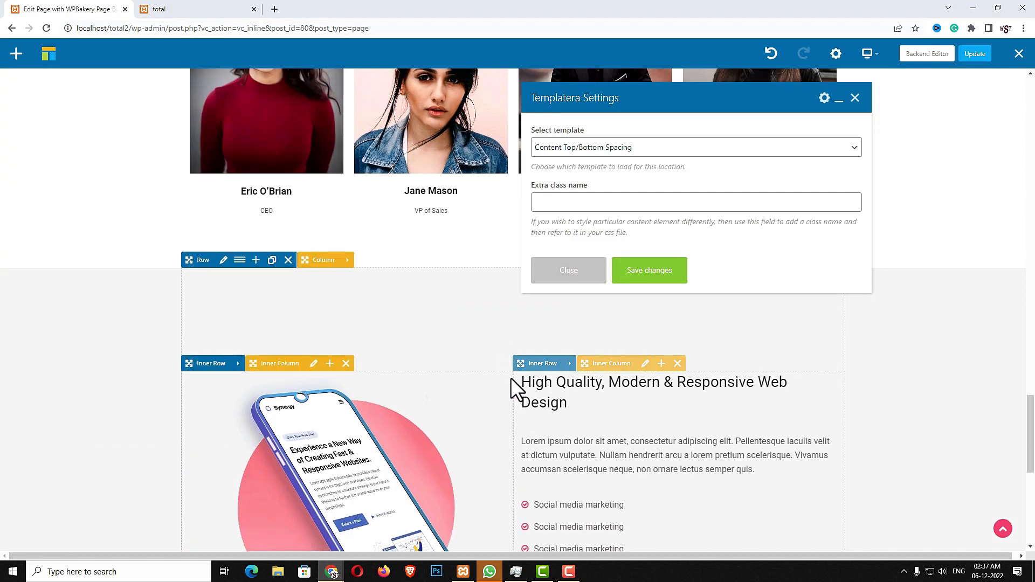
{"action": "scroll", "coordinate": [510, 377], "scroll_direction": "up", "scroll_amount": 5}
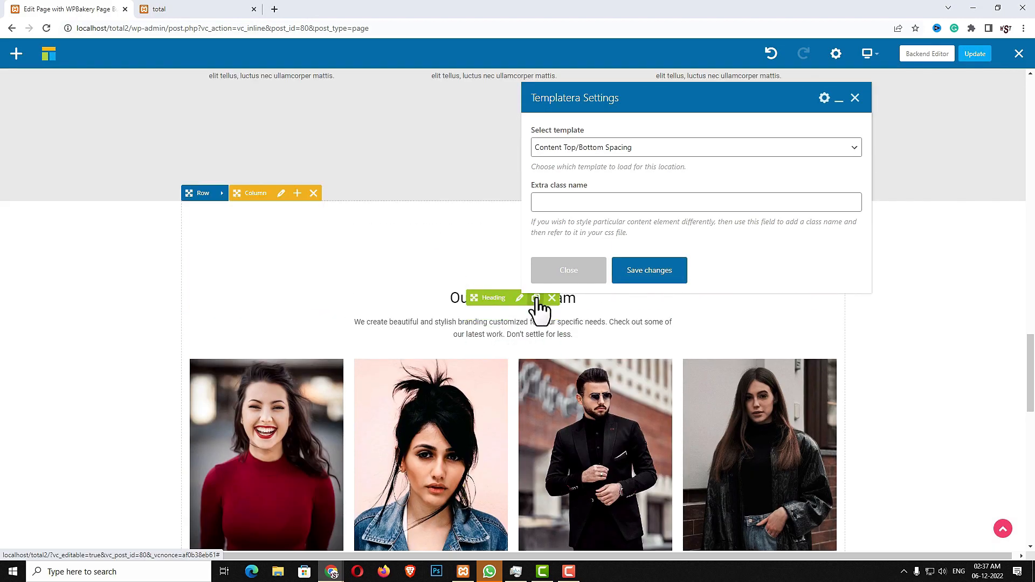
{"action": "left_click", "coordinate": [537, 299]}
{"action": "left_click_drag", "start_coordinate": [493, 317], "coordinate": [492, 394]}
{"action": "scroll", "coordinate": [492, 388], "scroll_direction": "down", "scroll_amount": 6}
{"action": "scroll", "coordinate": [488, 396], "scroll_direction": "down", "scroll_amount": 5}
{"action": "left_click_drag", "start_coordinate": [488, 395], "coordinate": [479, 335]}
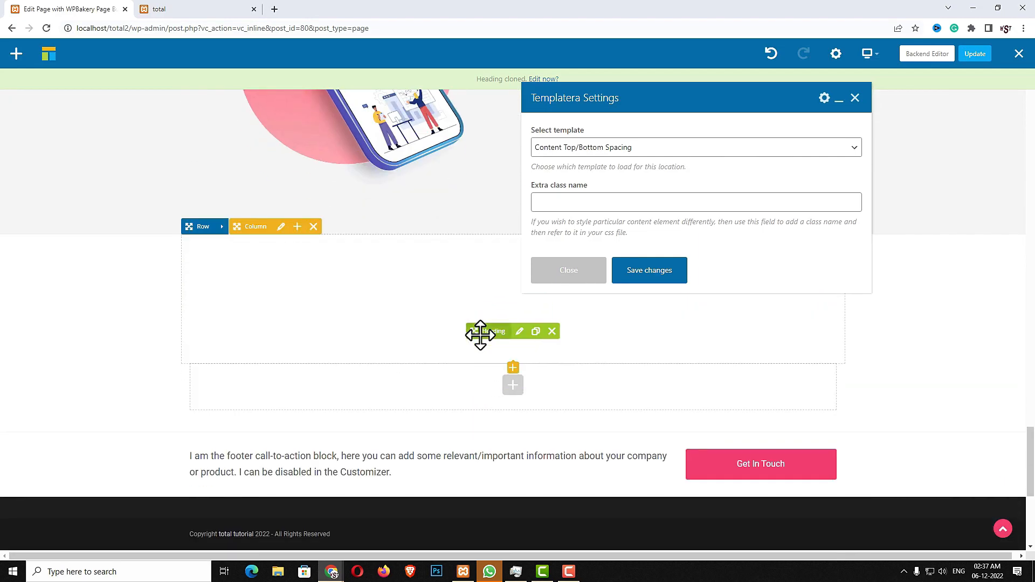
Copy the Our Talented Team text from the live site and save the copied heading's settings
{"action": "left_click", "coordinate": [183, 9]}
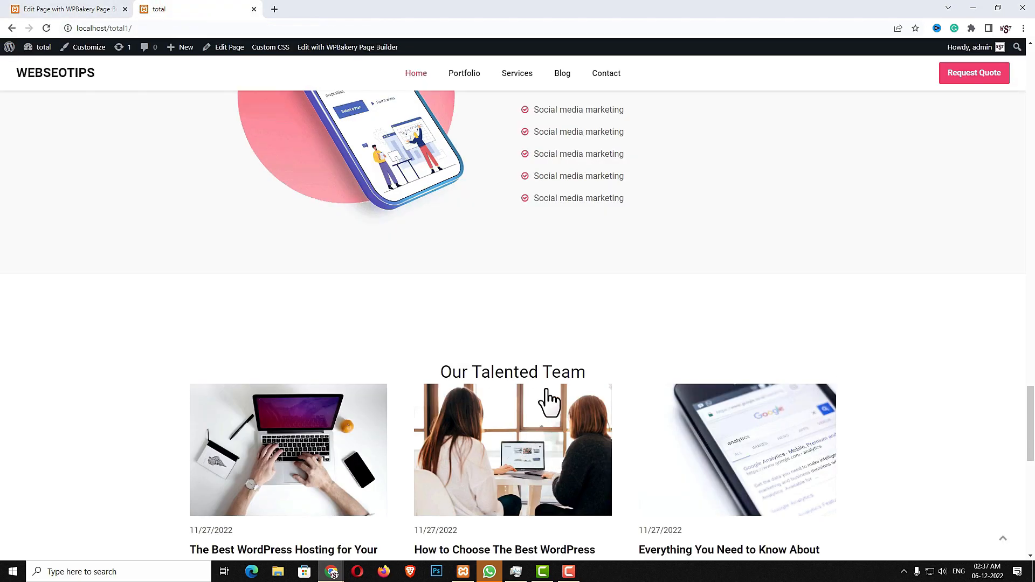
{"action": "left_click_drag", "start_coordinate": [600, 371], "coordinate": [447, 362]}
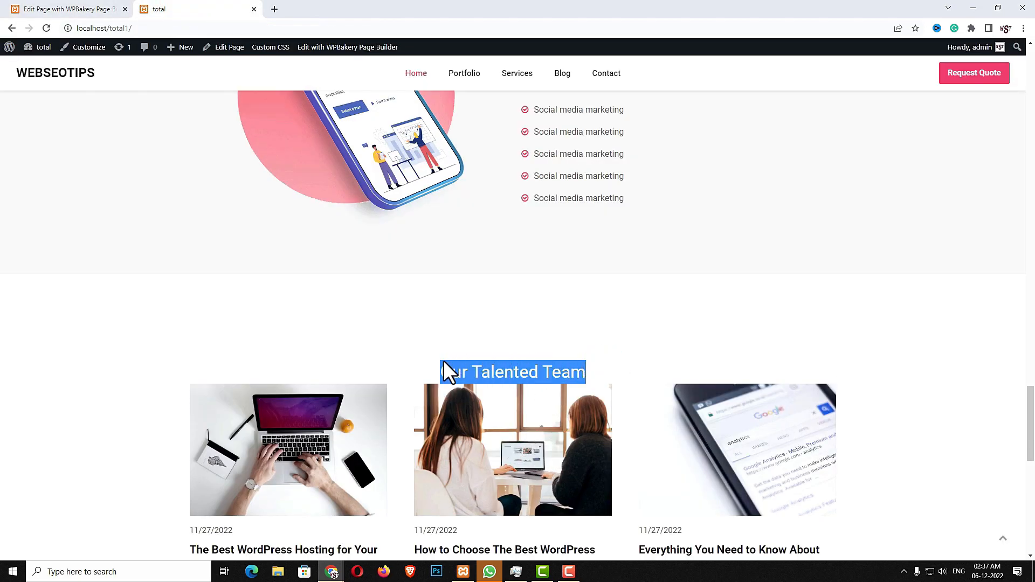
{"action": "left_click", "coordinate": [65, 10]}
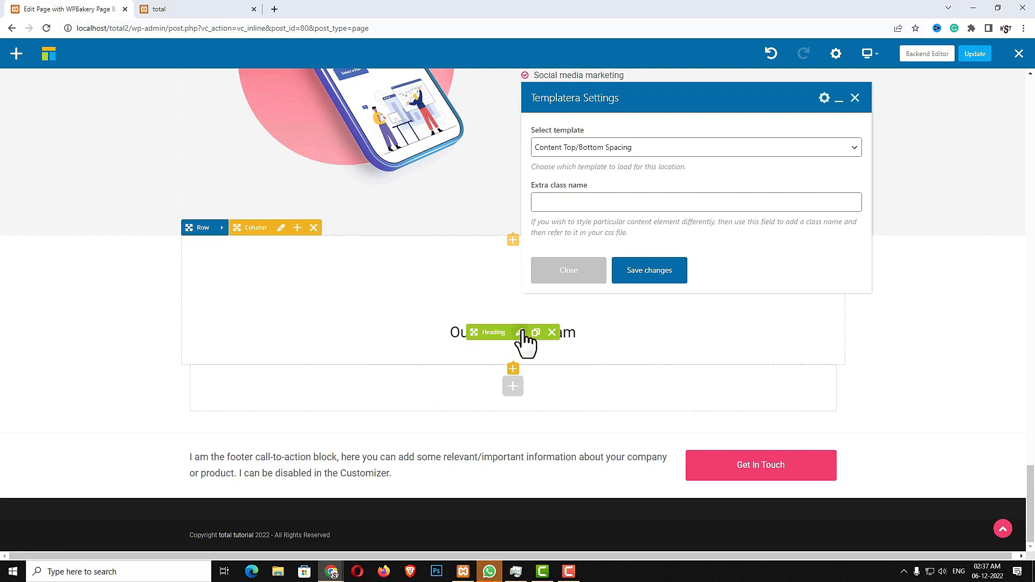
{"action": "left_click", "coordinate": [521, 333]}
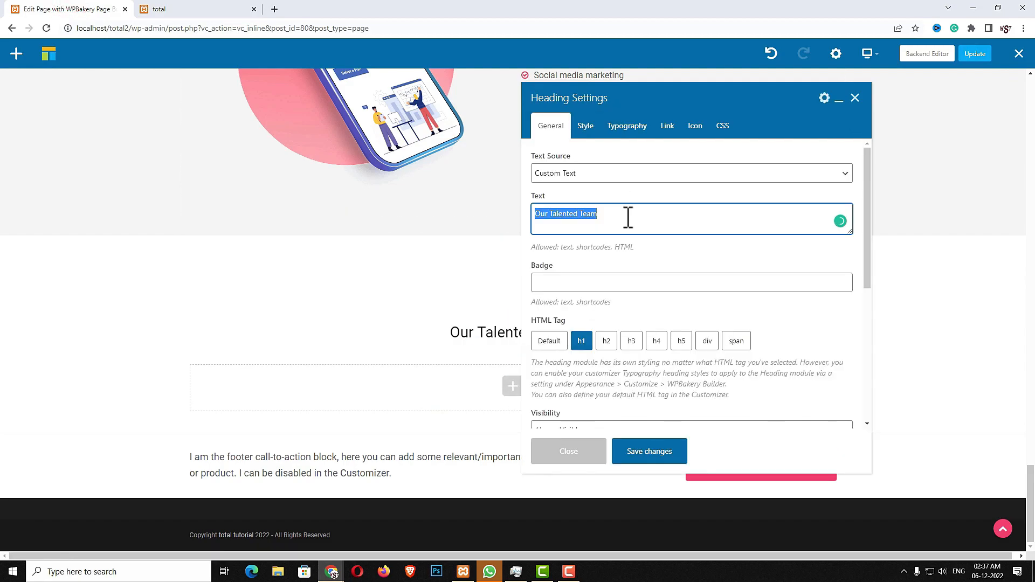
{"action": "left_click", "coordinate": [628, 218]}
{"action": "left_click", "coordinate": [645, 455]}
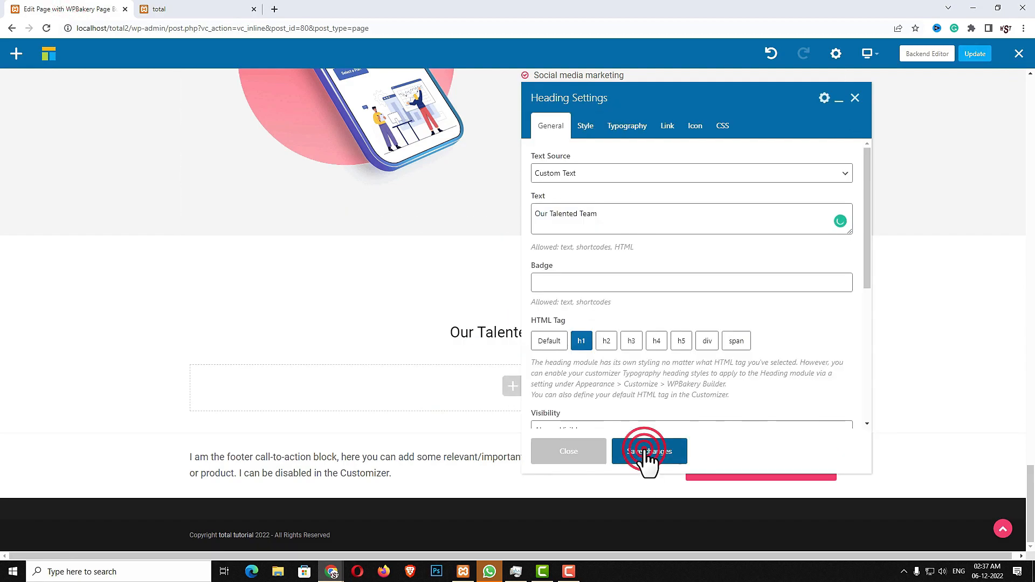
{"action": "left_click", "coordinate": [570, 451]}
{"action": "left_click", "coordinate": [513, 367]}
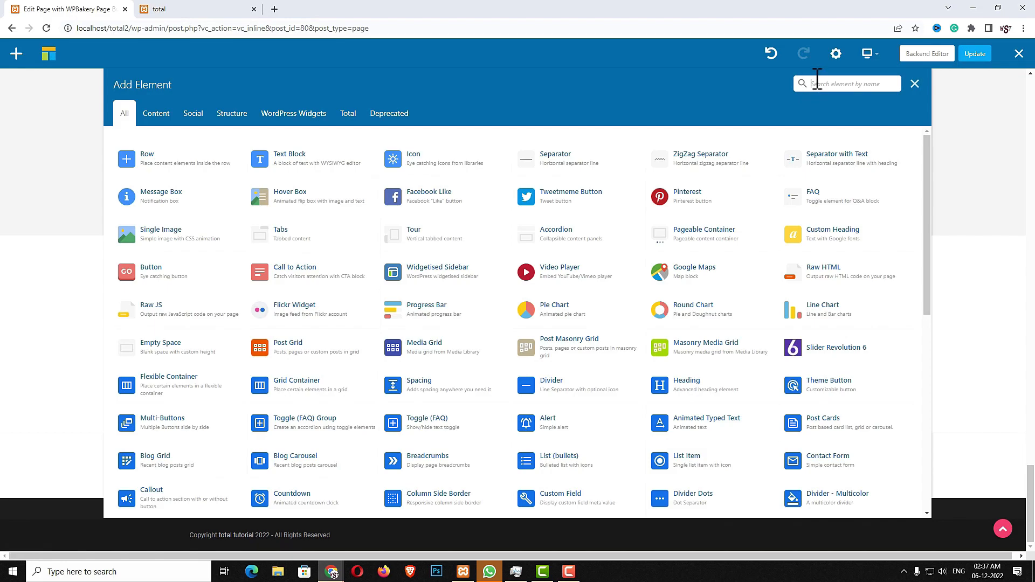
Add a 40px Spacing element below the heading
{"action": "type", "text": "spac"}
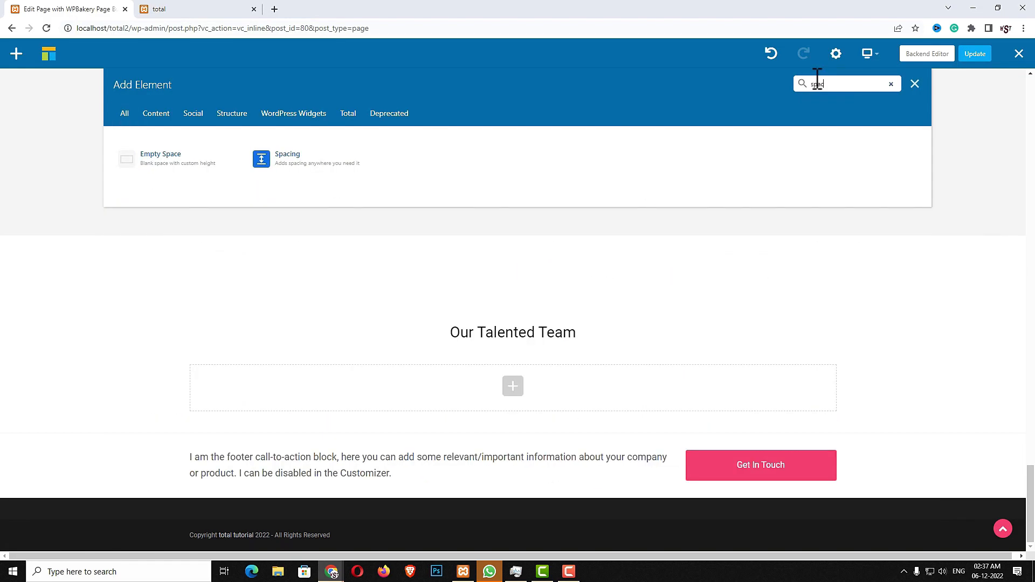
{"action": "left_click", "coordinate": [300, 157]}
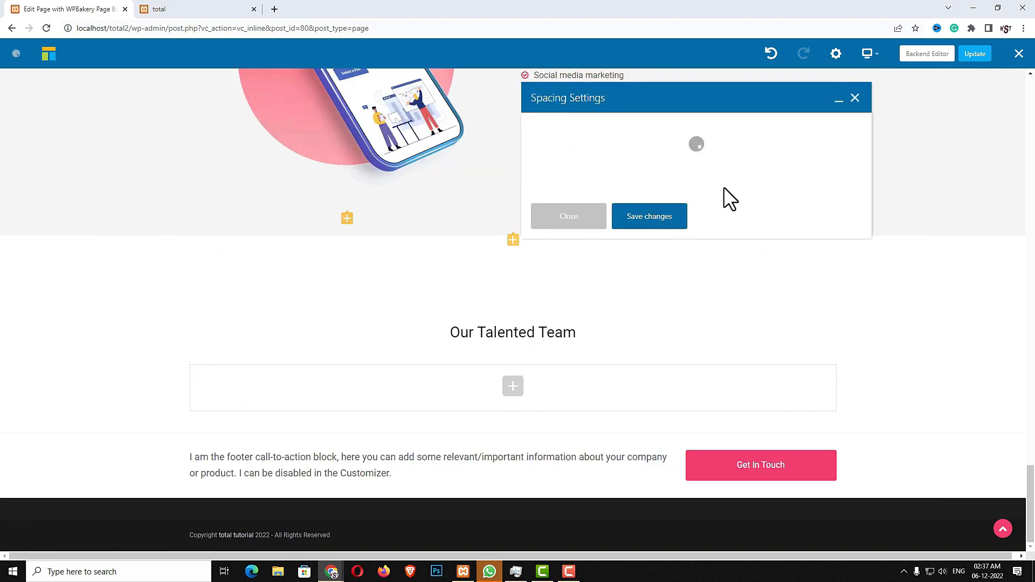
{"action": "left_click", "coordinate": [597, 152]}
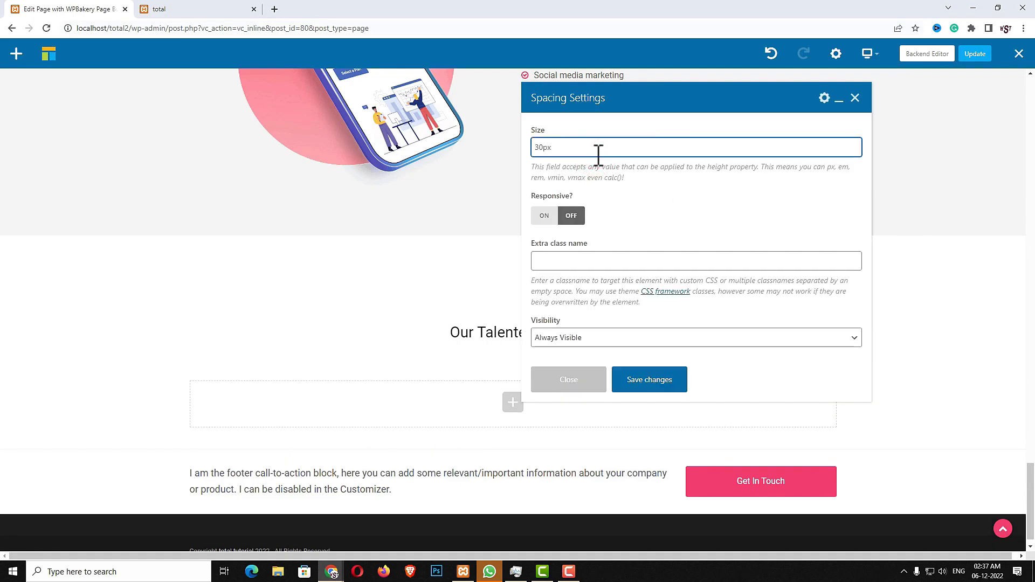
{"action": "type", "text": "40"}
{"action": "left_click", "coordinate": [634, 382]}
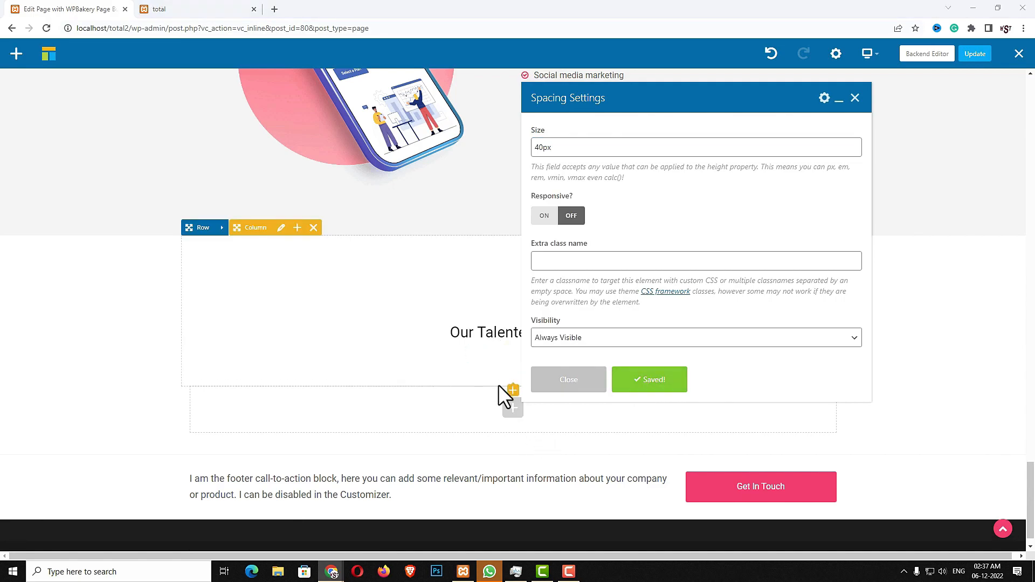
{"action": "left_click", "coordinate": [570, 381]}
Add a Post Cards grid with 2 columns on tablet portrait and 1 on phone portrait and landscape
{"action": "left_click", "coordinate": [513, 393]}
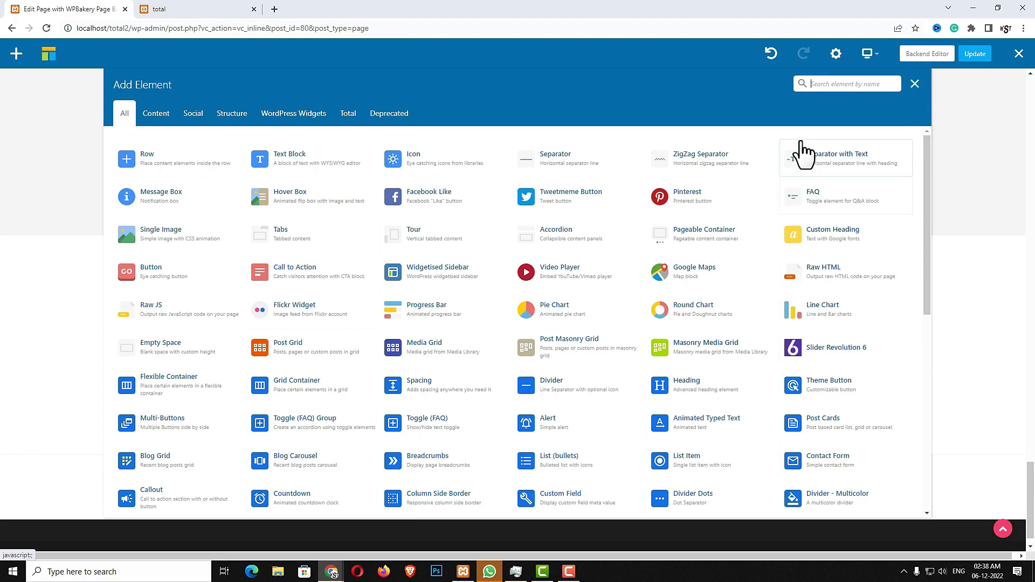
{"action": "left_click", "coordinate": [813, 84]}
{"action": "type", "text": "post c"}
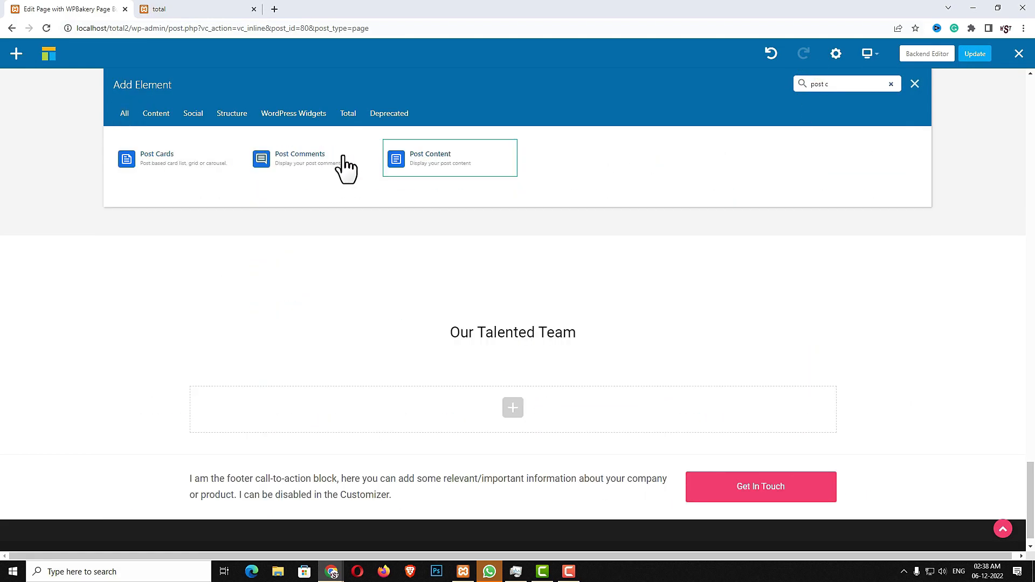
{"action": "left_click", "coordinate": [205, 160]}
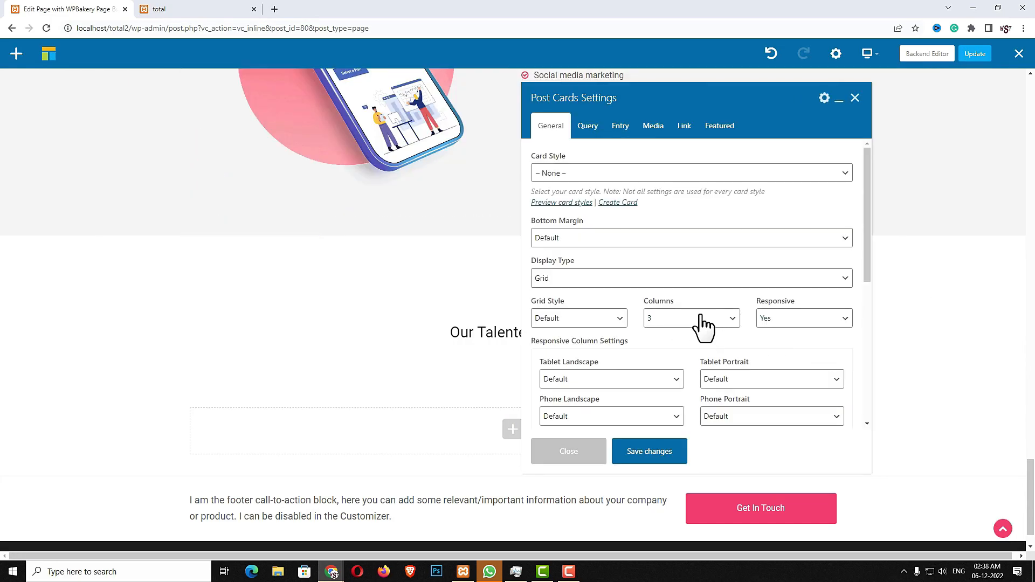
{"action": "left_click", "coordinate": [790, 380]}
{"action": "left_click", "coordinate": [737, 413]}
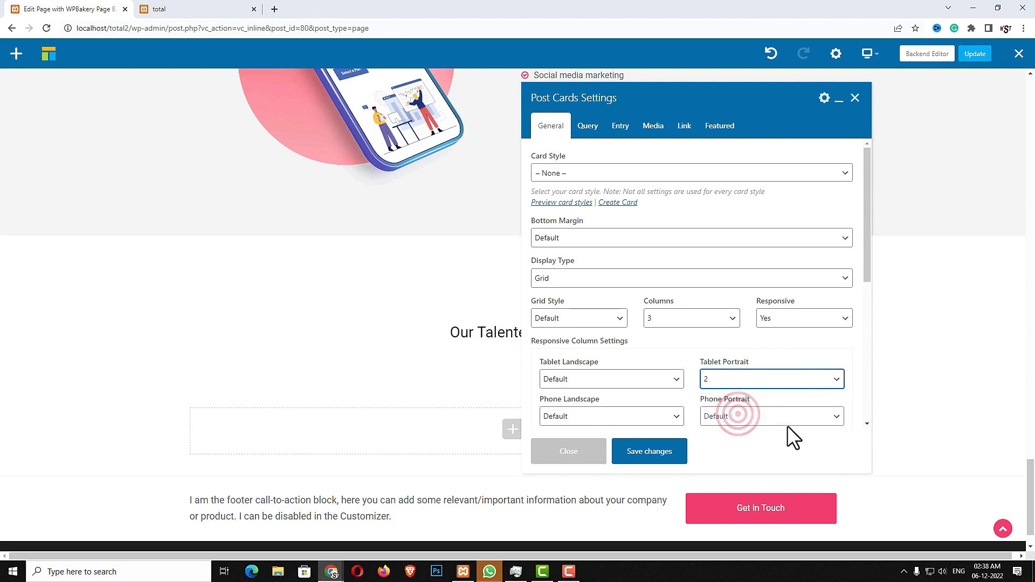
{"action": "left_click", "coordinate": [771, 418]}
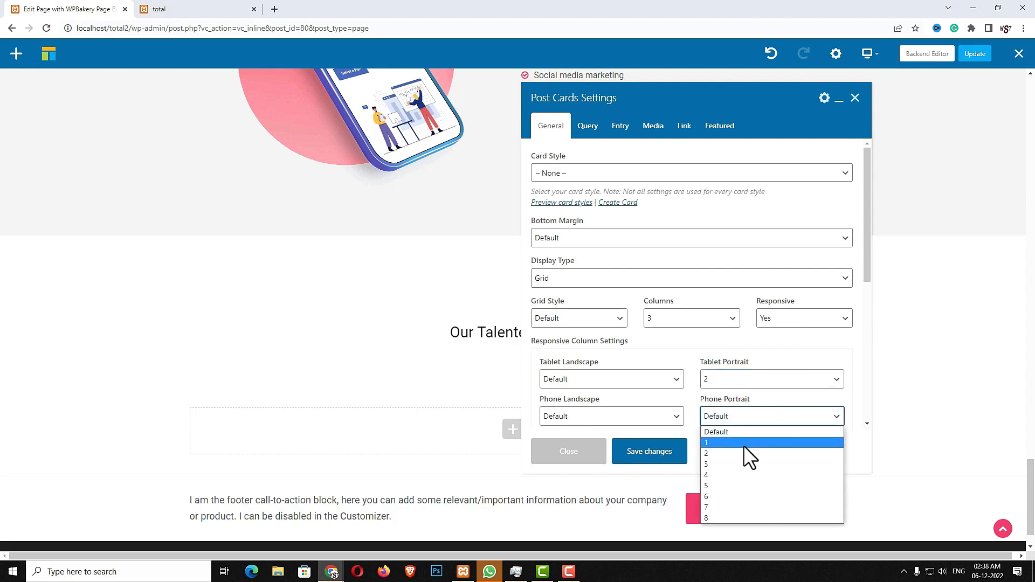
{"action": "left_click", "coordinate": [743, 445]}
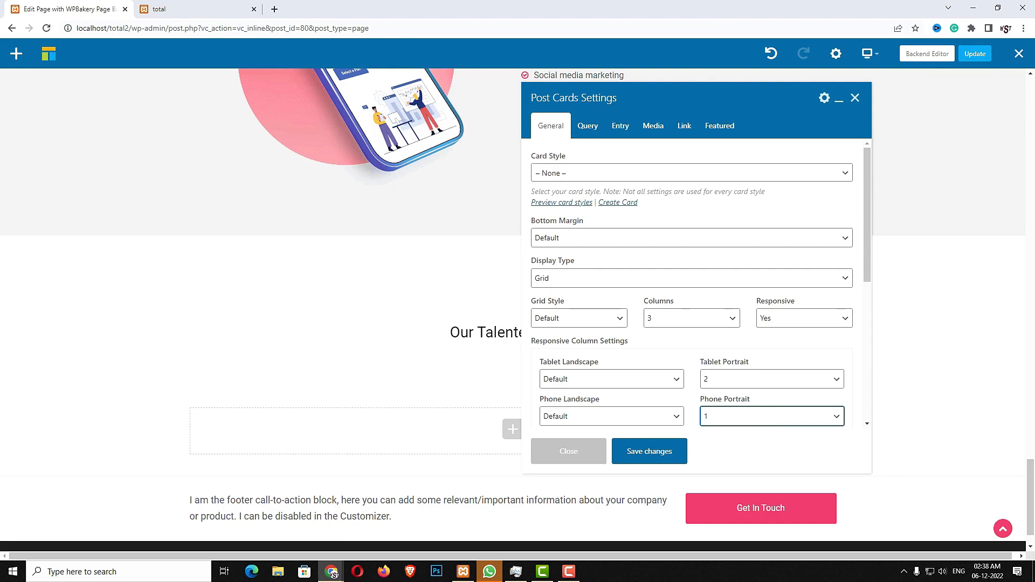
{"action": "left_click", "coordinate": [628, 416]}
{"action": "left_click", "coordinate": [590, 445]}
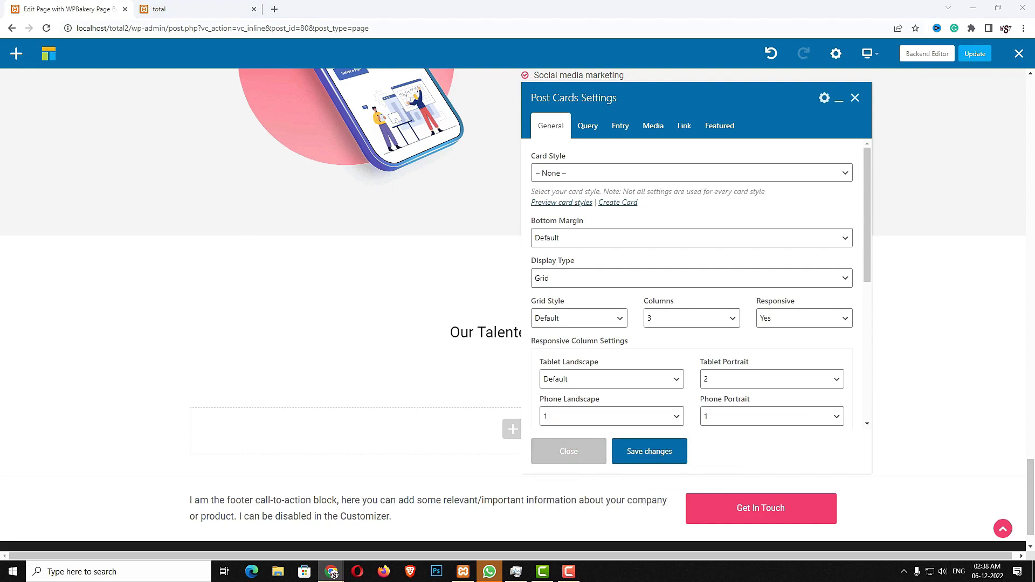
Set a custom column gap of clamp(35px, 4vmax, 50px) and the fadeInUp entrance animation
{"action": "scroll", "coordinate": [736, 362], "scroll_direction": "down", "scroll_amount": 4}
{"action": "left_click", "coordinate": [597, 249]}
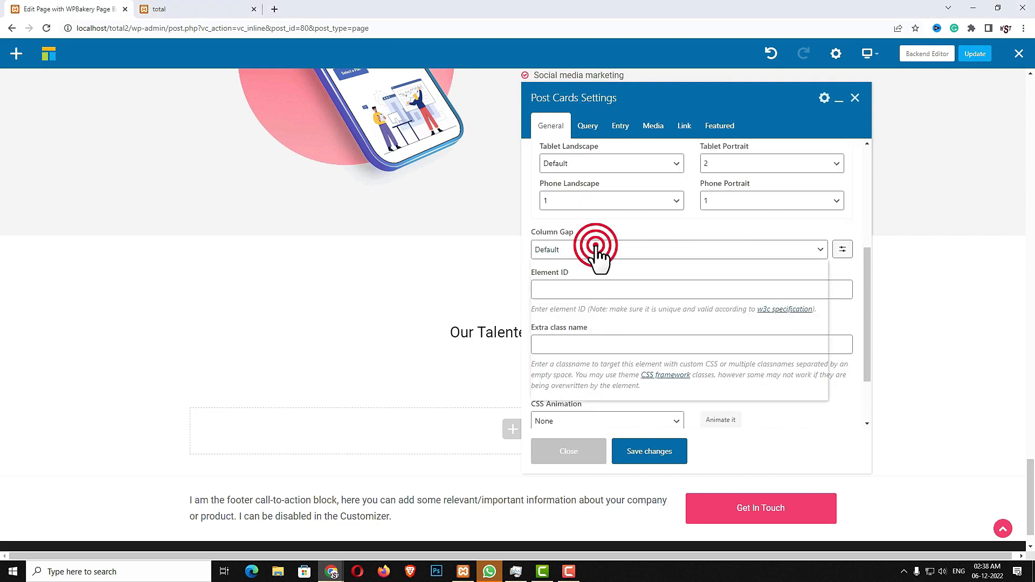
{"action": "left_click", "coordinate": [843, 251]}
{"action": "left_click", "coordinate": [781, 249]}
{"action": "type", "text": "clamp(35px, 4vmax, 50px)"}
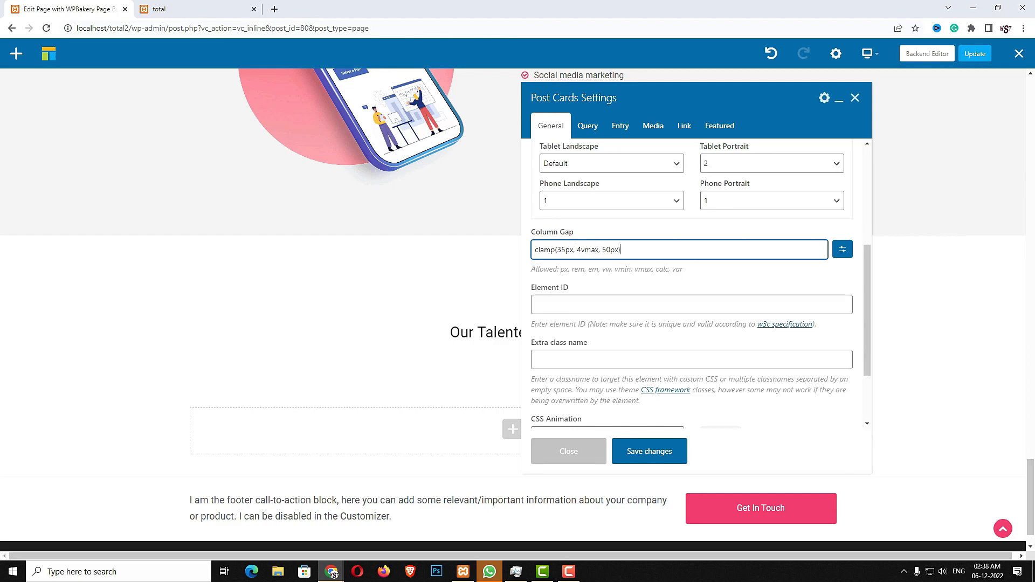
{"action": "scroll", "coordinate": [669, 396], "scroll_direction": "down", "scroll_amount": 2}
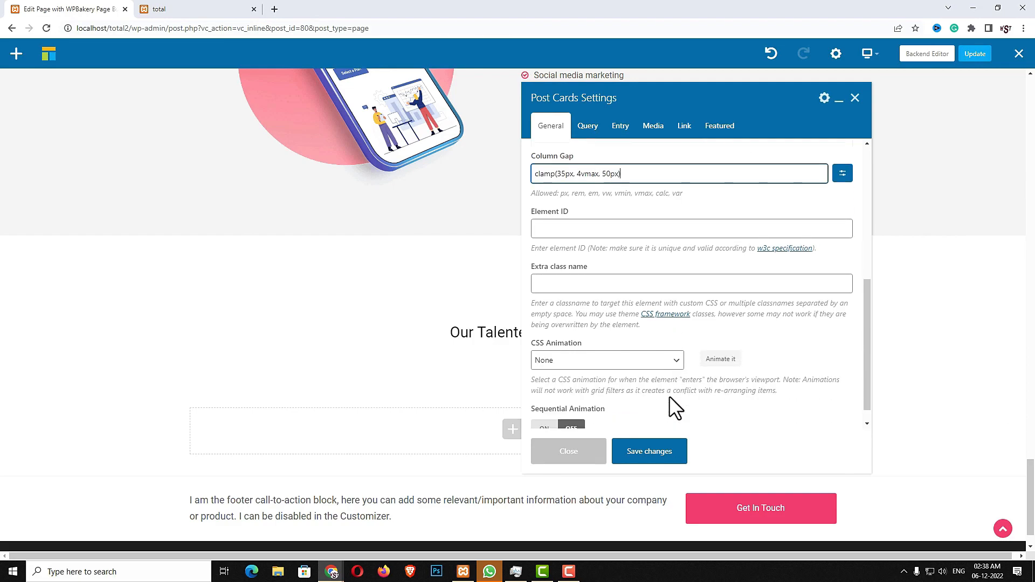
{"action": "left_click", "coordinate": [605, 341]}
{"action": "left_click", "coordinate": [588, 298]}
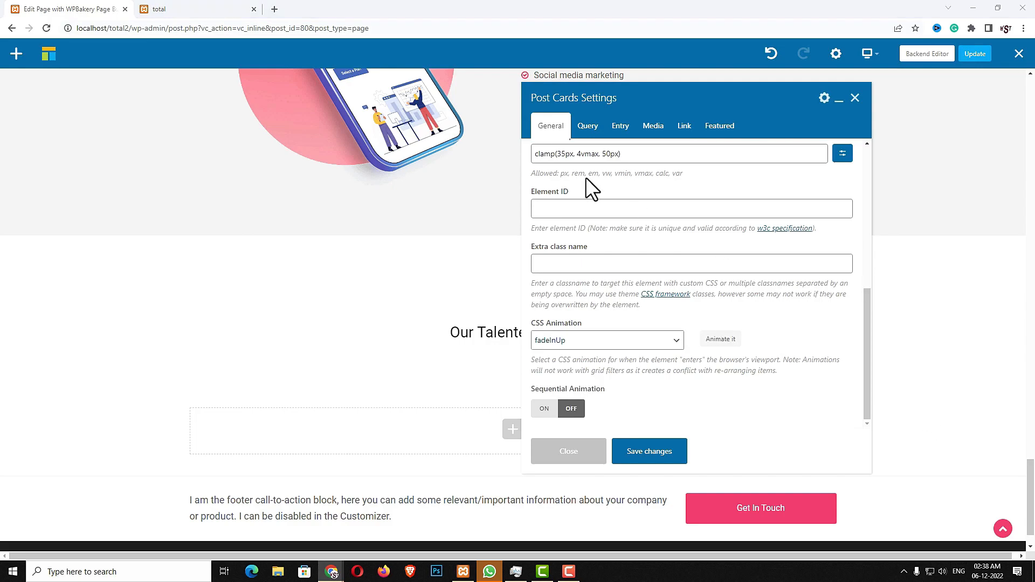
{"action": "left_click", "coordinate": [589, 130]}
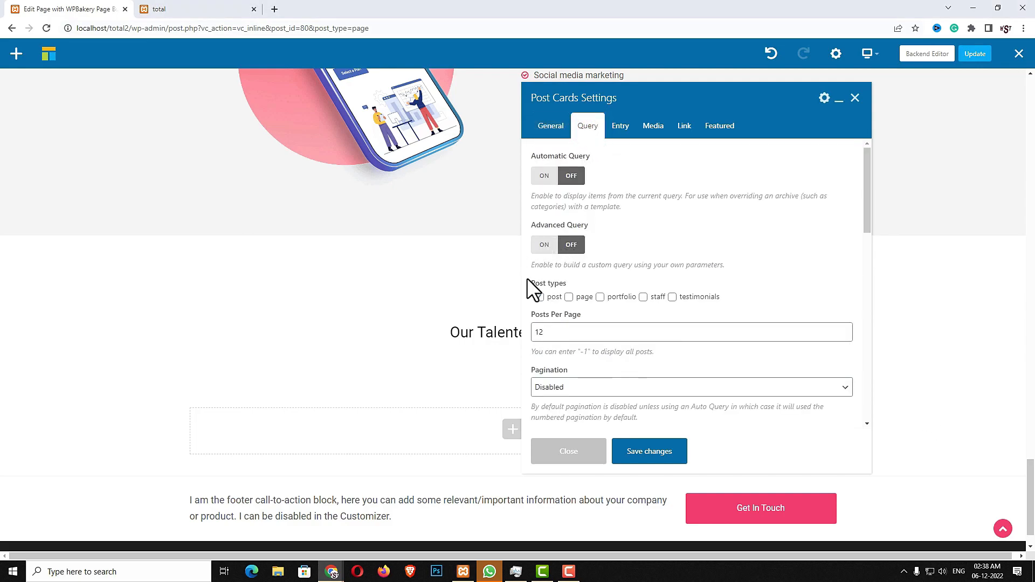
Set Posts Per Page to 3 and make the card titles x Large h3 headings
{"action": "double_click", "coordinate": [570, 332]}
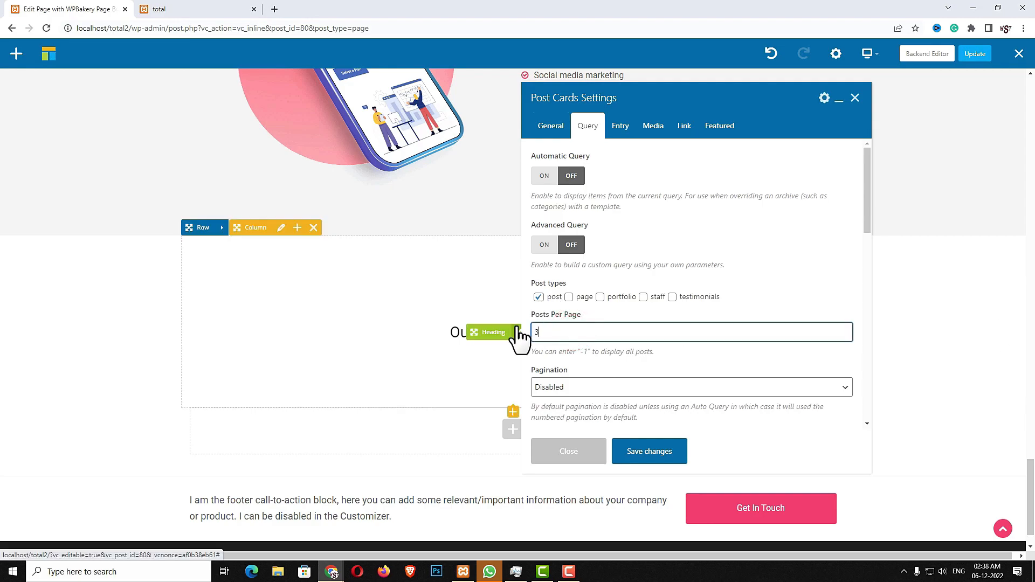
{"action": "scroll", "coordinate": [672, 364], "scroll_direction": "down", "scroll_amount": 3}
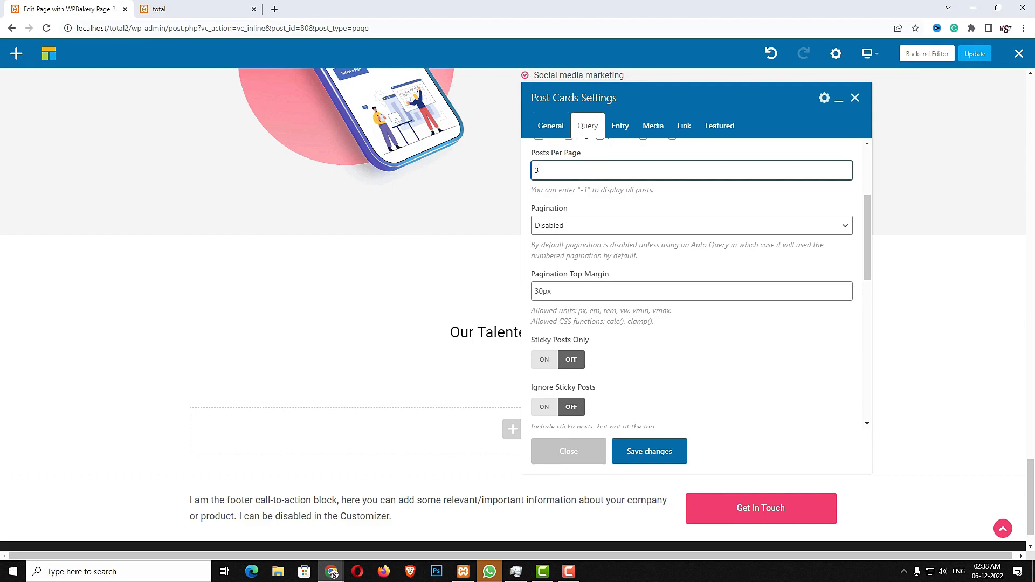
{"action": "left_click", "coordinate": [620, 127]}
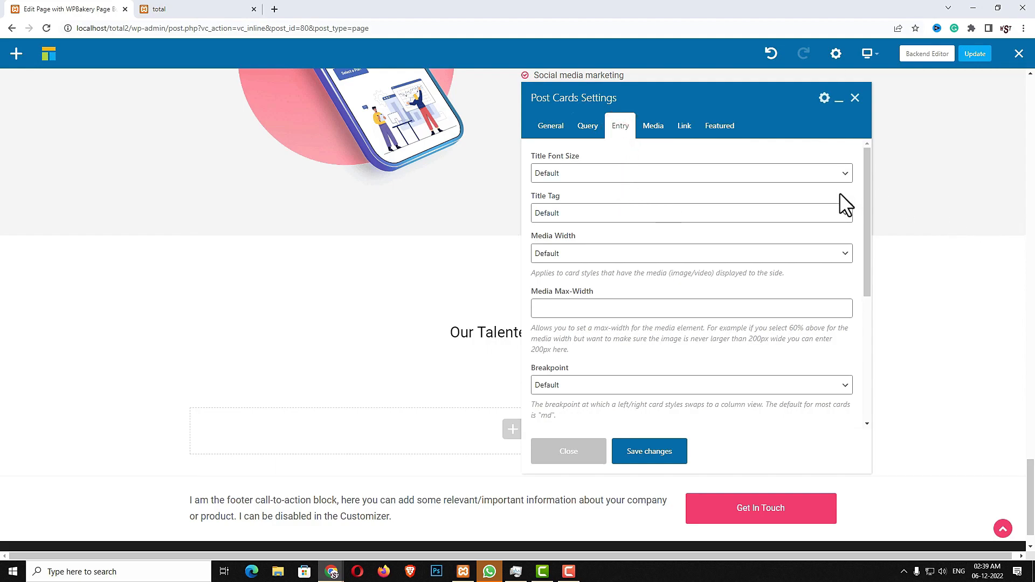
{"action": "left_click", "coordinate": [585, 172]}
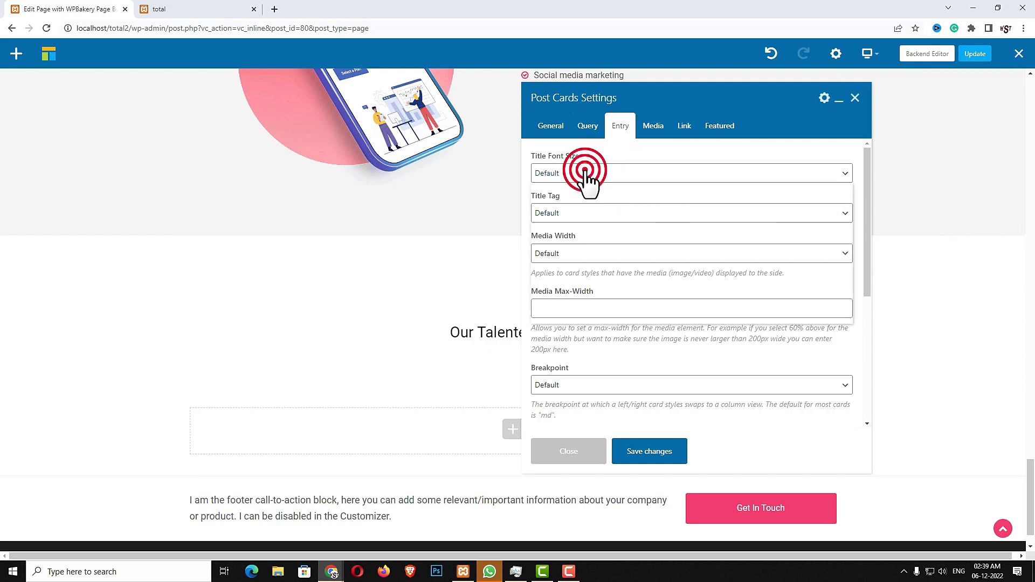
{"action": "left_click", "coordinate": [570, 251]}
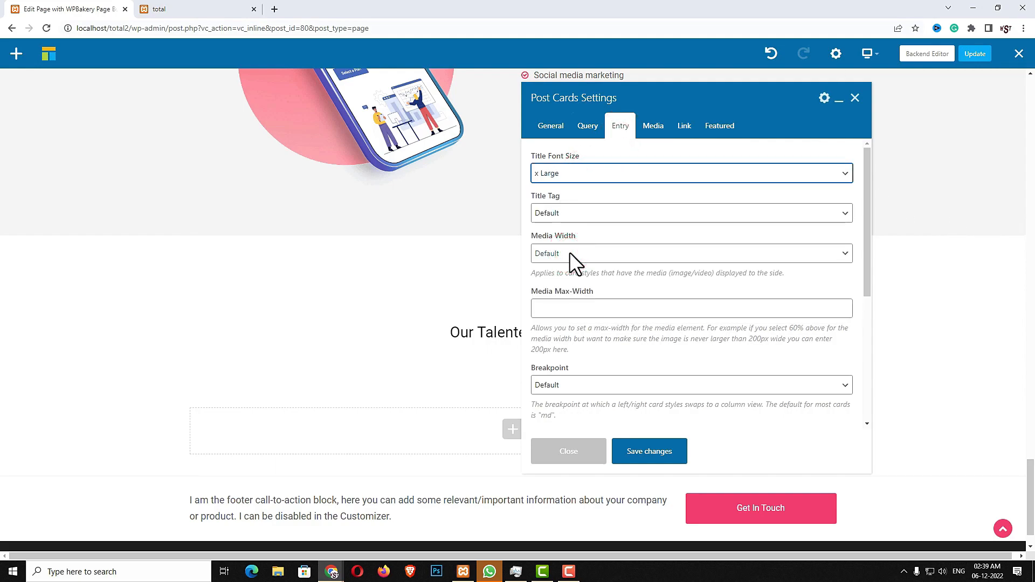
{"action": "left_click", "coordinate": [571, 216]}
{"action": "left_click", "coordinate": [560, 249]}
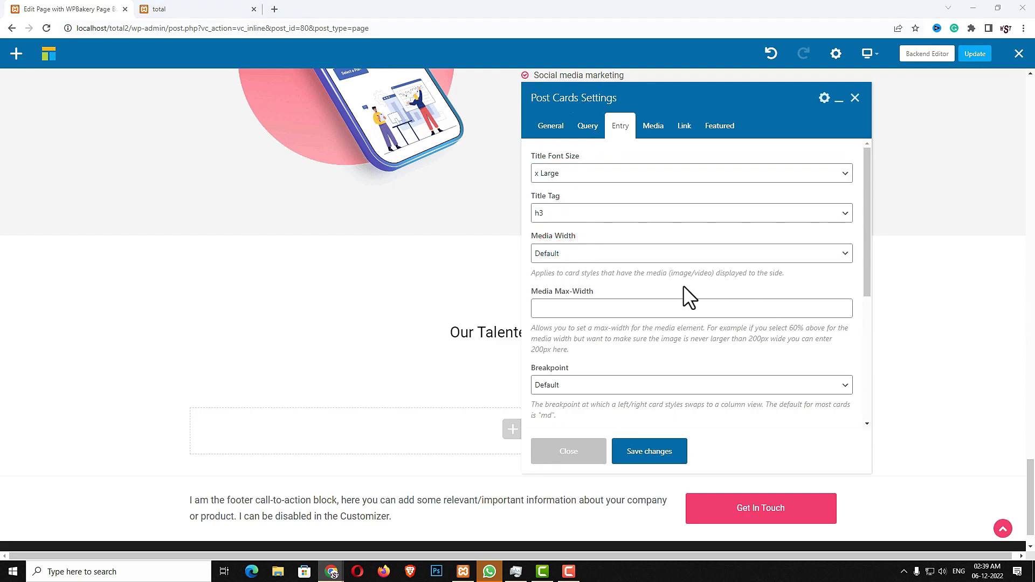
Use blog_entry thumbnails and a 25-word excerpt, then save and close the Post Cards settings
{"action": "scroll", "coordinate": [685, 289], "scroll_direction": "down", "scroll_amount": 3}
{"action": "left_click", "coordinate": [607, 287]}
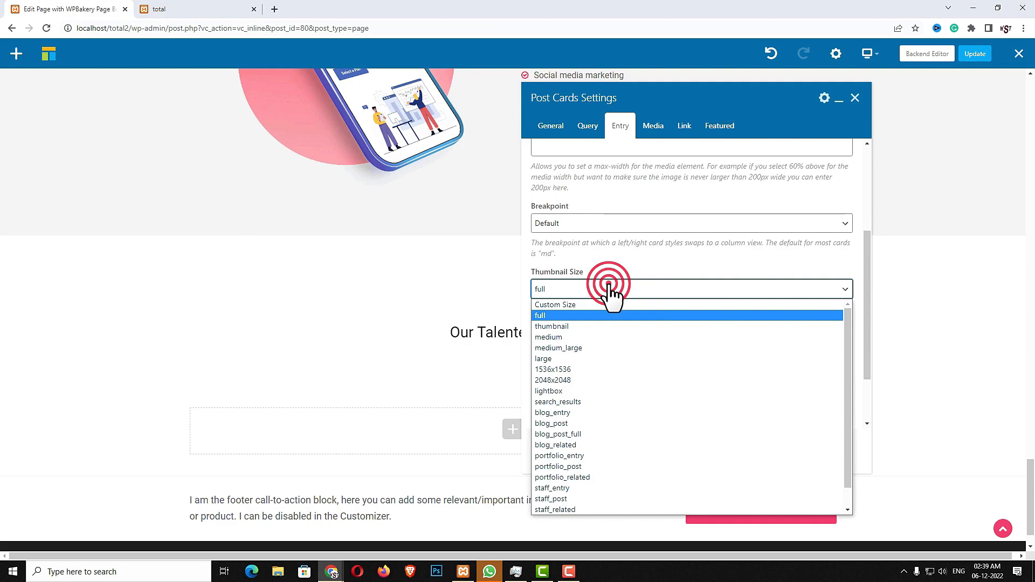
{"action": "left_click", "coordinate": [586, 412]}
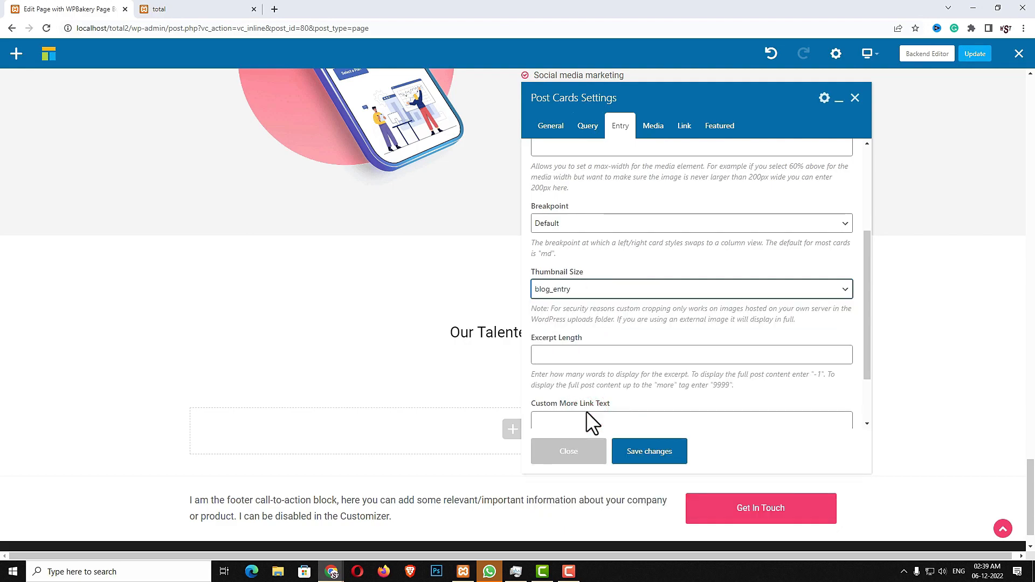
{"action": "left_click", "coordinate": [609, 357]}
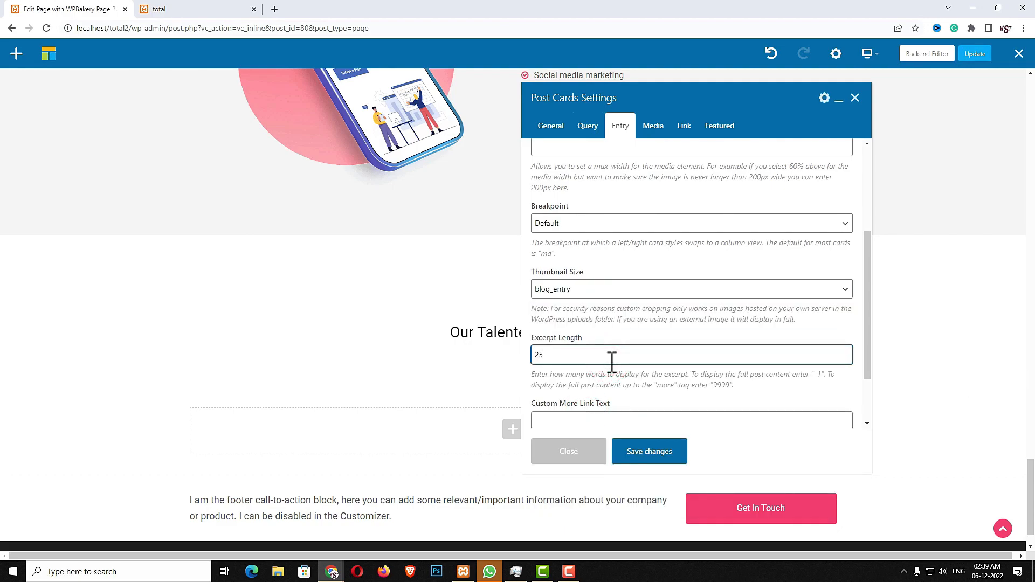
{"action": "scroll", "coordinate": [661, 335], "scroll_direction": "down", "scroll_amount": 2}
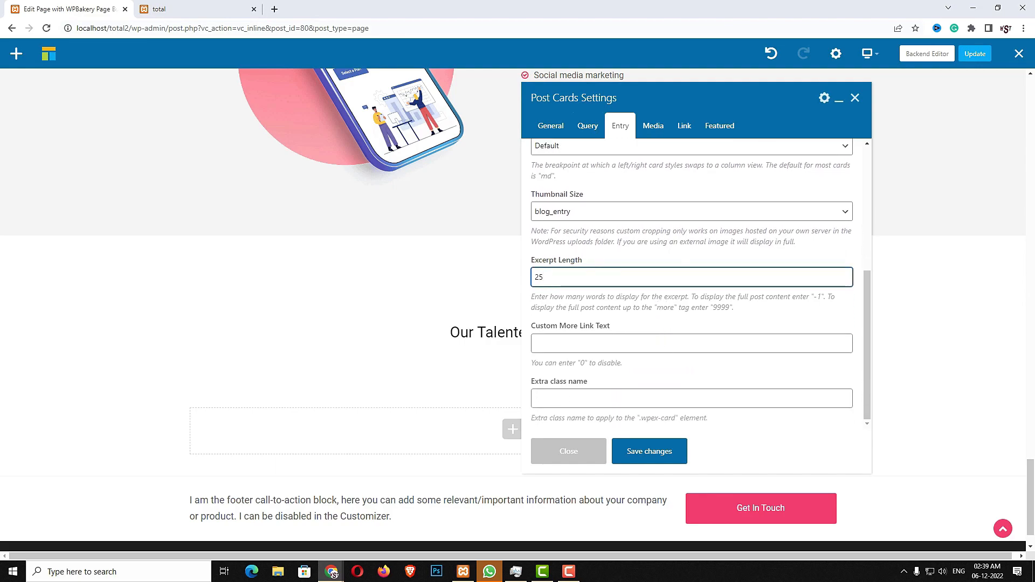
{"action": "left_click", "coordinate": [653, 126]}
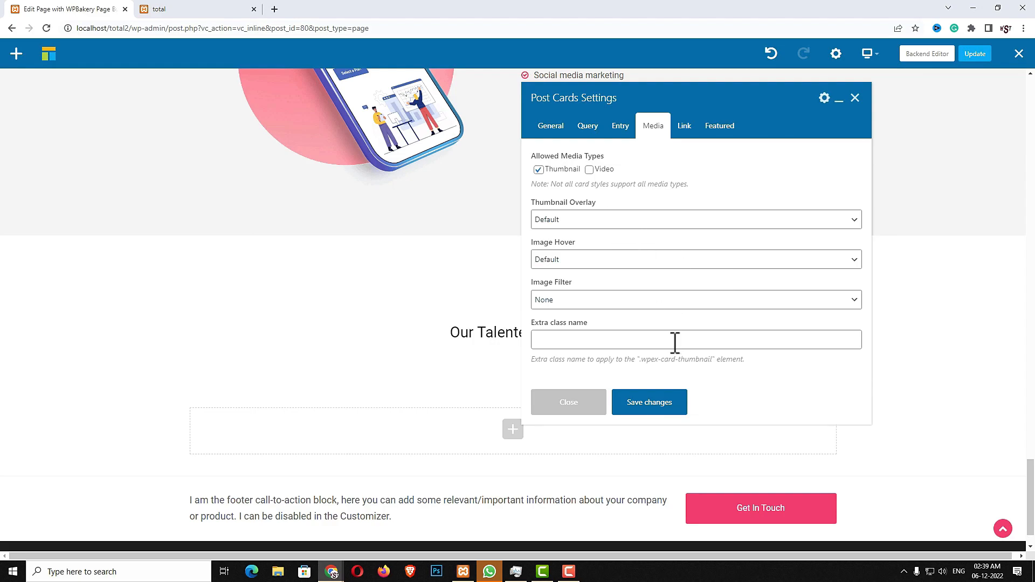
{"action": "left_click", "coordinate": [656, 403]}
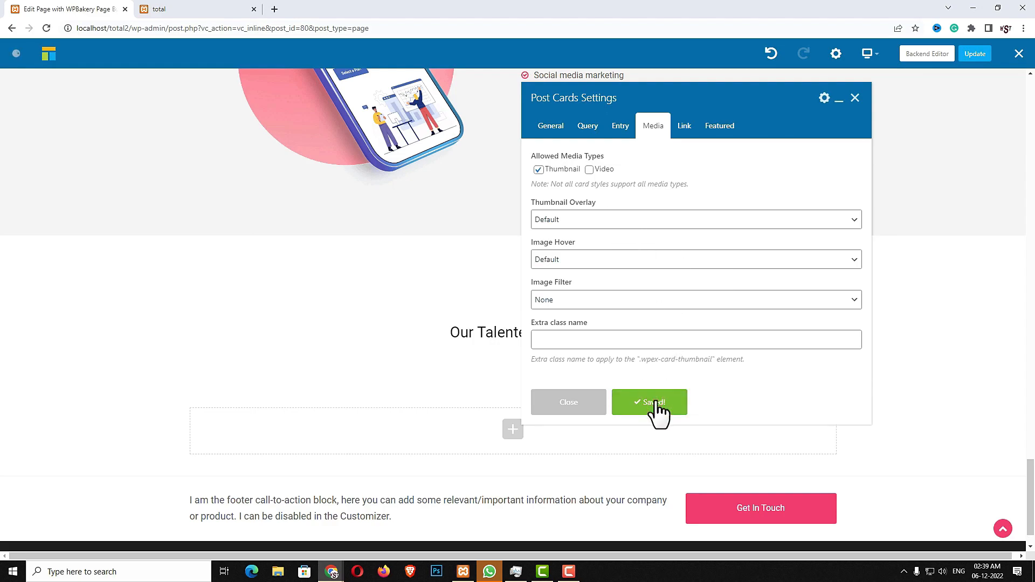
{"action": "left_click", "coordinate": [592, 405]}
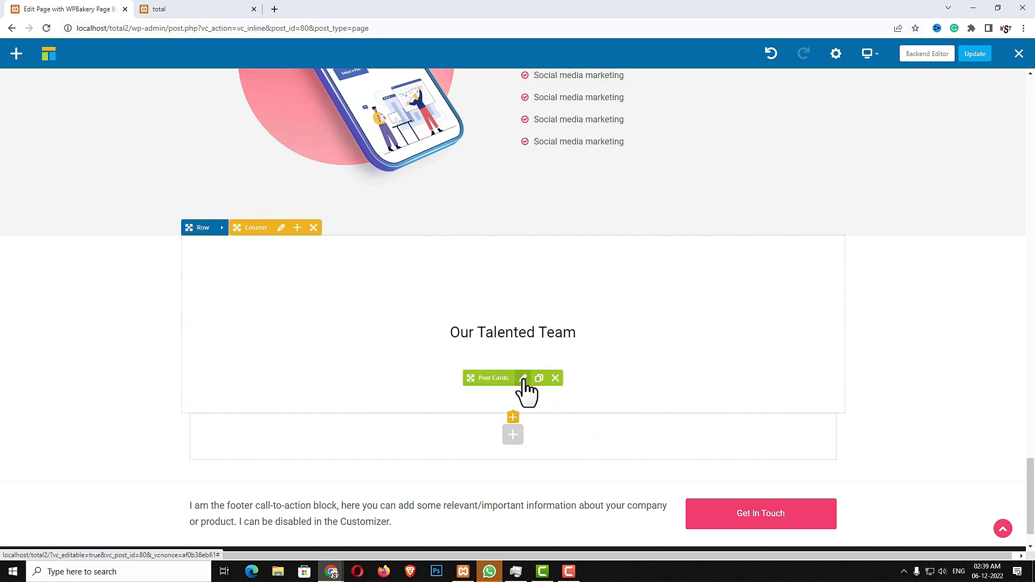
Switch the Post Cards card style to Blog 14 and save it
{"action": "left_click", "coordinate": [523, 379]}
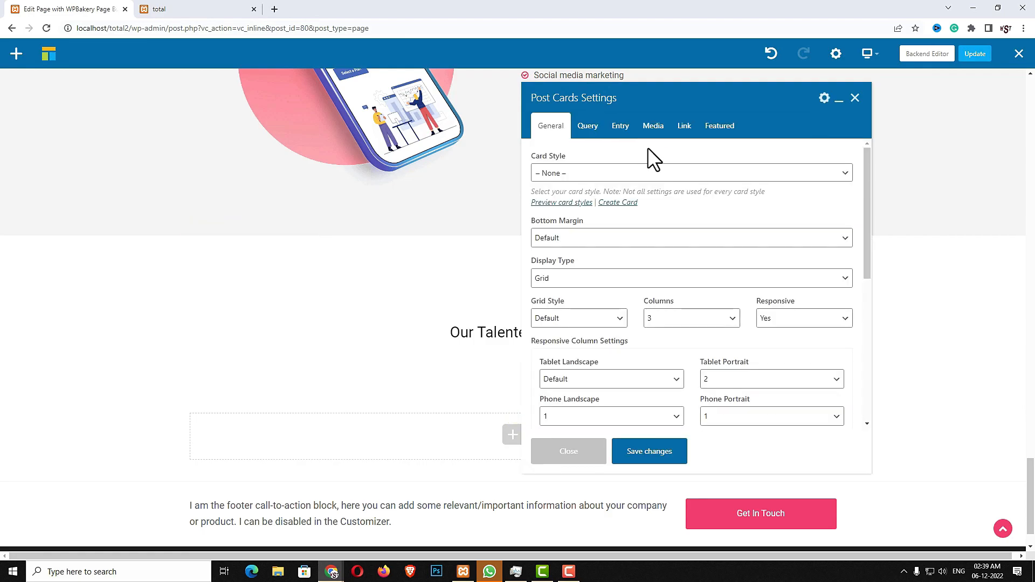
{"action": "left_click", "coordinate": [631, 174]}
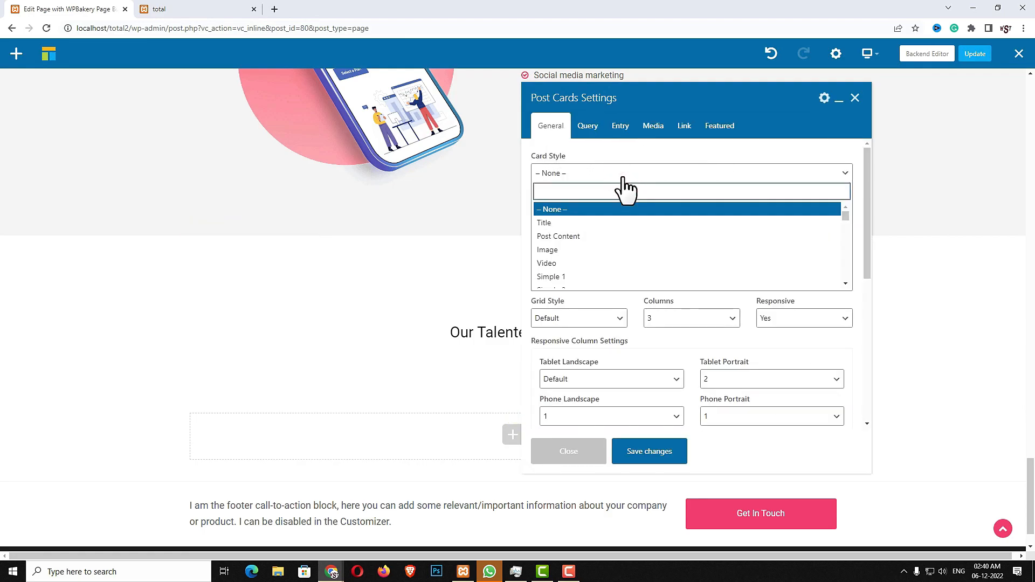
{"action": "scroll", "coordinate": [610, 268], "scroll_direction": "down", "scroll_amount": 5}
{"action": "scroll", "coordinate": [612, 268], "scroll_direction": "down", "scroll_amount": 3}
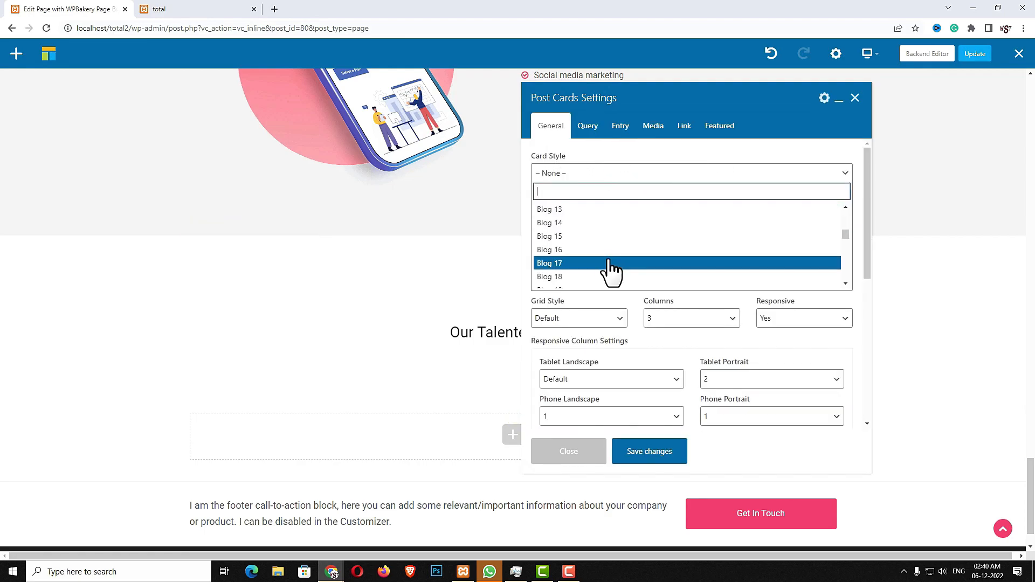
{"action": "scroll", "coordinate": [611, 268], "scroll_direction": "up", "scroll_amount": 1}
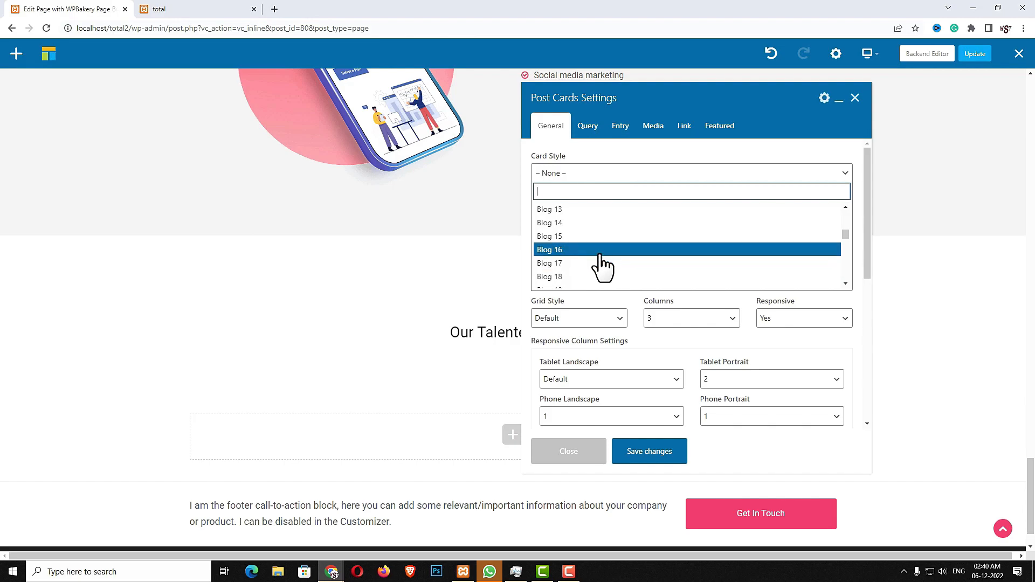
{"action": "left_click", "coordinate": [567, 223]}
{"action": "left_click", "coordinate": [637, 453]}
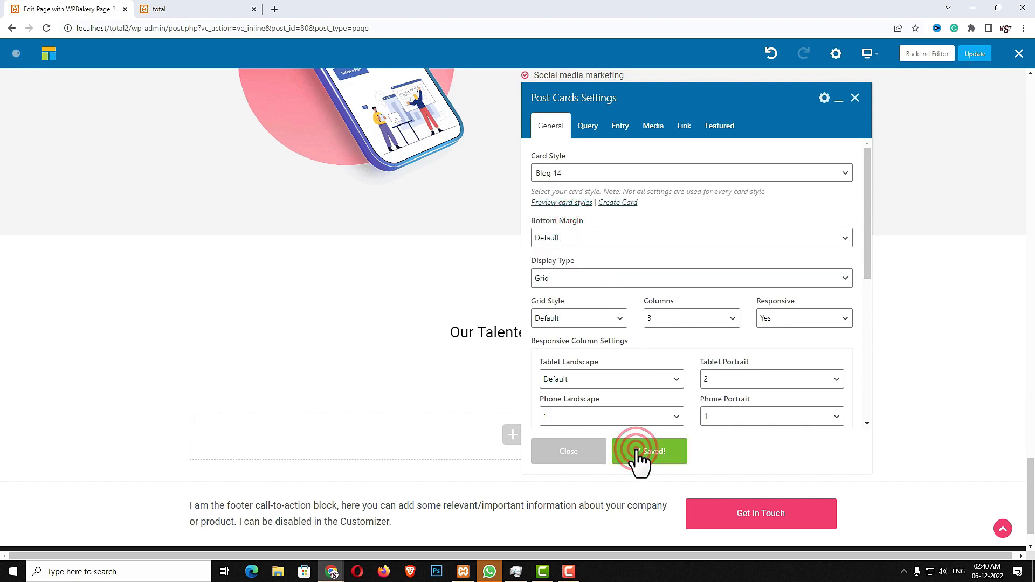
{"action": "left_click", "coordinate": [578, 458]}
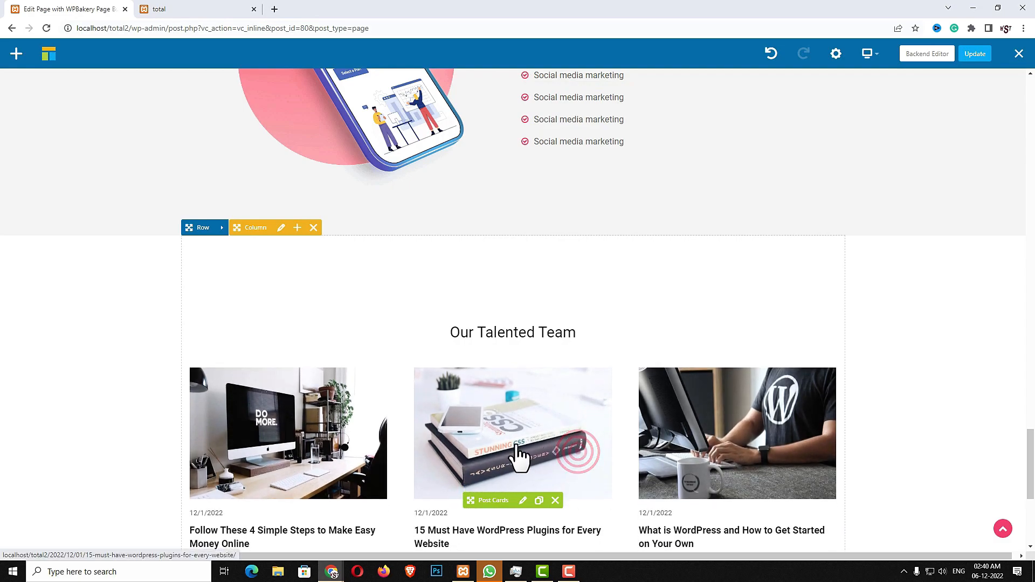
{"action": "scroll", "coordinate": [486, 457], "scroll_direction": "down", "scroll_amount": 1}
{"action": "scroll", "coordinate": [654, 447], "scroll_direction": "down", "scroll_amount": 2}
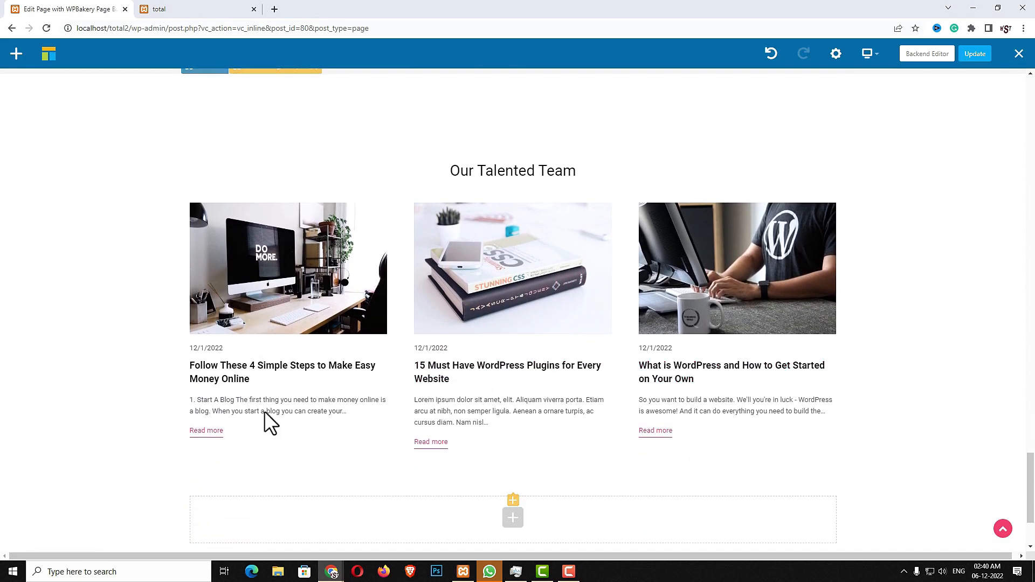
Save the current page and start a new page titled 'Portfolio'
{"action": "left_click", "coordinate": [974, 61]}
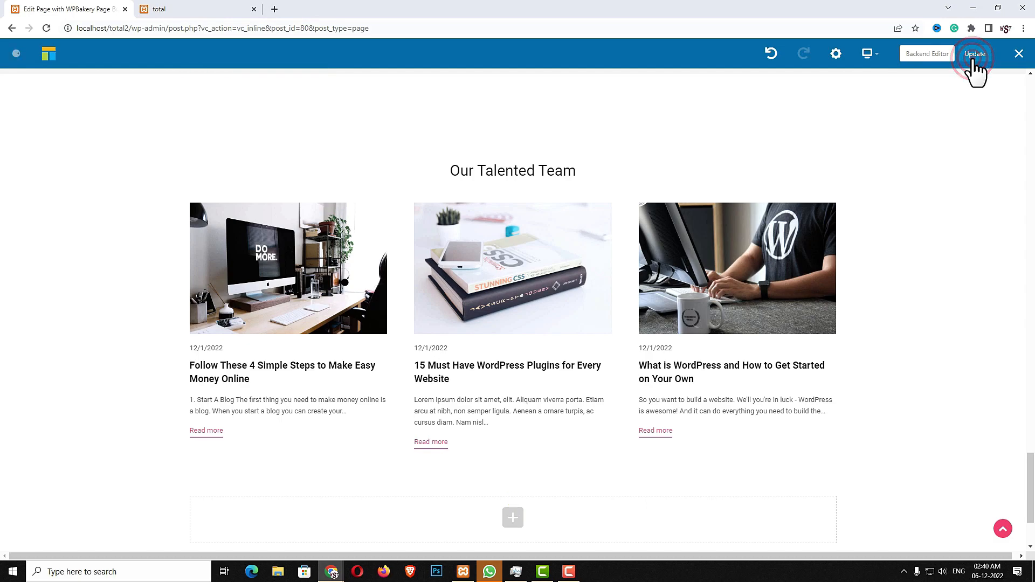
{"action": "left_click", "coordinate": [938, 58]}
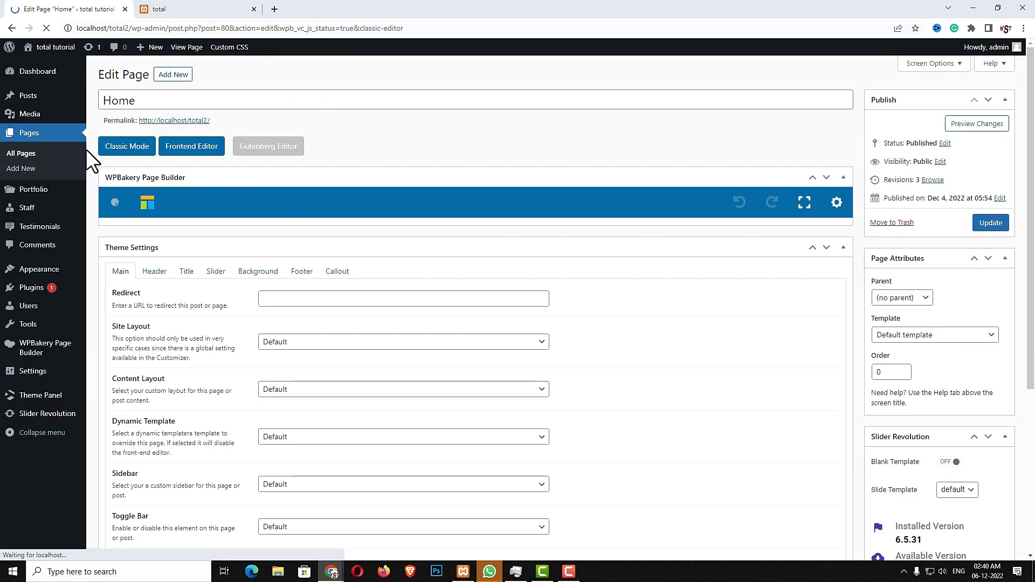
{"action": "left_click", "coordinate": [36, 138]}
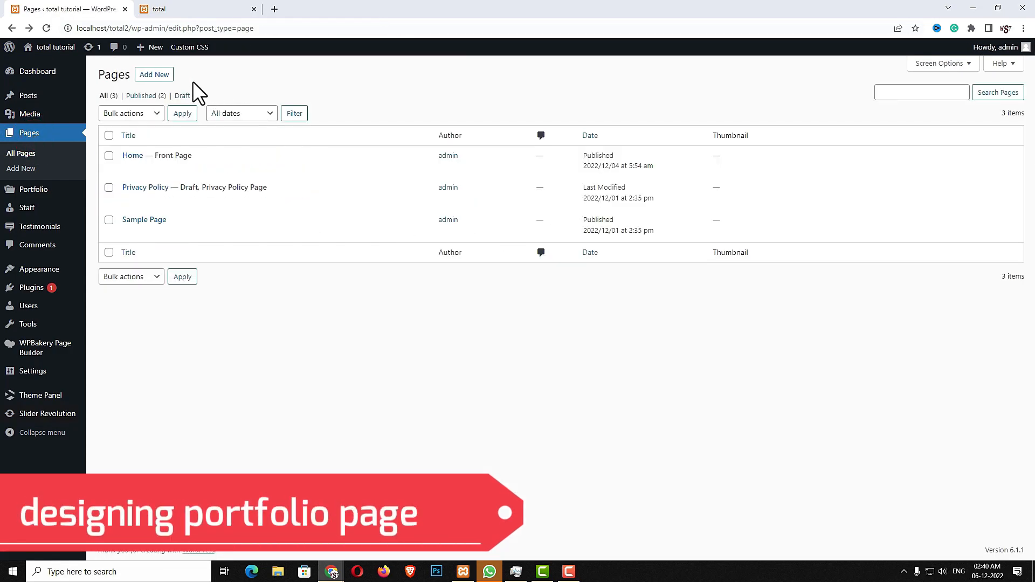
{"action": "left_click", "coordinate": [171, 81]}
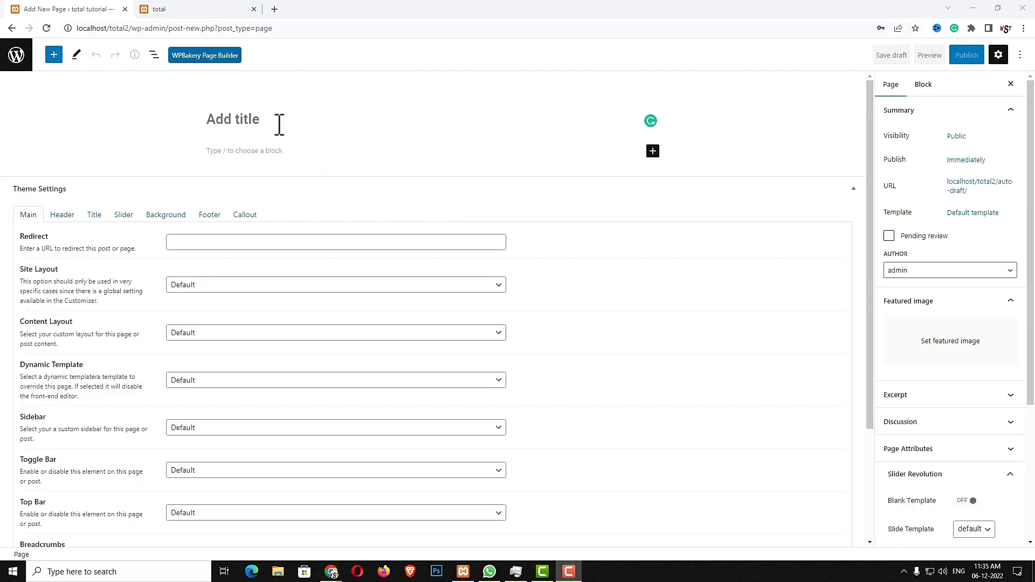
{"action": "left_click", "coordinate": [276, 122]}
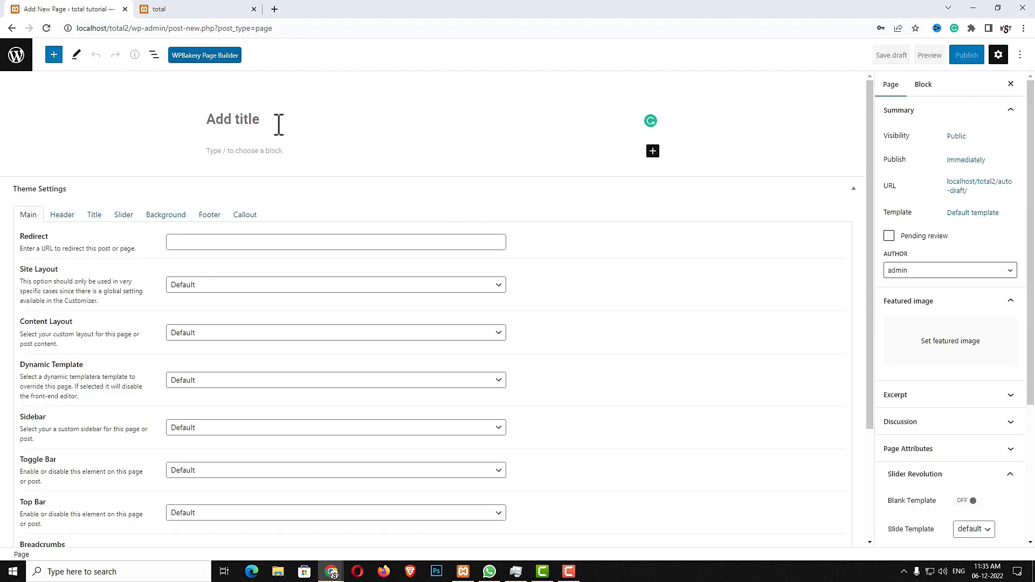
{"action": "type", "text": "Portfolio"}
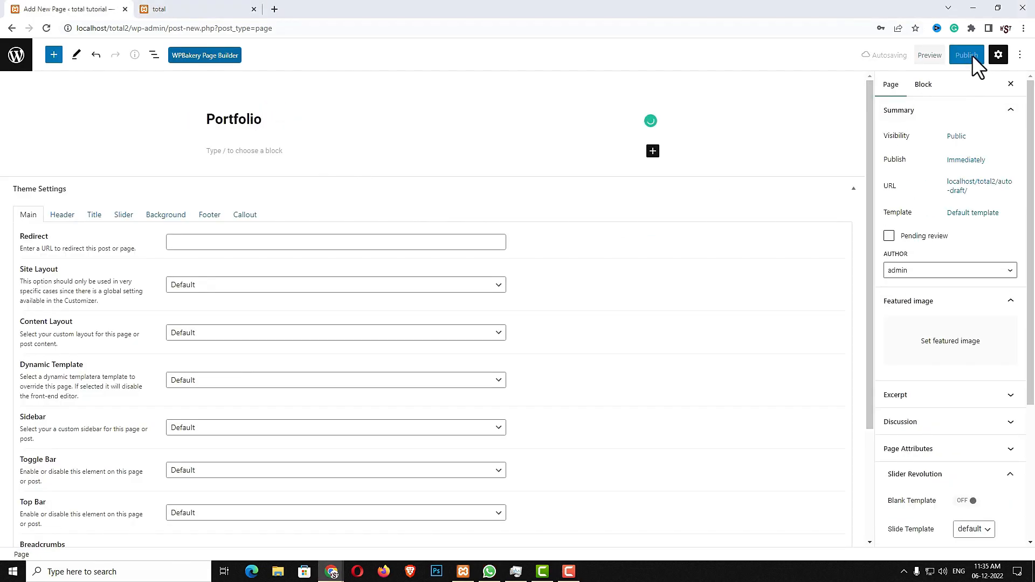
Publish the Portfolio page and open it in the WPBakery front-end editor
{"action": "left_click", "coordinate": [973, 53]}
{"action": "left_click", "coordinate": [928, 56]}
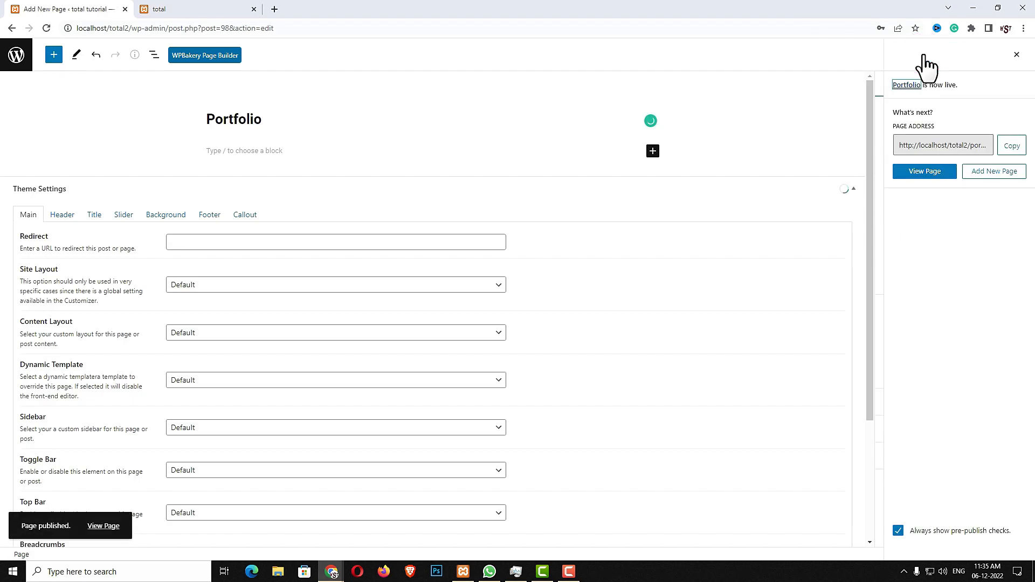
{"action": "left_click", "coordinate": [190, 56]}
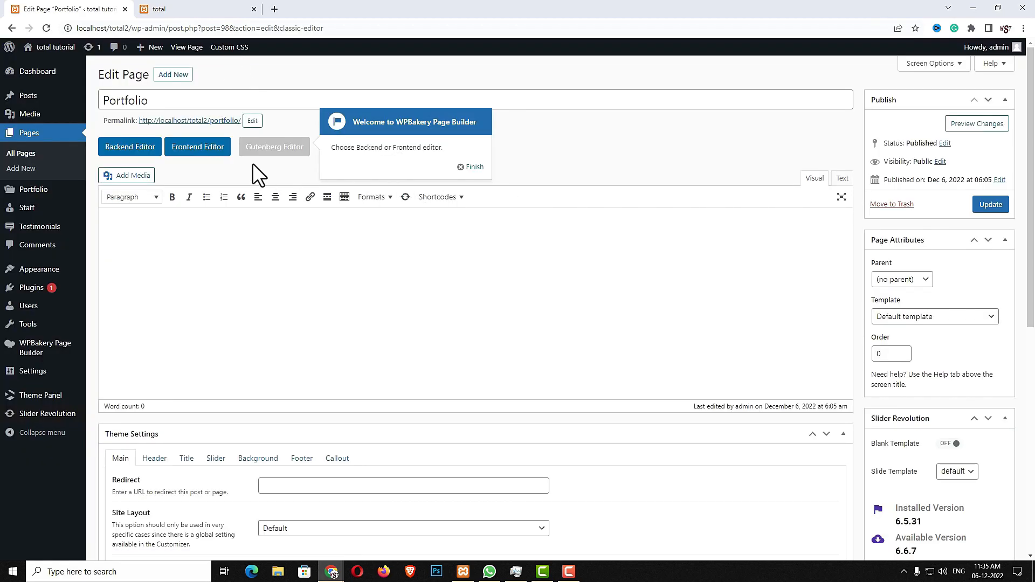
{"action": "left_click", "coordinate": [210, 156]}
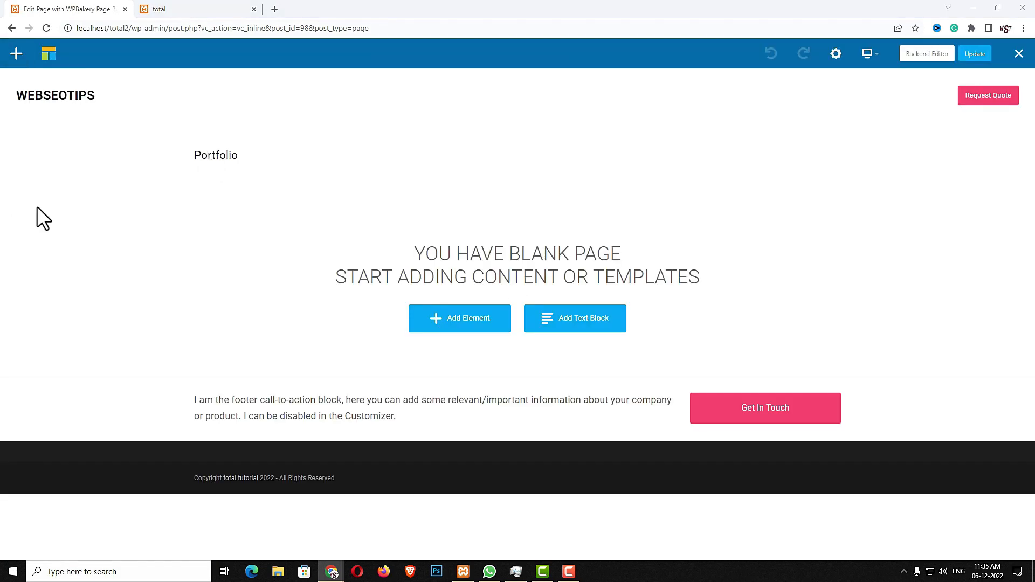
Add a row with a Templatera element set to the Content Top/Bottom Spacing template
{"action": "left_click", "coordinate": [447, 321]}
{"action": "left_click", "coordinate": [190, 161]}
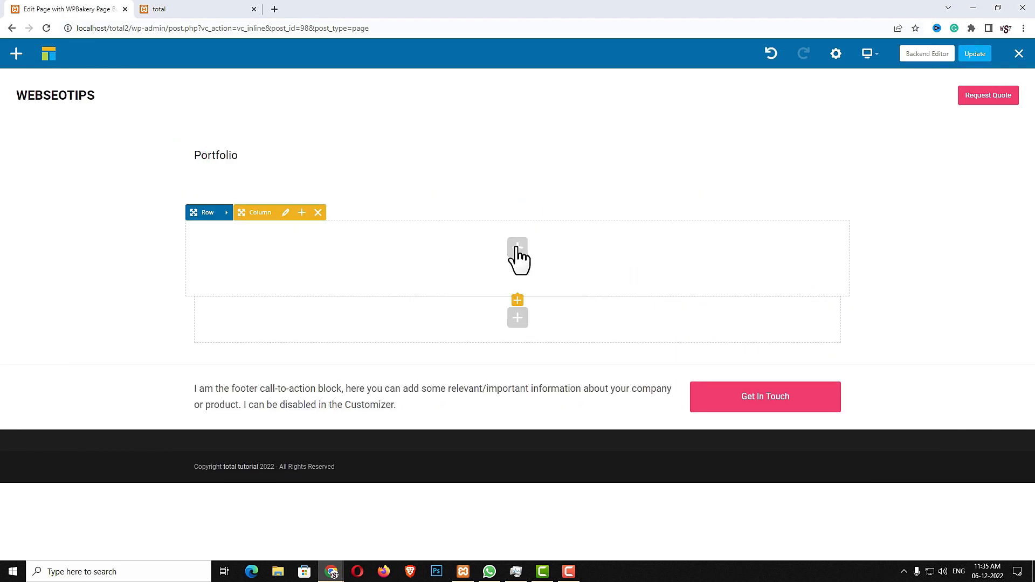
{"action": "left_click", "coordinate": [518, 248]}
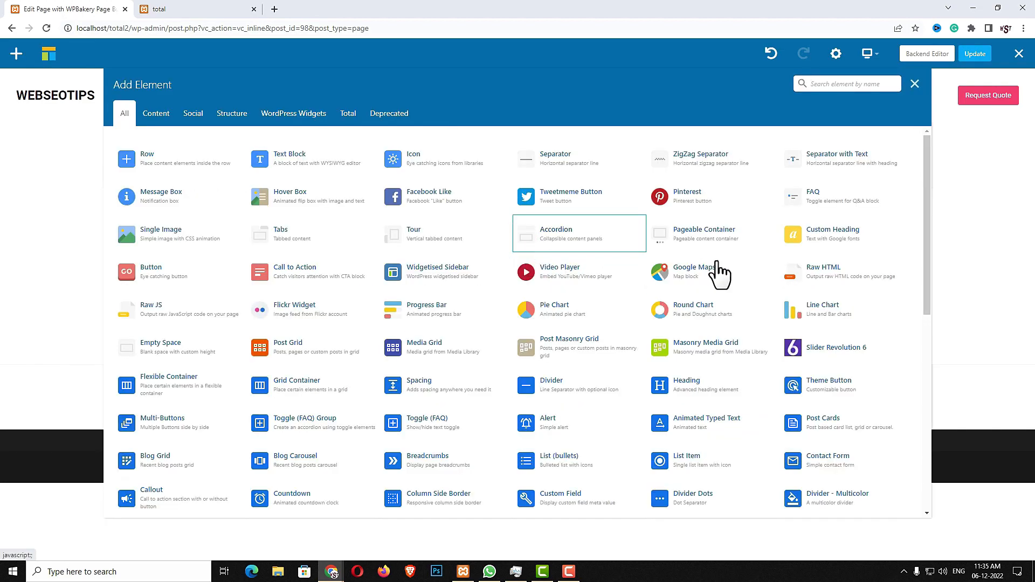
{"action": "type", "text": "TEMP"}
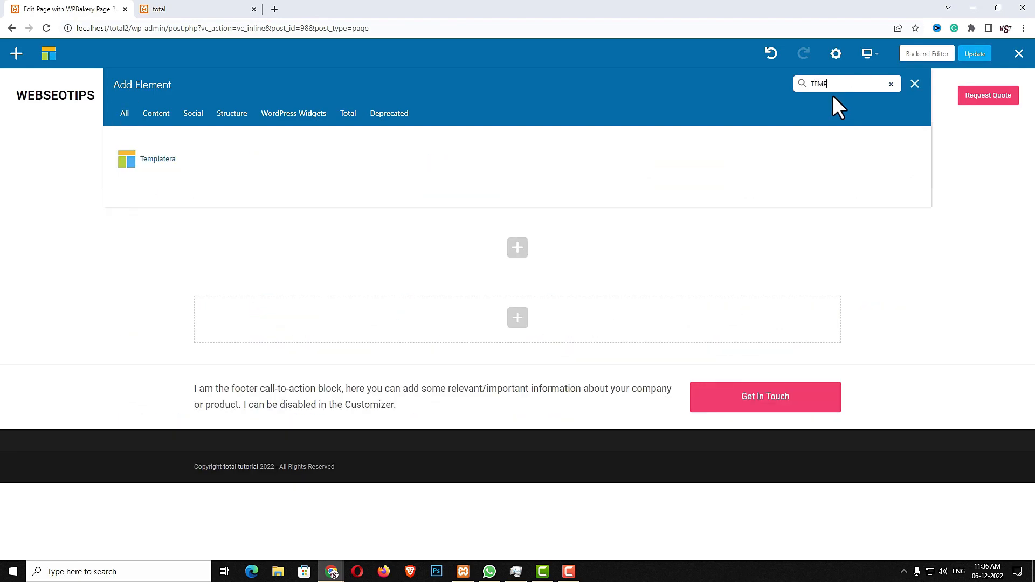
{"action": "left_click", "coordinate": [154, 158]}
{"action": "left_click", "coordinate": [682, 151]}
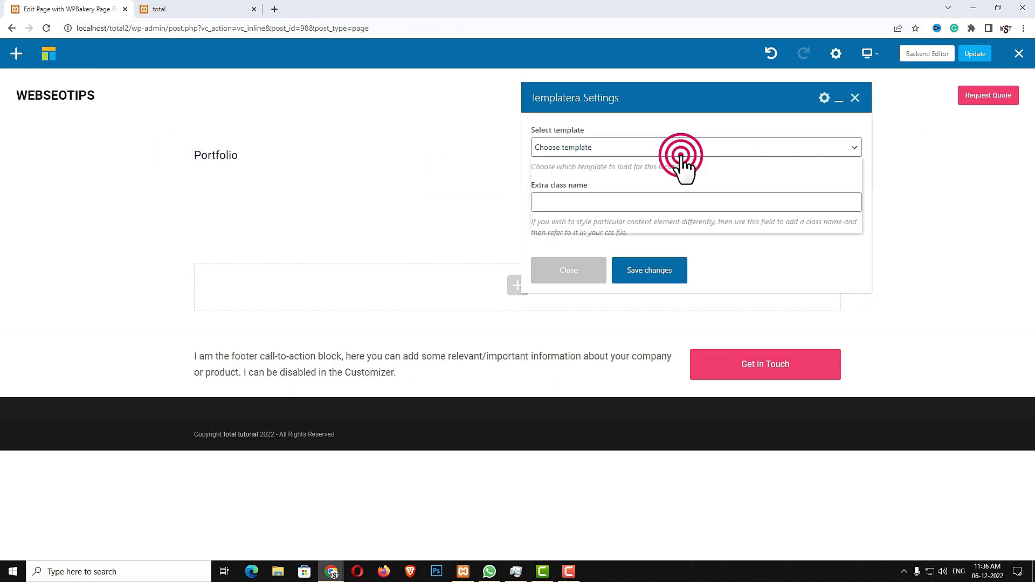
{"action": "left_click", "coordinate": [637, 227]}
{"action": "left_click", "coordinate": [641, 275]}
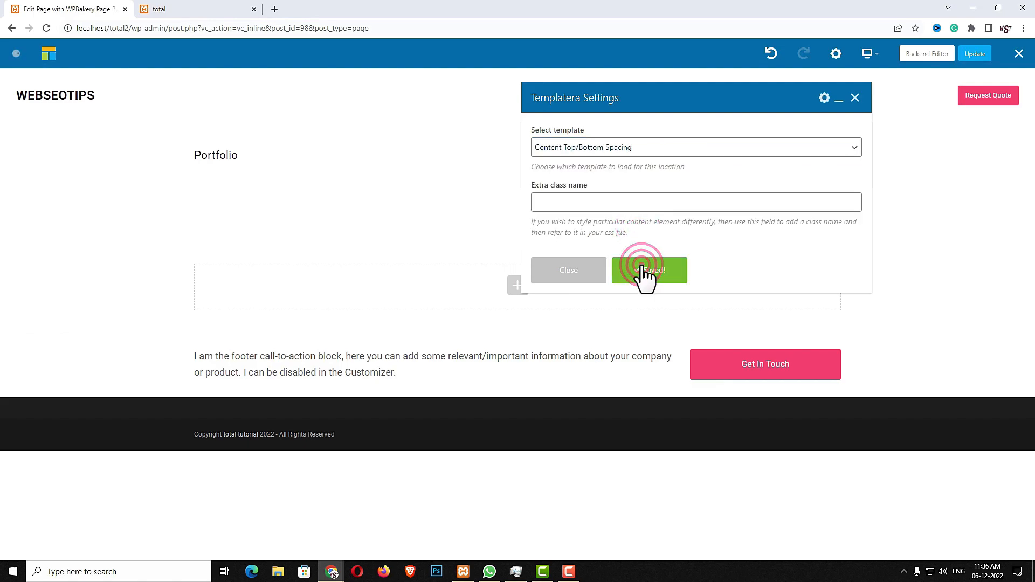
Add a Heading element with the text 'High Quality Branding & Design Services'
{"action": "left_click", "coordinate": [585, 279]}
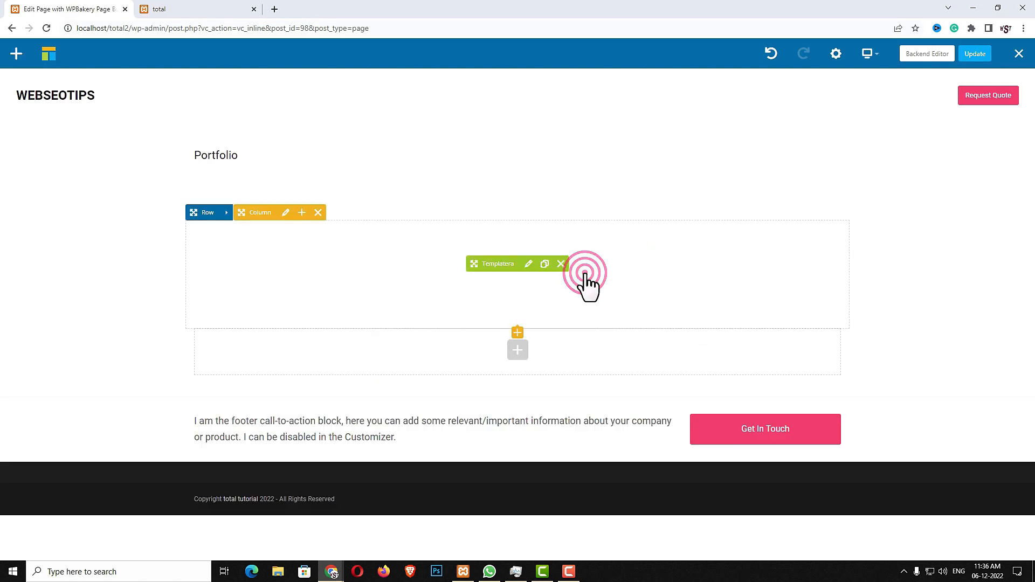
{"action": "left_click", "coordinate": [518, 350]}
{"action": "type", "text": "HEAD"}
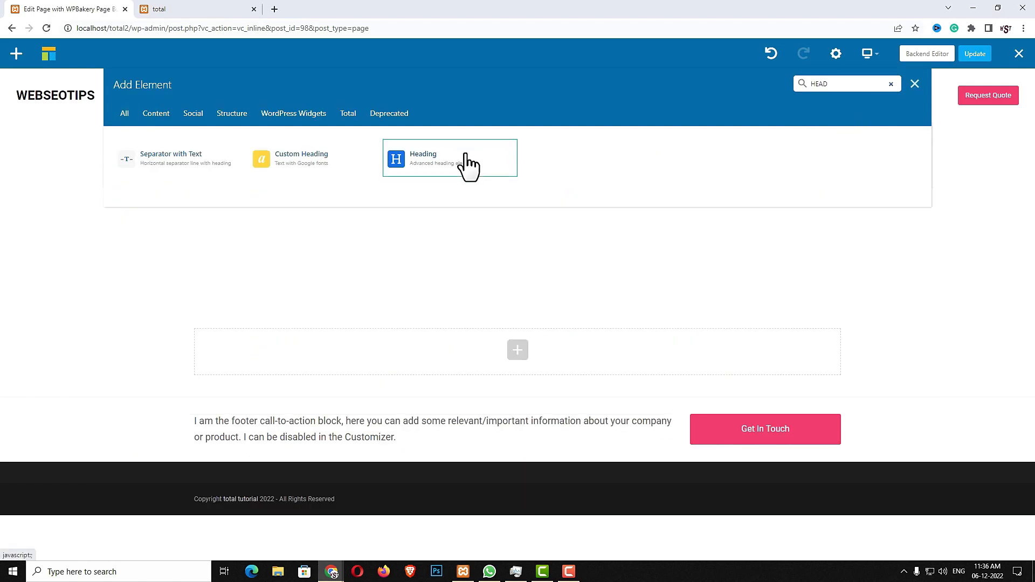
{"action": "left_click", "coordinate": [467, 166]}
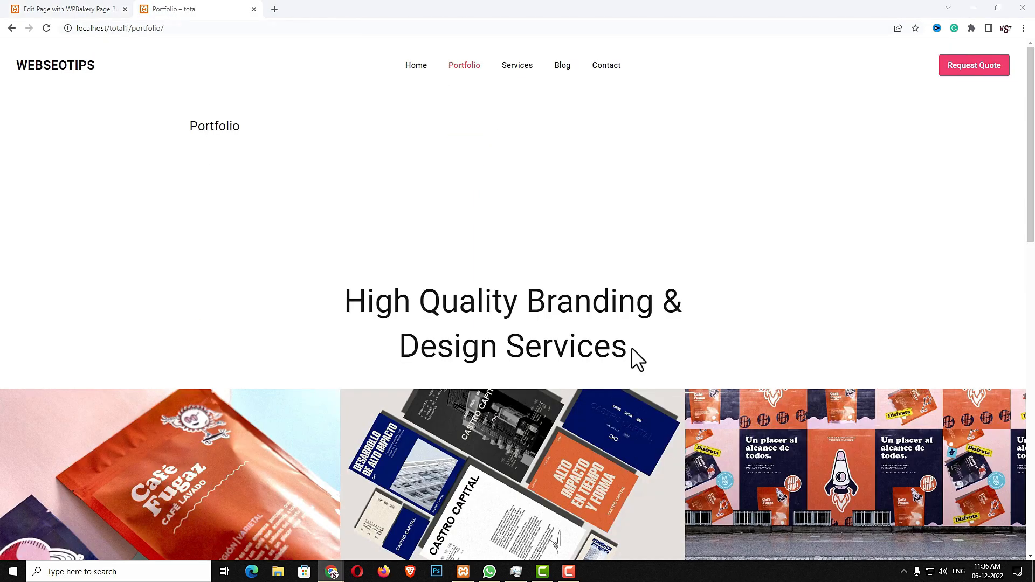
{"action": "left_click_drag", "start_coordinate": [632, 348], "coordinate": [322, 285]}
{"action": "key", "text": "ctrl+c"}
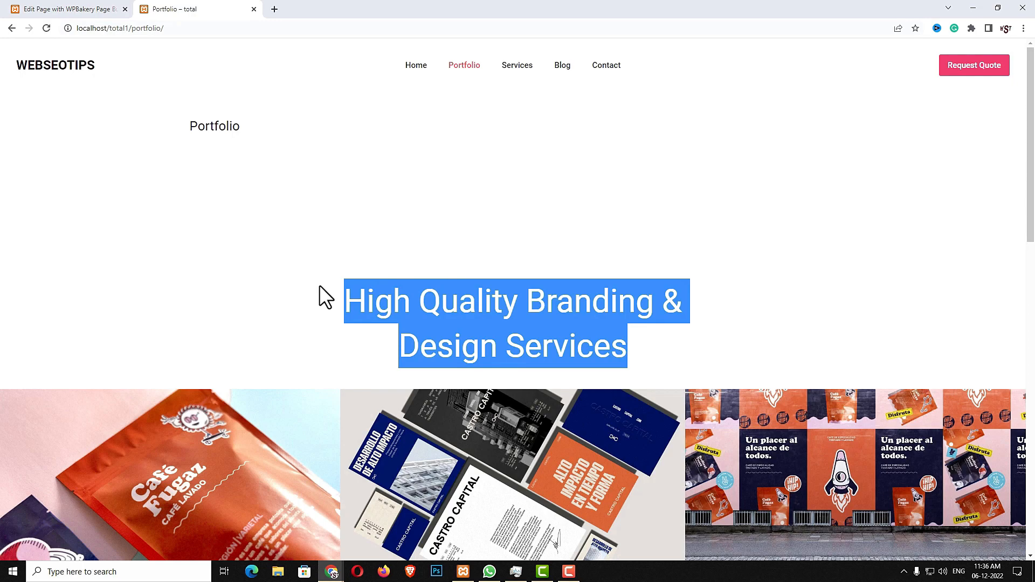
{"action": "left_click", "coordinate": [86, 9]}
{"action": "triple_click", "coordinate": [603, 220]}
{"action": "key", "text": "ctrl+v"}
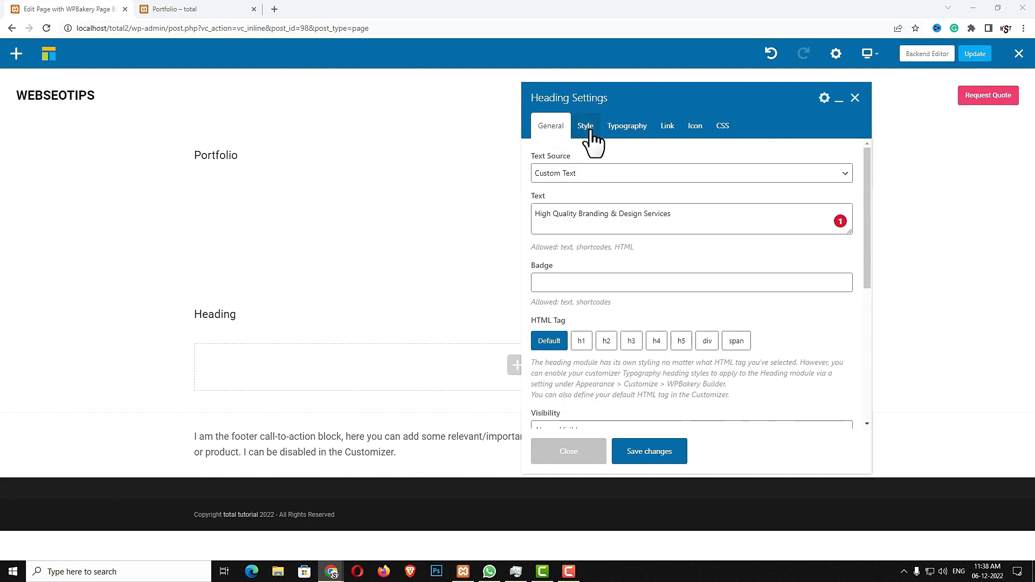
Make the heading 800PX wide and centered, with centered text and clamp(34px, 4vmax, 60px) font size
{"action": "left_click", "coordinate": [587, 129]}
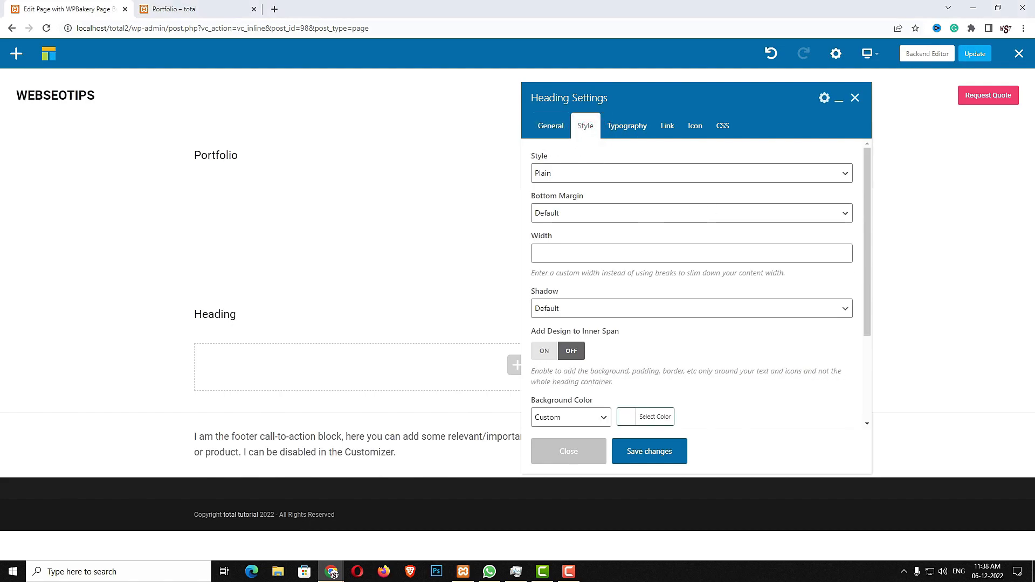
{"action": "left_click", "coordinate": [615, 254]}
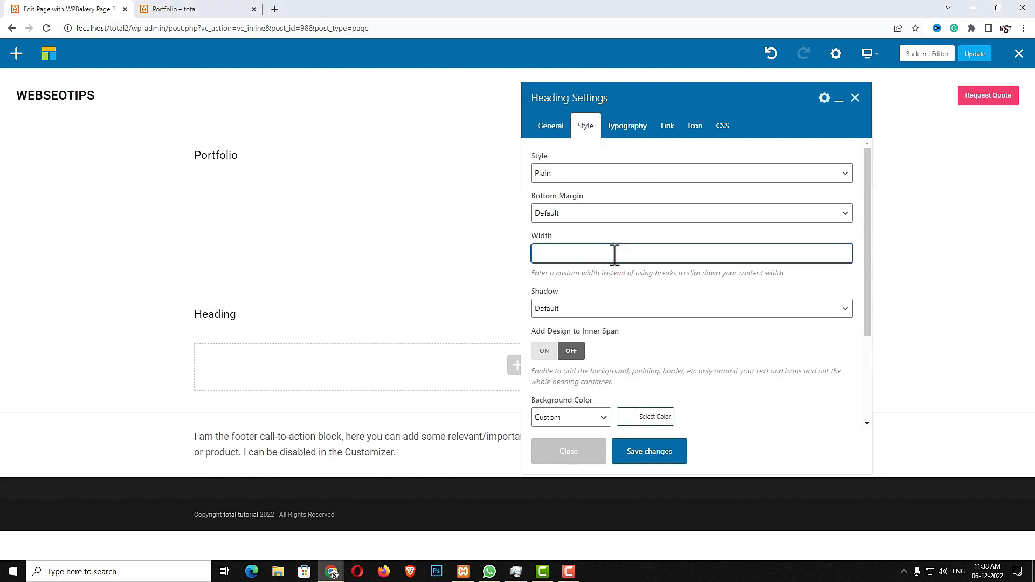
{"action": "type", "text": "800"}
{"action": "type", "text": "P"}
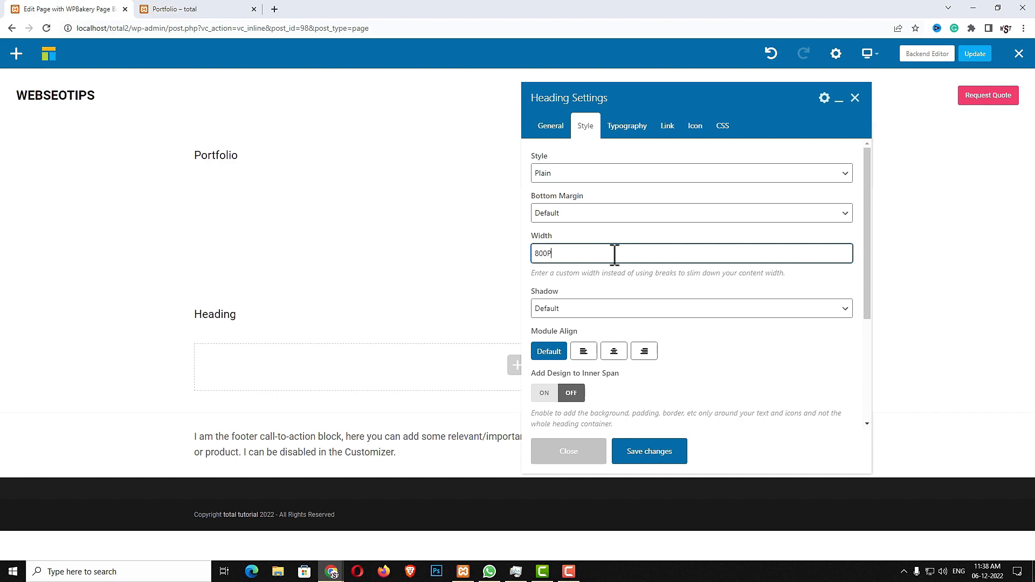
{"action": "type", "text": "X"}
{"action": "left_click", "coordinate": [621, 352]}
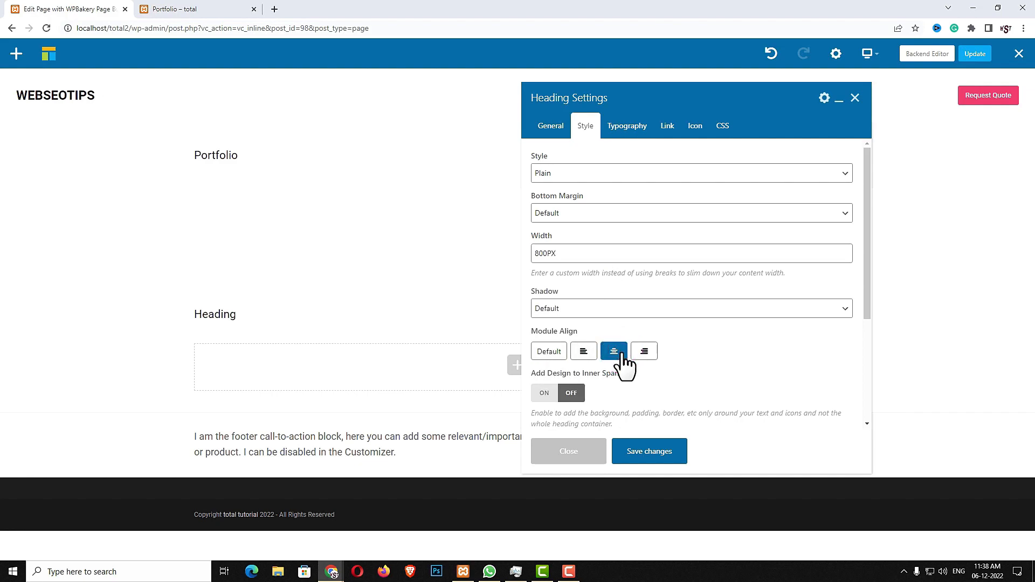
{"action": "left_click", "coordinate": [645, 141]}
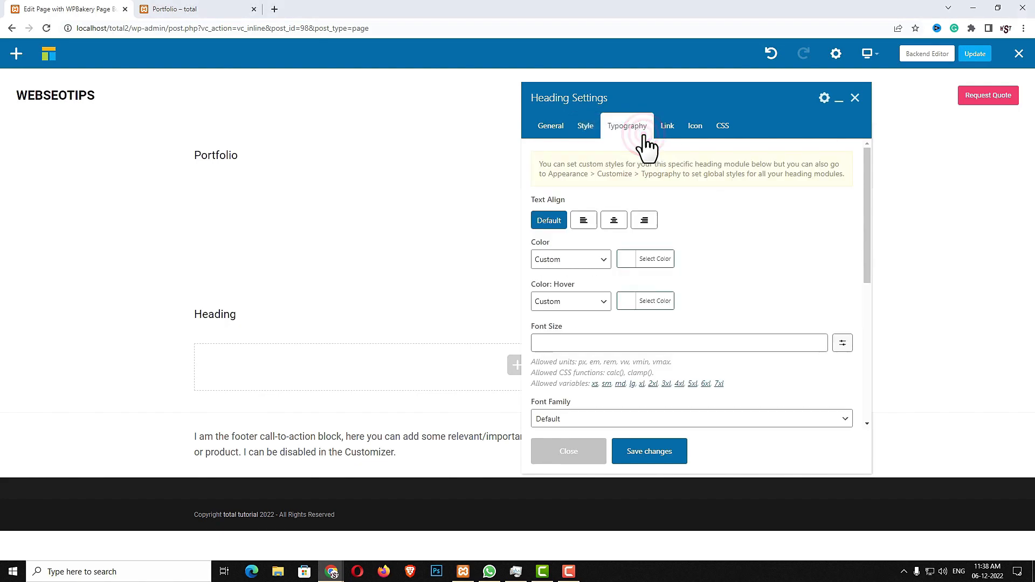
{"action": "left_click", "coordinate": [616, 221]}
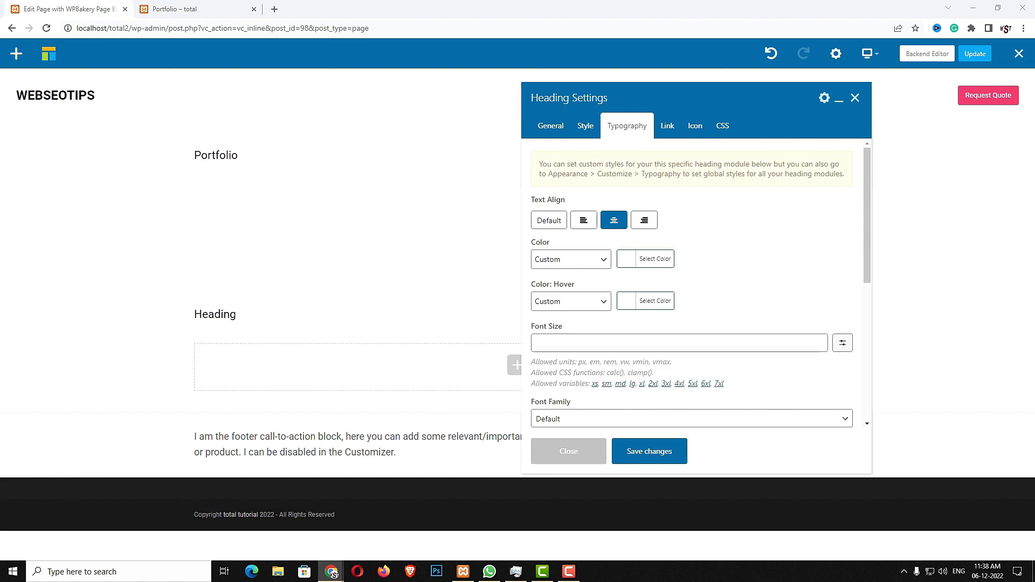
{"action": "left_click", "coordinate": [627, 344]}
{"action": "type", "text": "clamp(34px, 4vmax, 60px)"}
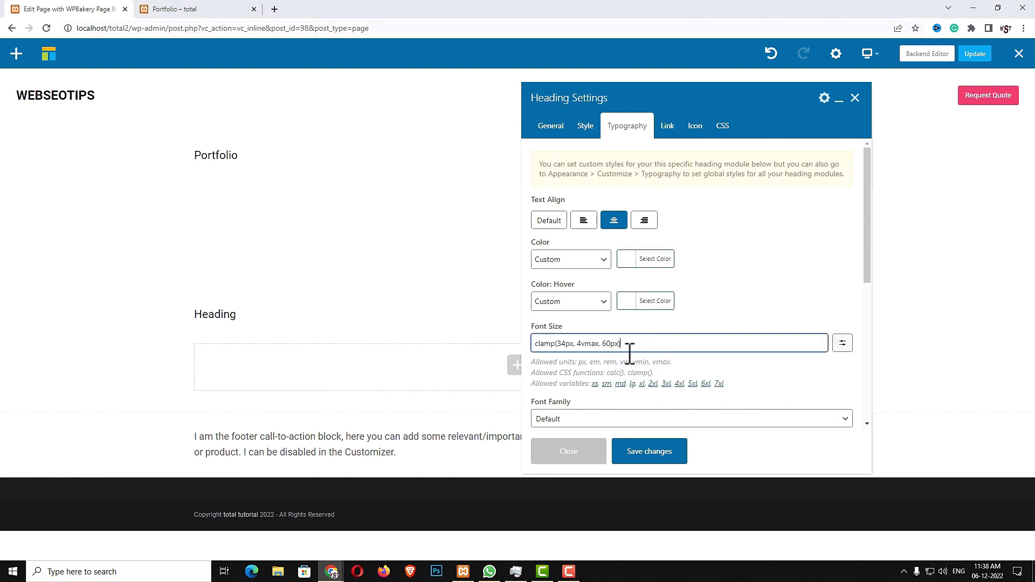
{"action": "left_click", "coordinate": [652, 453]}
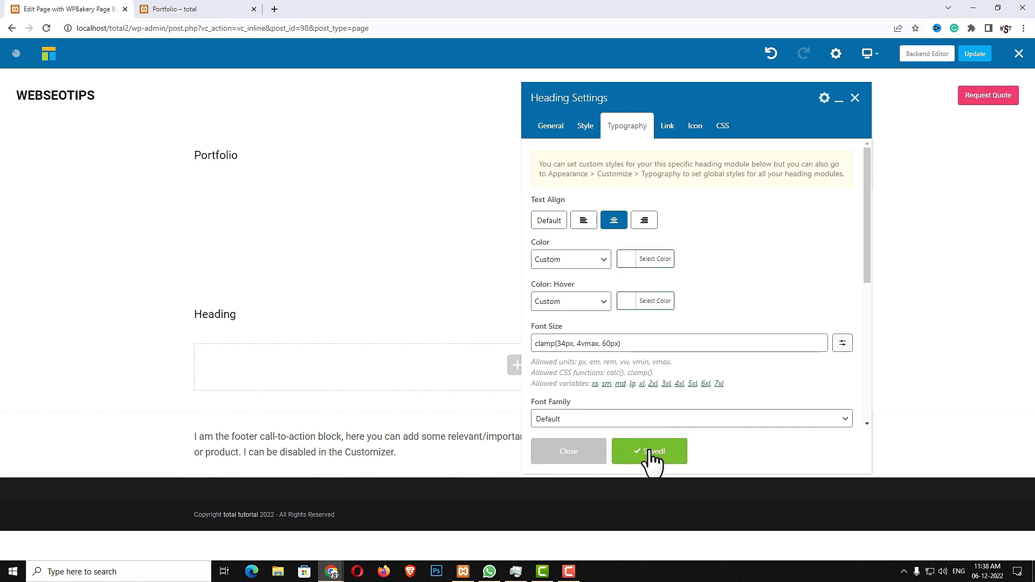
Add a 50px Spacing element below the heading
{"action": "left_click", "coordinate": [570, 456]}
{"action": "left_click", "coordinate": [514, 424]}
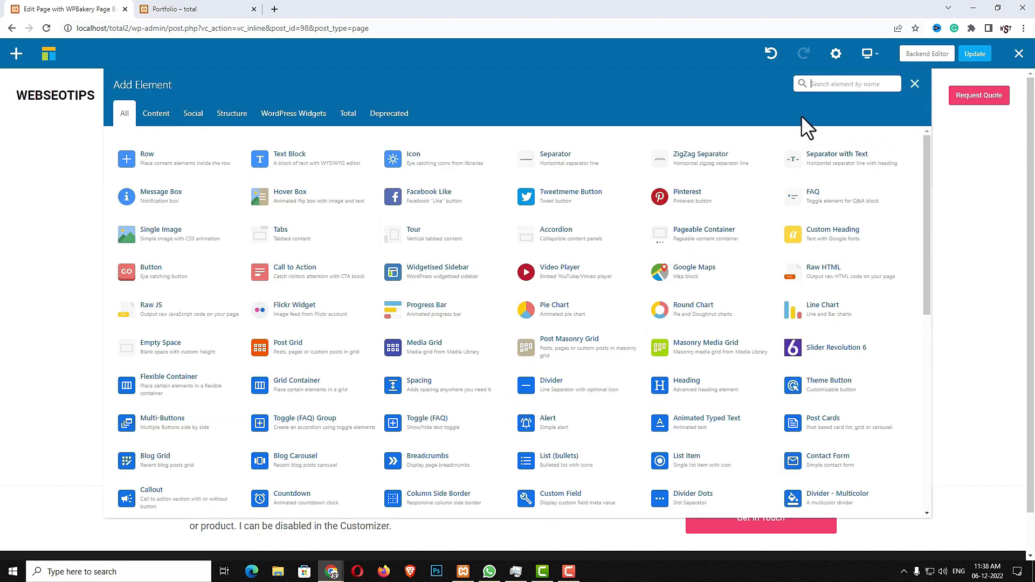
{"action": "type", "text": "SPAC"}
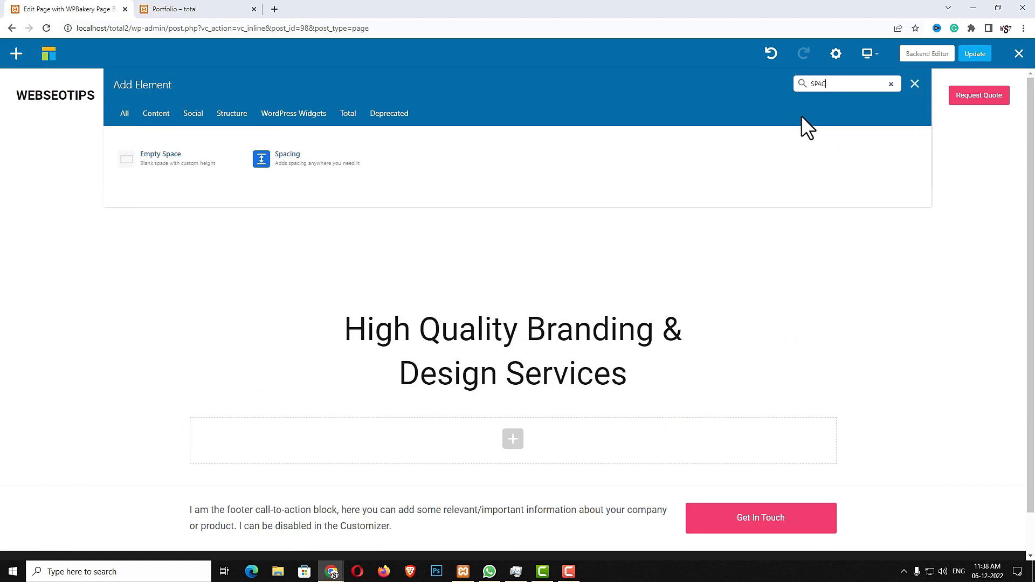
{"action": "left_click", "coordinate": [292, 157]}
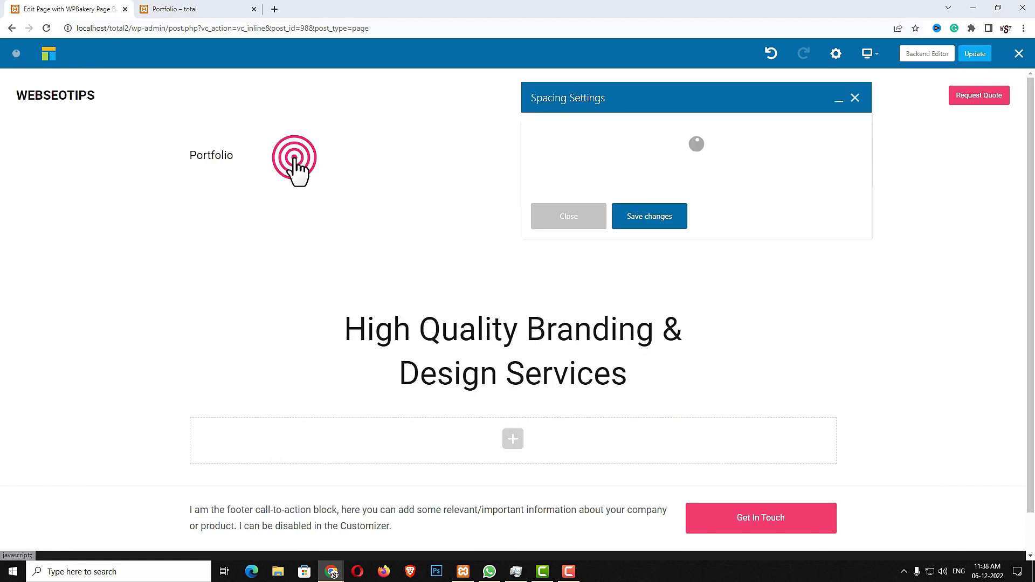
{"action": "double_click", "coordinate": [629, 147]}
{"action": "type", "text": "50PX"}
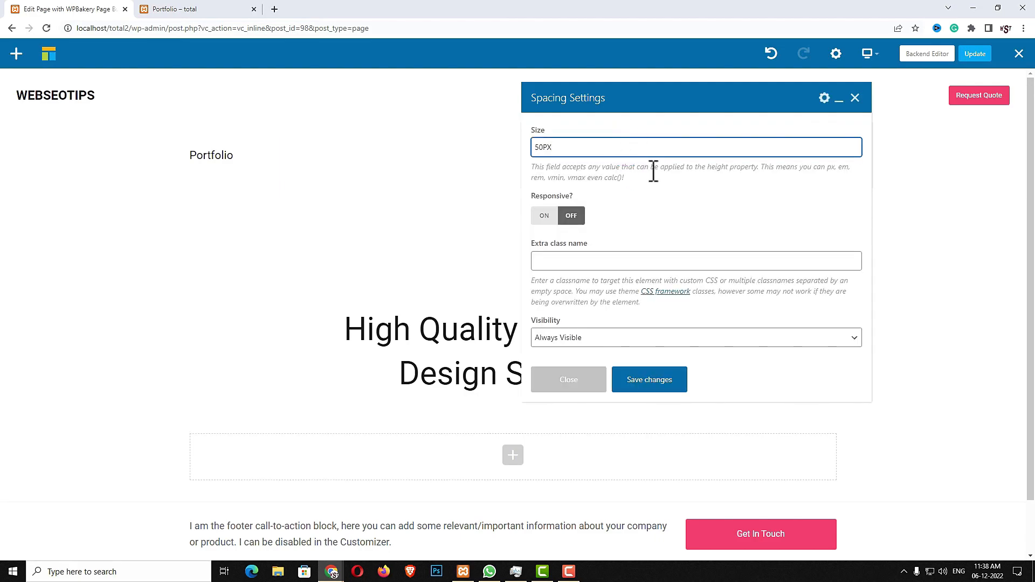
{"action": "left_click", "coordinate": [652, 386]}
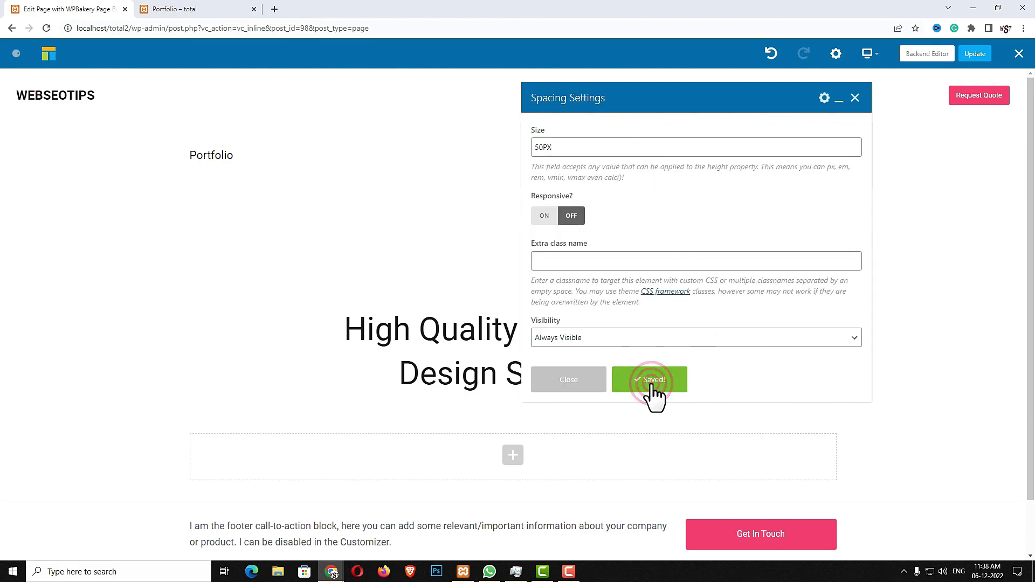
{"action": "left_click", "coordinate": [576, 382]}
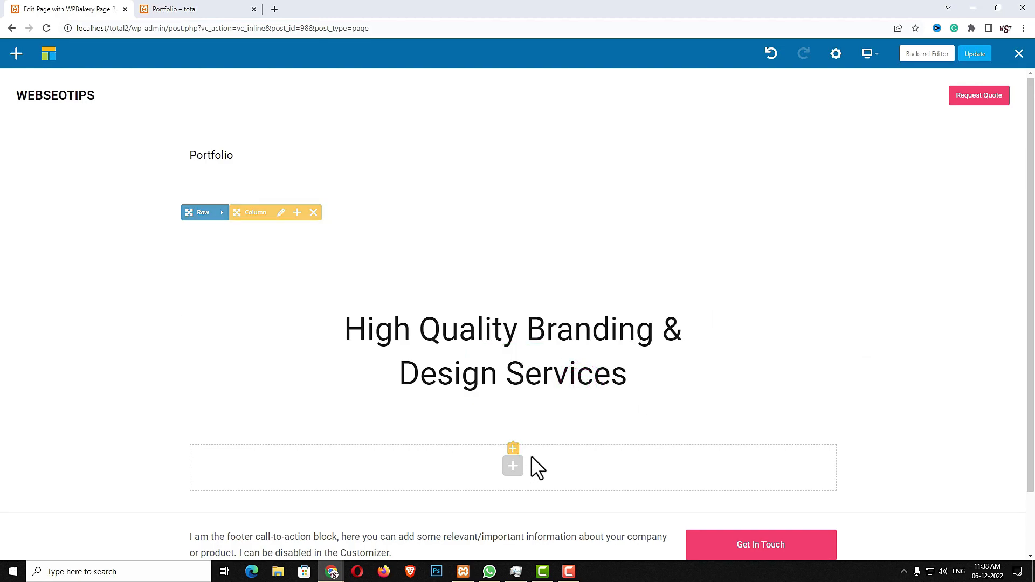
Add a new row set to 'Stretch row and content (no paddings)'
{"action": "left_click", "coordinate": [511, 468]}
{"action": "left_click", "coordinate": [180, 152]}
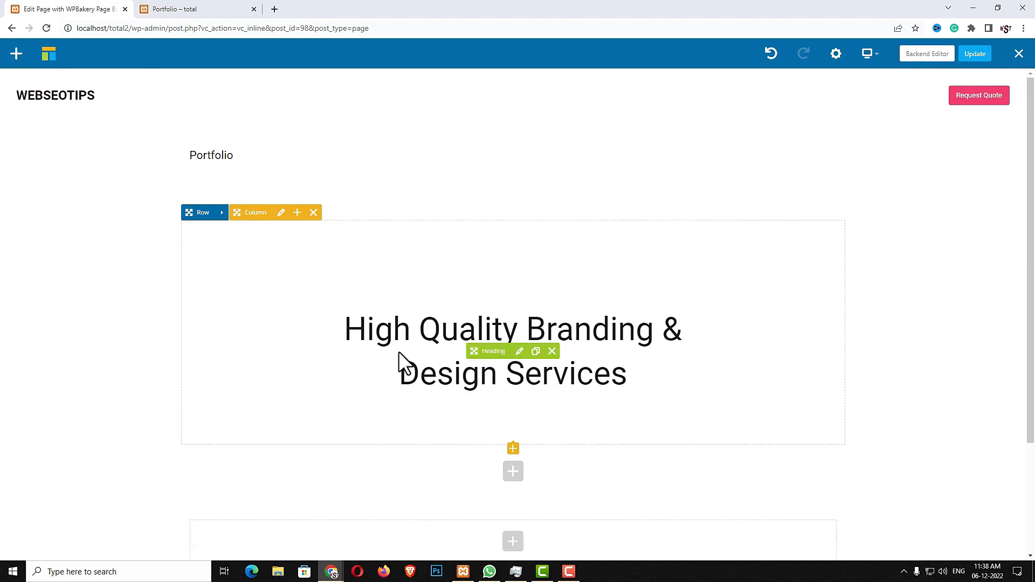
{"action": "left_click", "coordinate": [222, 437]}
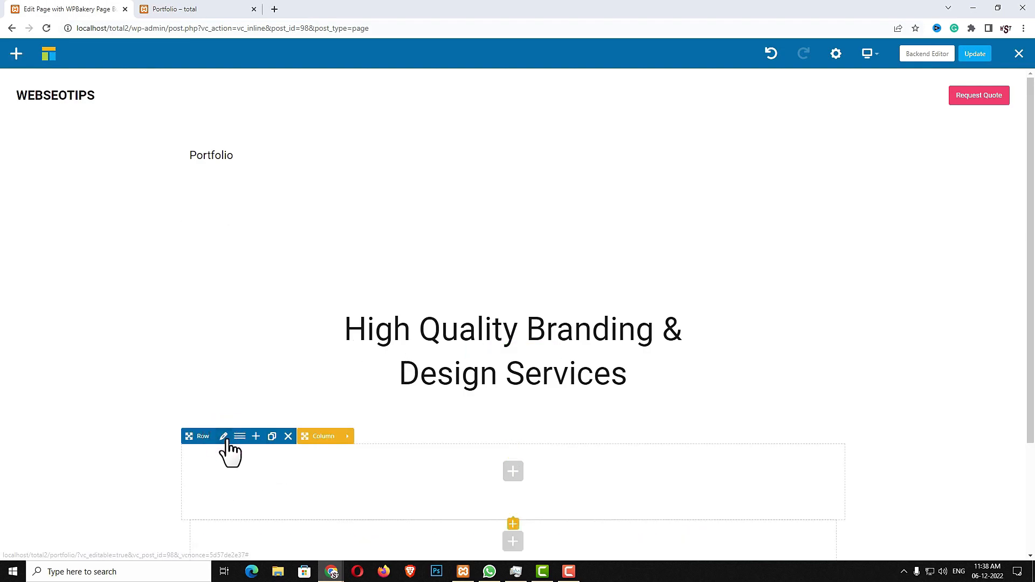
{"action": "left_click", "coordinate": [223, 436]}
{"action": "scroll", "coordinate": [685, 341], "scroll_direction": "down", "scroll_amount": 3}
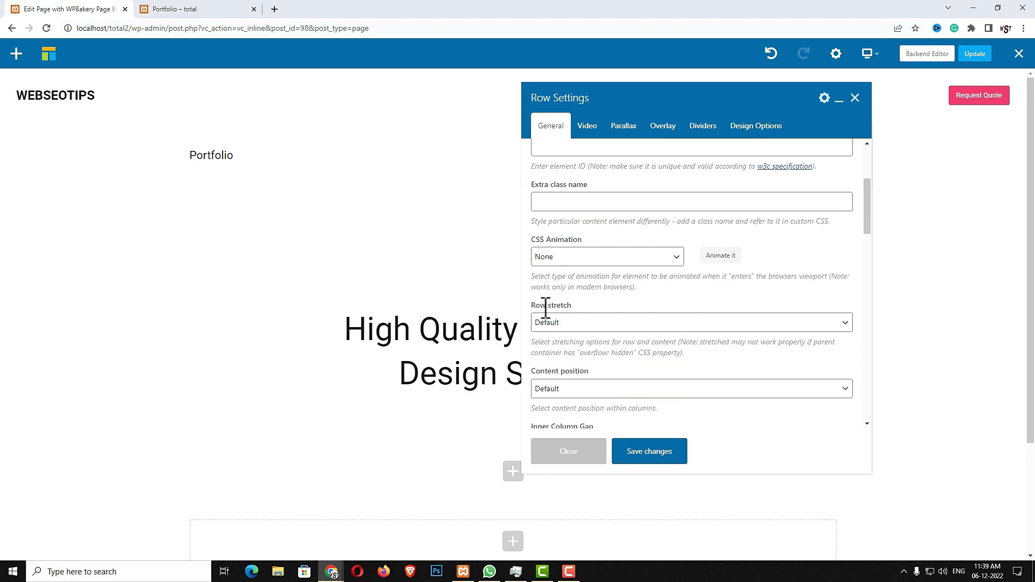
{"action": "left_click", "coordinate": [587, 325]}
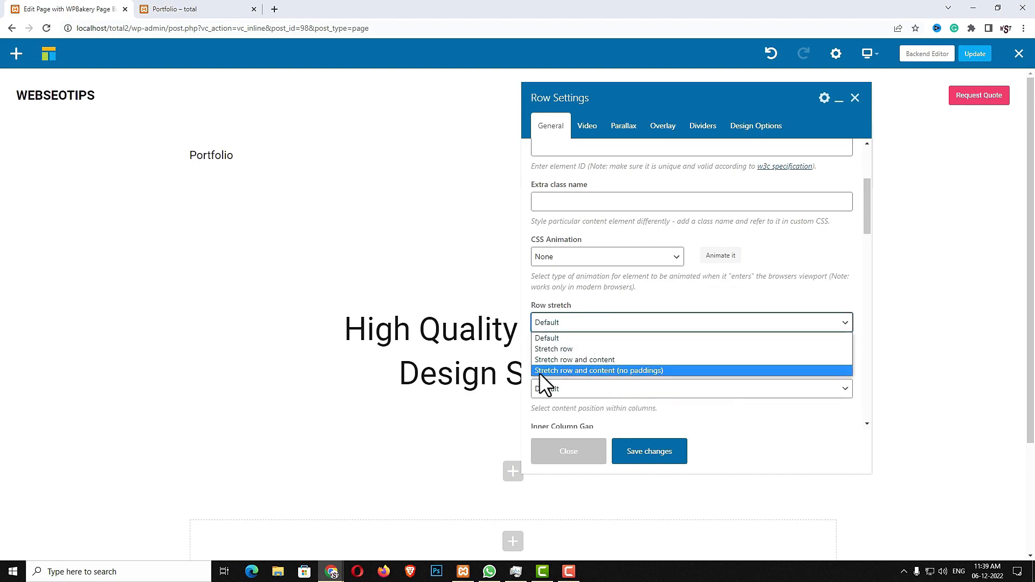
{"action": "left_click", "coordinate": [627, 370]}
{"action": "left_click", "coordinate": [638, 459]}
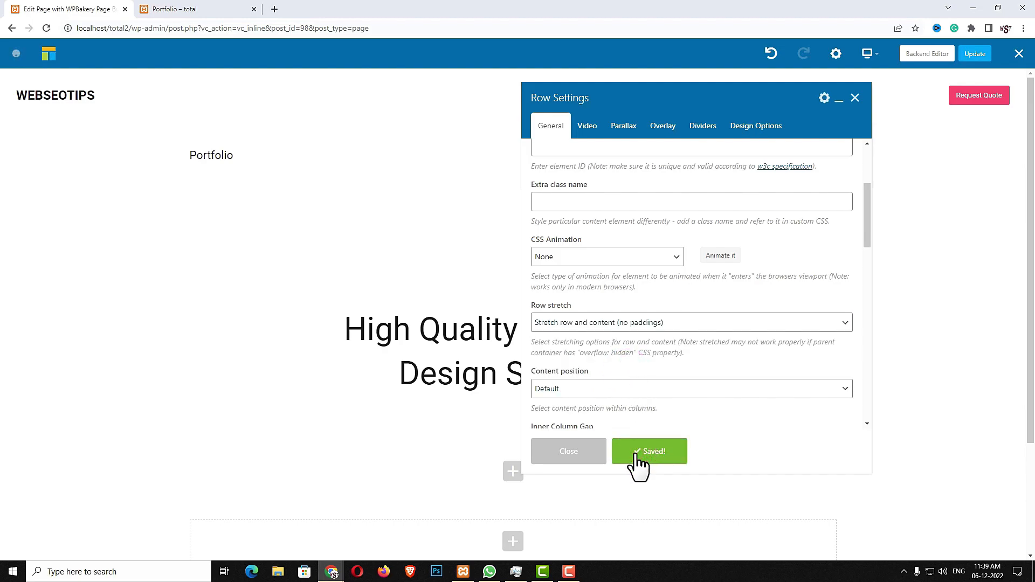
{"action": "scroll", "coordinate": [627, 354], "scroll_direction": "down", "scroll_amount": 2}
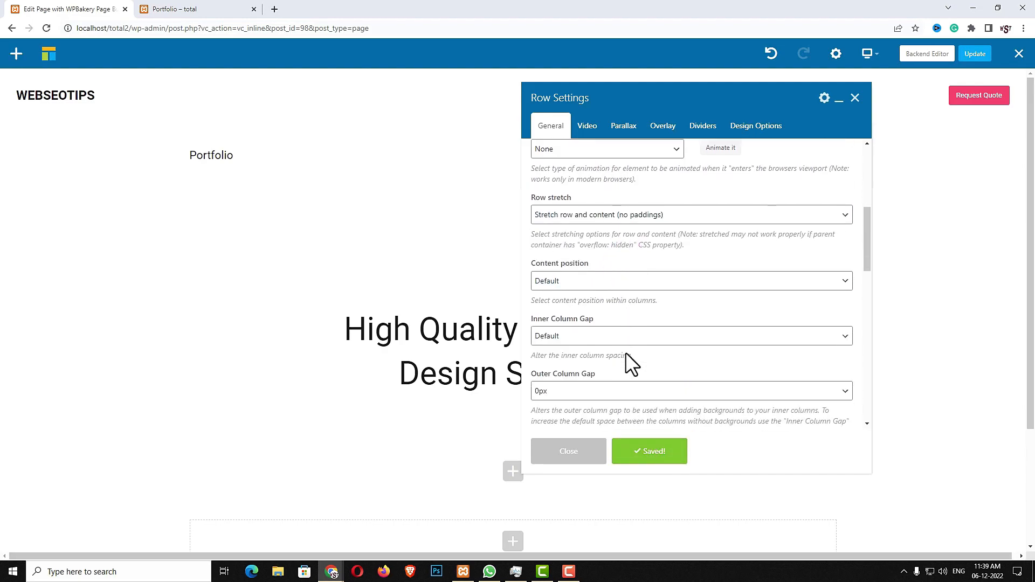
{"action": "left_click", "coordinate": [591, 454]}
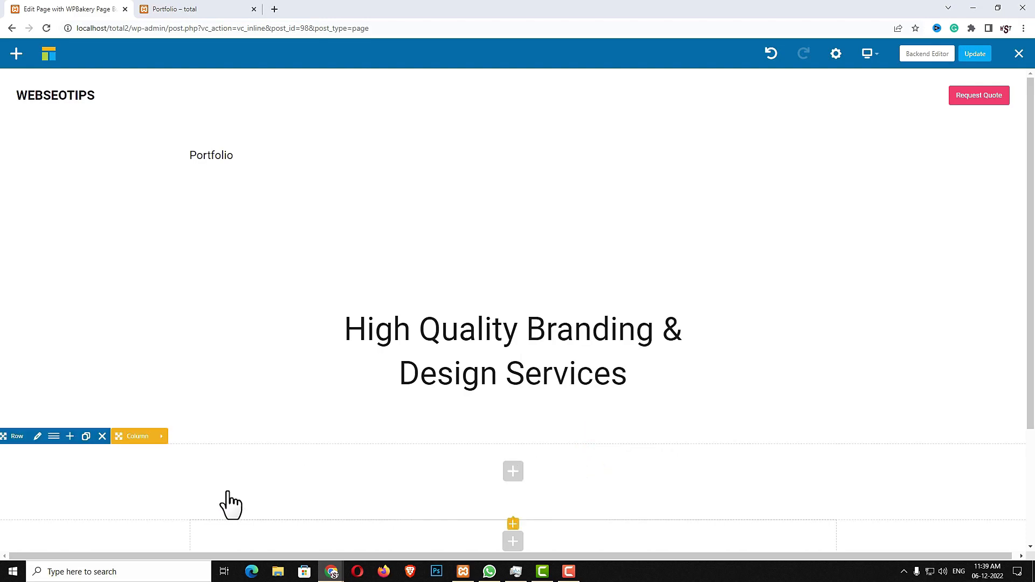
Add a Post Cards element with Image card style, 2 tablet columns, 1 phone column and 0px gap
{"action": "left_click", "coordinate": [513, 472]}
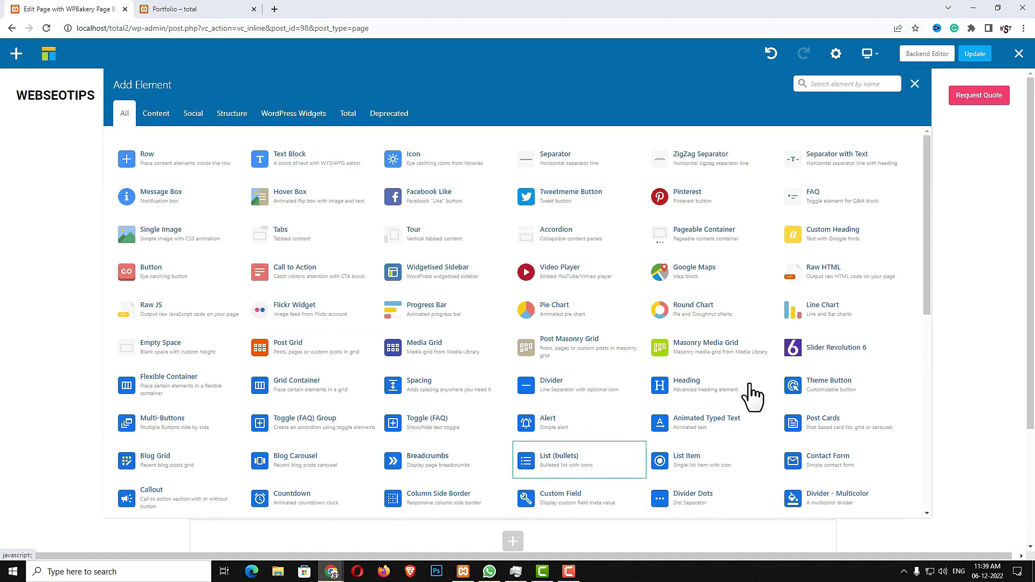
{"action": "left_click", "coordinate": [831, 87]}
{"action": "type", "text": "POST C"}
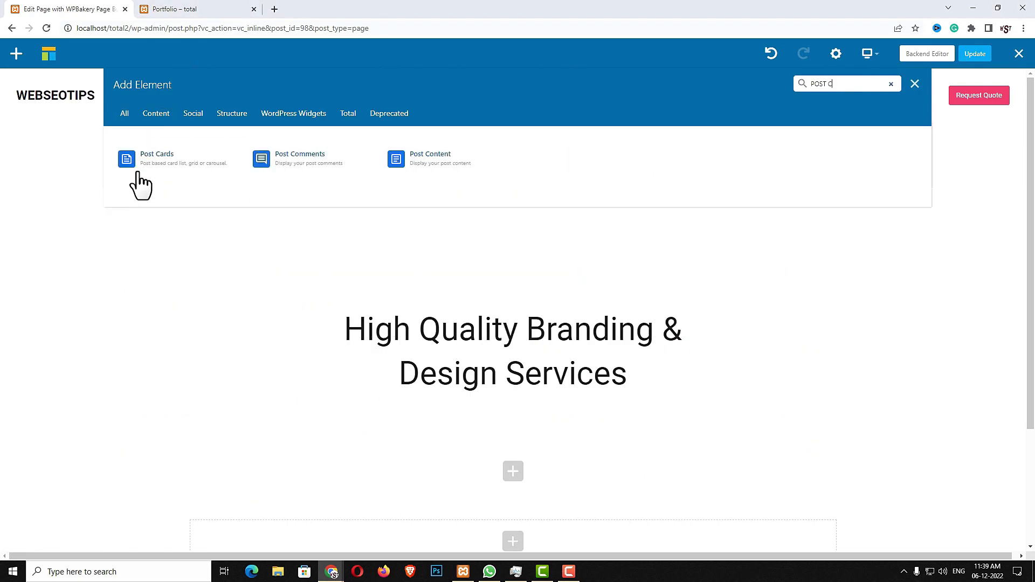
{"action": "left_click", "coordinate": [161, 178]}
{"action": "left_click", "coordinate": [664, 172]}
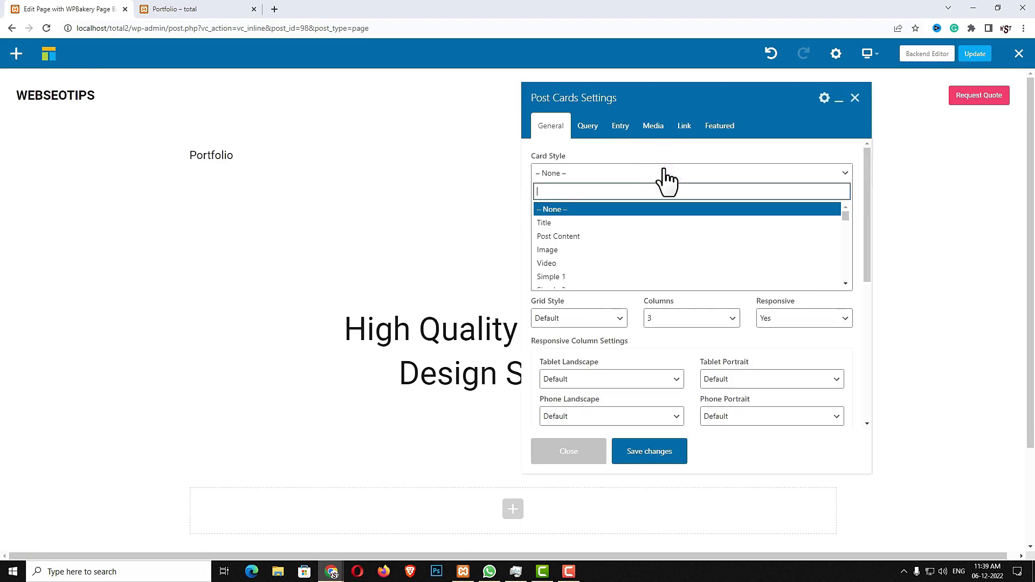
{"action": "left_click", "coordinate": [600, 250]}
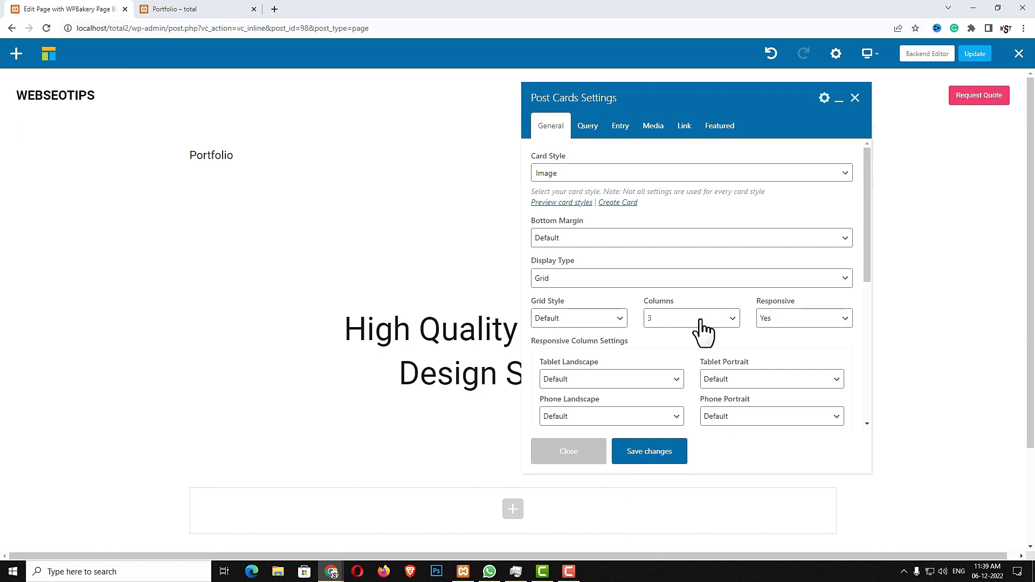
{"action": "left_click", "coordinate": [797, 384]}
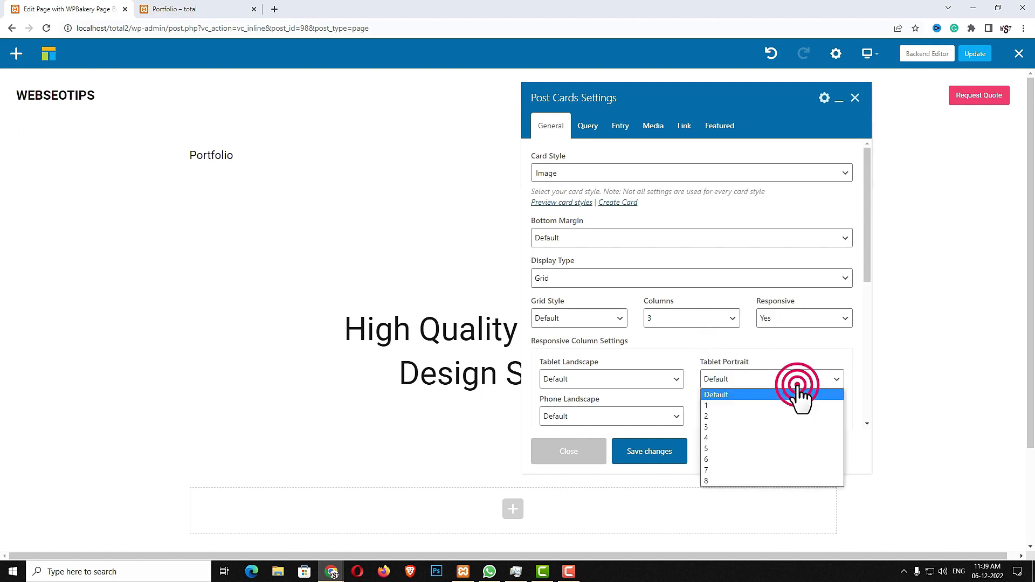
{"action": "left_click", "coordinate": [754, 417]}
{"action": "left_click", "coordinate": [753, 416]}
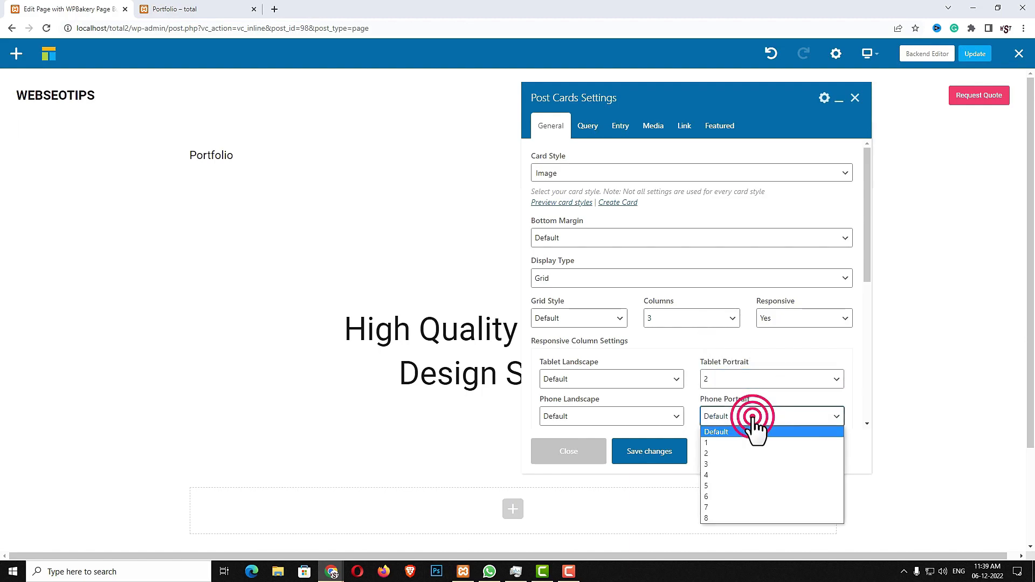
{"action": "left_click", "coordinate": [738, 441]}
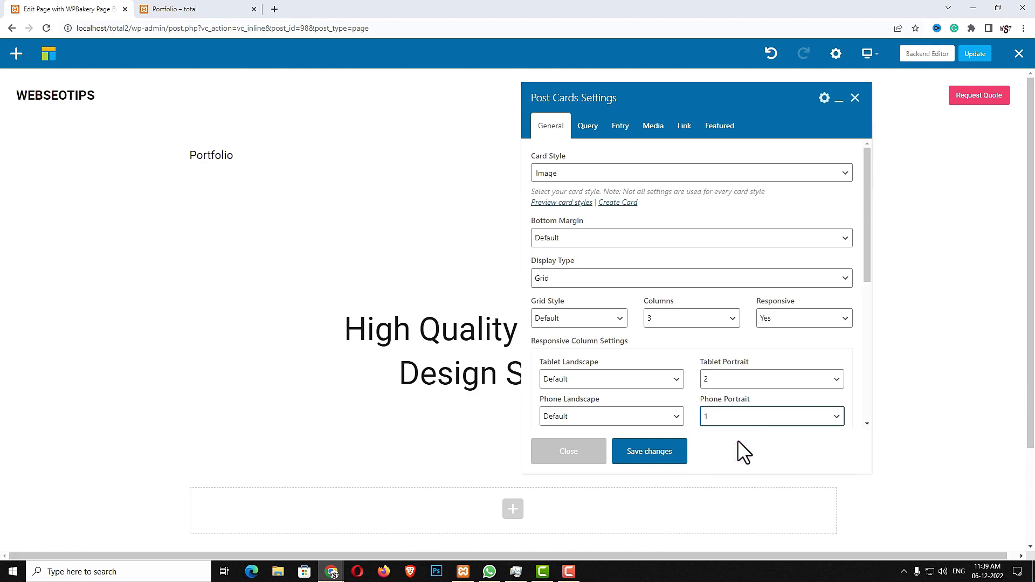
{"action": "scroll", "coordinate": [624, 321], "scroll_direction": "down", "scroll_amount": 3}
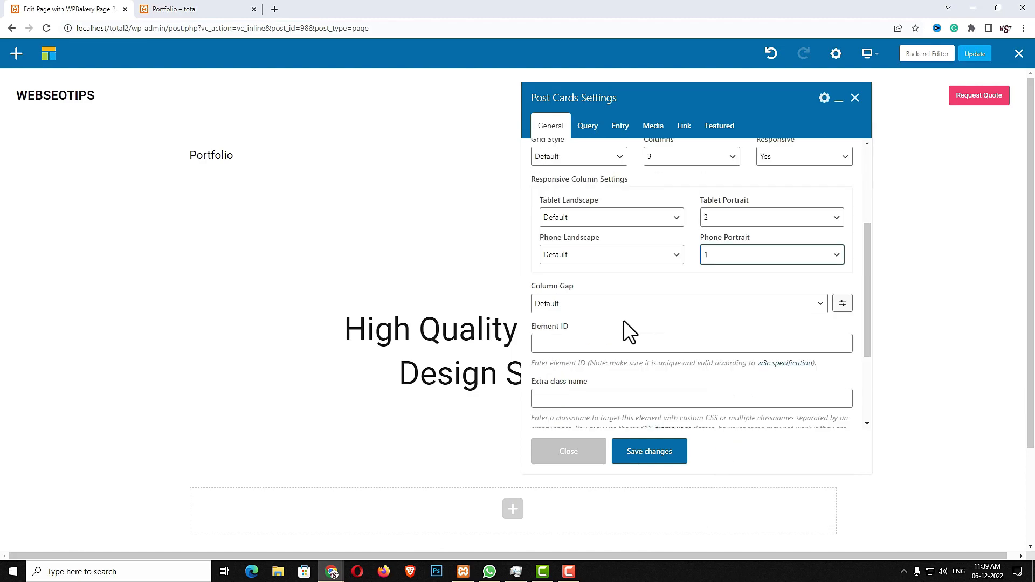
{"action": "left_click", "coordinate": [723, 302]}
{"action": "left_click", "coordinate": [609, 332]}
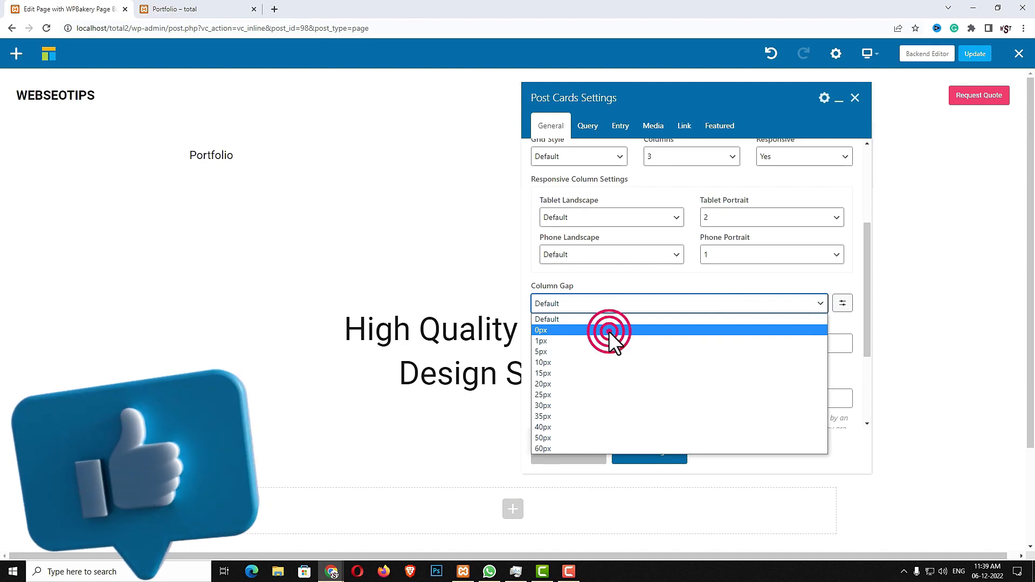
Query portfolio items instead of posts with Posts Per Page -1, then save
{"action": "left_click", "coordinate": [589, 128]}
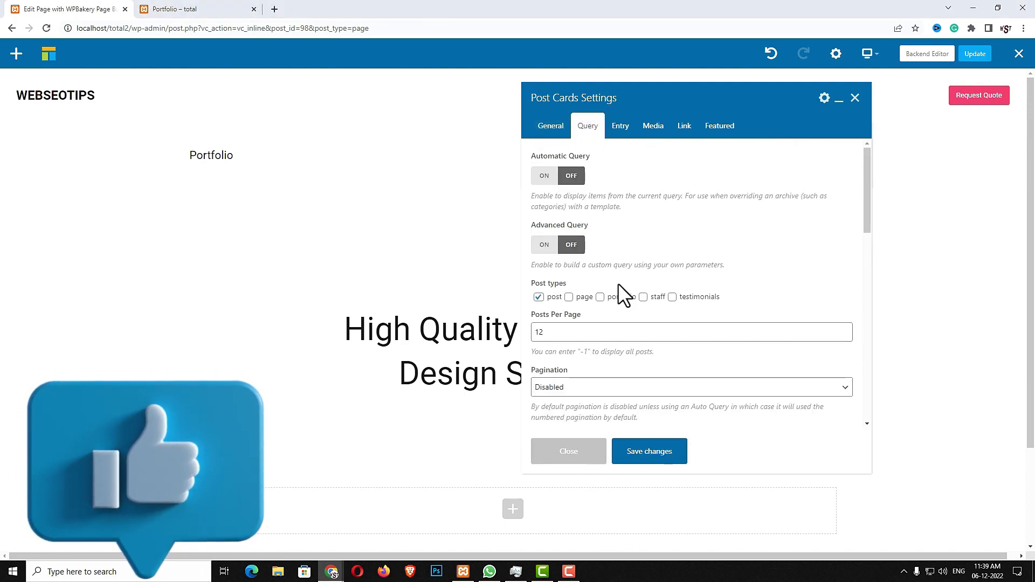
{"action": "left_click", "coordinate": [599, 297]}
{"action": "left_click", "coordinate": [539, 297]}
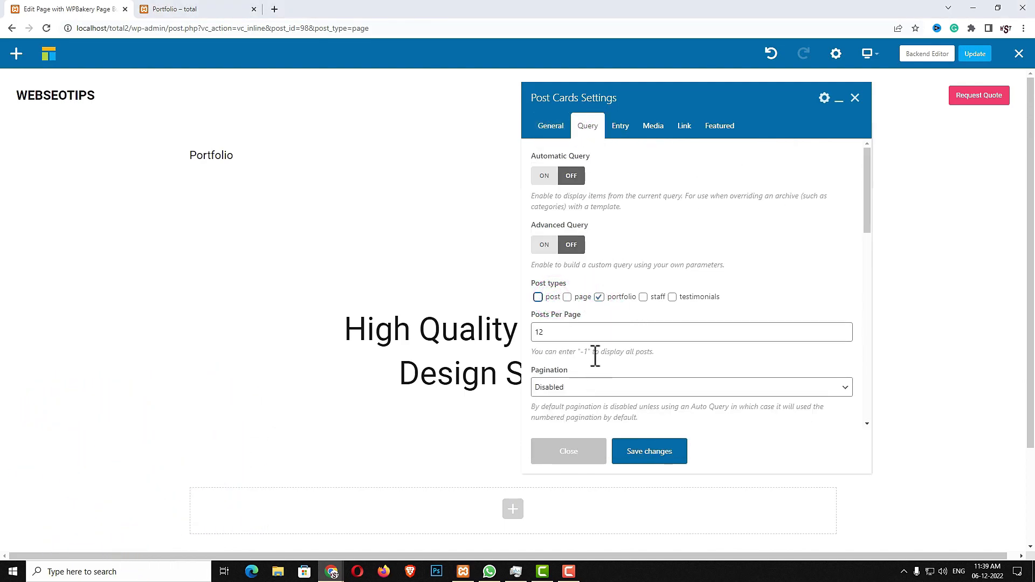
{"action": "double_click", "coordinate": [552, 332]}
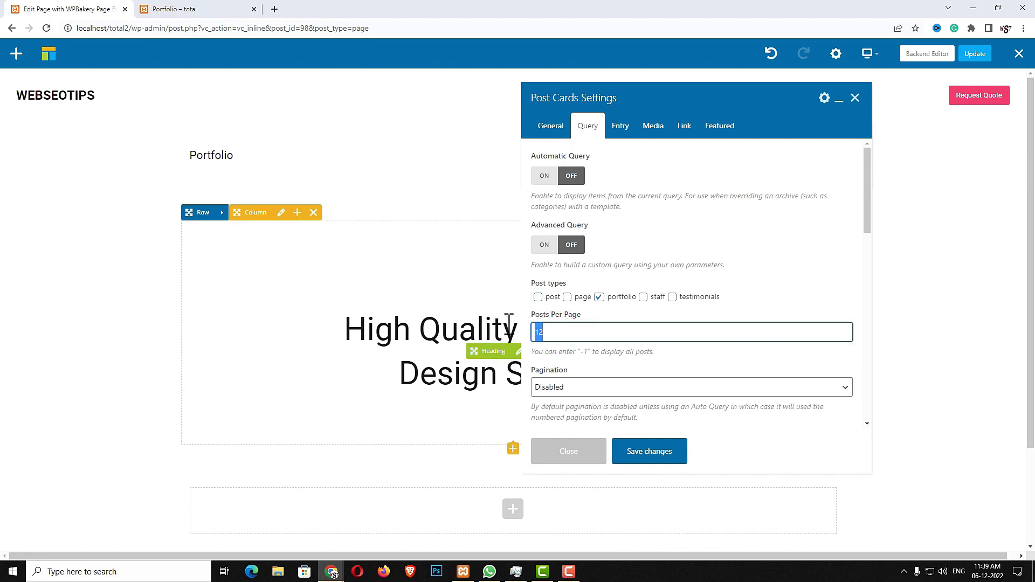
{"action": "type", "text": "-1"}
{"action": "left_click_drag", "start_coordinate": [548, 352], "coordinate": [644, 352]}
{"action": "left_click", "coordinate": [699, 357]}
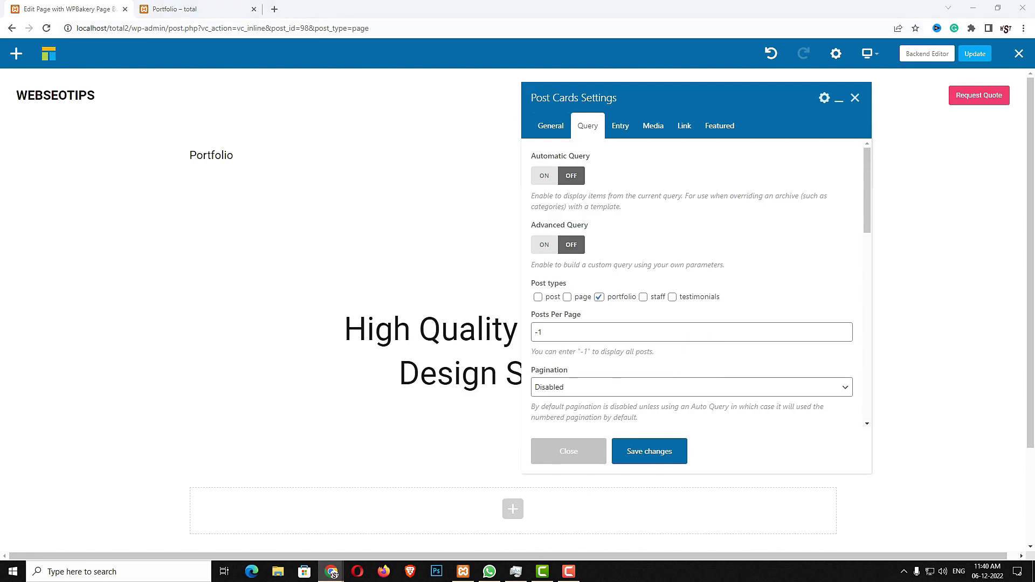
{"action": "left_click", "coordinate": [664, 453]}
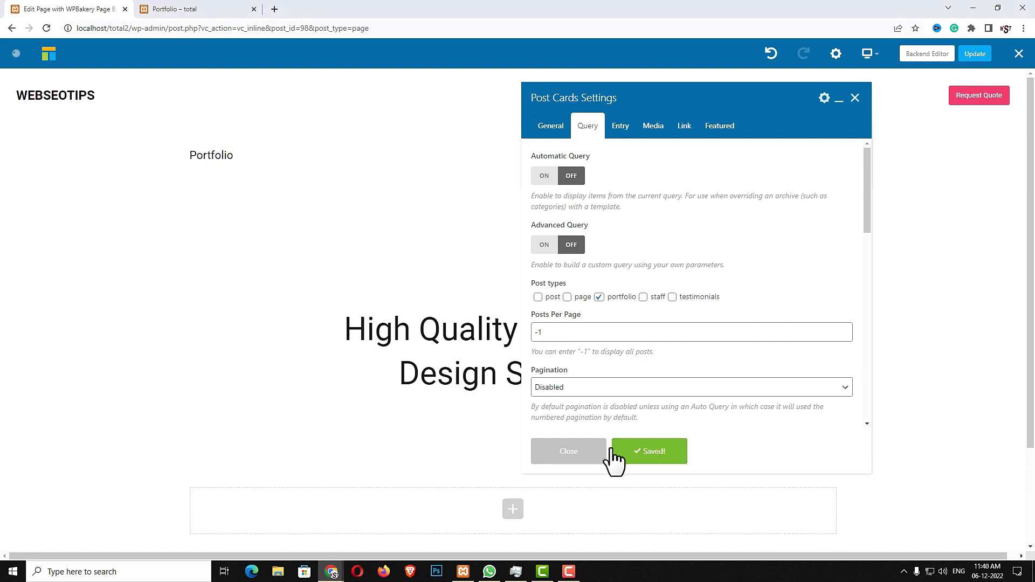
{"action": "left_click", "coordinate": [585, 455]}
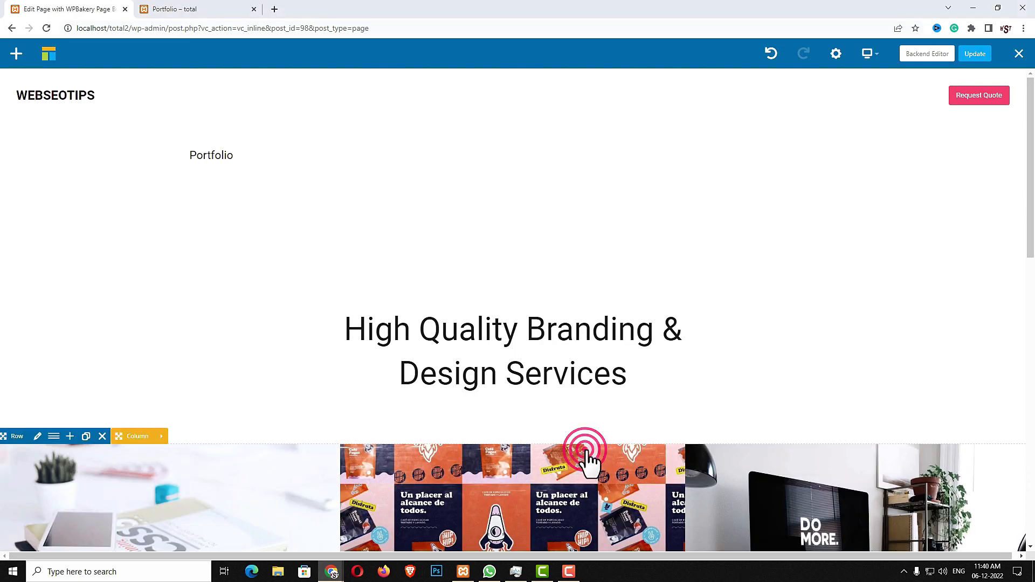
{"action": "scroll", "coordinate": [813, 434], "scroll_direction": "down", "scroll_amount": 12}
{"action": "scroll", "coordinate": [589, 371], "scroll_direction": "down", "scroll_amount": 1}
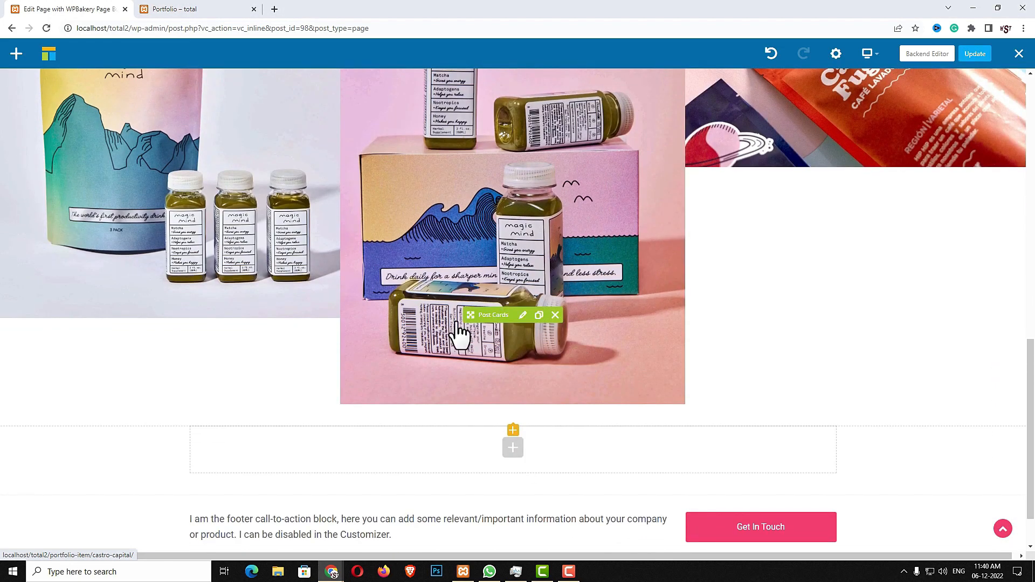
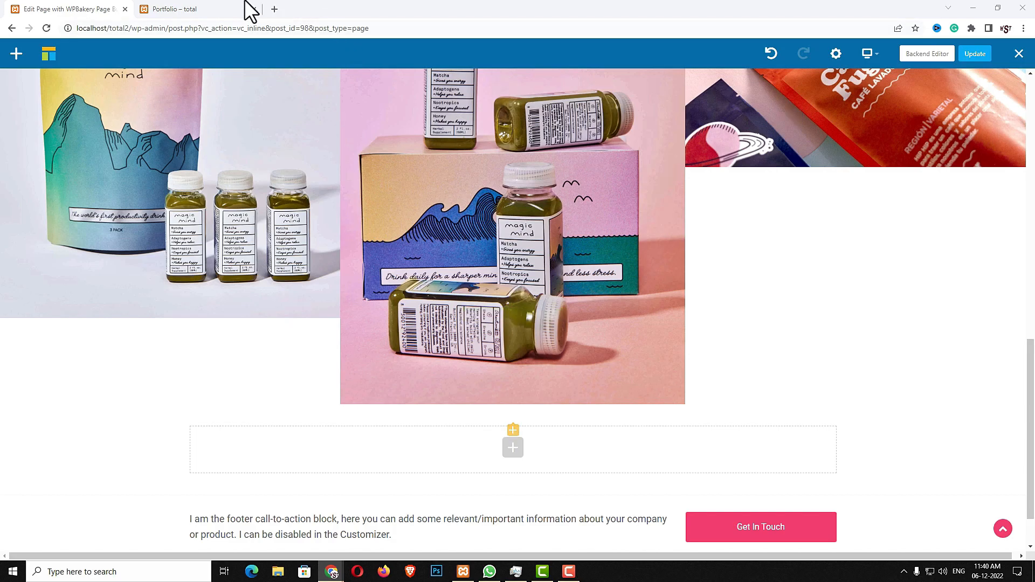
Review the reference site's Portfolio and Services pages for comparison
{"action": "left_click", "coordinate": [228, 9]}
{"action": "left_click", "coordinate": [527, 66]}
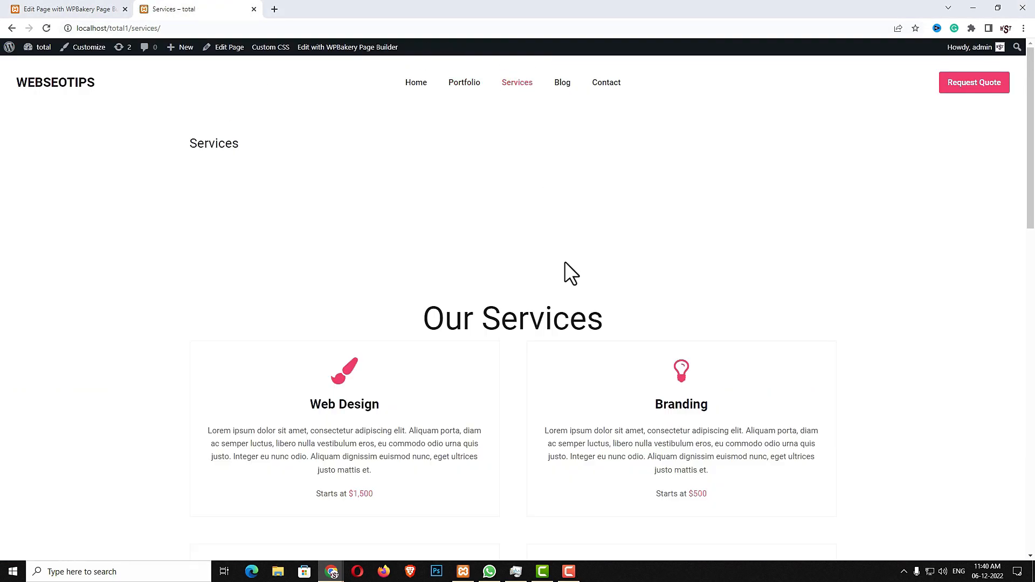
{"action": "scroll", "coordinate": [580, 336], "scroll_direction": "down", "scroll_amount": 5}
{"action": "scroll", "coordinate": [583, 340], "scroll_direction": "up", "scroll_amount": 5}
Update the Portfolio page in the builder and switch to the Backend Editor
{"action": "left_click", "coordinate": [54, 9]}
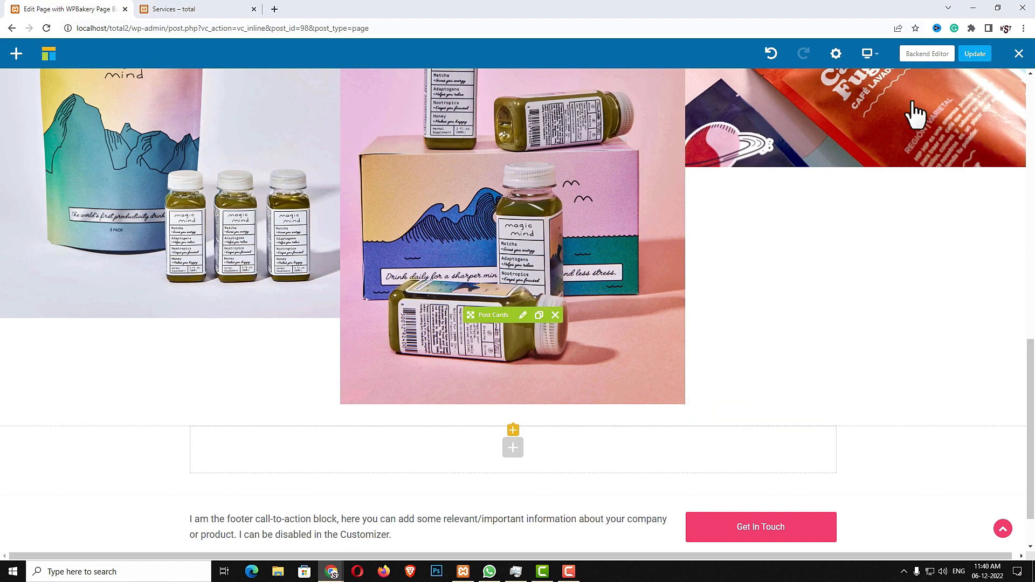
{"action": "left_click", "coordinate": [975, 54]}
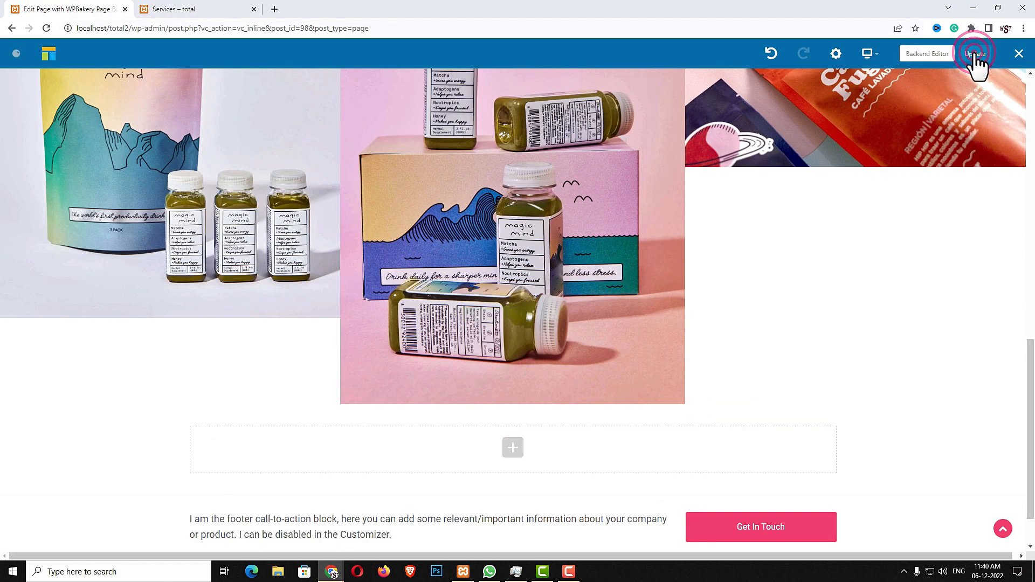
{"action": "left_click", "coordinate": [928, 54]}
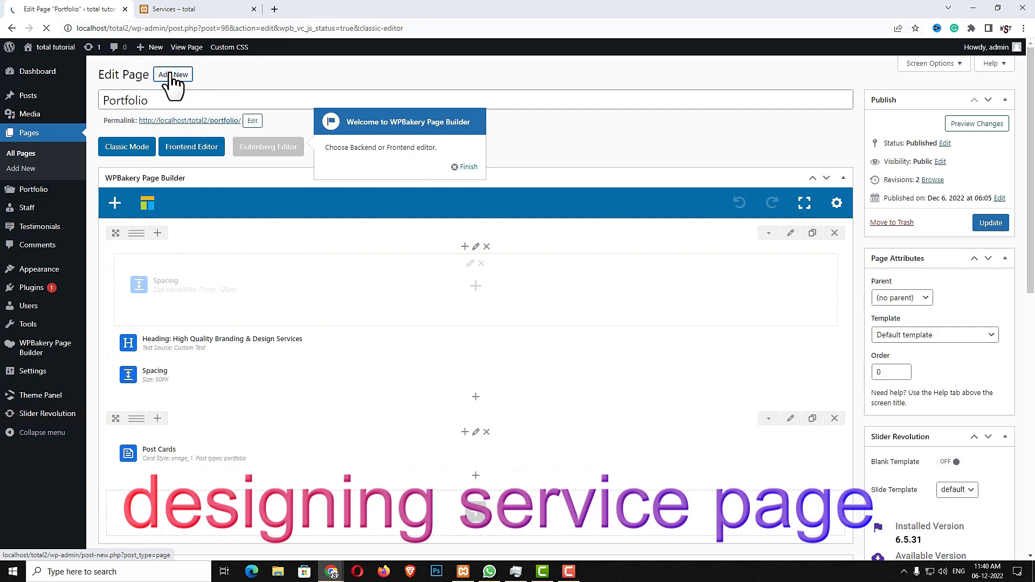
Create a new page titled 'Services' and publish it
{"action": "left_click", "coordinate": [173, 76]}
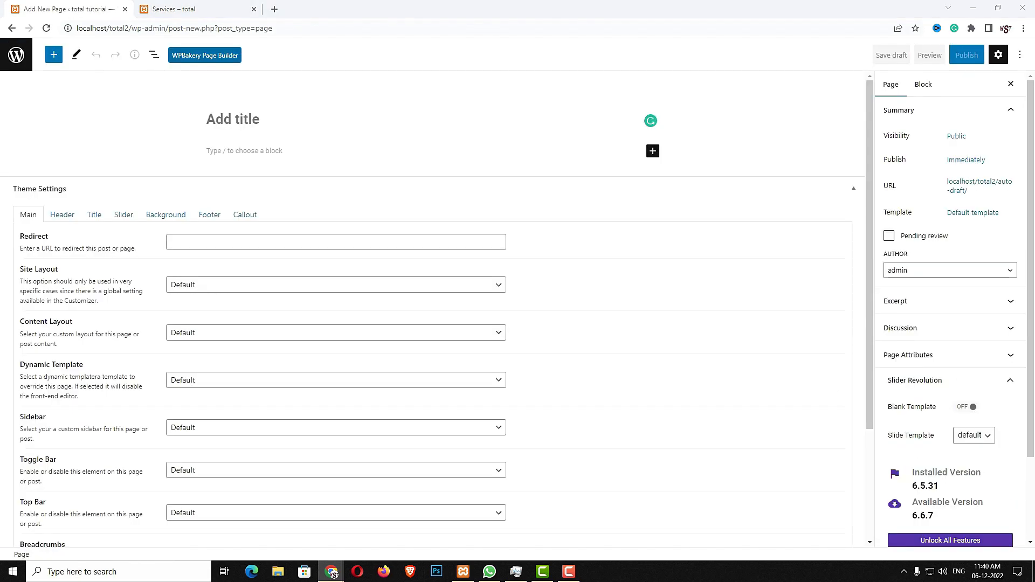
{"action": "left_click", "coordinate": [259, 118]}
{"action": "type", "text": "Services"}
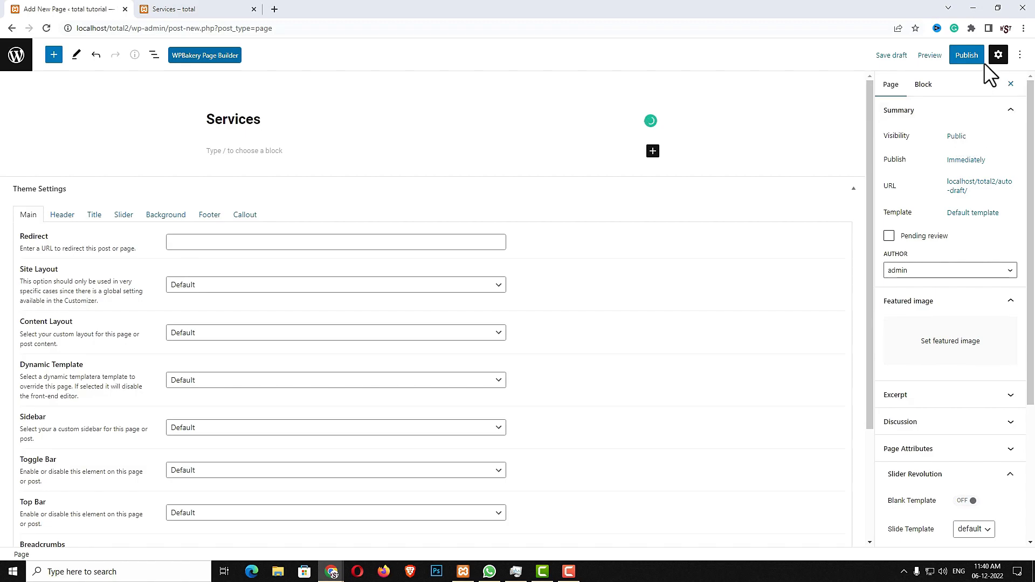
{"action": "left_click", "coordinate": [967, 55]}
{"action": "left_click", "coordinate": [923, 57]}
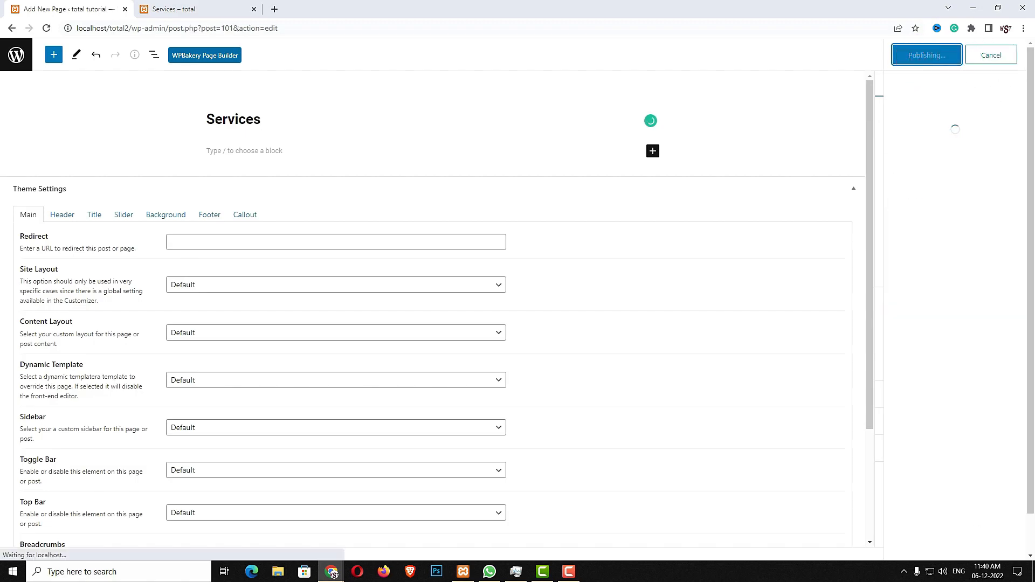
Open the Services page in the WPBakery Frontend Editor and start adding content
{"action": "left_click", "coordinate": [212, 60]}
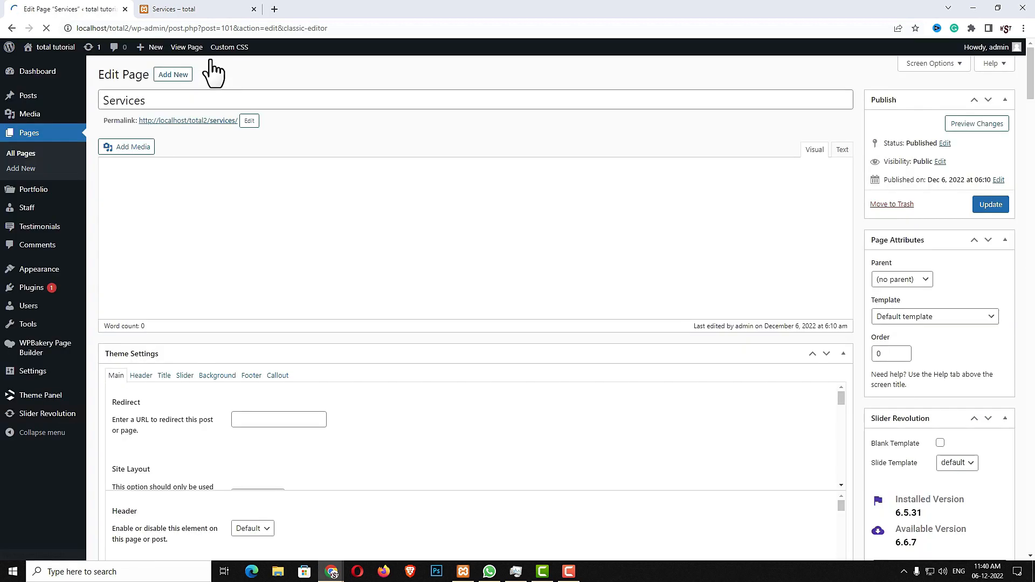
{"action": "left_click", "coordinate": [200, 150]}
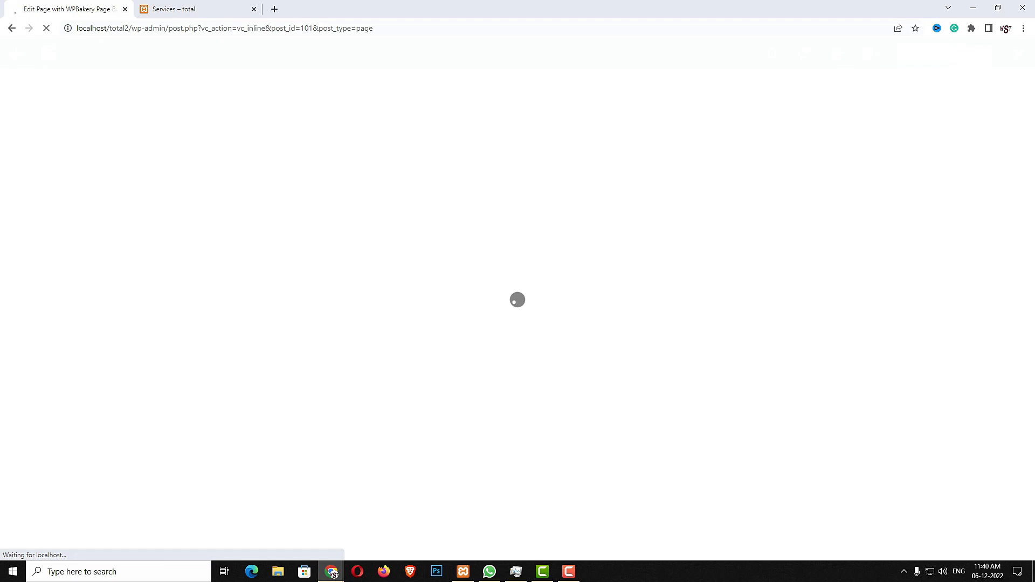
{"action": "left_click", "coordinate": [479, 322]}
Add a row holding a Templatera element set to the 'Content Top/Bottom Spacing' template
{"action": "left_click", "coordinate": [149, 157]}
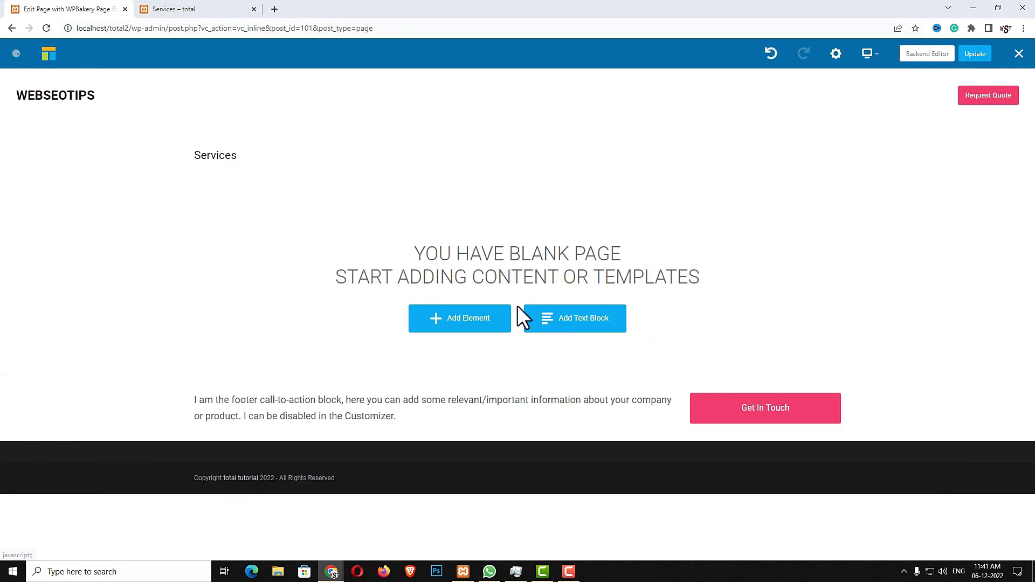
{"action": "left_click", "coordinate": [517, 248]}
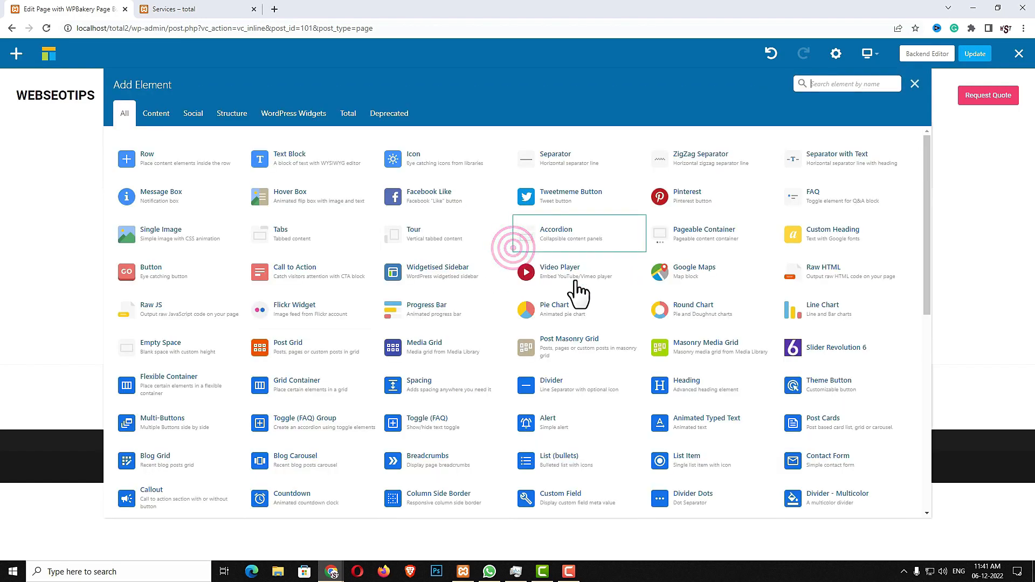
{"action": "type", "text": "TEM"}
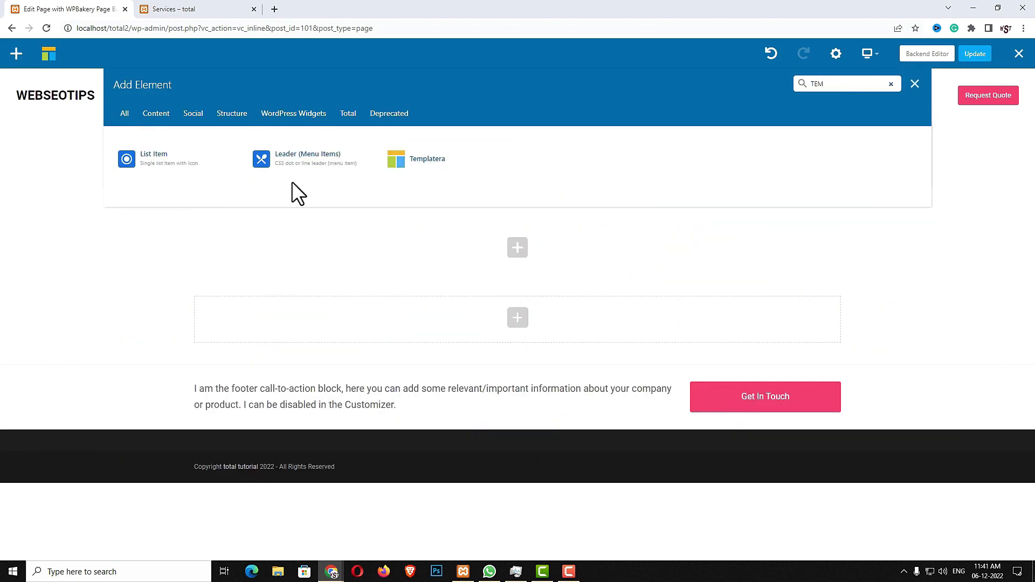
{"action": "left_click", "coordinate": [458, 174]}
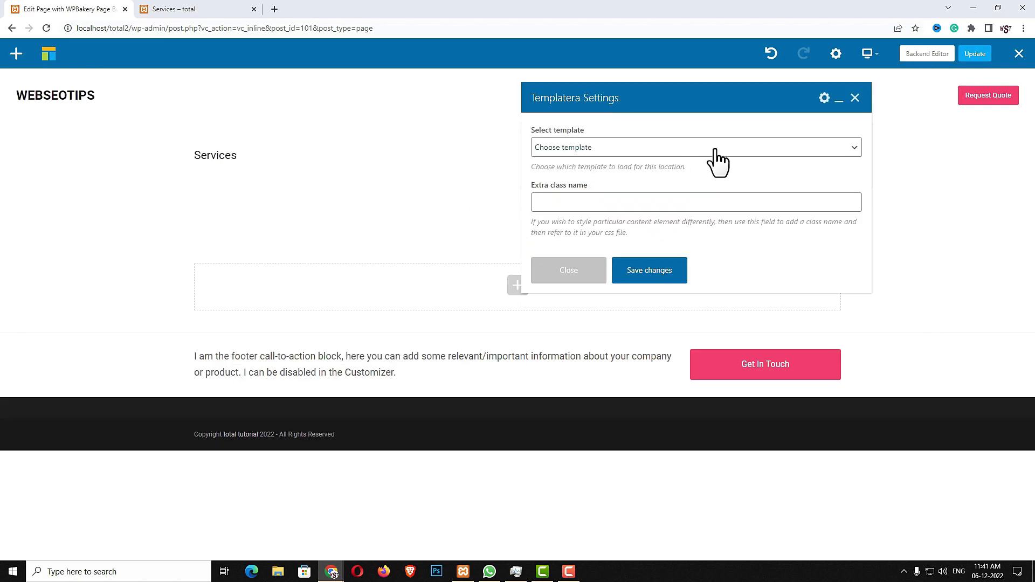
{"action": "left_click", "coordinate": [718, 146]}
{"action": "left_click", "coordinate": [686, 228]}
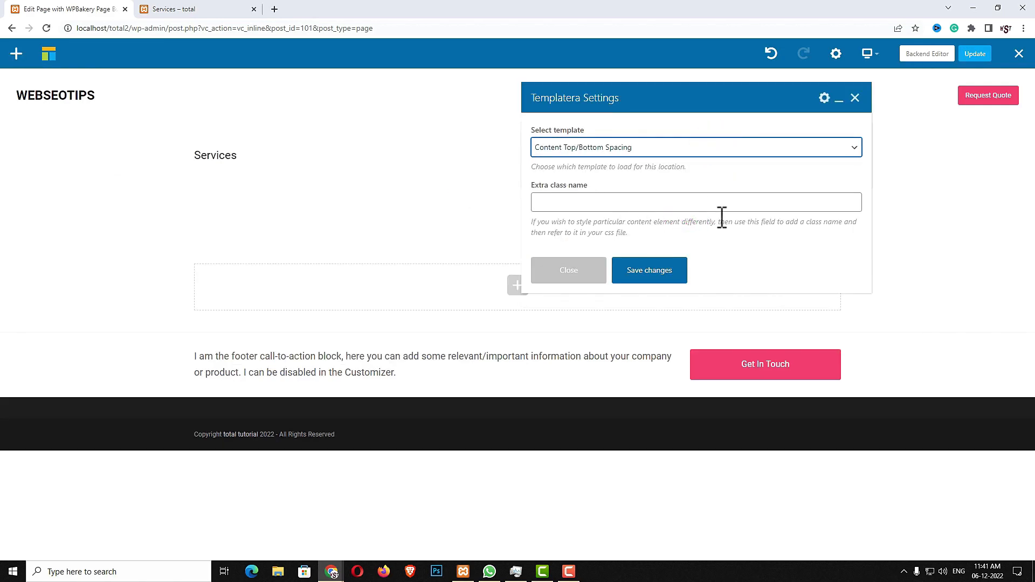
{"action": "left_click", "coordinate": [662, 268]}
{"action": "left_click", "coordinate": [559, 271]}
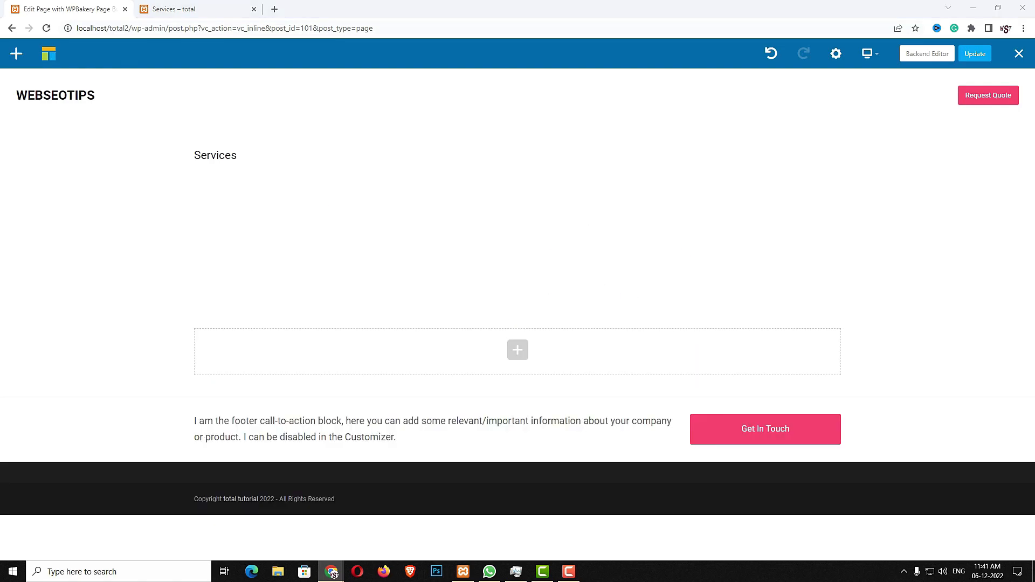
Add a Heading element reading 'Our Services', copied from the live site
{"action": "left_click", "coordinate": [518, 333]}
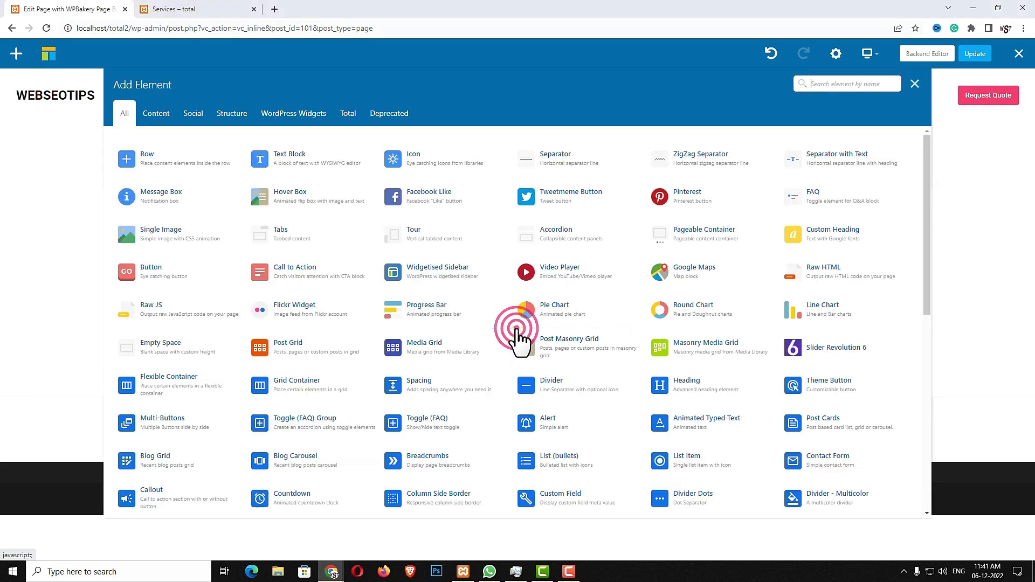
{"action": "type", "text": "HEA"}
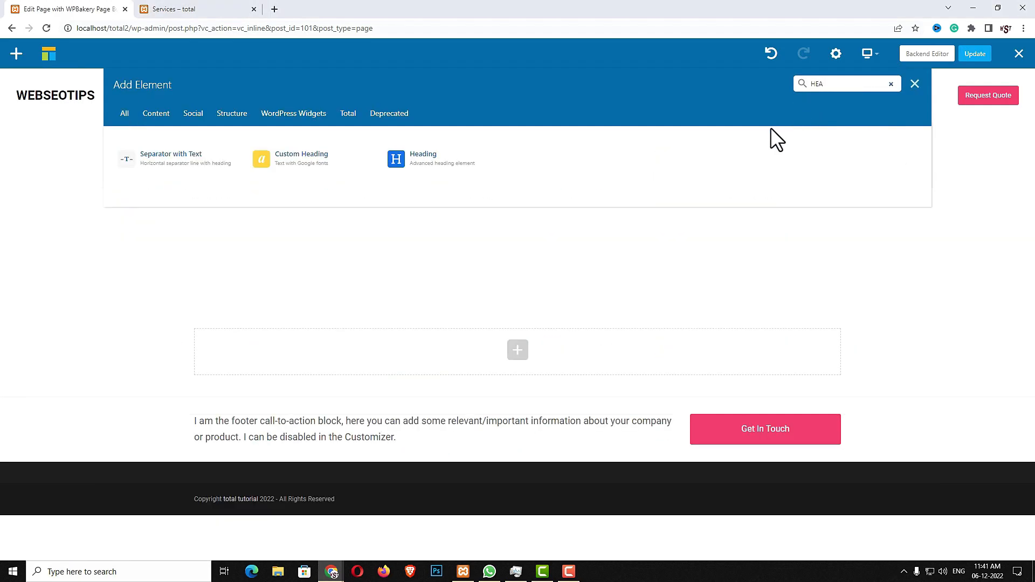
{"action": "left_click", "coordinate": [463, 163]}
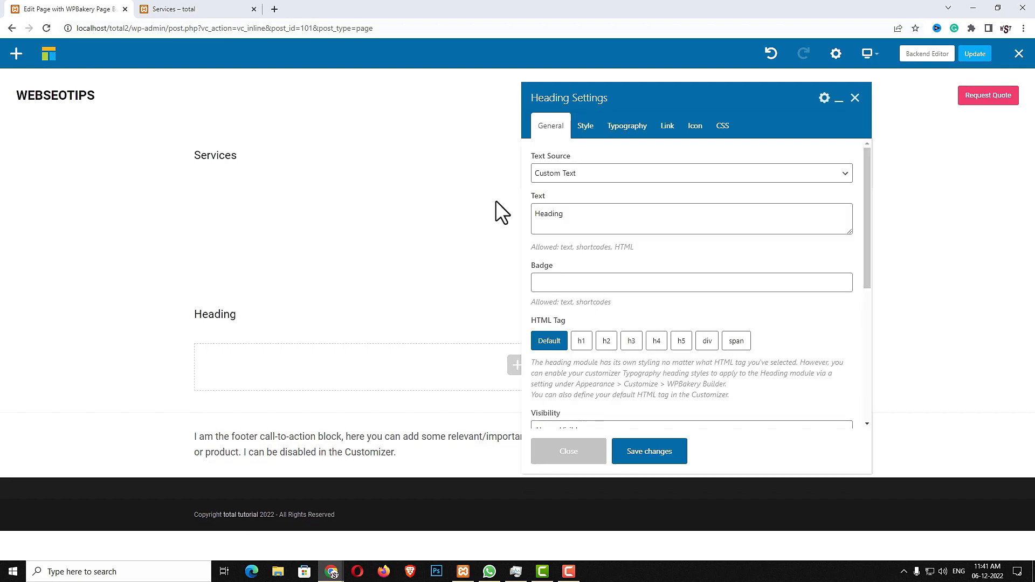
{"action": "left_click", "coordinate": [210, 8]}
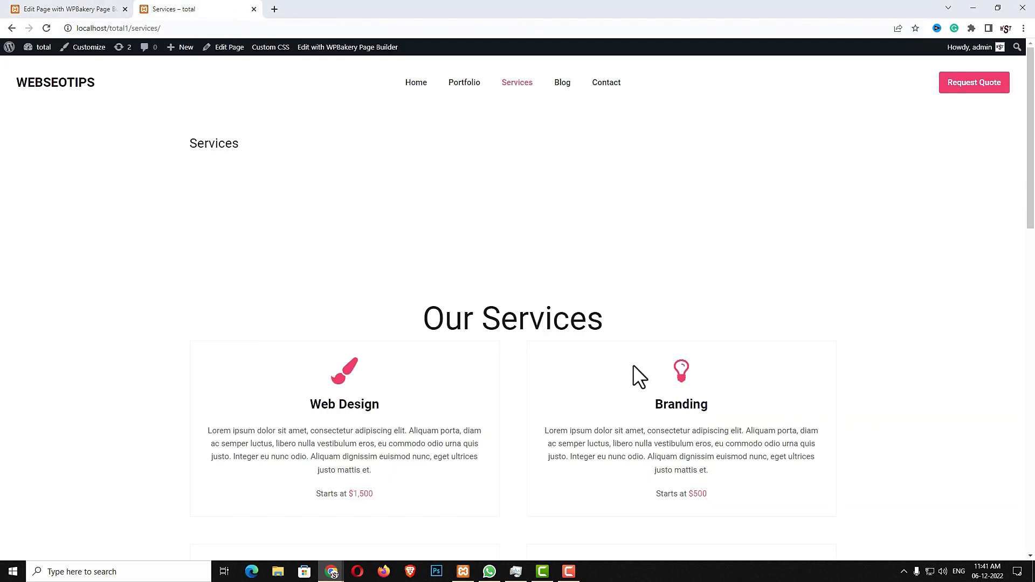
{"action": "left_click_drag", "start_coordinate": [625, 322], "coordinate": [427, 307]}
{"action": "key", "text": "ctrl+c"}
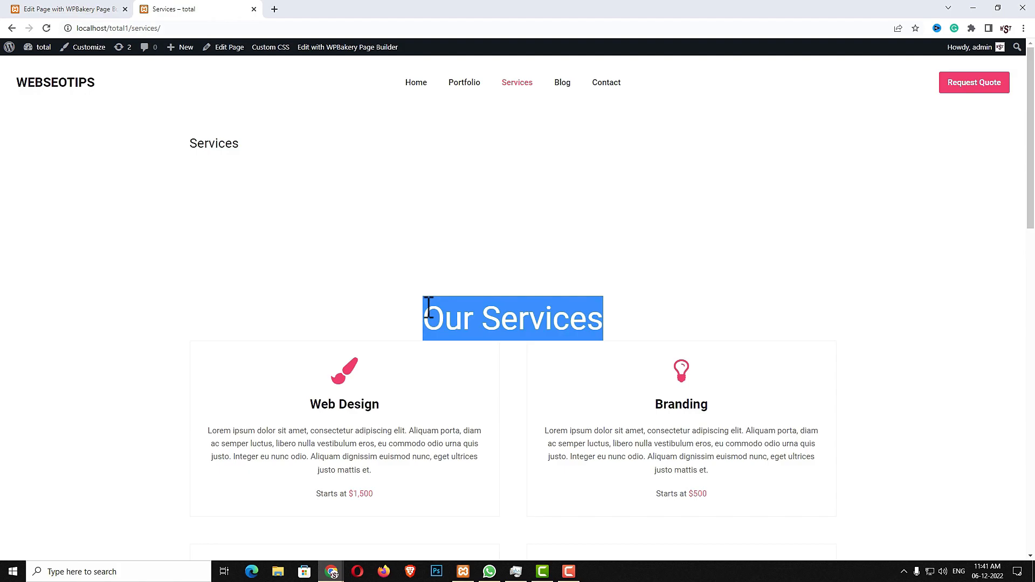
{"action": "left_click", "coordinate": [32, 8]}
{"action": "double_click", "coordinate": [610, 213]}
{"action": "key", "text": "ctrl+v"}
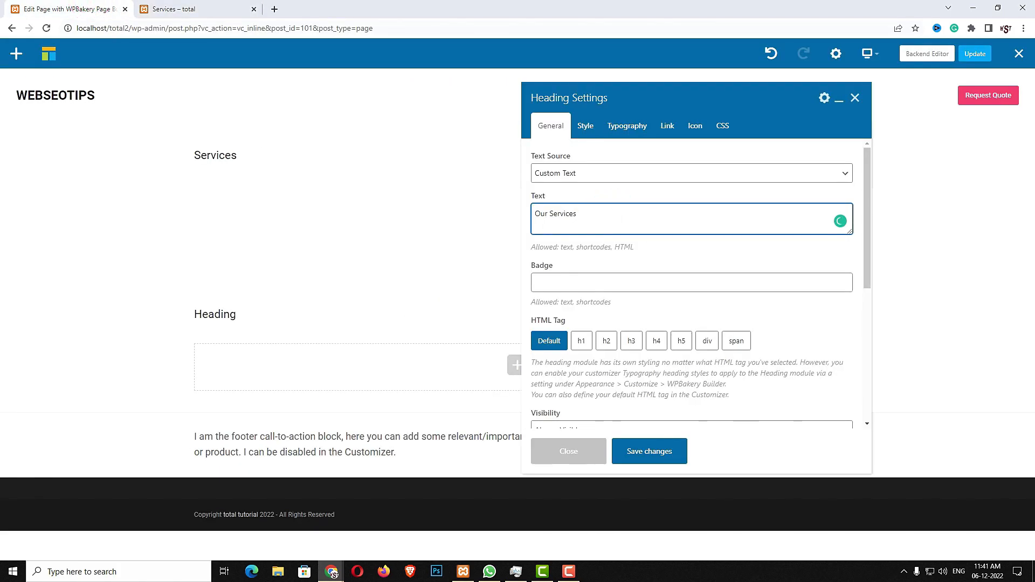
Center-align the heading, give it the pasted clamp font size, and save
{"action": "left_click", "coordinate": [588, 129]}
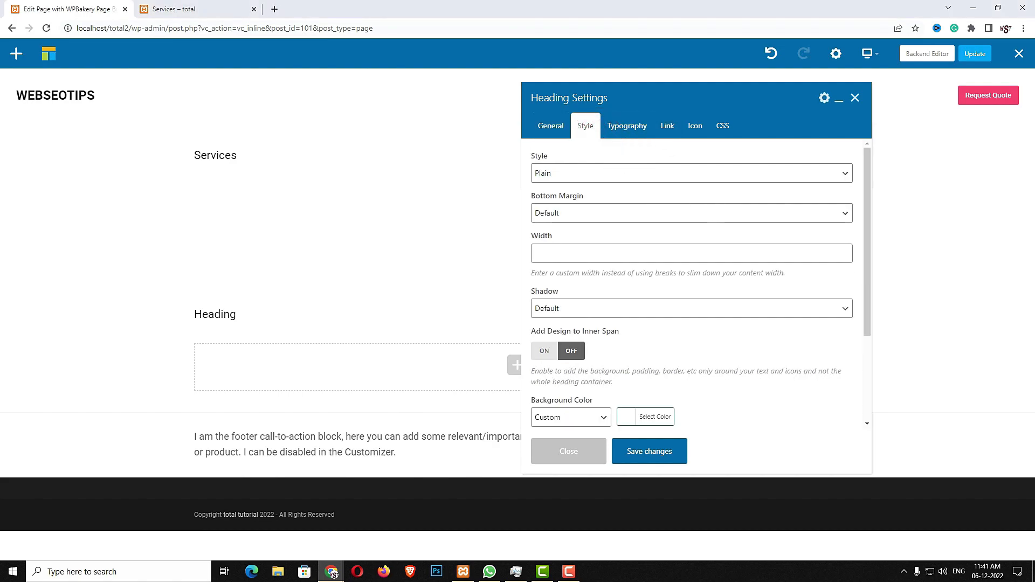
{"action": "left_click", "coordinate": [626, 133]}
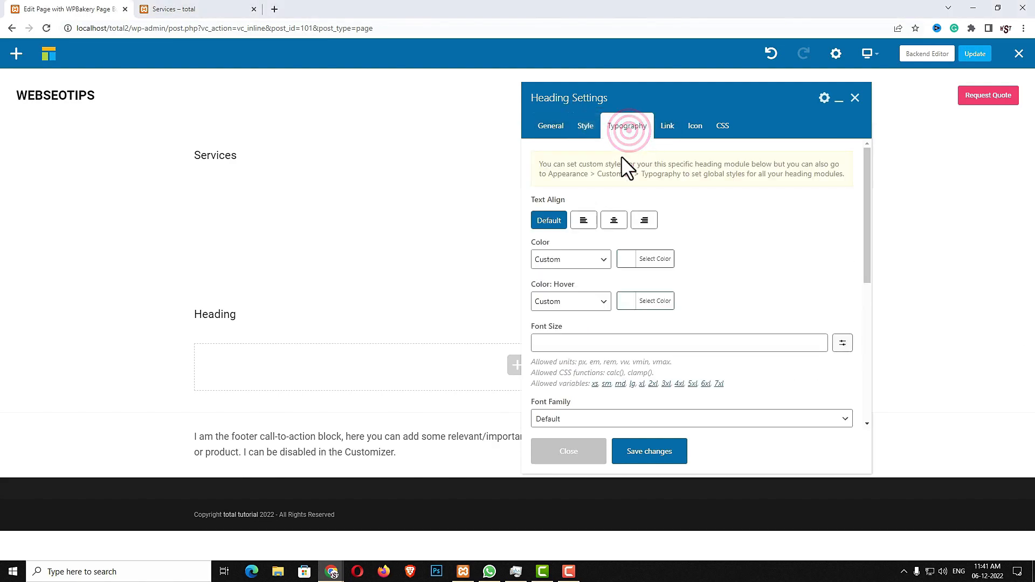
{"action": "left_click", "coordinate": [613, 221]}
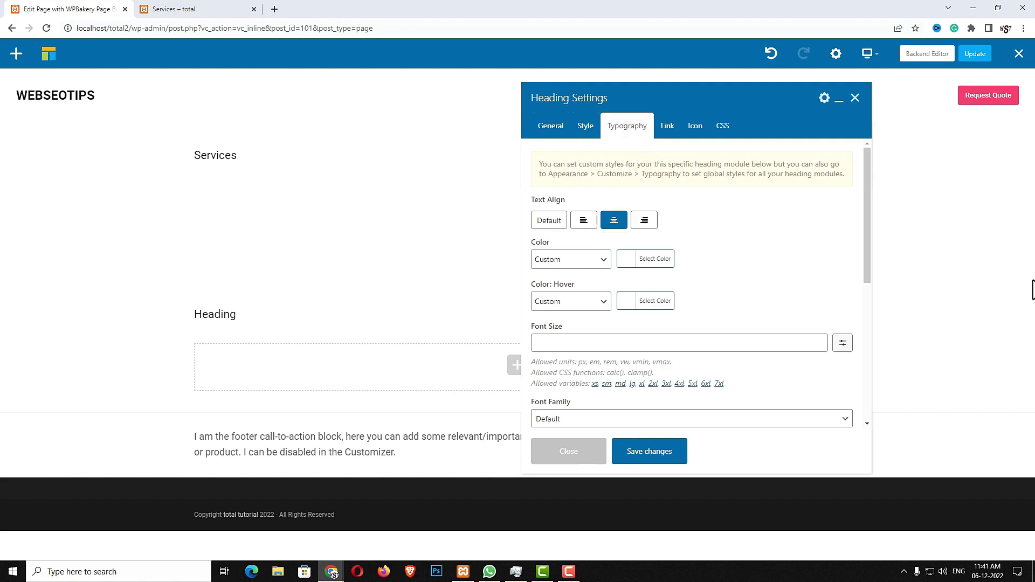
{"action": "left_click", "coordinate": [651, 343]}
{"action": "type", "text": "clamp(34px, 4vmax, 60px)"}
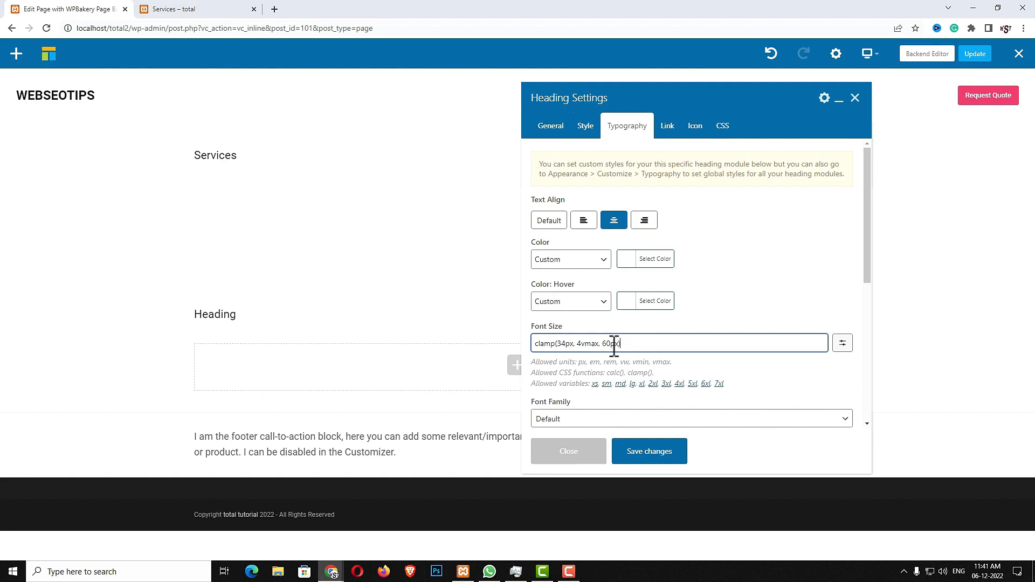
{"action": "left_click", "coordinate": [649, 453]}
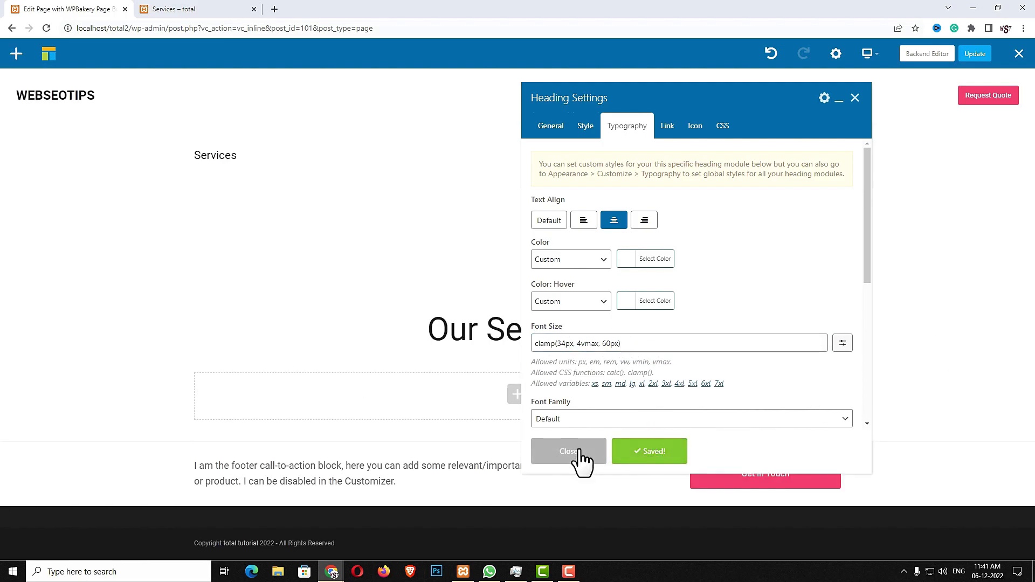
{"action": "left_click", "coordinate": [578, 454]}
Add a 50px Spacing element below the heading
{"action": "left_click", "coordinate": [517, 392]}
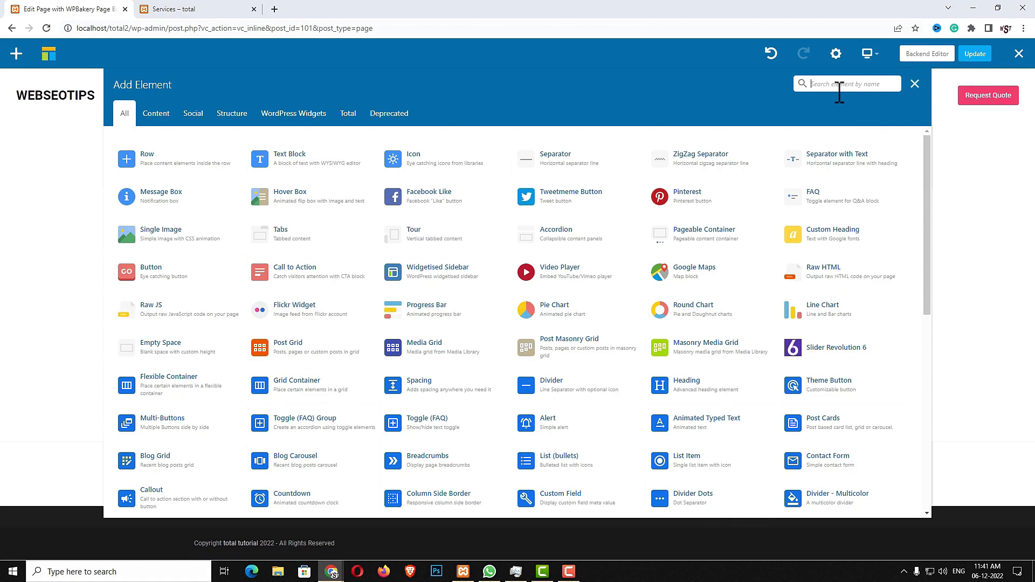
{"action": "type", "text": "sp"}
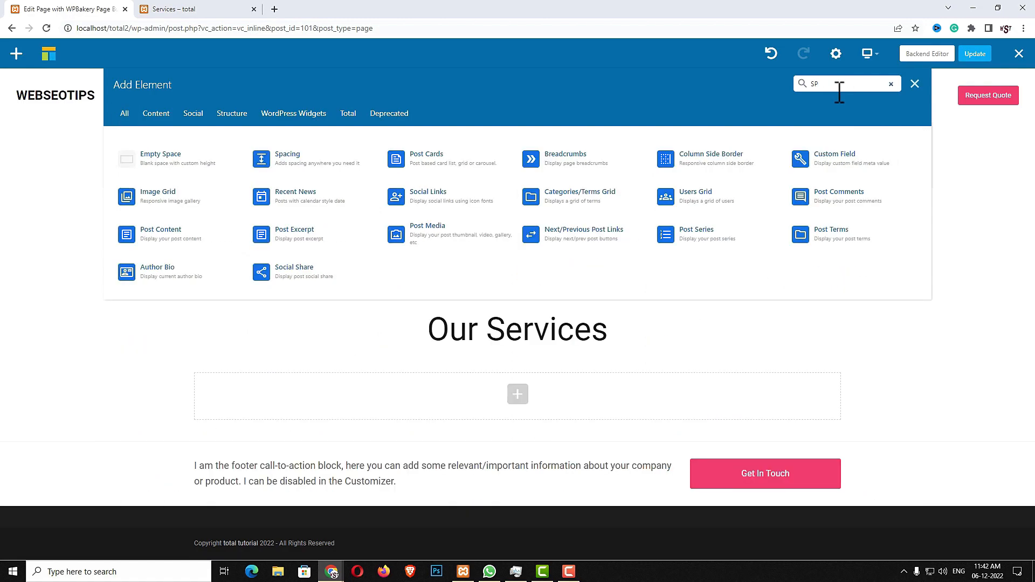
{"action": "type", "text": "a"}
{"action": "left_click", "coordinate": [299, 155]}
{"action": "left_click", "coordinate": [570, 150]}
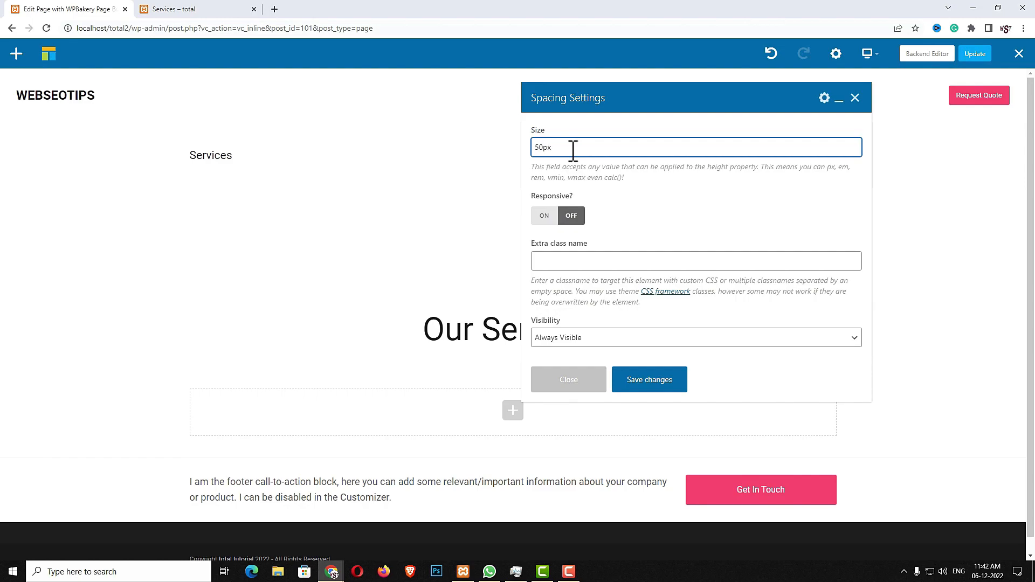
{"action": "left_click", "coordinate": [670, 391]}
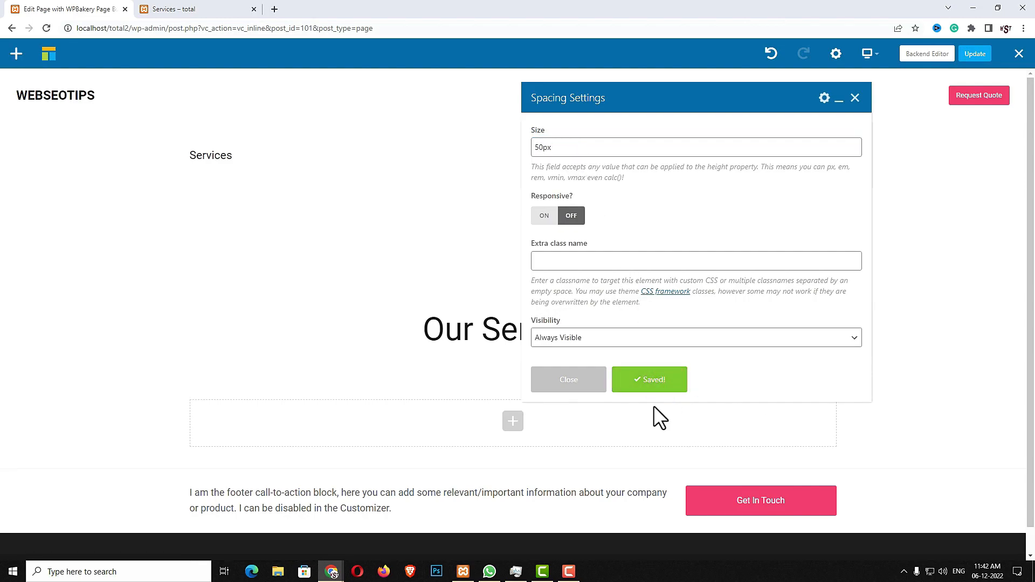
{"action": "left_click", "coordinate": [576, 387]}
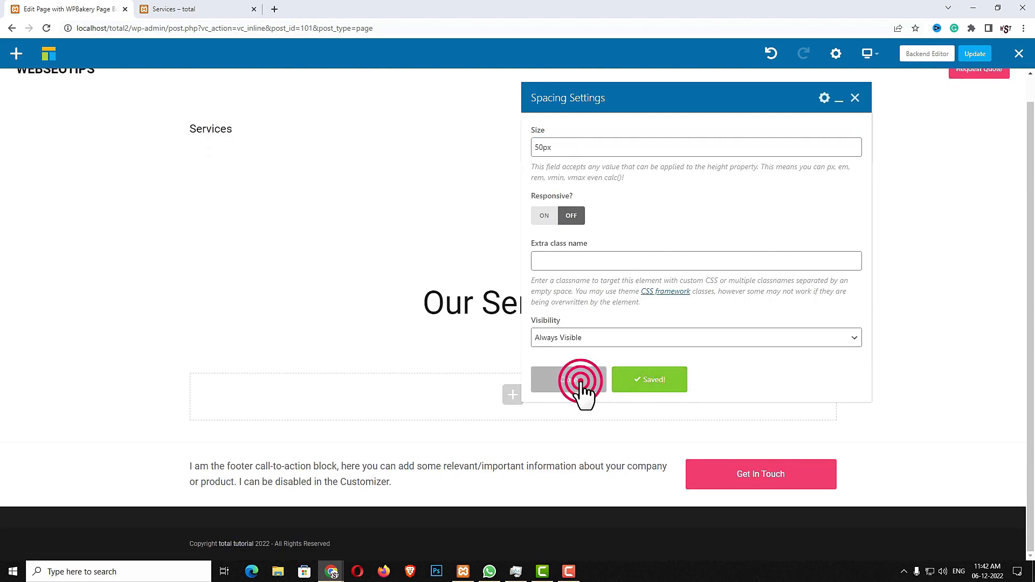
Insert a Grid Container element below the spacing
{"action": "left_click", "coordinate": [513, 399]}
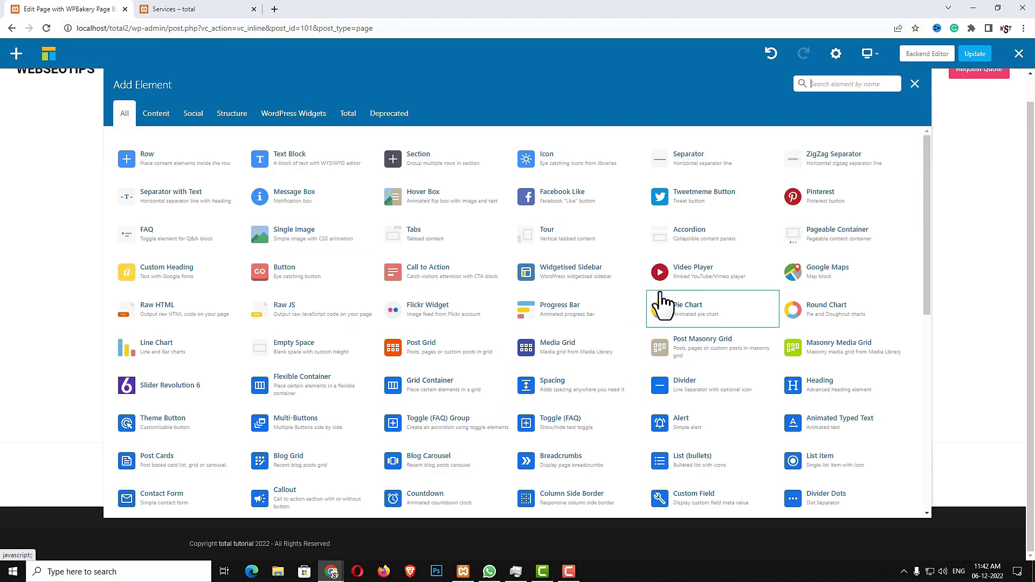
{"action": "left_click", "coordinate": [833, 83]}
{"action": "type", "text": "GRI C"}
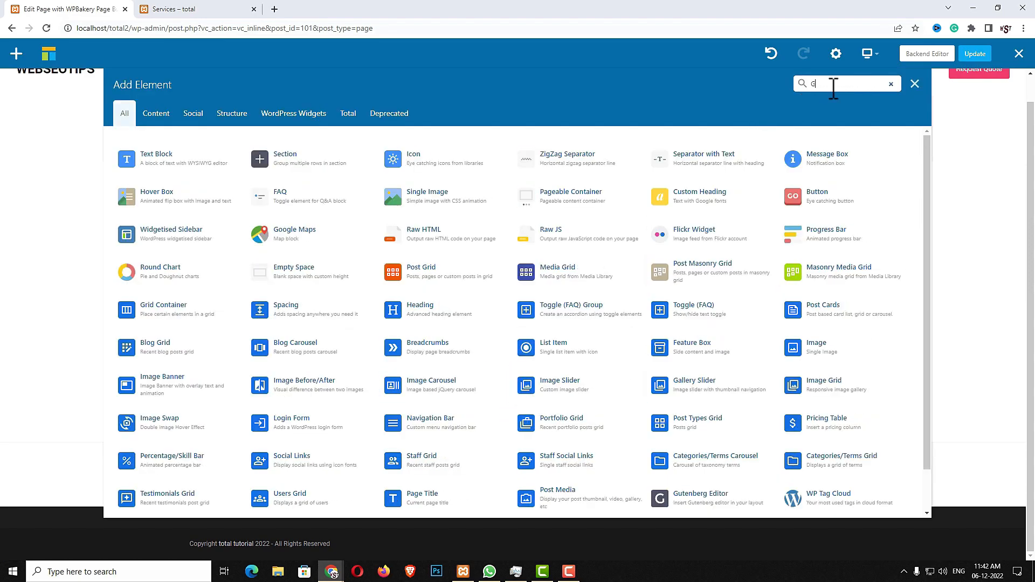
{"action": "key", "text": "BackSpace"}
{"action": "key", "text": "BackSpace"}
{"action": "type", "text": "D C"}
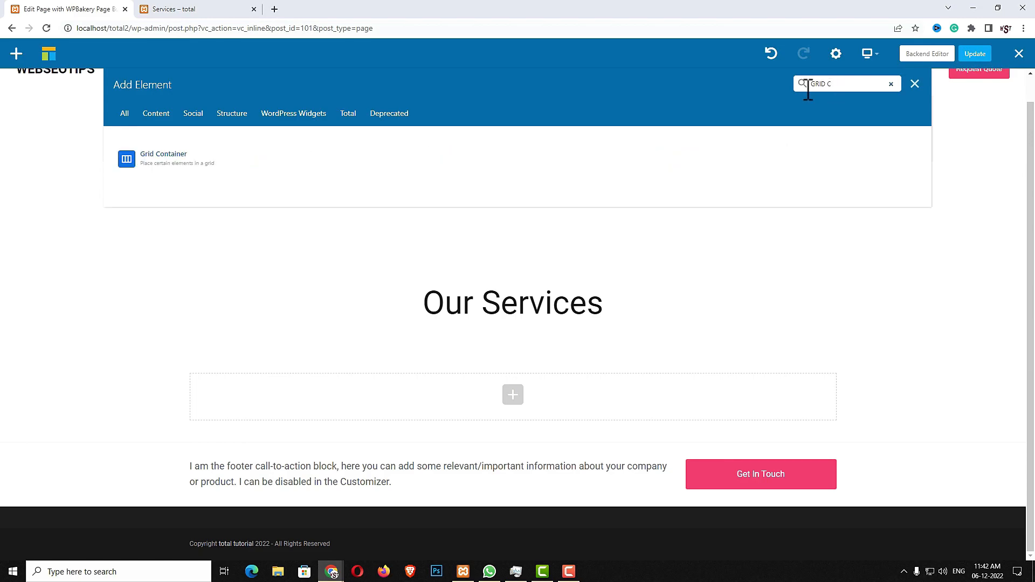
{"action": "left_click", "coordinate": [193, 161]}
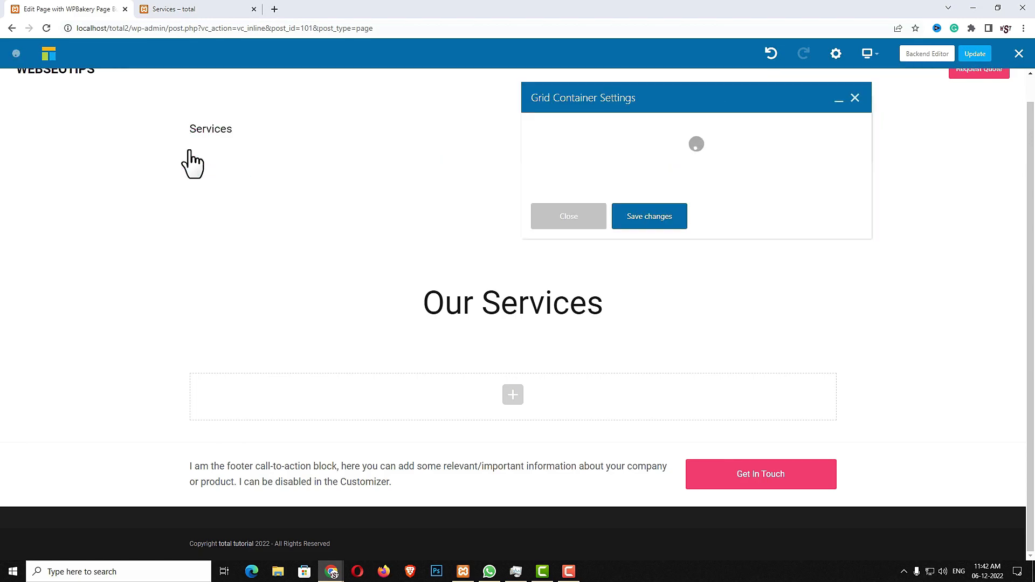
Set the grid gap to clamp(30px, 5vmax, 50px), 2 columns on small screens, large inheriting
{"action": "left_click", "coordinate": [587, 327]}
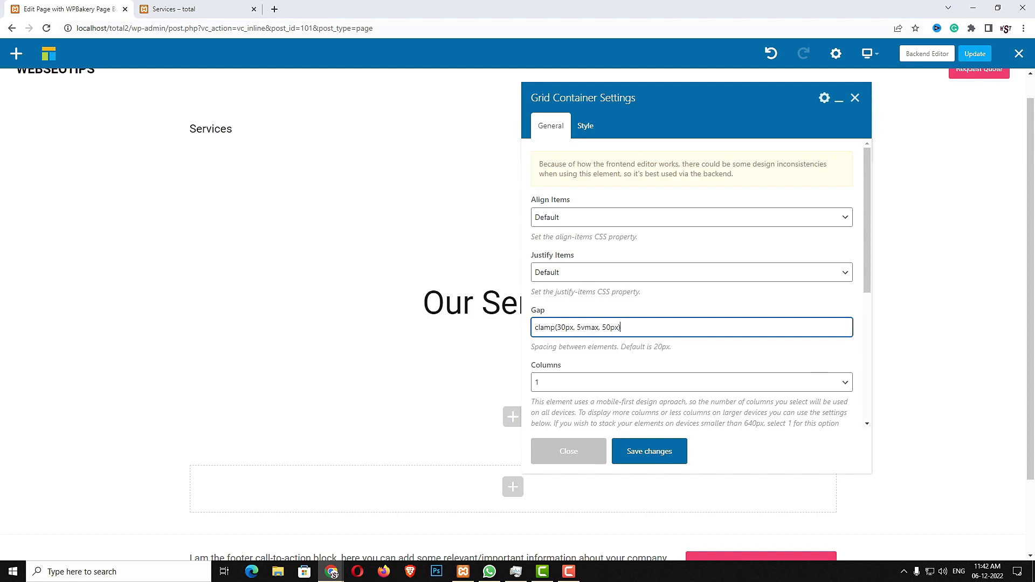
{"action": "scroll", "coordinate": [698, 351], "scroll_direction": "down", "scroll_amount": 2}
{"action": "left_click", "coordinate": [814, 362]}
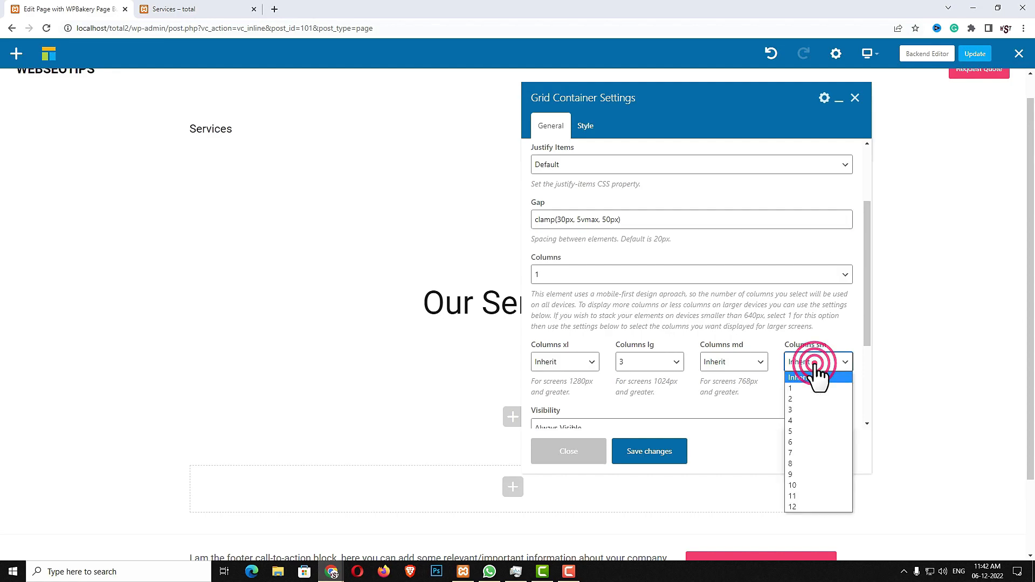
{"action": "left_click", "coordinate": [799, 399]}
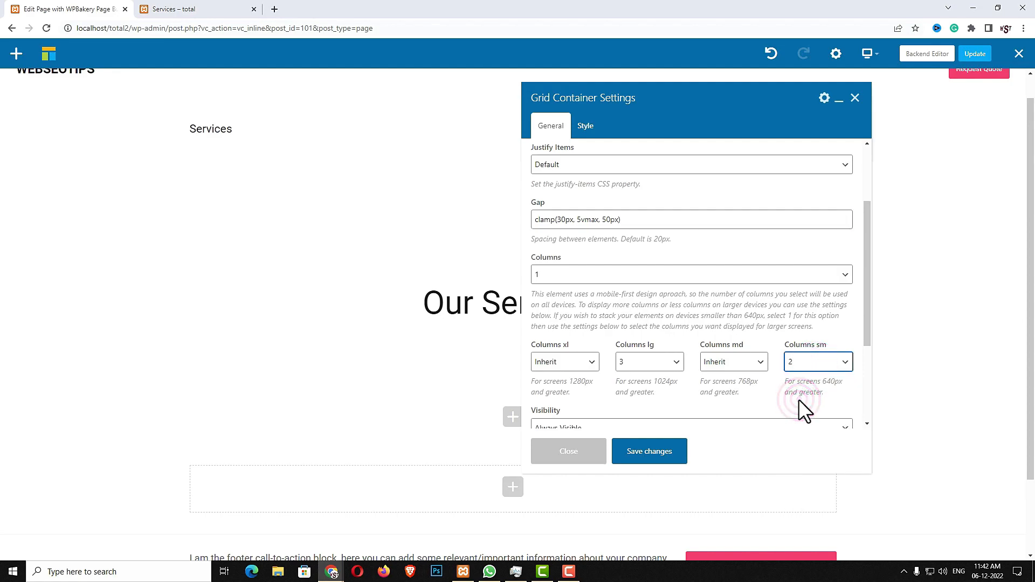
{"action": "left_click", "coordinate": [654, 367]}
{"action": "left_click", "coordinate": [645, 383]}
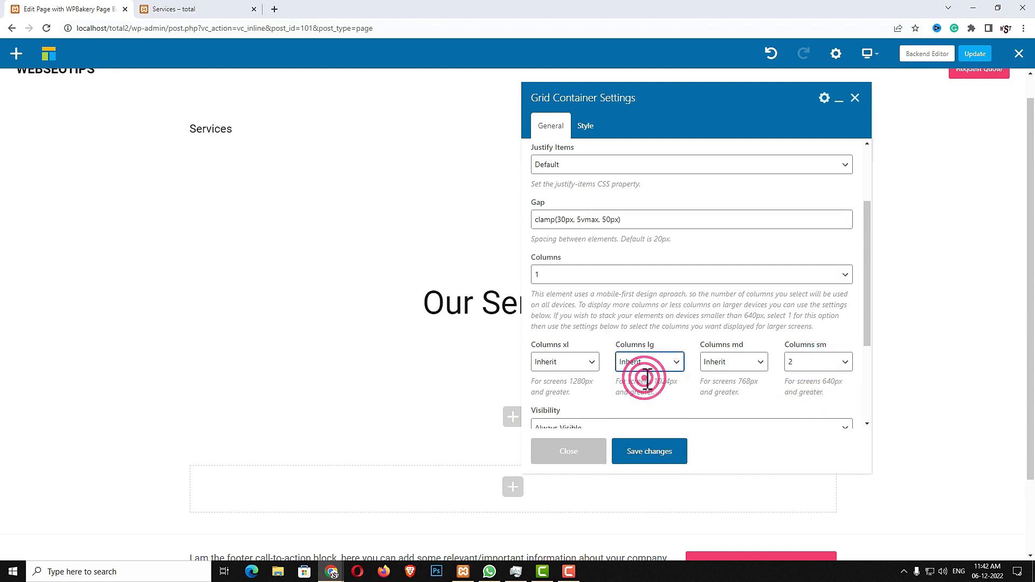
{"action": "left_click", "coordinate": [646, 453]}
{"action": "left_click", "coordinate": [575, 452]}
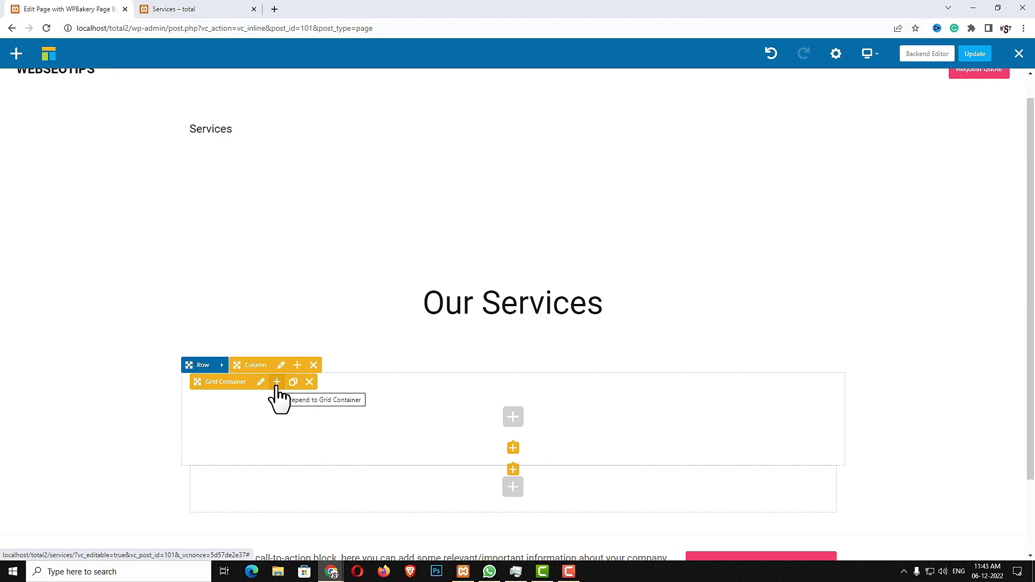
Add an Icon Box titled 'Web Design' inside the grid with the pasted description
{"action": "left_click", "coordinate": [277, 382]}
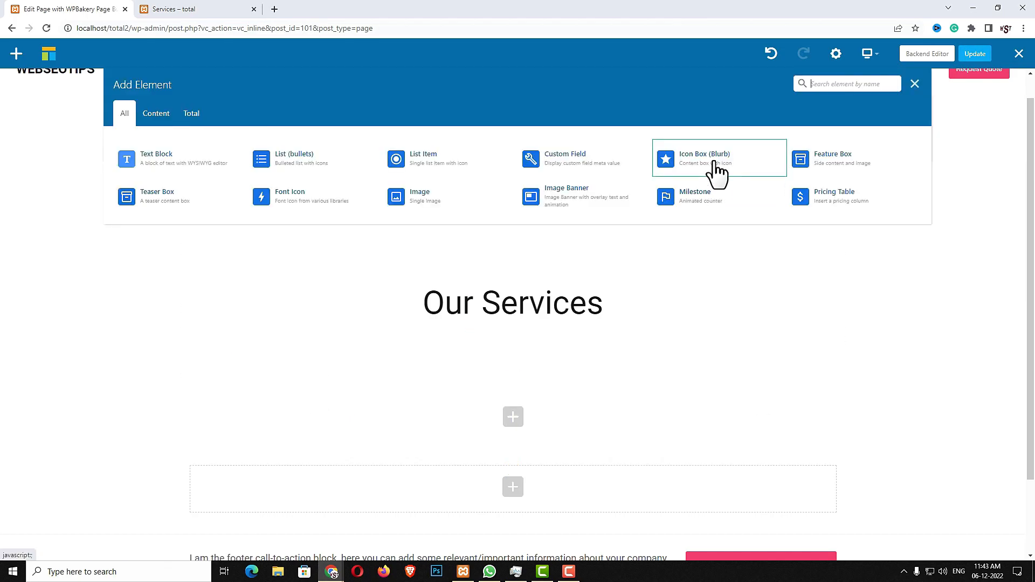
{"action": "left_click", "coordinate": [674, 158]}
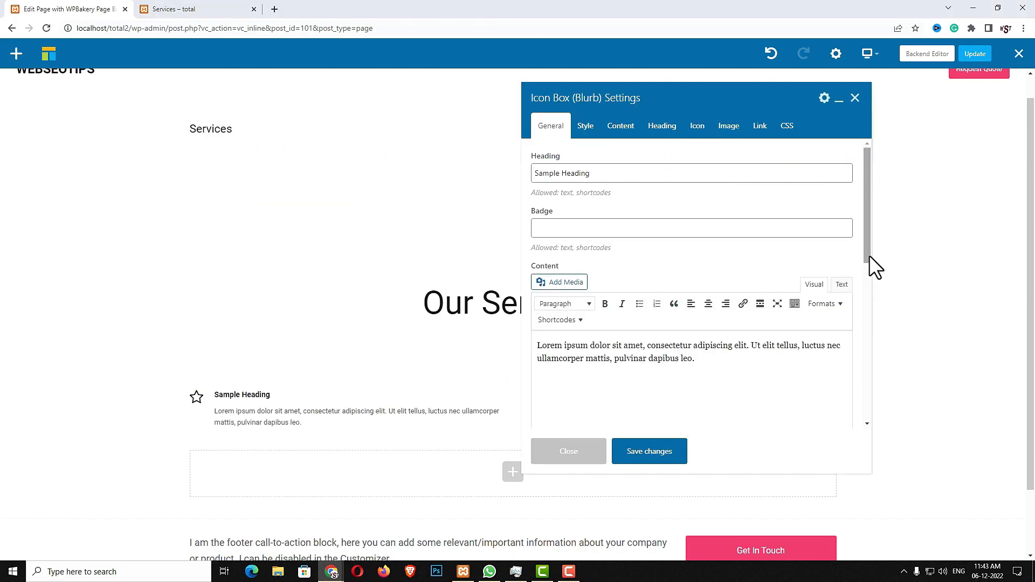
{"action": "triple_click", "coordinate": [657, 170]}
{"action": "type", "text": "Web Design"}
{"action": "left_click", "coordinate": [694, 374]}
{"action": "key", "text": "ctrl+a"}
{"action": "type", "text": "Lorem ipsum dolor sit amet, consectetur adipiscing elit. Aliquam porta, diam ac semper luctus, libero nulla vestibulum eros, eu commodo odio urna quis justo. Integer eu nunc odio. Aliquam dignissim euismod nunc, eget ultrices justo mattis et.  Starts at [span class=\"wpex-text-accent\" text=\"$1,000\"]"}
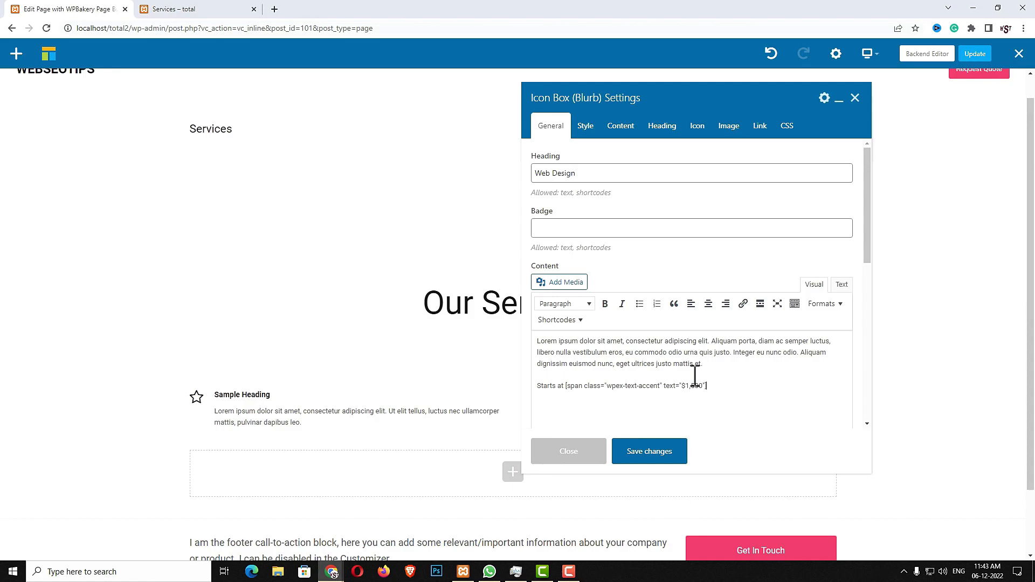
Match the description's price shortcode to the live page's $1,500 price
{"action": "key", "text": "ctrl+Tab"}
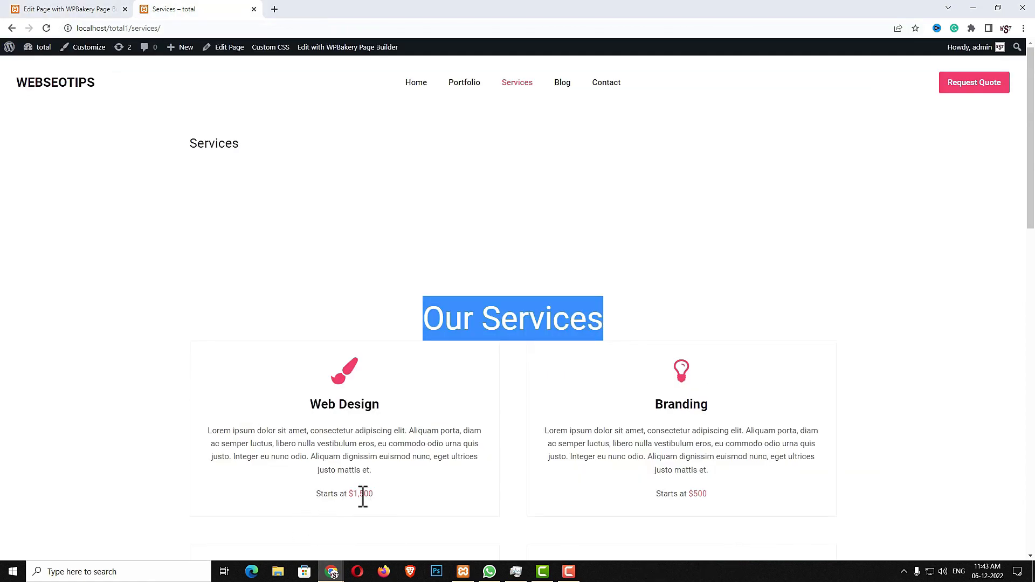
{"action": "left_click_drag", "start_coordinate": [353, 494], "coordinate": [373, 492]}
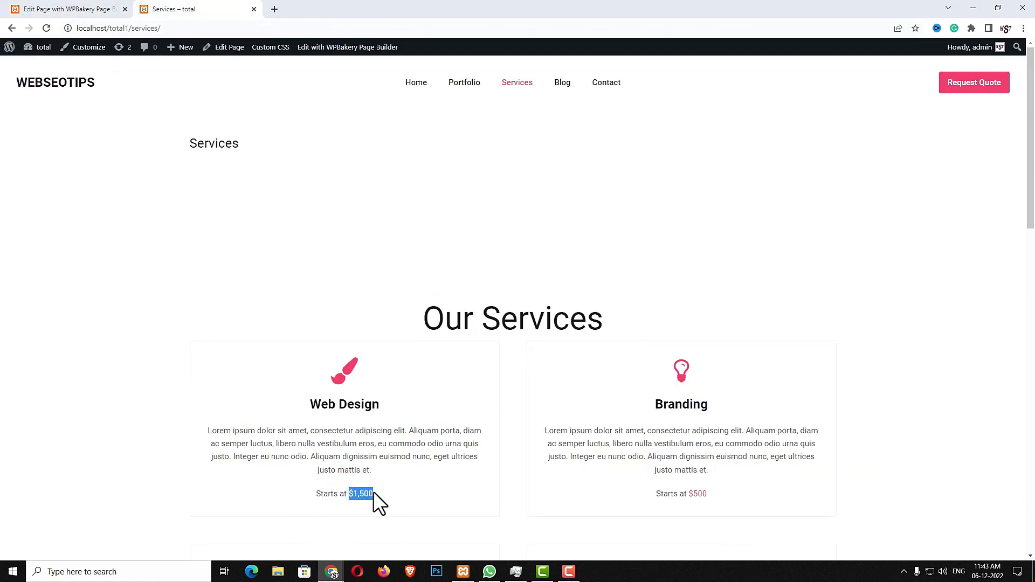
{"action": "left_click", "coordinate": [109, 11]}
{"action": "scroll", "coordinate": [602, 312], "scroll_direction": "down", "scroll_amount": 3}
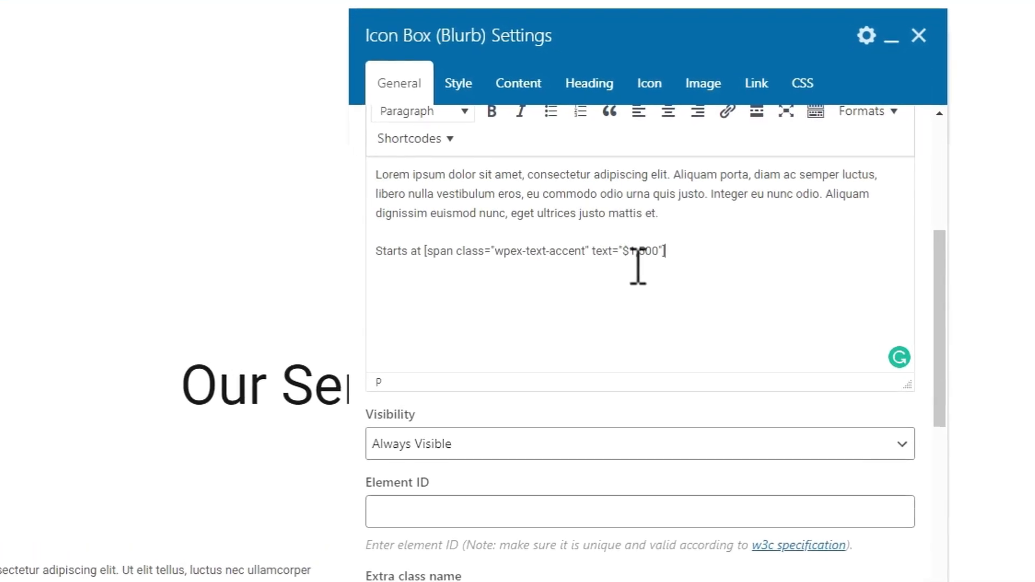
{"action": "left_click", "coordinate": [316, 260]}
{"action": "left_click_drag", "start_coordinate": [663, 260], "coordinate": [529, 264]}
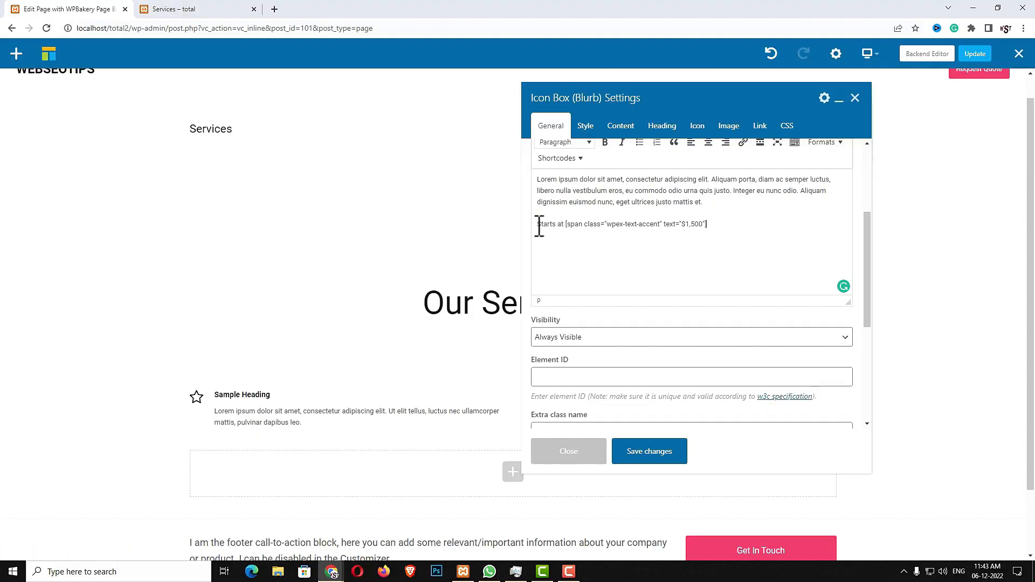
{"action": "left_click_drag", "start_coordinate": [645, 226], "coordinate": [710, 224]}
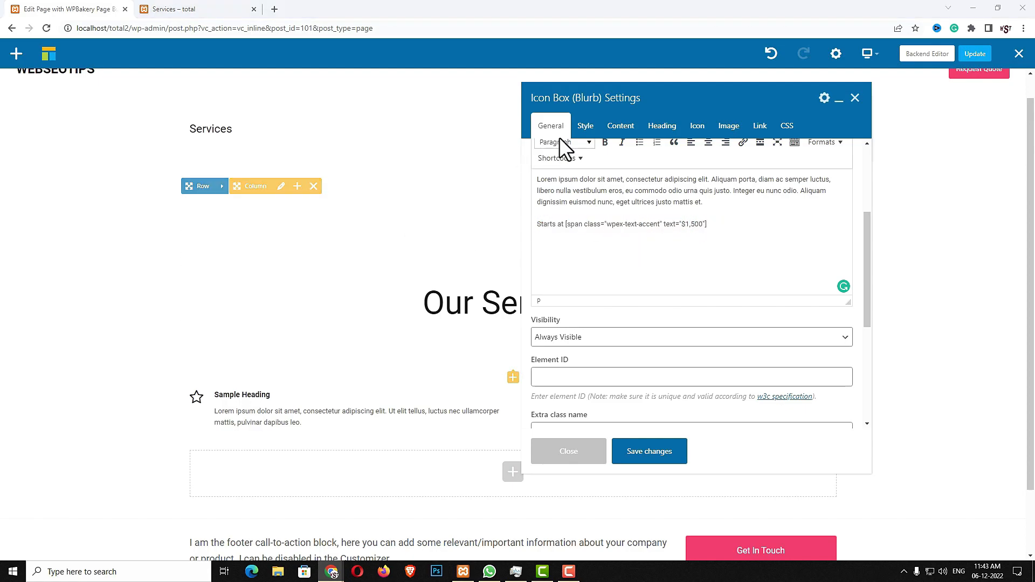
Put the icon on top with an outline and make the heading h2 with 25px bottom margin
{"action": "left_click", "coordinate": [580, 135]}
{"action": "left_click", "coordinate": [580, 178]}
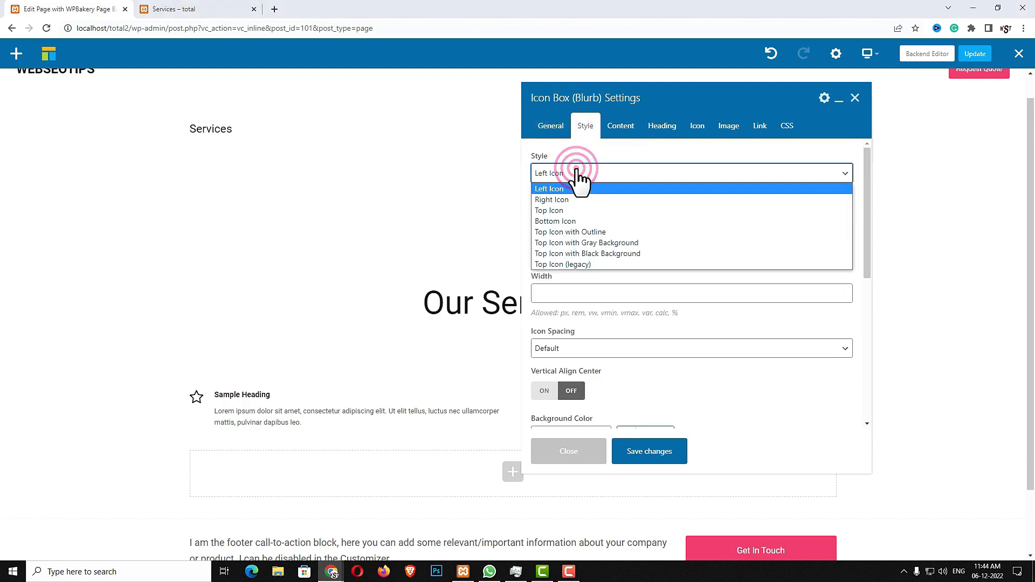
{"action": "left_click", "coordinate": [583, 233]}
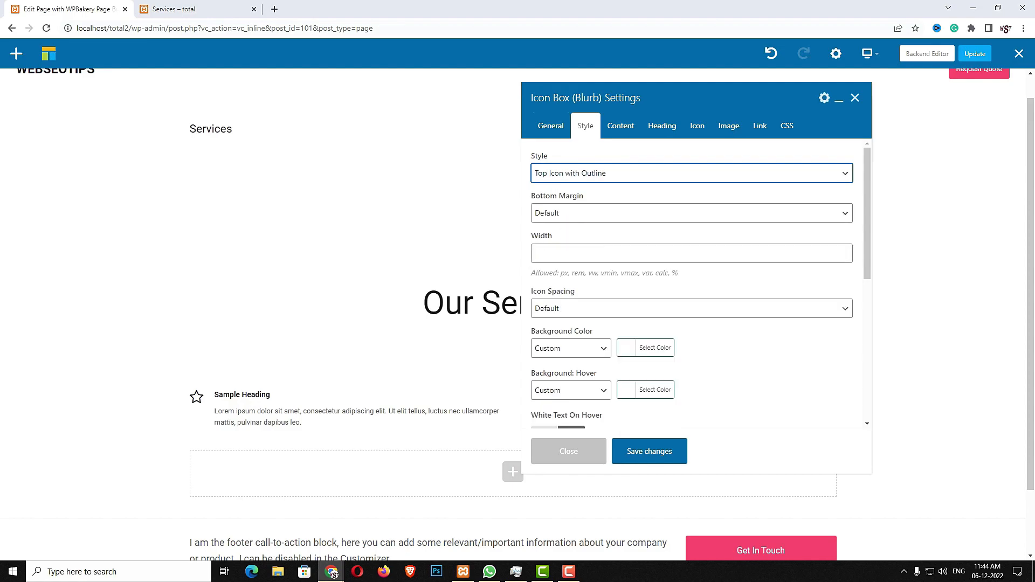
{"action": "left_click", "coordinate": [620, 127]}
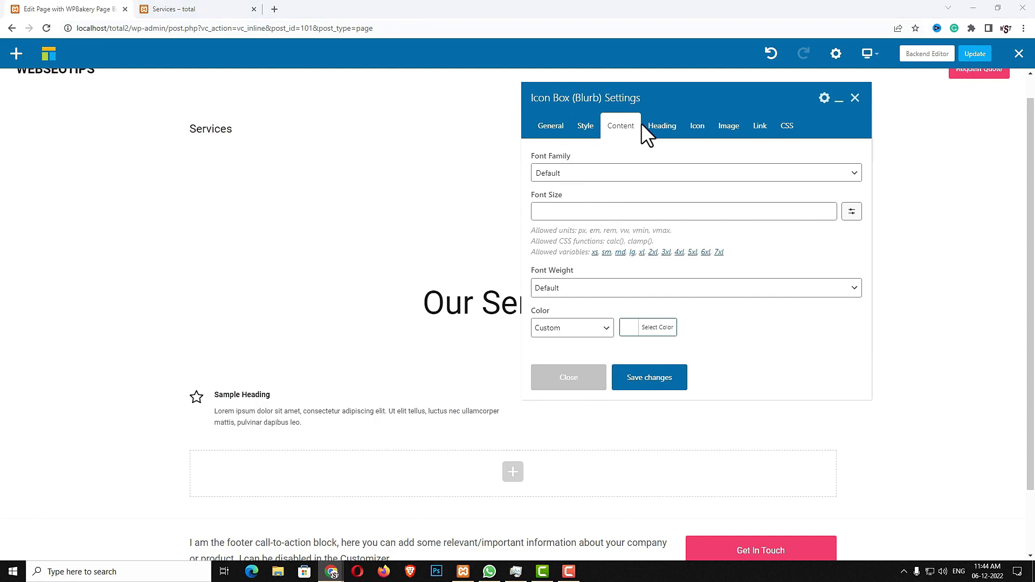
{"action": "left_click", "coordinate": [659, 126]}
{"action": "left_click", "coordinate": [601, 172]}
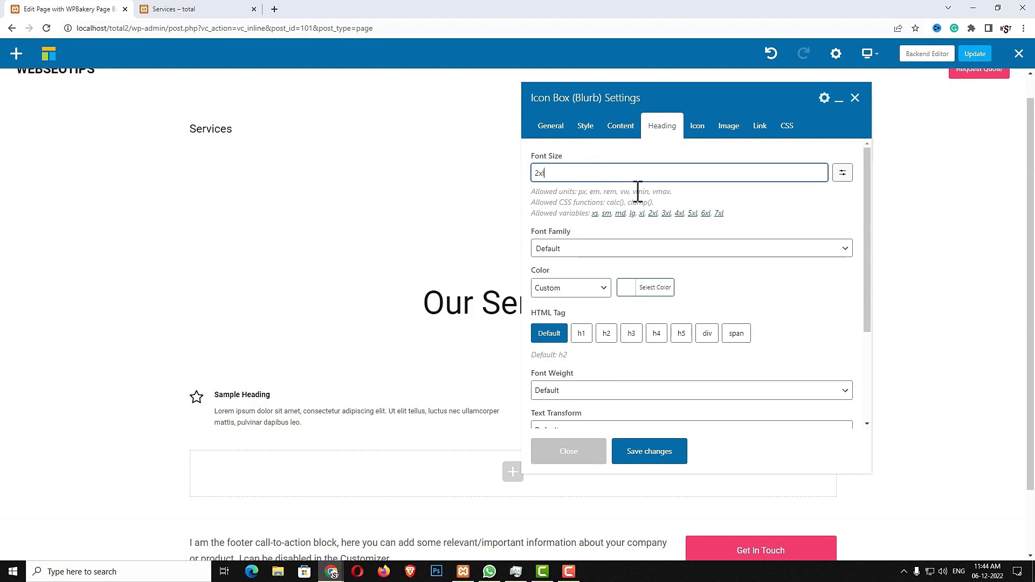
{"action": "left_click", "coordinate": [605, 333]}
{"action": "scroll", "coordinate": [580, 304], "scroll_direction": "down", "scroll_amount": 3}
{"action": "left_click", "coordinate": [600, 414]}
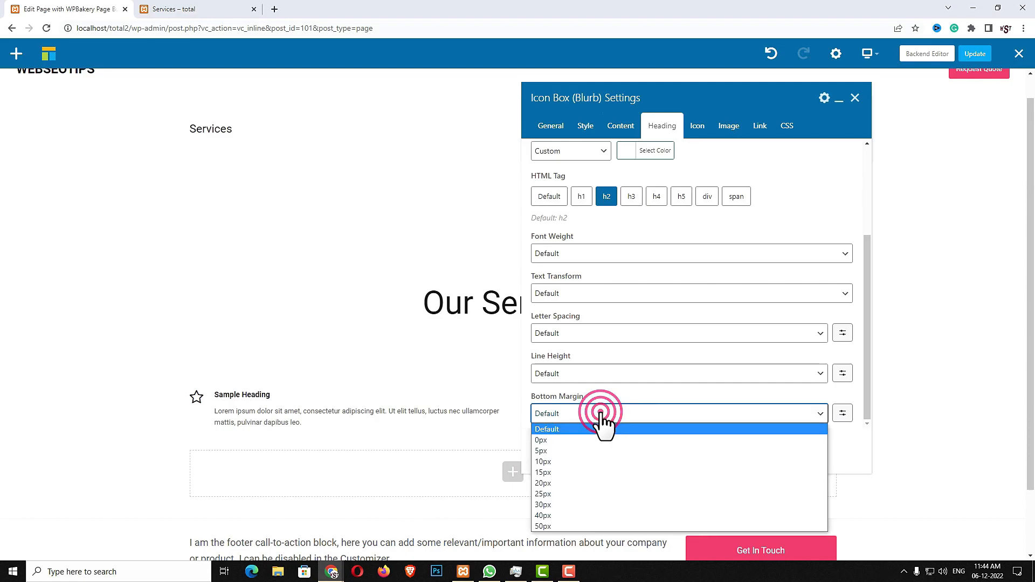
{"action": "left_click", "coordinate": [556, 493]}
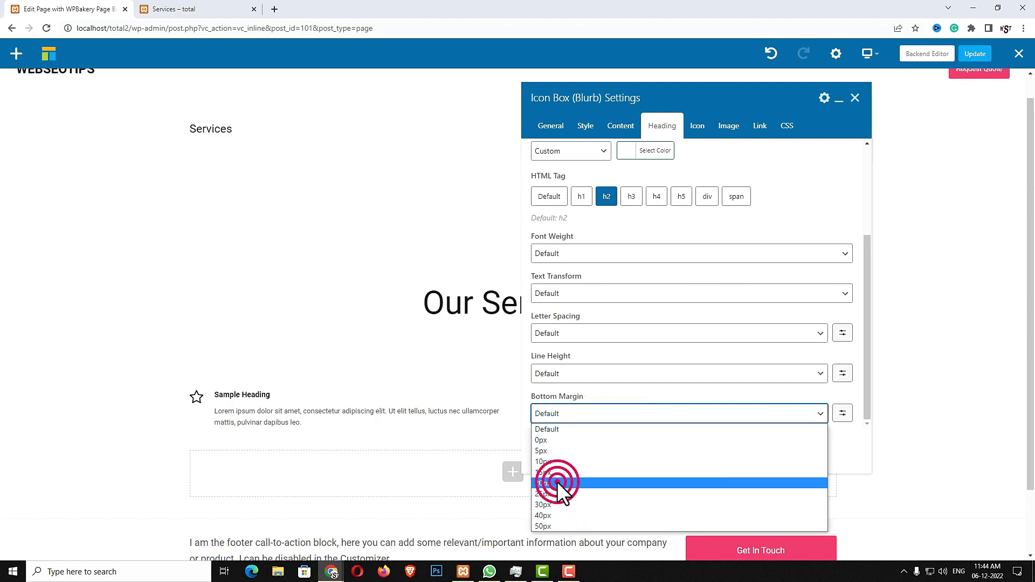
Choose the brush icon in accent colour at 50PX and save the icon box
{"action": "left_click", "coordinate": [709, 127]}
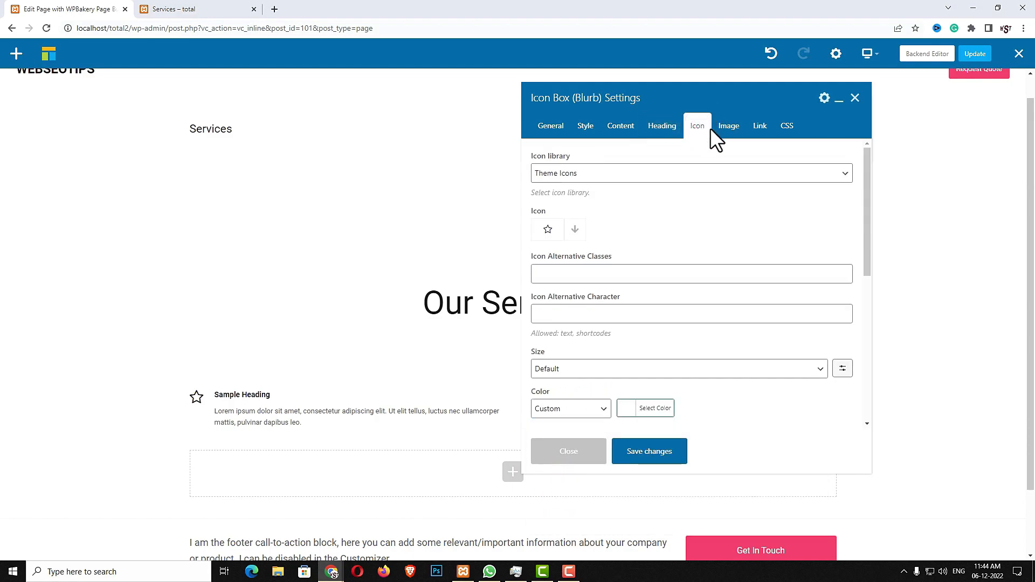
{"action": "left_click", "coordinate": [575, 229]}
{"action": "left_click", "coordinate": [148, 8]}
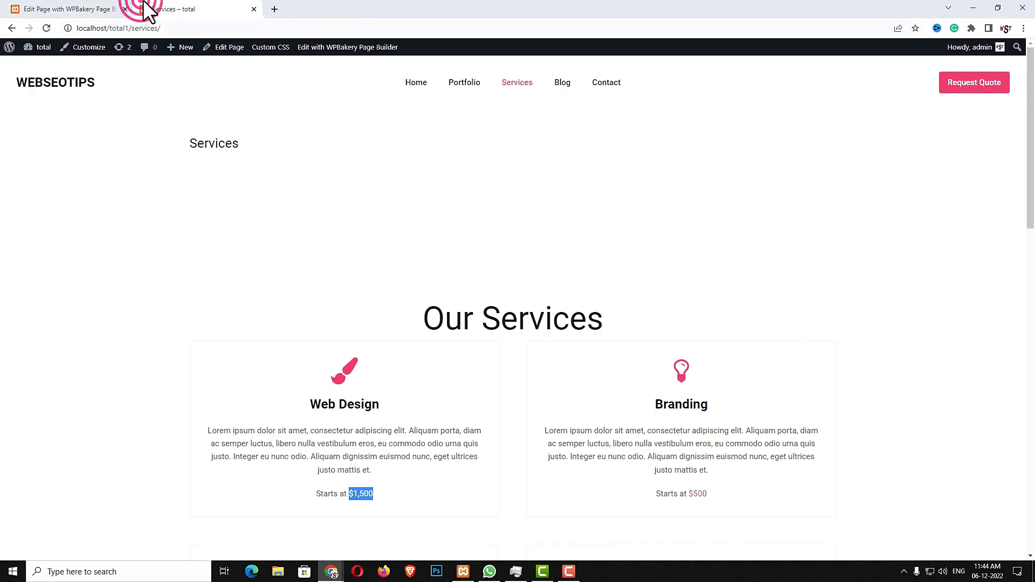
{"action": "left_click", "coordinate": [85, 8]}
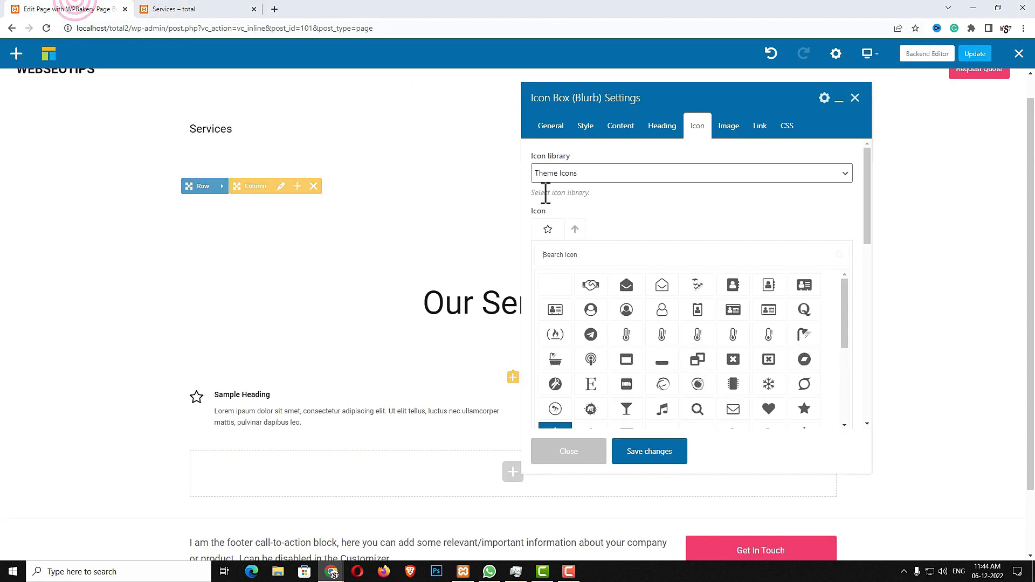
{"action": "type", "text": "brush"}
{"action": "left_click", "coordinate": [598, 289]}
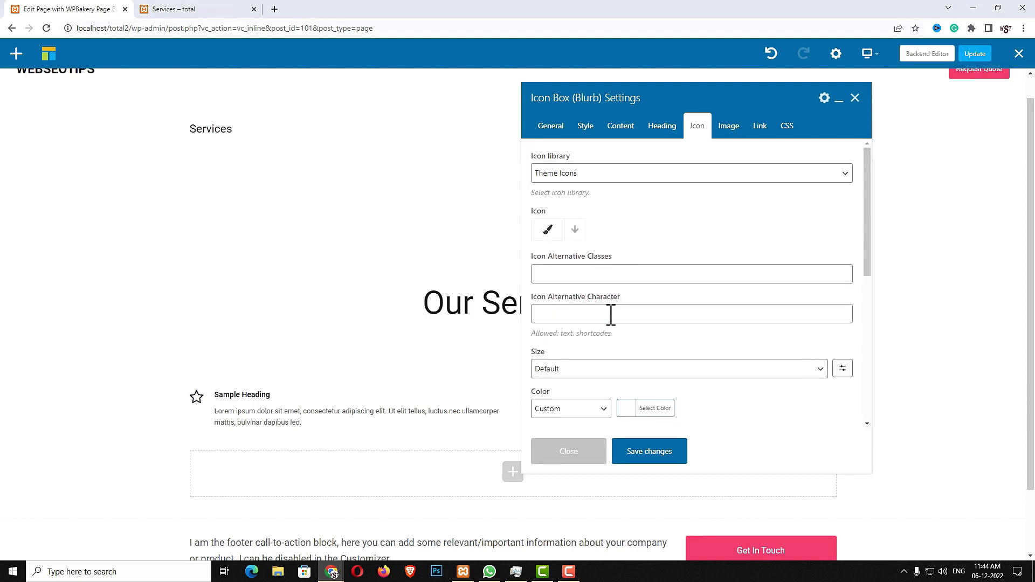
{"action": "left_click", "coordinate": [592, 413]}
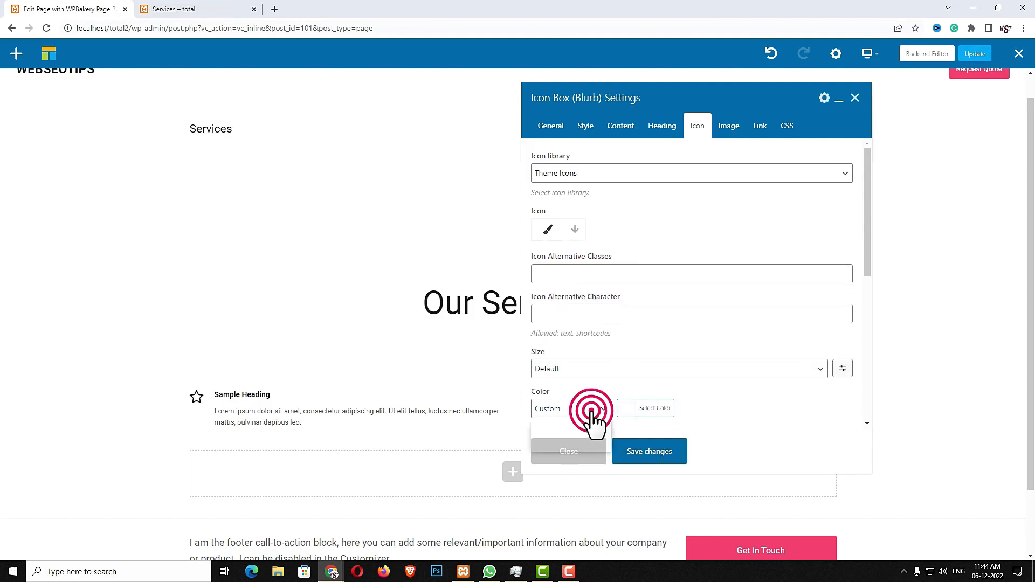
{"action": "left_click", "coordinate": [578, 433]}
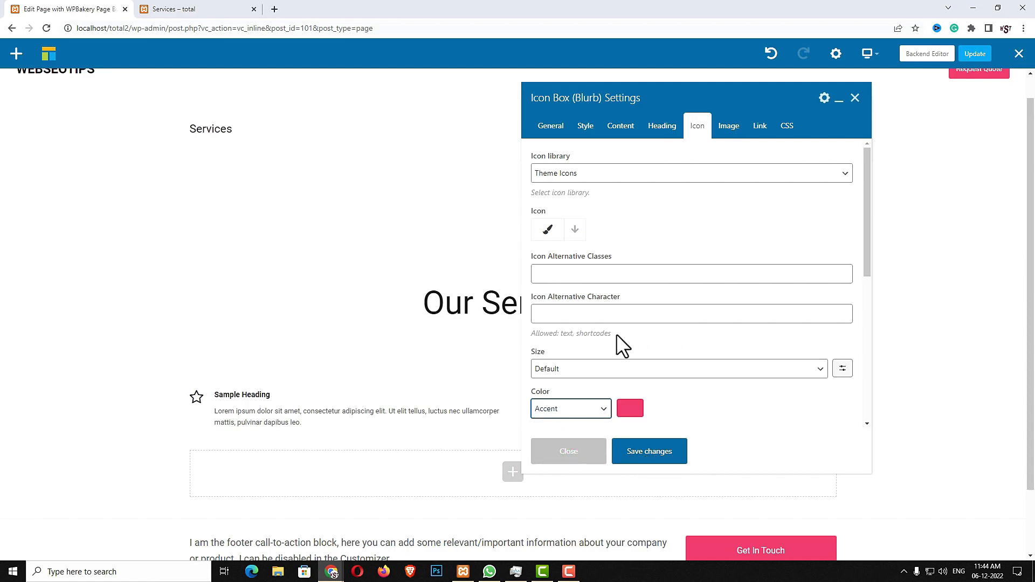
{"action": "left_click", "coordinate": [598, 373]}
{"action": "left_click", "coordinate": [599, 452]}
{"action": "type", "text": "50PX"}
{"action": "left_click", "coordinate": [625, 454]}
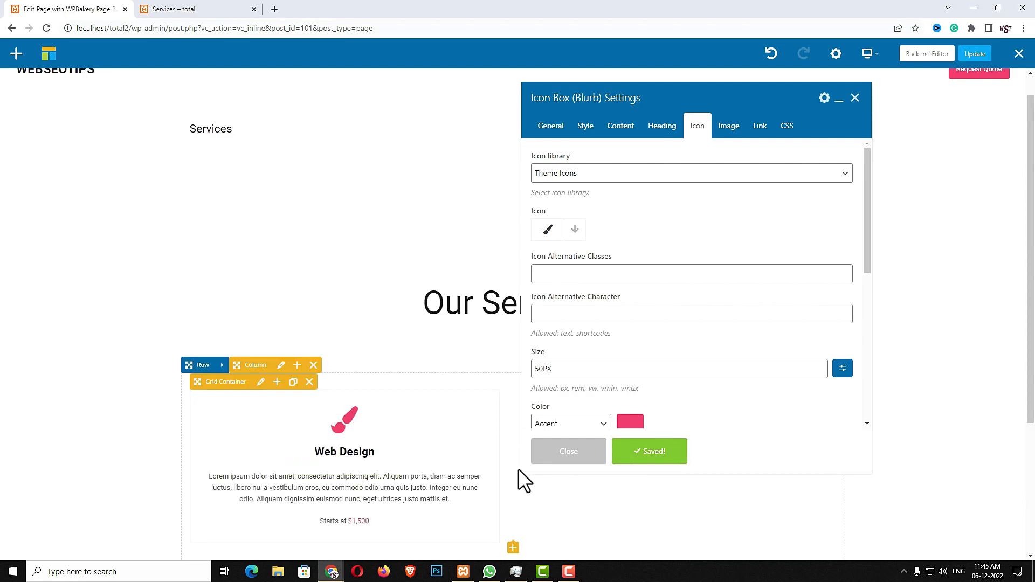
Clone the Web Design card five times, checking the live Services page layout
{"action": "left_click", "coordinate": [571, 457]}
{"action": "left_click", "coordinate": [378, 467]}
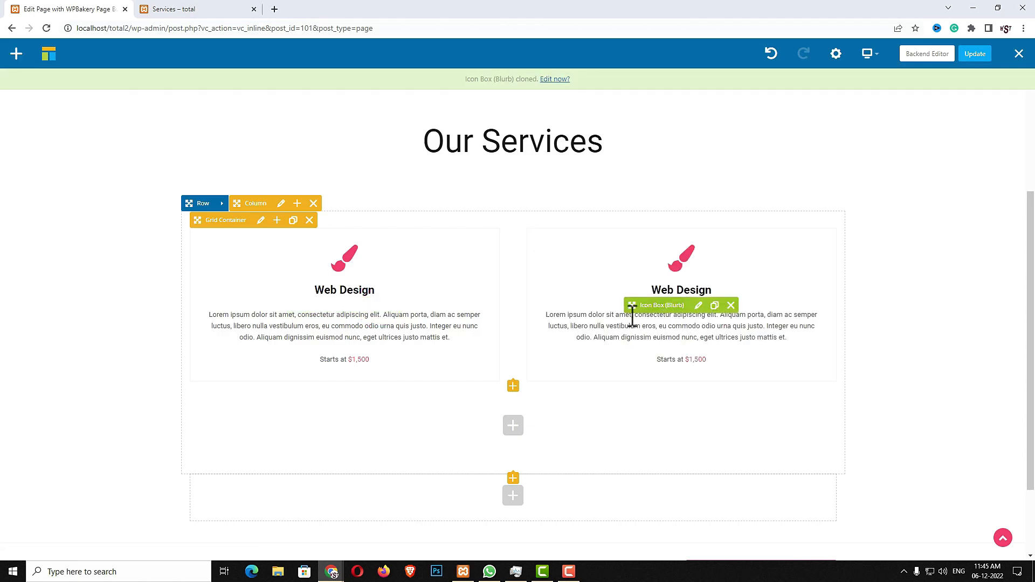
{"action": "left_click", "coordinate": [208, 9]}
{"action": "scroll", "coordinate": [466, 409], "scroll_direction": "down", "scroll_amount": 5}
{"action": "scroll", "coordinate": [635, 474], "scroll_direction": "down", "scroll_amount": 1}
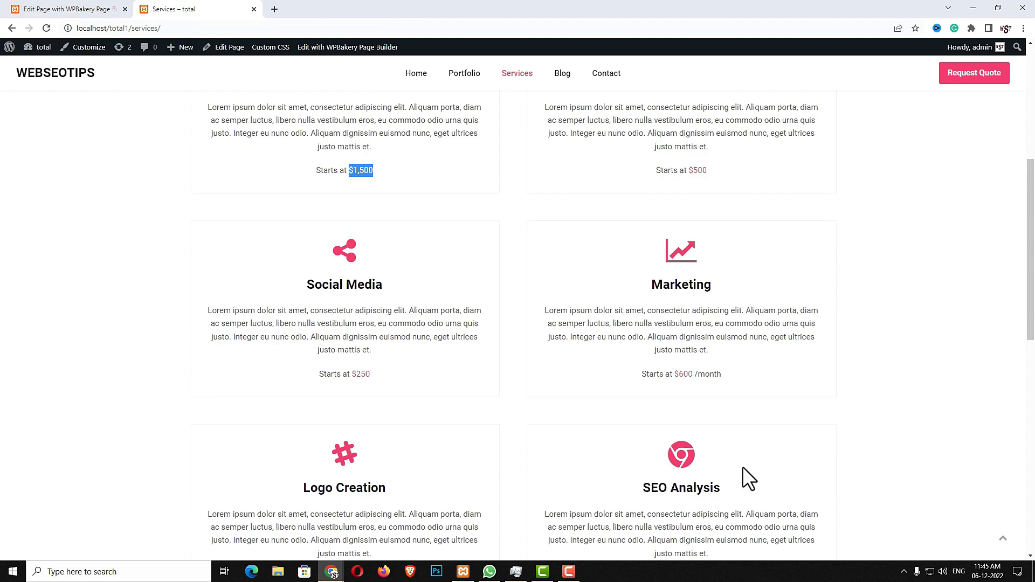
{"action": "left_click", "coordinate": [69, 9]}
{"action": "left_click", "coordinate": [715, 306]}
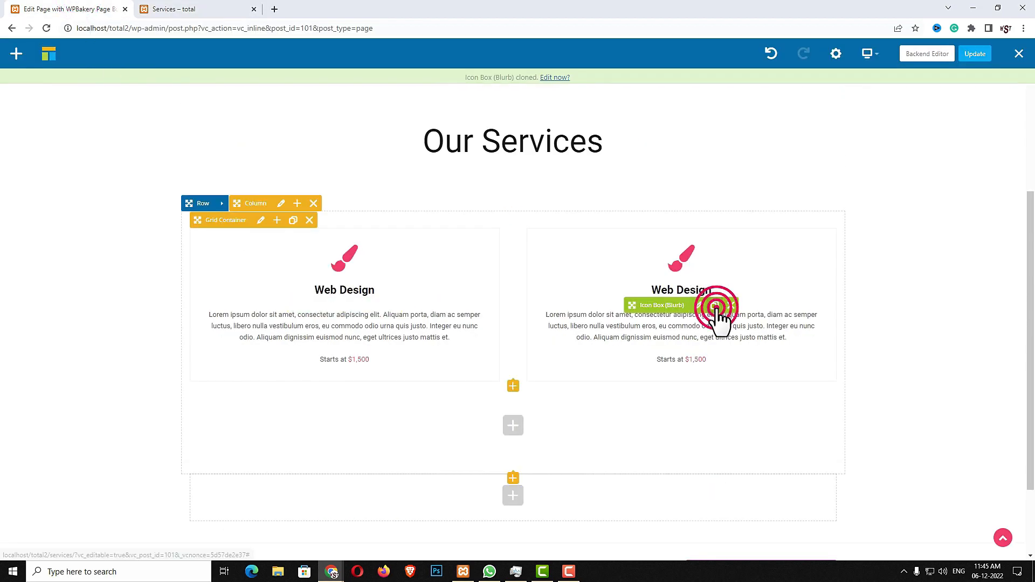
{"action": "left_click", "coordinate": [715, 306]}
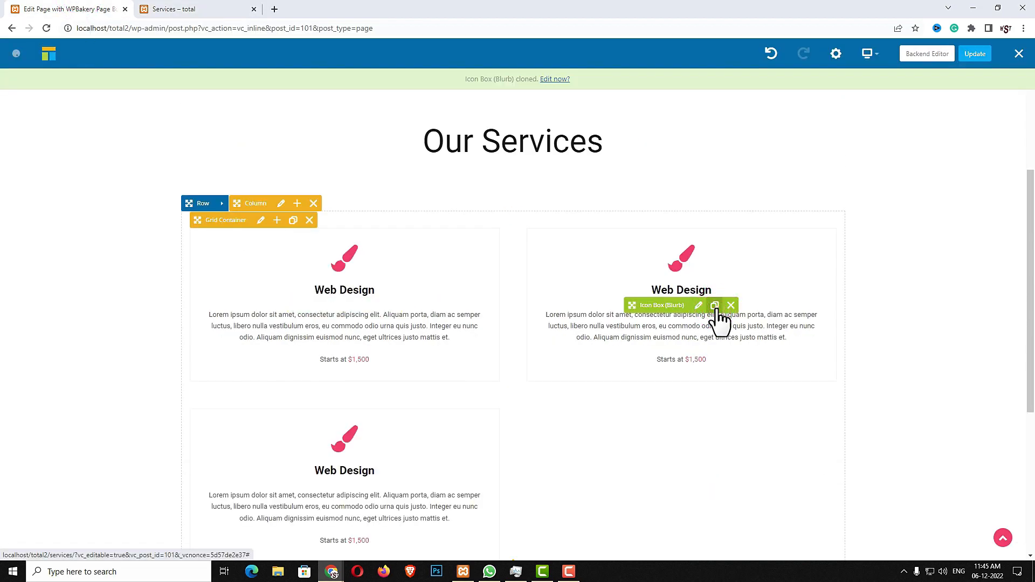
{"action": "left_click", "coordinate": [715, 306]}
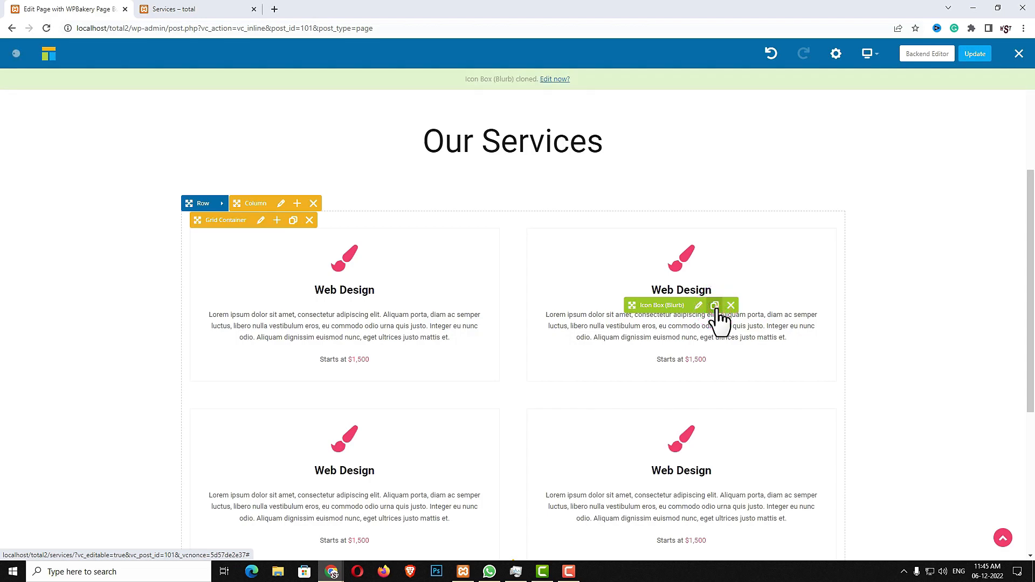
{"action": "left_click", "coordinate": [715, 306]}
{"action": "scroll", "coordinate": [807, 291], "scroll_direction": "down", "scroll_amount": 2}
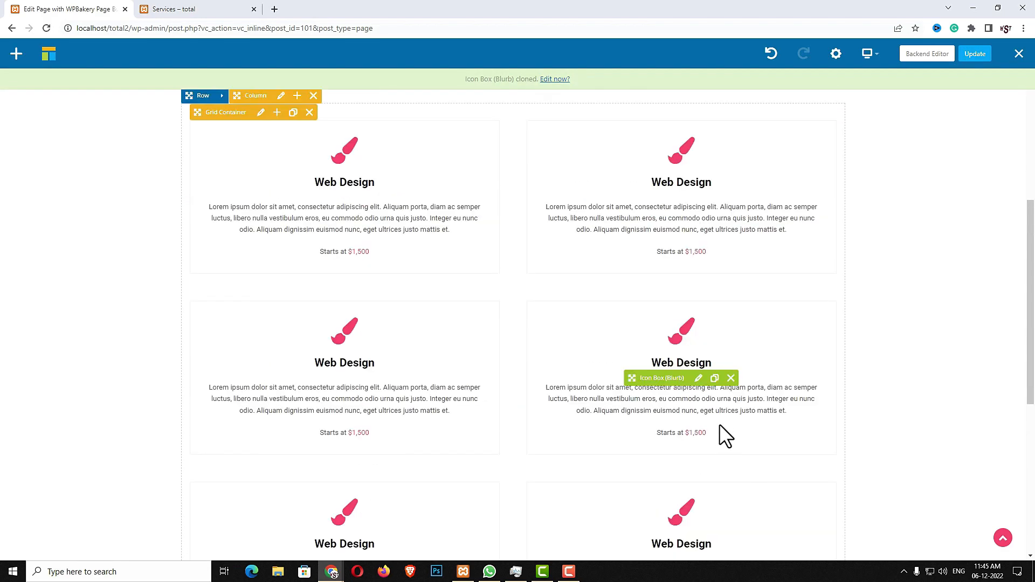
{"action": "scroll", "coordinate": [720, 428], "scroll_direction": "up", "scroll_amount": 2}
{"action": "scroll", "coordinate": [805, 353], "scroll_direction": "down", "scroll_amount": 1}
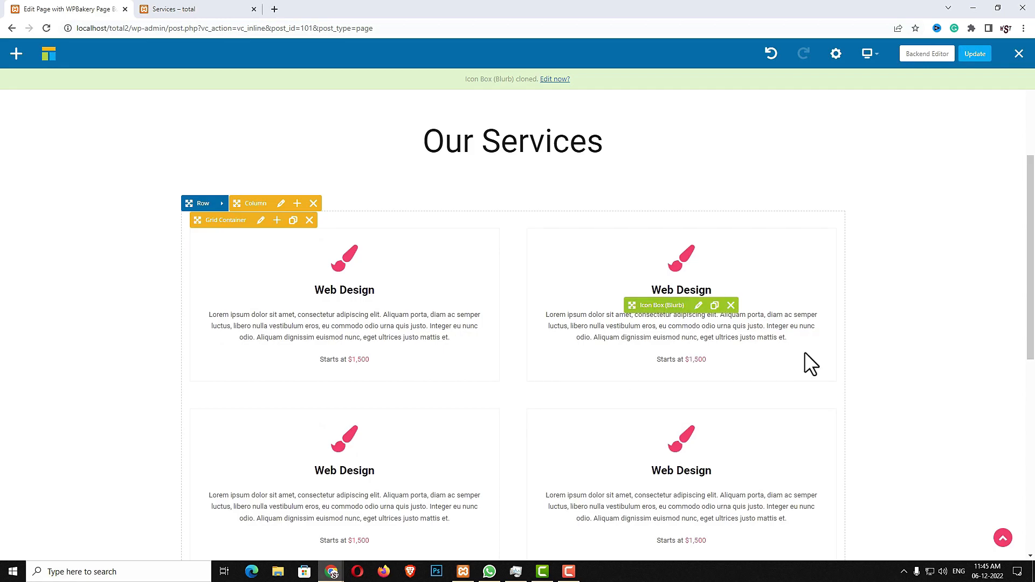
Retitle the second card 'Branding' and paste its $500 description
{"action": "left_click", "coordinate": [700, 307]}
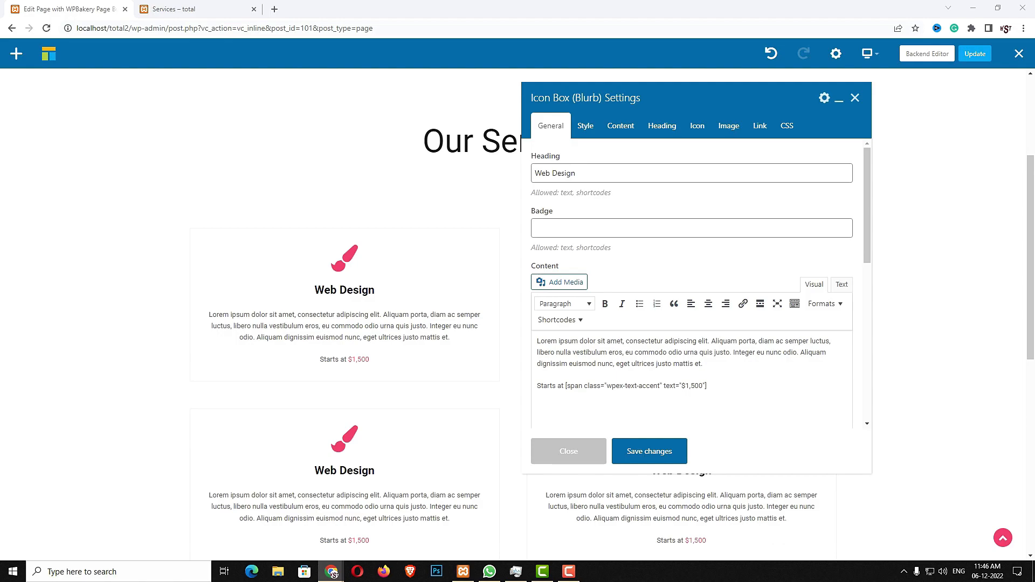
{"action": "triple_click", "coordinate": [638, 174]}
{"action": "type", "text": "Branding"}
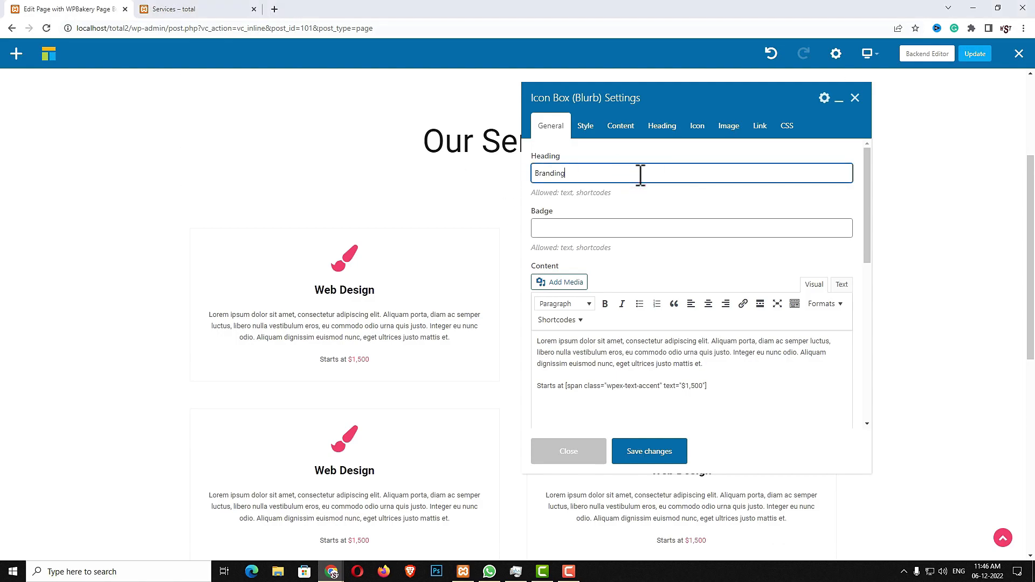
{"action": "left_click", "coordinate": [723, 386]}
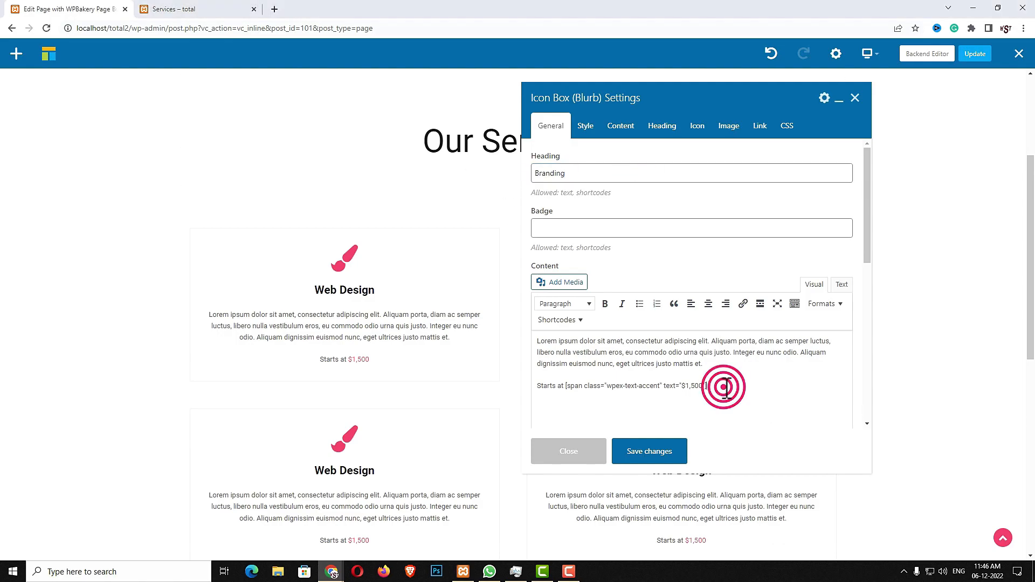
{"action": "key", "text": "ctrl+a"}
{"action": "type", "text": "Lorem ipsum dolor sit amet, consectetur adipiscing elit. Aliquam porta, diam ac semper luctus, libero nulla vestibulum eros, eu commodo odio urna quis justo. Integer eu nunc odio. Aliquam dignissim euismod nunc, eget ultrices justo mattis et. Starts at [span class=\"wpex-text-accent\" text=\"$500\"]"}
Give the Branding card the light bulb icon and save it
{"action": "left_click", "coordinate": [698, 135]}
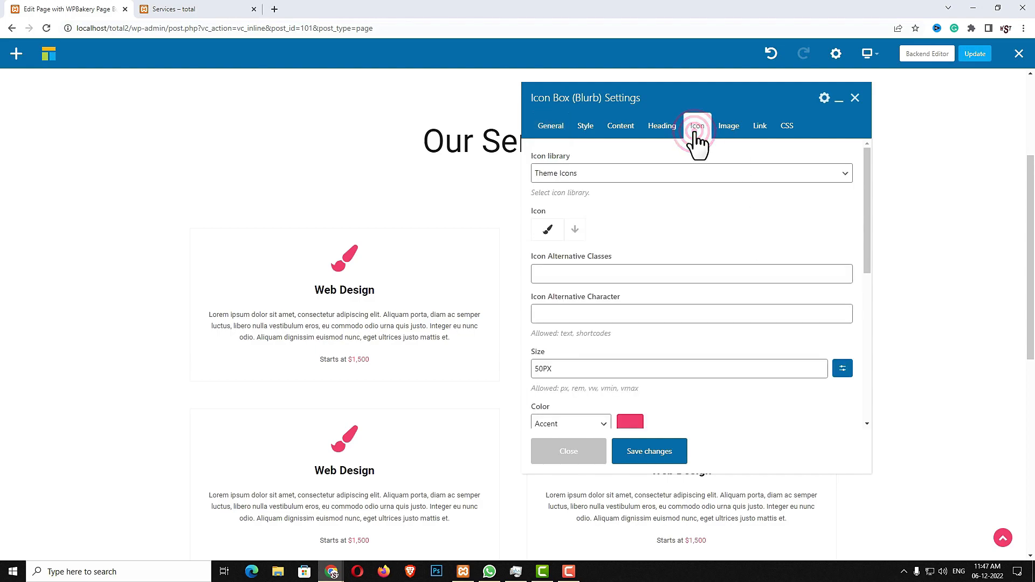
{"action": "left_click", "coordinate": [169, 10]}
{"action": "scroll", "coordinate": [749, 296], "scroll_direction": "up", "scroll_amount": 2}
{"action": "scroll", "coordinate": [748, 298], "scroll_direction": "up", "scroll_amount": 3}
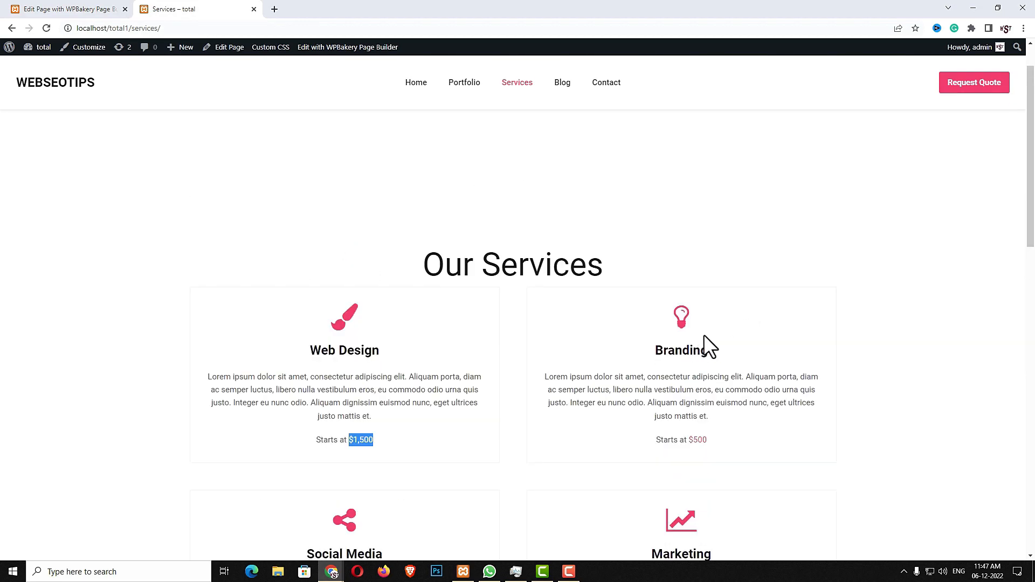
{"action": "left_click", "coordinate": [54, 10]}
{"action": "left_click", "coordinate": [575, 229]}
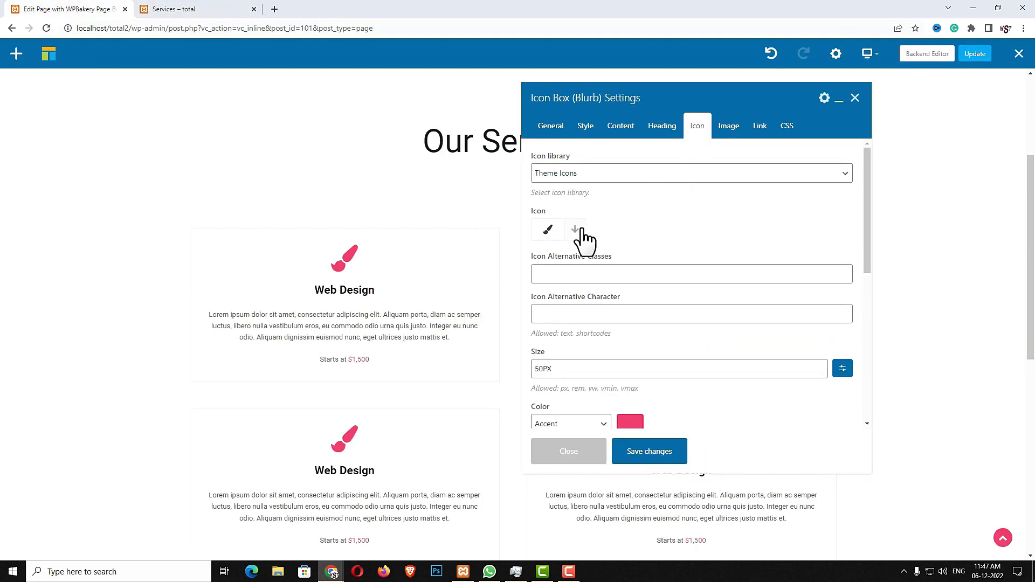
{"action": "type", "text": "LIGHT"}
{"action": "left_click", "coordinate": [626, 284]}
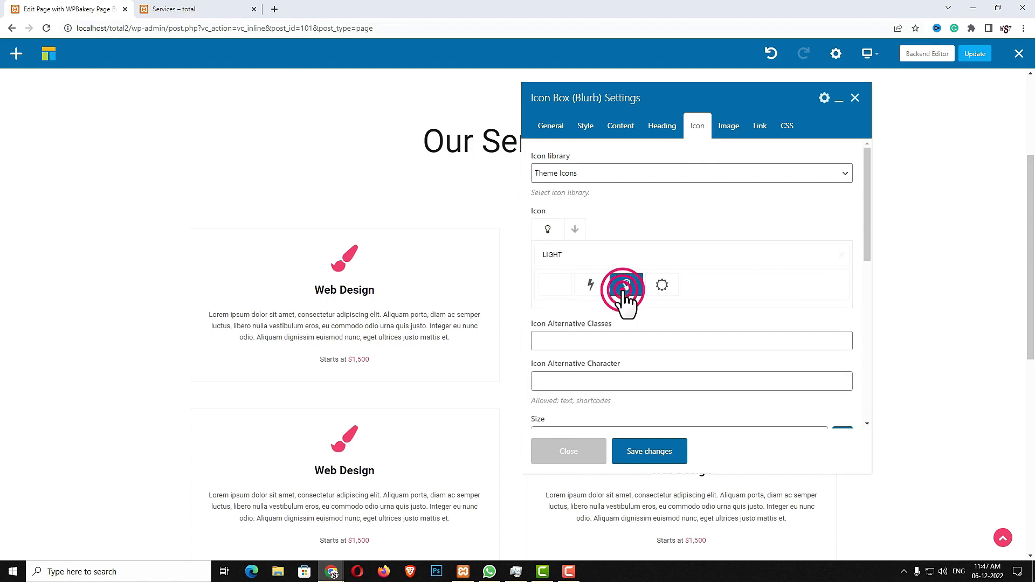
{"action": "left_click", "coordinate": [651, 453]}
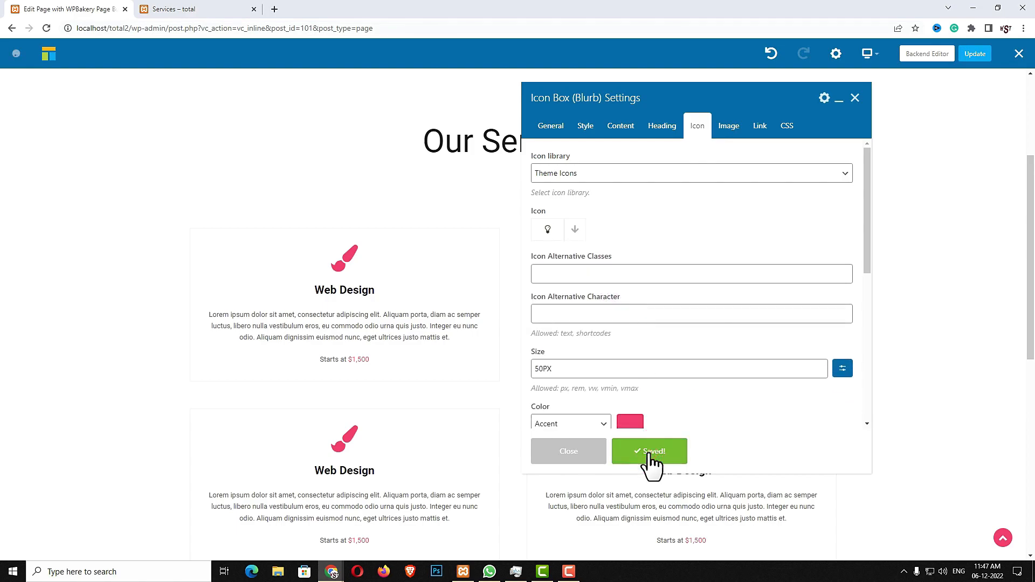
{"action": "left_click", "coordinate": [566, 456]}
{"action": "scroll", "coordinate": [664, 378], "scroll_direction": "down", "scroll_amount": 3}
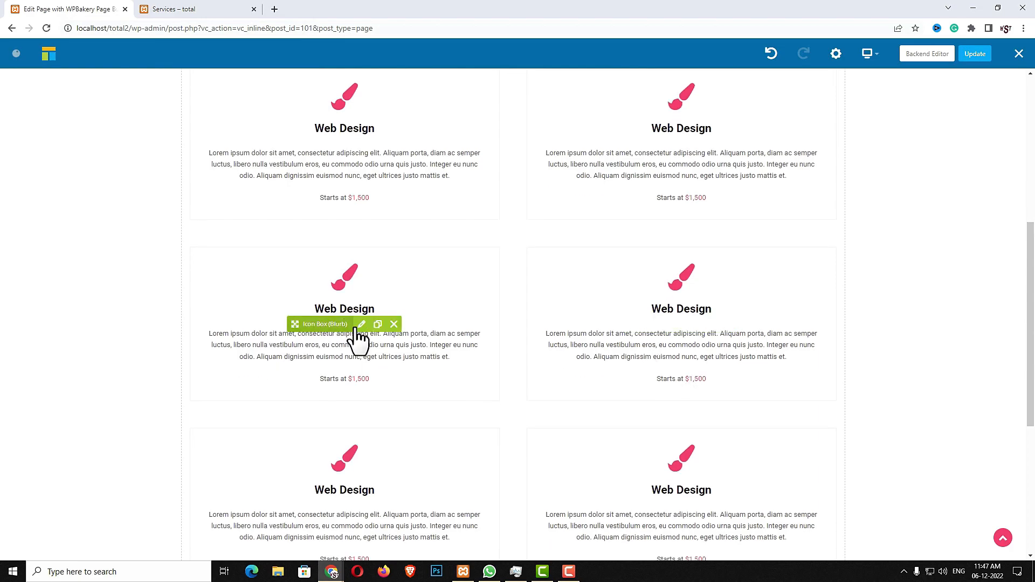
Rename the third service card's heading to Social Media, copying the text from the live page
{"action": "left_click", "coordinate": [361, 324]}
{"action": "left_click", "coordinate": [221, 9]}
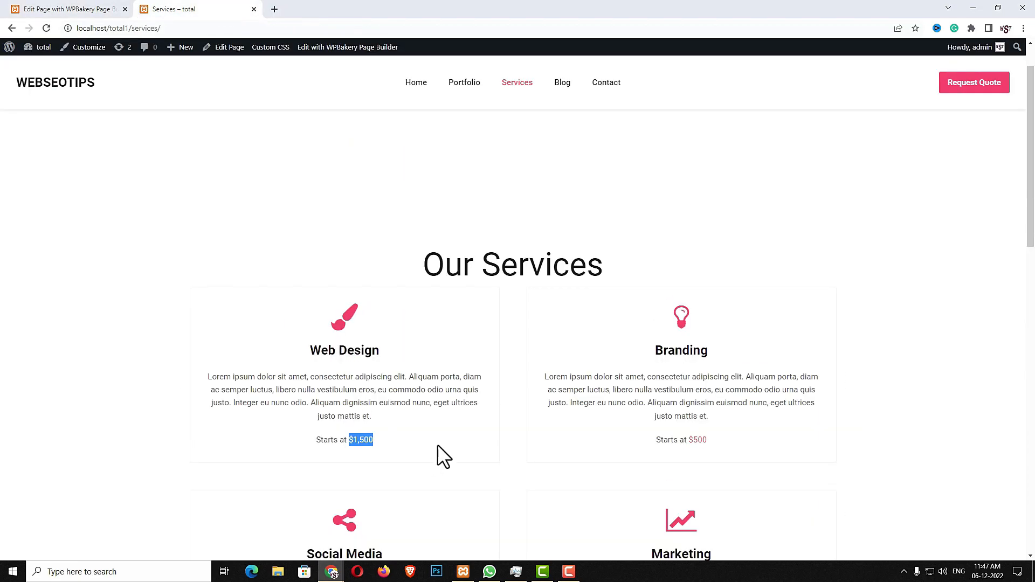
{"action": "scroll", "coordinate": [436, 447], "scroll_direction": "down", "scroll_amount": 4}
{"action": "left_click_drag", "start_coordinate": [397, 341], "coordinate": [298, 335]}
{"action": "key", "text": "ctrl+c"}
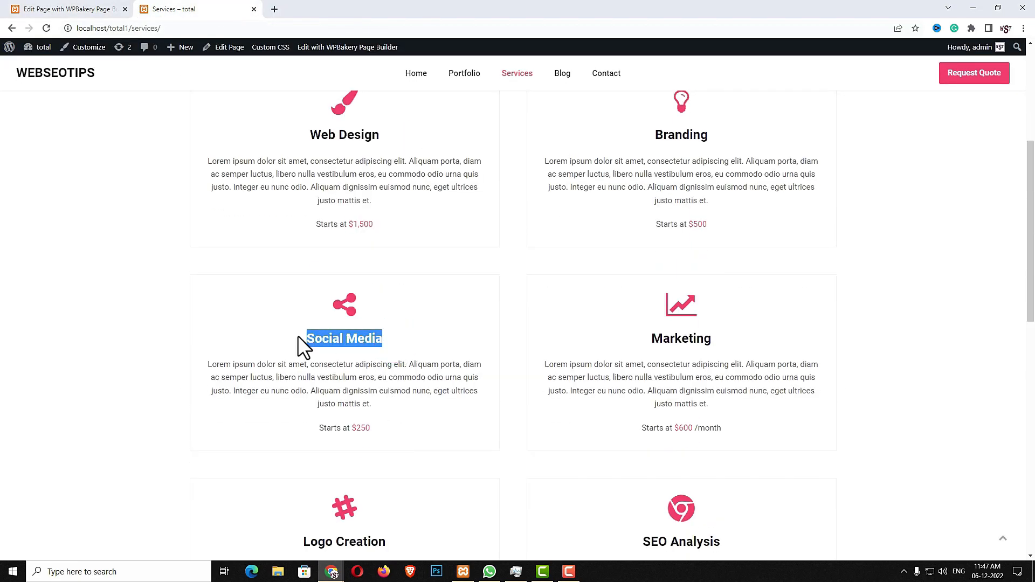
{"action": "left_click", "coordinate": [70, 9]}
{"action": "double_click", "coordinate": [672, 173]}
{"action": "triple_click", "coordinate": [672, 173]}
{"action": "key", "text": "ctrl+v"}
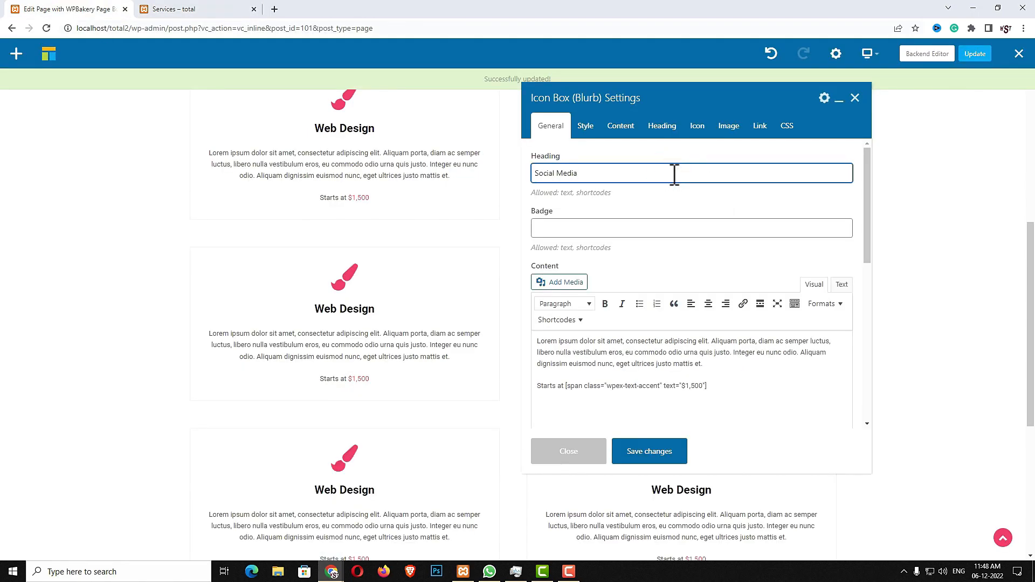
Give the Social Media card the share icon from Theme Icons and save it
{"action": "left_click", "coordinate": [694, 128]}
{"action": "left_click", "coordinate": [619, 173]}
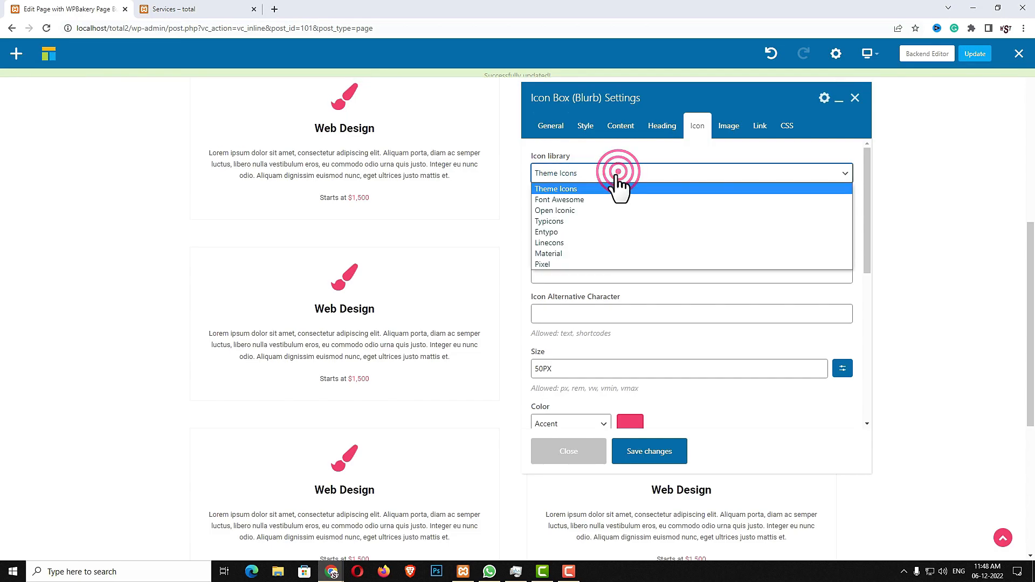
{"action": "left_click", "coordinate": [619, 175]}
{"action": "left_click", "coordinate": [572, 228]}
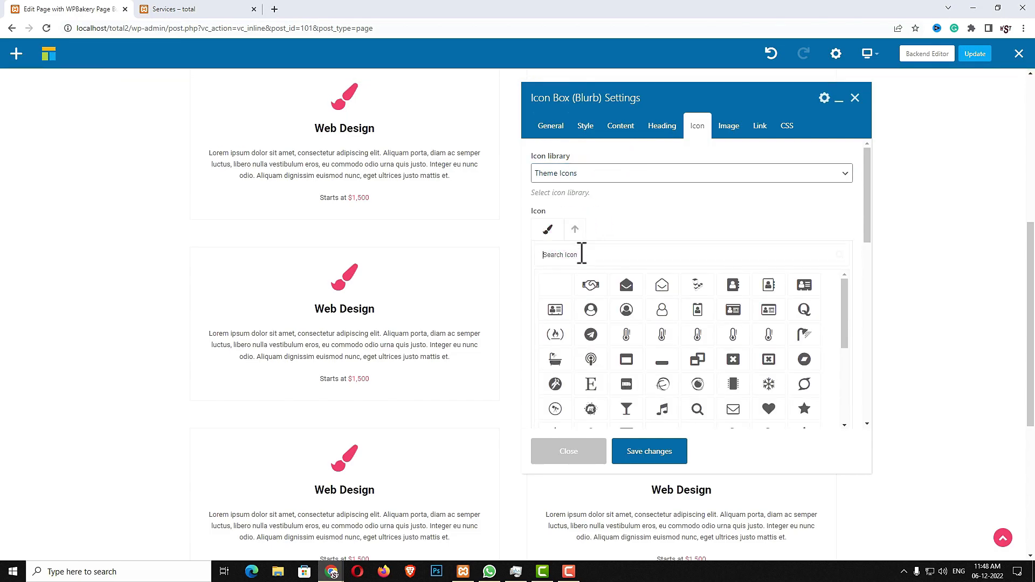
{"action": "type", "text": "SHA"}
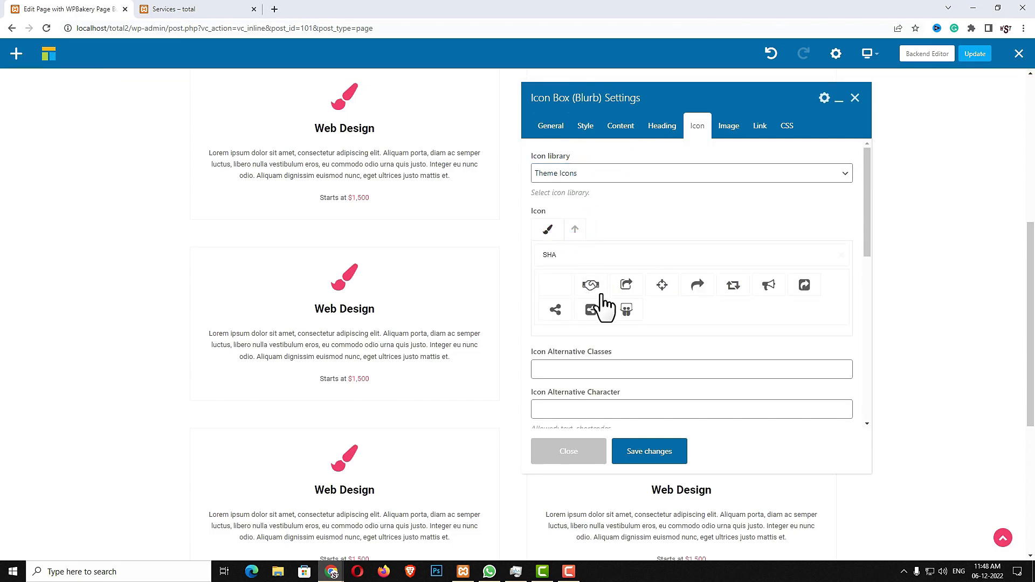
{"action": "left_click", "coordinate": [556, 309]}
{"action": "left_click", "coordinate": [652, 456]}
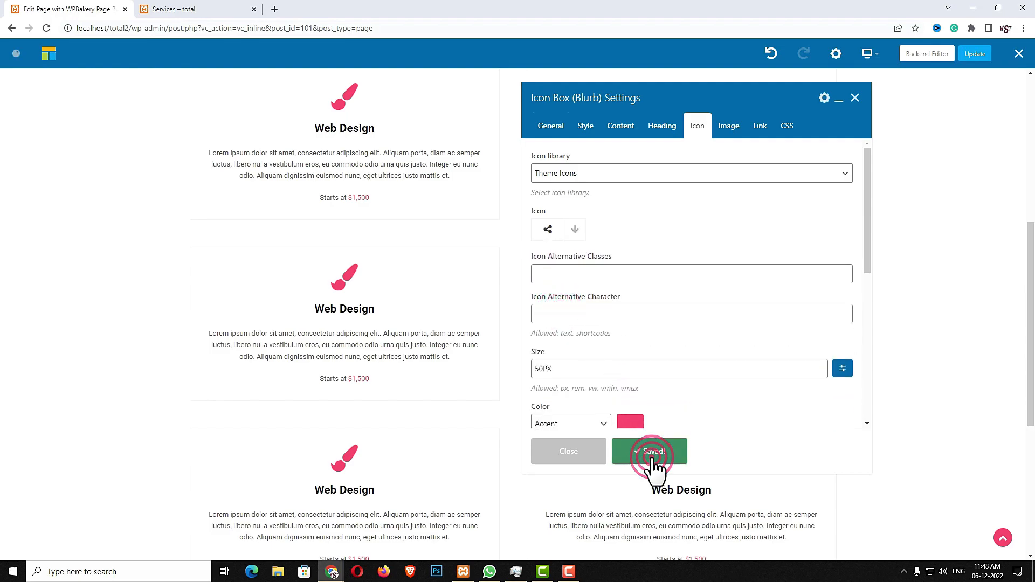
{"action": "left_click", "coordinate": [564, 455]}
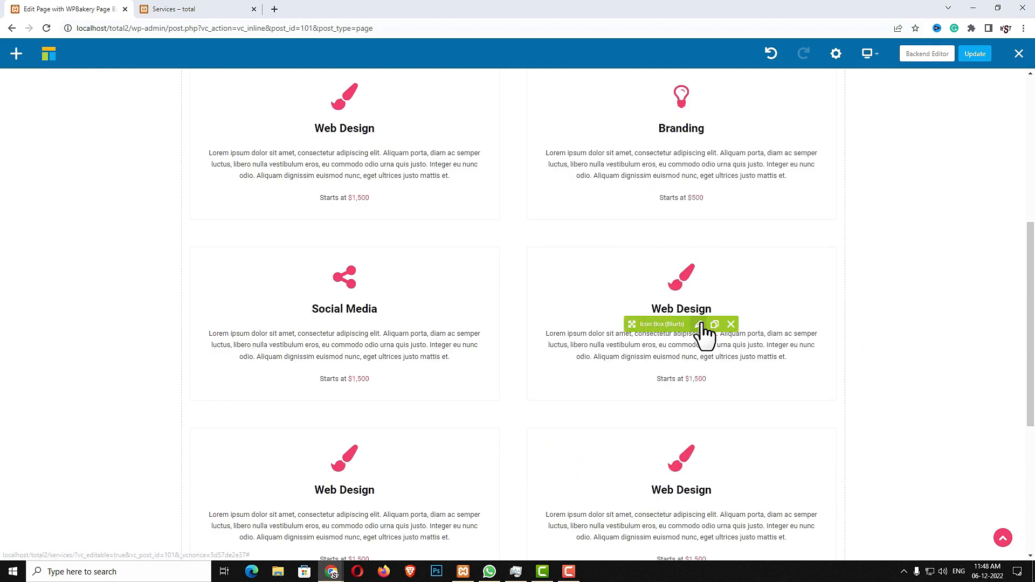
Retitle the next card Marketing with a description priced at $600 /month
{"action": "left_click", "coordinate": [700, 324]}
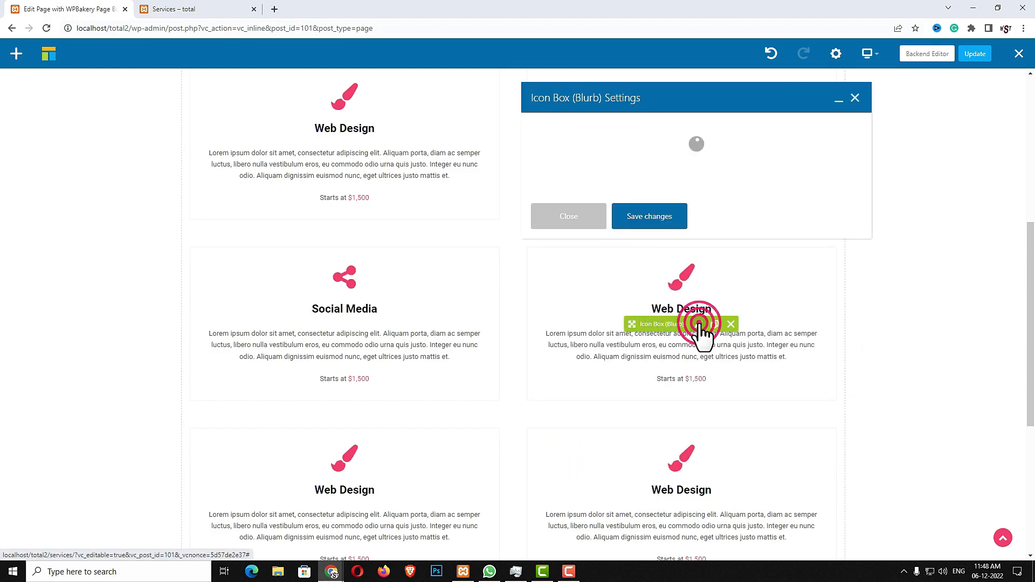
{"action": "left_click", "coordinate": [183, 14]}
{"action": "left_click_drag", "start_coordinate": [712, 341], "coordinate": [643, 332]}
{"action": "key", "text": "ctrl+c"}
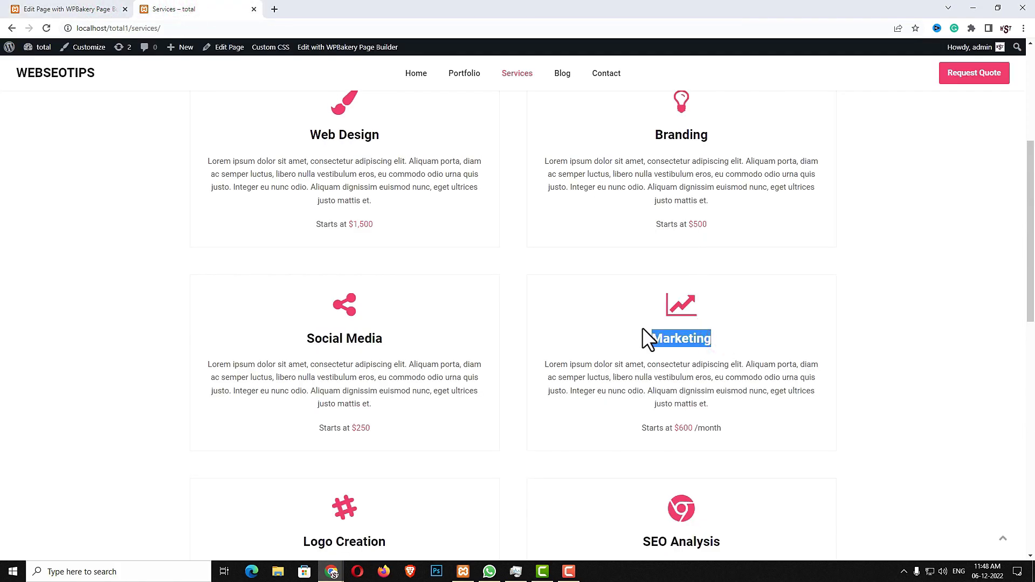
{"action": "left_click", "coordinate": [70, 9]}
{"action": "left_click", "coordinate": [637, 176]}
{"action": "triple_click", "coordinate": [637, 177]}
{"action": "key", "text": "ctrl+v"}
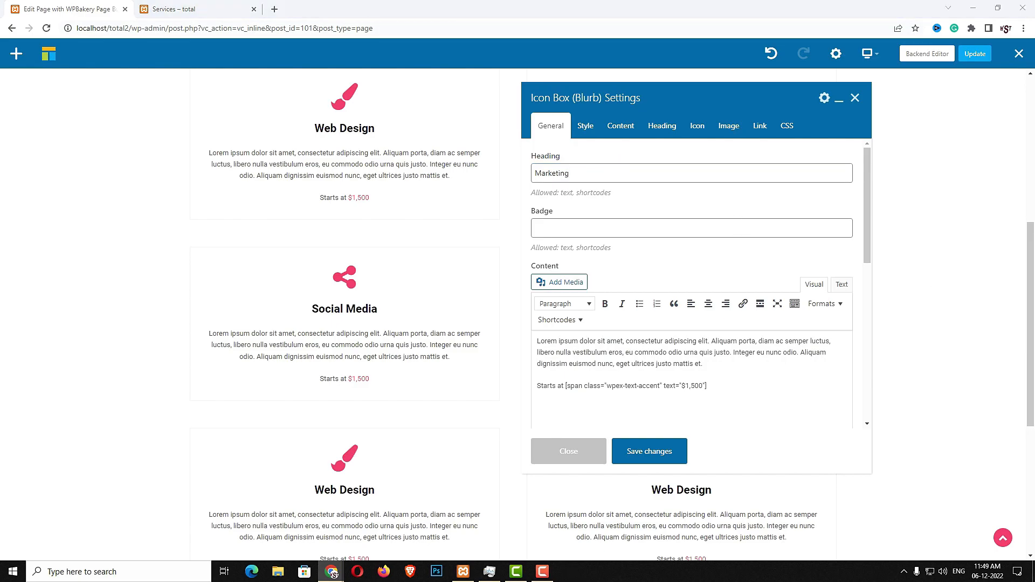
{"action": "left_click", "coordinate": [760, 390]}
{"action": "key", "text": "ctrl+a"}
{"action": "key", "text": "ctrl+v"}
Set the Marketing card's icon to the line-chart icon and save
{"action": "left_click", "coordinate": [697, 125]}
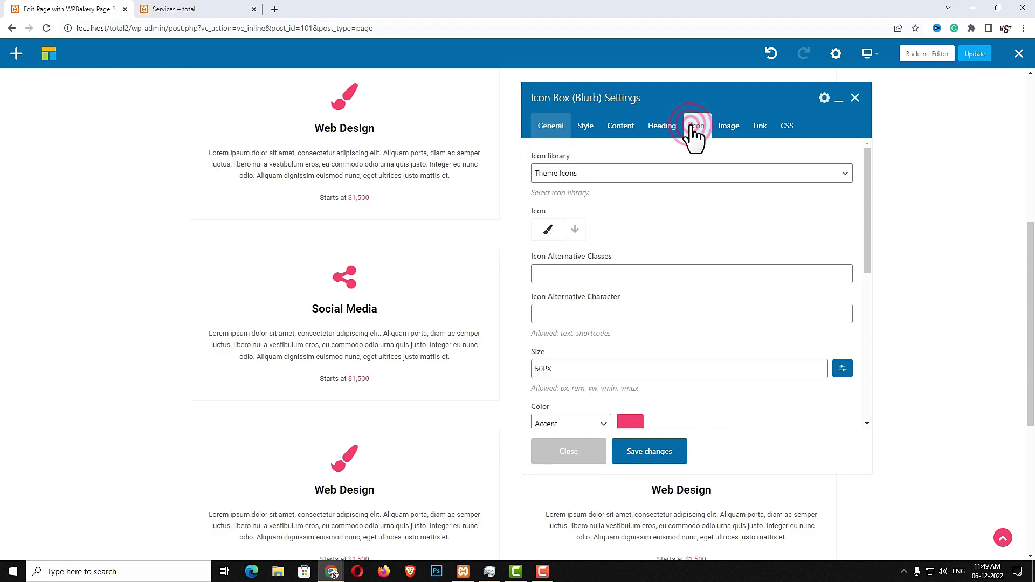
{"action": "left_click", "coordinate": [57, 8]}
{"action": "left_click", "coordinate": [156, 9]}
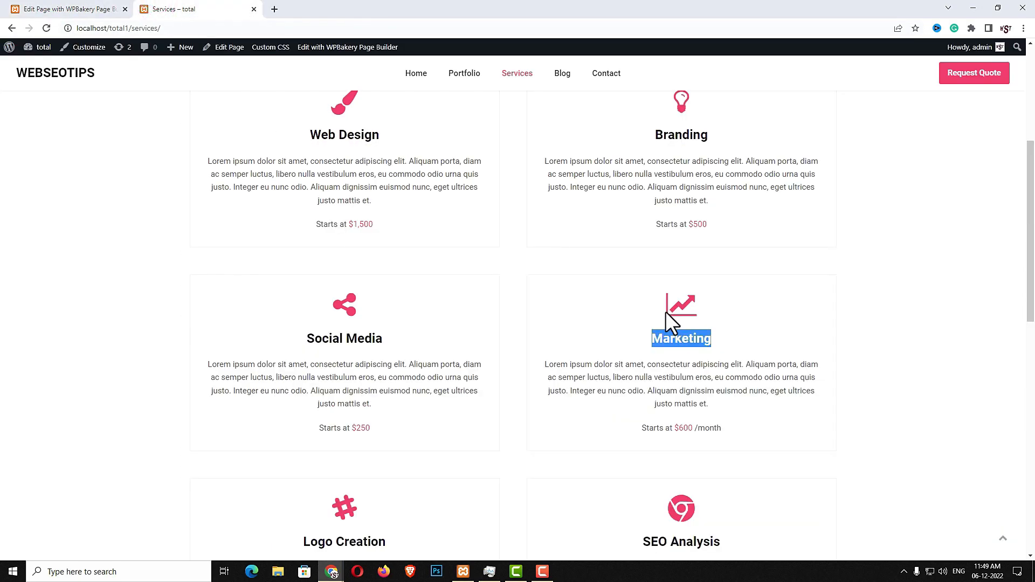
{"action": "left_click", "coordinate": [91, 9]}
{"action": "left_click", "coordinate": [575, 229]}
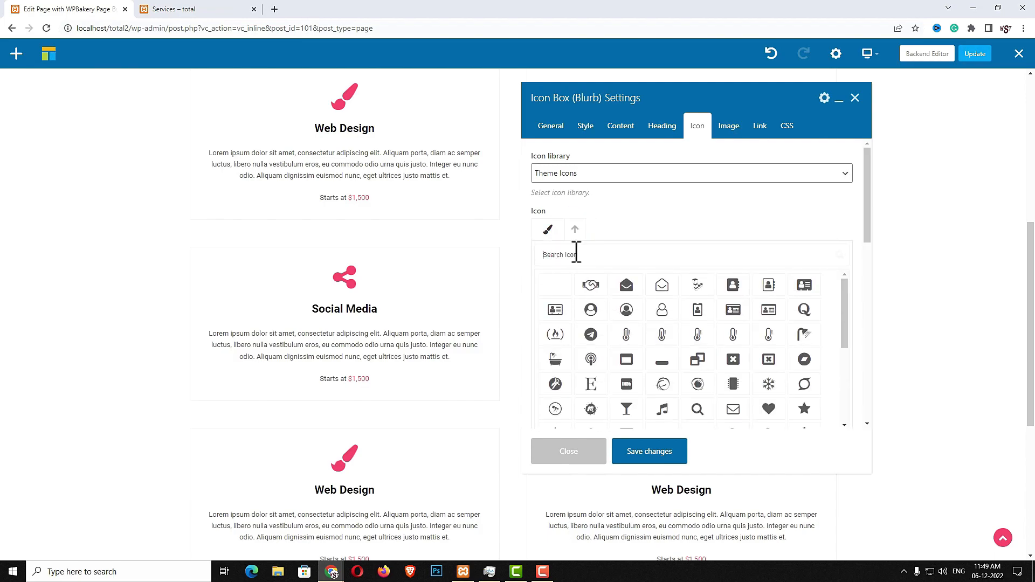
{"action": "type", "text": "GRA"}
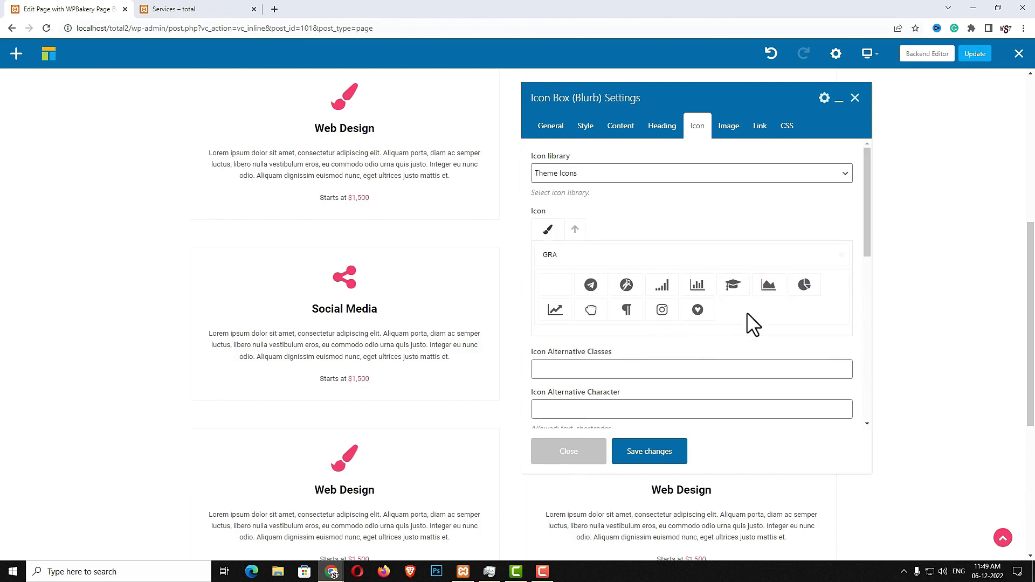
{"action": "left_click", "coordinate": [549, 308]}
{"action": "left_click", "coordinate": [657, 451]}
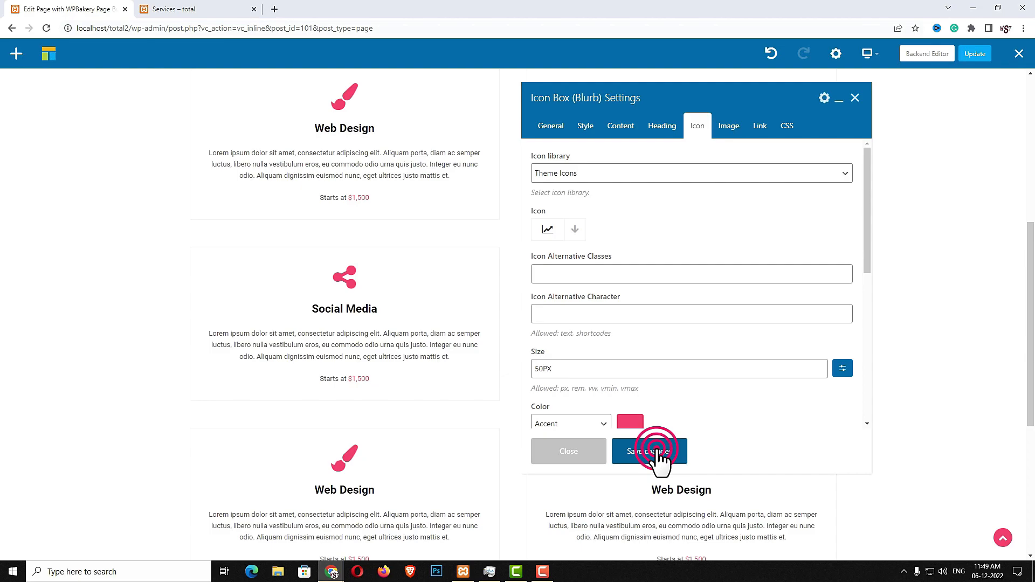
{"action": "left_click", "coordinate": [571, 453]}
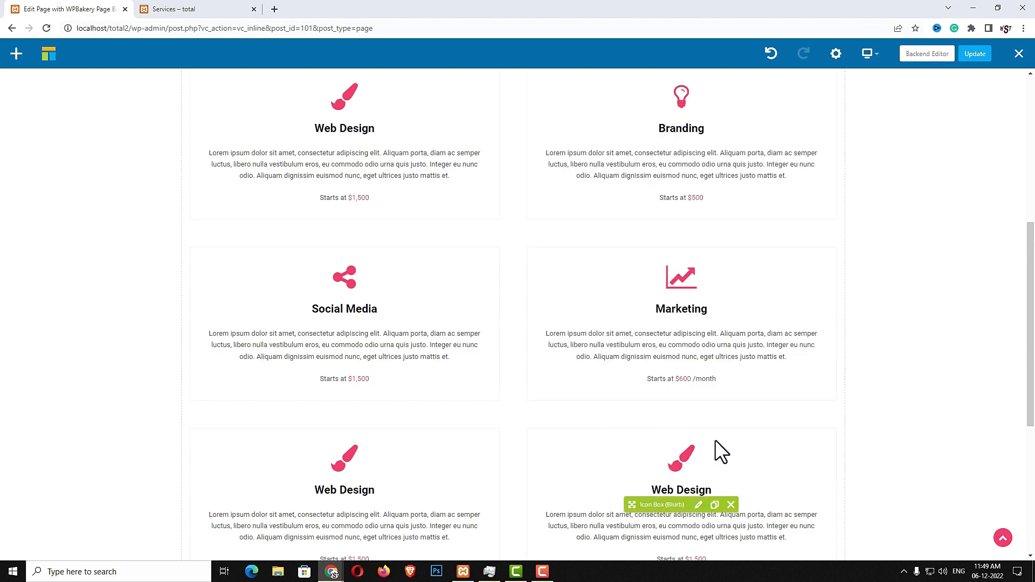
Change the lower-left Web Design card to Logo Creation with a $750 price
{"action": "scroll", "coordinate": [715, 440], "scroll_direction": "down", "scroll_amount": 2}
{"action": "left_click", "coordinate": [362, 397]}
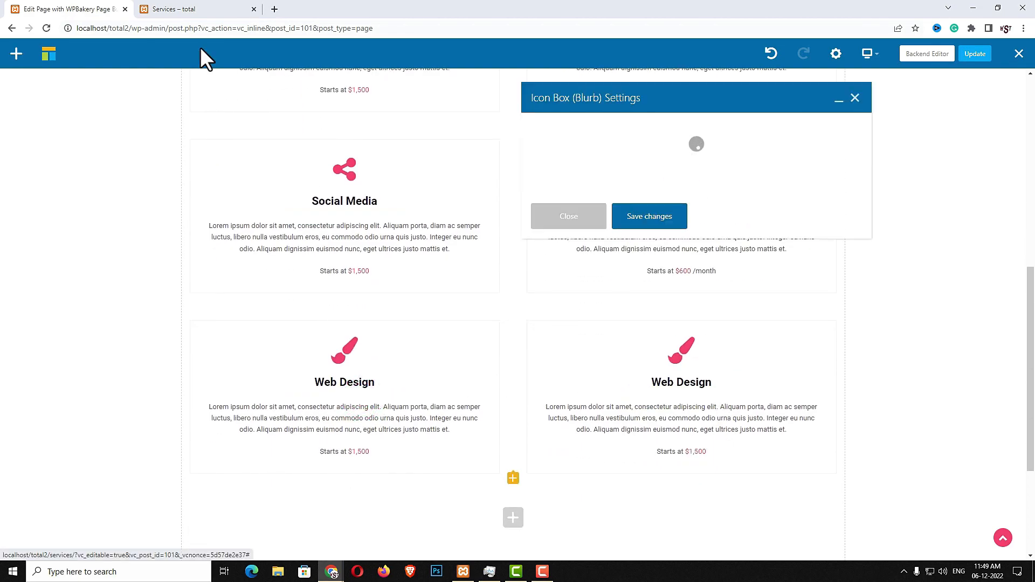
{"action": "left_click", "coordinate": [173, 10]}
{"action": "scroll", "coordinate": [399, 388], "scroll_direction": "down", "scroll_amount": 3}
{"action": "left_click_drag", "start_coordinate": [388, 377], "coordinate": [299, 378]}
{"action": "key", "text": "ctrl+c"}
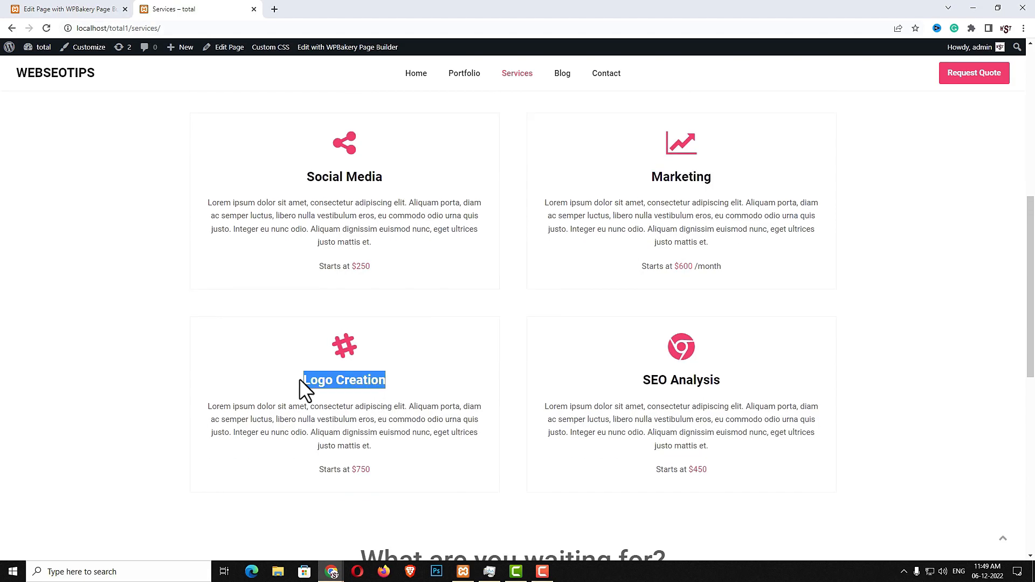
{"action": "left_click", "coordinate": [81, 9]}
{"action": "triple_click", "coordinate": [608, 173]}
{"action": "key", "text": "ctrl+v"}
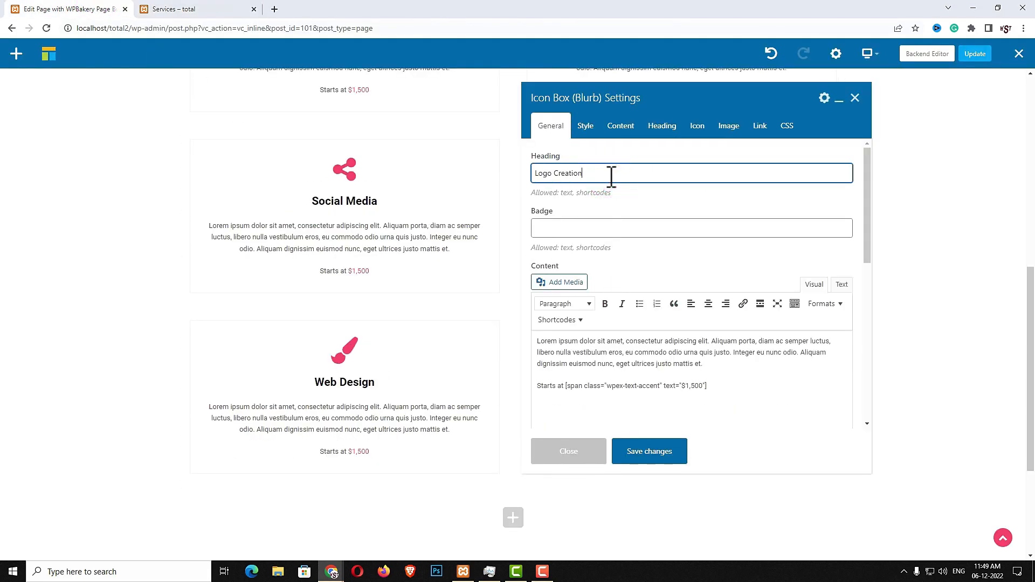
{"action": "left_click", "coordinate": [784, 381]}
{"action": "key", "text": "ctrl+a"}
{"action": "type", "text": "Lorem ipsum dolor sit amet, consectetur adipiscing elit. Aliquam porta, diam ac semper luctus, libero nulla vestibulum eros, eu commodo odio urna quis justo. Integer eu nunc odio. Aliquam dignissim euismod nunc, eget ultrices justo mattis et.  Starts at [span class=\"wpex-text-accent\" text=\"$750\"]"}
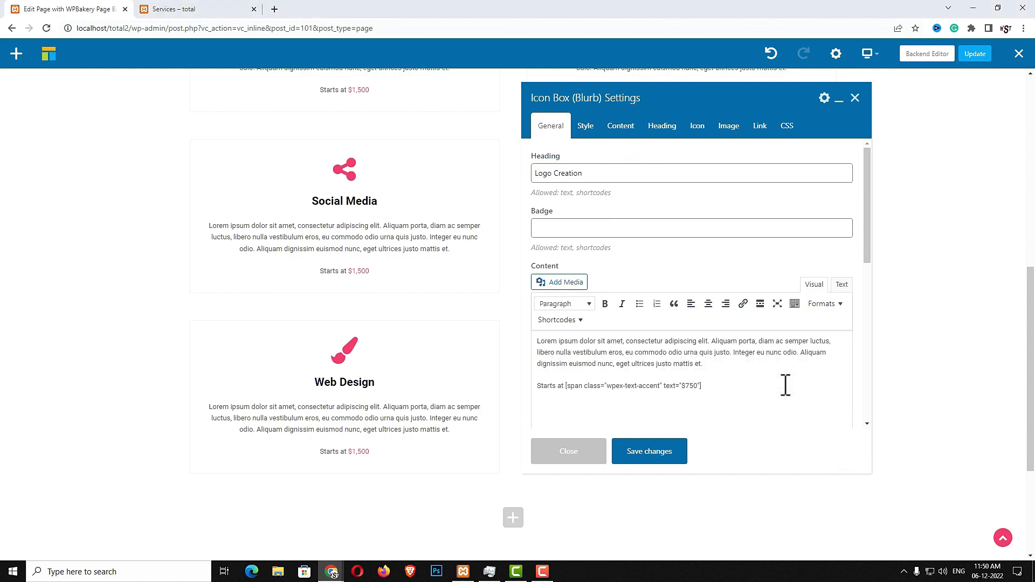
Give the Logo Creation card the hash icon and save it
{"action": "left_click", "coordinate": [698, 129]}
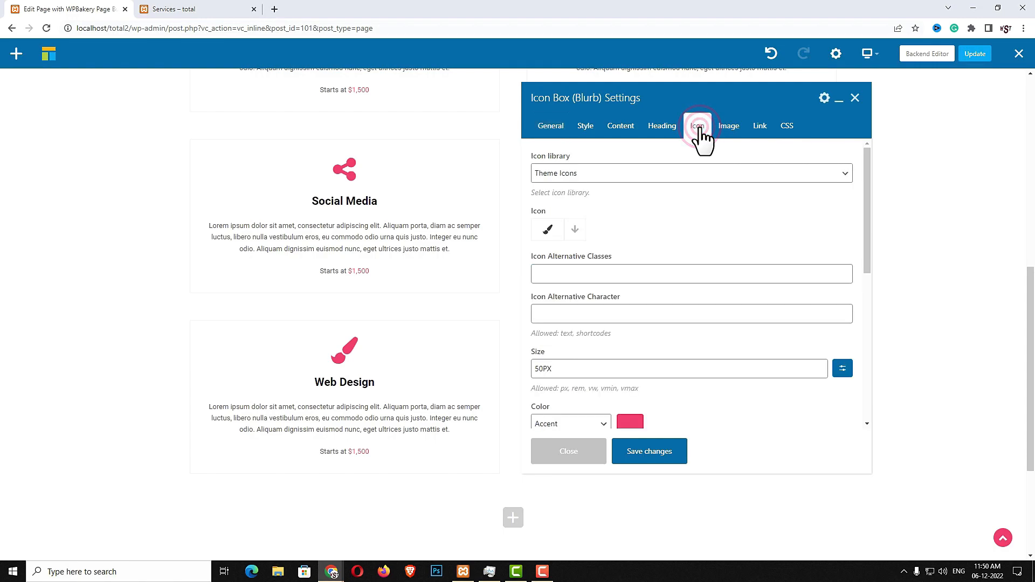
{"action": "left_click", "coordinate": [580, 231]}
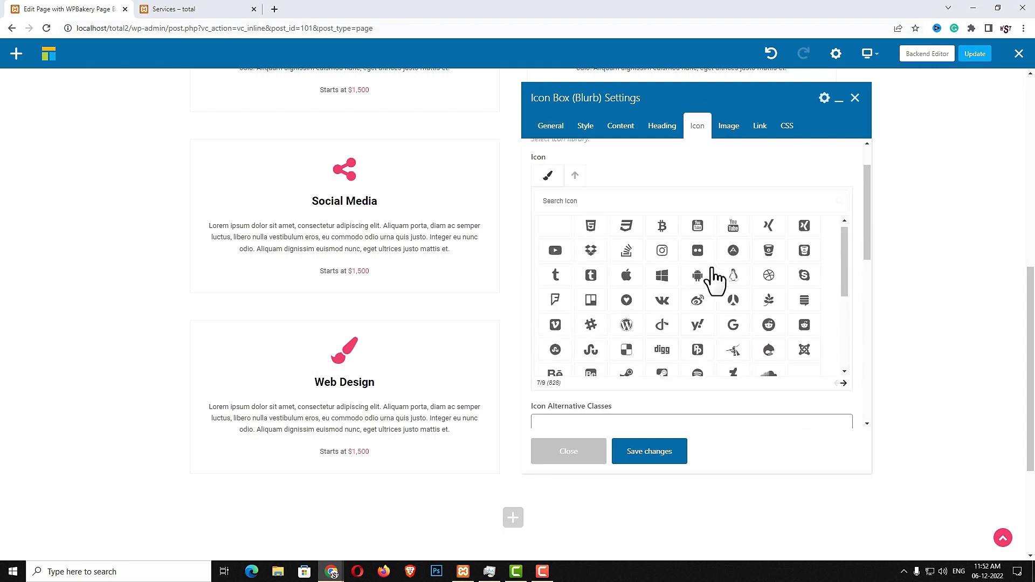
{"action": "left_click", "coordinate": [607, 326]}
{"action": "left_click", "coordinate": [677, 452]}
{"action": "left_click", "coordinate": [578, 453]}
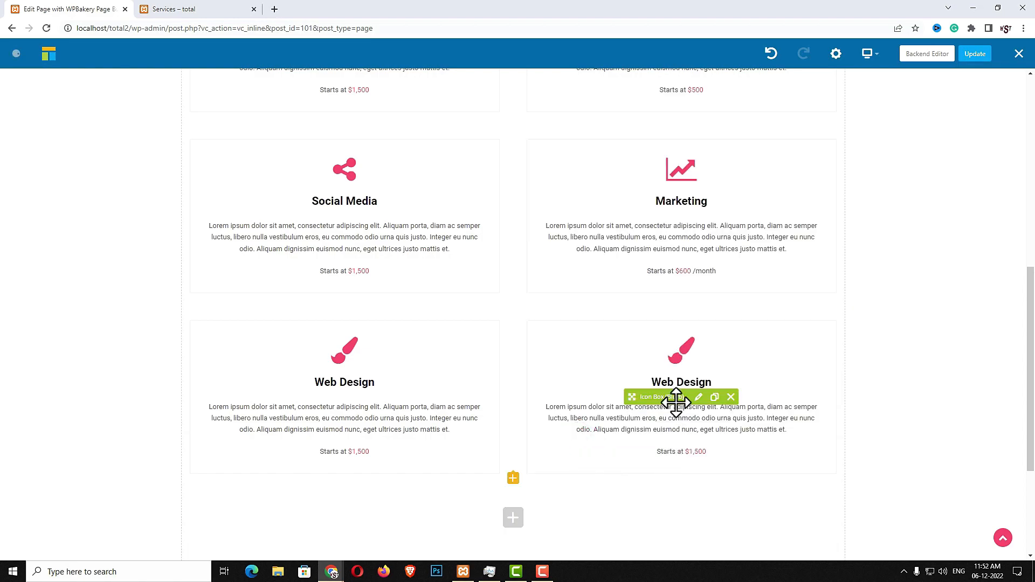
Change the lower-right Web Design card's heading and content to SEO Analysis at $450
{"action": "left_click", "coordinate": [698, 397]}
{"action": "left_click", "coordinate": [165, 9]}
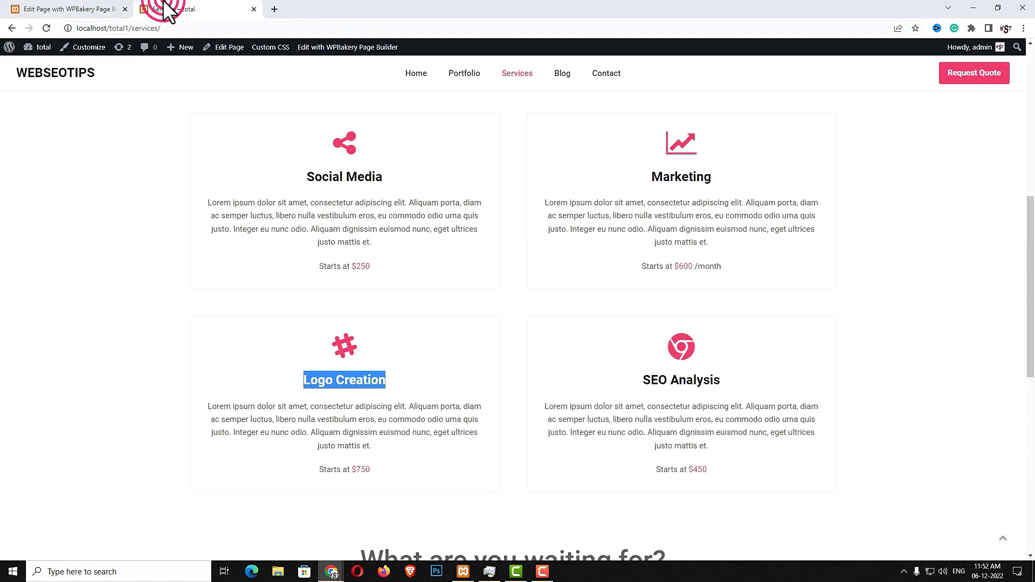
{"action": "left_click_drag", "start_coordinate": [742, 382], "coordinate": [646, 379]}
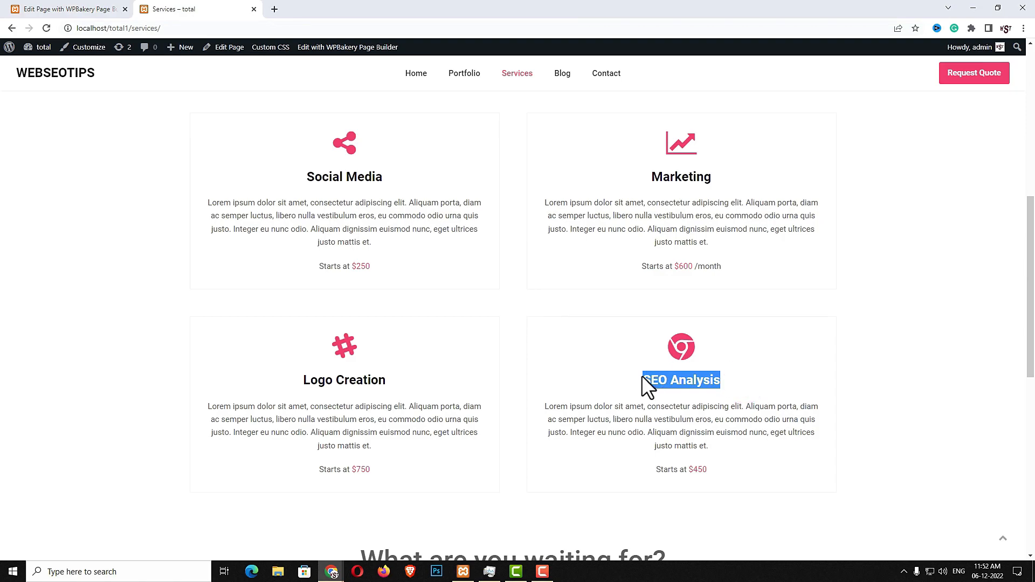
{"action": "left_click", "coordinate": [75, 9]}
{"action": "double_click", "coordinate": [624, 177]}
{"action": "triple_click", "coordinate": [624, 178]}
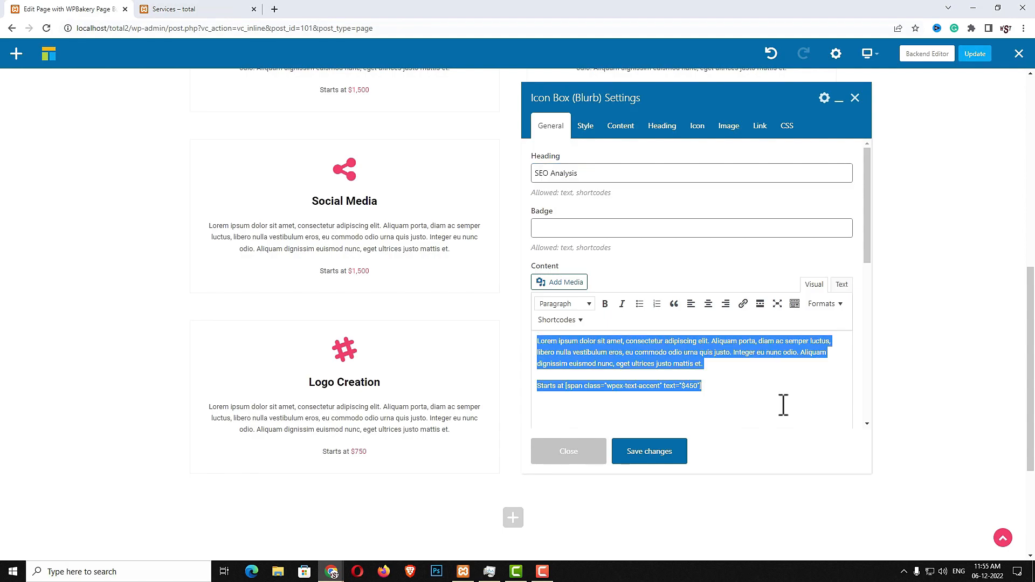
{"action": "left_click", "coordinate": [784, 406]}
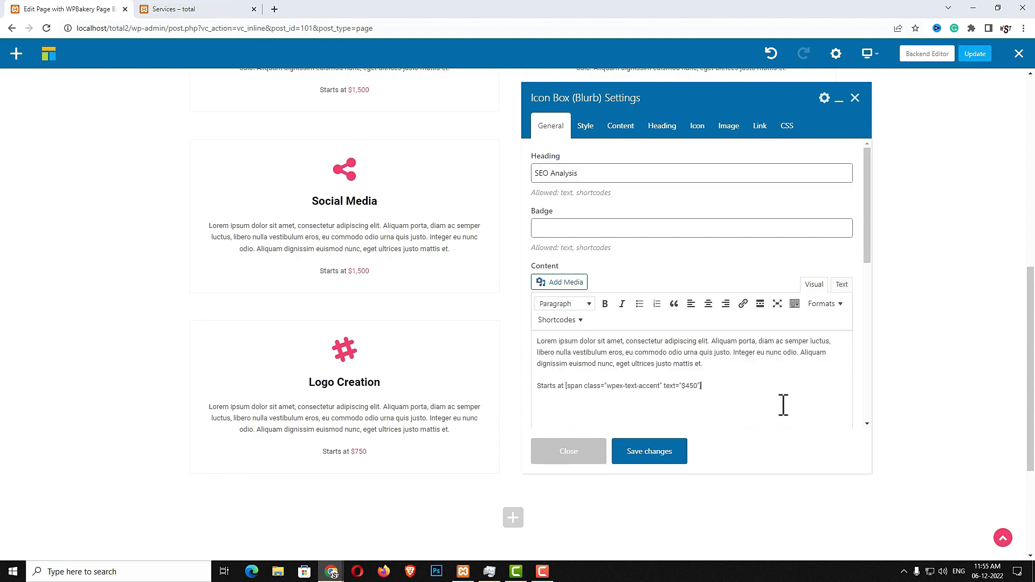
Give the SEO Analysis card the Chrome icon and save it
{"action": "left_click", "coordinate": [695, 130]}
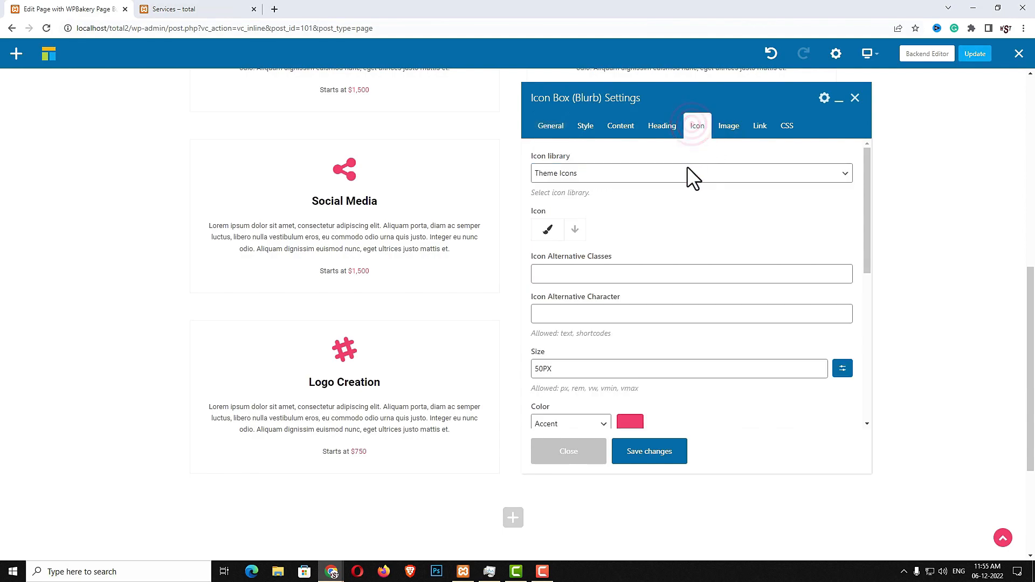
{"action": "left_click", "coordinate": [564, 232]}
{"action": "type", "text": "BRO"}
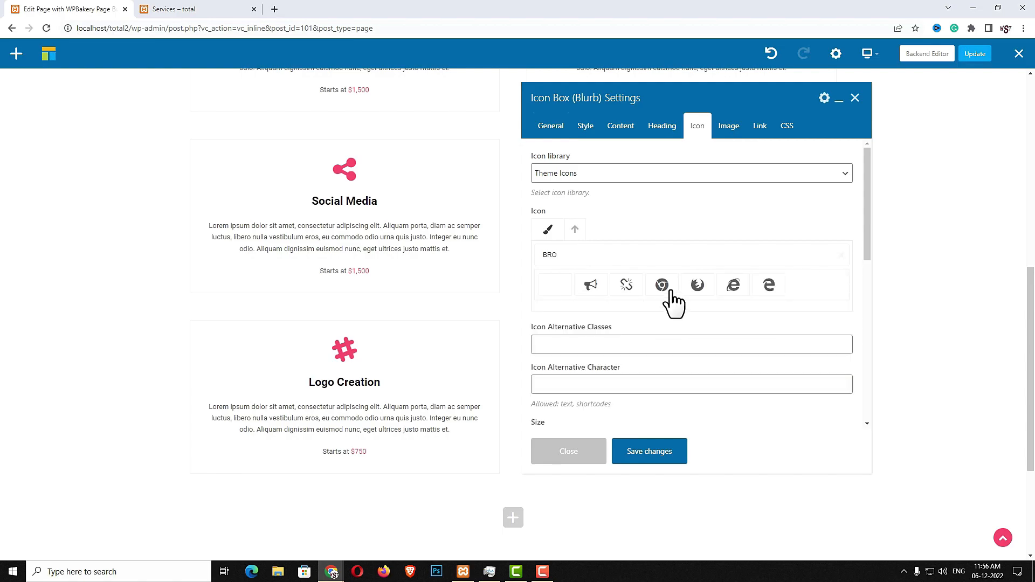
{"action": "left_click", "coordinate": [666, 287]}
{"action": "left_click", "coordinate": [667, 452]}
{"action": "left_click", "coordinate": [593, 455]}
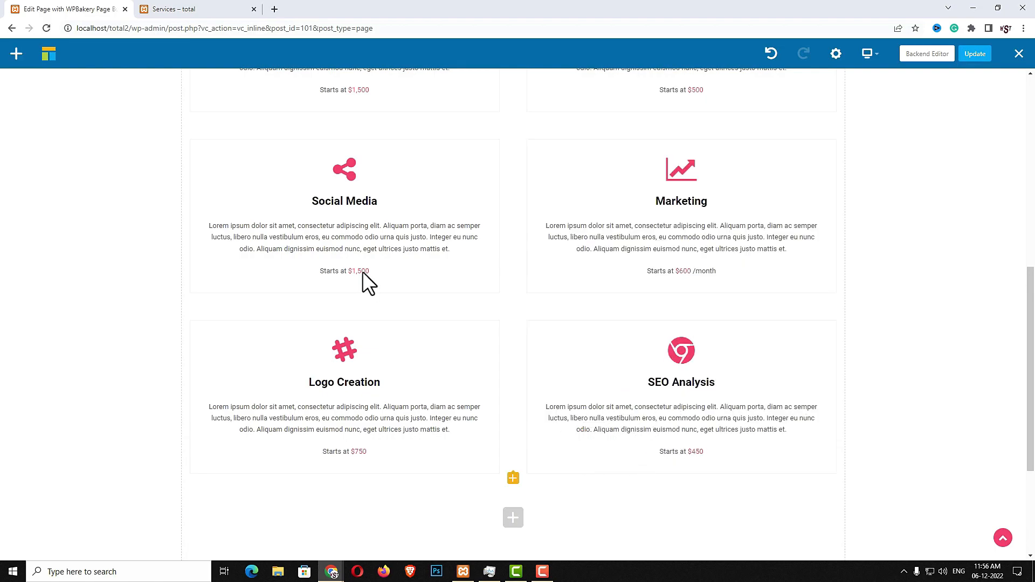
Insert a Spacing element in the empty row below the cards, changing its size from 30 to 50
{"action": "left_click", "coordinate": [208, 12]}
{"action": "scroll", "coordinate": [531, 309], "scroll_direction": "down", "scroll_amount": 6}
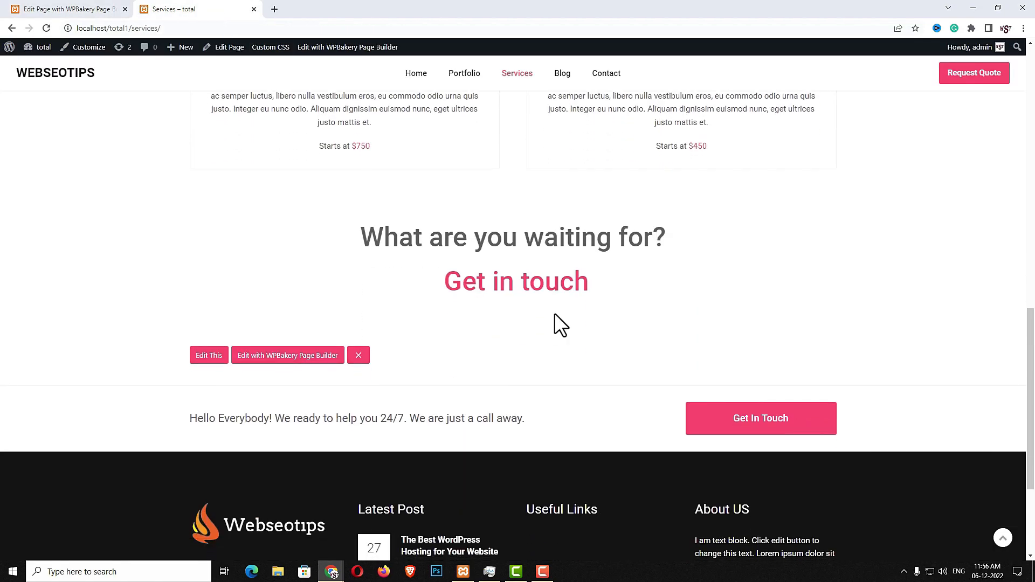
{"action": "left_click", "coordinate": [56, 10]}
{"action": "scroll", "coordinate": [581, 276], "scroll_direction": "down", "scroll_amount": 2}
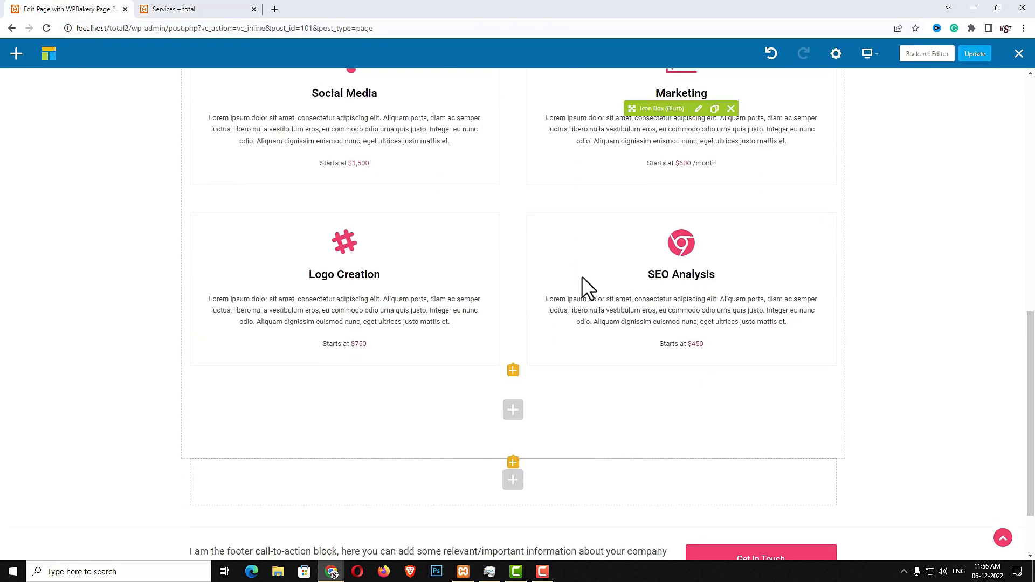
{"action": "left_click", "coordinate": [513, 484]}
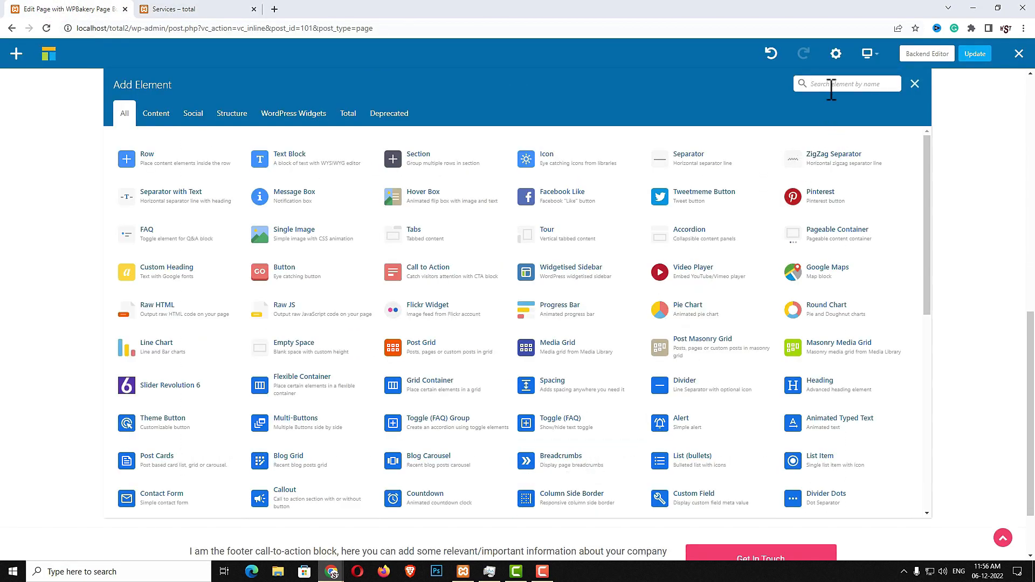
{"action": "type", "text": "SPAC"}
{"action": "left_click", "coordinate": [348, 162]}
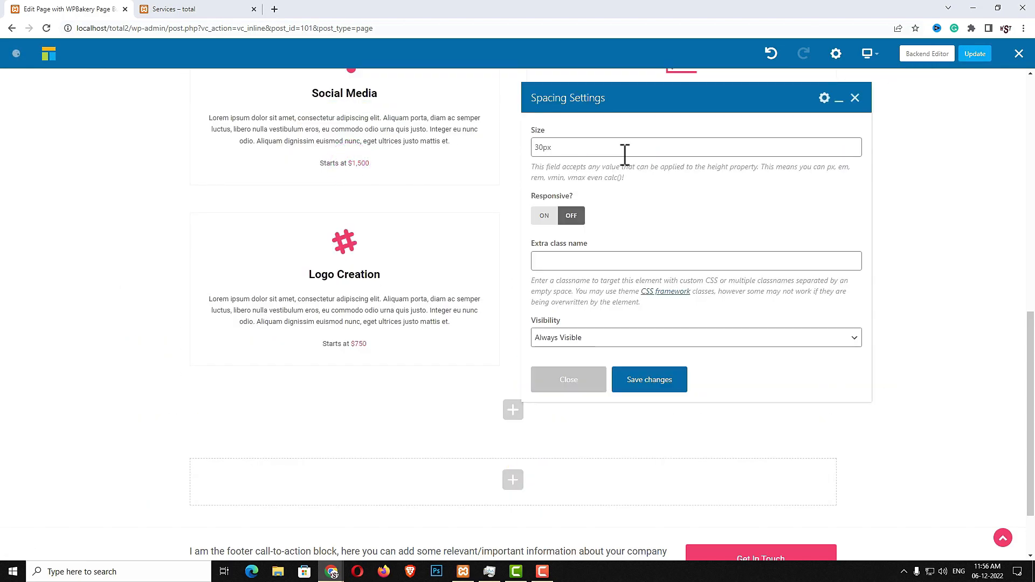
{"action": "double_click", "coordinate": [617, 157]}
{"action": "type", "text": "50"}
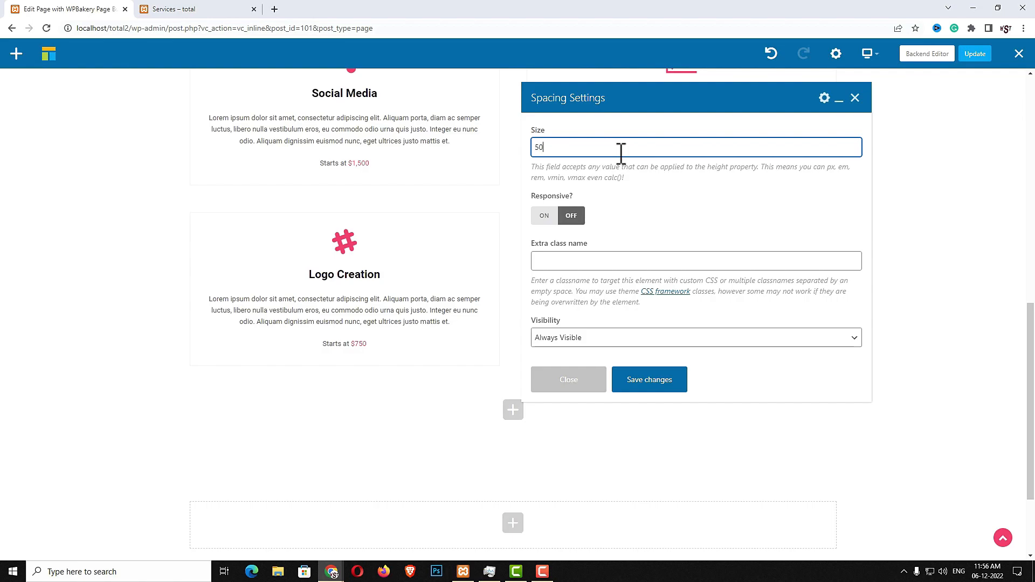
{"action": "left_click", "coordinate": [647, 386]}
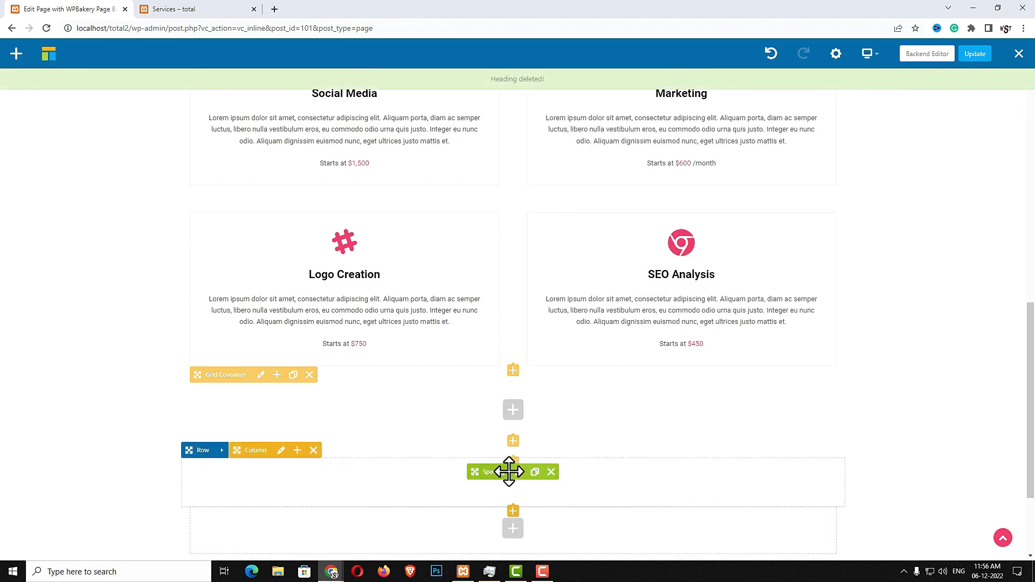
{"action": "left_click", "coordinate": [513, 512]}
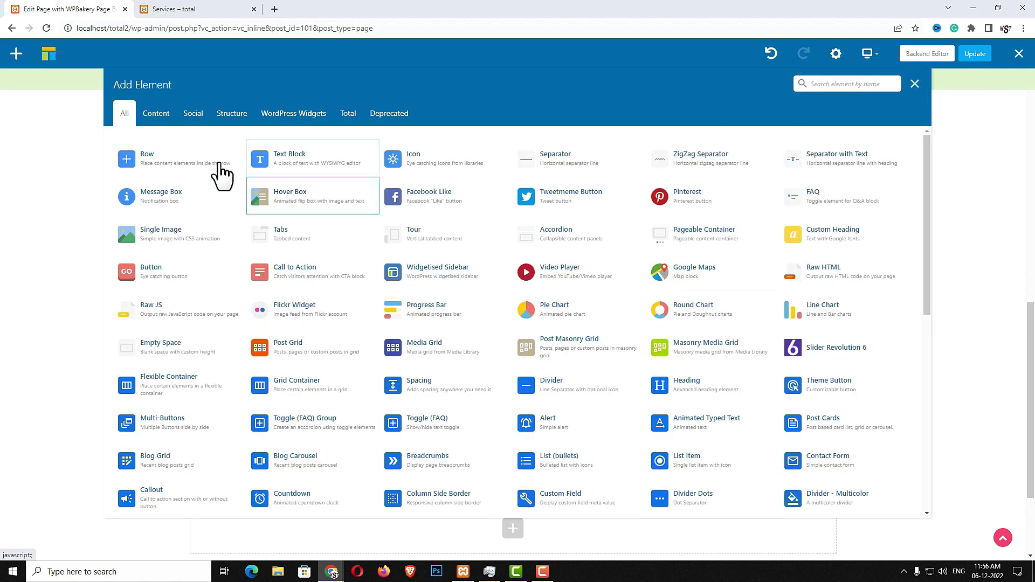
Add a Text Block reading 'What are you waiting for? Get in touch' and unlink 'Get in touch'
{"action": "left_click", "coordinate": [300, 167]}
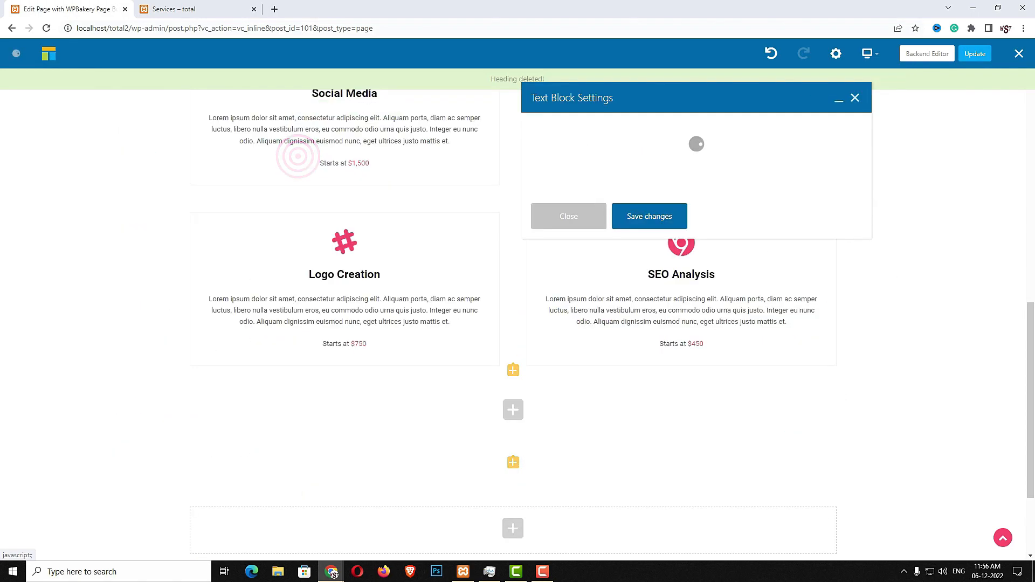
{"action": "key", "text": "ctrl+a"}
{"action": "type", "text": "What are you waiting for?[br] Get in touch"}
{"action": "left_click_drag", "start_coordinate": [629, 230], "coordinate": [673, 230]}
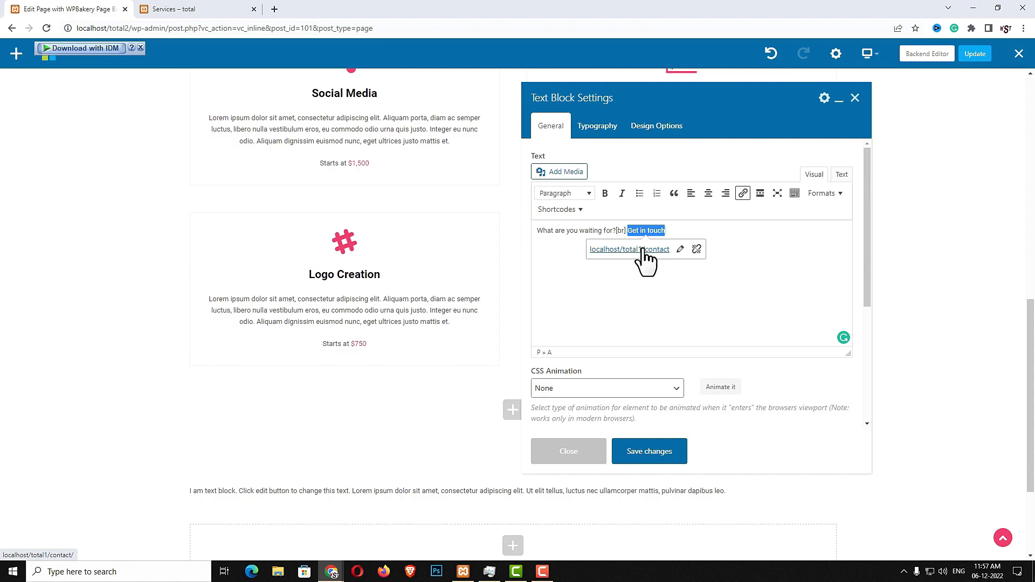
{"action": "left_click", "coordinate": [697, 250]}
{"action": "left_click", "coordinate": [732, 261]}
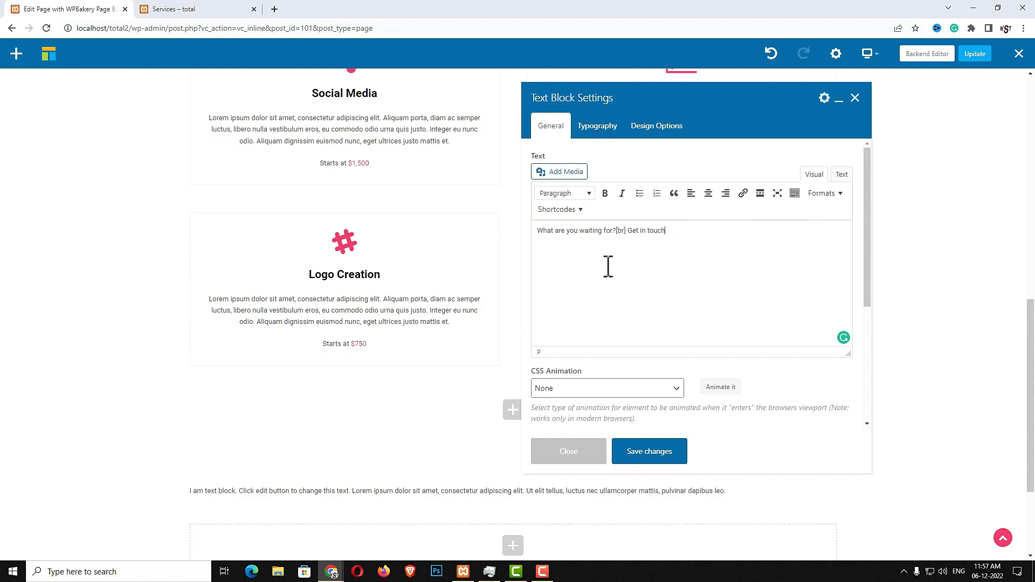
{"action": "left_click_drag", "start_coordinate": [665, 231], "coordinate": [633, 232]}
Center the text, set font size clamp(30px, 4vmax, 50px) and weight 500, then save
{"action": "left_click", "coordinate": [597, 127]}
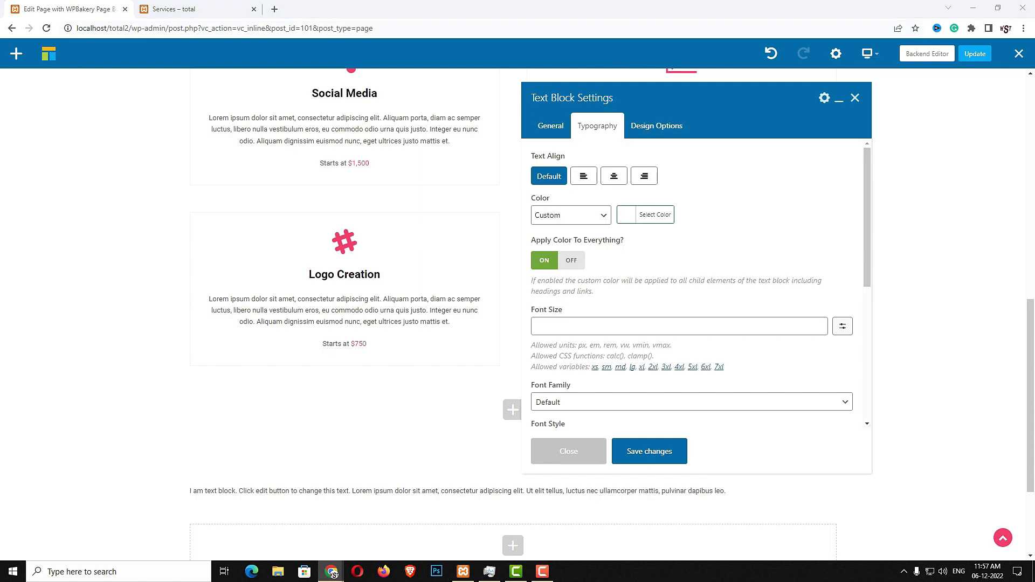
{"action": "left_click", "coordinate": [614, 178]}
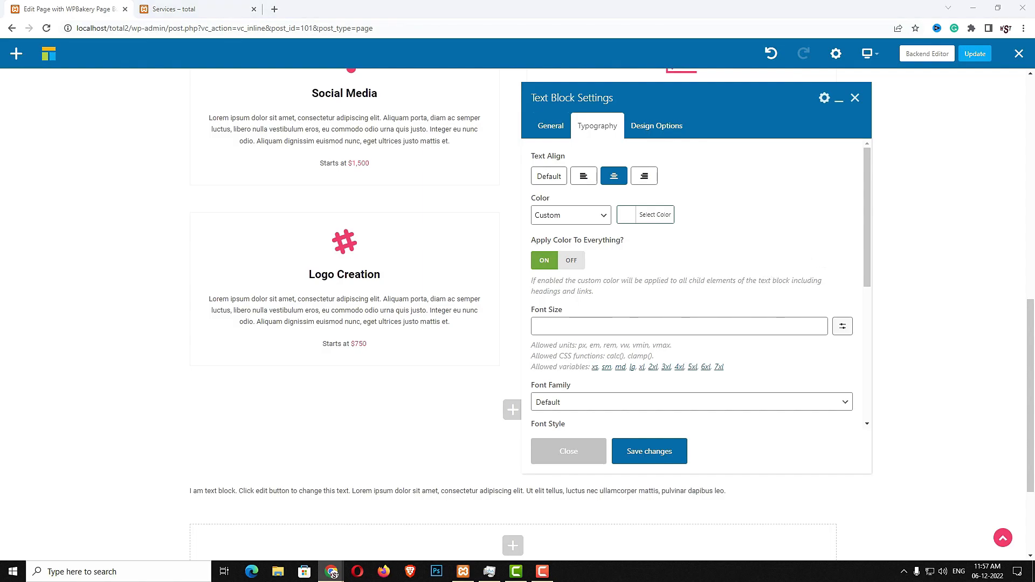
{"action": "left_click", "coordinate": [842, 327]}
{"action": "left_click", "coordinate": [842, 327]}
{"action": "left_click", "coordinate": [723, 327]}
{"action": "type", "text": "clamp(30px, 4vmax, 50px)"}
{"action": "scroll", "coordinate": [741, 341], "scroll_direction": "down", "scroll_amount": 5}
{"action": "left_click", "coordinate": [553, 285]}
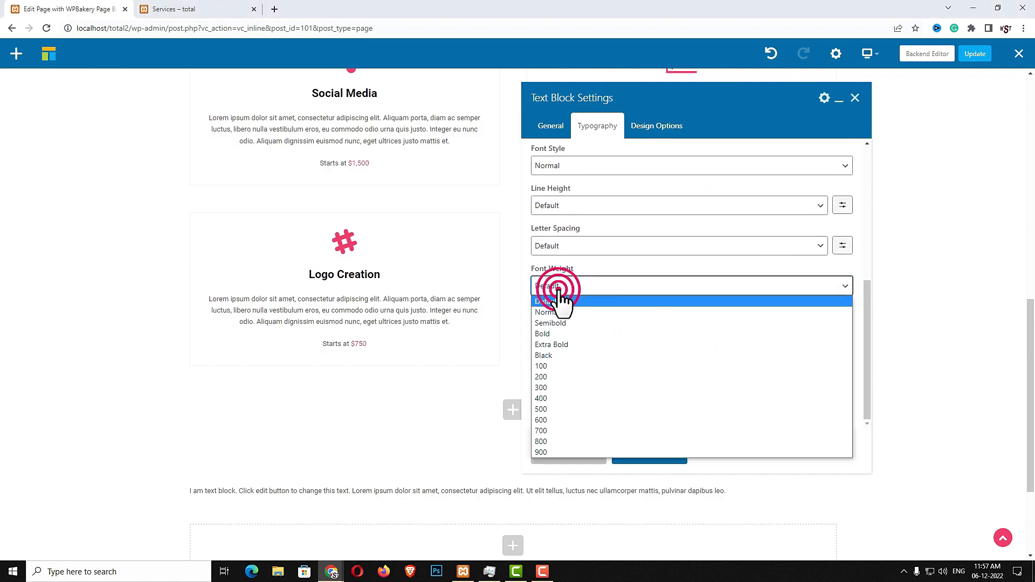
{"action": "left_click", "coordinate": [558, 407]}
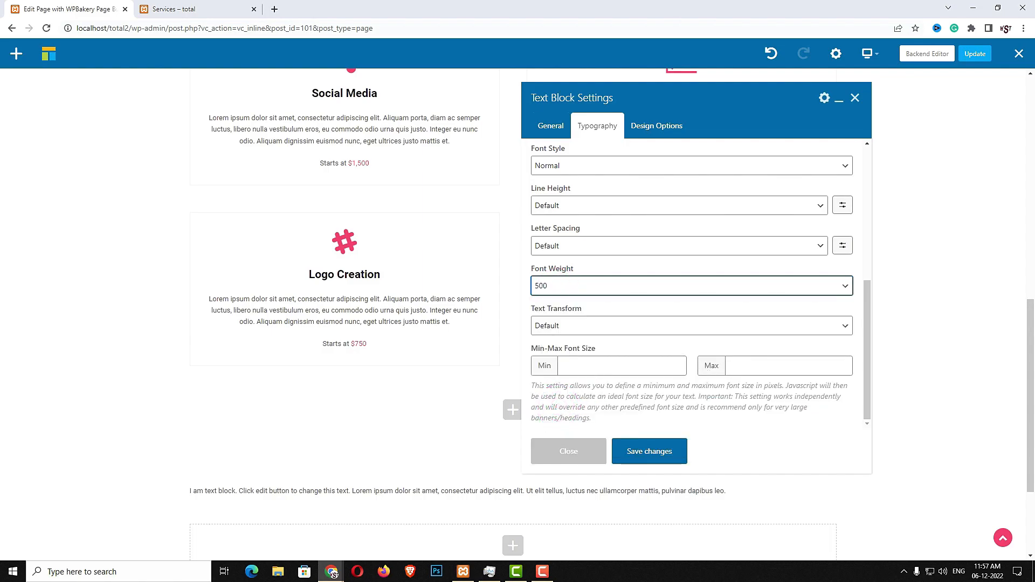
{"action": "left_click", "coordinate": [668, 460]}
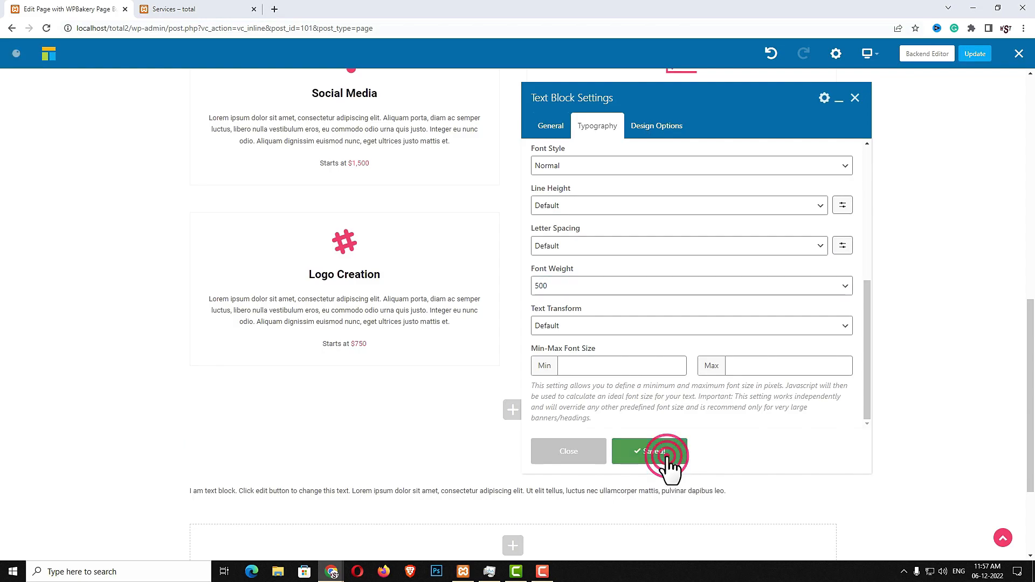
{"action": "left_click", "coordinate": [570, 457]}
{"action": "scroll", "coordinate": [550, 551], "scroll_direction": "down", "scroll_amount": 3}
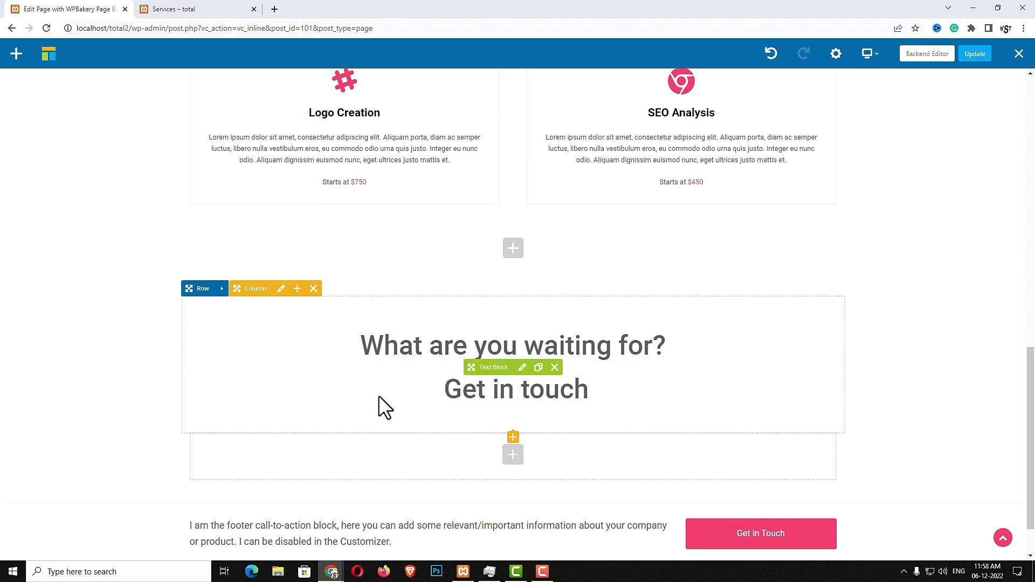
Update the Services page and start a new page titled Contact
{"action": "left_click", "coordinate": [976, 56]}
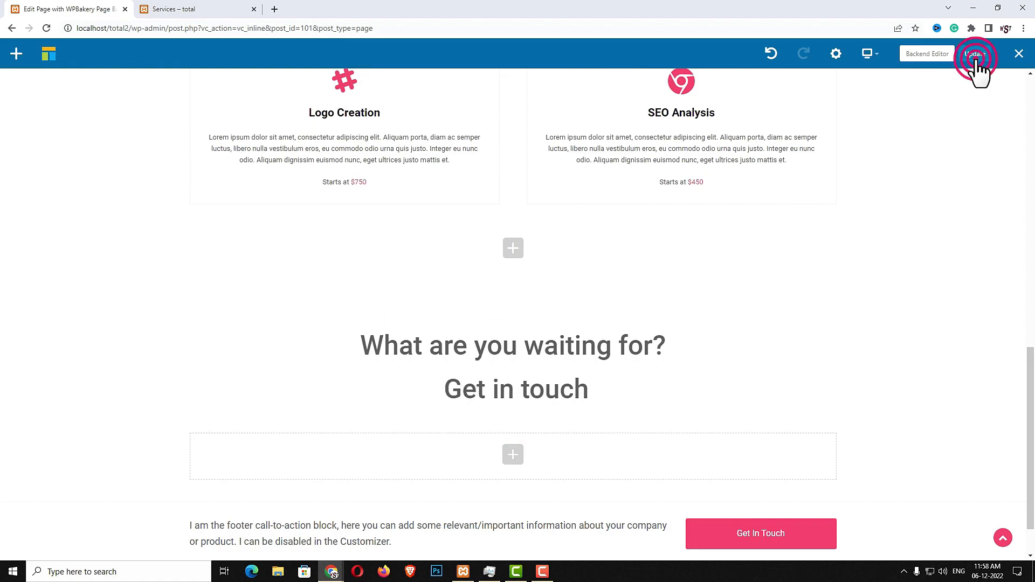
{"action": "left_click", "coordinate": [935, 56]}
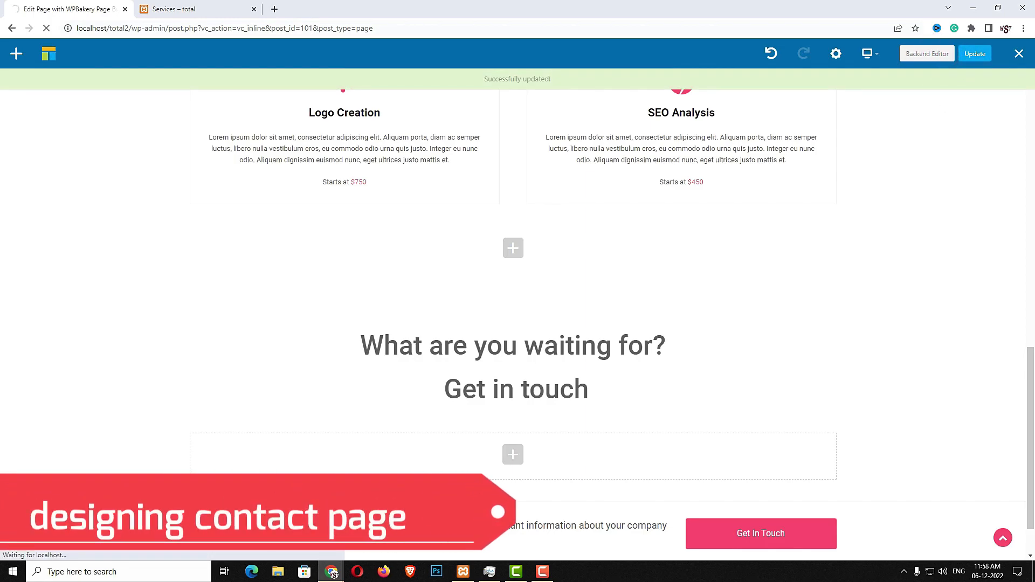
{"action": "left_click", "coordinate": [173, 75]}
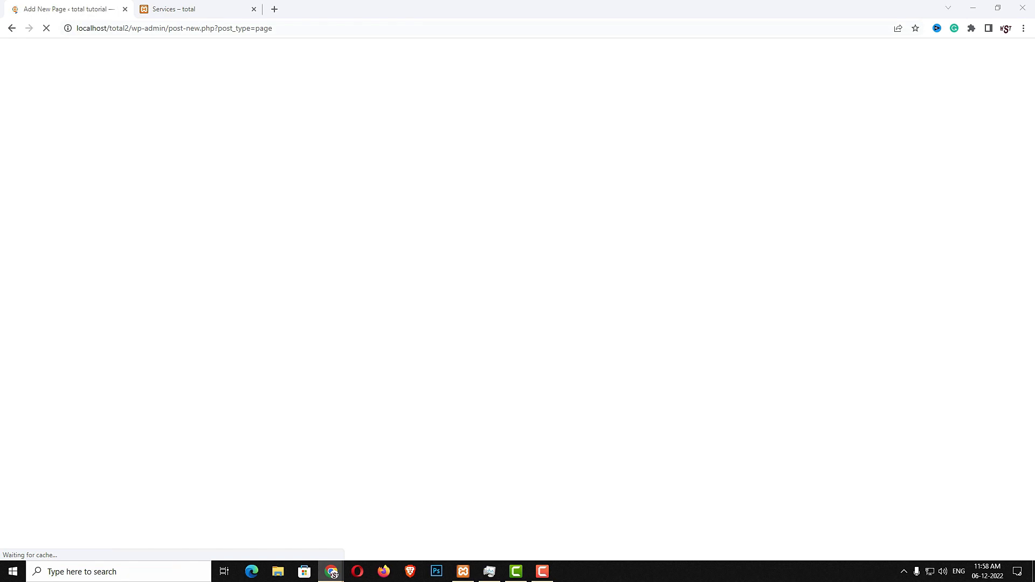
{"action": "left_click", "coordinate": [242, 126]}
{"action": "type", "text": "Contact"}
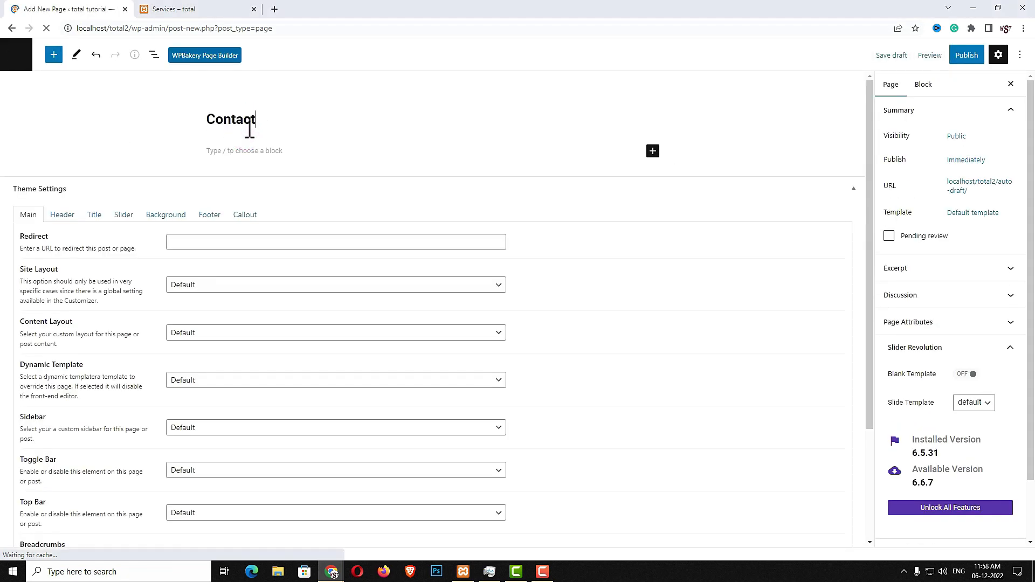
Publish the Contact page and open it in the WPBakery front-end editor
{"action": "left_click", "coordinate": [968, 58]}
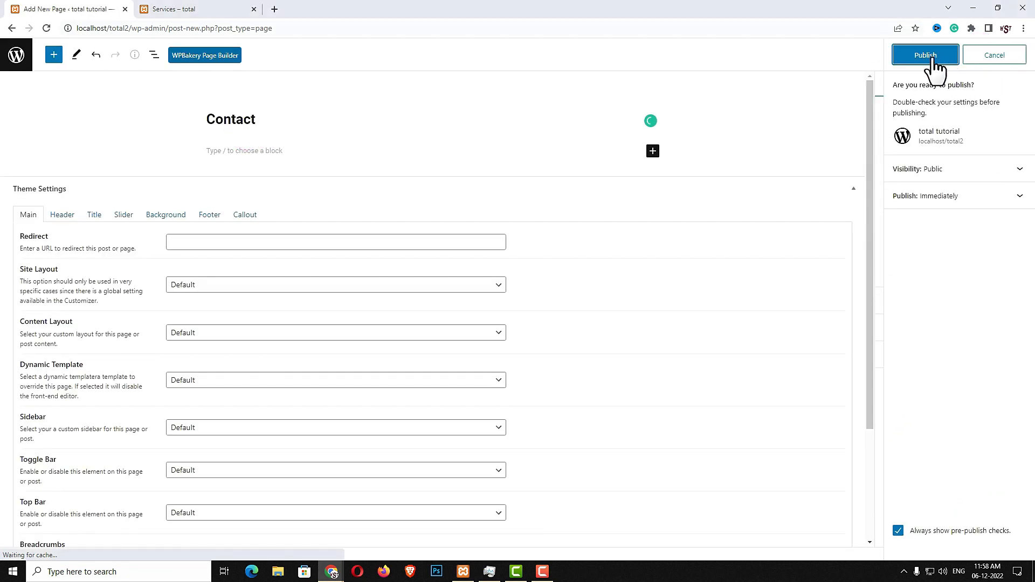
{"action": "left_click", "coordinate": [929, 57]}
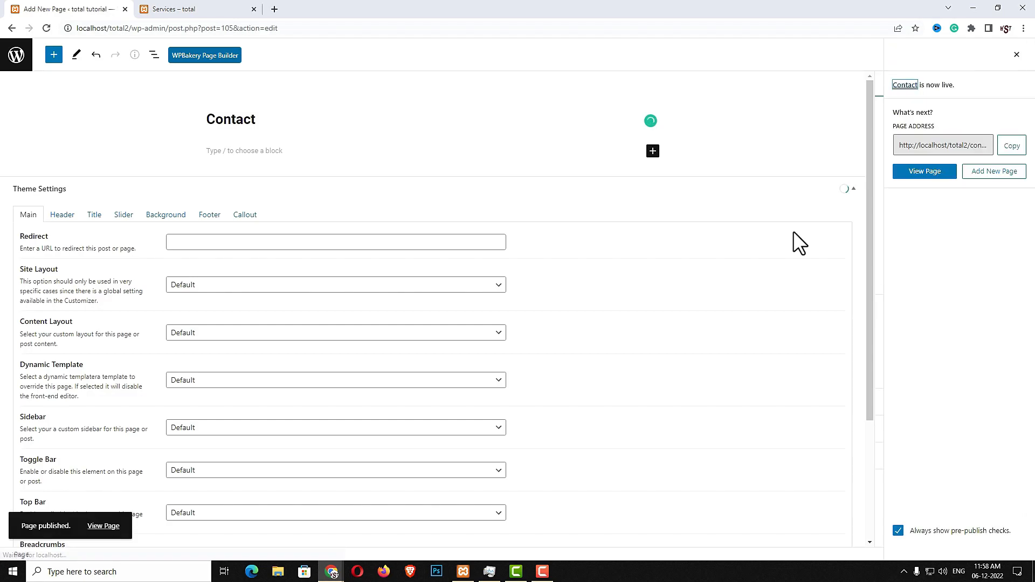
{"action": "left_click", "coordinate": [204, 56]}
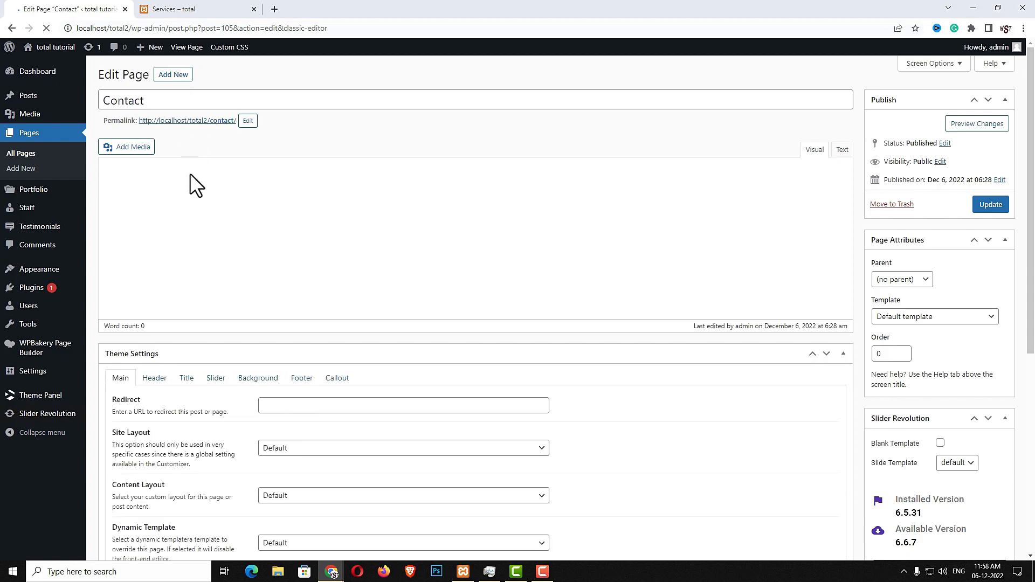
{"action": "left_click", "coordinate": [197, 151]}
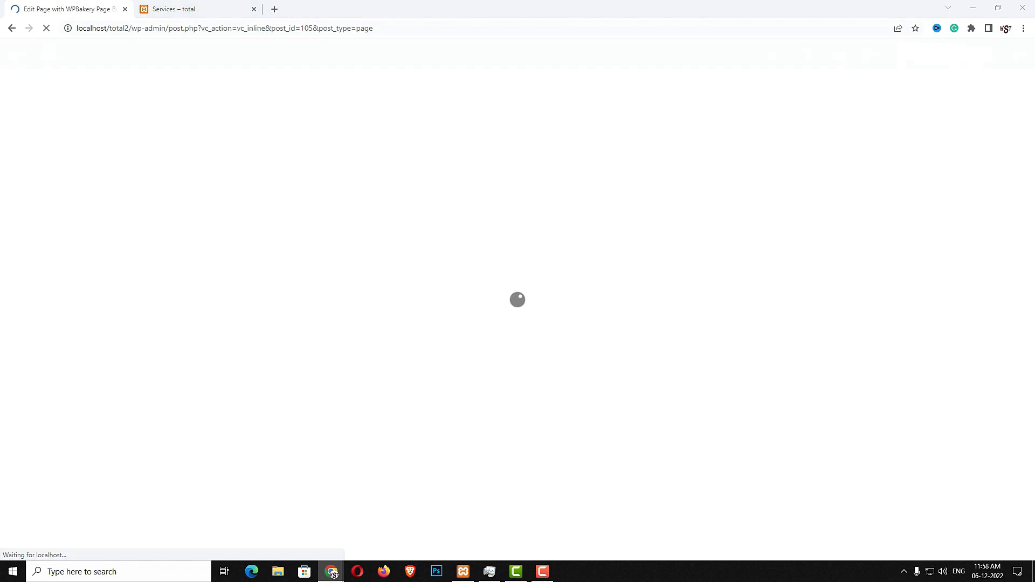
Add a row with an h1 Heading element reading 'Send a Message'
{"action": "left_click", "coordinate": [469, 319]}
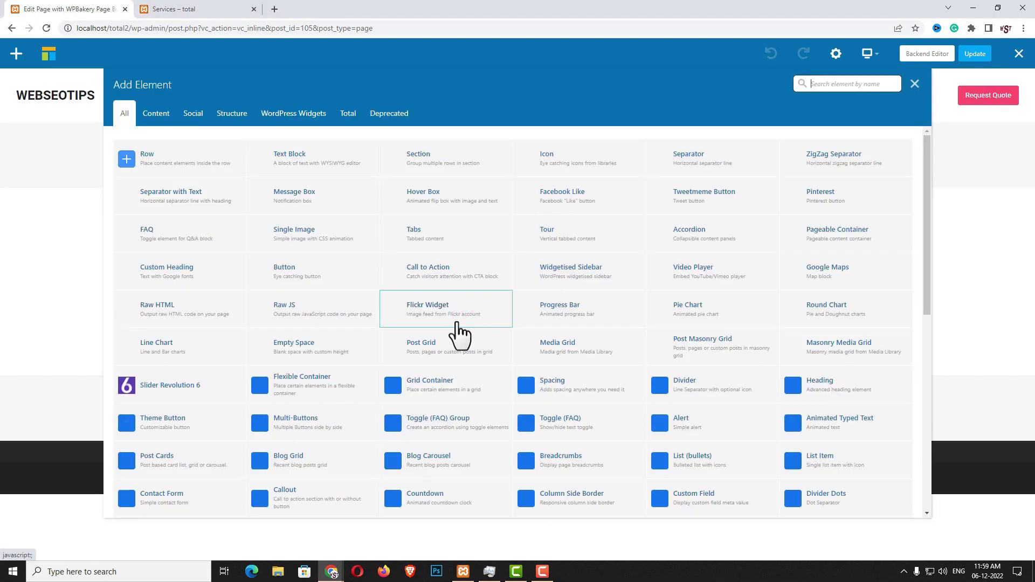
{"action": "left_click", "coordinate": [164, 167]}
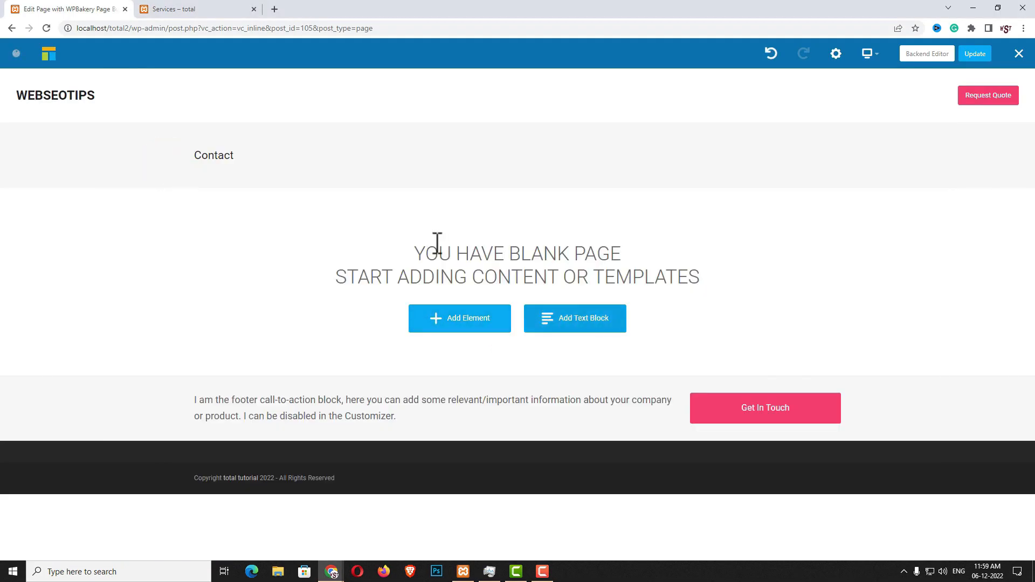
{"action": "left_click", "coordinate": [521, 249]}
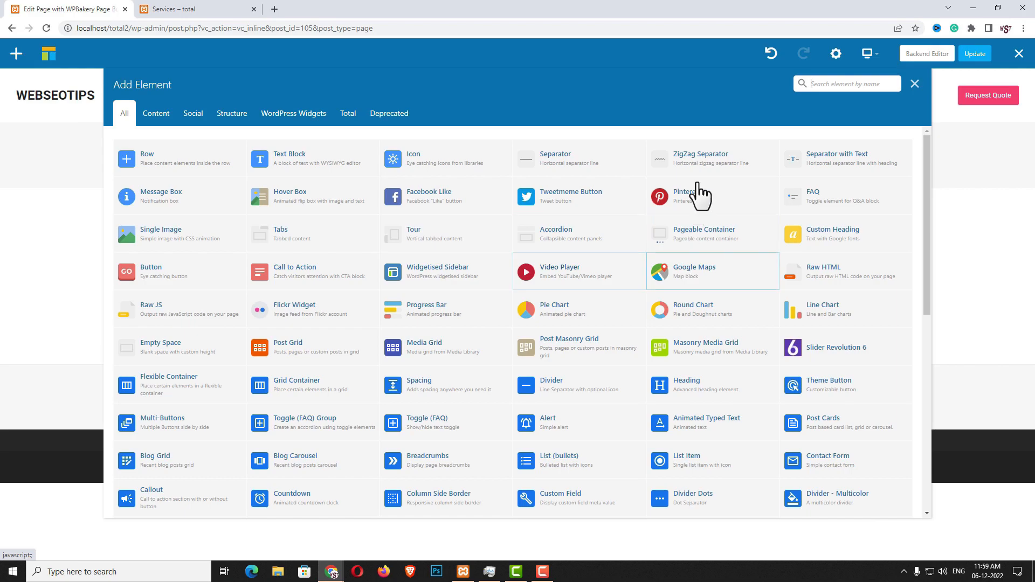
{"action": "type", "text": "HEA"}
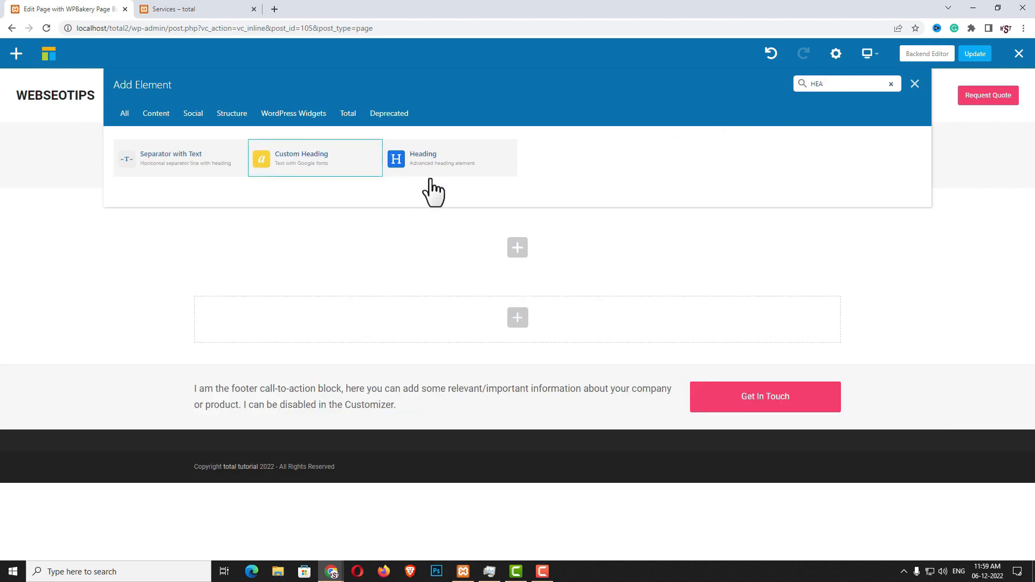
{"action": "left_click", "coordinate": [430, 168]}
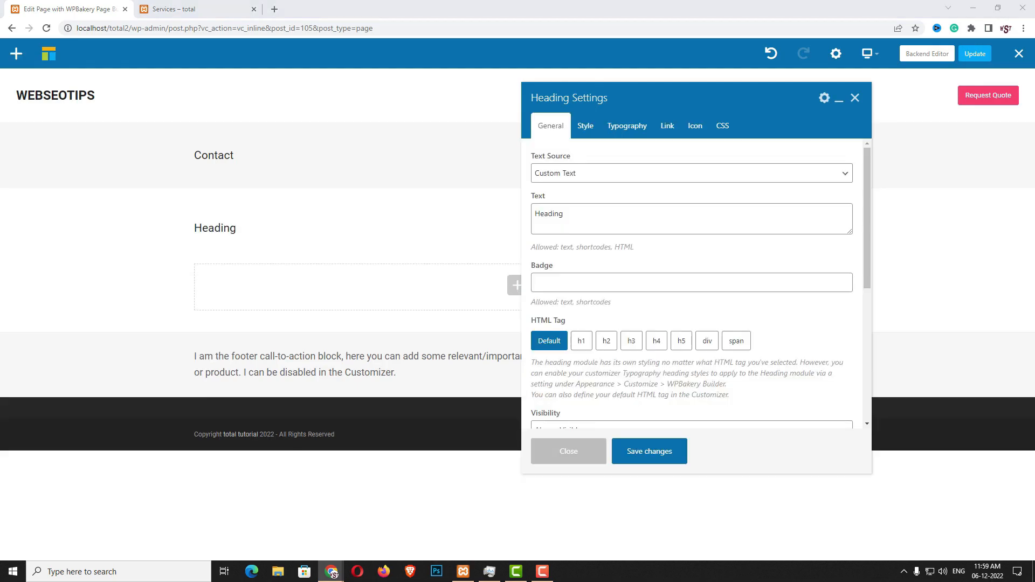
{"action": "left_click", "coordinate": [656, 227]}
{"action": "key", "text": "ctrl+a"}
{"action": "type", "text": "Send a Message"}
{"action": "left_click", "coordinate": [581, 340]}
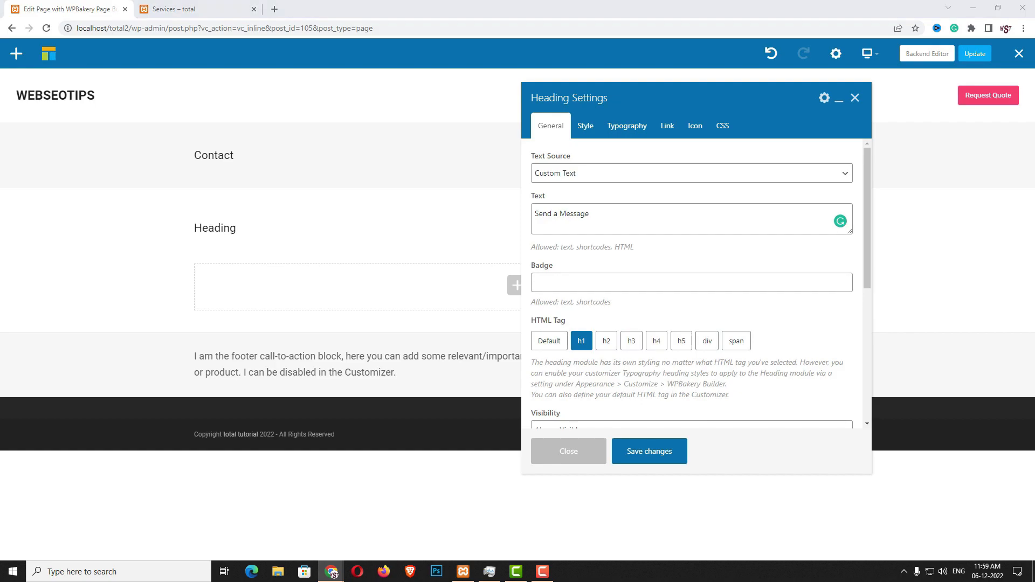
Style the heading with a 20px bottom margin, accent pink colour, centred, size 6xl, and save
{"action": "left_click", "coordinate": [587, 127]}
{"action": "left_click", "coordinate": [572, 215]}
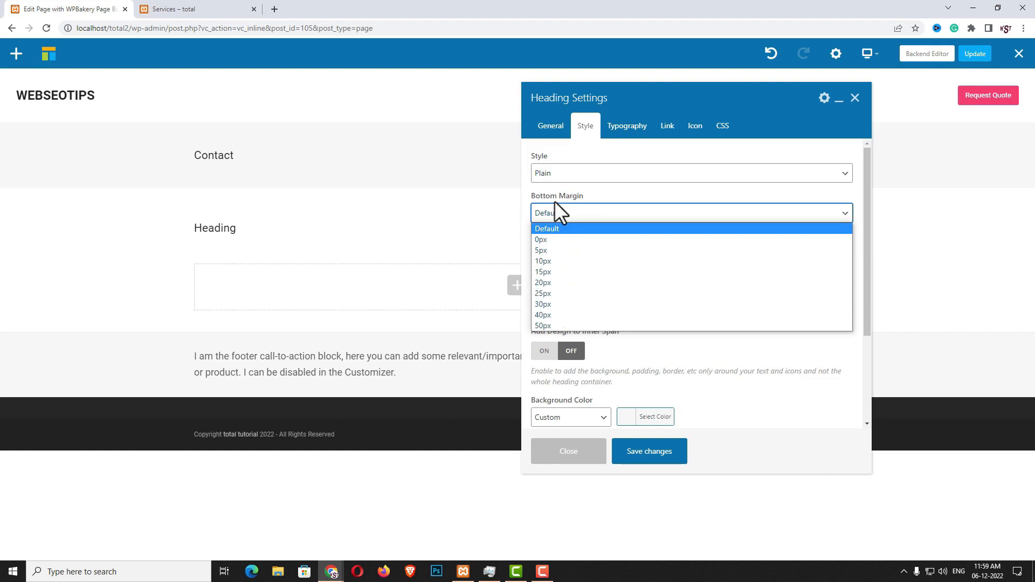
{"action": "left_click", "coordinate": [551, 284]}
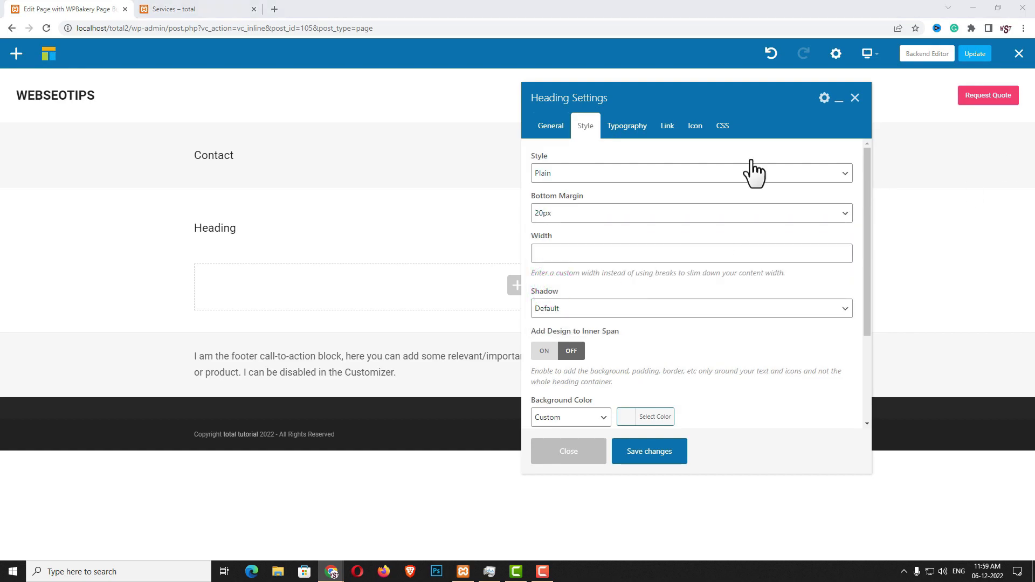
{"action": "left_click", "coordinate": [625, 128]}
{"action": "left_click", "coordinate": [604, 261]}
{"action": "left_click", "coordinate": [590, 283]}
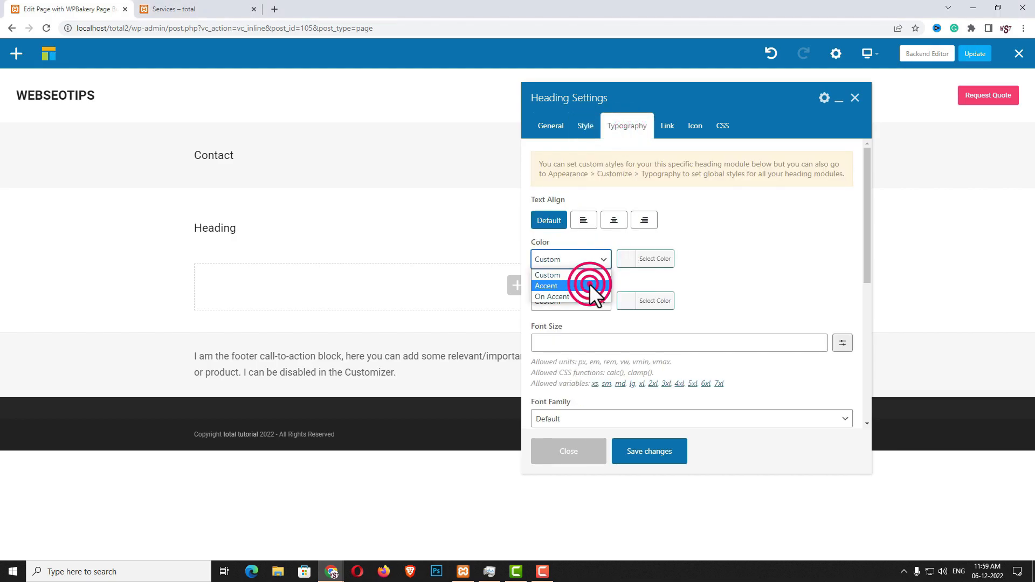
{"action": "left_click", "coordinate": [614, 221]}
{"action": "left_click", "coordinate": [645, 334]}
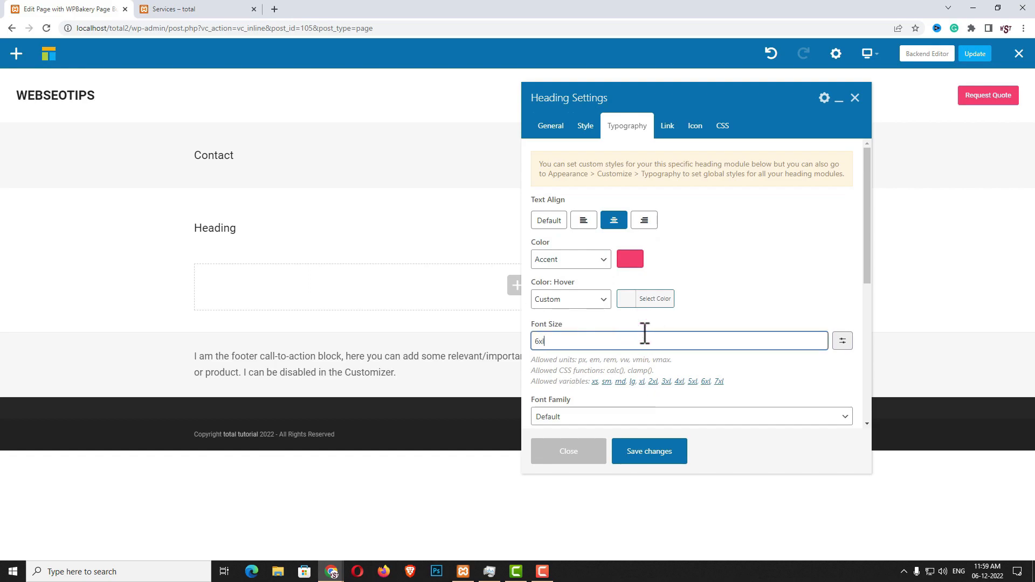
{"action": "left_click", "coordinate": [636, 455]}
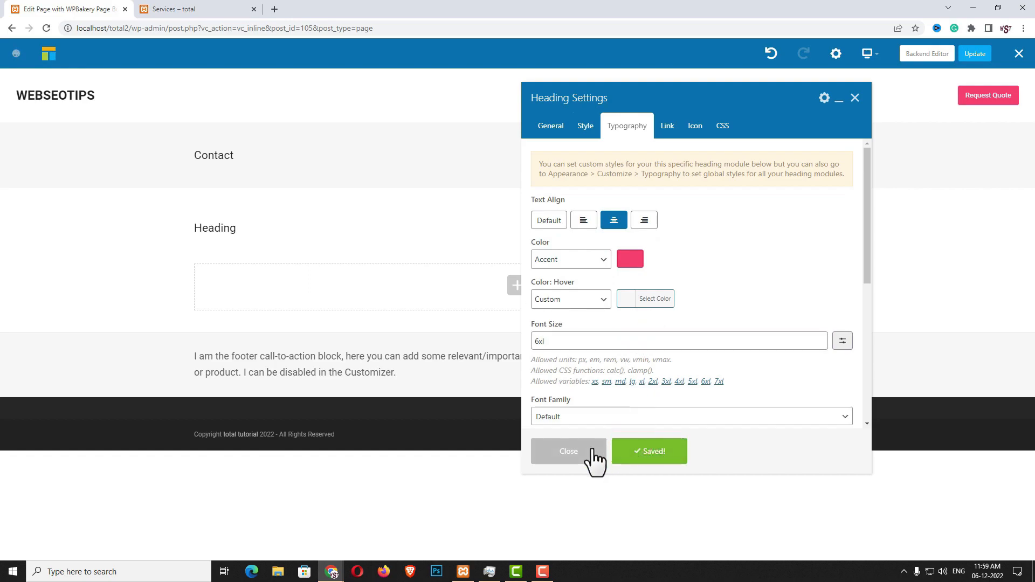
{"action": "left_click", "coordinate": [570, 456]}
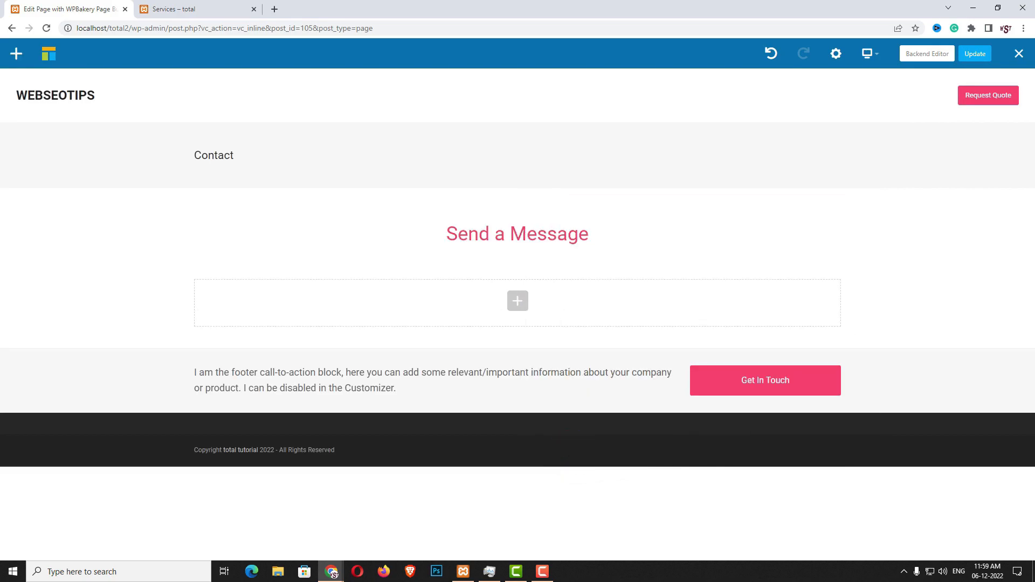
{"action": "left_click", "coordinate": [518, 284]}
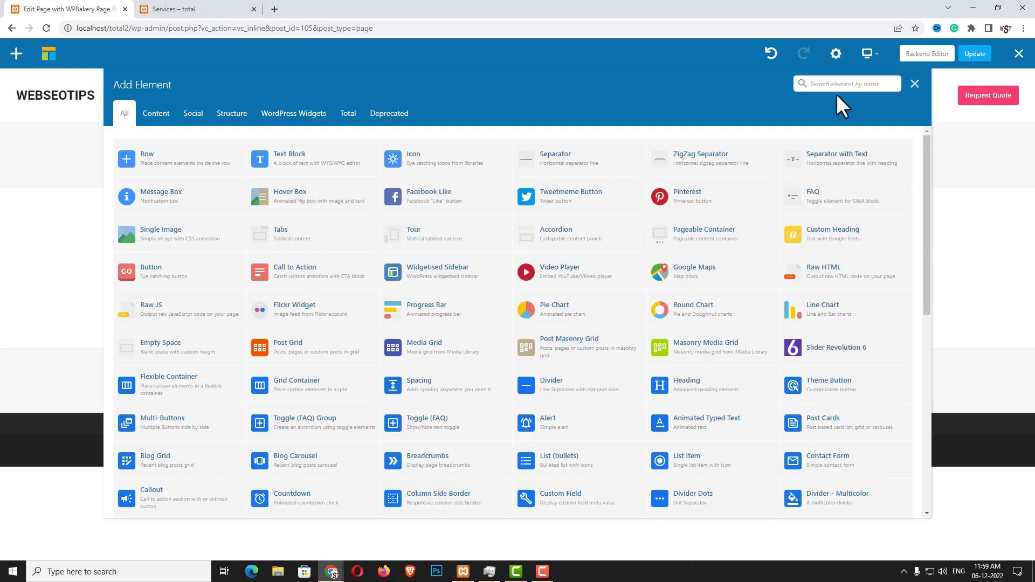
Add a 15px Spacing element below the 'Send a Message' heading
{"action": "type", "text": "SPAC"}
{"action": "left_click", "coordinate": [291, 158]}
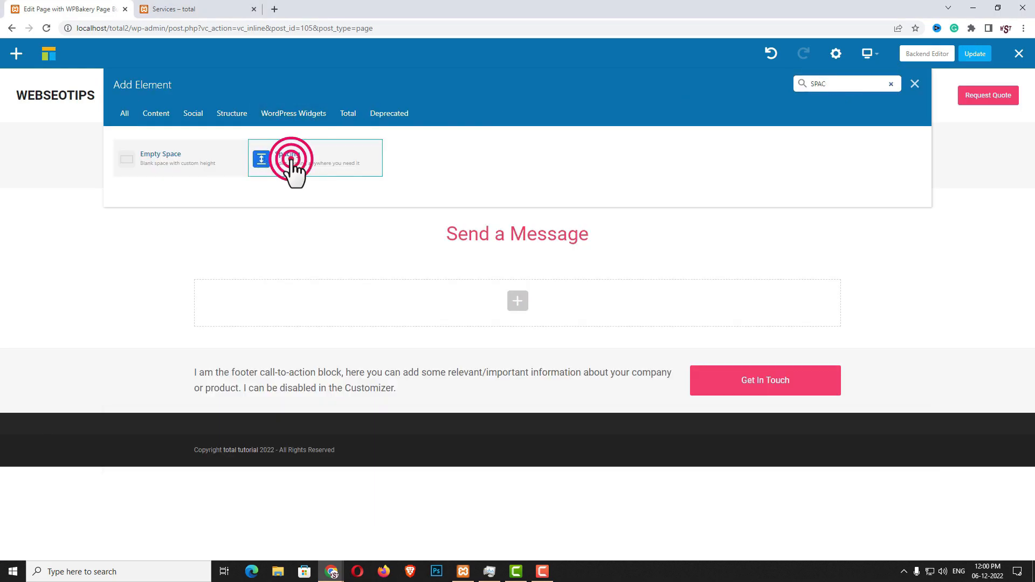
{"action": "left_click", "coordinate": [643, 144]}
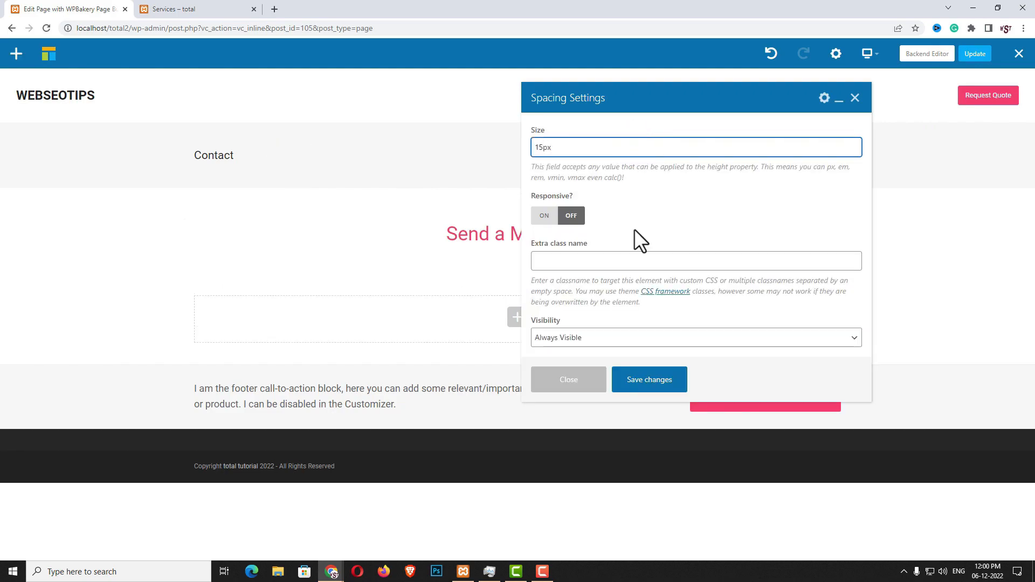
{"action": "left_click", "coordinate": [647, 384]}
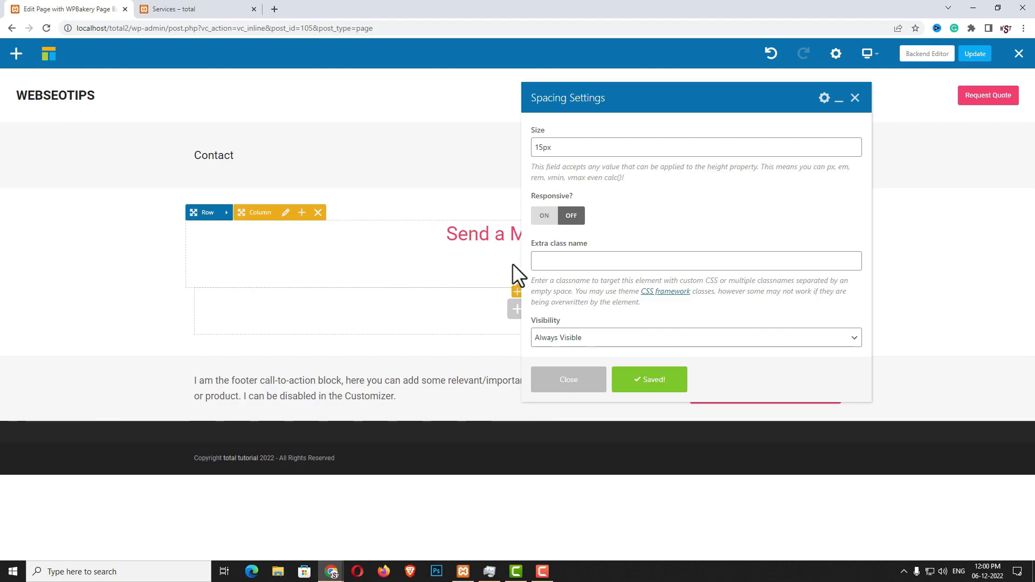
Insert a Text Block with placeholder text below the spacer
{"action": "left_click", "coordinate": [517, 309]}
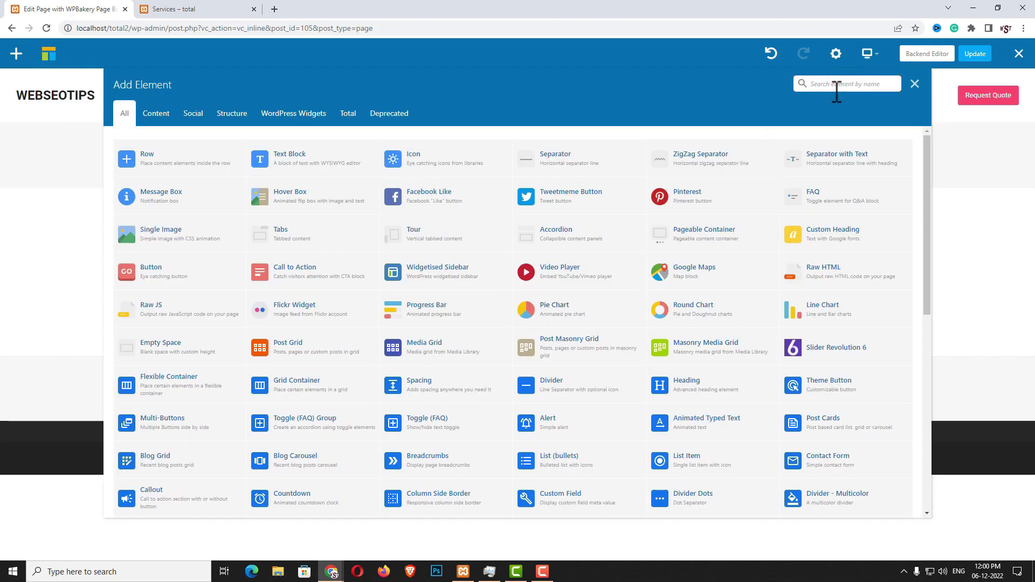
{"action": "type", "text": "TEXT"}
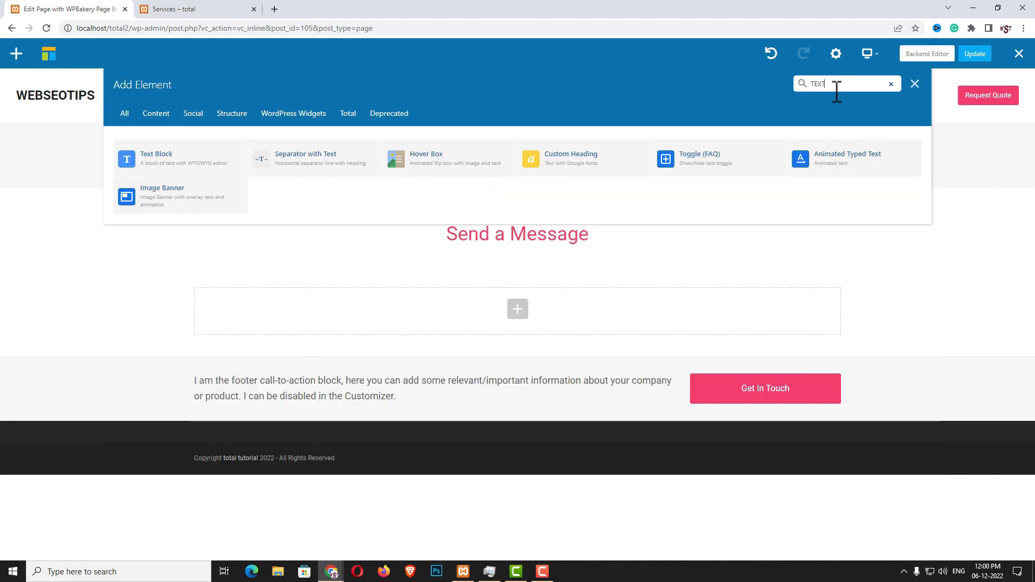
{"action": "left_click", "coordinate": [203, 166]}
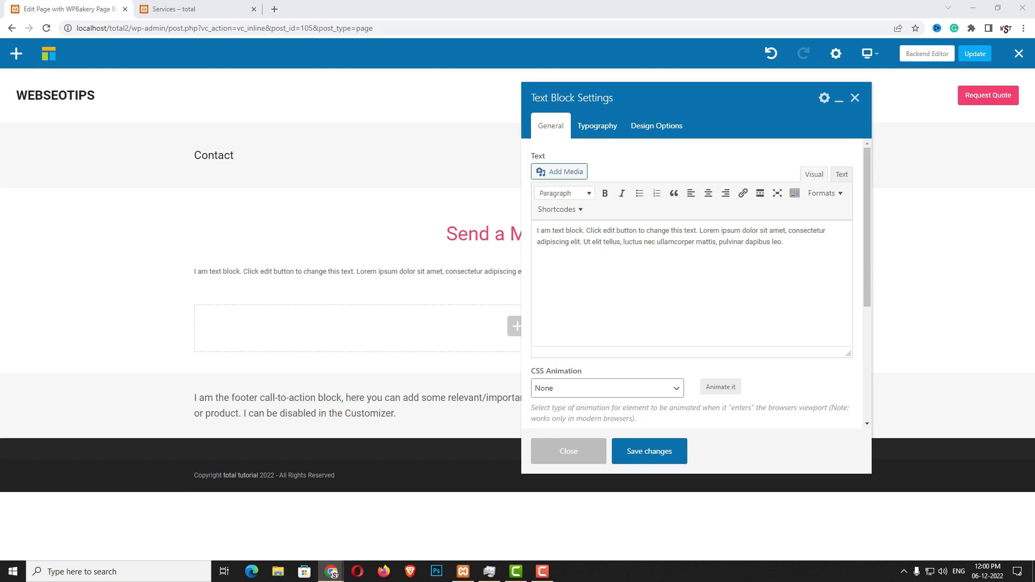
{"action": "left_click", "coordinate": [771, 305]}
{"action": "left_click", "coordinate": [773, 304]}
Centre-align the text block, set its width to 600PX, and save
{"action": "left_click", "coordinate": [598, 126]}
{"action": "left_click", "coordinate": [614, 176]}
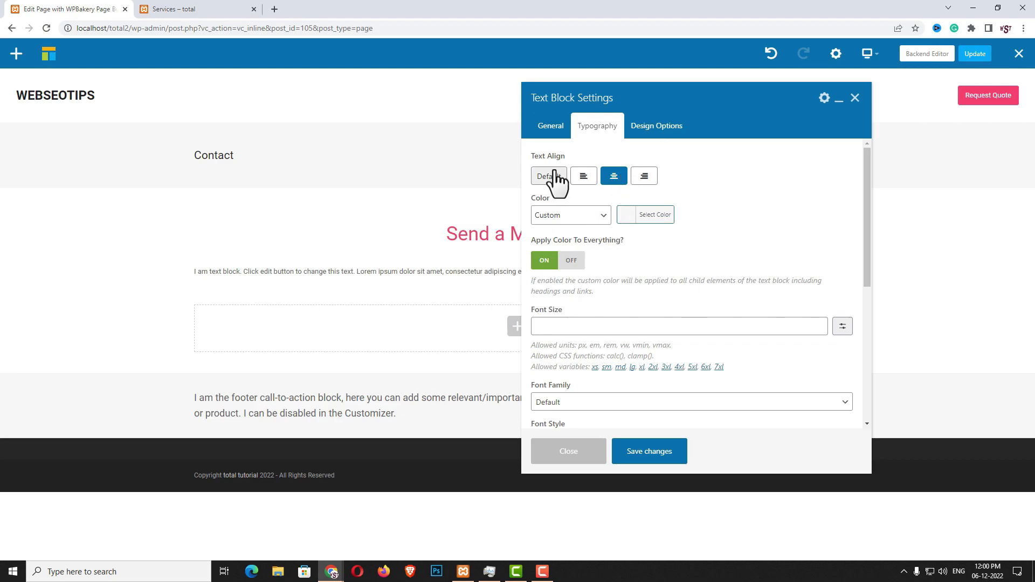
{"action": "left_click", "coordinate": [550, 125]}
{"action": "scroll", "coordinate": [630, 317], "scroll_direction": "down", "scroll_amount": 3}
{"action": "left_click", "coordinate": [580, 401]}
{"action": "type", "text": "600"}
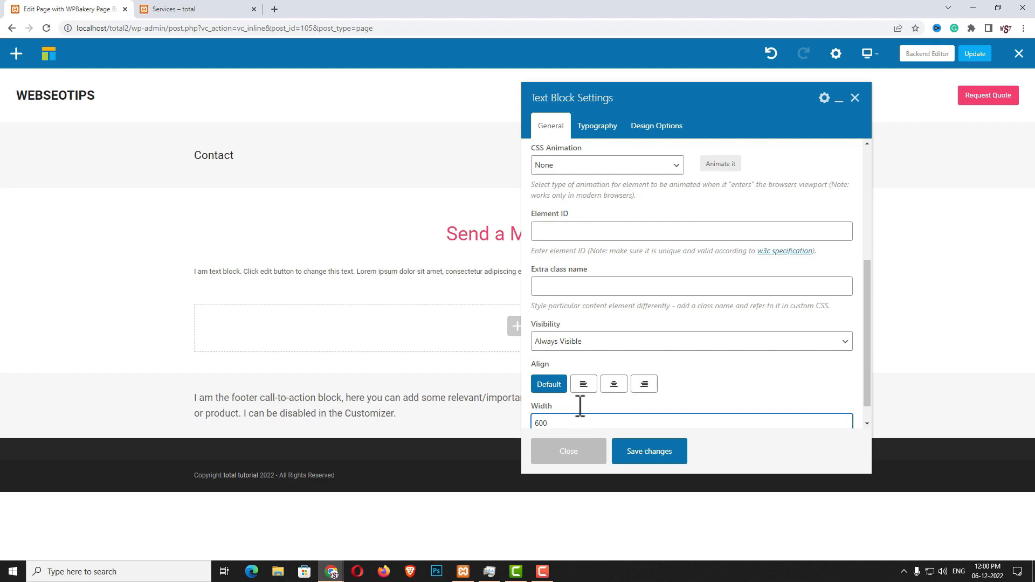
{"action": "type", "text": "PX"}
{"action": "left_click", "coordinate": [647, 453]}
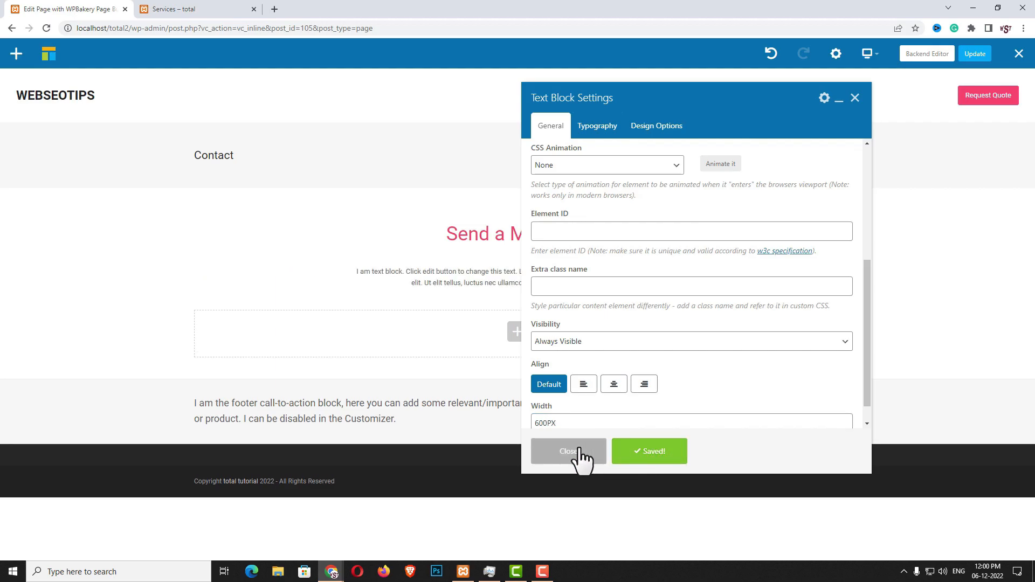
{"action": "left_click", "coordinate": [581, 453]}
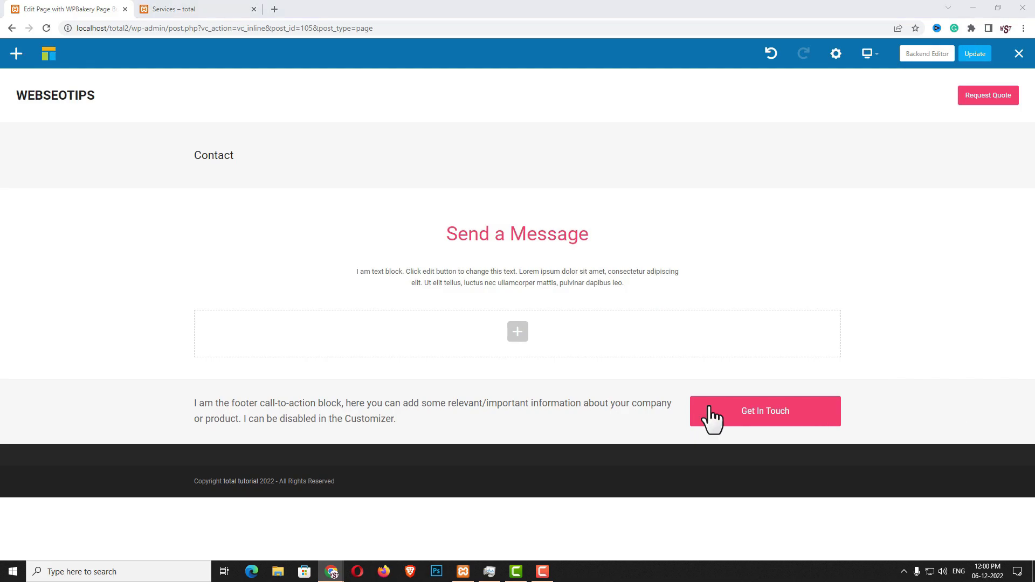
Insert a Contact Form element into the empty row below the intro text, save it, and update the Contact page
{"action": "left_click", "coordinate": [509, 338]}
{"action": "left_click", "coordinate": [850, 84]}
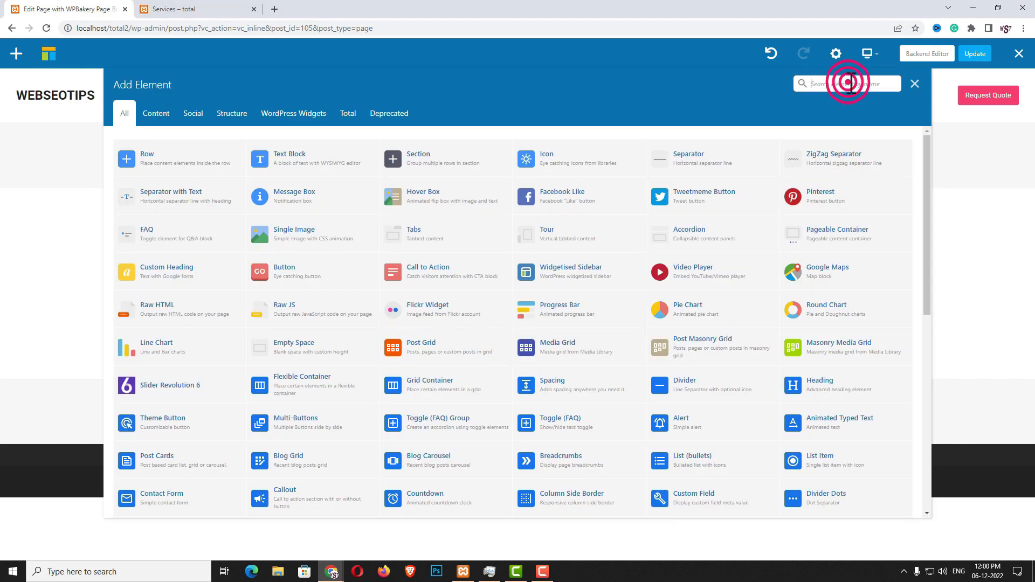
{"action": "type", "text": "CON"}
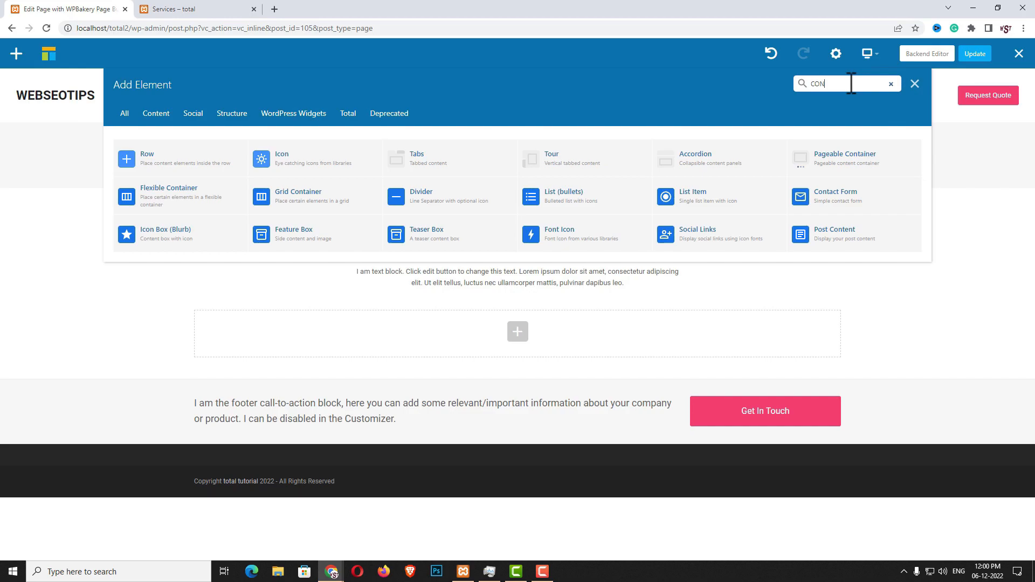
{"action": "type", "text": "TACT"}
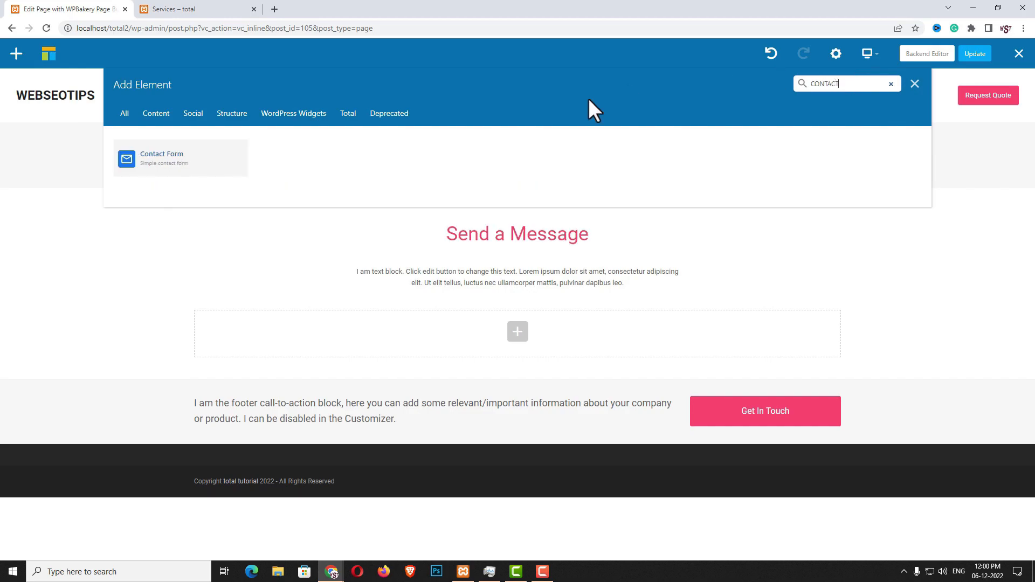
{"action": "left_click", "coordinate": [168, 160]}
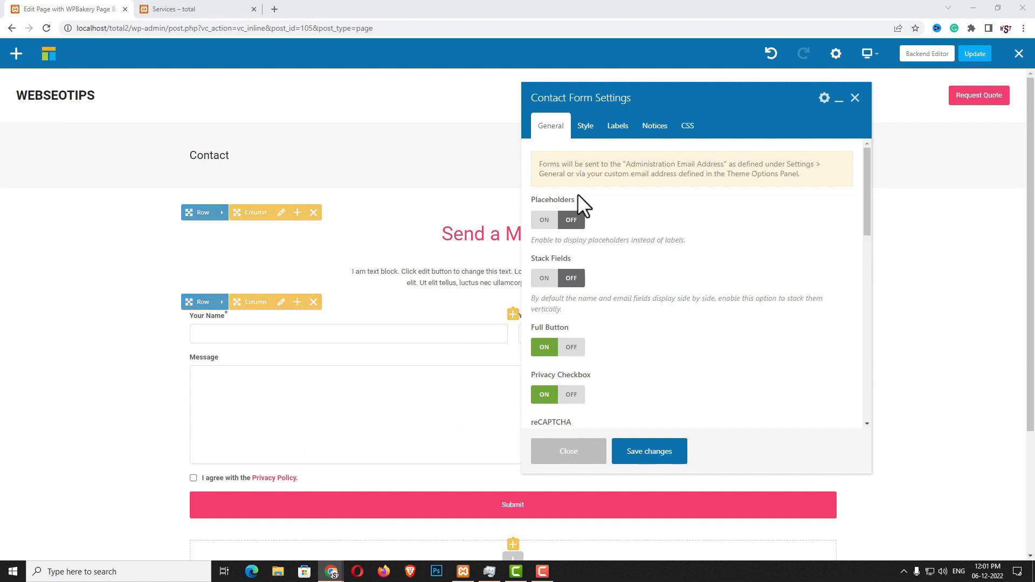
{"action": "left_click", "coordinate": [618, 127]}
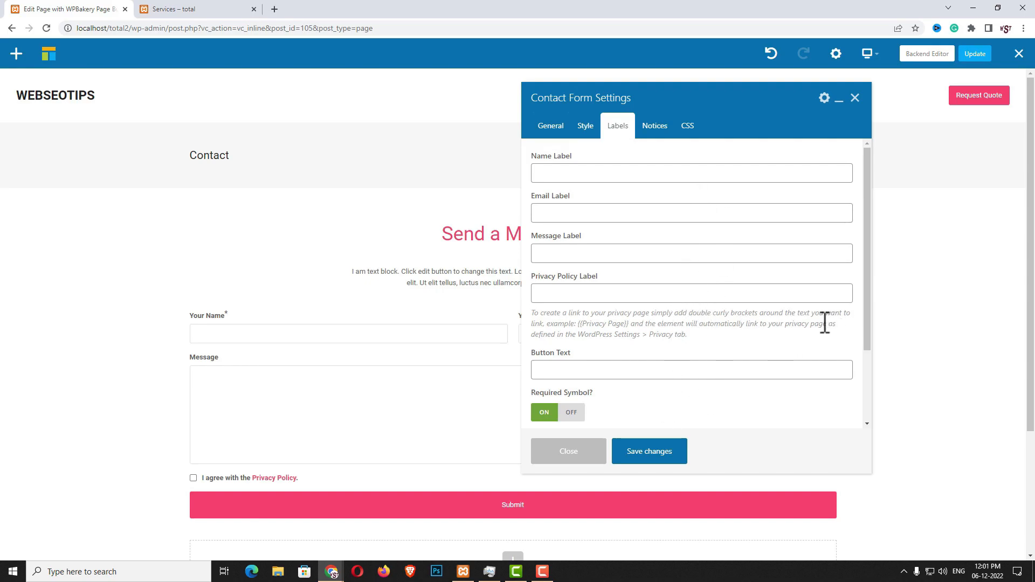
{"action": "left_click", "coordinate": [670, 457]}
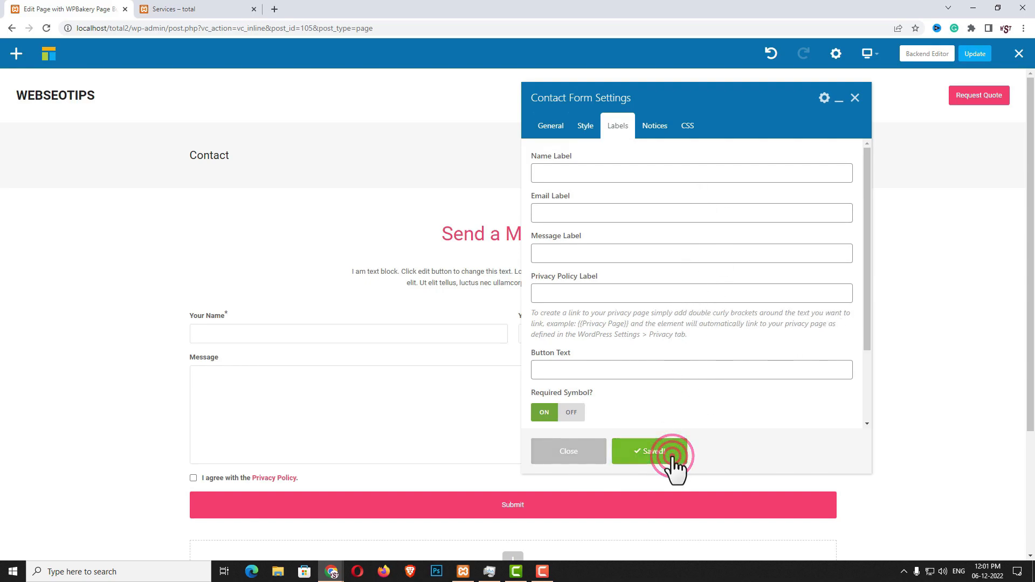
{"action": "left_click", "coordinate": [588, 457]}
{"action": "scroll", "coordinate": [685, 361], "scroll_direction": "down", "scroll_amount": 3}
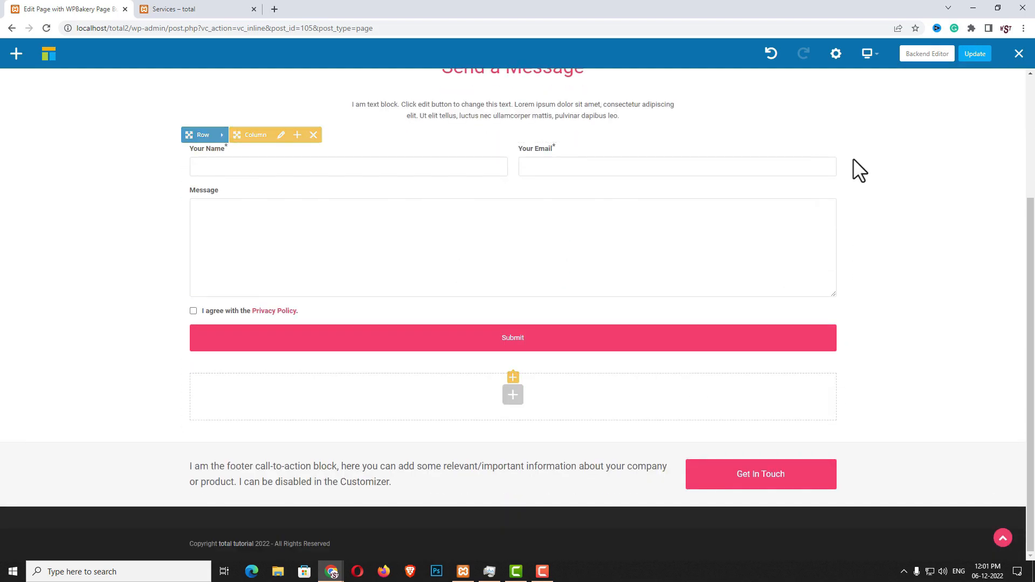
{"action": "left_click", "coordinate": [984, 54]}
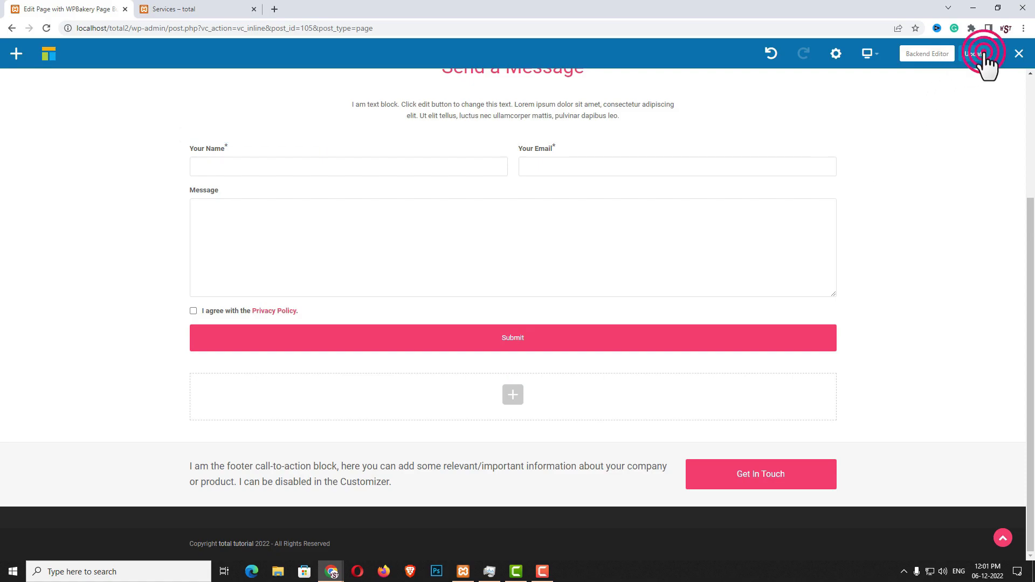
Copy the Contact page's permalink and open the Services page in the WPBakery builder
{"action": "left_click", "coordinate": [925, 54]}
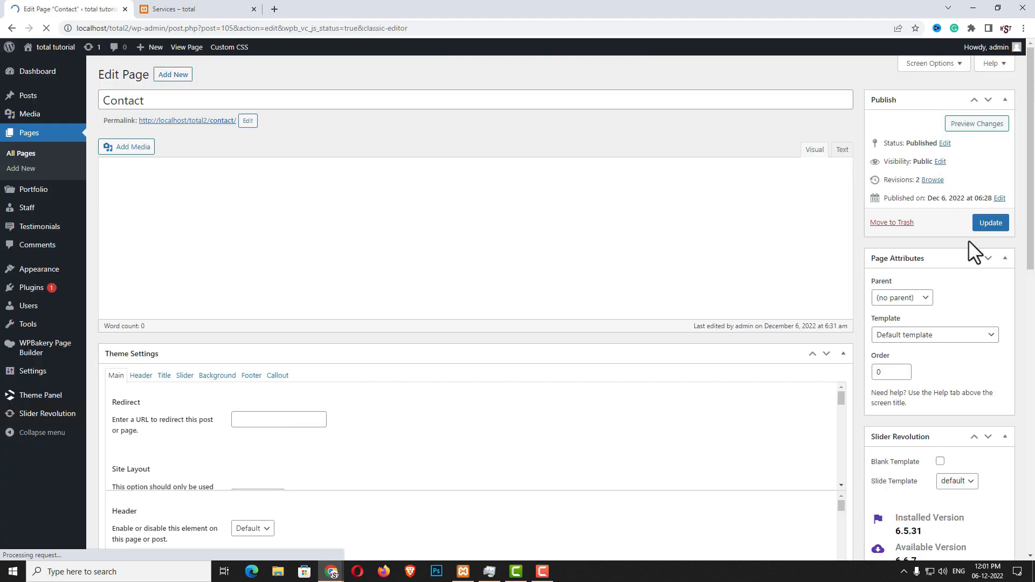
{"action": "right_click", "coordinate": [196, 122]}
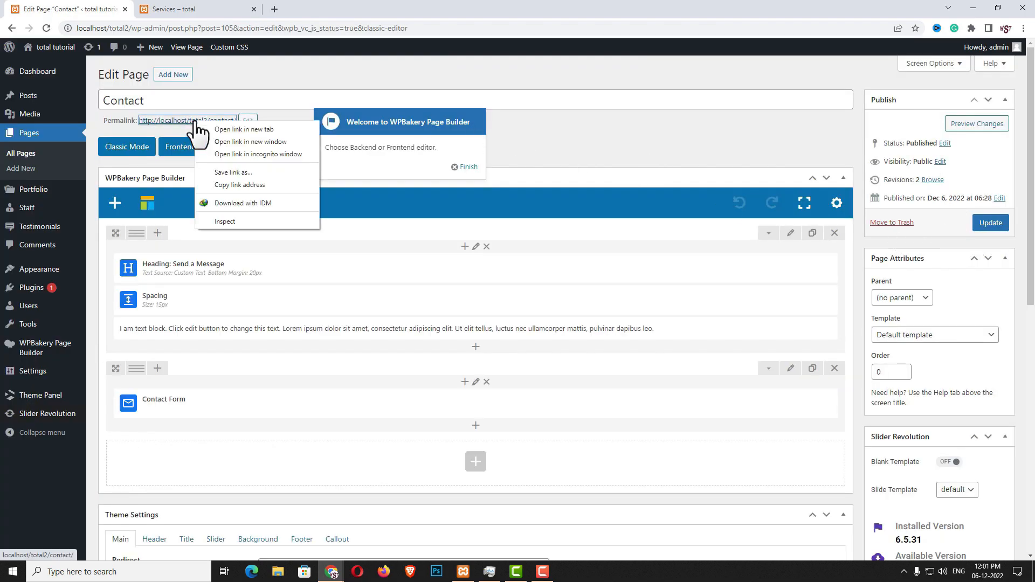
{"action": "left_click", "coordinate": [222, 186]}
{"action": "left_click", "coordinate": [41, 135]}
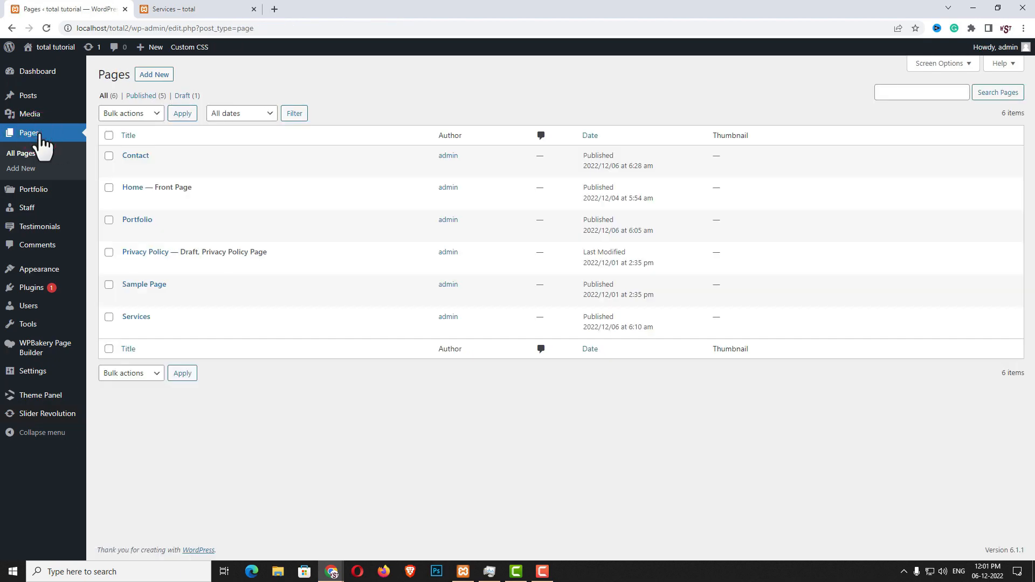
{"action": "mouse_move", "coordinate": [143, 330]}
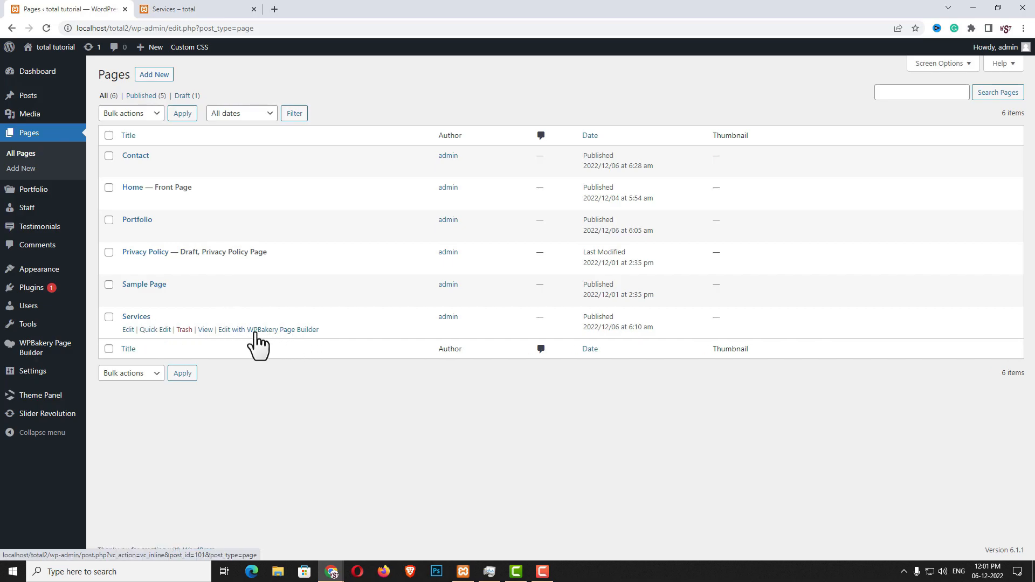
{"action": "left_click", "coordinate": [307, 330]}
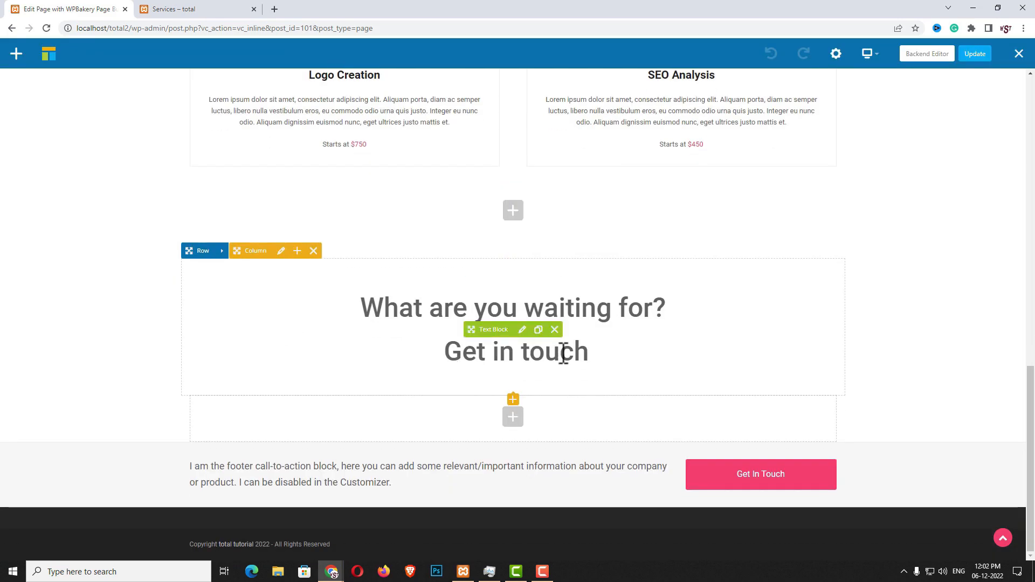
Link the 'Get in touch' text to the Contact page, update Services, and switch to the backend editor
{"action": "left_click", "coordinate": [521, 331]}
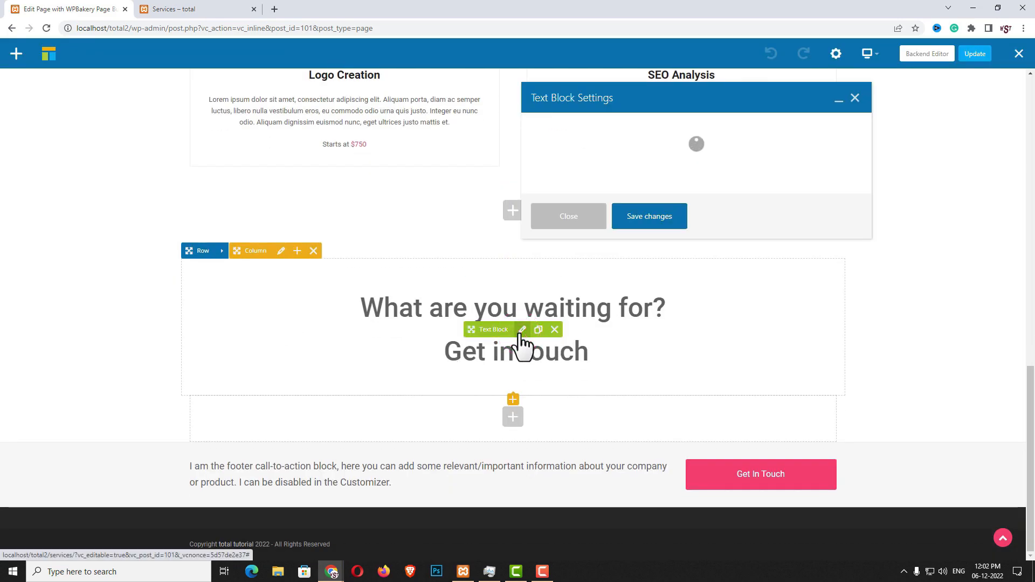
{"action": "left_click_drag", "start_coordinate": [684, 230], "coordinate": [634, 231]}
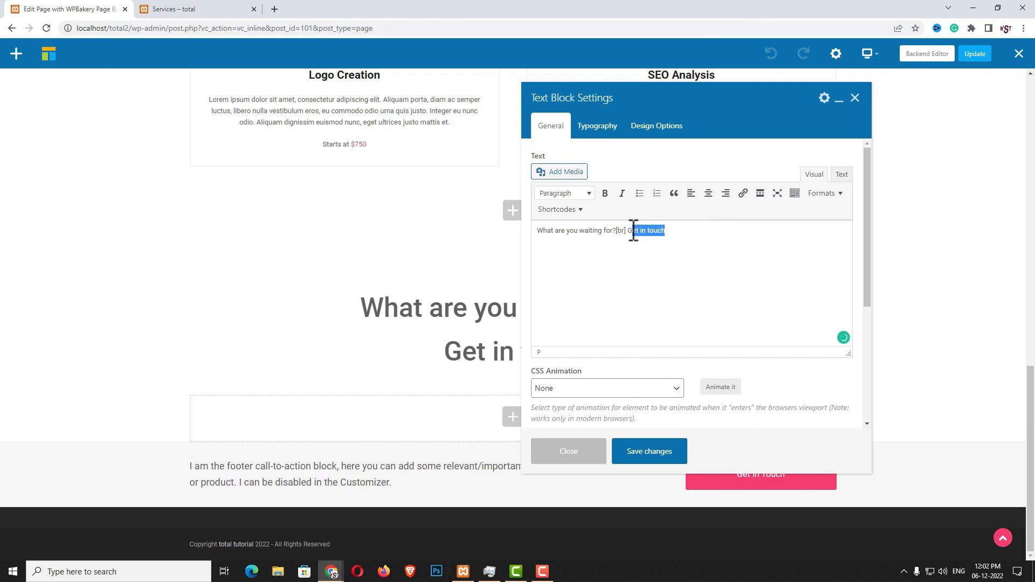
{"action": "left_click", "coordinate": [750, 195]}
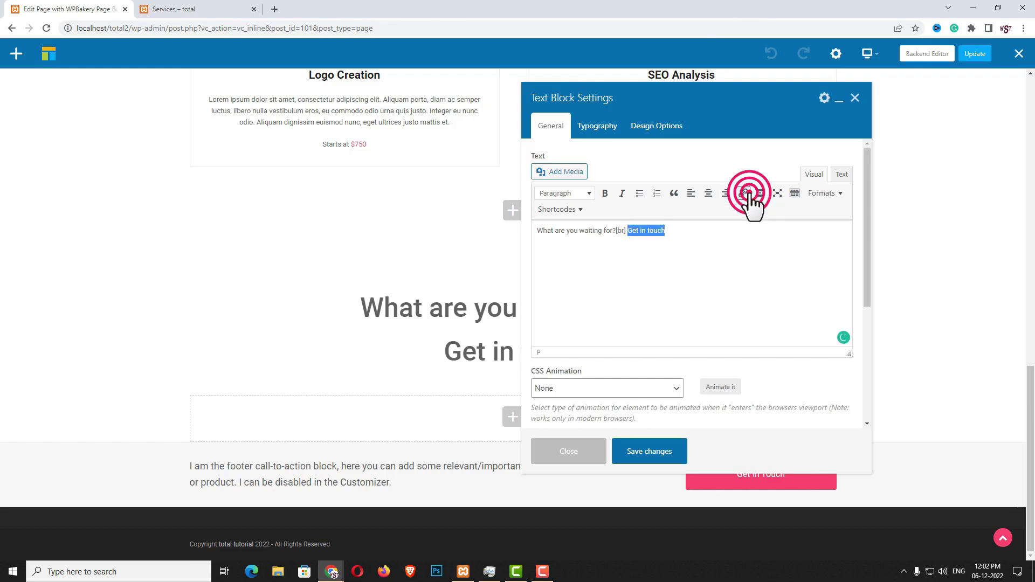
{"action": "key", "text": "ctrl+v"}
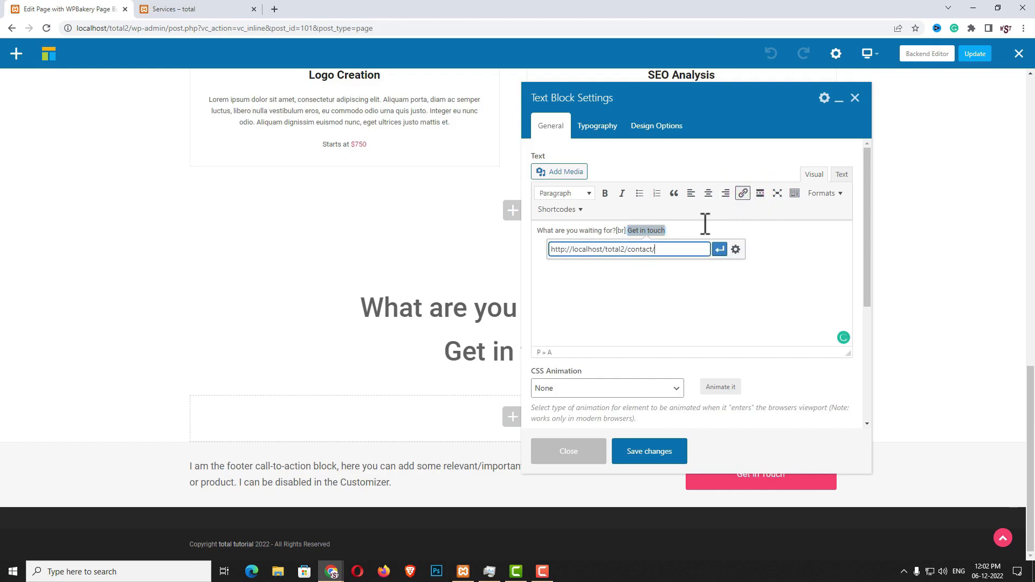
{"action": "left_click", "coordinate": [720, 251]}
{"action": "left_click", "coordinate": [652, 456]}
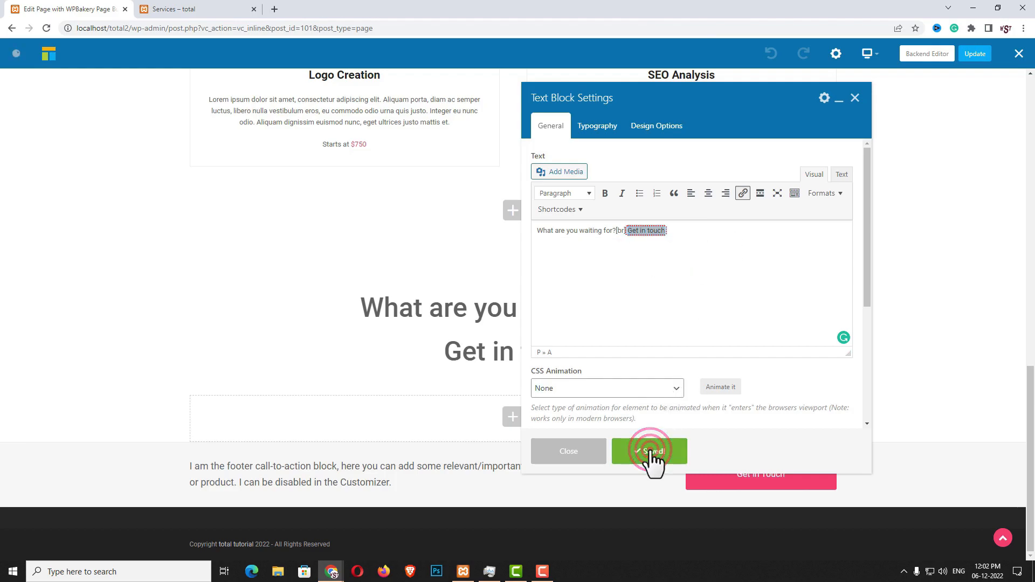
{"action": "left_click", "coordinate": [585, 461]}
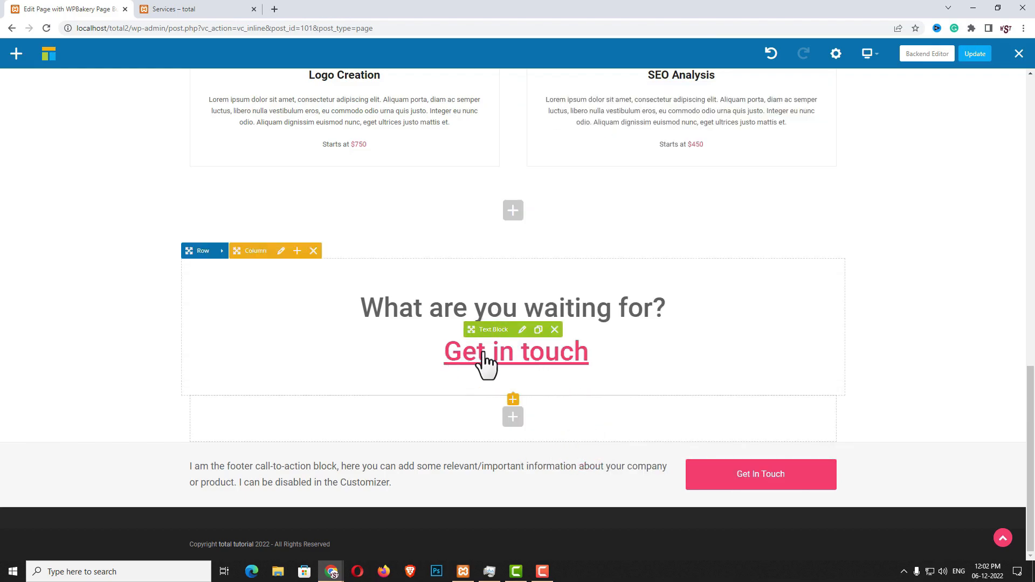
{"action": "left_click", "coordinate": [975, 53]}
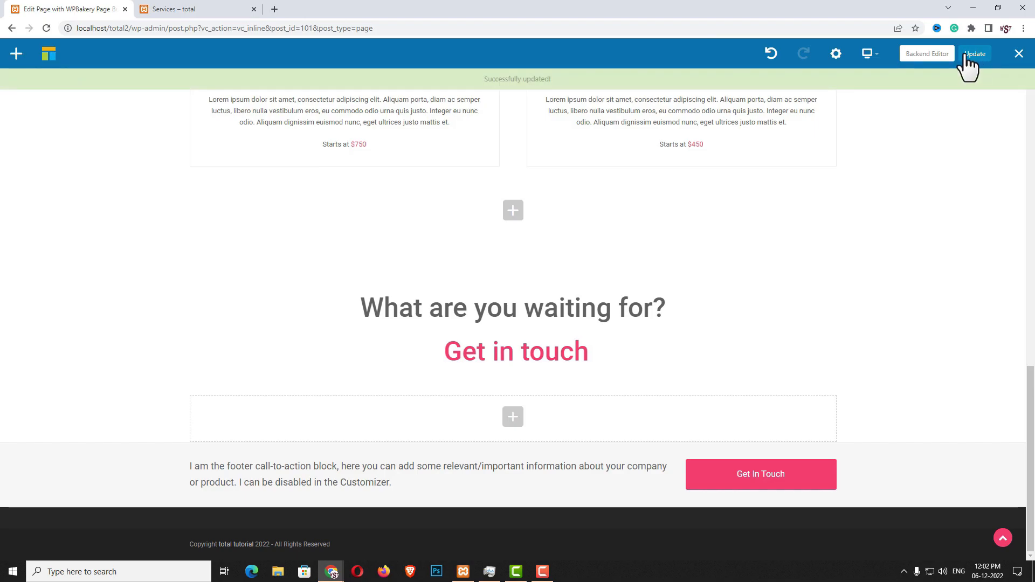
{"action": "left_click", "coordinate": [933, 56]}
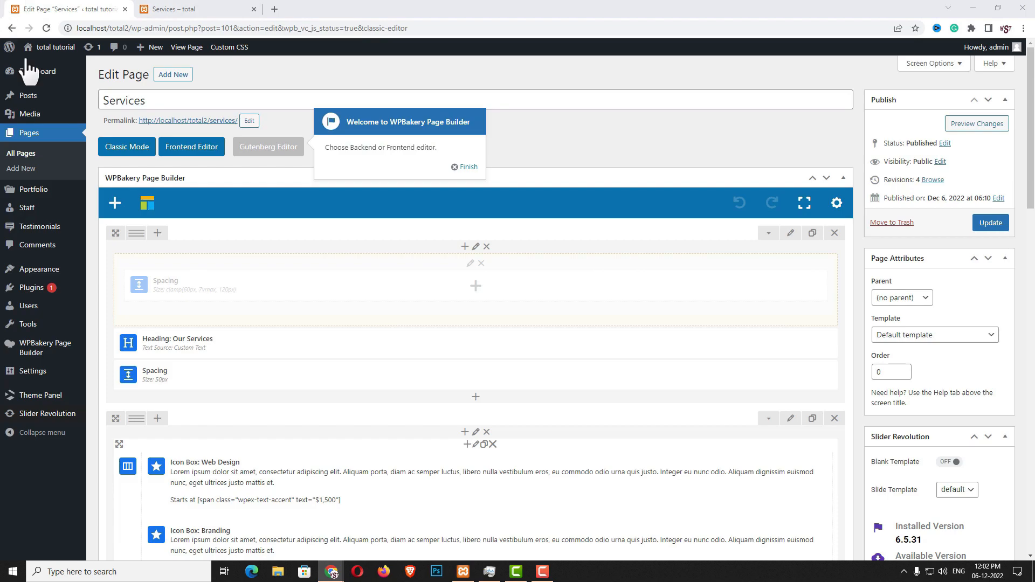
Create and publish a new page titled 'Blog'
{"action": "left_click", "coordinate": [172, 75]}
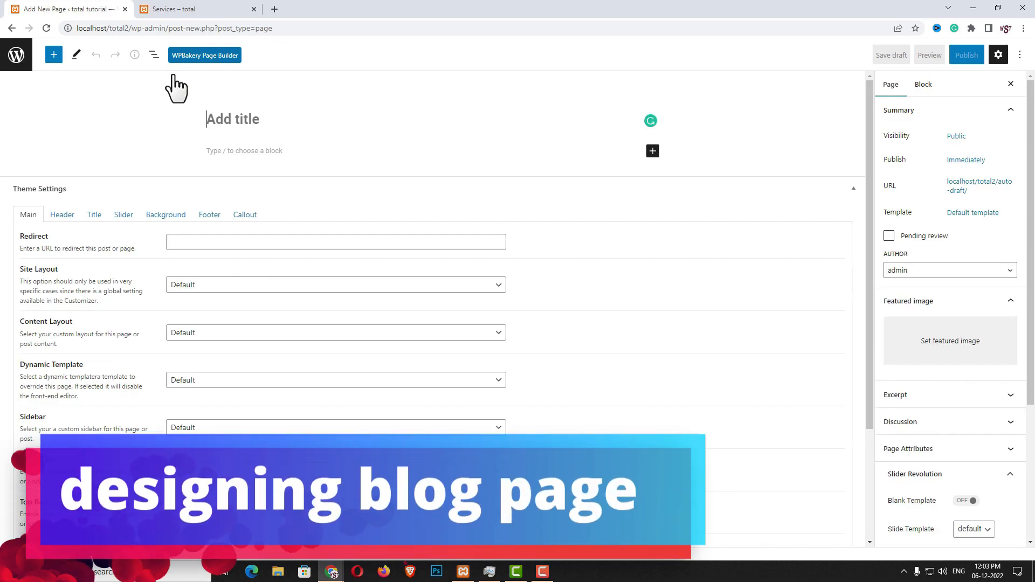
{"action": "type", "text": "b"}
{"action": "key", "text": "BackSpace"}
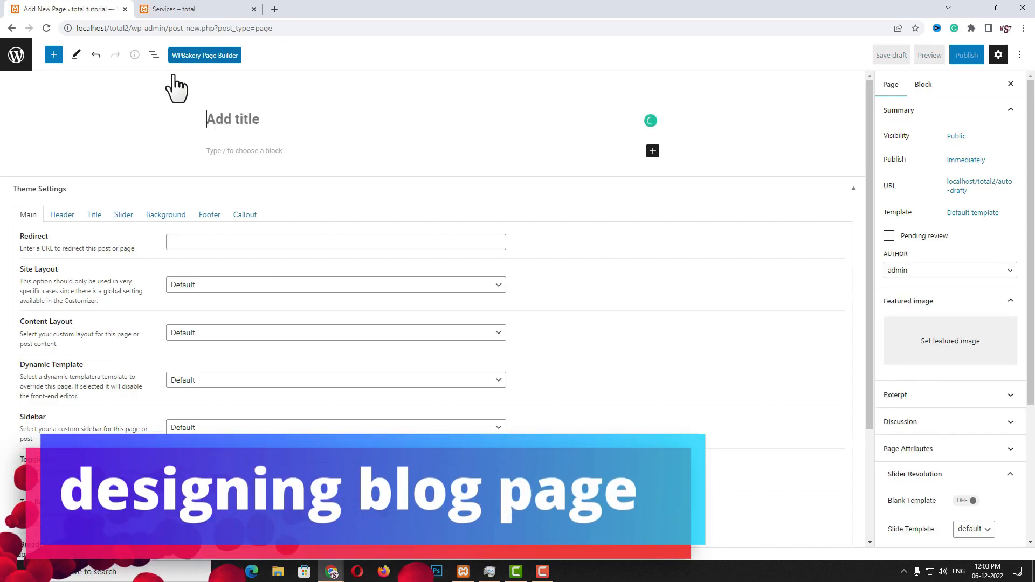
{"action": "key", "text": "Caps_Lock"}
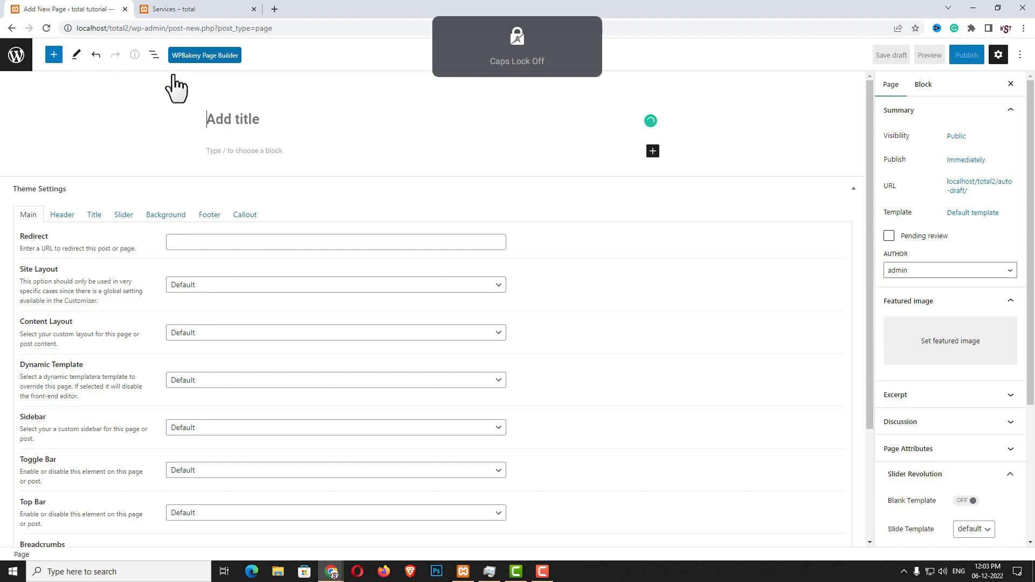
{"action": "type", "text": "Blog"}
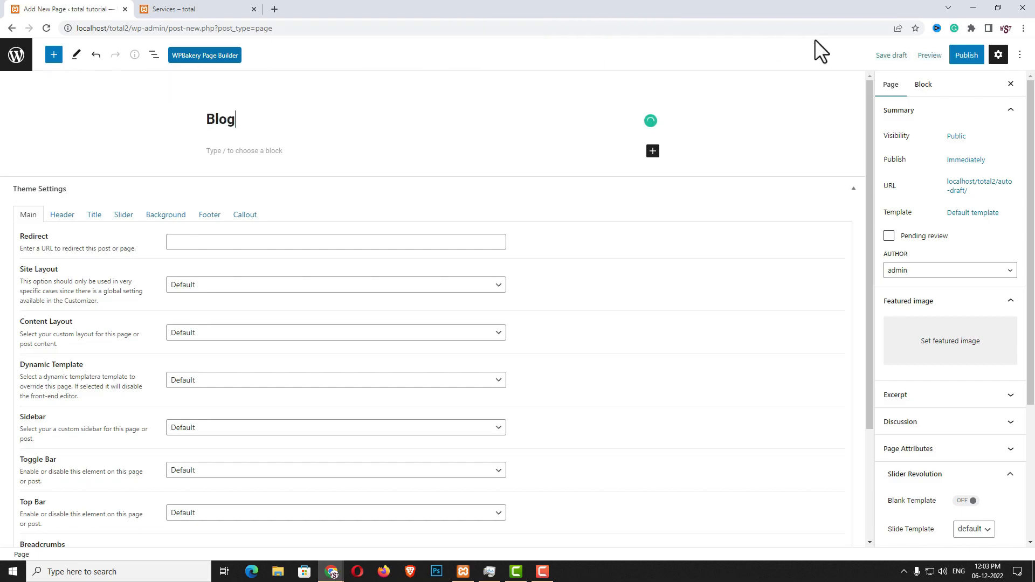
{"action": "left_click", "coordinate": [967, 55]}
{"action": "left_click", "coordinate": [908, 55]}
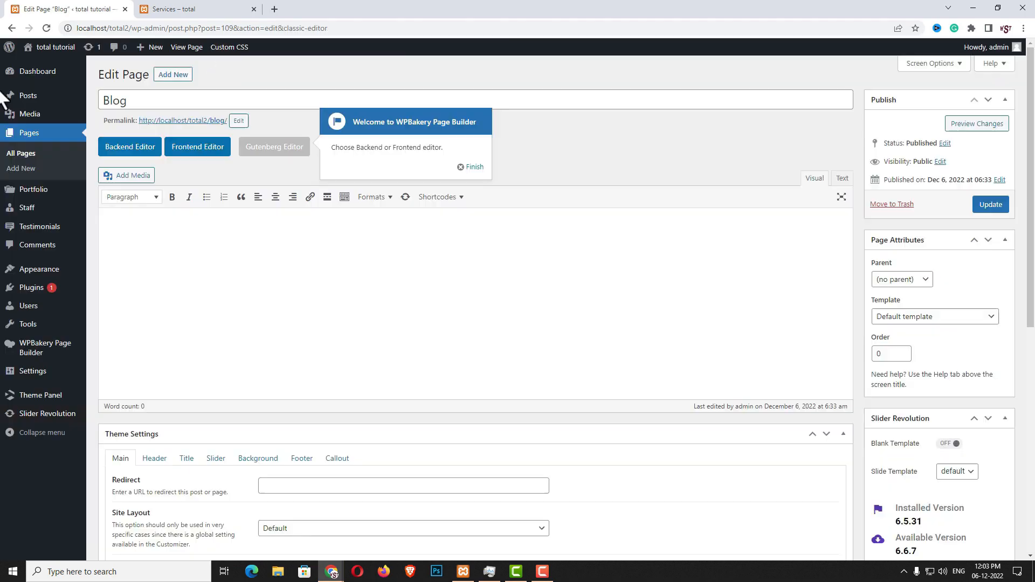
In the front-end builder, add the Templatera 'Content Top/Bottom Spacing' template to the Blog page
{"action": "left_click", "coordinate": [205, 148]}
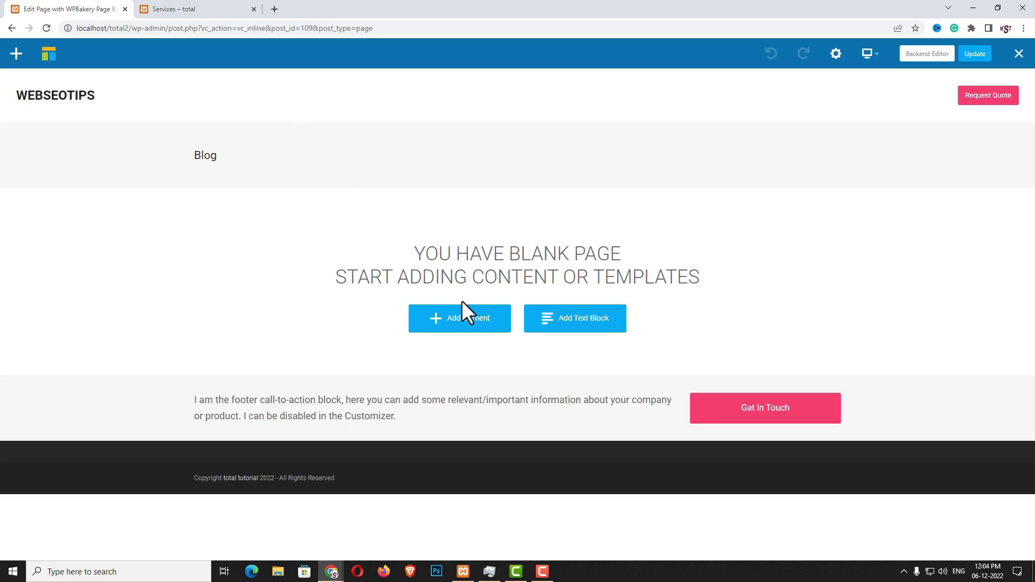
{"action": "left_click", "coordinate": [476, 325]}
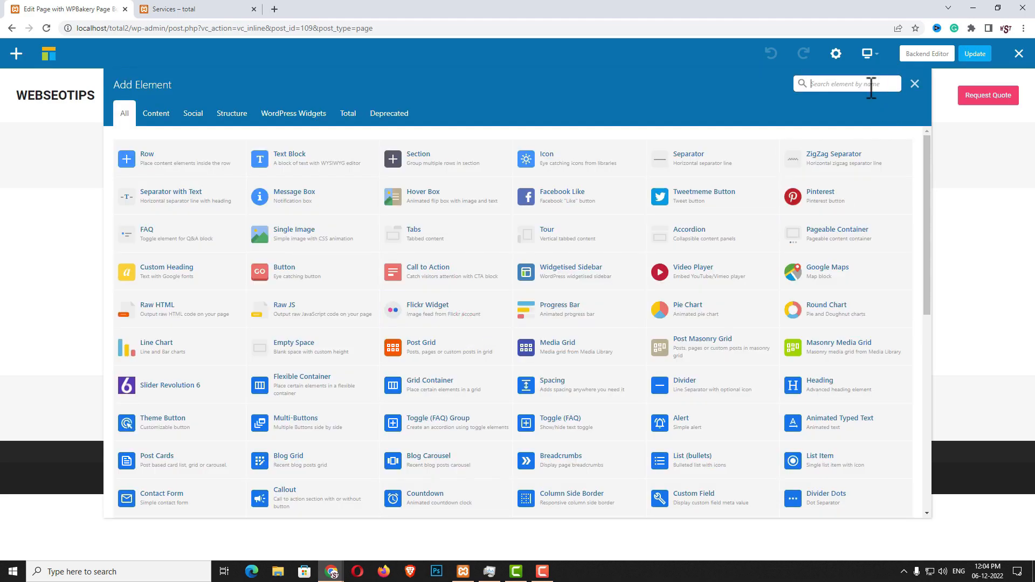
{"action": "type", "text": "tem"}
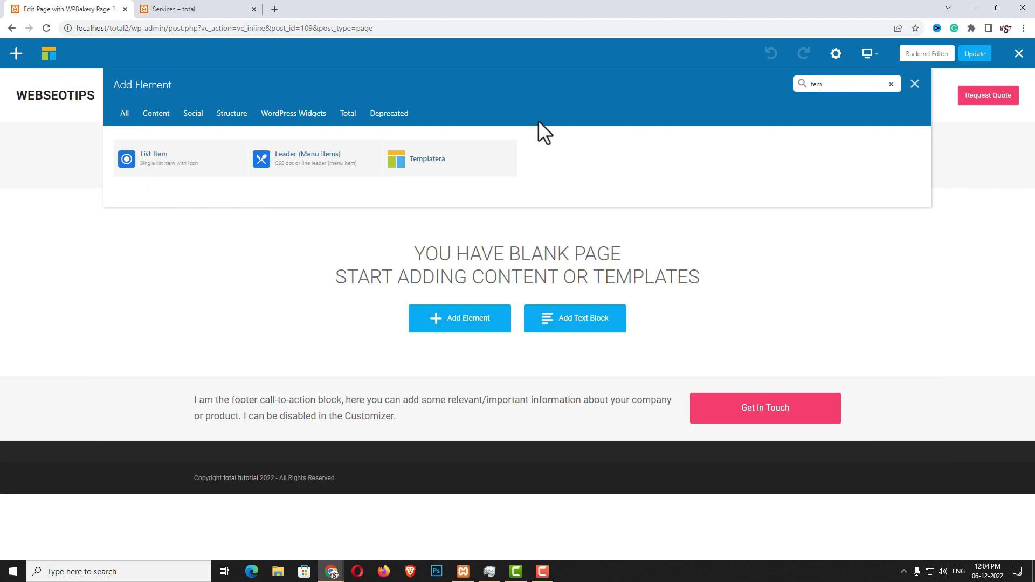
{"action": "left_click", "coordinate": [440, 174]}
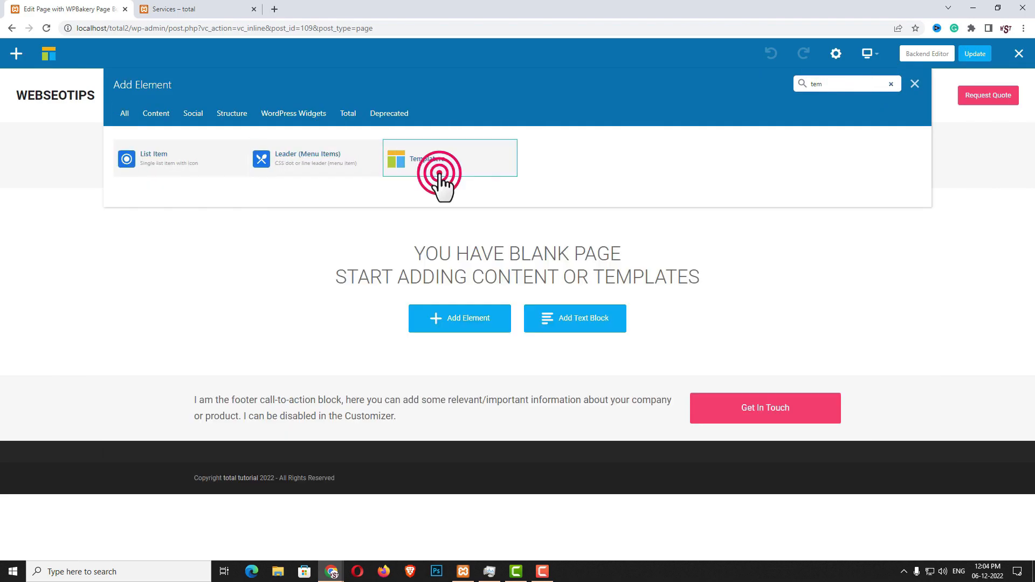
{"action": "left_click", "coordinate": [617, 148]}
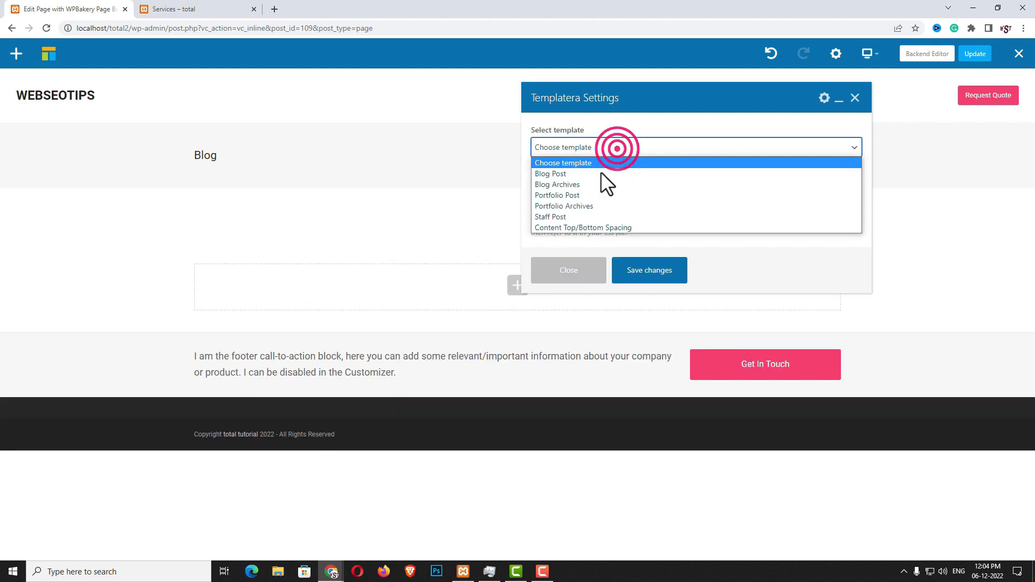
{"action": "left_click", "coordinate": [571, 229]}
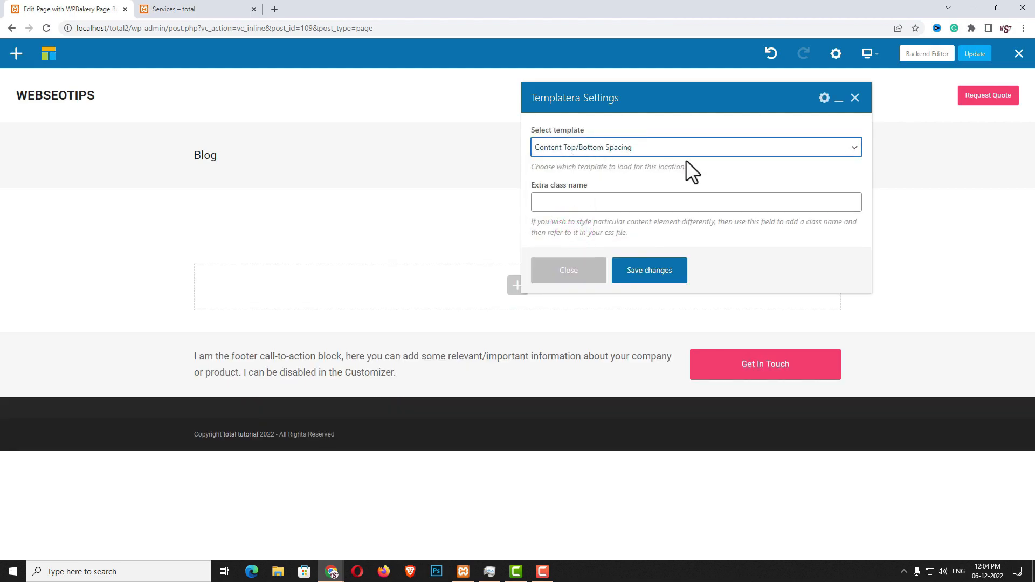
{"action": "left_click", "coordinate": [629, 271]}
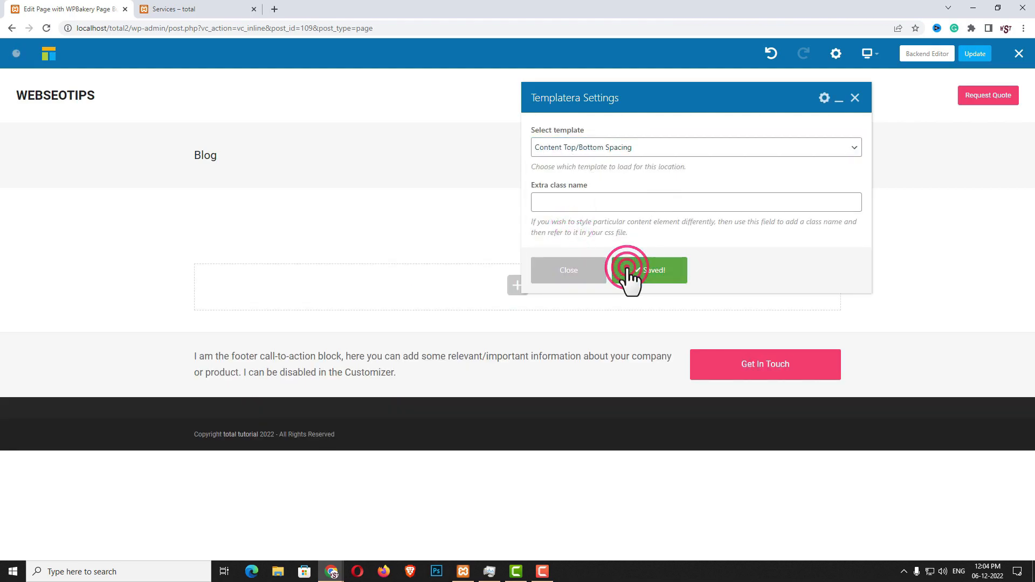
{"action": "left_click", "coordinate": [581, 271]}
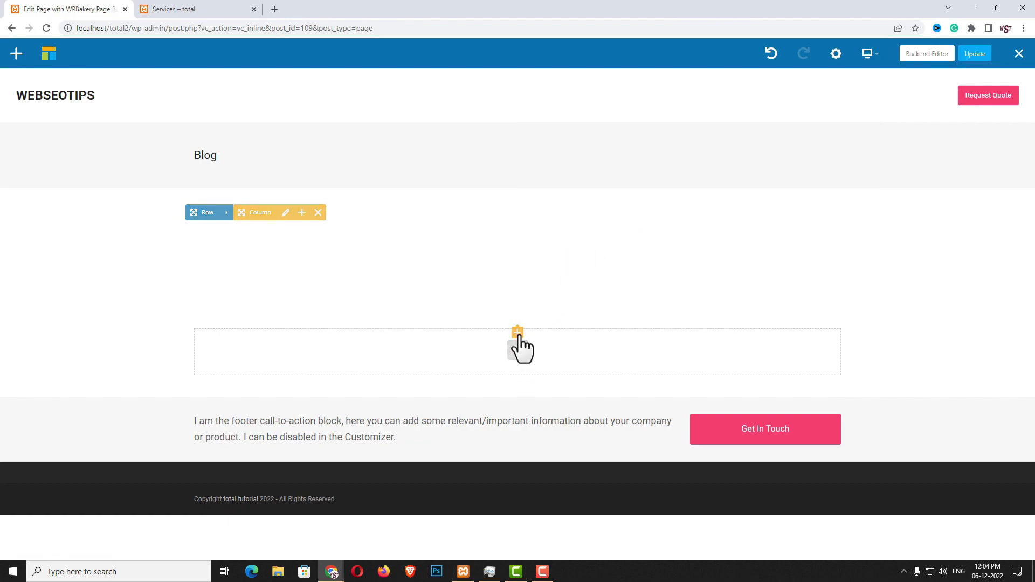
Add an h1 Heading reading 'Web Design, SEO & Marketing Blog'
{"action": "left_click", "coordinate": [519, 333]}
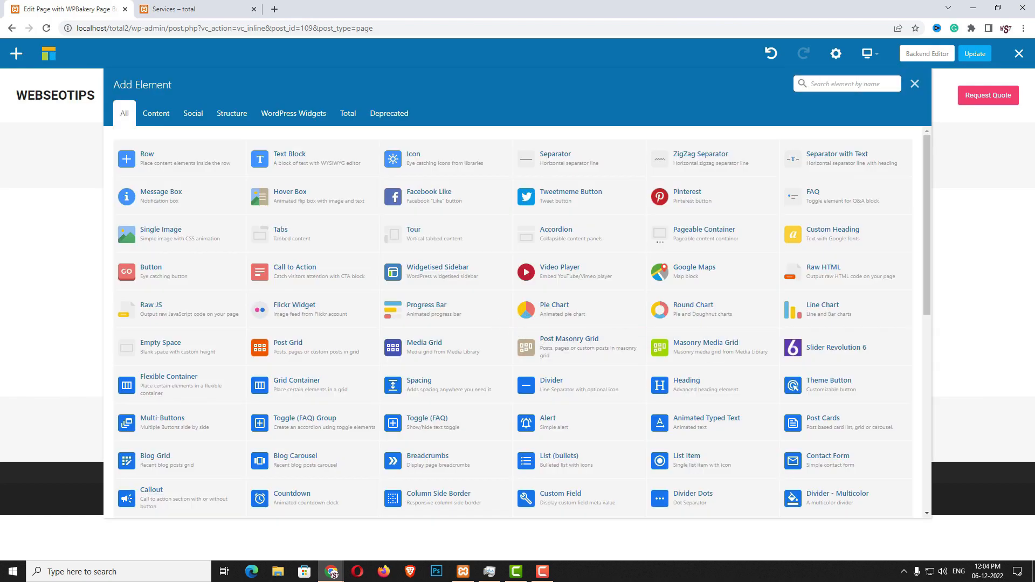
{"action": "left_click", "coordinate": [823, 85]}
{"action": "type", "text": "Head"}
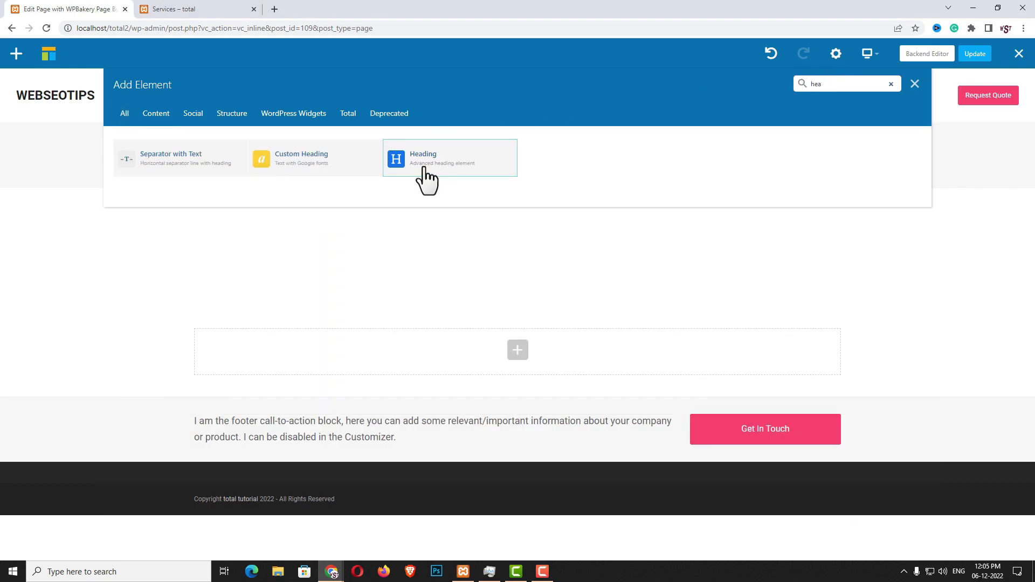
{"action": "left_click", "coordinate": [424, 166]}
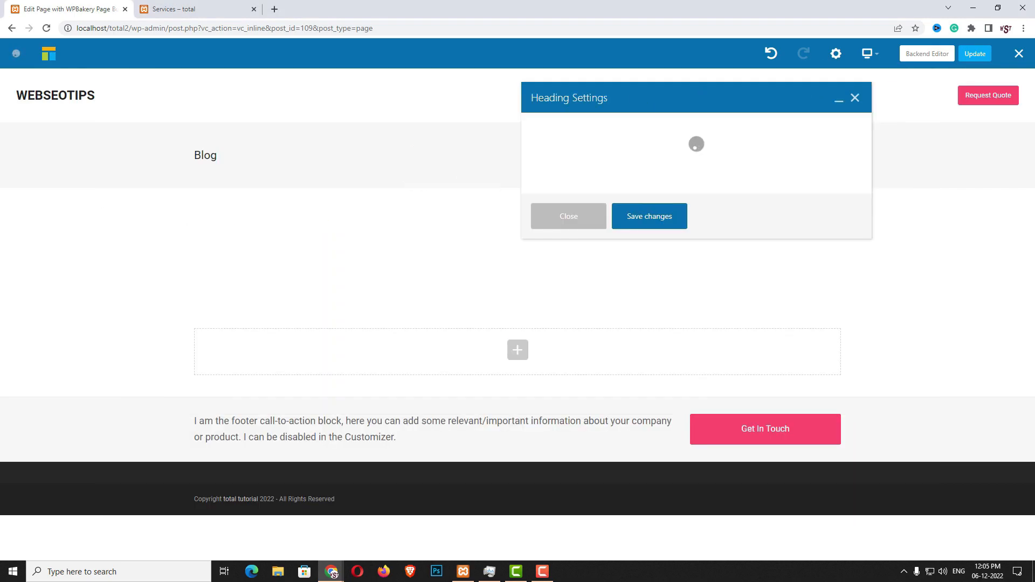
{"action": "double_click", "coordinate": [589, 215]}
{"action": "type", "text": "Web Design, SEO & Marketing Blog"}
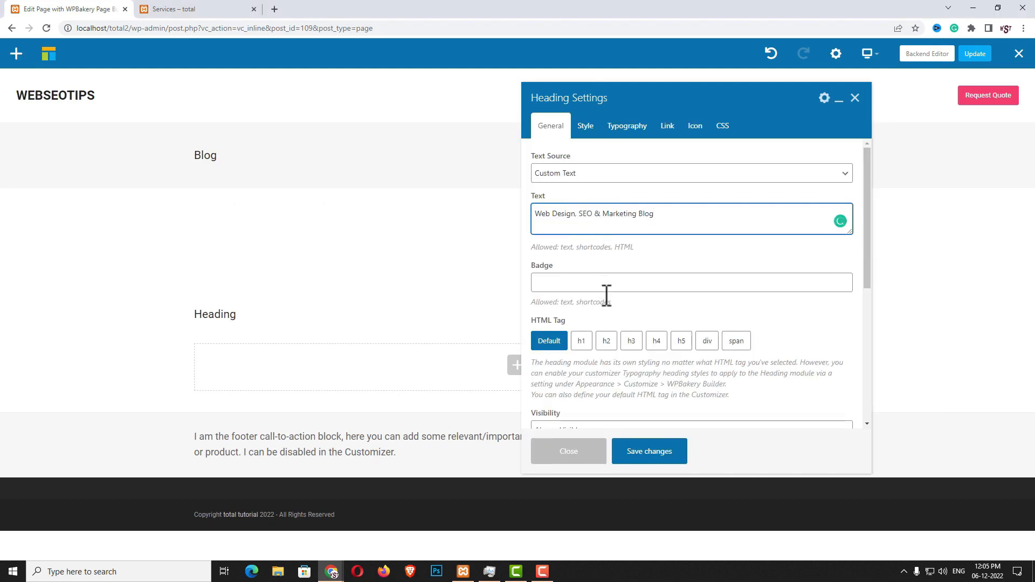
{"action": "left_click", "coordinate": [581, 343]}
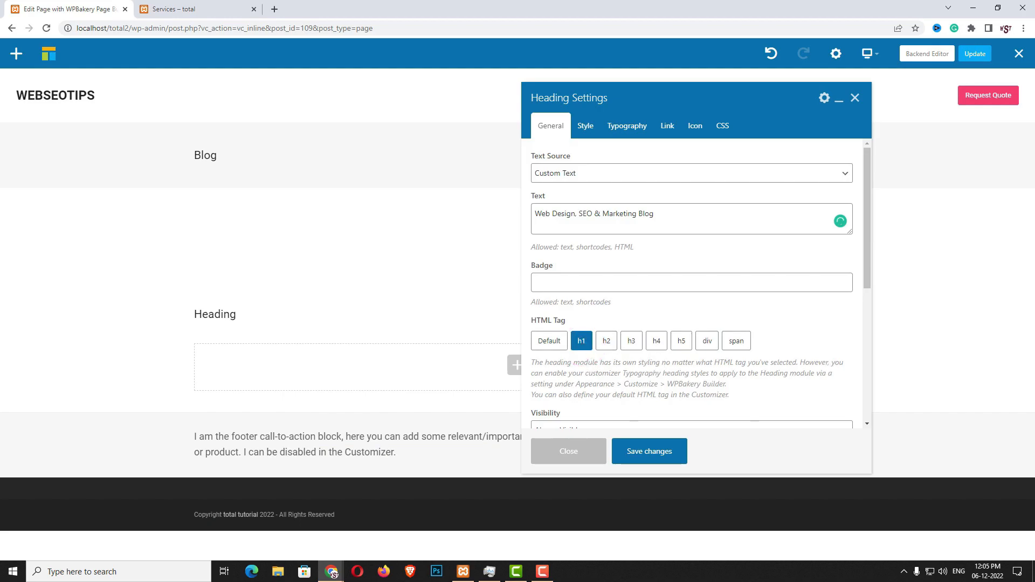
Give the heading a width of 800 and centre the heading block
{"action": "left_click", "coordinate": [586, 128]}
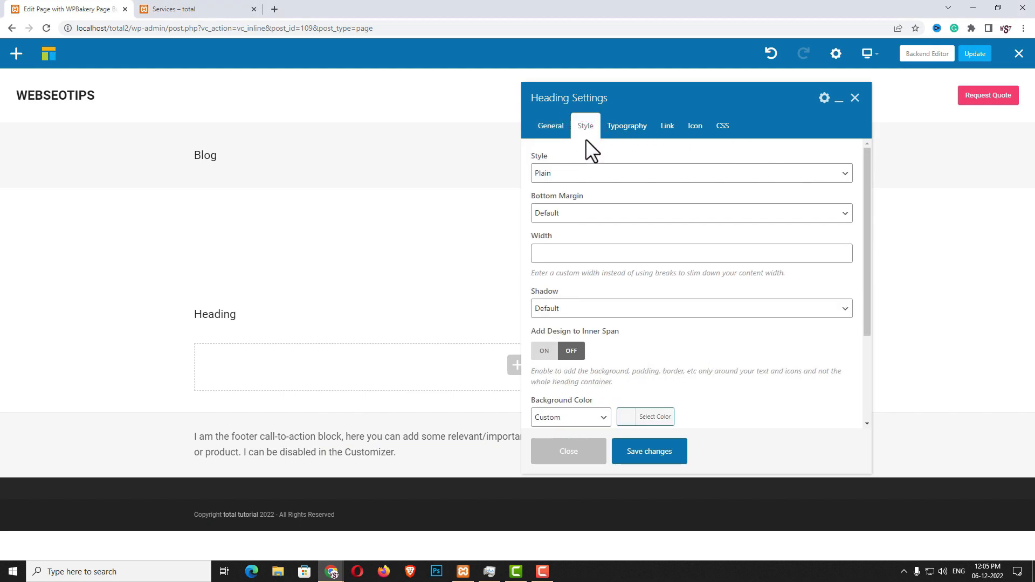
{"action": "left_click", "coordinate": [562, 254]}
{"action": "type", "text": "800"}
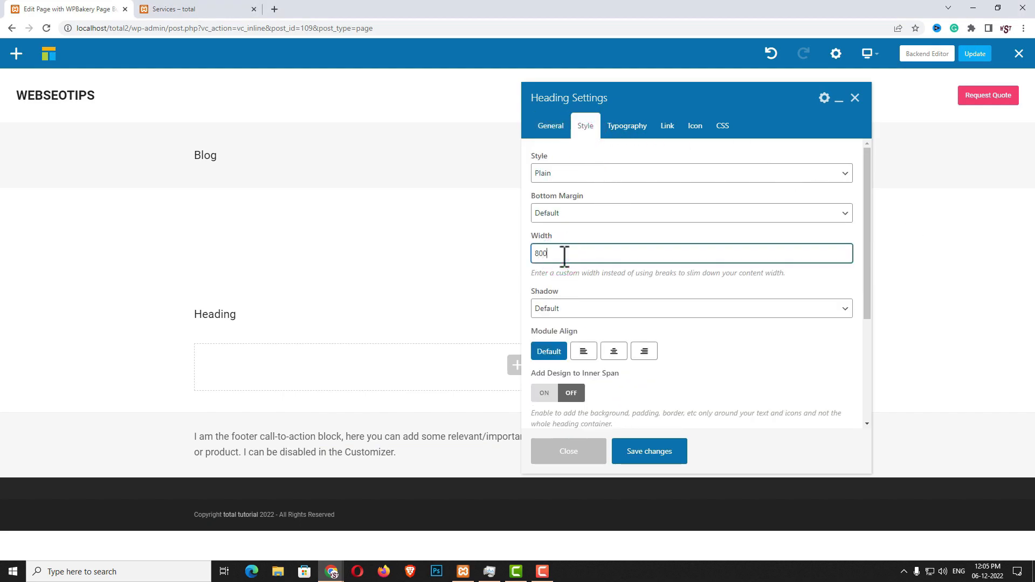
{"action": "left_click", "coordinate": [614, 351]}
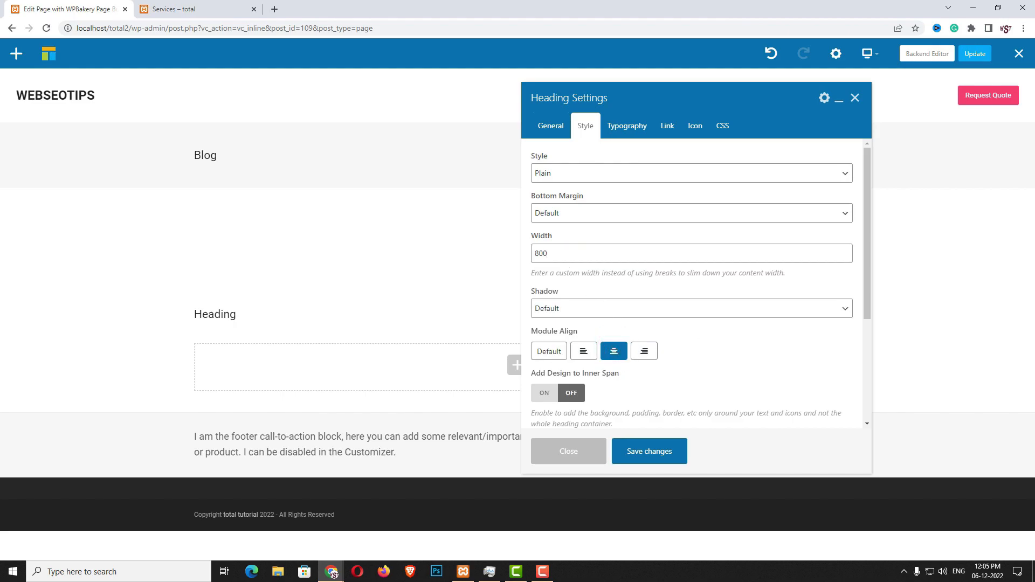
{"action": "left_click", "coordinate": [655, 452]}
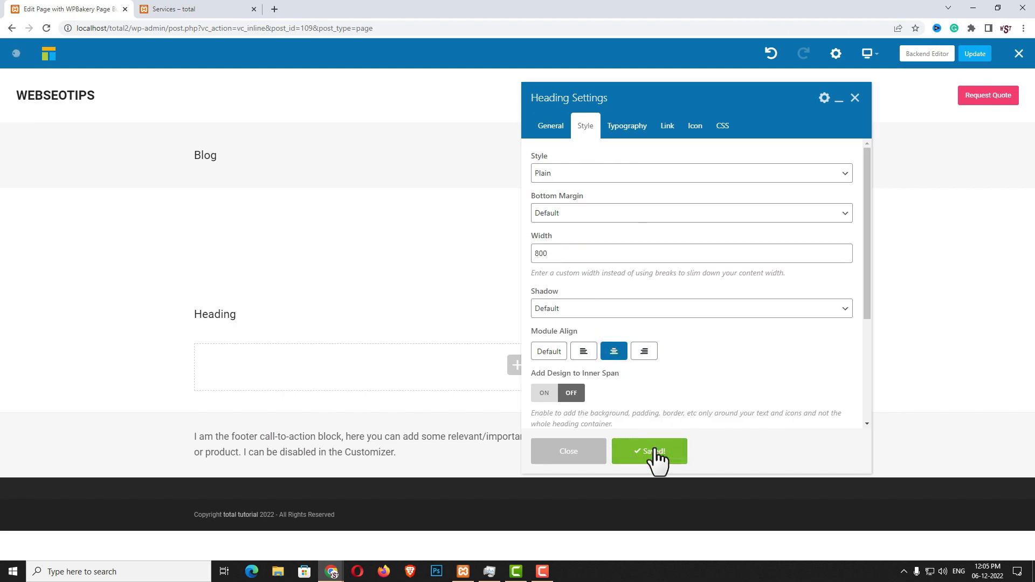
Centre the heading text and set its font size to clamp(34px, 4vmax, 60px)
{"action": "left_click", "coordinate": [626, 127]}
{"action": "left_click", "coordinate": [618, 218]}
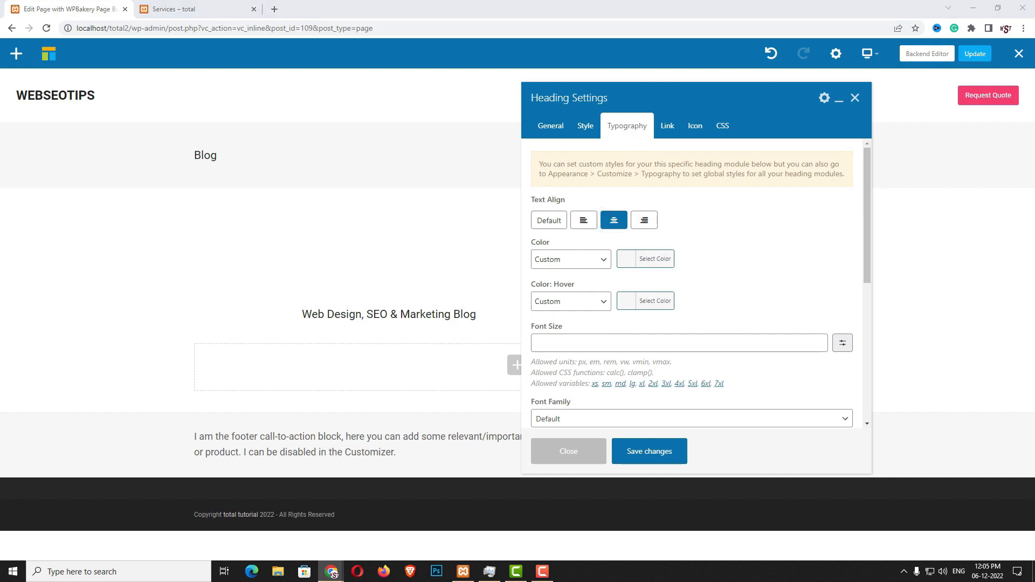
{"action": "left_click", "coordinate": [642, 344]}
{"action": "type", "text": "clamp(34px, 4vmax, 60px)"}
{"action": "left_click", "coordinate": [662, 453]}
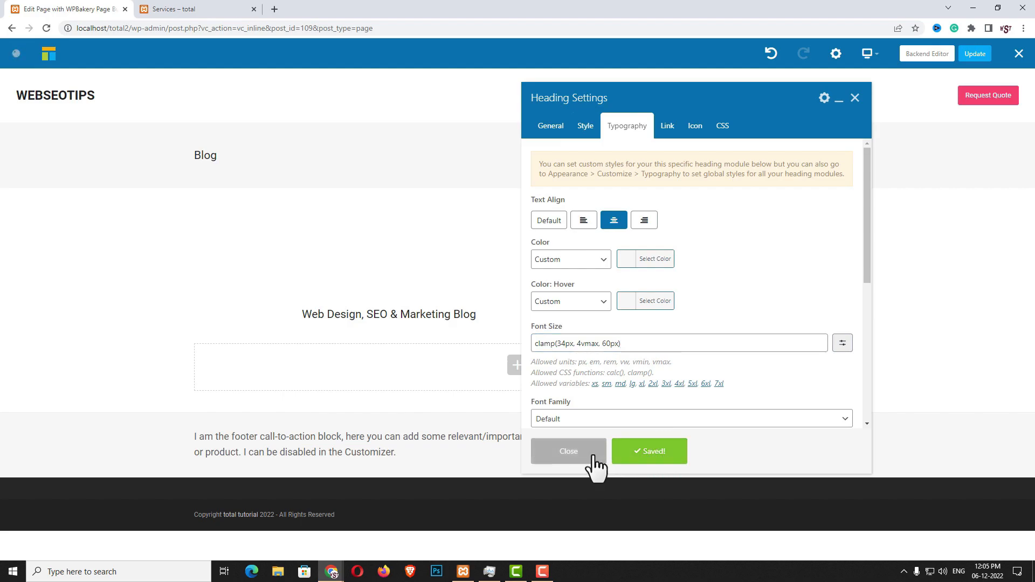
{"action": "left_click", "coordinate": [589, 456]}
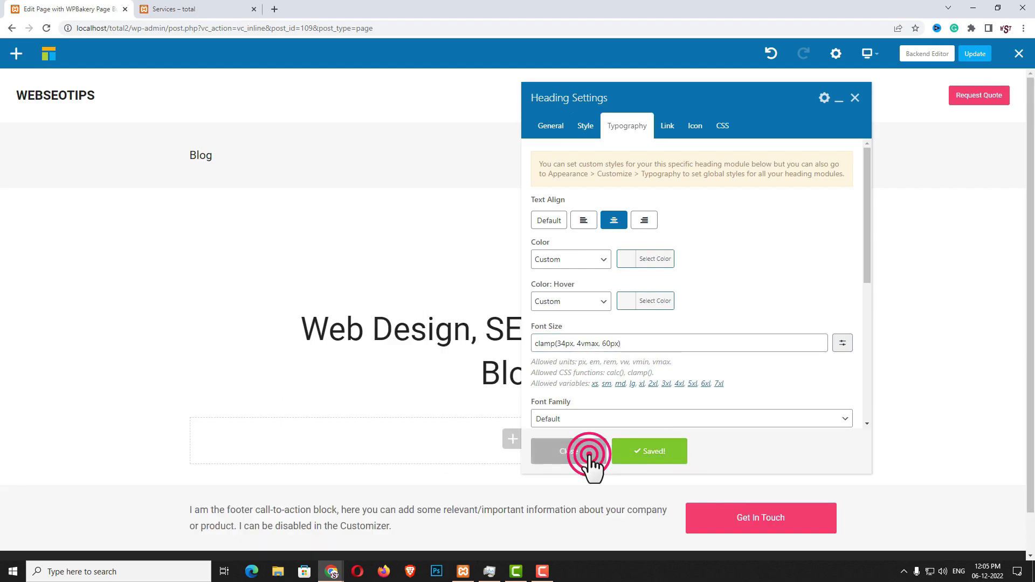
Add a Post Cards element below the heading using the Blog 11 card style
{"action": "left_click", "coordinate": [513, 439]}
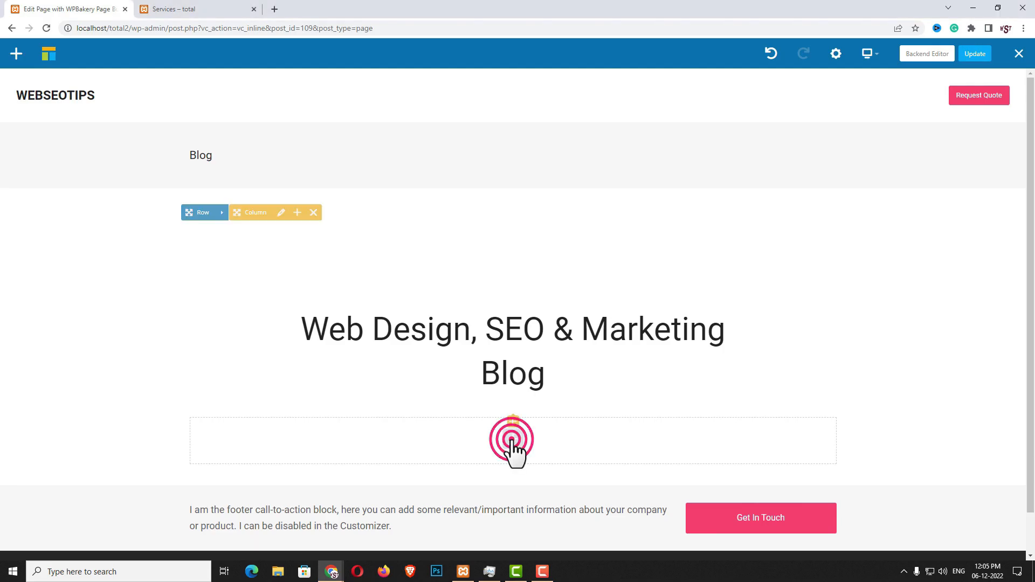
{"action": "type", "text": "pos"}
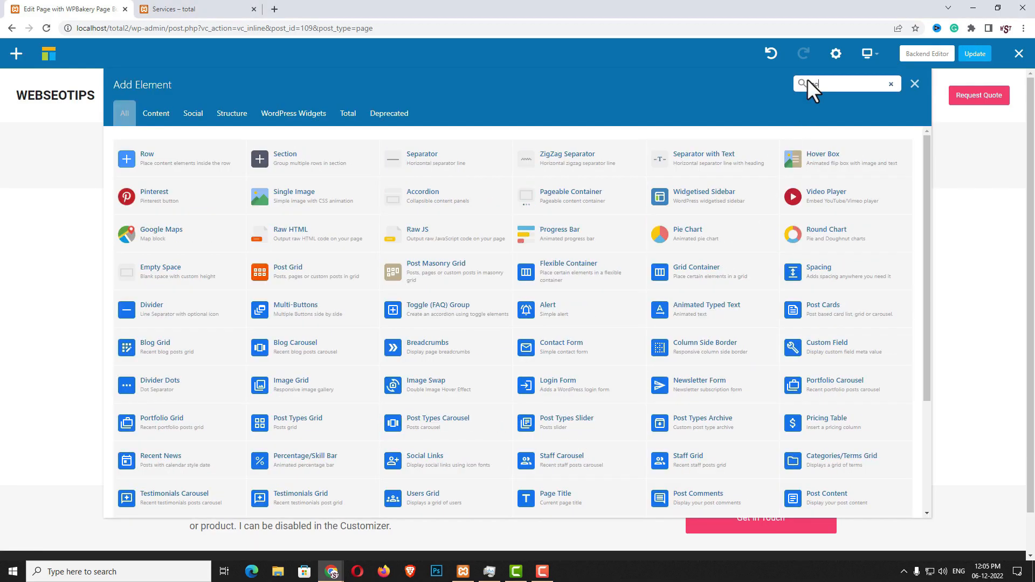
{"action": "type", "text": "t c"}
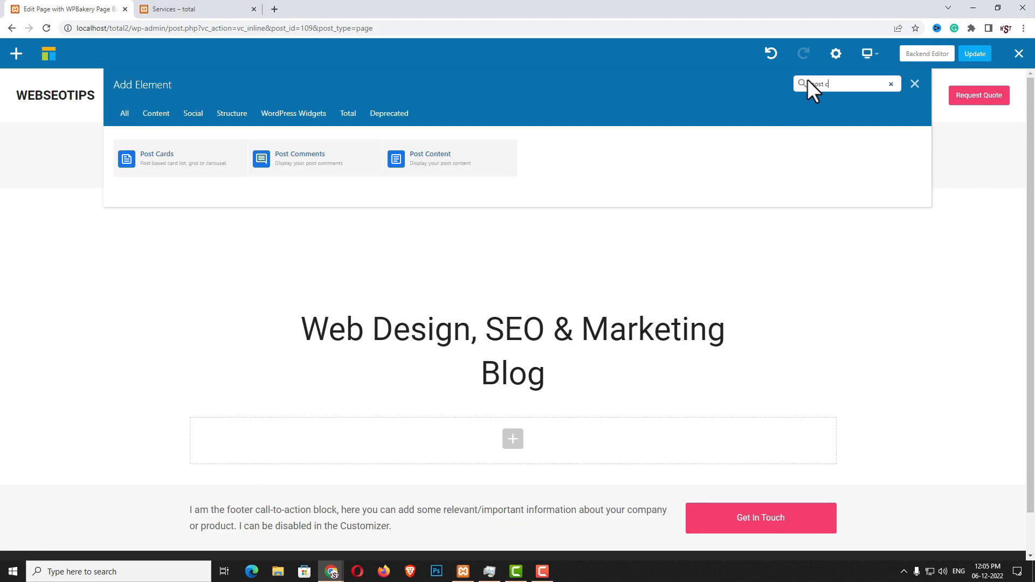
{"action": "left_click", "coordinate": [203, 164]}
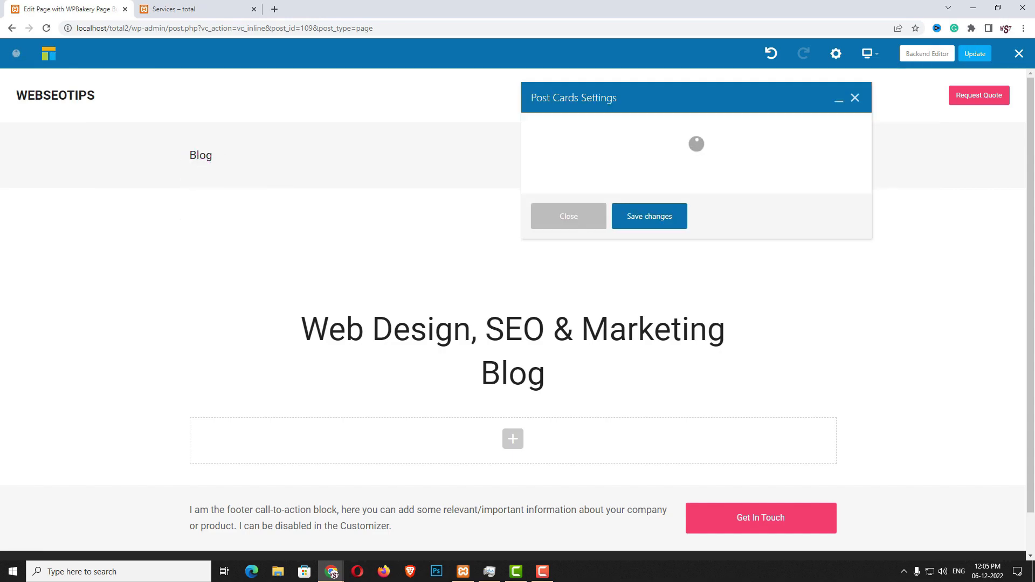
{"action": "left_click", "coordinate": [585, 173]}
{"action": "scroll", "coordinate": [589, 264], "scroll_direction": "down", "scroll_amount": 4}
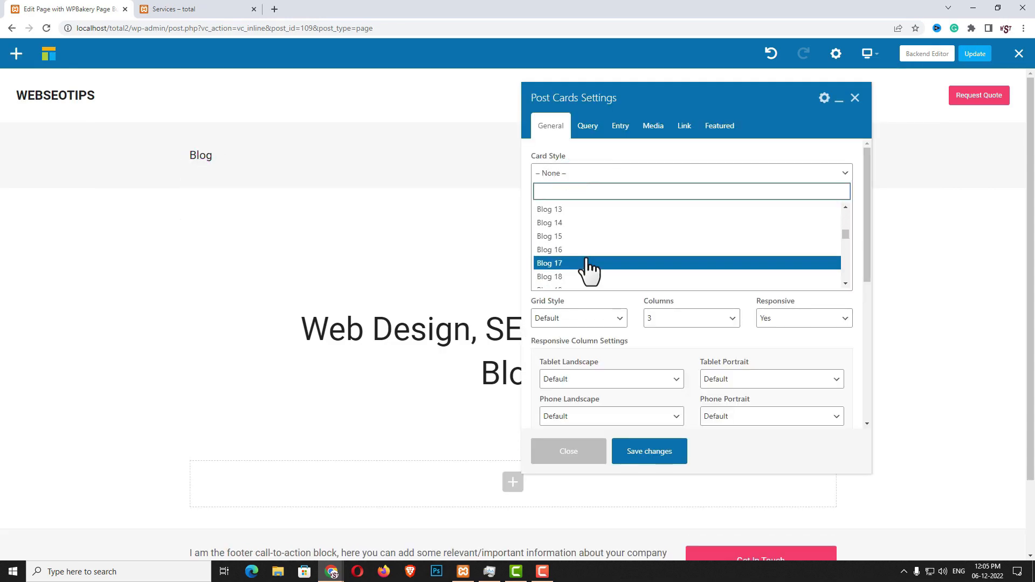
{"action": "scroll", "coordinate": [587, 260], "scroll_direction": "up", "scroll_amount": 3}
{"action": "left_click", "coordinate": [573, 236]}
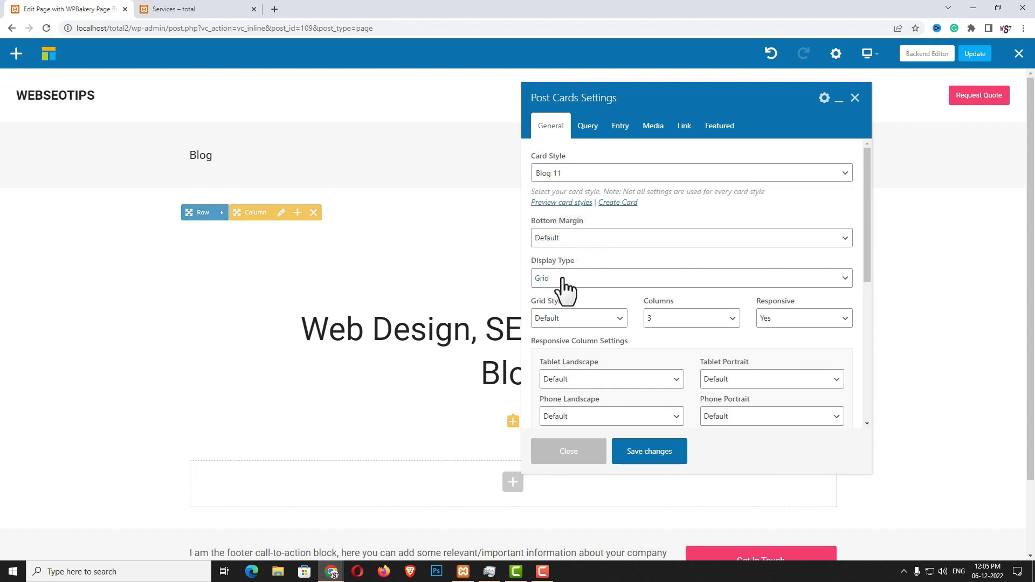
Display the post cards as a List with a custom clamp spacing and solid dividers
{"action": "left_click", "coordinate": [555, 279]}
{"action": "left_click", "coordinate": [549, 315]}
{"action": "left_click", "coordinate": [566, 279]}
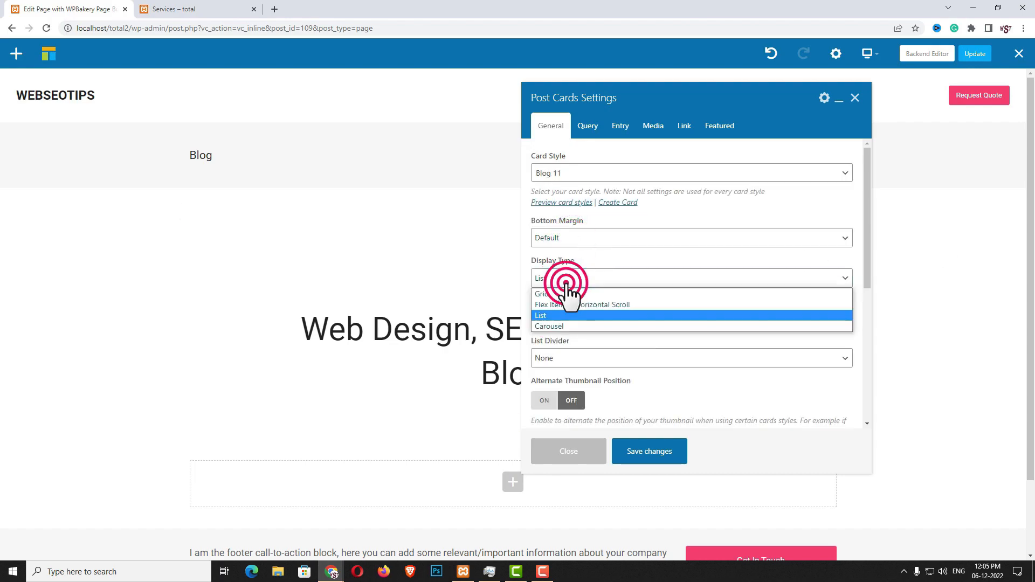
{"action": "left_click", "coordinate": [549, 317]}
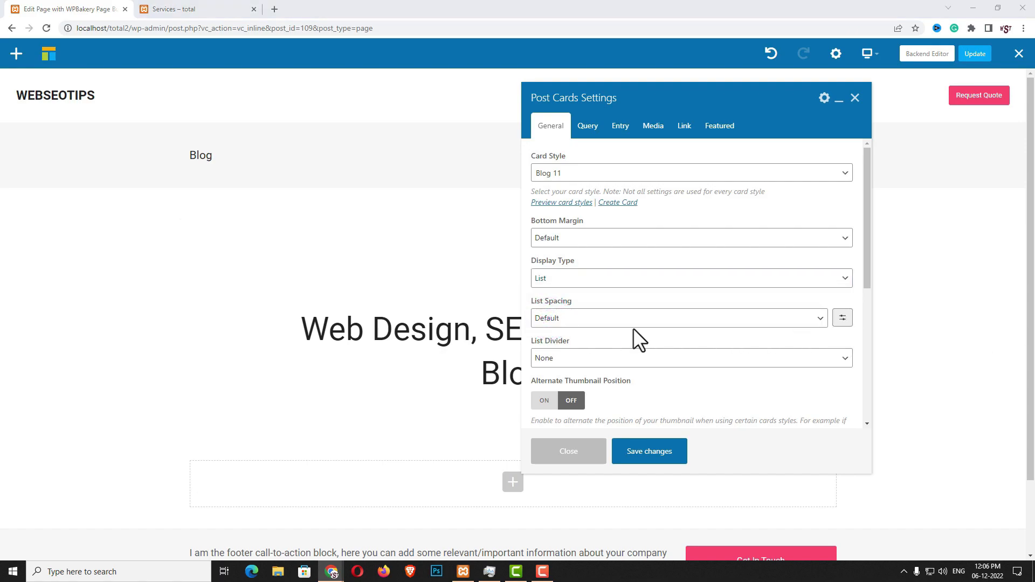
{"action": "left_click", "coordinate": [583, 323]}
{"action": "left_click", "coordinate": [842, 319]}
{"action": "left_click", "coordinate": [680, 320]}
{"action": "type", "text": "clamp(30px, 5vmax, 40px)"}
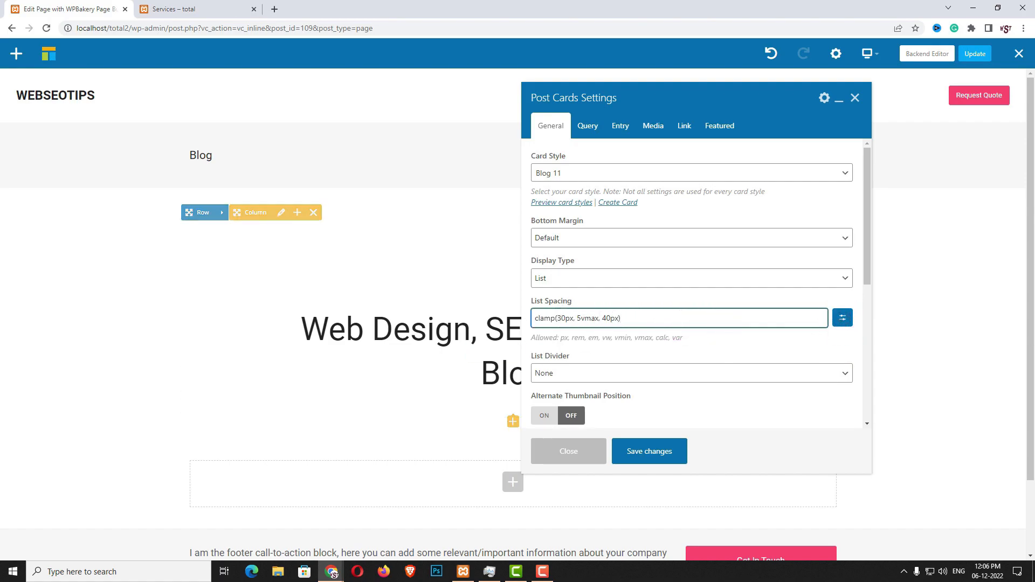
{"action": "left_click", "coordinate": [542, 373]}
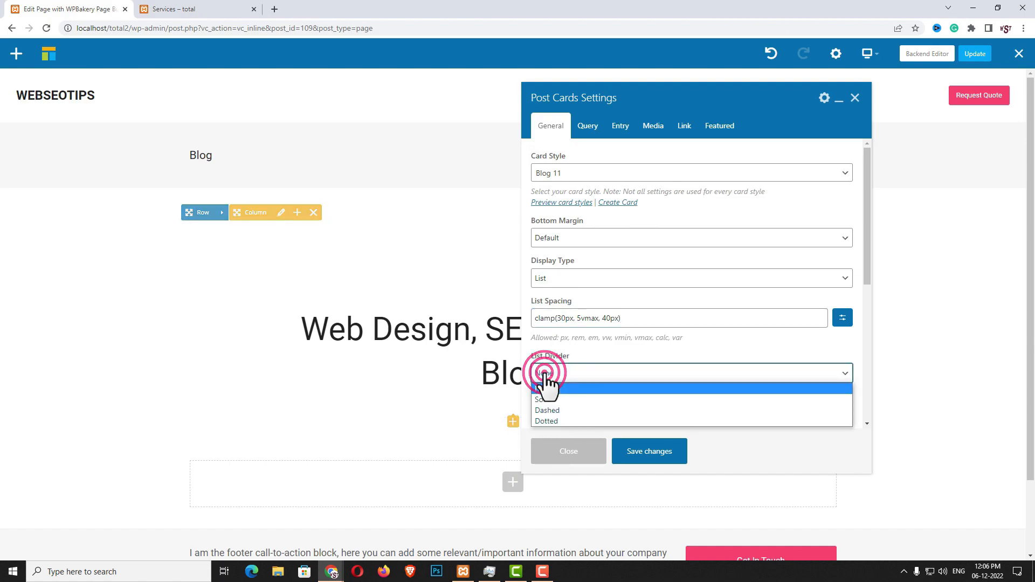
{"action": "left_click", "coordinate": [543, 397]}
{"action": "scroll", "coordinate": [640, 373], "scroll_direction": "down", "scroll_amount": 1}
{"action": "scroll", "coordinate": [639, 372], "scroll_direction": "down", "scroll_amount": 3}
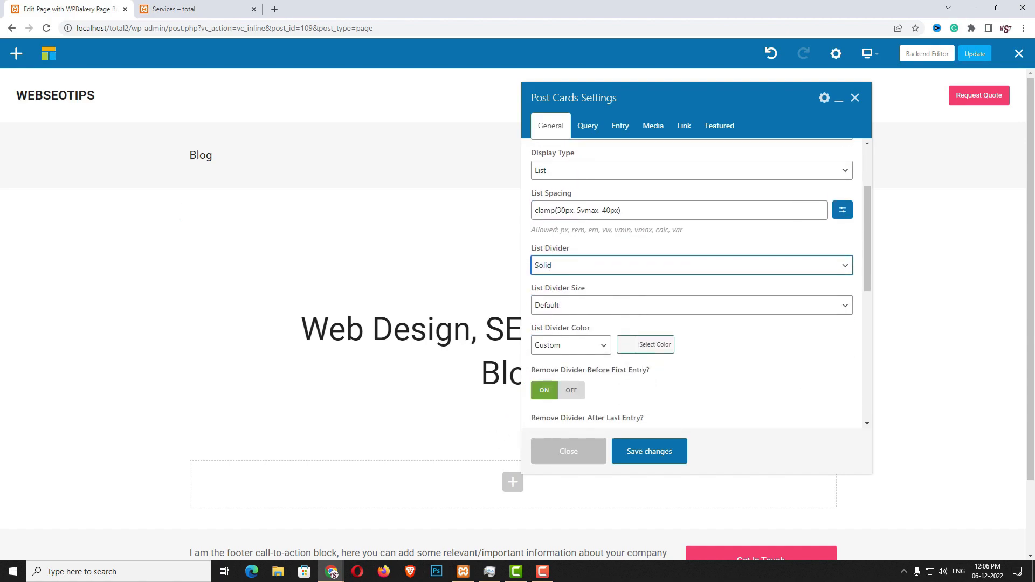
{"action": "scroll", "coordinate": [718, 350], "scroll_direction": "down", "scroll_amount": 4}
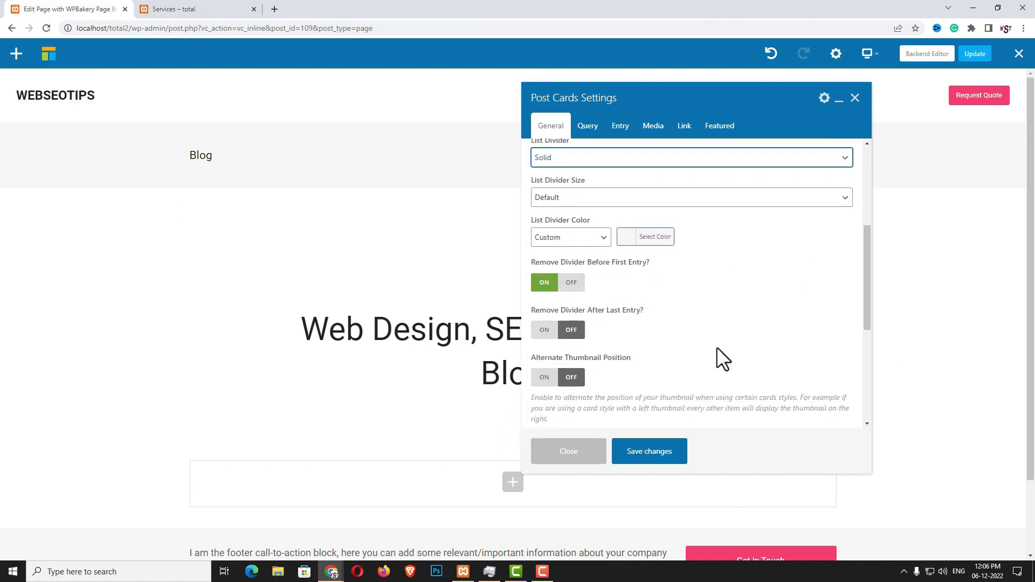
Set the query to 4 posts per page with Load More pagination, then update the Blog page
{"action": "left_click", "coordinate": [583, 123]}
{"action": "double_click", "coordinate": [555, 331]}
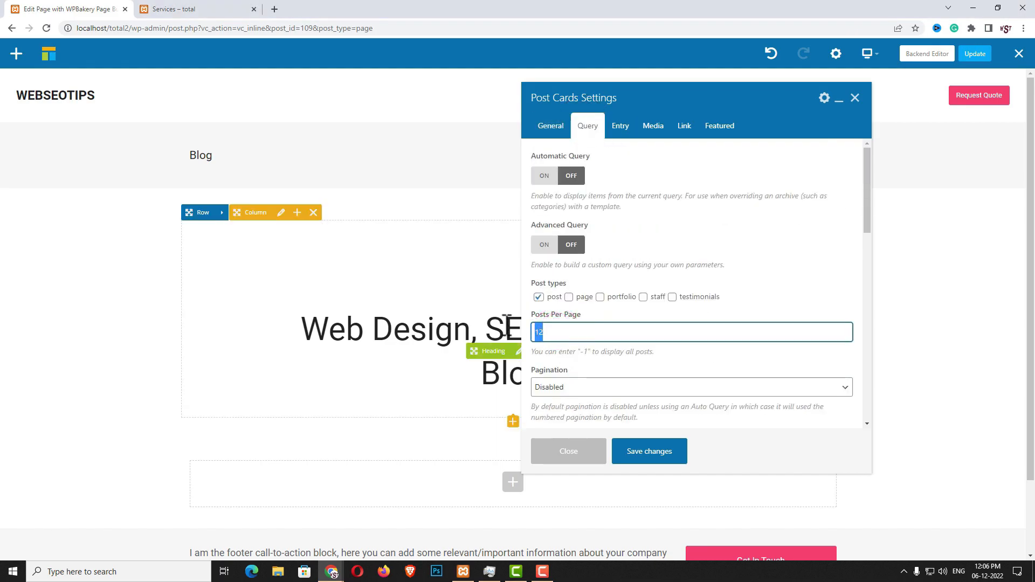
{"action": "type", "text": "4"}
{"action": "left_click", "coordinate": [610, 388]}
{"action": "left_click", "coordinate": [588, 424]}
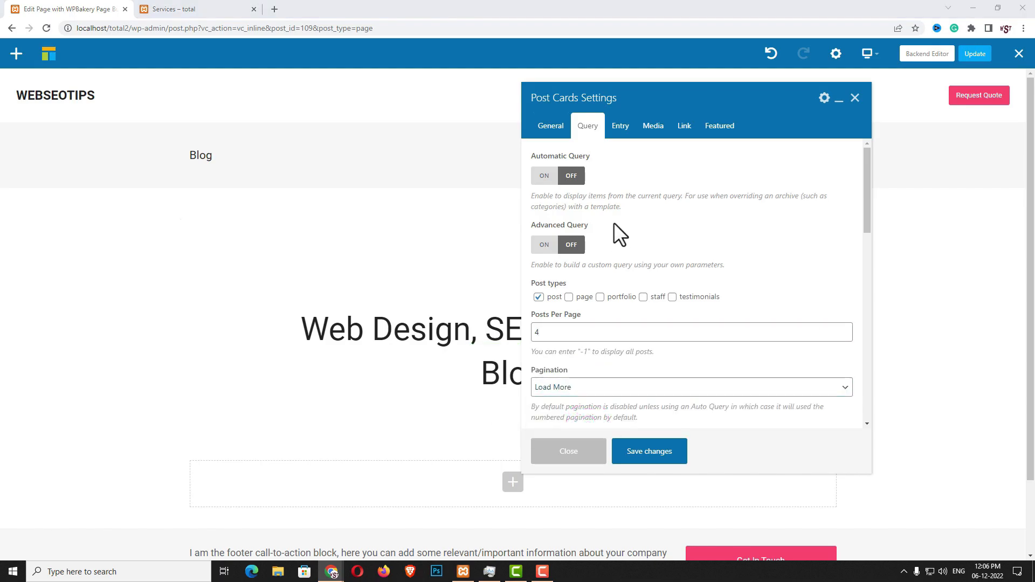
{"action": "left_click", "coordinate": [664, 451]}
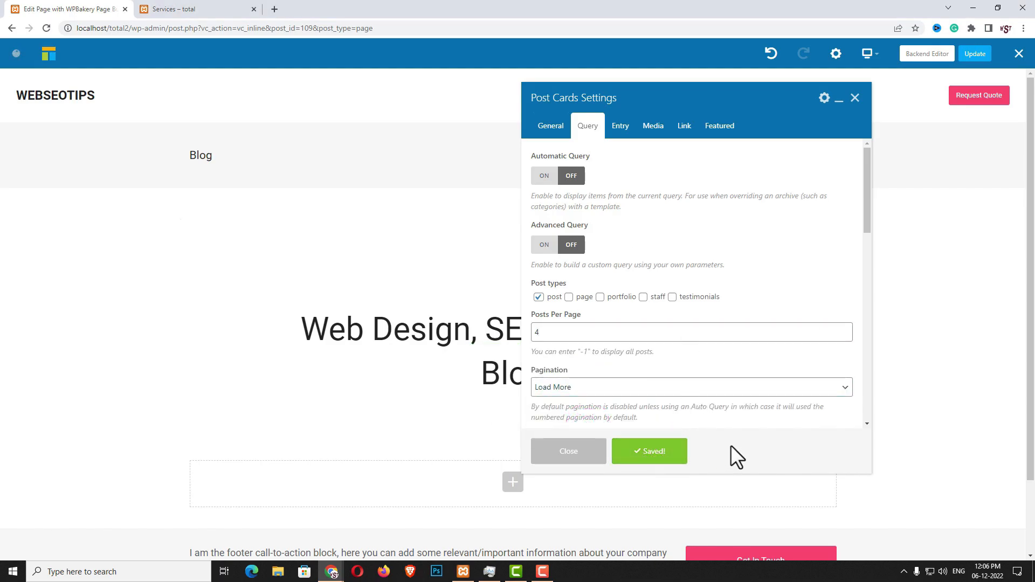
{"action": "scroll", "coordinate": [342, 402], "scroll_direction": "down", "scroll_amount": 5}
{"action": "scroll", "coordinate": [338, 405], "scroll_direction": "down", "scroll_amount": 15}
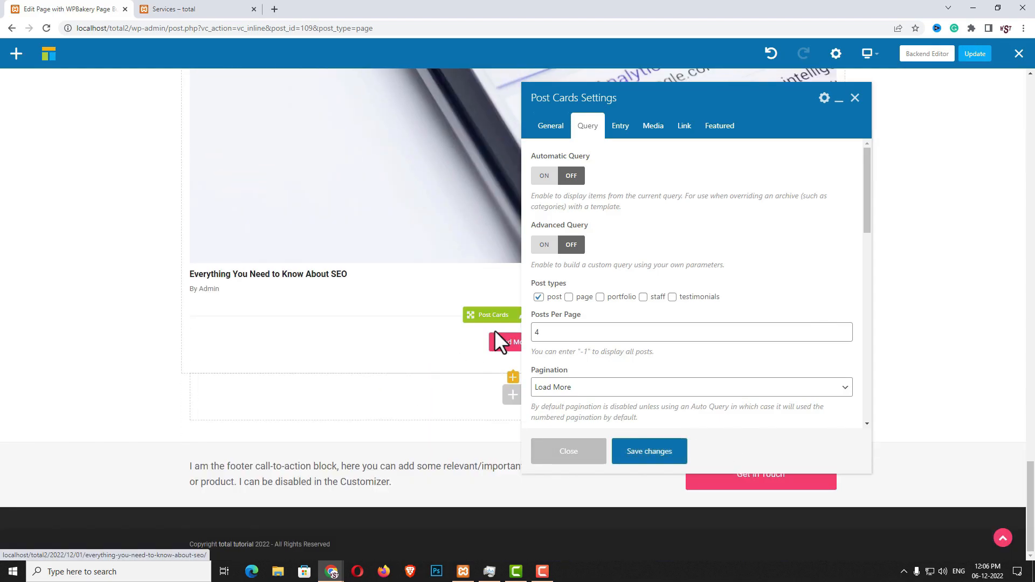
{"action": "left_click", "coordinate": [572, 452]}
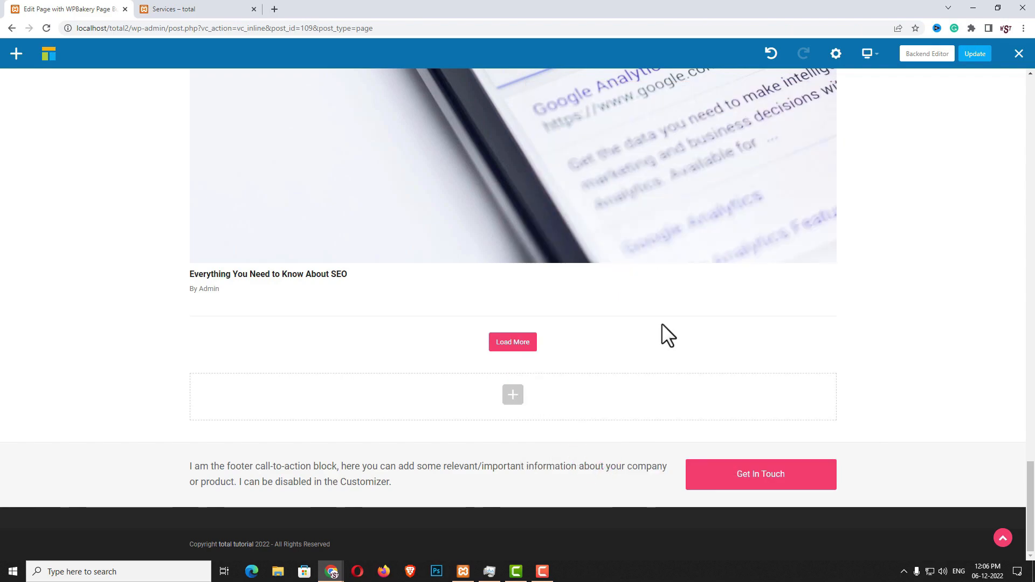
{"action": "left_click", "coordinate": [975, 59]}
Create a menu named 'main menu' assigned to the Main/Header location
{"action": "left_click", "coordinate": [927, 54]}
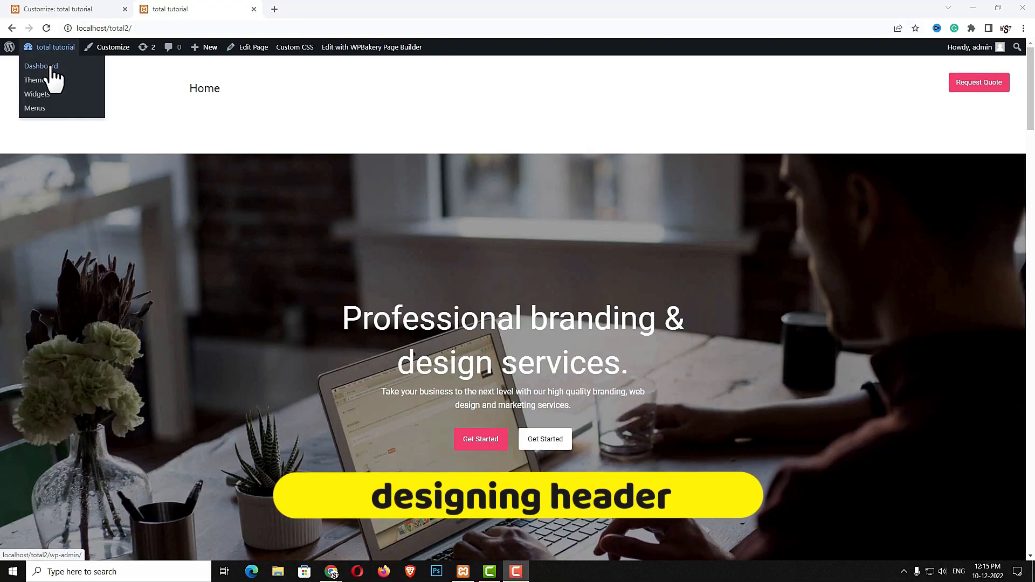
{"action": "left_click", "coordinate": [54, 66]}
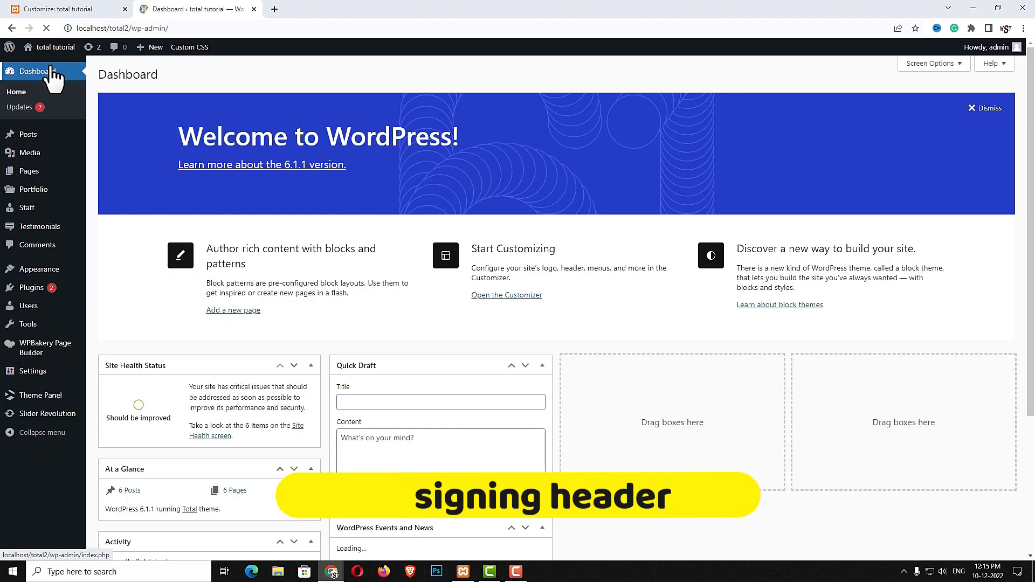
{"action": "mouse_move", "coordinate": [38, 276]}
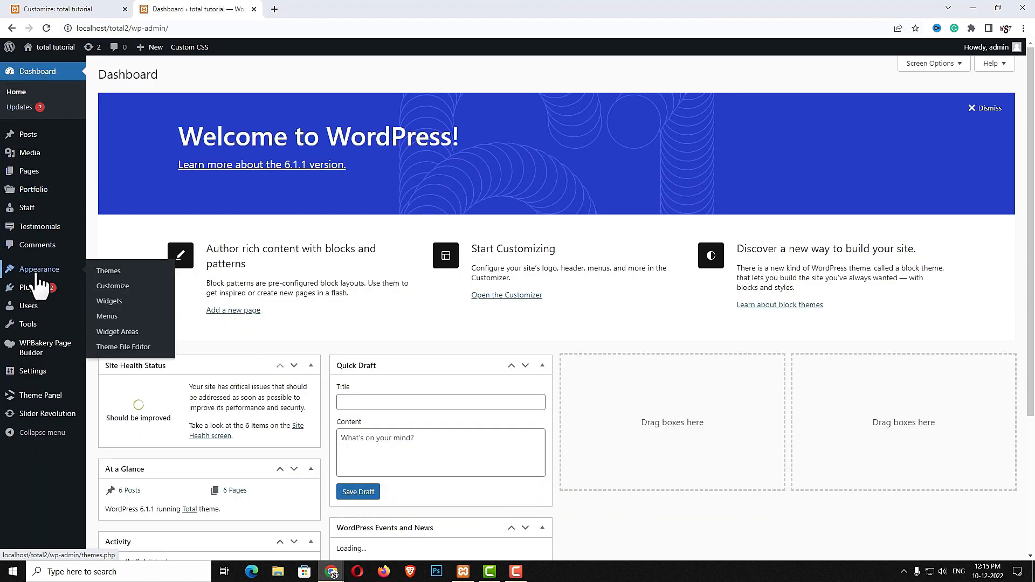
{"action": "left_click", "coordinate": [111, 317]}
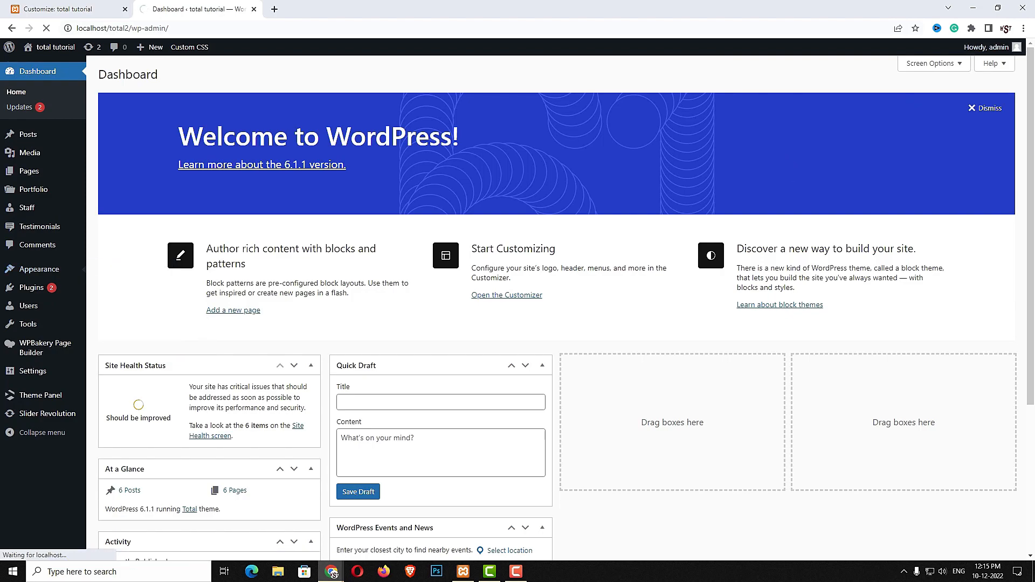
{"action": "left_click", "coordinate": [366, 198]}
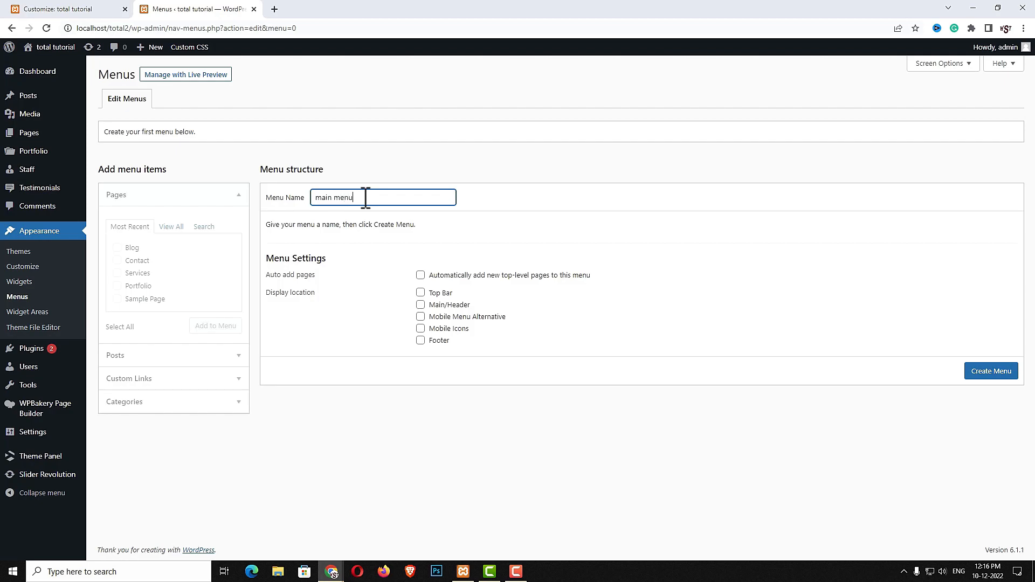
{"action": "left_click", "coordinate": [421, 305]}
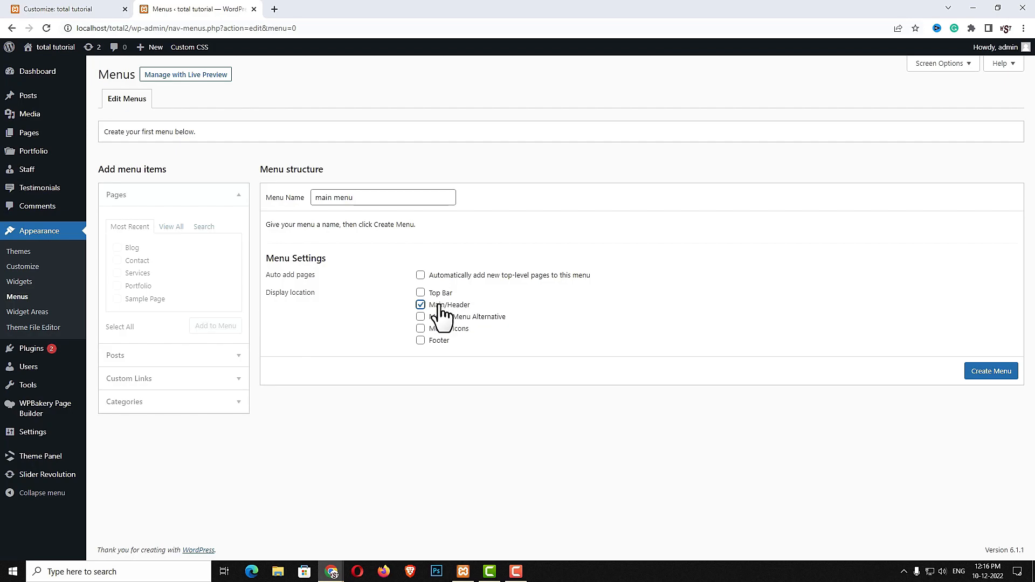
{"action": "left_click", "coordinate": [986, 372]}
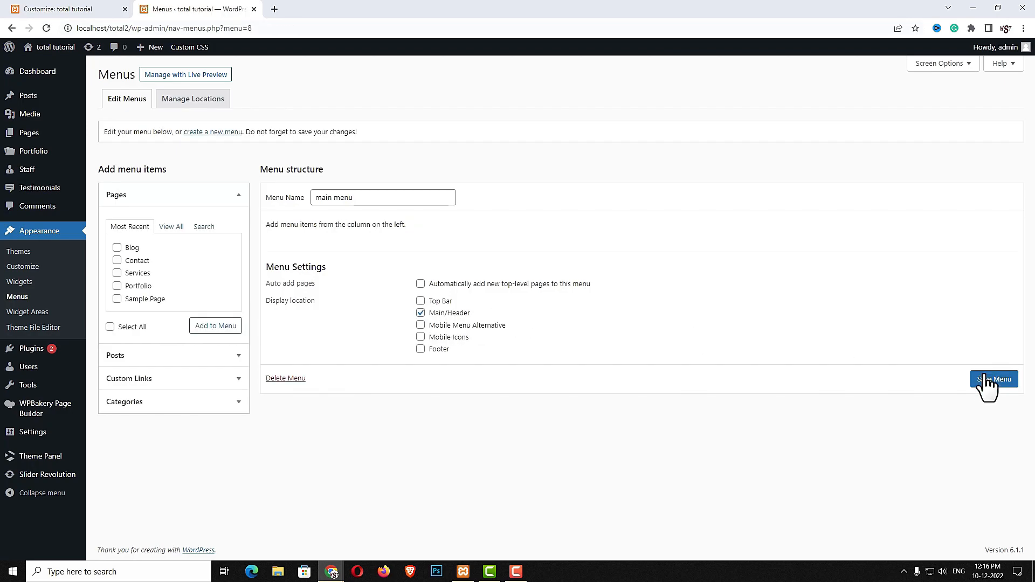
Add the Home, Blog, Contact, Portfolio and Services pages to the menu
{"action": "left_click", "coordinate": [172, 228]}
{"action": "left_click", "coordinate": [117, 247]}
{"action": "left_click", "coordinate": [117, 260]}
{"action": "left_click", "coordinate": [118, 273]}
{"action": "left_click", "coordinate": [117, 286]}
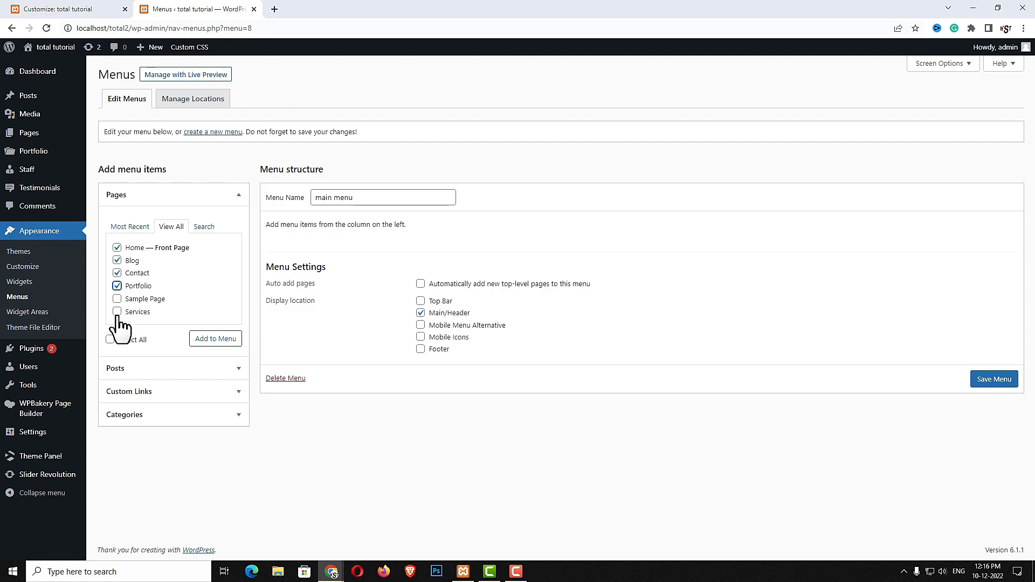
{"action": "left_click", "coordinate": [117, 312]}
{"action": "left_click", "coordinate": [218, 340]}
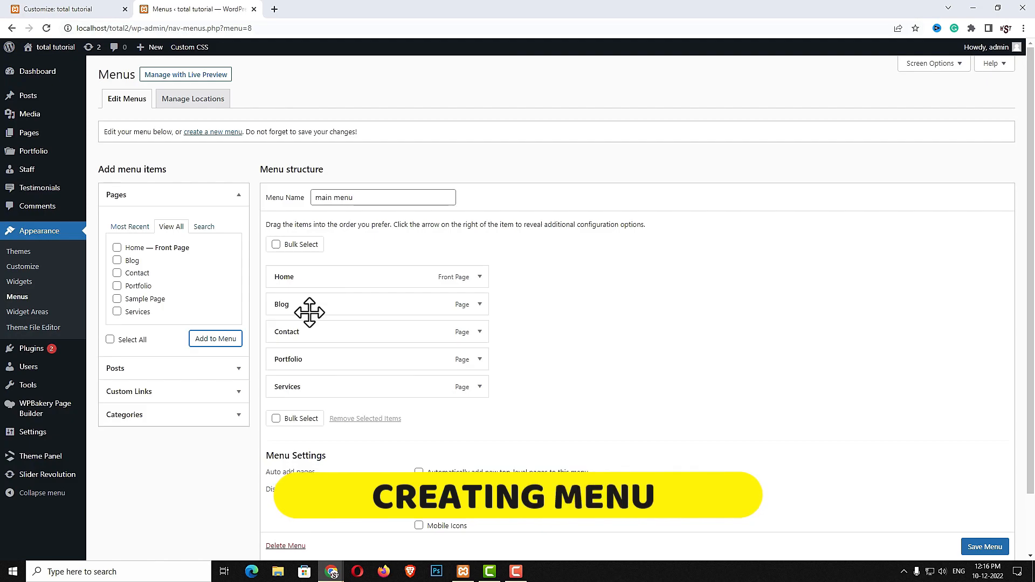
Reorder the items to Home, Portfolio, Services, Blog, Contact and save the menu
{"action": "left_click_drag", "start_coordinate": [328, 366], "coordinate": [330, 315]}
{"action": "left_click_drag", "start_coordinate": [309, 386], "coordinate": [312, 335]}
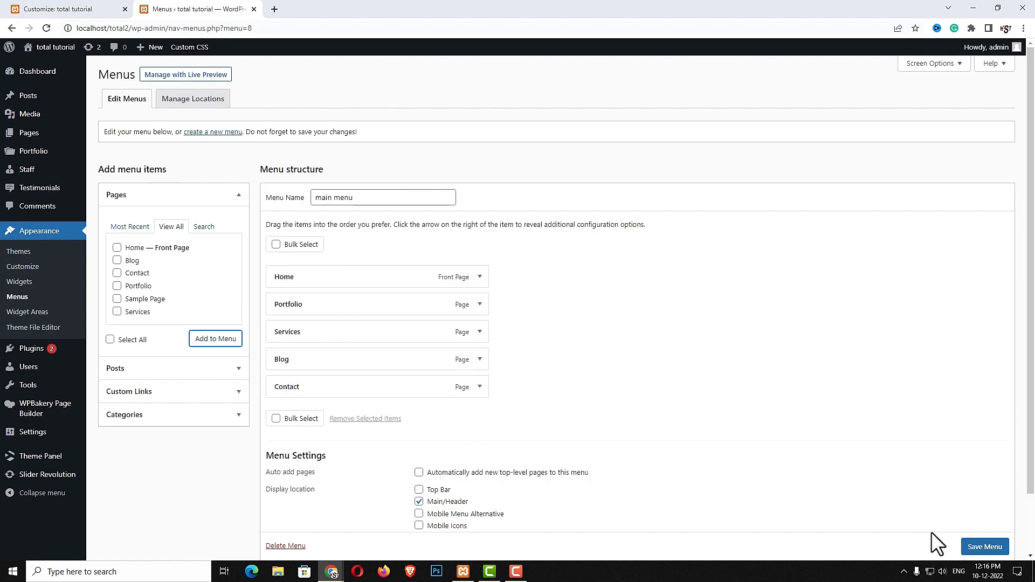
{"action": "scroll", "coordinate": [949, 539], "scroll_direction": "down", "scroll_amount": 1}
{"action": "left_click", "coordinate": [969, 537]}
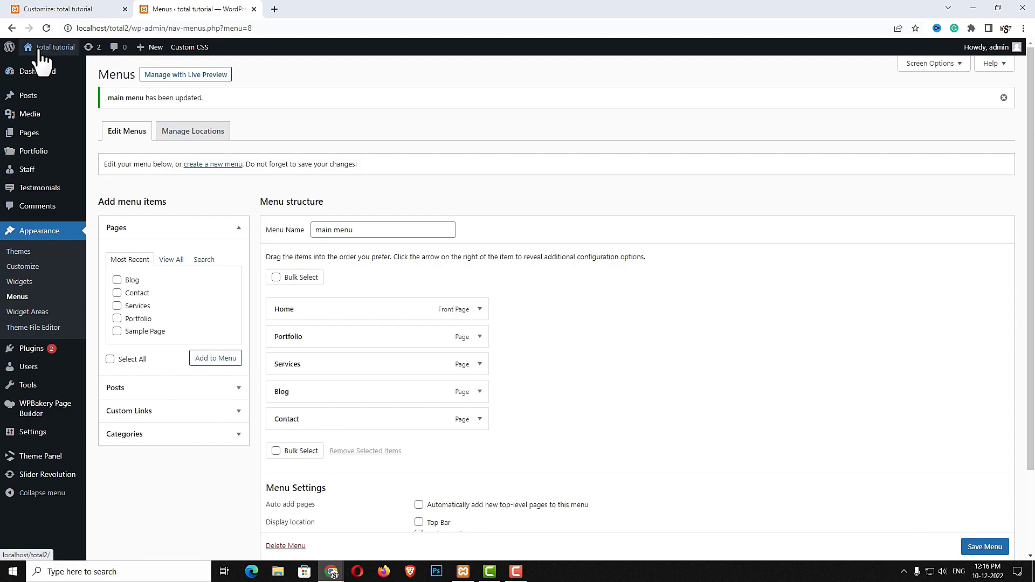
Open the live site in a new browser tab
{"action": "right_click", "coordinate": [35, 68]}
{"action": "left_click", "coordinate": [62, 75]}
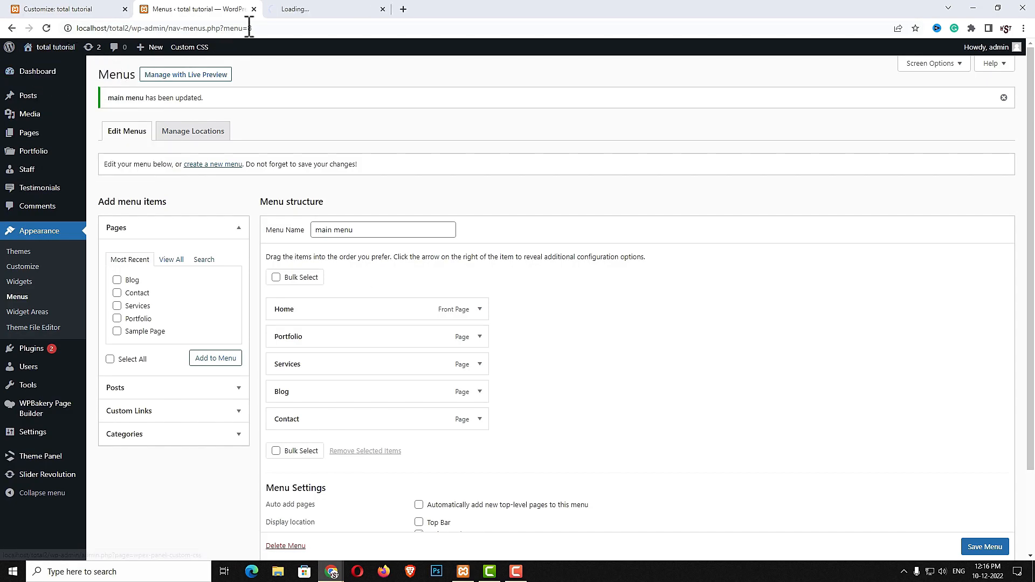
{"action": "left_click", "coordinate": [306, 8]}
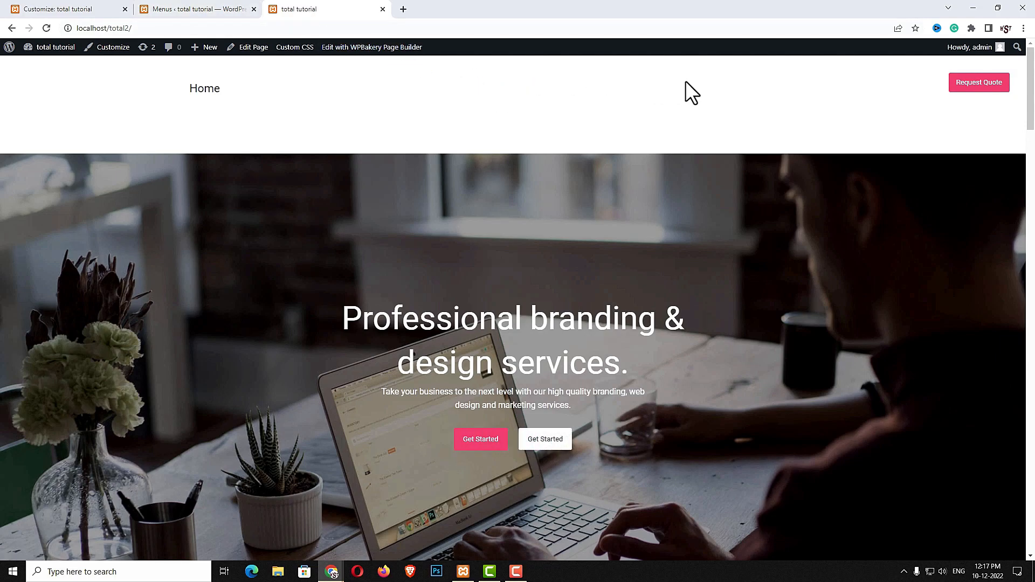
Set the Home page's Title option to Disable, update the page, and preview it
{"action": "left_click_drag", "start_coordinate": [539, 82], "coordinate": [614, 85]}
{"action": "left_click", "coordinate": [544, 123]}
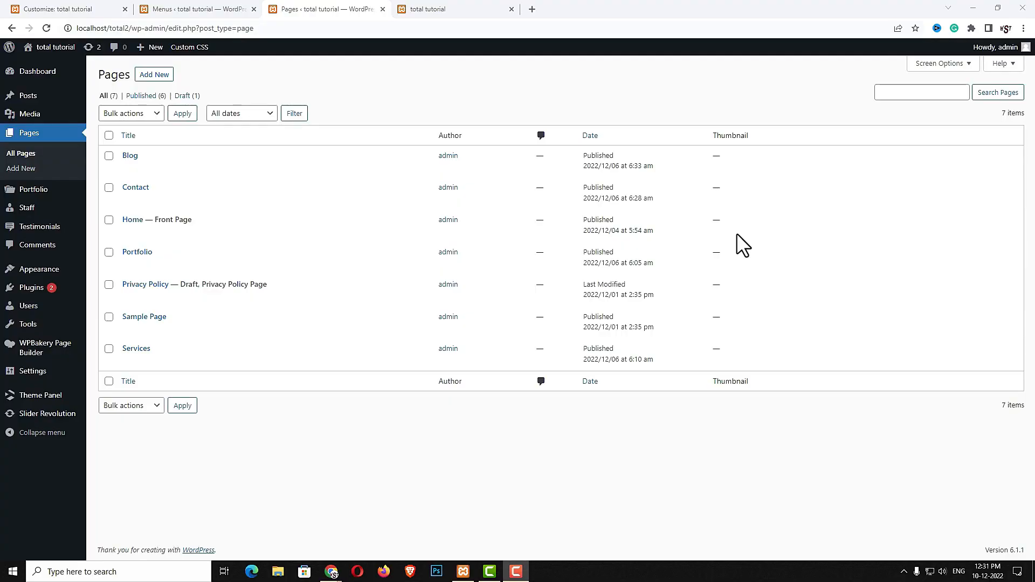
{"action": "left_click", "coordinate": [138, 219]}
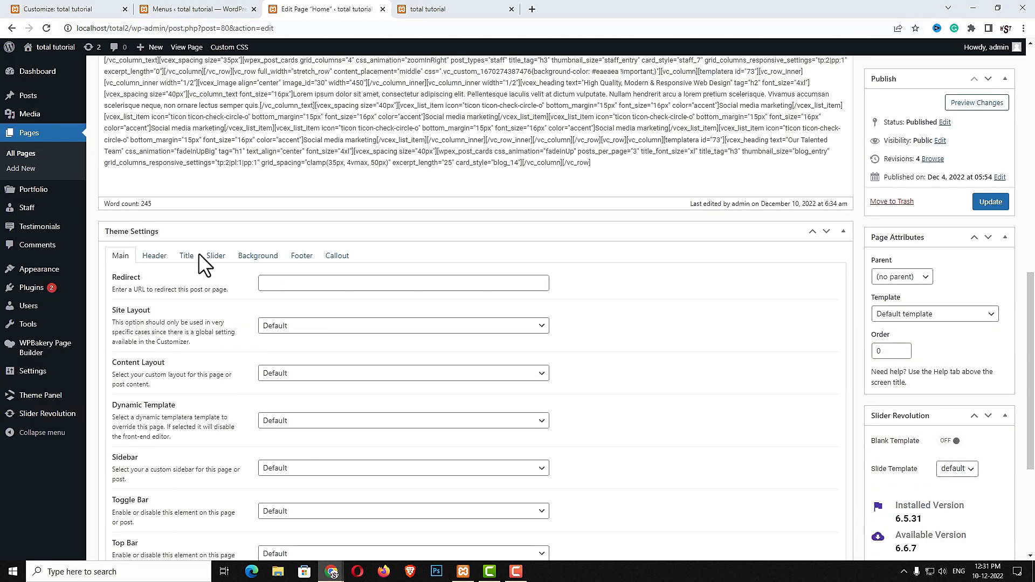
{"action": "left_click", "coordinate": [185, 259]}
{"action": "left_click", "coordinate": [296, 305]}
{"action": "left_click", "coordinate": [294, 339]}
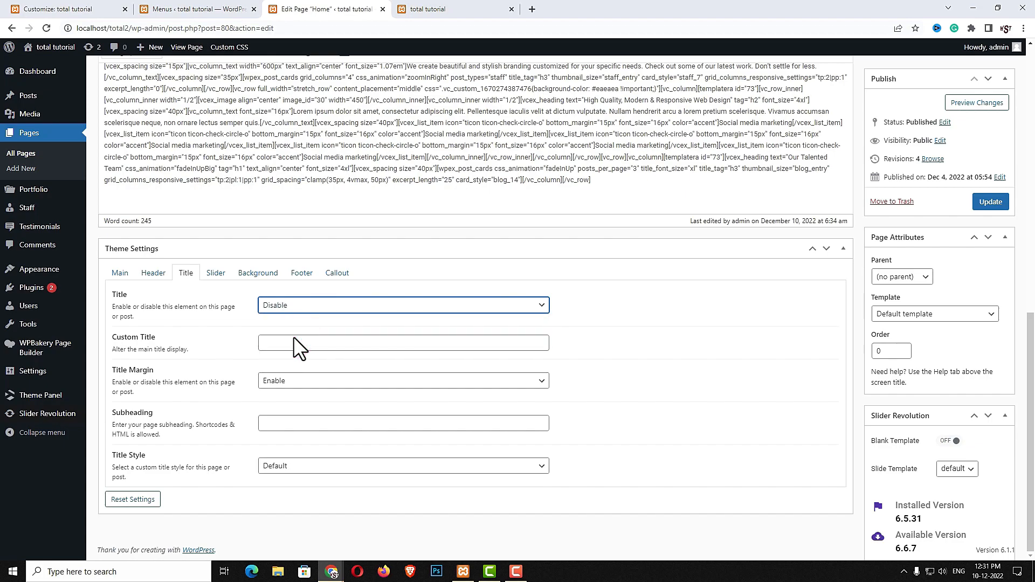
{"action": "left_click", "coordinate": [979, 207]}
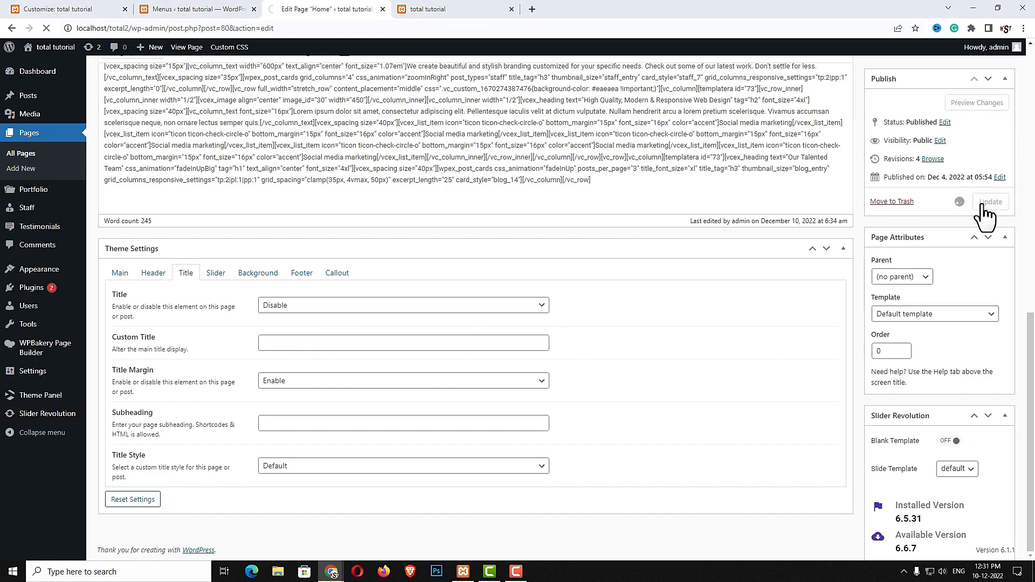
{"action": "left_click", "coordinate": [969, 156]}
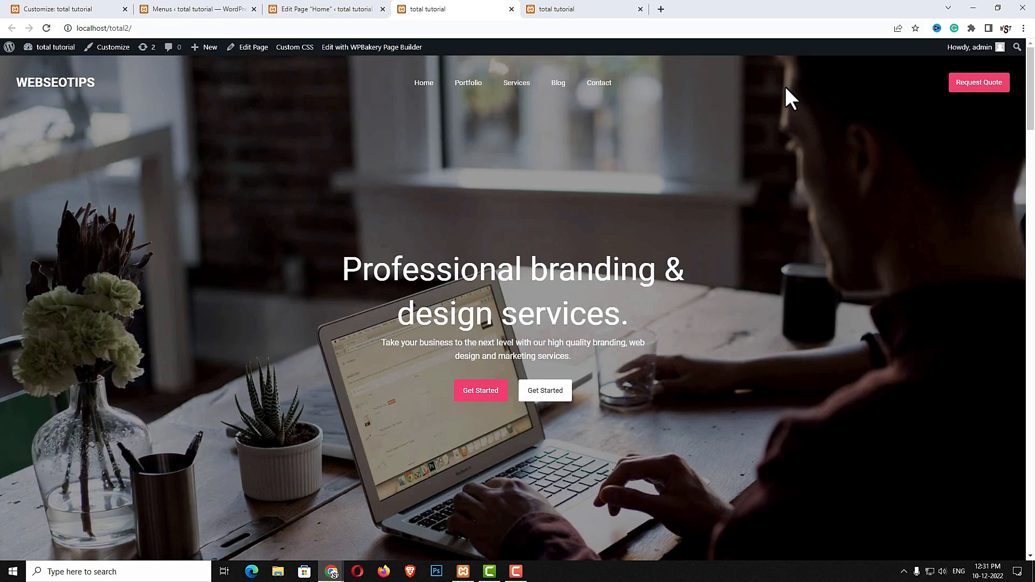
Visit Portfolio and Services from the header menu, then scroll to the reference site's footer
{"action": "left_click", "coordinate": [472, 86]}
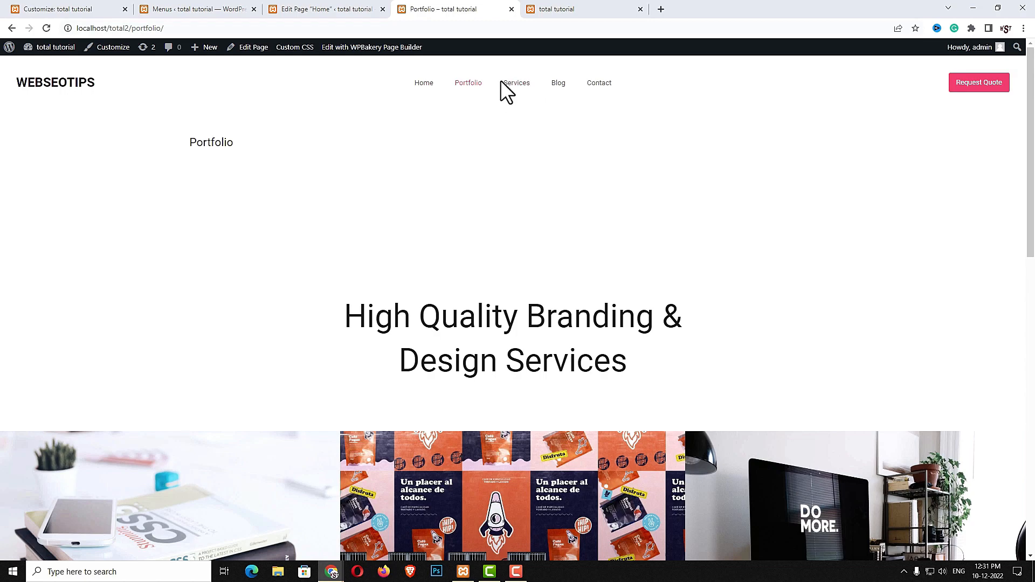
{"action": "left_click", "coordinate": [516, 83]}
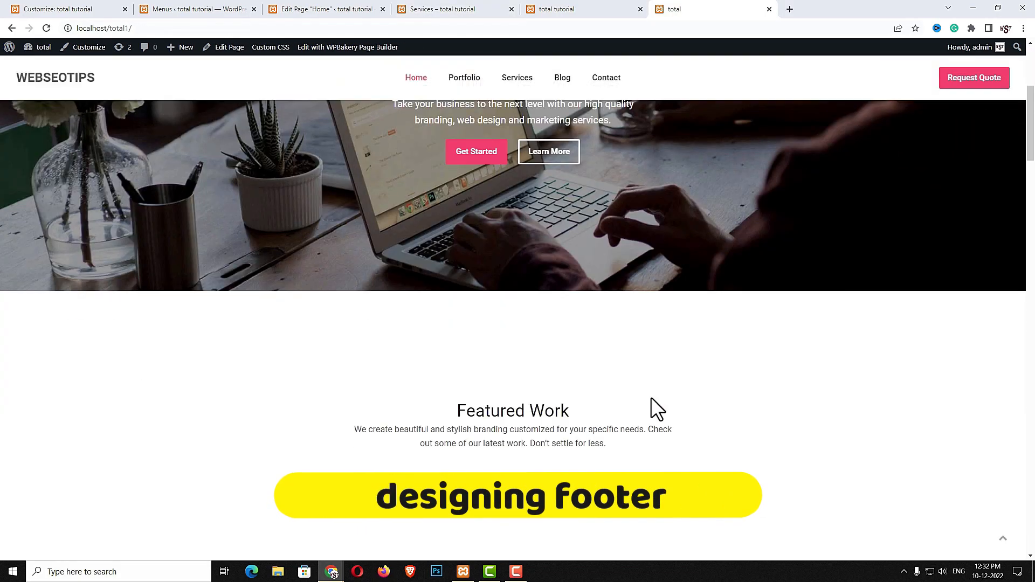
{"action": "scroll", "coordinate": [650, 398], "scroll_direction": "down", "scroll_amount": 20}
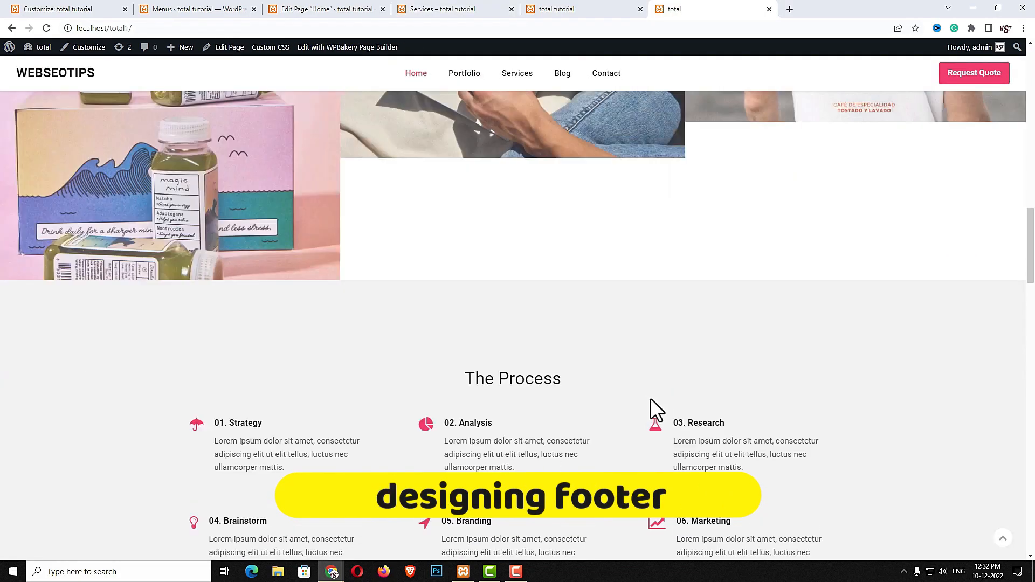
{"action": "scroll", "coordinate": [651, 399], "scroll_direction": "down", "scroll_amount": 15}
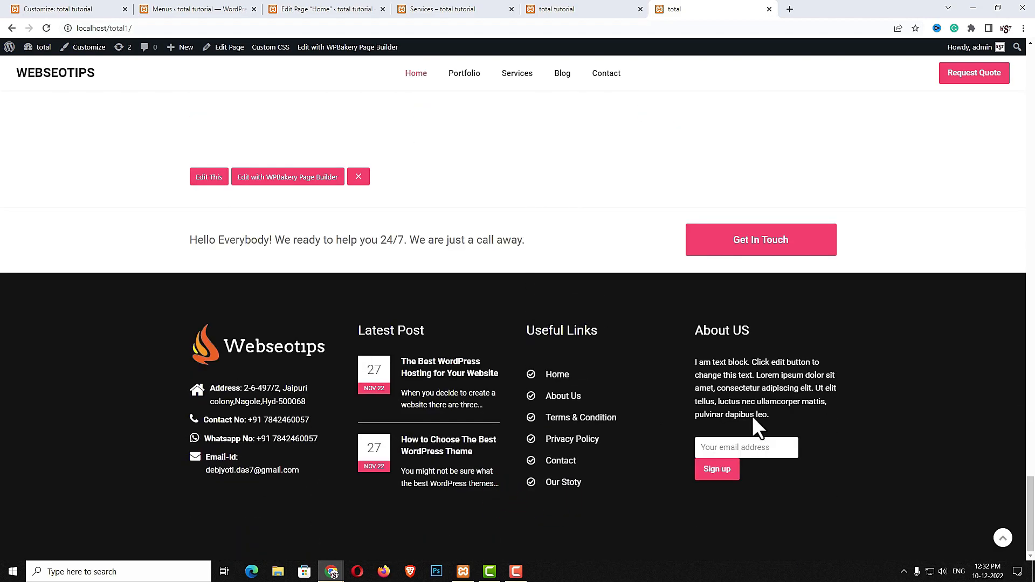
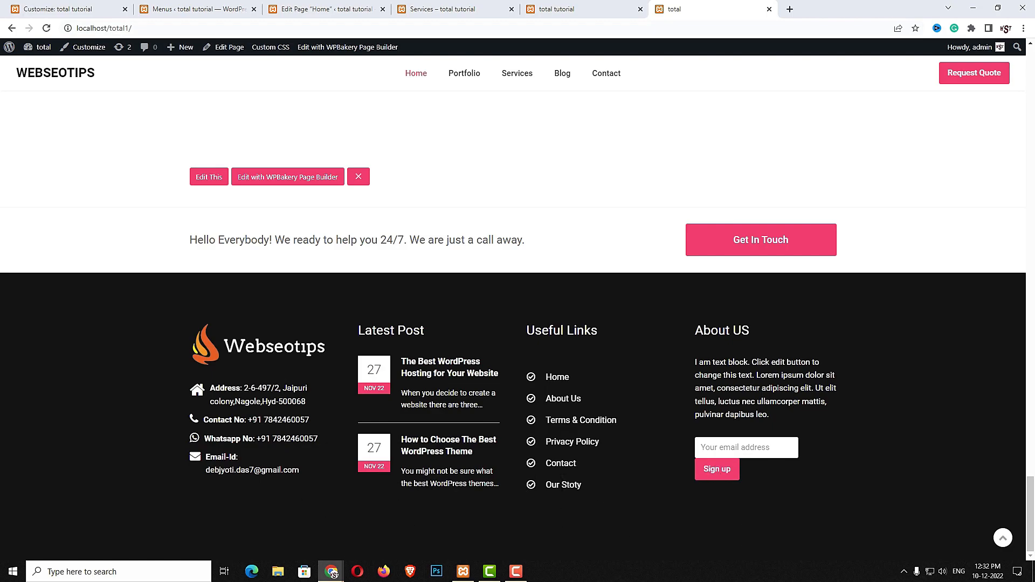
Leave the reference footer's signup field and return to the WordPress admin tab
{"action": "left_click", "coordinate": [753, 448]}
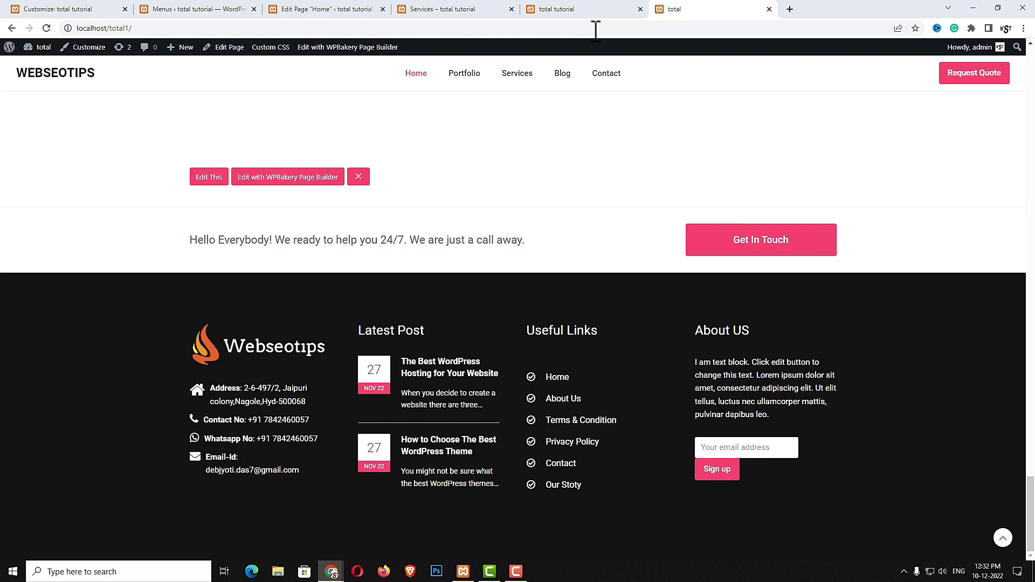
{"action": "left_click", "coordinate": [327, 9]}
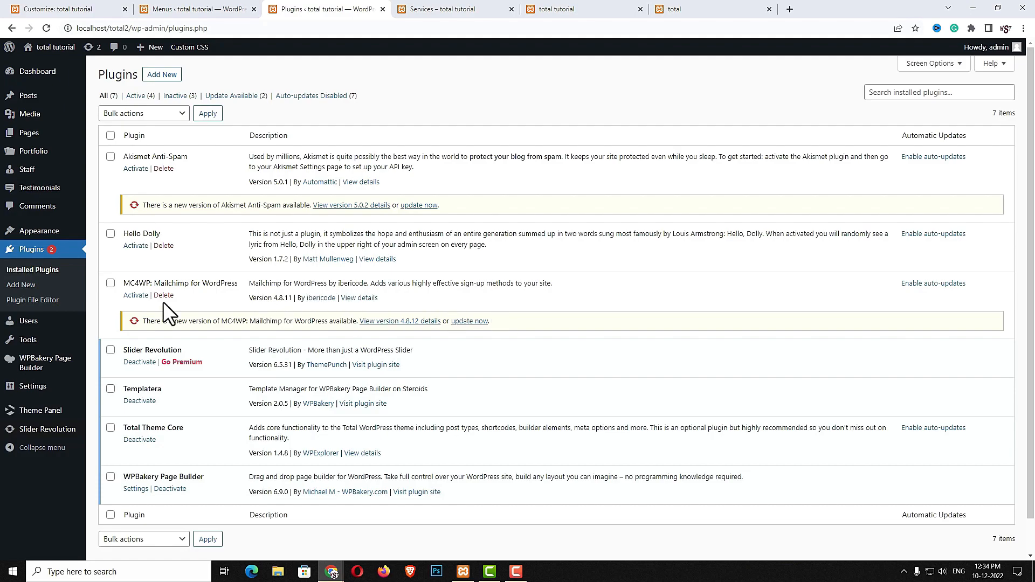
Activate MC4WP and delete the Hello Dolly and Akismet Anti-Spam plugins
{"action": "left_click_drag", "start_coordinate": [124, 284], "coordinate": [232, 282]}
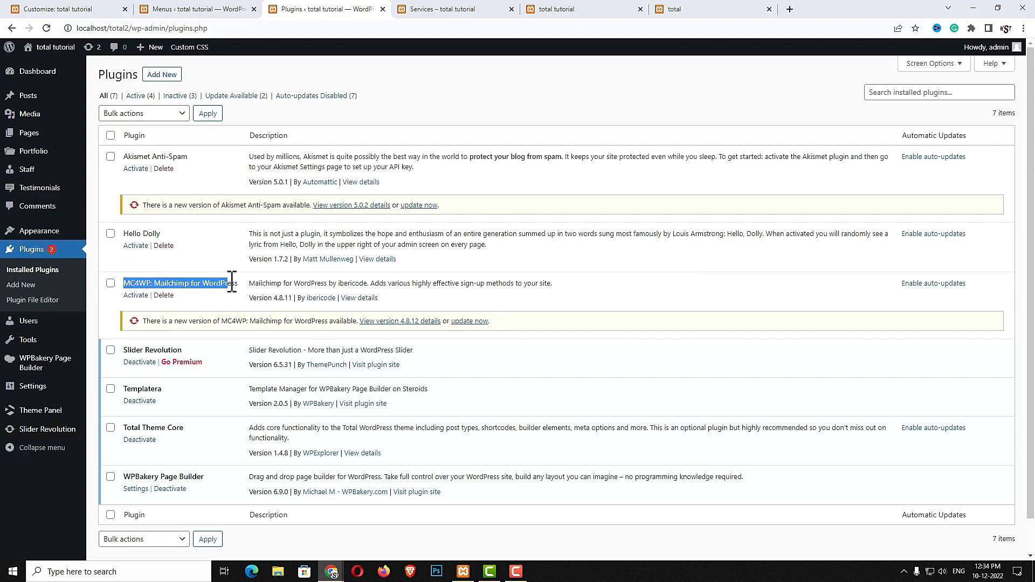
{"action": "left_click", "coordinate": [136, 296]}
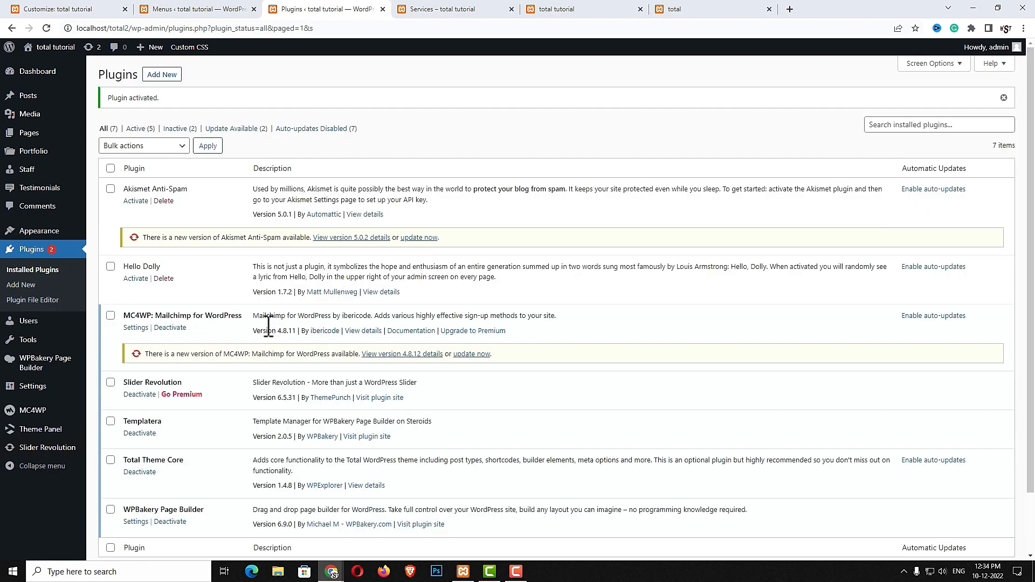
{"action": "left_click", "coordinate": [163, 278]}
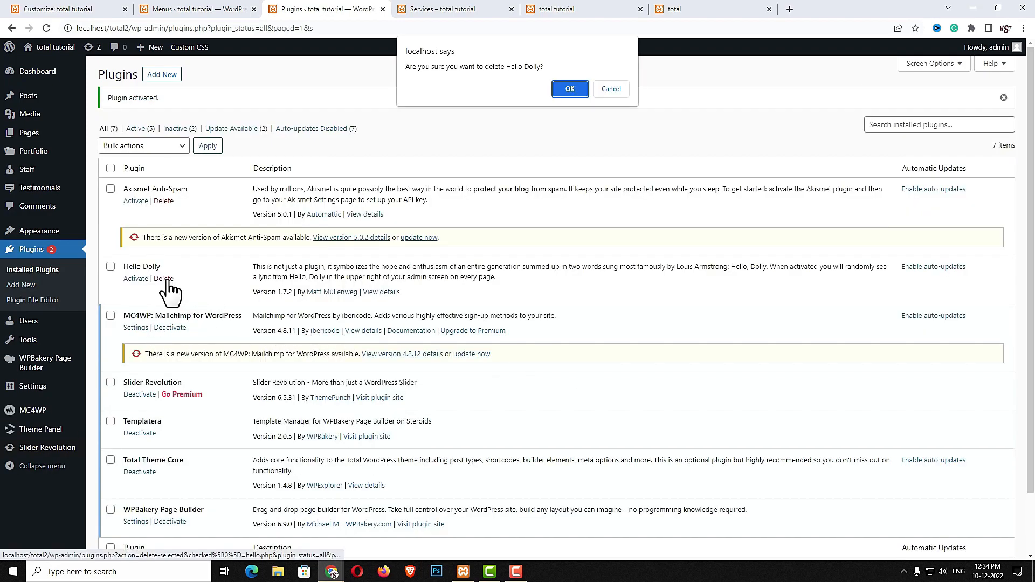
{"action": "left_click", "coordinate": [560, 86]}
{"action": "left_click", "coordinate": [163, 201]}
{"action": "left_click", "coordinate": [570, 87]}
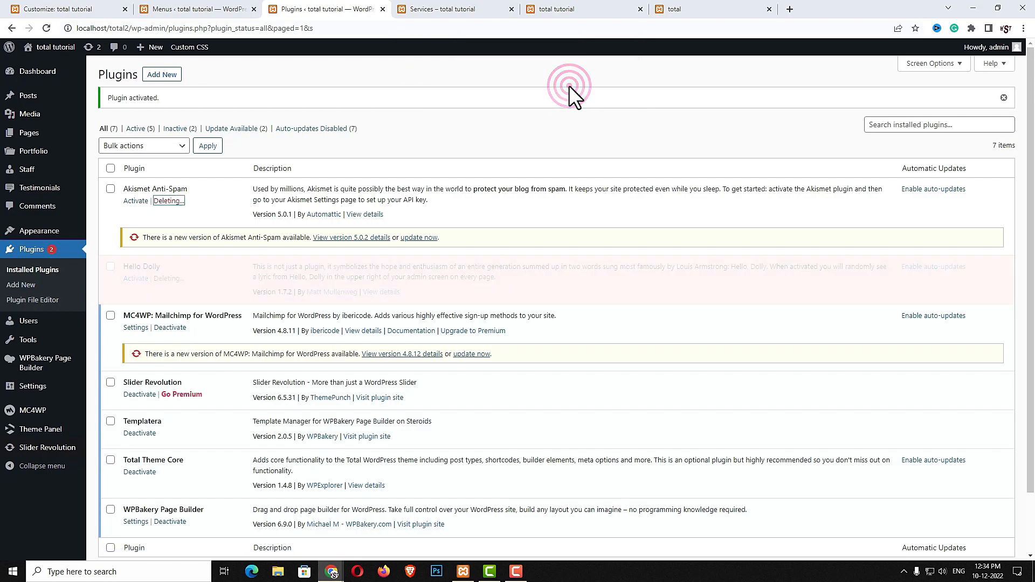
Enable auto-updates on all remaining plugins and open the MC4WP API settings
{"action": "left_click", "coordinate": [110, 168]}
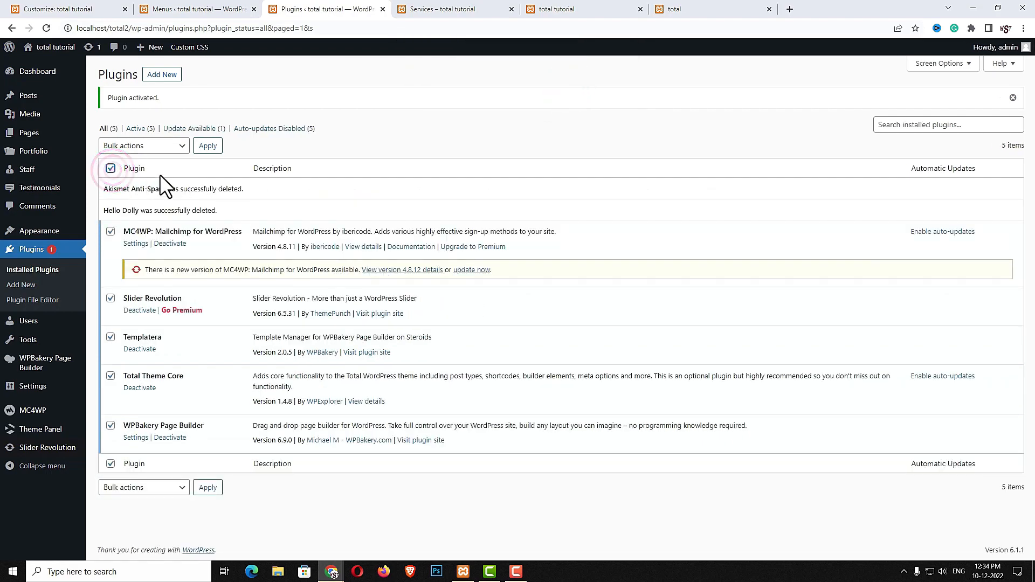
{"action": "left_click", "coordinate": [174, 147]}
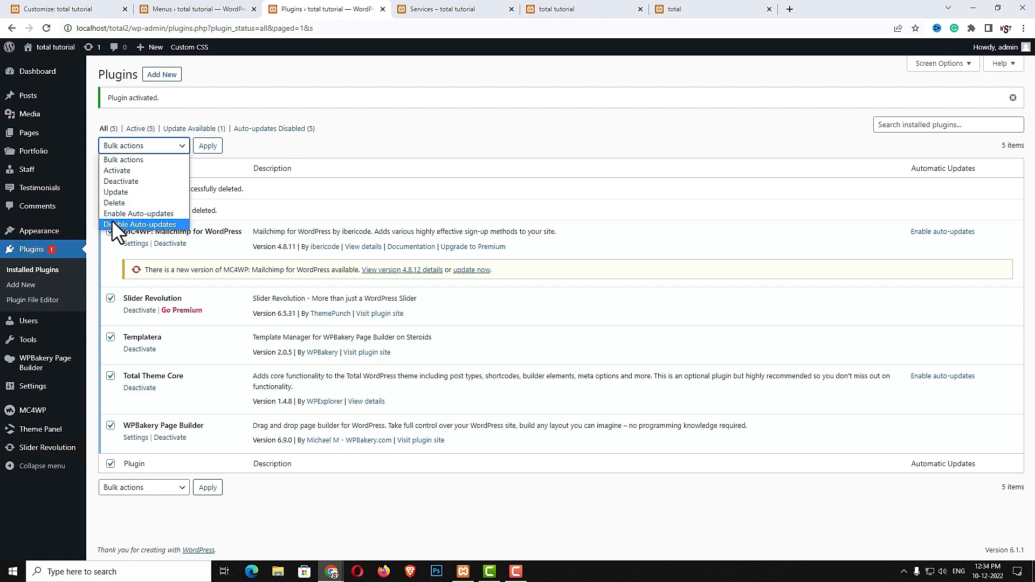
{"action": "left_click", "coordinate": [157, 214]}
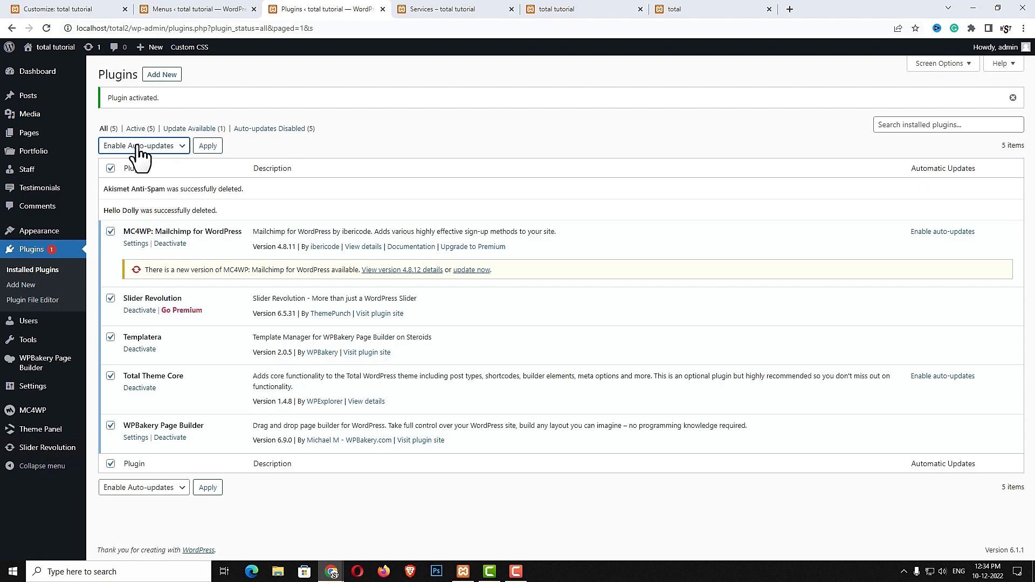
{"action": "left_click", "coordinate": [208, 146]}
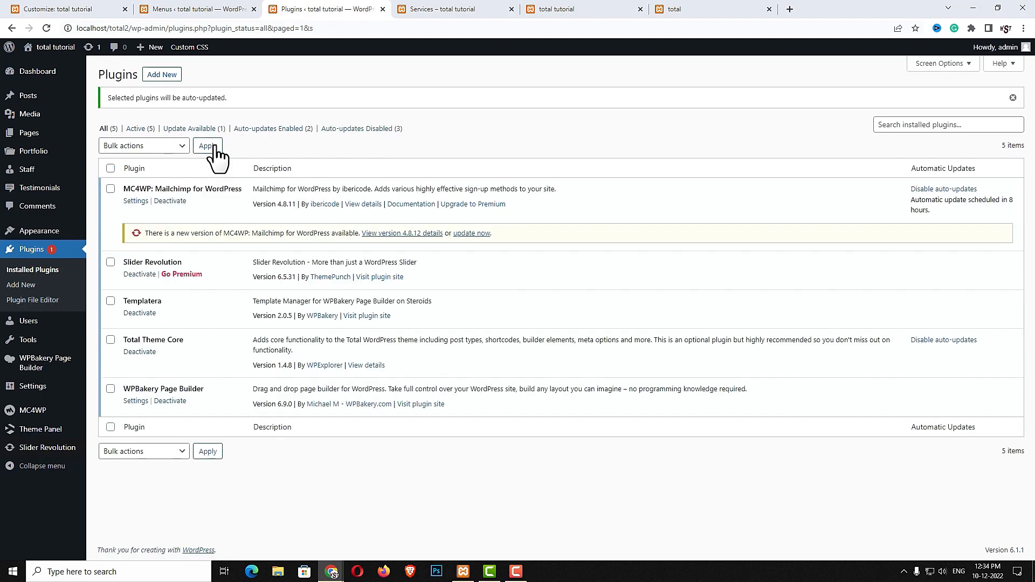
{"action": "left_click", "coordinate": [34, 411]}
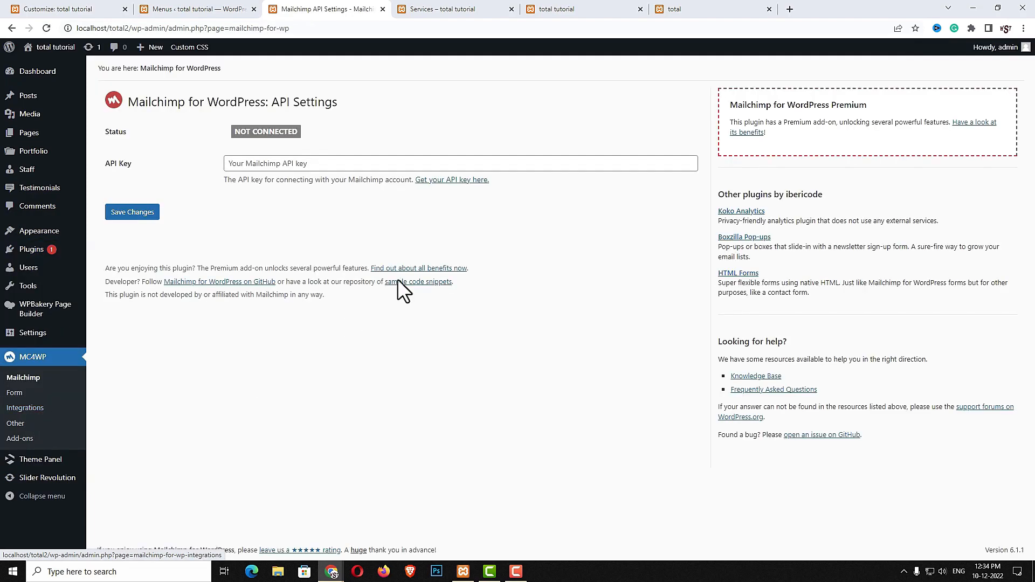
Find Mailchimp in a new tab, log in, and accept the updated terms
{"action": "left_click", "coordinate": [790, 10]}
{"action": "left_click", "coordinate": [770, 26]}
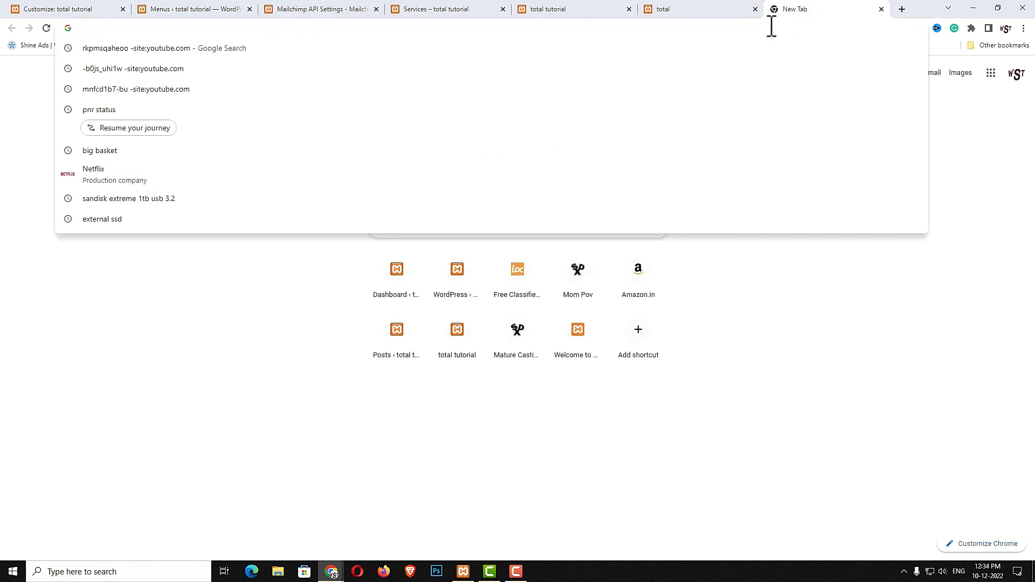
{"action": "type", "text": "mail"}
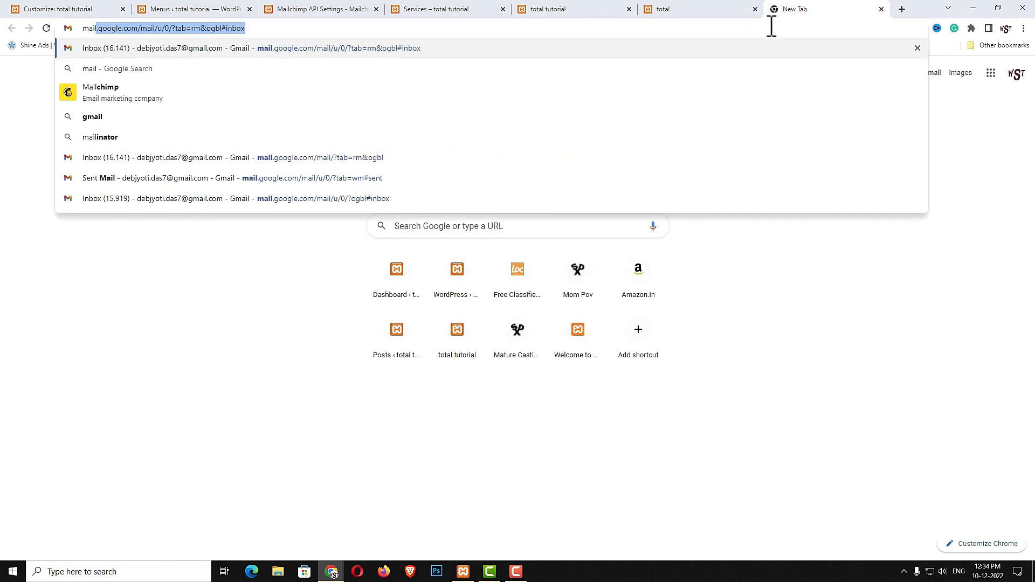
{"action": "left_click", "coordinate": [186, 93]}
{"action": "left_click", "coordinate": [170, 157]}
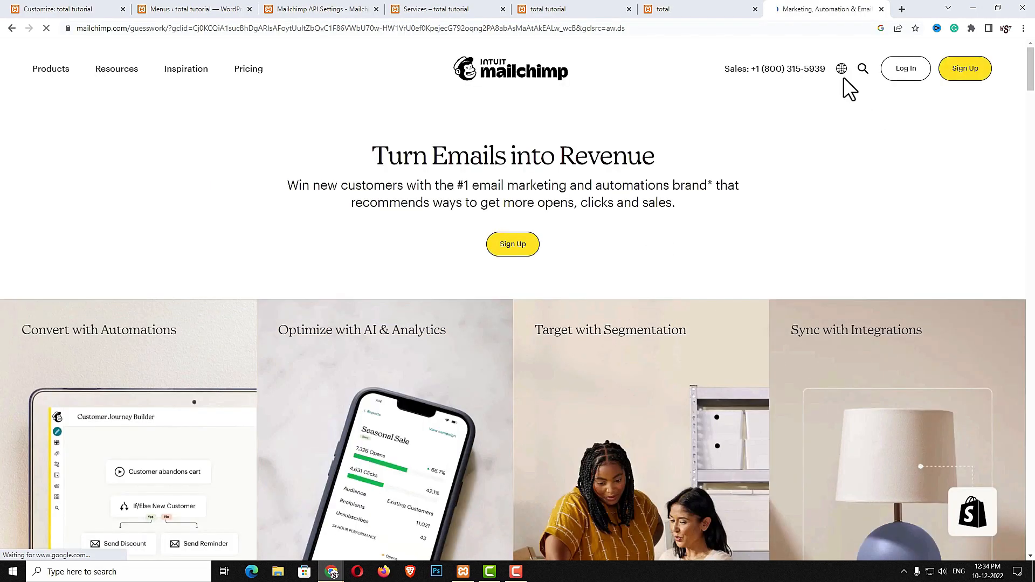
{"action": "left_click", "coordinate": [900, 70]}
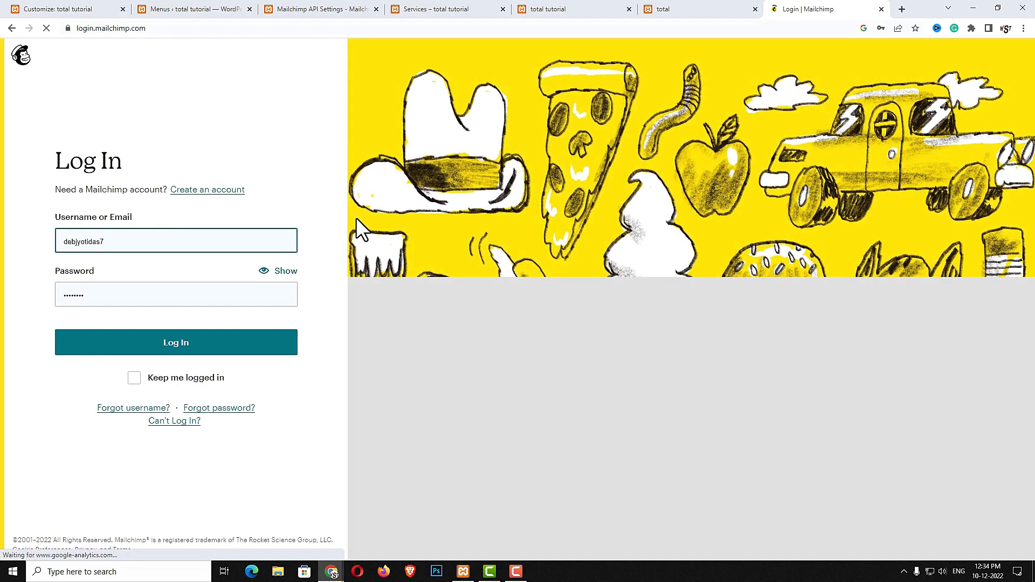
{"action": "left_click", "coordinate": [189, 356]}
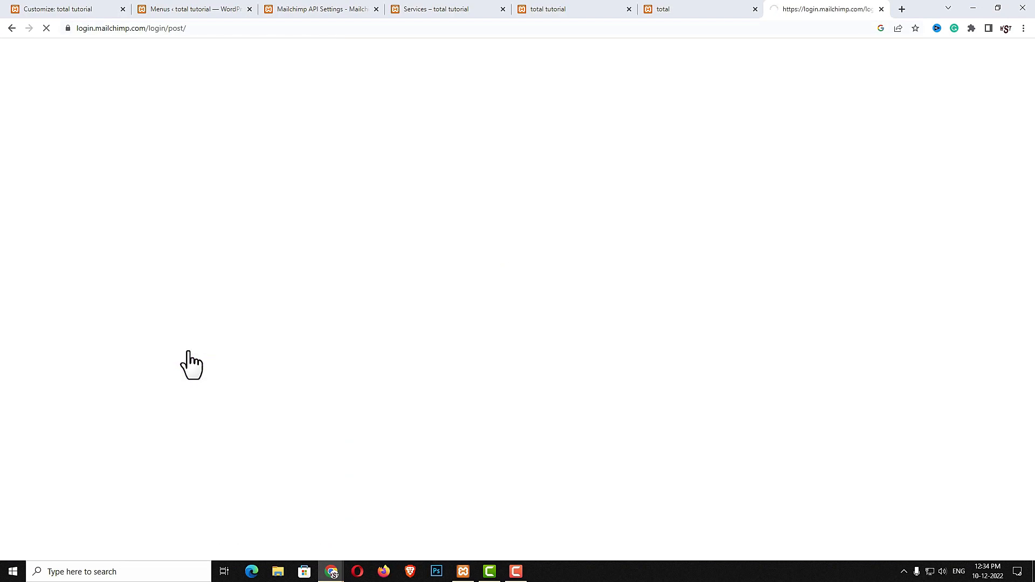
{"action": "left_click", "coordinate": [240, 346]}
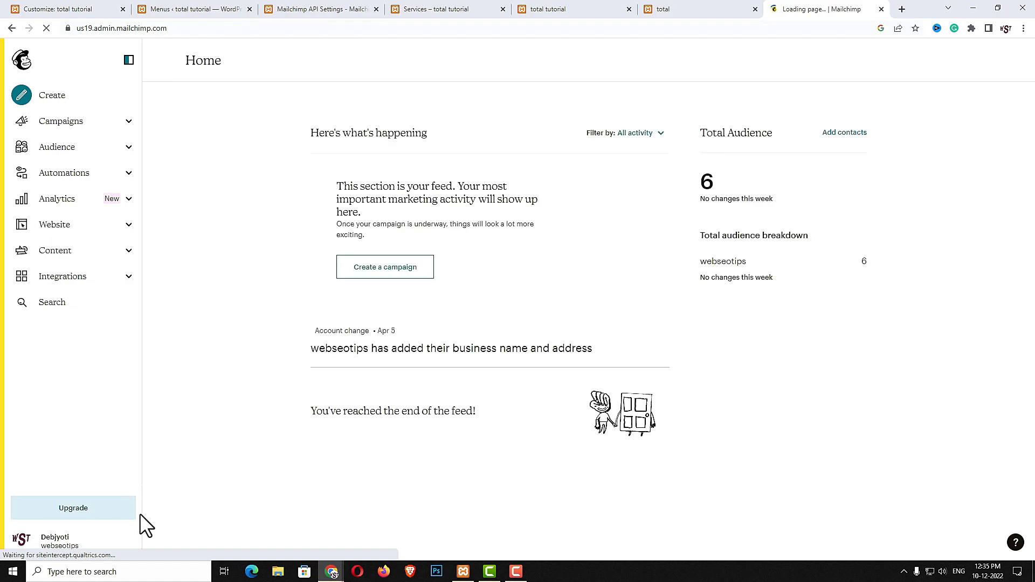
Go to Account & billing > Extras > API keys to view the existing key
{"action": "left_click", "coordinate": [25, 539]}
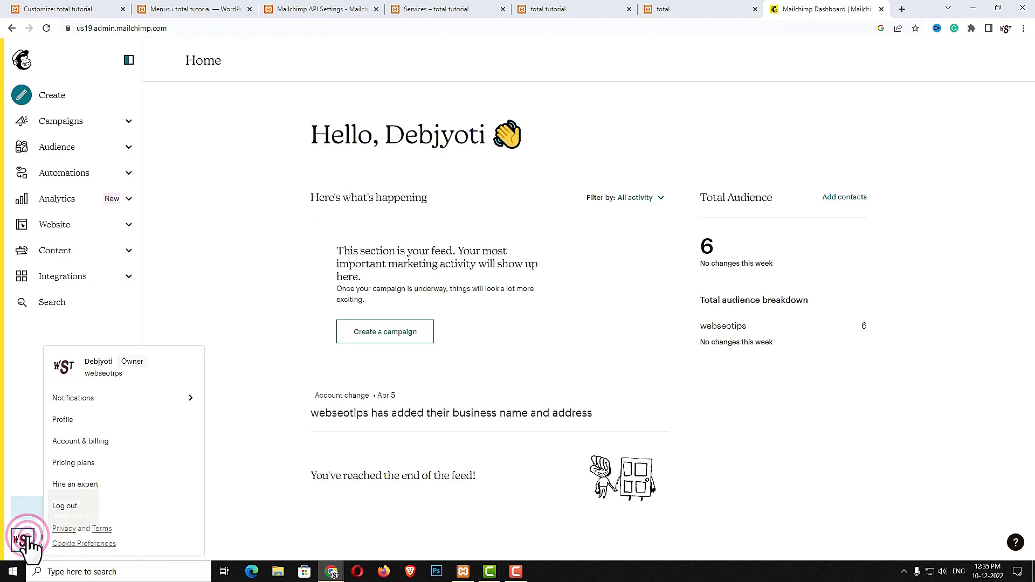
{"action": "left_click", "coordinate": [79, 445]}
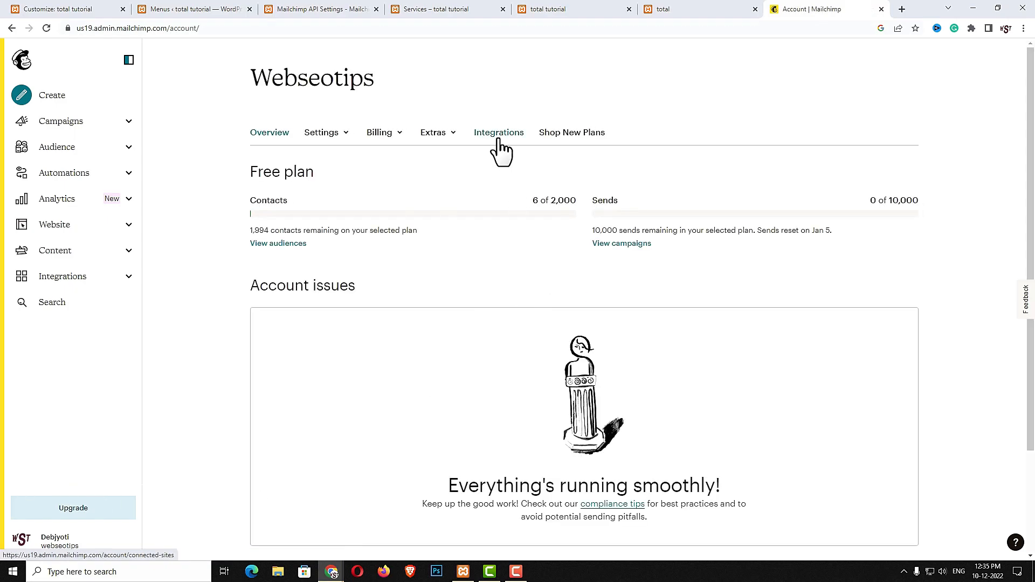
{"action": "left_click", "coordinate": [435, 135]}
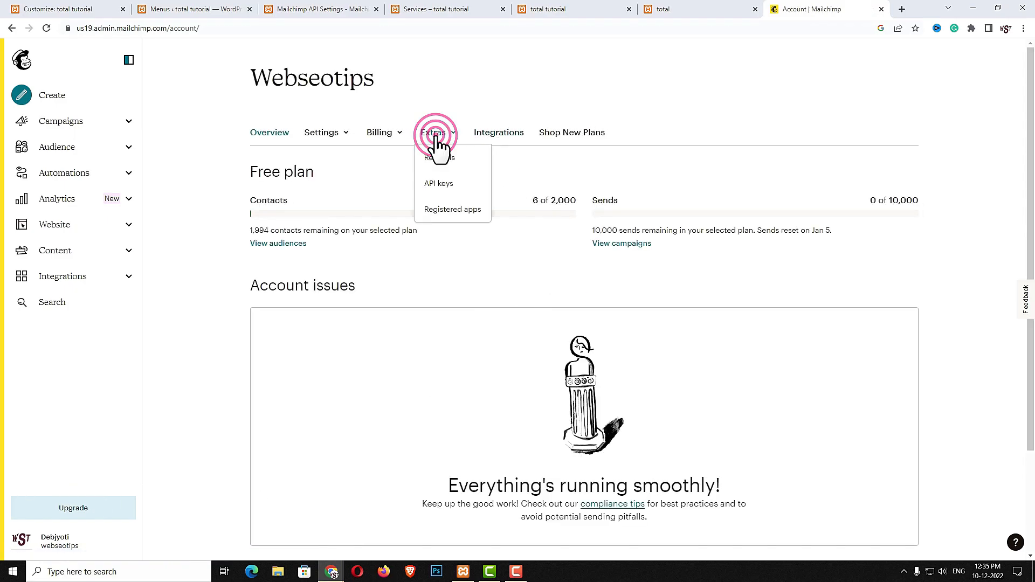
{"action": "left_click", "coordinate": [439, 185]}
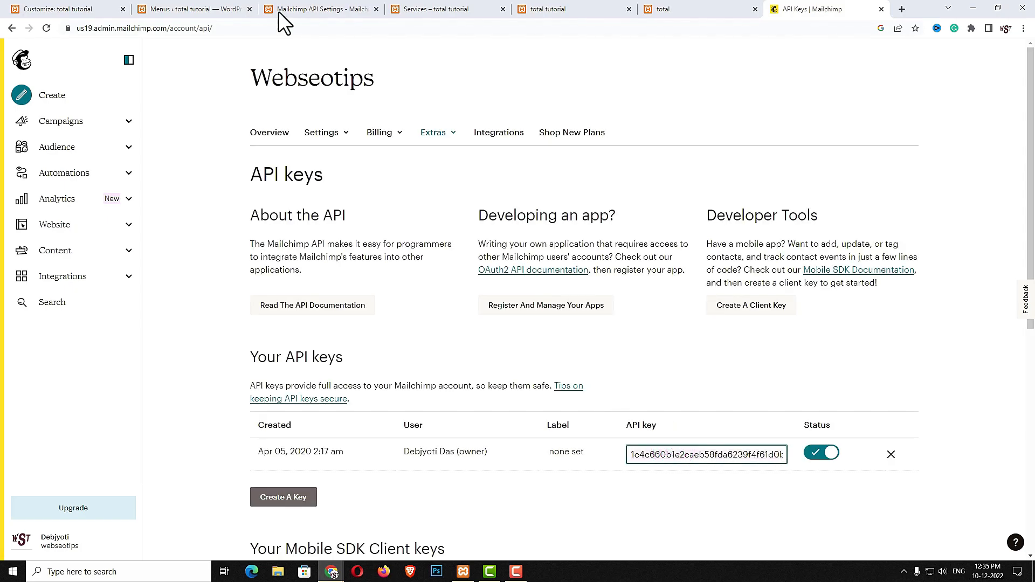
Paste the Mailchimp API key into MC4WP's API Key field and save to connect
{"action": "left_click", "coordinate": [302, 10]}
{"action": "left_click", "coordinate": [330, 164]}
{"action": "key", "text": "ctrl+v"}
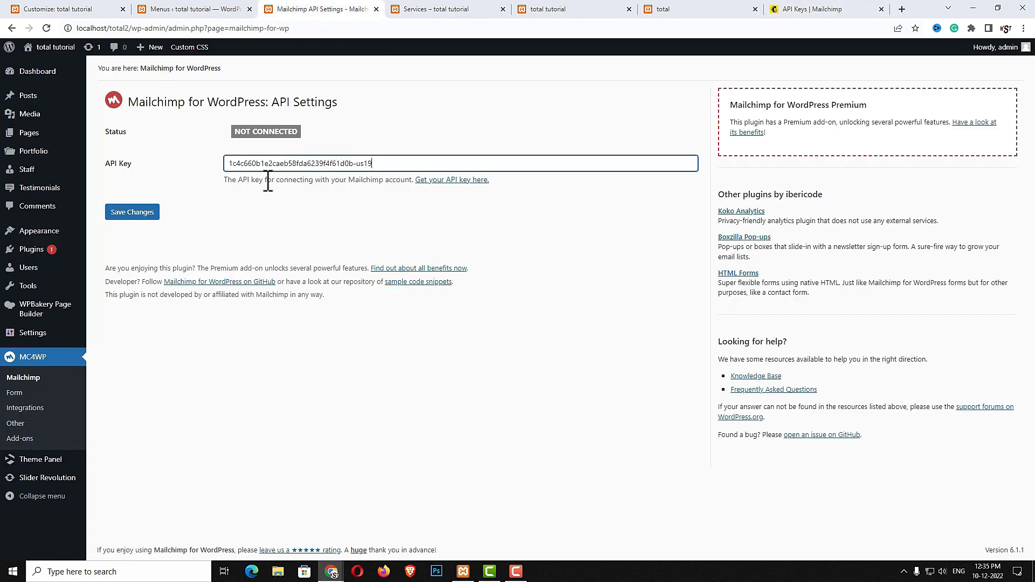
{"action": "left_click", "coordinate": [139, 213]}
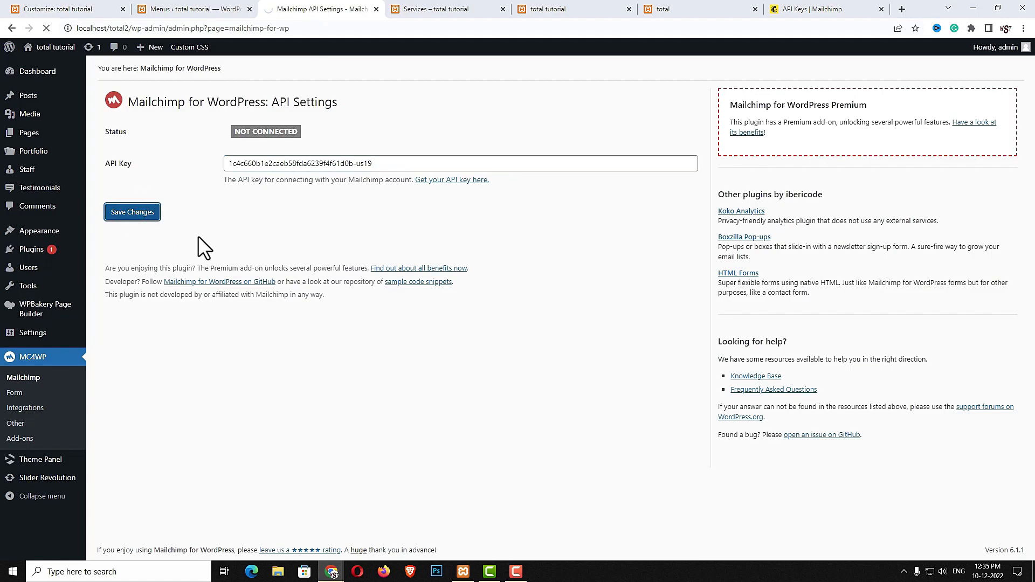
Create a new sign-up form, strip the email label and paragraph tags from its code, and save
{"action": "left_click", "coordinate": [16, 394]}
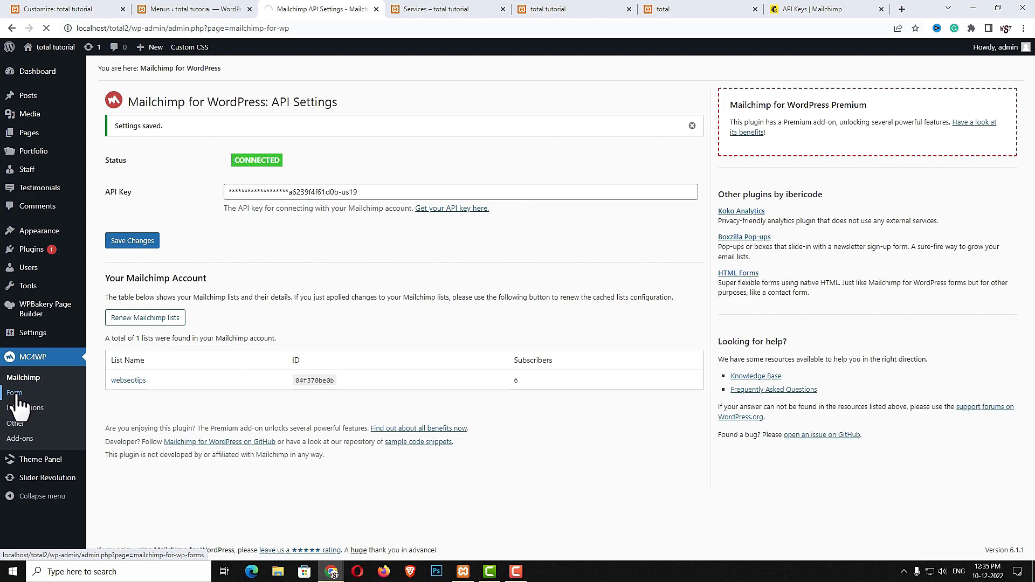
{"action": "left_click", "coordinate": [134, 200]}
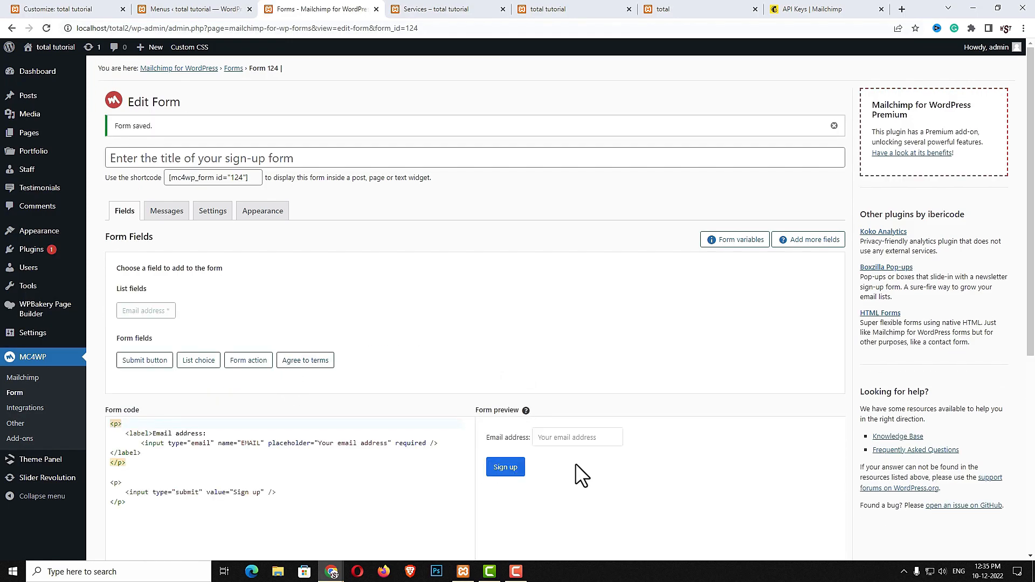
{"action": "scroll", "coordinate": [575, 465], "scroll_direction": "down", "scroll_amount": 2}
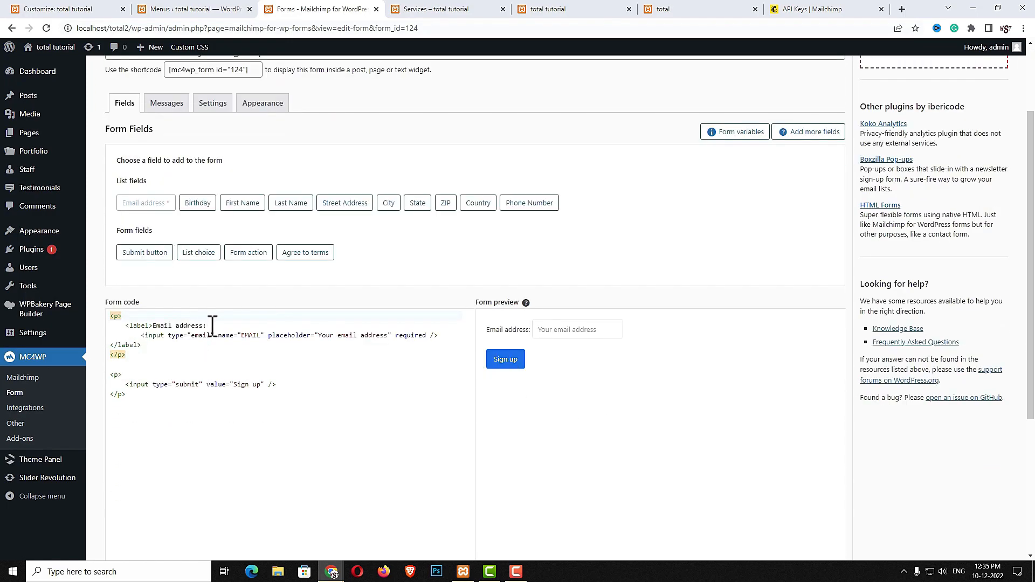
{"action": "left_click_drag", "start_coordinate": [212, 326], "coordinate": [83, 302]}
{"action": "mouse_move", "coordinate": [78, 313]}
{"action": "key", "text": "BackSpace"}
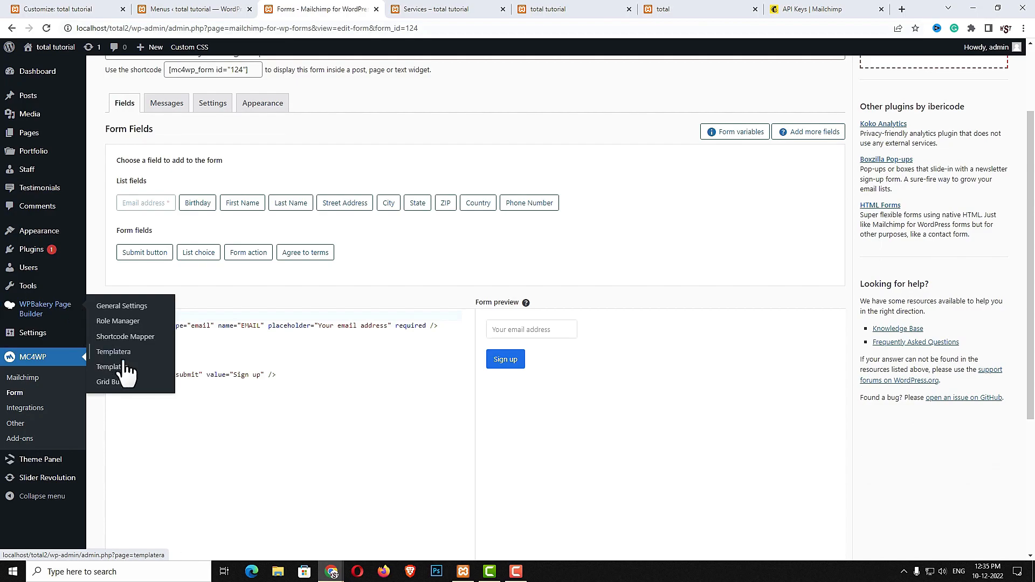
{"action": "left_click", "coordinate": [251, 345]}
{"action": "left_click", "coordinate": [122, 335]}
{"action": "left_click_drag", "start_coordinate": [121, 338], "coordinate": [98, 377]}
{"action": "key", "text": "BackSpace"}
{"action": "key", "text": "BackSpace"}
{"action": "key", "text": "BackSpace"}
{"action": "scroll", "coordinate": [170, 419], "scroll_direction": "down", "scroll_amount": 3}
{"action": "left_click", "coordinate": [139, 444]}
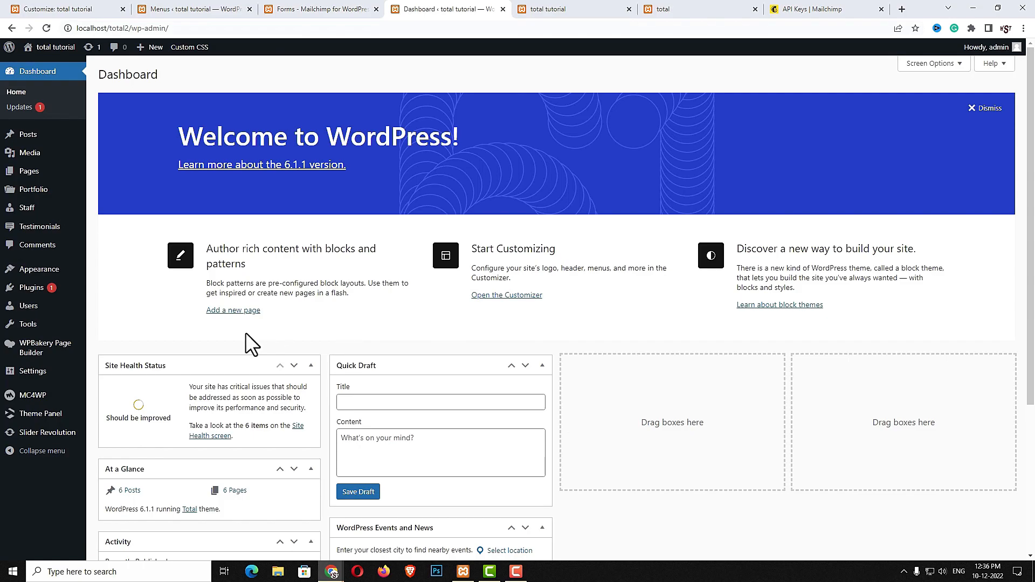
Create a new template titled 'Footer', publish it, and launch it in the Frontend Editor
{"action": "mouse_move", "coordinate": [51, 352]}
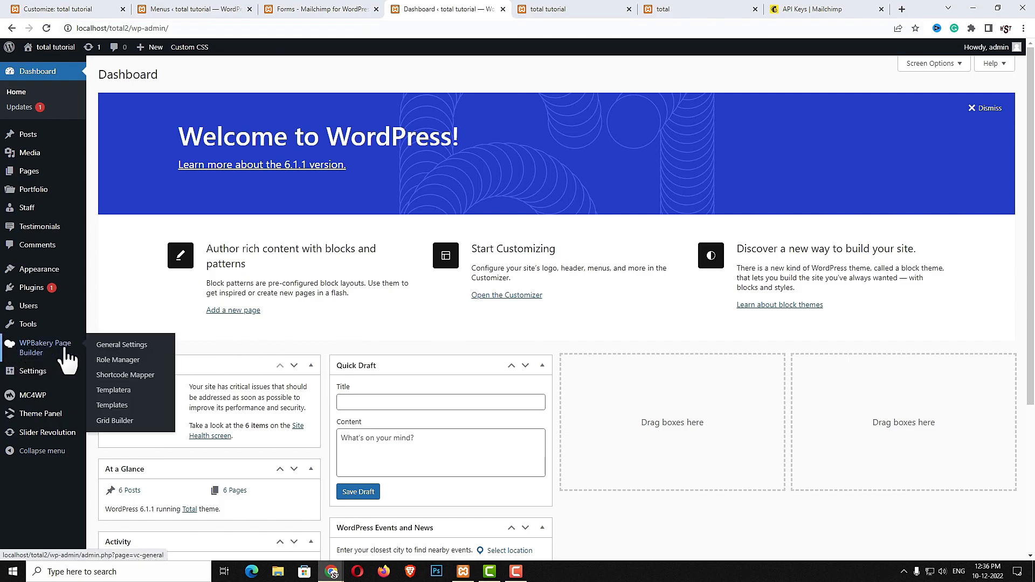
{"action": "left_click", "coordinate": [112, 406]}
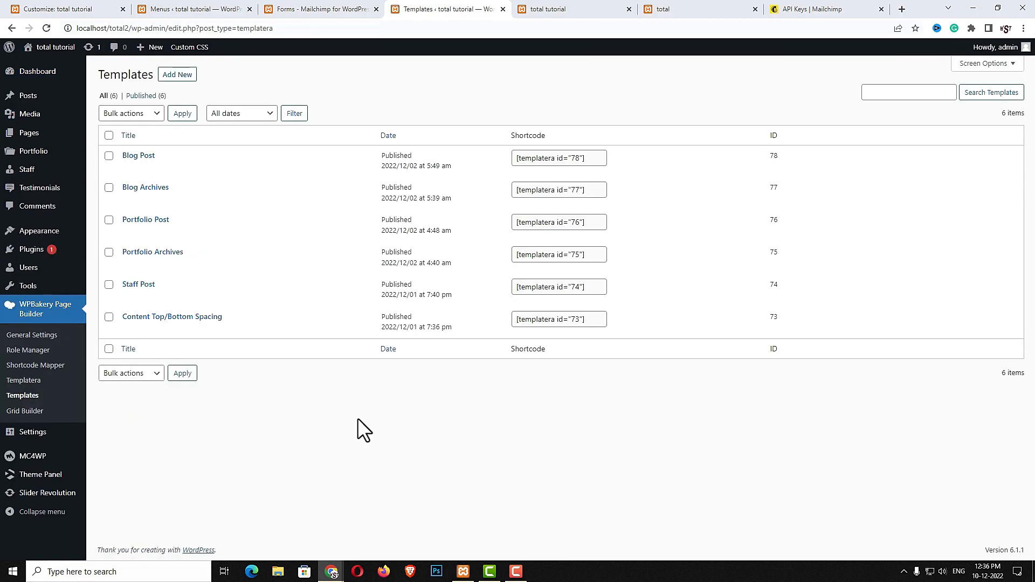
{"action": "left_click", "coordinate": [183, 79]}
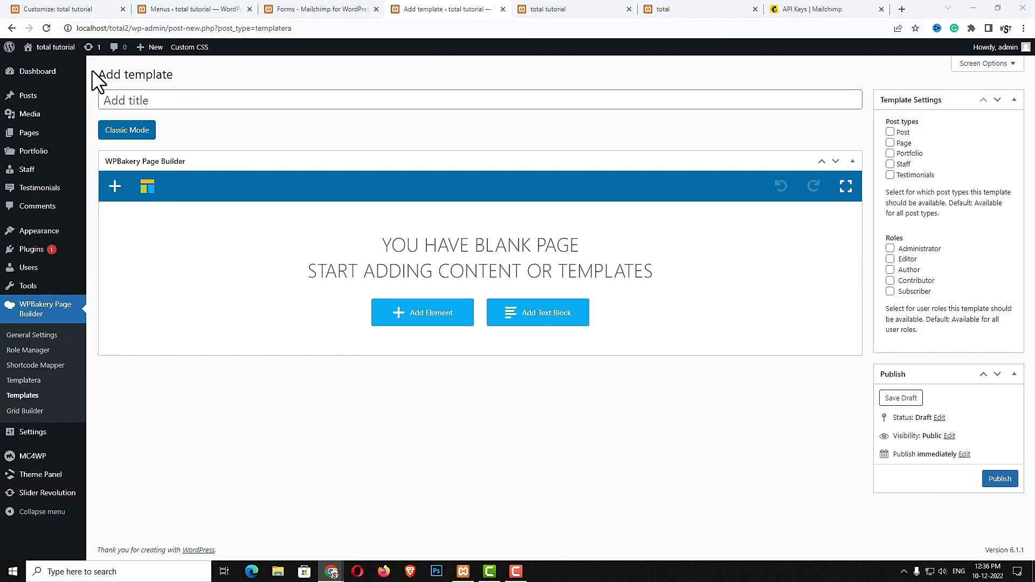
{"action": "left_click", "coordinate": [218, 105]}
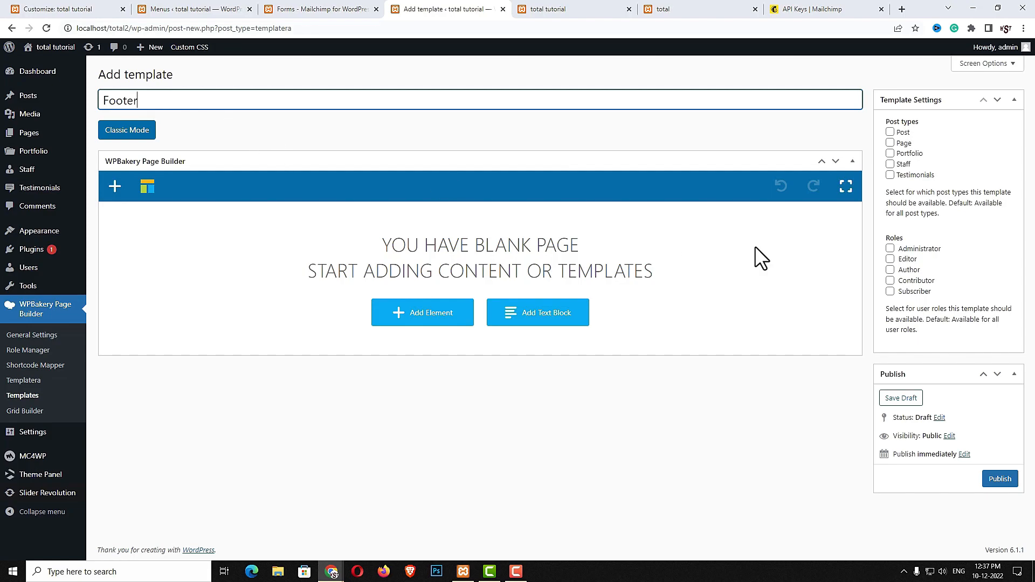
{"action": "left_click", "coordinate": [992, 480]}
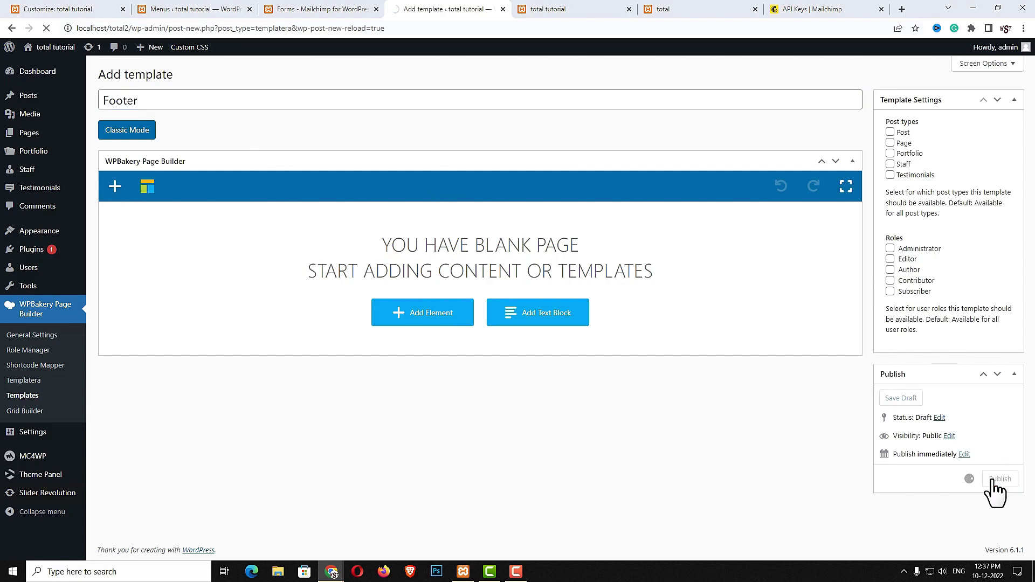
{"action": "left_click", "coordinate": [207, 163]}
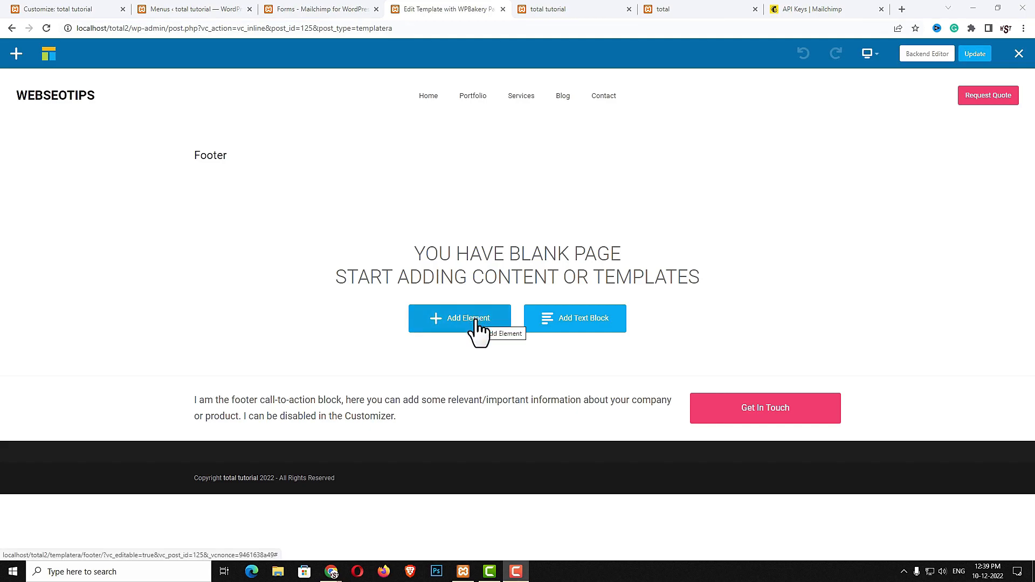
Add a row to the Footer template and set Row stretch to Stretch row
{"action": "left_click", "coordinate": [477, 320]}
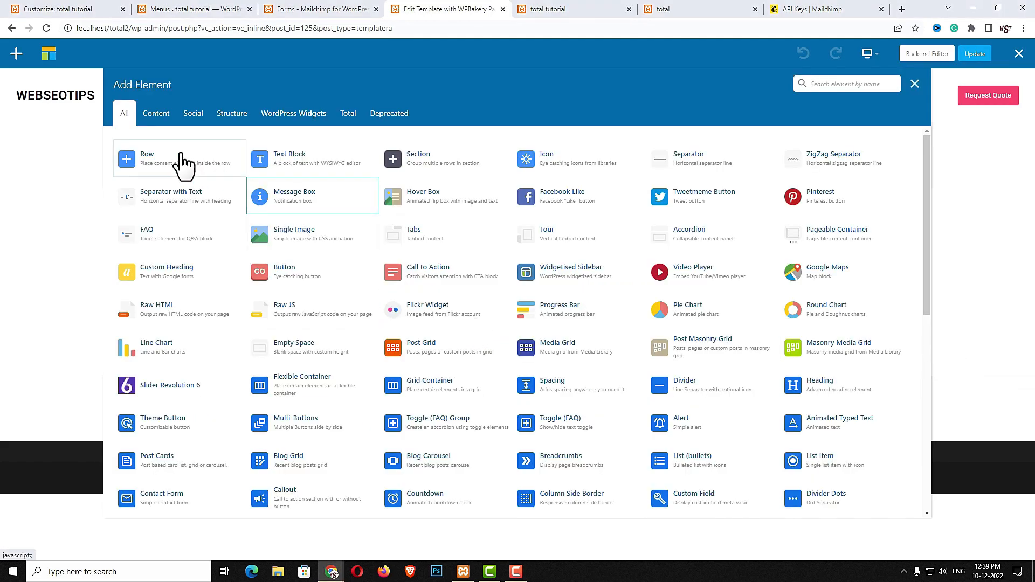
{"action": "left_click", "coordinate": [176, 159]}
{"action": "left_click", "coordinate": [230, 213]}
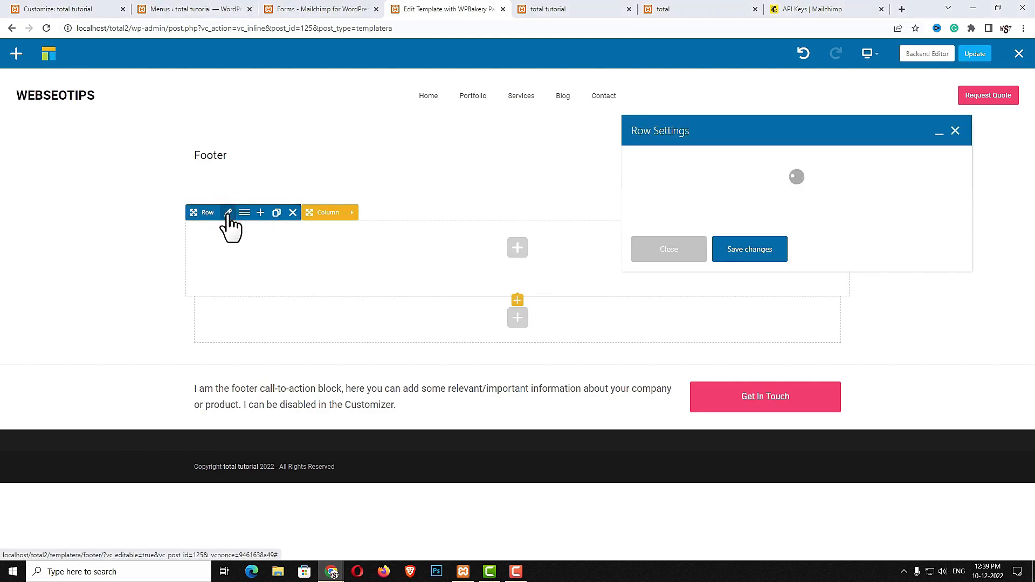
{"action": "scroll", "coordinate": [747, 286], "scroll_direction": "down", "scroll_amount": 2}
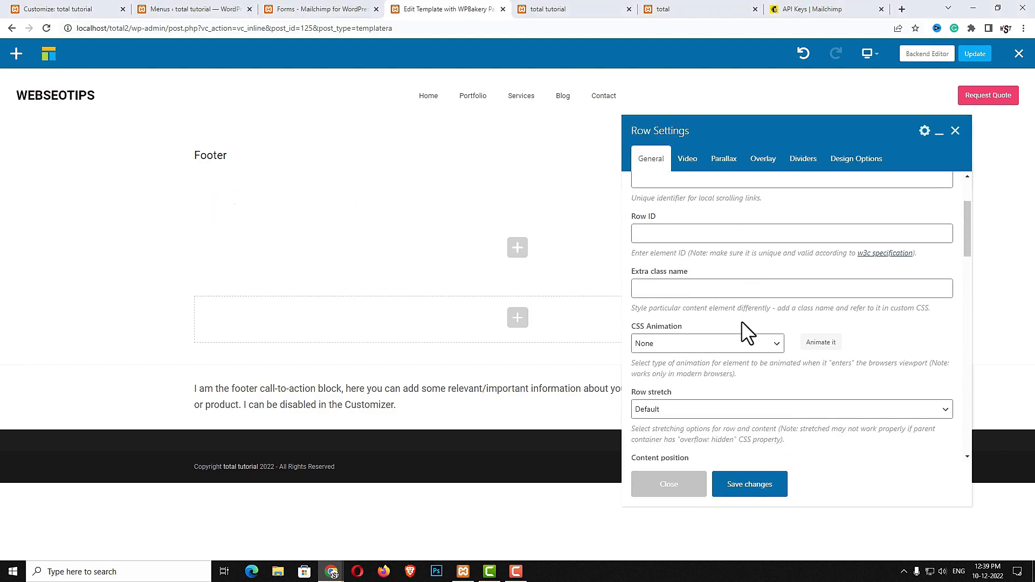
{"action": "scroll", "coordinate": [742, 318], "scroll_direction": "down", "scroll_amount": 2}
{"action": "left_click", "coordinate": [671, 304]}
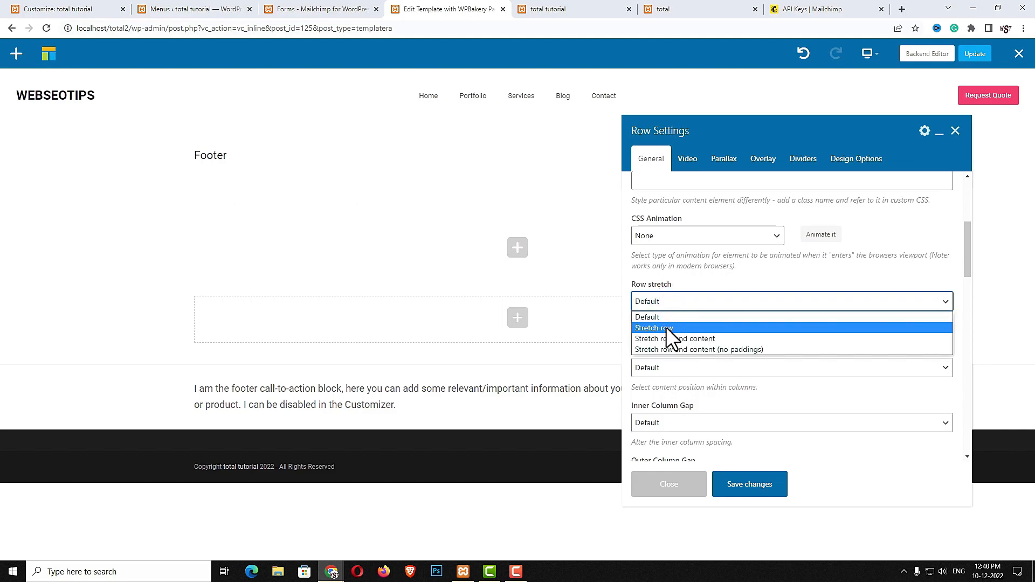
{"action": "left_click", "coordinate": [666, 327]}
Give the row 60px top and bottom padding and a black #000000 background
{"action": "left_click", "coordinate": [858, 164]}
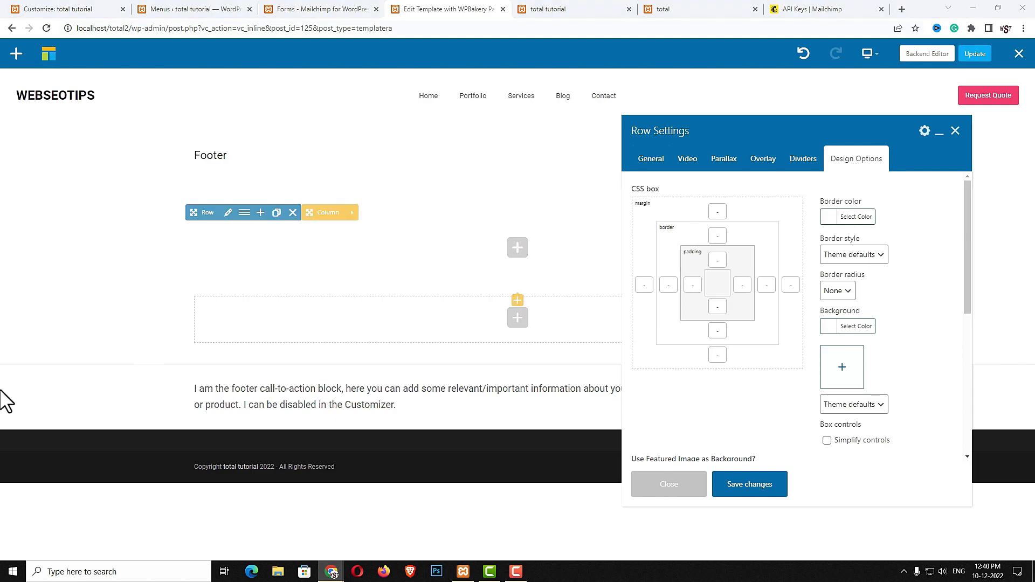
{"action": "left_click", "coordinate": [717, 261]}
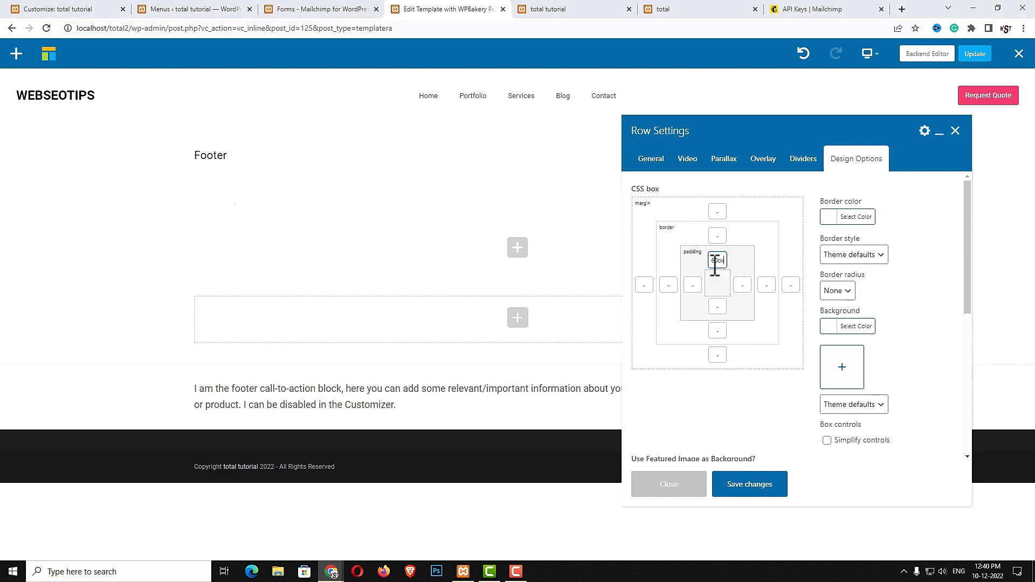
{"action": "left_click", "coordinate": [718, 308]}
{"action": "type", "text": "60"}
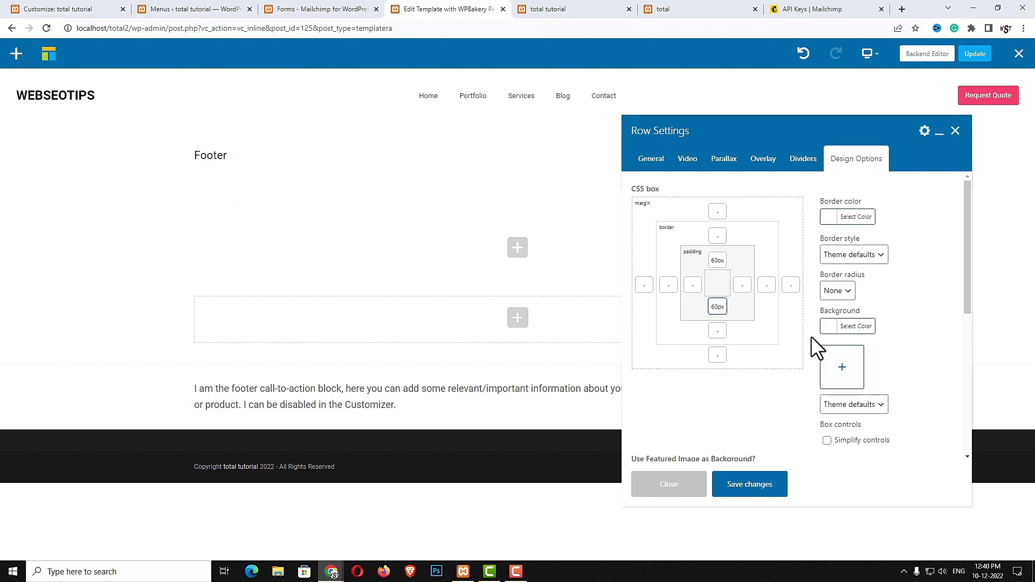
{"action": "left_click", "coordinate": [836, 327]}
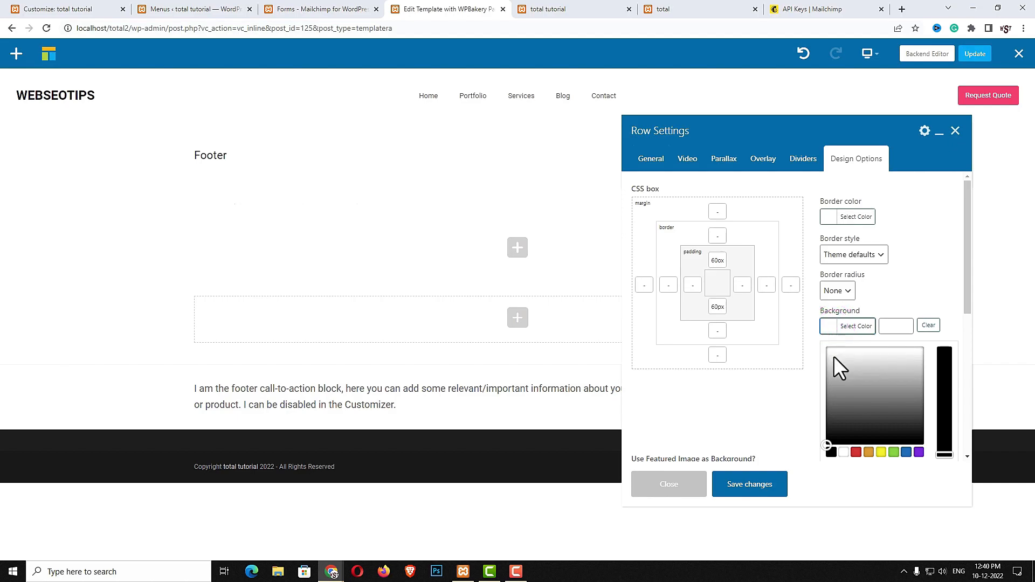
{"action": "left_click", "coordinate": [831, 452]}
{"action": "left_click", "coordinate": [778, 486]}
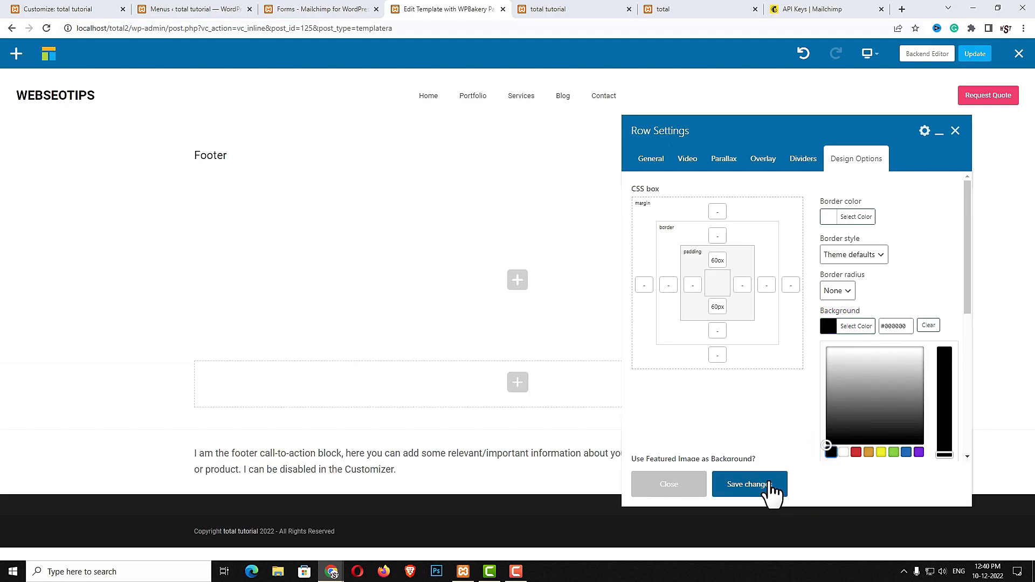
{"action": "left_click", "coordinate": [771, 486]}
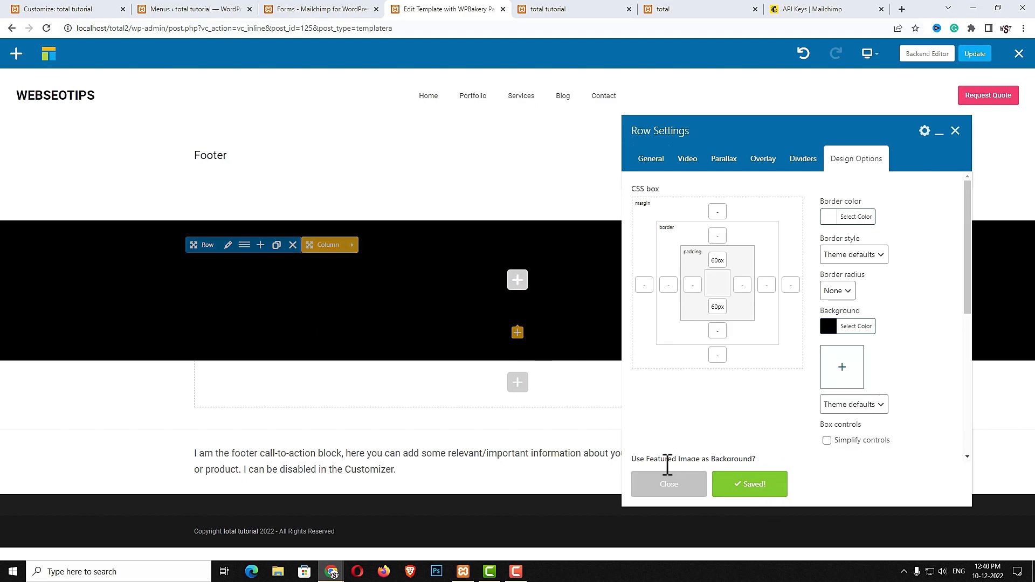
{"action": "left_click", "coordinate": [669, 485]}
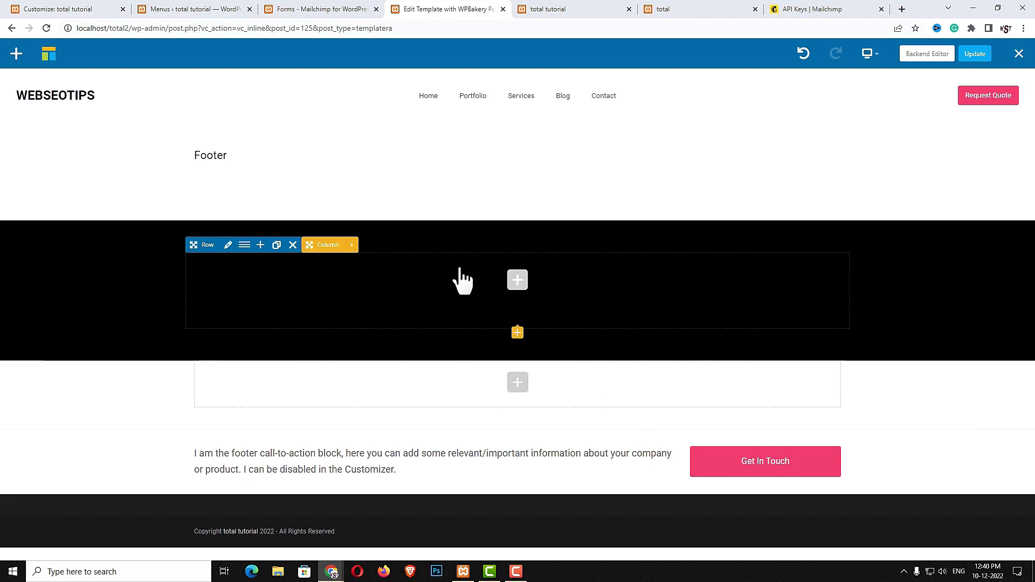
Split the row into four equal 1/4 columns
{"action": "left_click", "coordinate": [245, 245]}
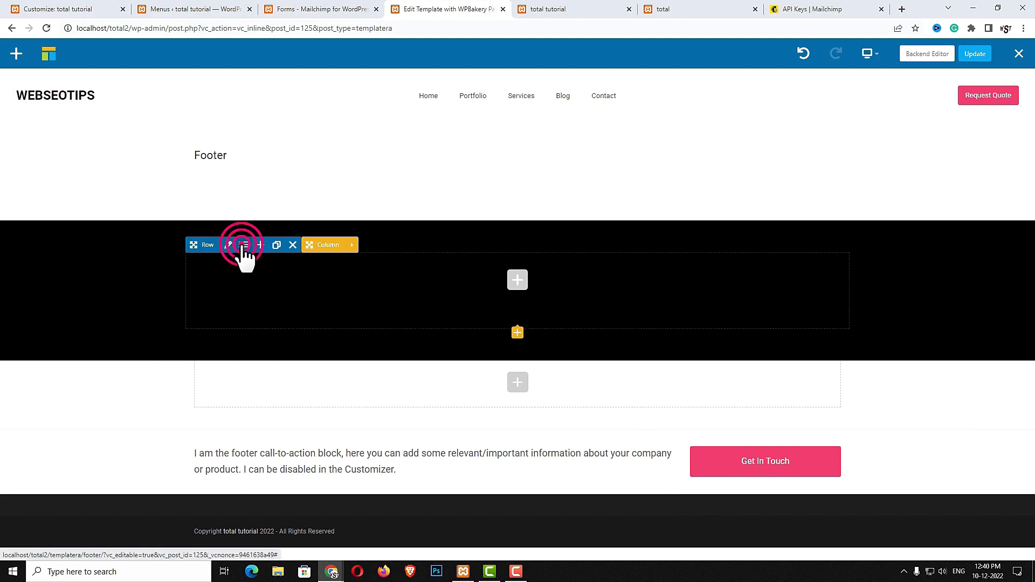
{"action": "left_click", "coordinate": [639, 144]}
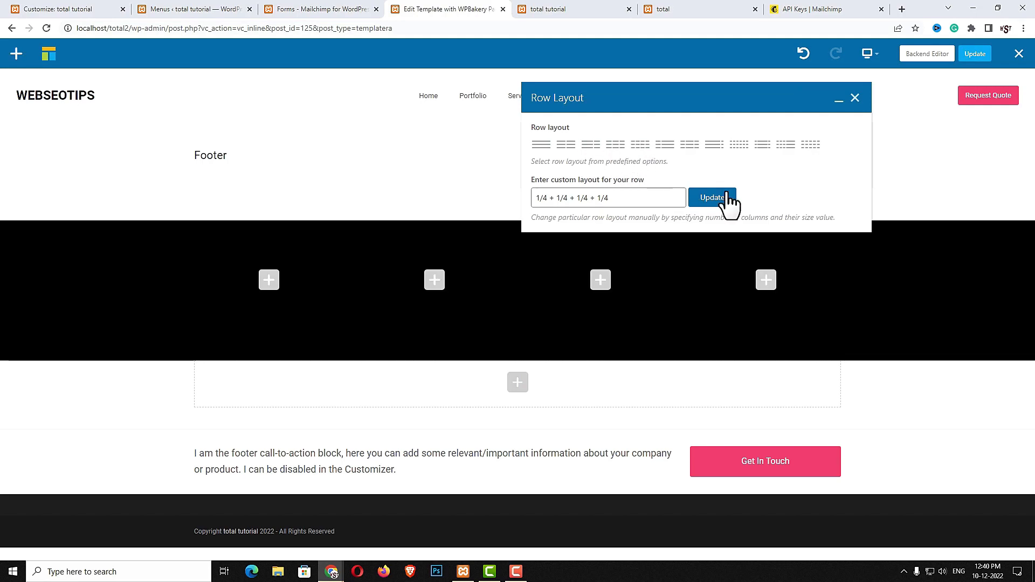
{"action": "left_click", "coordinate": [722, 198]}
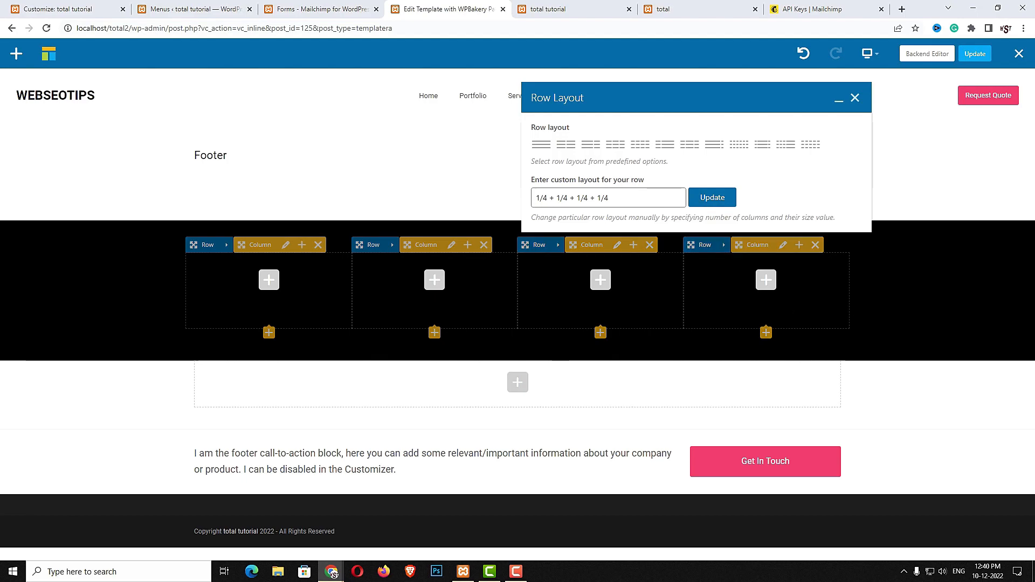
Add the logo-1 image to the first column, aligned left, and save it
{"action": "left_click", "coordinate": [269, 280]}
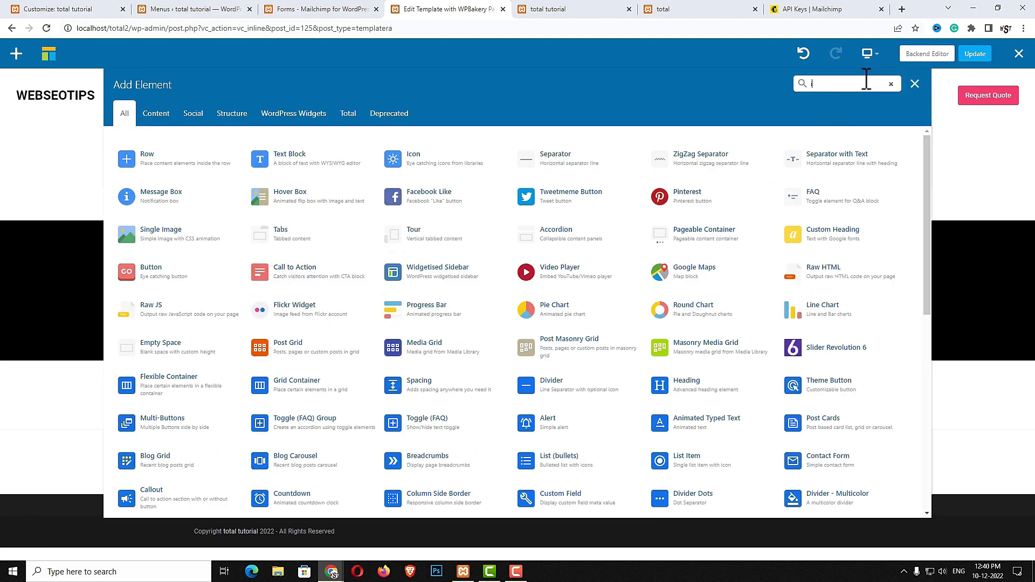
{"action": "type", "text": "image"}
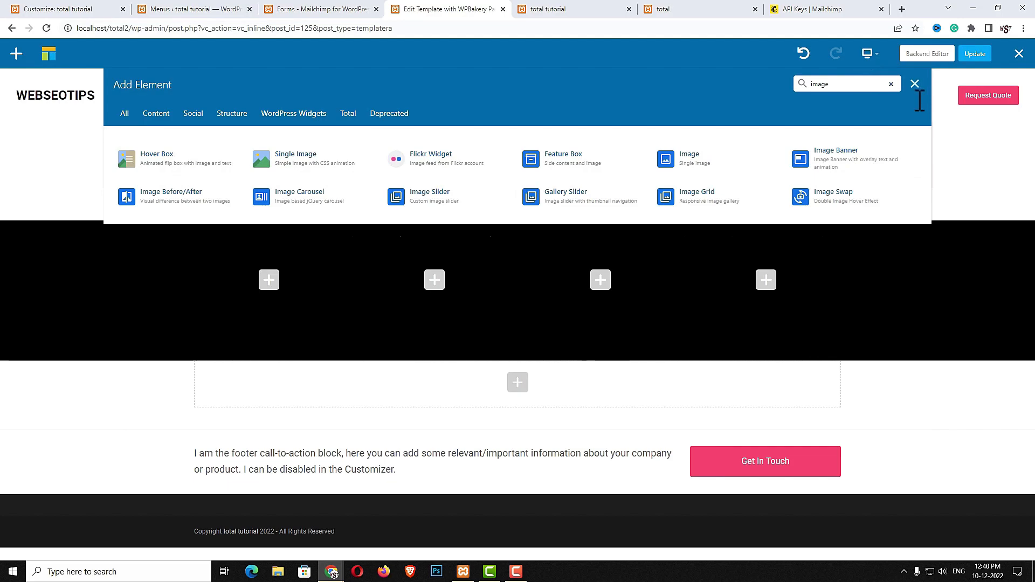
{"action": "left_click", "coordinate": [711, 171]}
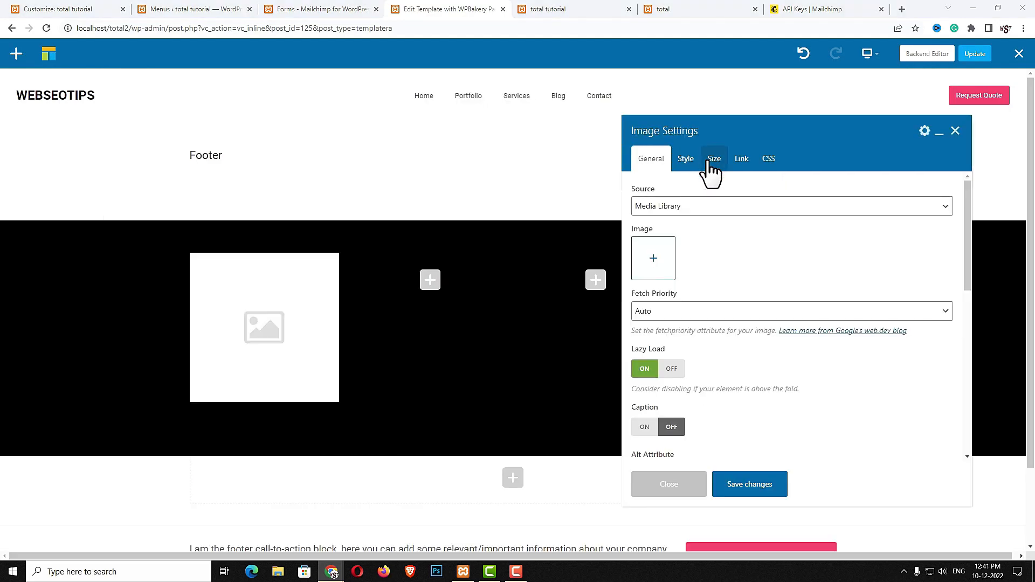
{"action": "left_click", "coordinate": [664, 269]}
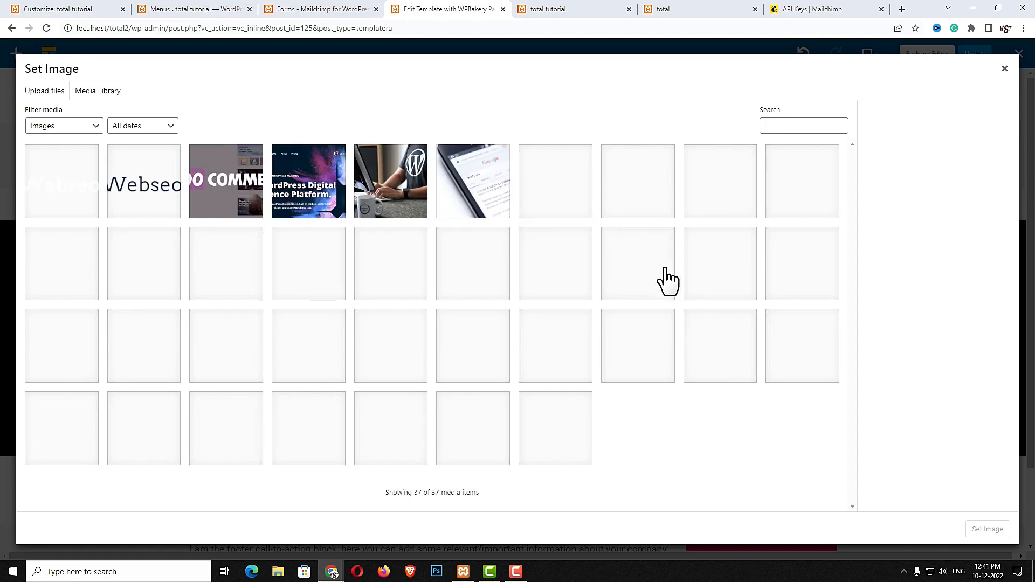
{"action": "left_click", "coordinate": [49, 206]}
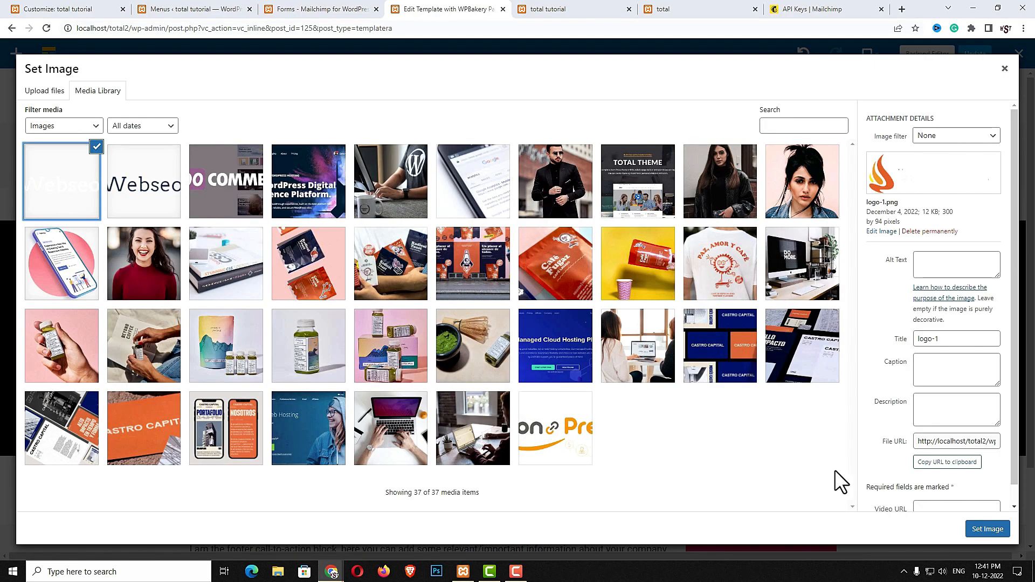
{"action": "left_click", "coordinate": [993, 531]}
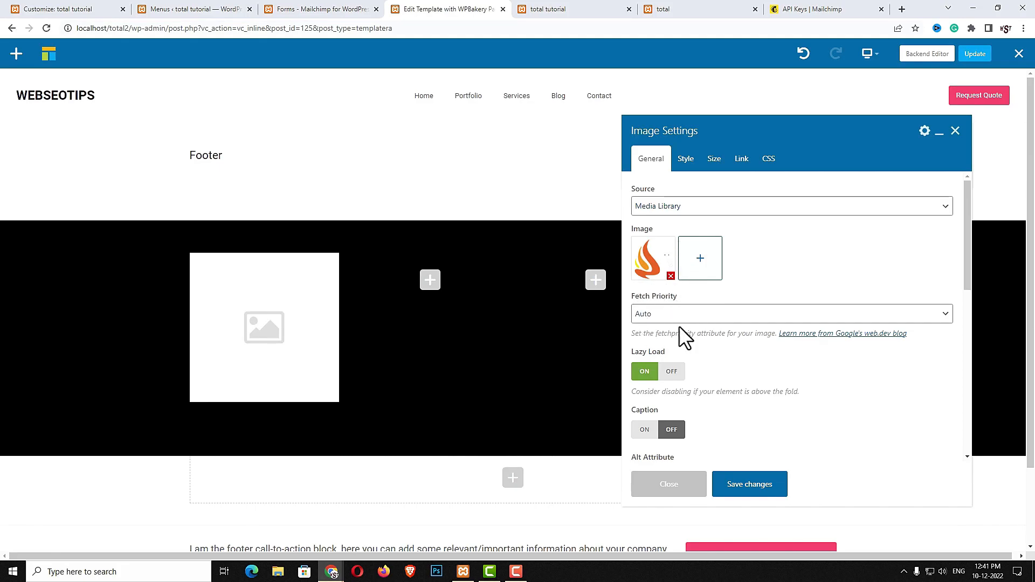
{"action": "left_click", "coordinate": [684, 159]}
{"action": "left_click", "coordinate": [684, 316]}
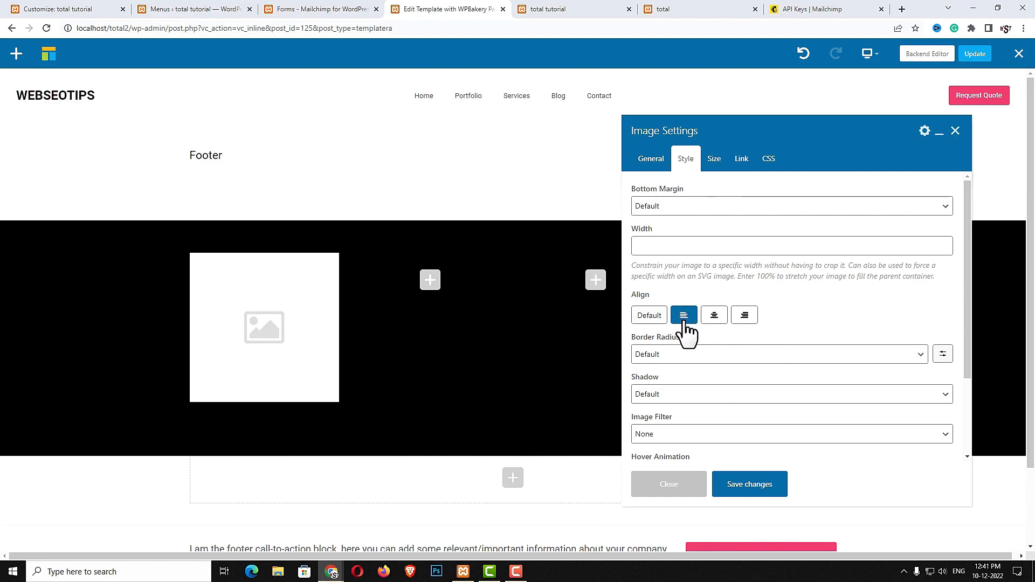
{"action": "left_click", "coordinate": [715, 165]}
{"action": "left_click", "coordinate": [750, 415]}
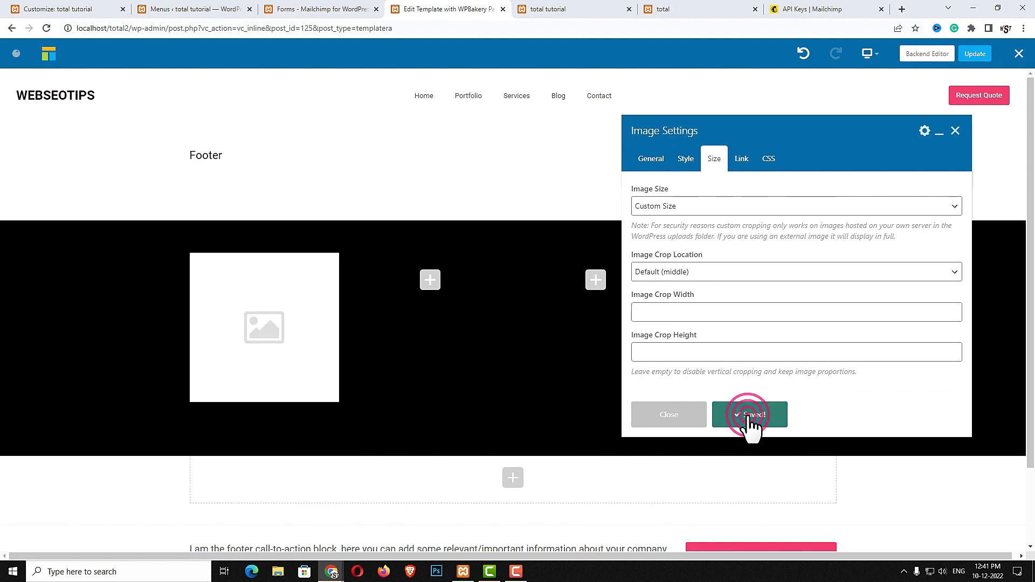
{"action": "left_click", "coordinate": [673, 416]}
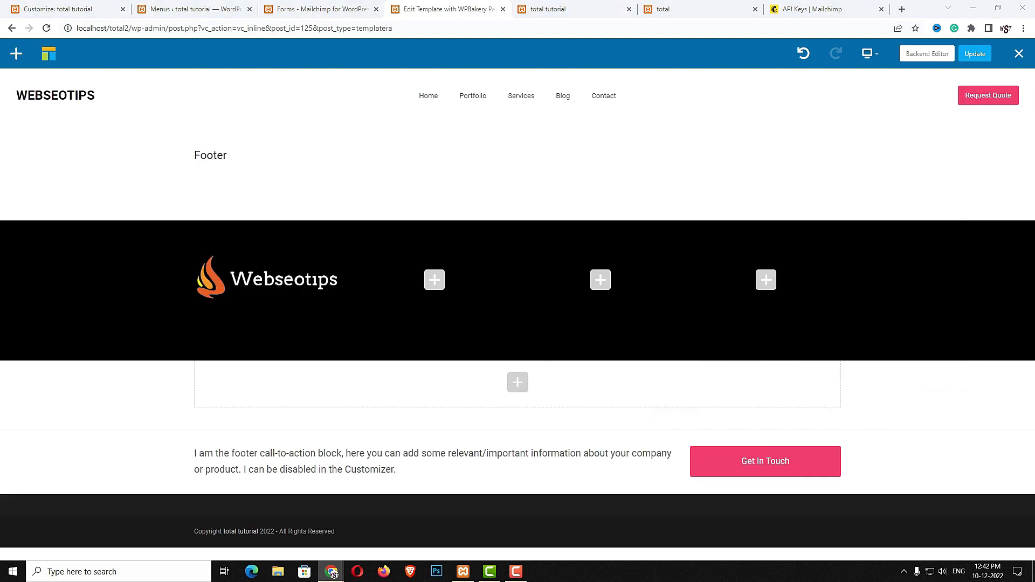
Insert a 30px spacing element below the logo
{"action": "left_click", "coordinate": [266, 326]}
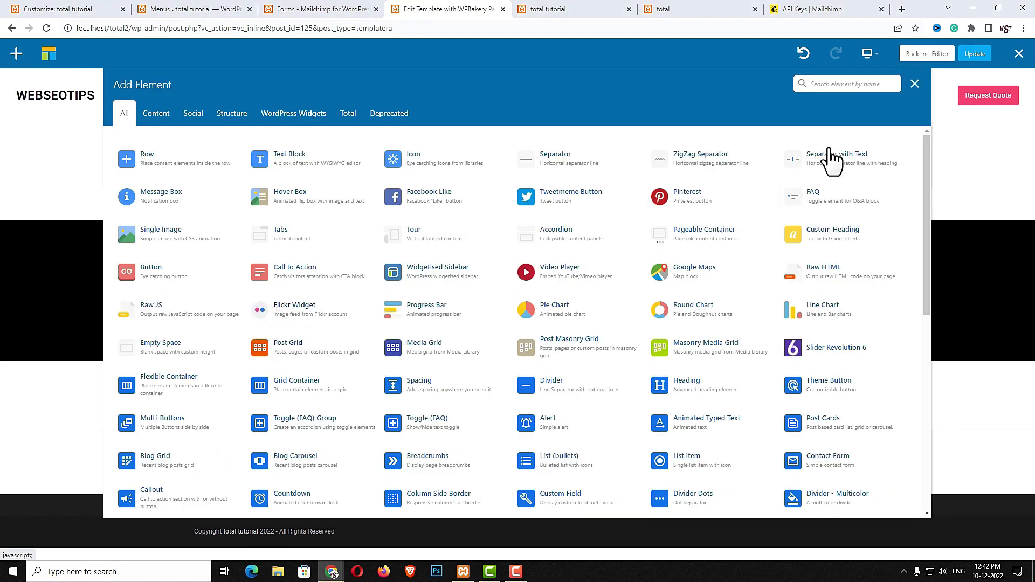
{"action": "type", "text": "spa"}
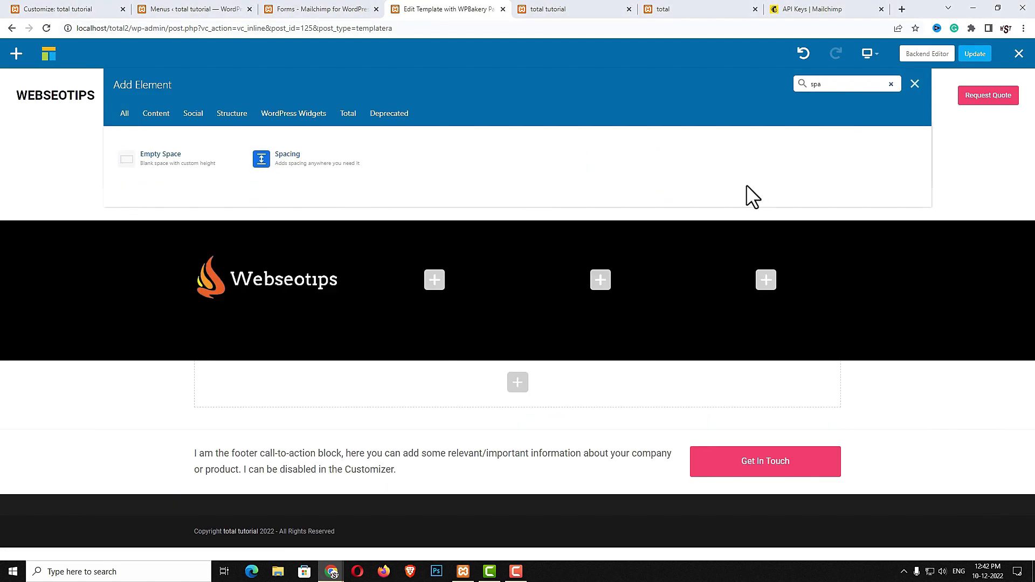
{"action": "left_click", "coordinate": [337, 159]}
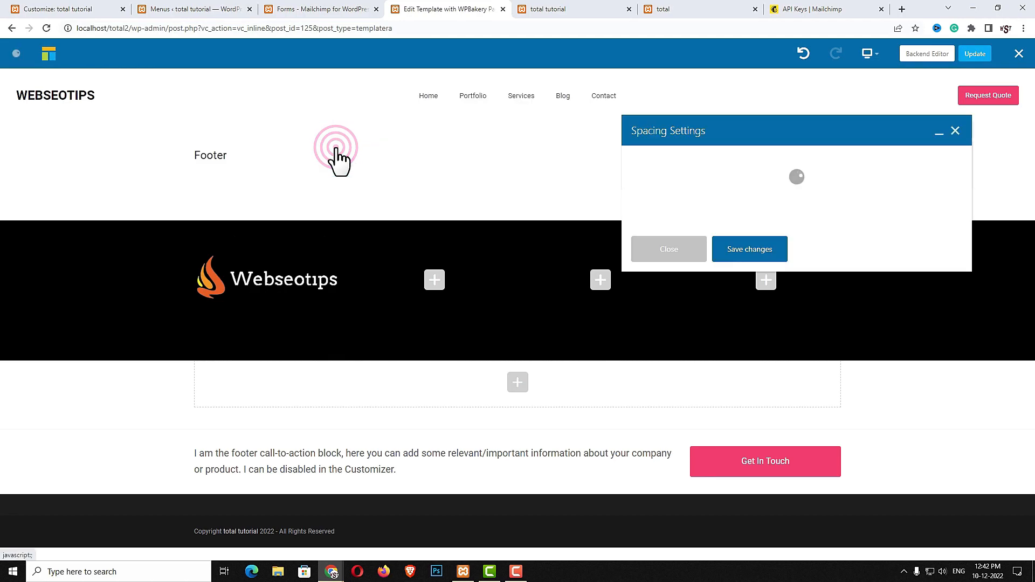
{"action": "left_click", "coordinate": [677, 174]}
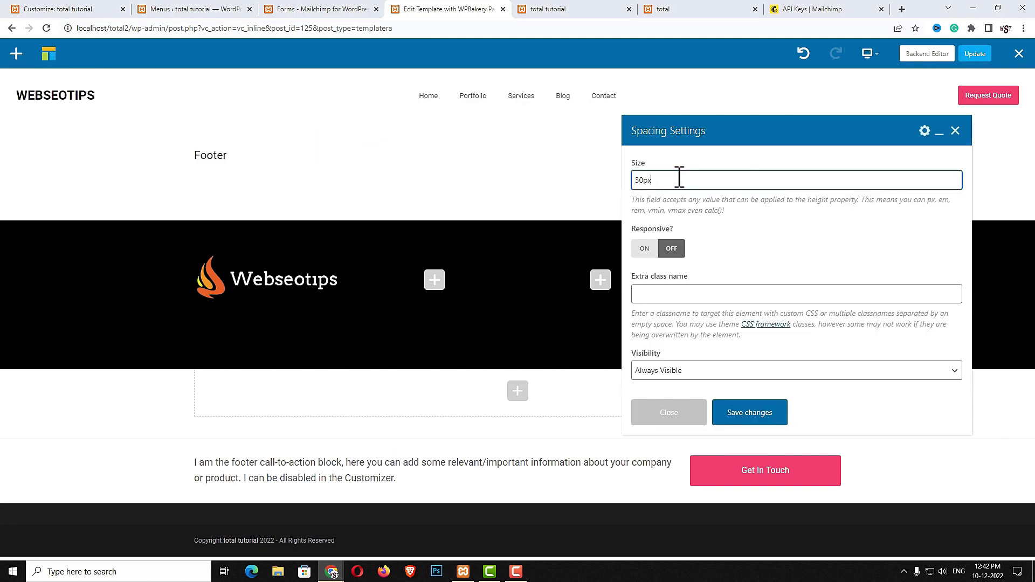
{"action": "left_click", "coordinate": [731, 413]}
{"action": "left_click", "coordinate": [689, 414]}
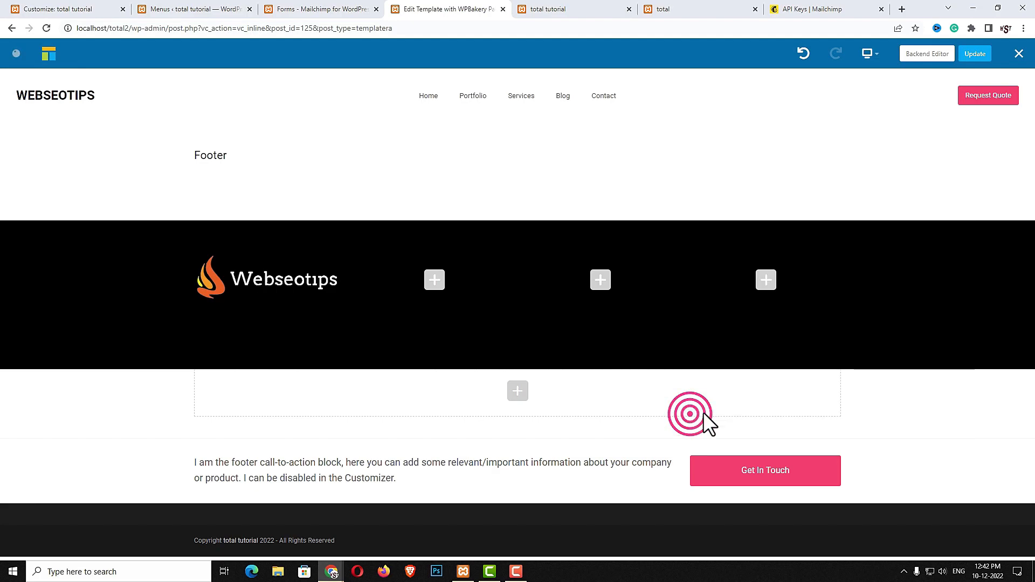
Add a List Item below the spacer and paste the bold-labelled company address into it
{"action": "left_click", "coordinate": [268, 342]}
{"action": "left_click", "coordinate": [826, 86]}
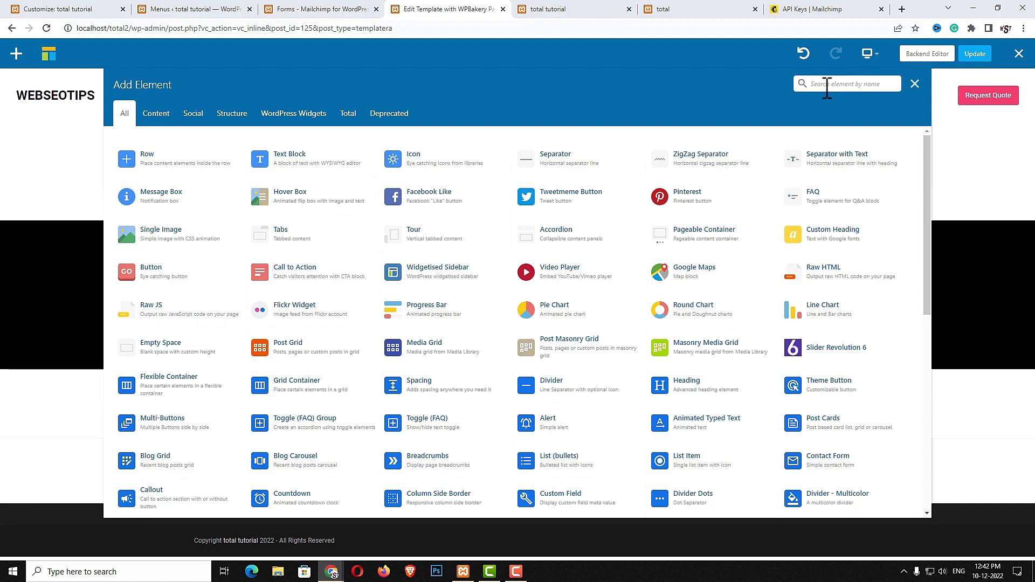
{"action": "type", "text": "list"}
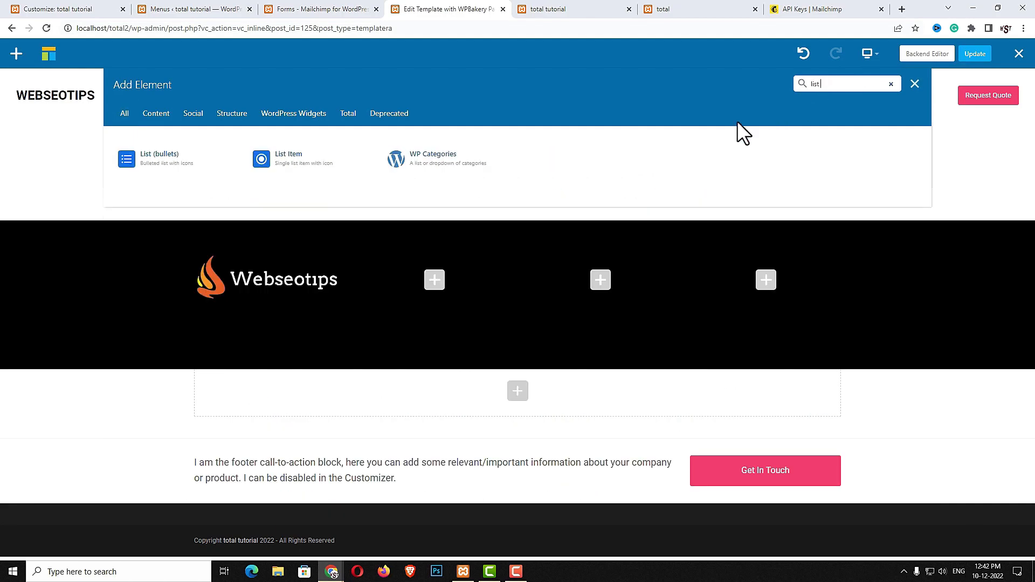
{"action": "left_click", "coordinate": [318, 159]}
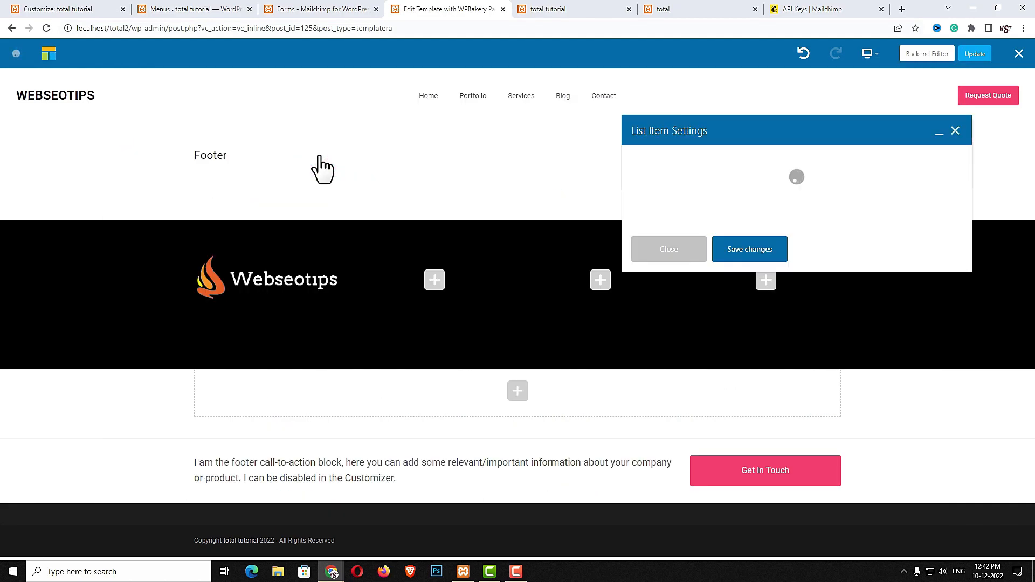
{"action": "left_click", "coordinate": [723, 246]}
{"action": "key", "text": "ctrl+a"}
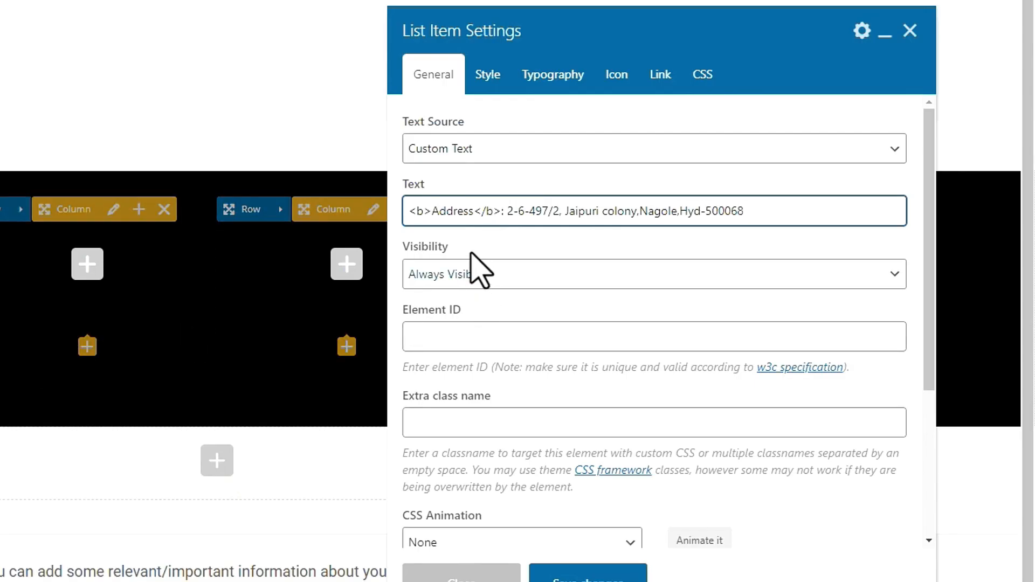
{"action": "left_click", "coordinate": [439, 211]}
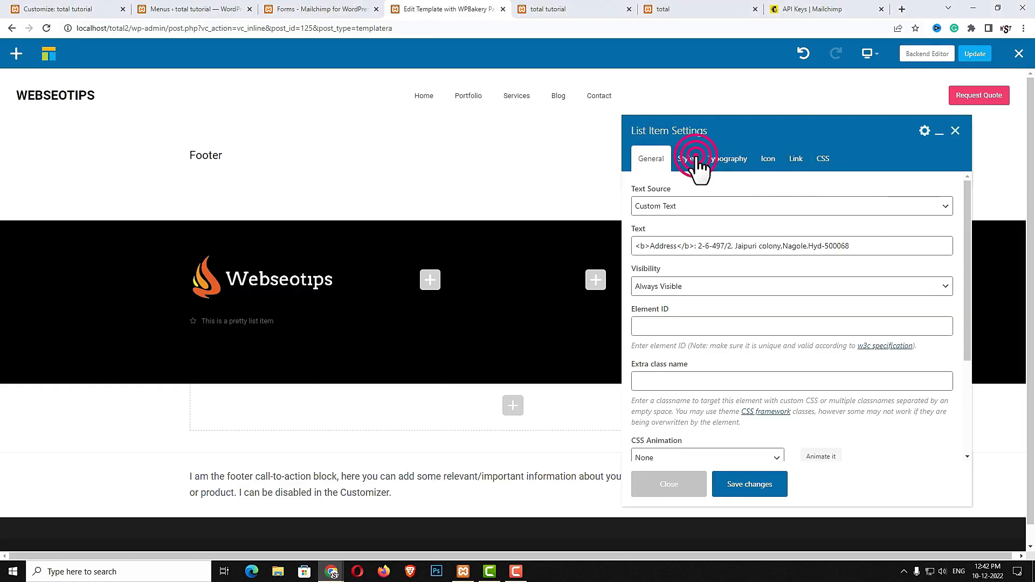
{"action": "left_click", "coordinate": [493, 79]}
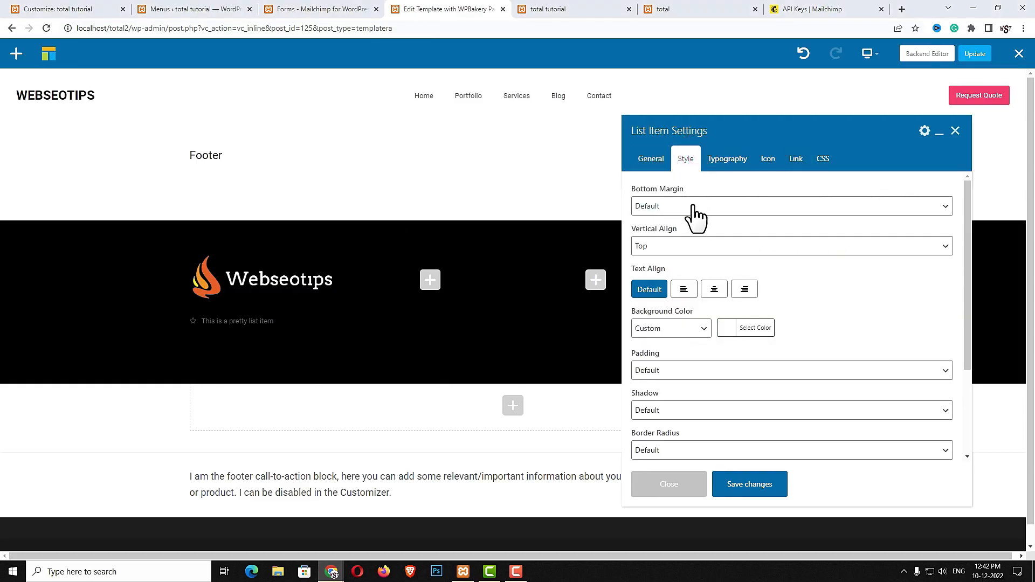
Give the address item a 10px bottom margin and a white 30px home icon
{"action": "left_click", "coordinate": [695, 207]}
{"action": "left_click", "coordinate": [688, 255]}
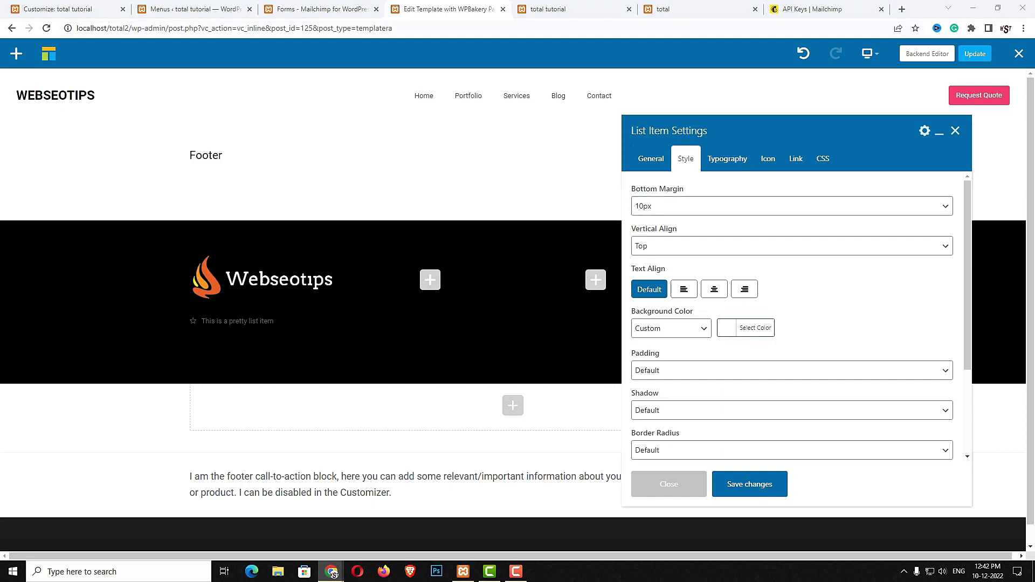
{"action": "left_click", "coordinate": [731, 167]}
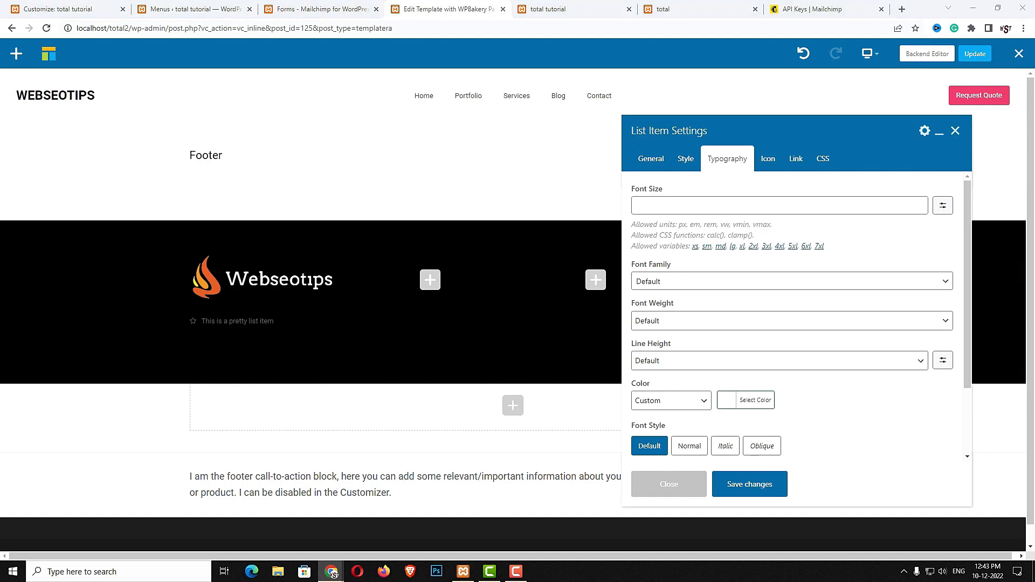
{"action": "left_click", "coordinate": [767, 171]}
{"action": "left_click", "coordinate": [676, 264]}
{"action": "left_click", "coordinate": [712, 292]}
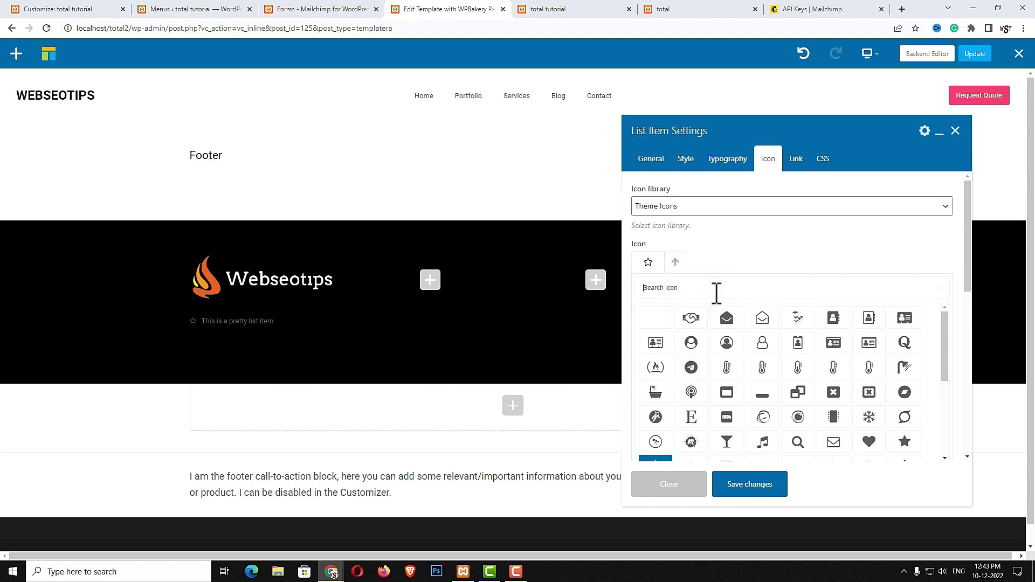
{"action": "type", "text": "home"}
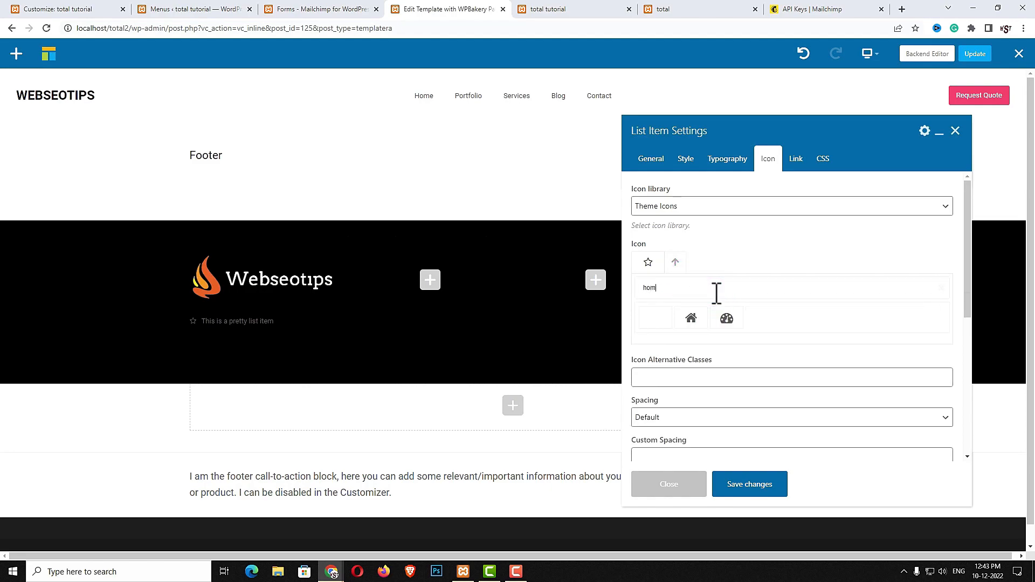
{"action": "left_click", "coordinate": [689, 319]}
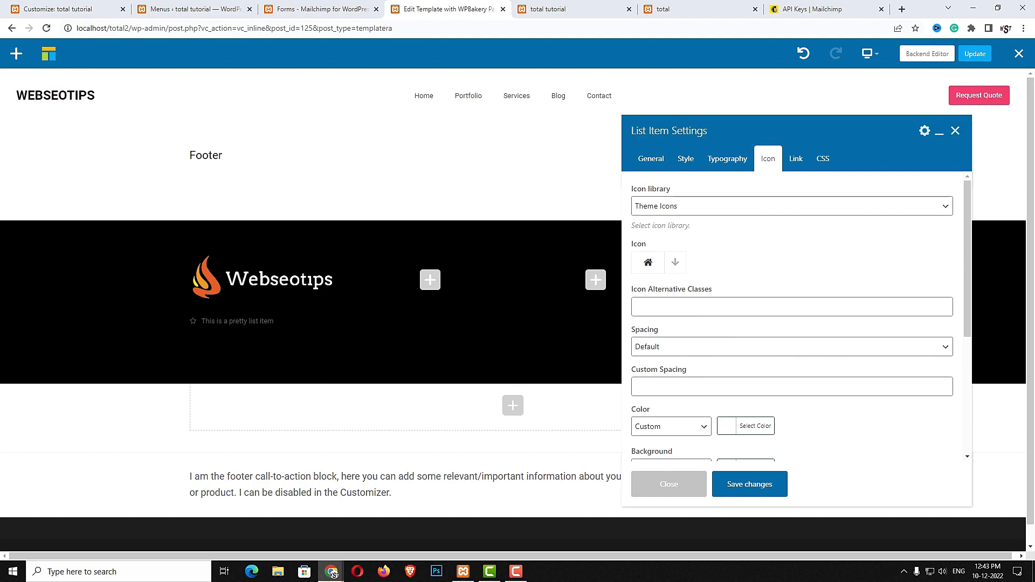
{"action": "scroll", "coordinate": [804, 364], "scroll_direction": "down", "scroll_amount": 2}
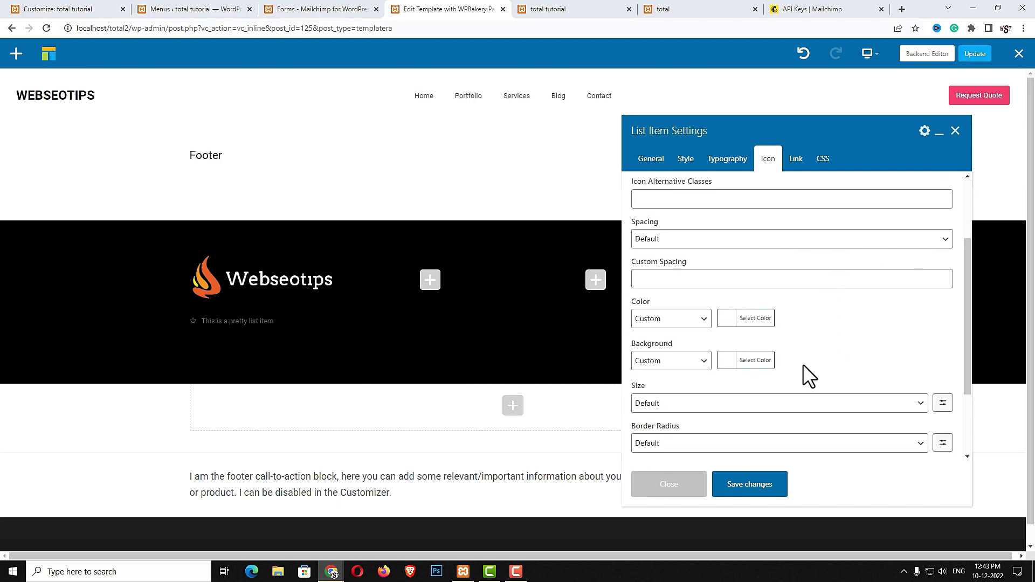
{"action": "left_click", "coordinate": [713, 408]}
{"action": "left_click", "coordinate": [943, 402]}
{"action": "left_click", "coordinate": [733, 404]}
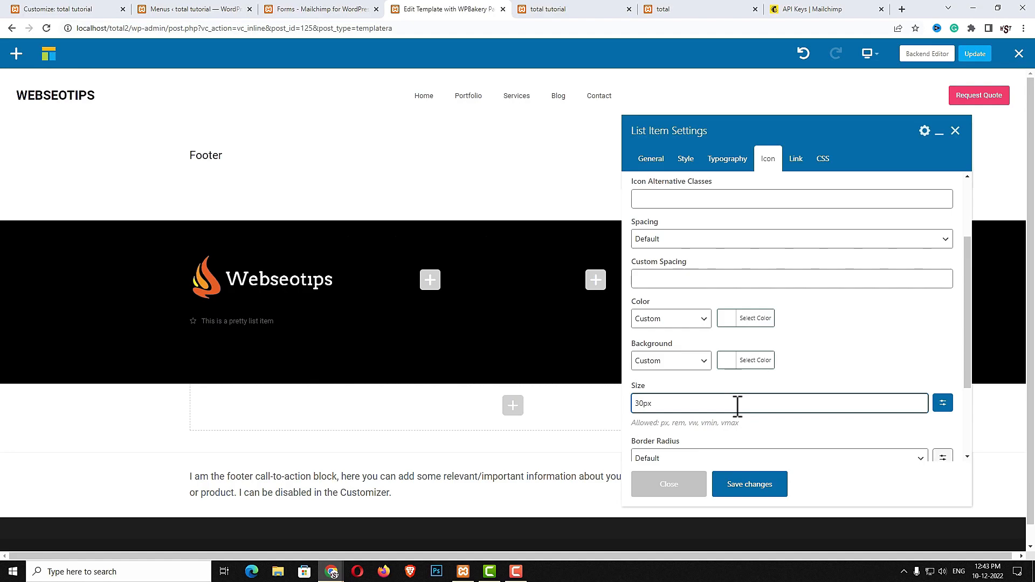
{"action": "left_click", "coordinate": [735, 488]}
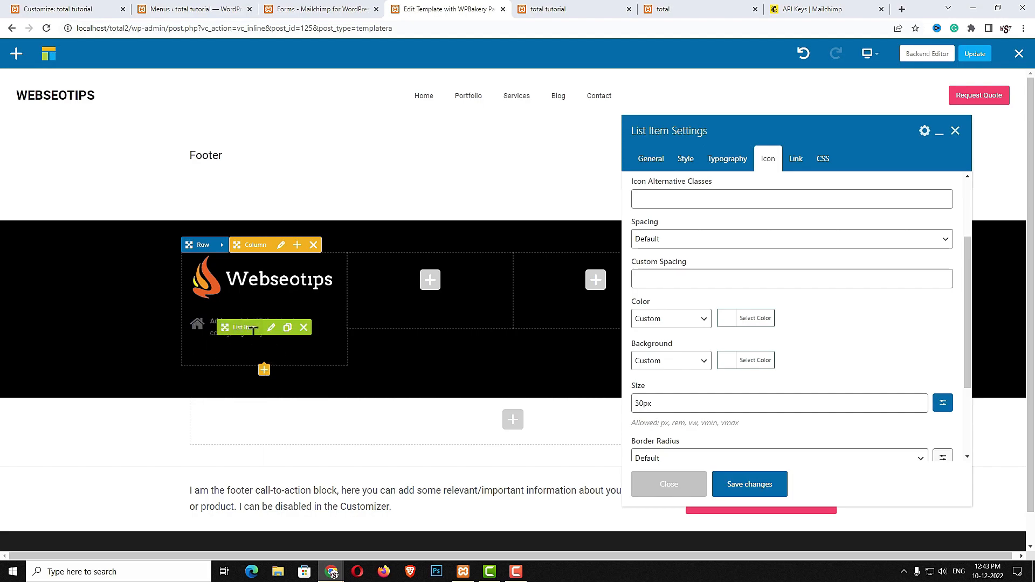
{"action": "left_click", "coordinate": [731, 318]}
{"action": "left_click", "coordinate": [742, 446]}
{"action": "left_click", "coordinate": [747, 485]}
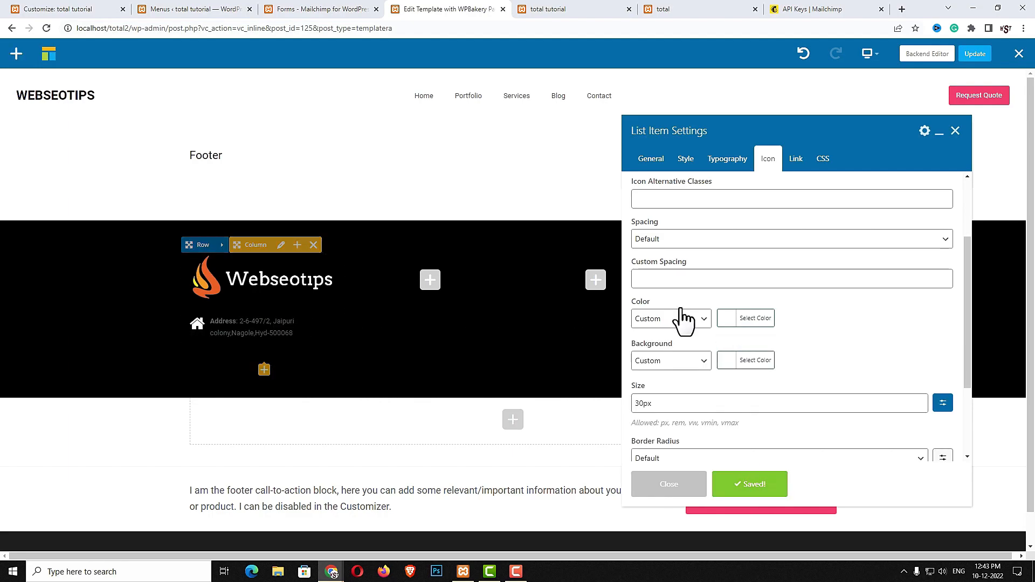
Make the address text white at a 16px font size and save the item
{"action": "left_click", "coordinate": [722, 162]}
{"action": "scroll", "coordinate": [803, 329], "scroll_direction": "down", "scroll_amount": 2}
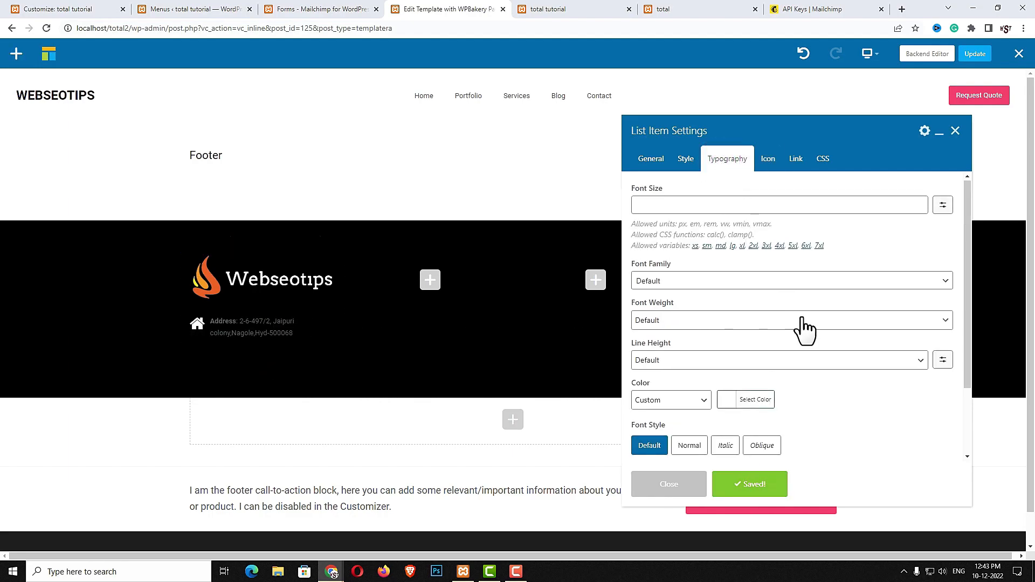
{"action": "left_click", "coordinate": [727, 312]}
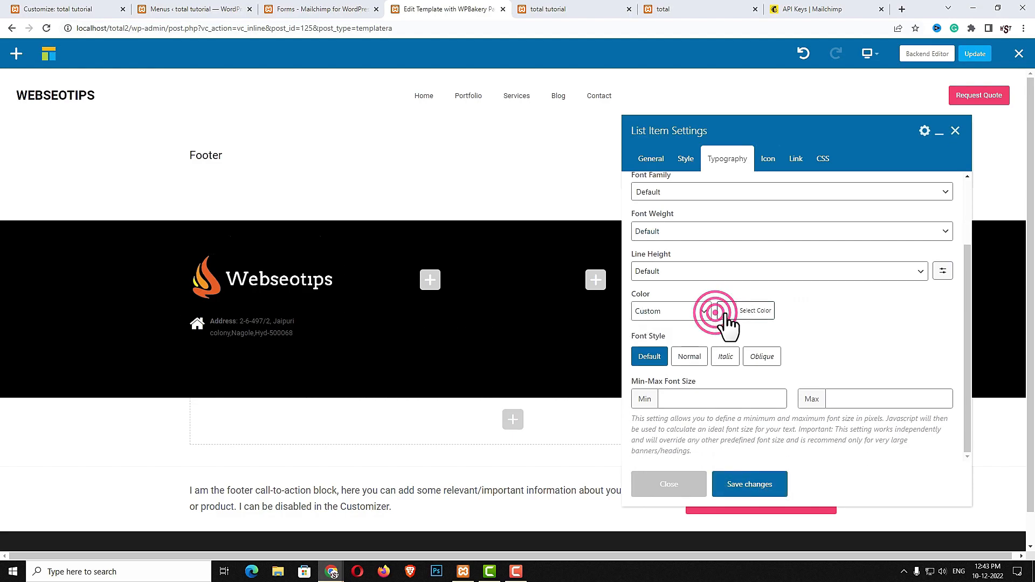
{"action": "left_click", "coordinate": [741, 438]}
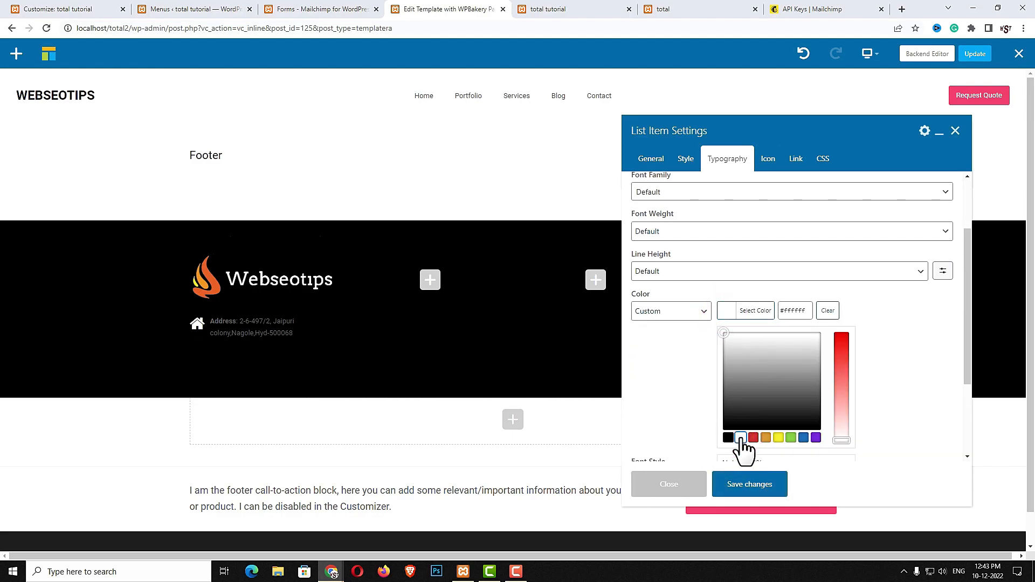
{"action": "left_click", "coordinate": [741, 484]}
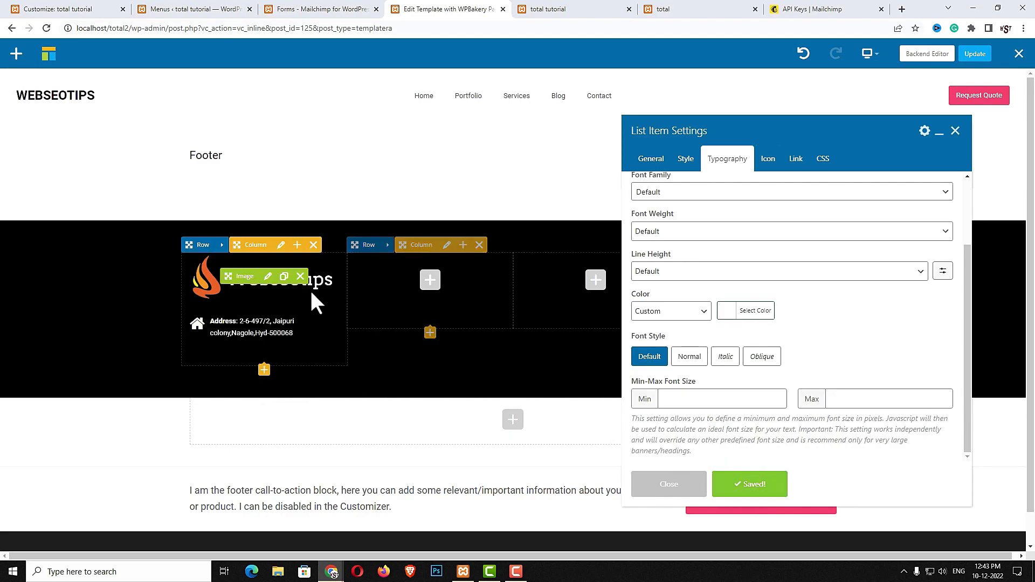
{"action": "left_click", "coordinate": [705, 204]}
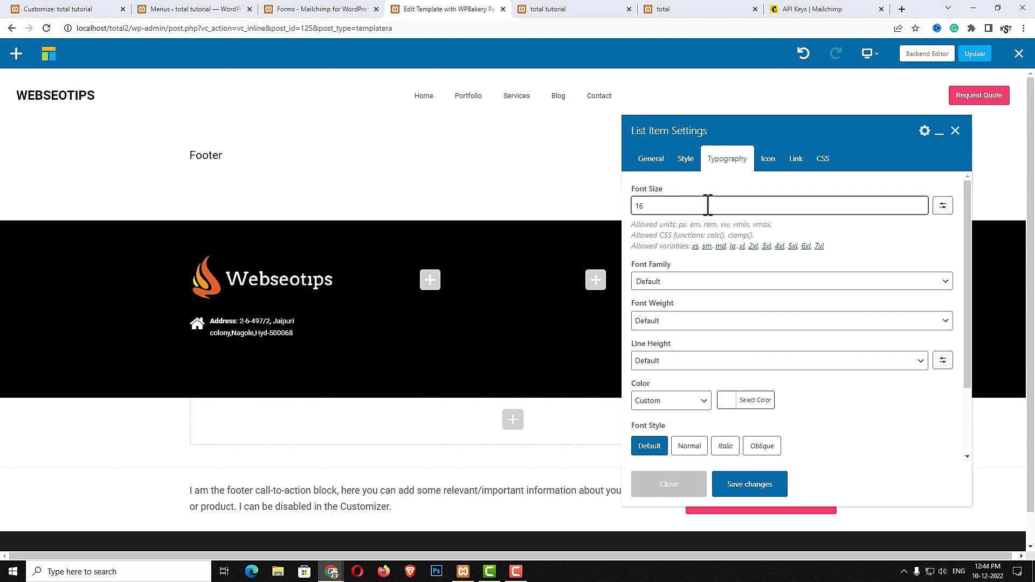
{"action": "left_click", "coordinate": [777, 488]}
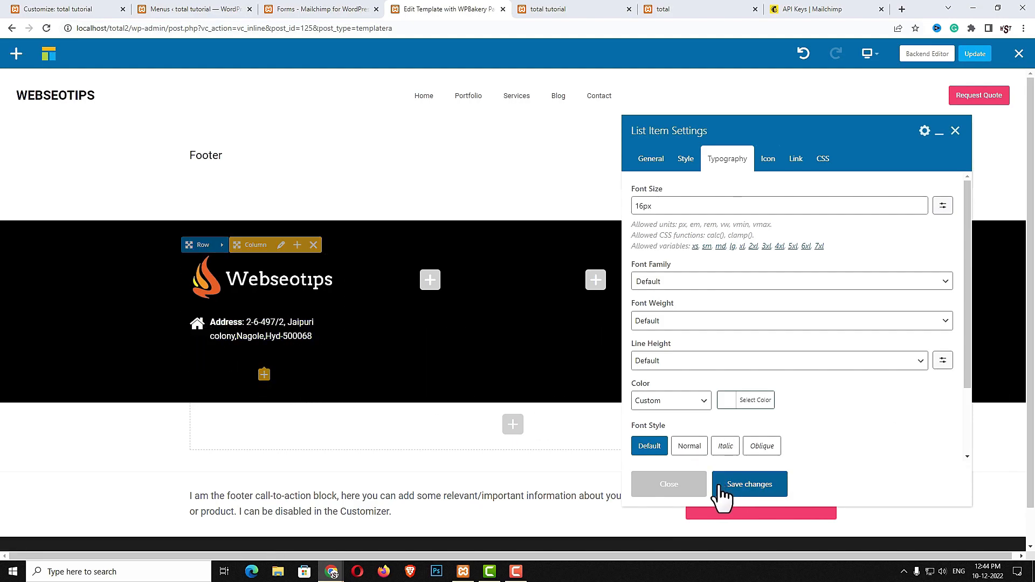
{"action": "left_click", "coordinate": [677, 482]}
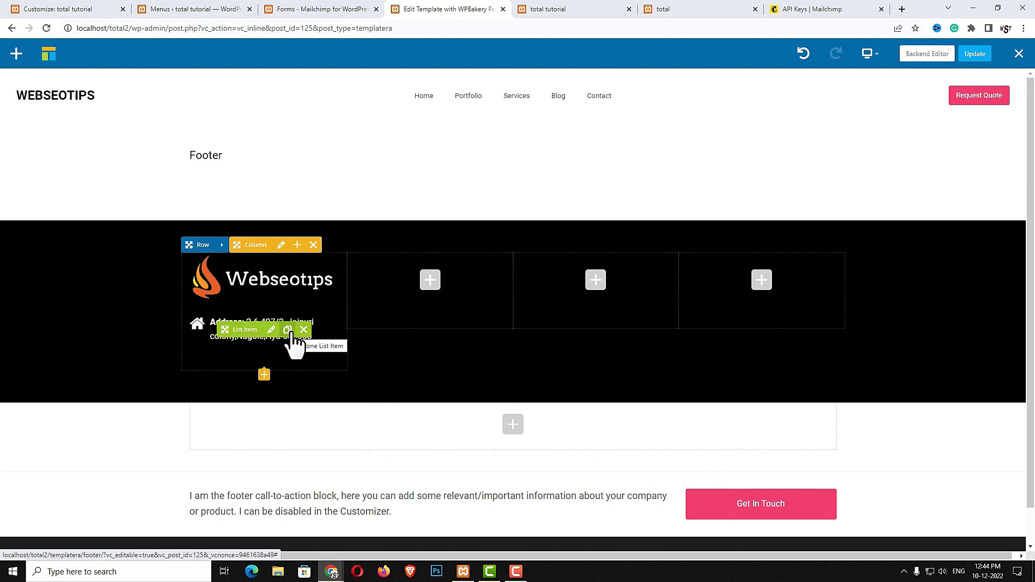
Duplicate the address item twice and turn the second item into the contact number line with a phone icon
{"action": "left_click", "coordinate": [289, 331]}
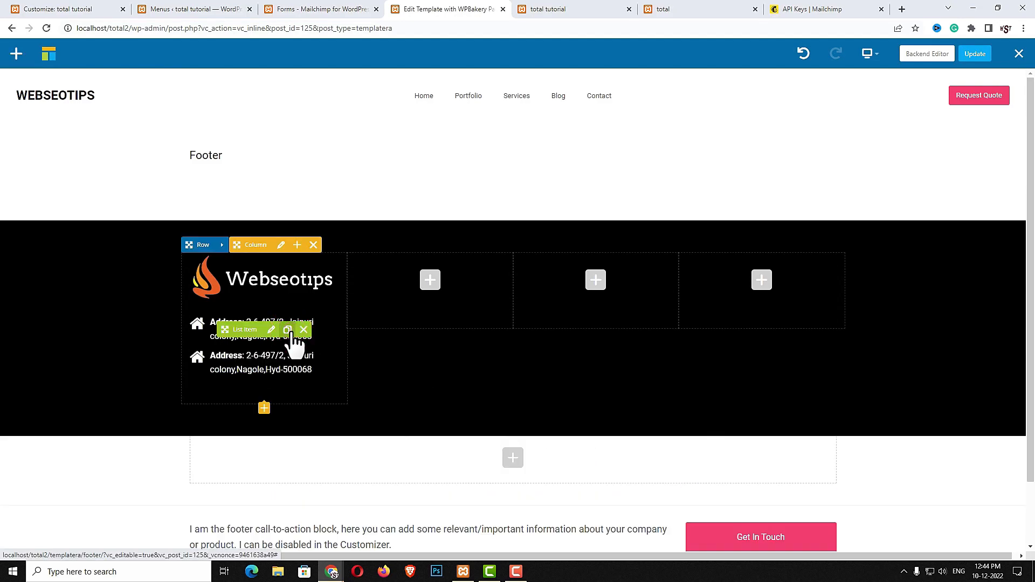
{"action": "left_click", "coordinate": [289, 331]}
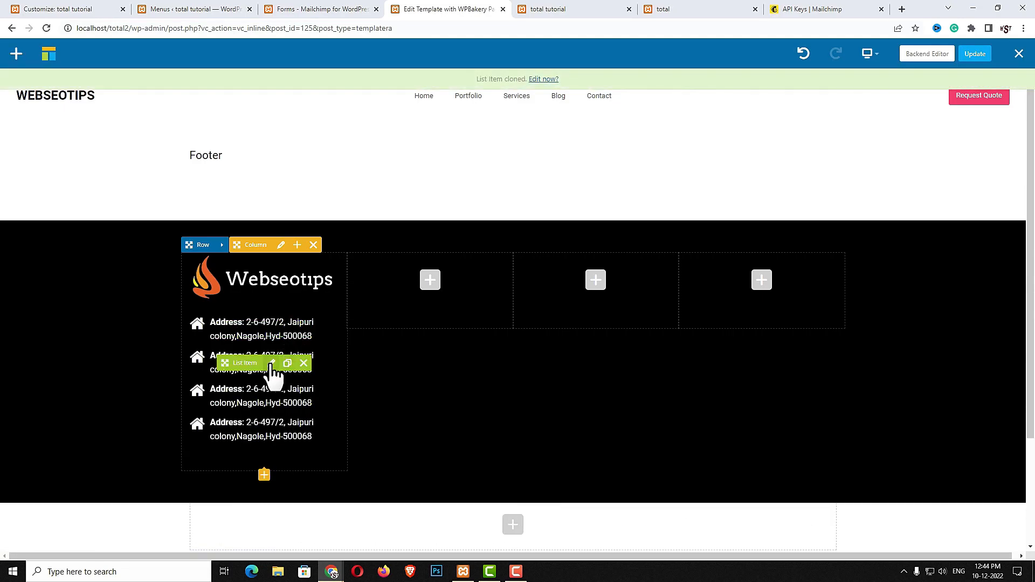
{"action": "left_click", "coordinate": [271, 364]}
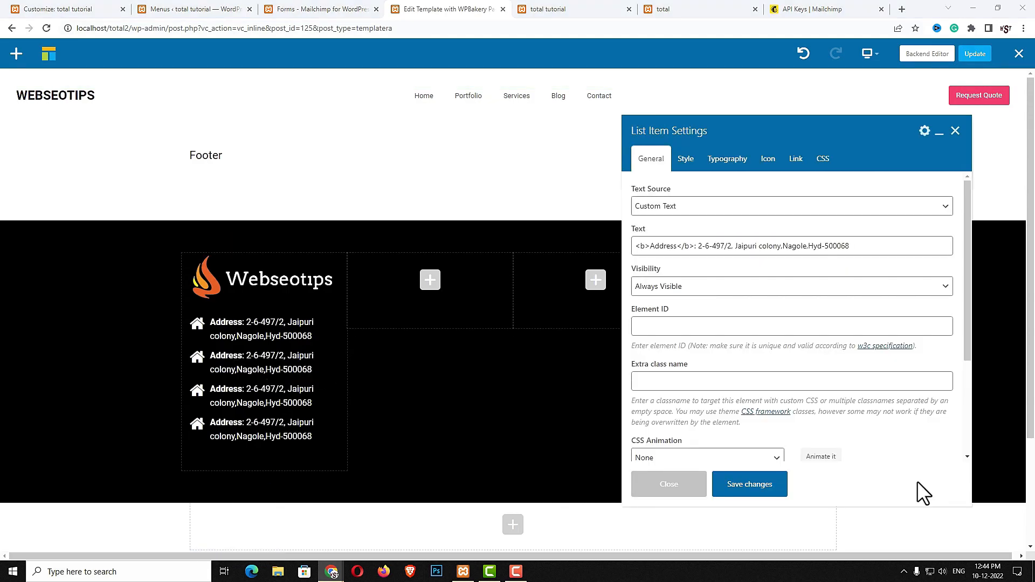
{"action": "triple_click", "coordinate": [873, 247]}
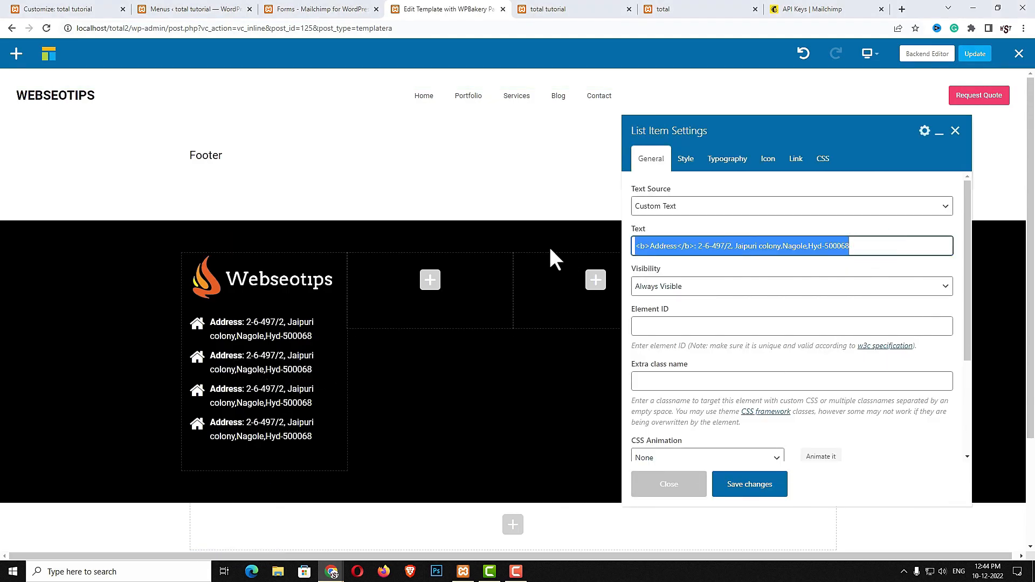
{"action": "key", "text": "ctrl+v"}
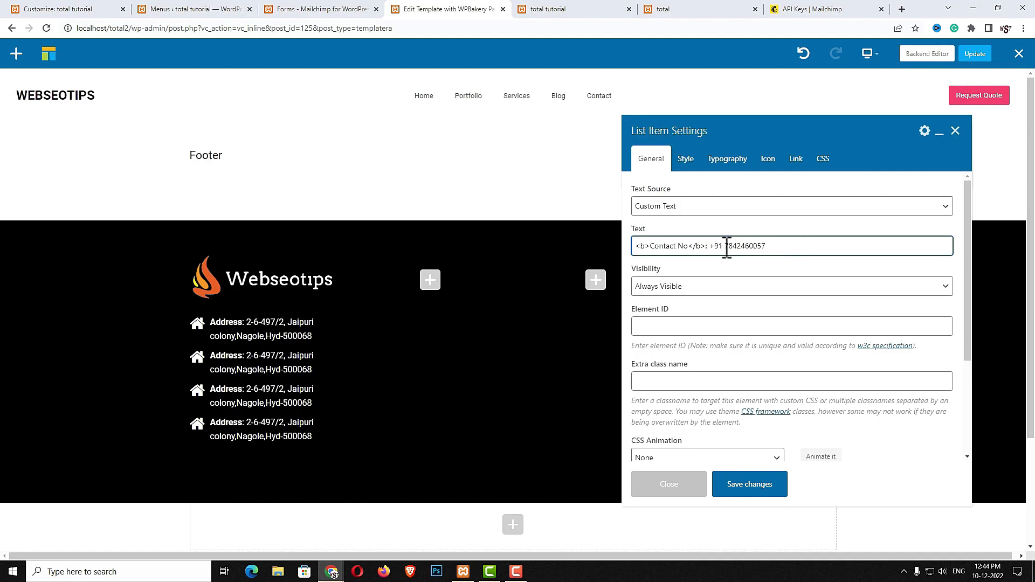
{"action": "double_click", "coordinate": [774, 245]}
{"action": "left_click", "coordinate": [797, 245]}
{"action": "left_click", "coordinate": [769, 162]}
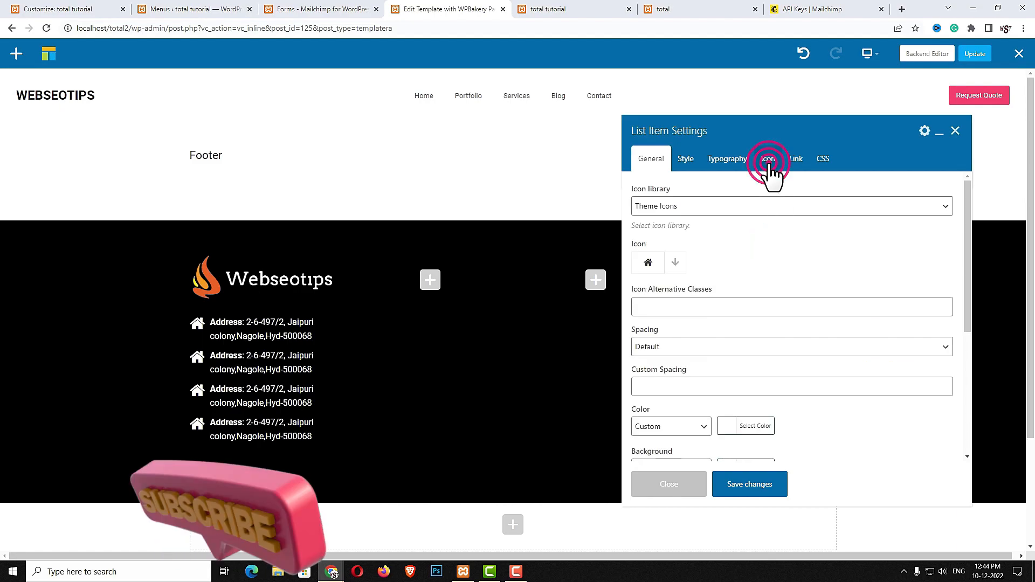
{"action": "left_click", "coordinate": [675, 262]}
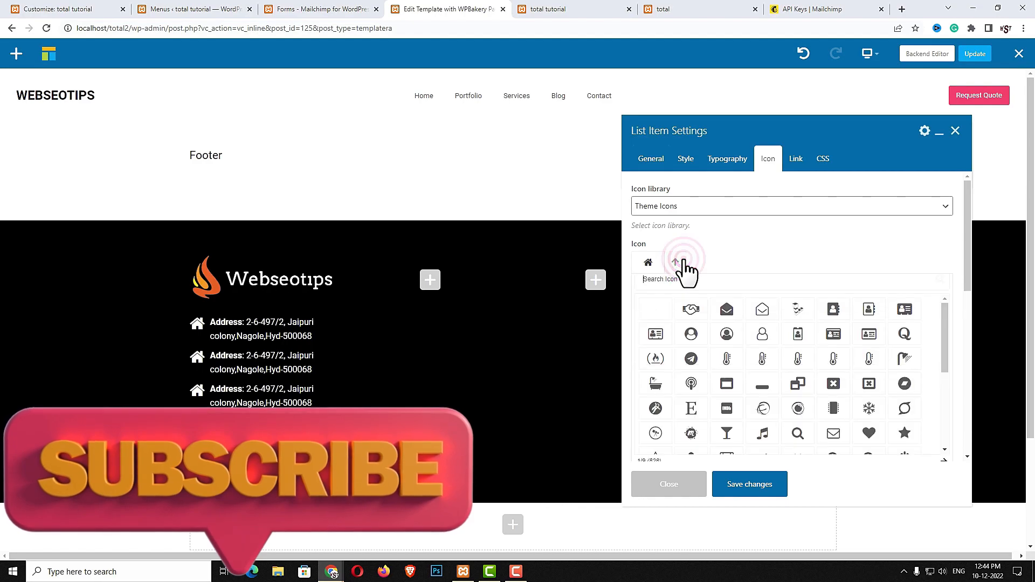
{"action": "left_click", "coordinate": [696, 286]}
{"action": "type", "text": "phon"}
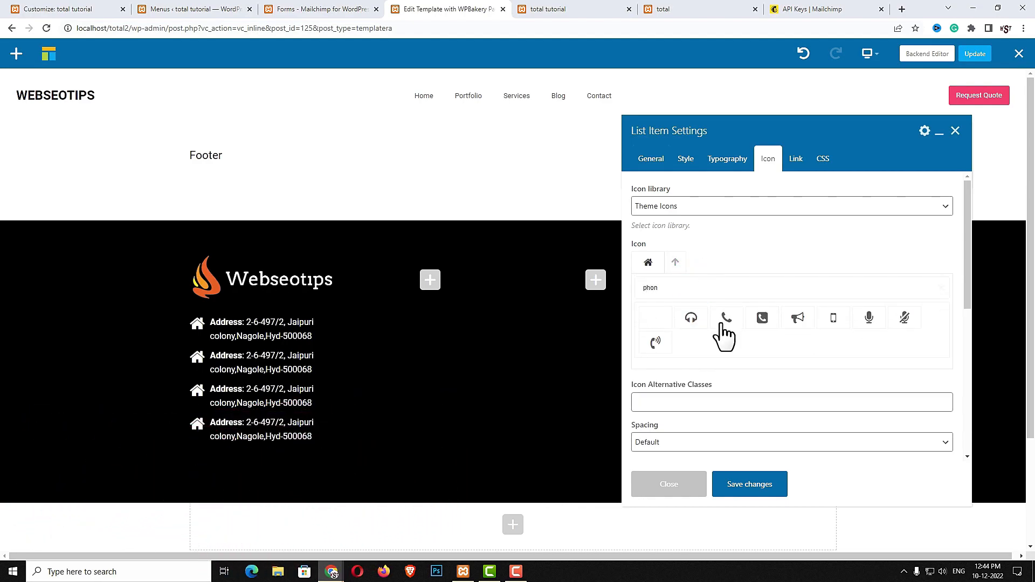
{"action": "left_click", "coordinate": [724, 321]}
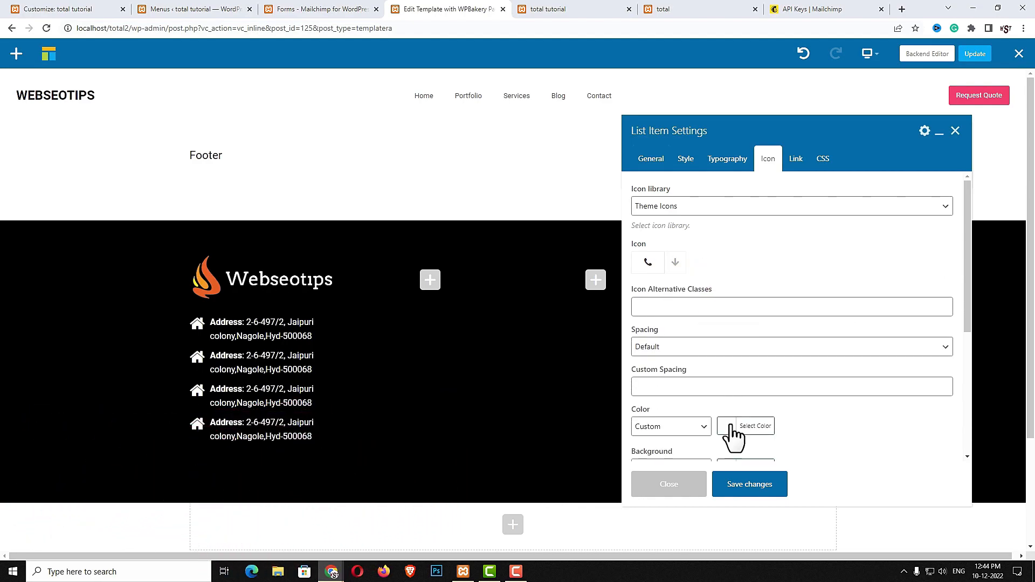
{"action": "left_click", "coordinate": [737, 488]}
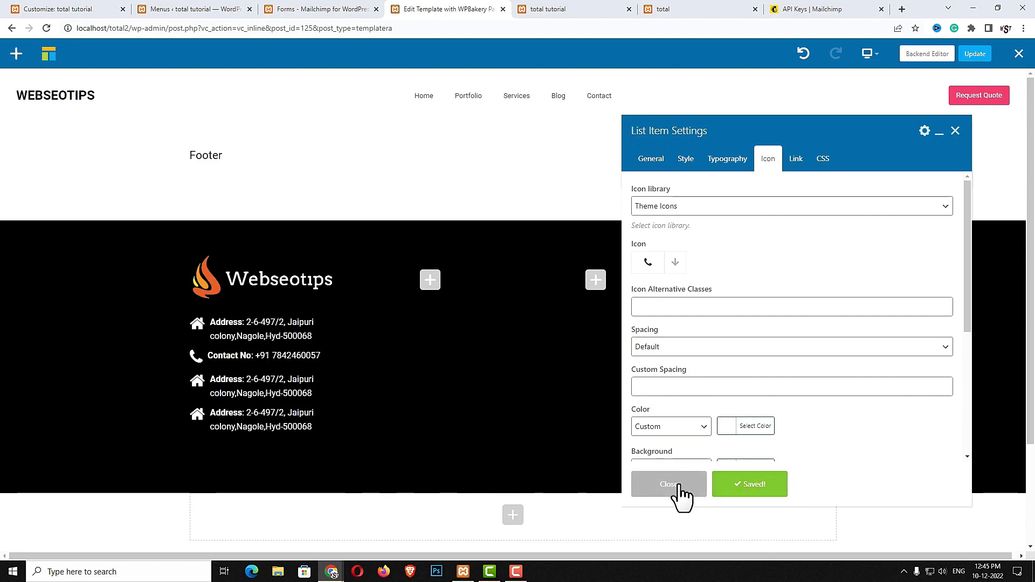
{"action": "left_click", "coordinate": [677, 484]}
Turn the third item into the Whatsapp number line with a WhatsApp icon
{"action": "left_click", "coordinate": [272, 387]}
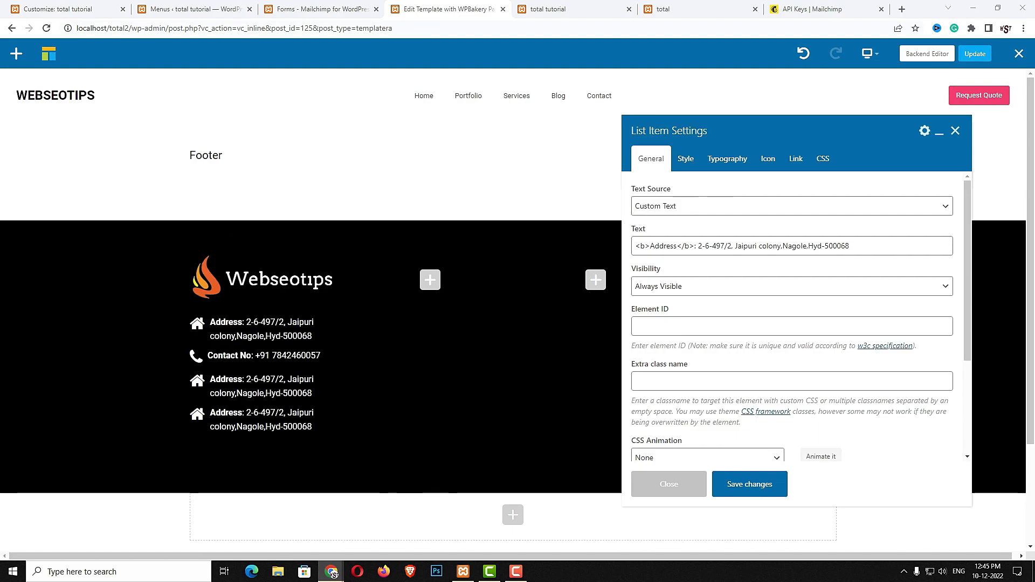
{"action": "left_click", "coordinate": [876, 248]}
{"action": "key", "text": "ctrl+a"}
{"action": "key", "text": "ctrl+v"}
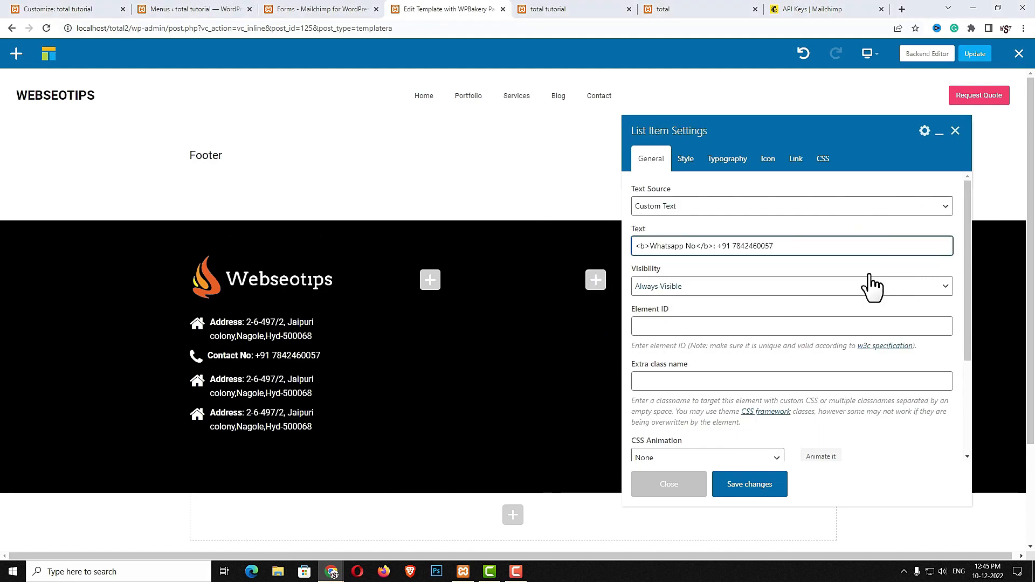
{"action": "left_click", "coordinate": [768, 159]}
{"action": "left_click", "coordinate": [679, 264]}
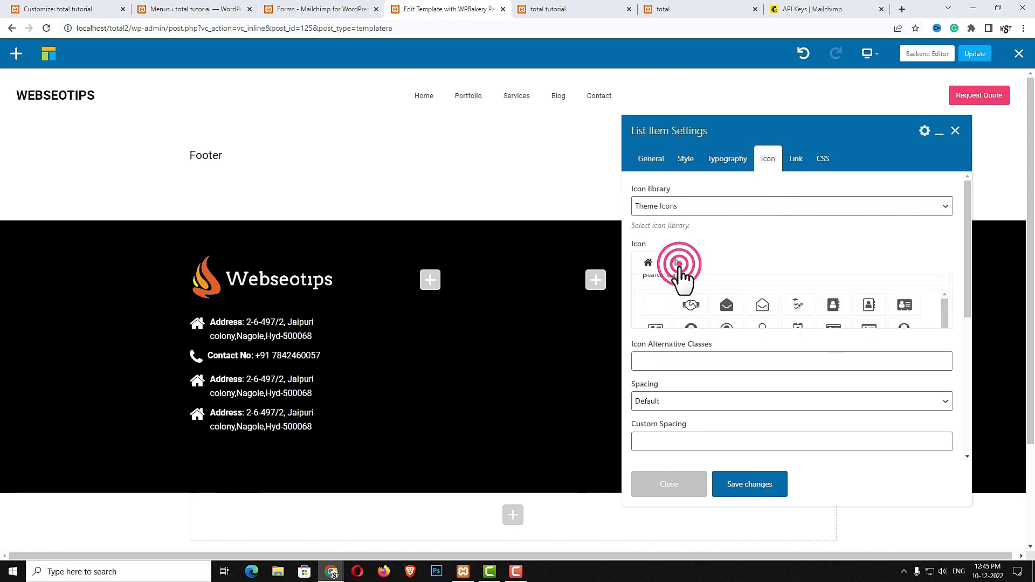
{"action": "type", "text": "wha"}
{"action": "left_click", "coordinate": [690, 318]}
{"action": "left_click", "coordinate": [752, 485]}
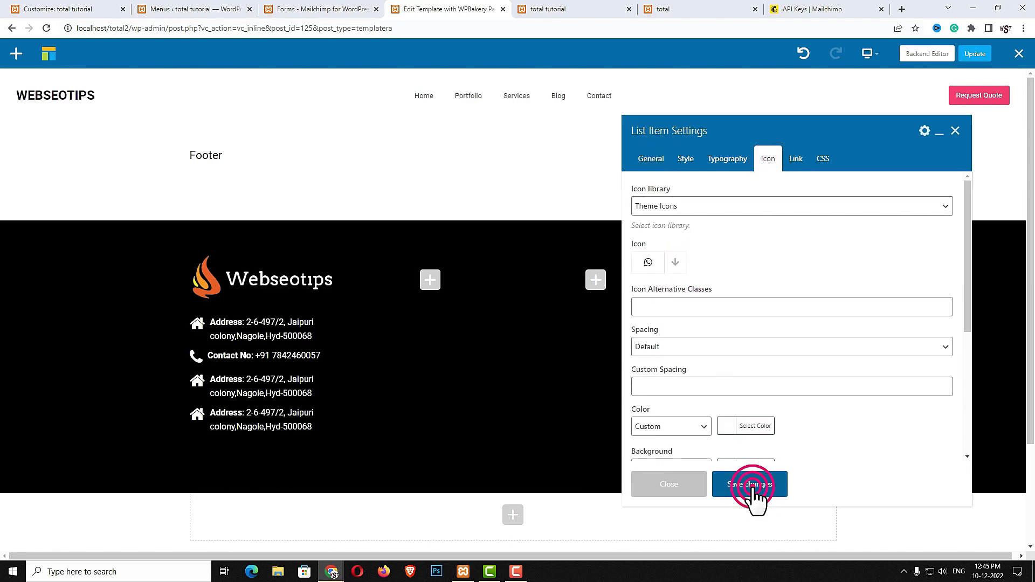
{"action": "left_click", "coordinate": [693, 489]}
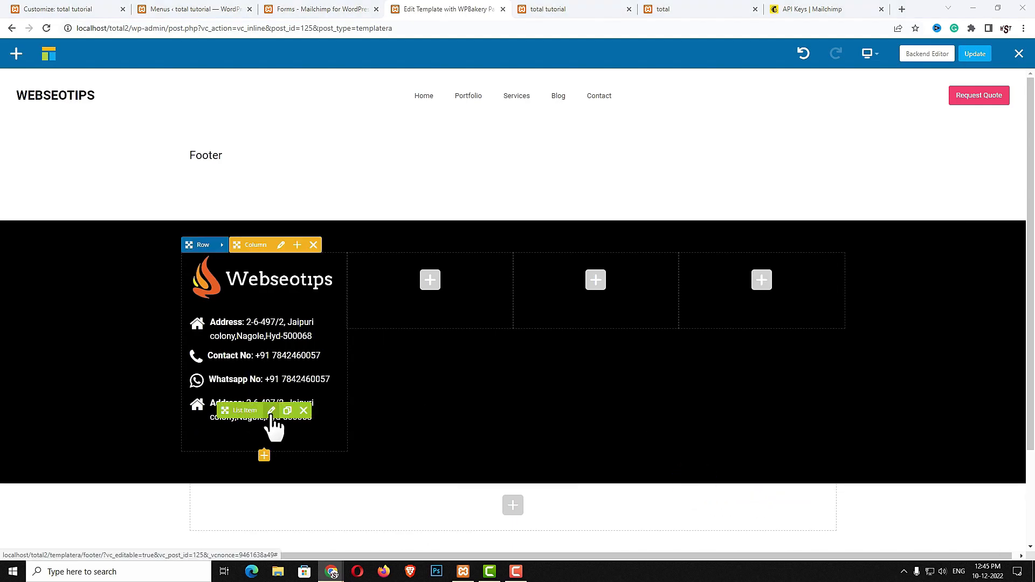
Turn the last item into the e-mail line with a filled envelope icon
{"action": "left_click", "coordinate": [272, 412]}
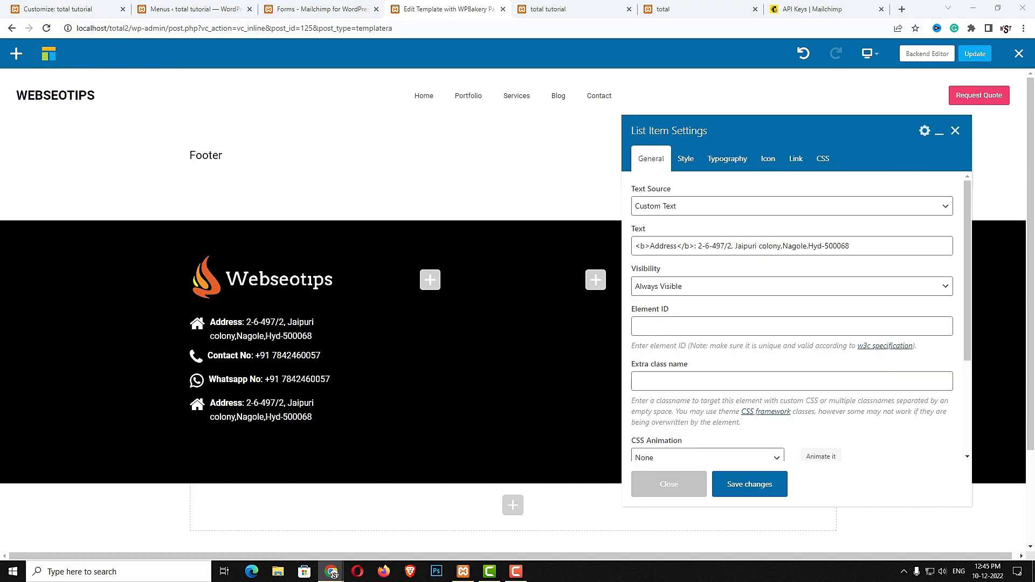
{"action": "left_click", "coordinate": [878, 246]}
{"action": "key", "text": "ctrl+a"}
{"action": "key", "text": "ctrl+v"}
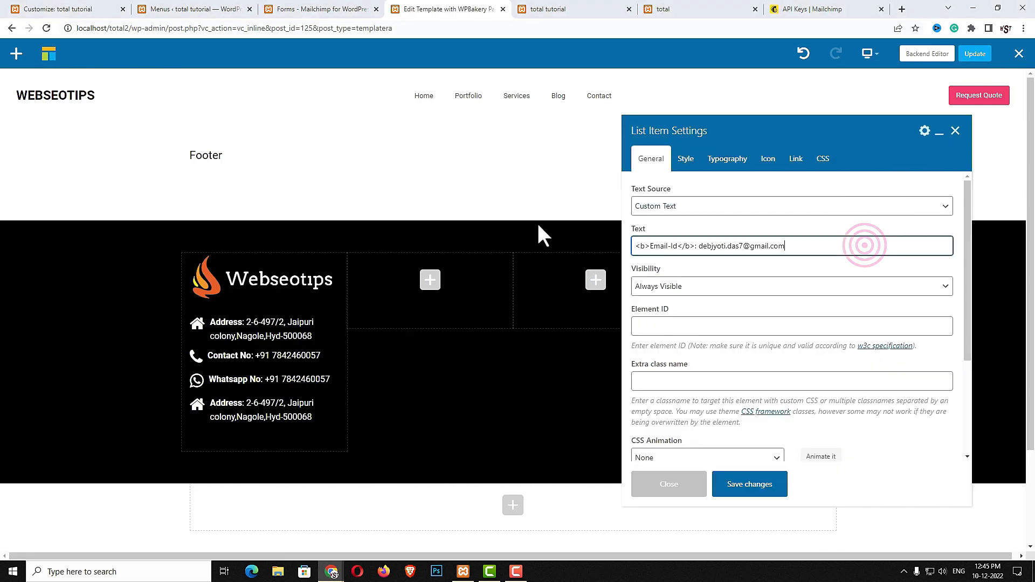
{"action": "left_click", "coordinate": [768, 162]}
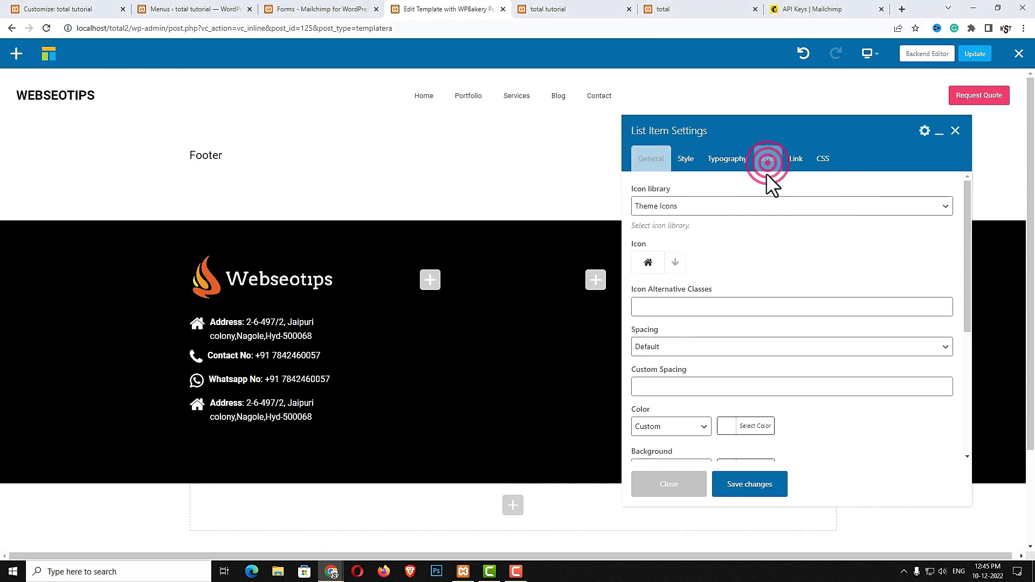
{"action": "left_click", "coordinate": [683, 264]}
{"action": "left_click", "coordinate": [716, 286]}
{"action": "type", "text": "env"}
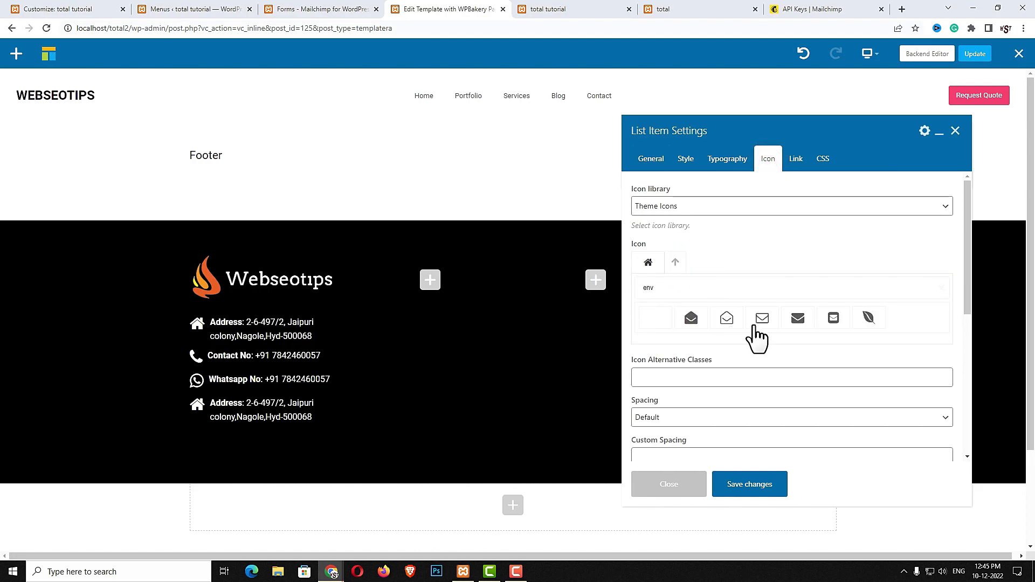
{"action": "left_click", "coordinate": [800, 319]}
{"action": "left_click", "coordinate": [755, 481]}
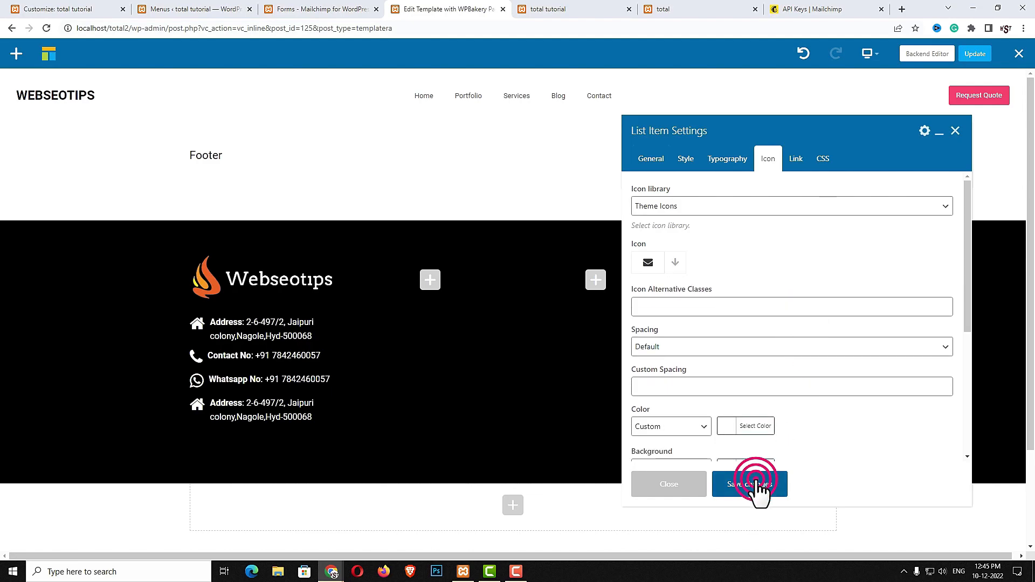
{"action": "left_click", "coordinate": [667, 487]}
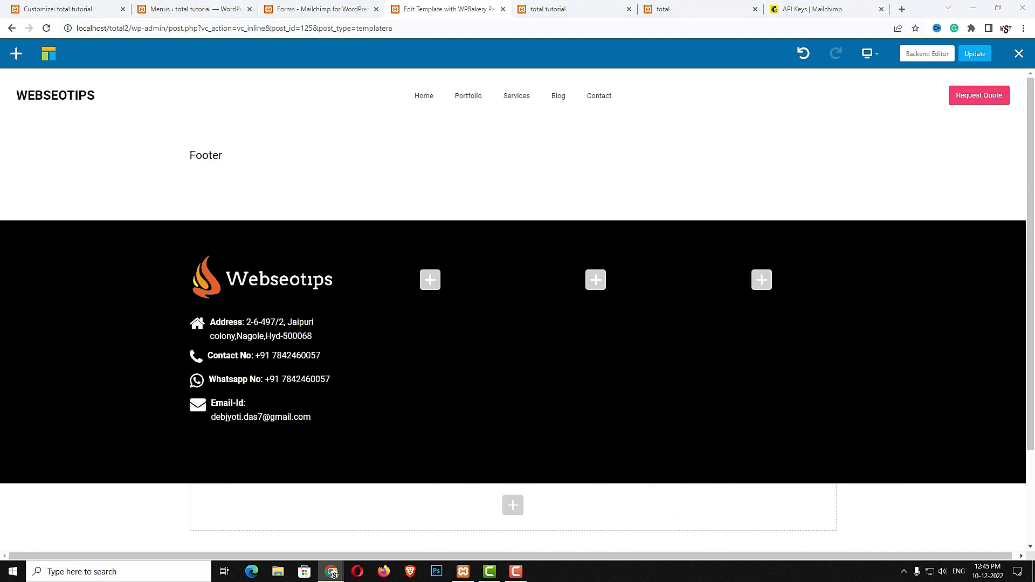
Add an h1 Heading reading 'Latest Post' to the second footer column
{"action": "left_click", "coordinate": [430, 280]}
{"action": "left_click", "coordinate": [839, 83]}
{"action": "type", "text": "head"}
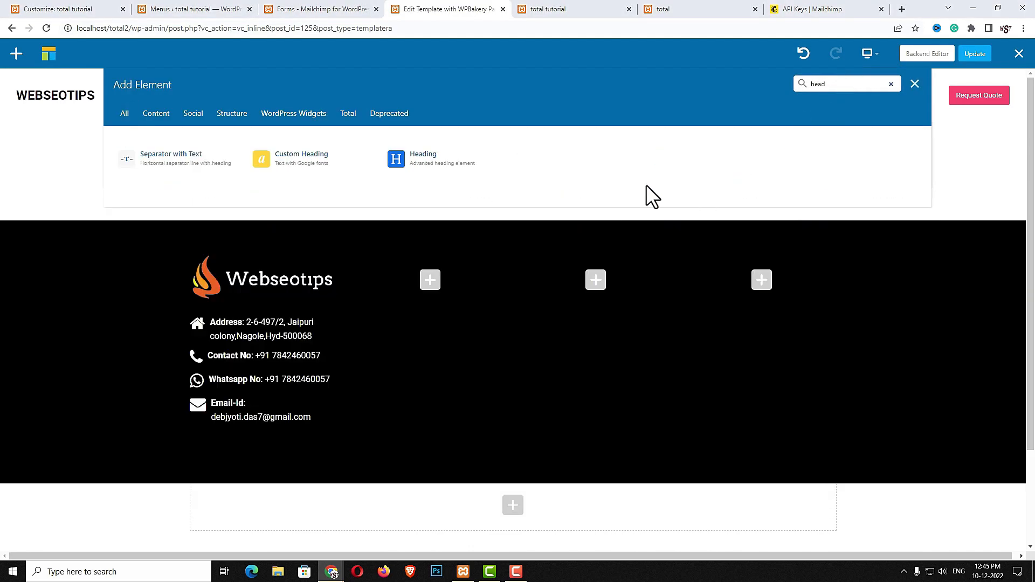
{"action": "left_click", "coordinate": [438, 165]}
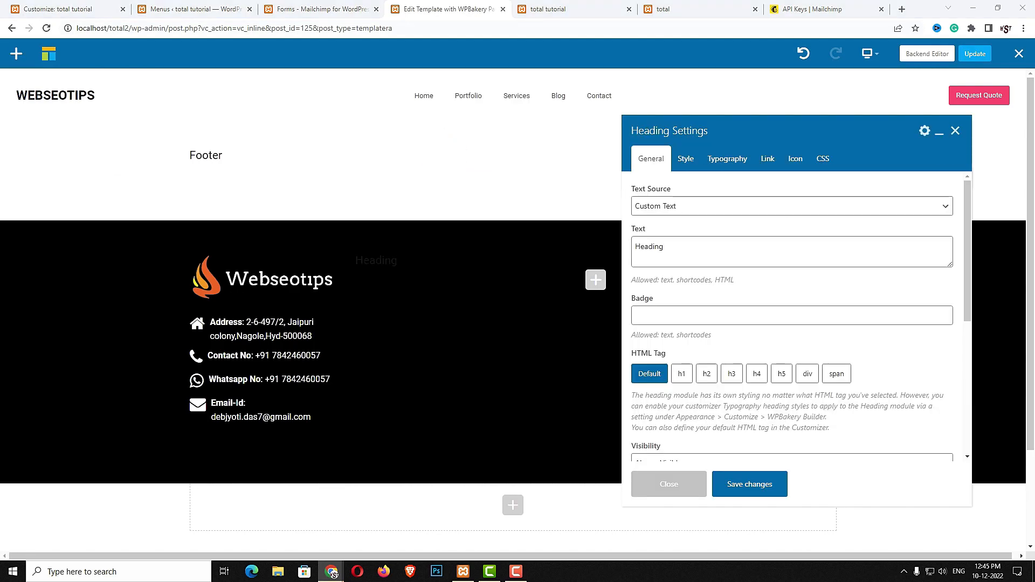
{"action": "double_click", "coordinate": [725, 256]}
{"action": "type", "text": "Latest Post"}
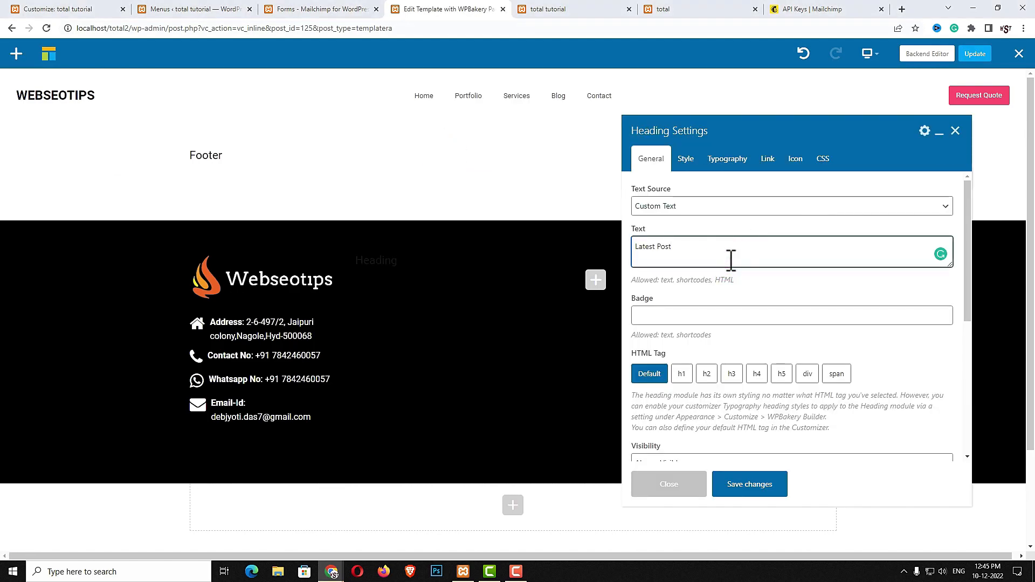
{"action": "left_click", "coordinate": [682, 372]}
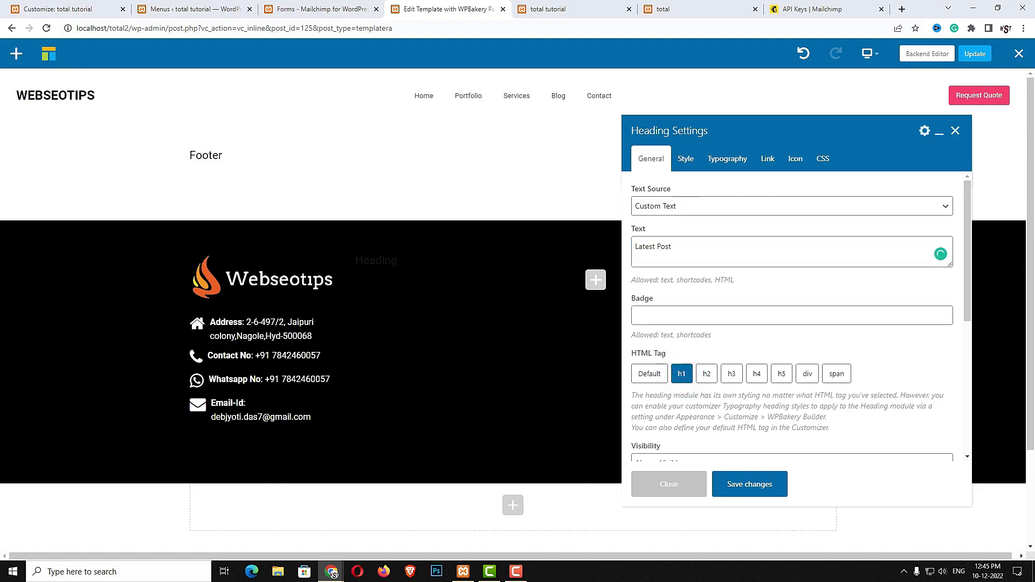
Style the Latest Post heading white with a 25px font size
{"action": "left_click", "coordinate": [679, 161]}
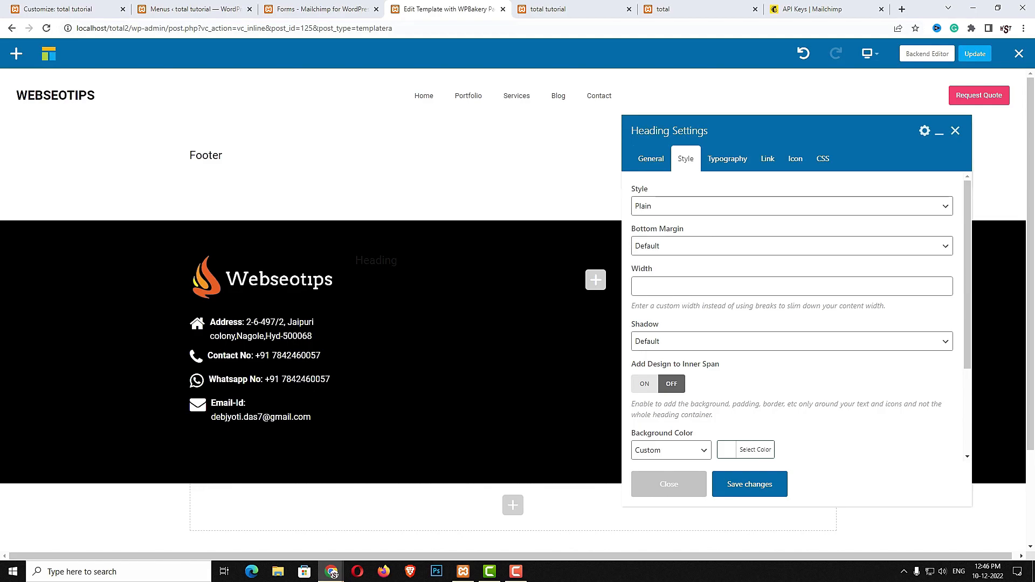
{"action": "left_click", "coordinate": [732, 162]}
{"action": "left_click", "coordinate": [726, 292]}
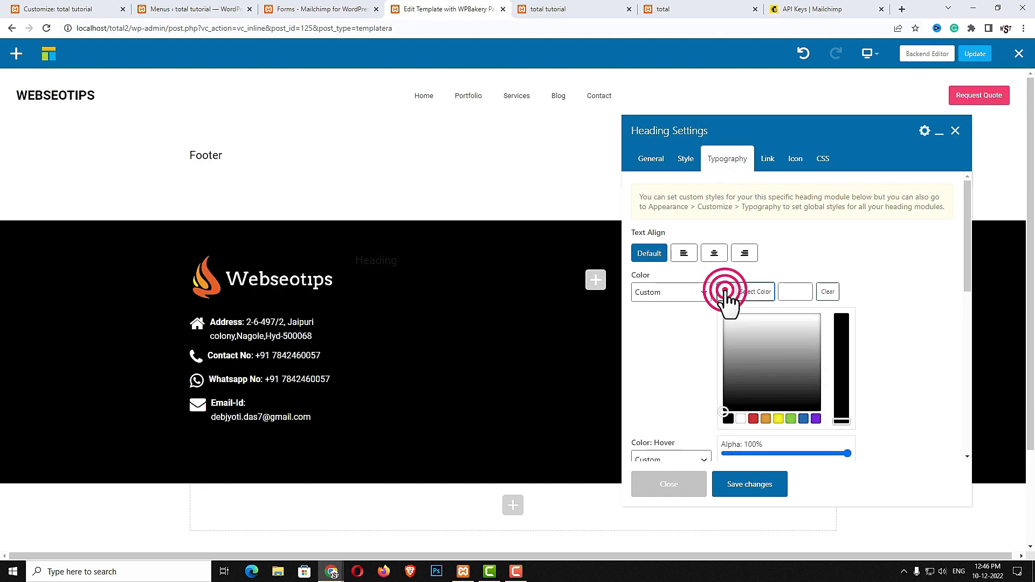
{"action": "left_click_drag", "start_coordinate": [740, 333], "coordinate": [715, 312]}
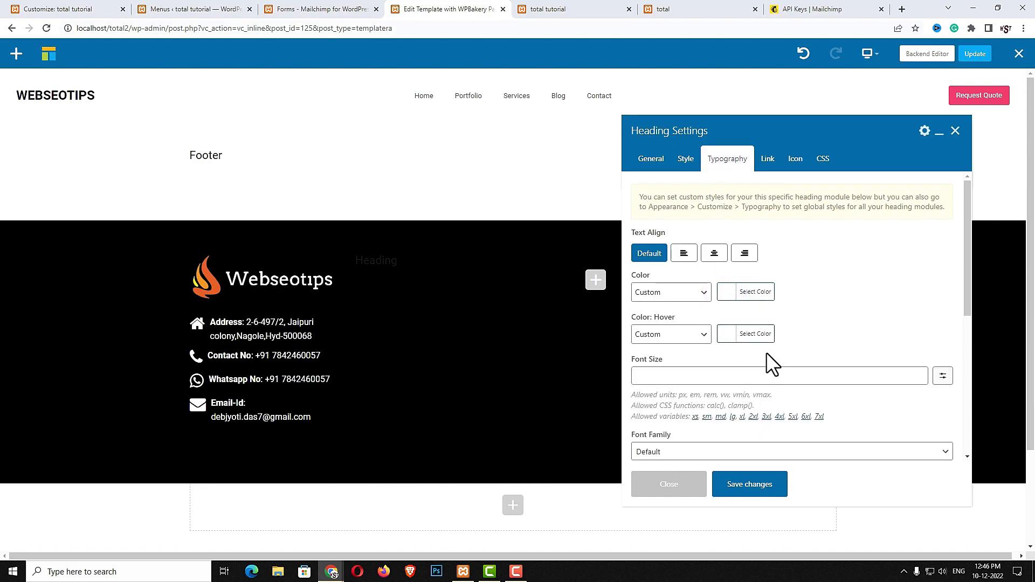
{"action": "left_click", "coordinate": [780, 501]}
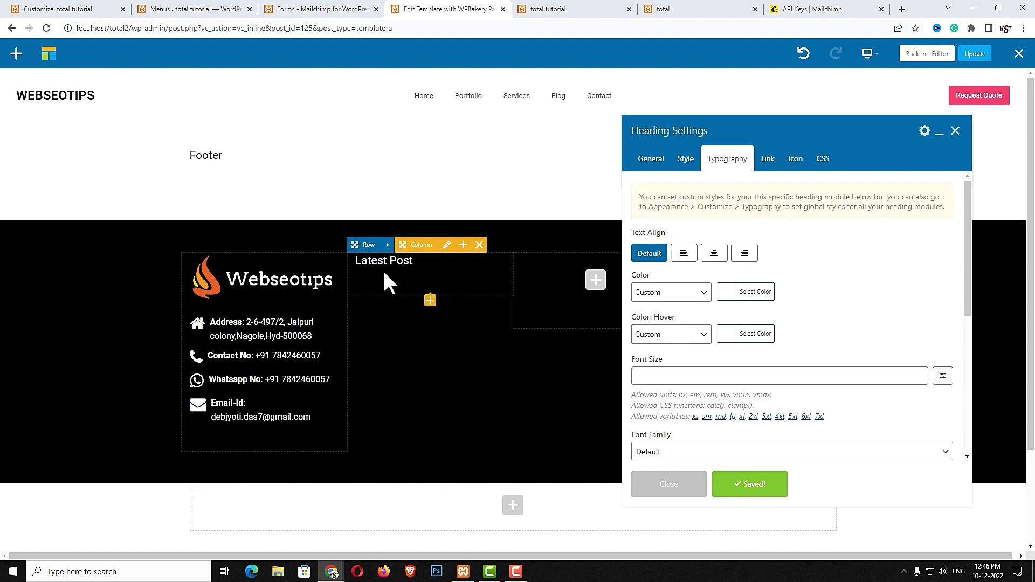
{"action": "left_click", "coordinate": [665, 376]}
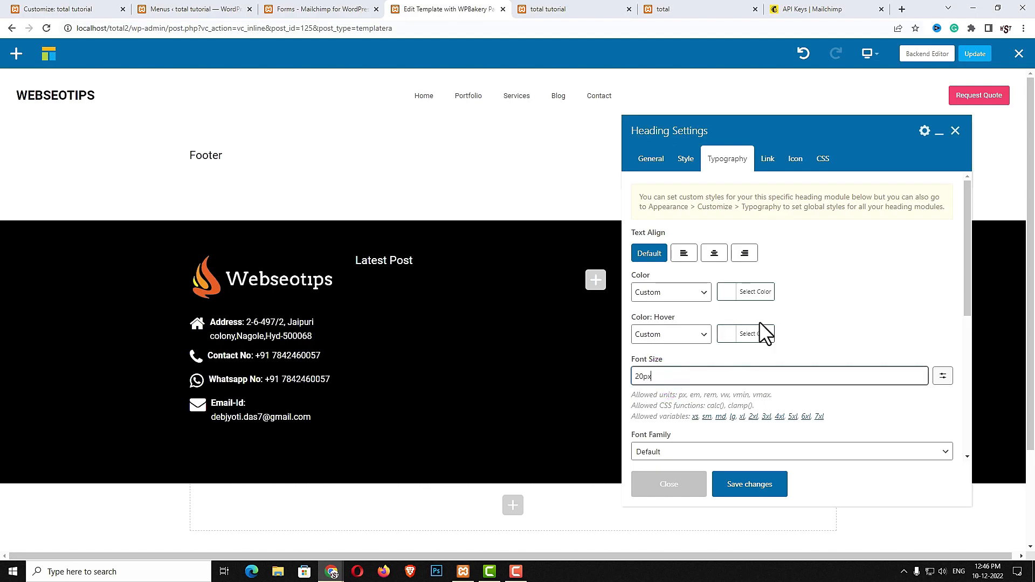
{"action": "left_click", "coordinate": [752, 488]}
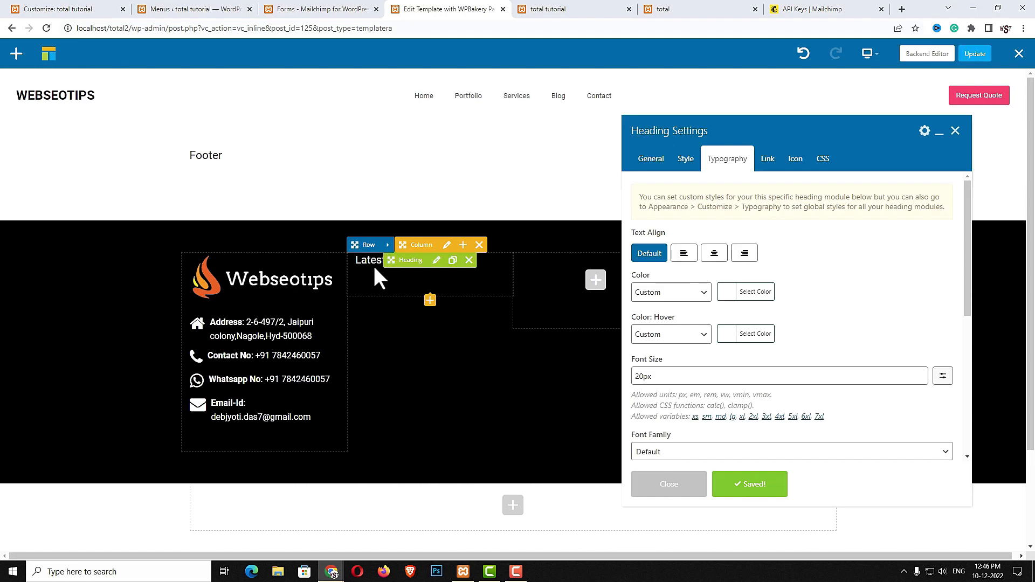
{"action": "double_click", "coordinate": [672, 376]}
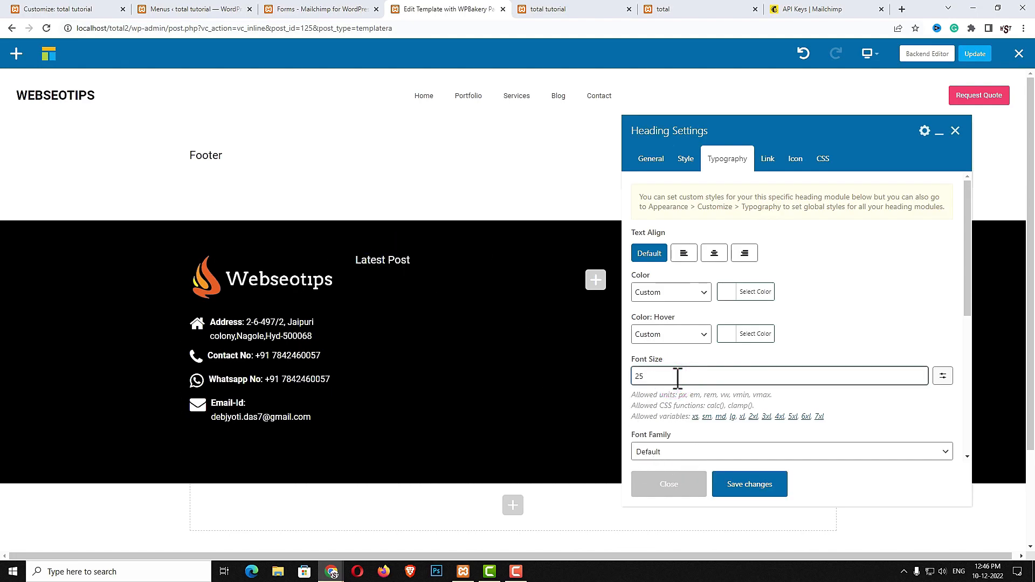
{"action": "left_click", "coordinate": [749, 485]}
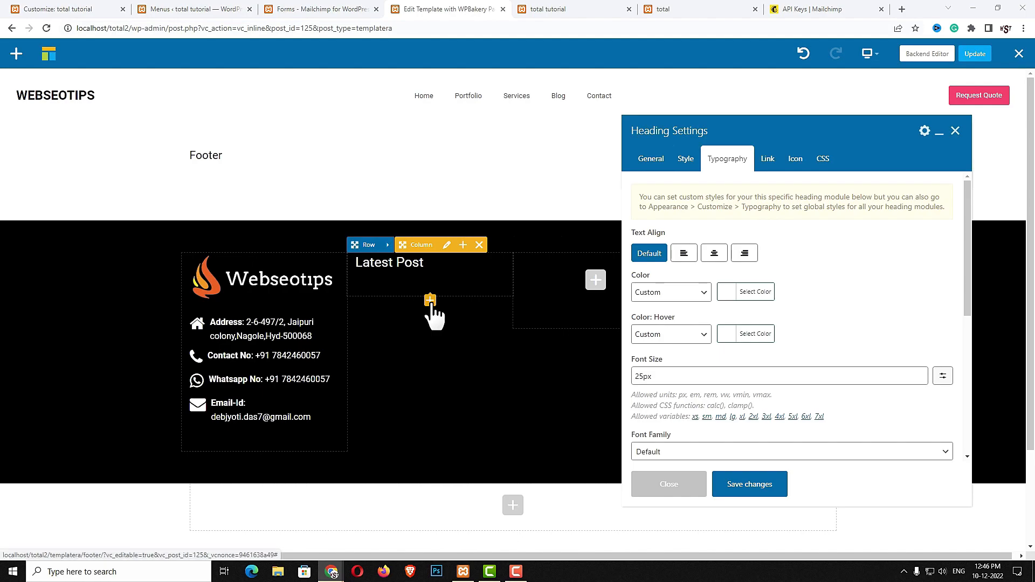
Add a 30px Spacing element beneath the Latest Post heading
{"action": "left_click", "coordinate": [430, 301]}
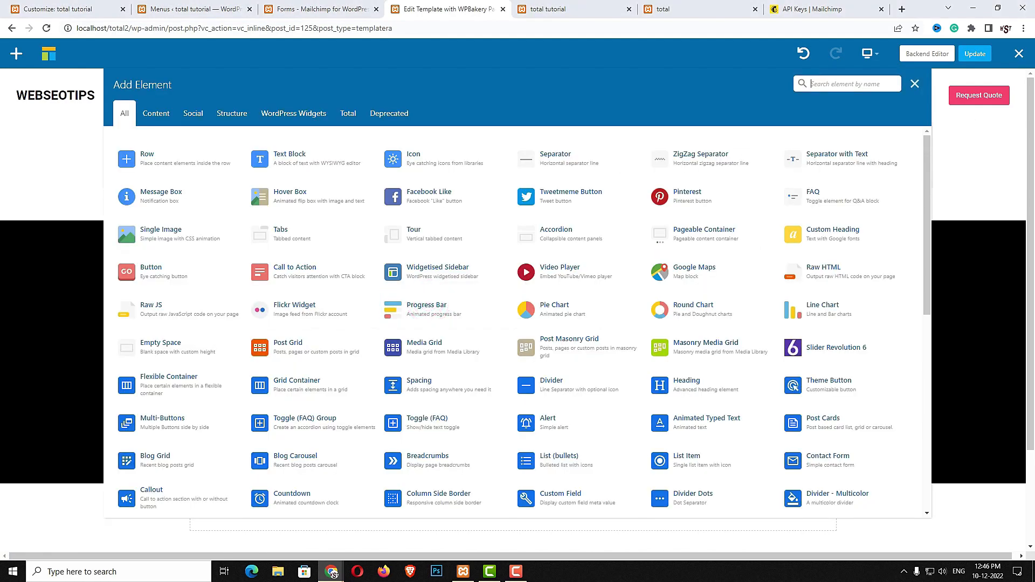
{"action": "left_click", "coordinate": [821, 85]}
{"action": "type", "text": "spa"}
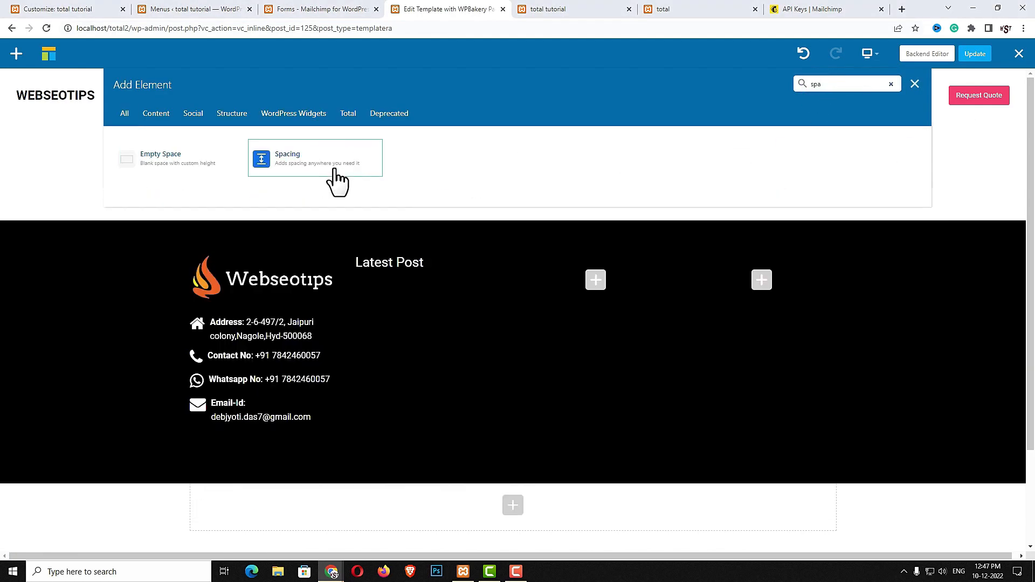
{"action": "left_click", "coordinate": [336, 172]}
{"action": "left_click", "coordinate": [850, 182]}
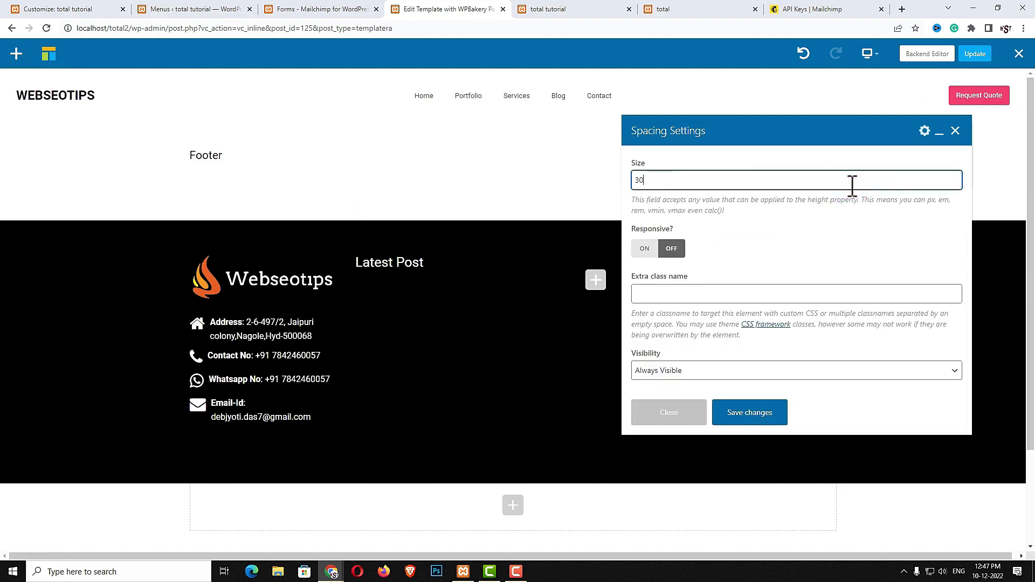
{"action": "left_click", "coordinate": [770, 427]}
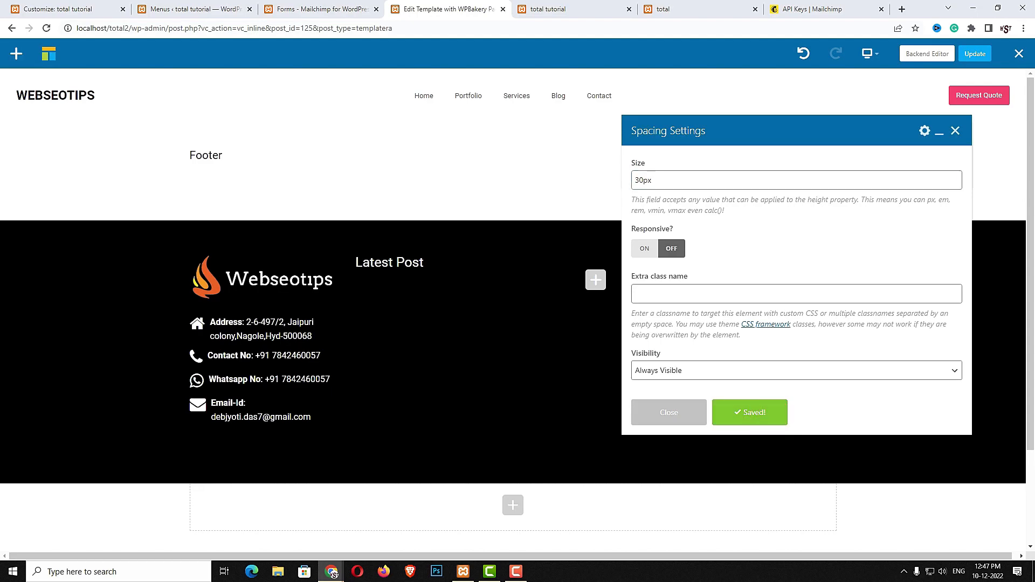
{"action": "left_click", "coordinate": [427, 316]}
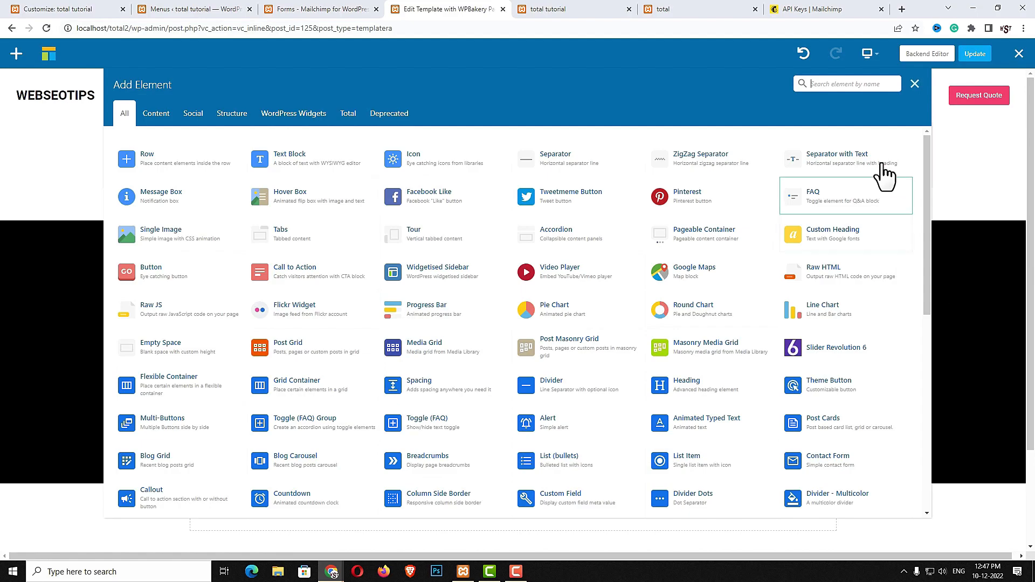
Add a Recent News element under Latest Post and set its post title size to 16px
{"action": "type", "text": "res"}
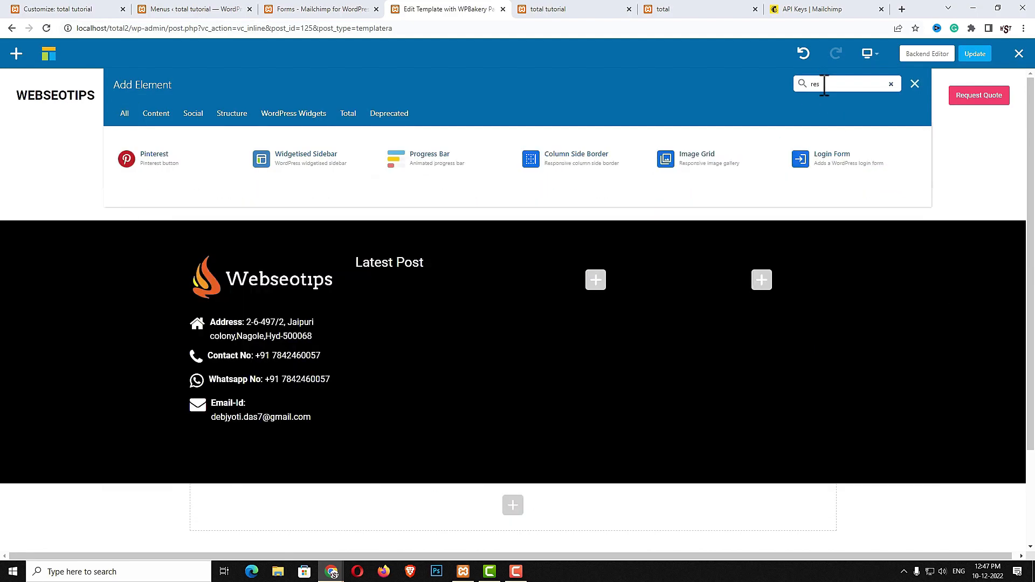
{"action": "key", "text": "BackSpace"}
{"action": "type", "text": "c"}
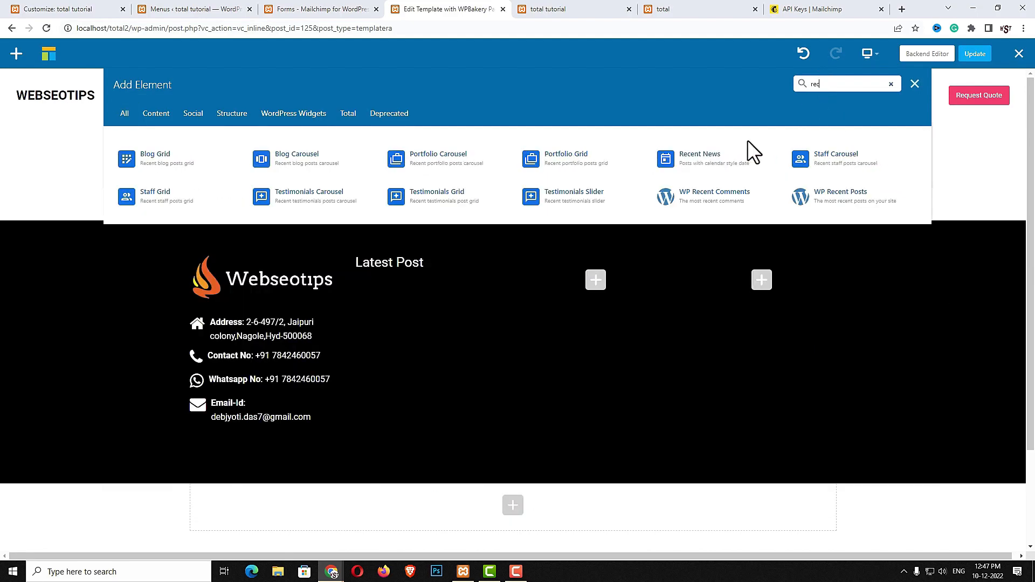
{"action": "left_click", "coordinate": [739, 165]}
{"action": "left_click", "coordinate": [694, 160]}
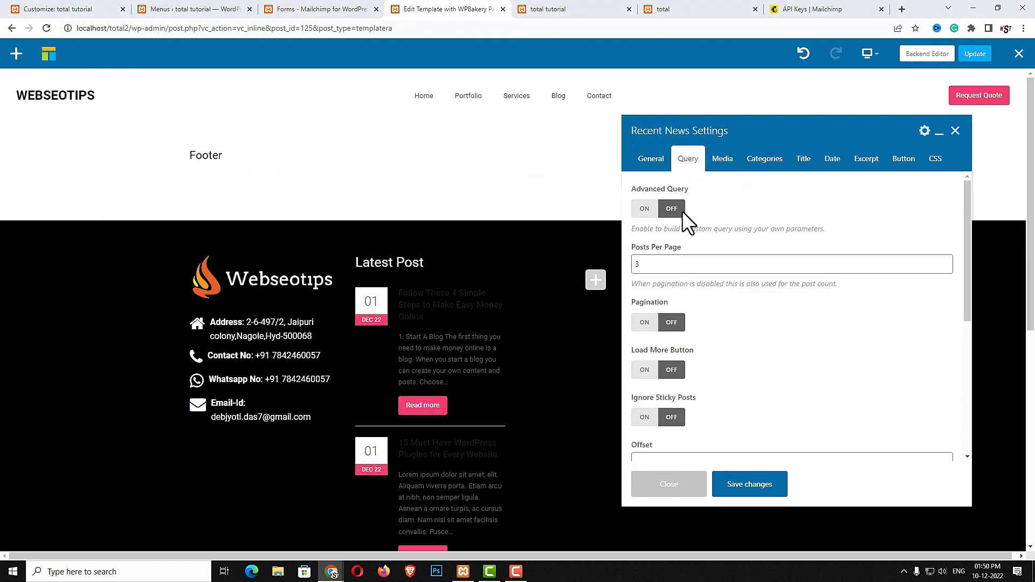
{"action": "double_click", "coordinate": [654, 265]}
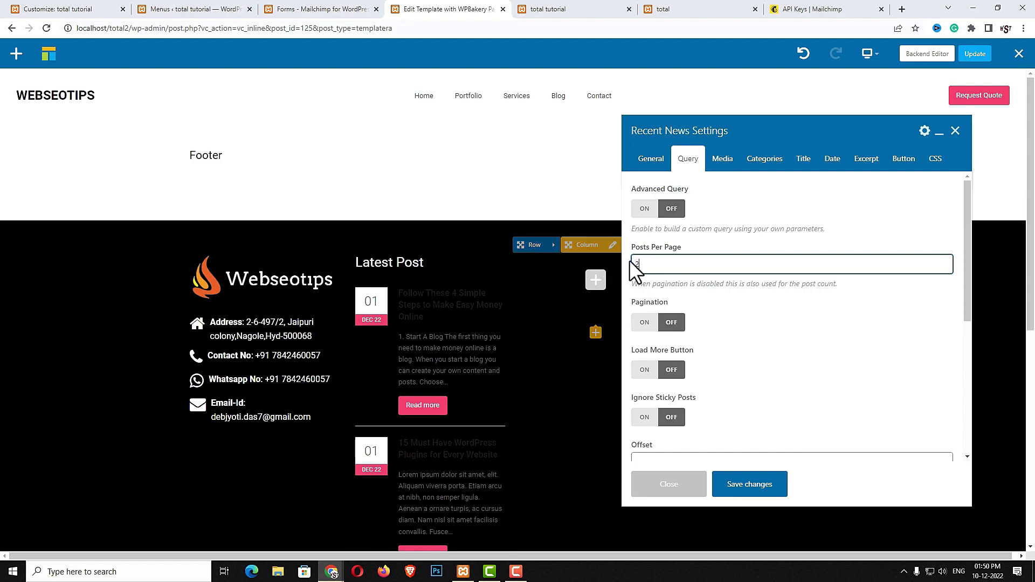
{"action": "left_click", "coordinate": [717, 163]}
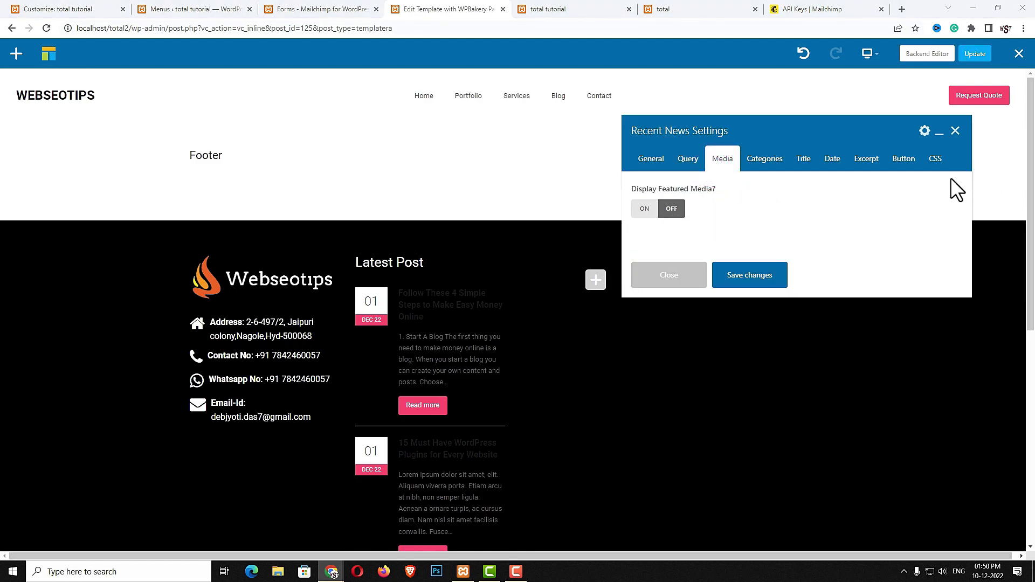
{"action": "left_click", "coordinate": [762, 160]}
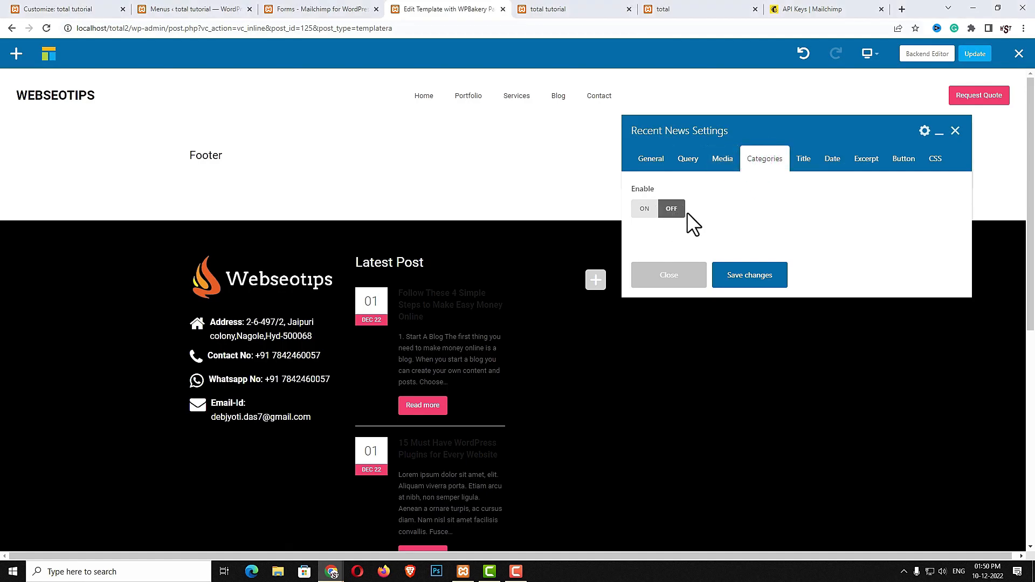
{"action": "left_click", "coordinate": [805, 162]}
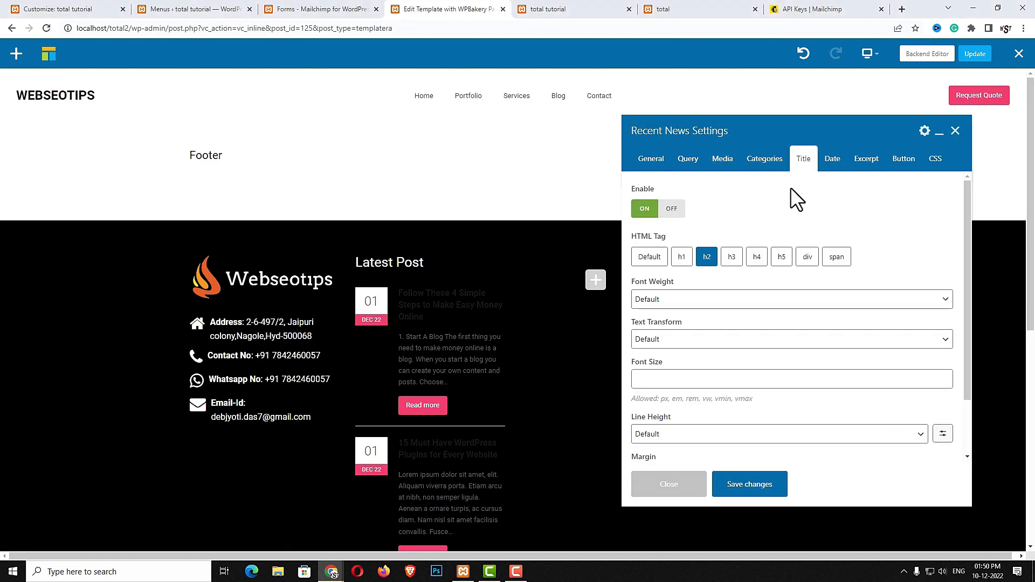
{"action": "left_click", "coordinate": [744, 378]}
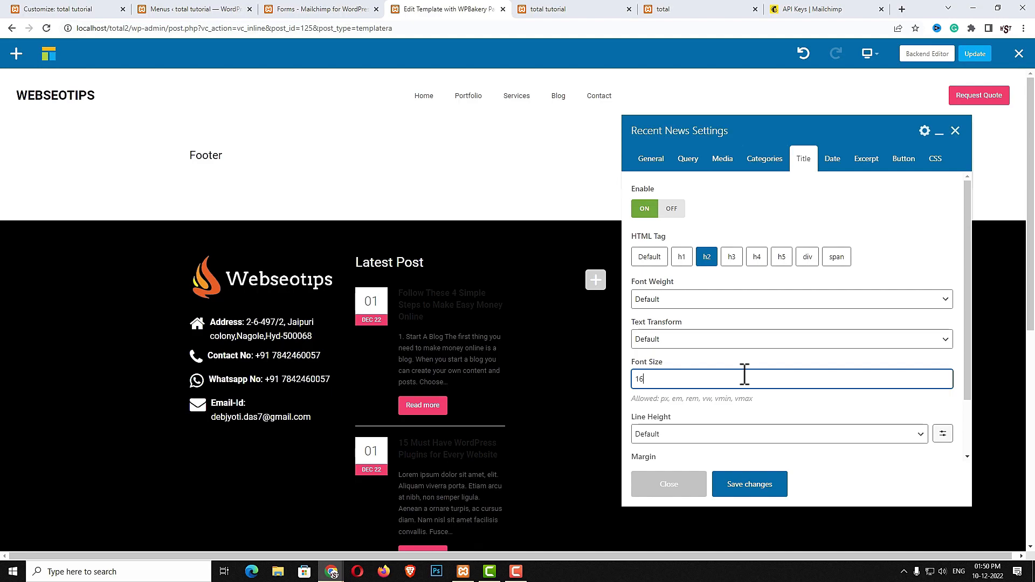
{"action": "type", "text": "16px"}
{"action": "left_click", "coordinate": [730, 194]}
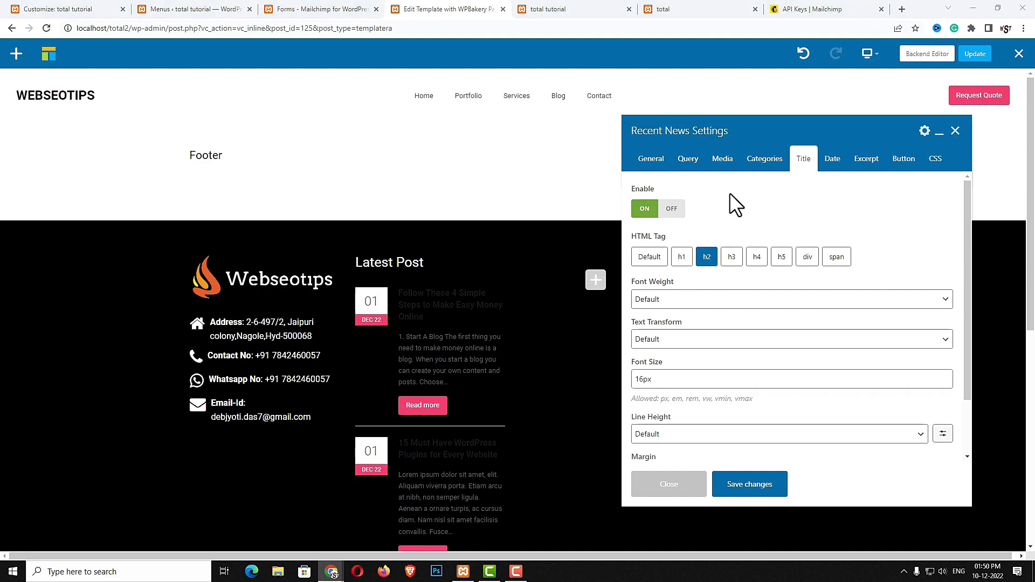
Set a 10-word, 14px excerpt, turn off read-more buttons, and save
{"action": "left_click", "coordinate": [829, 158]}
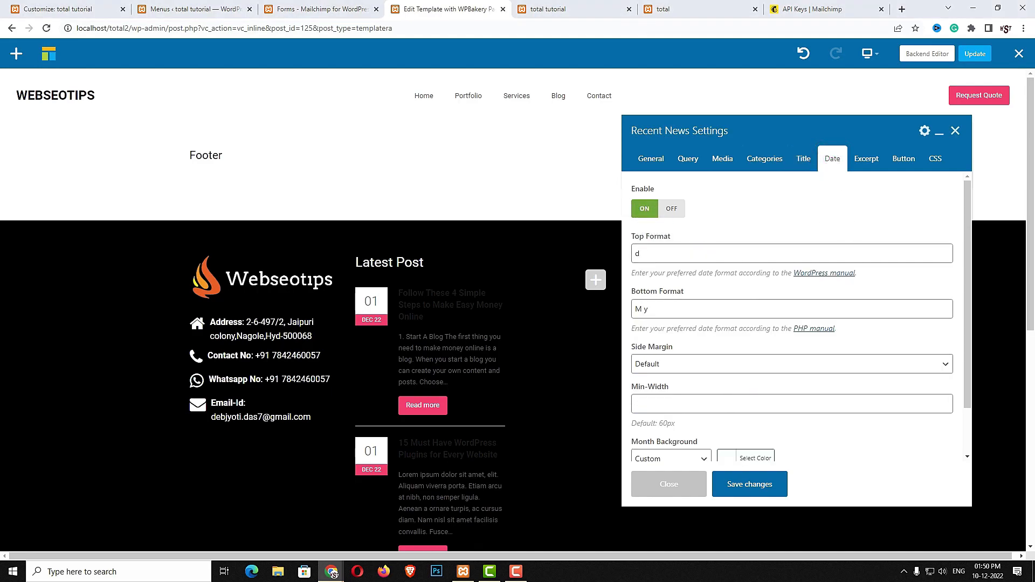
{"action": "left_click", "coordinate": [867, 161]}
{"action": "double_click", "coordinate": [672, 254]}
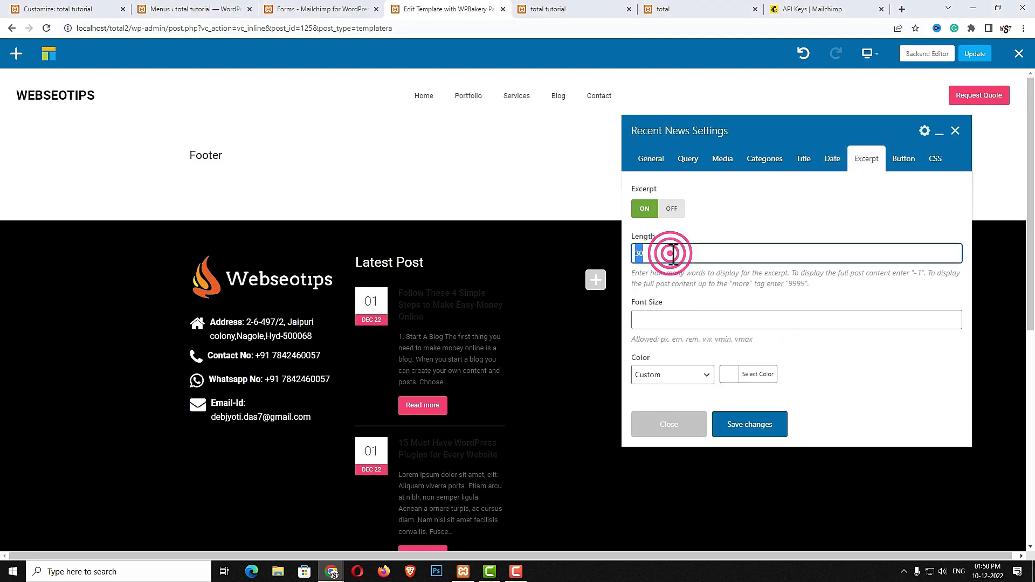
{"action": "type", "text": "10"}
{"action": "left_click", "coordinate": [650, 324]}
{"action": "type", "text": "14px"}
{"action": "left_click", "coordinate": [789, 268]}
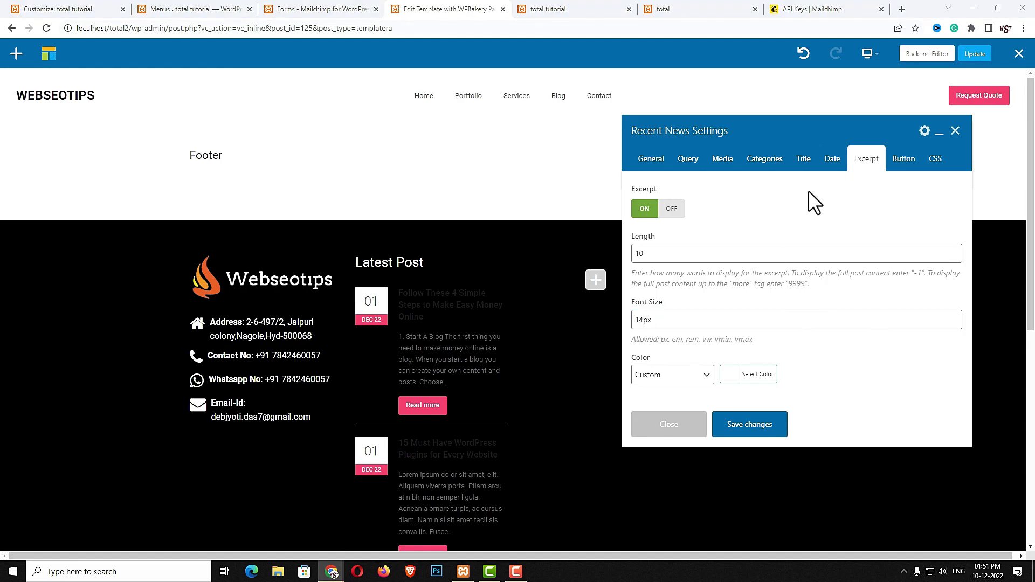
{"action": "left_click", "coordinate": [904, 160]}
{"action": "left_click", "coordinate": [669, 215]}
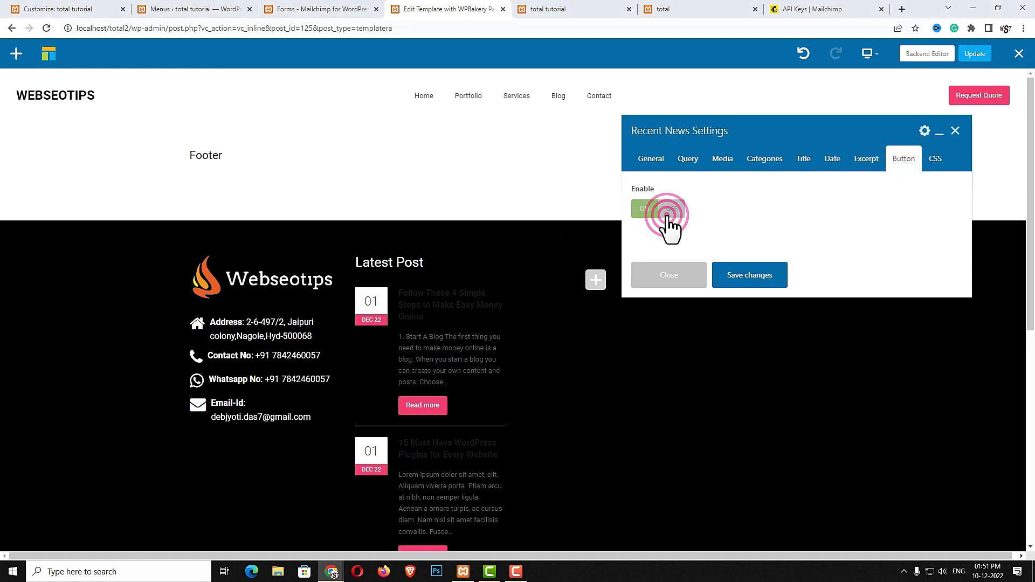
{"action": "left_click", "coordinate": [751, 279]}
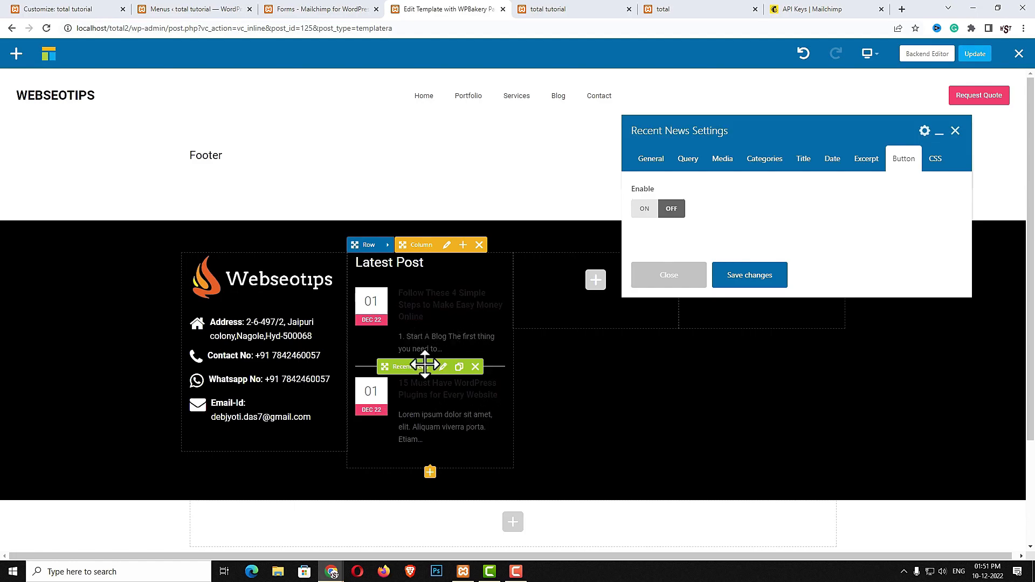
Make the post titles white, give the excerpts a custom colour, and save
{"action": "left_click", "coordinate": [806, 162]}
{"action": "scroll", "coordinate": [835, 294], "scroll_direction": "down", "scroll_amount": 2}
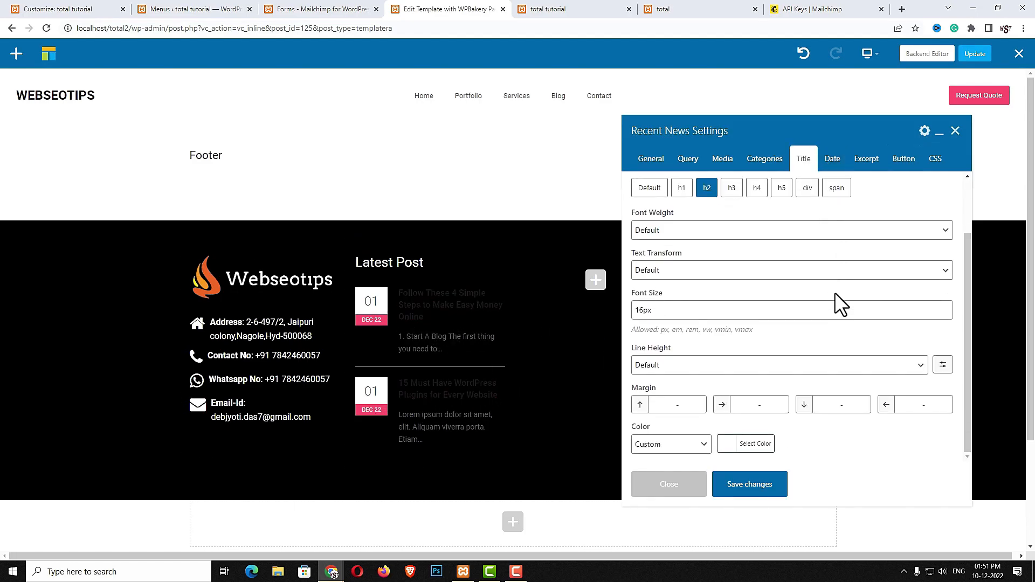
{"action": "scroll", "coordinate": [799, 376], "scroll_direction": "up", "scroll_amount": 1}
{"action": "scroll", "coordinate": [795, 372], "scroll_direction": "down", "scroll_amount": 1}
{"action": "left_click", "coordinate": [703, 448]}
{"action": "left_click", "coordinate": [681, 471]}
{"action": "left_click", "coordinate": [728, 446]}
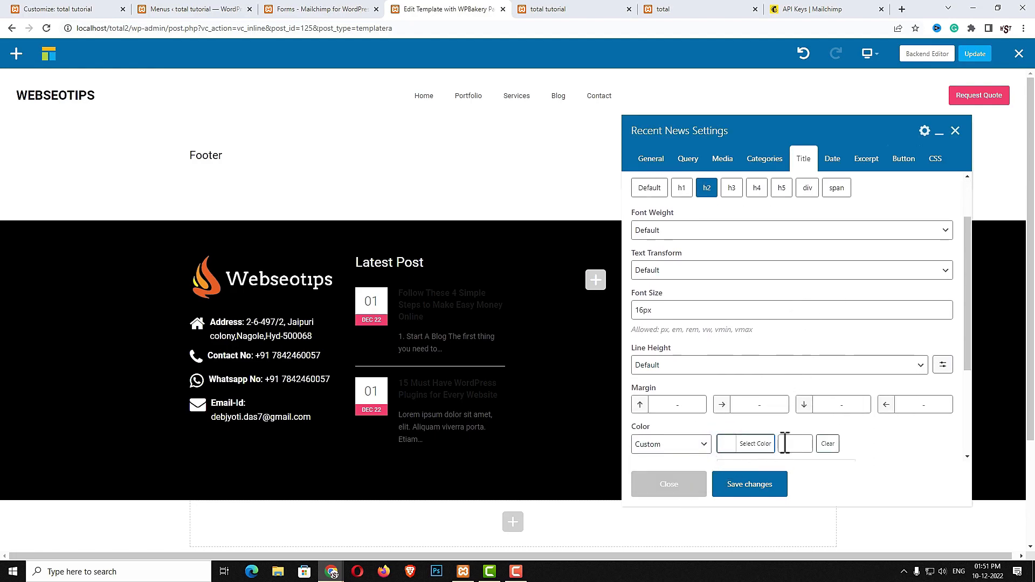
{"action": "left_click", "coordinate": [742, 483]}
{"action": "left_click", "coordinate": [862, 162]}
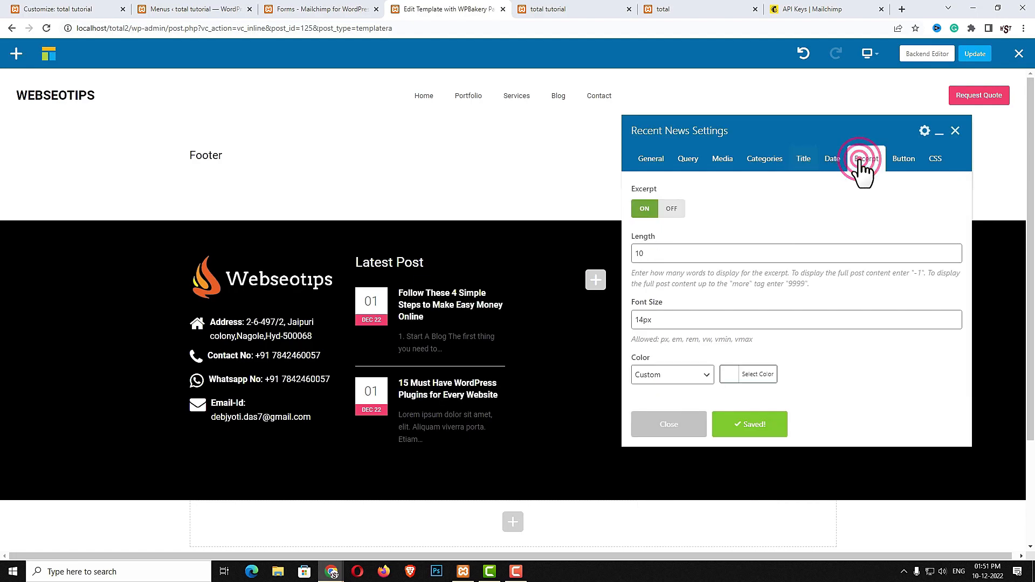
{"action": "left_click", "coordinate": [747, 373]}
{"action": "scroll", "coordinate": [731, 435], "scroll_direction": "down", "scroll_amount": 2}
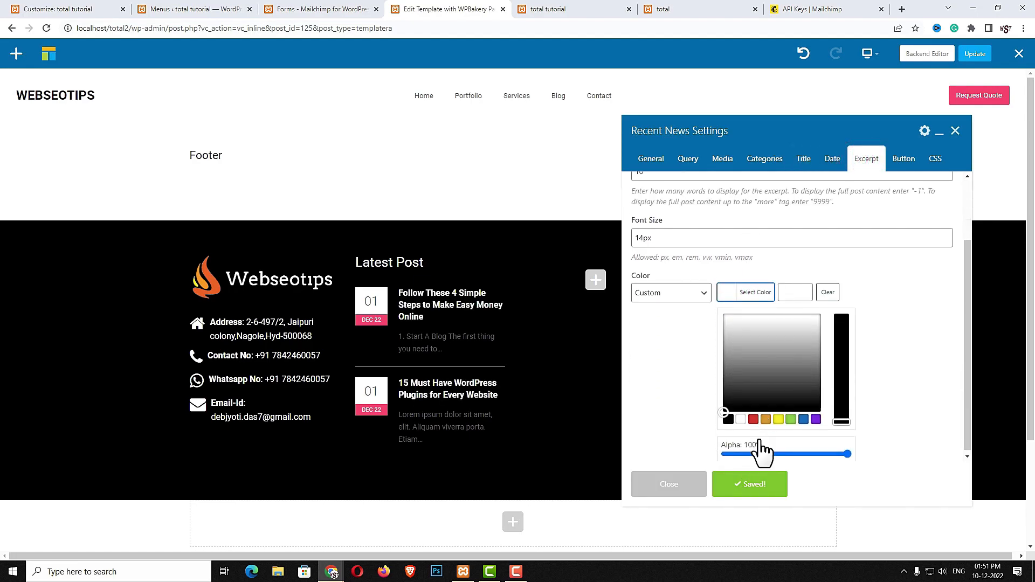
{"action": "left_click", "coordinate": [753, 419]}
{"action": "left_click", "coordinate": [743, 486]}
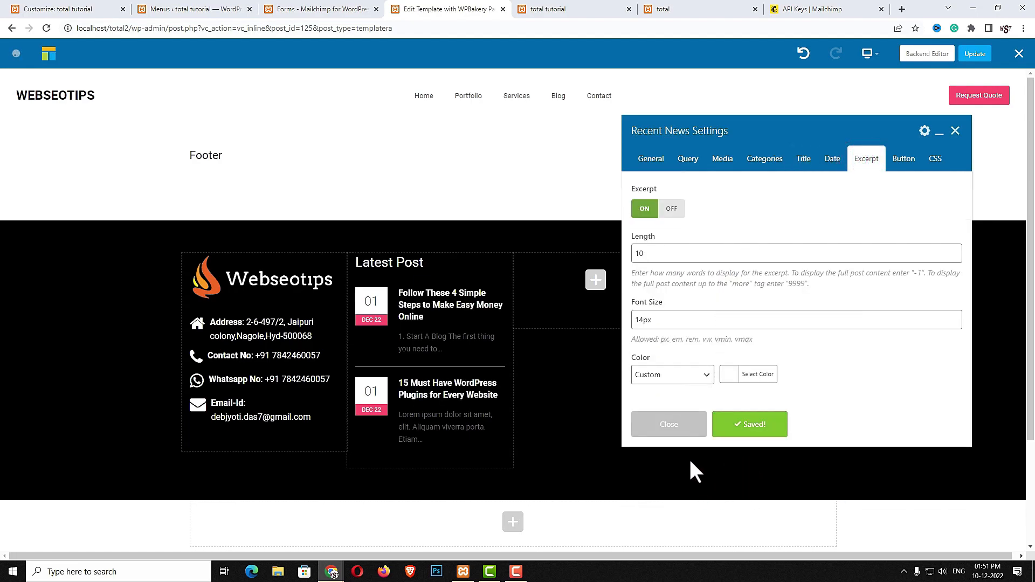
{"action": "left_click", "coordinate": [652, 427]}
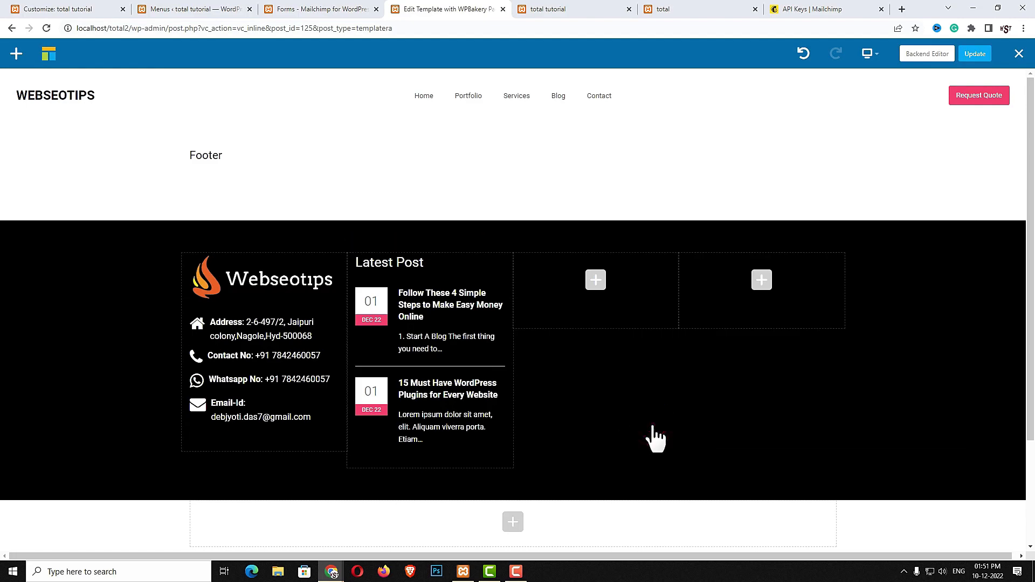
Clone the Latest Post heading into the third column and rename it 'Useful Links'
{"action": "left_click", "coordinate": [453, 263]}
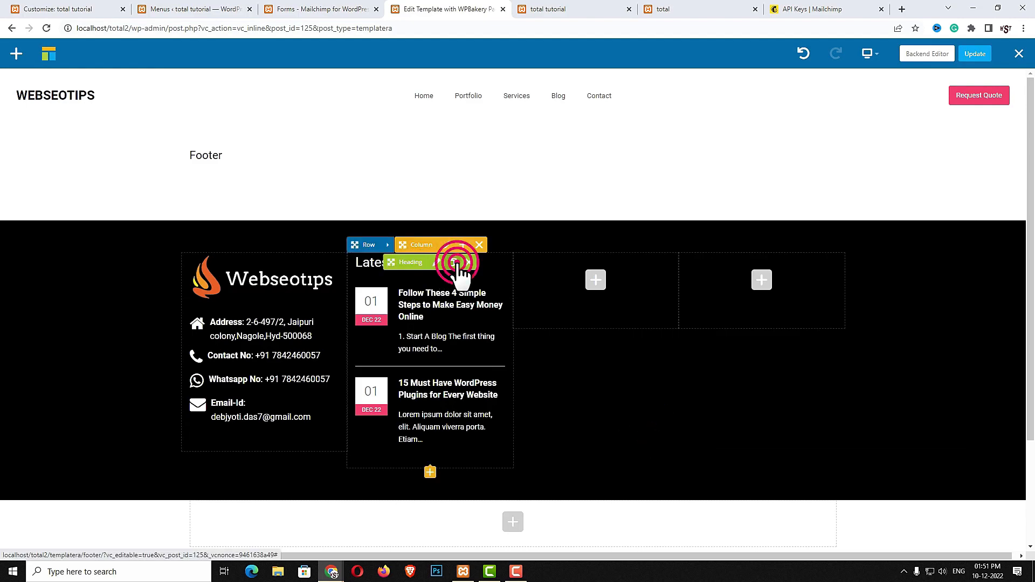
{"action": "mouse_move", "coordinate": [423, 283]}
{"action": "left_mouse_down"}
{"action": "mouse_move", "coordinate": [576, 283]}
{"action": "mouse_move", "coordinate": [585, 264]}
{"action": "left_mouse_up"}
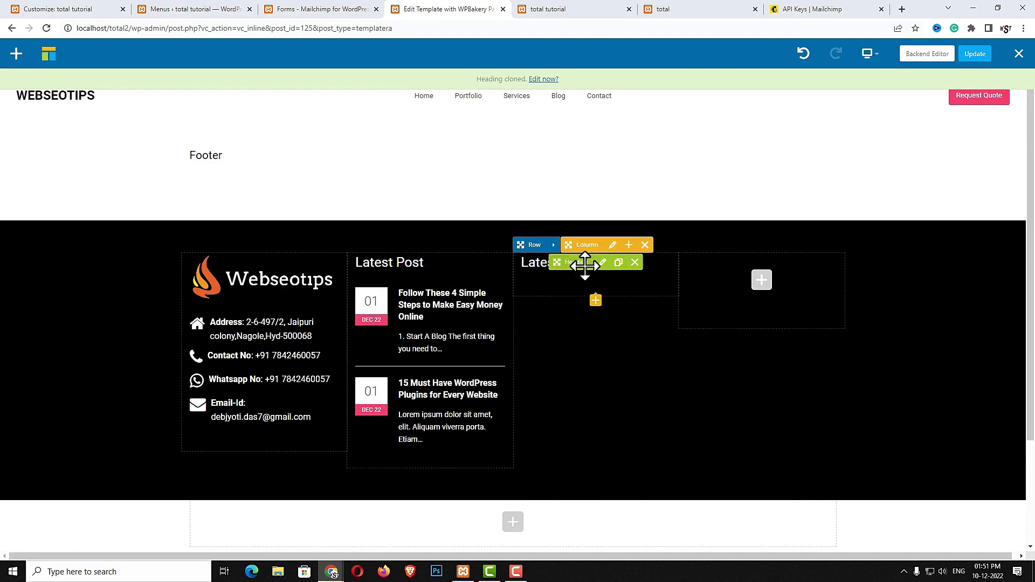
{"action": "left_click", "coordinate": [604, 263]}
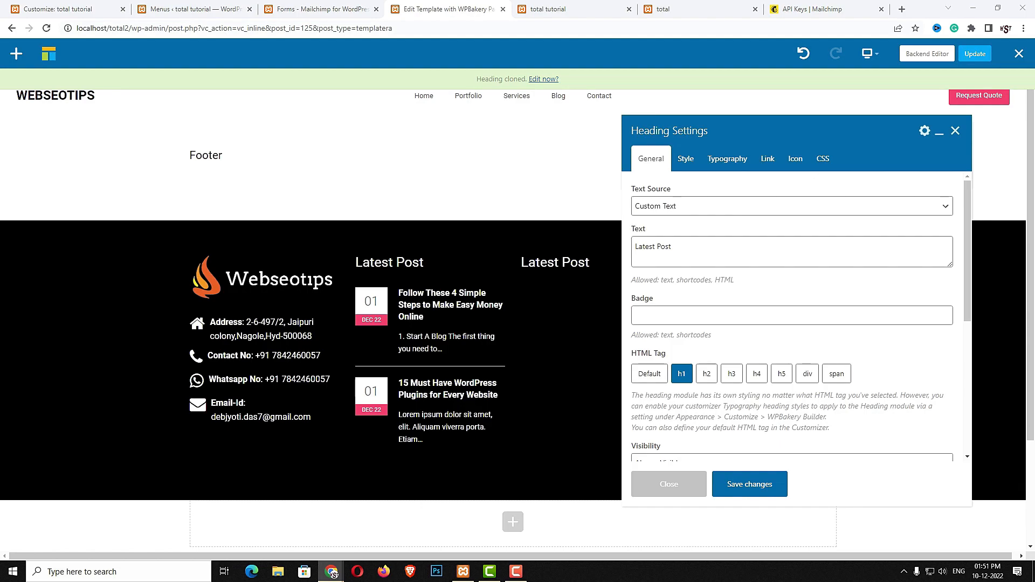
{"action": "triple_click", "coordinate": [698, 251]}
{"action": "type", "text": "Useful Links"}
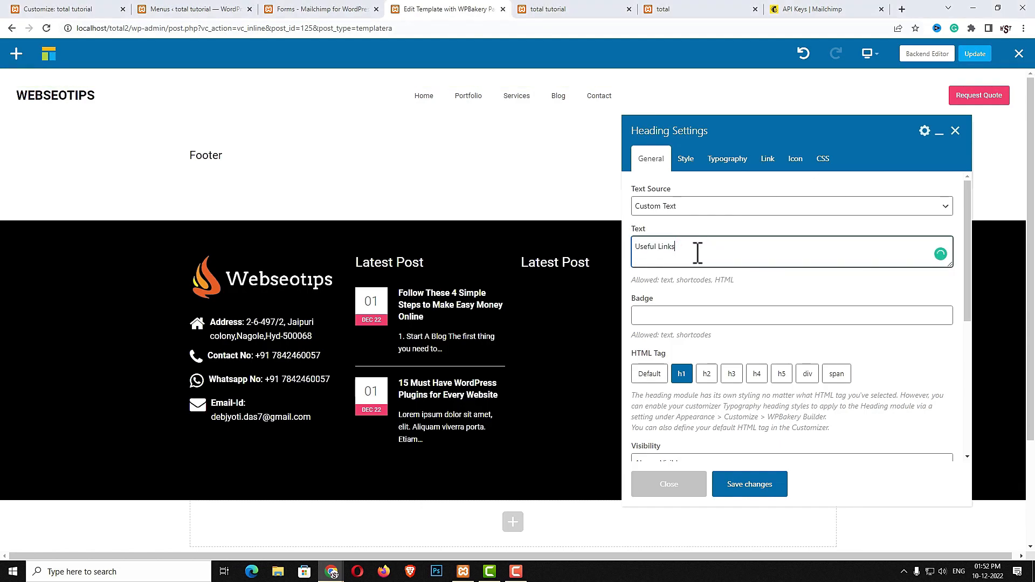
{"action": "left_click", "coordinate": [738, 487]}
{"action": "left_click", "coordinate": [683, 486]}
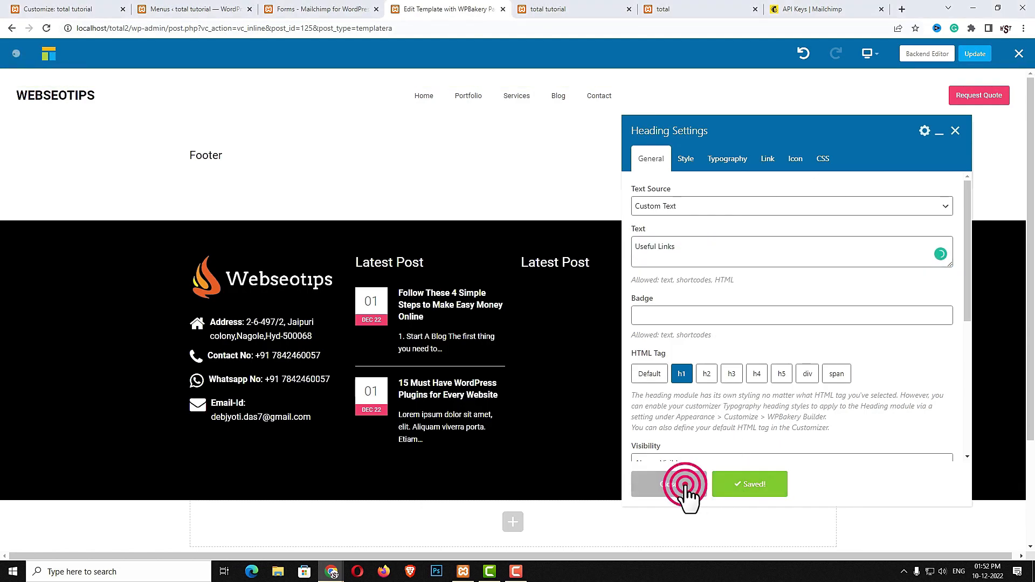
Clone the spacer and move the copy under Useful Links
{"action": "mouse_move", "coordinate": [423, 270]}
{"action": "left_click", "coordinate": [454, 281]}
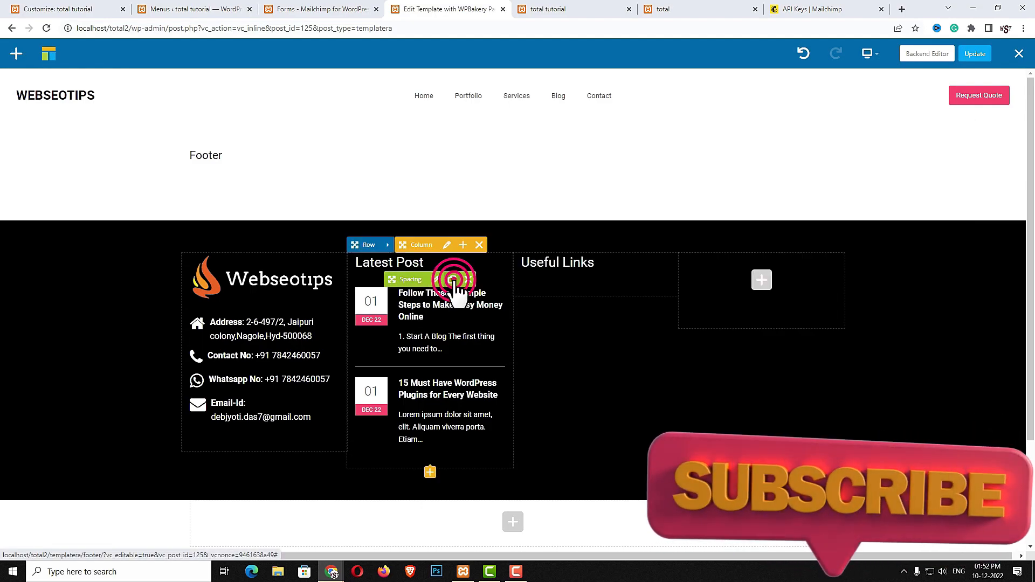
{"action": "left_click_drag", "start_coordinate": [410, 279], "coordinate": [545, 276]}
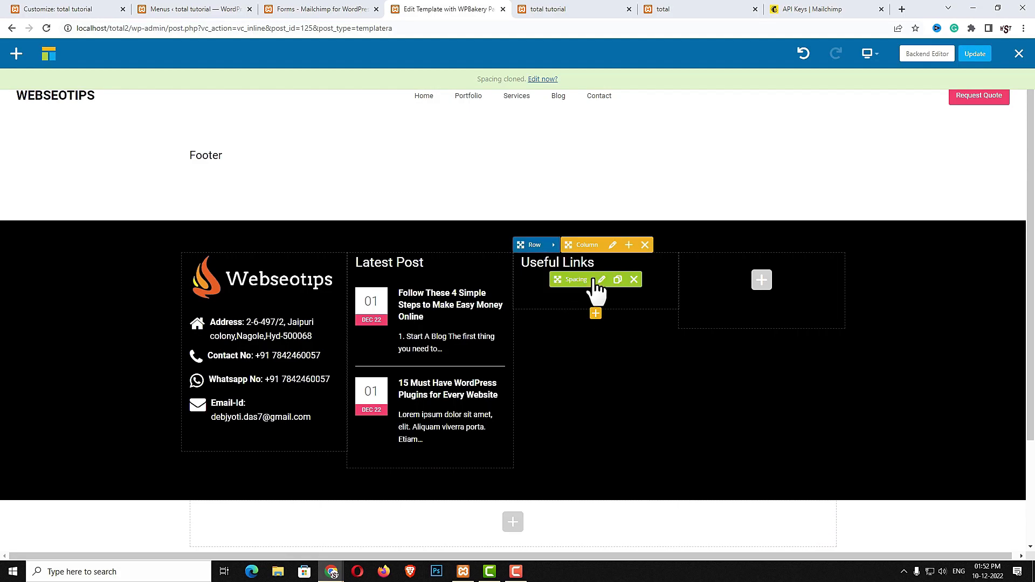
Add a bullet List under Useful Links filled with the six footer link names
{"action": "left_click", "coordinate": [595, 317]}
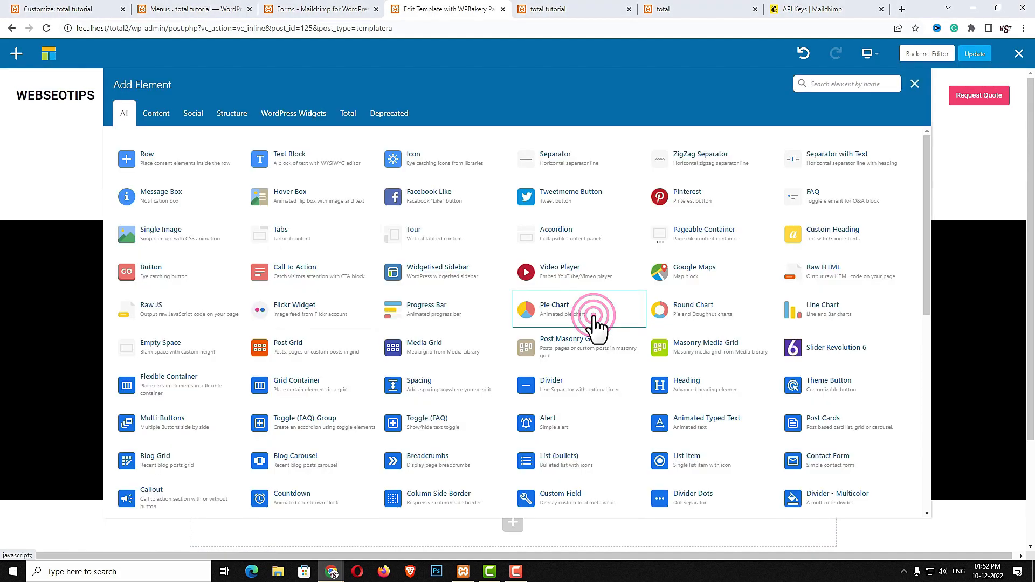
{"action": "type", "text": "list"}
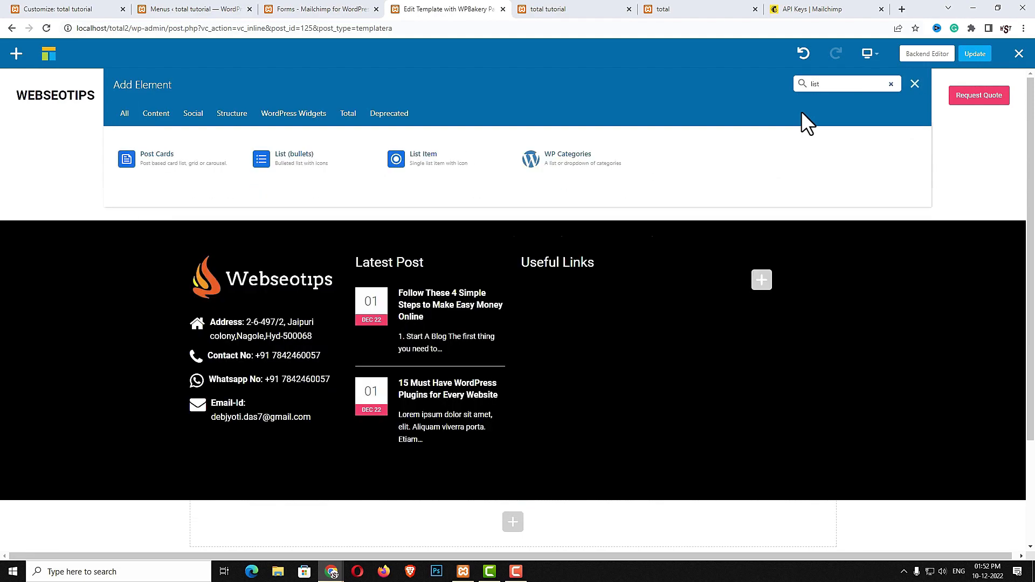
{"action": "left_click", "coordinate": [308, 170]}
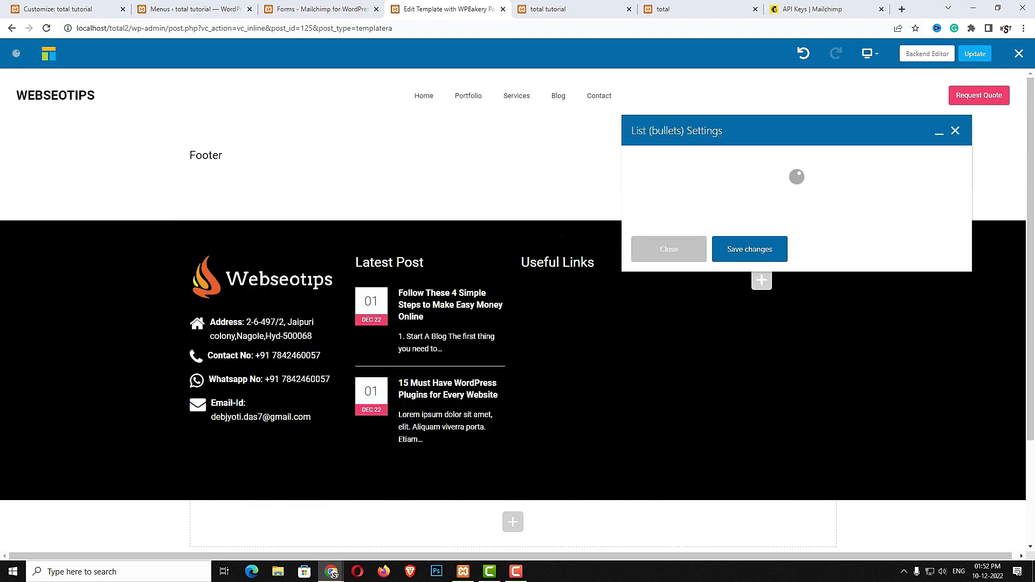
{"action": "left_click", "coordinate": [866, 340]}
{"action": "key", "text": "ctrl+a"}
{"action": "type", "text": "Home About Us Terms & Condition Privacy Policy Contact Our Stoty"}
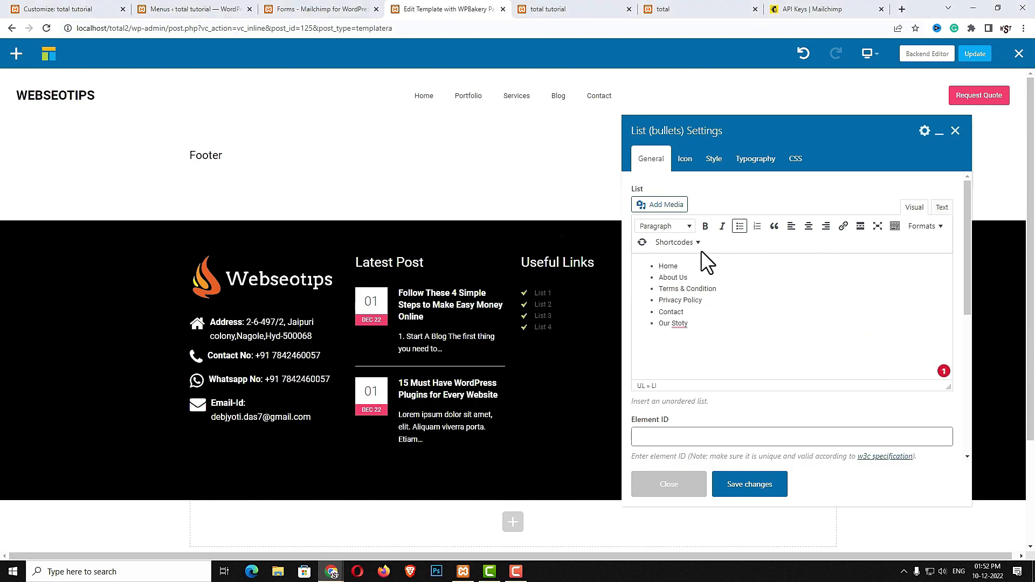
{"action": "scroll", "coordinate": [749, 334], "scroll_direction": "down", "scroll_amount": 3}
{"action": "scroll", "coordinate": [720, 421], "scroll_direction": "down", "scroll_amount": 2}
{"action": "left_click", "coordinate": [698, 337]}
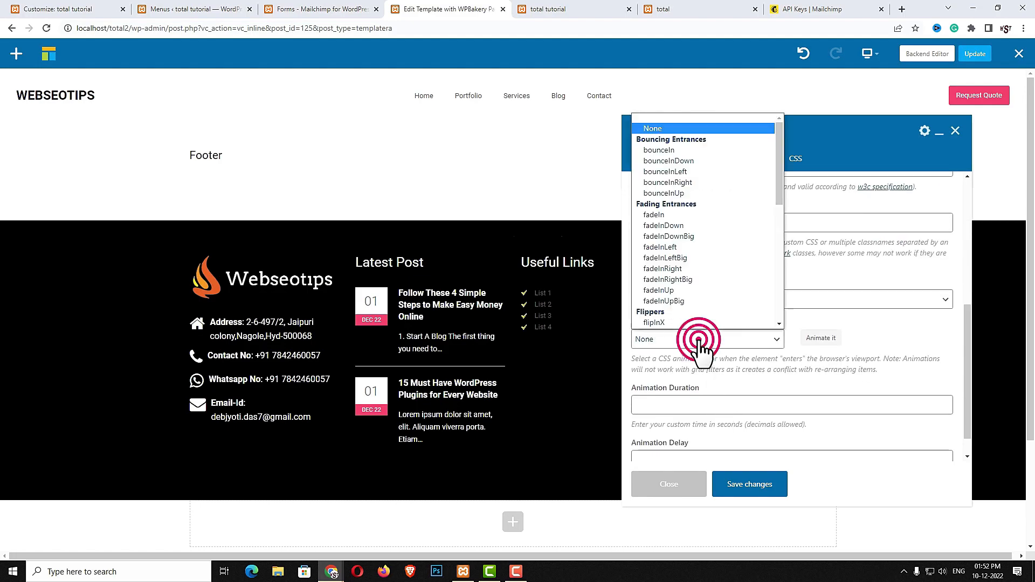
{"action": "left_click", "coordinate": [681, 311]}
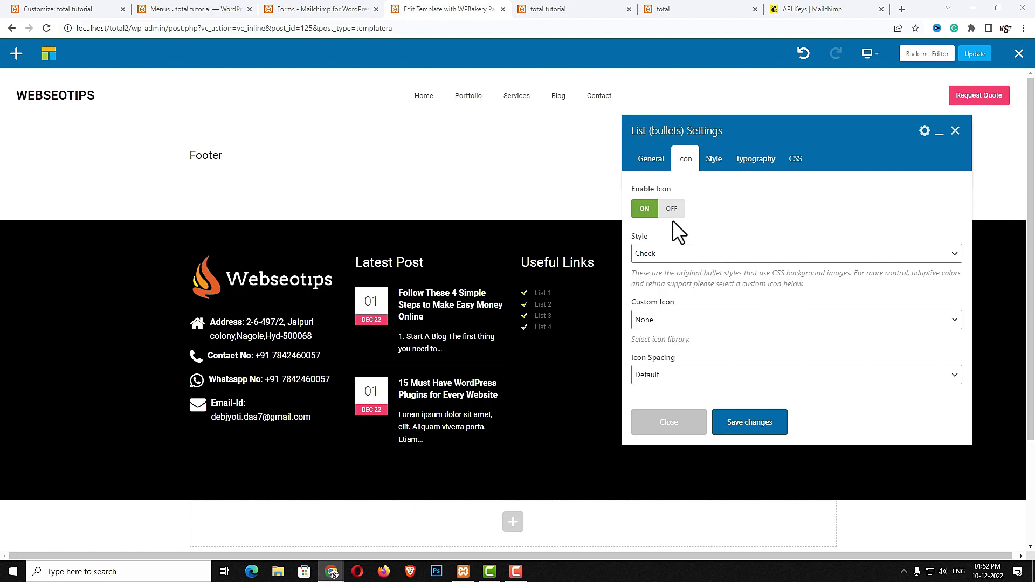
Use Font Awesome check-circle bullets in the accent colour with 20px icon spacing
{"action": "left_click", "coordinate": [669, 255]}
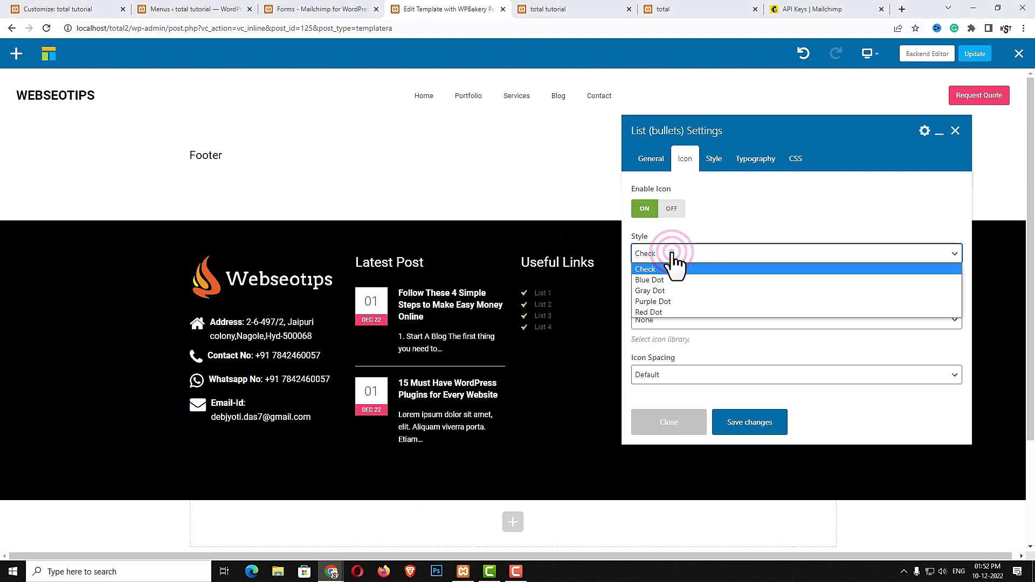
{"action": "left_click", "coordinate": [672, 255]}
{"action": "left_click", "coordinate": [703, 321]}
{"action": "left_click", "coordinate": [704, 352]}
{"action": "left_click", "coordinate": [675, 311]}
{"action": "left_click", "coordinate": [694, 335]}
{"action": "type", "text": "check"}
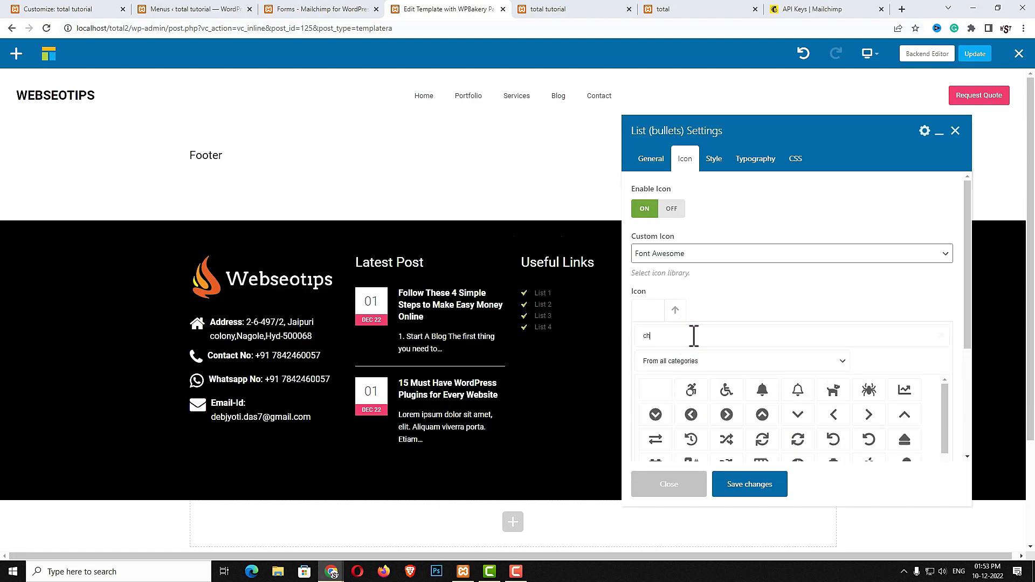
{"action": "scroll", "coordinate": [861, 423], "scroll_direction": "down", "scroll_amount": 3}
{"action": "left_click", "coordinate": [696, 331]}
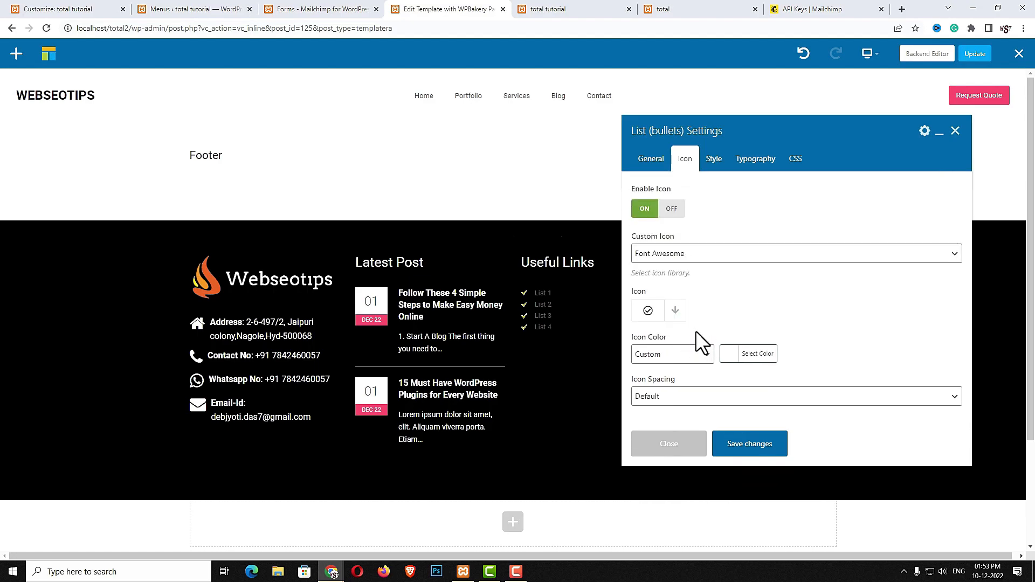
{"action": "left_click", "coordinate": [705, 357]}
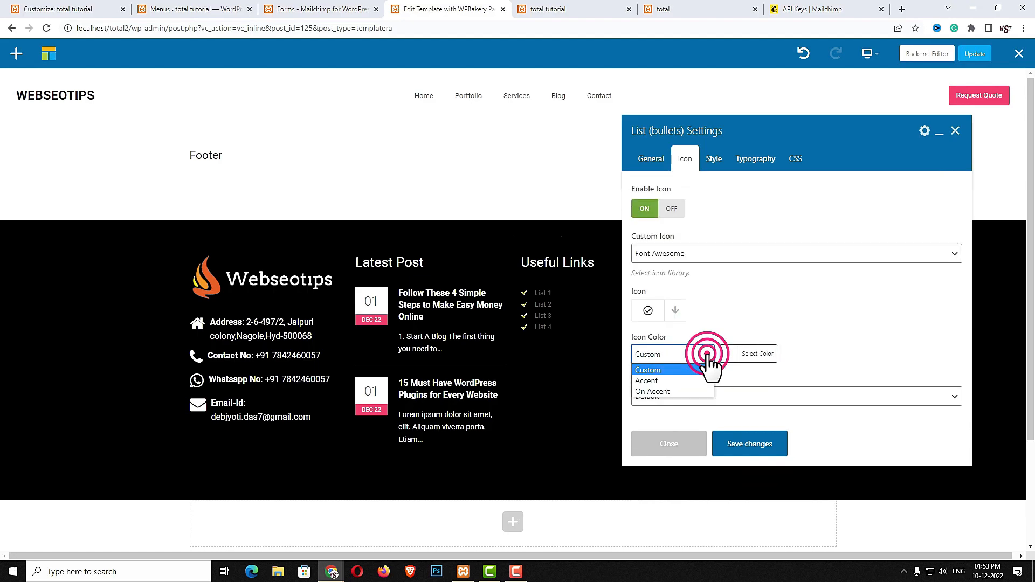
{"action": "left_click", "coordinate": [693, 378]}
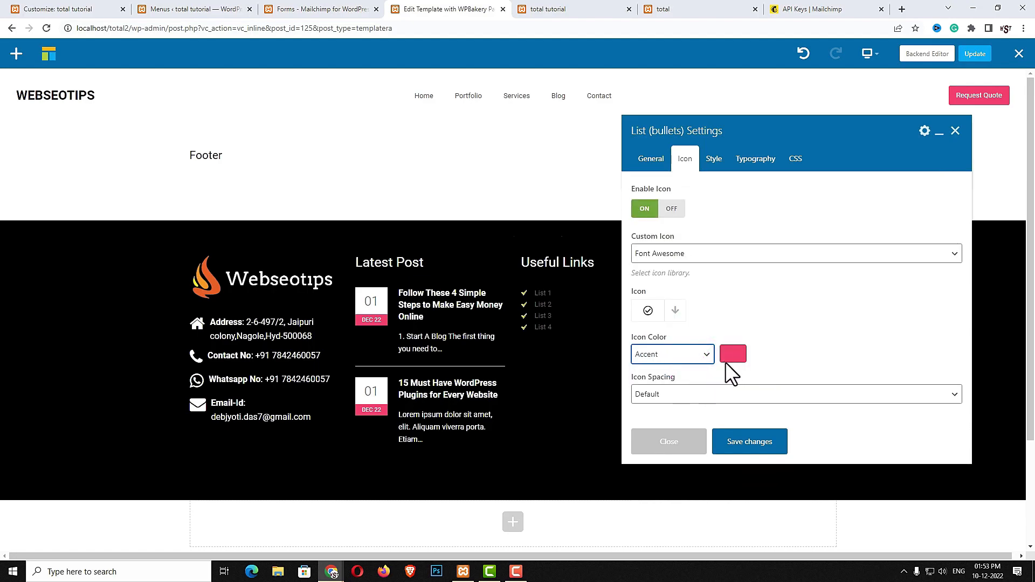
{"action": "left_click", "coordinate": [898, 395]}
{"action": "left_click", "coordinate": [751, 467]}
{"action": "left_click", "coordinate": [759, 446]}
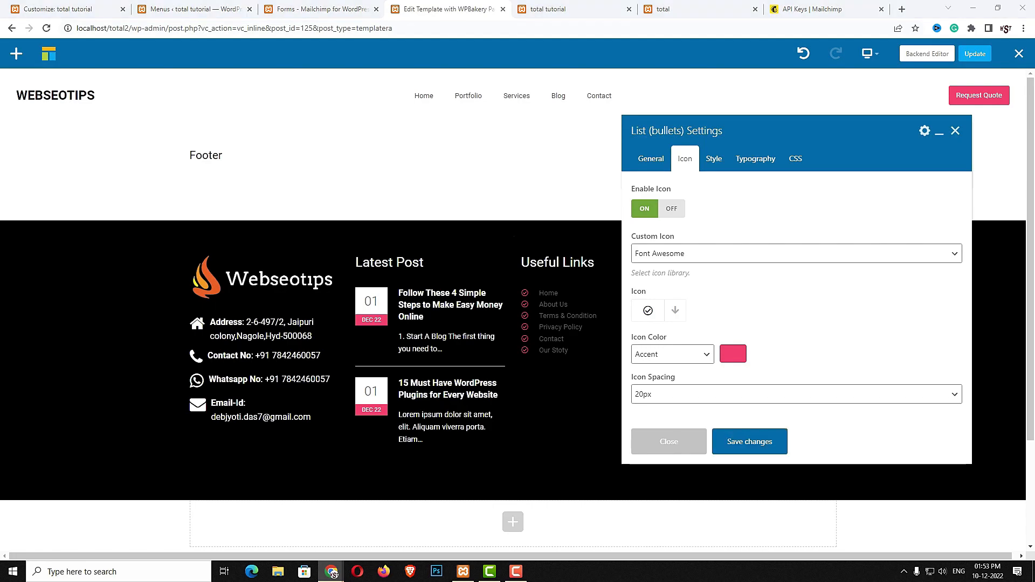
Set the list typography to white, 16px font size and a custom 250% line height
{"action": "left_click", "coordinate": [714, 160]}
{"action": "scroll", "coordinate": [748, 324], "scroll_direction": "down", "scroll_amount": 2}
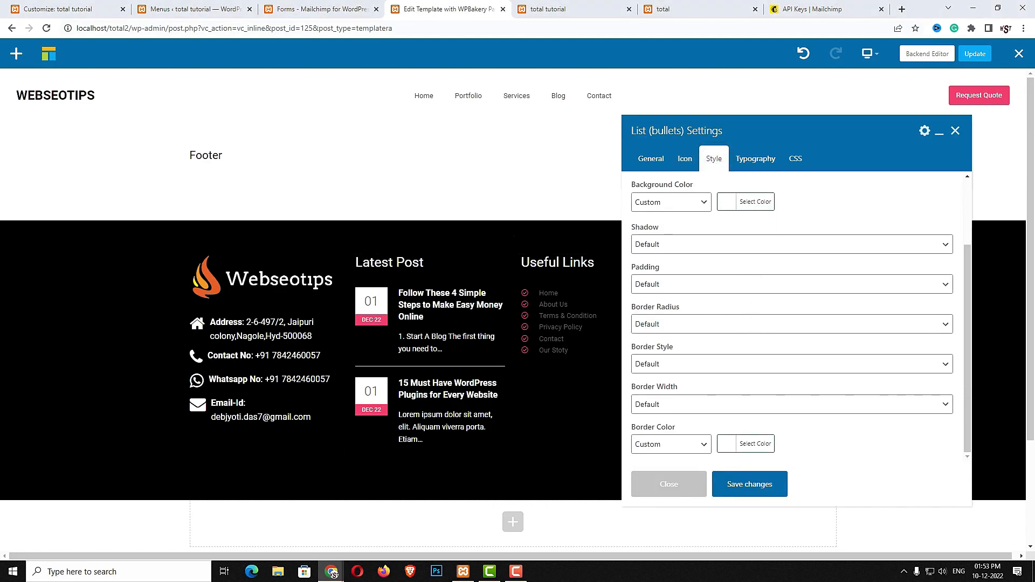
{"action": "left_click", "coordinate": [755, 159]}
{"action": "left_click", "coordinate": [728, 249]}
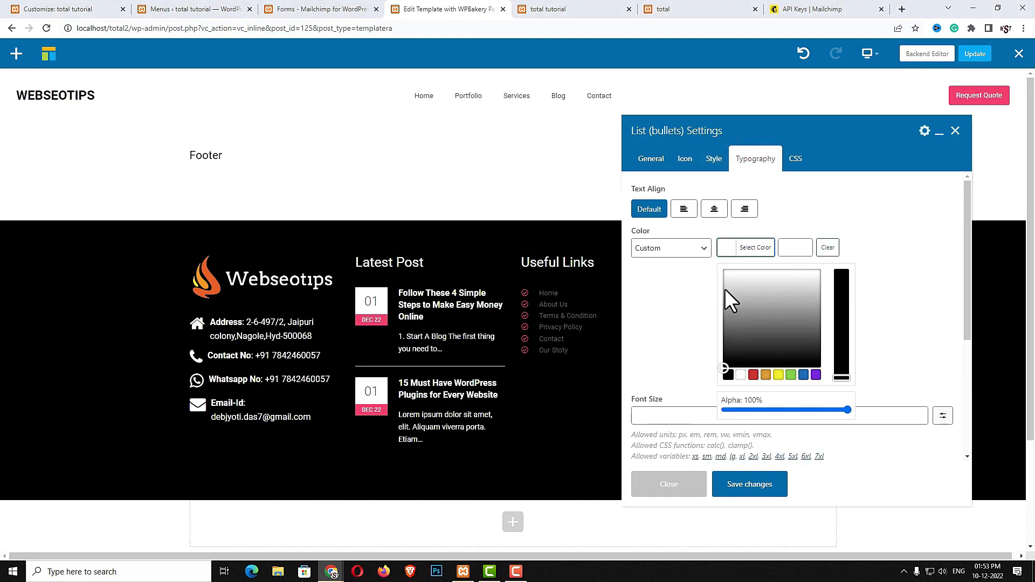
{"action": "left_click", "coordinate": [741, 376]}
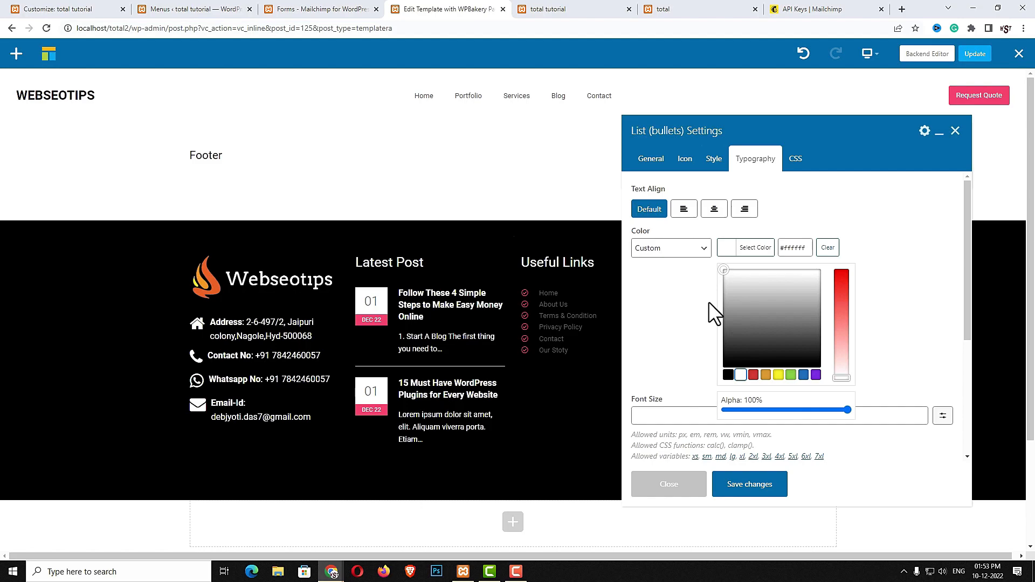
{"action": "left_click", "coordinate": [665, 340]}
{"action": "left_click", "coordinate": [669, 296]}
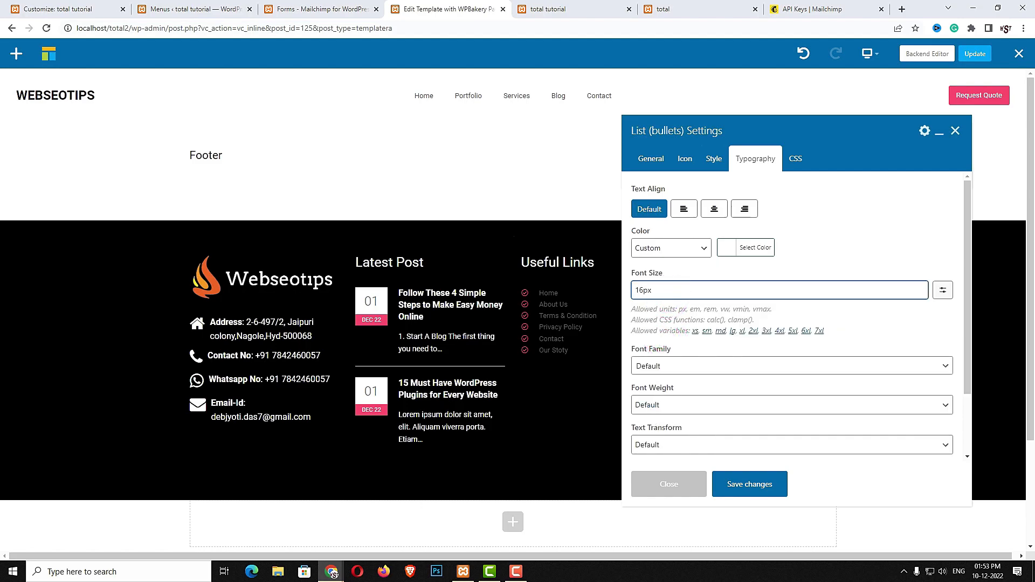
{"action": "scroll", "coordinate": [840, 342], "scroll_direction": "down", "scroll_amount": 2}
{"action": "left_click", "coordinate": [718, 405]}
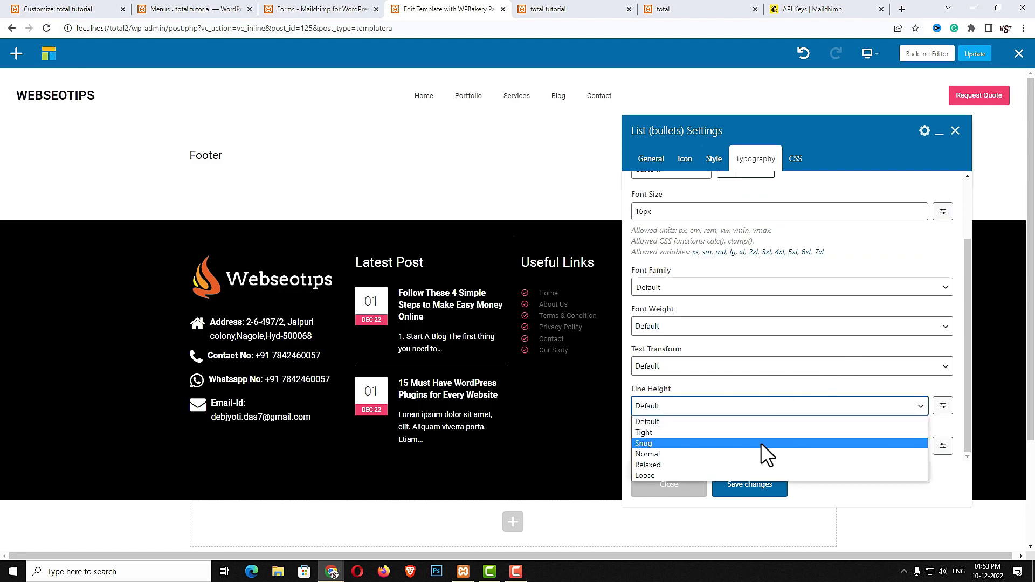
{"action": "left_click", "coordinate": [943, 406]}
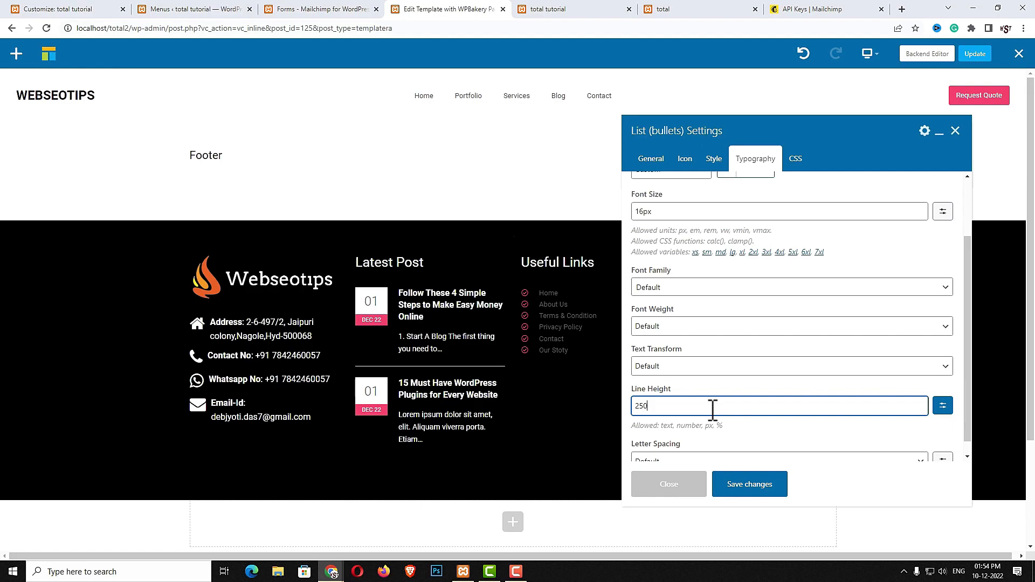
{"action": "left_click", "coordinate": [762, 485]}
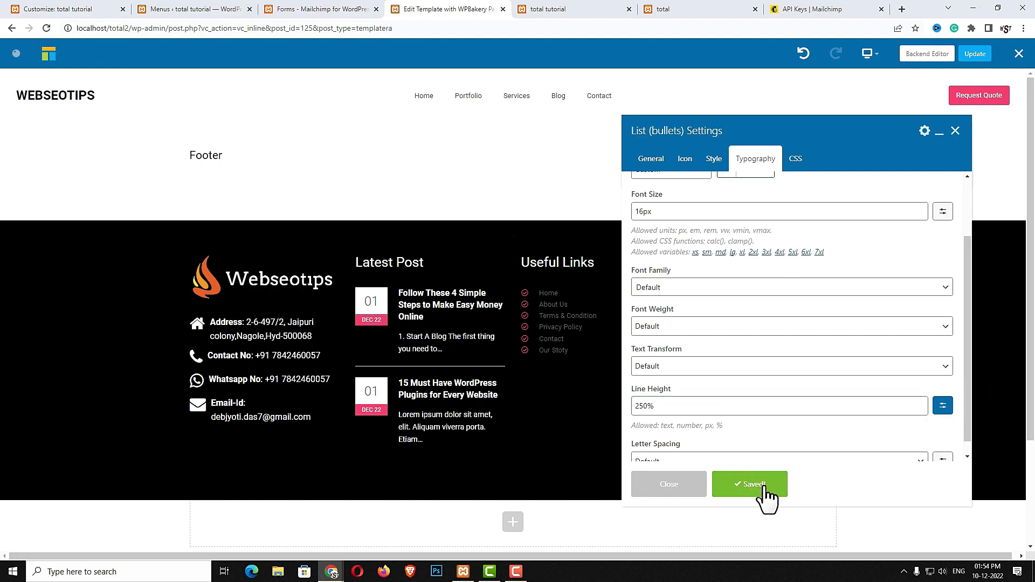
{"action": "left_click", "coordinate": [696, 485]}
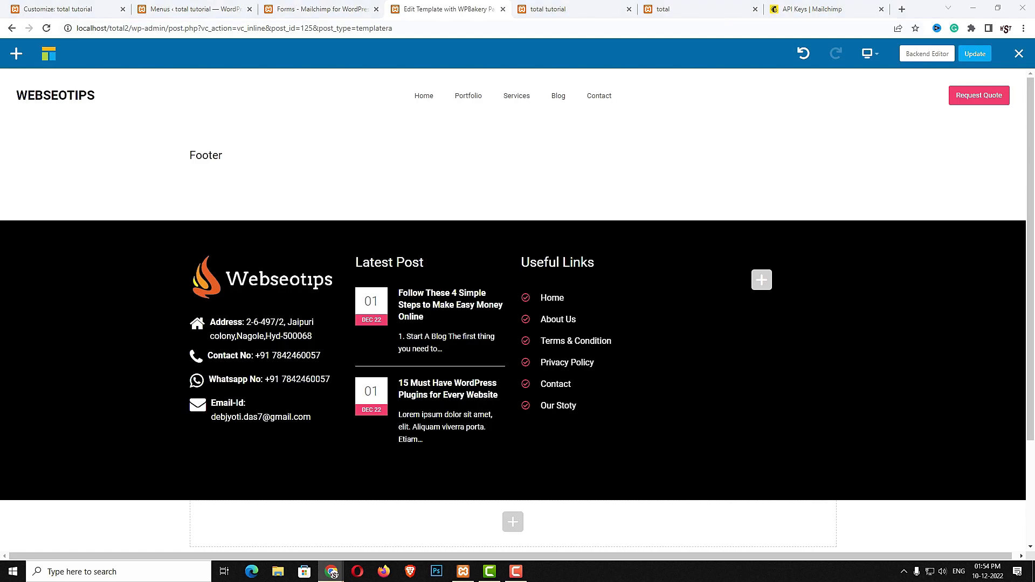
Duplicate the Useful Links heading and its spacing into the empty fourth footer column
{"action": "left_click", "coordinate": [618, 264]}
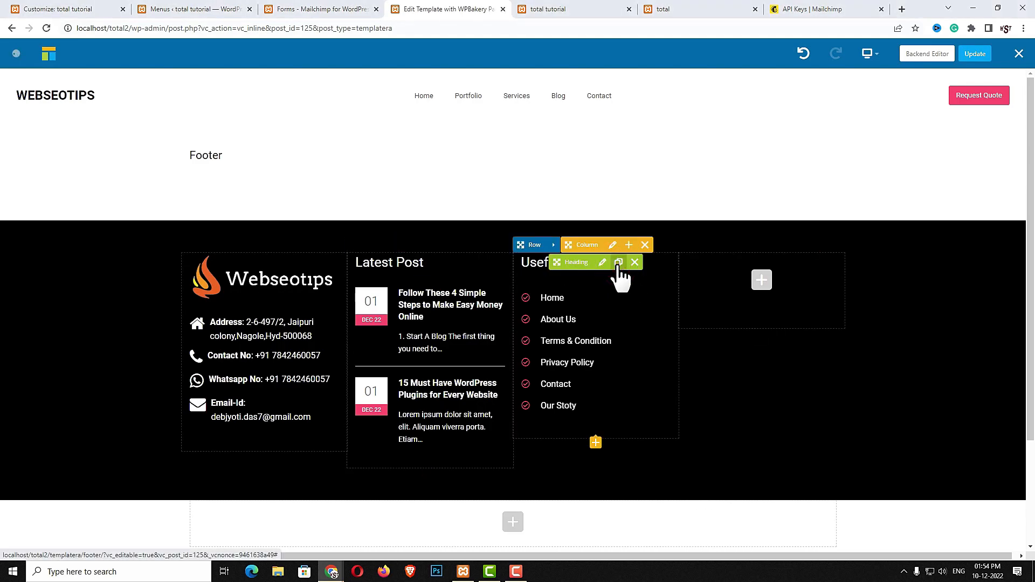
{"action": "left_click_drag", "start_coordinate": [583, 280], "coordinate": [725, 267]}
{"action": "left_click", "coordinate": [620, 279]}
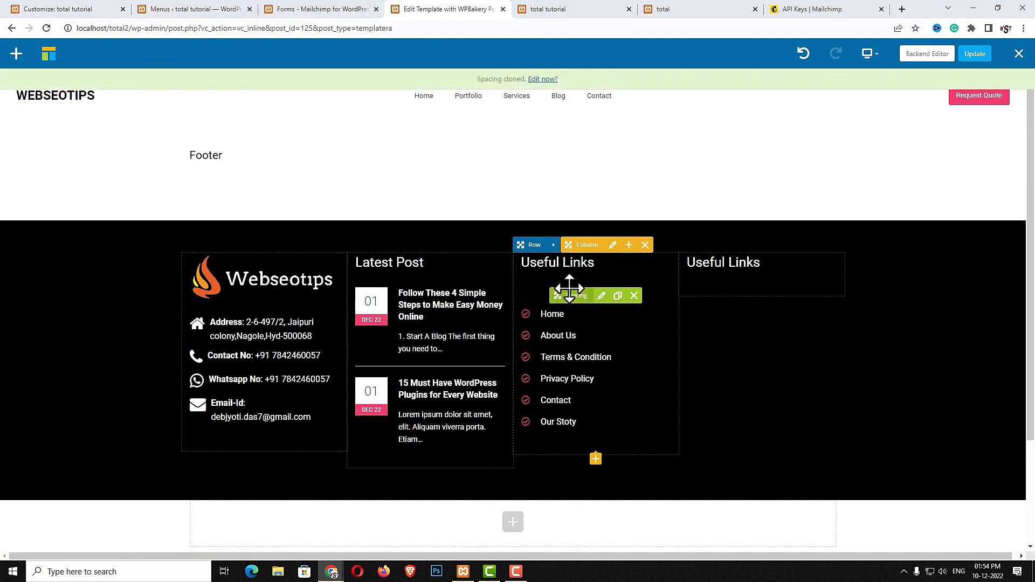
{"action": "left_click_drag", "start_coordinate": [571, 293], "coordinate": [736, 274]}
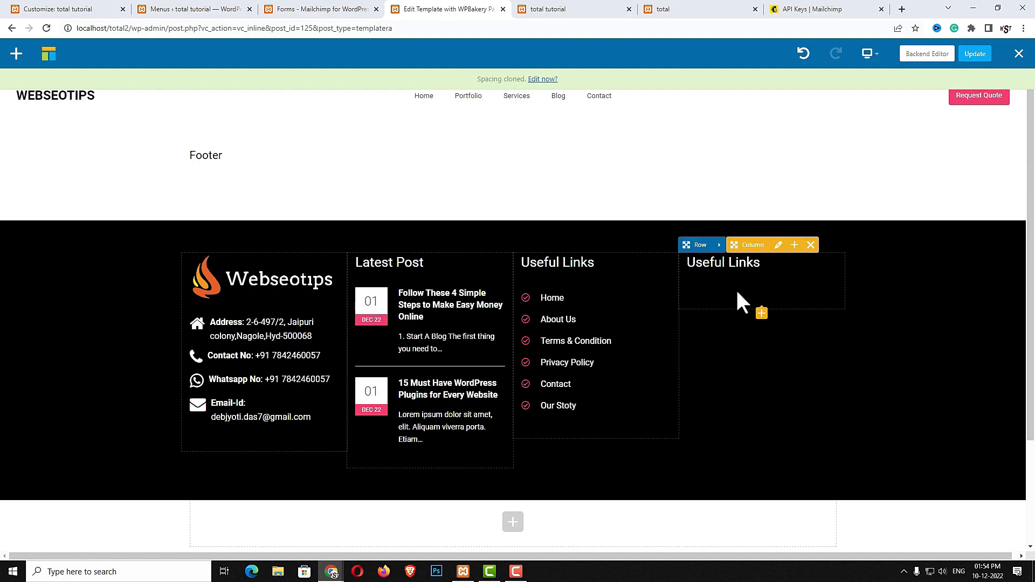
Retitle the copied heading in the fourth column to 'About US' and save it
{"action": "left_click", "coordinate": [768, 262]}
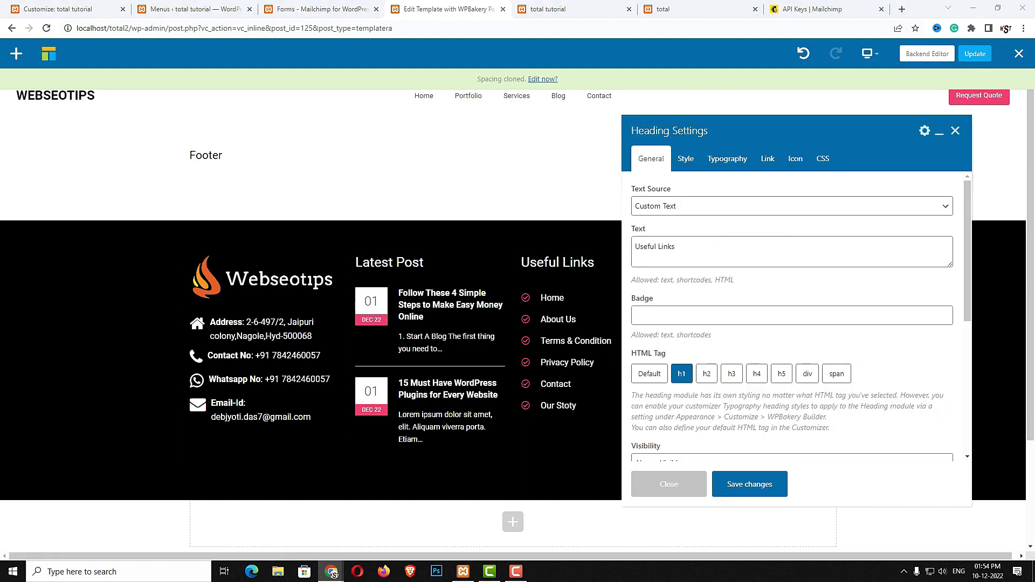
{"action": "triple_click", "coordinate": [721, 238]}
{"action": "type", "text": "About US"}
{"action": "left_click", "coordinate": [771, 488]}
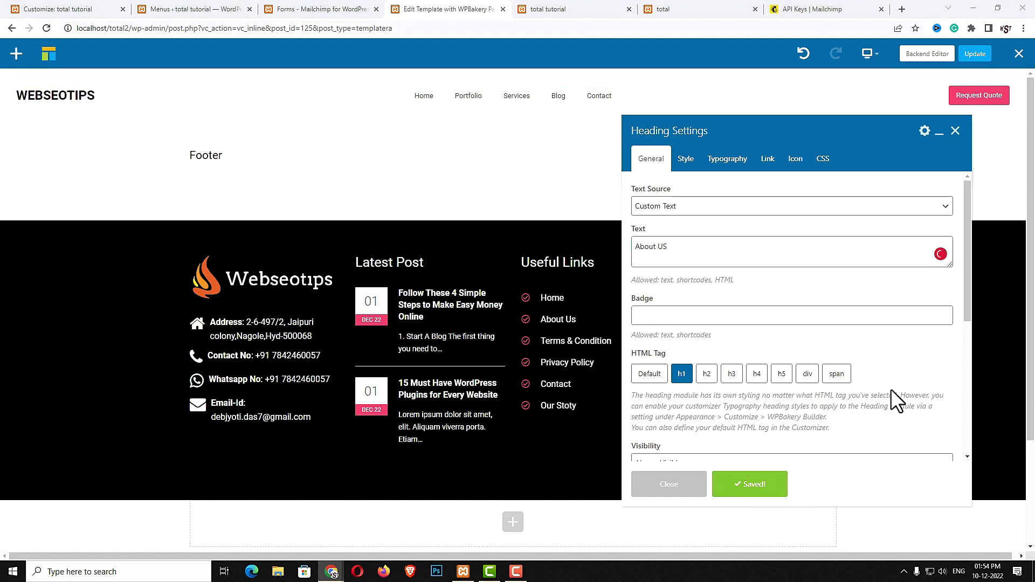
{"action": "left_click", "coordinate": [688, 488]}
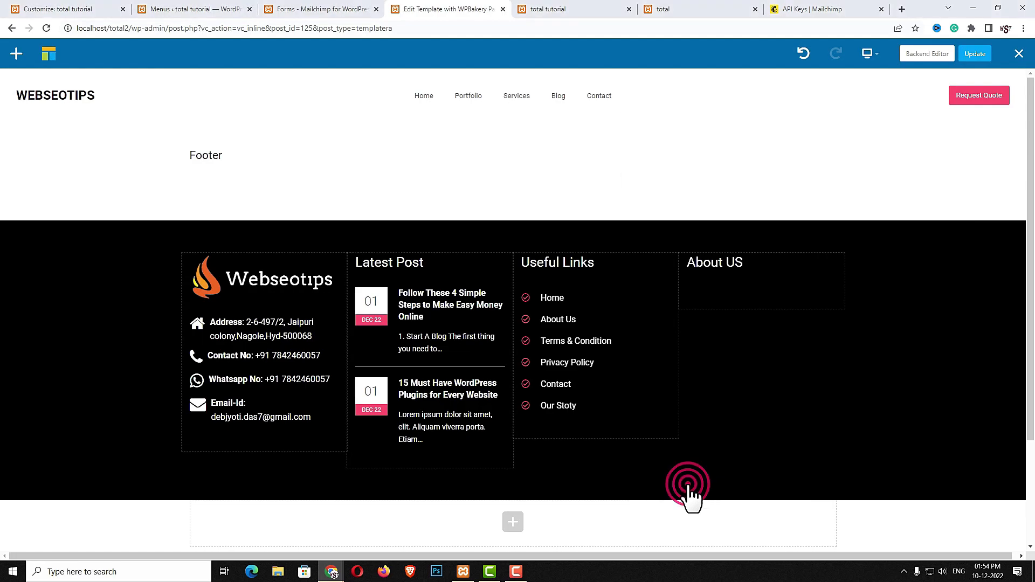
{"action": "left_click", "coordinate": [762, 313]}
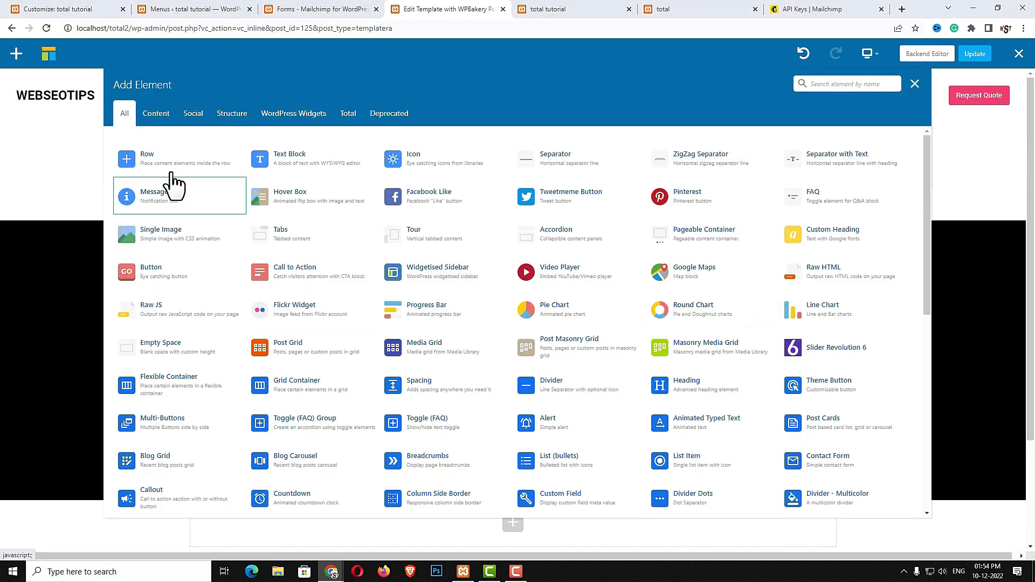
Add a Text Block under About US with white typography colour, and save it
{"action": "left_click", "coordinate": [284, 161]}
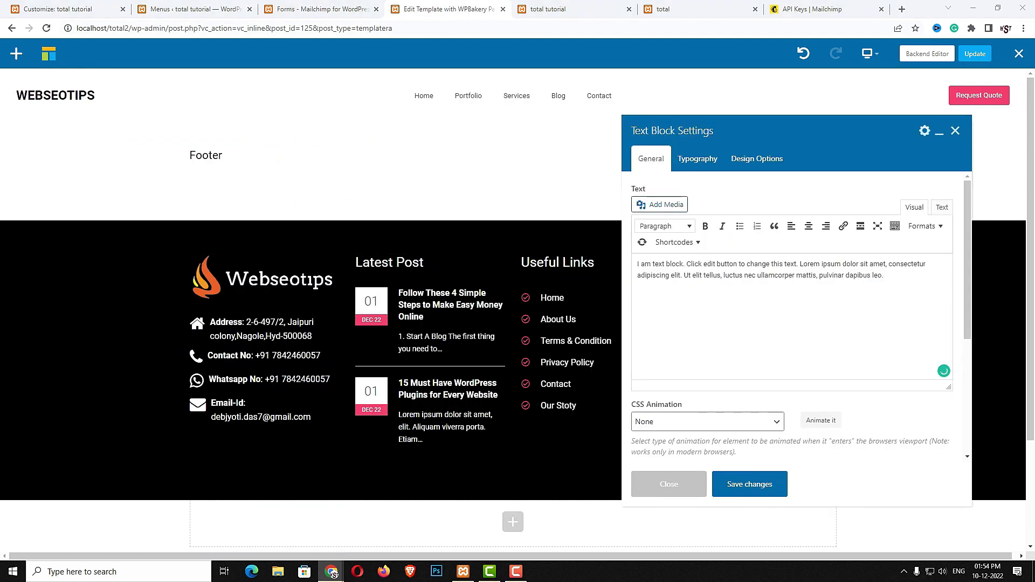
{"action": "left_click", "coordinate": [742, 305]}
{"action": "key", "text": "ctrl+a"}
{"action": "left_click", "coordinate": [745, 306]}
{"action": "left_click", "coordinate": [701, 162]}
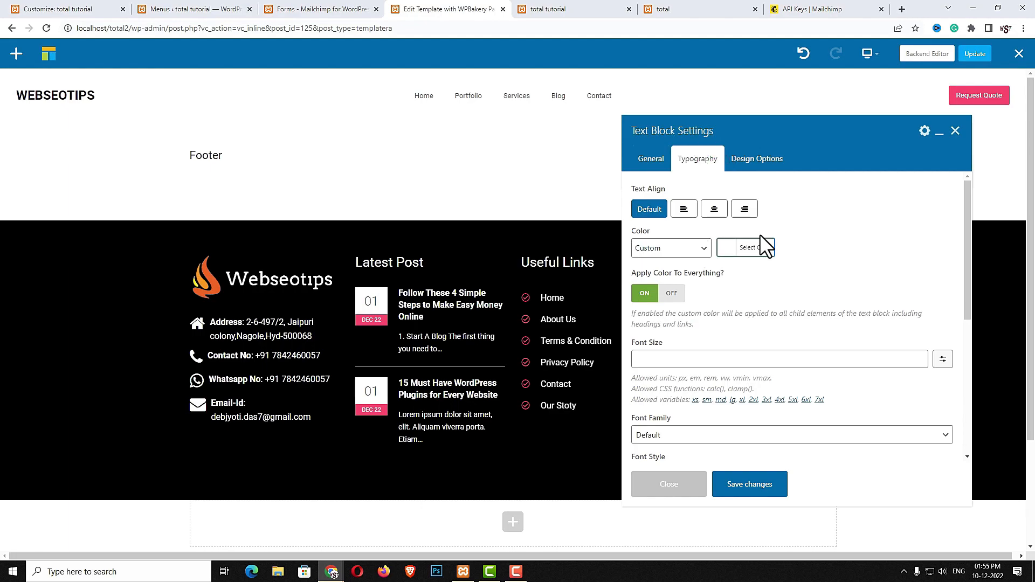
{"action": "left_click", "coordinate": [725, 249]}
{"action": "left_click", "coordinate": [741, 374]}
{"action": "left_click", "coordinate": [770, 488]}
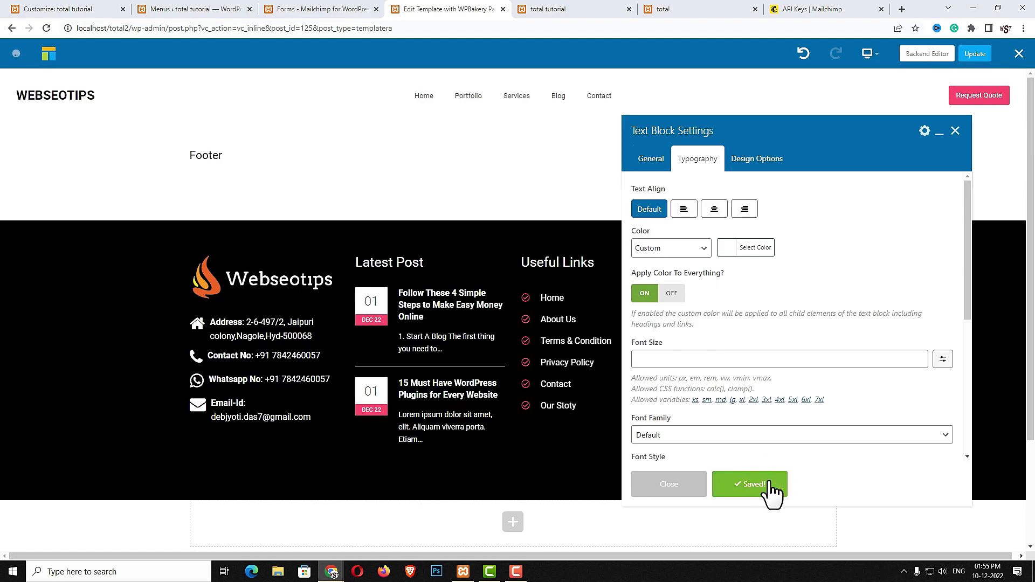
{"action": "left_click_drag", "start_coordinate": [763, 132], "coordinate": [358, 129]}
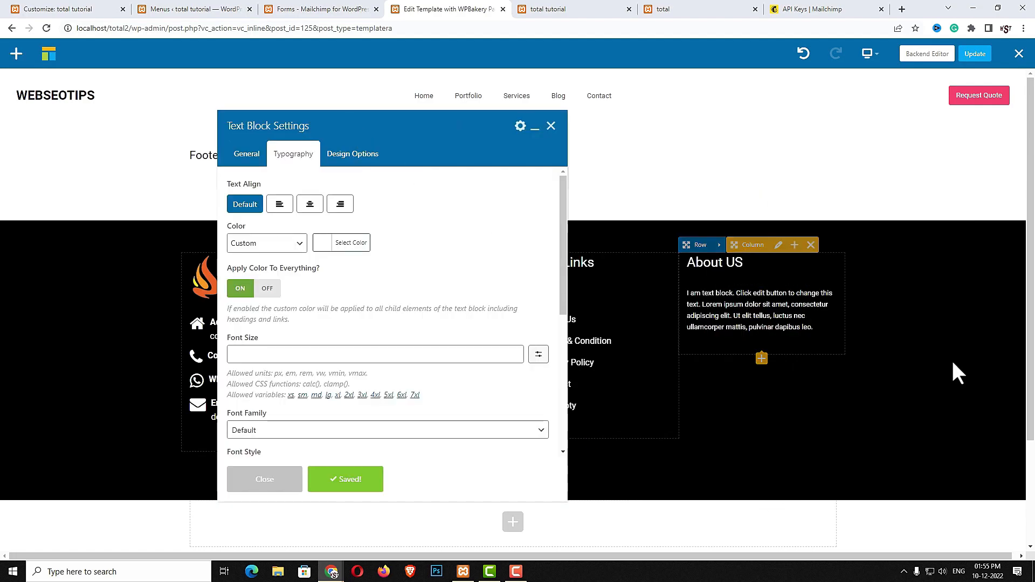
{"action": "left_click", "coordinate": [278, 483]}
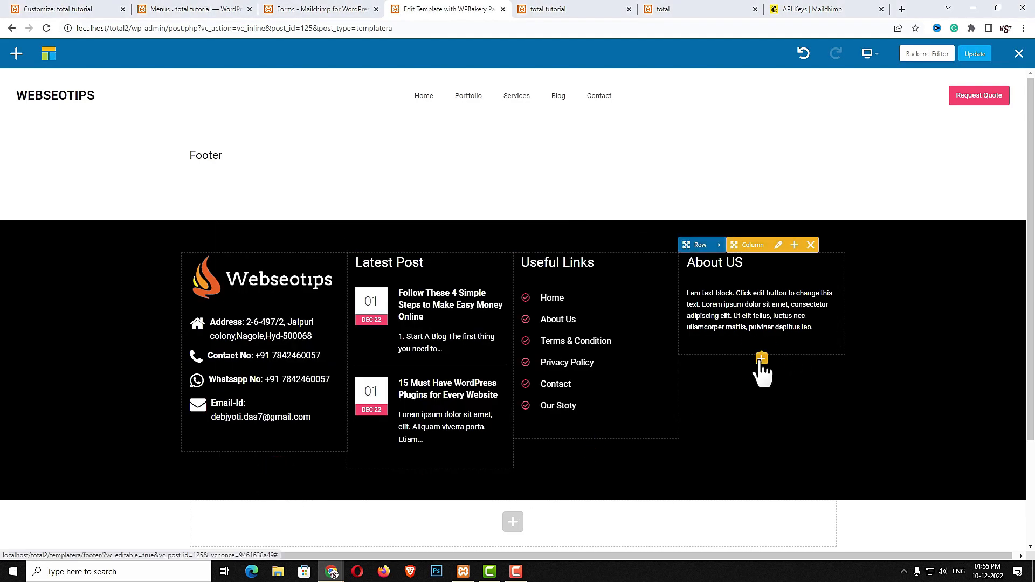
Add a Shortcode element with the Mailchimp form shortcode [mc4wp_form id="124"] and save it
{"action": "left_click", "coordinate": [761, 361]}
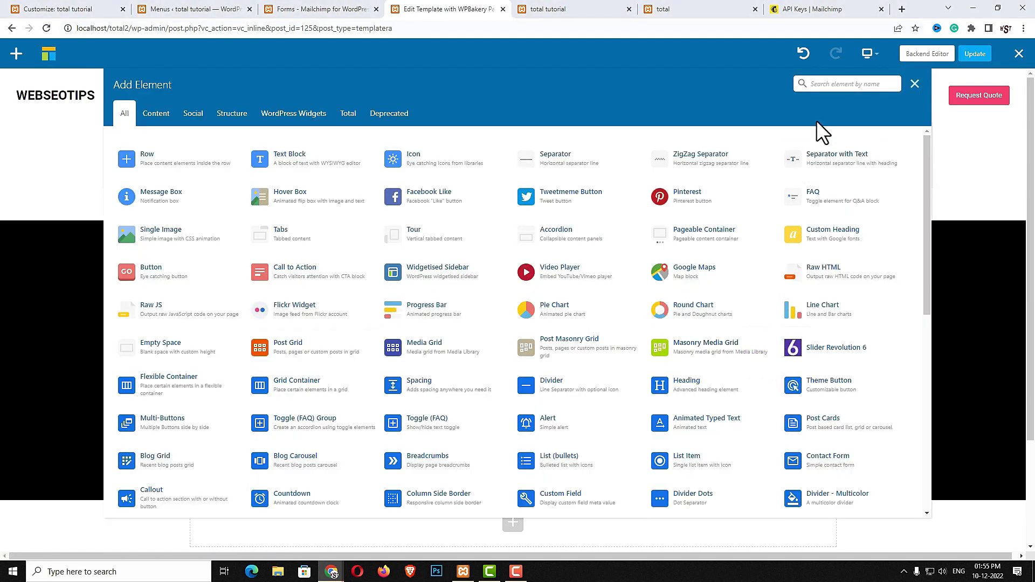
{"action": "type", "text": "sho"}
{"action": "left_click", "coordinate": [426, 162]}
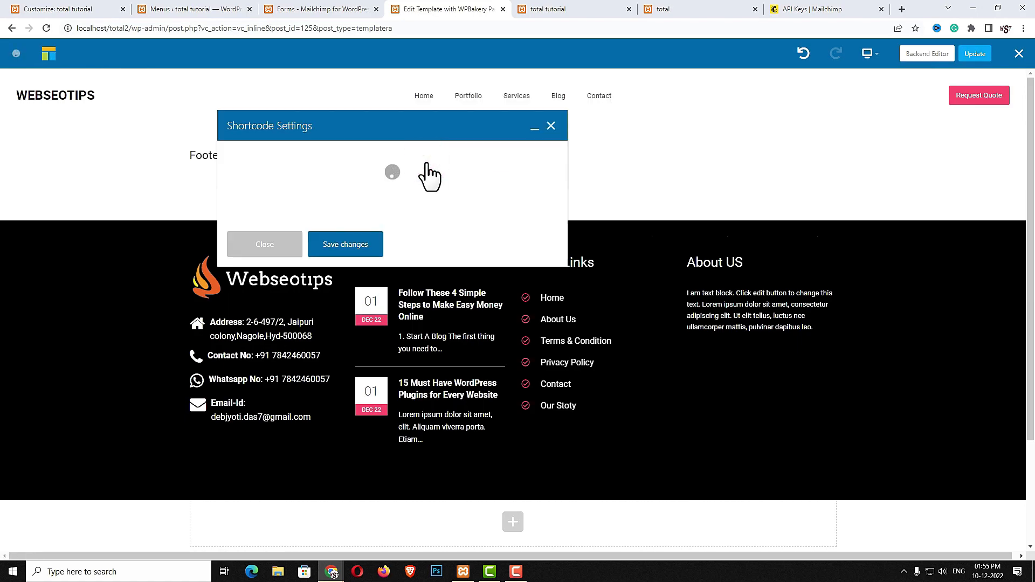
{"action": "left_click", "coordinate": [351, 9]}
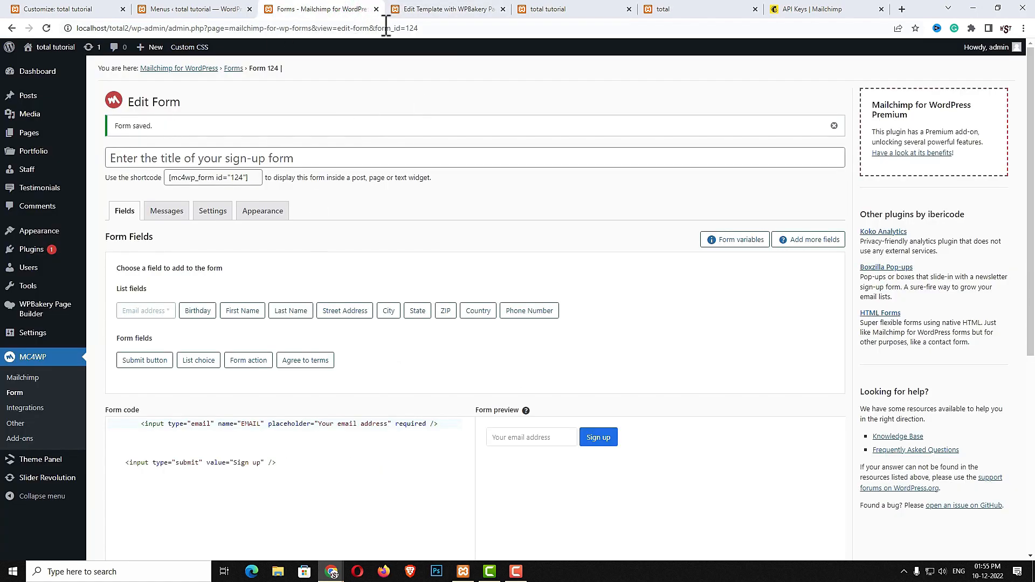
{"action": "scroll", "coordinate": [373, 232], "scroll_direction": "down", "scroll_amount": 5}
{"action": "left_click", "coordinate": [217, 476]}
{"action": "key", "text": "ctrl+c"}
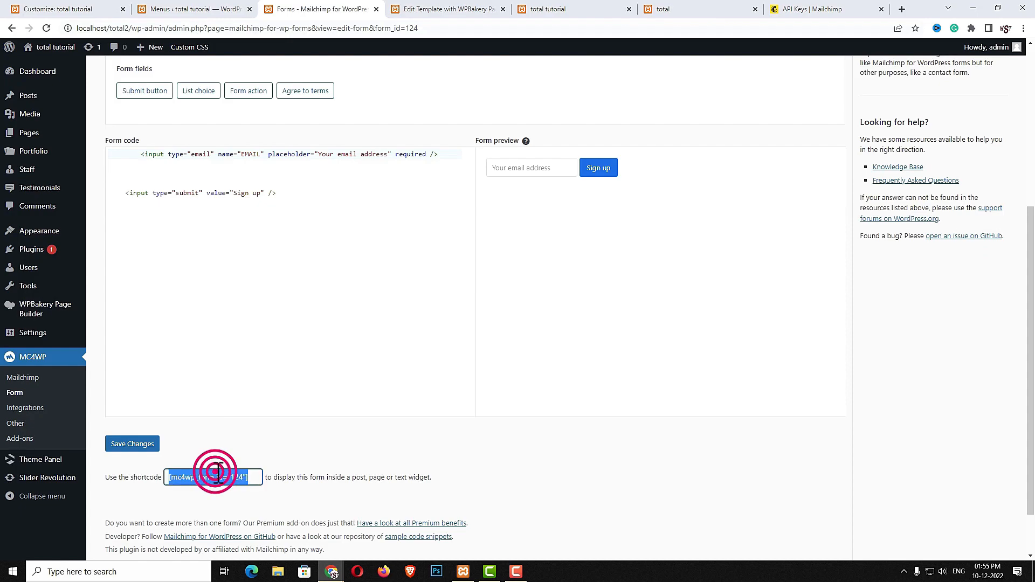
{"action": "left_click", "coordinate": [439, 9]}
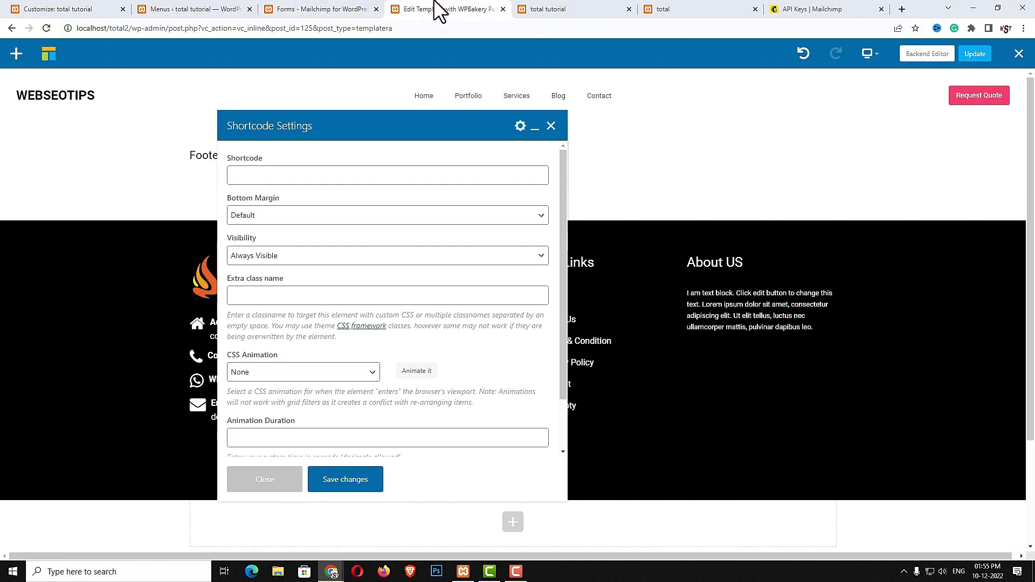
{"action": "left_click", "coordinate": [319, 174]}
{"action": "key", "text": "ctrl+v"}
{"action": "left_click", "coordinate": [338, 480]}
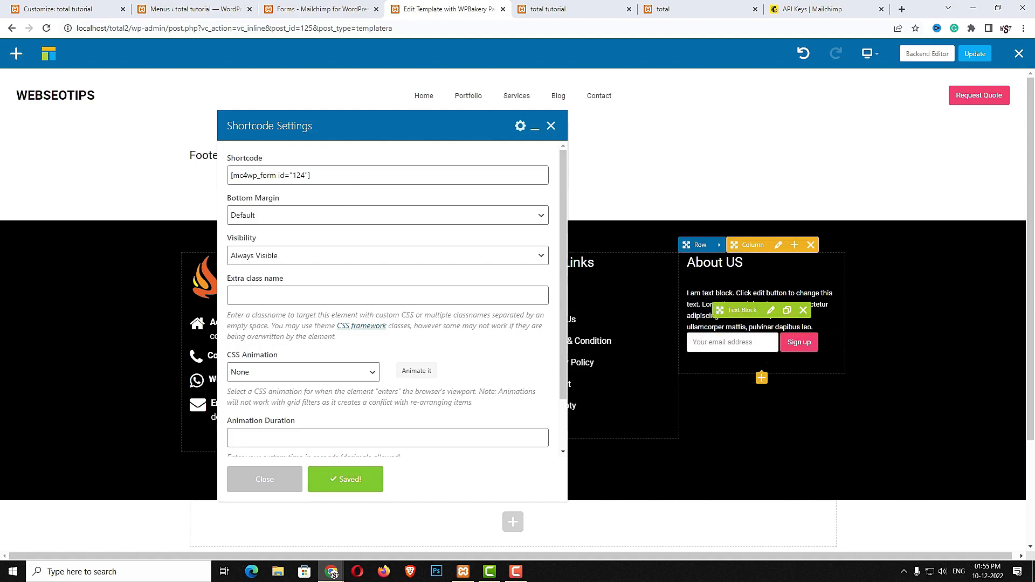
Insert a 40px spacer above the signup form and update the footer template
{"action": "left_click", "coordinate": [763, 378]}
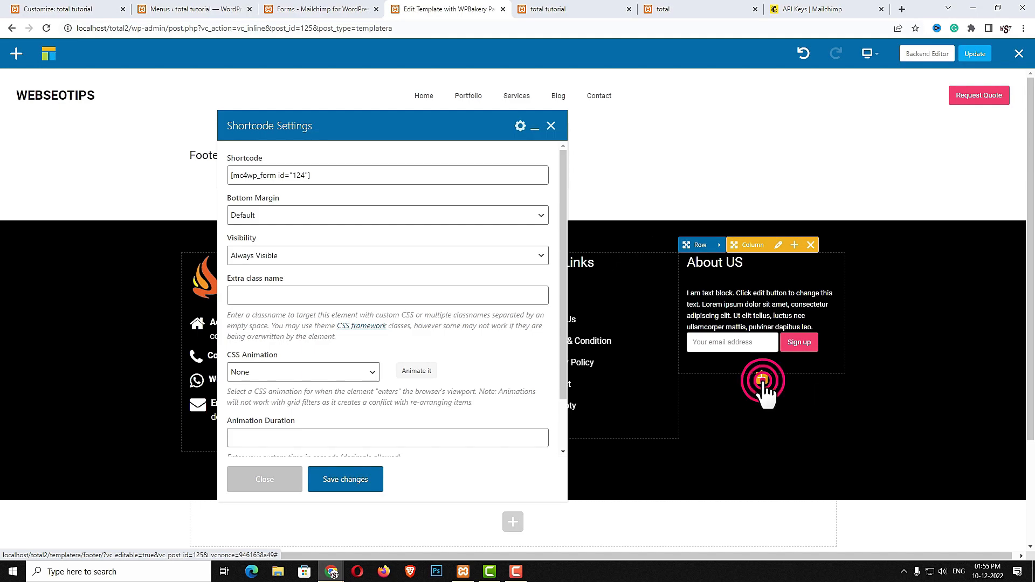
{"action": "type", "text": "s"}
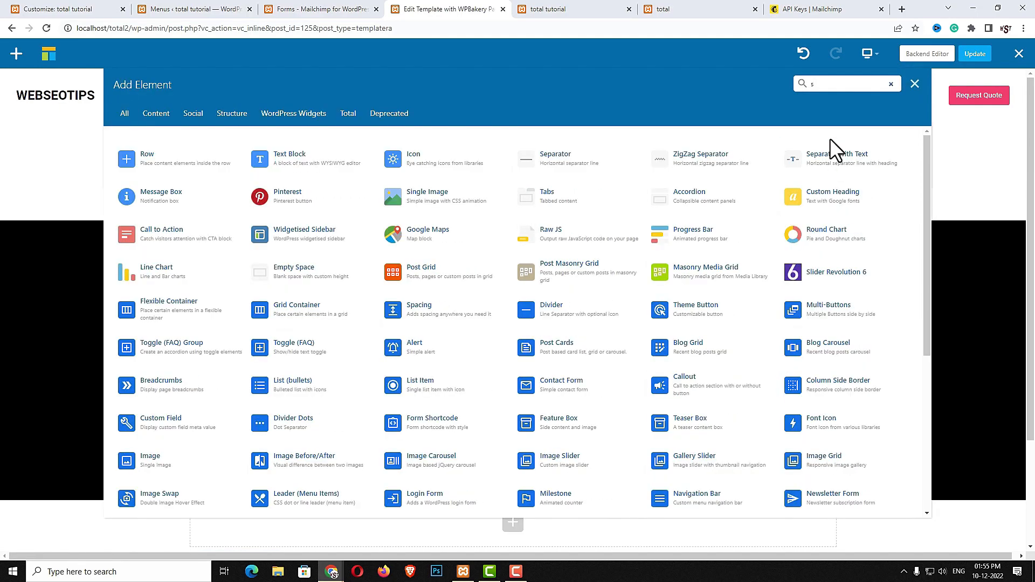
{"action": "type", "text": "p"}
{"action": "left_click", "coordinate": [296, 158]}
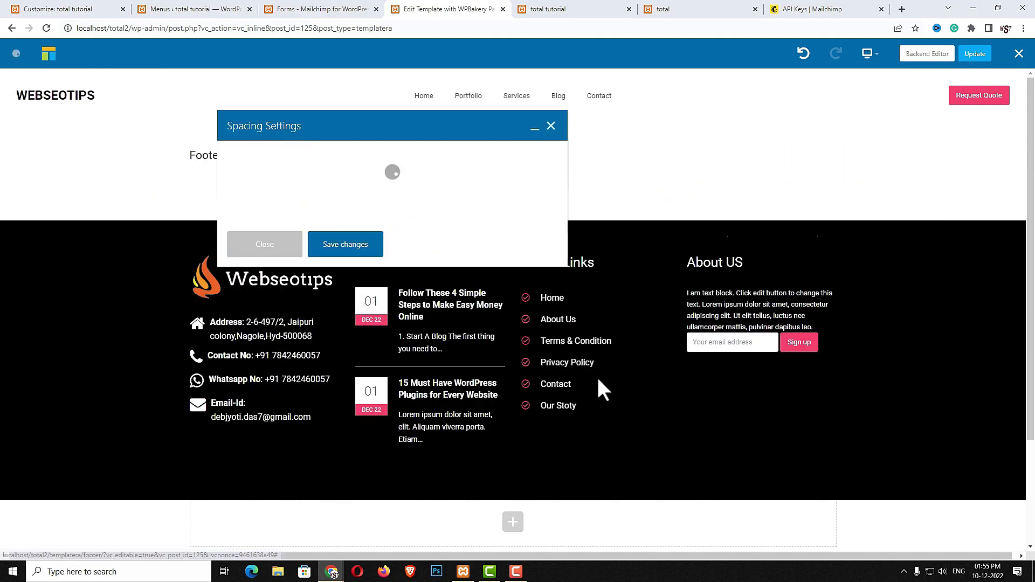
{"action": "left_click", "coordinate": [330, 170]}
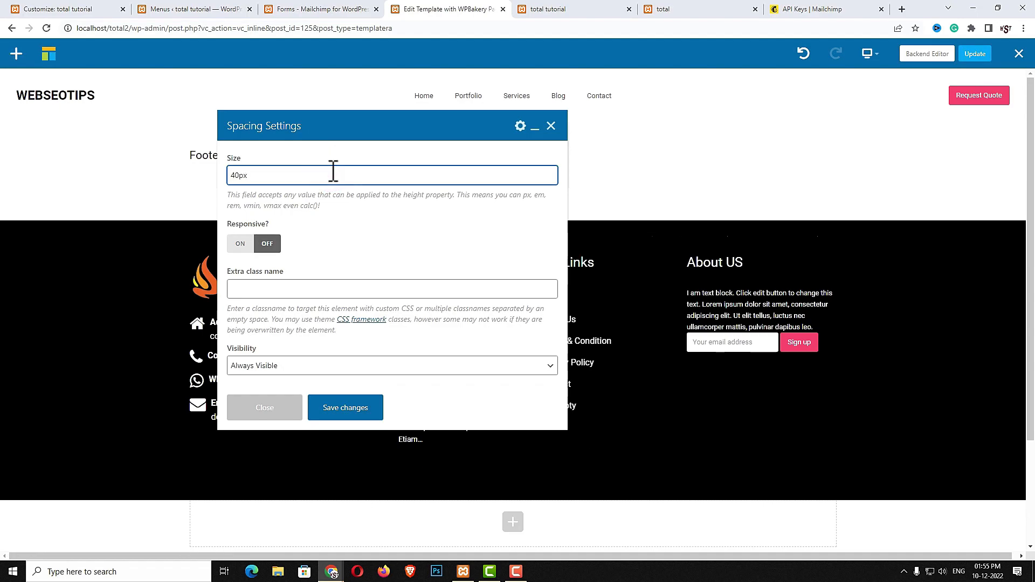
{"action": "left_click", "coordinate": [336, 410]}
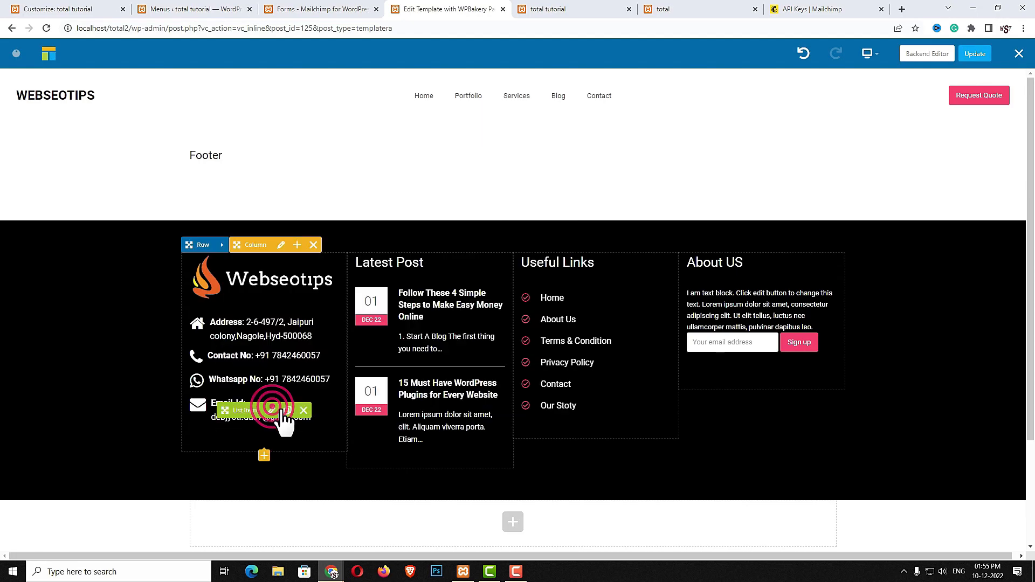
{"action": "left_click_drag", "start_coordinate": [751, 363], "coordinate": [752, 341]}
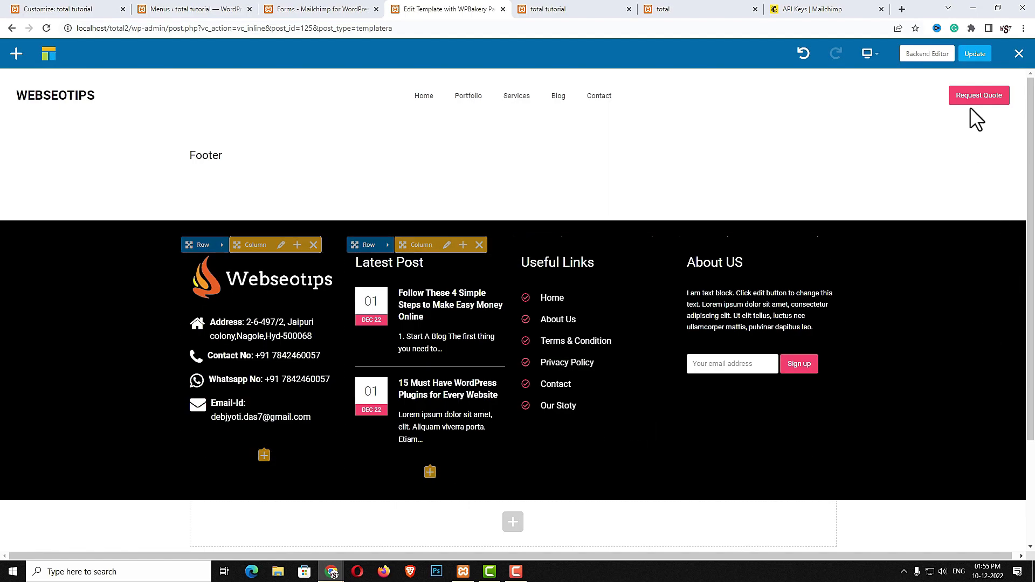
{"action": "left_click", "coordinate": [973, 56]}
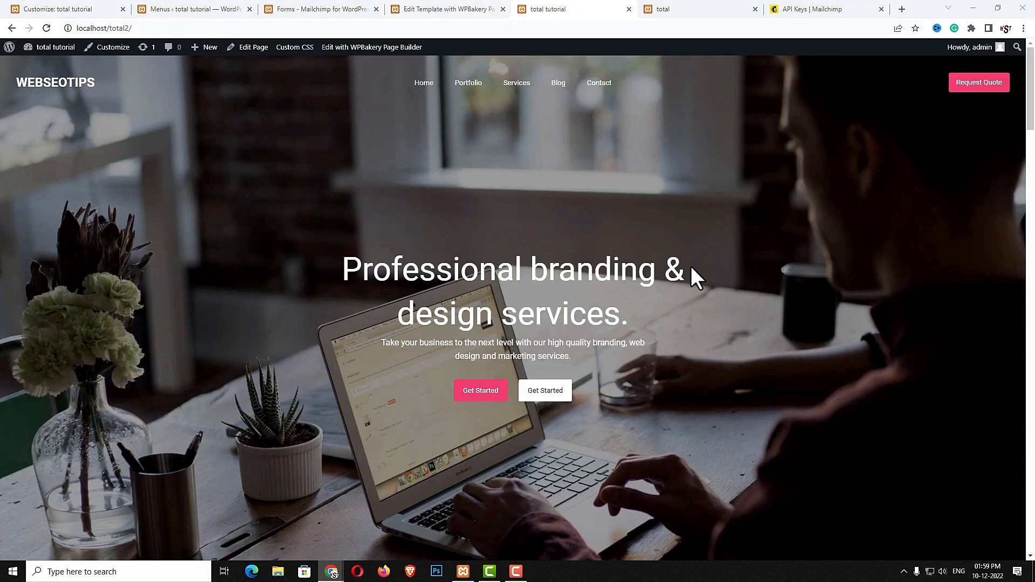
{"action": "scroll", "coordinate": [619, 274], "scroll_direction": "down", "scroll_amount": 20}
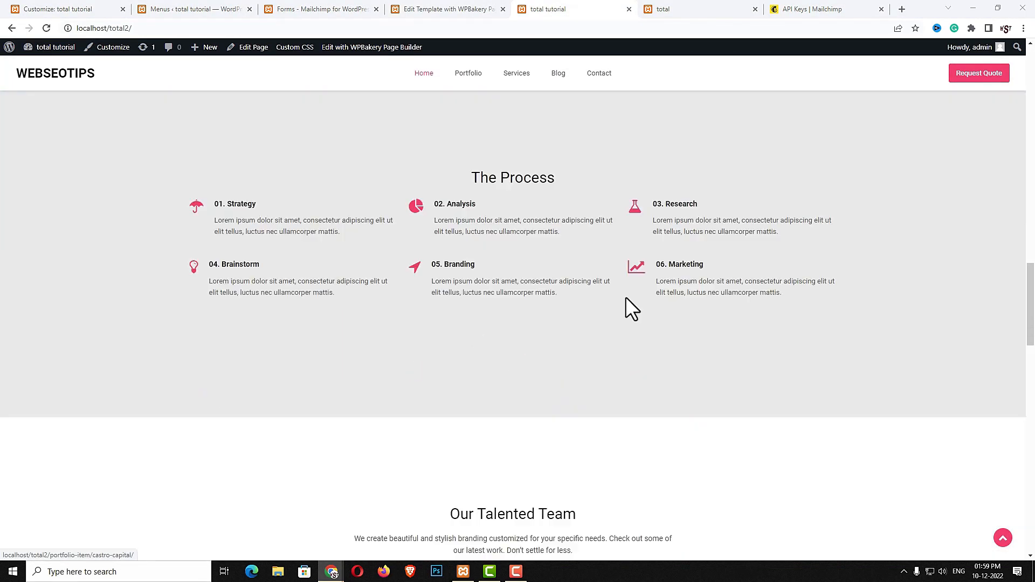
In the Footer Builder, assign the Footer template with Fixed Footer enabled, and save
{"action": "scroll", "coordinate": [654, 356], "scroll_direction": "down", "scroll_amount": 10}
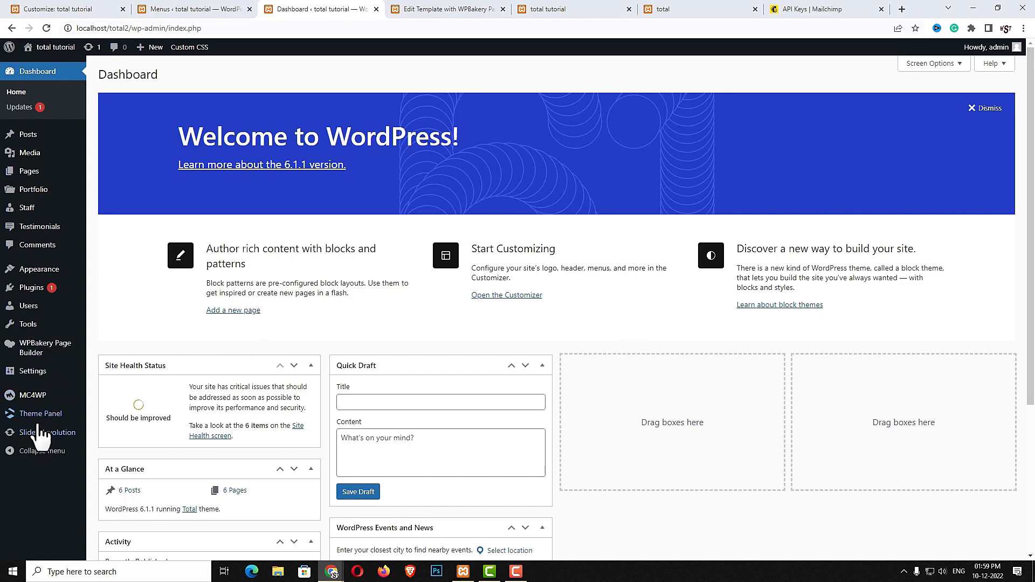
{"action": "mouse_move", "coordinate": [43, 414]}
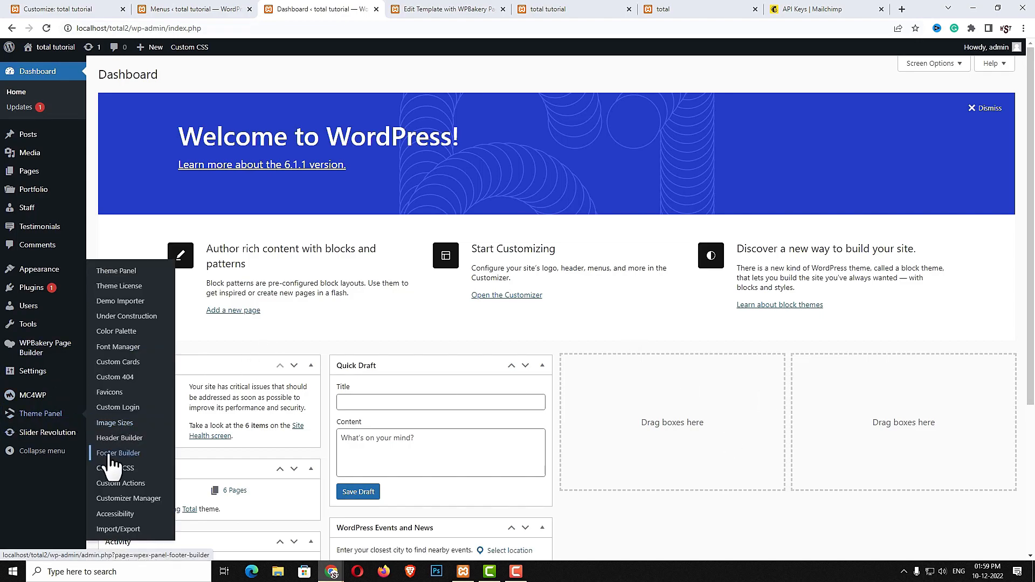
{"action": "left_click", "coordinate": [133, 455]}
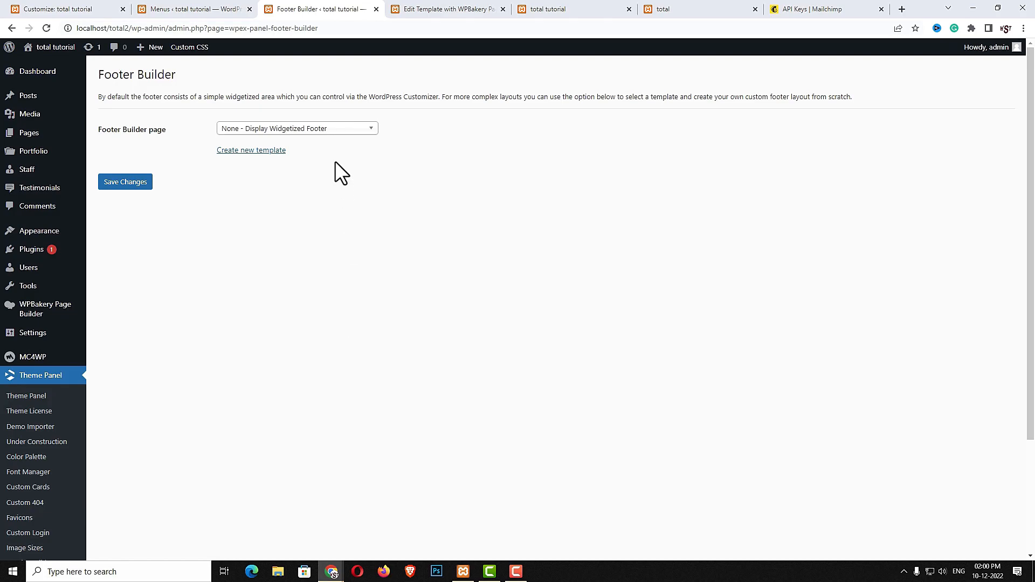
{"action": "left_click", "coordinate": [335, 131]}
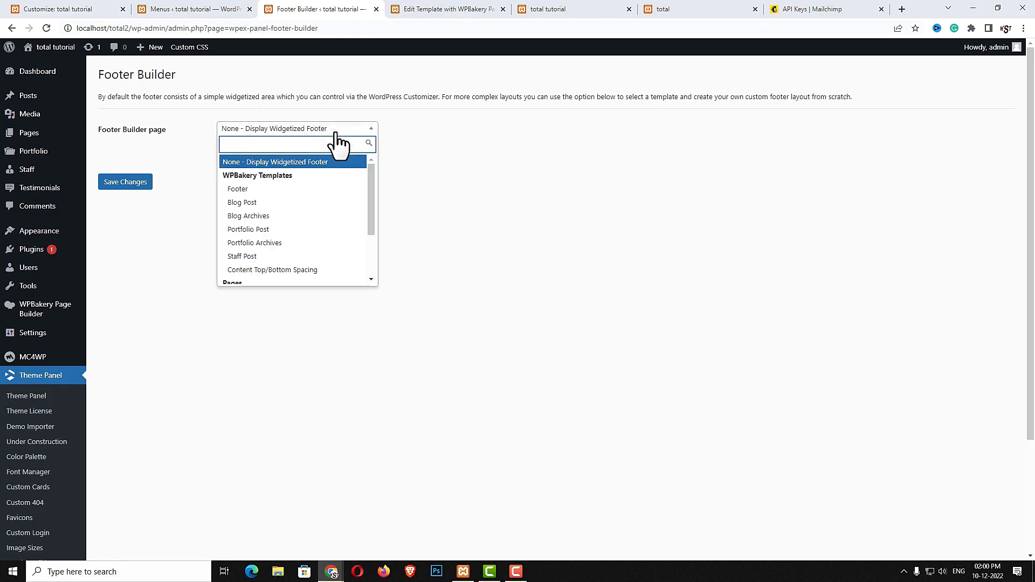
{"action": "left_click", "coordinate": [294, 189]}
{"action": "left_click", "coordinate": [221, 245]}
{"action": "left_click", "coordinate": [125, 416]}
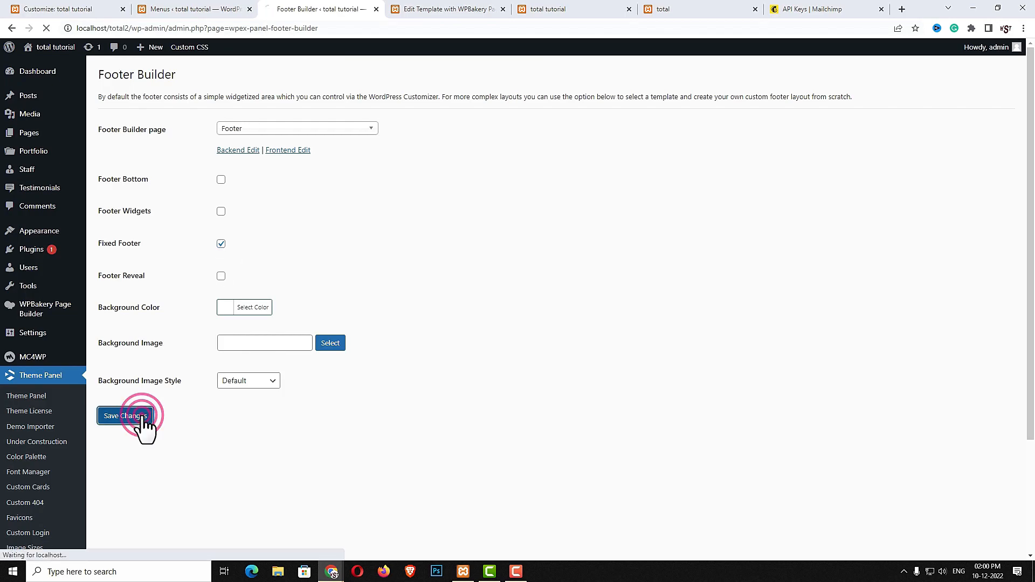
Reload the homepage to view the new footer and highlight the callout text above it
{"action": "left_click", "coordinate": [554, 5]}
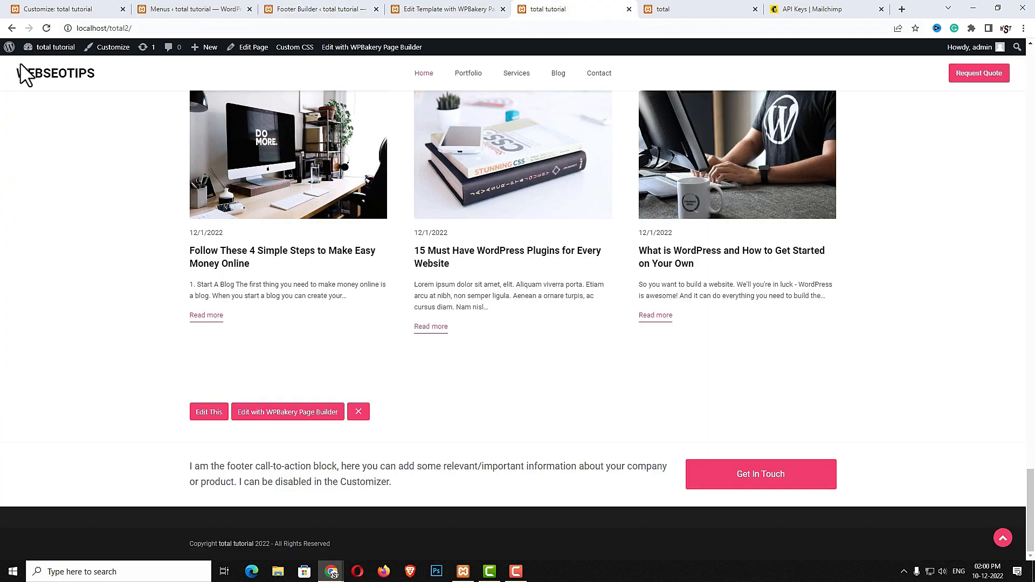
{"action": "left_click", "coordinate": [46, 28]}
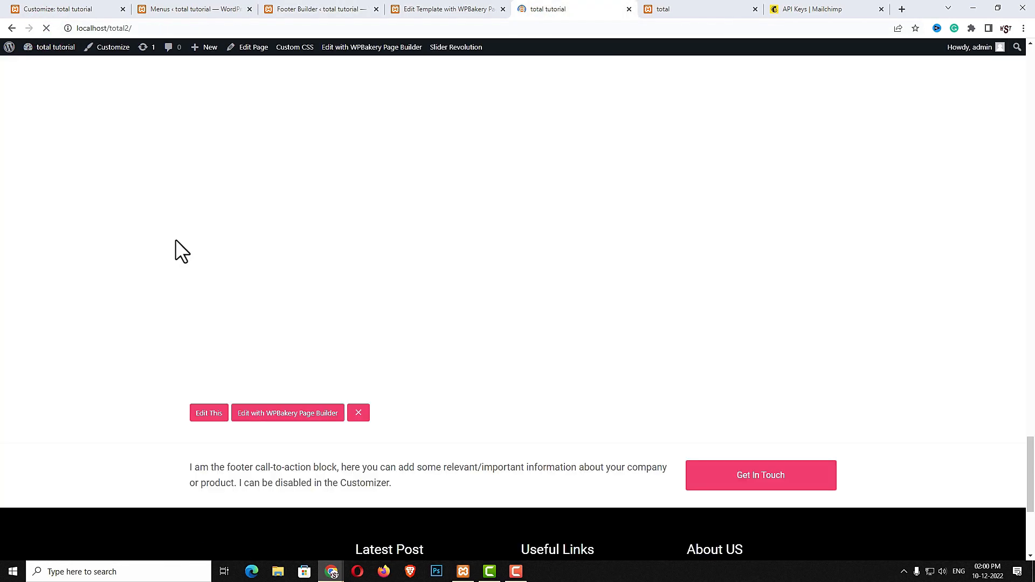
{"action": "scroll", "coordinate": [244, 371], "scroll_direction": "down", "scroll_amount": 5}
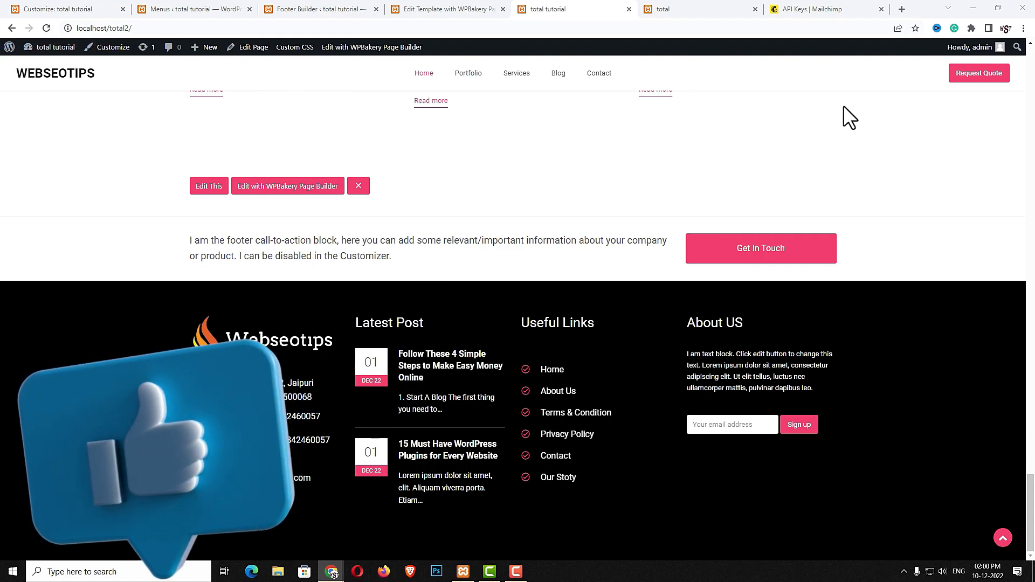
{"action": "triple_click", "coordinate": [197, 243]}
{"action": "left_click_drag", "start_coordinate": [191, 241], "coordinate": [516, 252]}
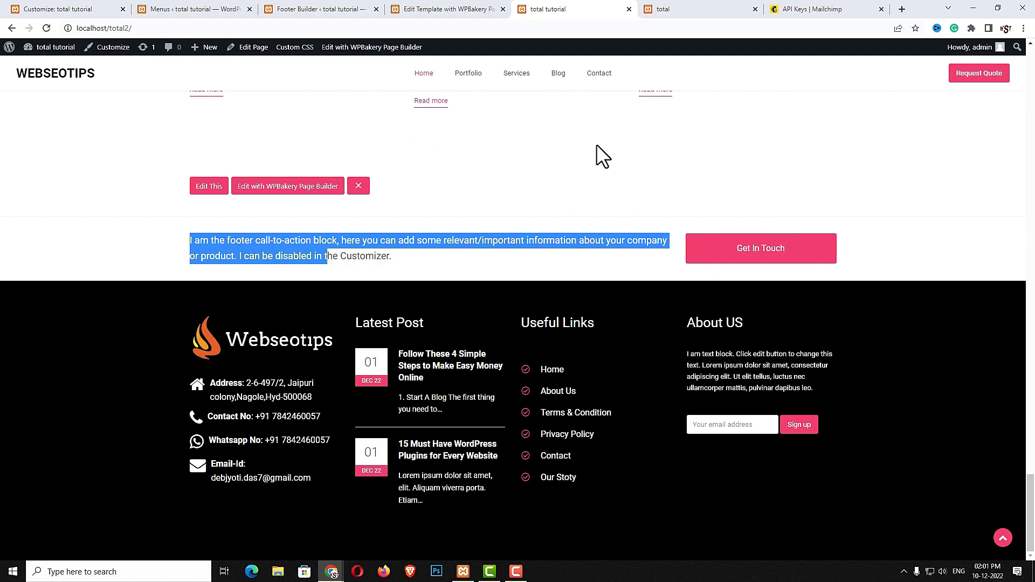
In the Customizer's Callout content settings, replace the text with the 24/7 help message
{"action": "left_click", "coordinate": [83, 8]}
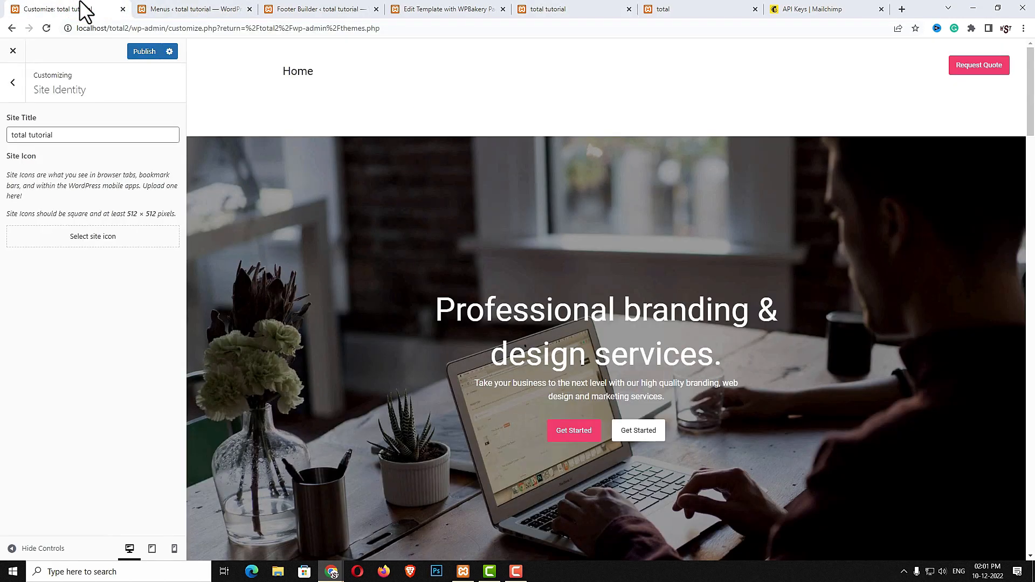
{"action": "scroll", "coordinate": [123, 247], "scroll_direction": "down", "scroll_amount": 2}
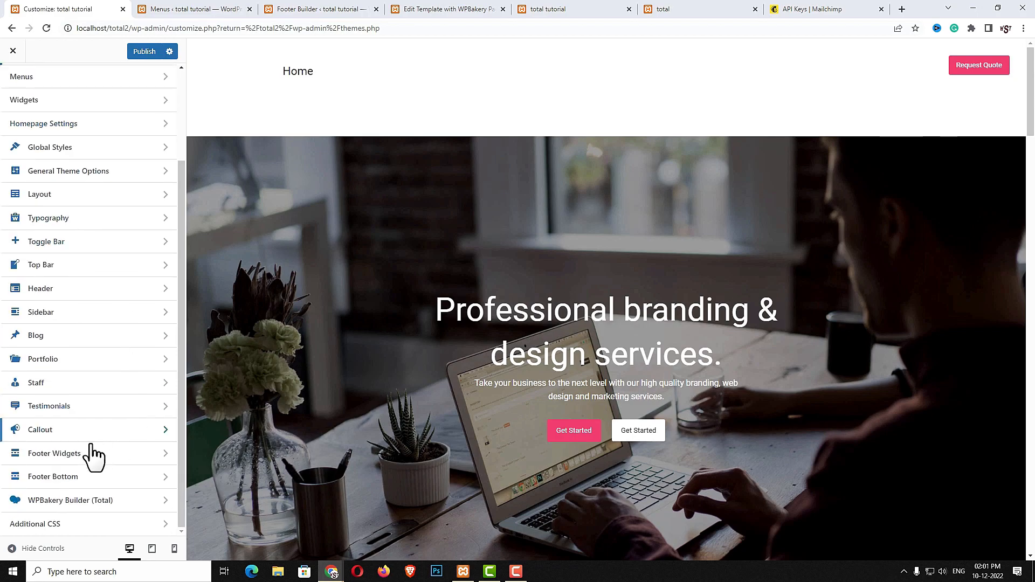
{"action": "left_click", "coordinate": [76, 435]}
{"action": "left_click", "coordinate": [82, 123]}
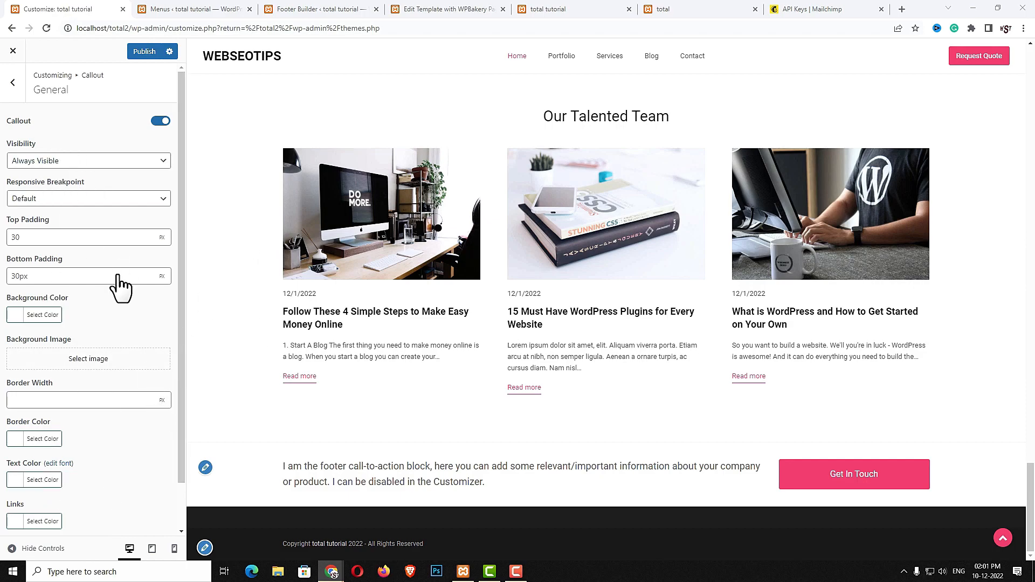
{"action": "left_click", "coordinate": [13, 84]}
{"action": "left_click", "coordinate": [29, 146]}
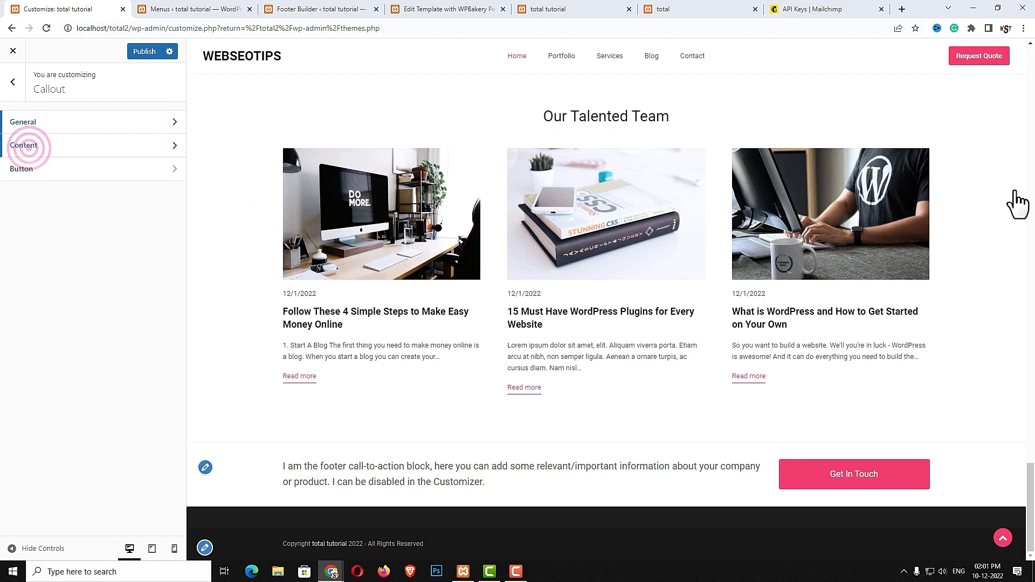
{"action": "left_click", "coordinate": [1034, 125]}
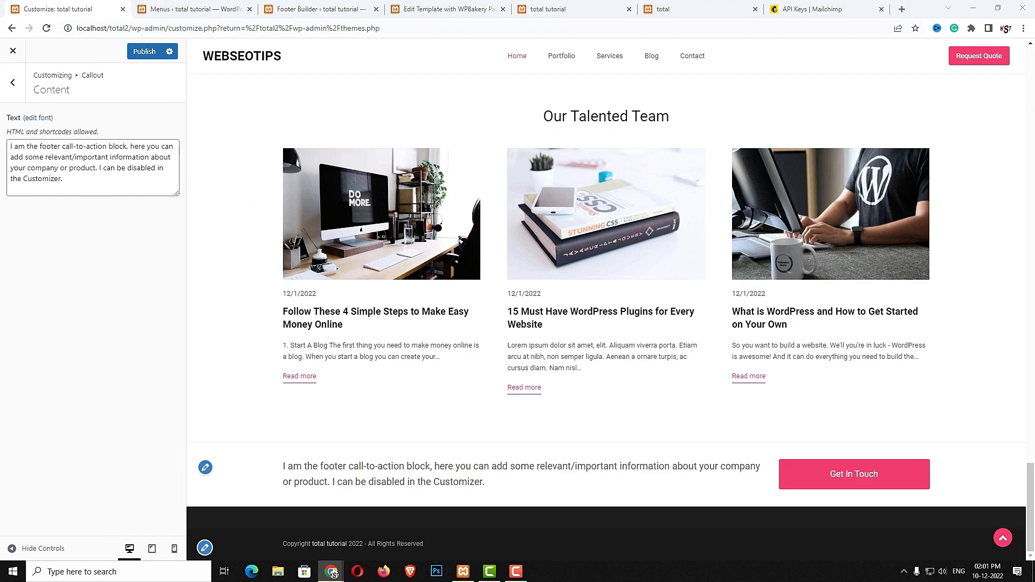
{"action": "left_click", "coordinate": [93, 185]}
{"action": "key", "text": "ctrl+a"}
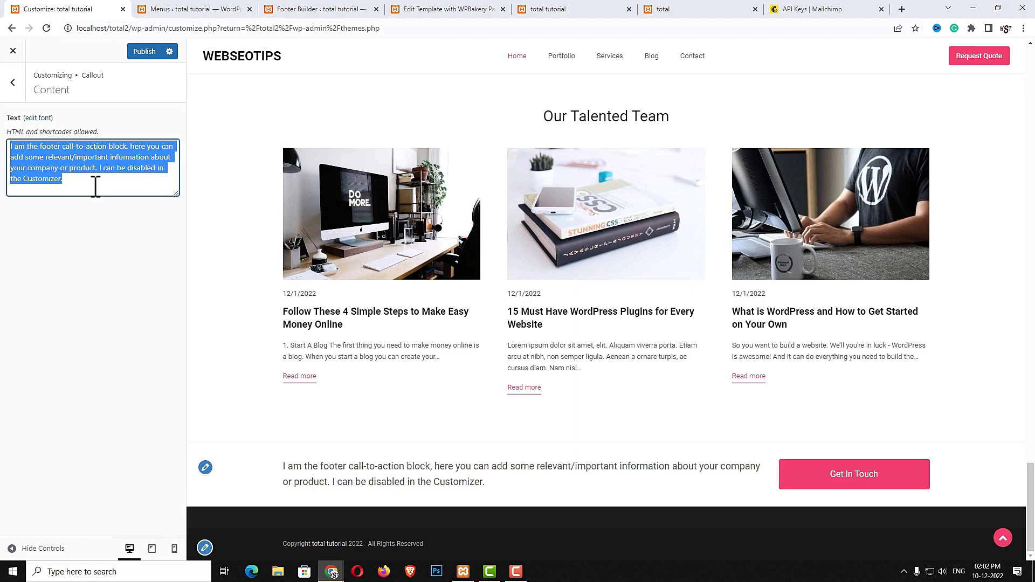
{"action": "type", "text": "Hello Everybody! We ready to help you 24/7. We are just a call away."}
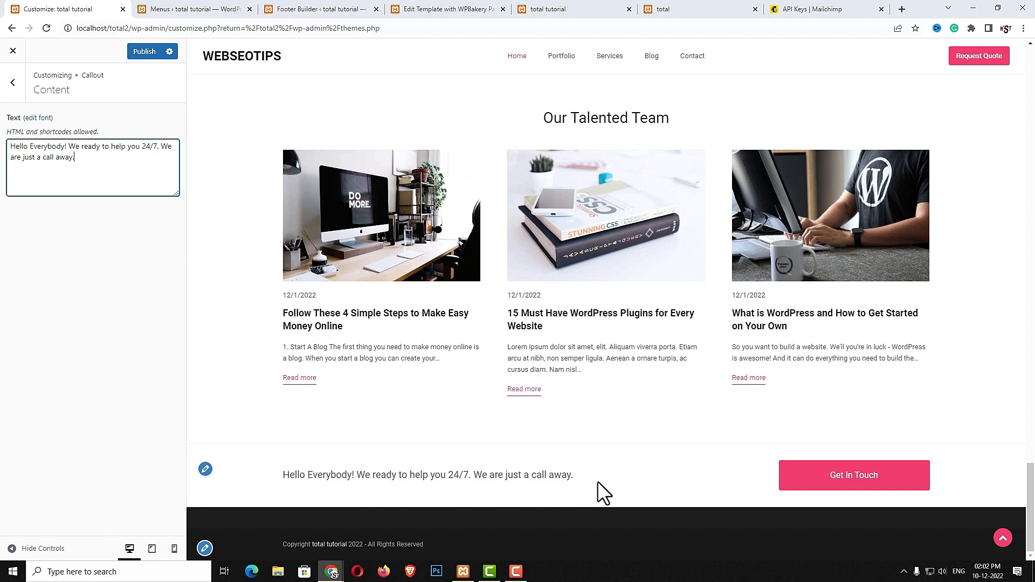
{"action": "left_click_drag", "start_coordinate": [348, 475], "coordinate": [454, 476]}
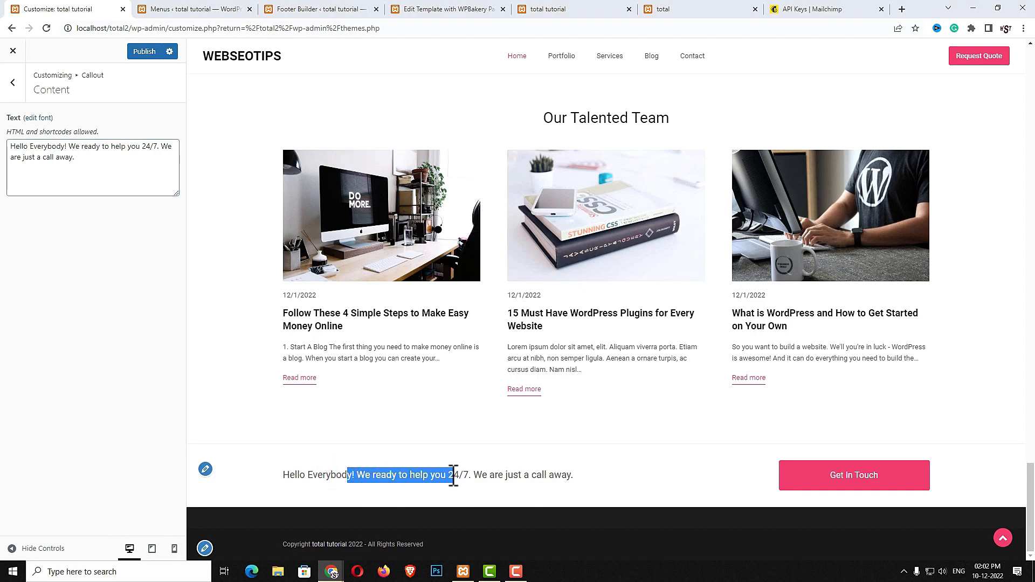
Set the callout button link to localhost/total2/contact/ and its label to Contact Us
{"action": "left_click", "coordinate": [13, 82]}
{"action": "left_click", "coordinate": [33, 162]}
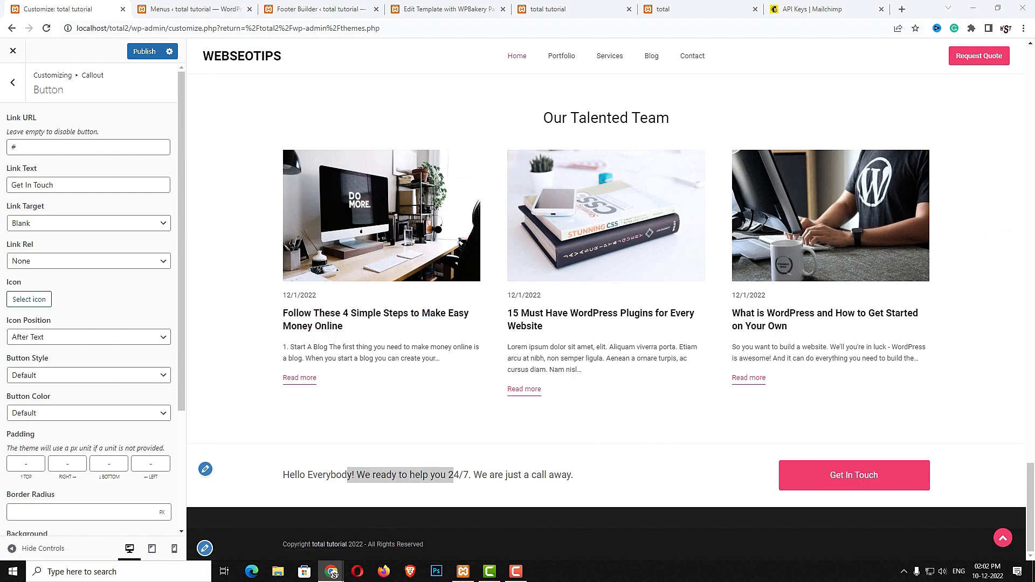
{"action": "triple_click", "coordinate": [86, 147]}
{"action": "type", "text": "http://localhost/total1/contact/"}
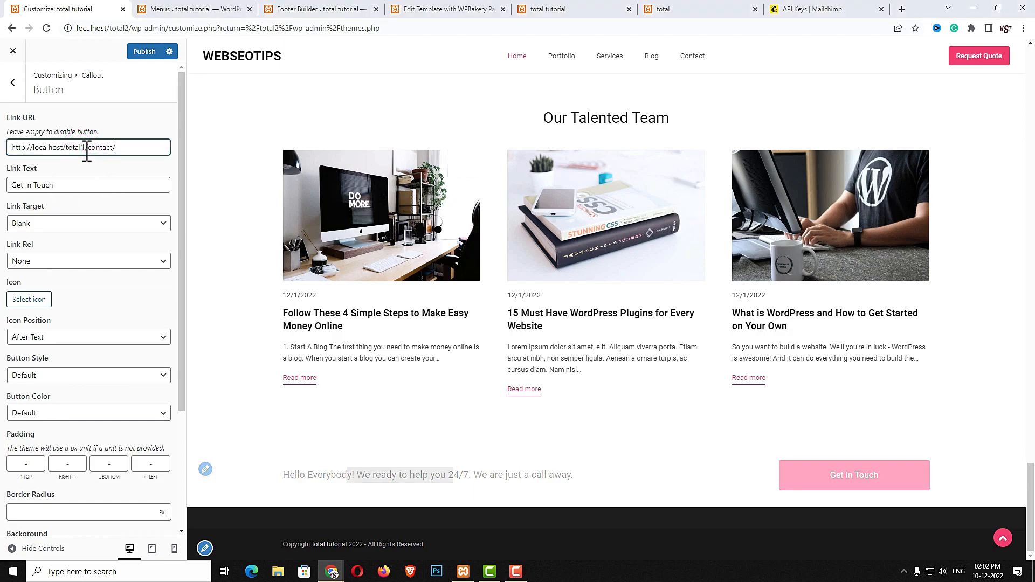
{"action": "left_click_drag", "start_coordinate": [81, 147], "coordinate": [84, 148]}
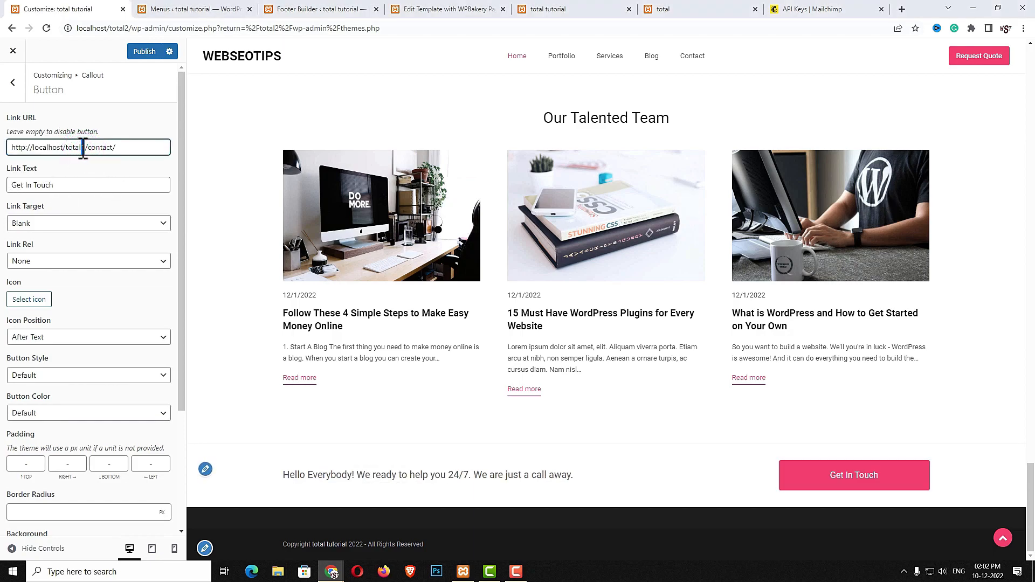
{"action": "type", "text": "2"}
{"action": "double_click", "coordinate": [104, 185]}
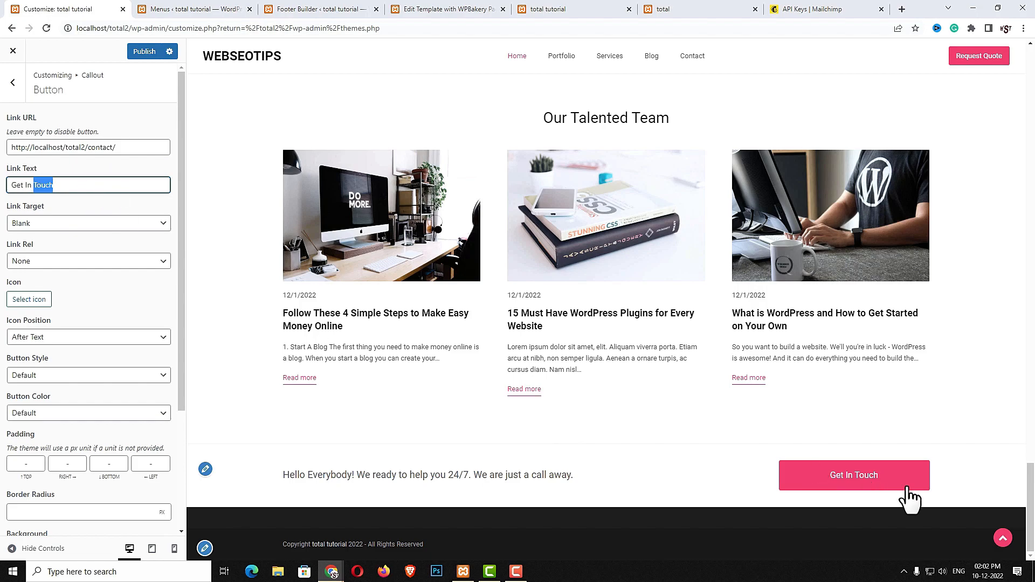
{"action": "triple_click", "coordinate": [86, 192]}
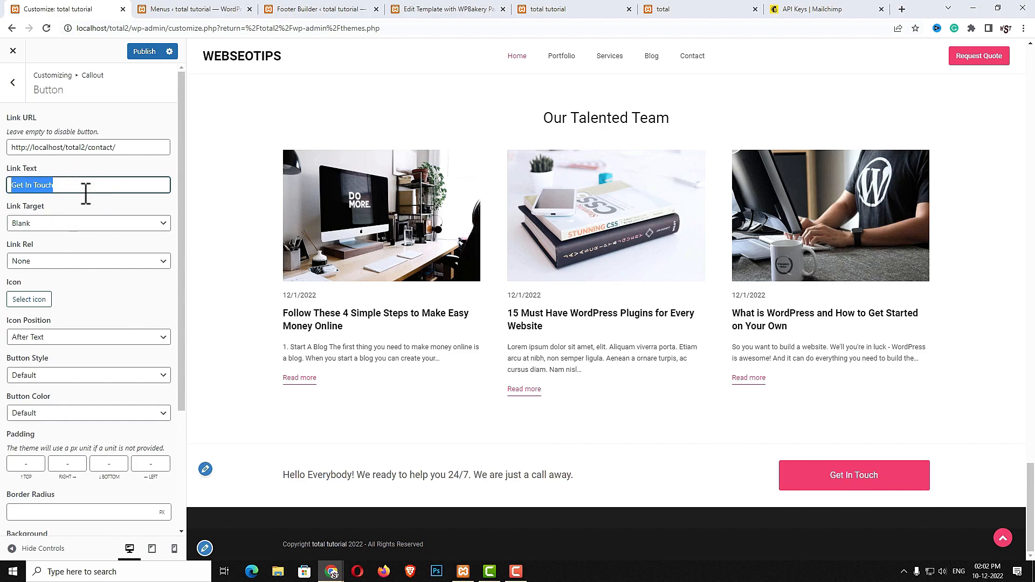
{"action": "type", "text": "Contact Us"}
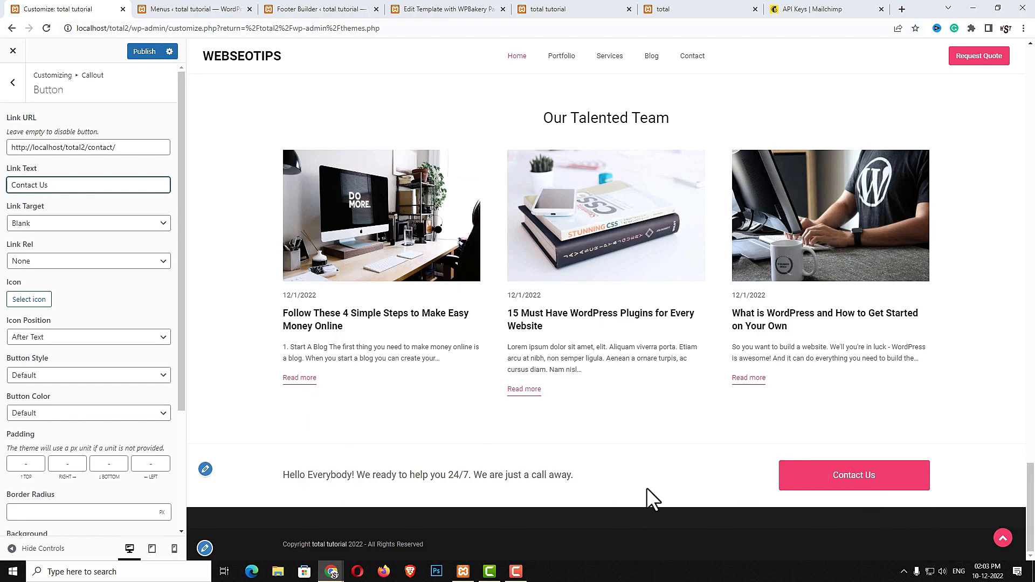
Publish the callout changes, then visit the live site's Blog, Services and Portfolio pages
{"action": "left_click", "coordinate": [138, 53]}
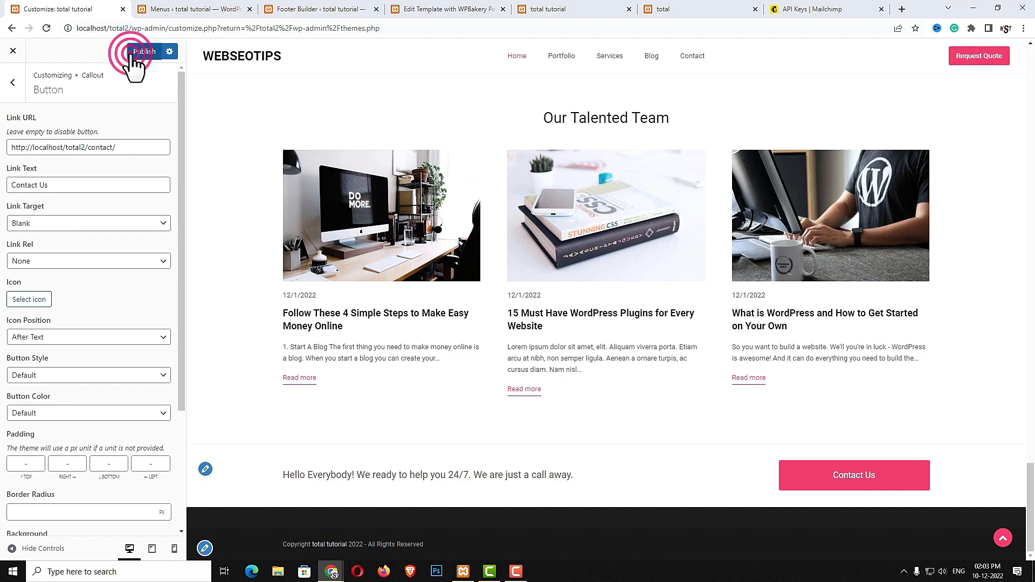
{"action": "left_click", "coordinate": [596, 4]}
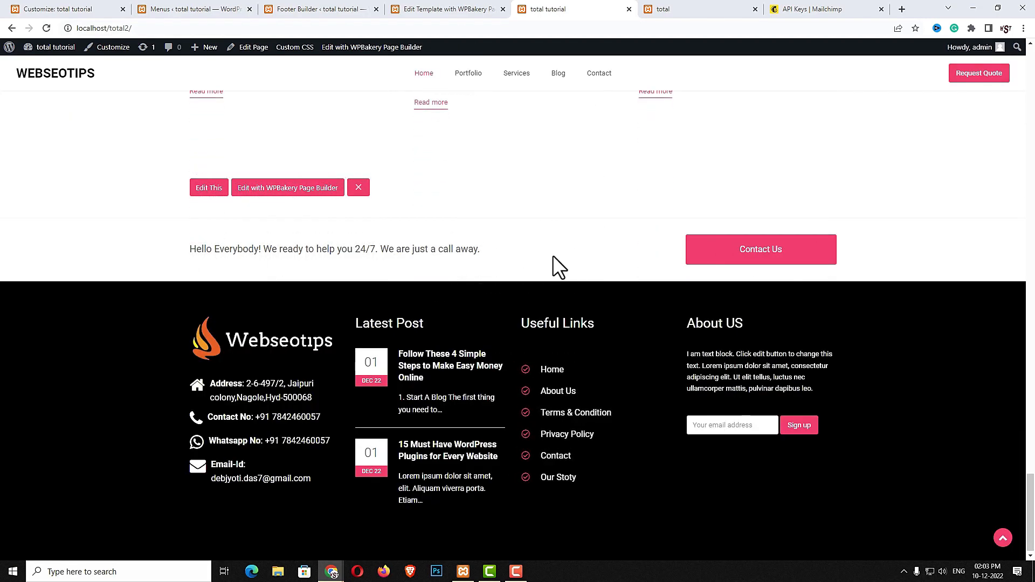
{"action": "left_click", "coordinate": [561, 74]}
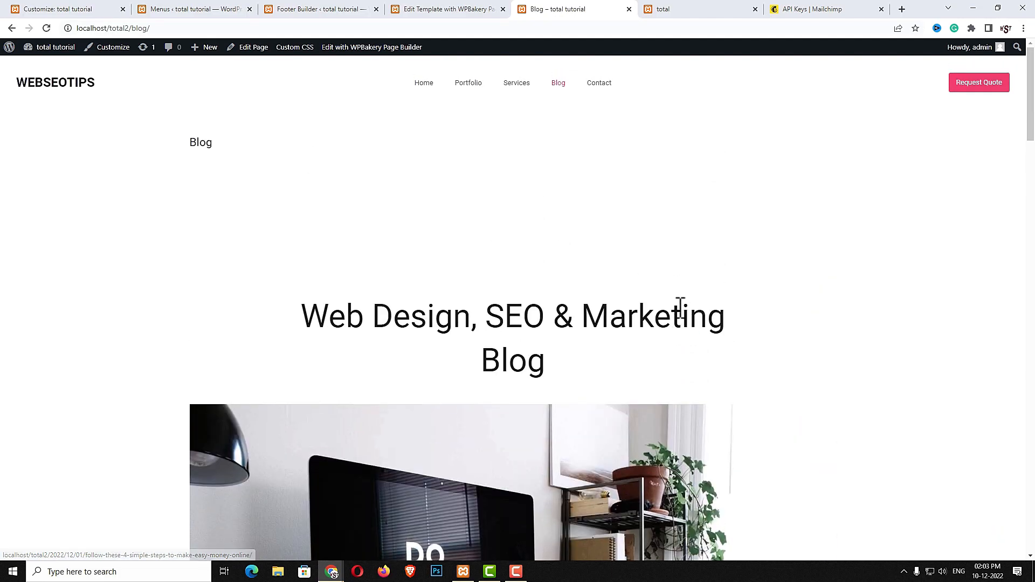
{"action": "left_click", "coordinate": [510, 87]}
{"action": "left_click", "coordinate": [473, 87]}
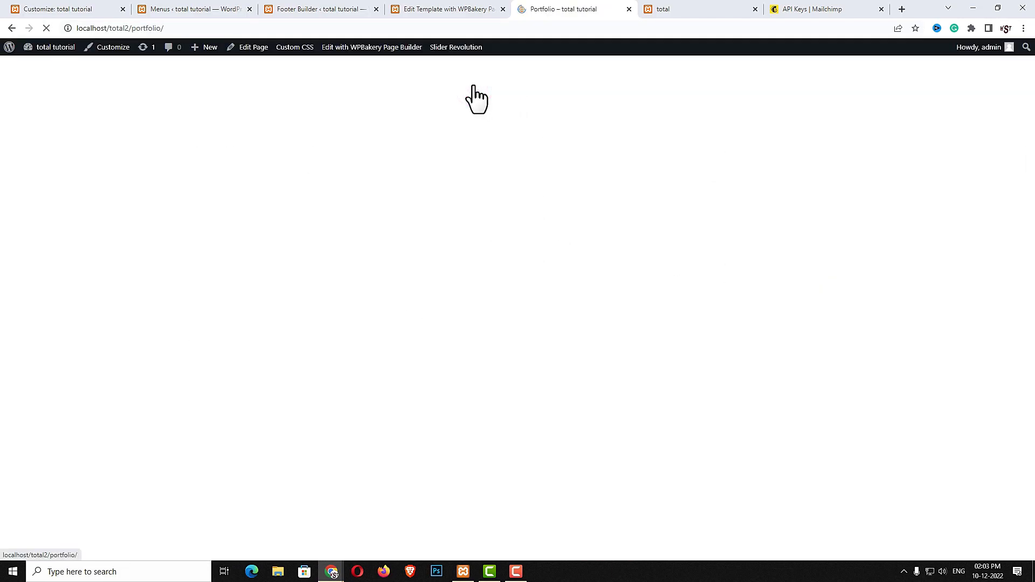